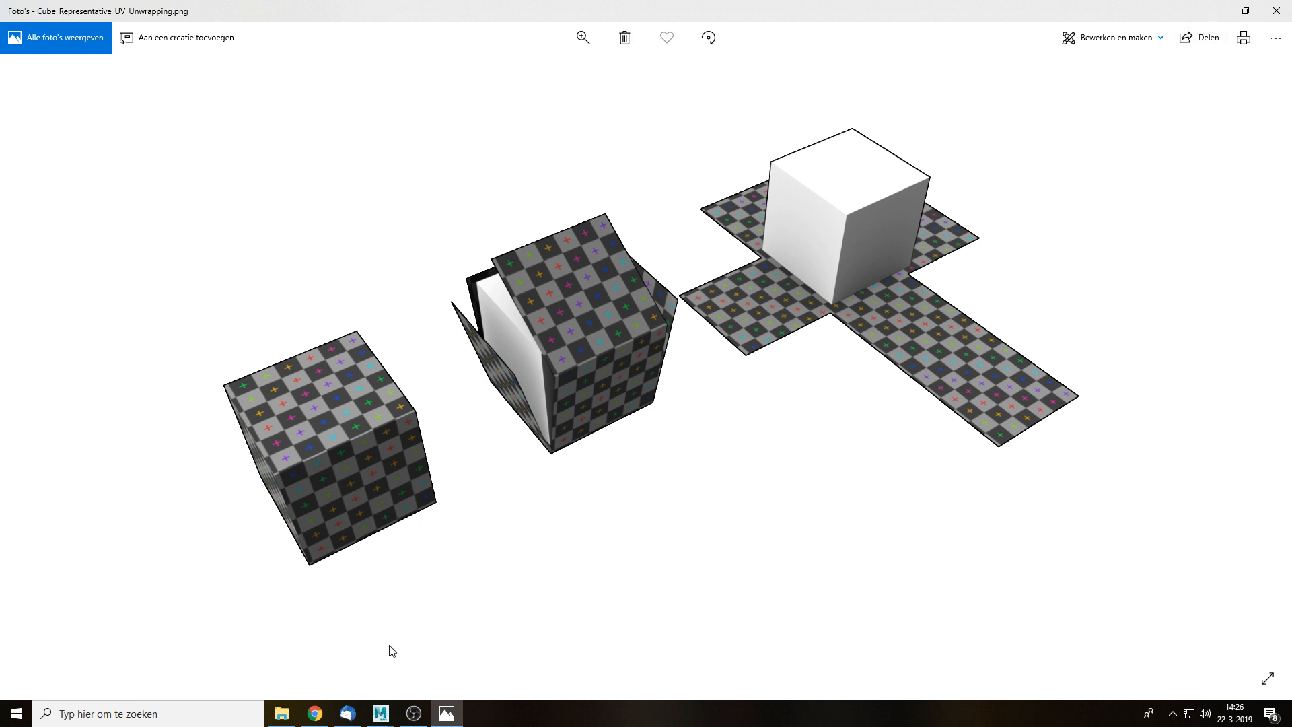
- Switch to Maya and examine the house model from the front and side
mouse_move(380, 712)
click(418, 673)
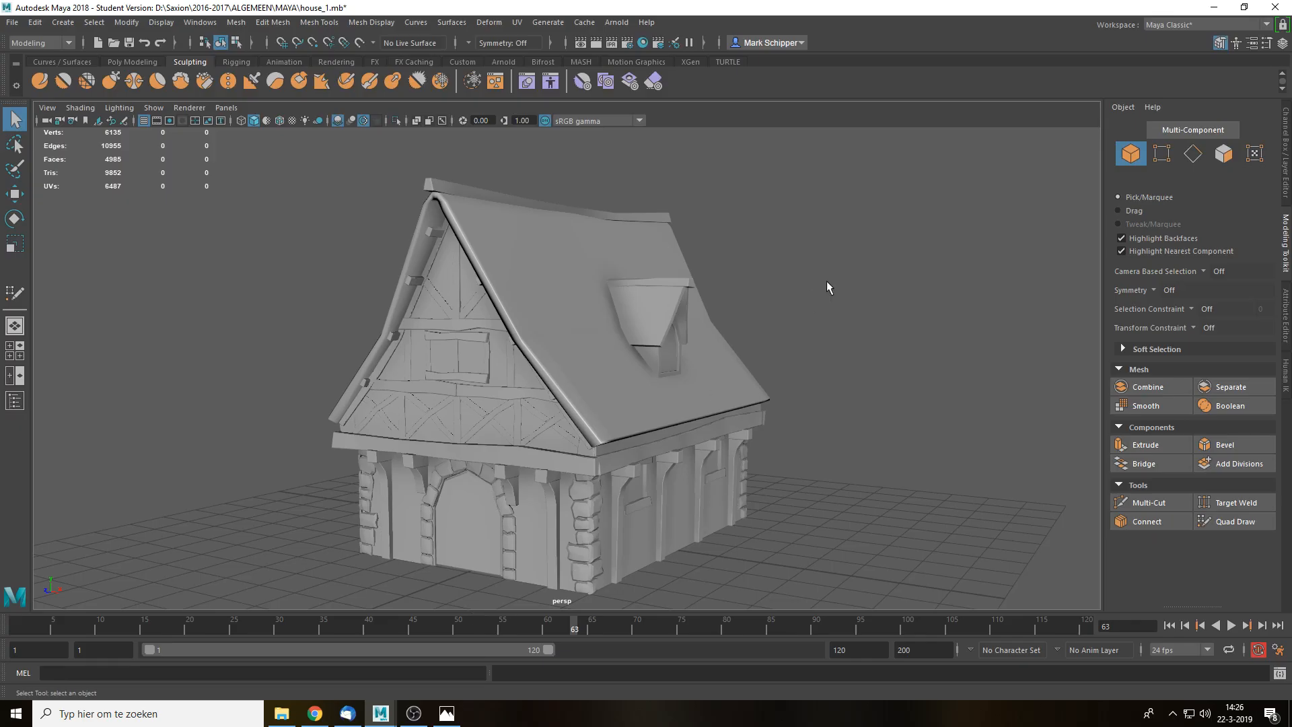
alt+drag(828, 282, 617, 394)
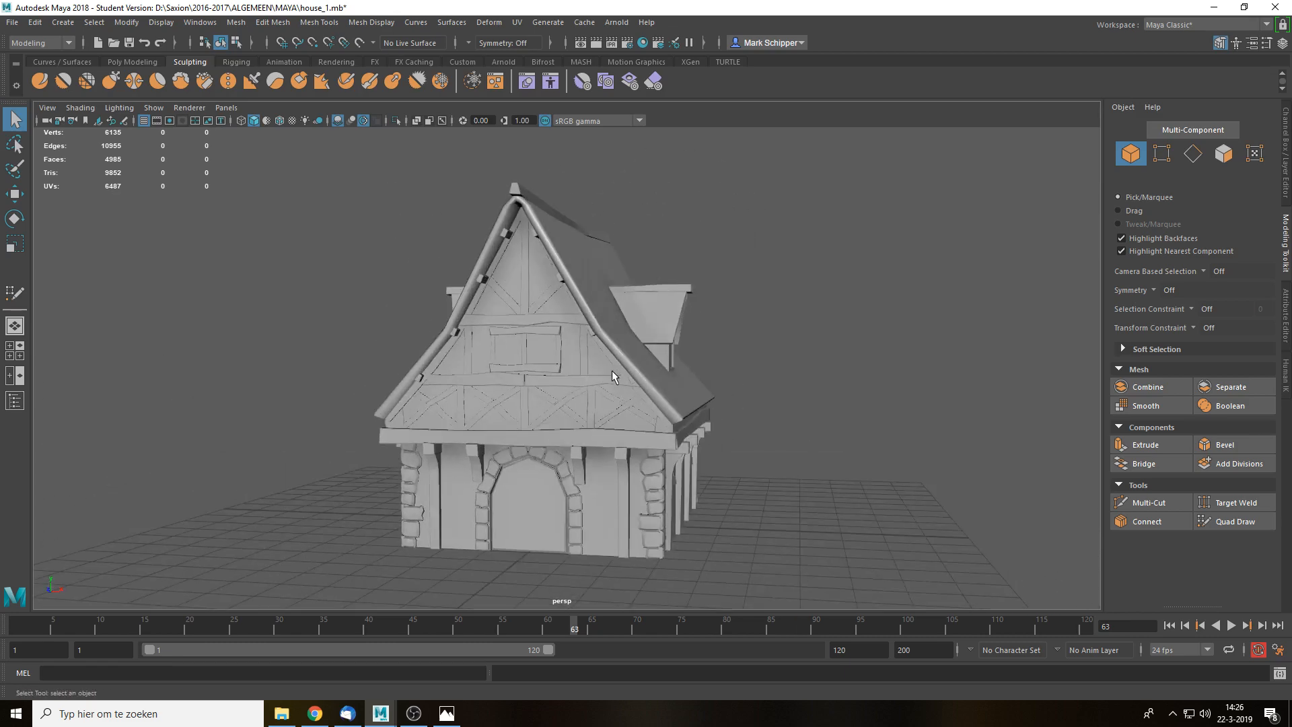
alt+drag(612, 370, 693, 355)
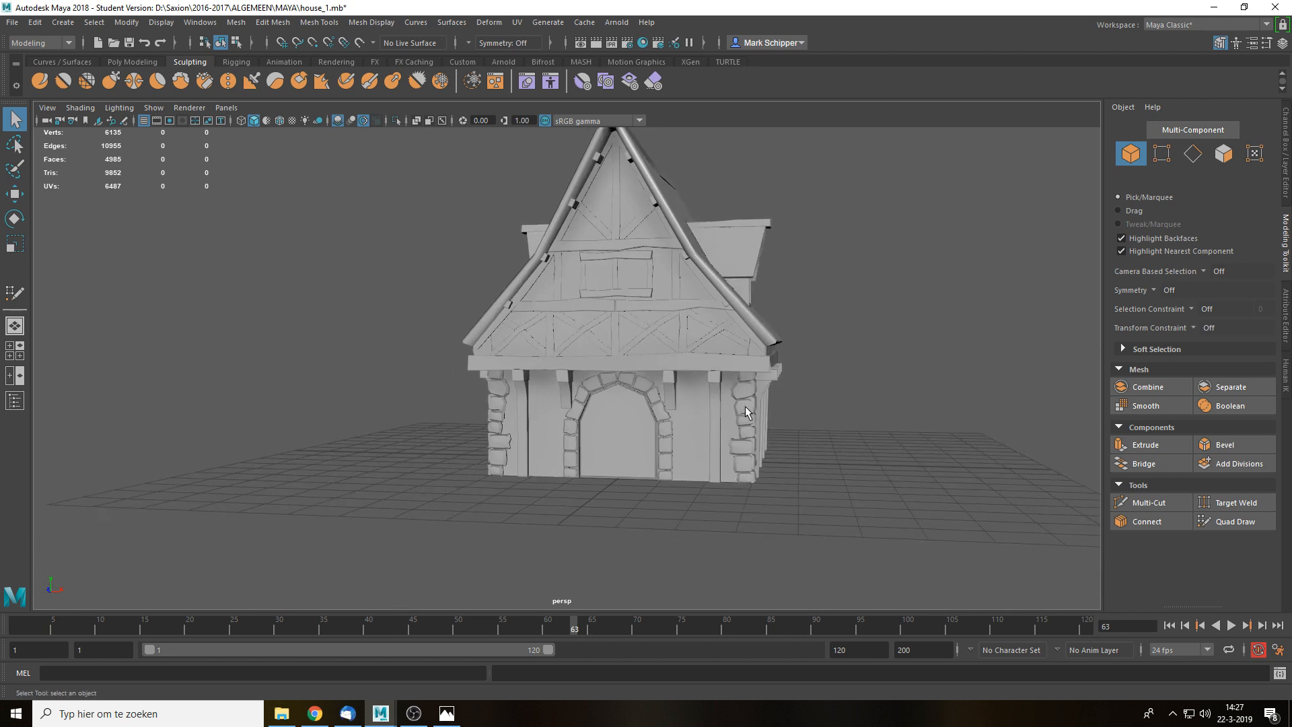
alt+drag(745, 406, 707, 421)
scroll(714, 409, up, 3)
- Examine the house's separate meshes by selecting the roof, main walls, door stonework, wooden beams and dormer windows one after another
click(721, 307)
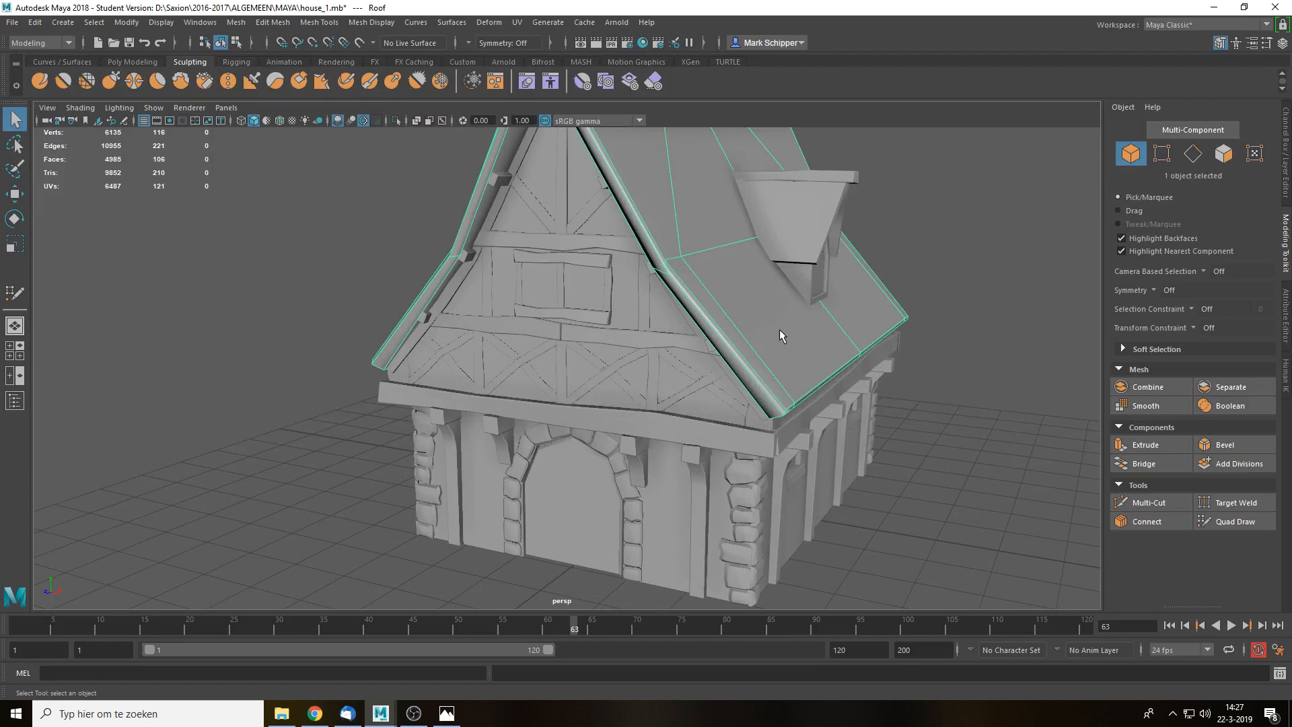
alt+drag(780, 331, 739, 357)
click(802, 507)
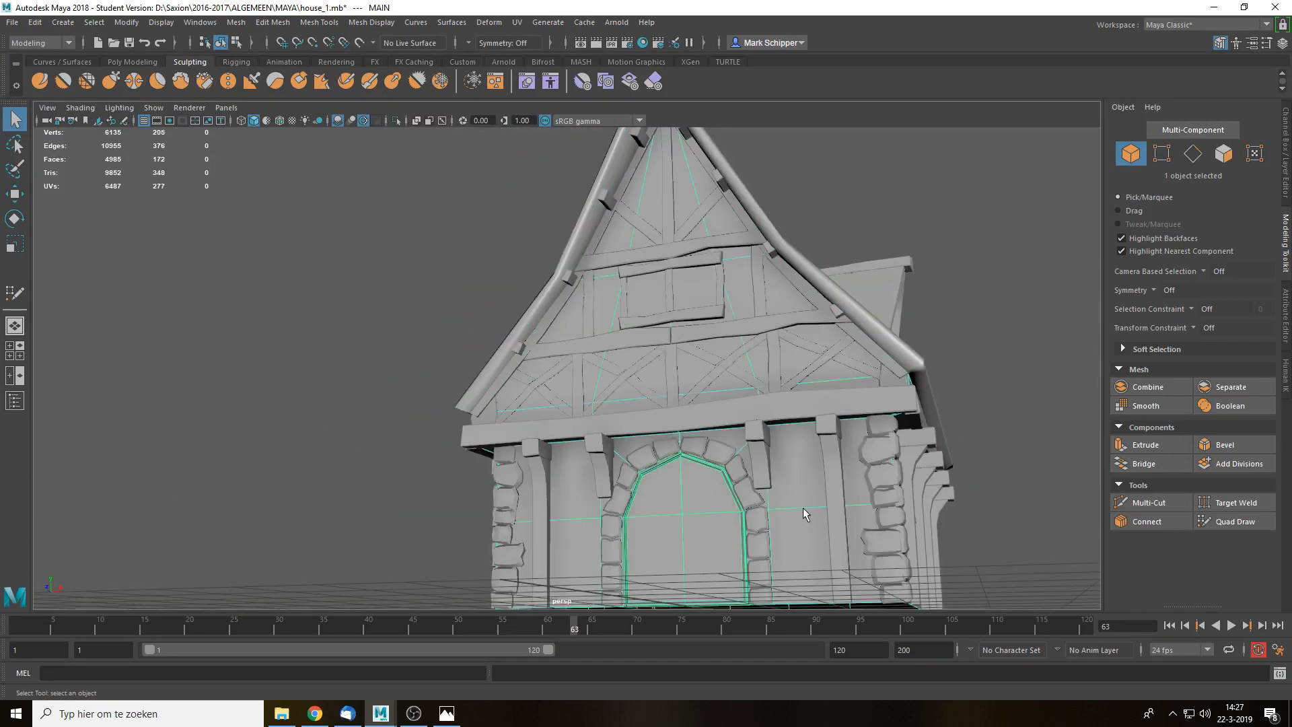
alt+drag(802, 507, 821, 461)
click(755, 539)
click(802, 434)
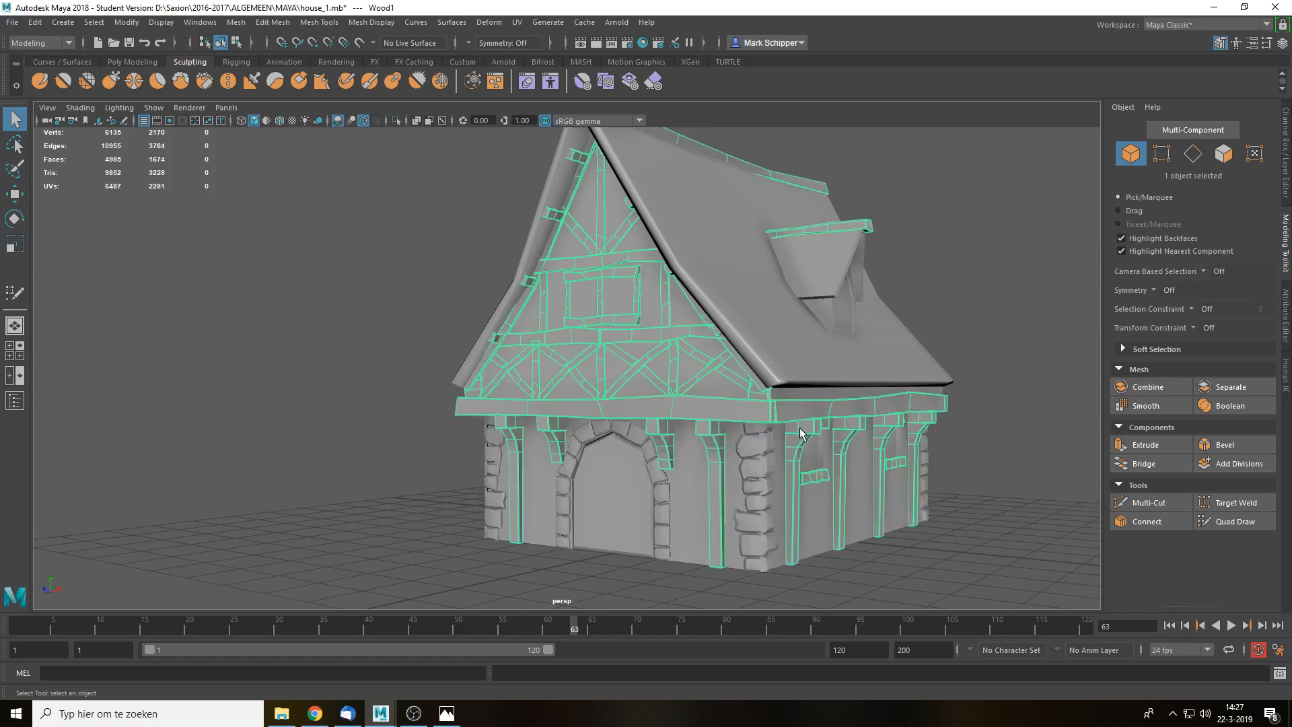
click(846, 245)
alt+drag(960, 290, 885, 314)
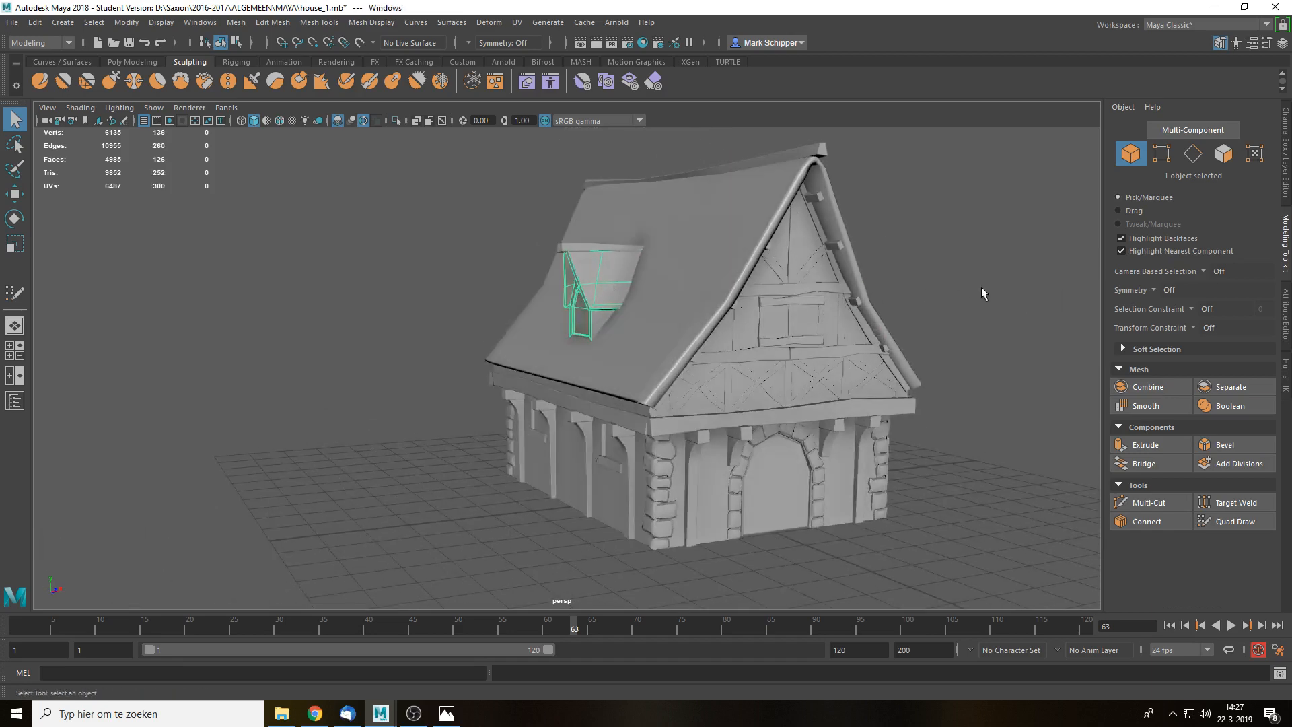
alt+drag(981, 294, 1004, 328)
click(1004, 327)
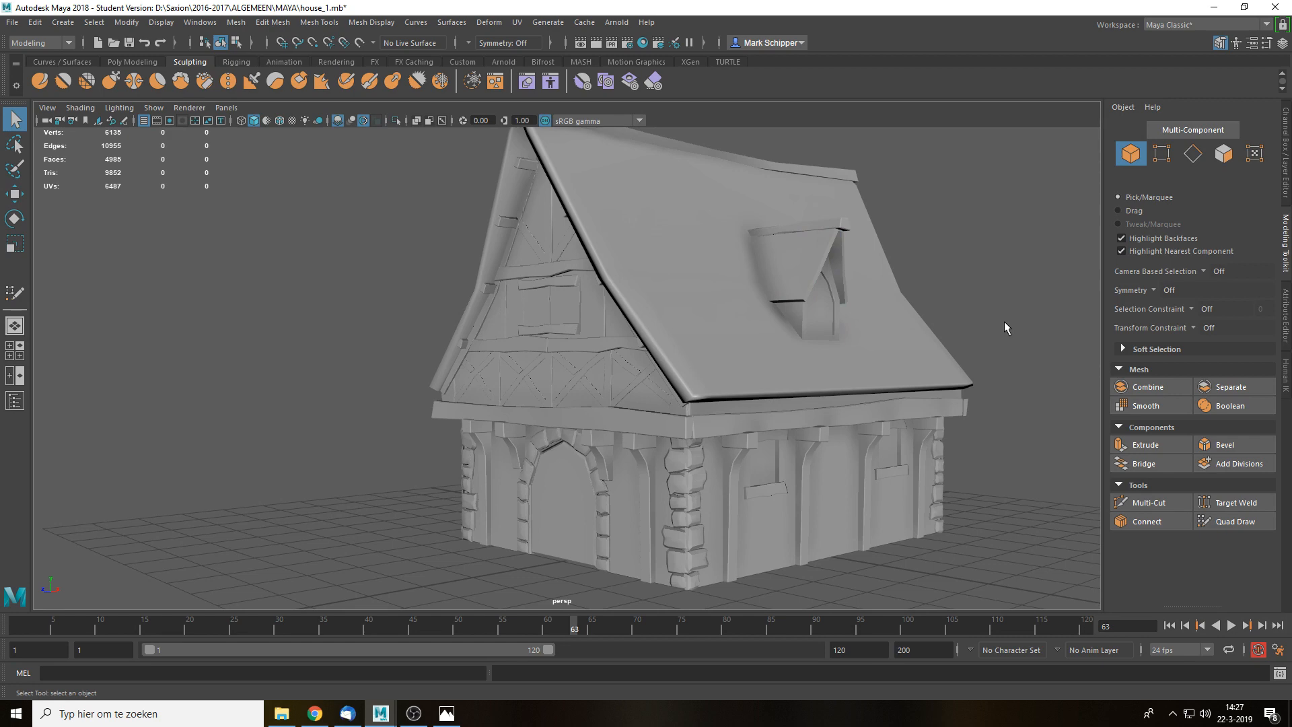
alt+drag(1004, 322, 761, 439)
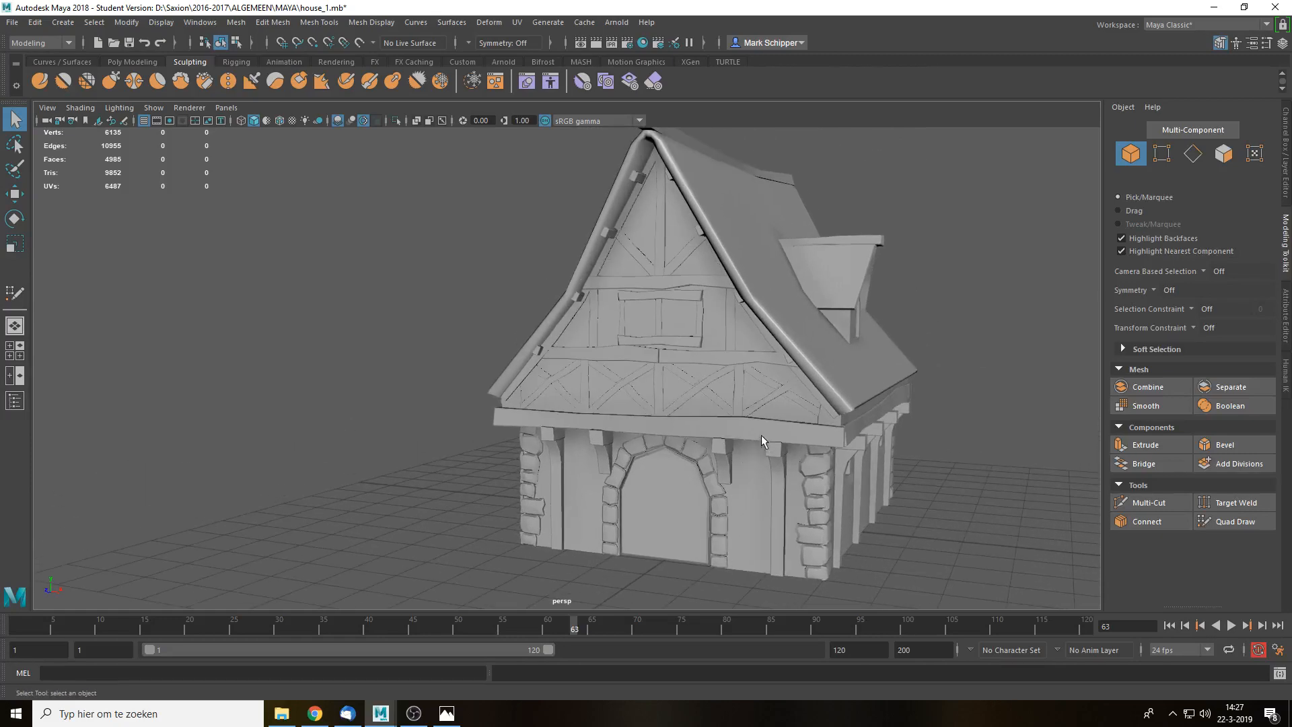
- Isolate the house's main wall mesh and inspect it from the front and back
click(749, 523)
key(ctrl+1)
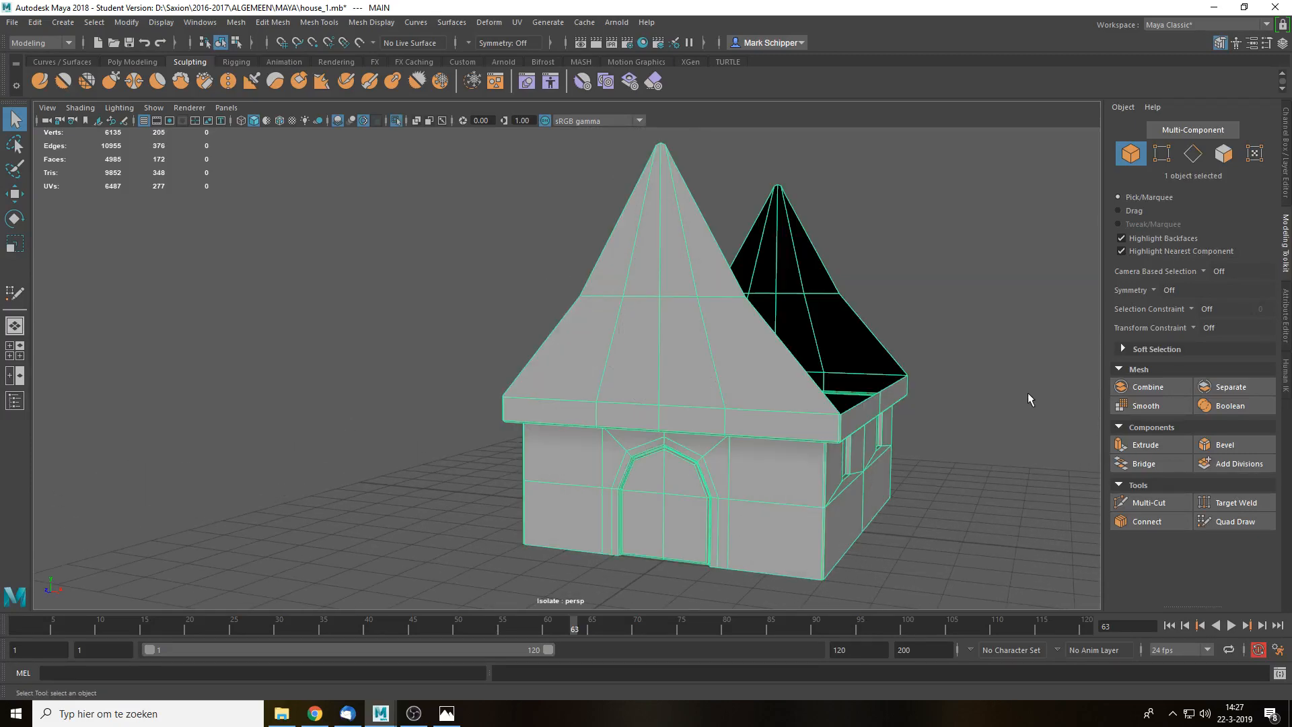
alt+drag(1027, 393, 842, 383)
click(843, 384)
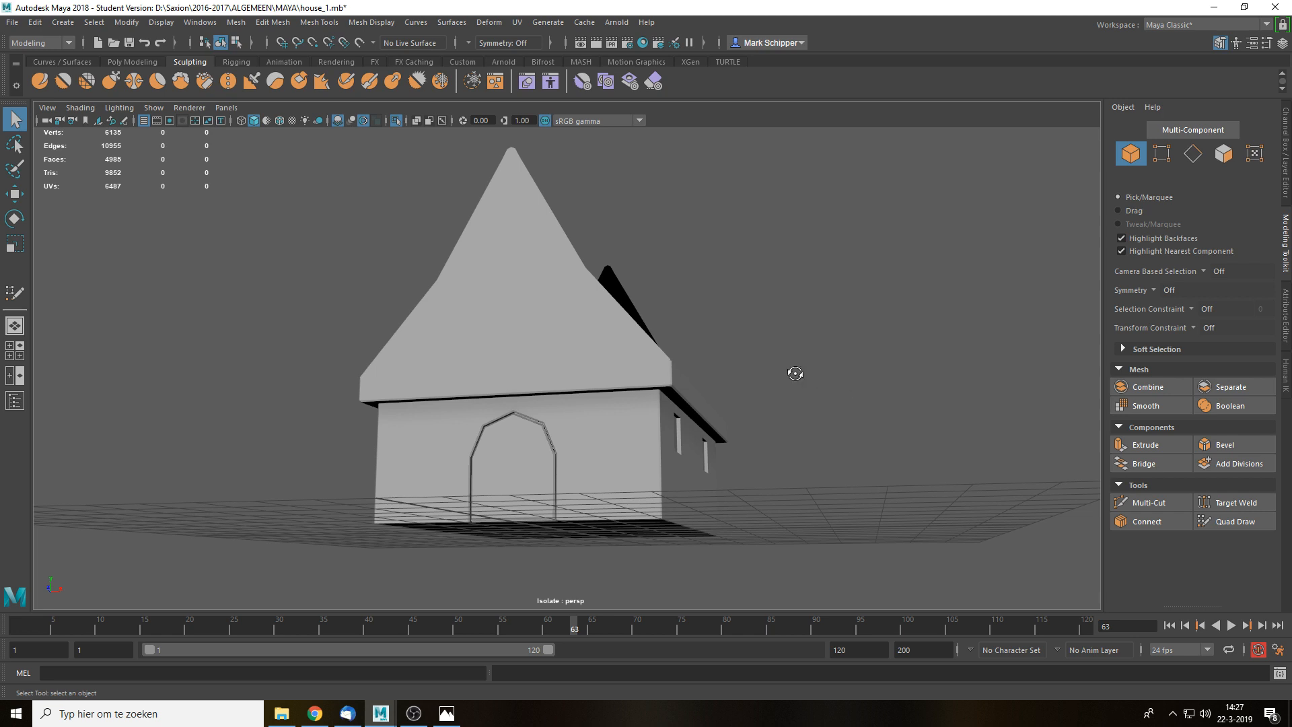
alt+drag(789, 366, 949, 470)
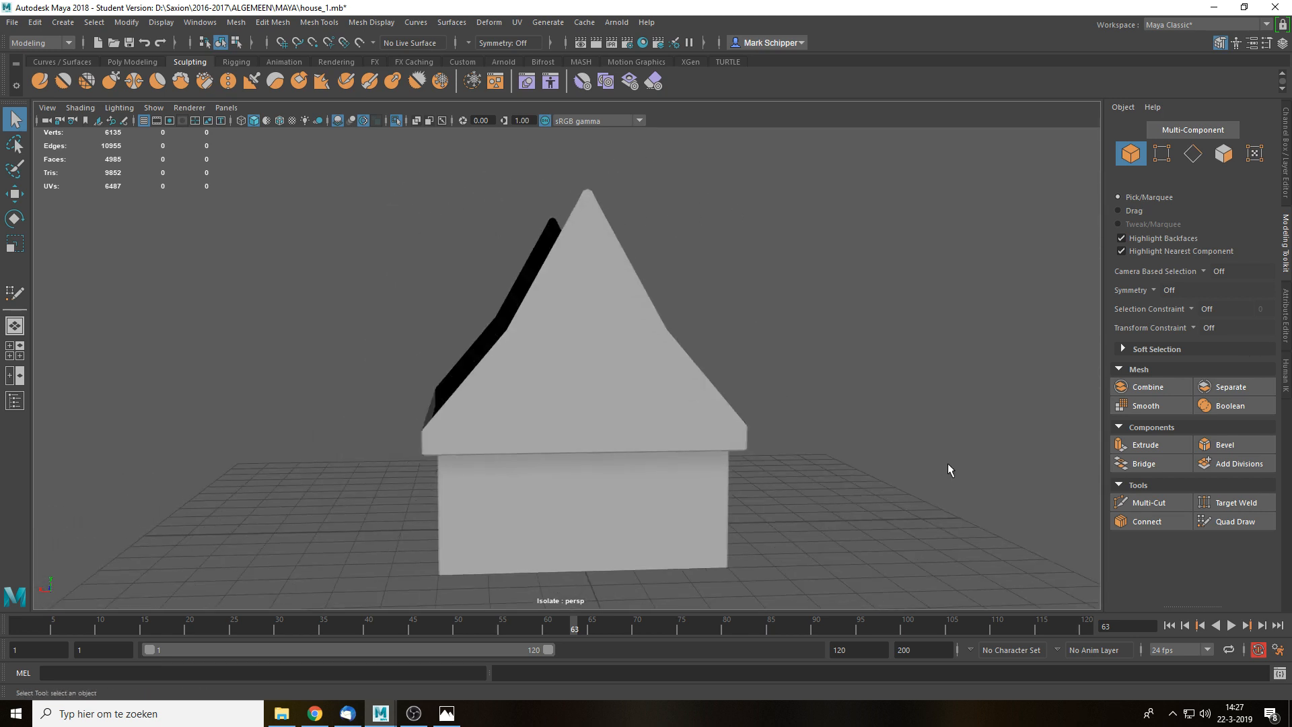
alt+drag(842, 363, 482, 367)
- Apply a Cylindrical UV projection to the isolated main wall mesh
click(473, 370)
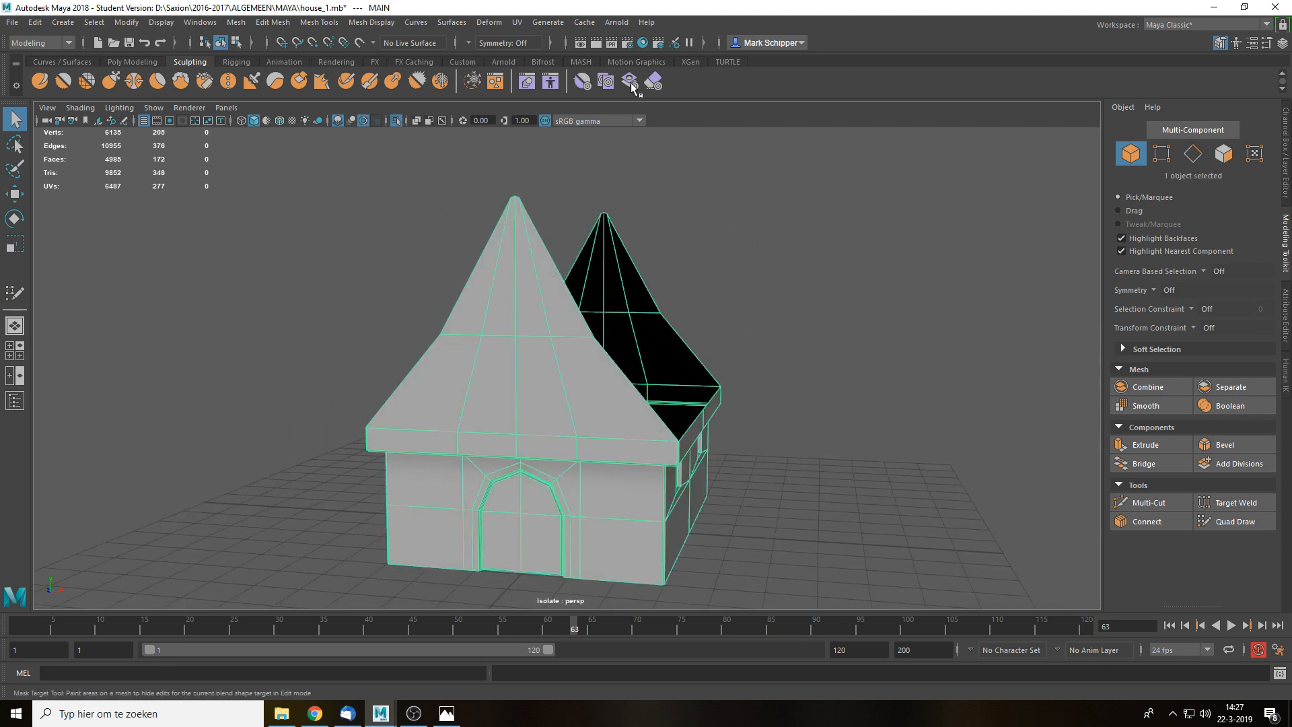
click(517, 22)
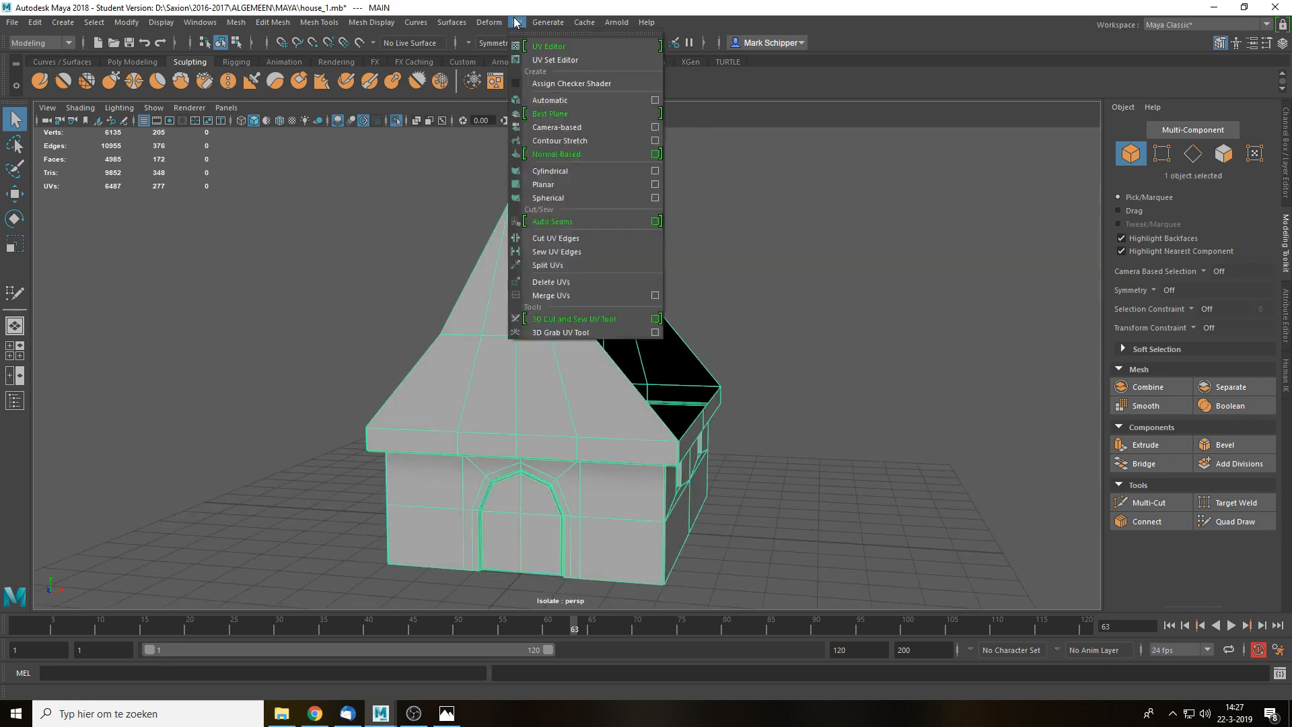
click(572, 171)
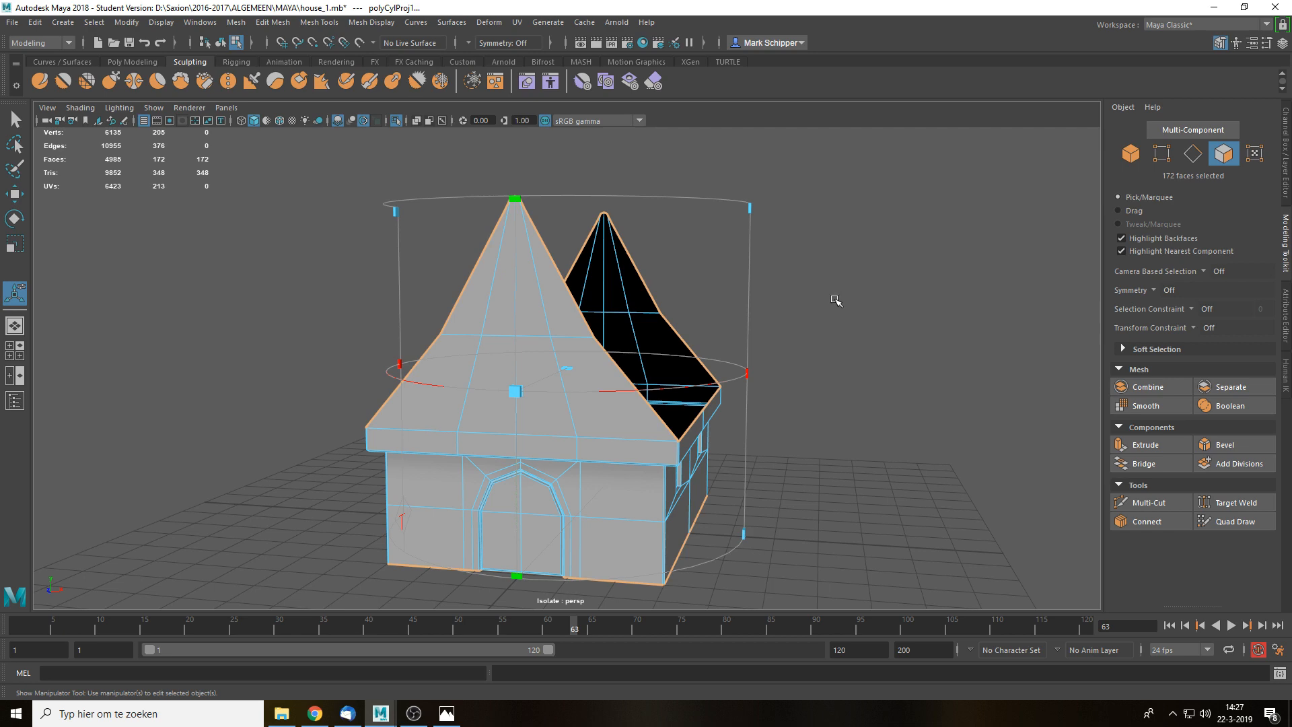
alt+drag(837, 288, 805, 288)
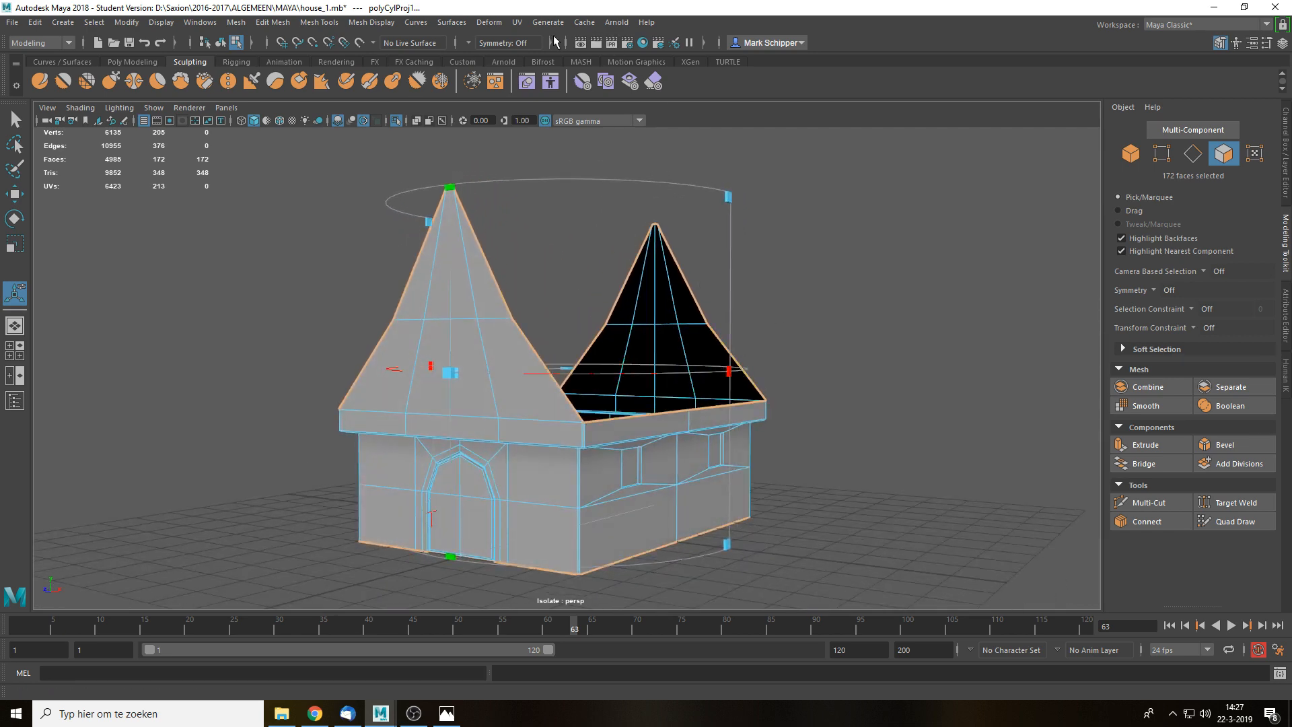
- Open the UV Editor and frame the main wall mesh's cylindrical UV layout
click(517, 22)
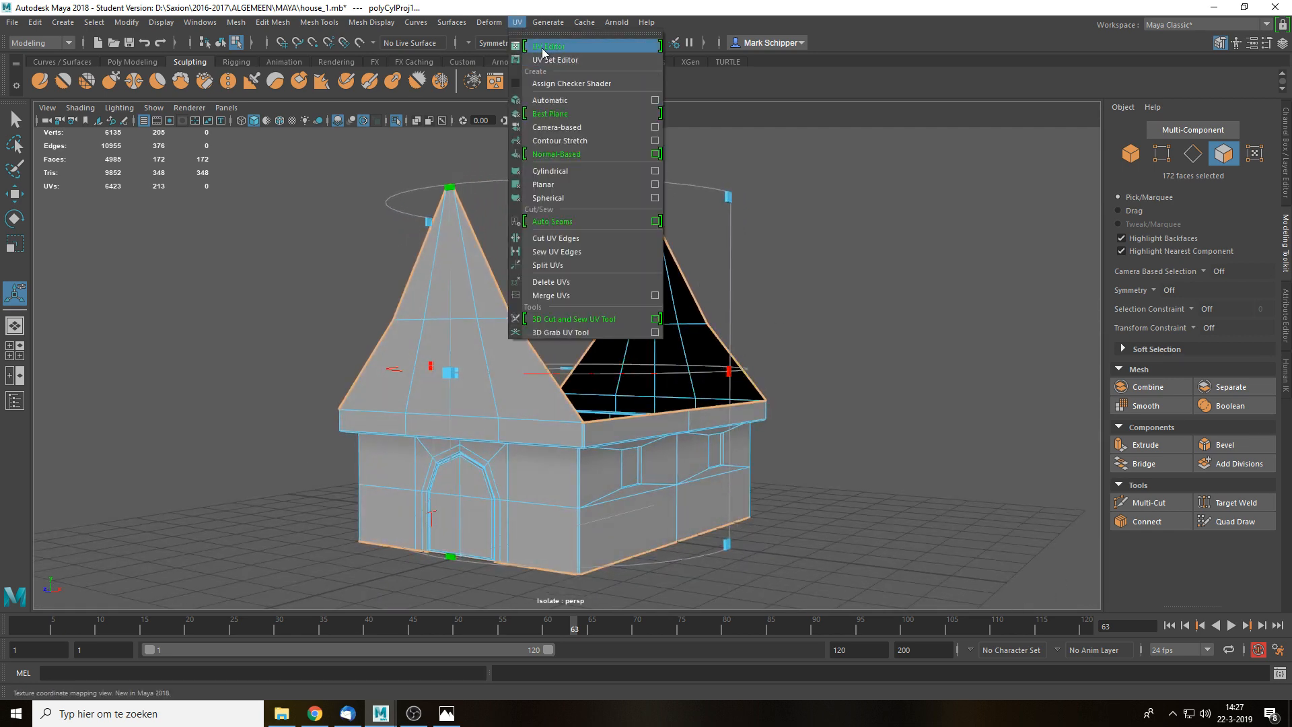
click(543, 47)
drag(648, 513, 772, 146)
scroll(688, 436, down, 1)
click(709, 489)
alt+middle_drag(824, 310, 745, 480)
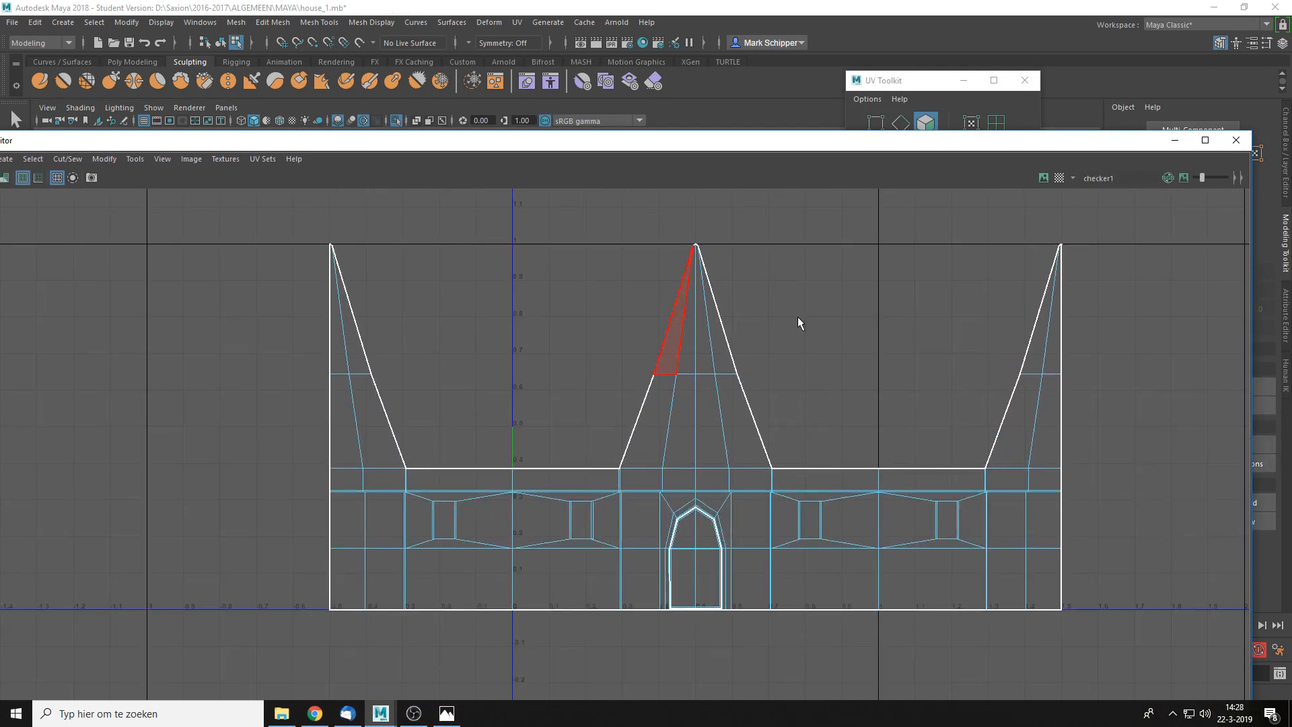
- Try an Automatic UV projection on the main wall mesh, inspect its layout, and undo it
drag(774, 140, 694, 391)
right_drag(428, 297, 505, 259)
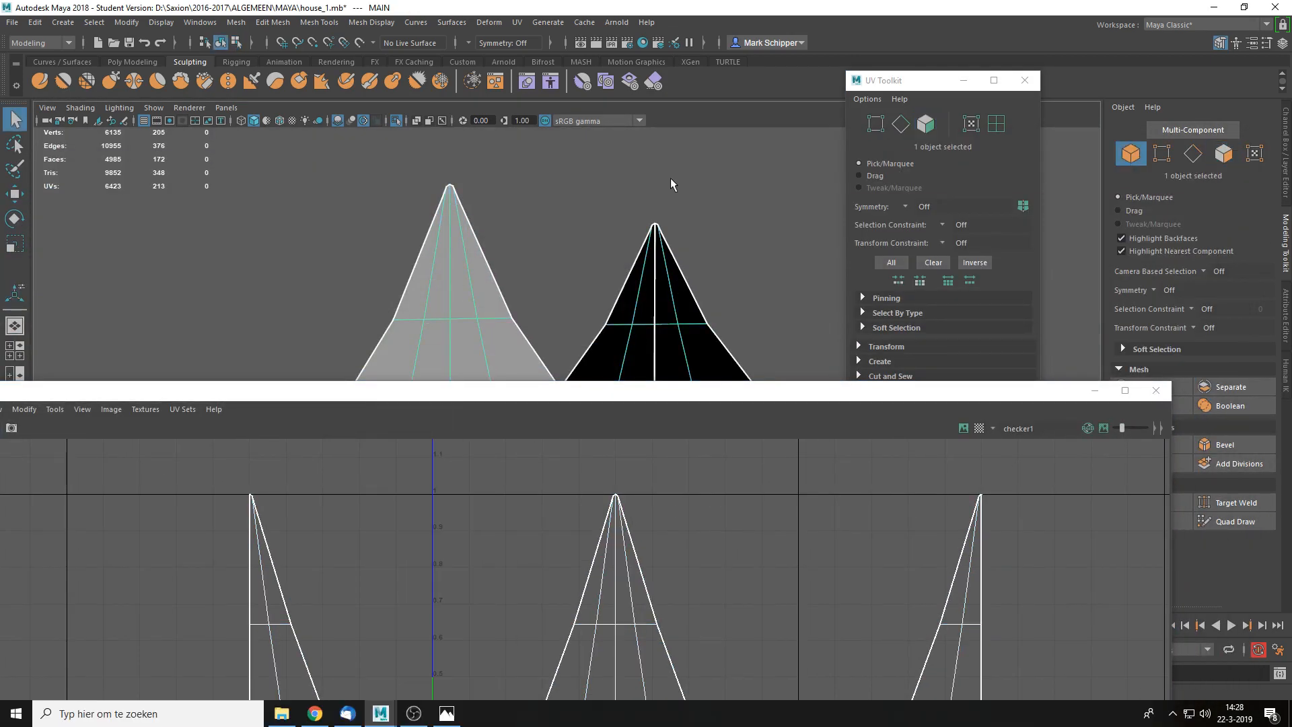
click(712, 270)
alt+middle_drag(665, 325, 693, 255)
click(693, 253)
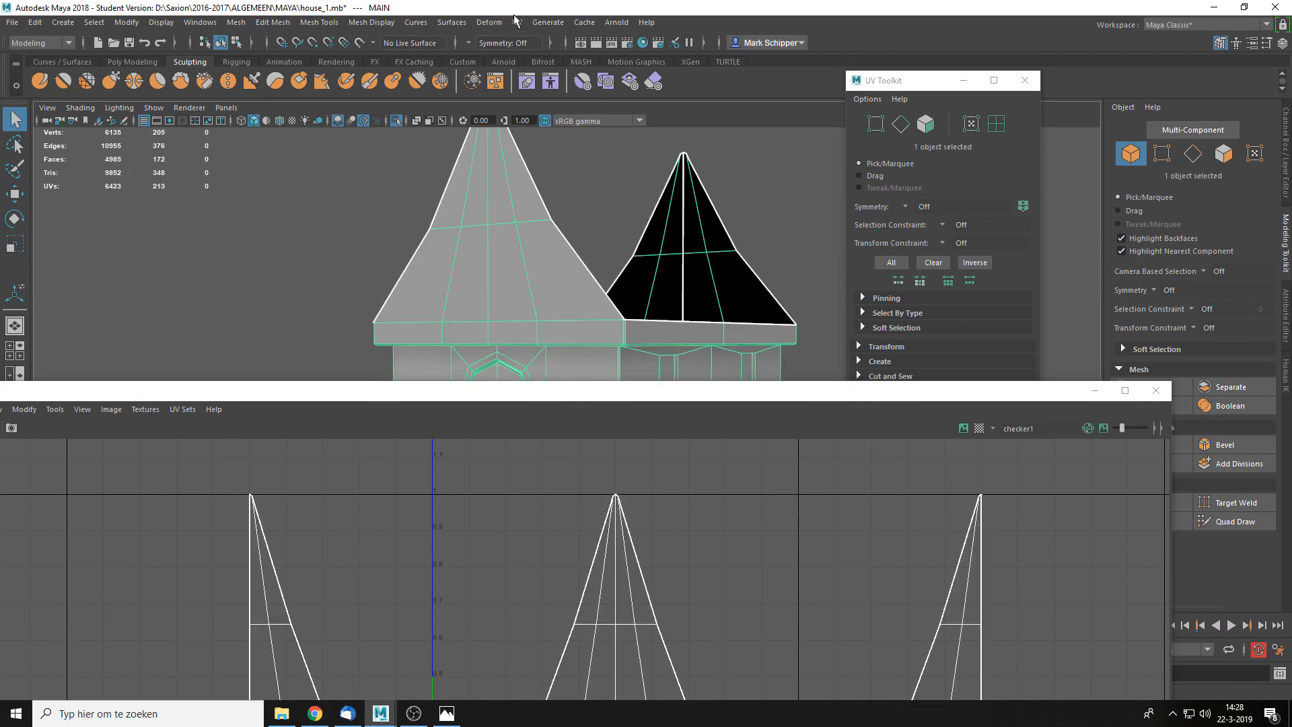
click(516, 21)
click(559, 103)
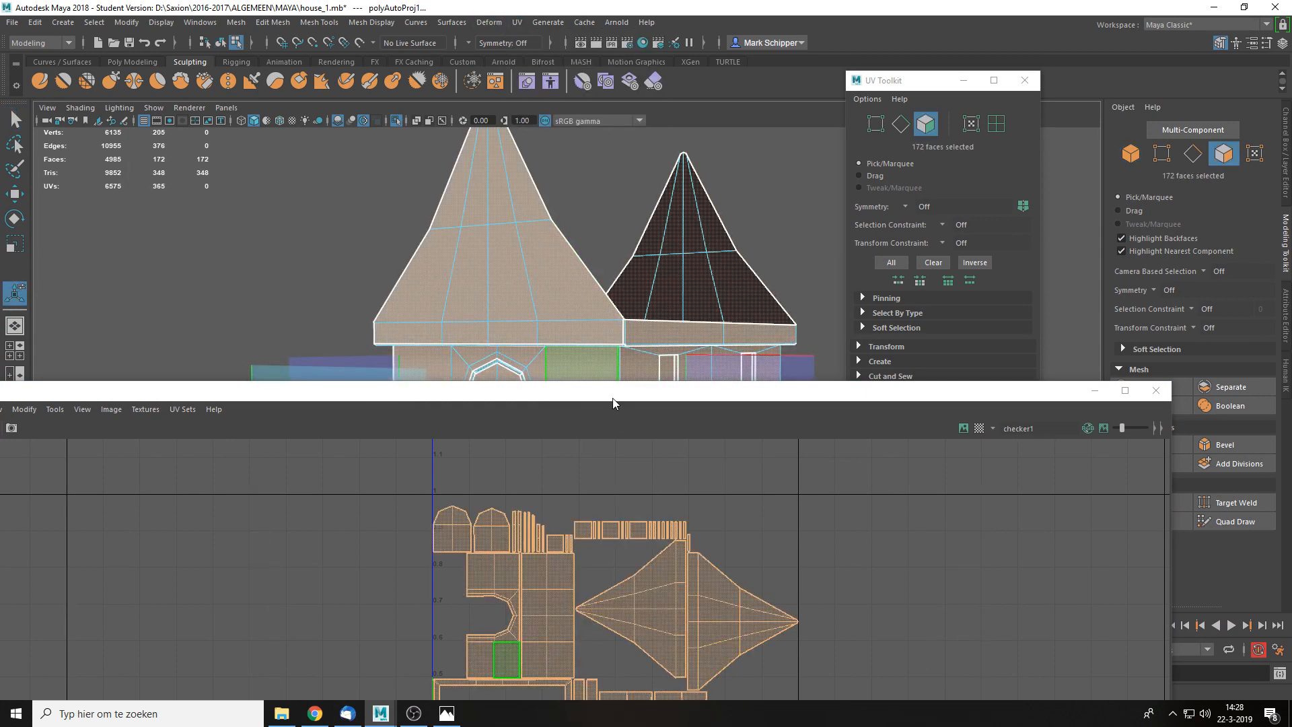
drag(612, 398, 651, 240)
click(792, 609)
alt+middle_drag(688, 512, 730, 422)
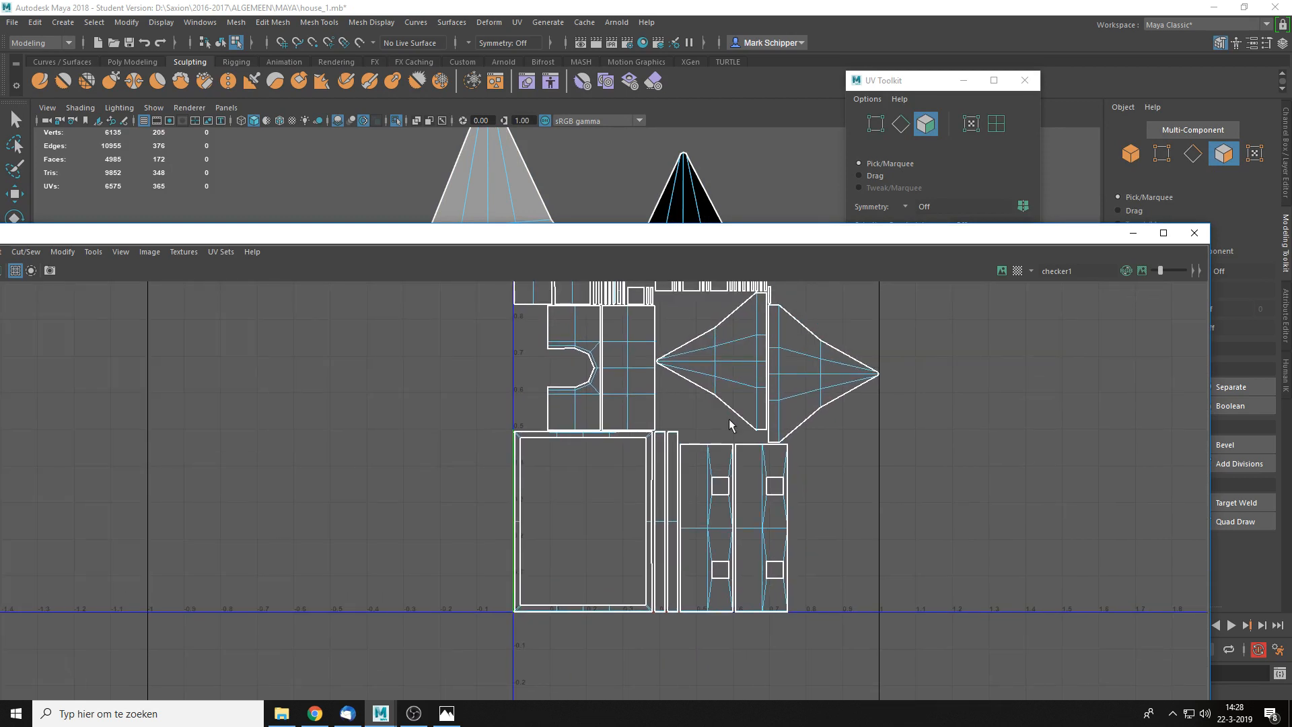
alt+middle_drag(747, 354, 759, 528)
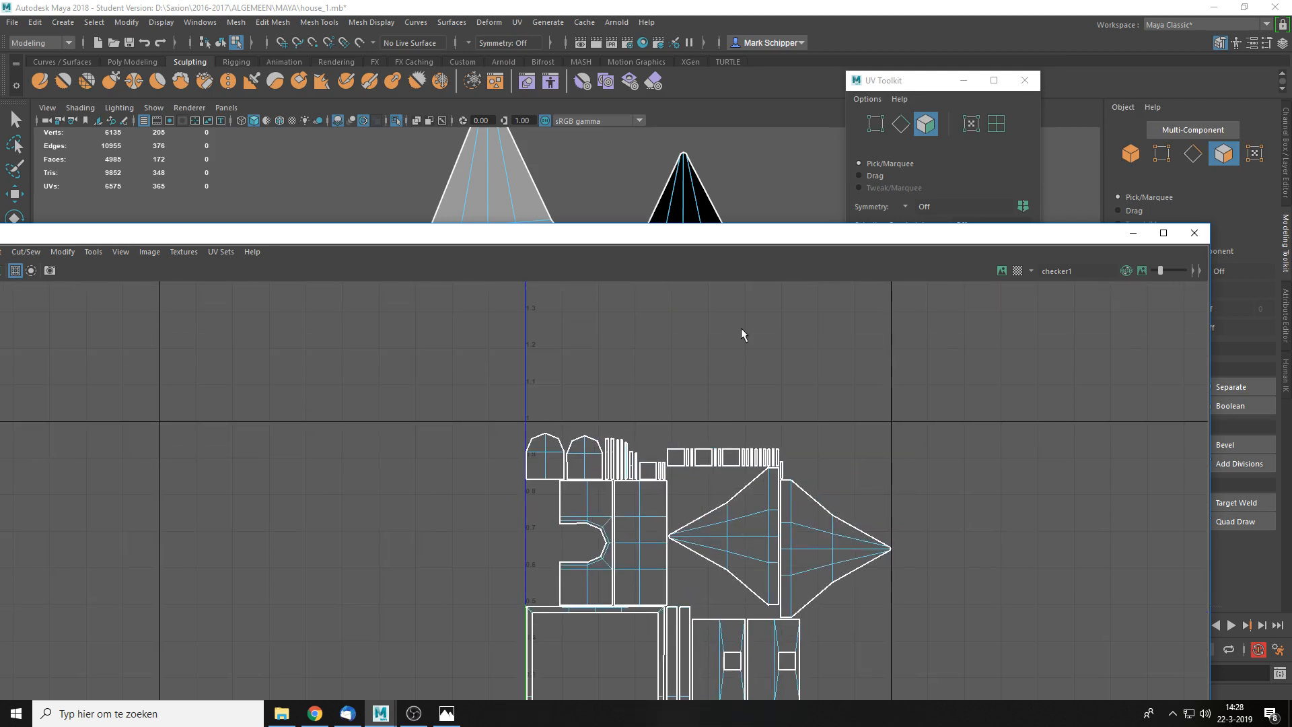
key(F8)
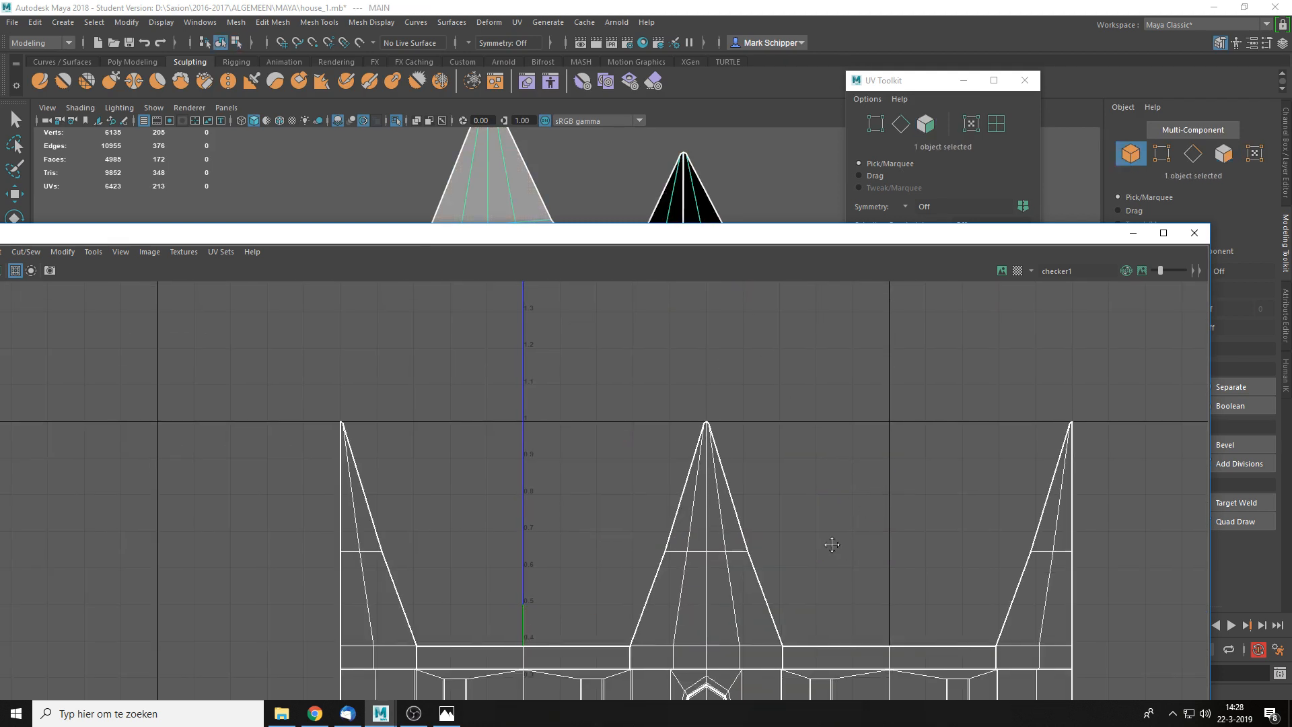
- Unfold the large wall shell of the cylindrical projection in UV shell mode
alt+middle_drag(831, 542, 790, 438)
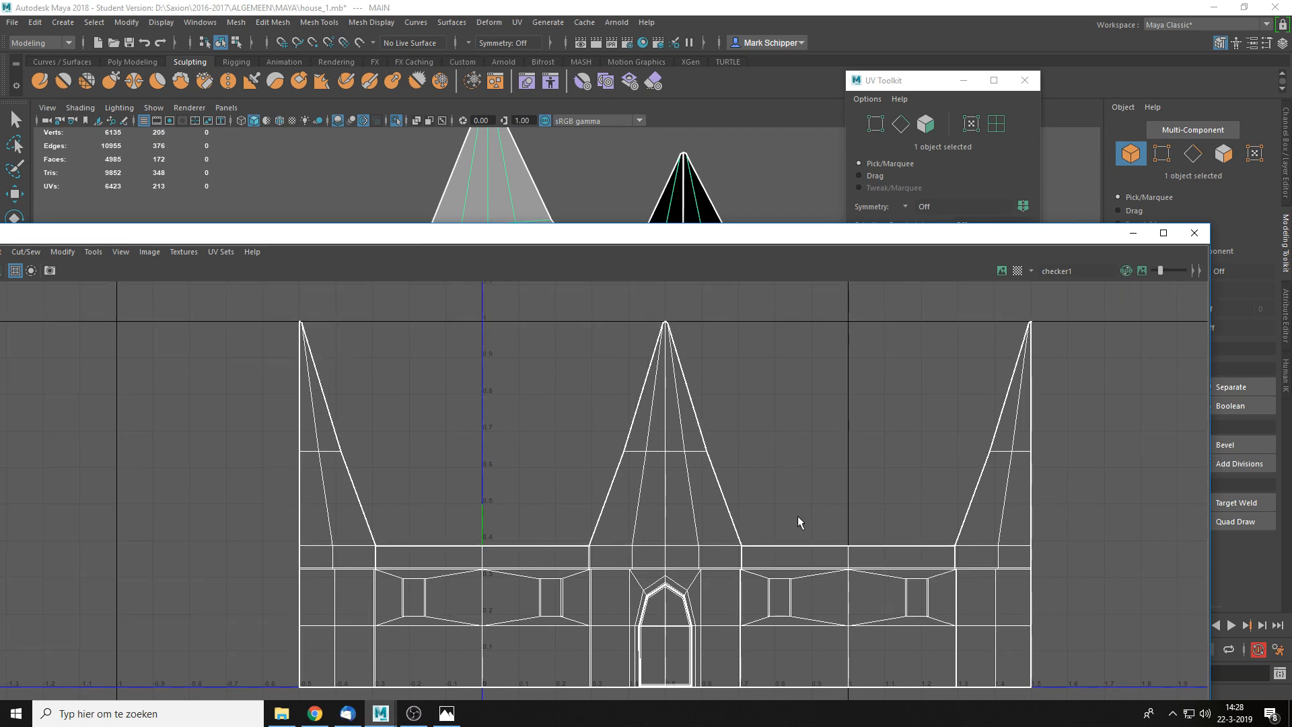
right_drag(658, 481, 661, 438)
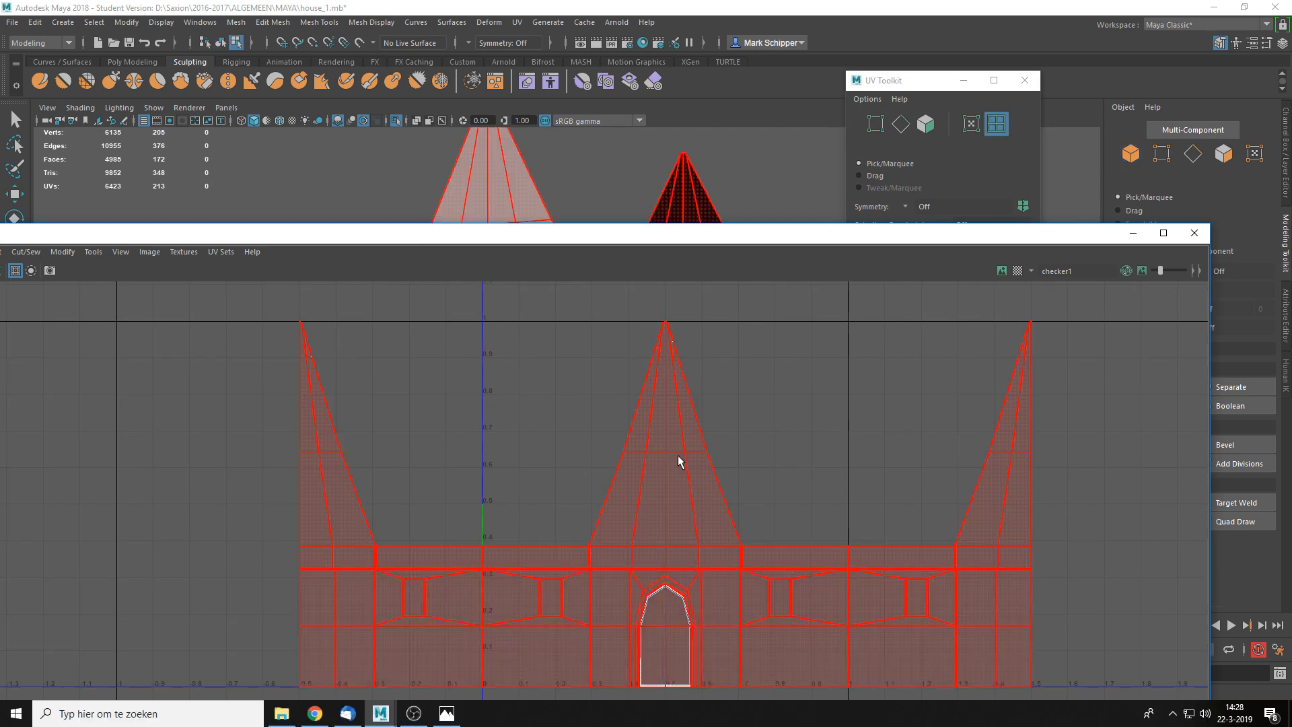
key(ctrl+u)
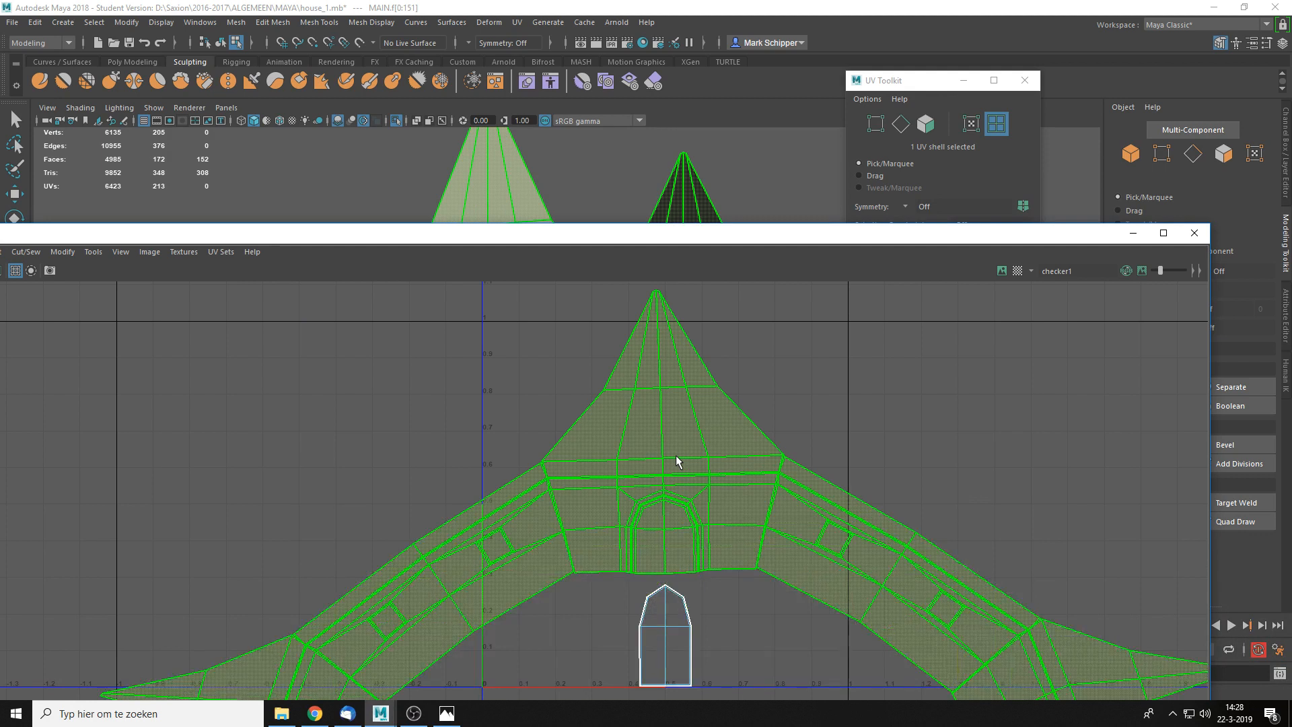
click(962, 389)
scroll(763, 540, down, 3)
alt+middle_drag(715, 608, 711, 463)
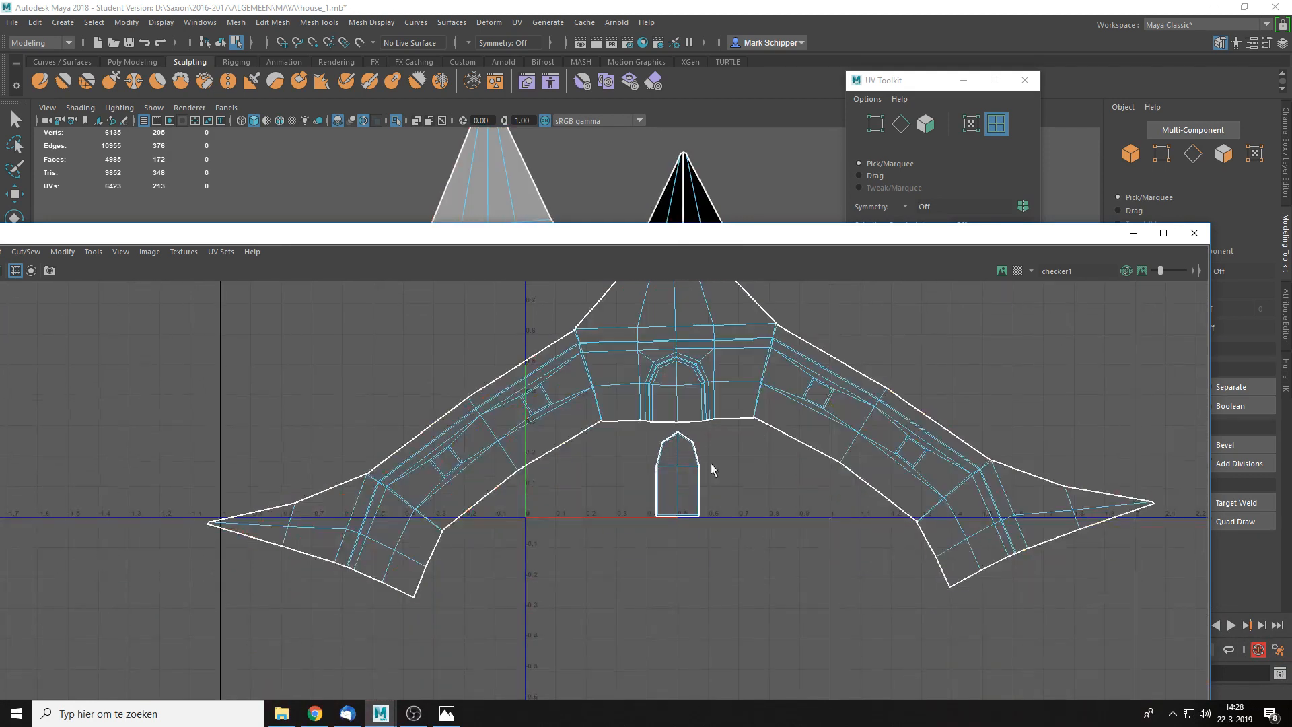
- Unfold the small door shell and clear the selection
click(693, 470)
key(ctrl+u)
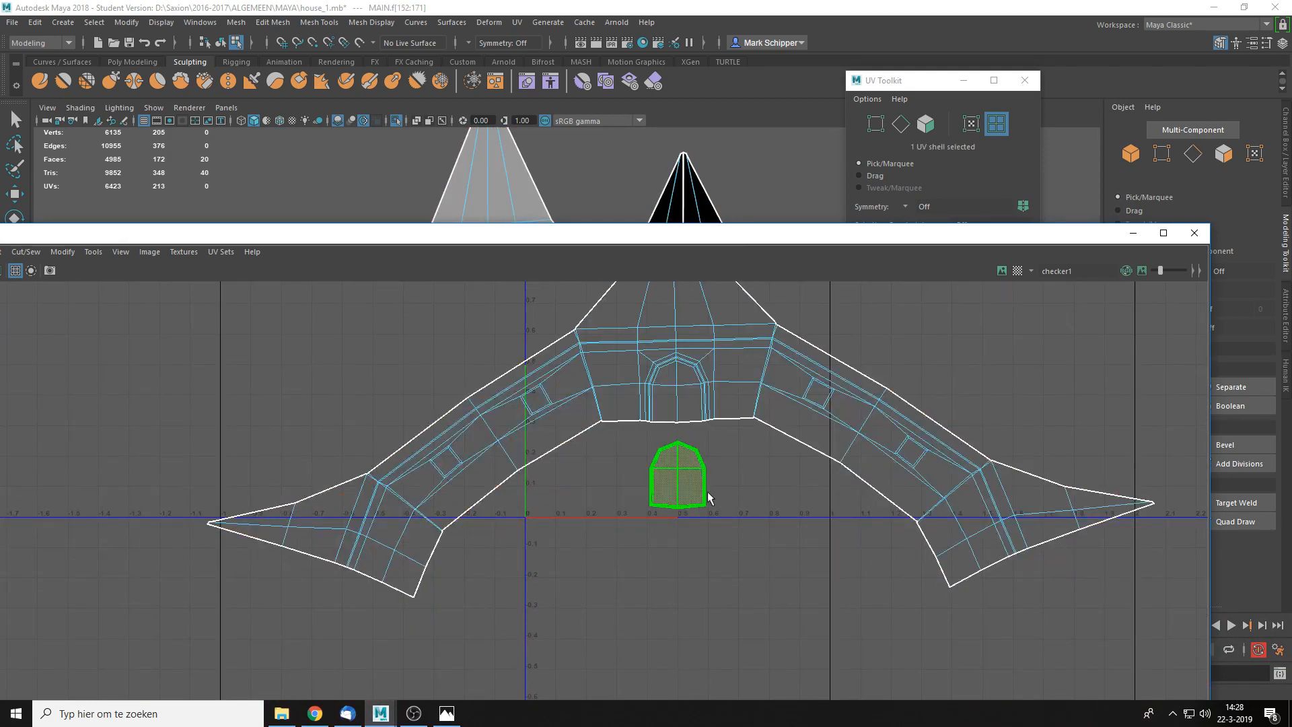
click(711, 493)
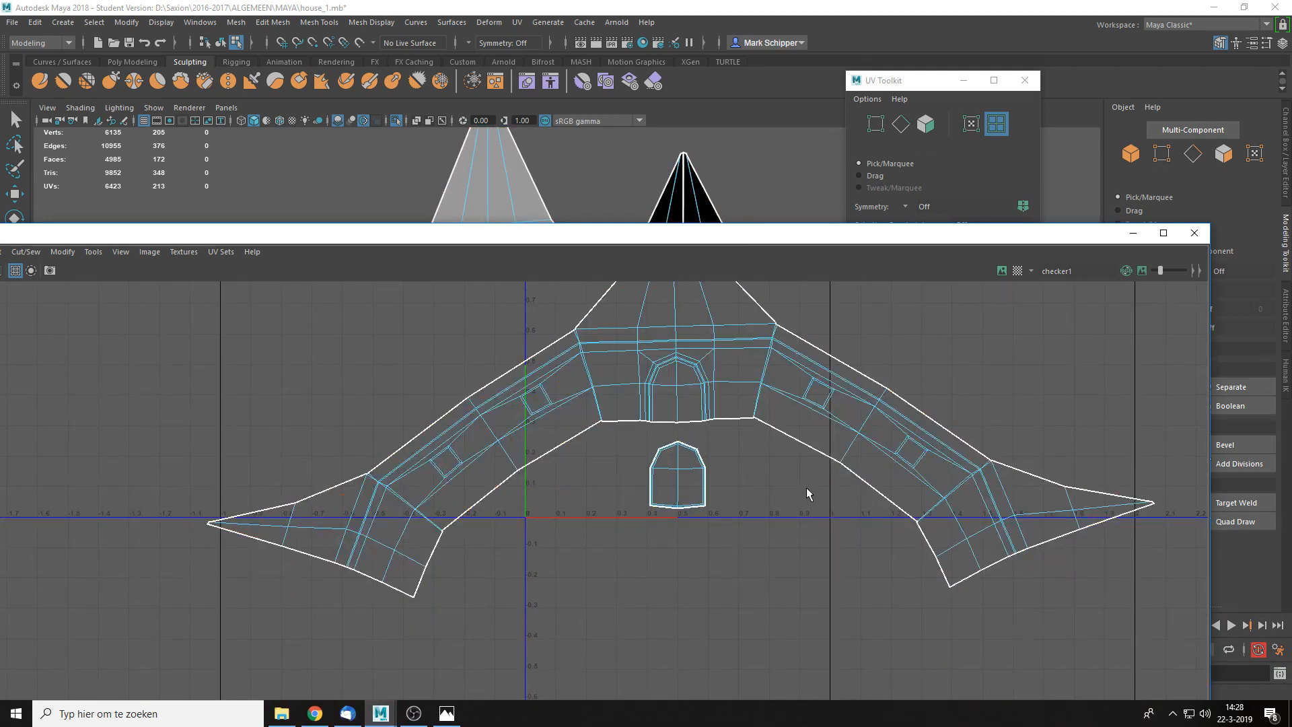
- Turn on the checker map and inspect the walls for texture distortion from several angles
click(1018, 271)
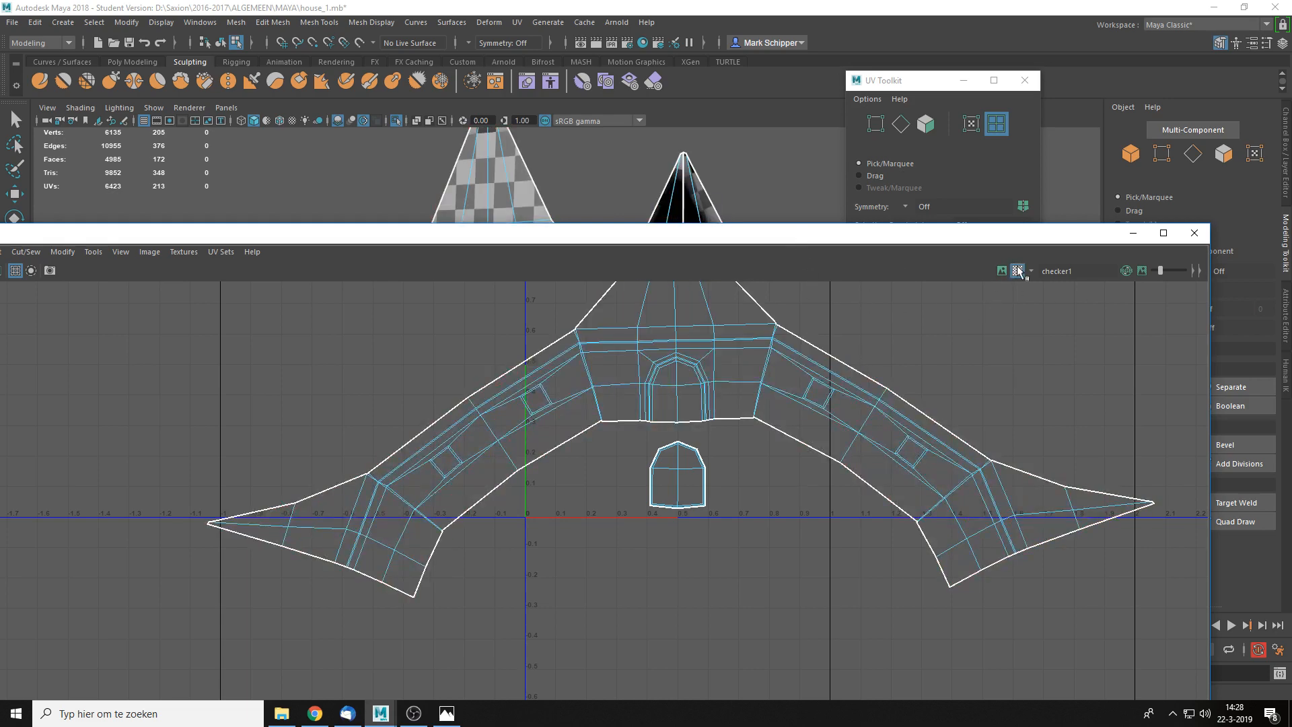
drag(846, 236, 835, 427)
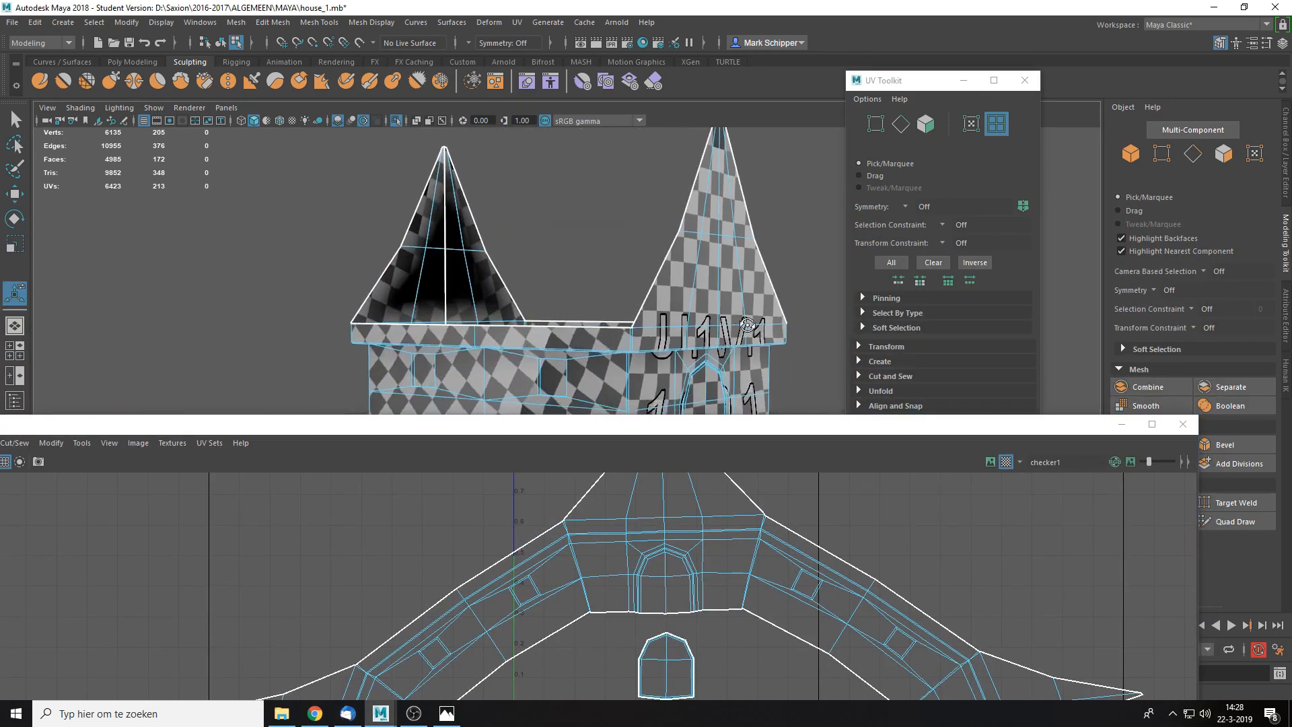
alt+drag(747, 325, 760, 320)
alt+middle_drag(760, 320, 733, 202)
scroll(578, 294, up, 3)
alt+drag(616, 287, 676, 259)
alt+middle_drag(676, 259, 676, 277)
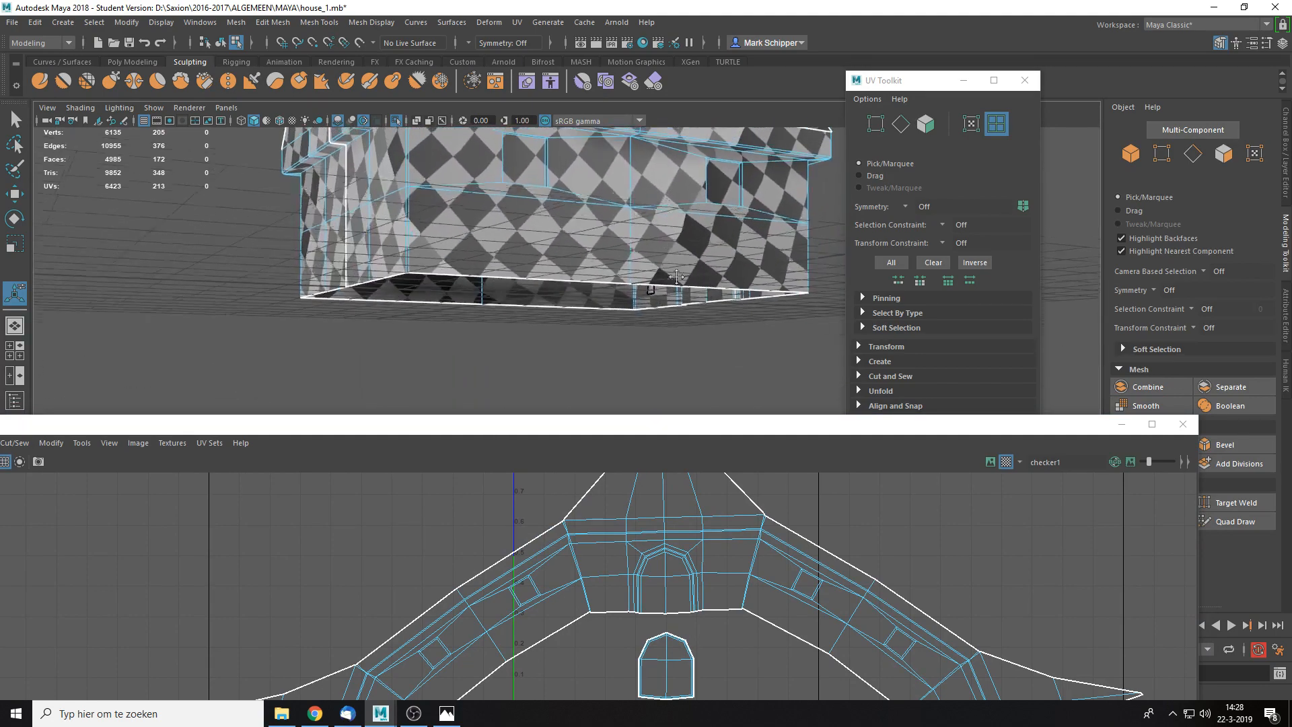
alt+drag(676, 277, 609, 285)
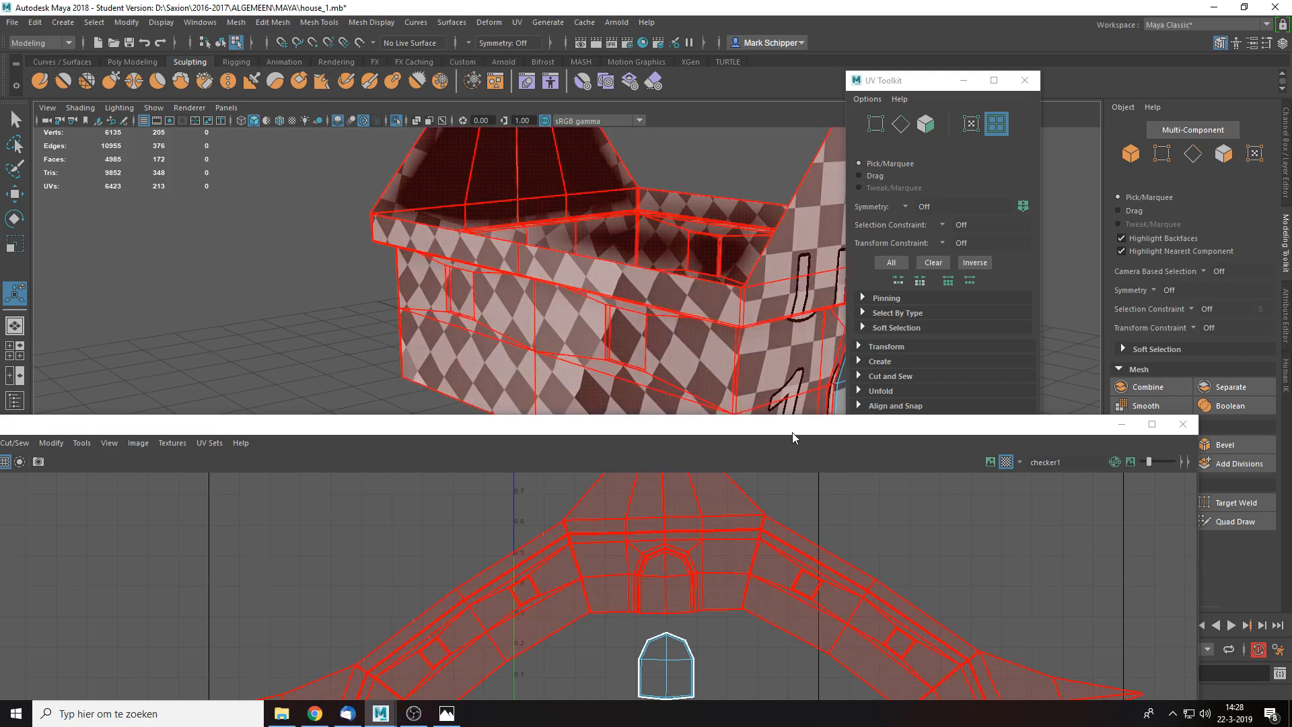
- Bring the UV Editor window up to show the whole UV layout and switch it to edge selection
drag(784, 432, 886, 139)
alt+middle_drag(864, 374, 820, 451)
alt+right_drag(820, 451, 788, 412)
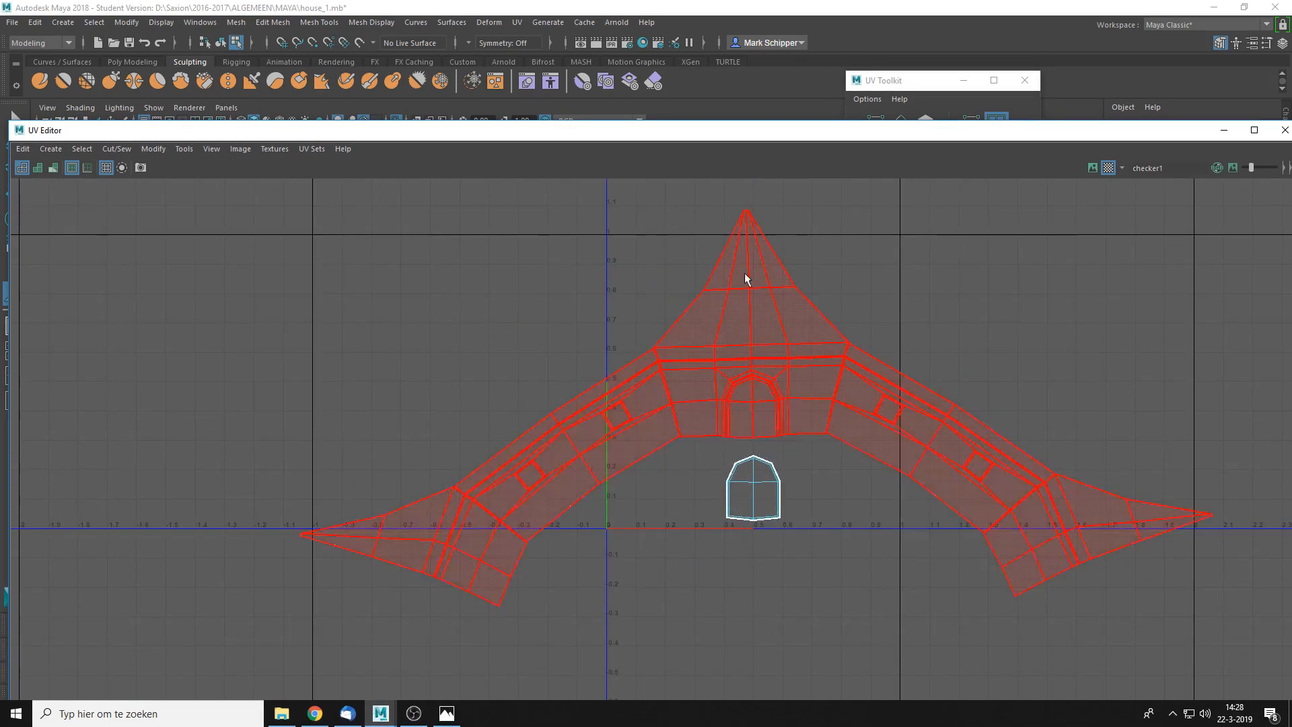
scroll(636, 414, up, 2)
scroll(697, 414, up, 2)
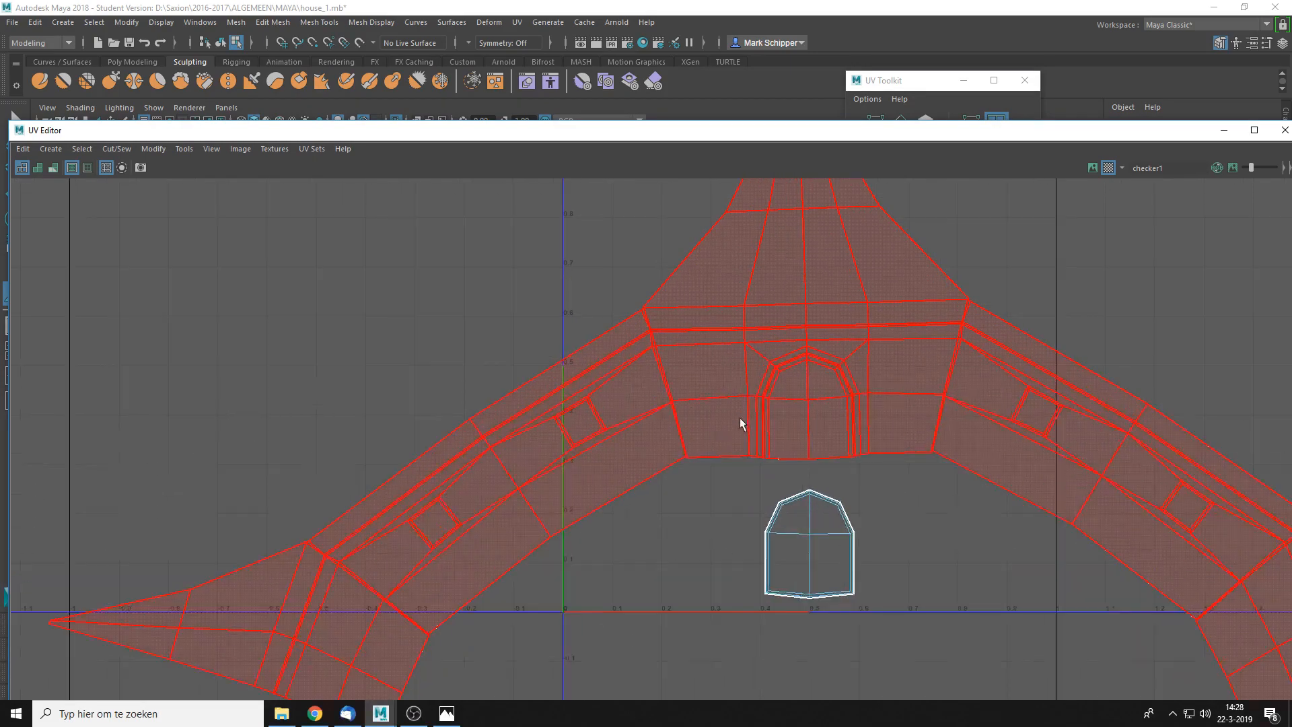
alt+middle_drag(991, 371, 856, 472)
scroll(856, 469, up, 3)
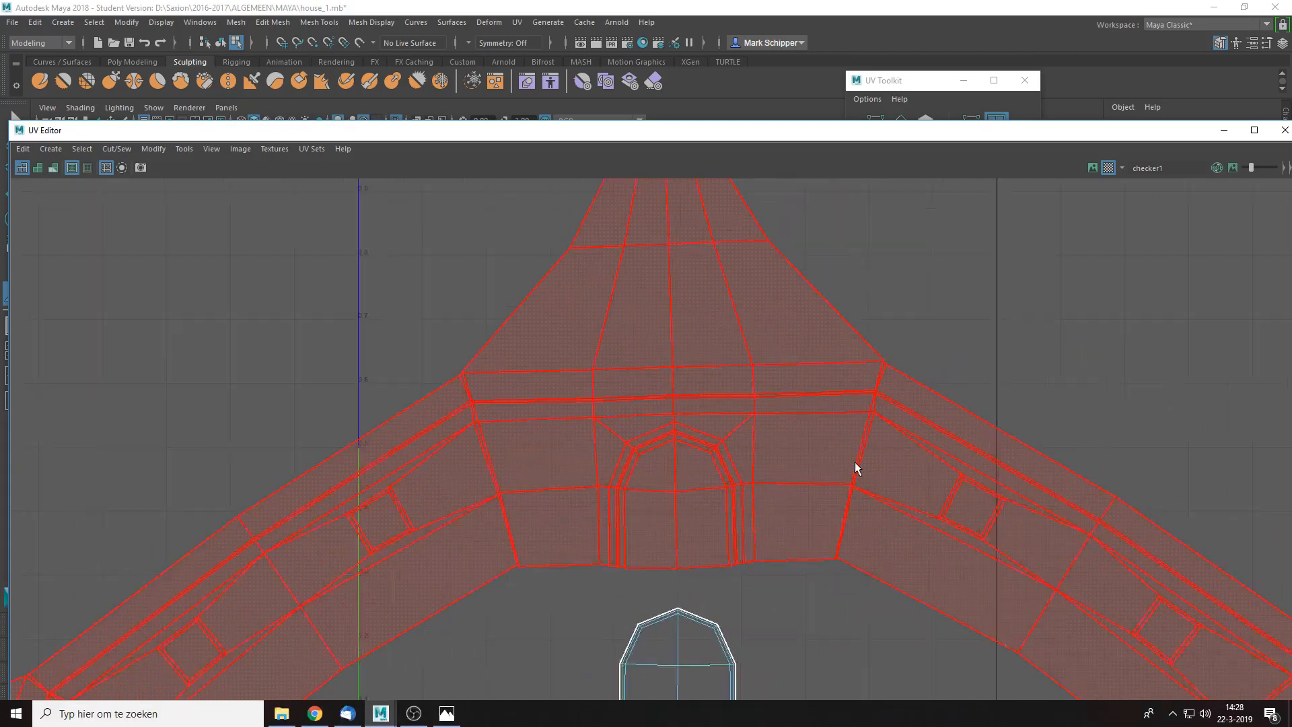
right_drag(838, 478, 832, 327)
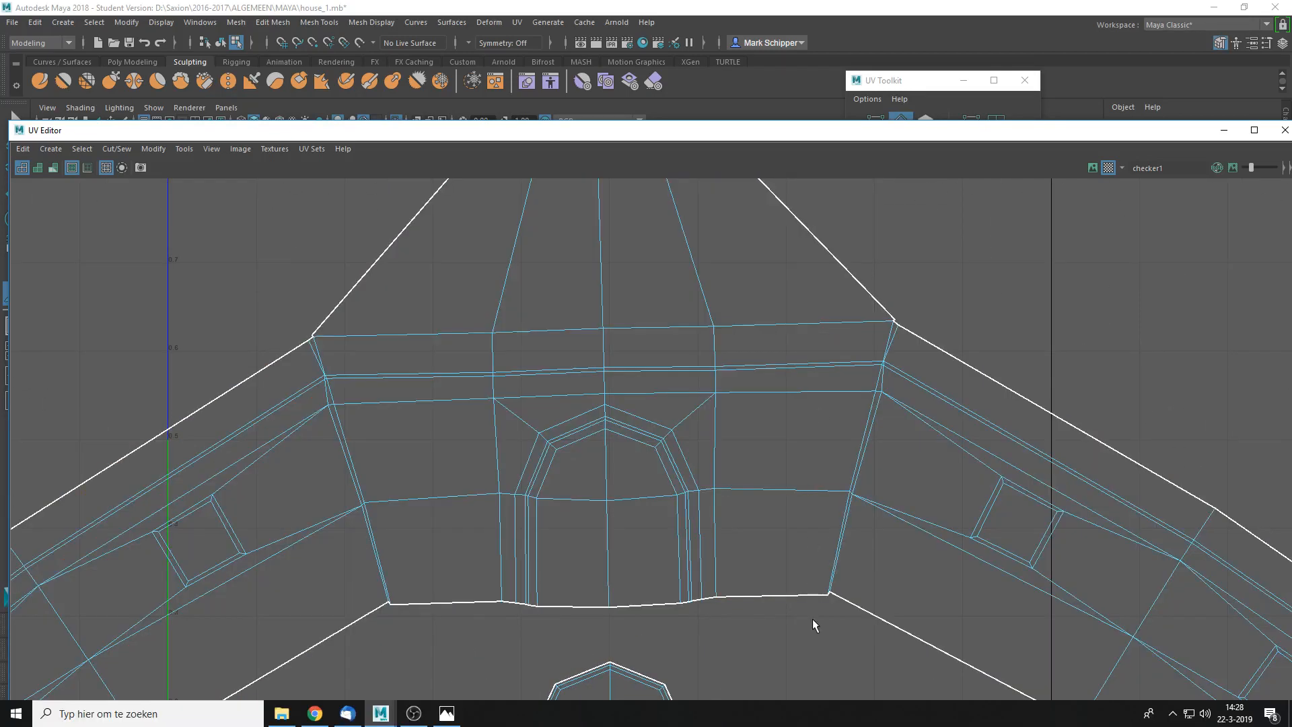
- Cut the large wall shell along the full vertical edge chain at the right corner of the front wall
scroll(875, 478, up, 4)
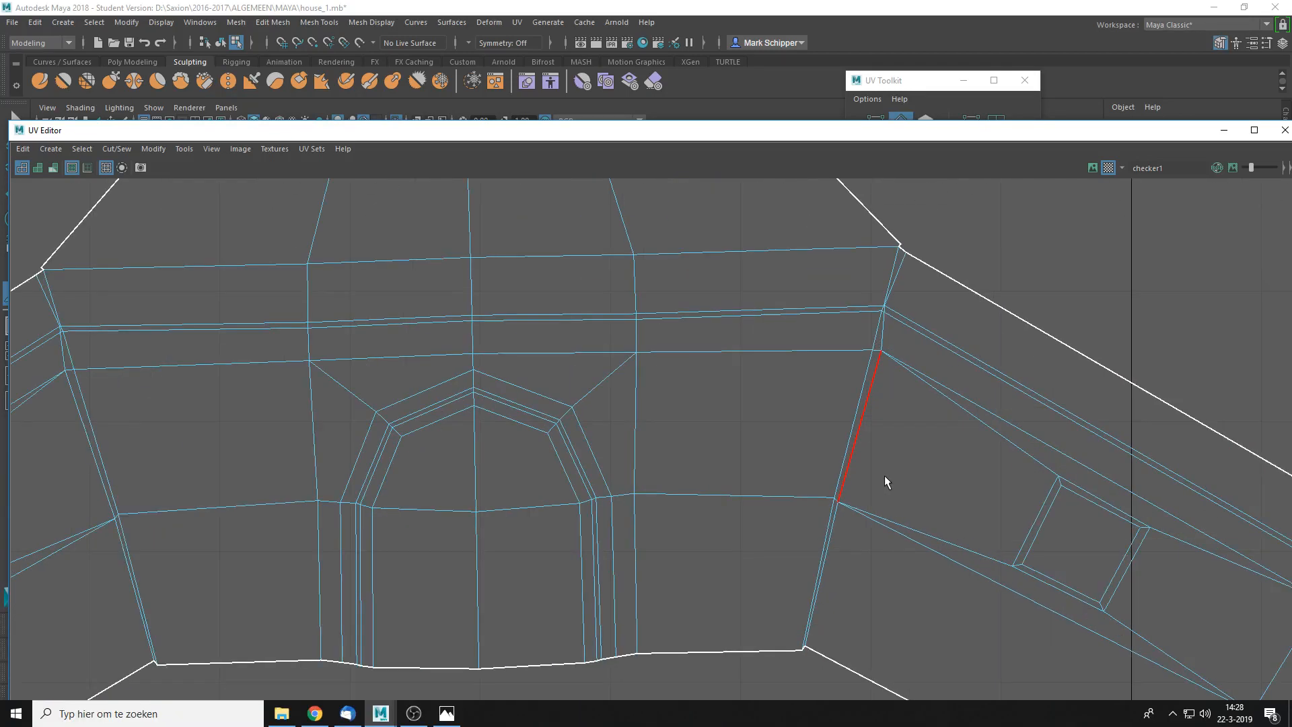
click(818, 597)
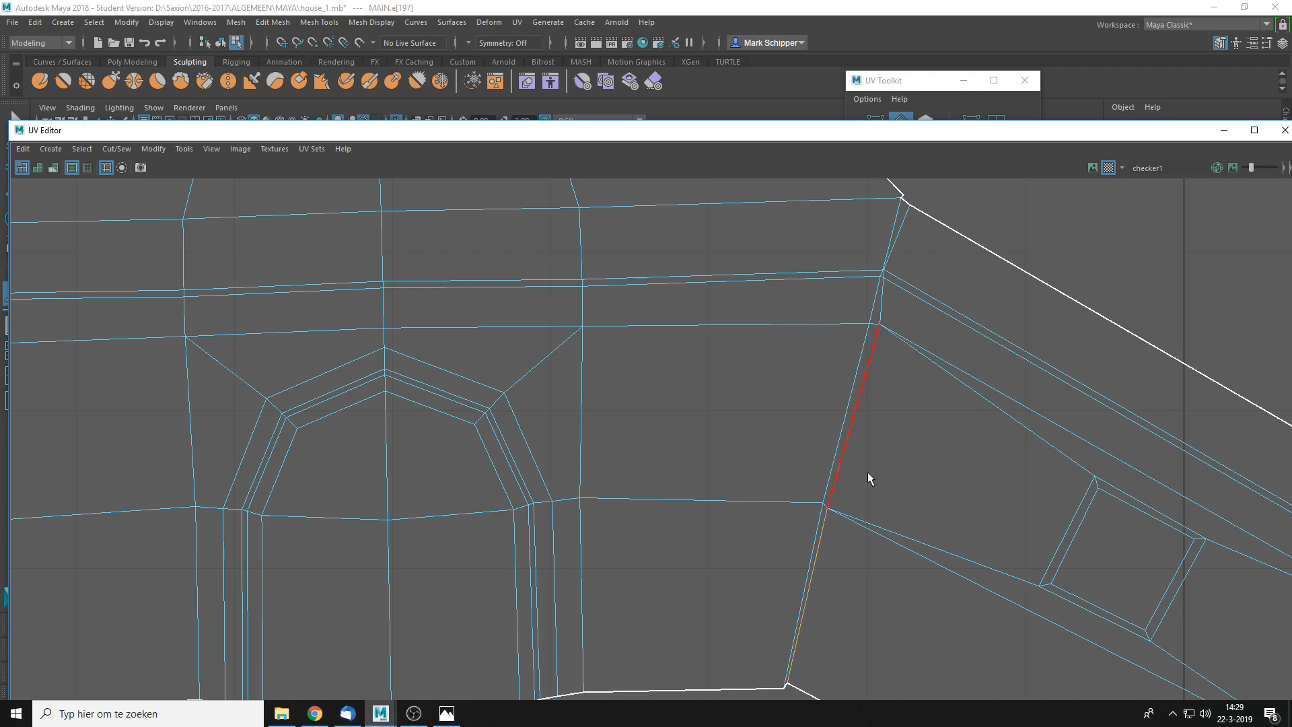
click(847, 445)
shift+click(830, 559)
scroll(817, 434, up, 5)
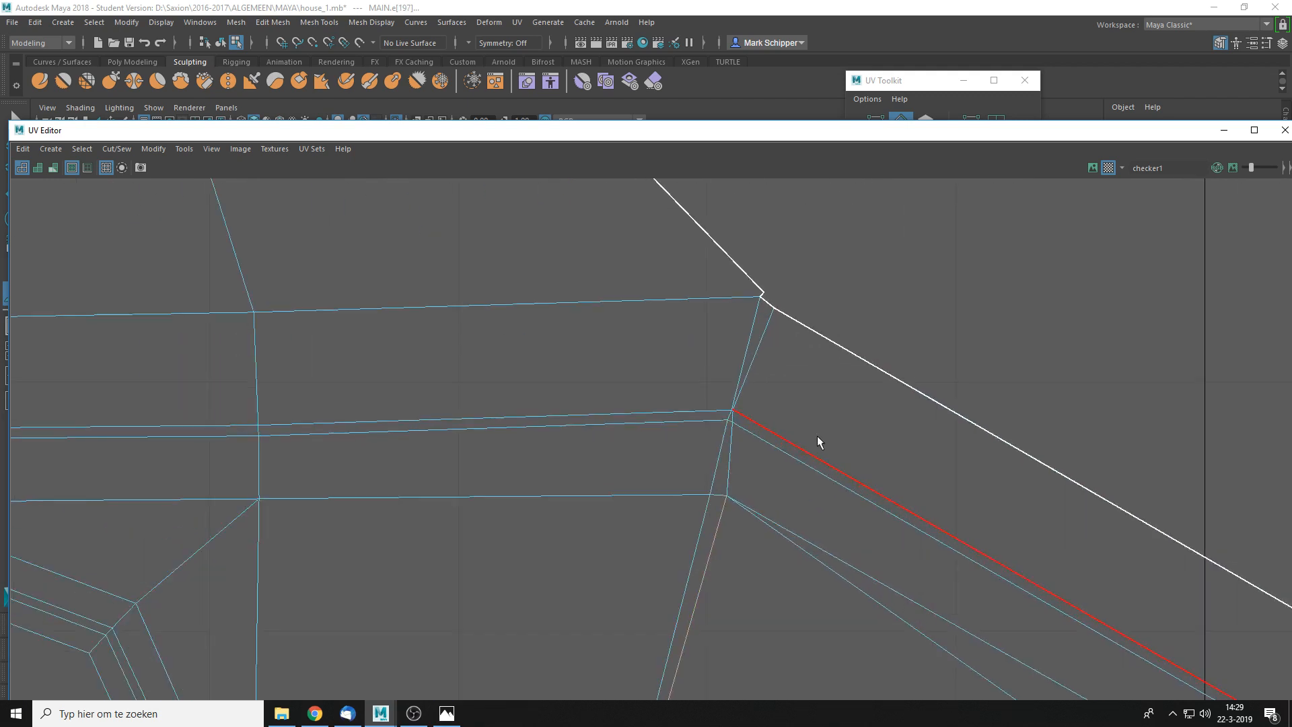
scroll(687, 451, down, 4)
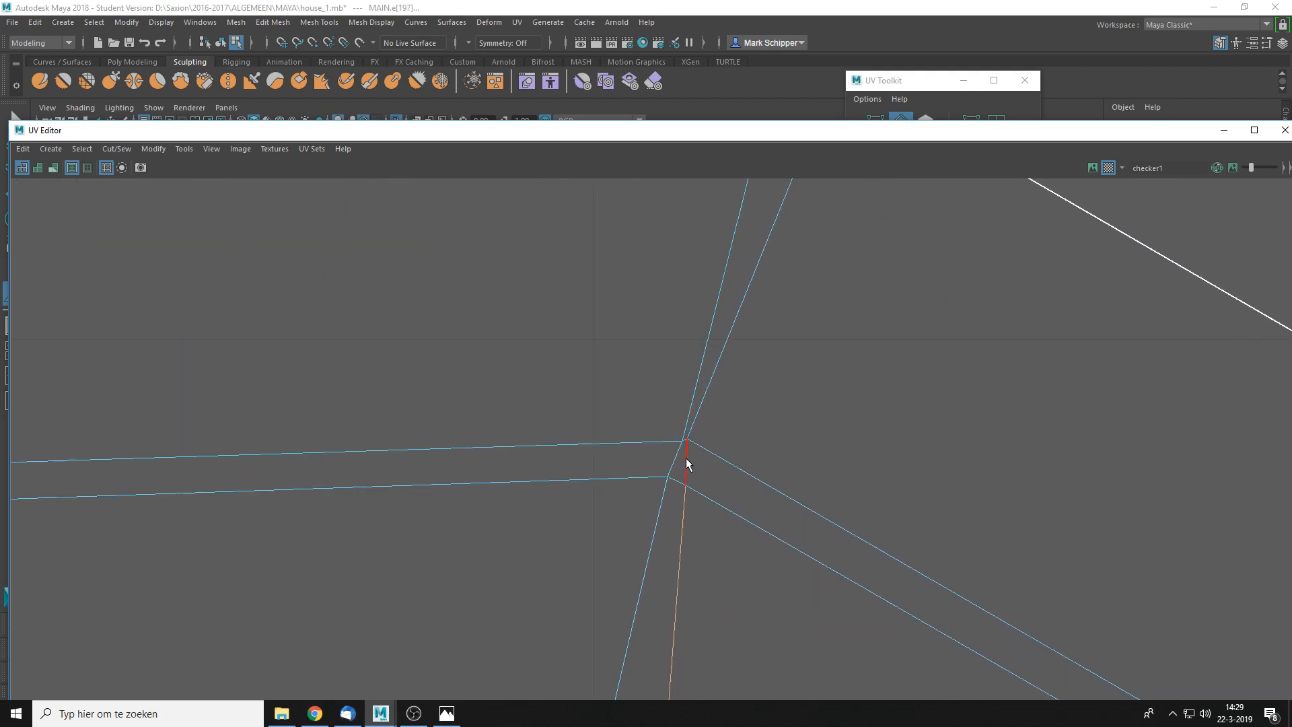
shift+click(712, 364)
scroll(836, 403, up, 4)
scroll(837, 431, down, 4)
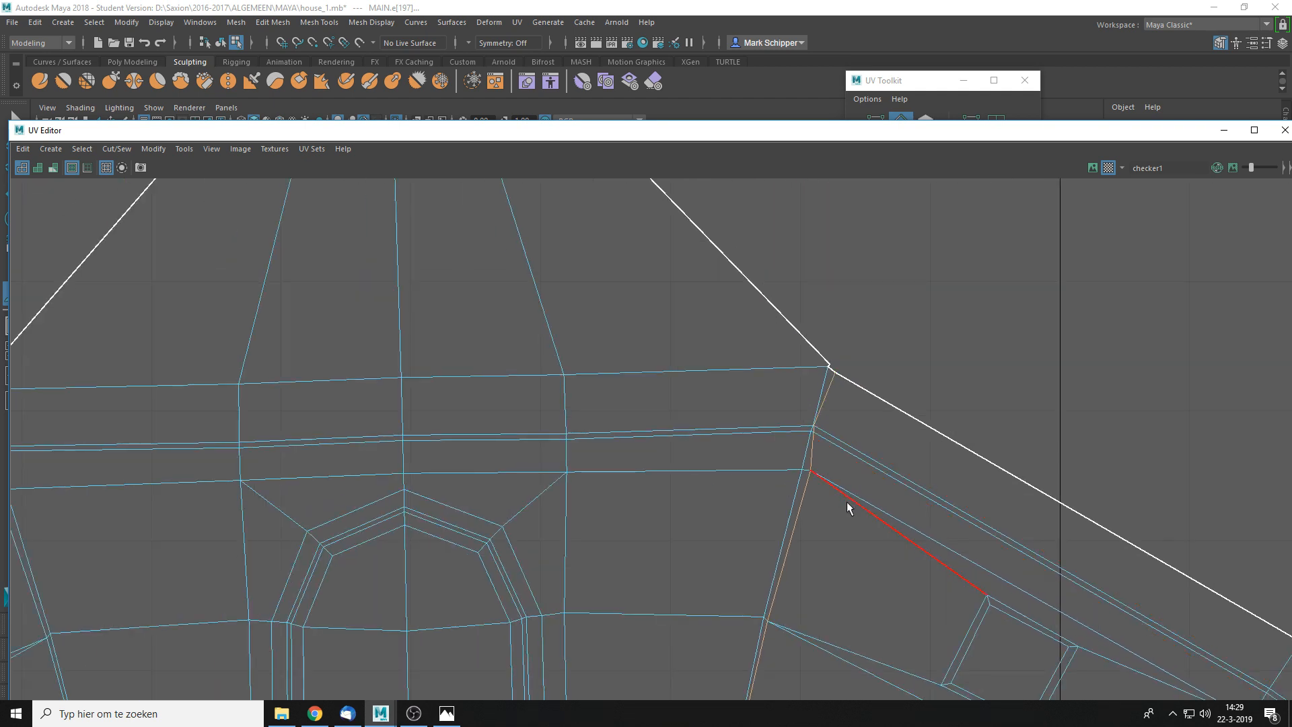
alt+middle_drag(846, 508, 835, 375)
scroll(841, 390, down, 2)
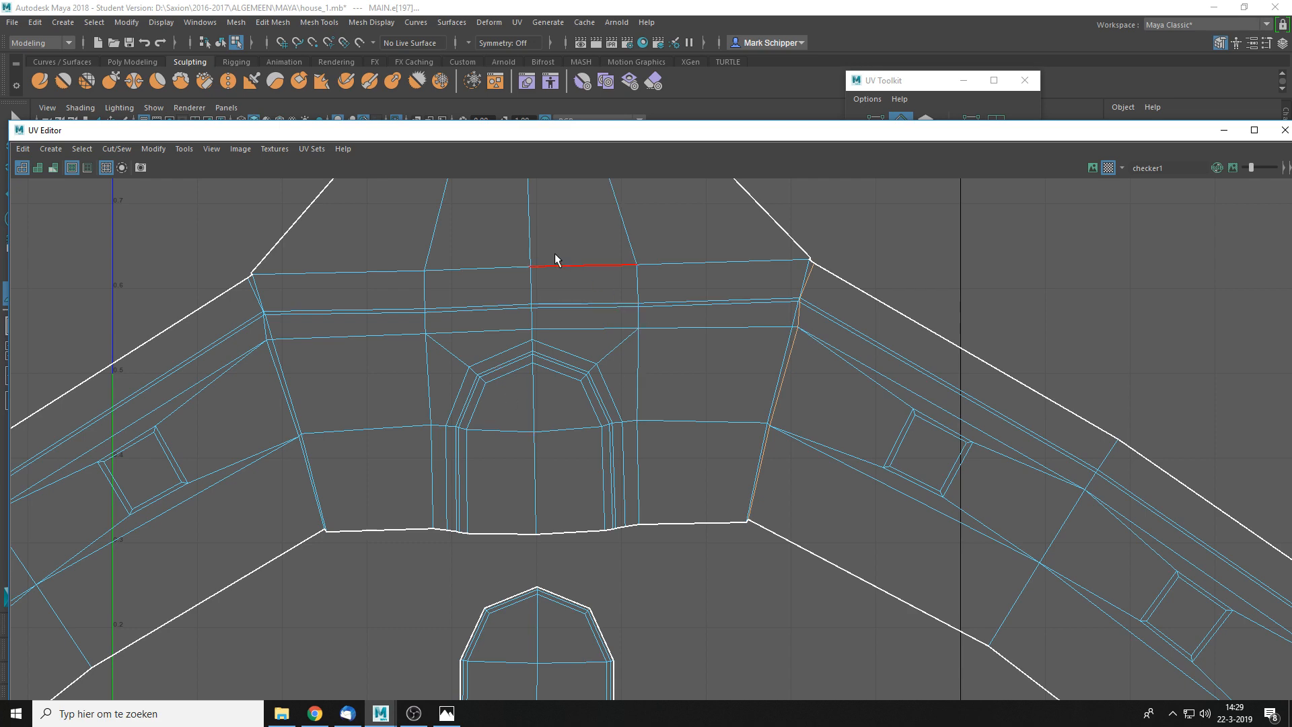
scroll(774, 354, down, 2)
scroll(773, 349, down, 2)
scroll(919, 439, up, 3)
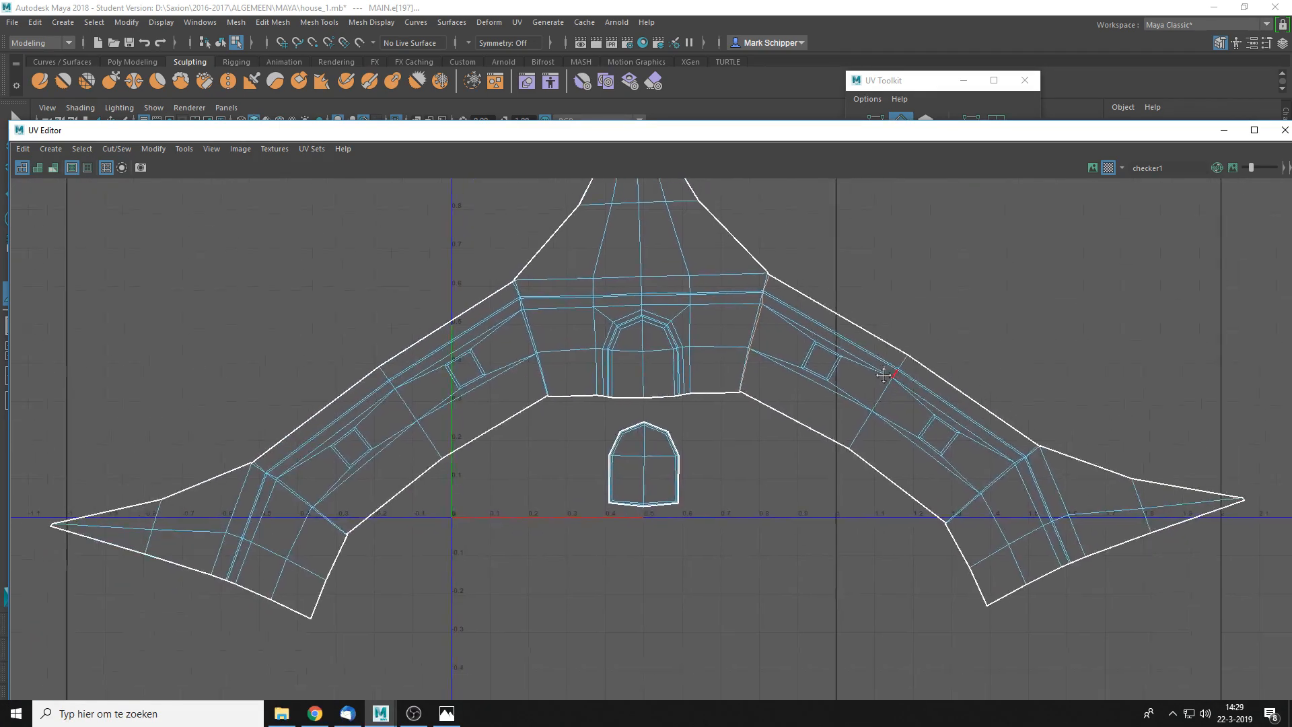
scroll(774, 397, up, 3)
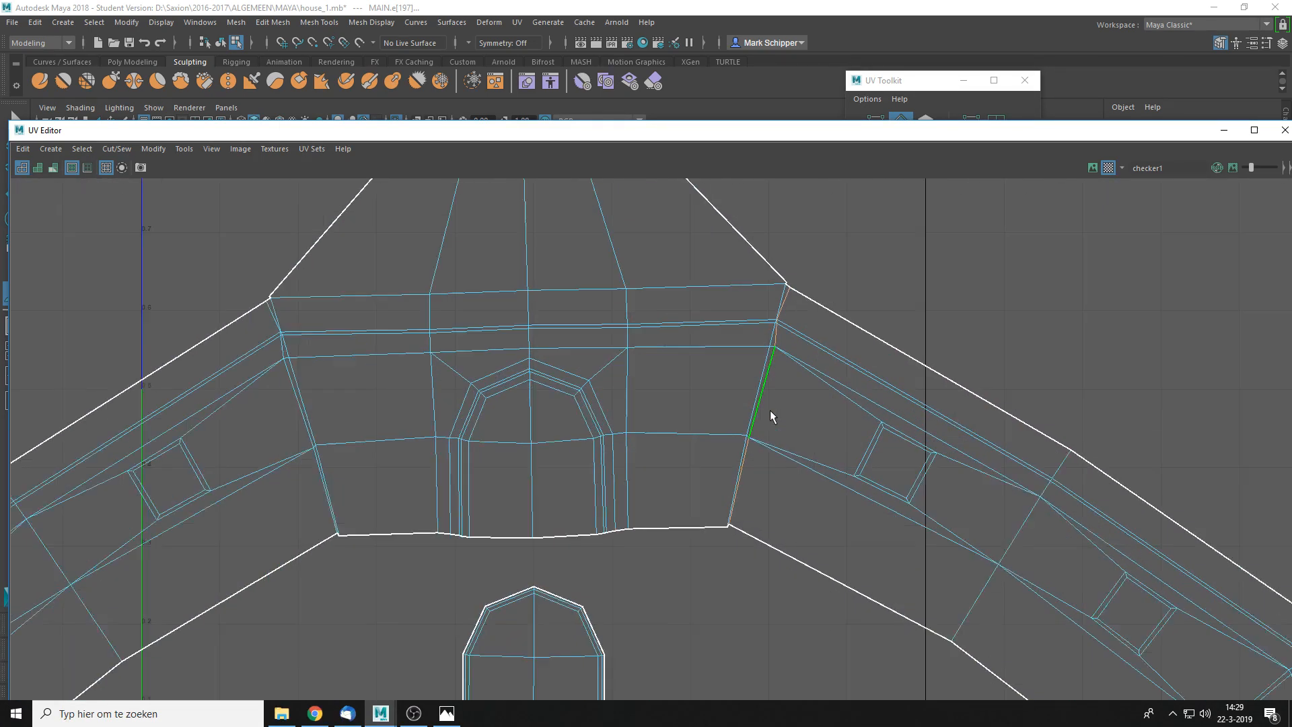
scroll(767, 385, down, 1)
shift+right_click(769, 385)
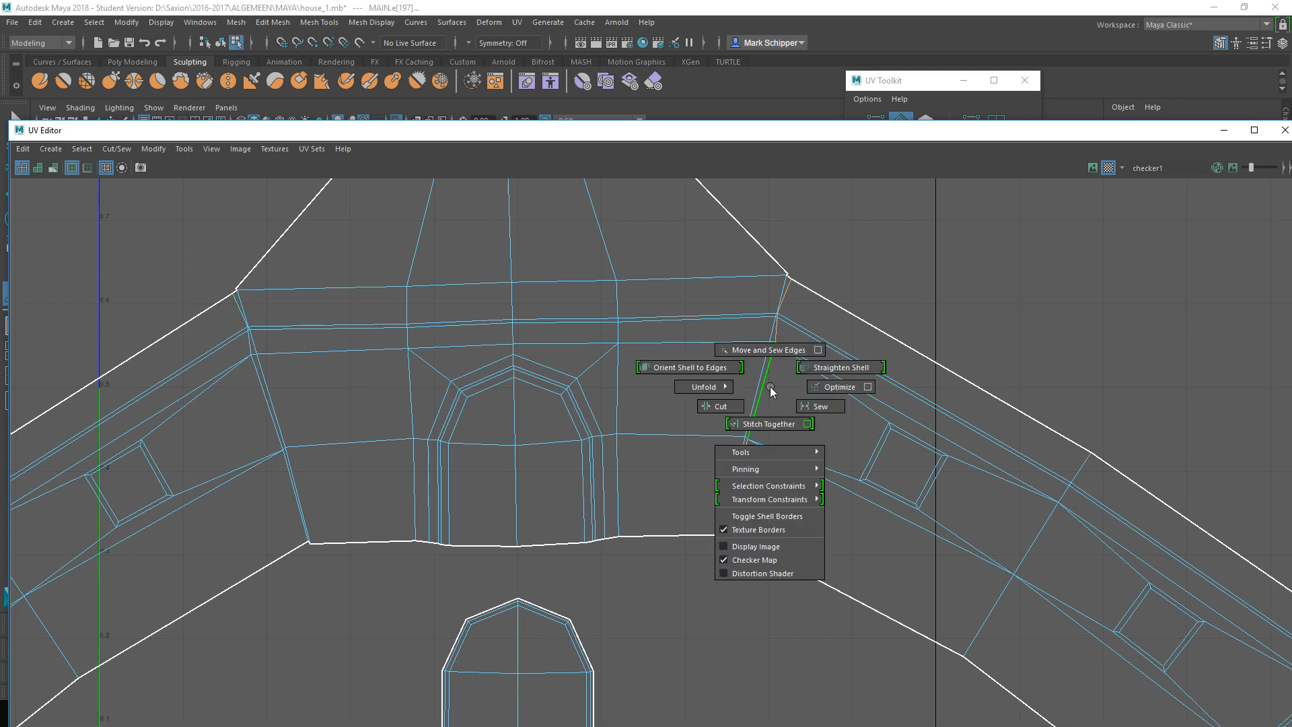
click(718, 406)
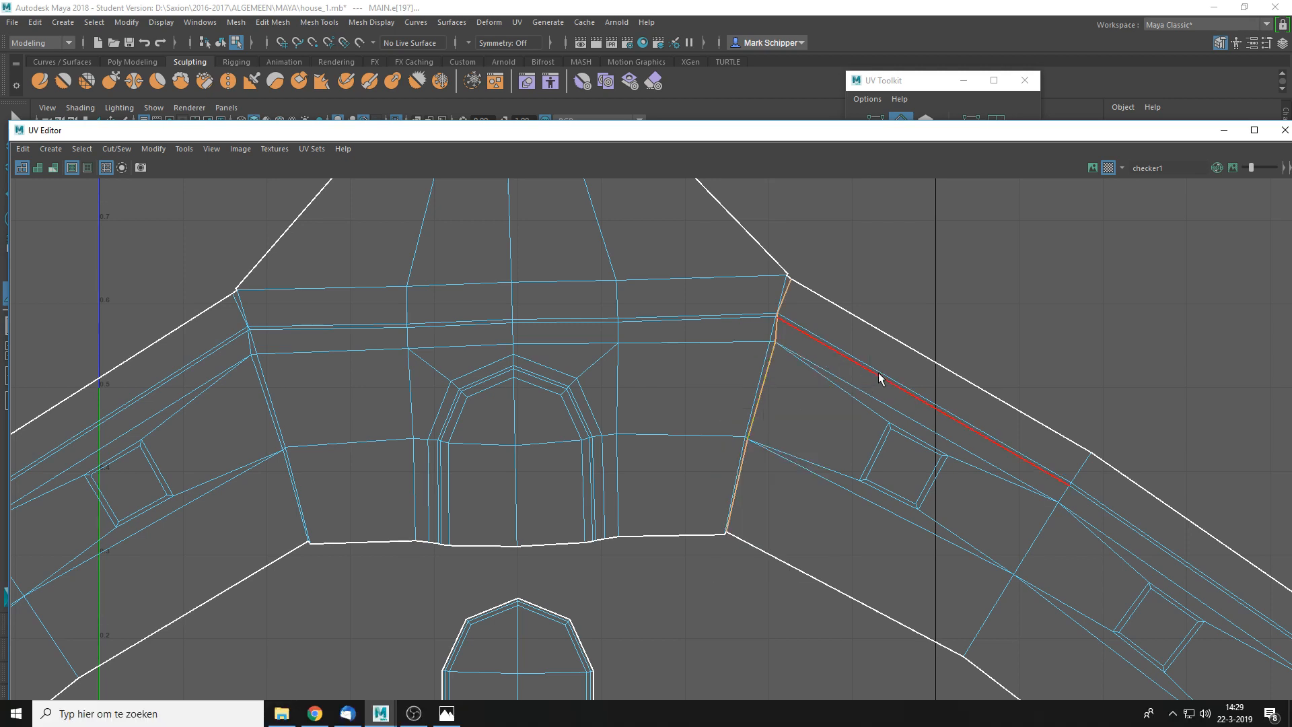
- In UV shell mode, move the front and left wall shell up and away from the right wall, then deselect it
right_drag(880, 374, 768, 327)
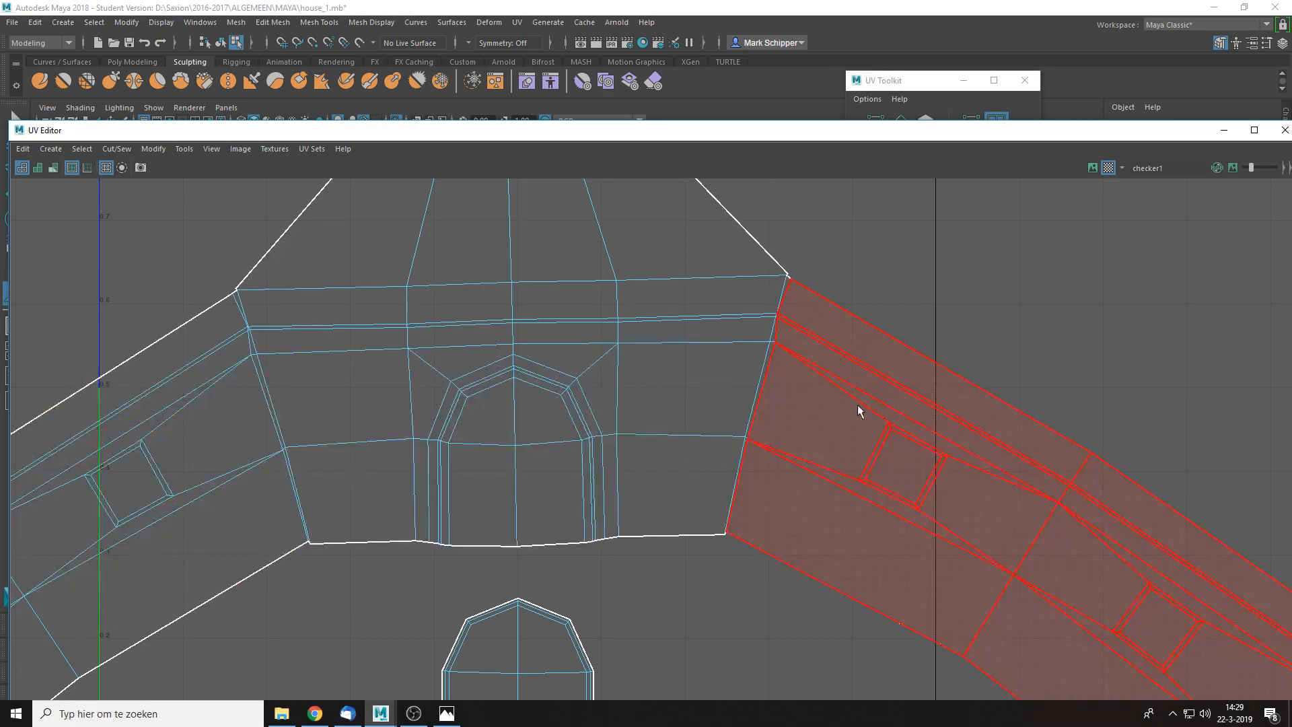
click(512, 334)
scroll(582, 414, down, 2)
key(w)
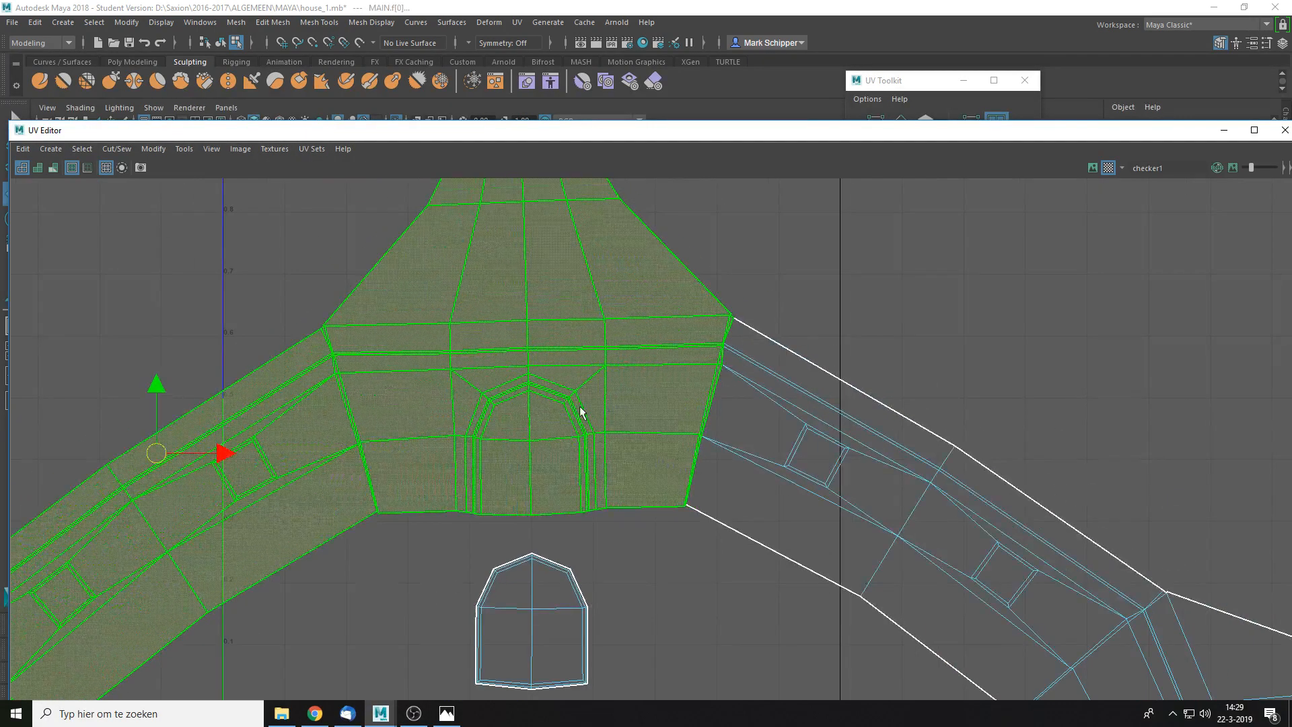
drag(157, 452, 70, 401)
click(869, 306)
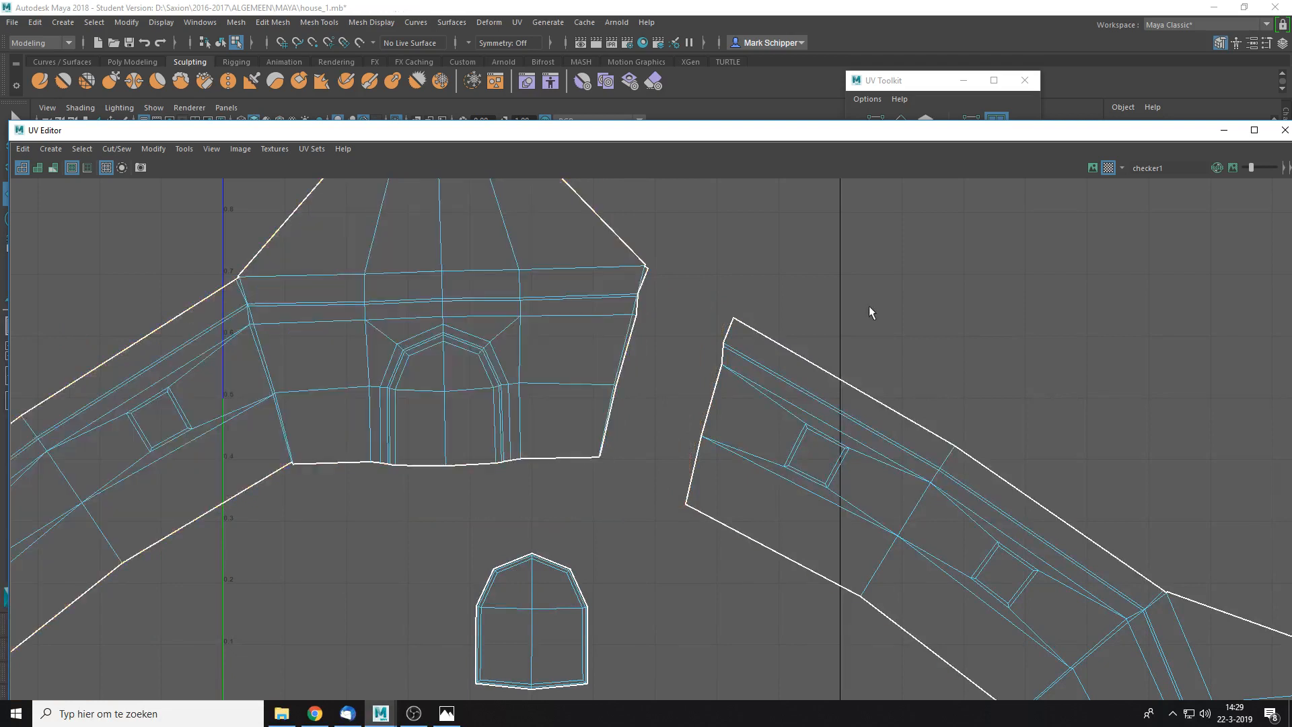
- Move the right side wall shell farther away from the front wall and unfold it
scroll(870, 305, down, 2)
click(868, 446)
alt+middle_drag(1098, 430, 948, 364)
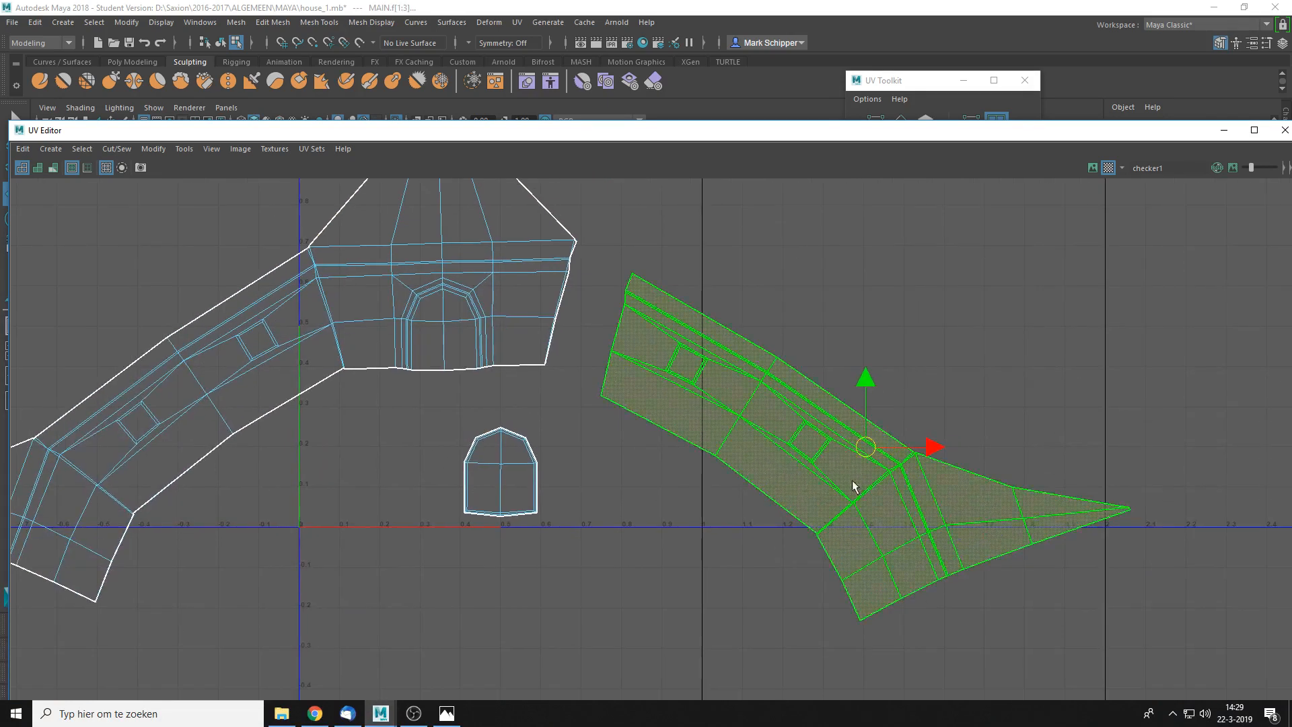
drag(873, 455, 1050, 345)
key(ctrl+u)
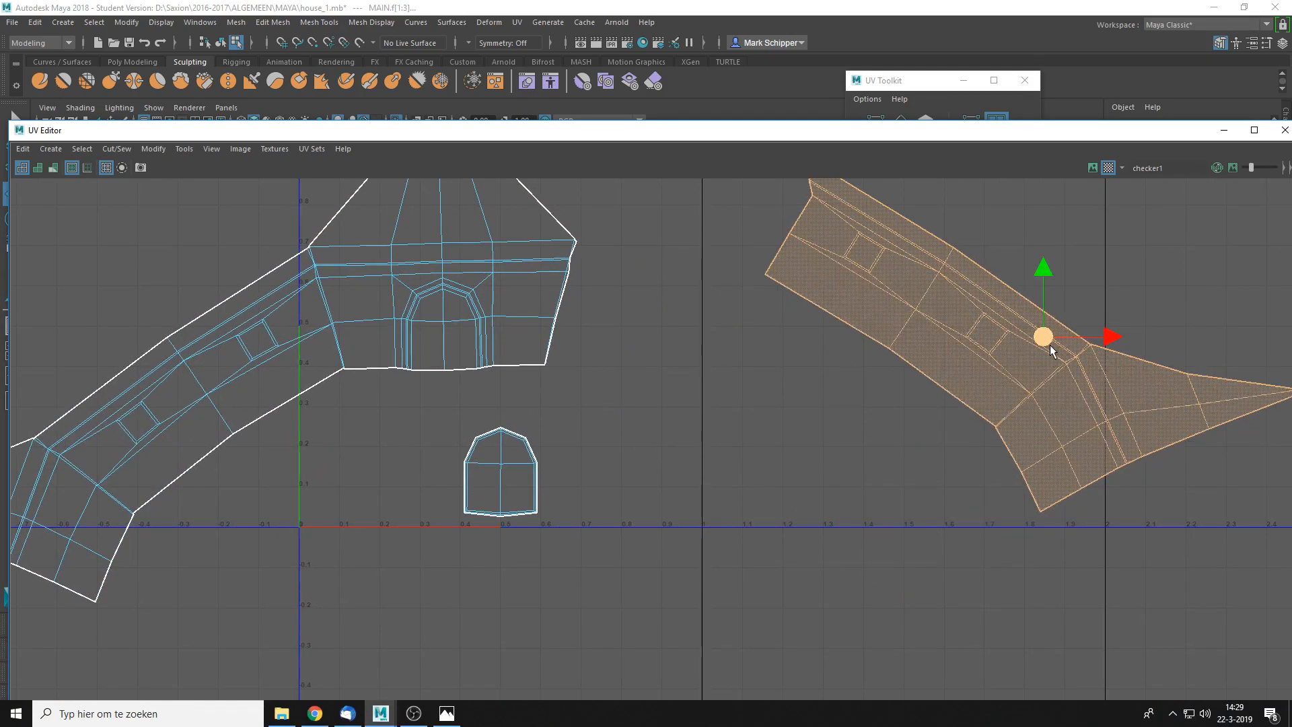
- Unfold the shell that combines the front wall and left side wall, and clear the selection
click(717, 409)
alt+middle_drag(532, 387, 828, 438)
click(723, 359)
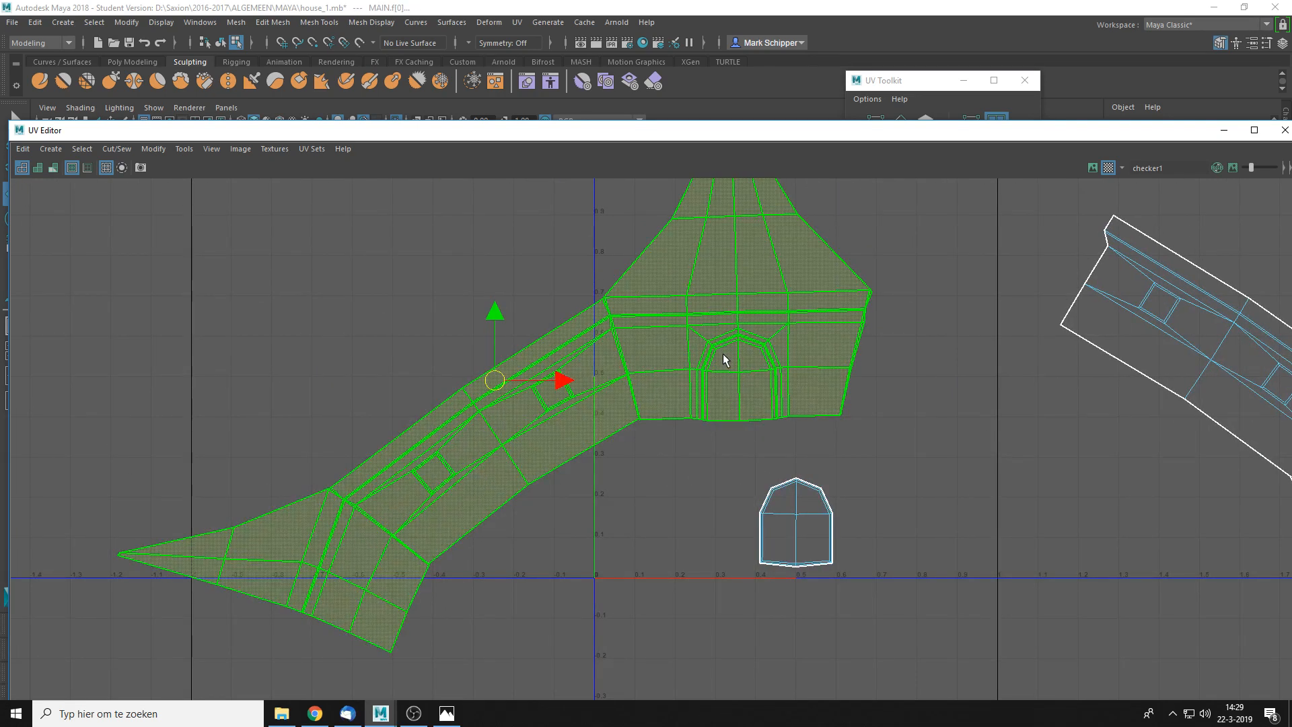
key(ctrl+u)
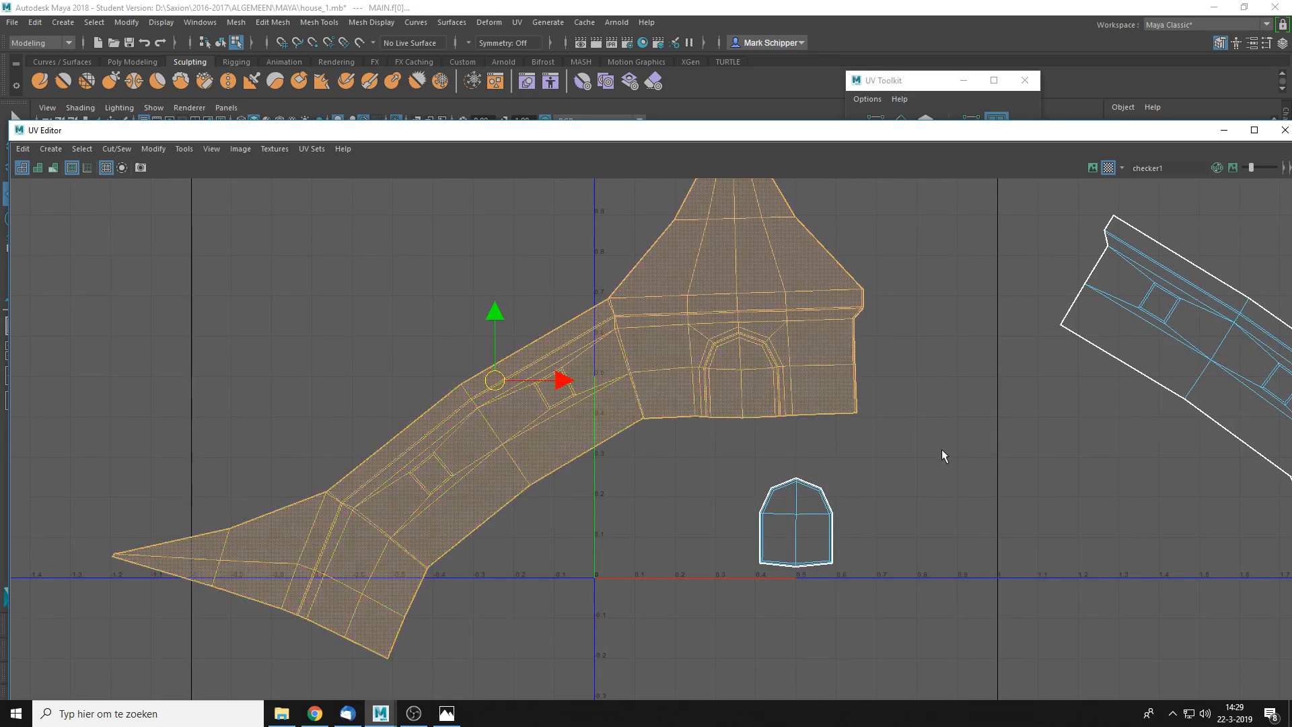
click(942, 450)
- Cut the combined shell along the full vertical edge chain at the left corner of the front wall
scroll(602, 342, up, 6)
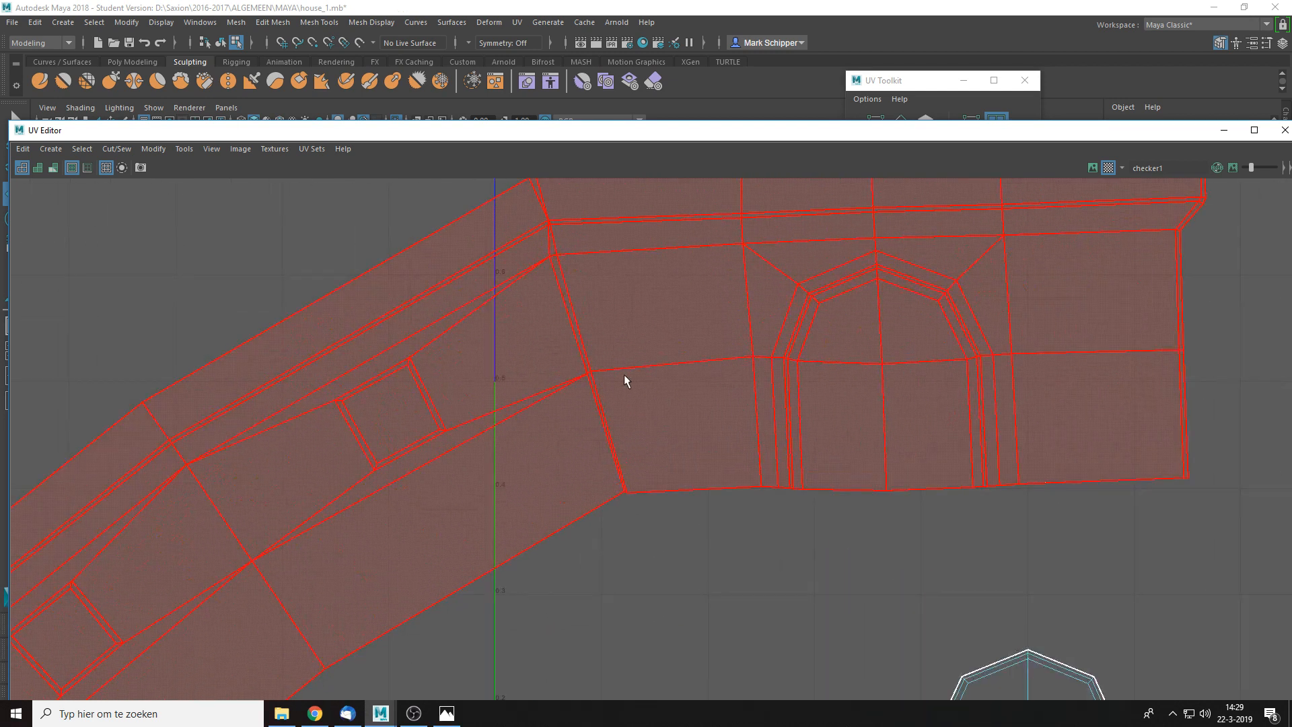
right_drag(624, 375, 623, 340)
scroll(509, 432, up, 4)
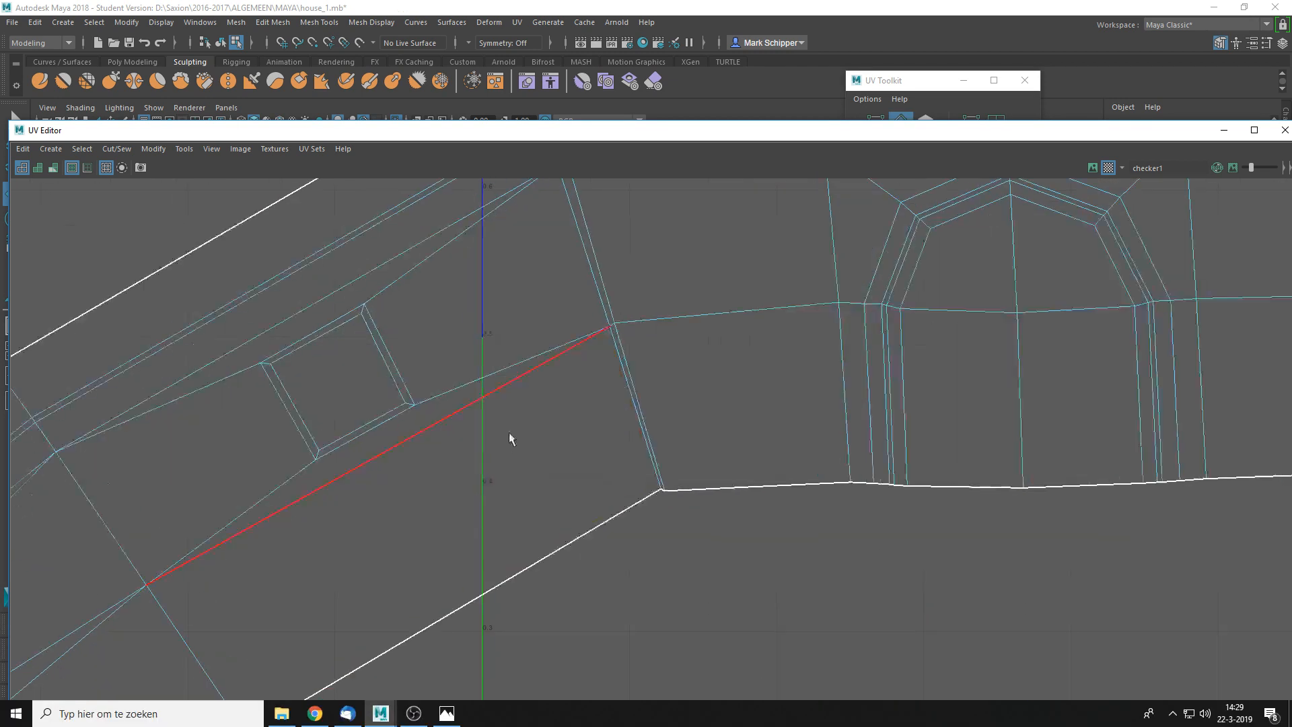
click(627, 380)
shift+click(595, 277)
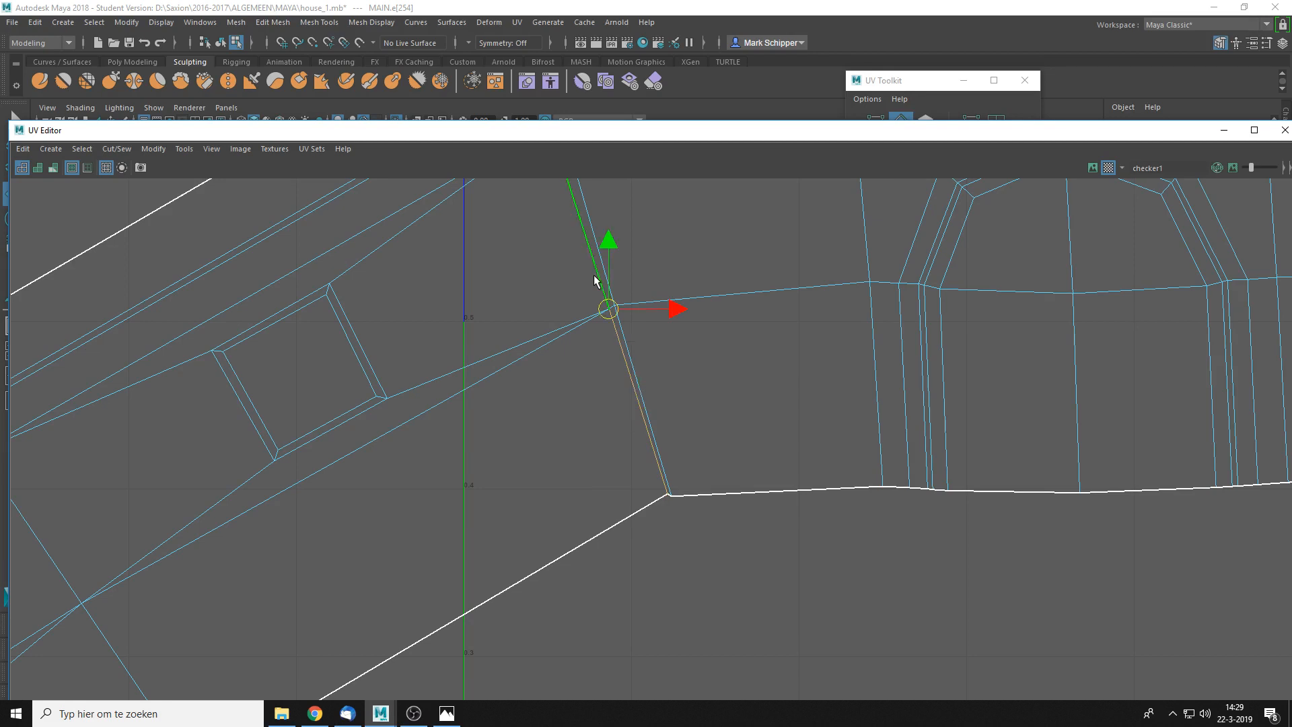
alt+middle_drag(608, 238, 707, 547)
scroll(665, 449, up, 4)
shift+click(626, 339)
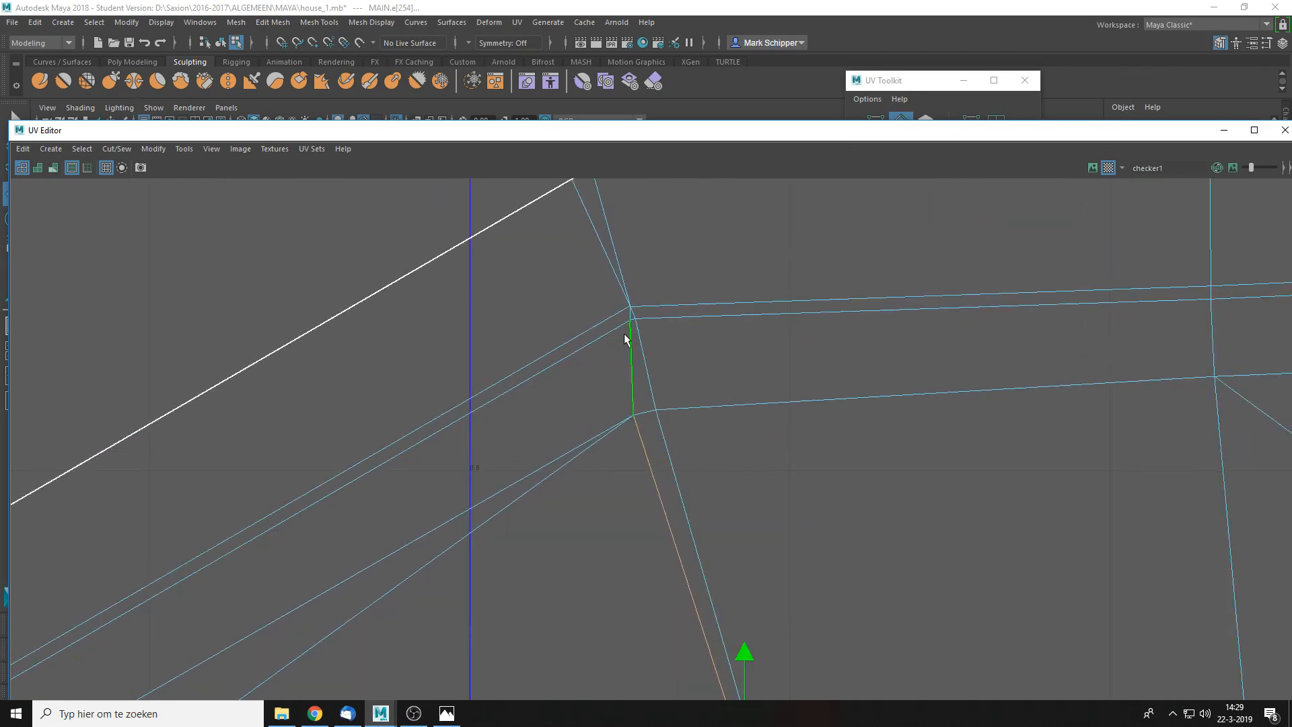
shift+click(630, 313)
shift+click(610, 271)
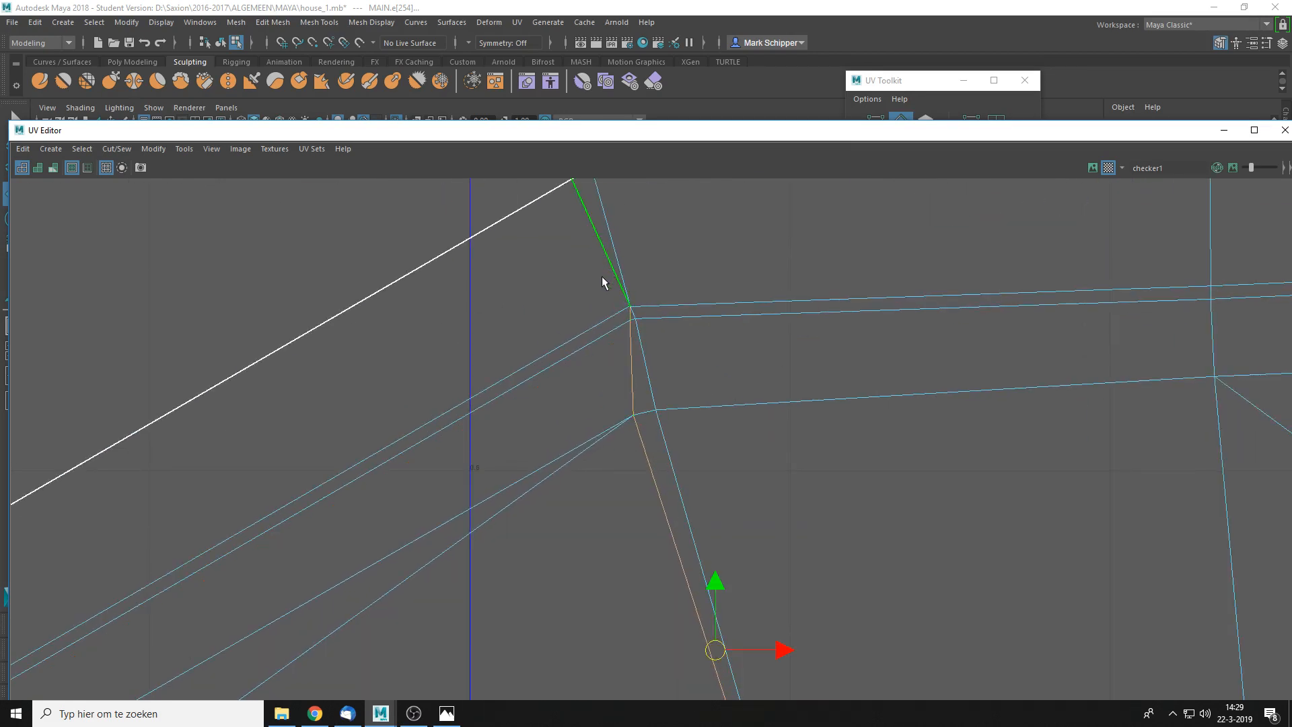
shift+right_drag(602, 277, 555, 296)
scroll(766, 426, down, 6)
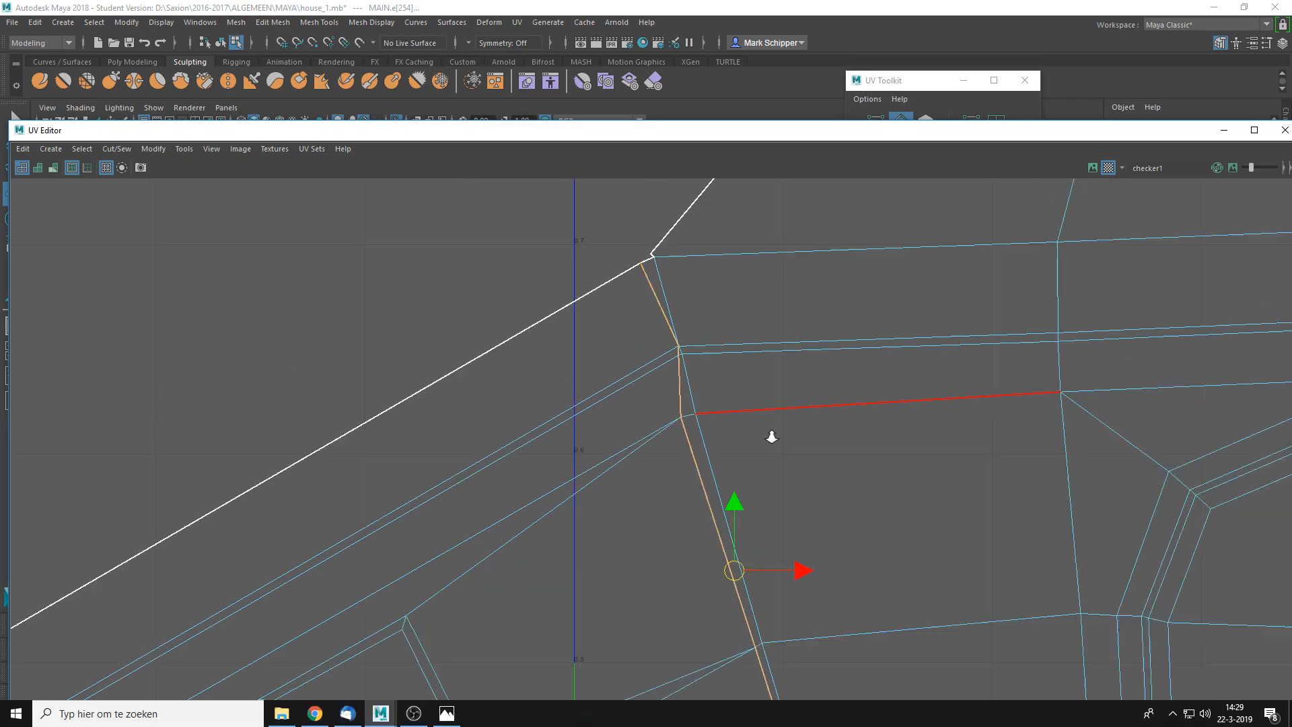
- In UV shell mode, unfold the left side wall shell and move it away from the front wall
right_drag(759, 415, 638, 376)
scroll(754, 534, down, 3)
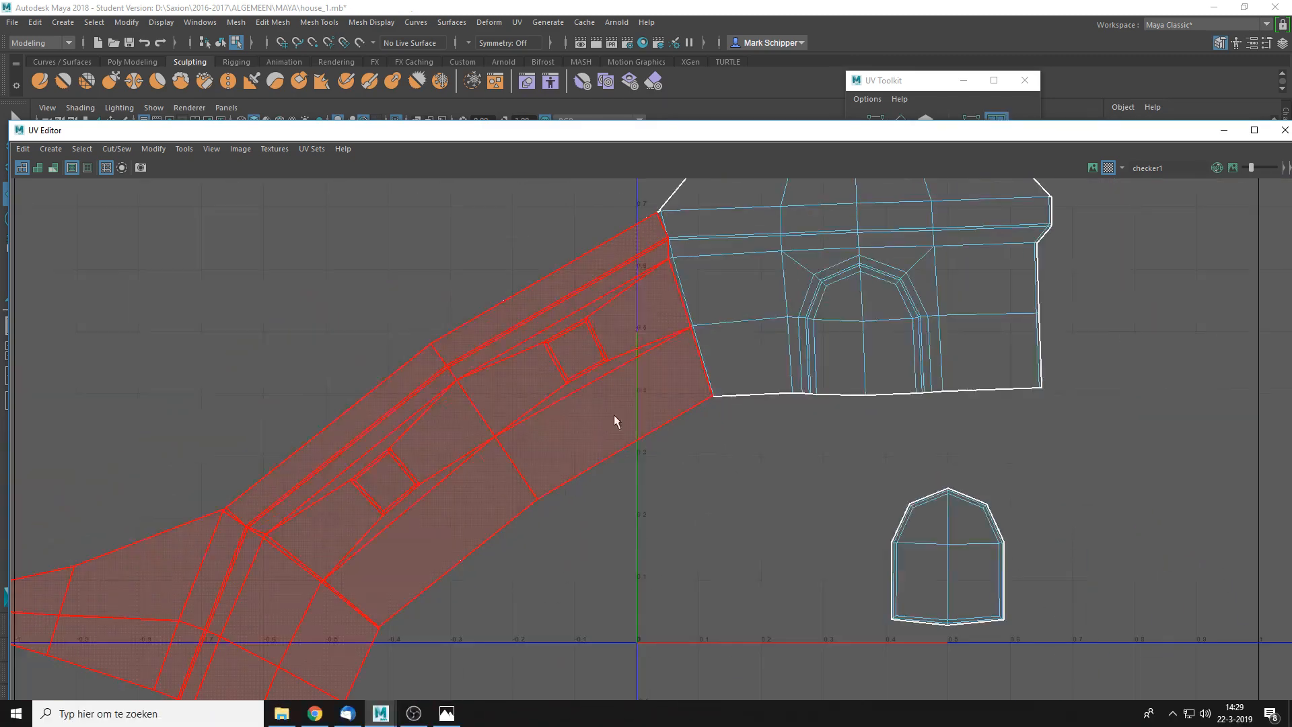
click(568, 375)
scroll(531, 433, down, 2)
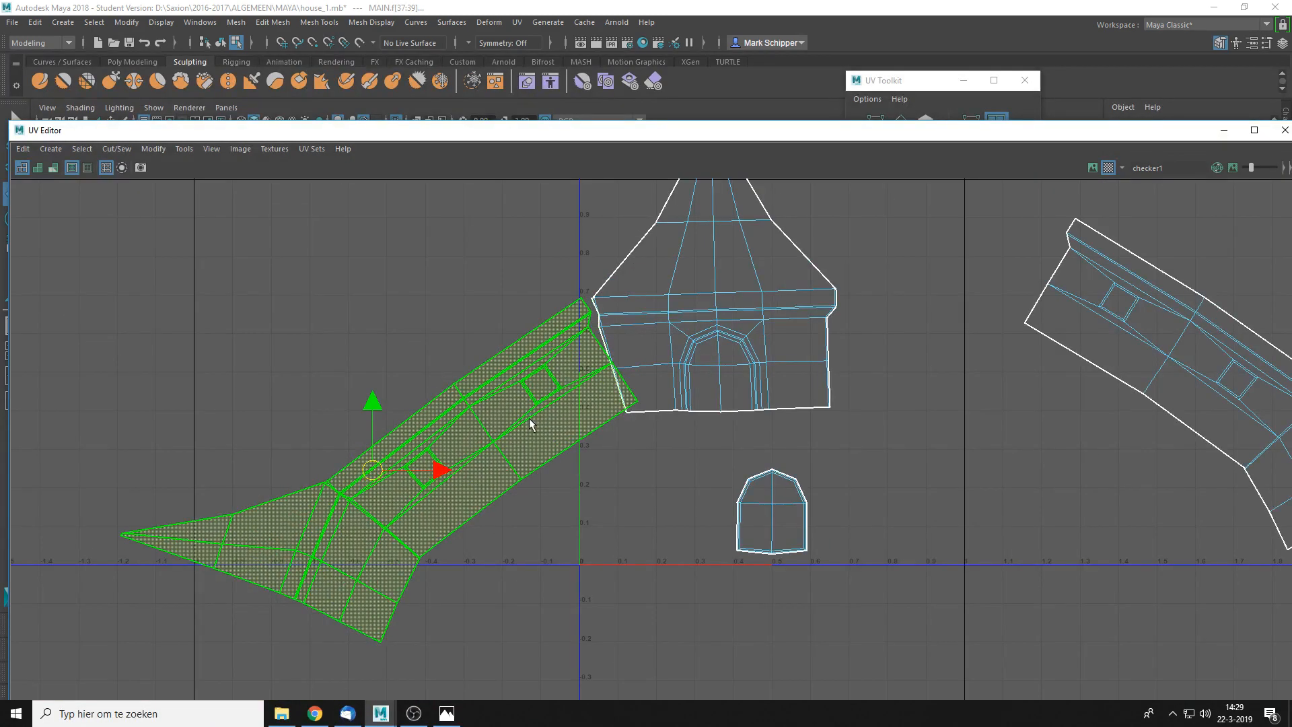
drag(372, 469, 246, 407)
- Unfold the separated front wall shell and clear the selection
click(688, 353)
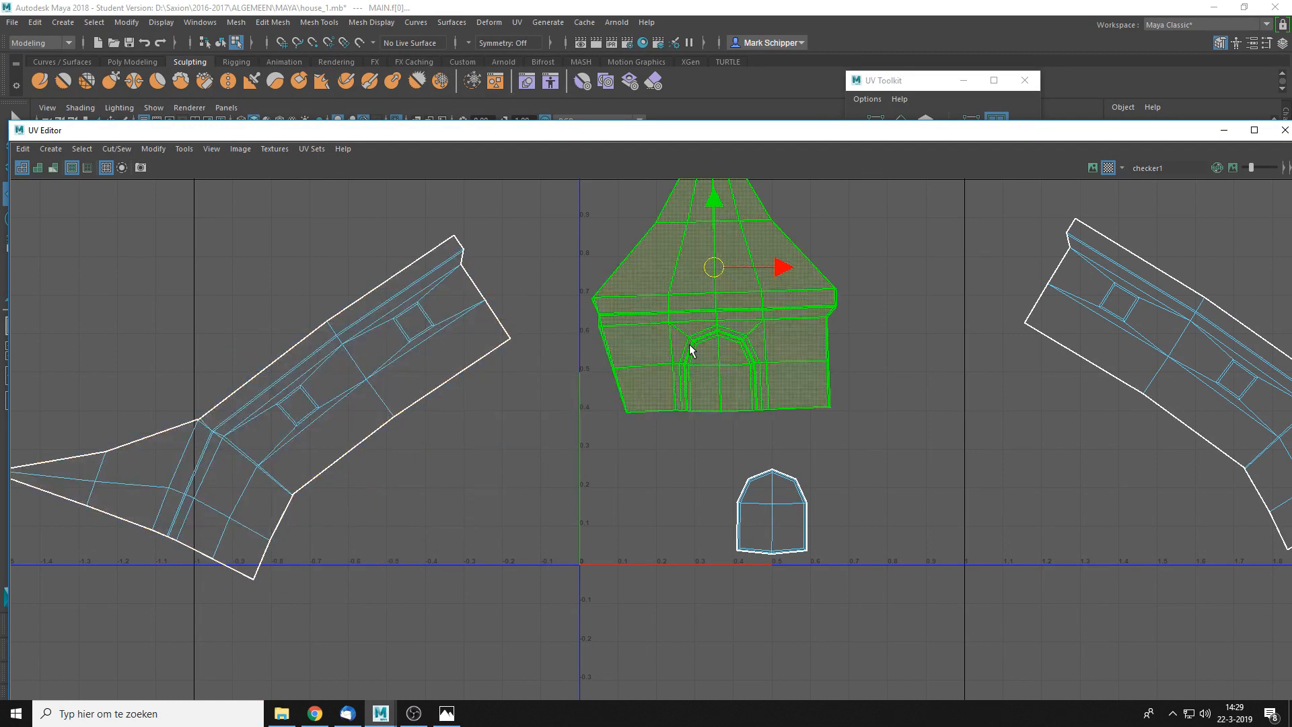
key(ctrl+u)
click(926, 381)
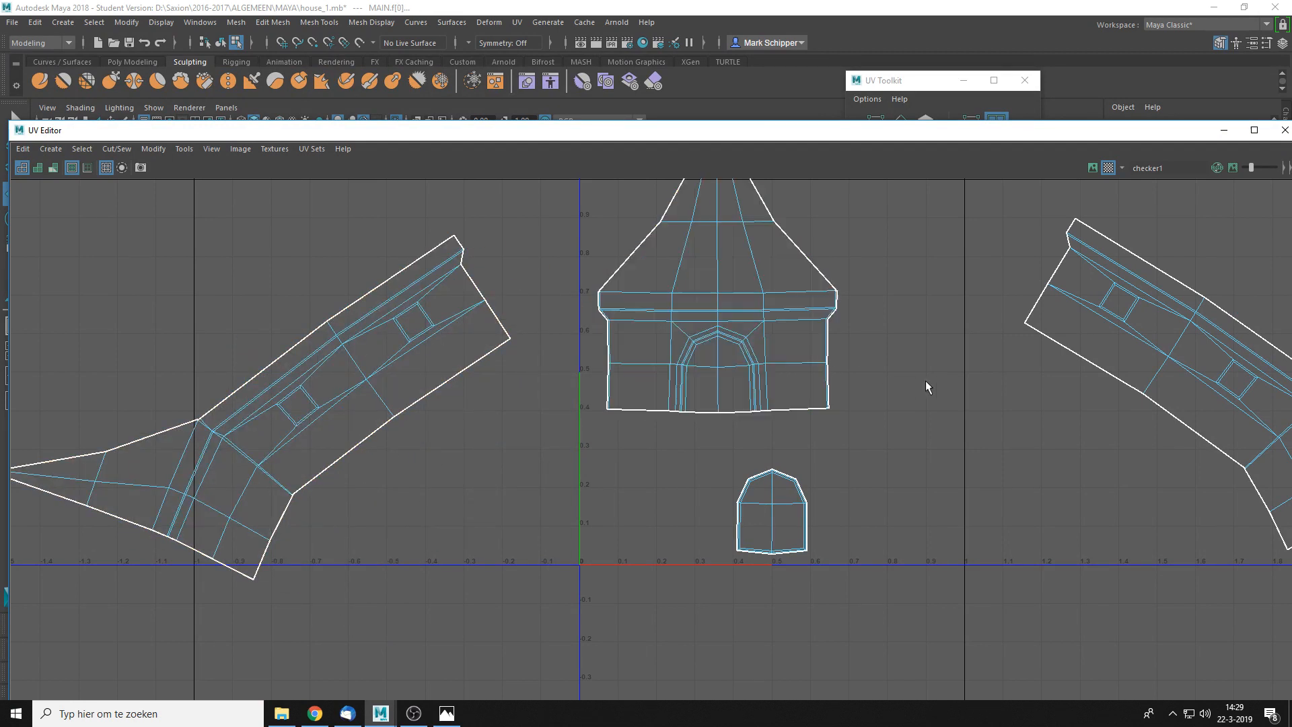
- Select the front wall shell, uncover the 3D view and inspect the checker pattern on the front wall and door
click(748, 301)
drag(769, 137, 743, 463)
key(f)
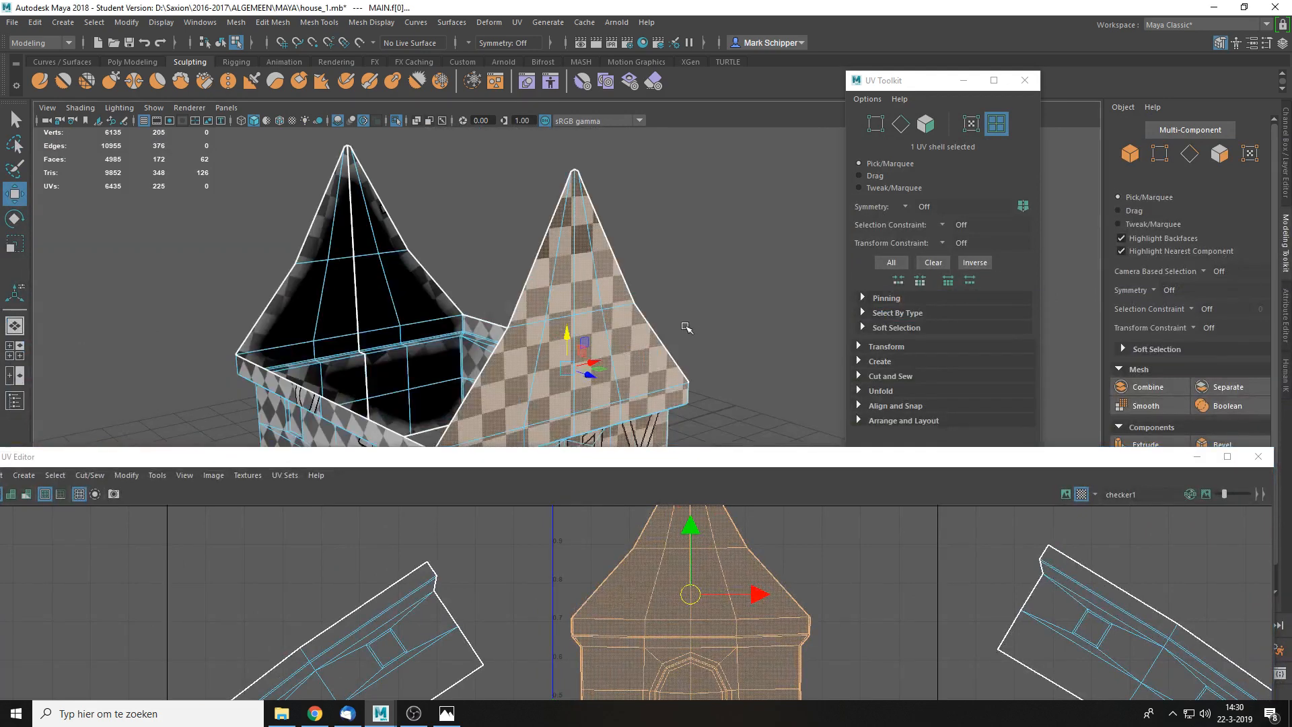
alt+drag(686, 326, 743, 328)
alt+middle_drag(743, 328, 738, 124)
scroll(696, 251, up, 5)
alt+drag(700, 223, 677, 411)
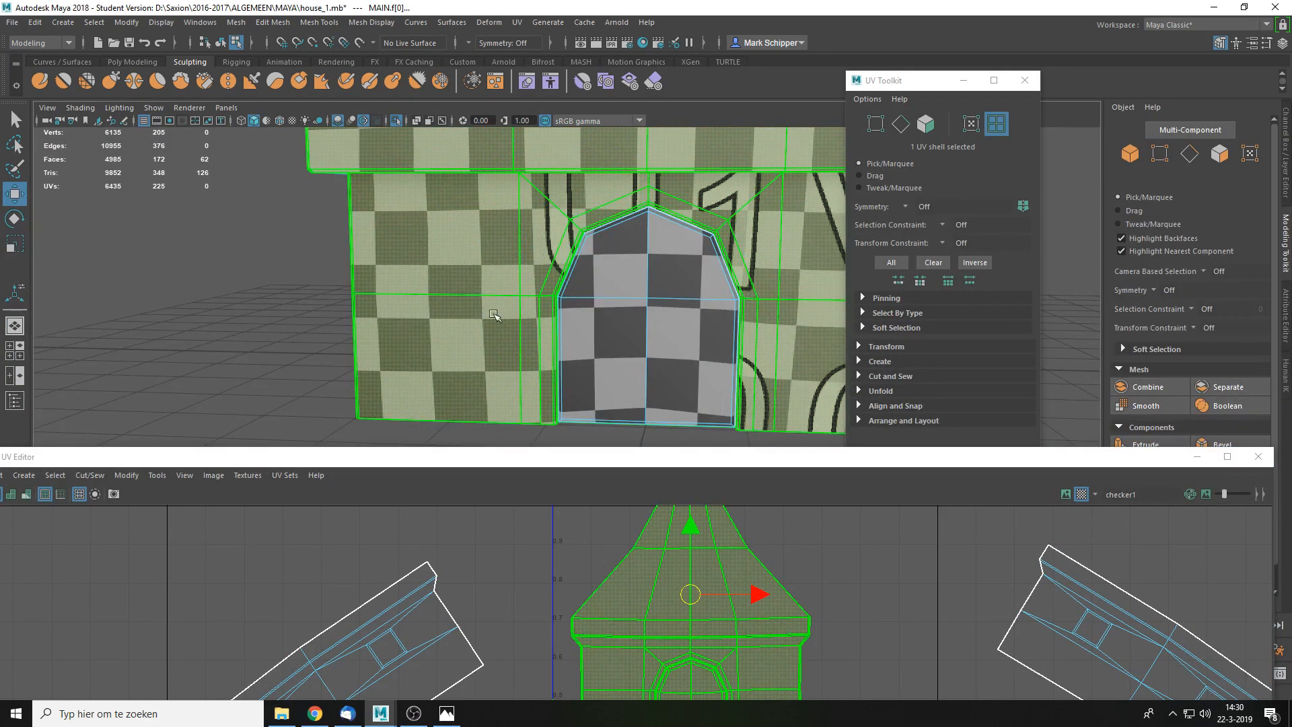
click(809, 431)
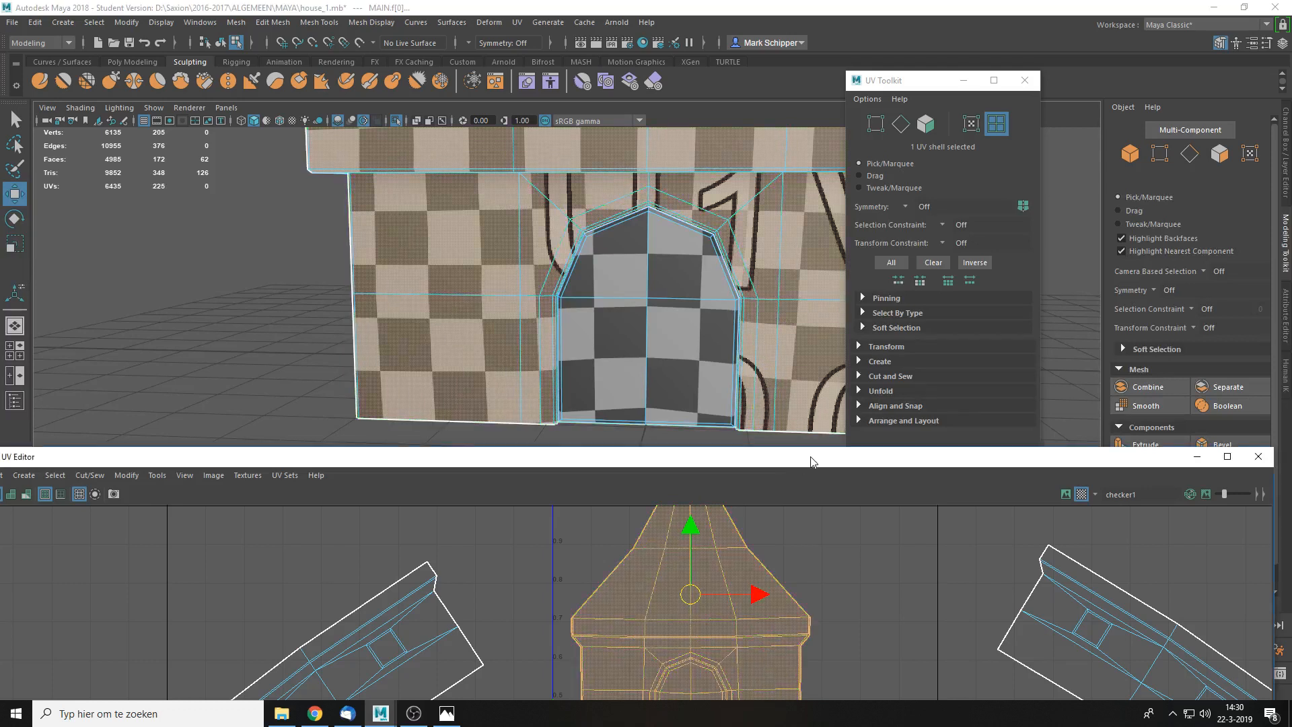
- Orbit around to the side wall and examine the orientation and distortion of its checker pattern
drag(809, 455, 725, 382)
alt+drag(674, 268, 572, 259)
alt+middle_drag(674, 268, 589, 296)
scroll(620, 229, up, 3)
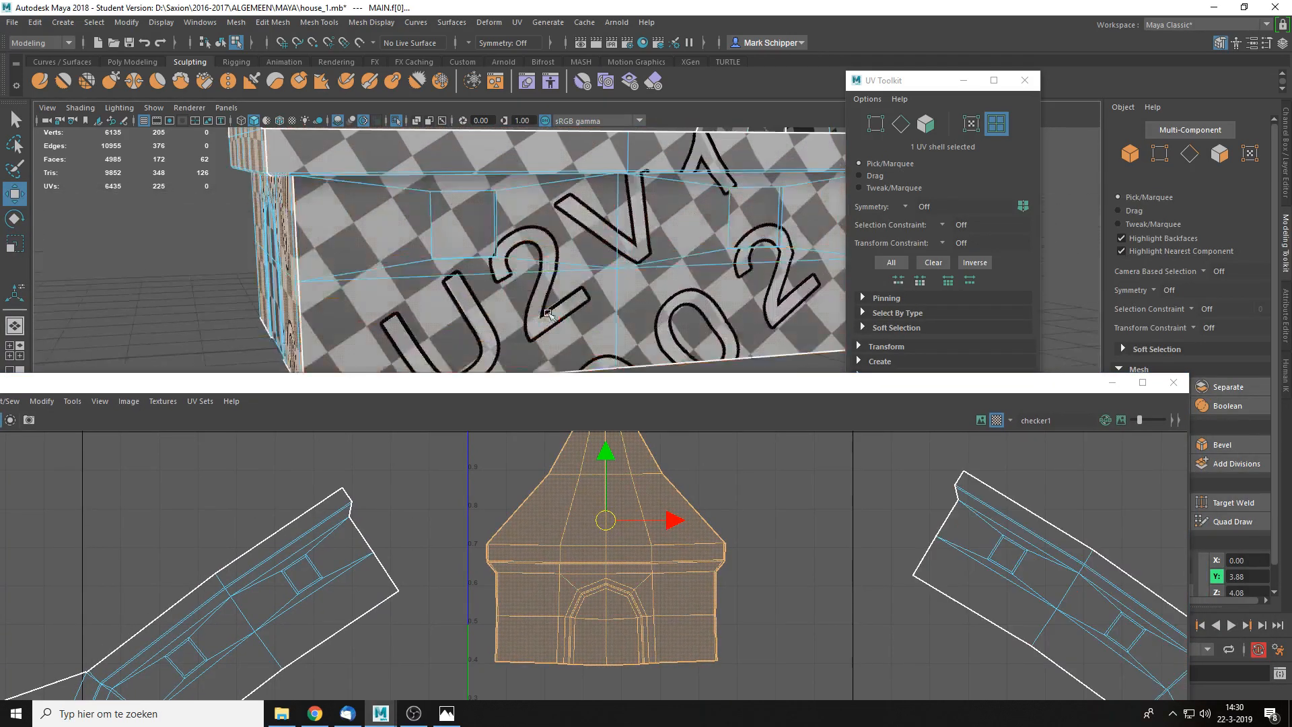
- Inspect the checker pattern on the front wall, then on the right-hand side wall shell around to the back wall, and clear the selection
alt+drag(589, 296, 683, 262)
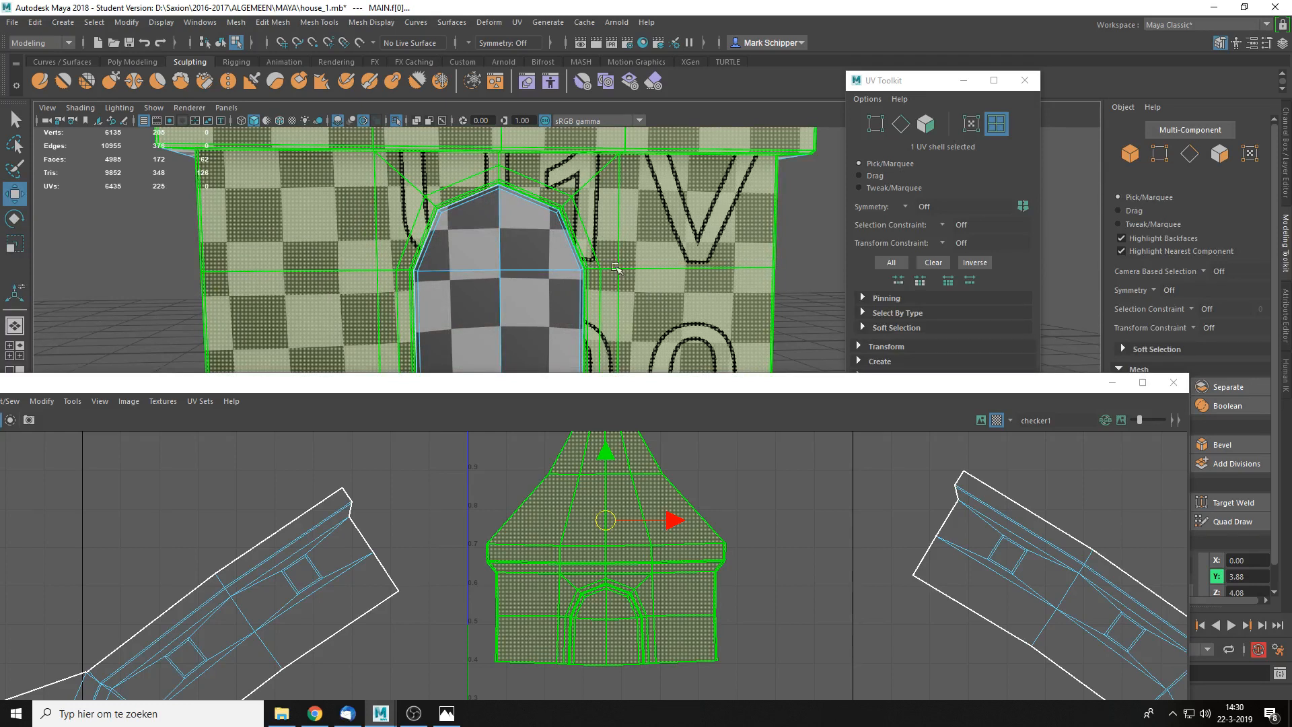
alt+drag(672, 257, 413, 311)
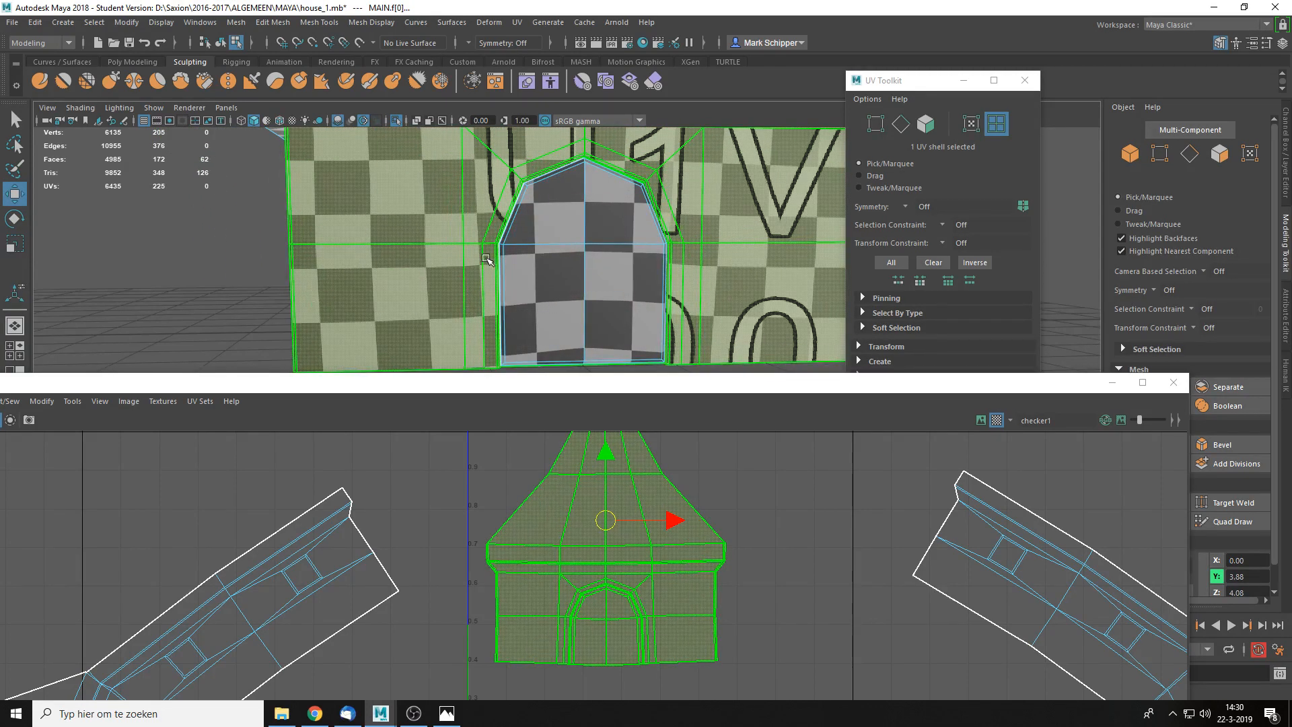
click(829, 506)
scroll(809, 544, down, 3)
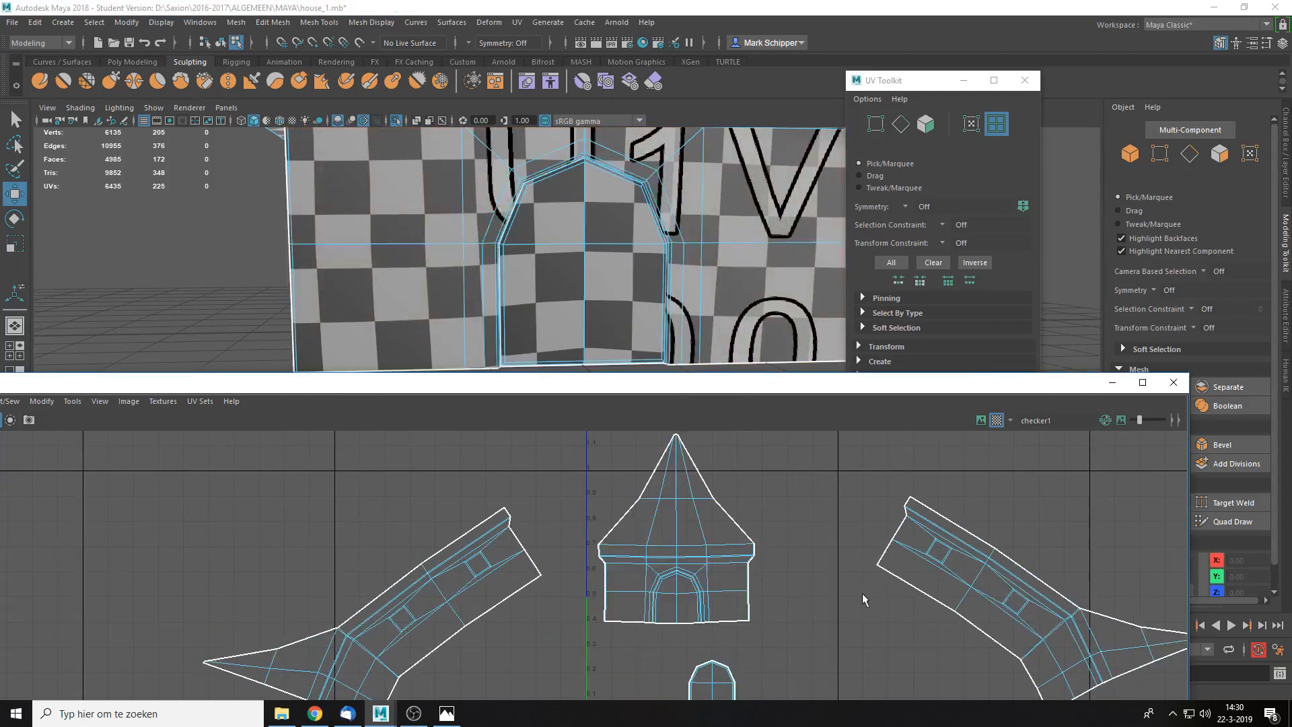
alt+middle_drag(862, 592, 640, 499)
click(779, 521)
alt+drag(800, 270, 638, 222)
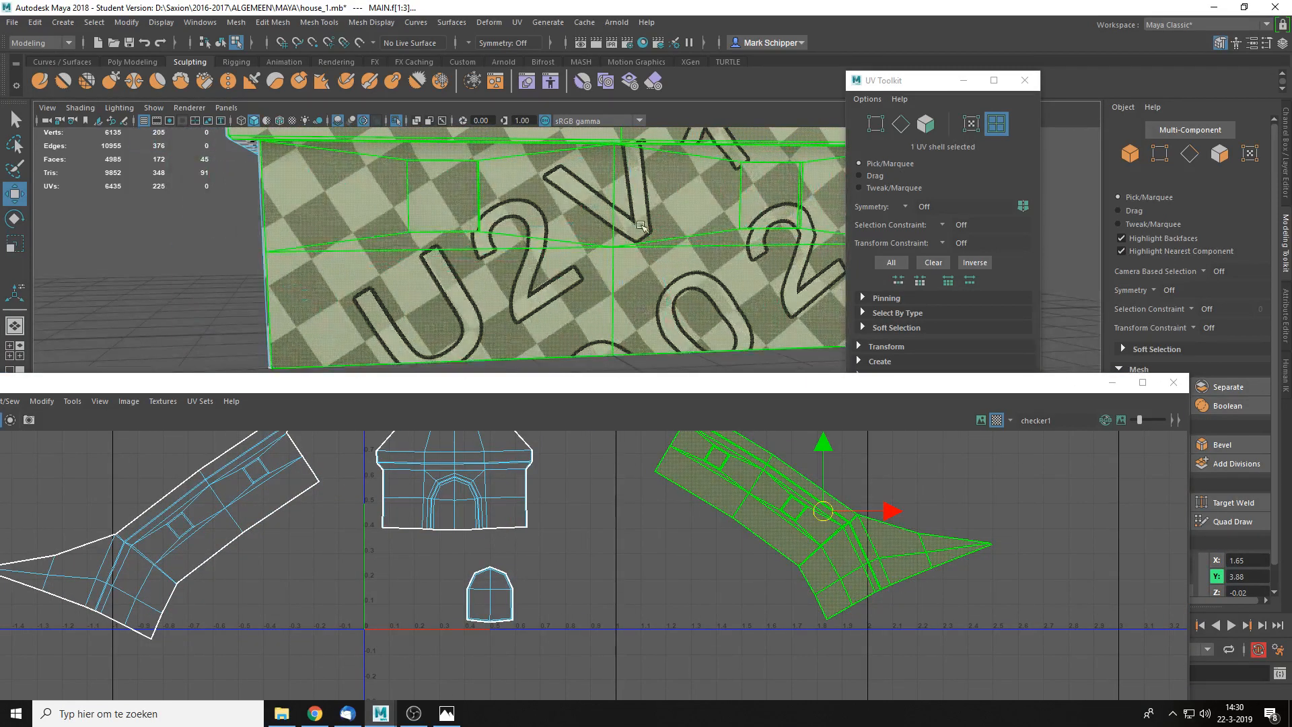
alt+middle_drag(655, 545, 507, 664)
scroll(683, 227, down, 3)
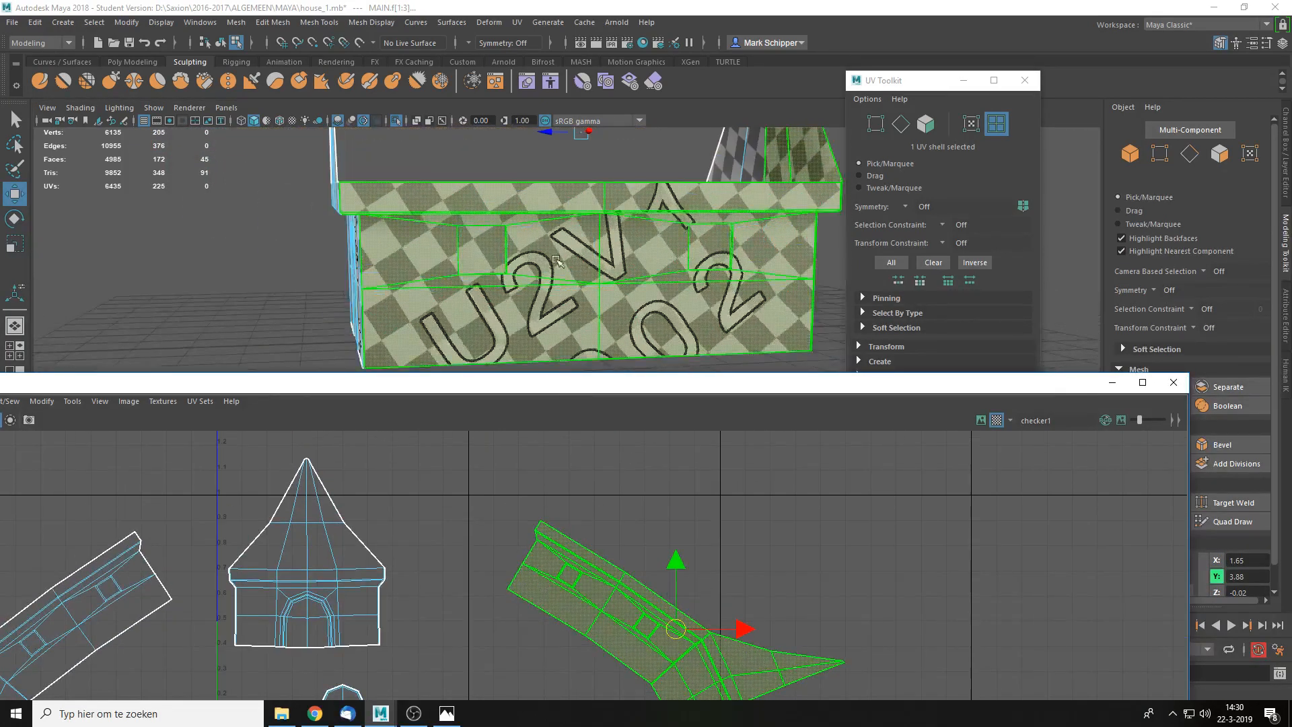
alt+drag(693, 268, 518, 329)
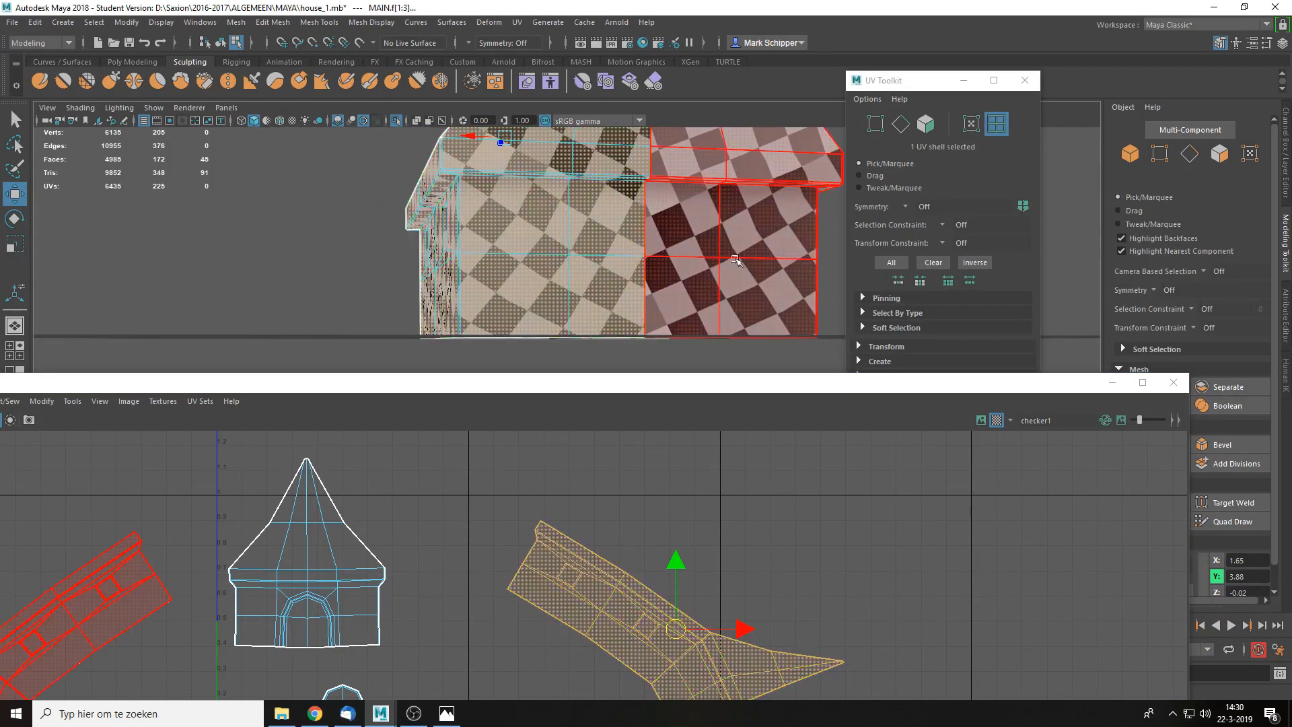
click(706, 514)
- In edge mode, select the corner edges between the side wall and back wall on the right-hand UV shell and cut them
alt+middle_drag(768, 602, 780, 450)
scroll(702, 518, up, 3)
right_drag(703, 519, 689, 467)
scroll(741, 529, up, 5)
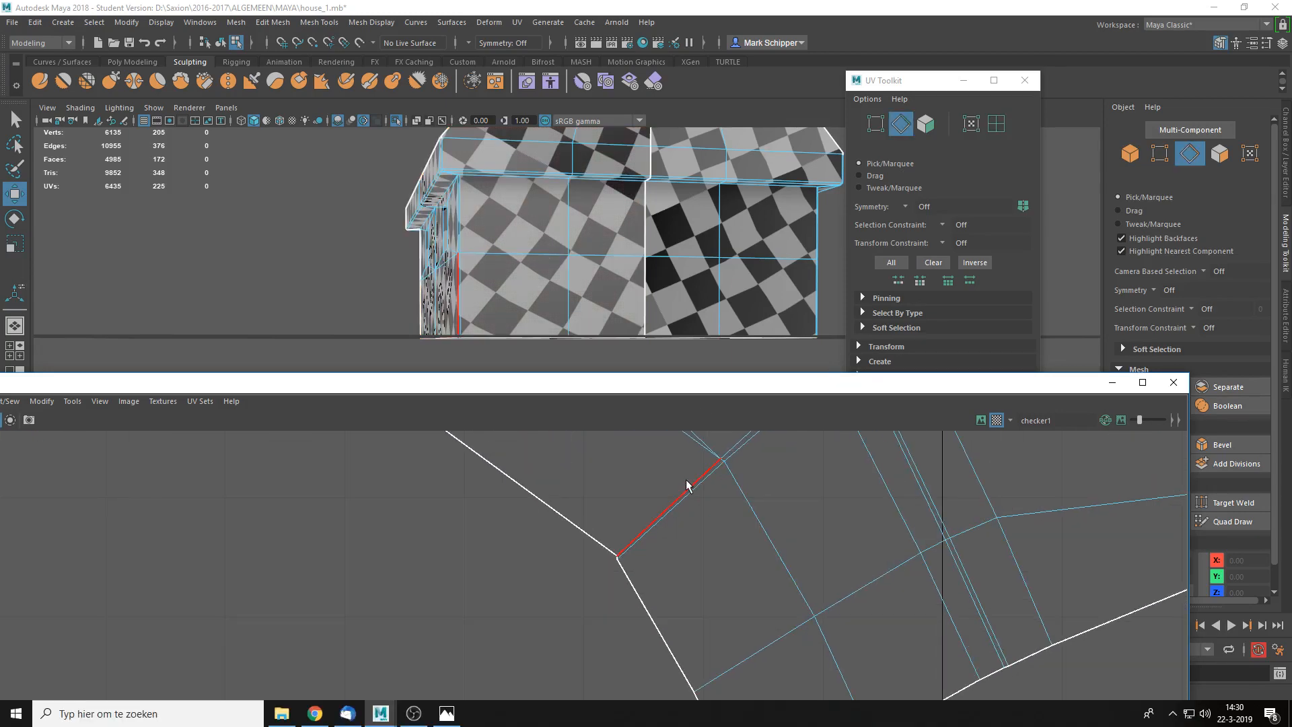
click(686, 490)
drag(724, 394, 745, 151)
alt+middle_drag(825, 290, 760, 559)
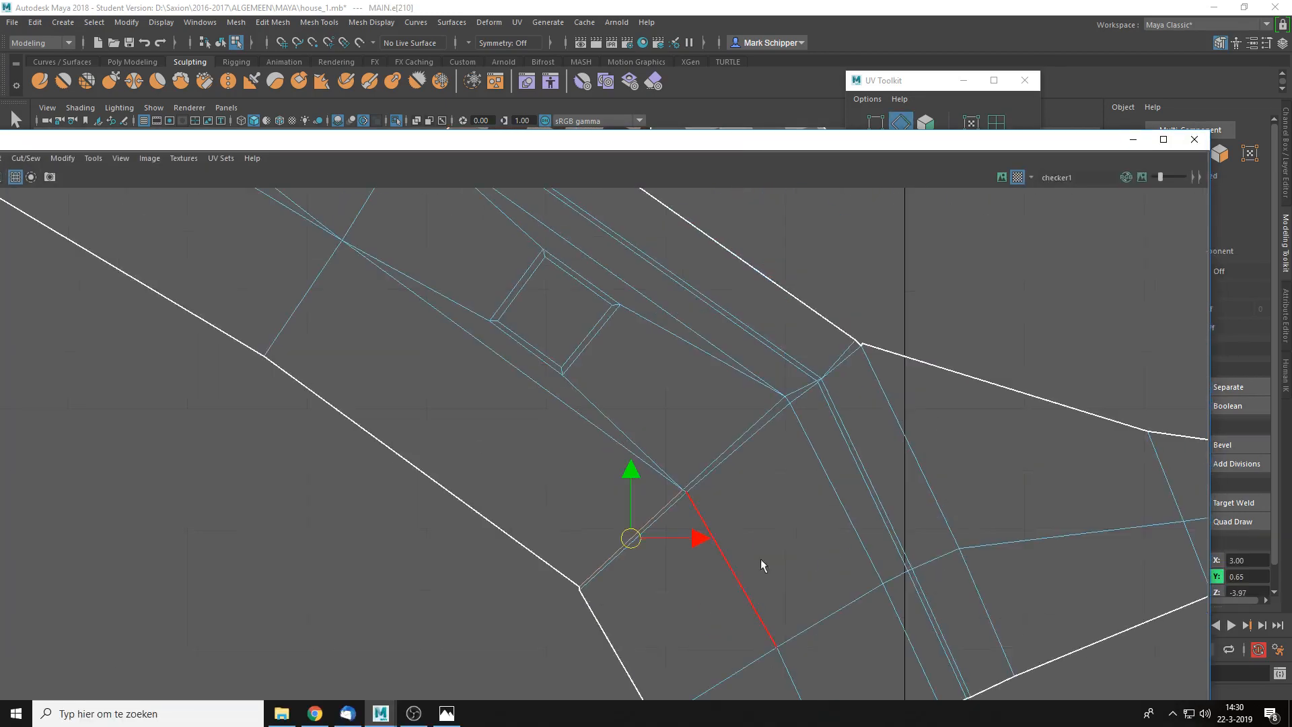
shift+click(732, 436)
shift+click(810, 390)
alt+middle_drag(834, 350, 701, 397)
scroll(701, 398, up, 6)
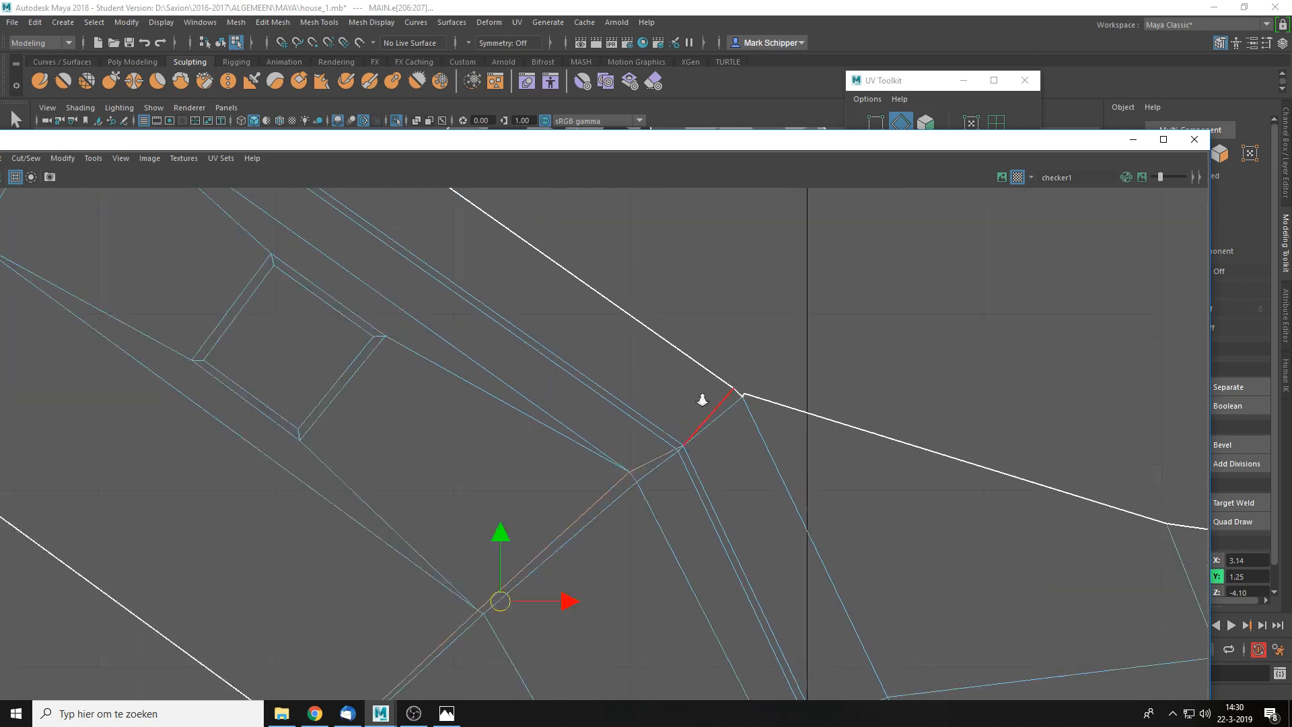
scroll(727, 447, up, 2)
click(673, 458)
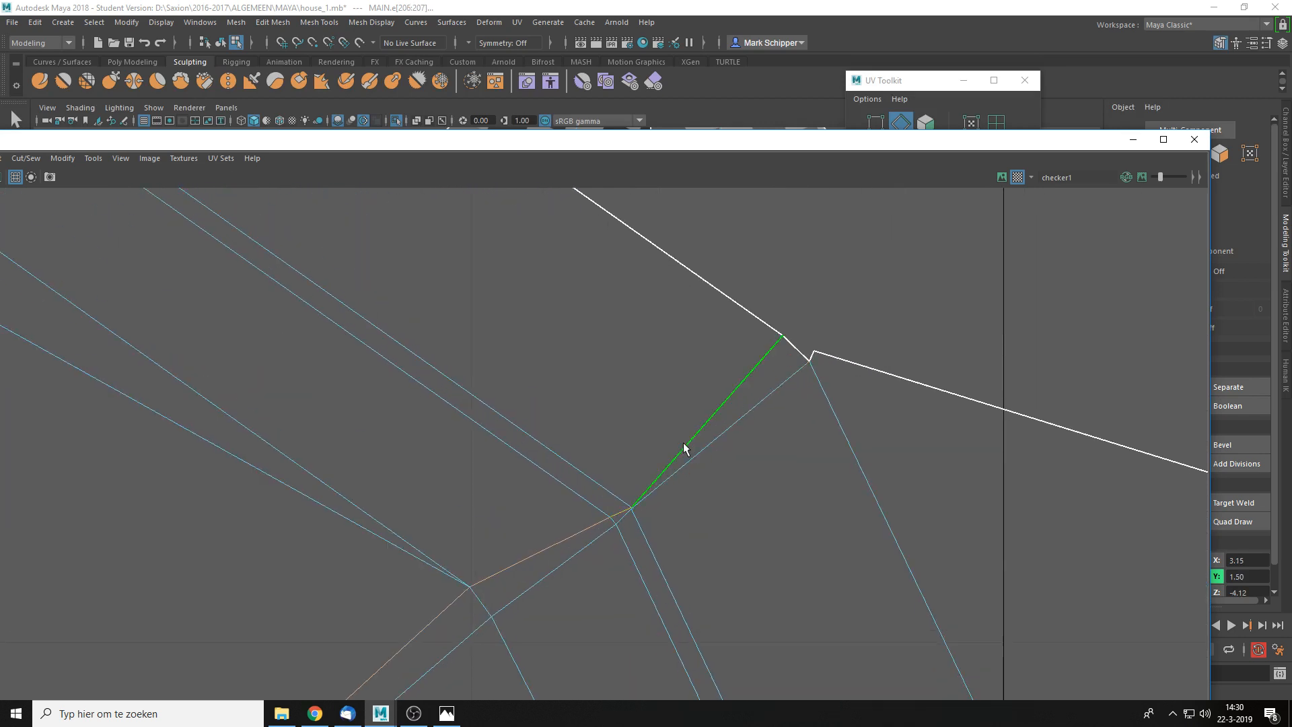
shift+right_click(684, 446)
shift+right_drag(684, 445, 635, 464)
scroll(745, 413, down, 10)
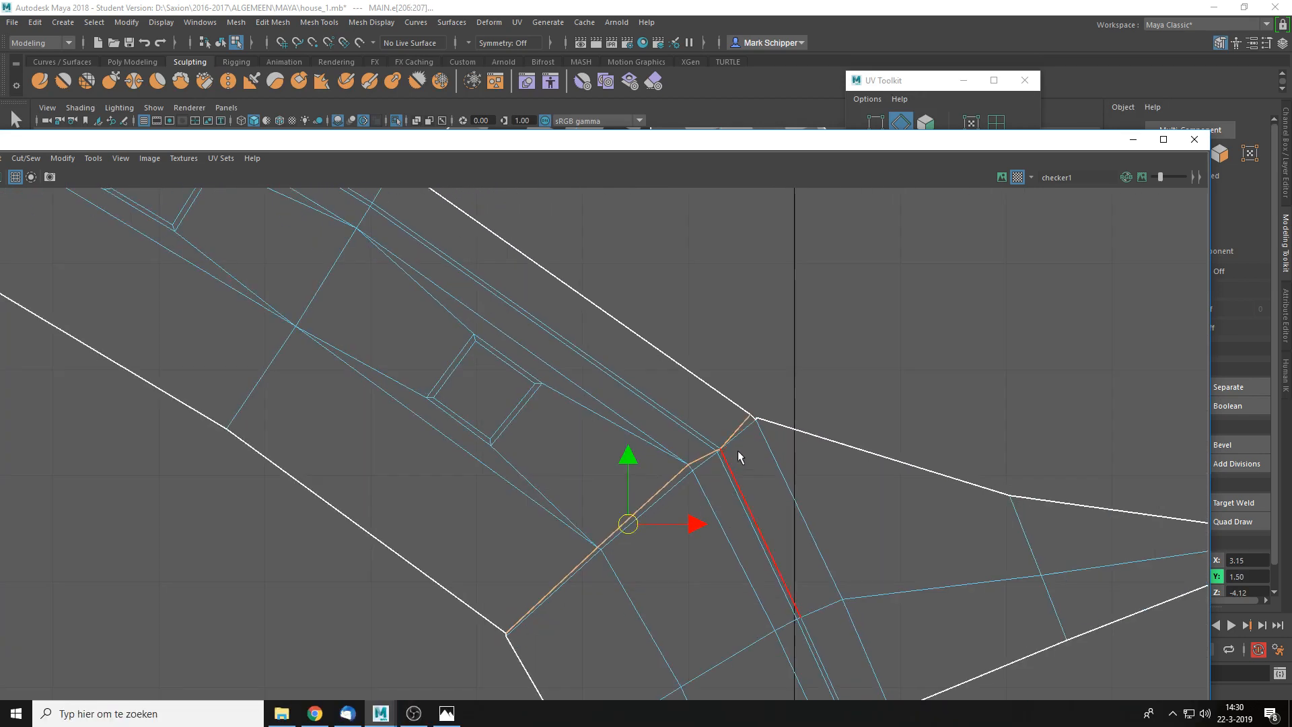
- Cut the matching corner edges between the side wall and back wall on the left-hand UV shell
alt+middle_drag(549, 421, 1110, 465)
alt+middle_drag(67, 436, 1077, 384)
alt+middle_drag(235, 611, 650, 467)
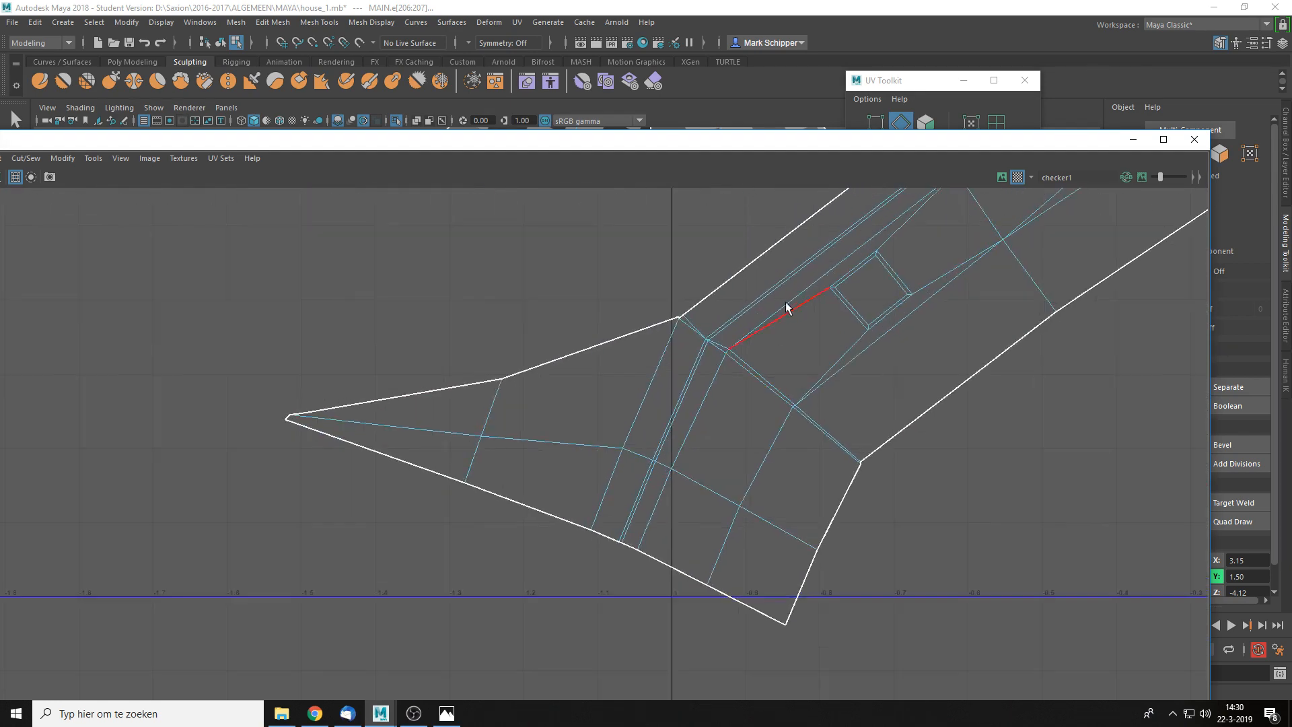
scroll(788, 311, up, 7)
click(816, 475)
click(820, 489)
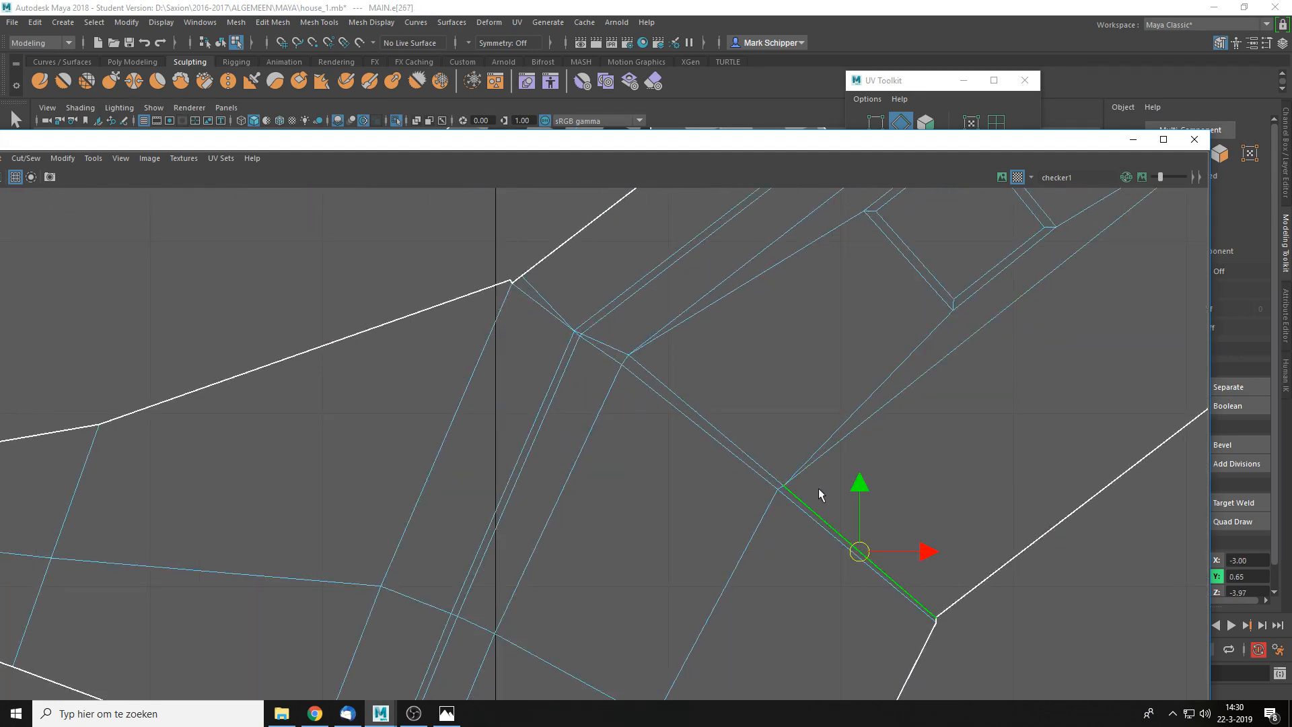
click(730, 421)
scroll(564, 326, up, 5)
shift+click(658, 385)
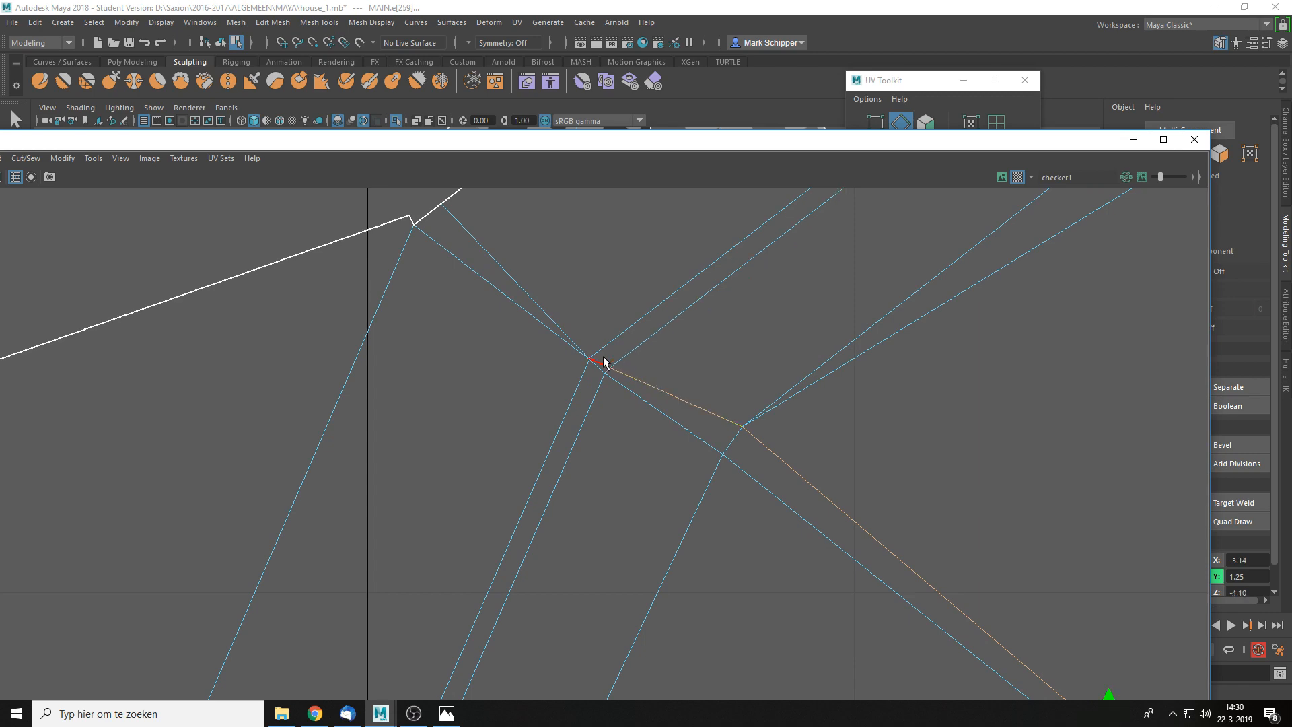
shift+click(556, 302)
shift+right_drag(555, 301, 506, 335)
scroll(739, 372, down, 3)
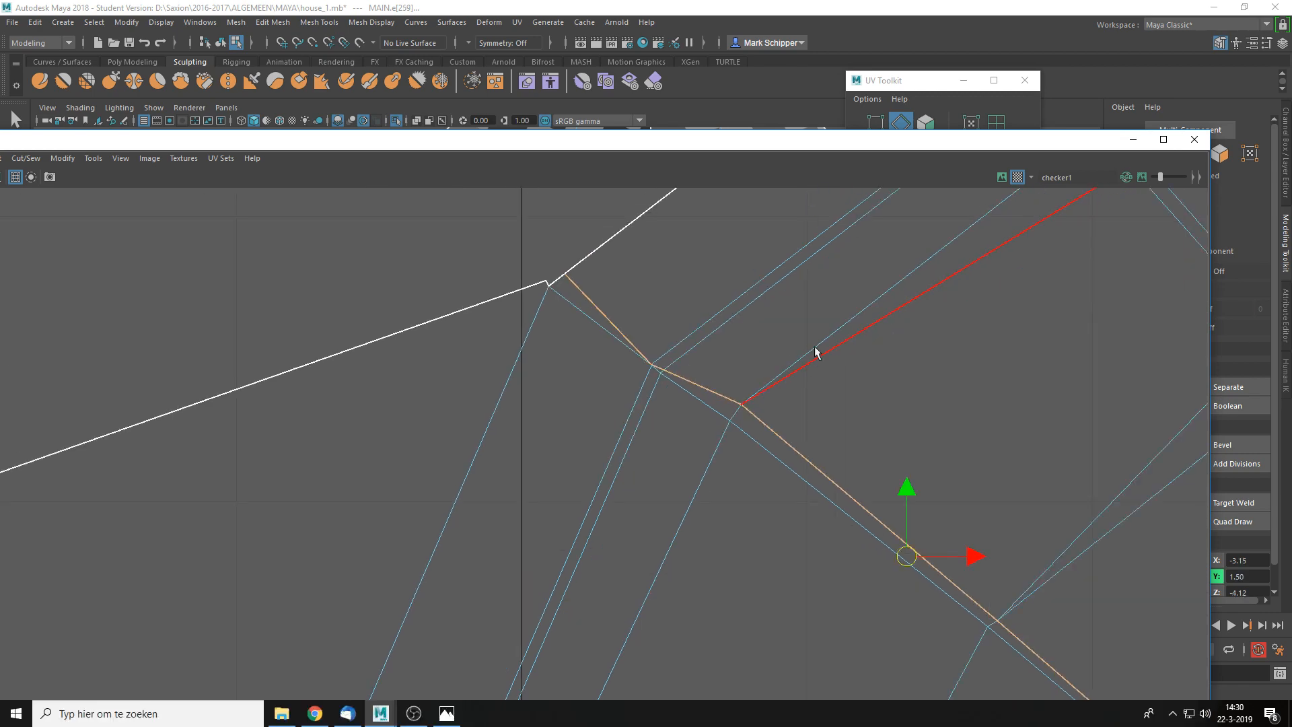
- Switch to UV shell mode, select all shells, unfold them together and clear the selection
right_drag(820, 304, 731, 269)
scroll(878, 354, down, 10)
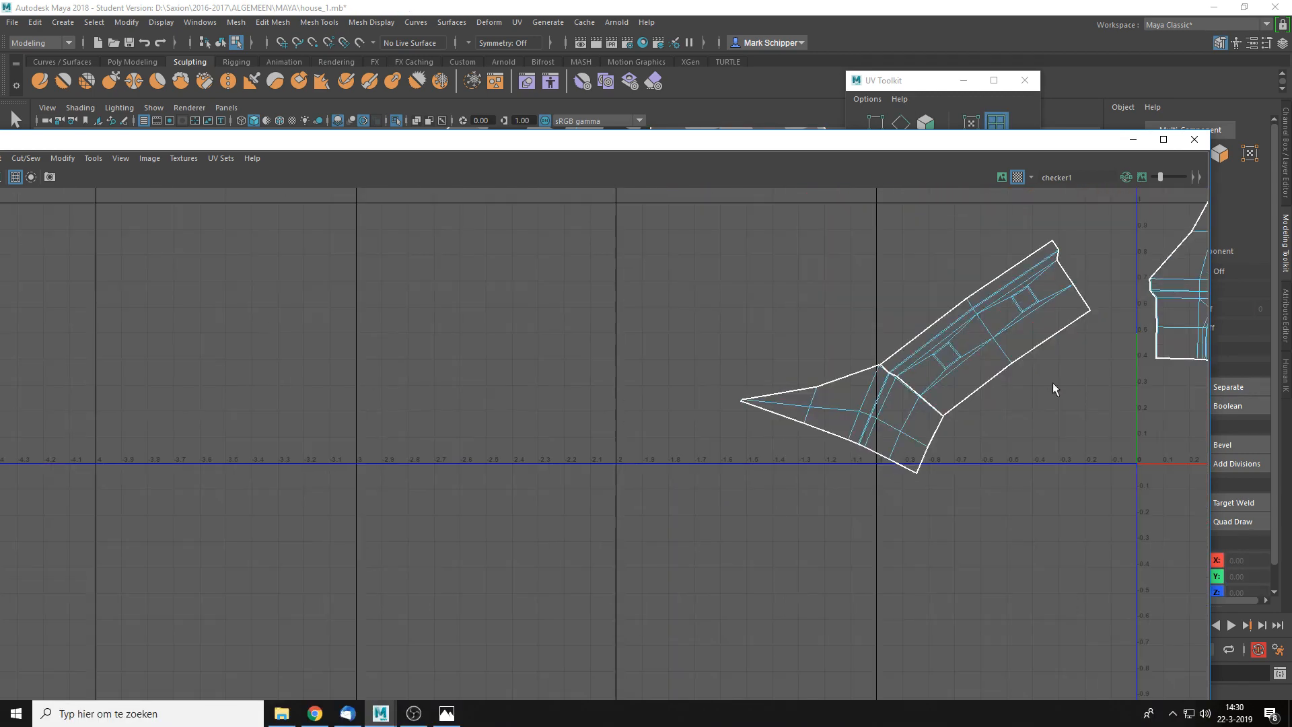
drag(301, 269, 1137, 605)
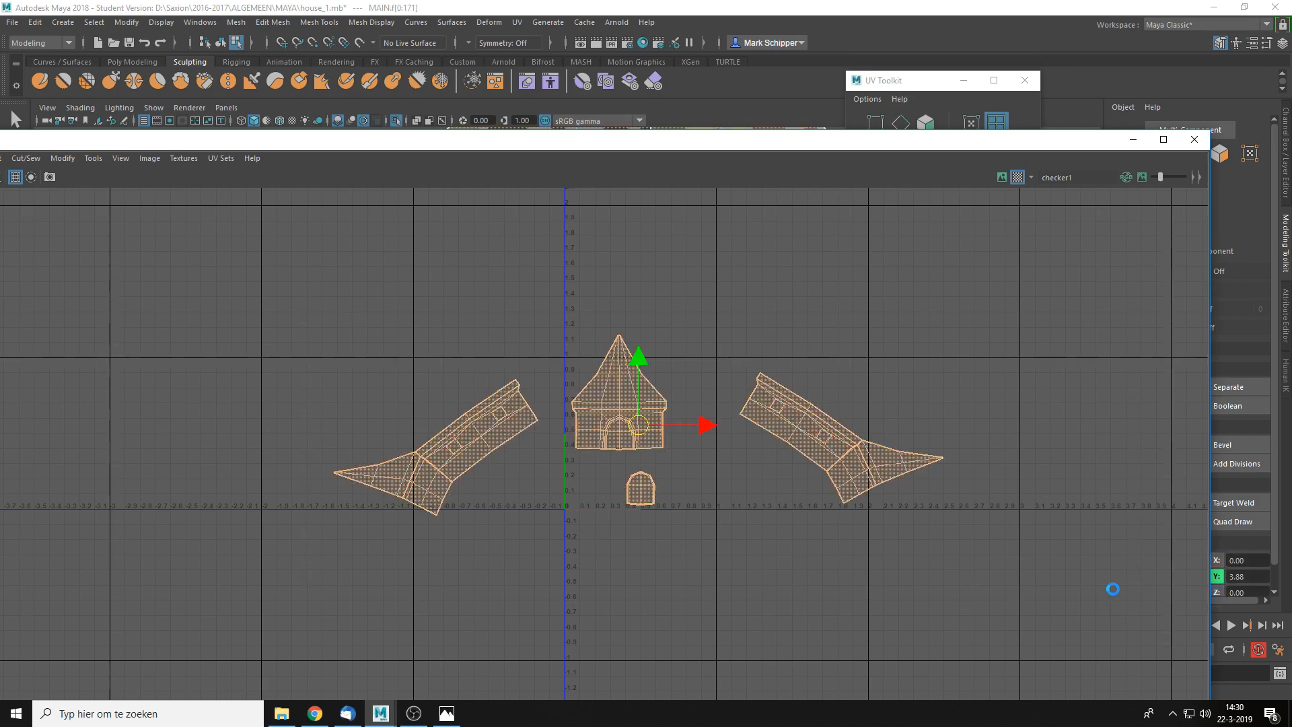
click(1003, 531)
- Select the right-hand side wall shell, uncover the 3D view and rotate the shell until its checker pattern runs level on the wall
click(814, 418)
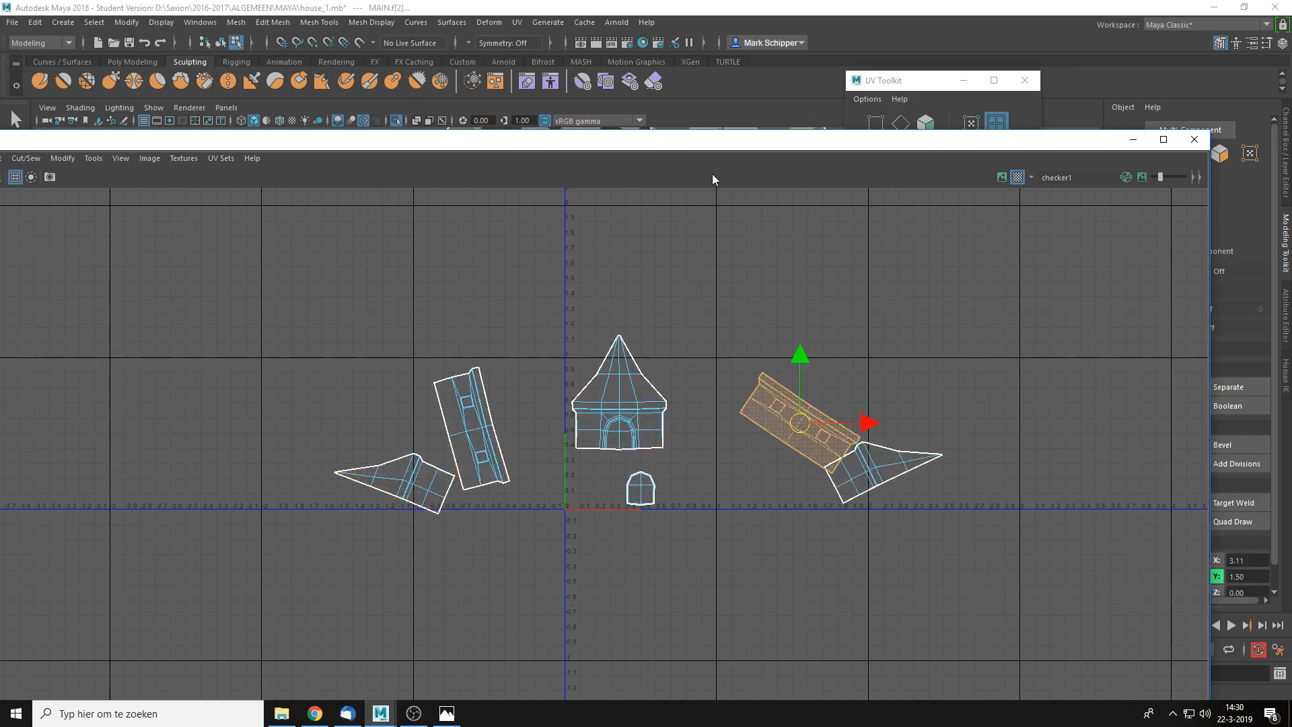
drag(717, 140, 708, 439)
key(f)
alt+drag(544, 269, 611, 369)
alt+middle_drag(611, 369, 645, 237)
alt+middle_drag(816, 578, 821, 494)
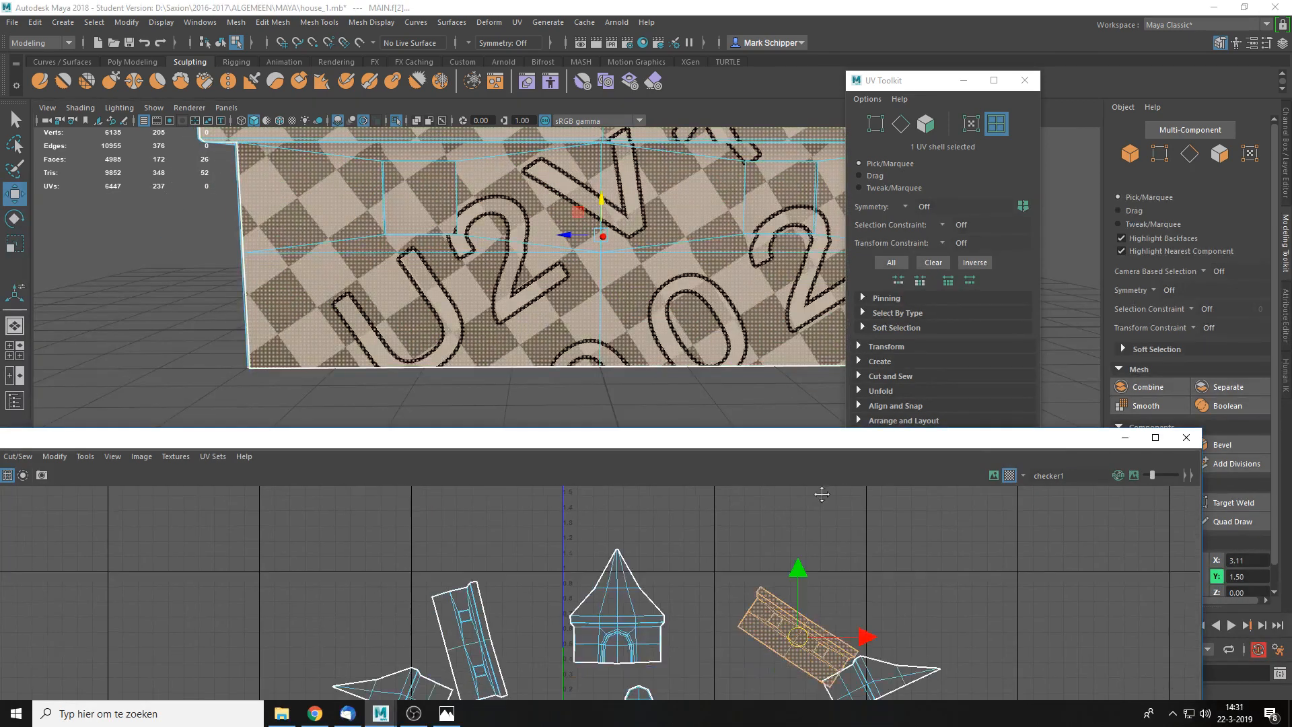
scroll(822, 494, up, 2)
key(e)
drag(842, 560, 837, 526)
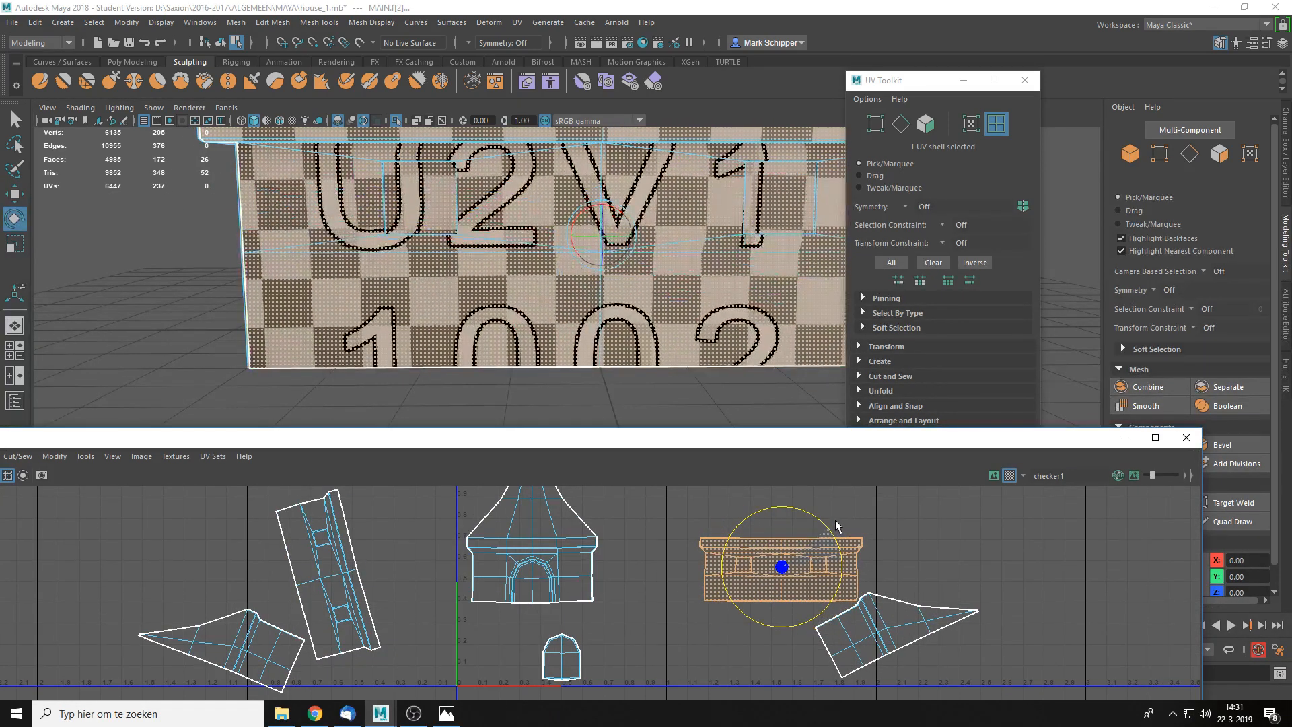
click(727, 377)
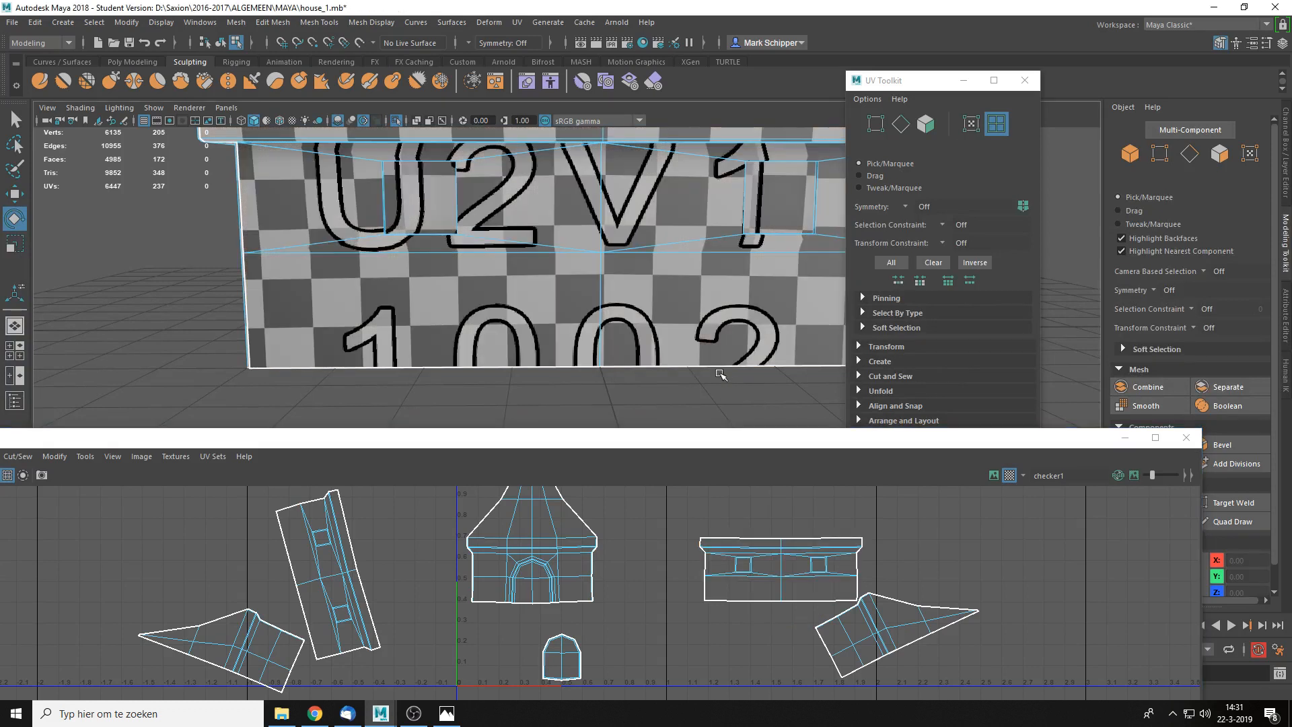
- Inspect the checker pattern around the side wall's windows, and rotate the left-hand side wall shell so it is horizontal
scroll(673, 196, up, 4)
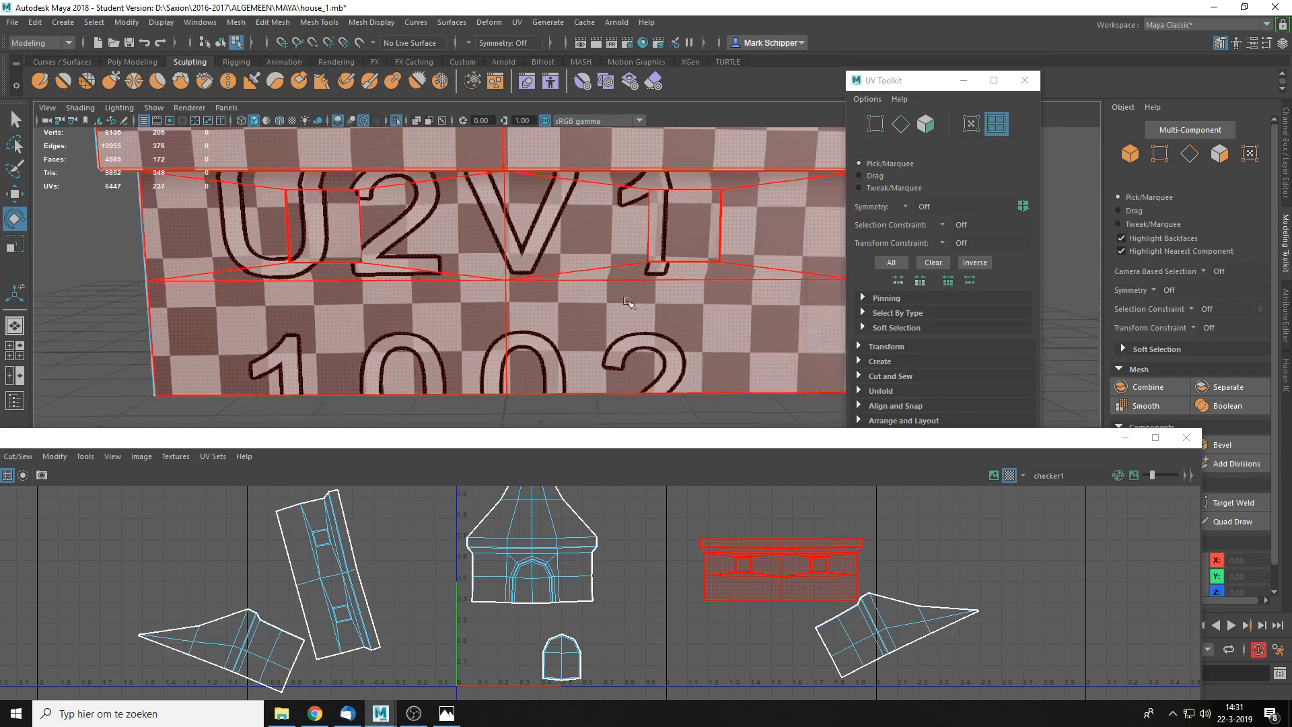
alt+middle_drag(668, 170, 363, 291)
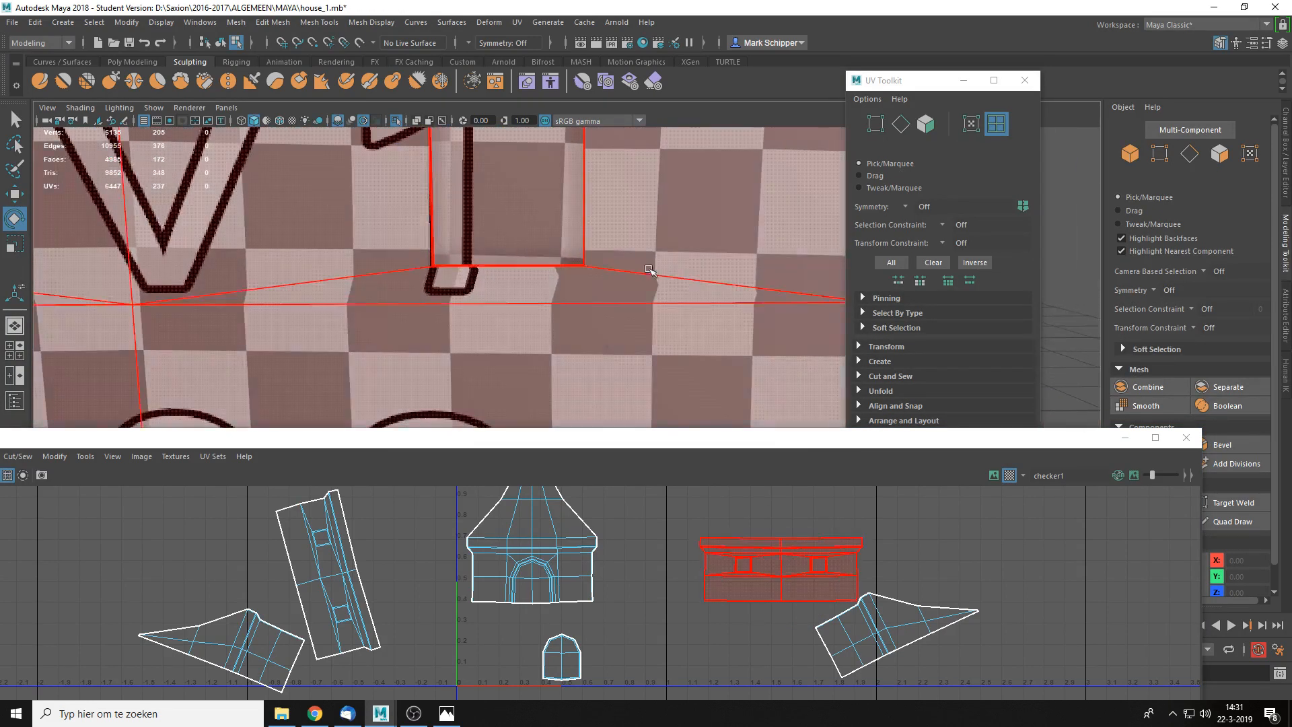
alt+middle_drag(744, 265, 577, 268)
alt+middle_drag(289, 298, 720, 299)
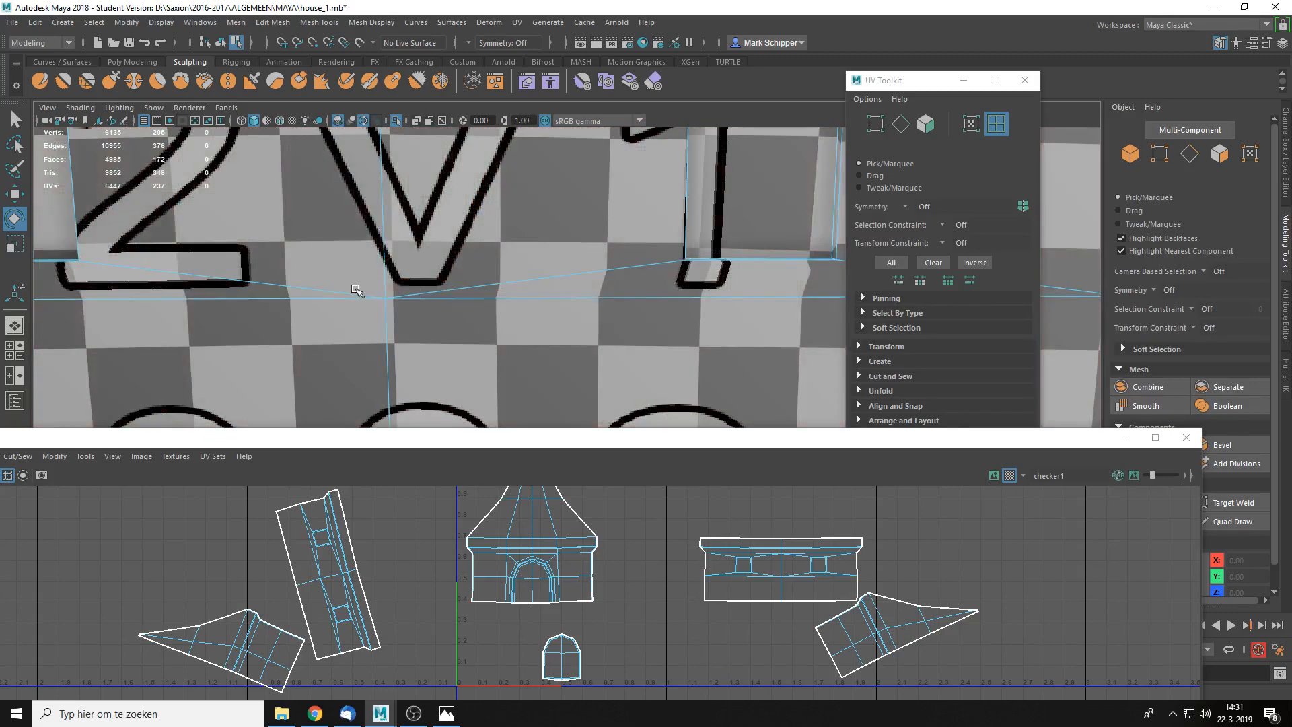
mouse_move(356, 289)
alt+middle_down()
mouse_move(698, 300)
mouse_move(437, 295)
alt+middle_up()
click(346, 561)
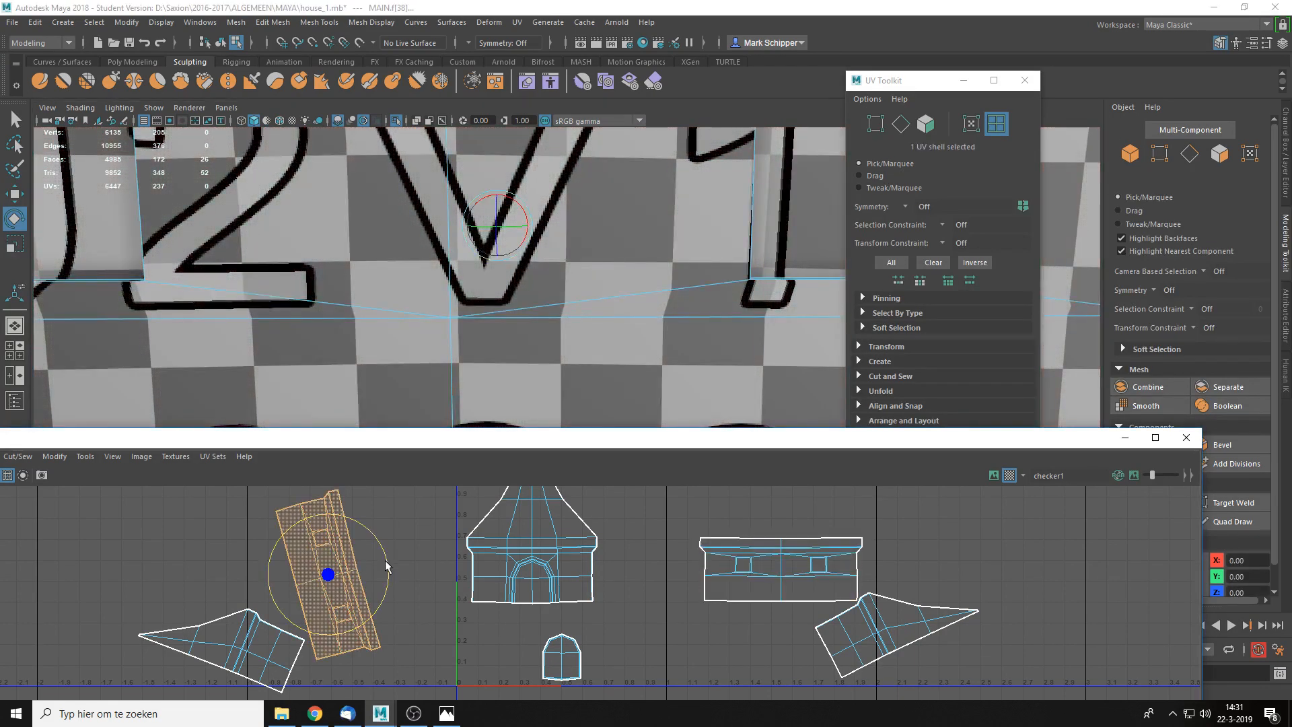
mouse_move(387, 565)
mouse_down()
mouse_move(380, 471)
mouse_move(337, 414)
mouse_move(387, 569)
mouse_up()
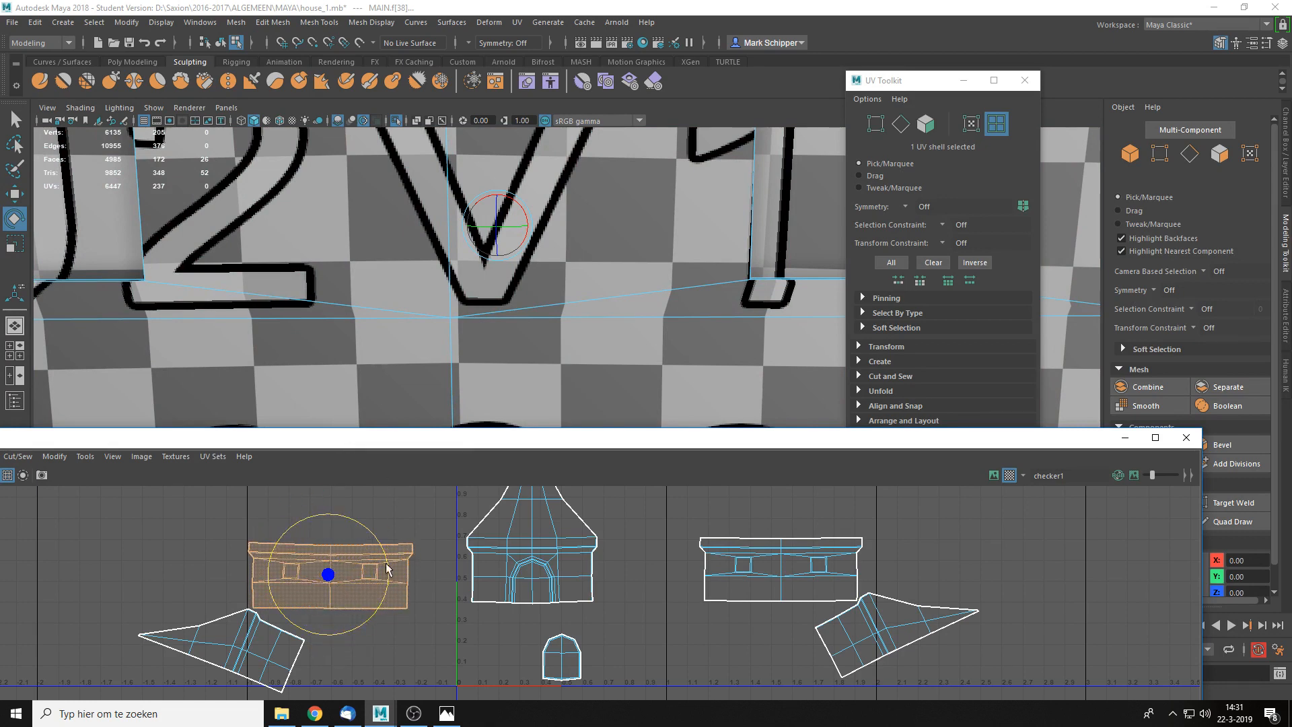
- Select the left-hand back wall half, locate it on the model, and move its shell beside the other back wall half
click(263, 650)
scroll(740, 320, down, 2)
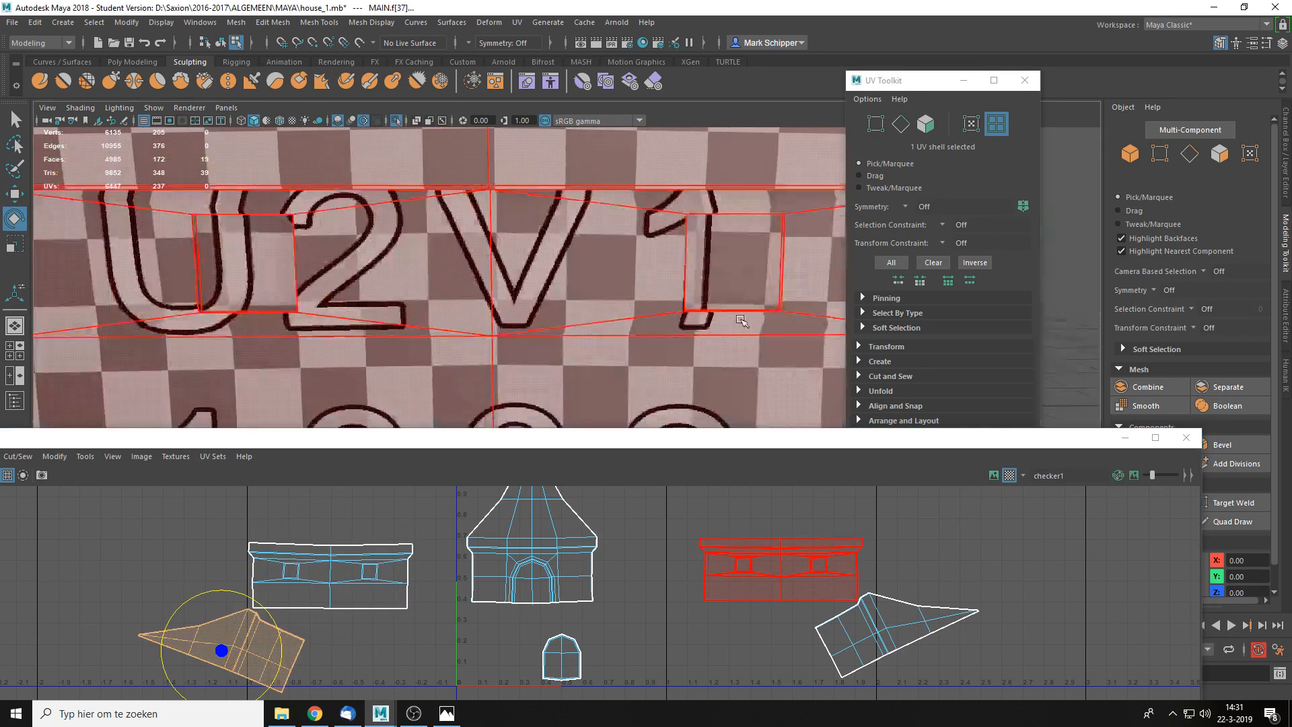
key(f)
alt+drag(720, 325, 464, 324)
alt+middle_drag(652, 306, 749, 205)
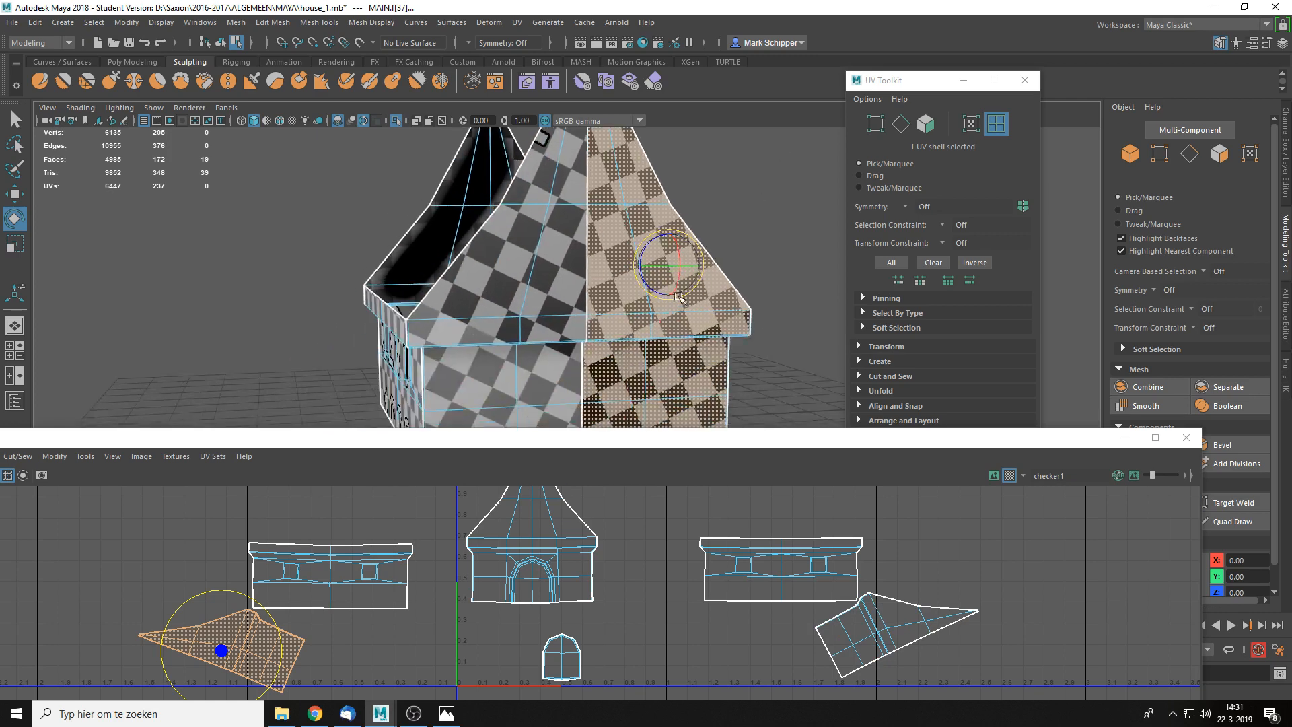
drag(744, 439, 760, 197)
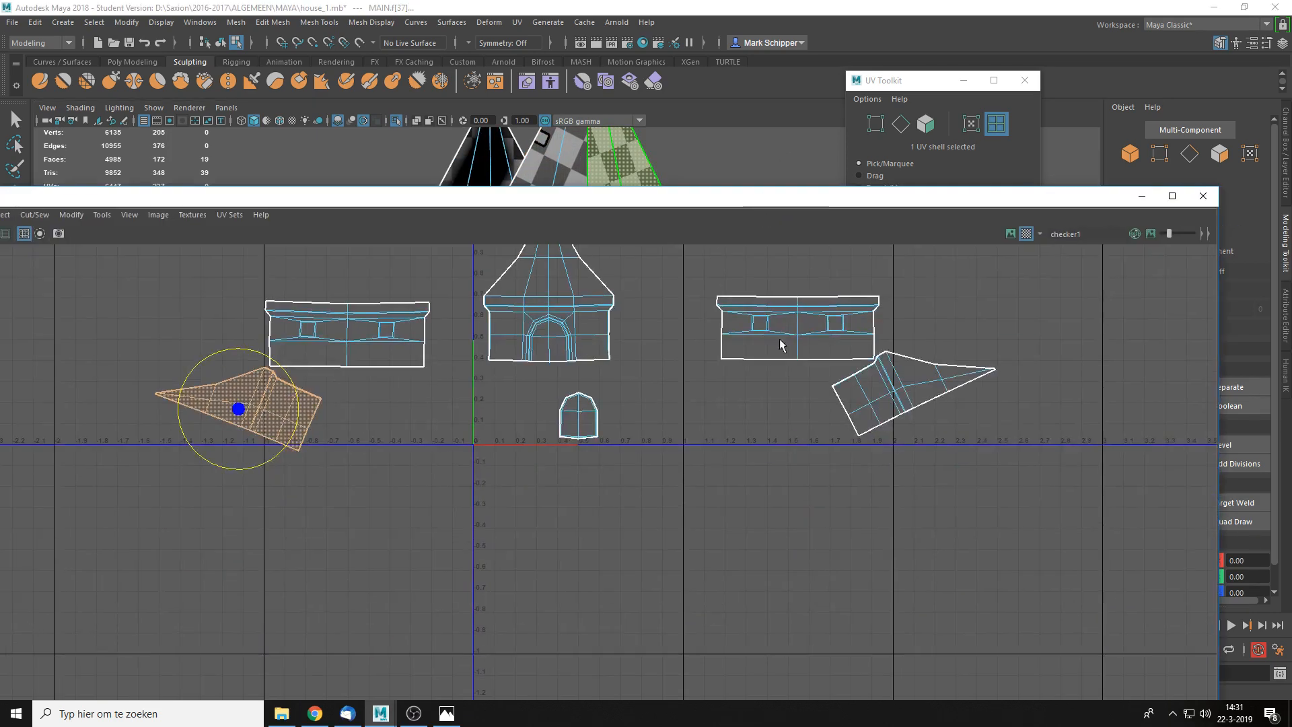
scroll(782, 444, up, 2)
click(111, 400)
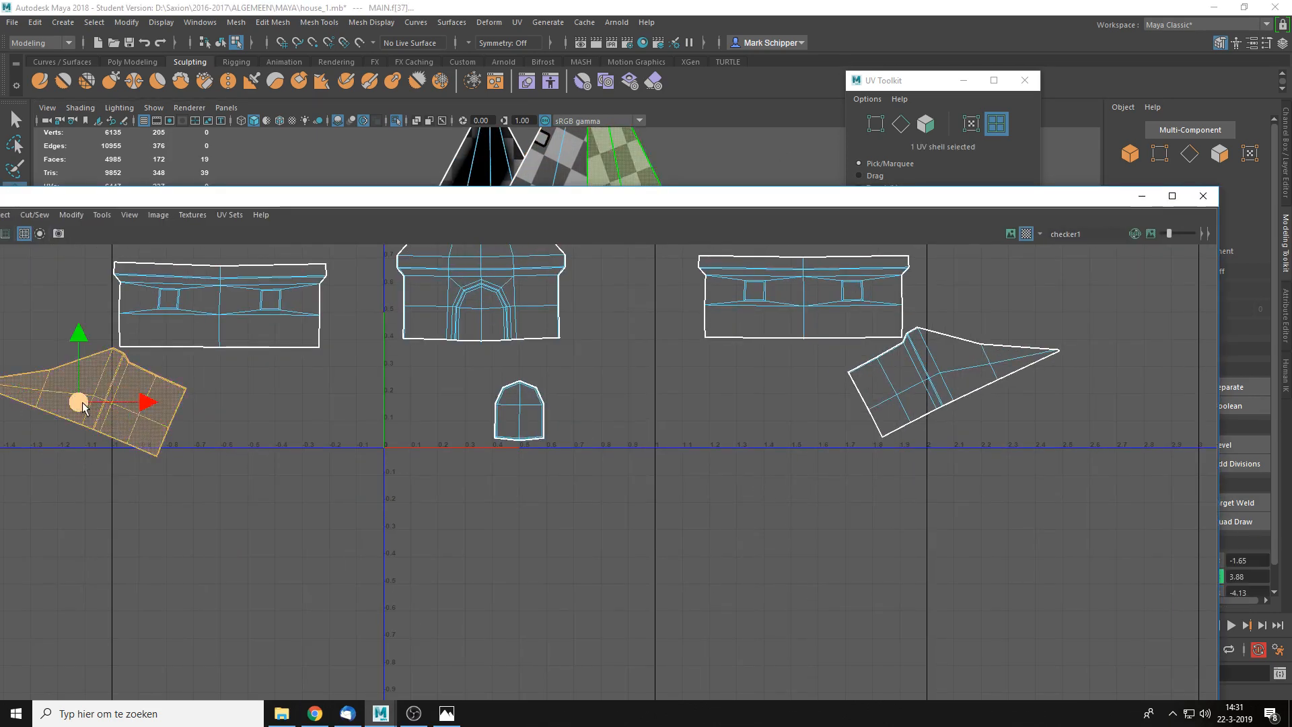
drag(112, 400, 766, 468)
click(901, 390)
- Switch to edge mode and select all seven edges along the long seam shared by the two back wall halves
scroll(920, 503, up, 2)
right_drag(851, 434, 887, 527)
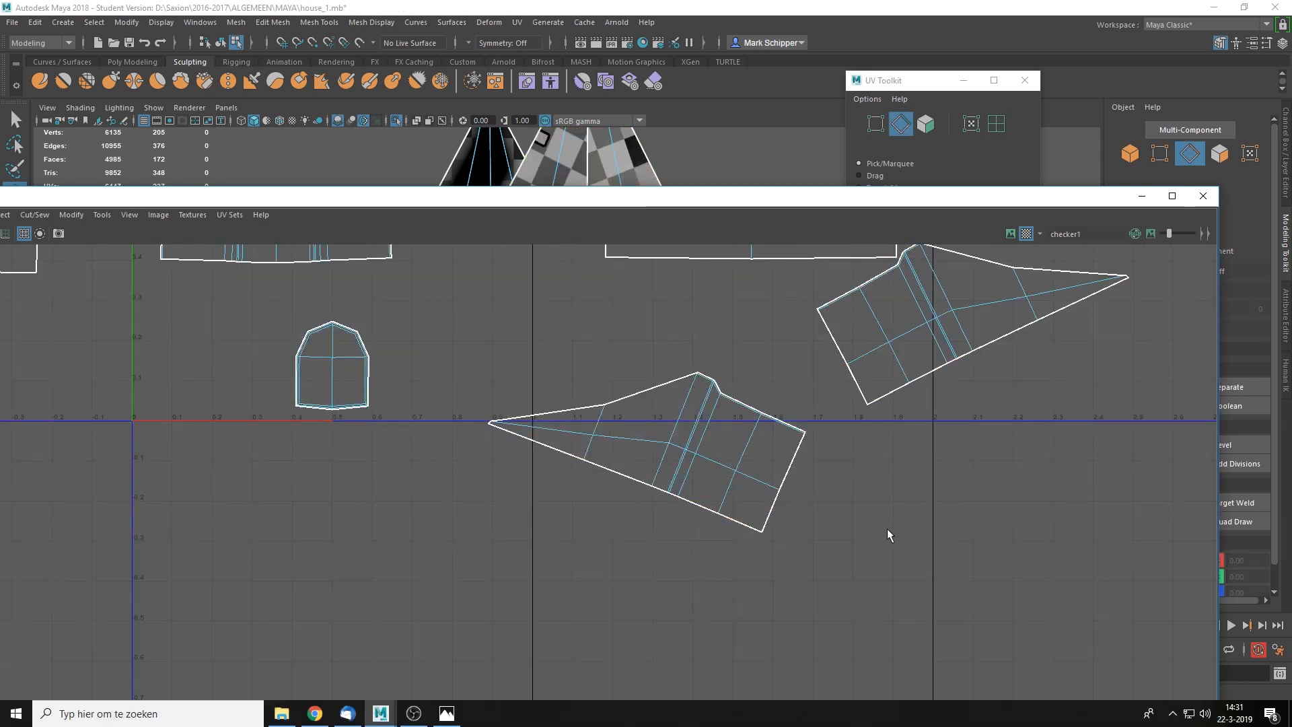
click(552, 455)
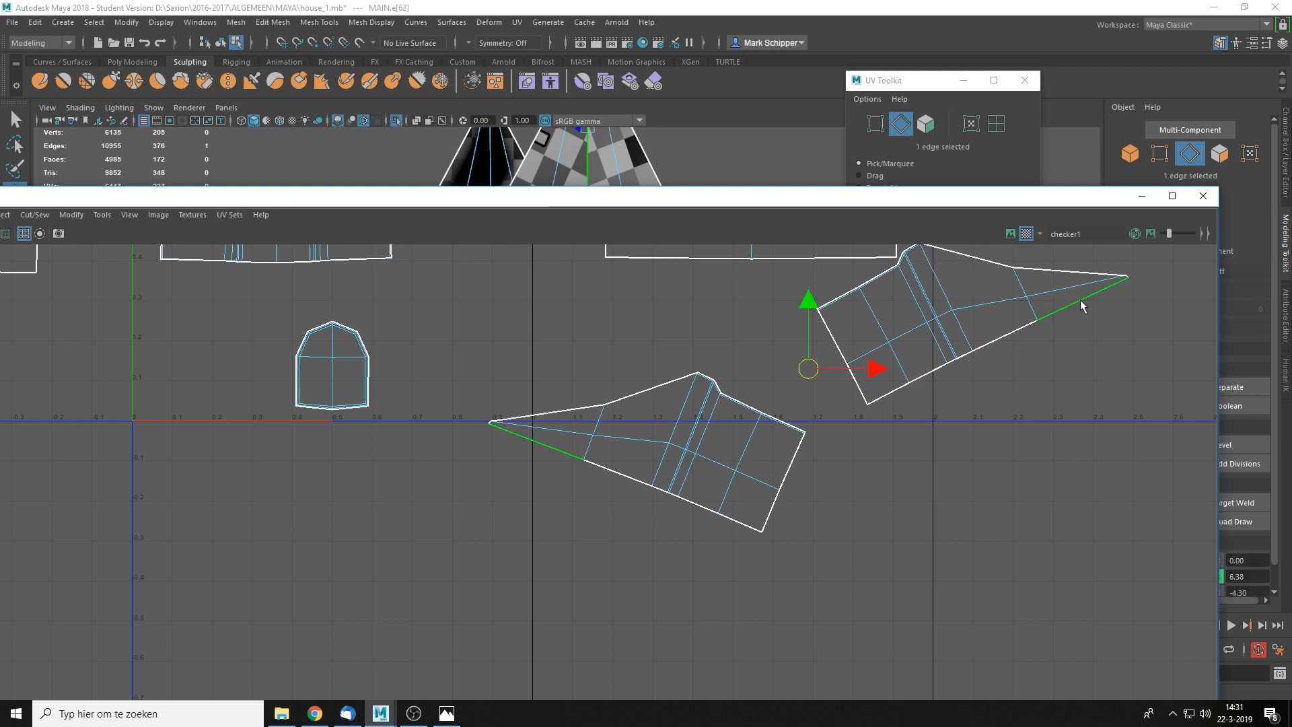
click(609, 464)
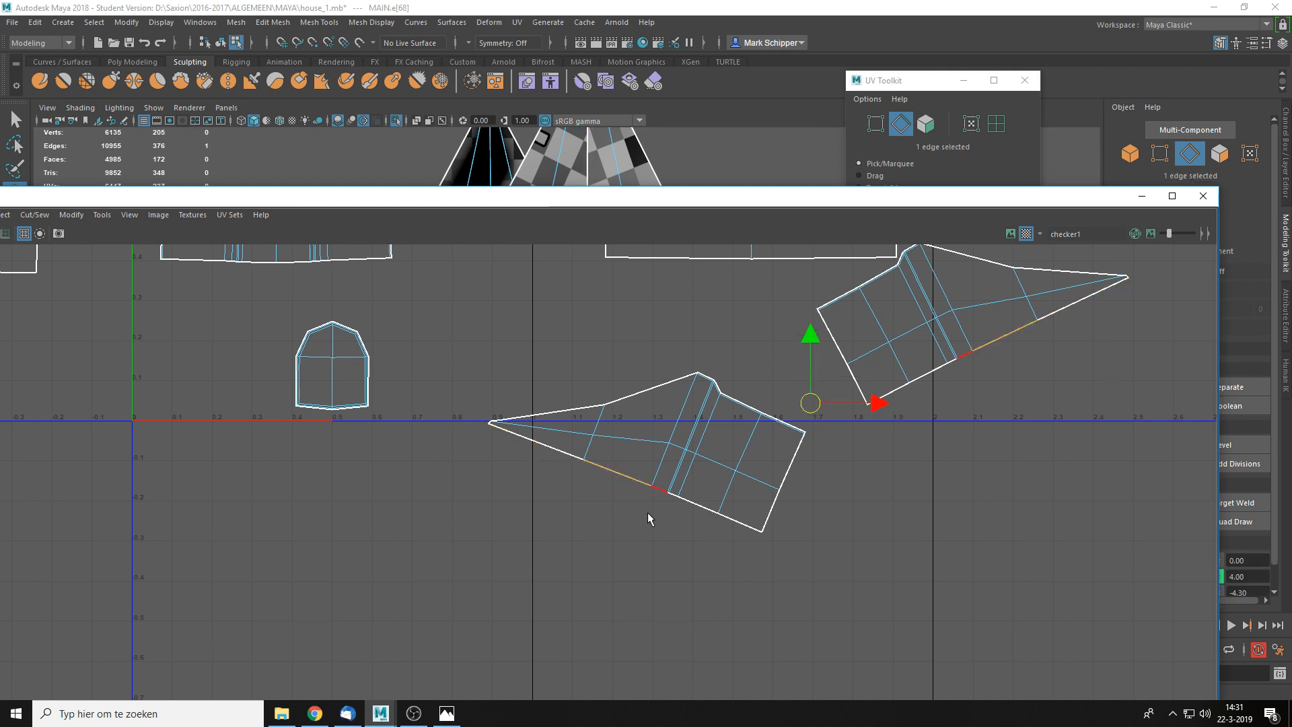
click(617, 530)
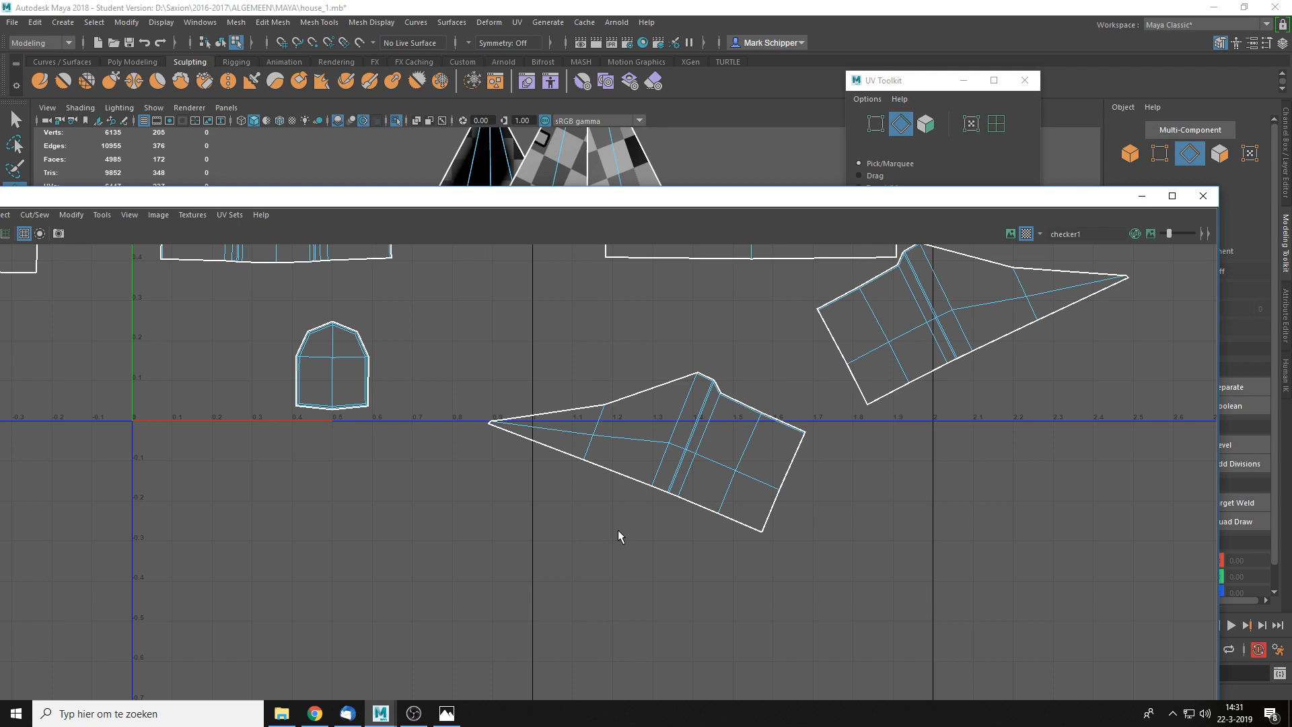
click(558, 449)
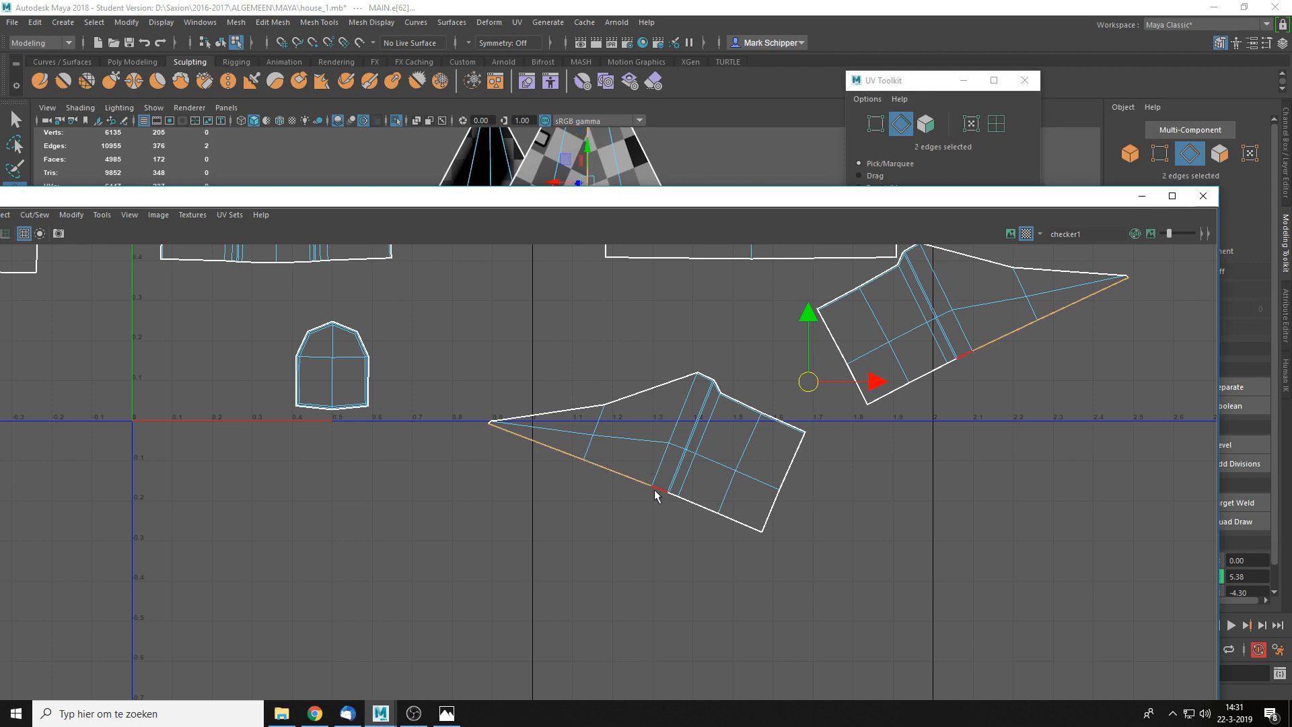
scroll(708, 559, up, 3)
scroll(708, 559, up, 3)
shift+click(792, 393)
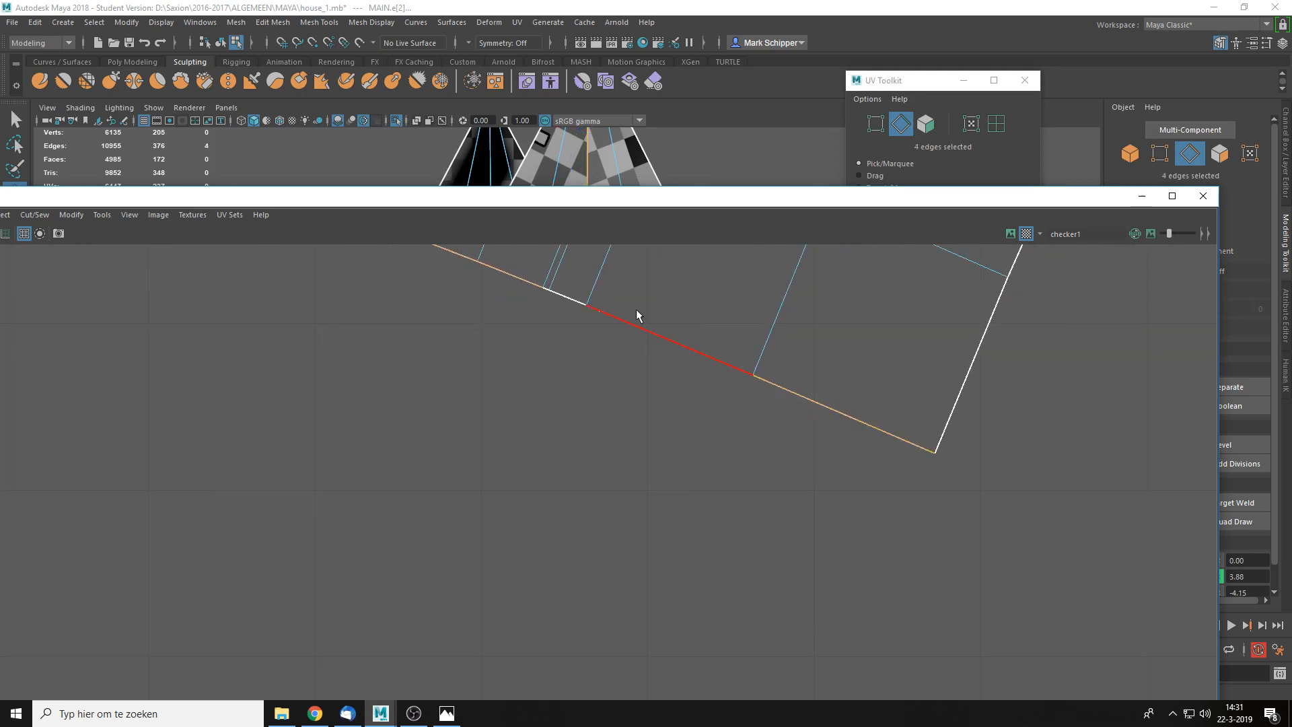
shift+click(545, 289)
scroll(704, 450, down, 4)
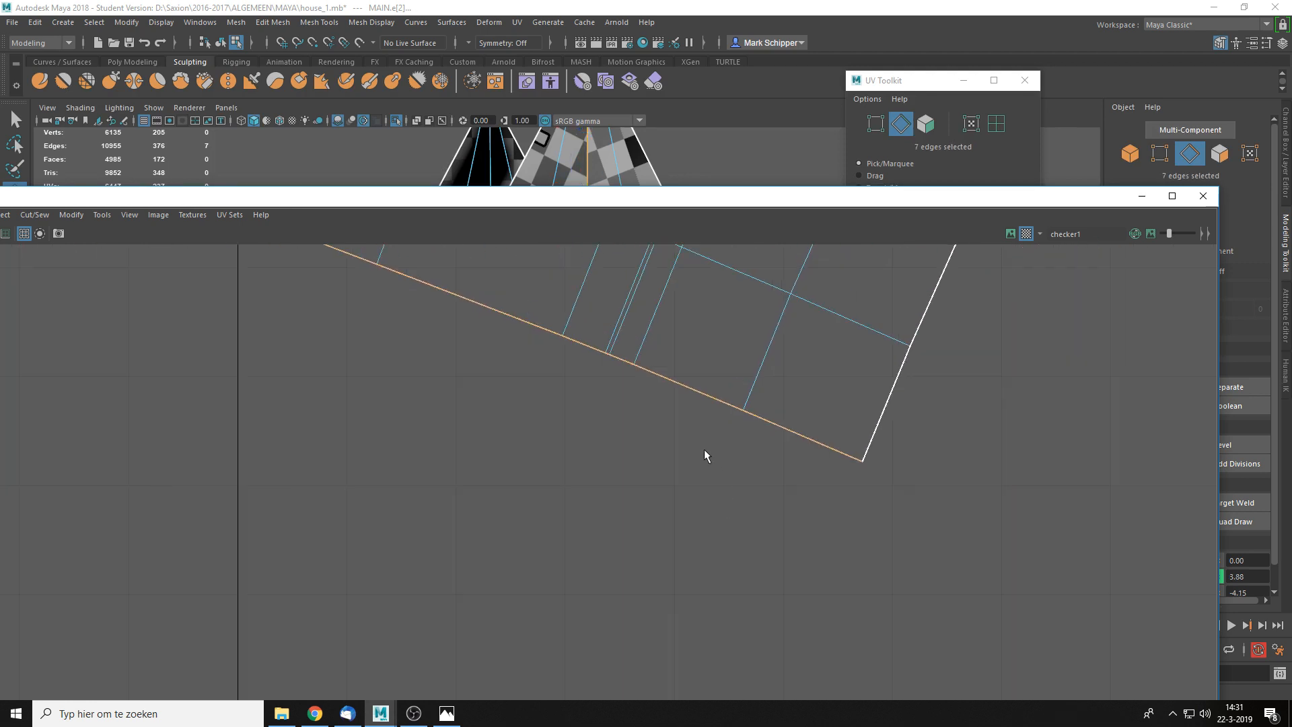
alt+middle_drag(657, 391, 737, 514)
- Try Move and Sew Edges and plain Sew on the back wall seam, undoing each attempt
shift+right_click(739, 516)
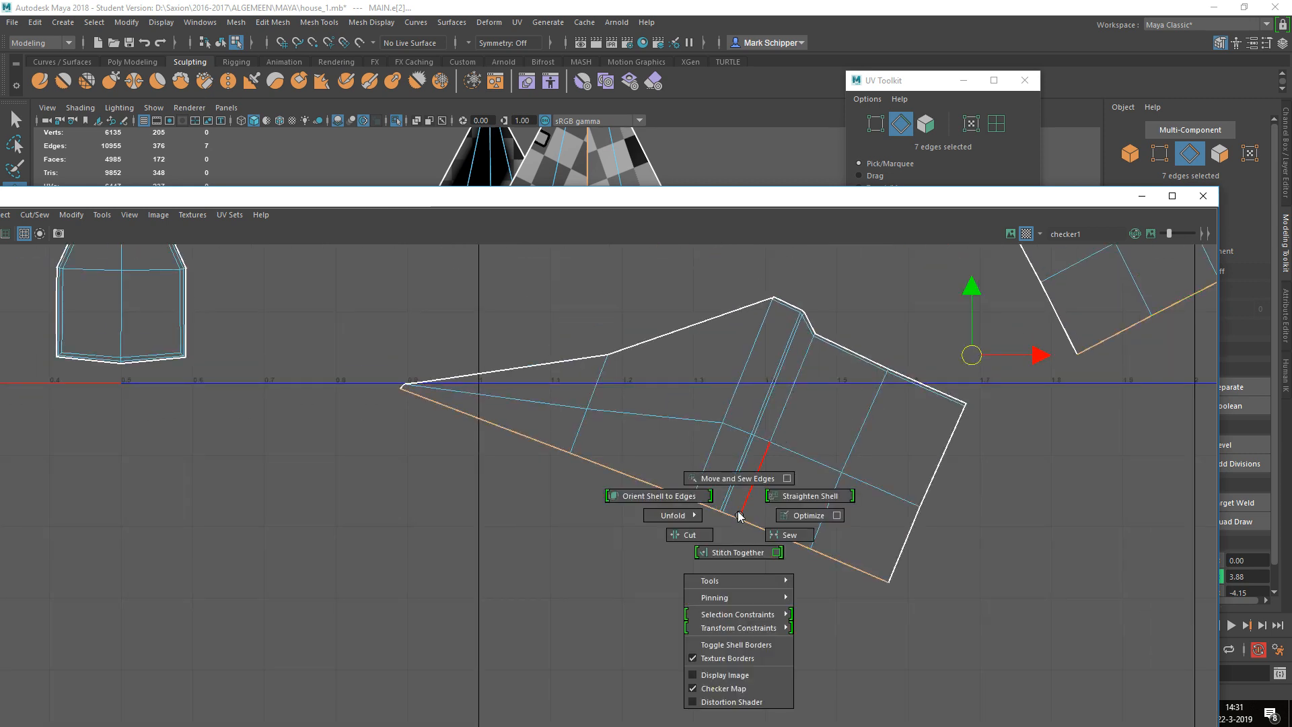
click(743, 479)
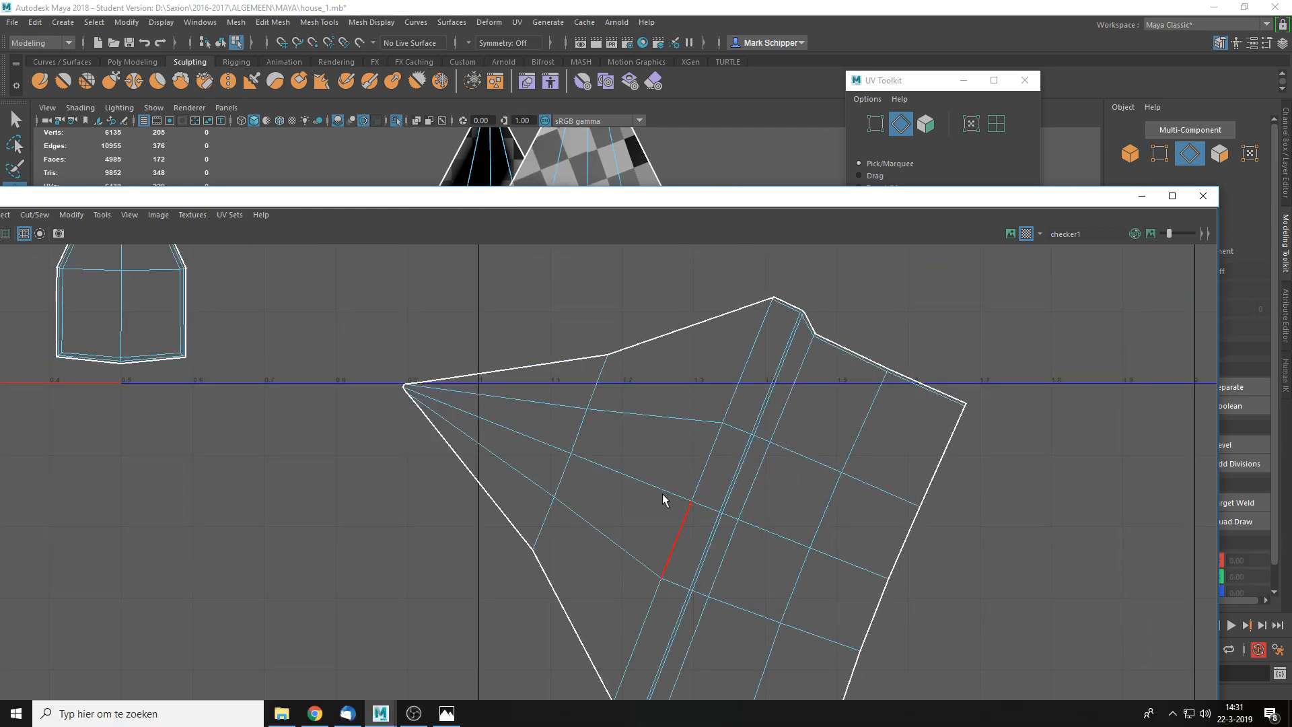
scroll(732, 486, down, 2)
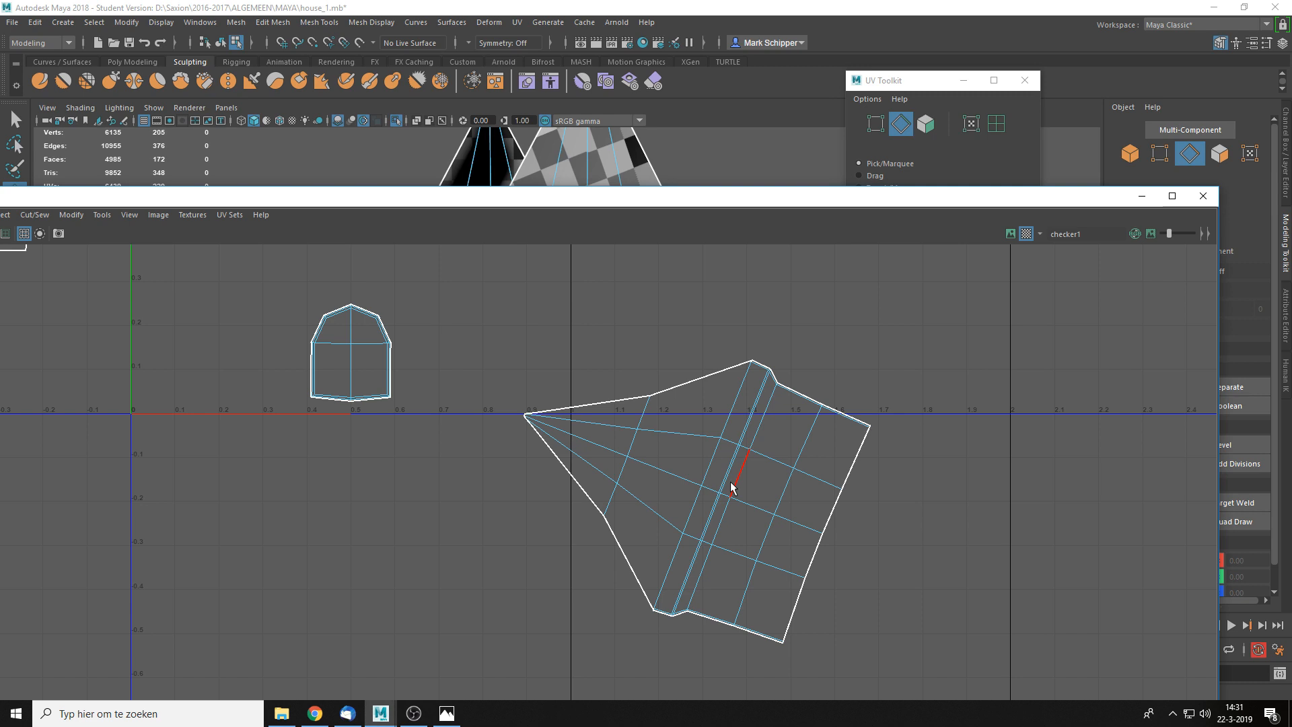
key(ctrl+z)
shift+right_click(731, 483)
click(765, 499)
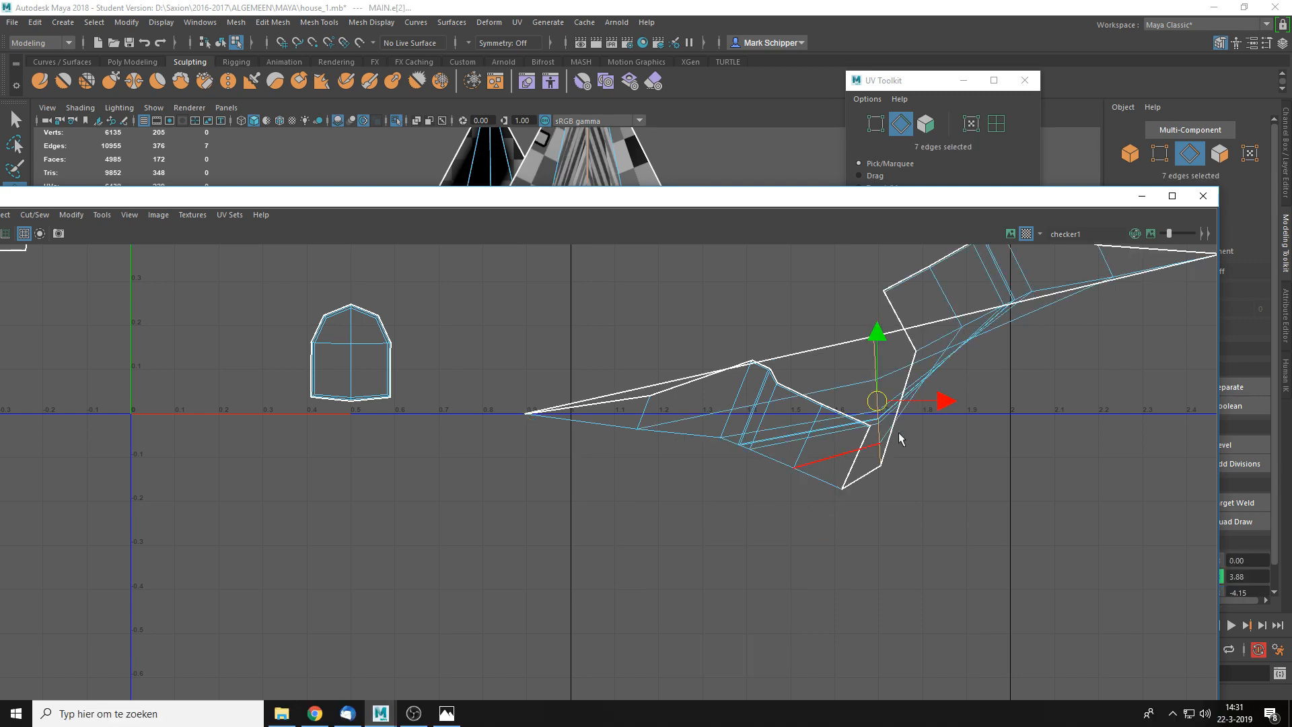
key(ctrl+z)
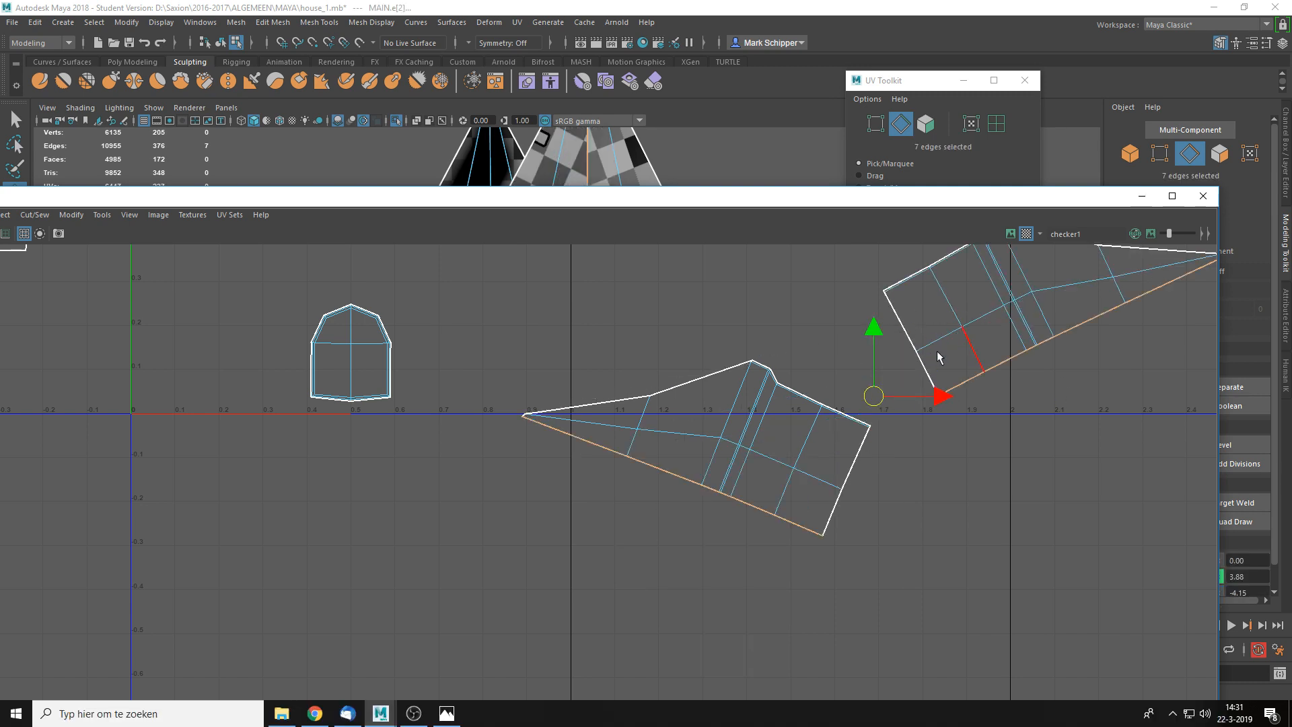
- Join the back wall halves with Move and Sew Edges, rotate the joined shell upright and deselect it
shift+right_click(734, 463)
click(663, 514)
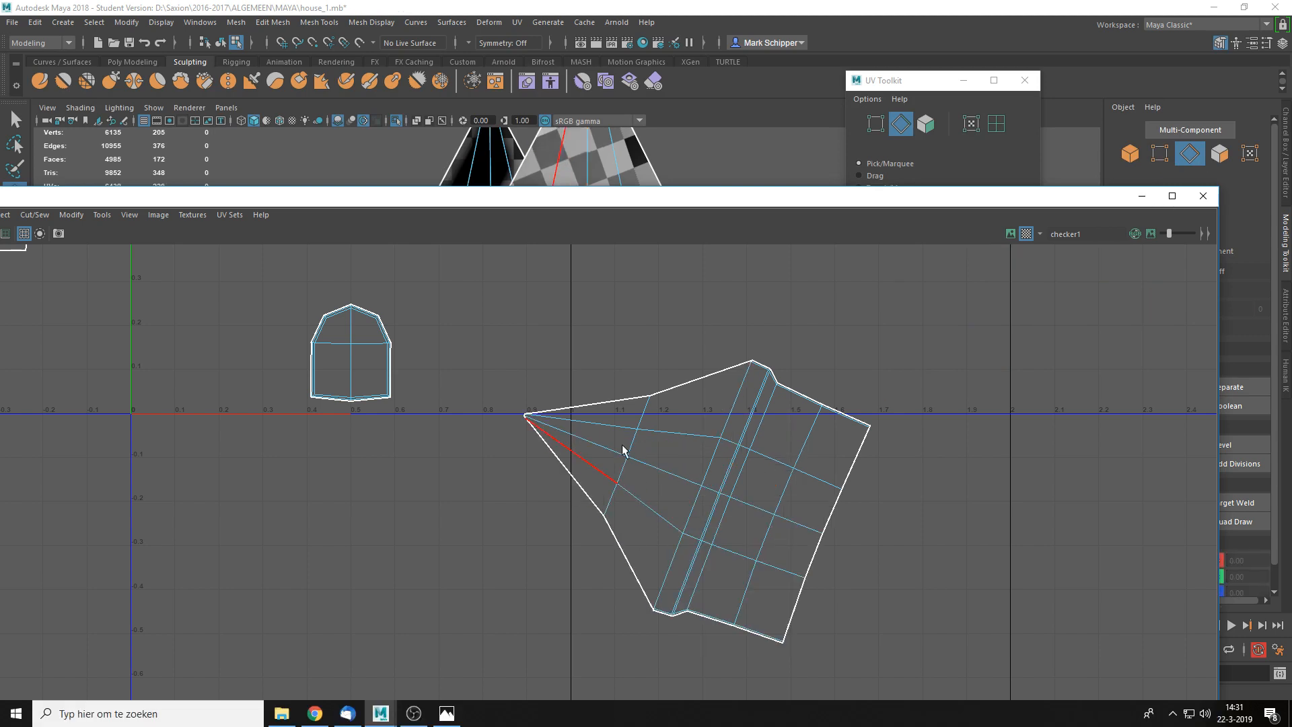
right_drag(668, 465, 744, 461)
click(744, 460)
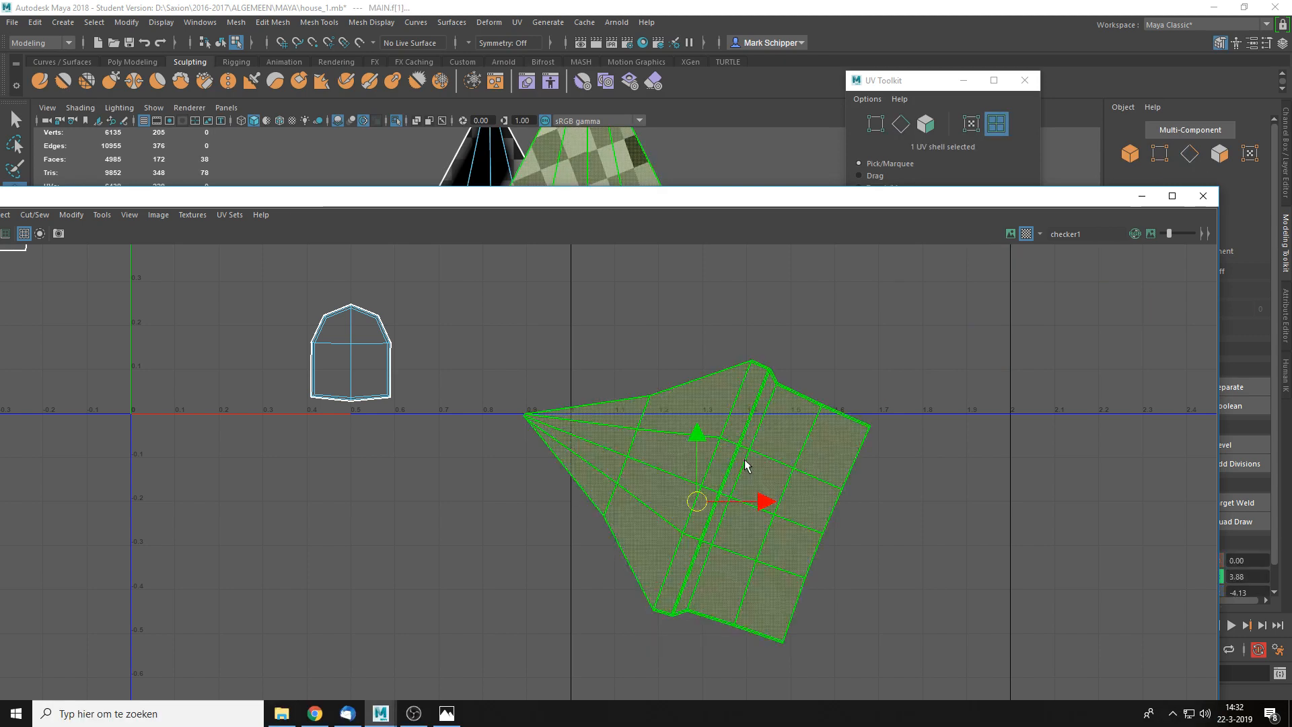
key(e)
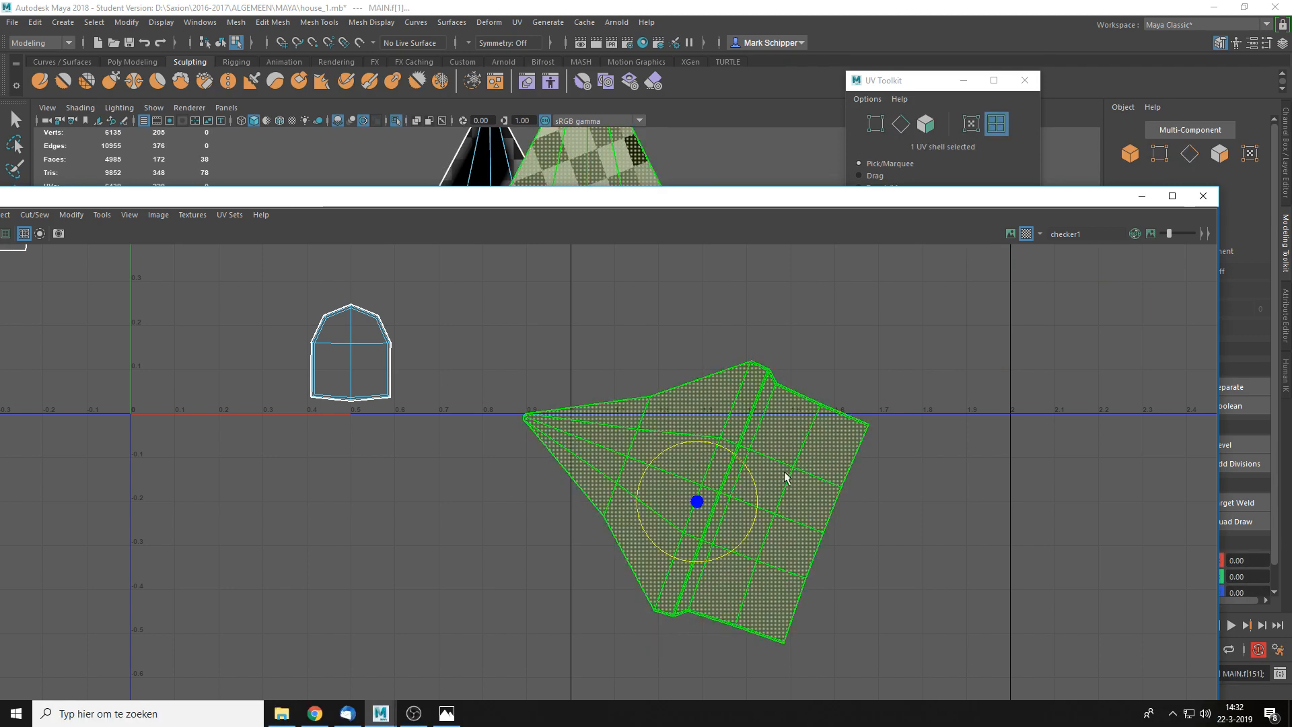
drag(785, 477, 813, 539)
click(839, 475)
- Uncover the 3D view, examine the checker pattern on the side wall's window, and locate its right-hand UV shell
scroll(835, 477, down, 4)
drag(712, 199, 643, 416)
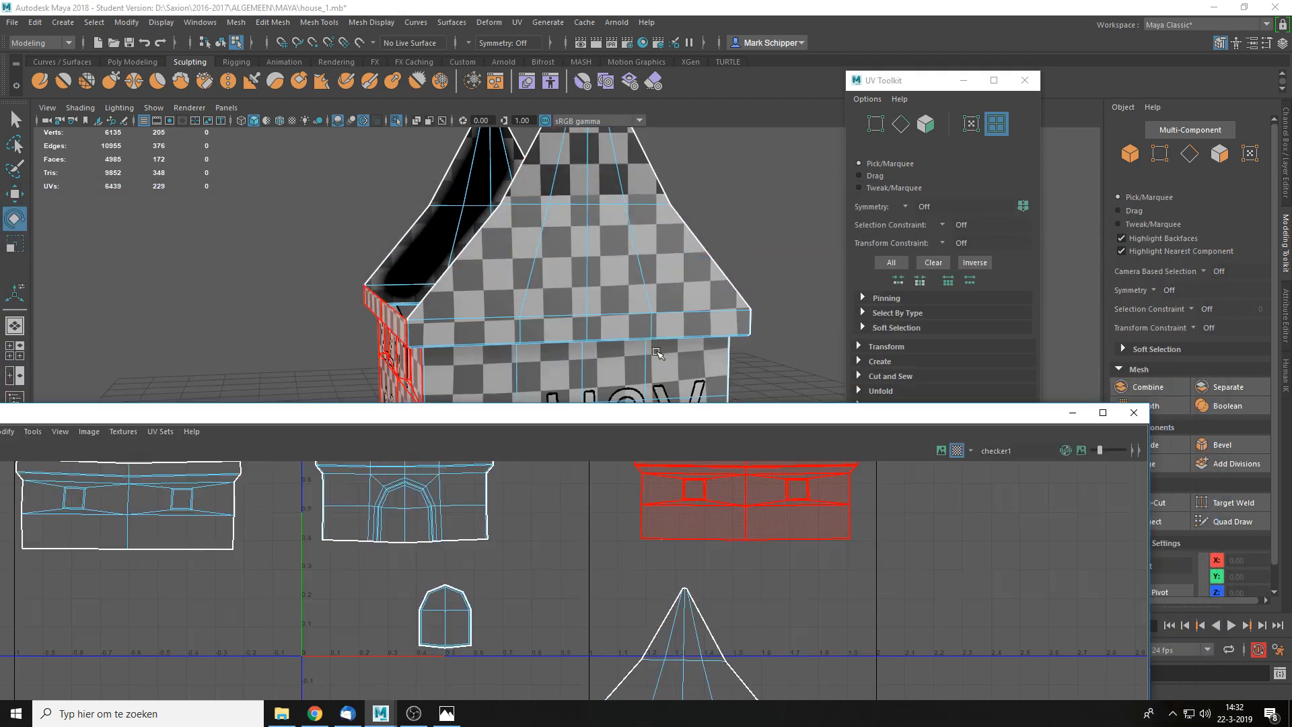
mouse_move(646, 323)
alt+mouse_down()
mouse_move(692, 307)
mouse_move(636, 312)
alt+mouse_up()
alt+middle_drag(605, 337, 506, 324)
scroll(669, 253, up, 5)
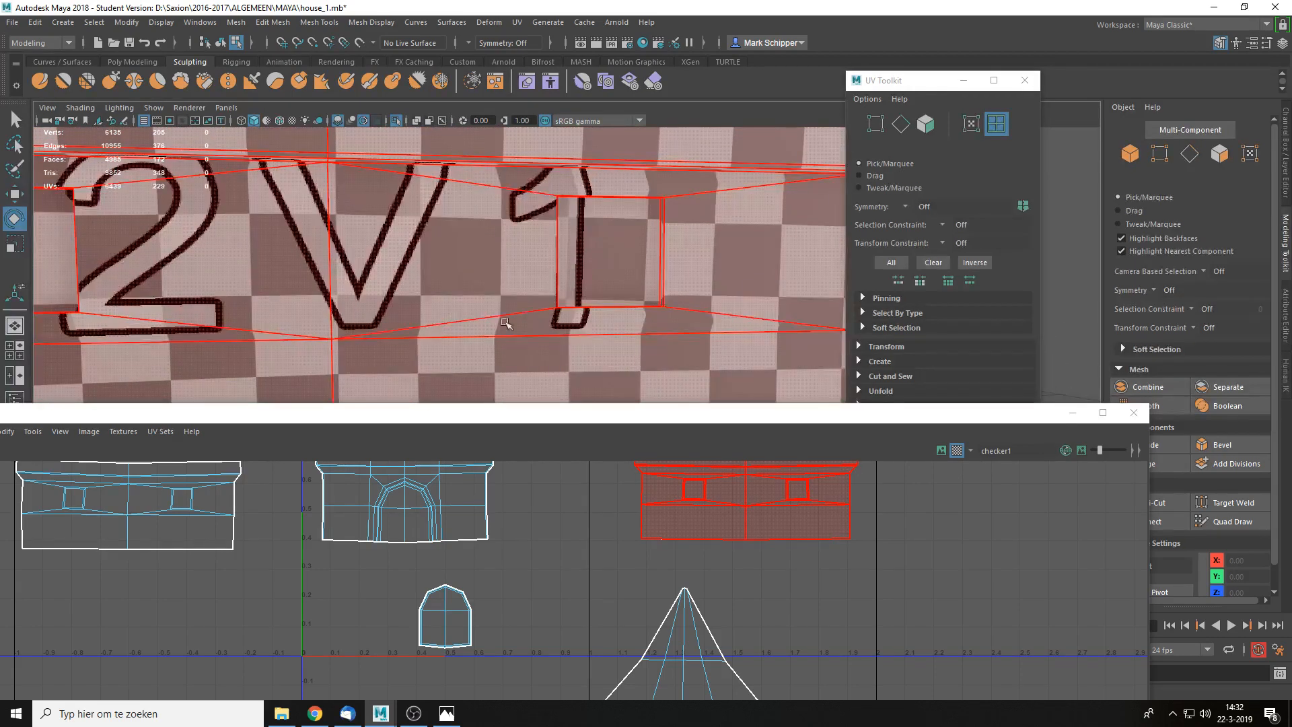
click(704, 497)
scroll(801, 545, up, 6)
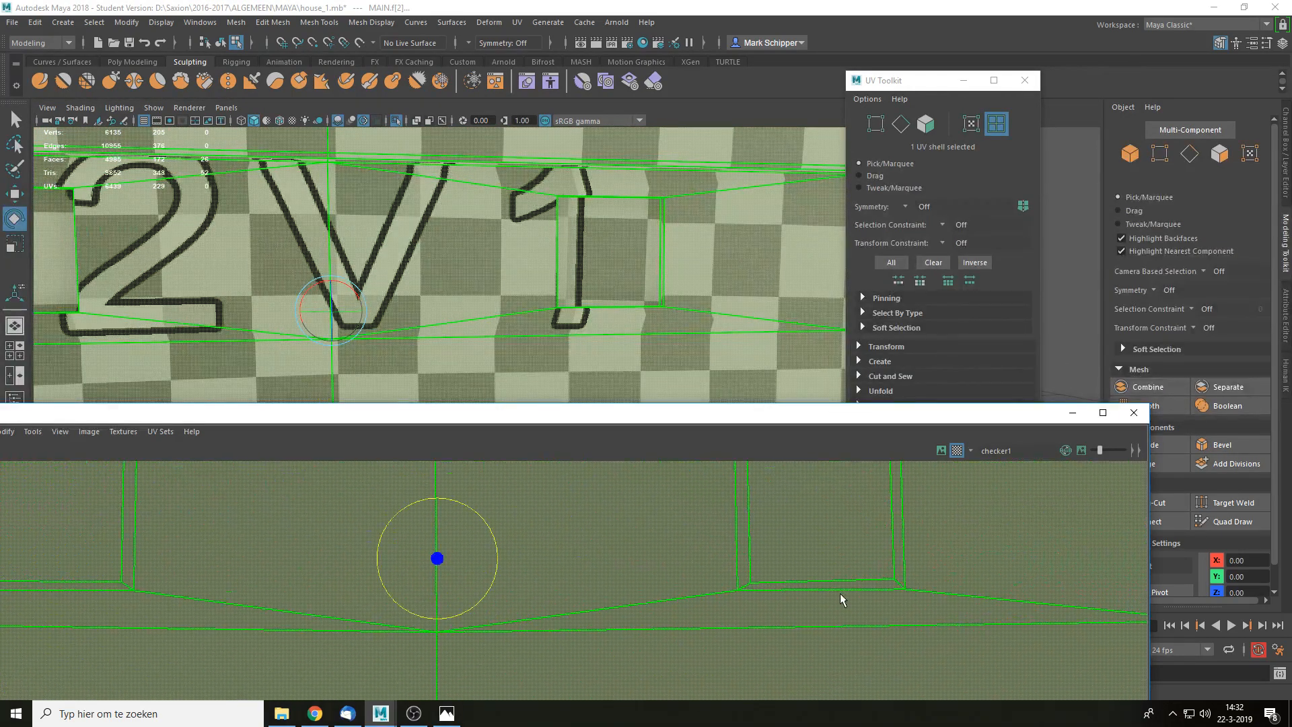
- Switch to UV mode and move both left outer corner UVs of the shell's right window inward to the inner frame
scroll(840, 596, up, 2)
right_drag(814, 527, 878, 529)
click(694, 586)
key(w)
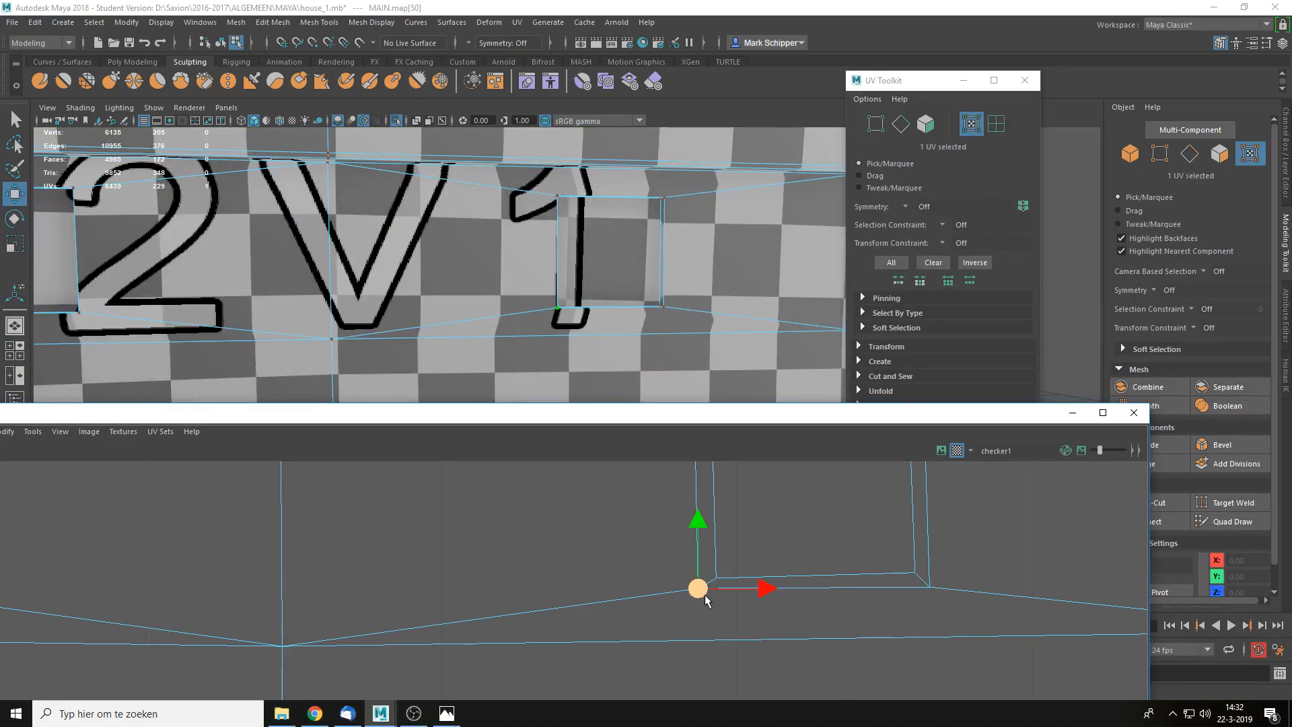
mouse_move(694, 587)
mouse_down()
mouse_move(709, 570)
mouse_move(715, 591)
mouse_up()
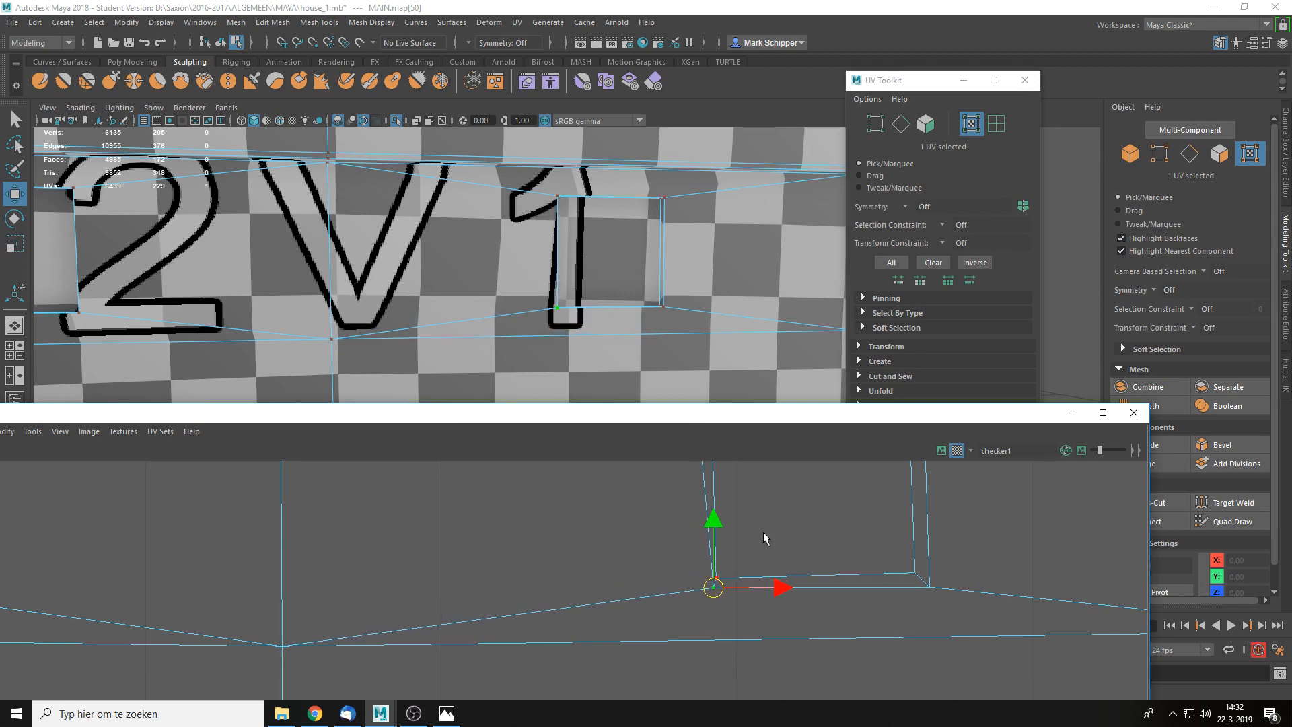
alt+middle_drag(758, 498, 765, 640)
click(708, 510)
drag(704, 513, 719, 517)
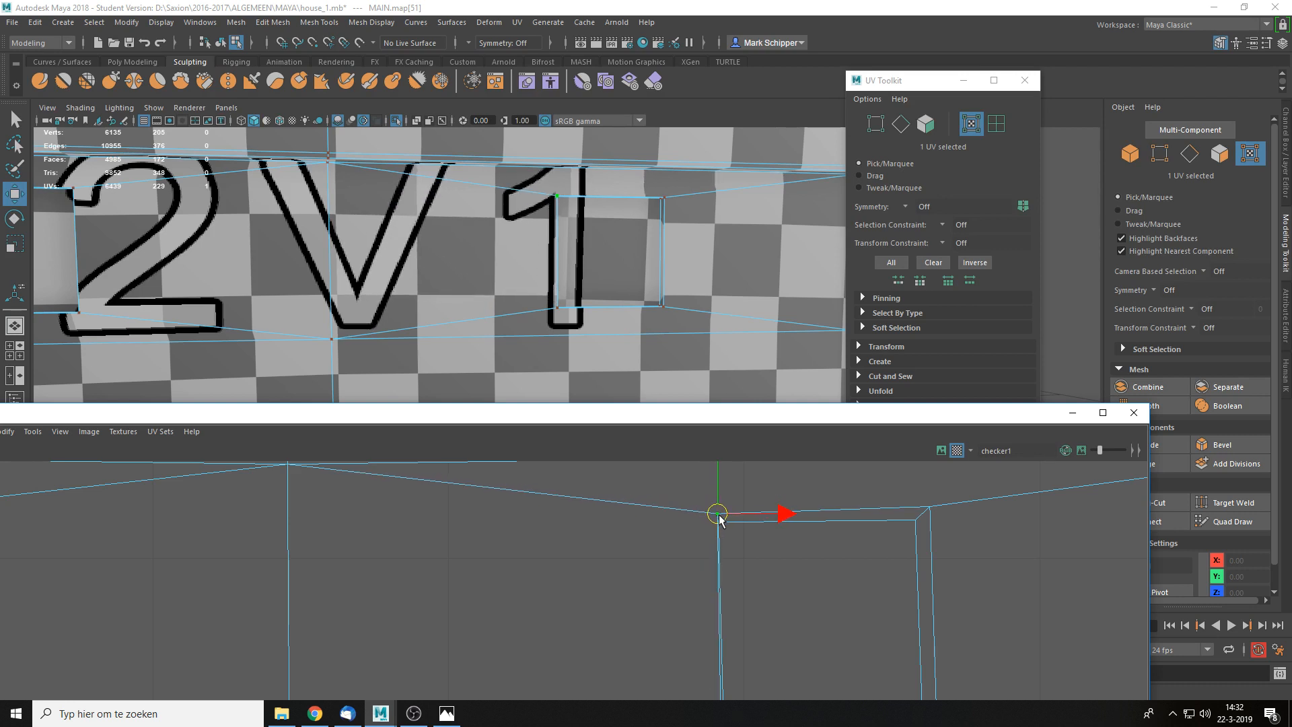
- Shift the window's two left inner corner UVs sideways into the opening to restore the frame's width
click(722, 525)
alt+middle_drag(808, 662, 765, 478)
scroll(645, 598, up, 2)
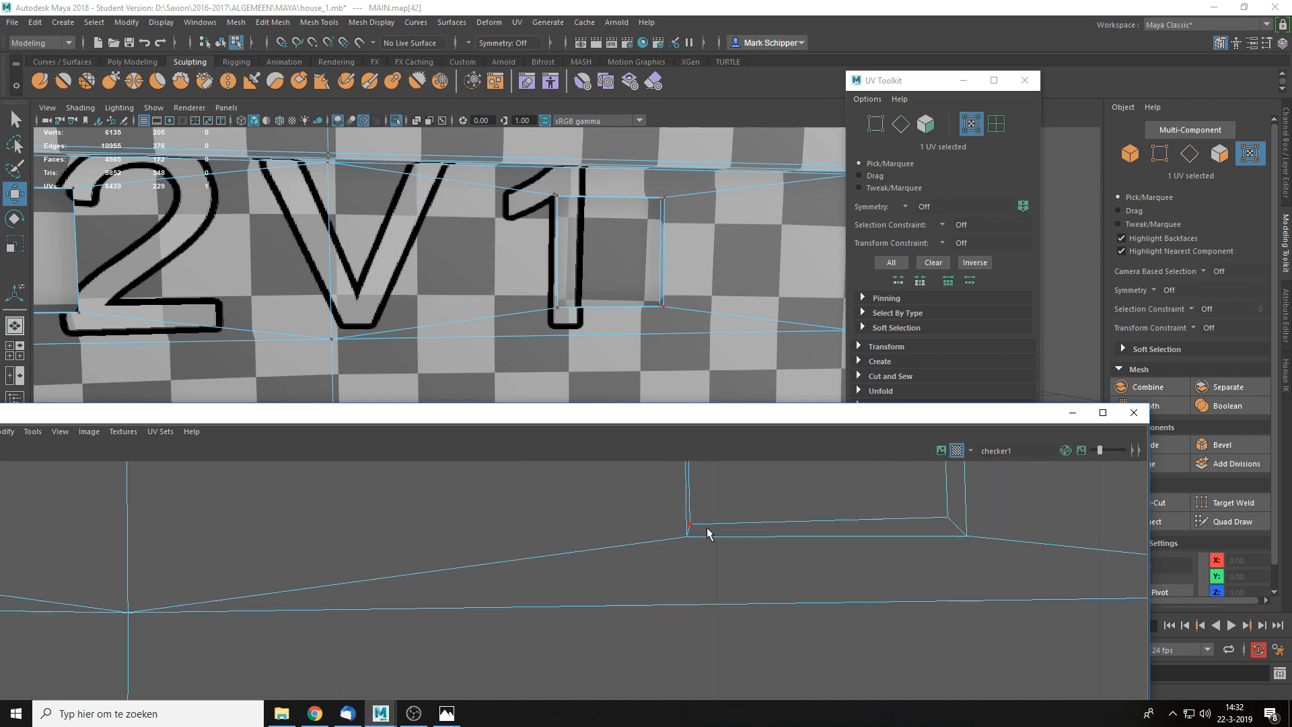
click(693, 527)
drag(721, 527, 741, 525)
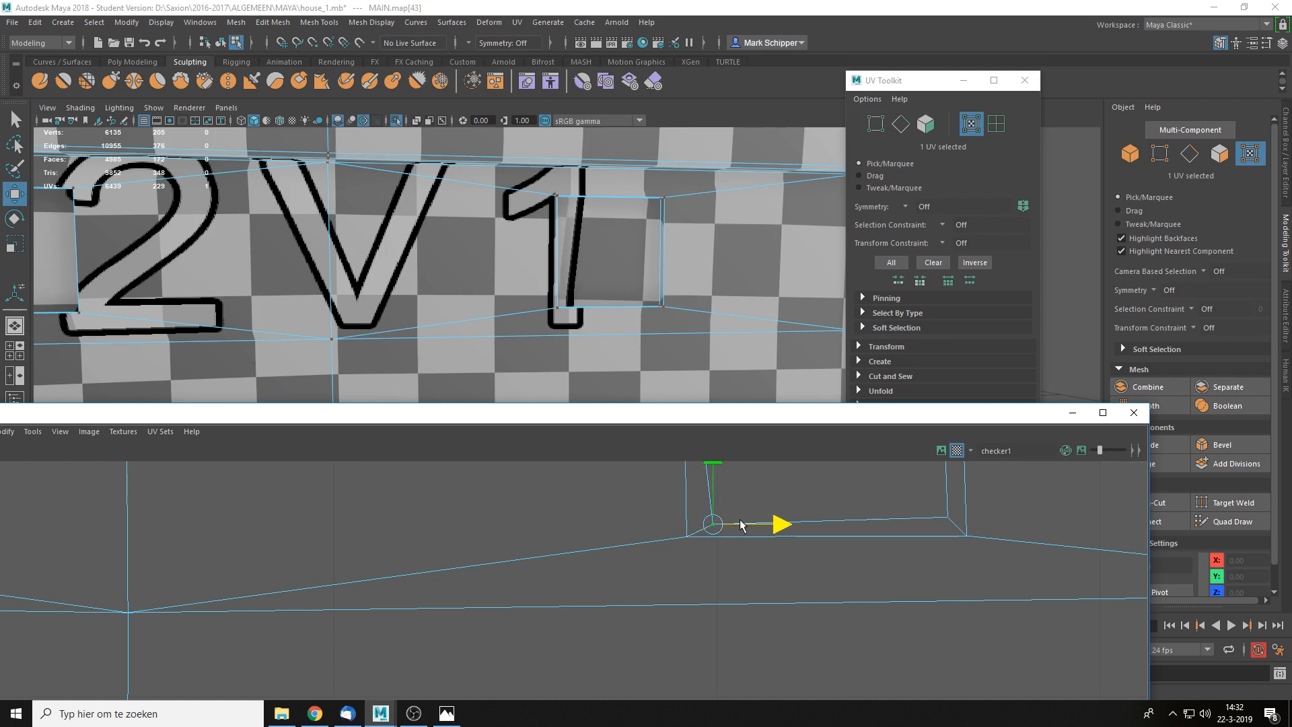
alt+middle_drag(768, 471, 777, 666)
click(715, 482)
alt+middle_drag(715, 482, 717, 544)
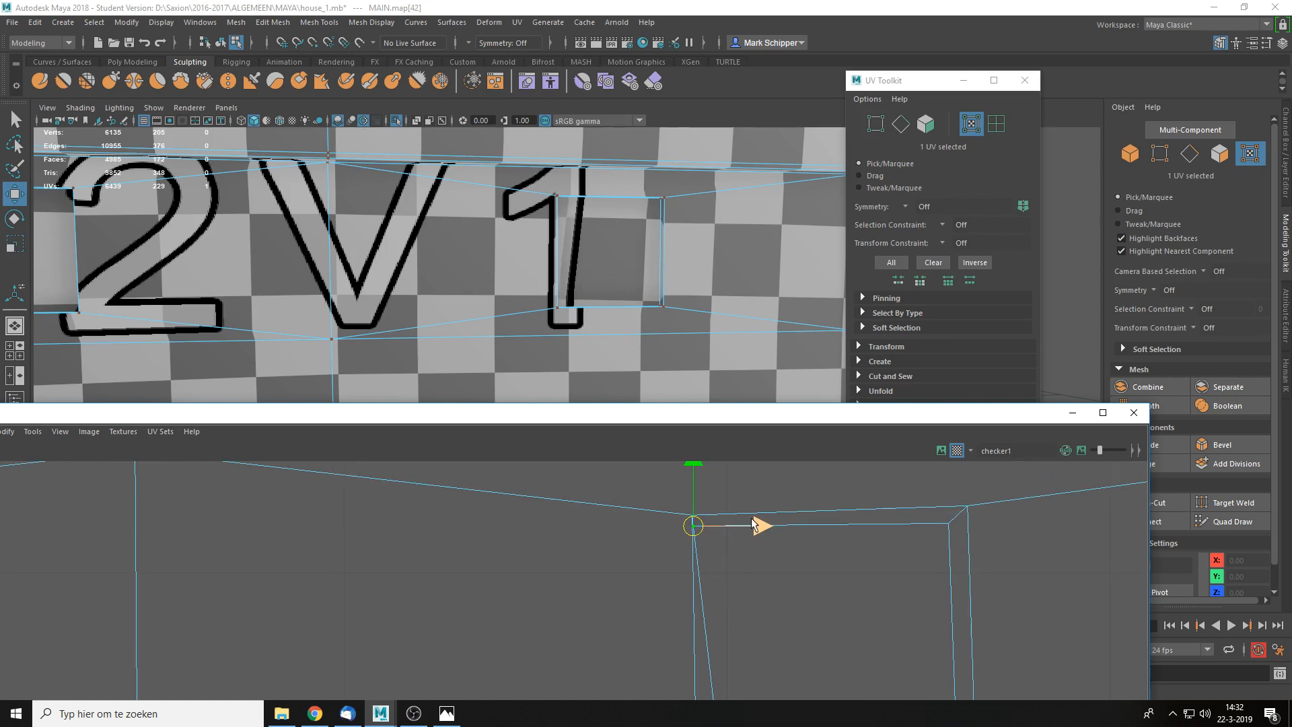
drag(754, 524, 786, 525)
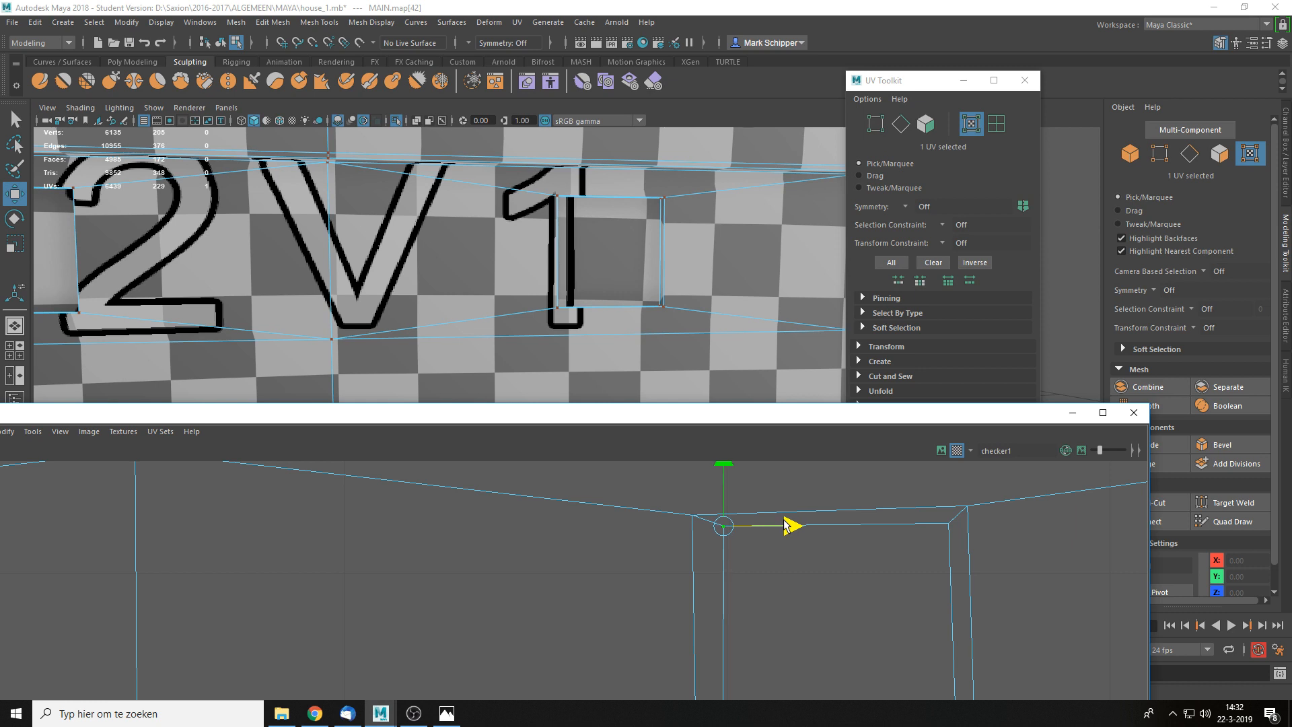
- Lower the window's upper-right outer corner UV level with the upper-left one, and nudge the lower-right outer corner outward
click(965, 508)
drag(968, 477, 967, 486)
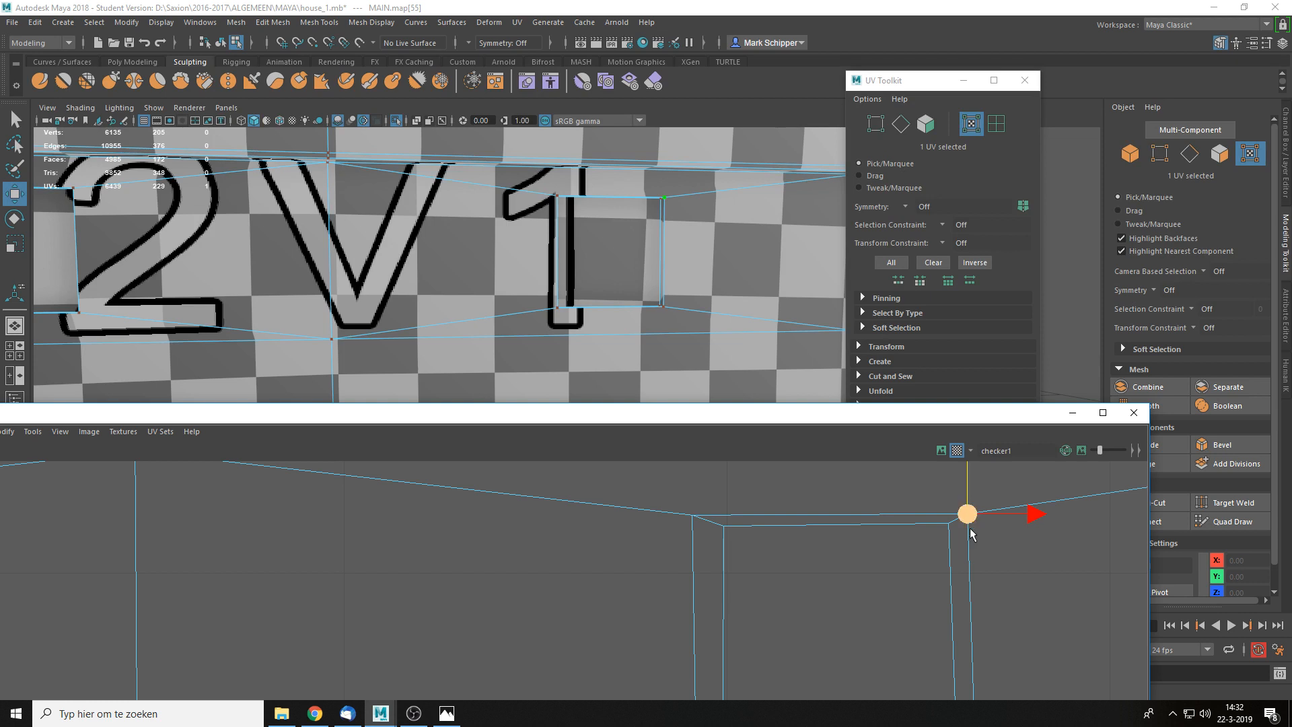
click(995, 624)
alt+middle_drag(999, 633, 892, 434)
click(886, 595)
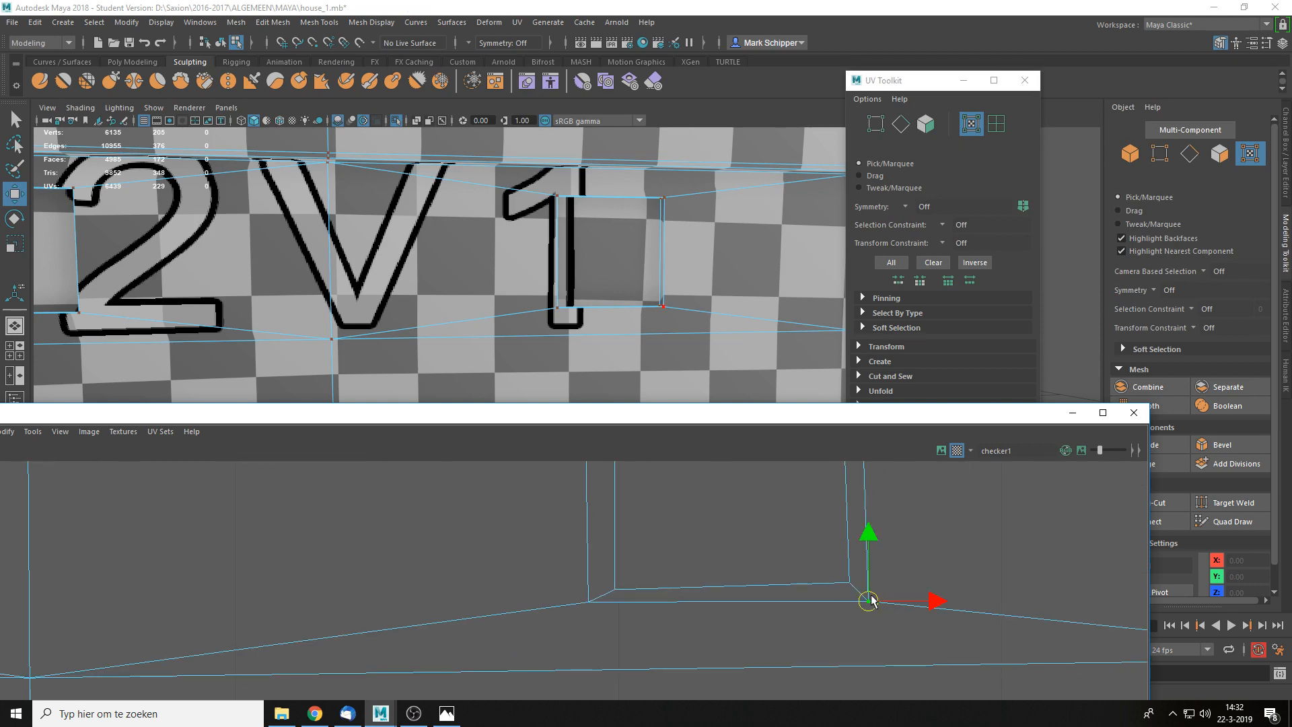
drag(913, 604, 916, 603)
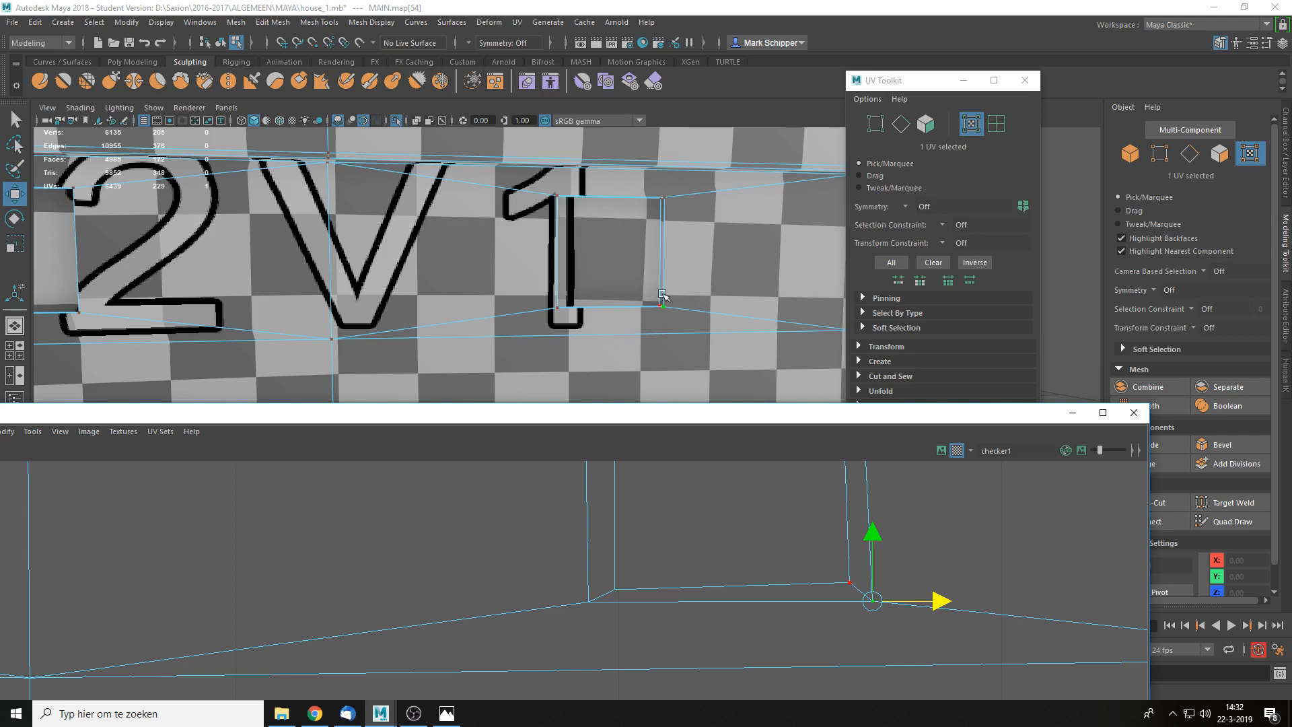
- Adjust the window's lower-right and lower-left inner corner UVs downward so the inner bottom edge runs level
click(860, 587)
drag(886, 585, 890, 580)
drag(857, 523, 855, 538)
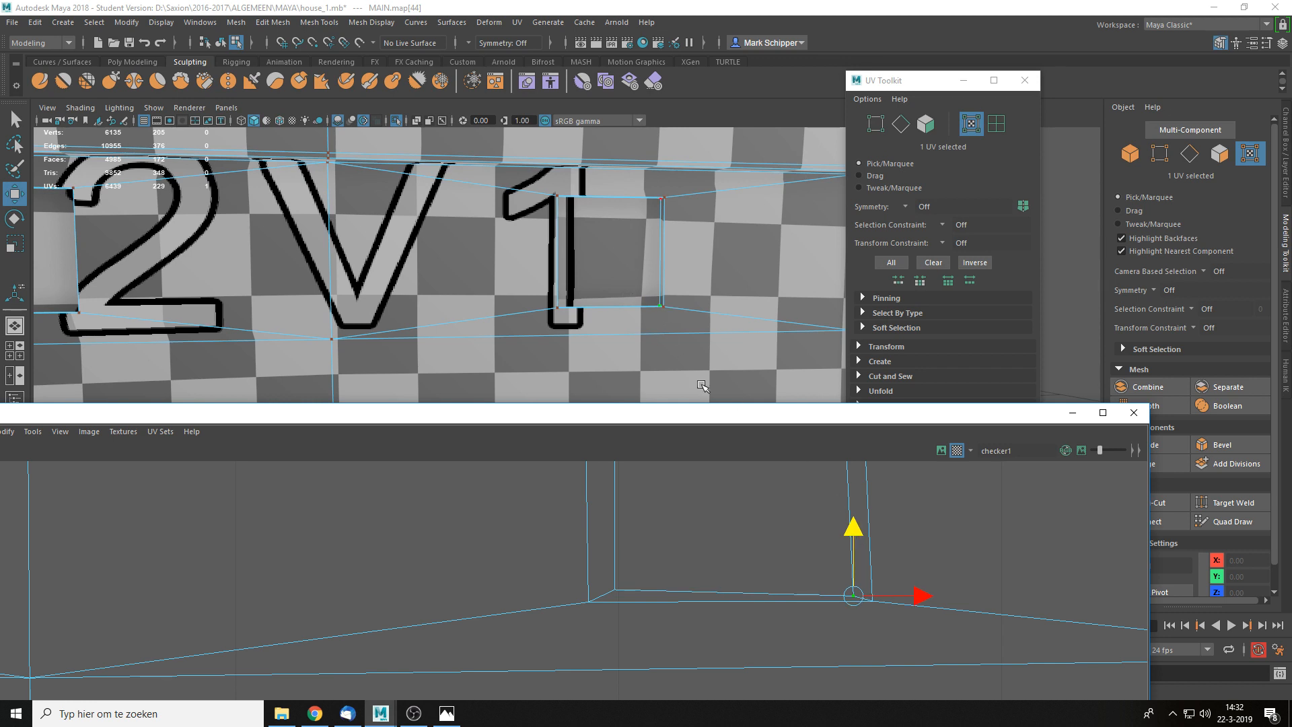
click(639, 555)
drag(622, 536, 621, 536)
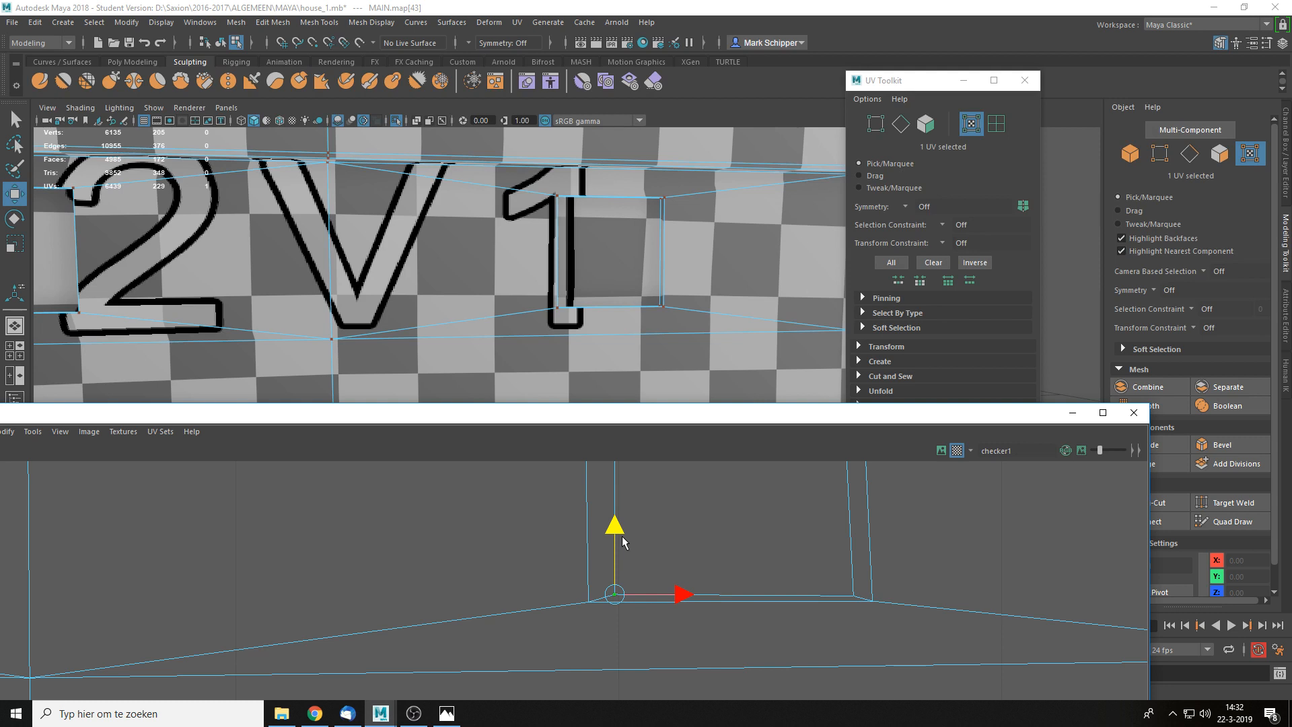
- Move the window's upper-right outer and inner corner UVs sideways until the frame's right edges run vertical
click(889, 549)
alt+middle_drag(870, 488, 879, 572)
click(879, 490)
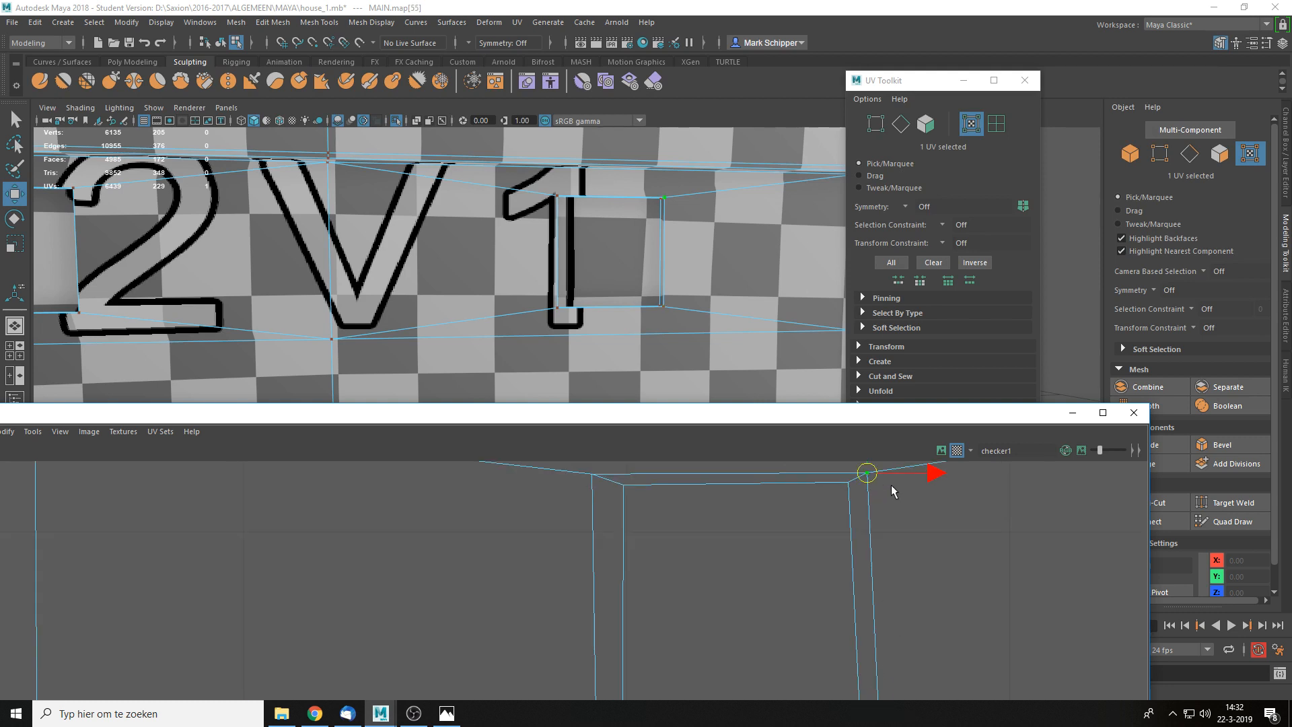
alt+middle_drag(891, 484, 875, 518)
mouse_move(895, 510)
mouse_down()
mouse_move(873, 525)
mouse_move(902, 513)
mouse_up()
click(816, 528)
click(841, 511)
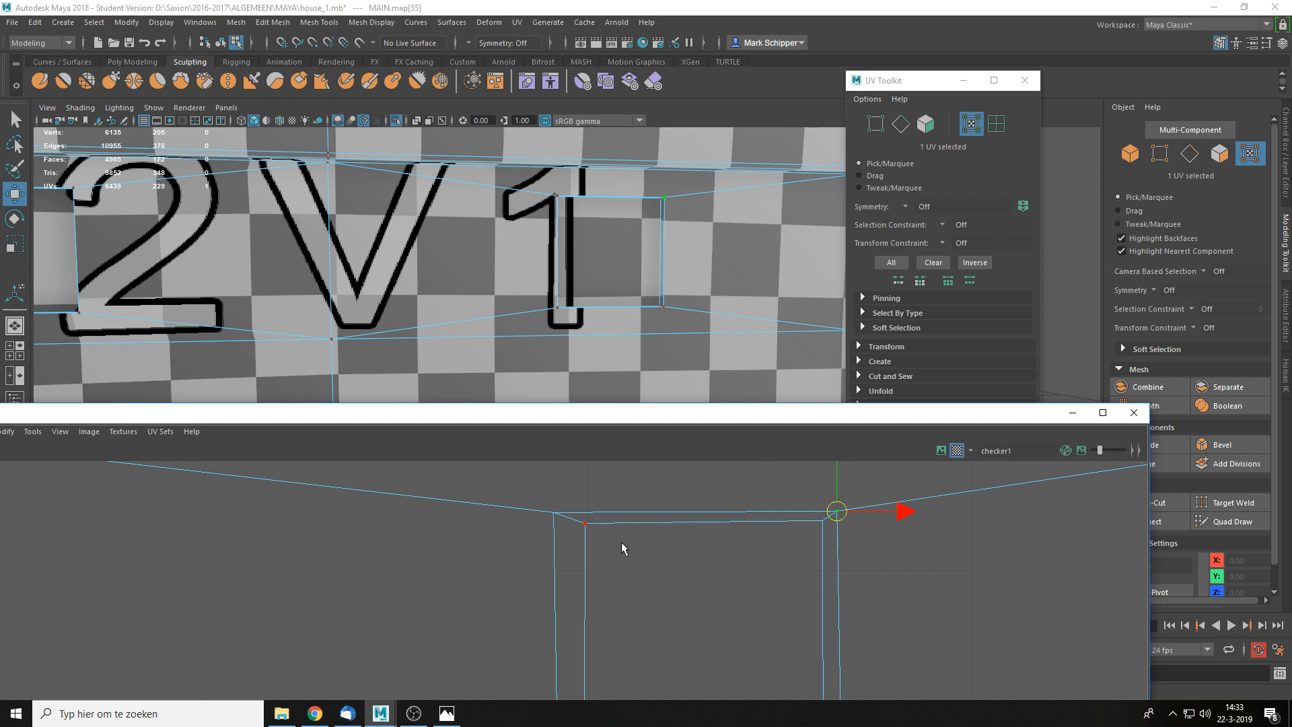
- Adjust the heights of the window's two upper inner corner UVs to level the inner top edge, and check the wall
drag(824, 475, 823, 476)
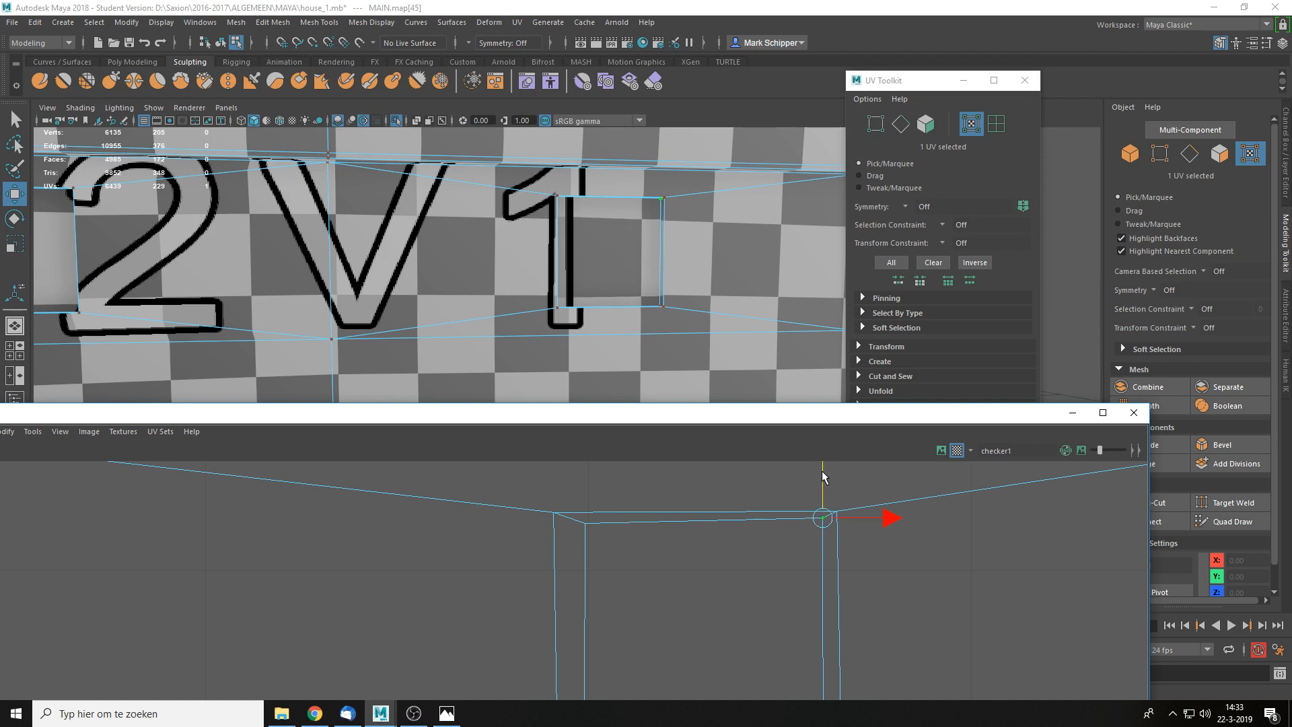
click(585, 522)
drag(588, 482, 588, 476)
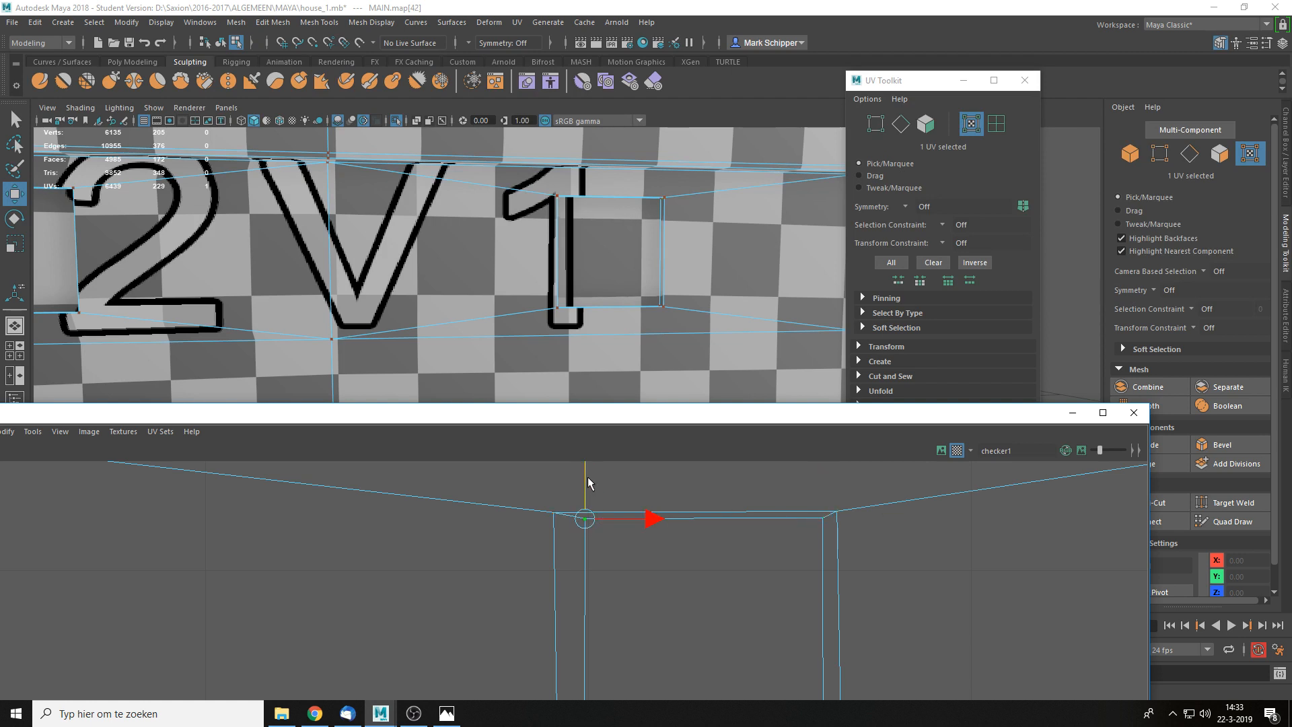
click(740, 584)
scroll(718, 565, down, 4)
alt+drag(655, 357, 579, 364)
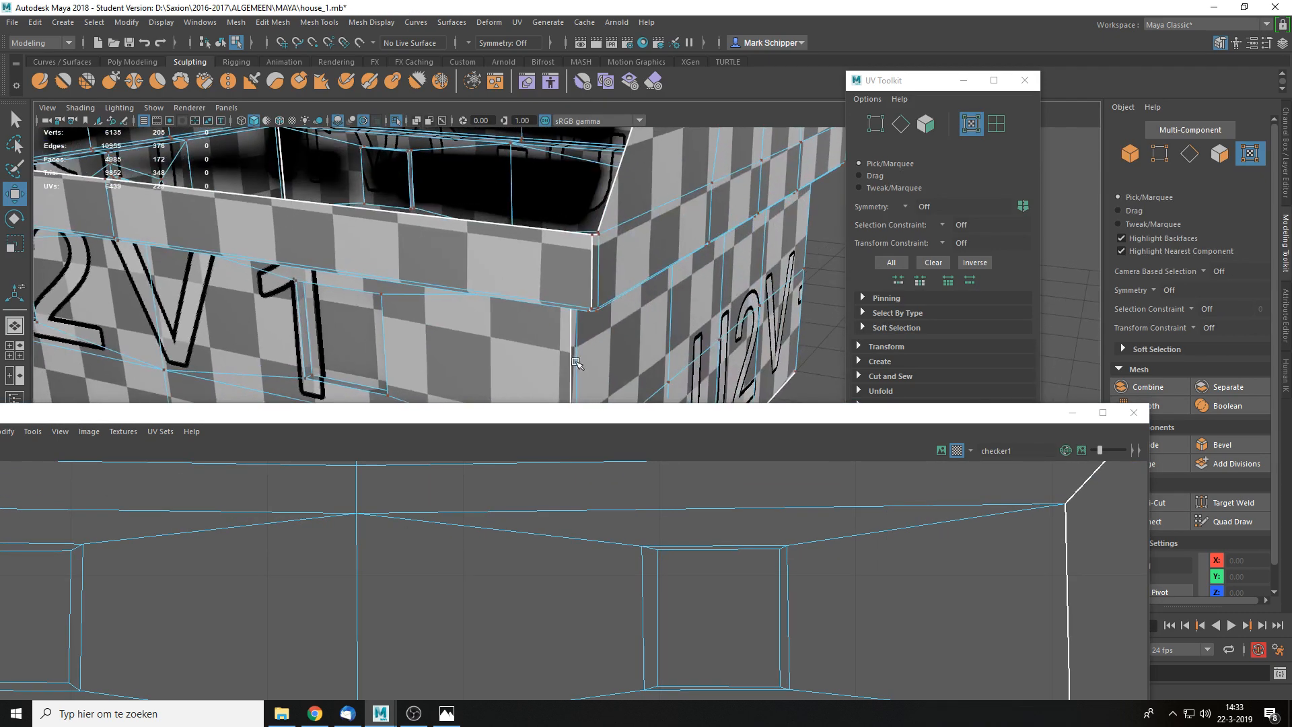
- Move the right window's upper-right outer corner UV slightly inward while comparing the checker pattern on the wall
alt+drag(434, 356, 633, 280)
scroll(646, 301, up, 3)
scroll(729, 534, up, 3)
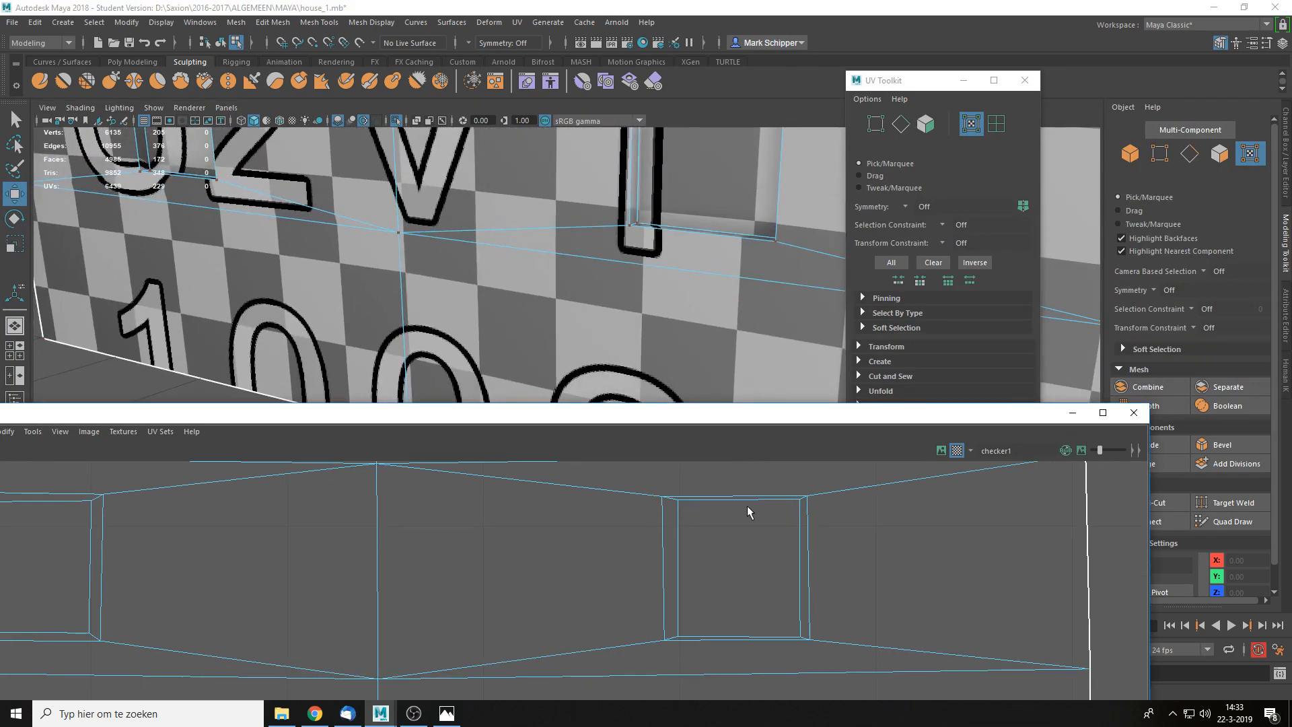
scroll(741, 614, up, 2)
scroll(740, 650, up, 2)
scroll(749, 561, up, 2)
alt+middle_drag(831, 550, 762, 675)
scroll(766, 579, up, 2)
click(765, 579)
drag(823, 577, 827, 577)
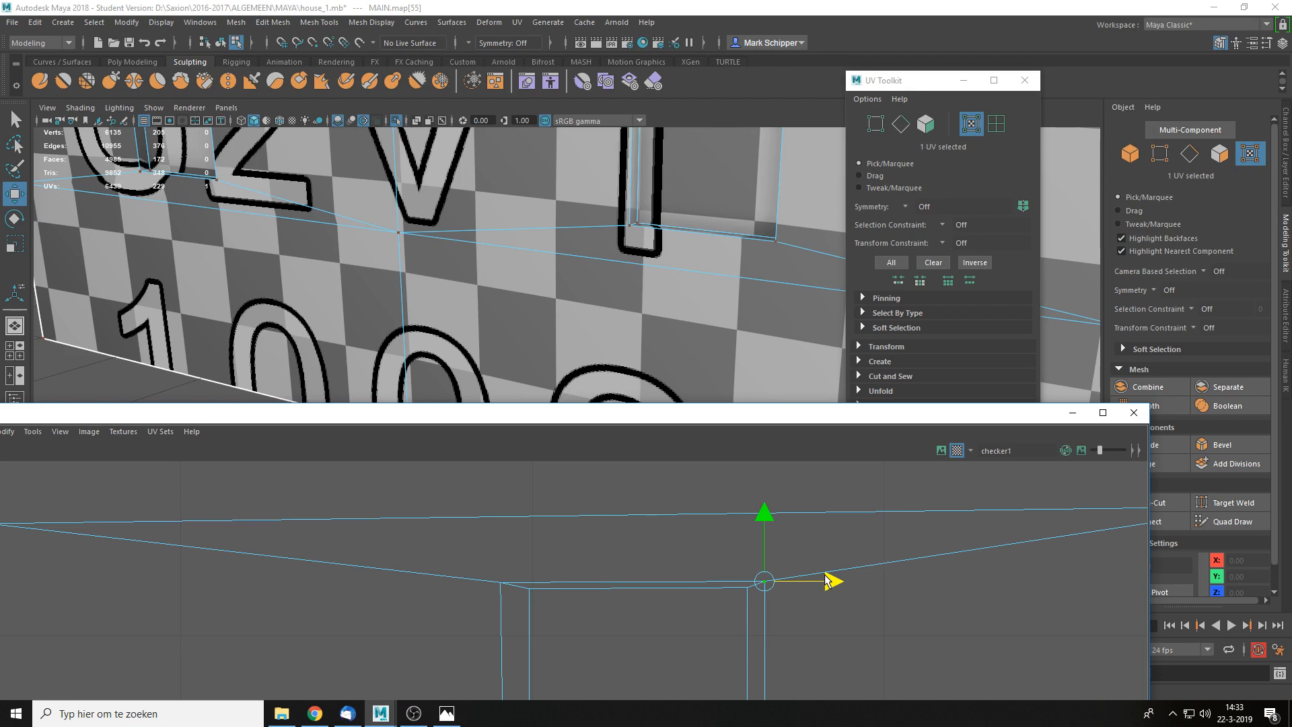
scroll(708, 291, down, 4)
alt+drag(656, 306, 713, 319)
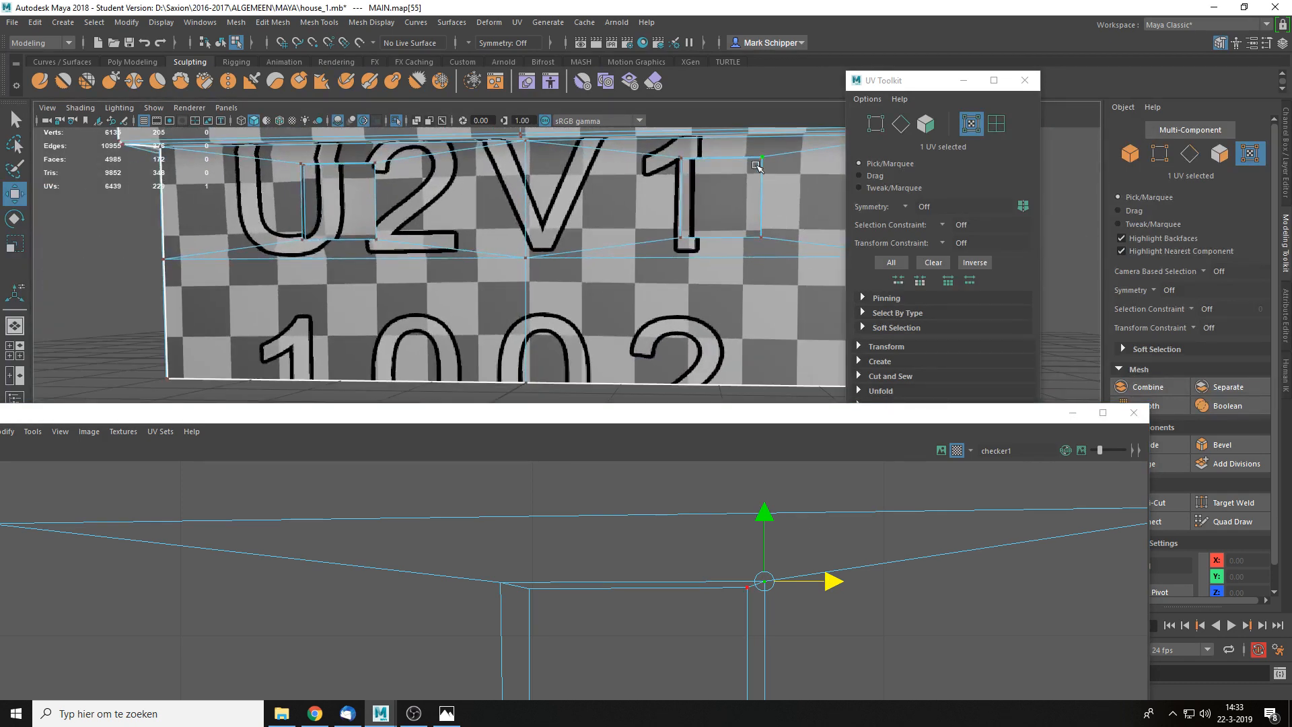
drag(825, 582, 816, 579)
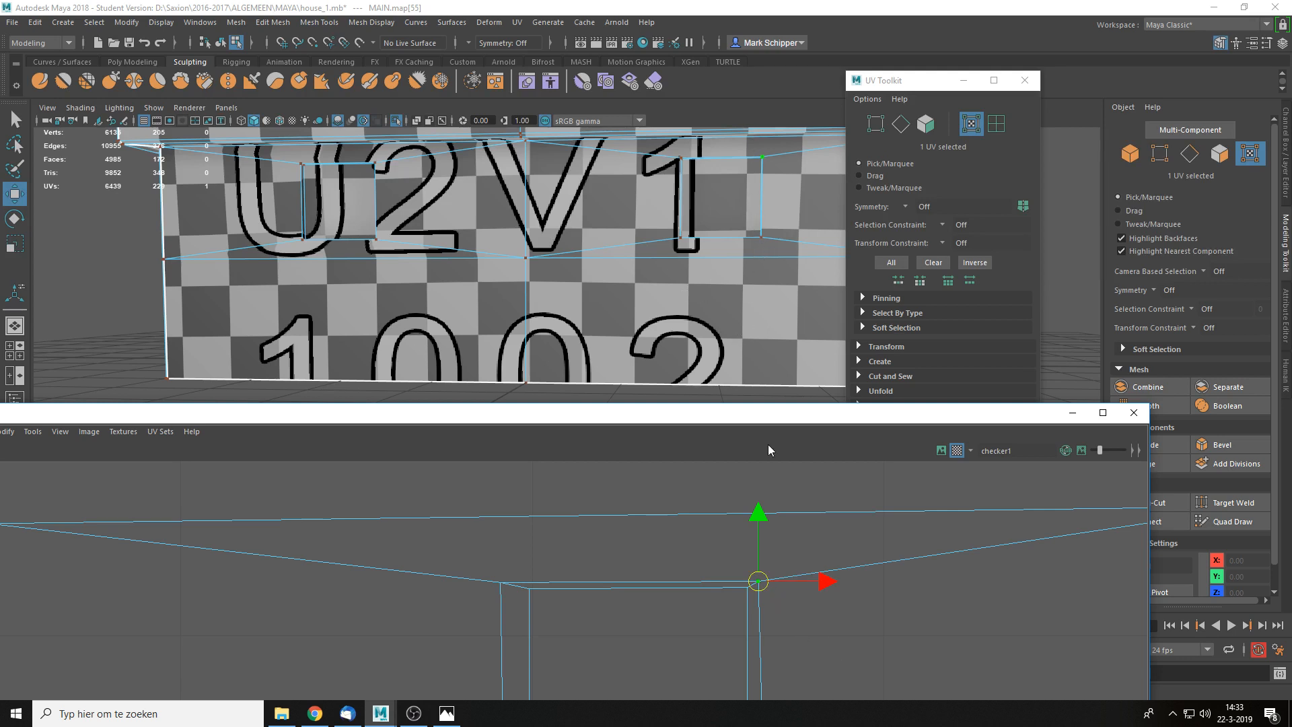
- Nudge the UVs along the right window's right side, and shift its inner right edge slightly toward the outer one
alt+middle_drag(812, 673, 770, 626)
scroll(794, 488, down, 3)
scroll(770, 610, down, 3)
drag(717, 507, 806, 699)
drag(805, 615, 803, 607)
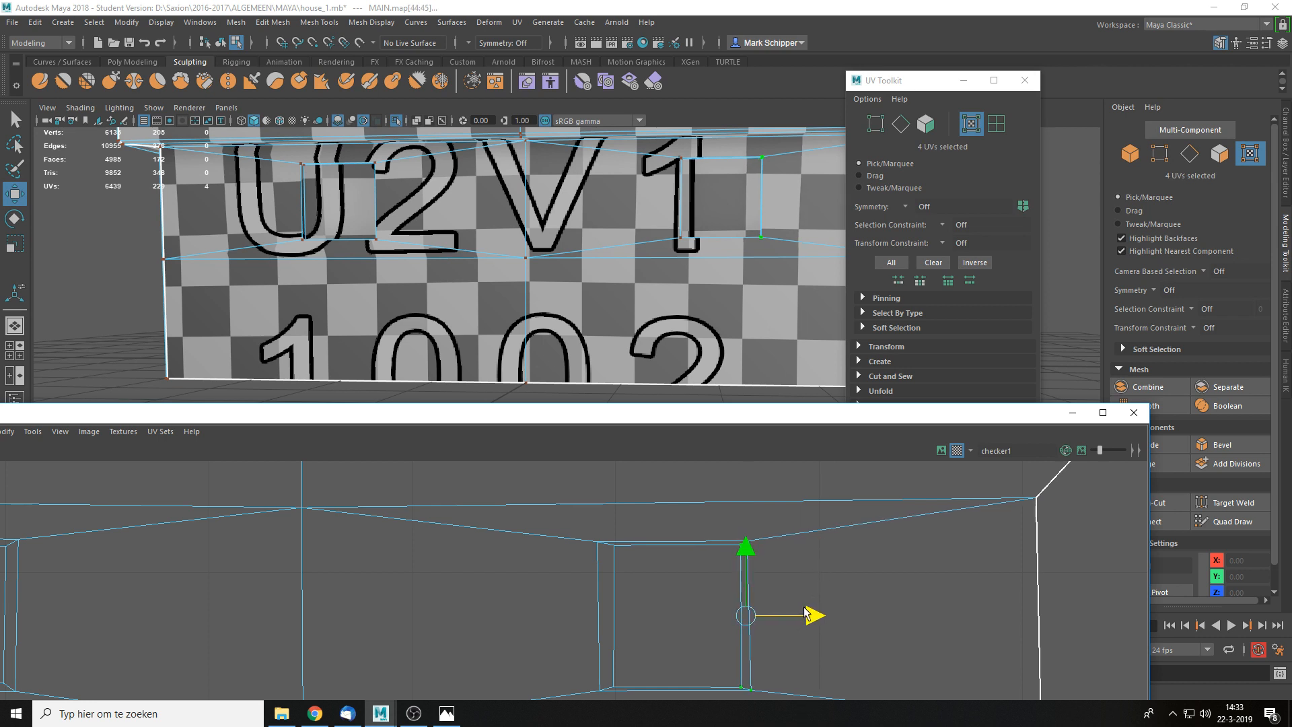
key(F10)
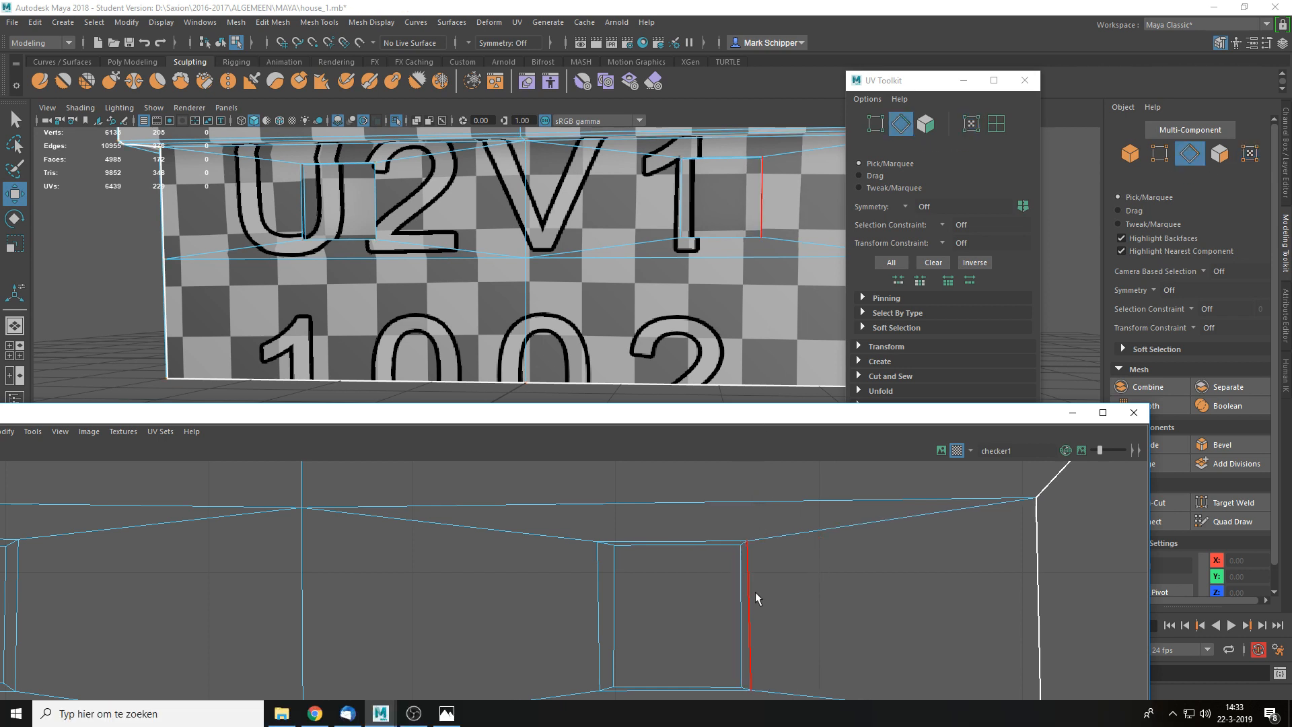
click(743, 597)
drag(790, 615, 794, 620)
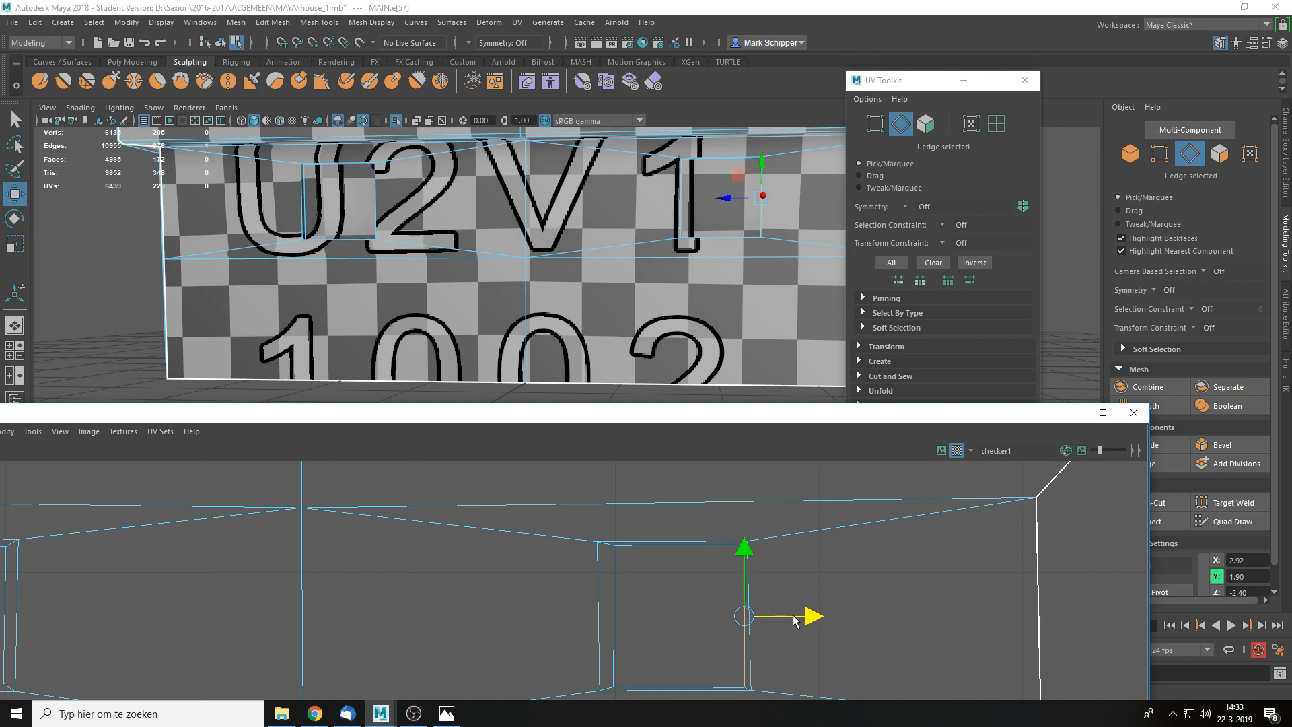
- Return to UV selection and fine-tune the sideways position of the right window's upper-right outer corner UV
click(813, 568)
scroll(813, 568, up, 4)
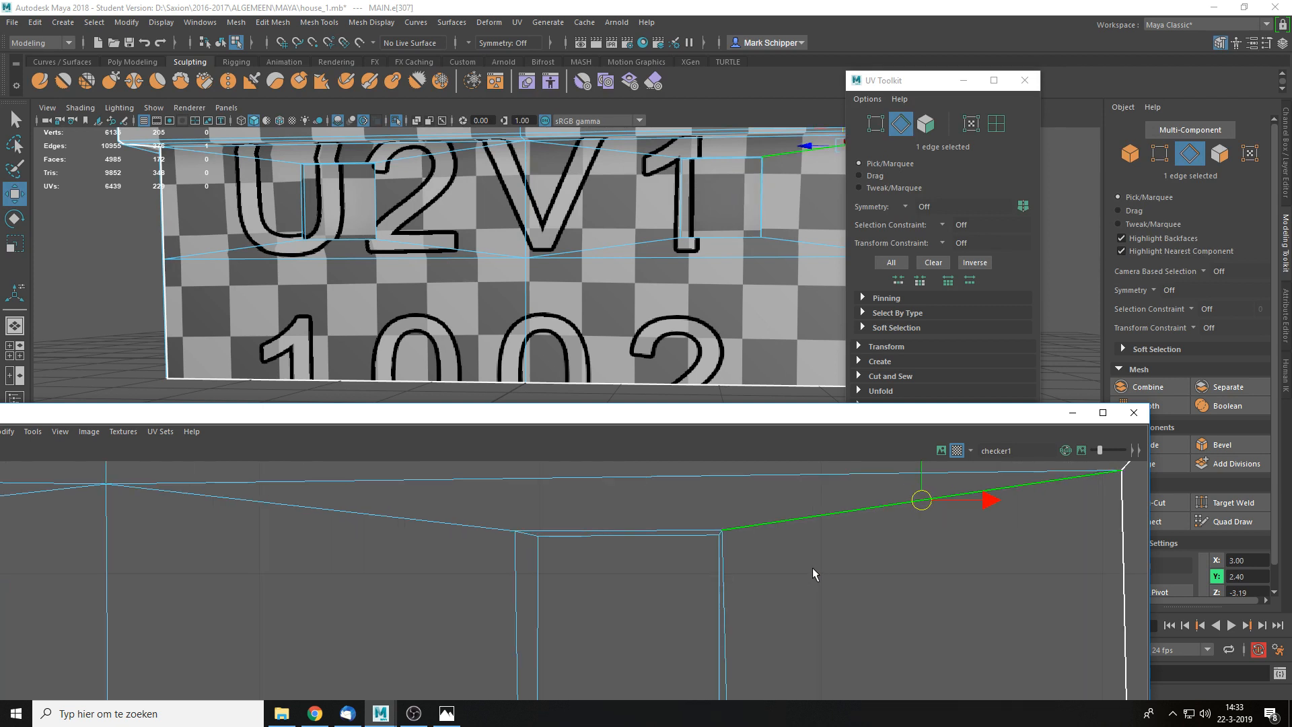
scroll(802, 593, down, 3)
scroll(802, 593, down, 1)
right_drag(779, 526, 828, 527)
click(794, 541)
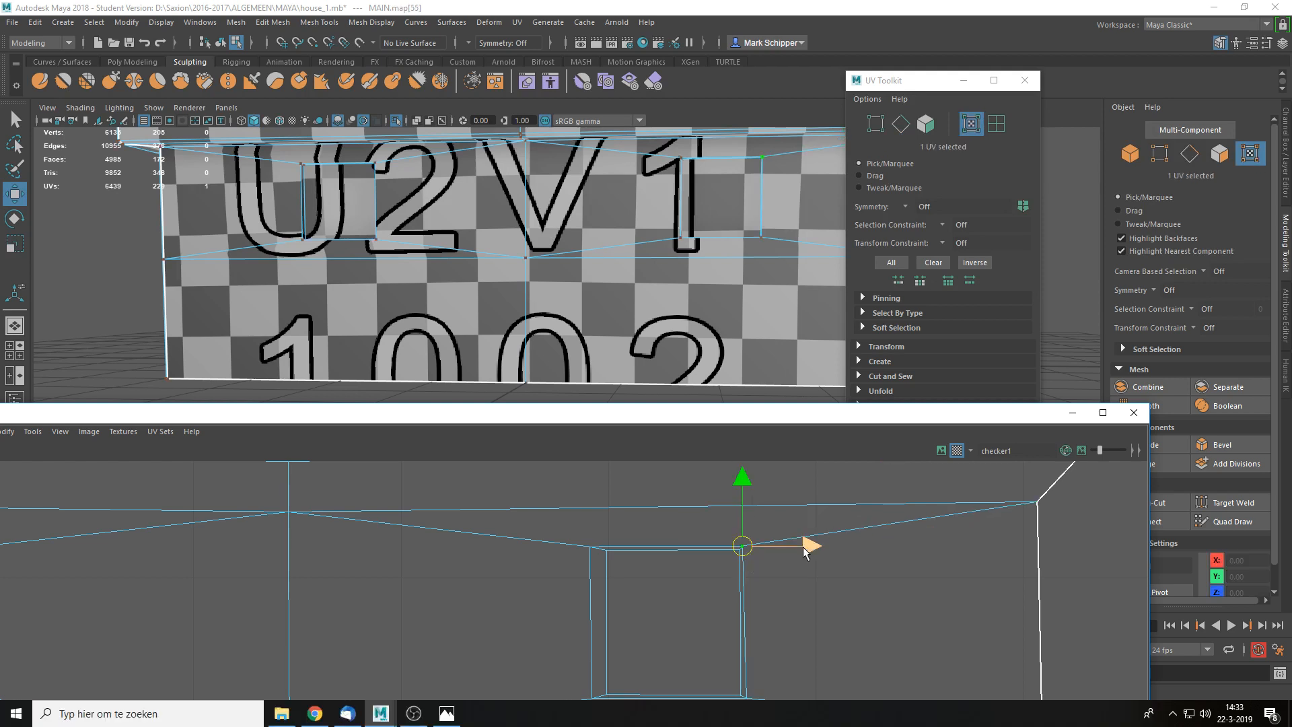
scroll(791, 544, up, 4)
drag(780, 548, 783, 546)
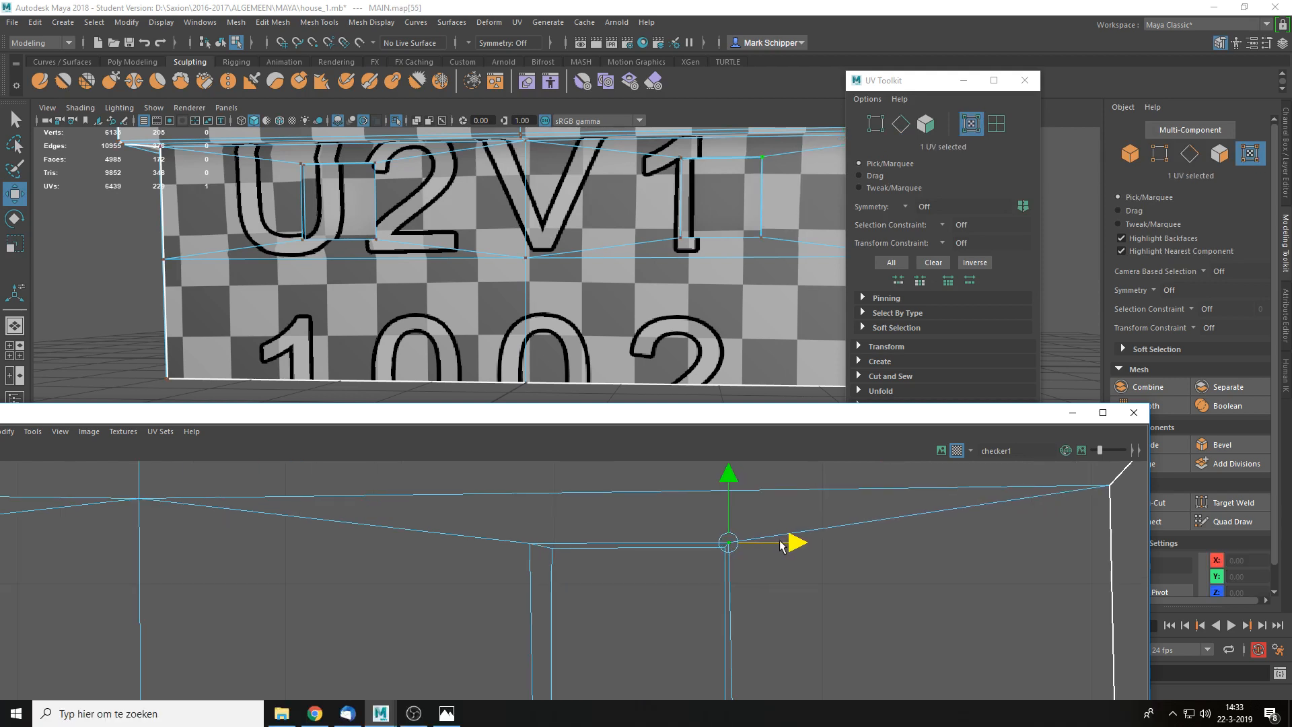
- Select the centre UV above and between the two windows and examine the matching wall vertex in a front wireframe view
scroll(818, 588, down, 2)
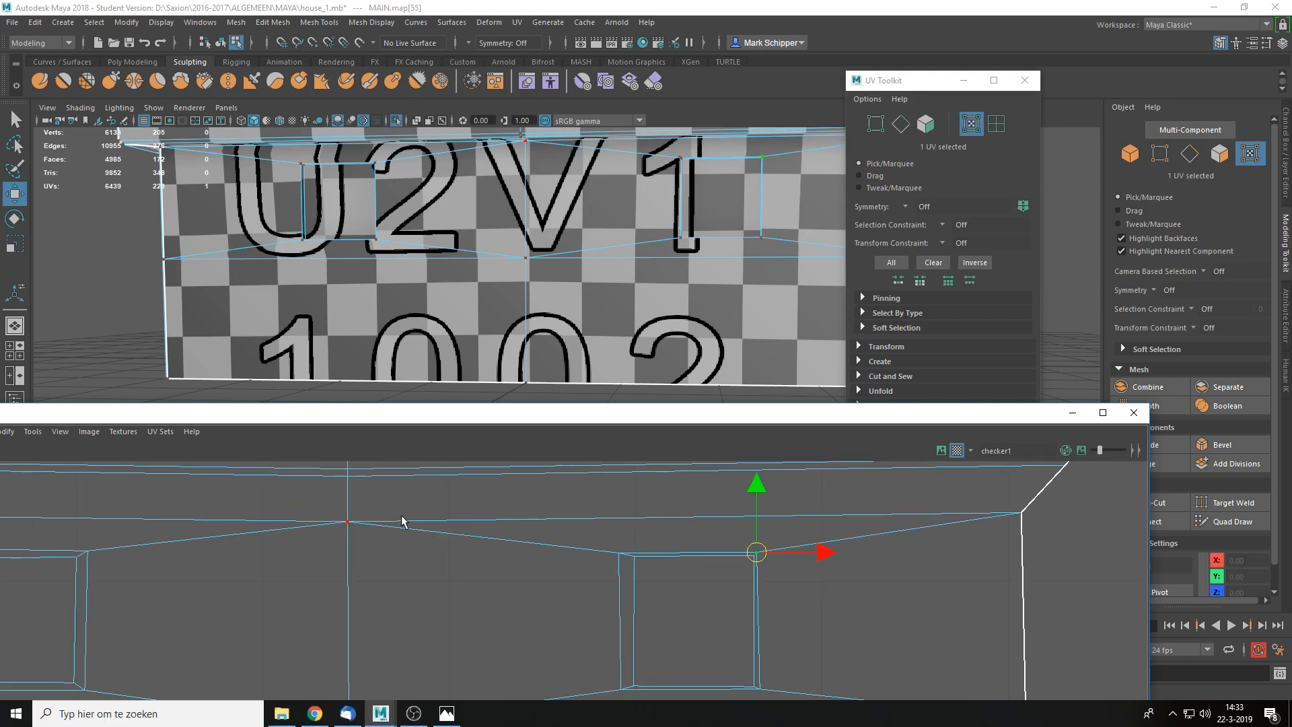
click(349, 523)
alt+middle_drag(377, 529, 518, 558)
scroll(666, 518, down, 2)
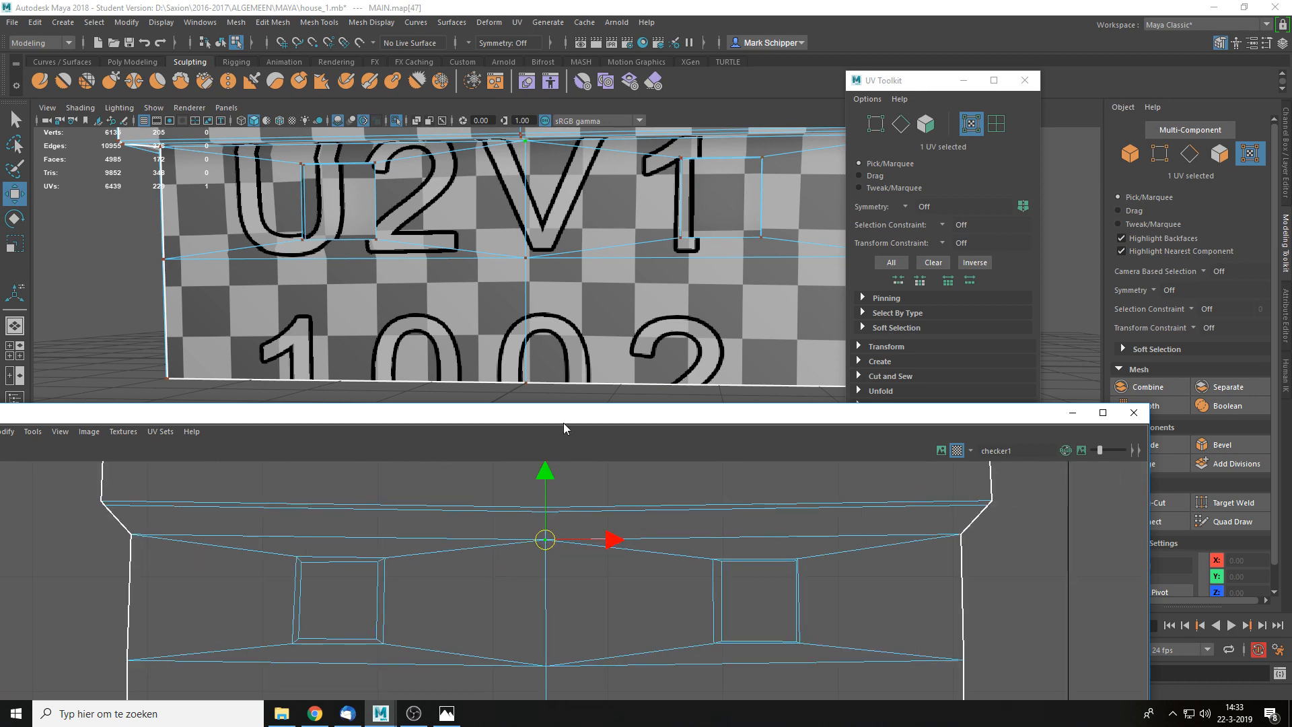
scroll(463, 571, up, 1)
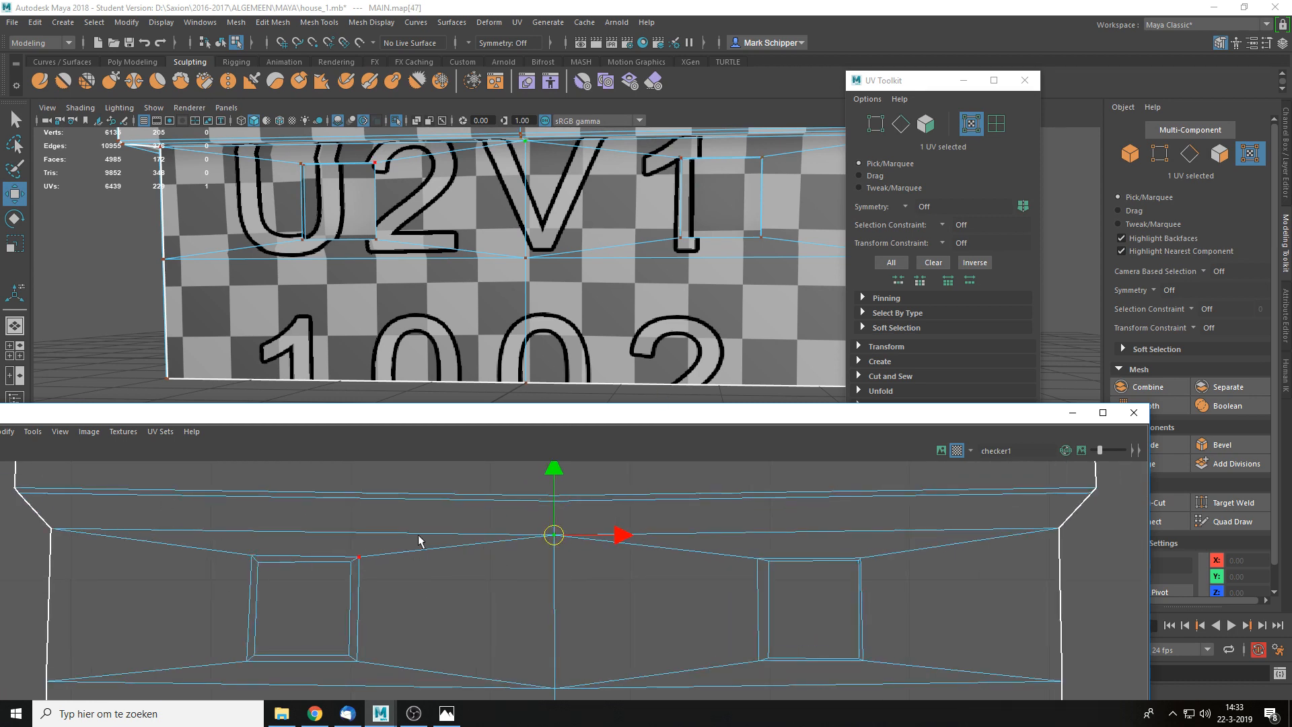
alt+drag(655, 260, 709, 300)
key(space)
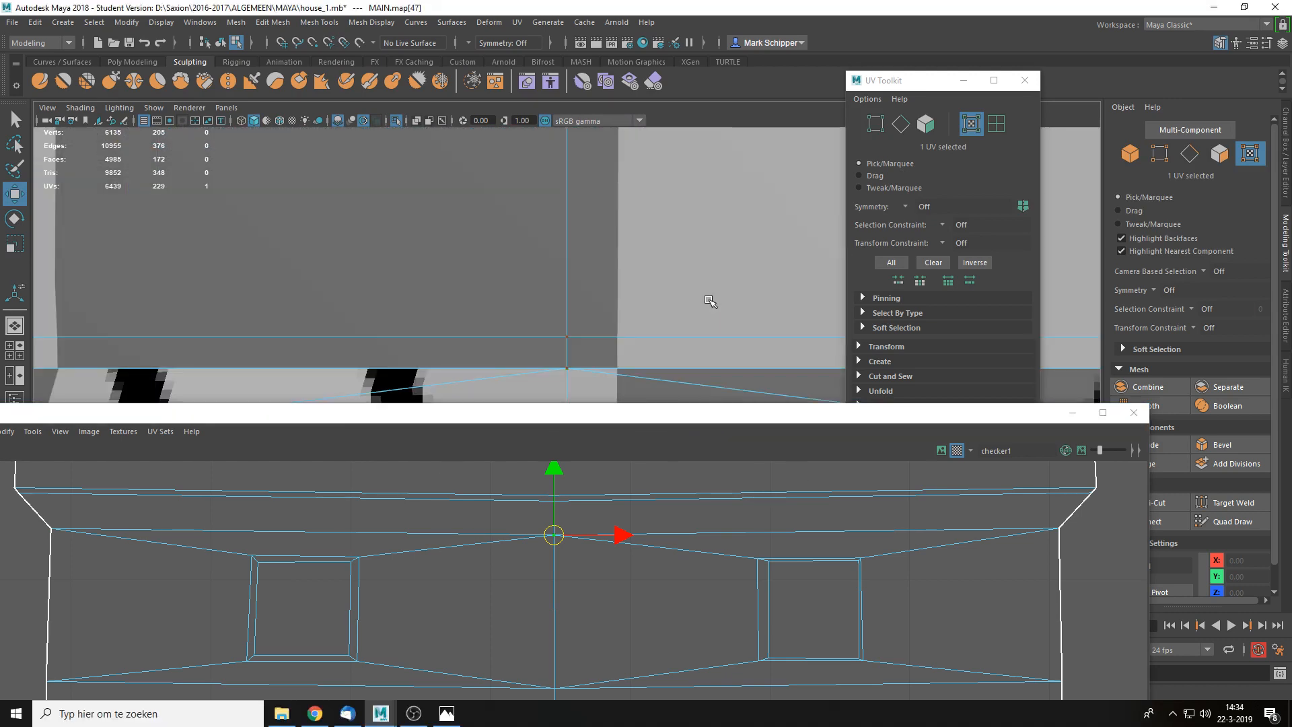
alt+right_drag(710, 300, 650, 342)
key(4)
alt+right_drag(631, 279, 634, 342)
key(f)
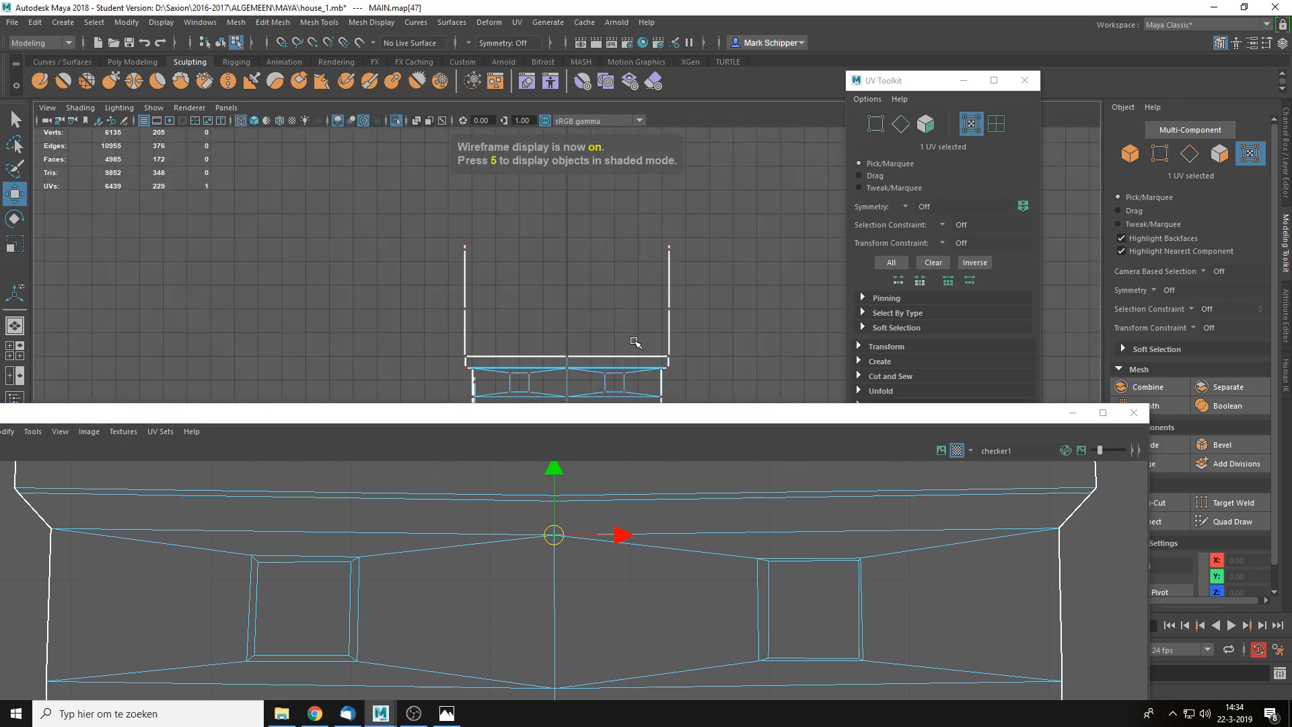
scroll(611, 277, up, 5)
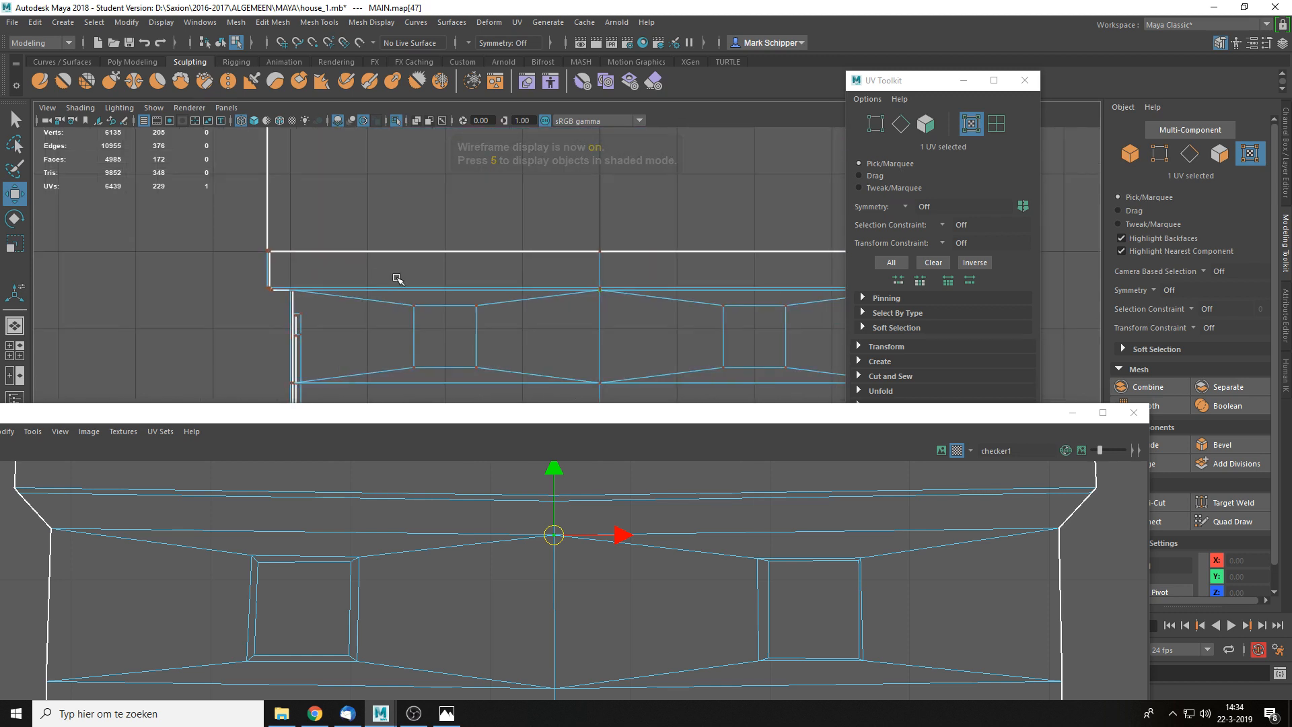
key(space)
drag(661, 306, 661, 279)
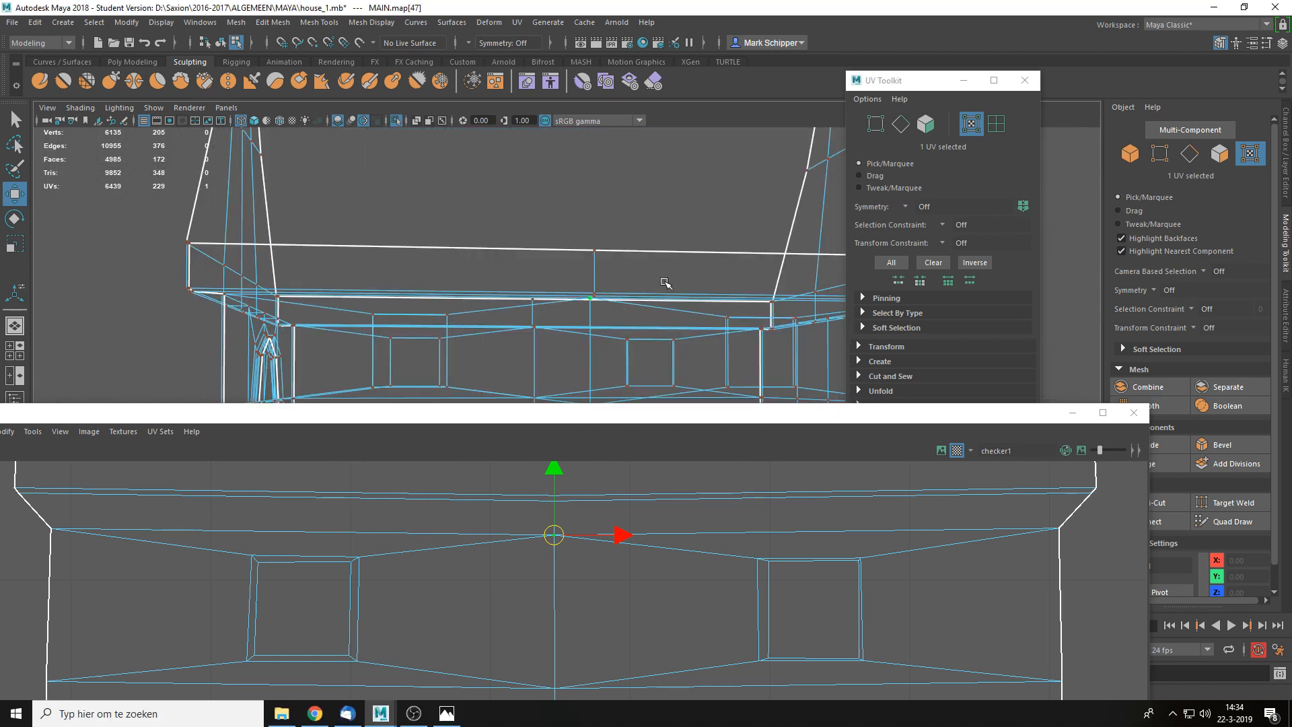
- Restore shaded display and raise the centre UV between the windows until the wall's upper horizontal edge runs straight
key(5)
mouse_move(552, 498)
mouse_down()
mouse_move(555, 477)
mouse_move(550, 492)
mouse_up()
click(690, 492)
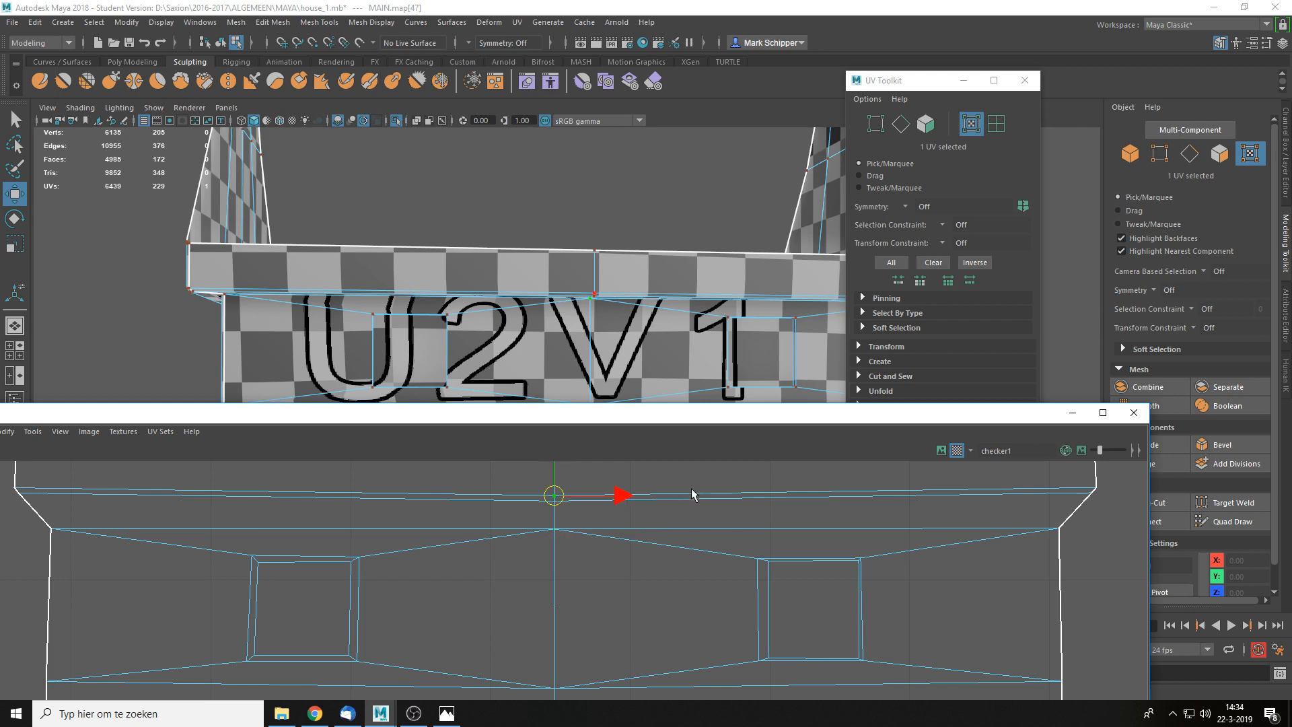
key(ctrl+z)
key(ctrl+z)
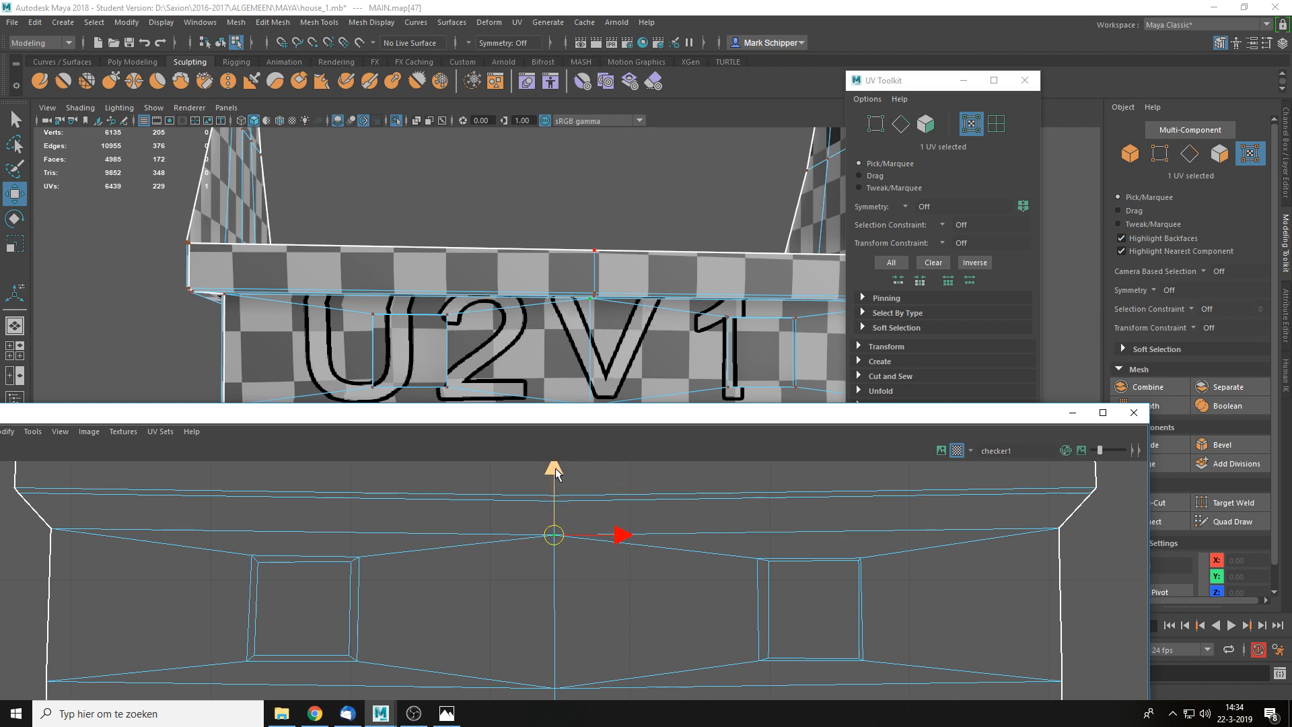
drag(553, 473, 563, 466)
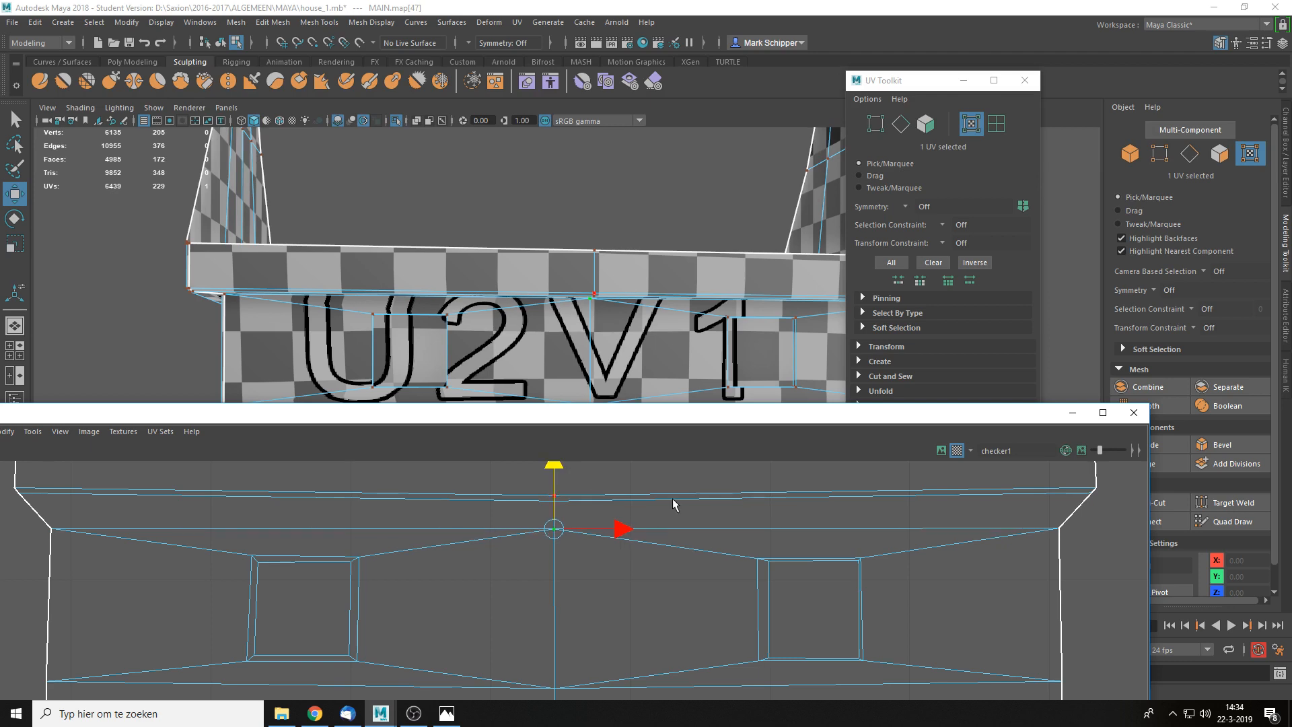
- Move the left window's lower-right outer corner UV inward, and fine-tune the lower-left outer corner UV sideways
scroll(862, 529, down, 3)
mouse_move(501, 326)
alt+mouse_down()
mouse_move(578, 347)
mouse_move(510, 340)
alt+mouse_up()
scroll(513, 343, up, 5)
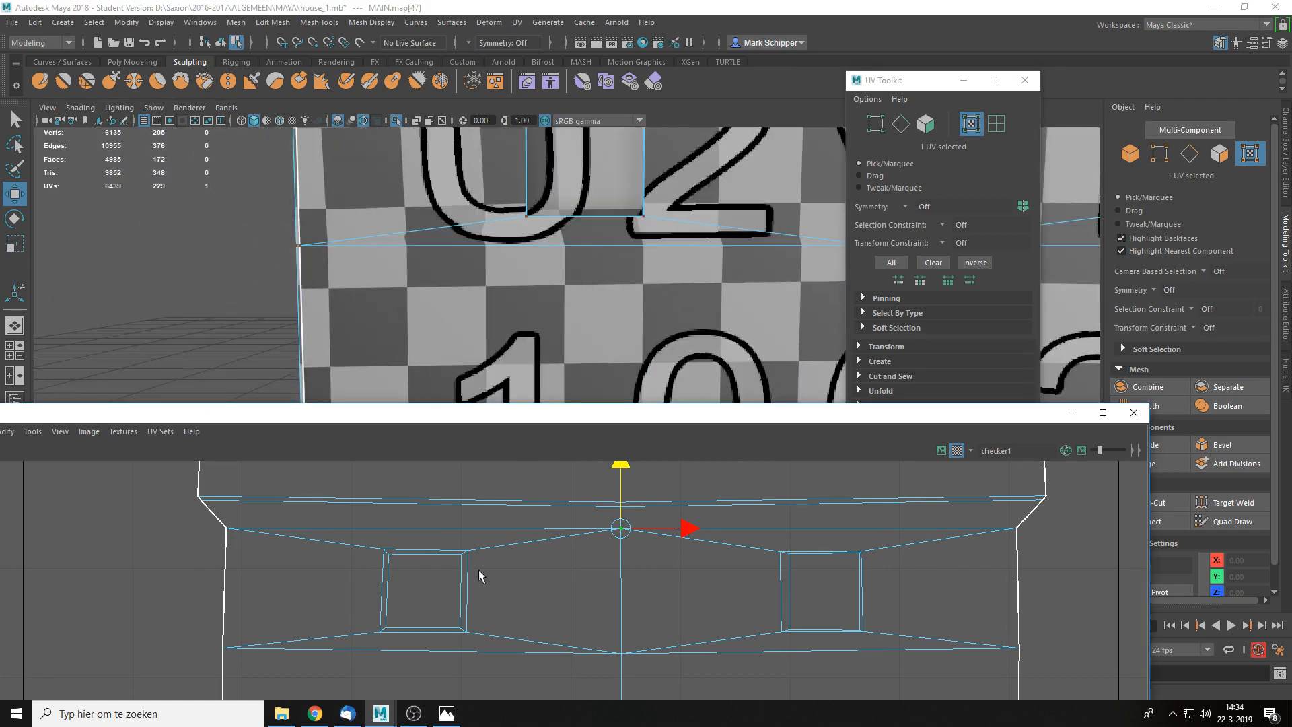
scroll(538, 572, up, 2)
scroll(557, 502, up, 2)
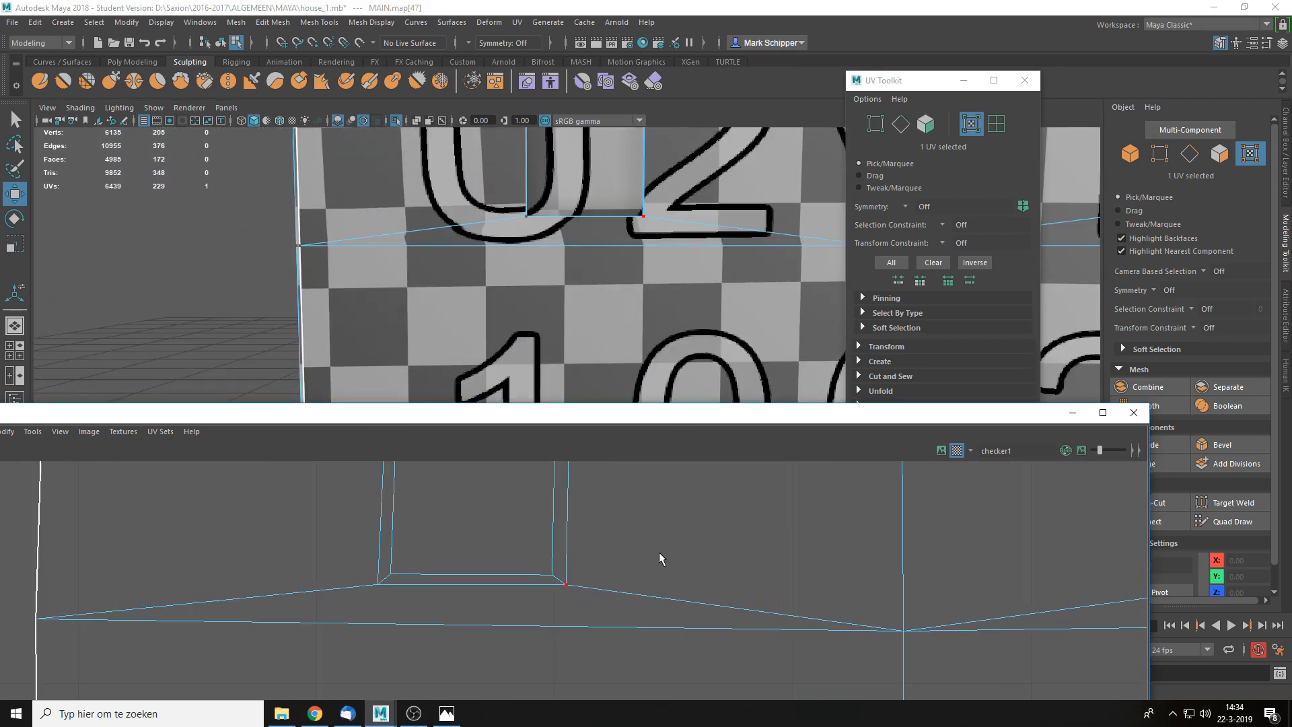
click(567, 587)
drag(631, 590, 621, 589)
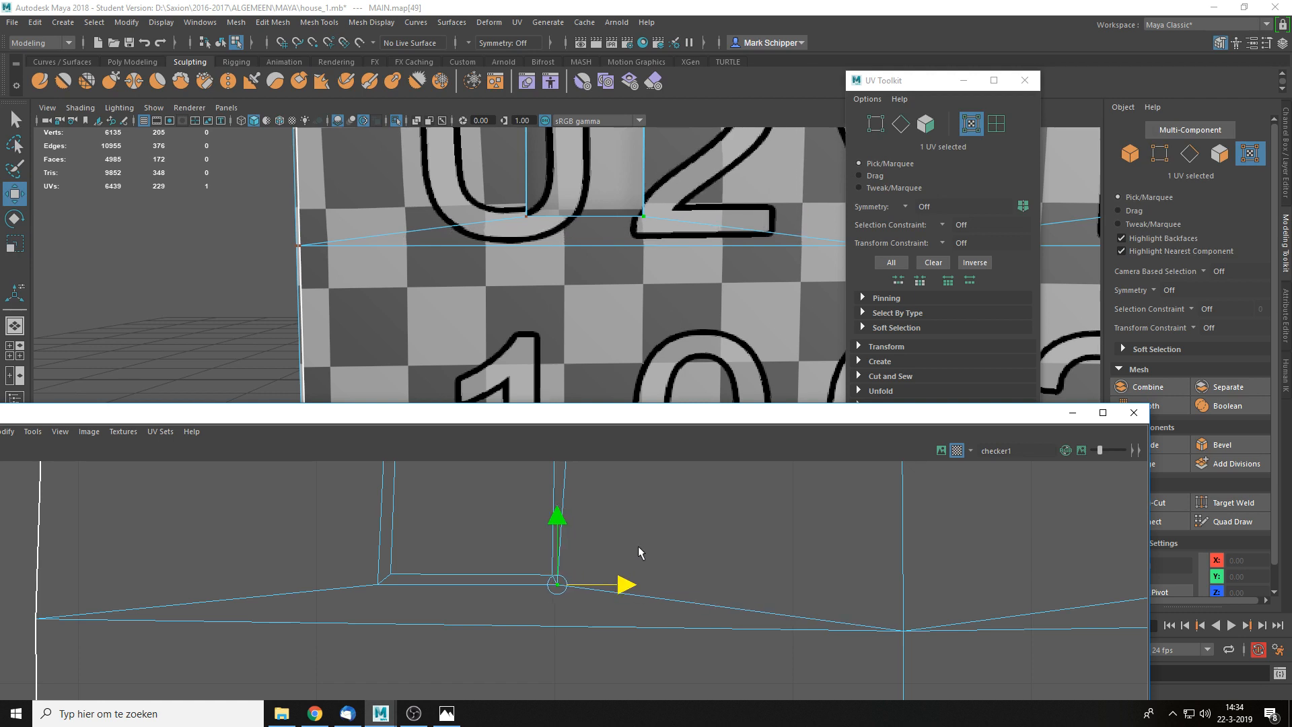
click(378, 584)
drag(444, 585, 446, 585)
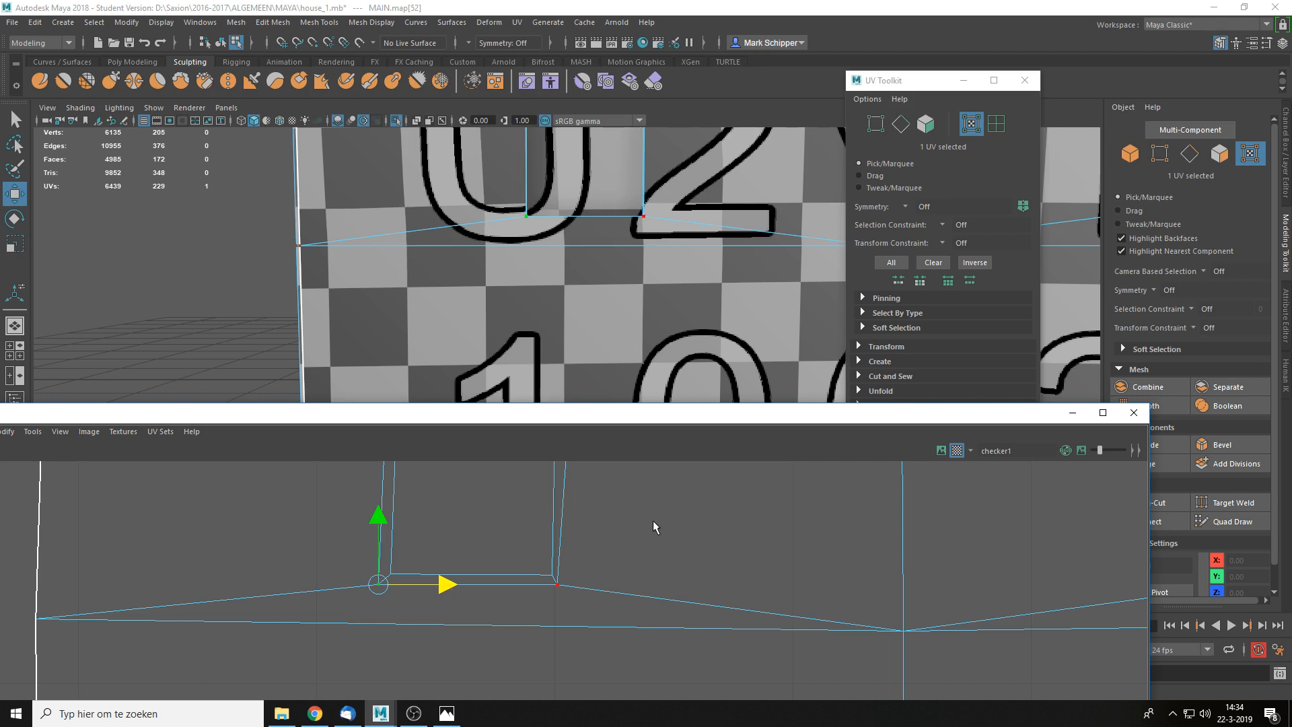
- Shift the left window's upper-right outer and inner corner UVs sideways until the frame's right edges run vertical
click(558, 584)
alt+middle_drag(558, 515, 589, 617)
drag(569, 493, 650, 511)
scroll(665, 371, down, 3)
click(589, 509)
click(576, 527)
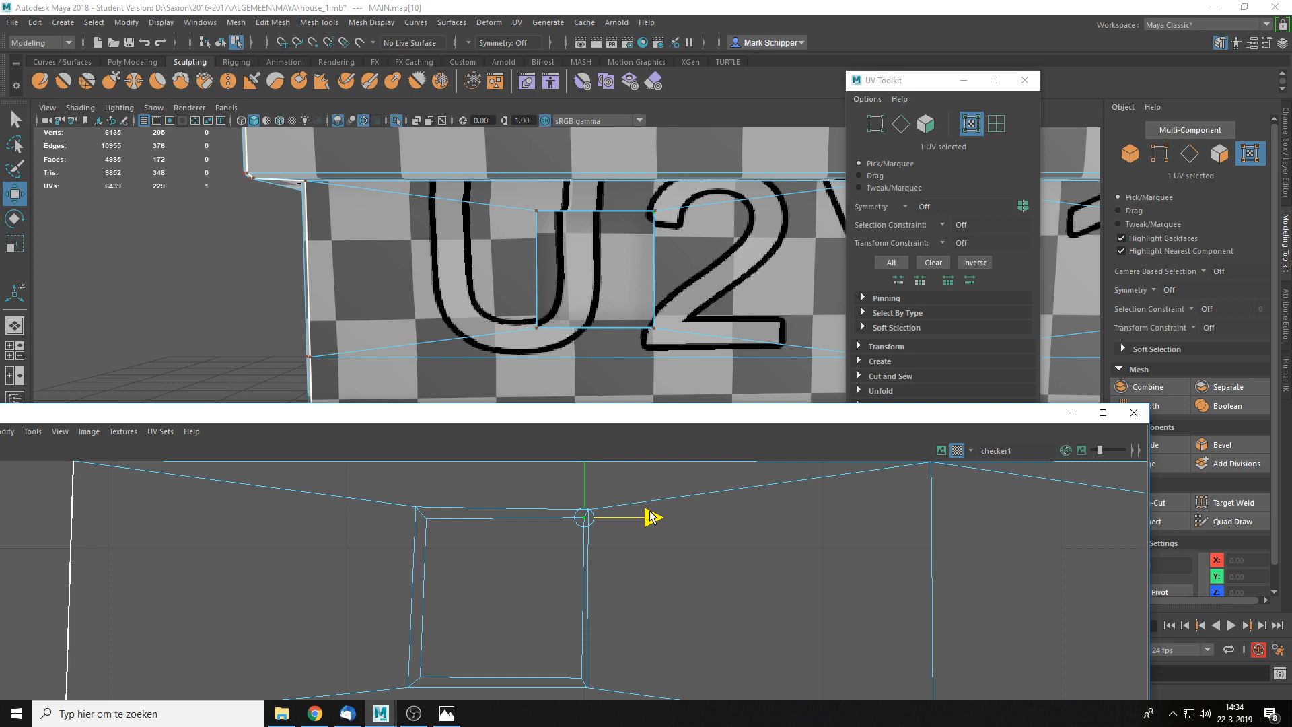
- Move the left window's upper-left outer corner UV outward above the lower-left one, and nudge the lower-left outer corner inward
click(742, 607)
drag(399, 500, 480, 506)
alt+middle_drag(499, 620, 536, 571)
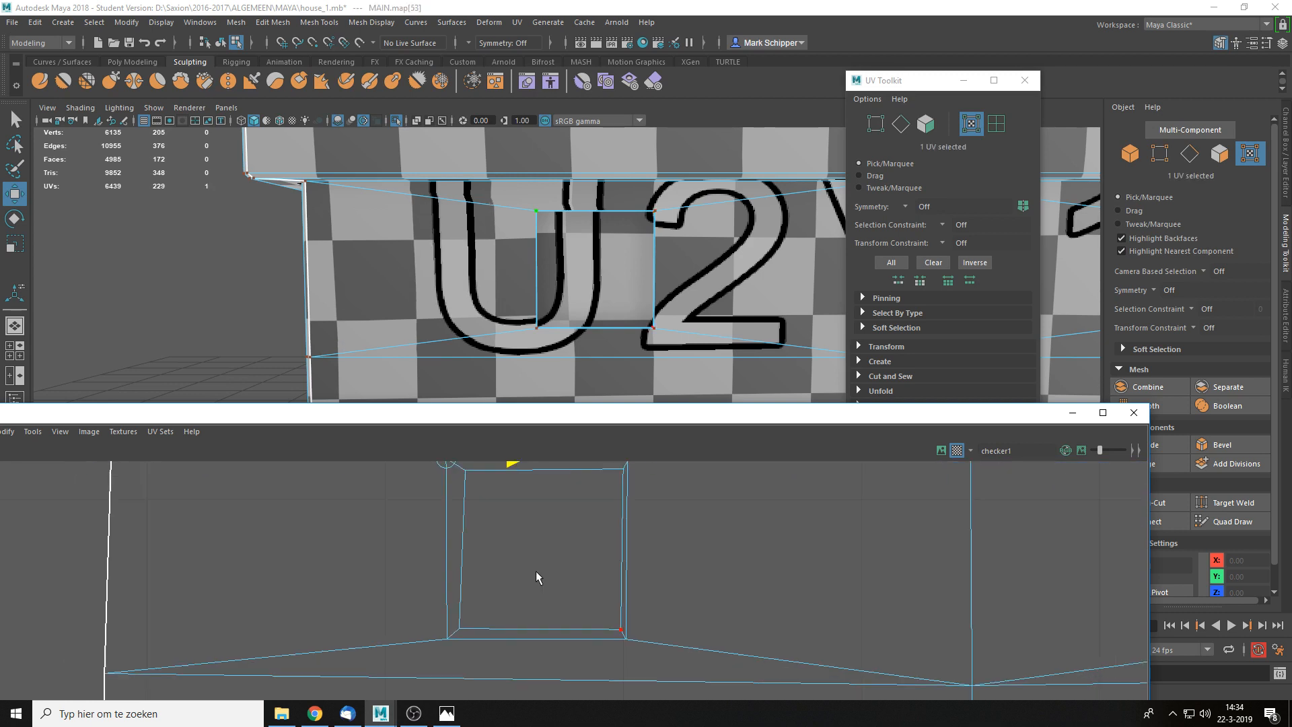
click(447, 646)
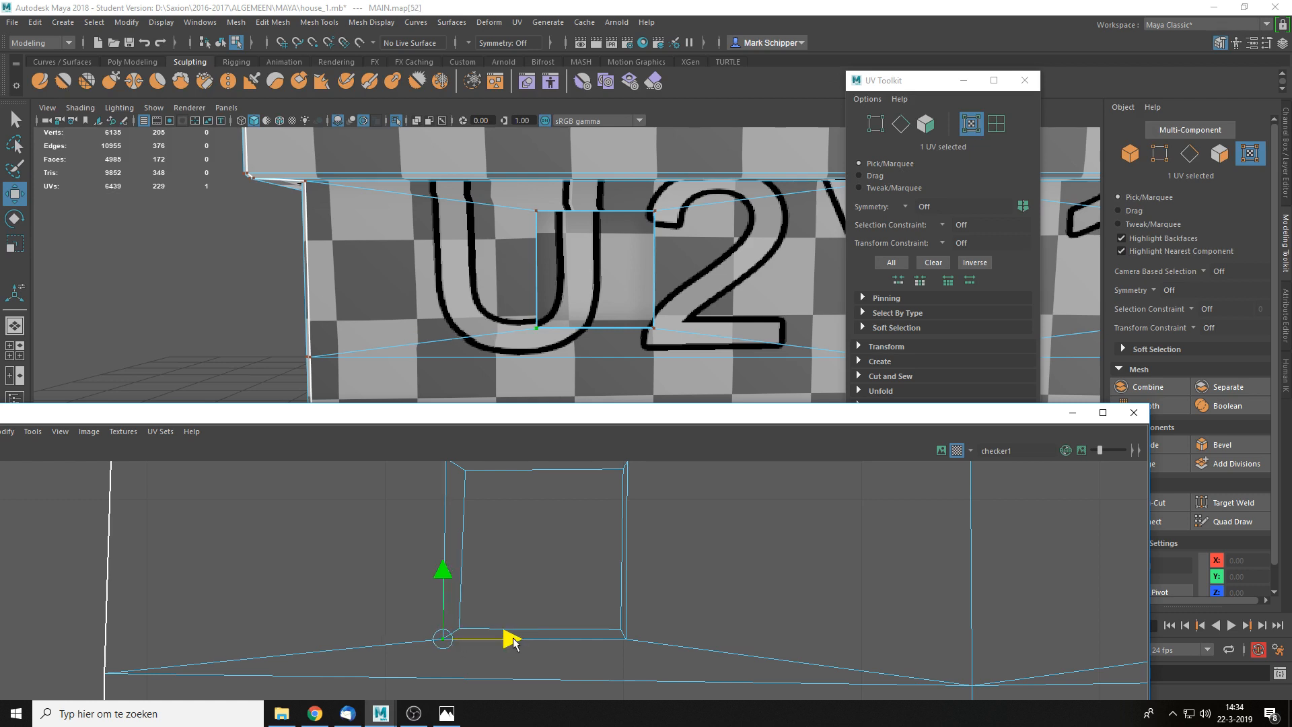
drag(516, 638, 518, 639)
alt+middle_drag(492, 477, 512, 541)
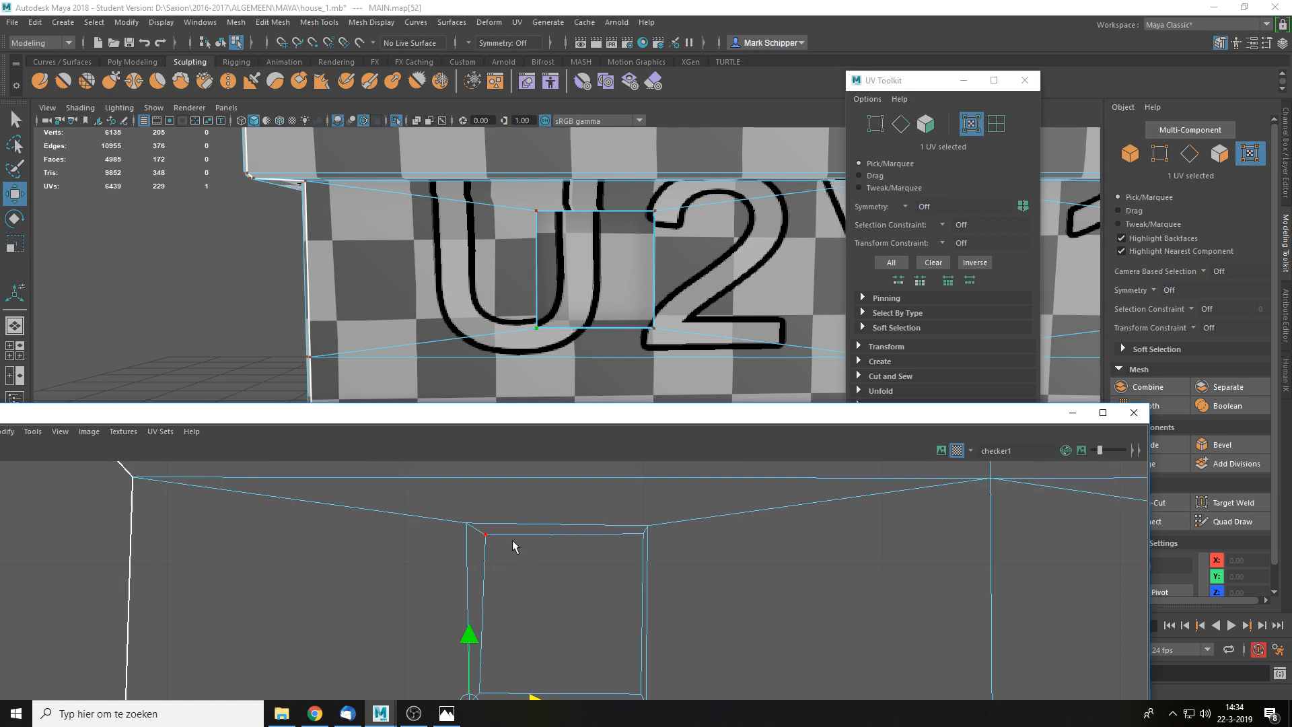
- Align the left window's upper-left outer corner UV over the lower-left one, and move the upper-left inner corner UV outward
click(469, 520)
click(527, 521)
key(ctrl+z)
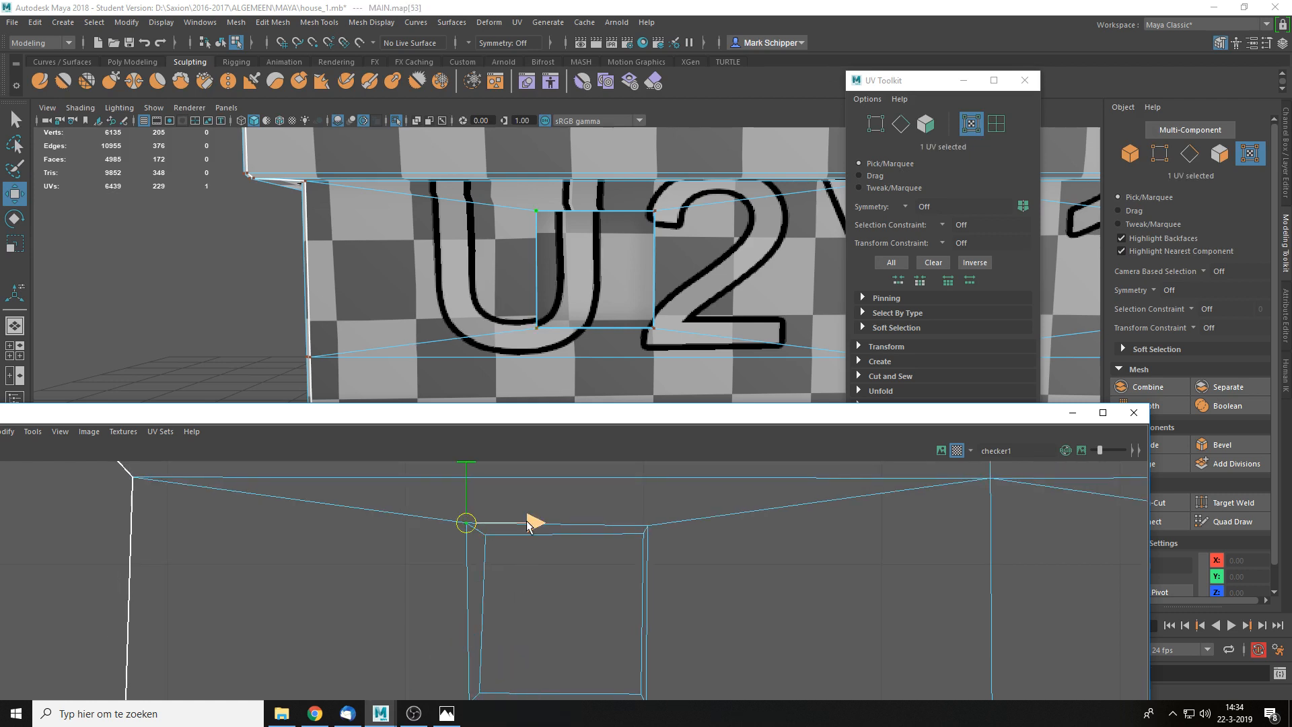
click(539, 606)
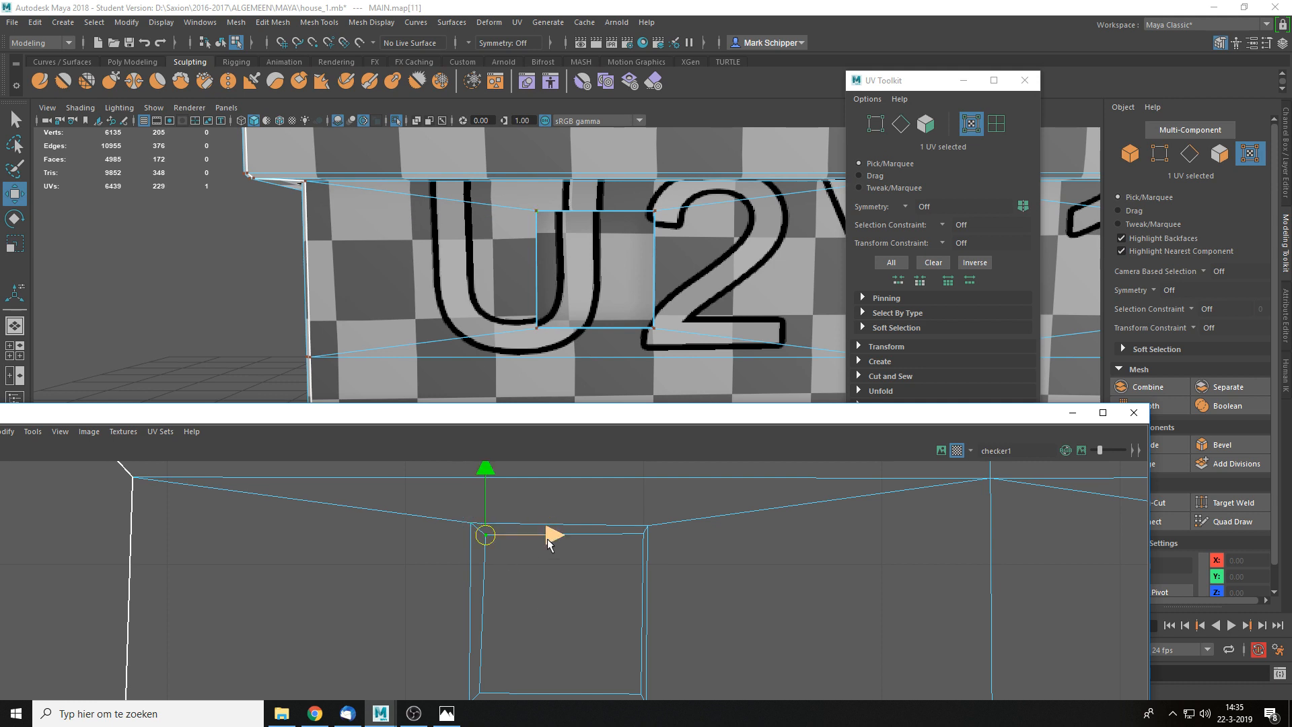
drag(545, 534, 539, 534)
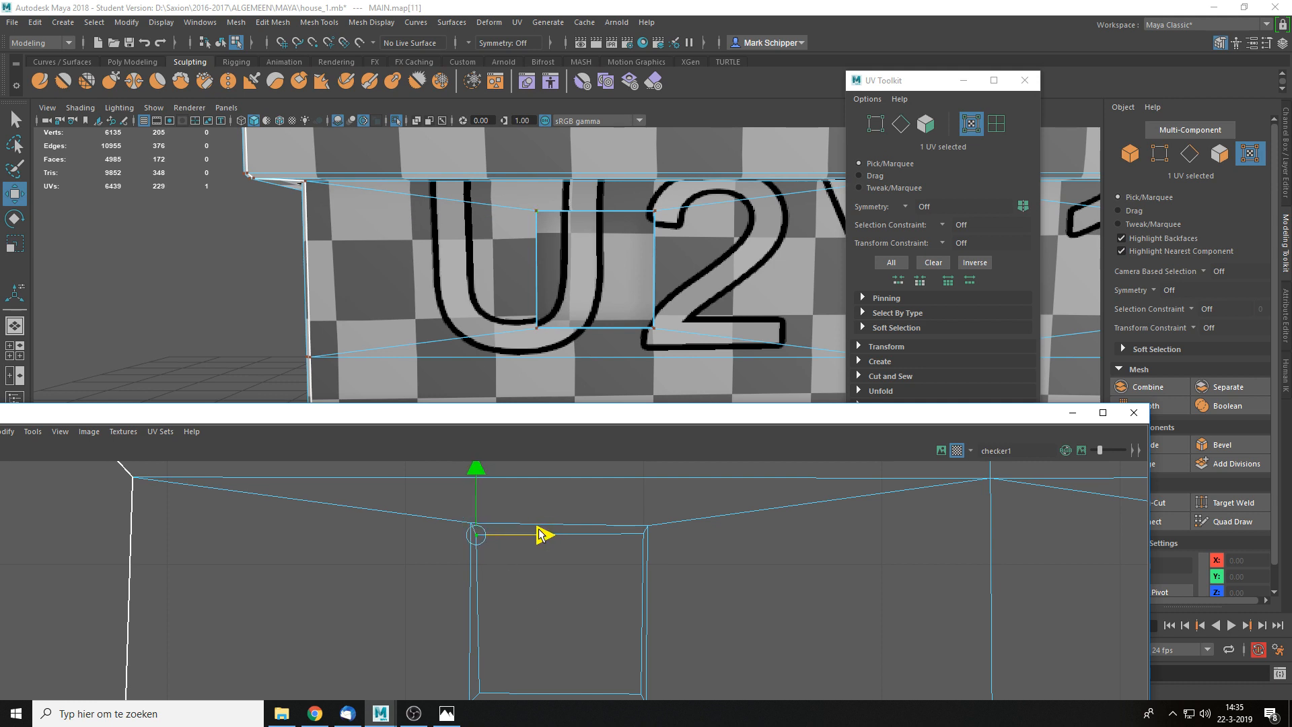
- Move the left window's lower-left inner corner UV downward until it sits close to the frame's outer bottom edge
click(592, 602)
scroll(571, 557, down, 3)
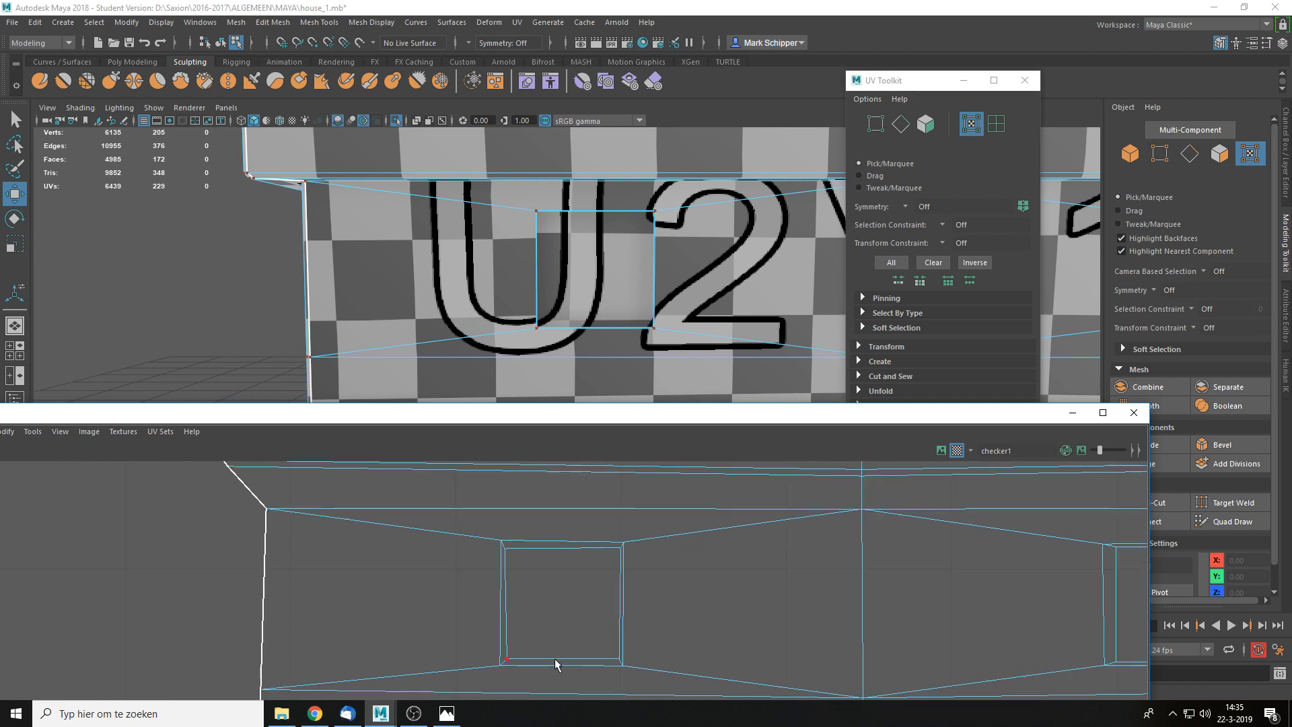
click(556, 659)
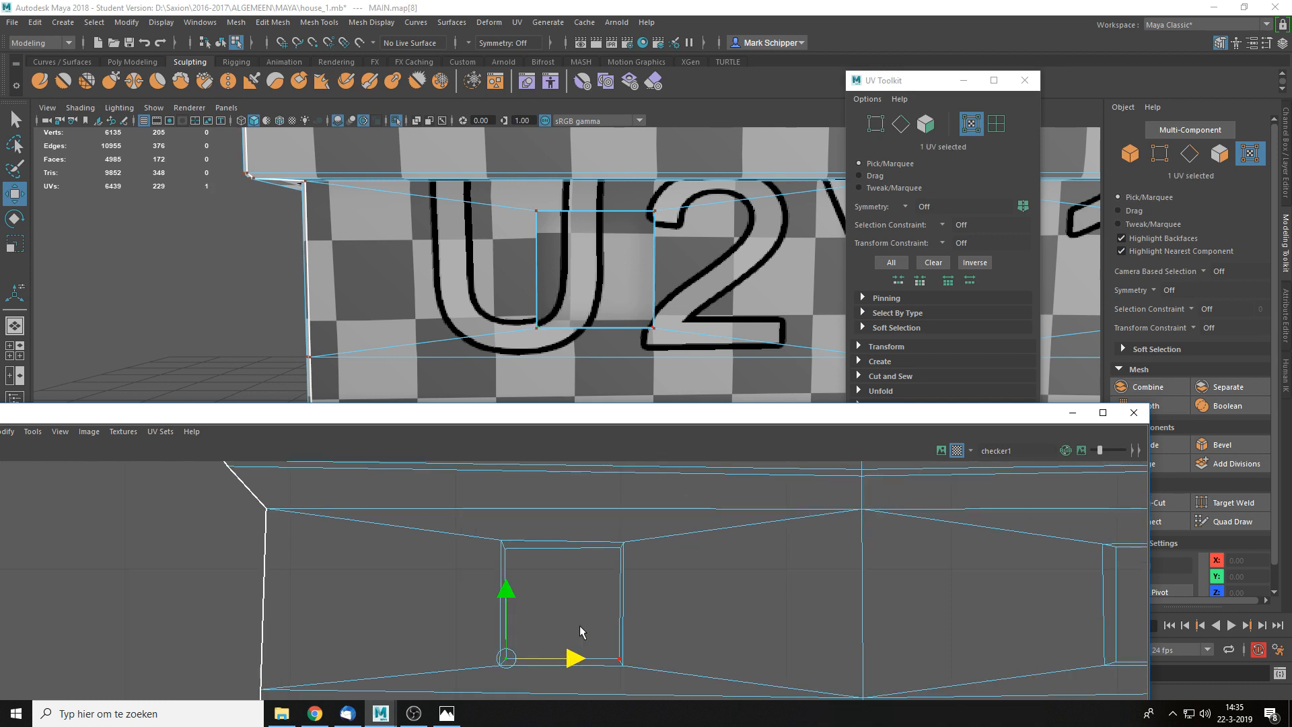
alt+drag(536, 331, 521, 333)
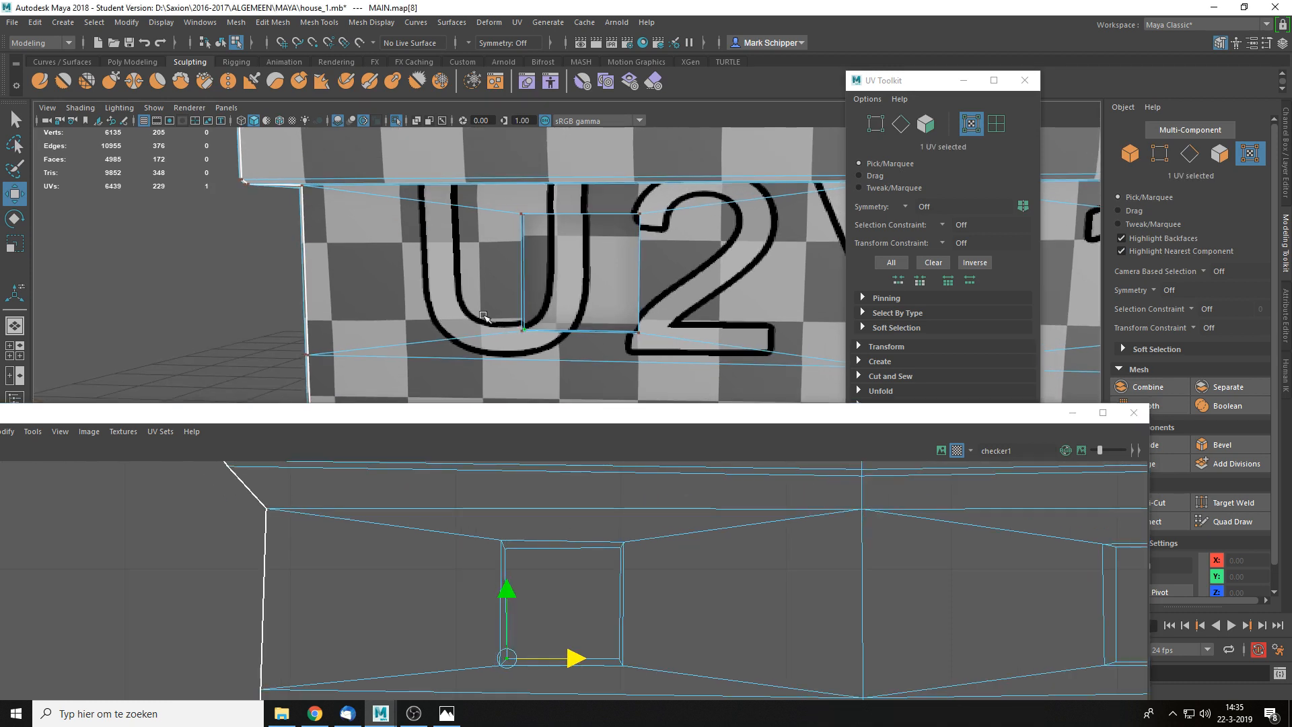
drag(561, 615, 434, 700)
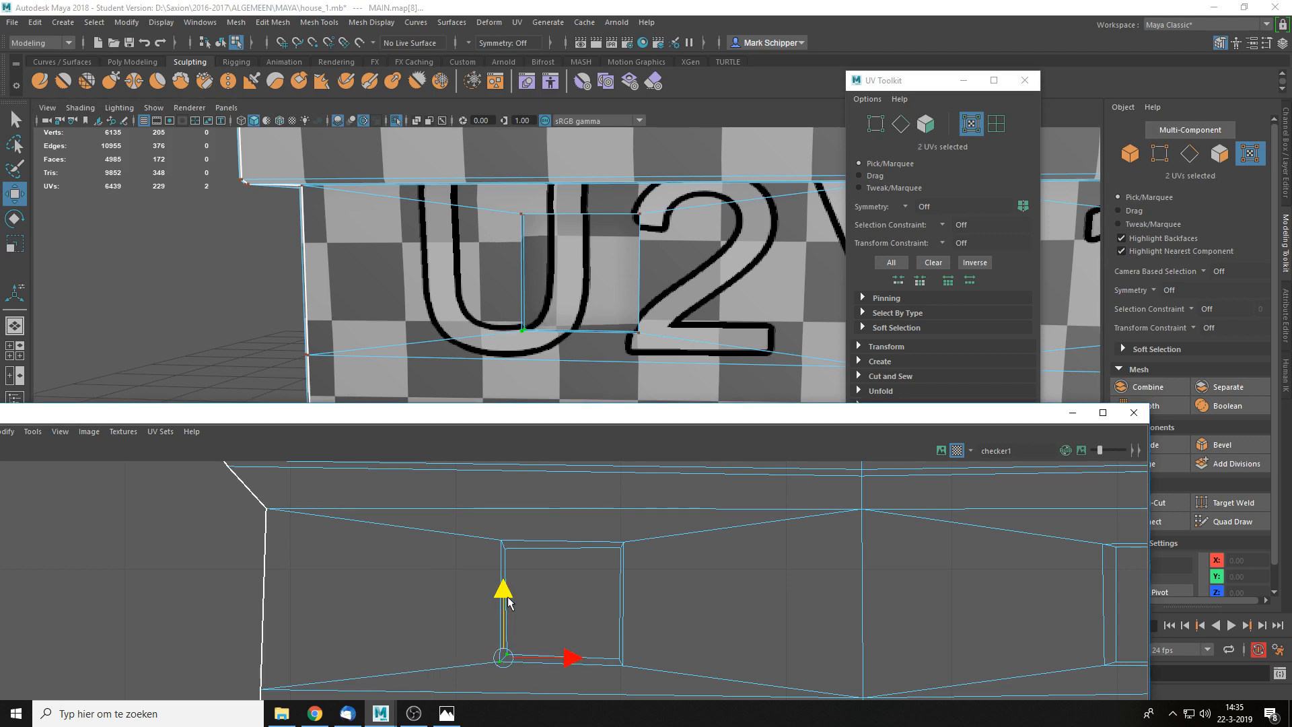
drag(510, 595, 510, 602)
drag(496, 643, 529, 659)
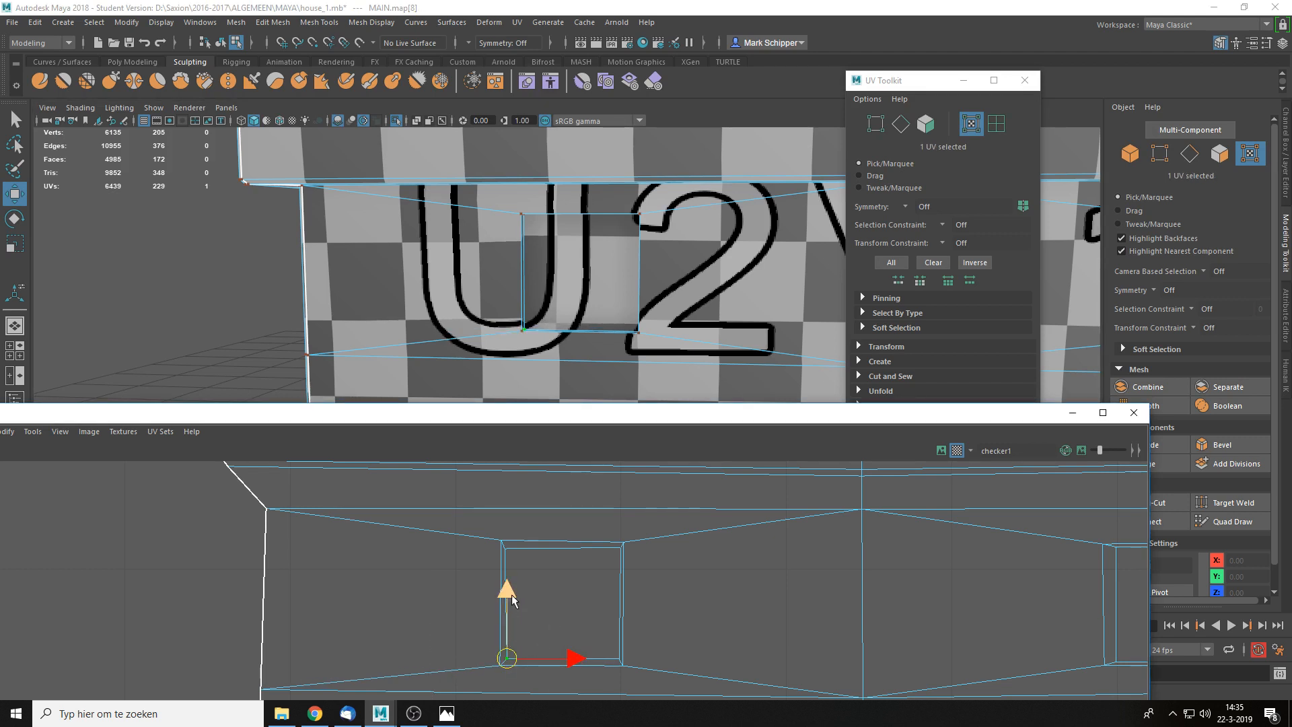
drag(512, 600, 511, 605)
- Move the left window's upper-left inner corner UV upward until it sits close to the frame's outer top edge
click(669, 593)
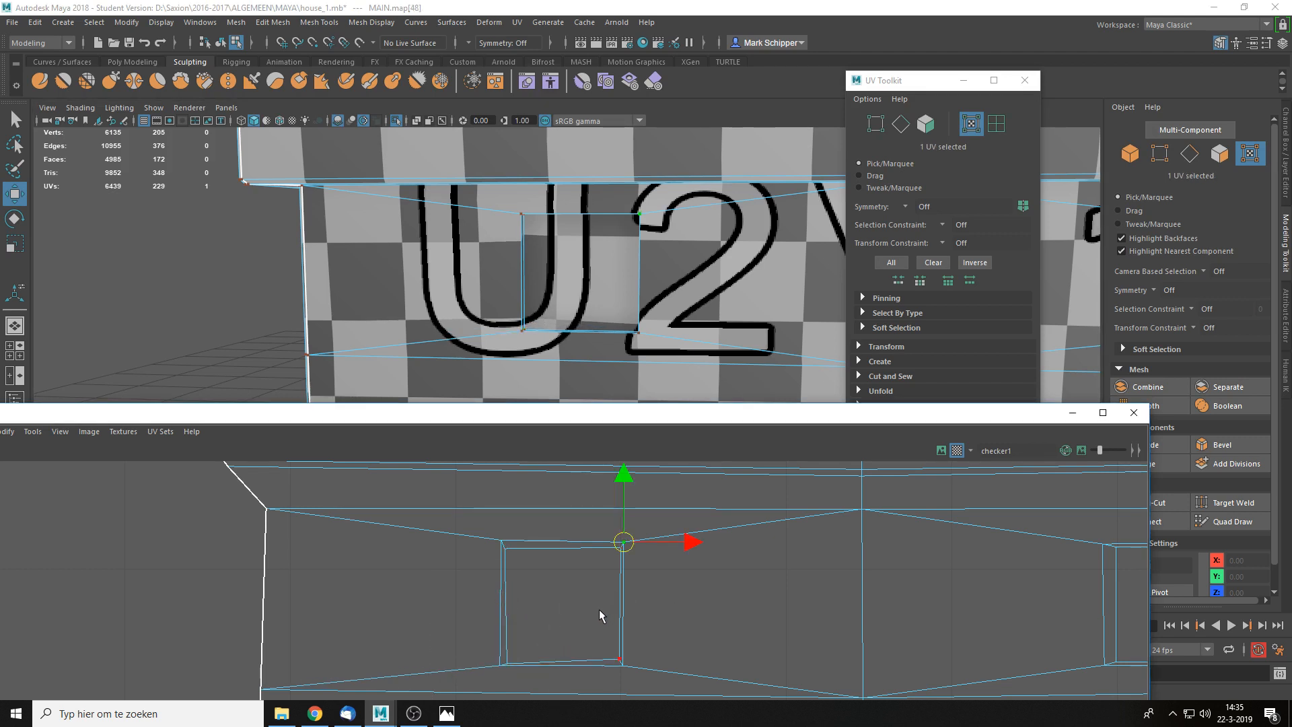
scroll(600, 615, up, 1)
alt+middle_drag(675, 605, 636, 551)
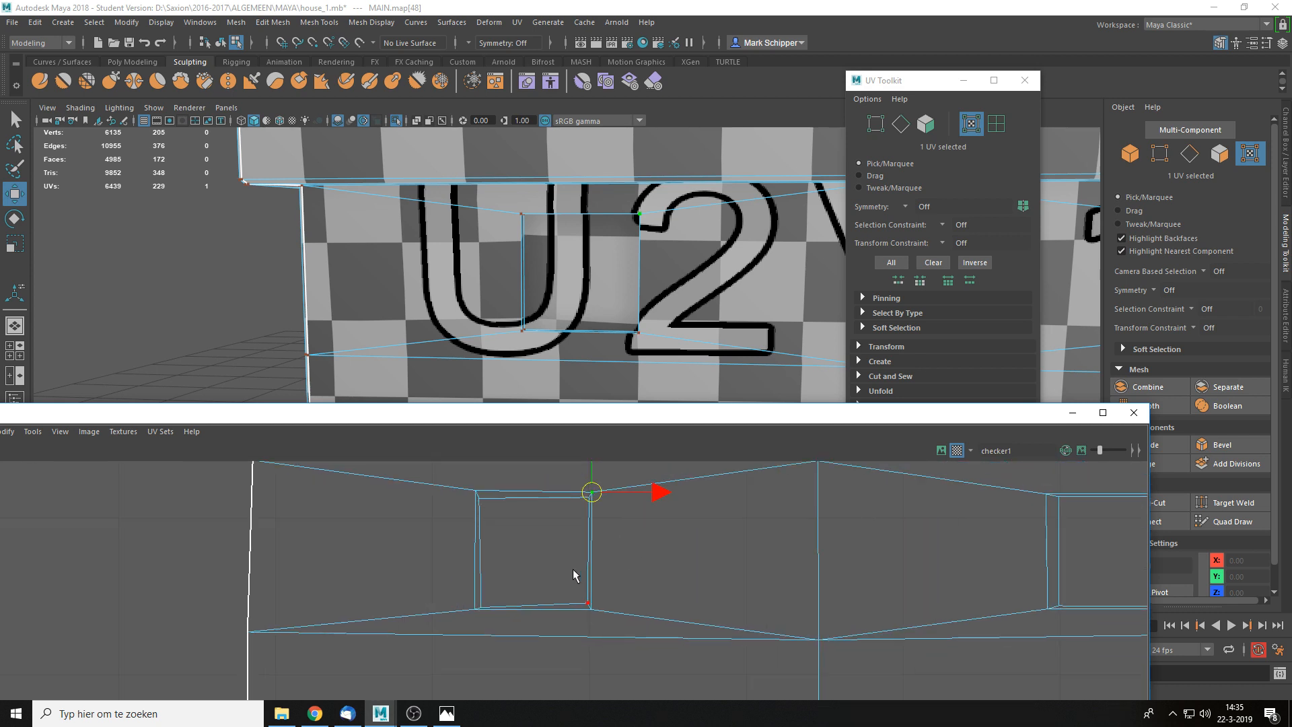
scroll(572, 568, up, 2)
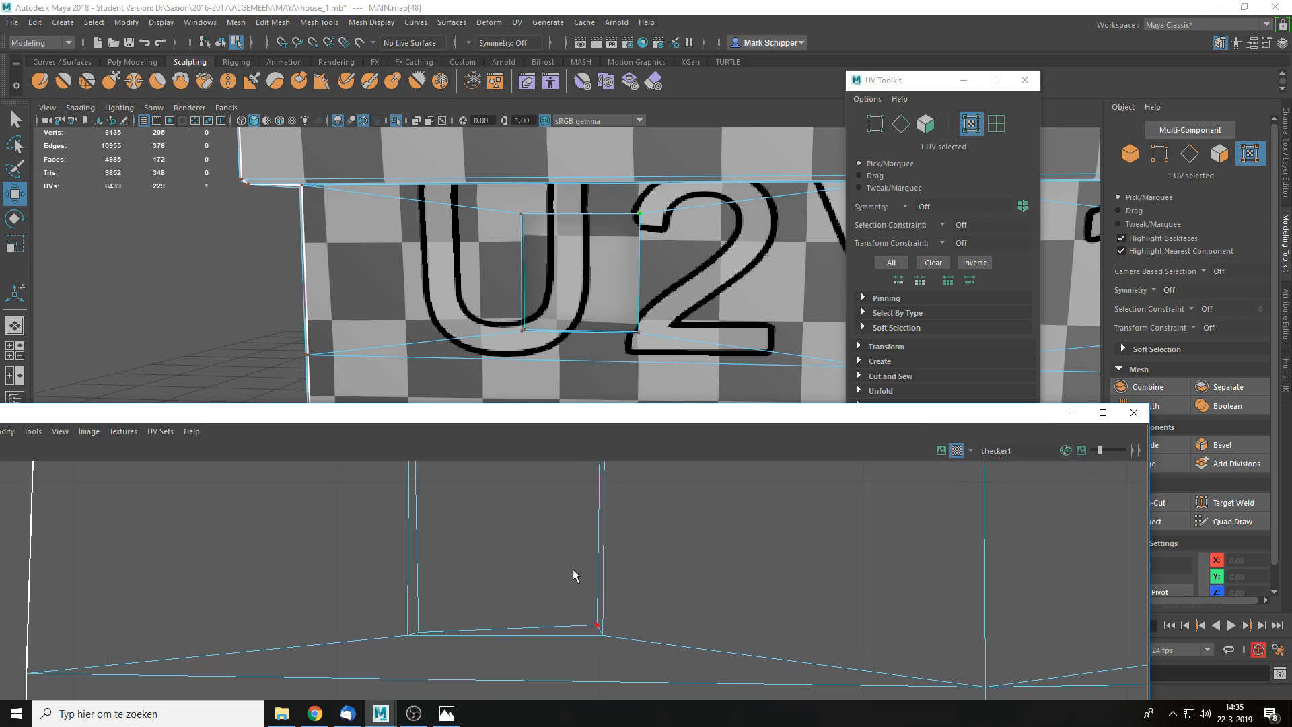
alt+drag(552, 264, 569, 244)
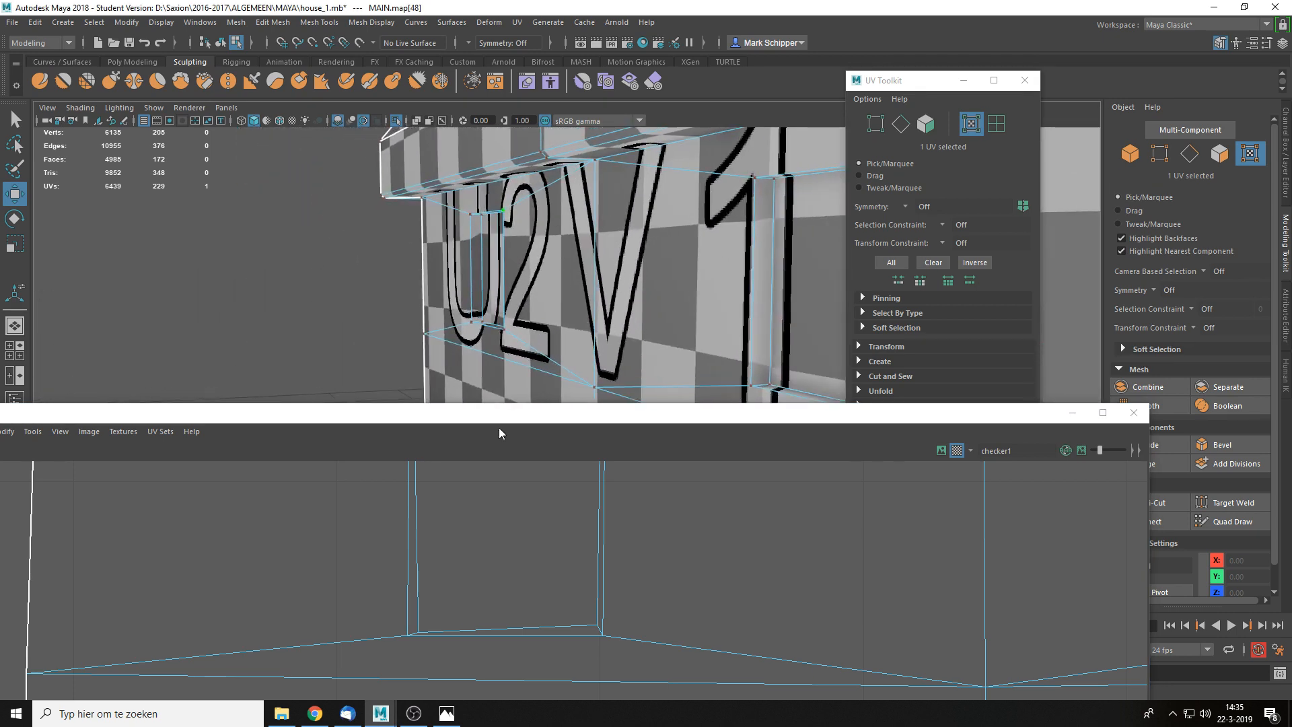
alt+middle_drag(468, 508, 563, 633)
scroll(512, 559, up, 1)
click(513, 592)
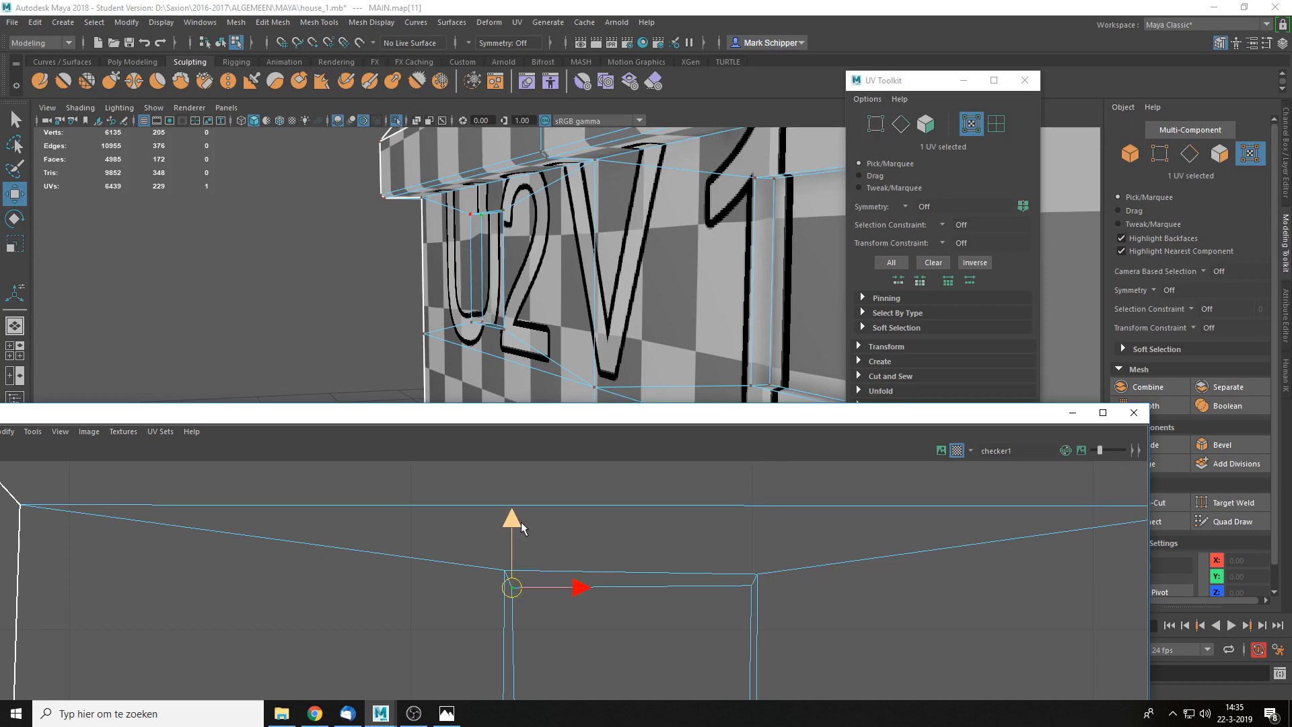
drag(517, 513, 519, 509)
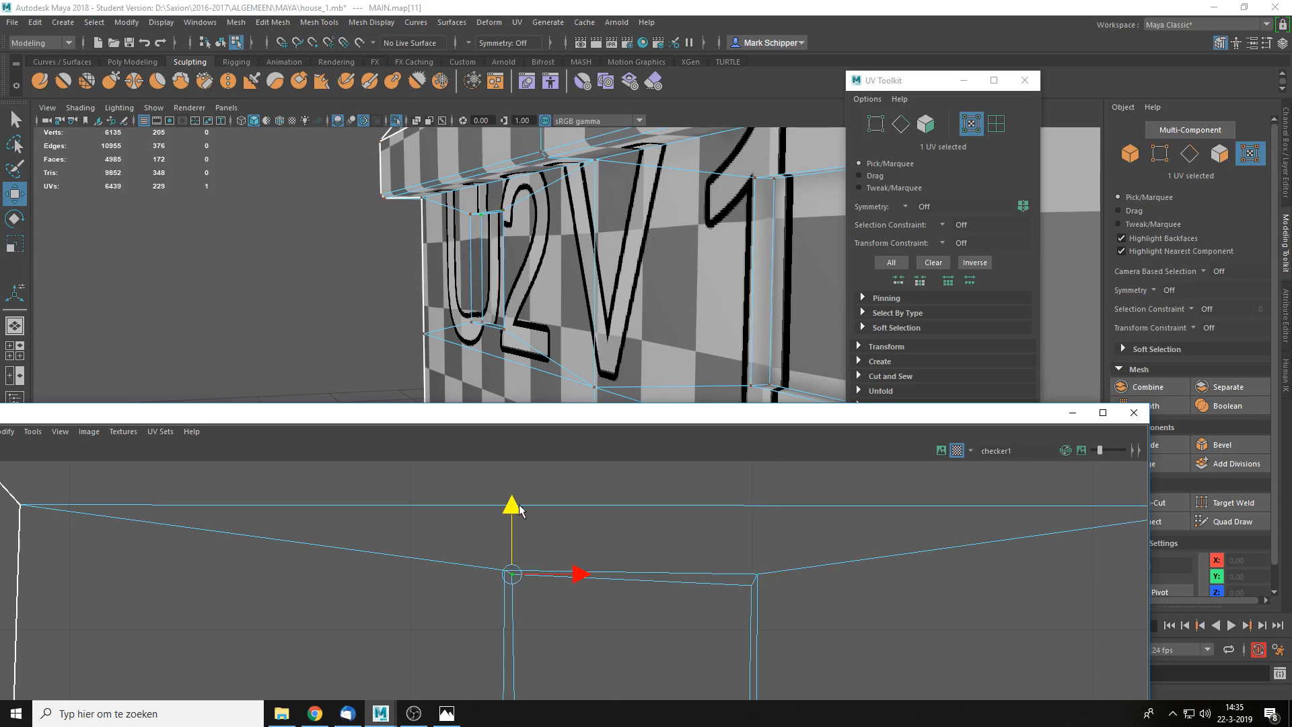
- Move the left window's upper-right inner corner UV upward, and raise the upper-right outer corner UV above it
alt+drag(544, 336, 697, 324)
click(740, 593)
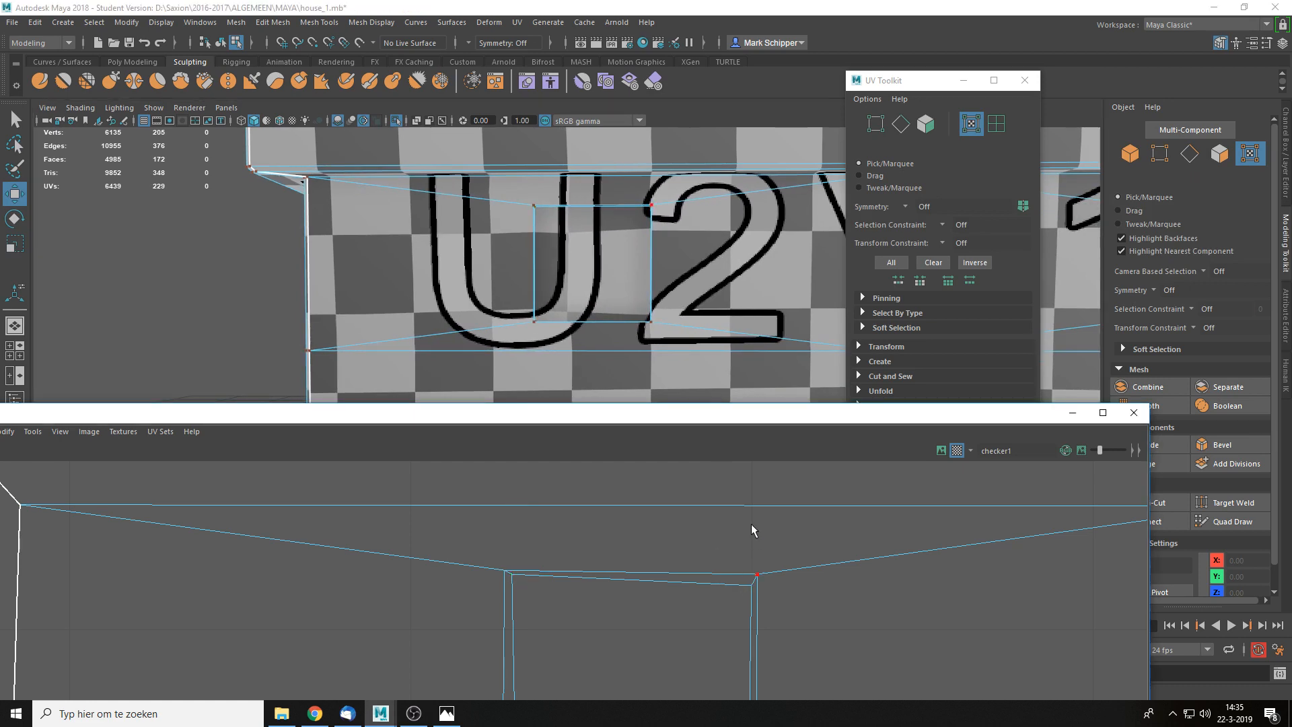
click(749, 586)
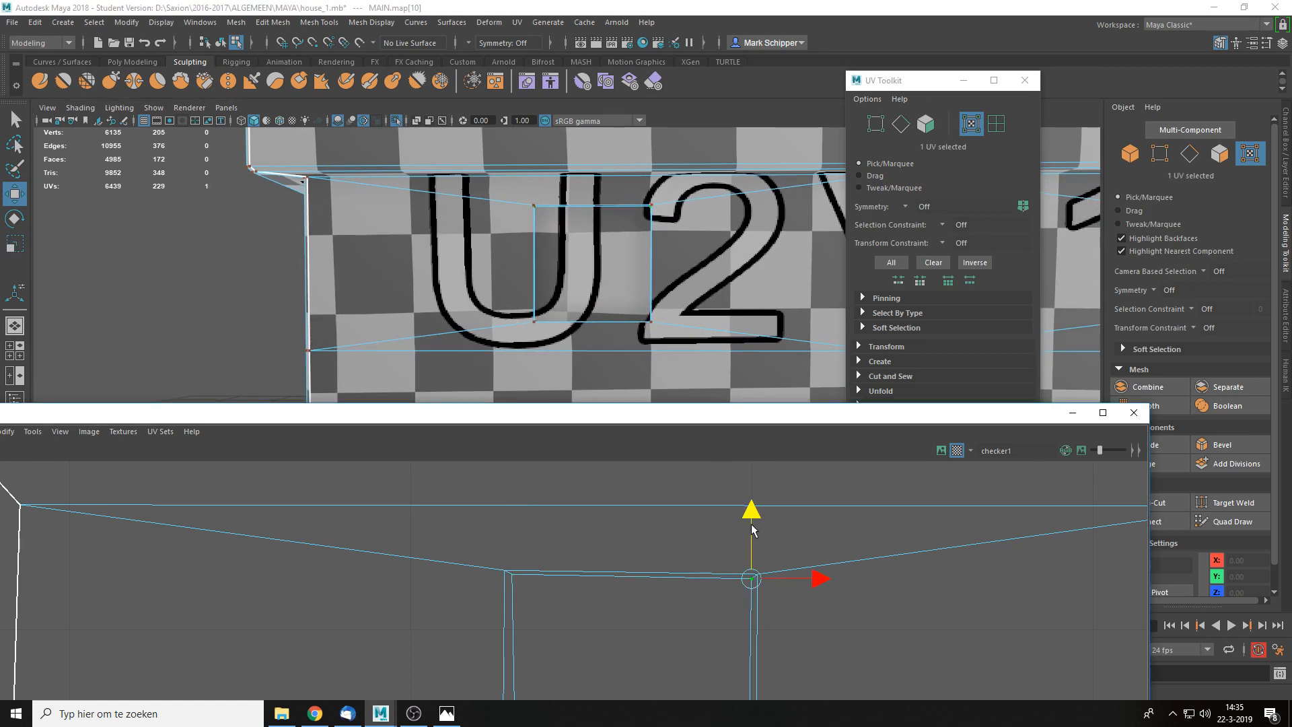
alt+drag(662, 272, 821, 230)
drag(750, 518, 757, 527)
click(758, 574)
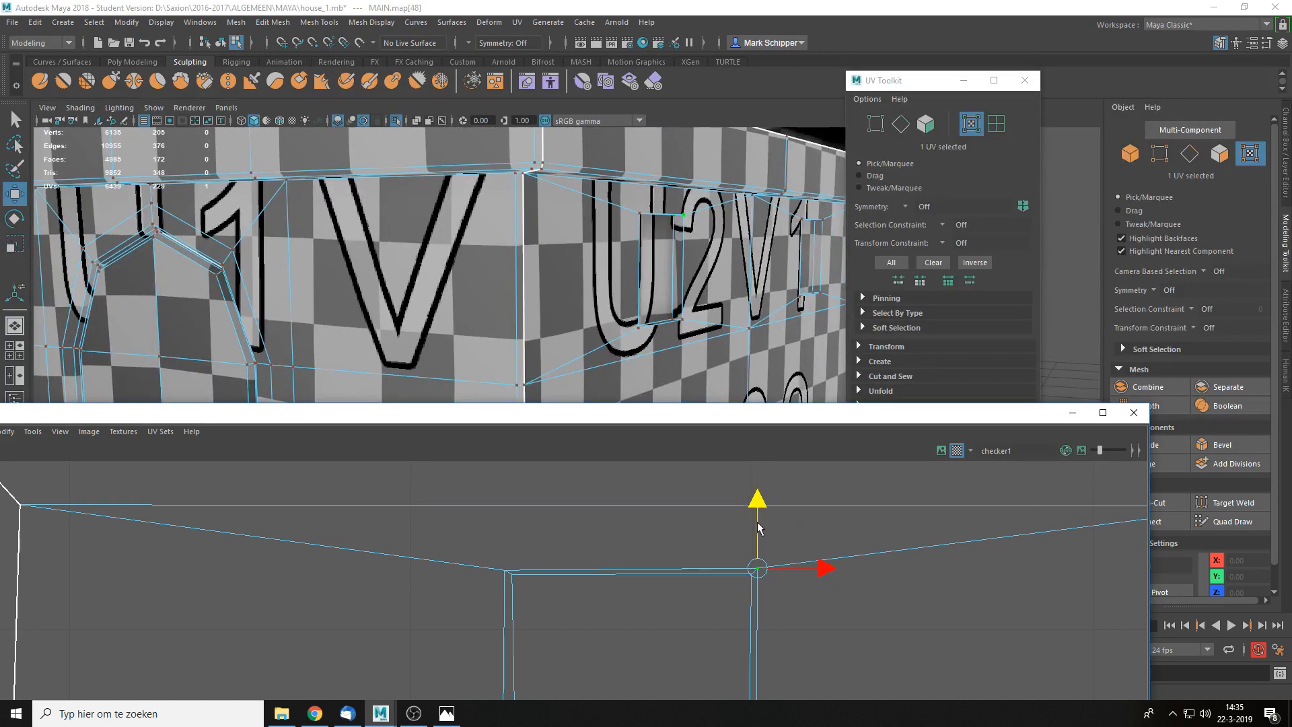
- Raise the left window's upper-right outer corner UV further so the frame's outer top edge runs parallel to the inner one
scroll(774, 639, up, 2)
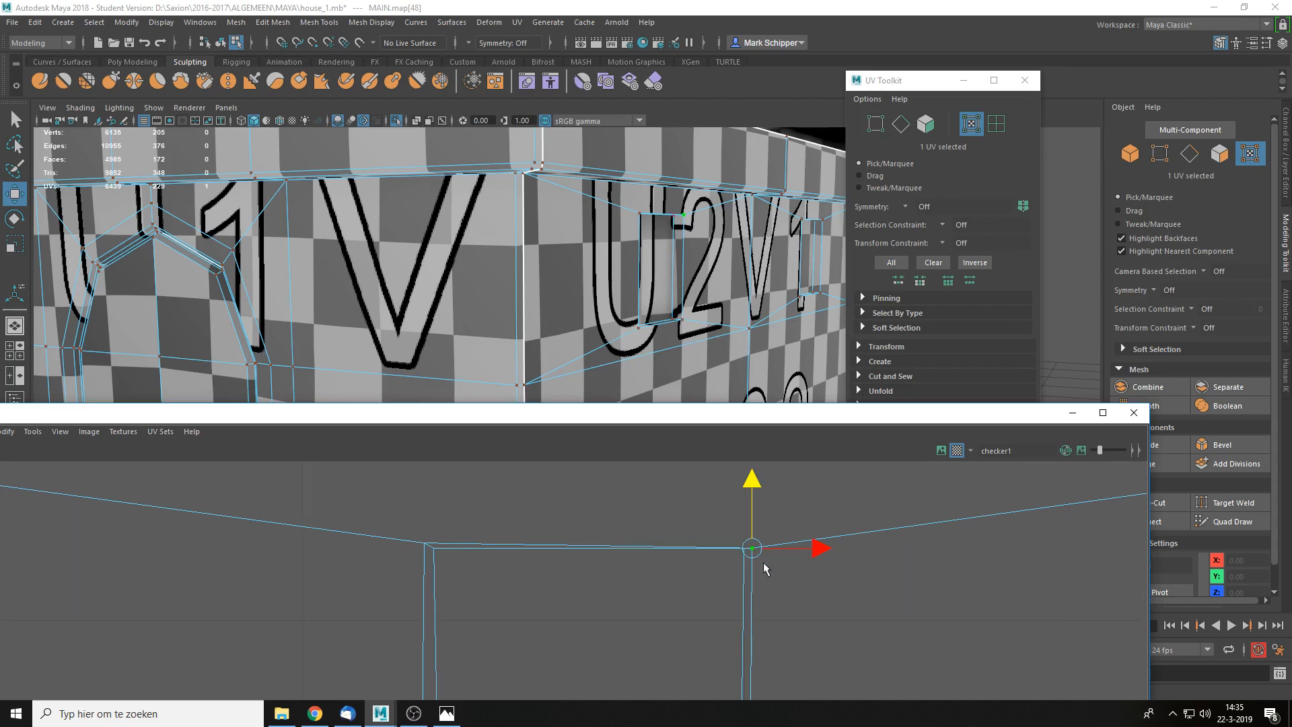
scroll(763, 563, up, 2)
click(730, 538)
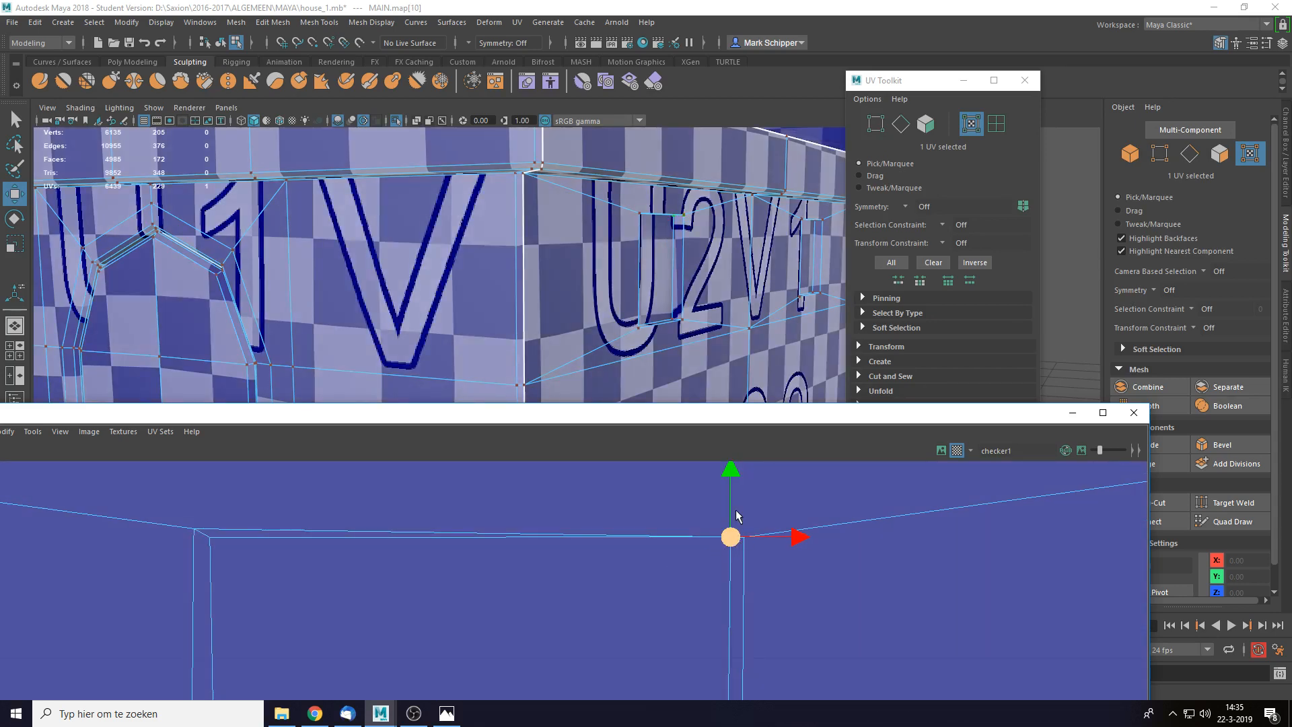
key(q)
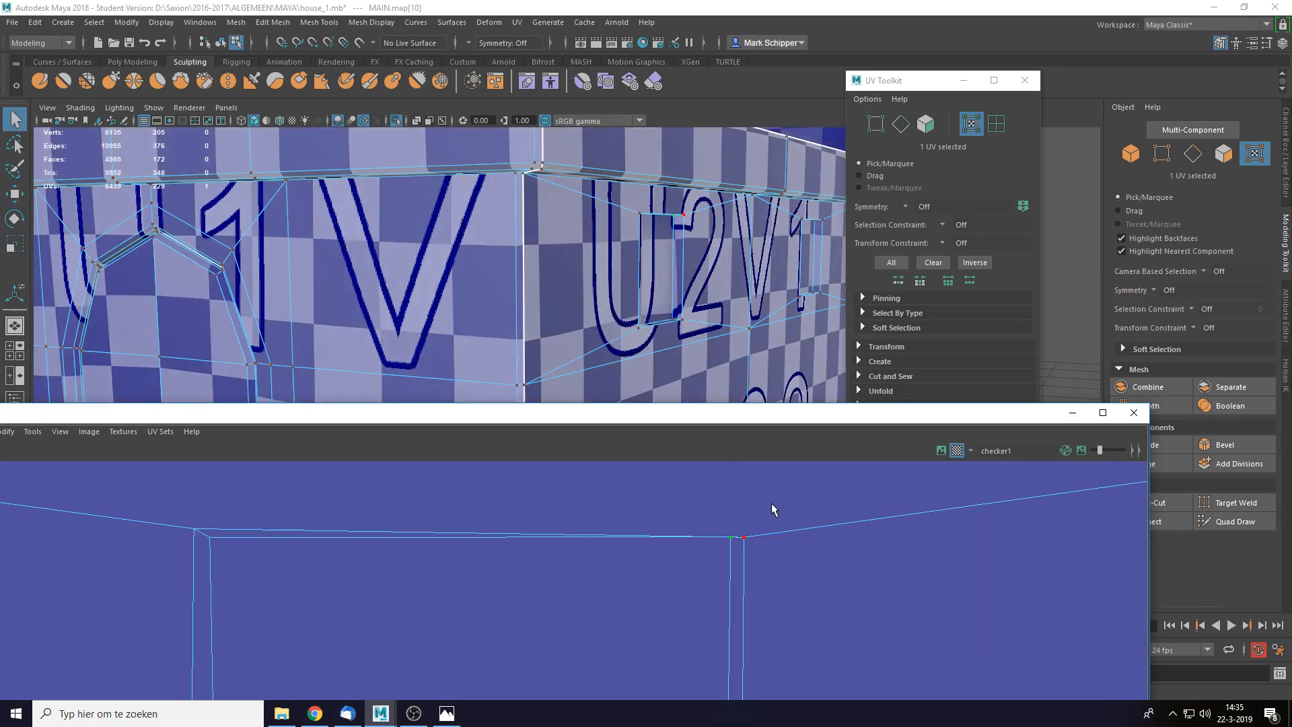
key(w)
drag(748, 496, 753, 484)
click(680, 576)
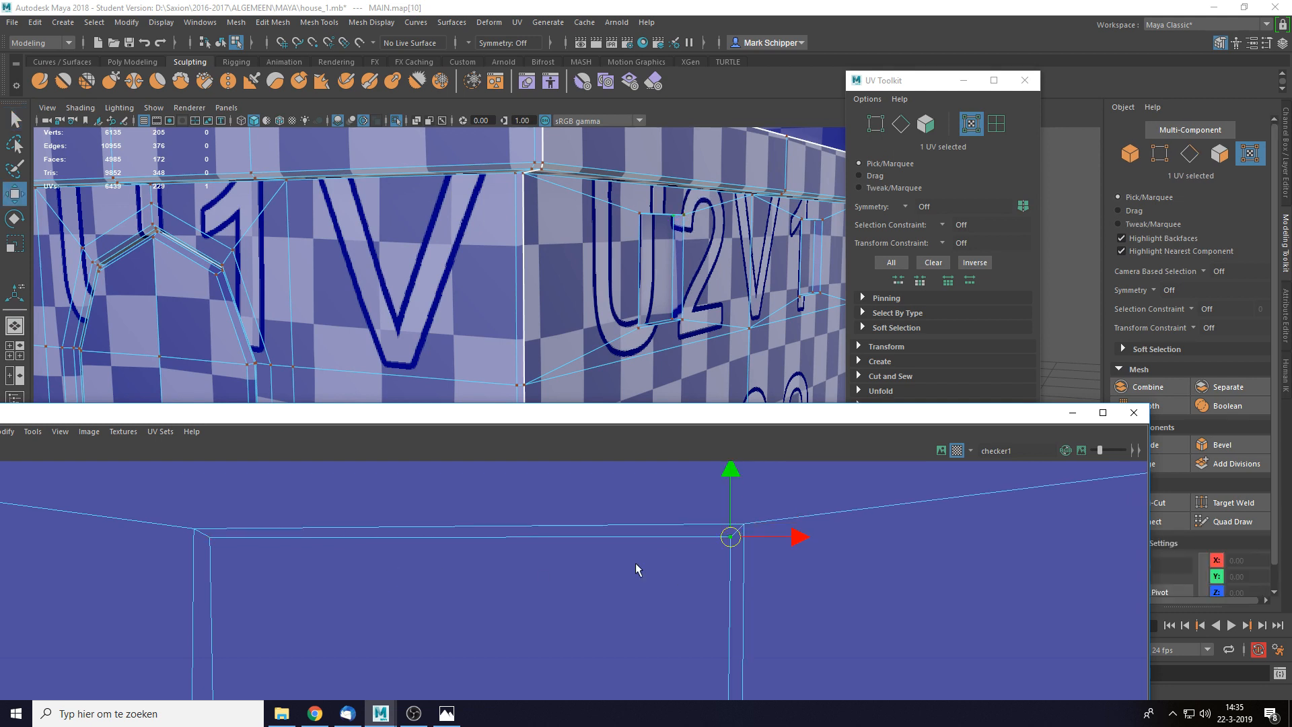
scroll(673, 582, down, 3)
right_drag(698, 588, 700, 457)
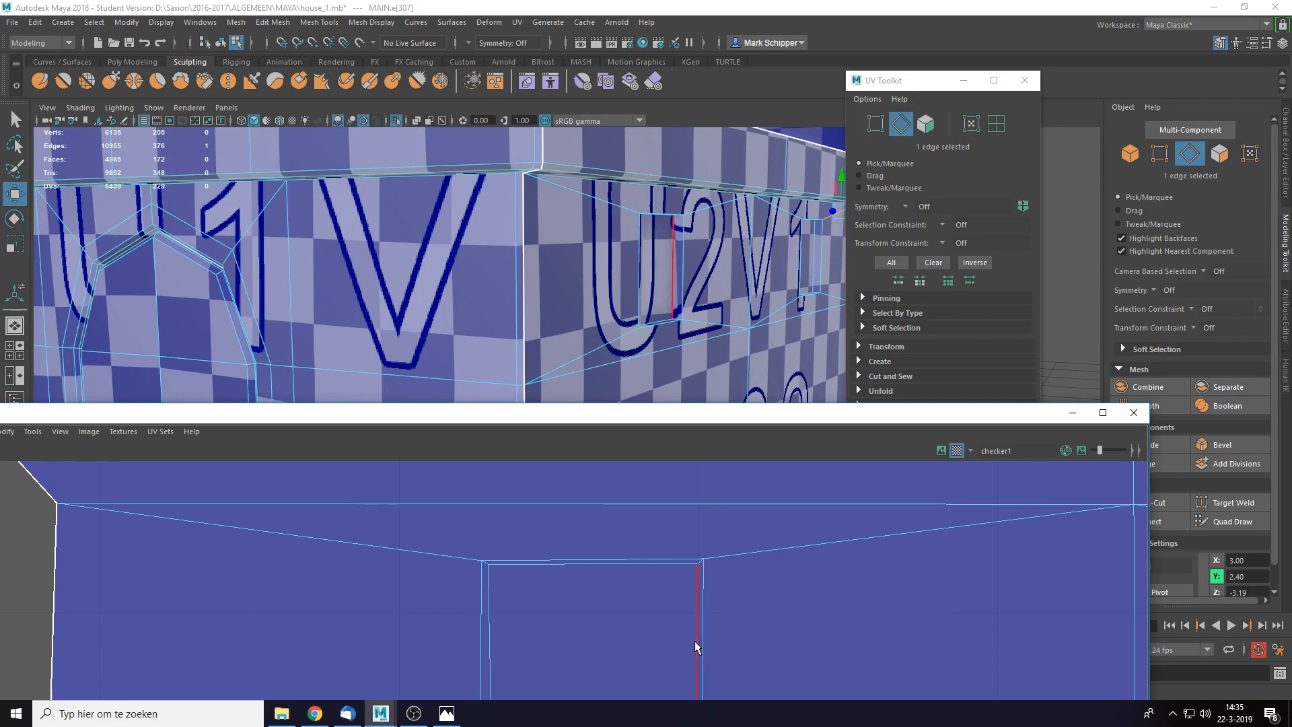
click(699, 569)
shift+click(469, 597)
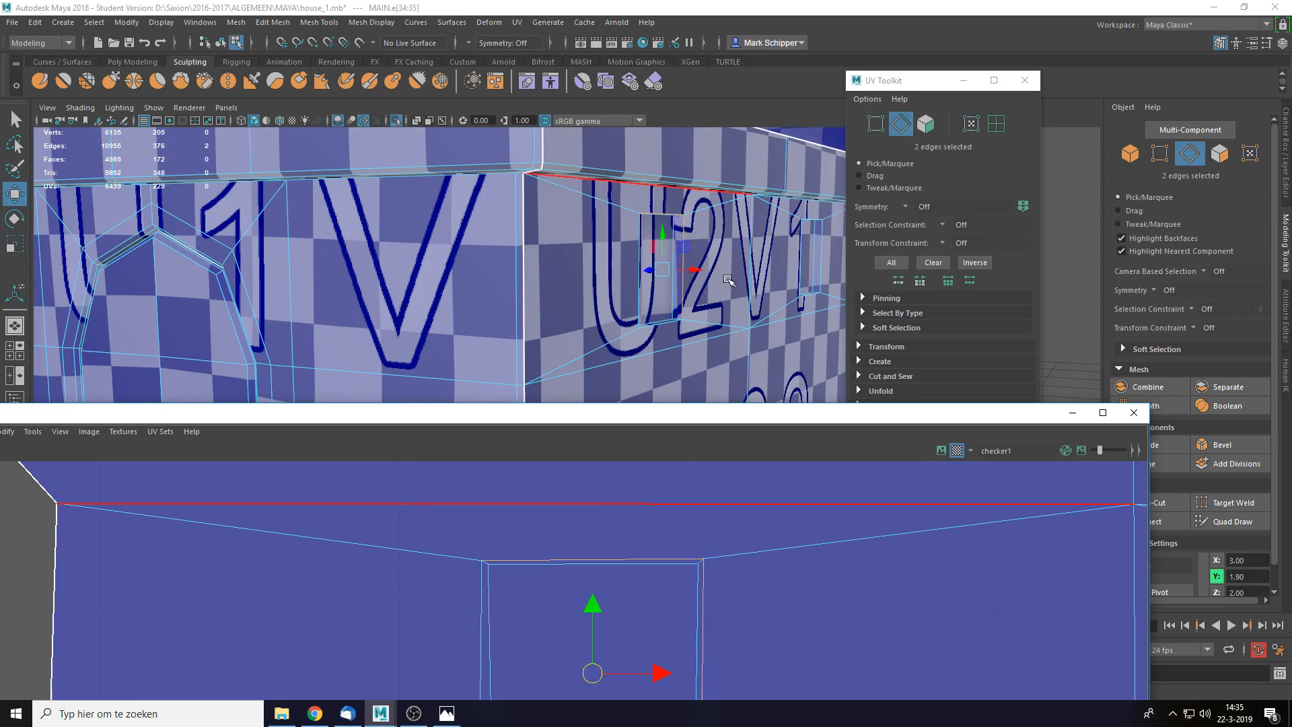
- Return the house mesh to object selection and save the scene
scroll(734, 517, down, 4)
right_drag(619, 220, 710, 178)
scroll(749, 266, down, 5)
key(ctrl+s)
click(774, 298)
alt+drag(777, 301, 658, 327)
click(768, 329)
alt+drag(769, 328, 896, 282)
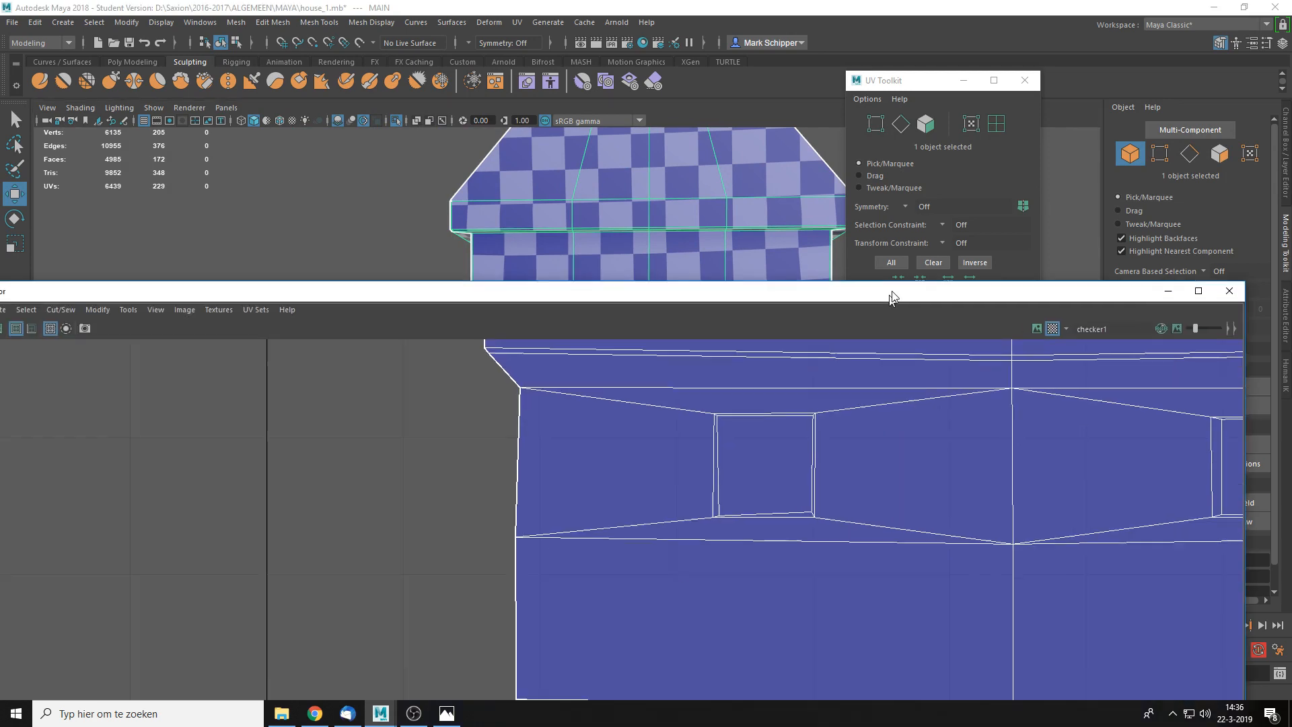
scroll(777, 507, down, 5)
alt+middle_drag(400, 550, 749, 546)
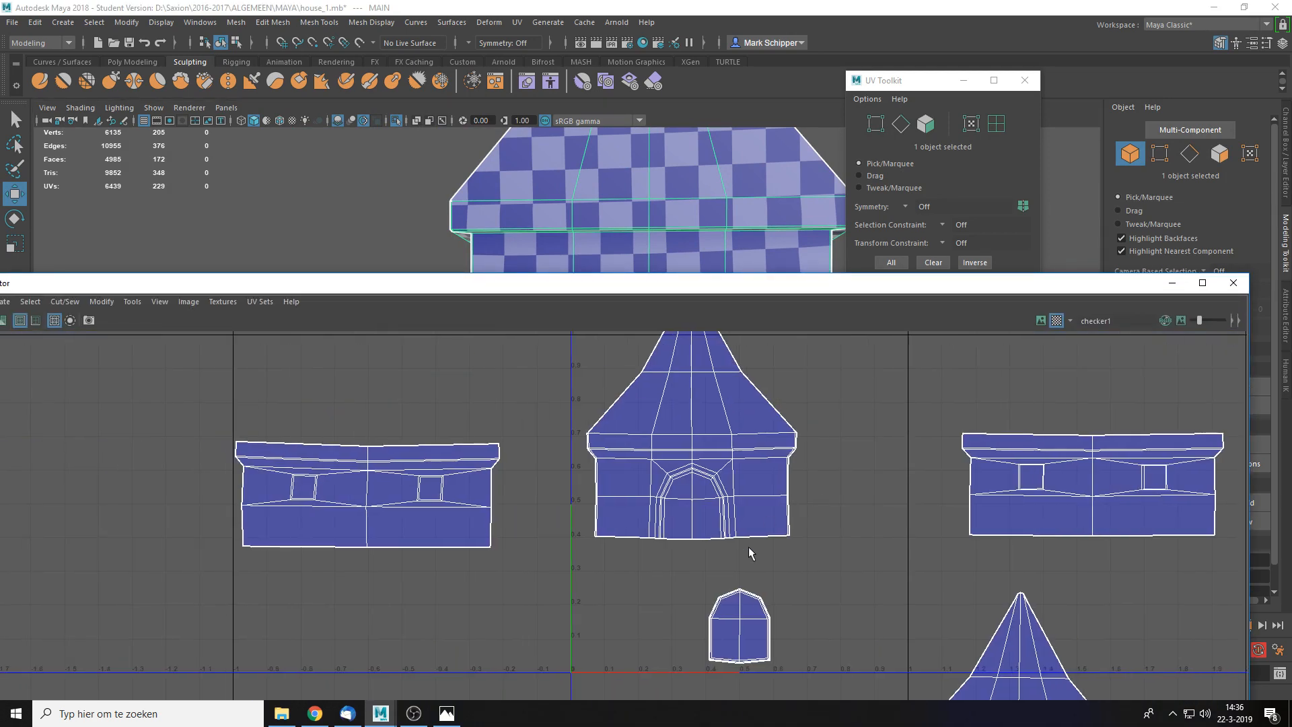
scroll(748, 546, up, 4)
right_drag(742, 418, 770, 409)
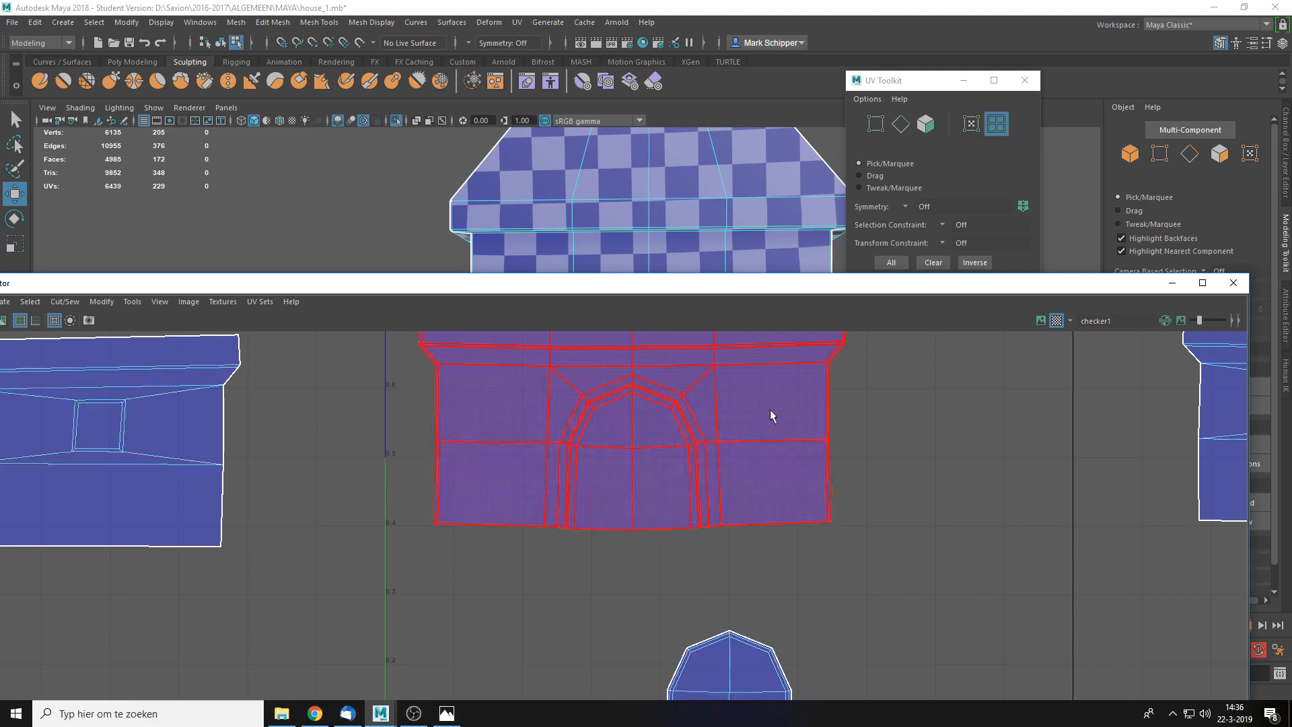
click(772, 405)
alt+middle_drag(742, 358, 762, 440)
shift+right_click(762, 439)
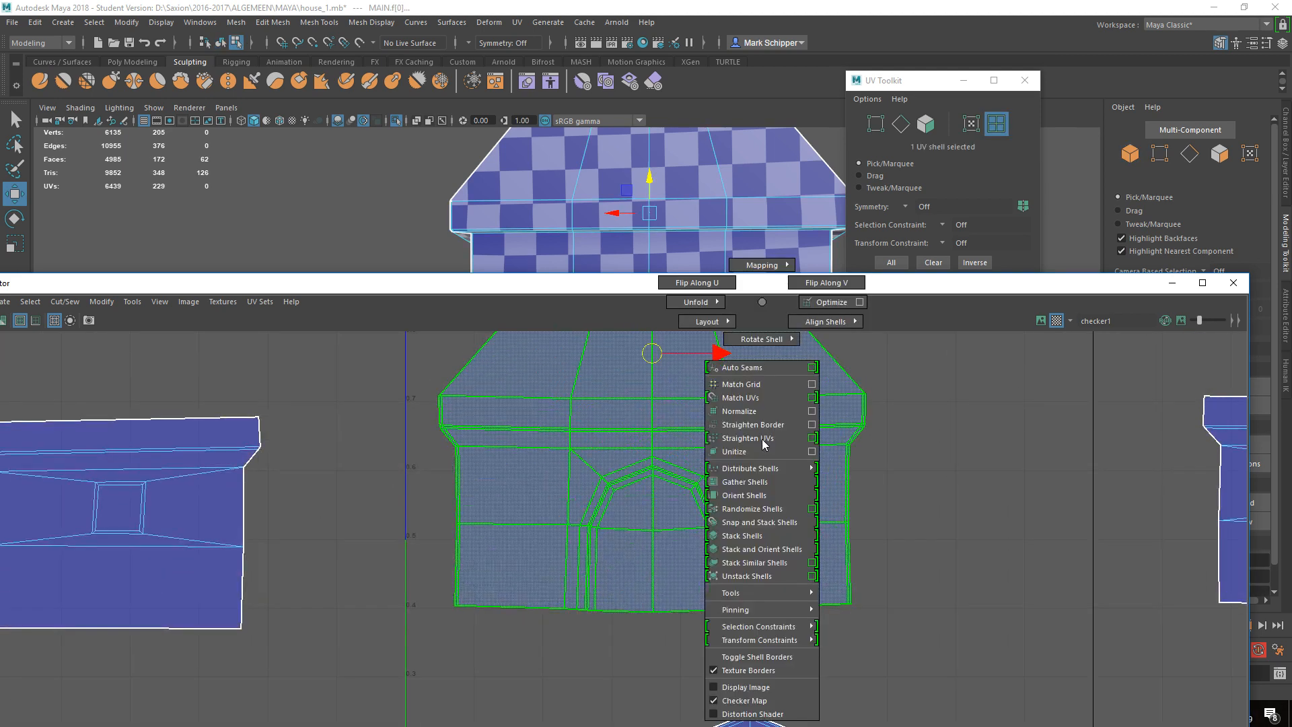
right_drag(764, 443, 744, 303)
- Try to straighten the central front wall and roof shell by applying Straighten Shell to all of its edges
right_click(698, 431)
right_drag(698, 431, 703, 377)
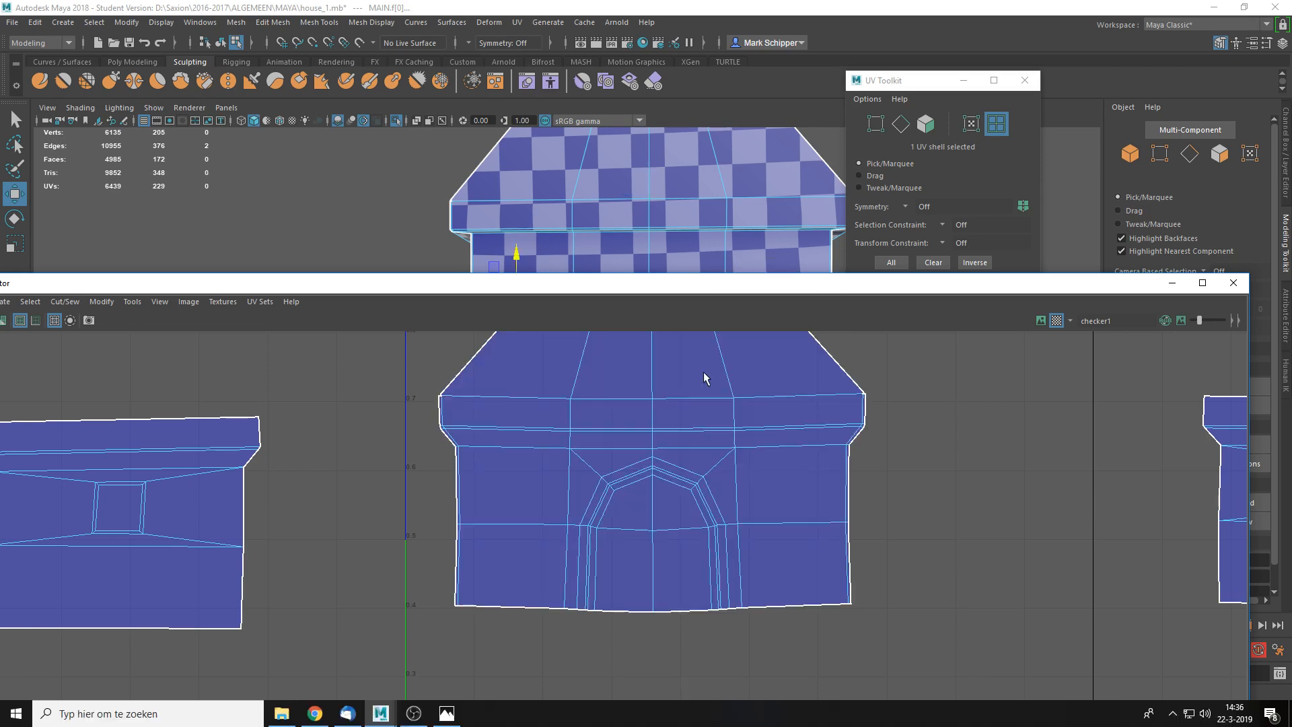
scroll(573, 441, down, 2)
scroll(659, 472, down, 2)
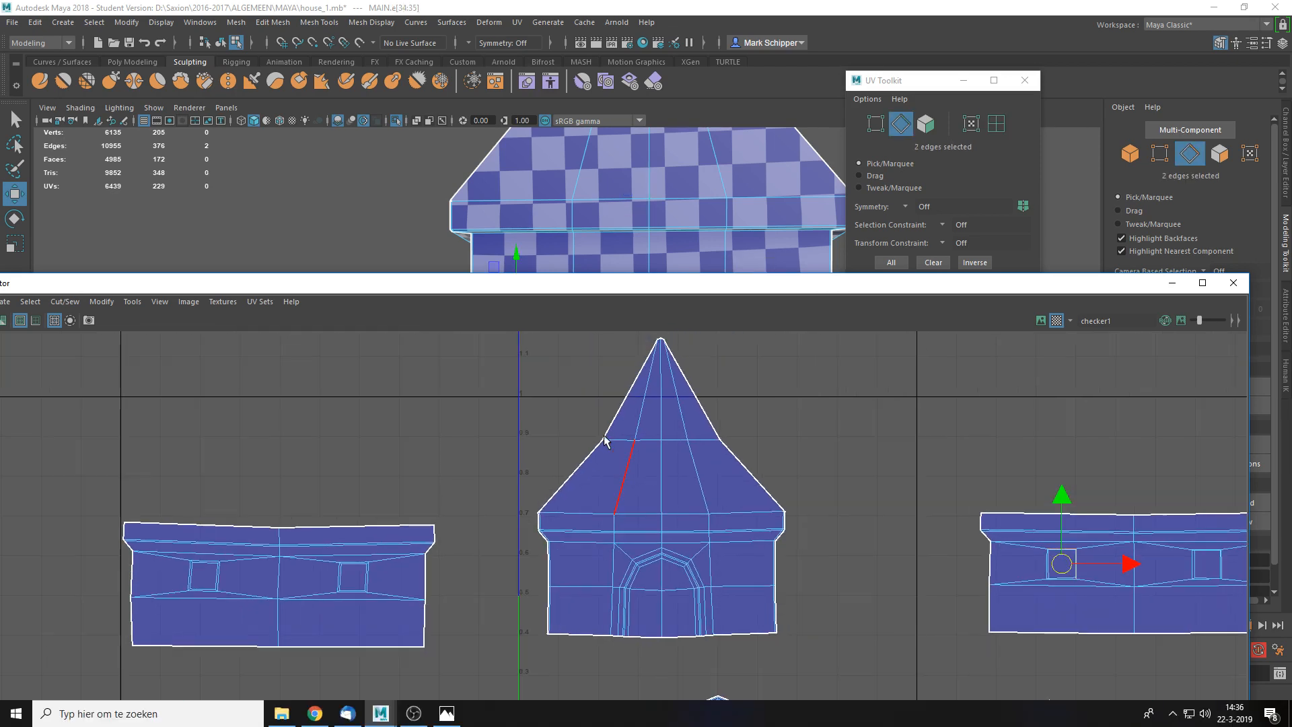
drag(497, 331, 864, 676)
shift+right_click(695, 527)
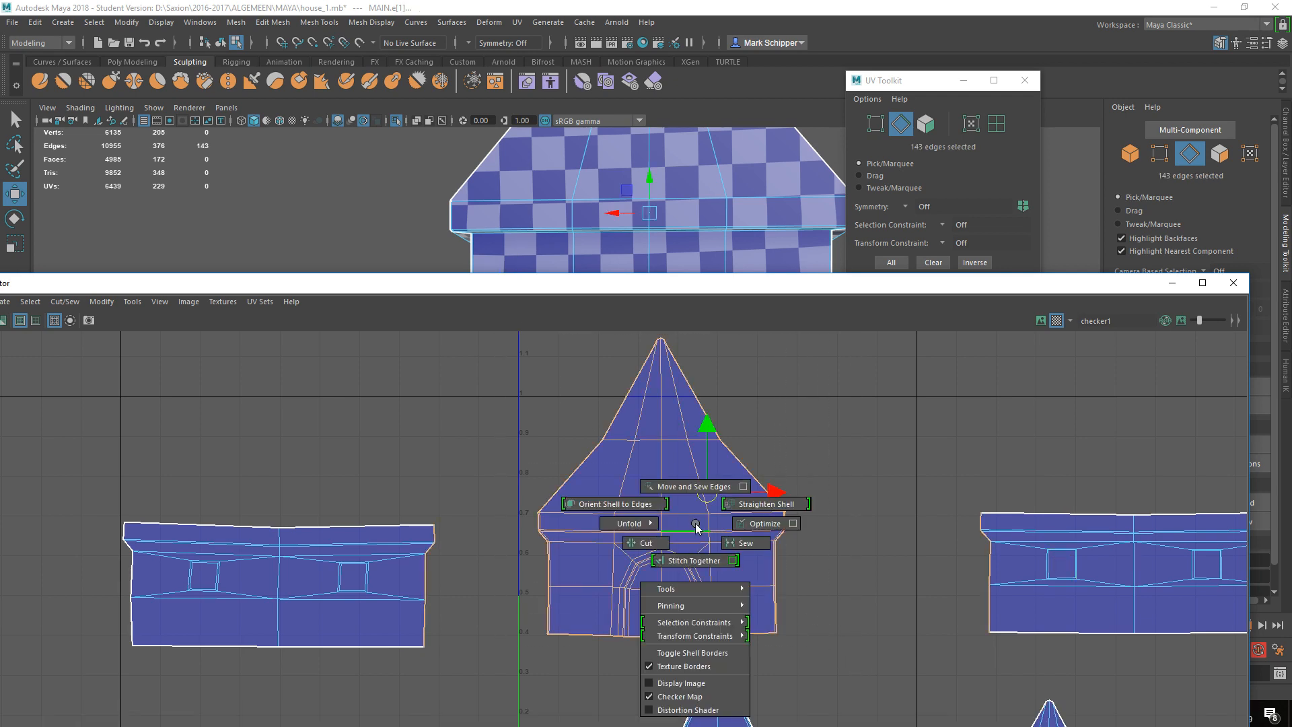
shift+right_drag(696, 524, 760, 492)
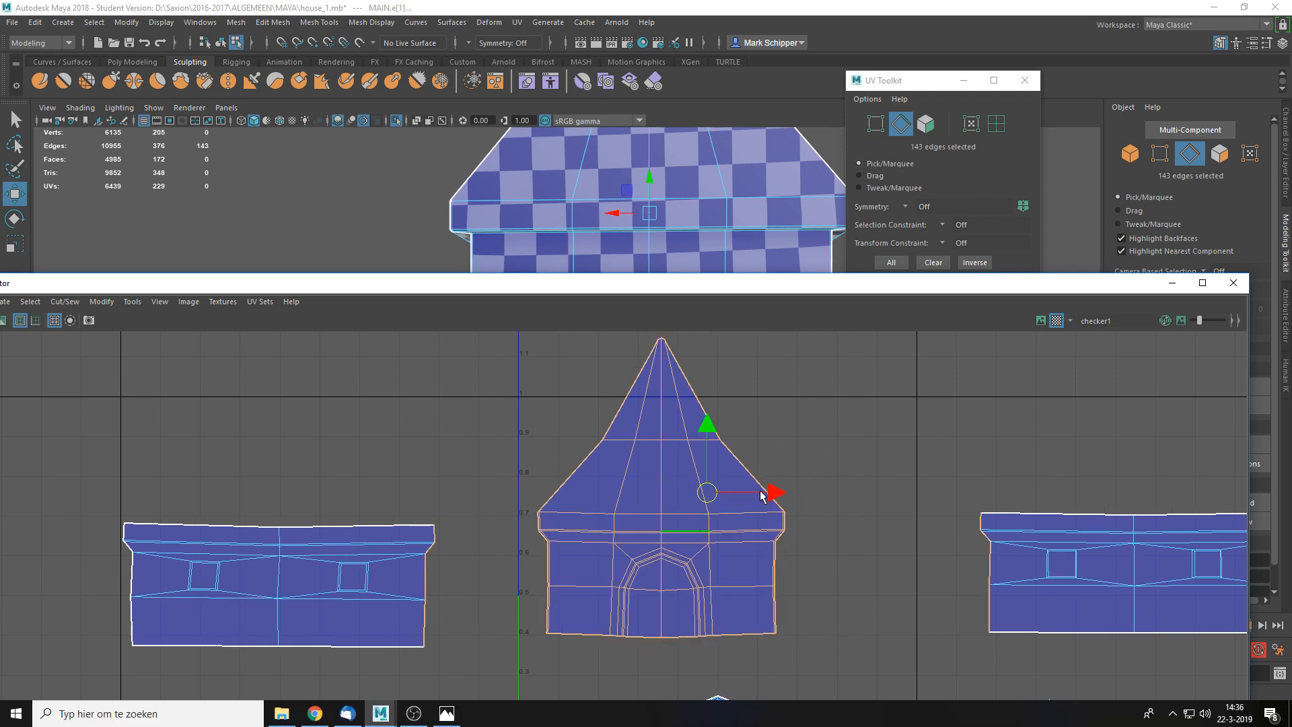
click(842, 466)
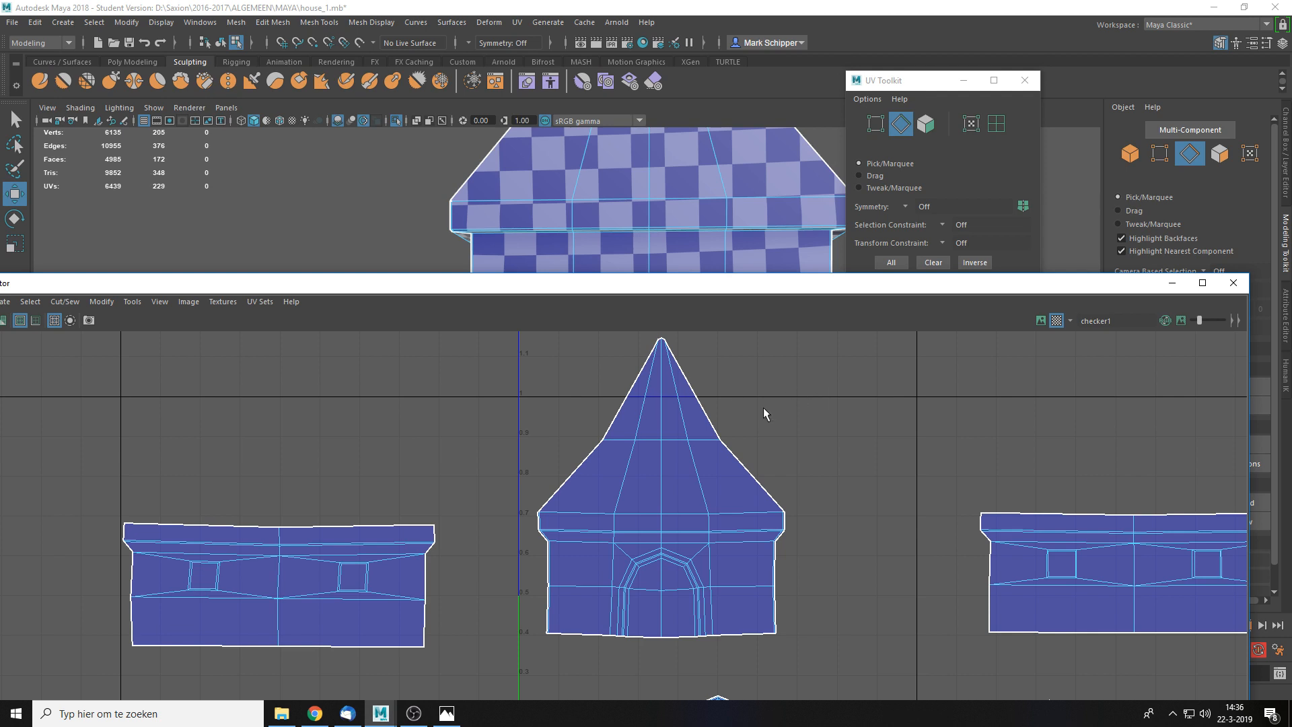
- Rearrange the UV Editor and UV Toolkit windows to expose more of the shells, and expand the toolkit's Transform settings
scroll(670, 466, up, 2)
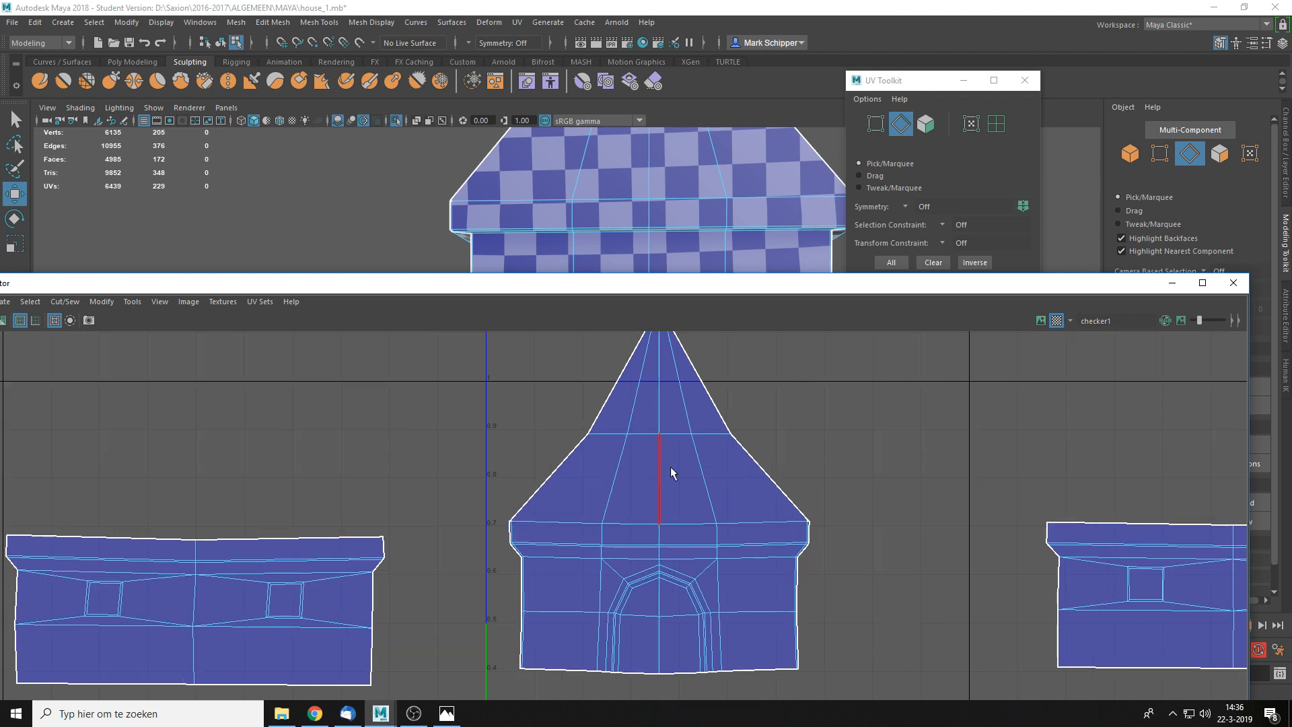
drag(910, 90, 1007, 83)
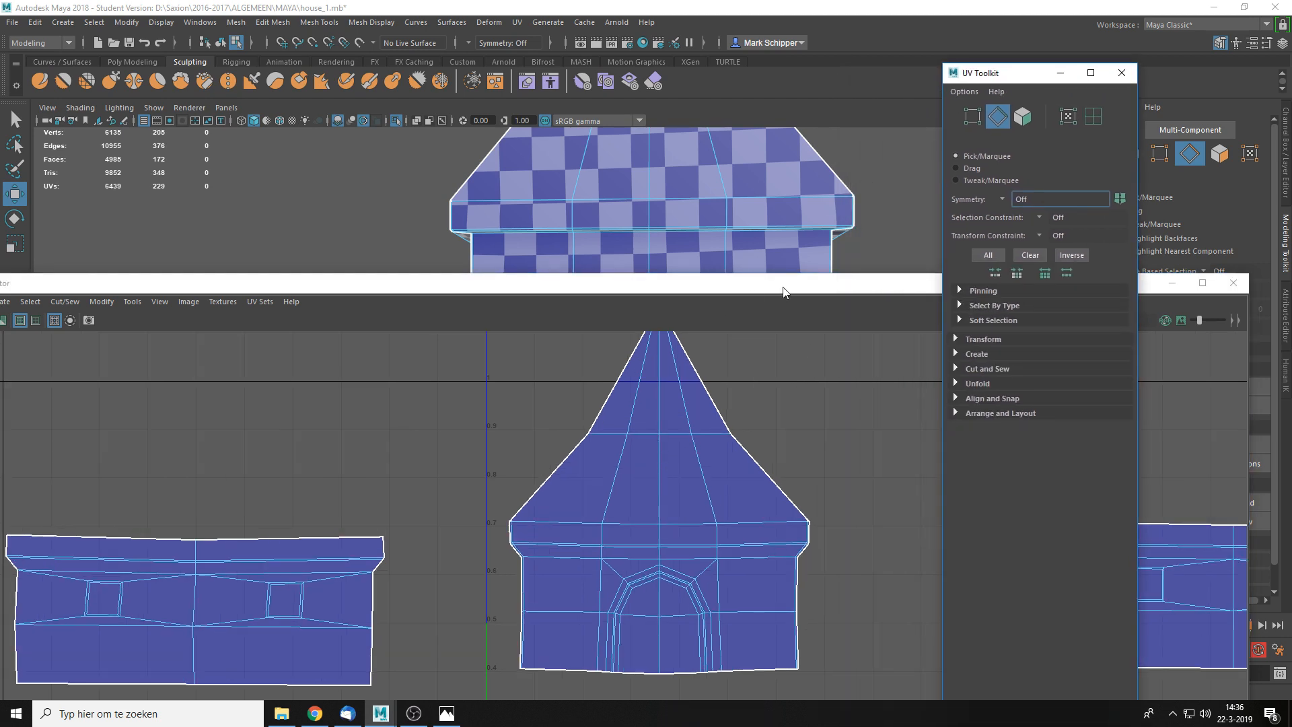
mouse_move(886, 293)
mouse_down()
mouse_move(882, 132)
mouse_move(904, 111)
mouse_up()
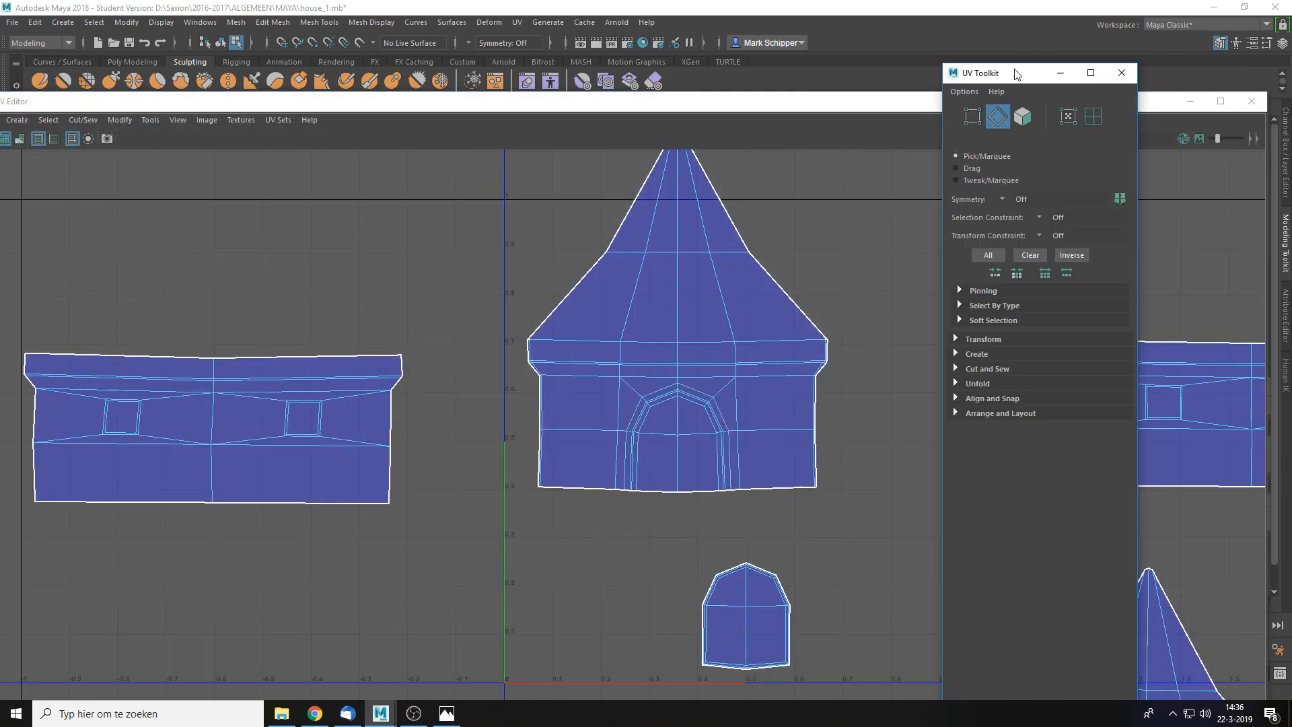
click(957, 339)
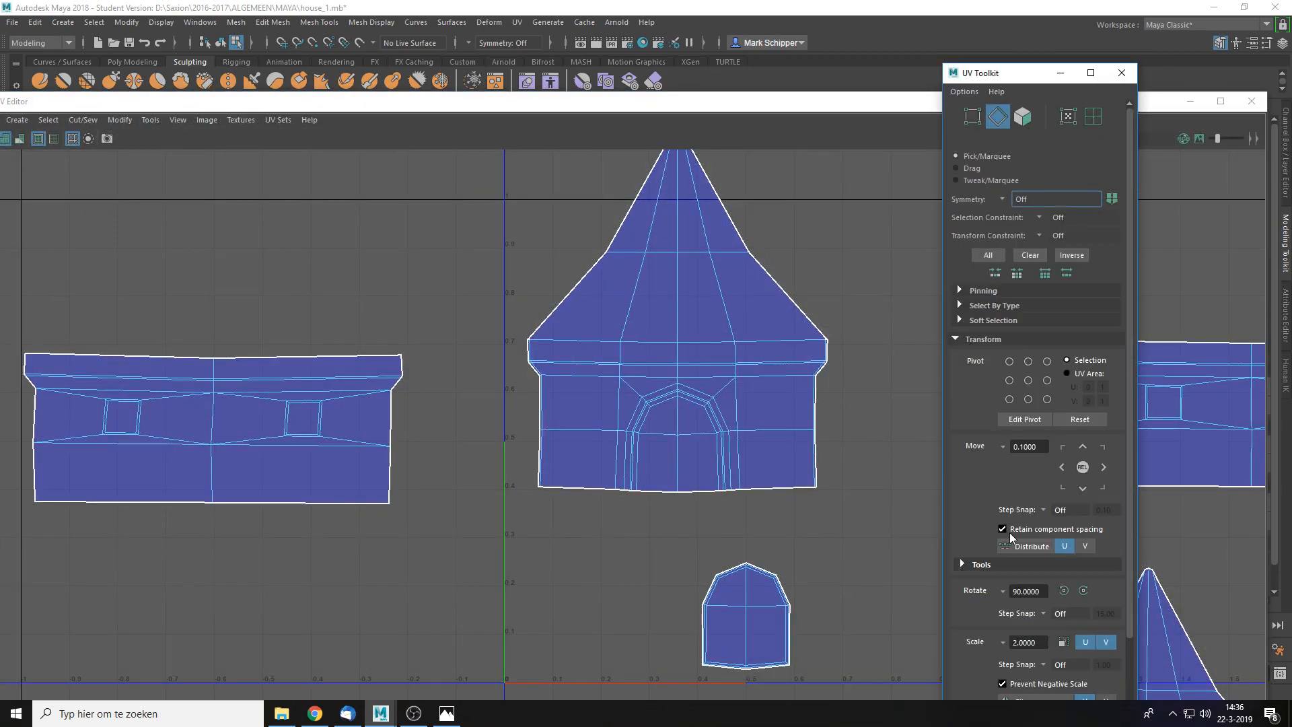
scroll(1085, 514, down, 3)
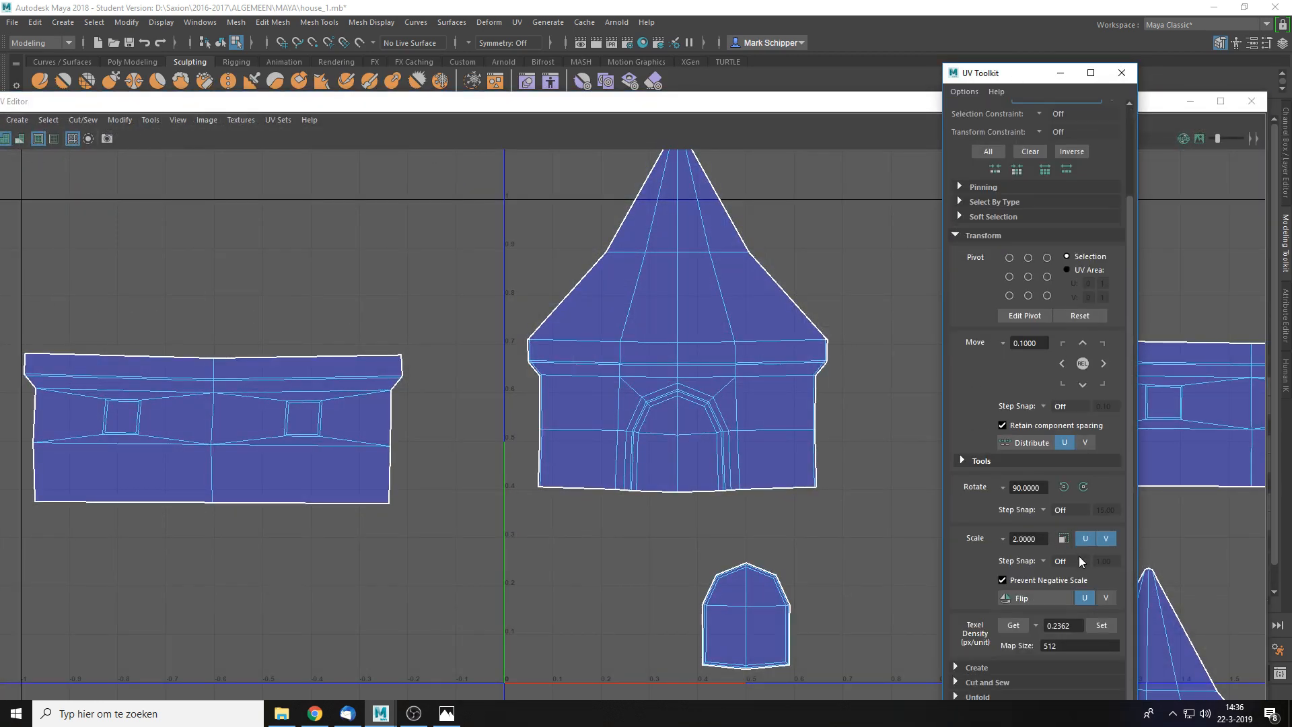
drag(1024, 75, 1069, 49)
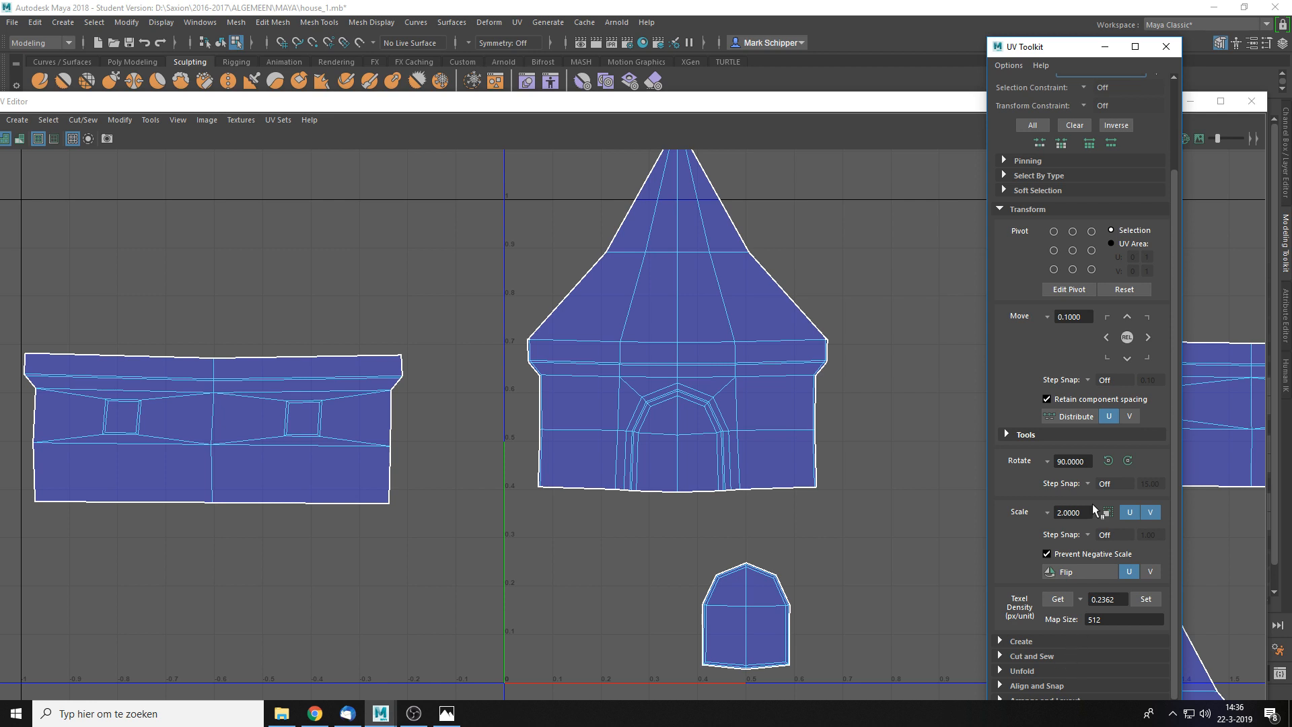
- Expand the Align and Snap settings and align the central front wall shell's bottom row of UVs to their lowest V
drag(1034, 57, 1058, 21)
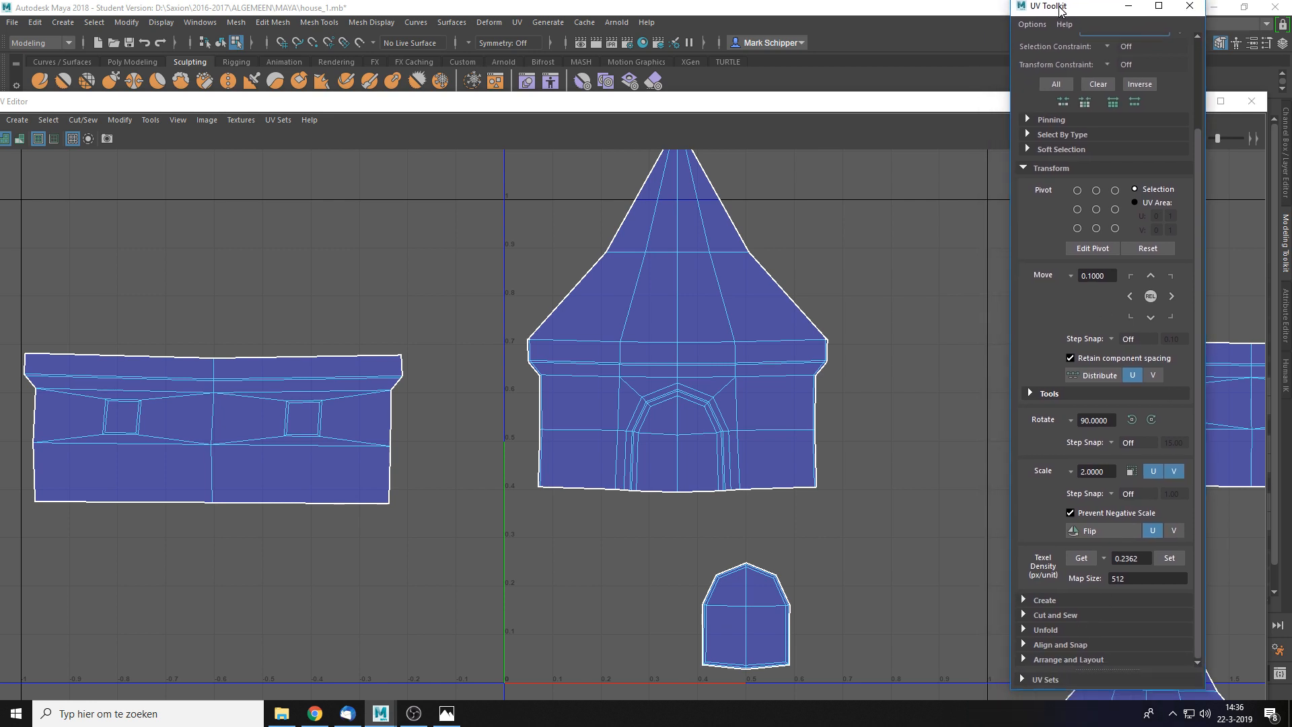
click(1060, 649)
scroll(1077, 606, down, 2)
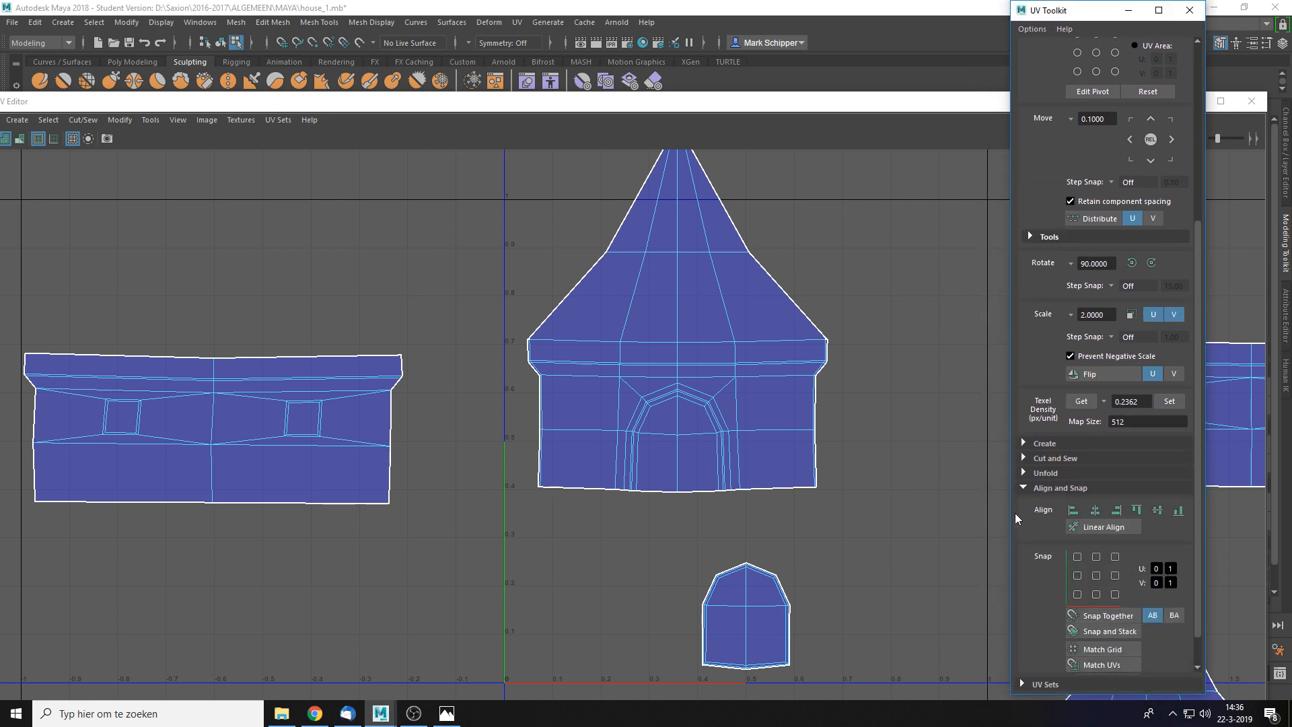
right_click(710, 388)
right_drag(710, 389, 754, 364)
scroll(655, 378, up, 5)
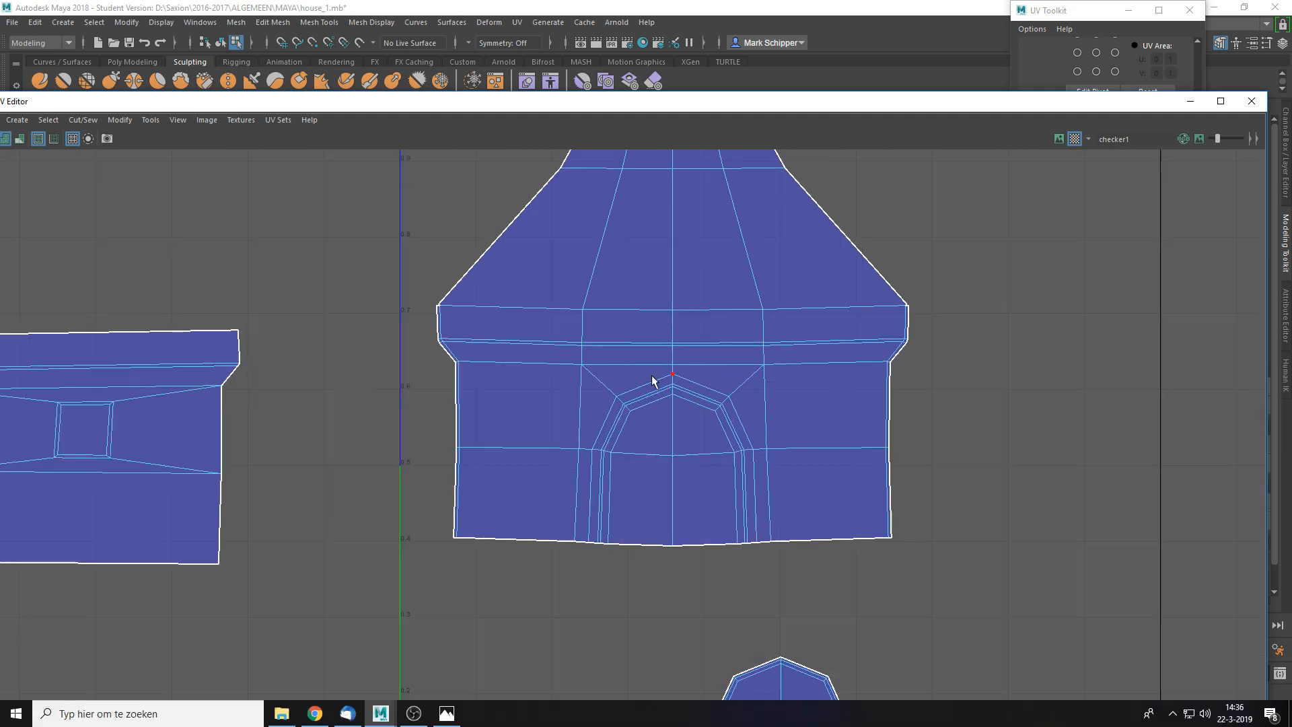
drag(311, 601, 1185, 673)
click(1108, 12)
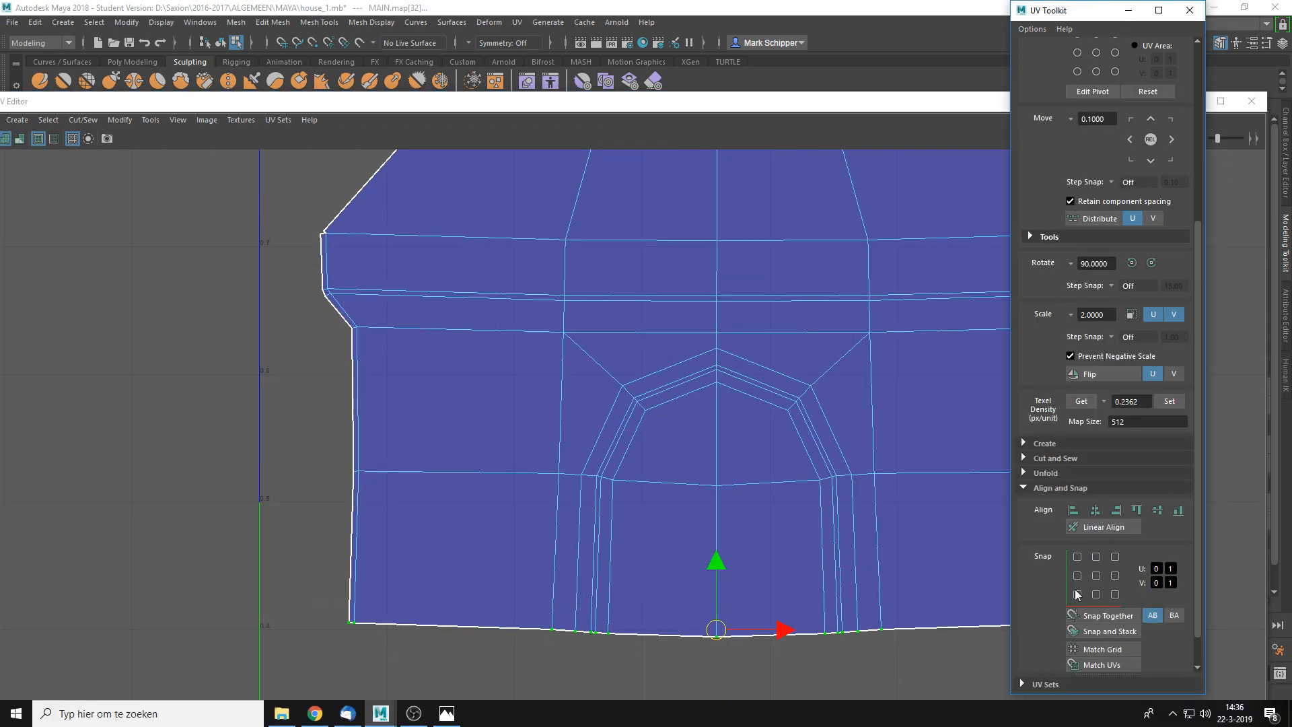
click(1180, 512)
- Align the UV row at the top of the front wall and the row along the roof's lower edge to each row's lowest V
alt+middle_drag(721, 342, 594, 405)
scroll(595, 405, down, 1)
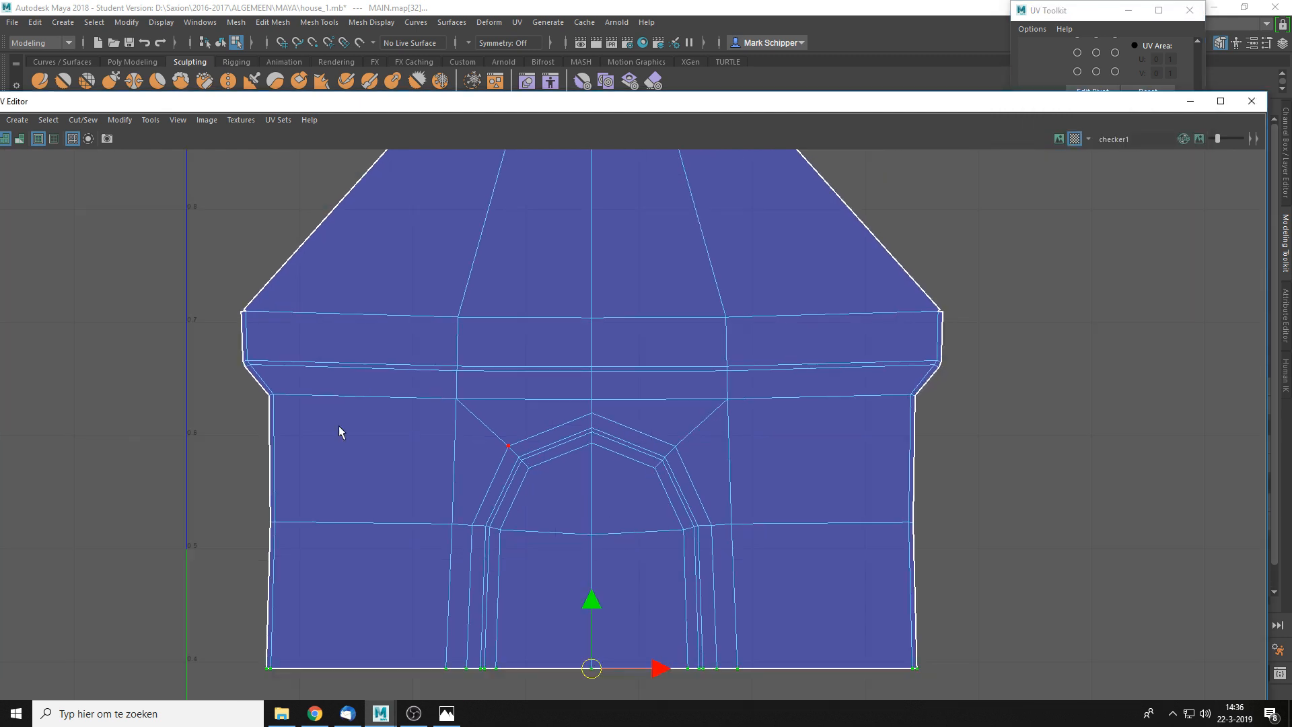
drag(246, 380, 988, 412)
key(g)
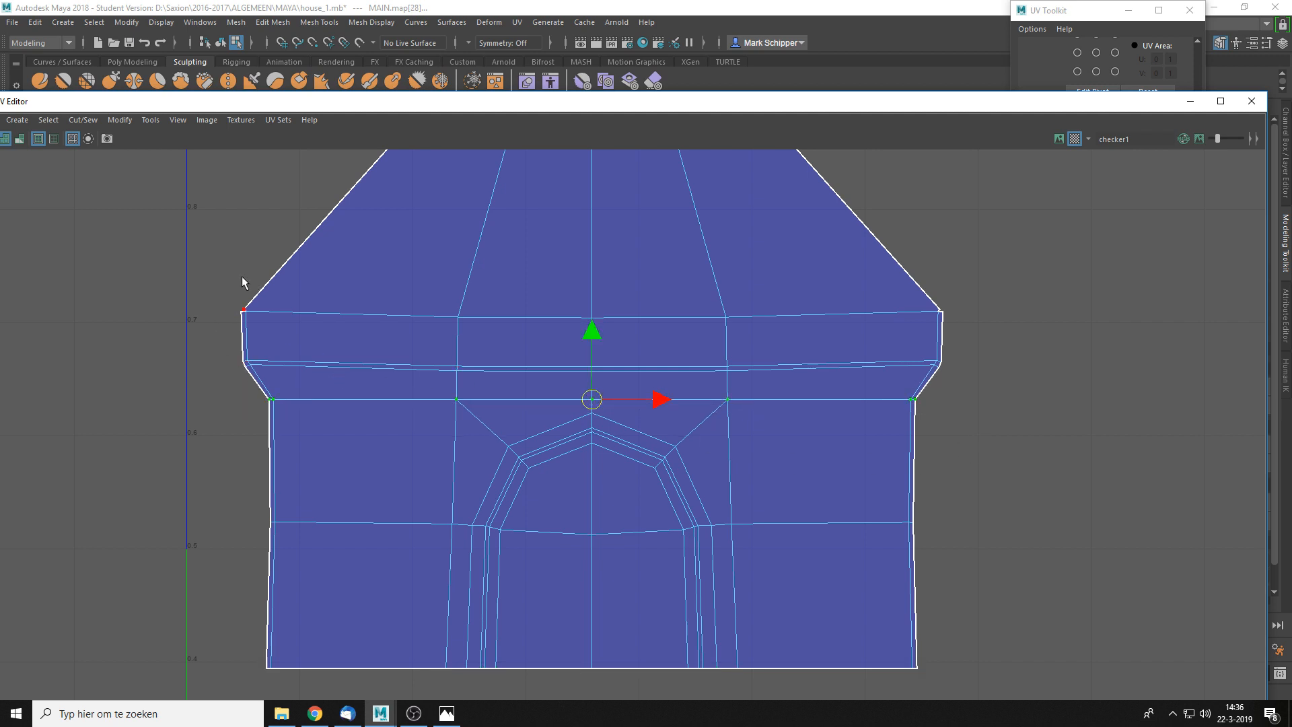
drag(198, 274, 1087, 337)
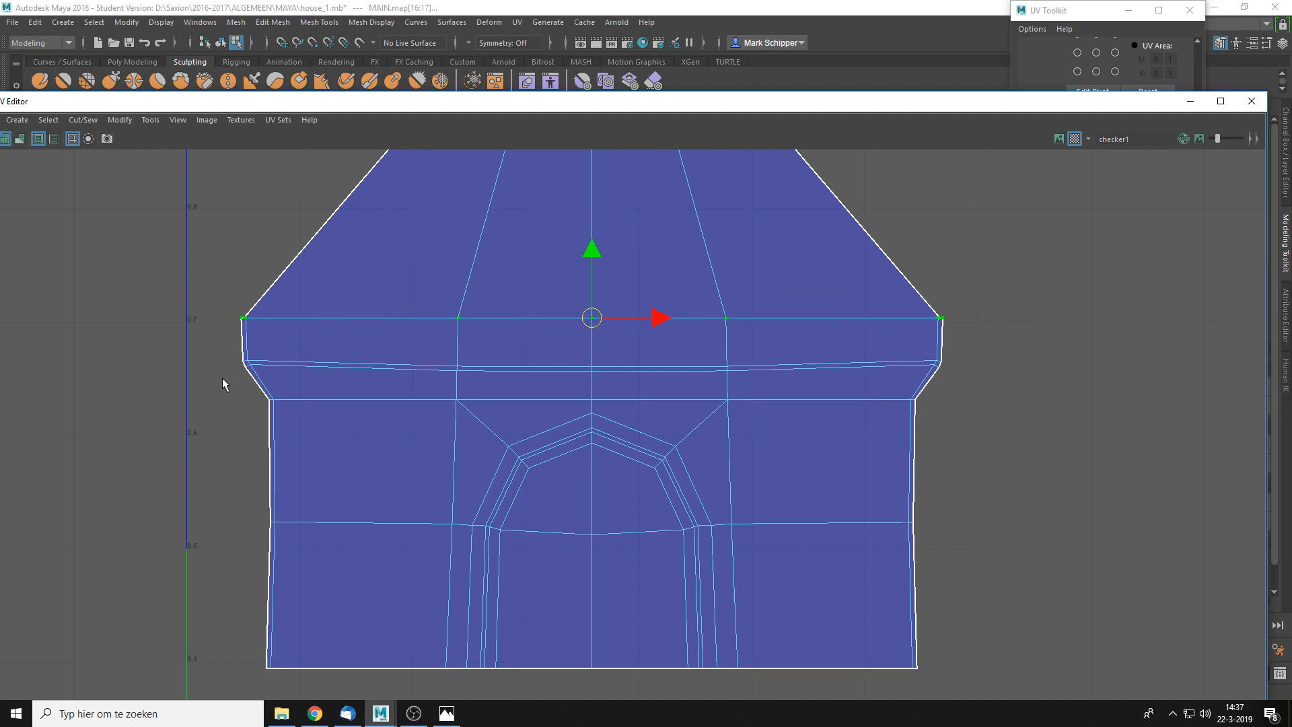
- Select the UVs along the lower of the two close eave lines and align them to their lowest V
click(244, 364)
scroll(253, 363, up, 3)
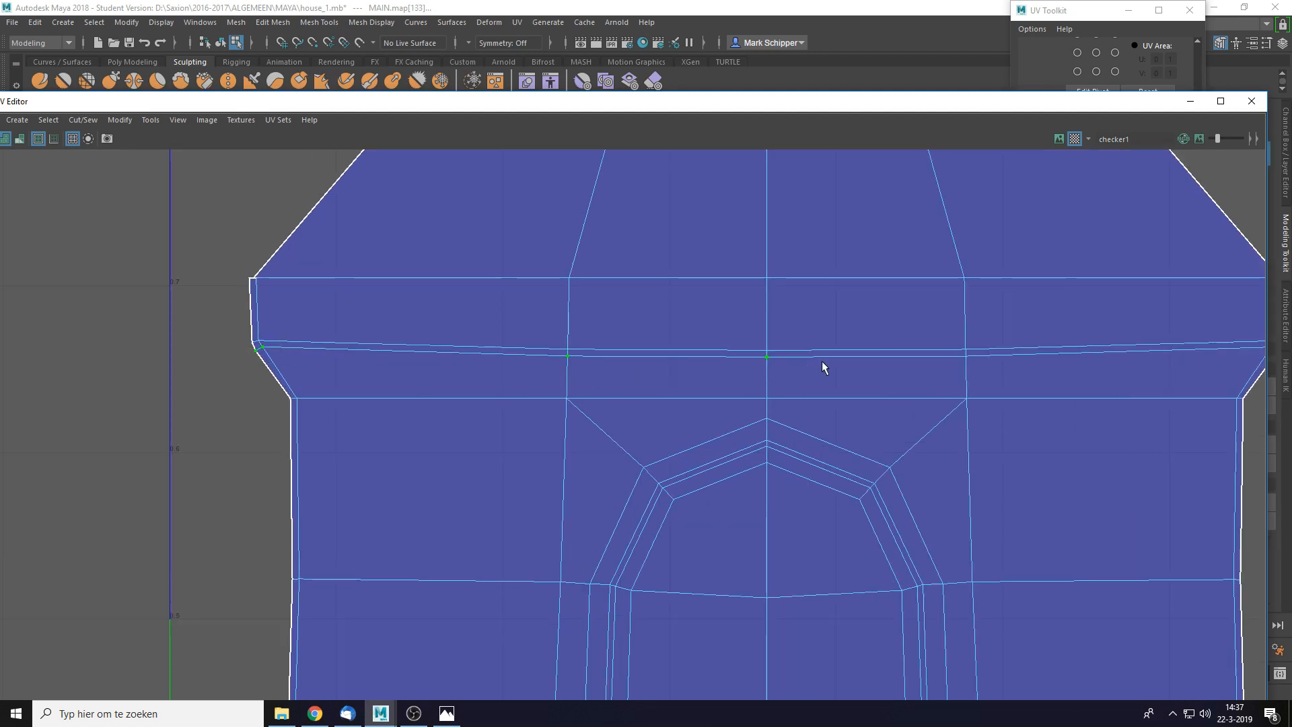
alt+middle_drag(1174, 362, 997, 375)
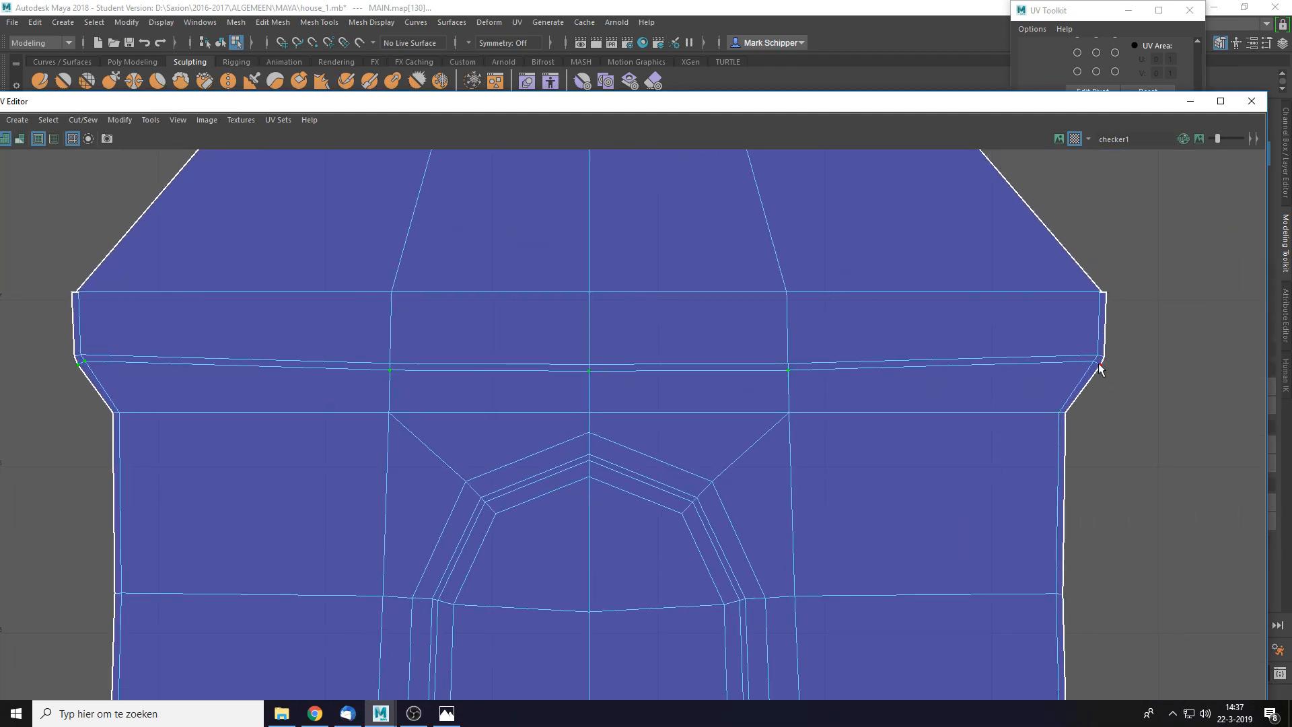
click(1092, 23)
click(1178, 511)
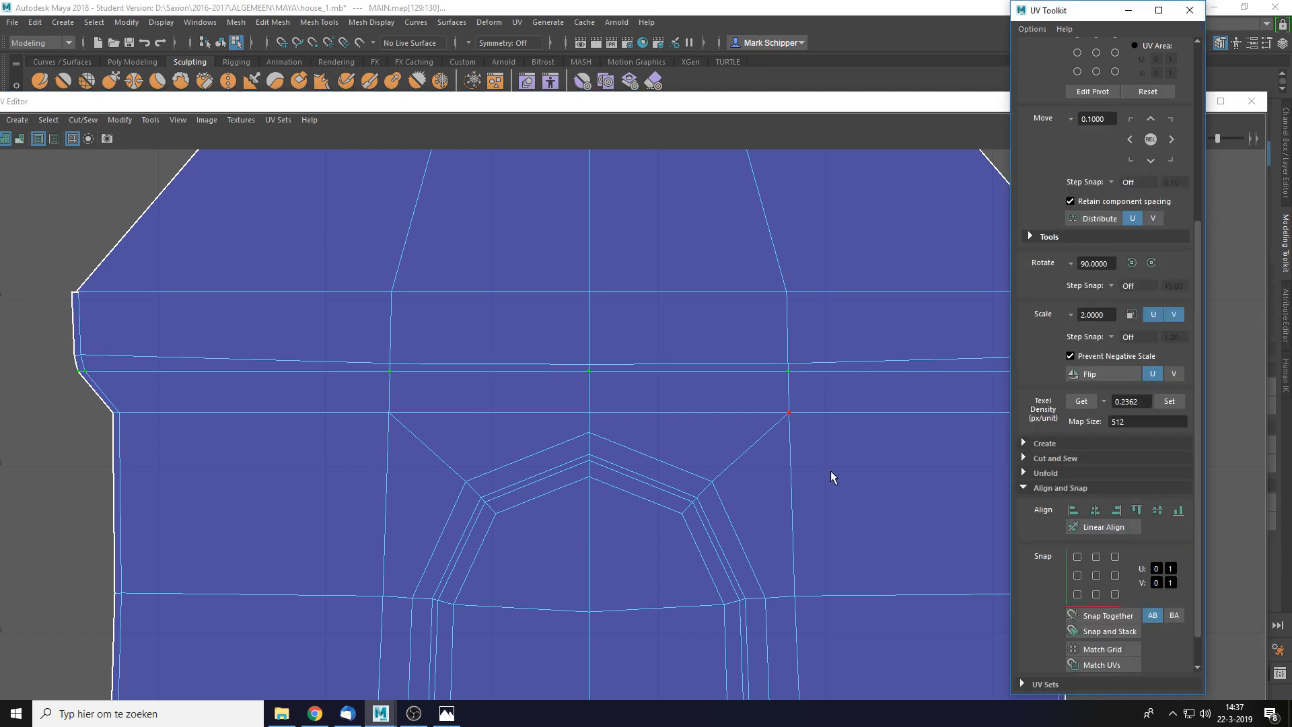
- Select the UVs down the front wall's right outer border and align them to their maximum U
scroll(833, 476, down, 4)
click(998, 231)
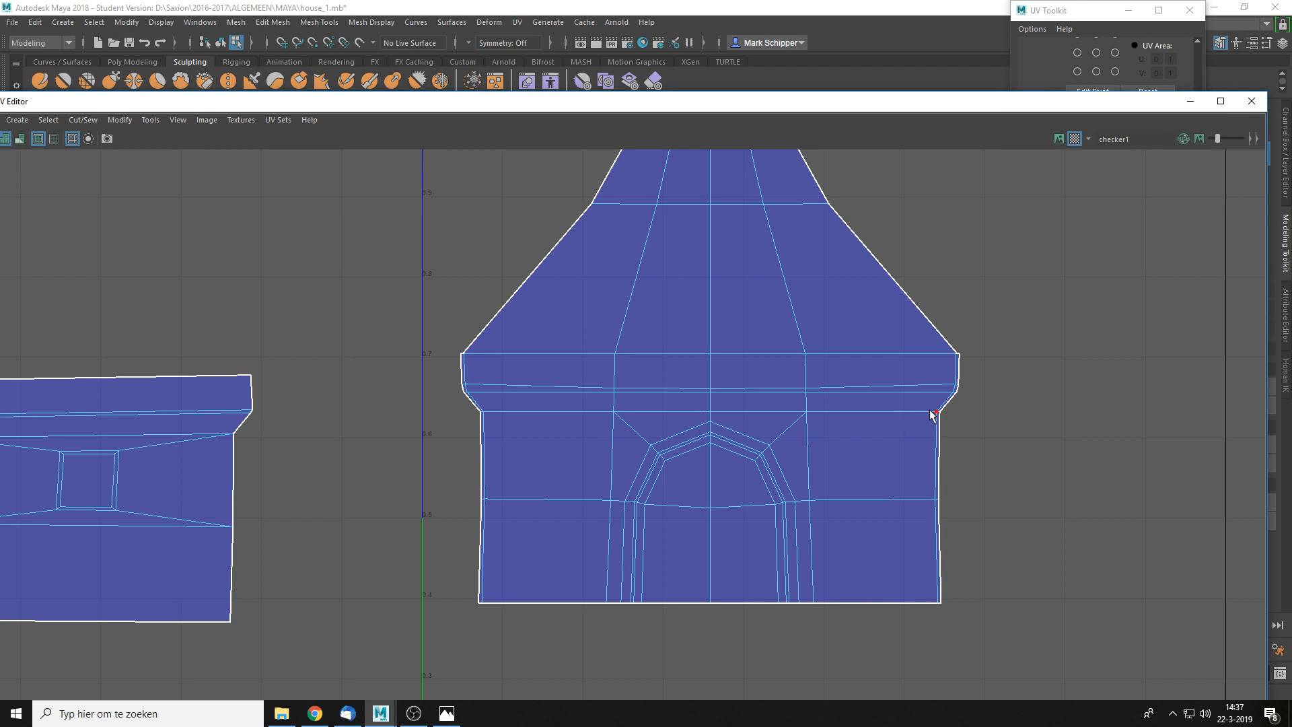
click(966, 353)
scroll(984, 438, up, 2)
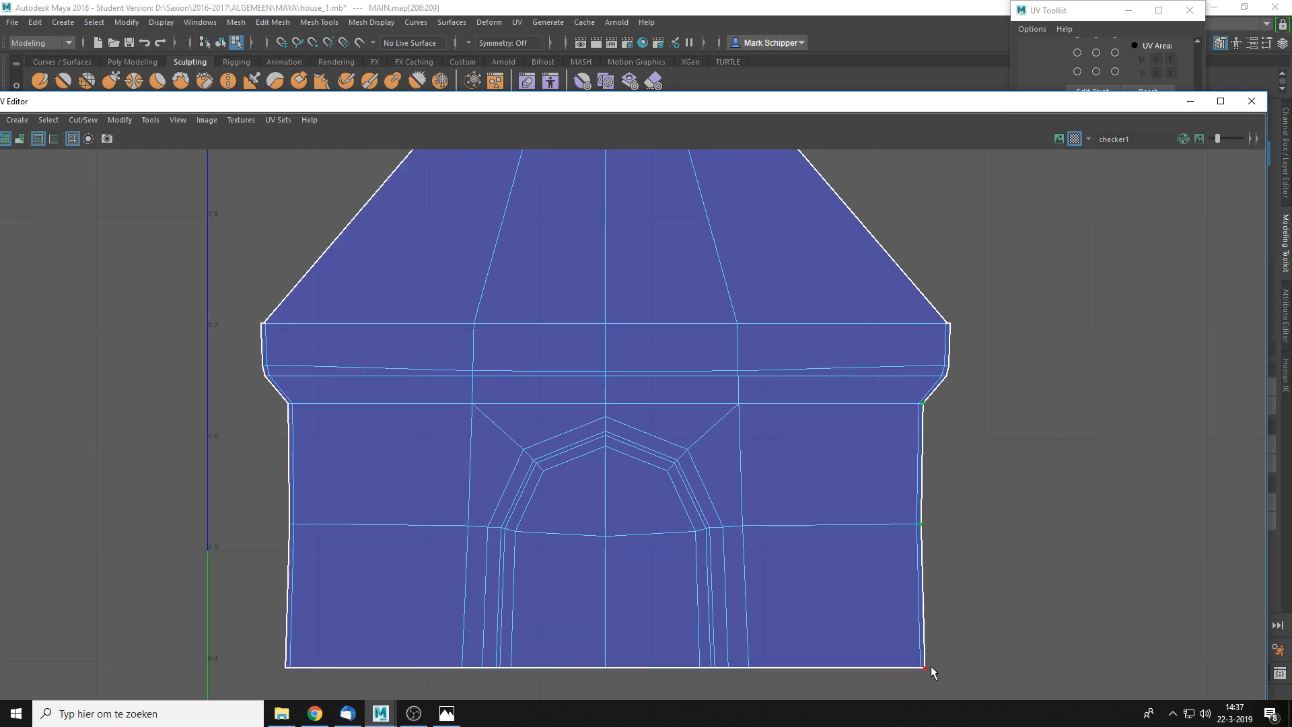
click(1107, 25)
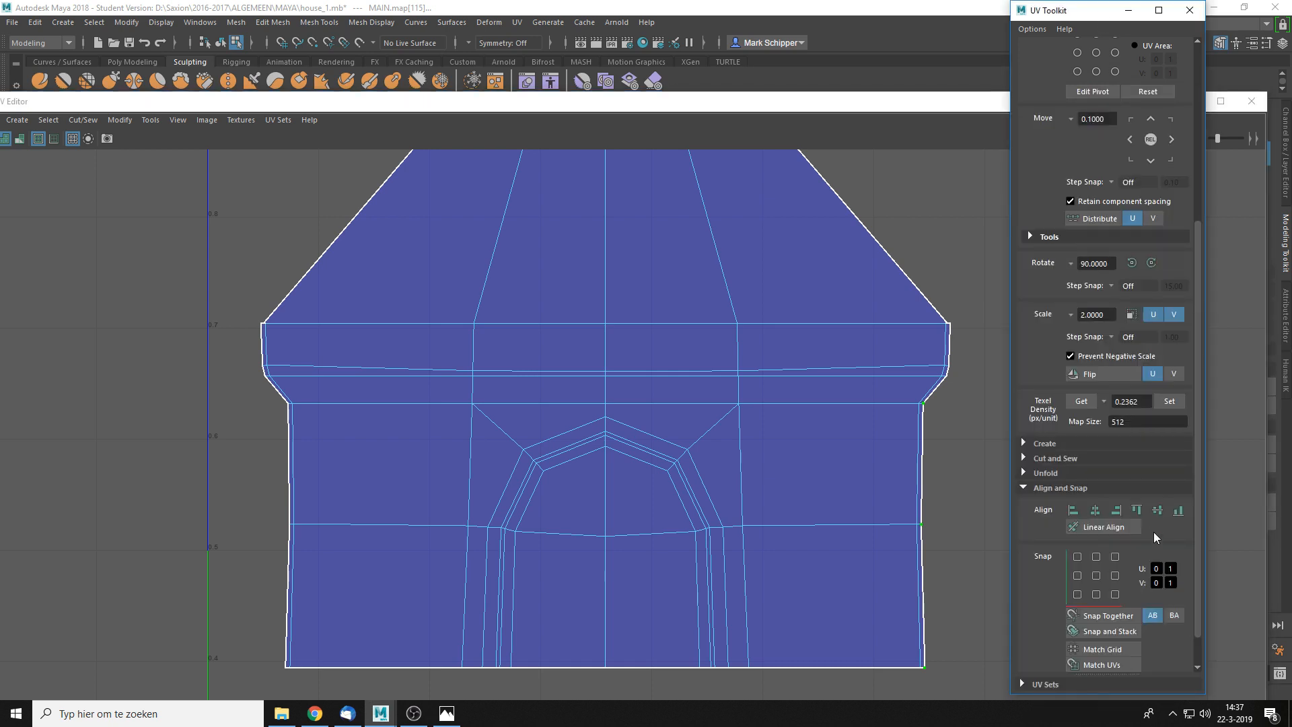
click(1116, 510)
- Move the UV Editor clear of the checkered house front, inspect the model, and close the UV Toolkit
drag(808, 108, 781, 525)
click(838, 355)
alt+drag(611, 358, 812, 351)
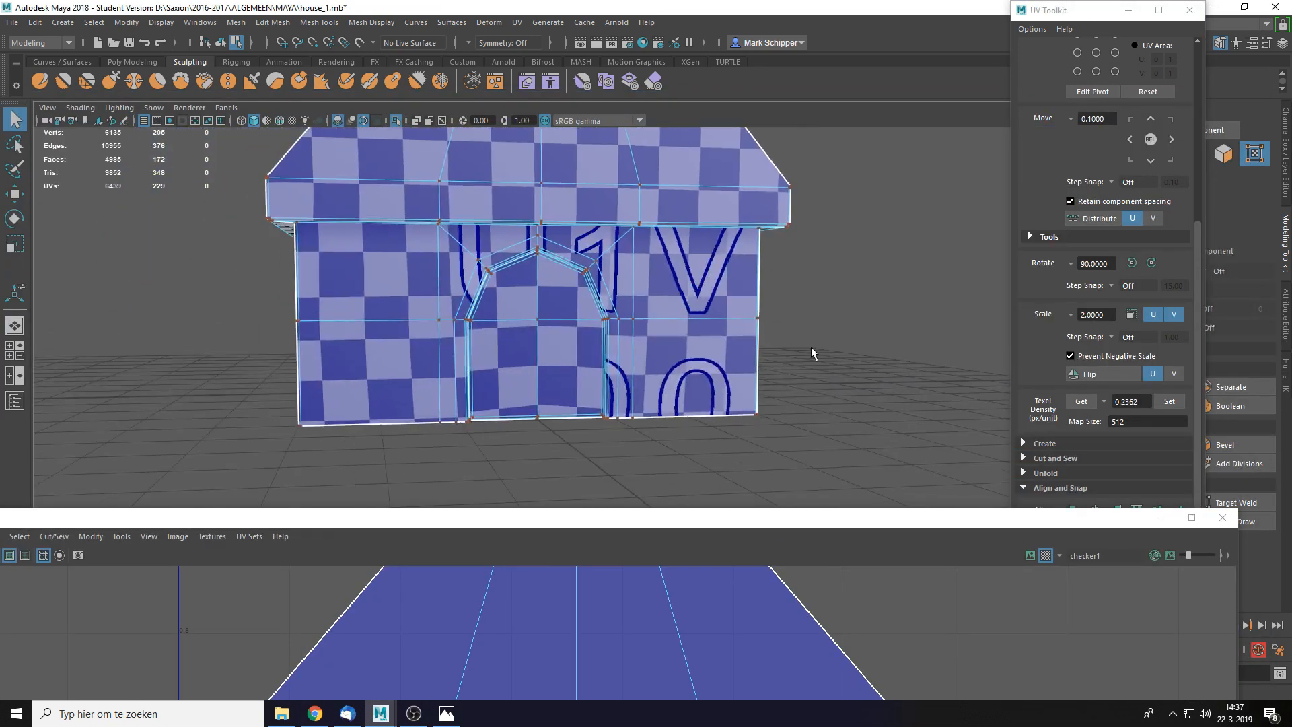
click(742, 540)
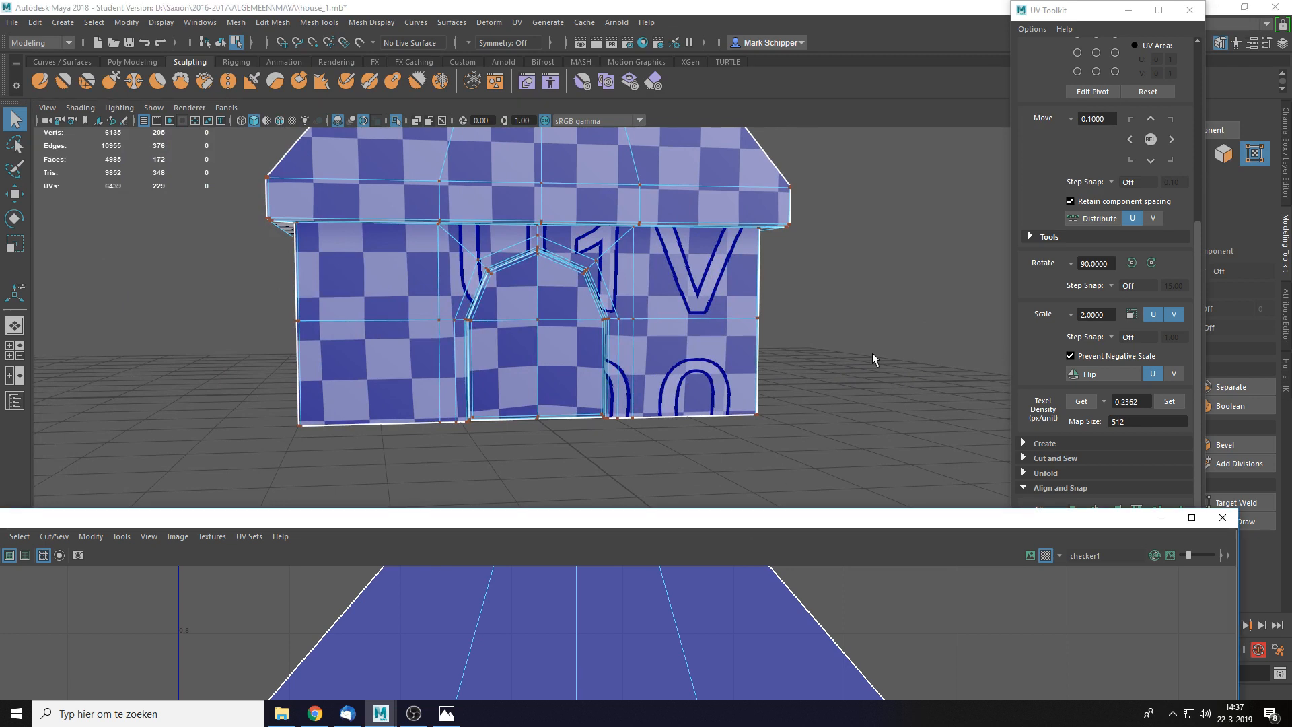
drag(772, 518, 879, 425)
click(1189, 10)
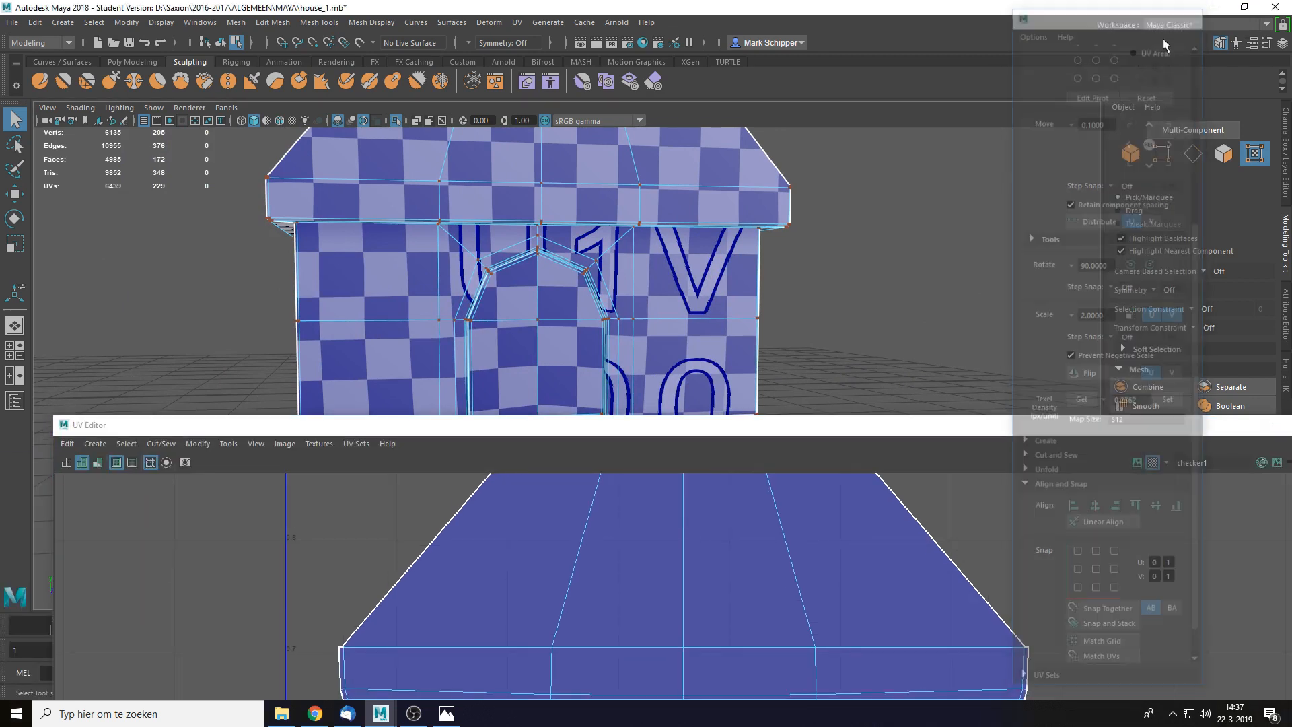
- Shift the middle and upper UVs of the vertical edge left of the door arch horizontally to straighten that edge
scroll(627, 544, down, 5)
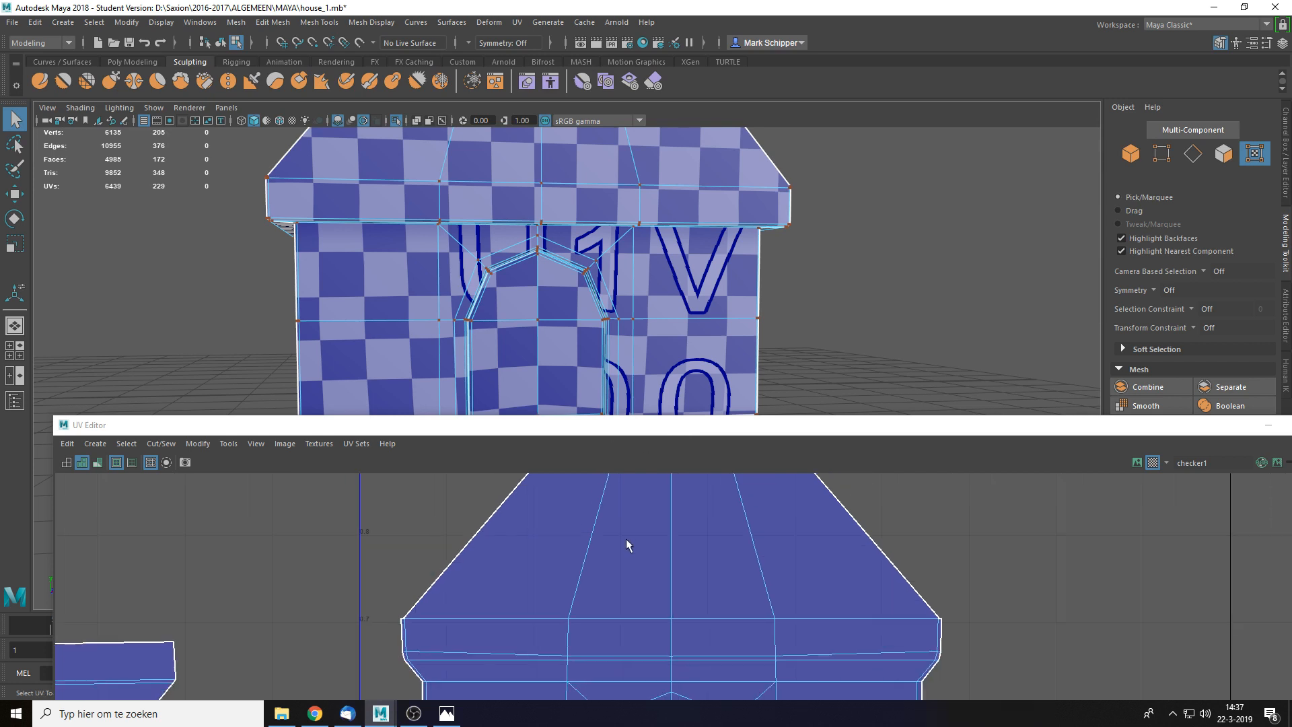
alt+middle_drag(649, 646, 661, 601)
scroll(646, 579, up, 1)
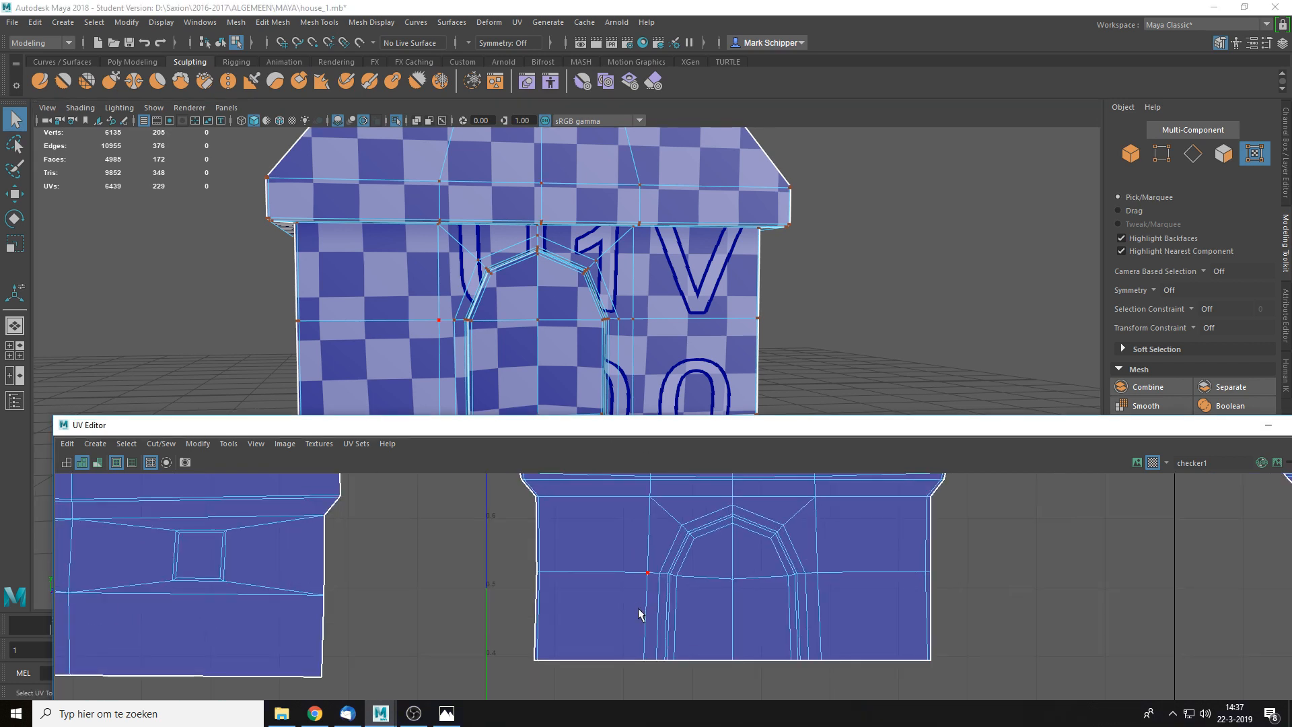
scroll(639, 579, up, 2)
click(633, 567)
key(w)
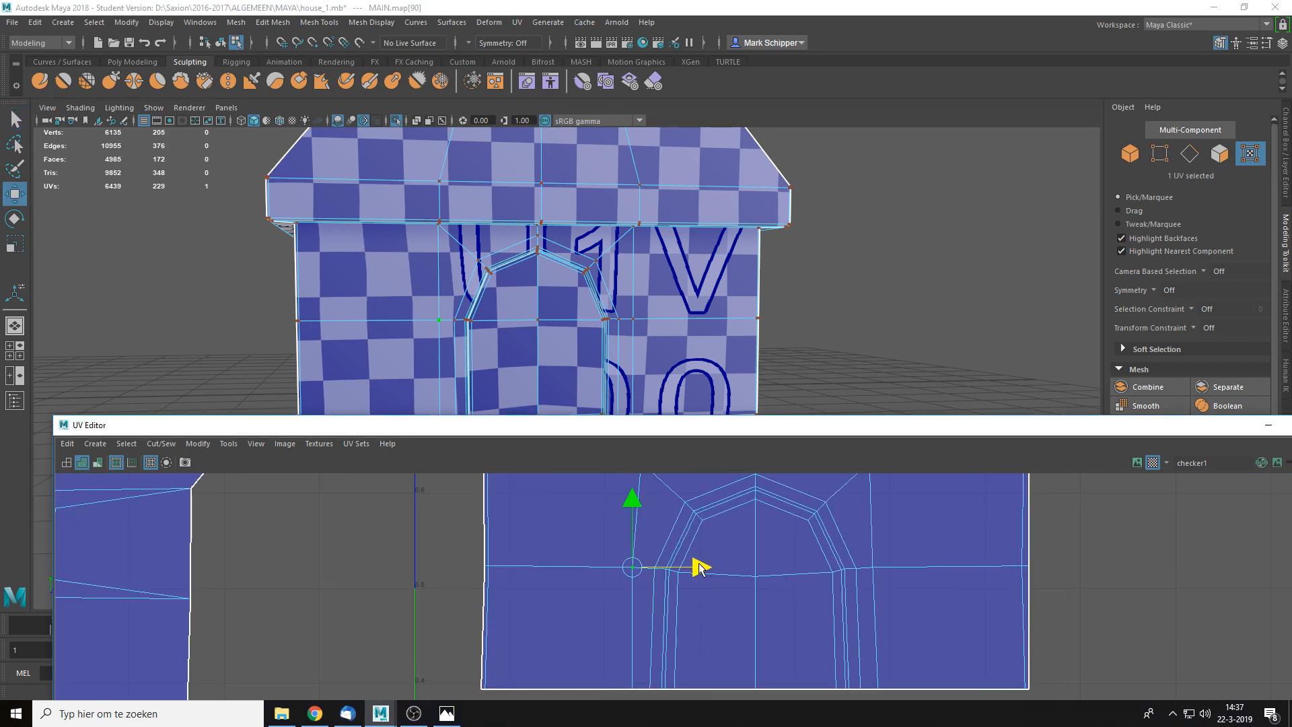
drag(699, 562, 702, 563)
alt+middle_drag(612, 507, 689, 528)
scroll(703, 572, up, 1)
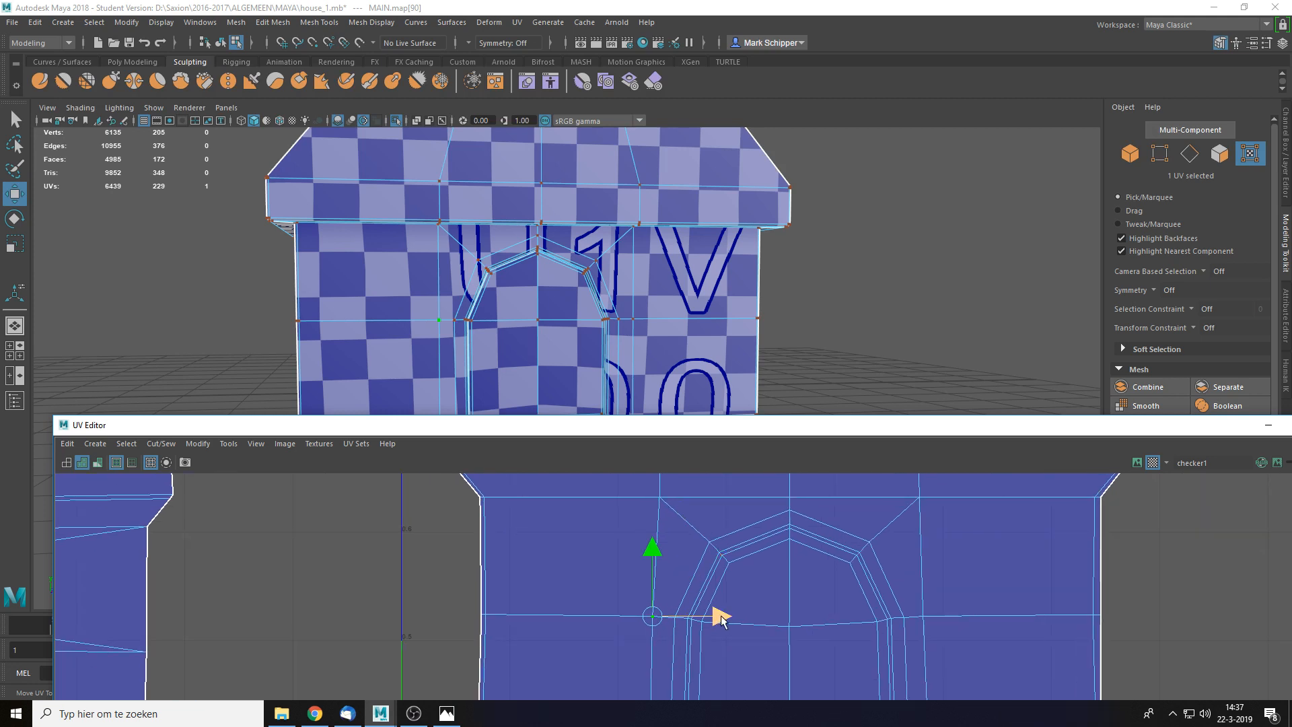
drag(723, 624, 719, 624)
click(660, 497)
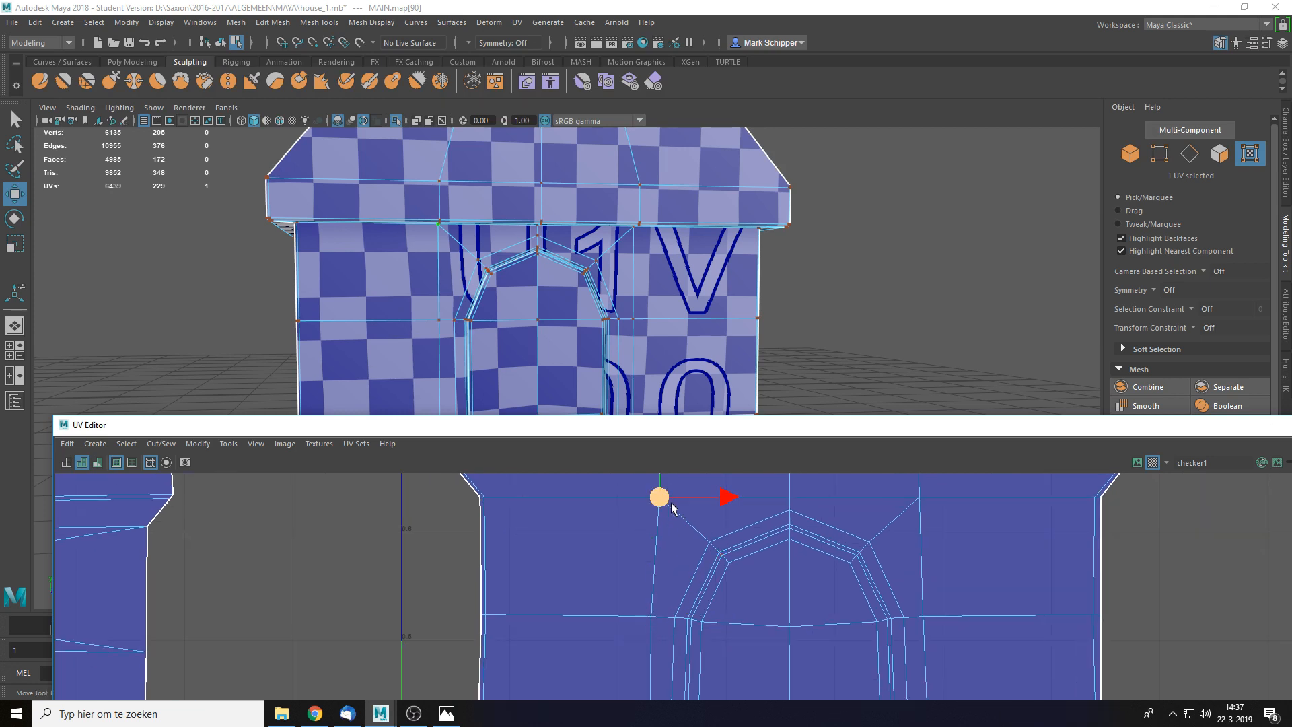
drag(706, 499, 700, 501)
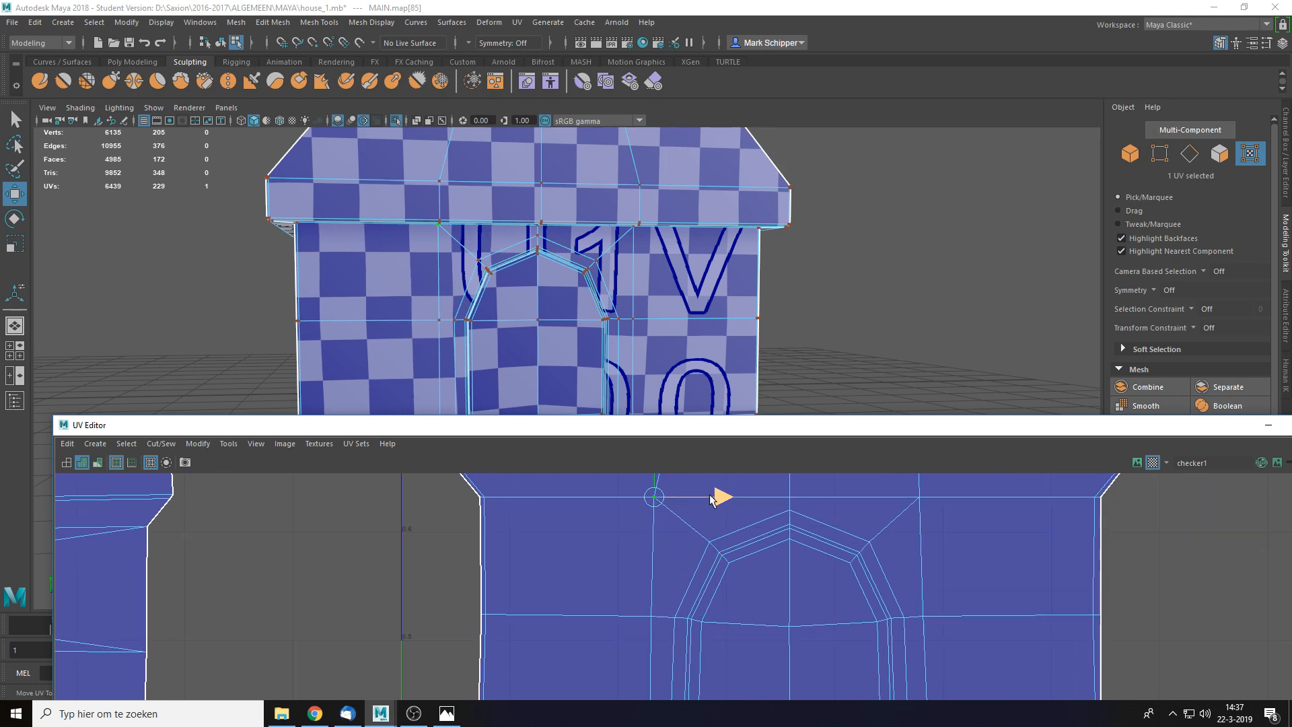
- Shift the middle and upper UVs of the vertical edge right of the door arch outward to straighten that edge
click(933, 502)
alt+middle_drag(949, 635, 868, 546)
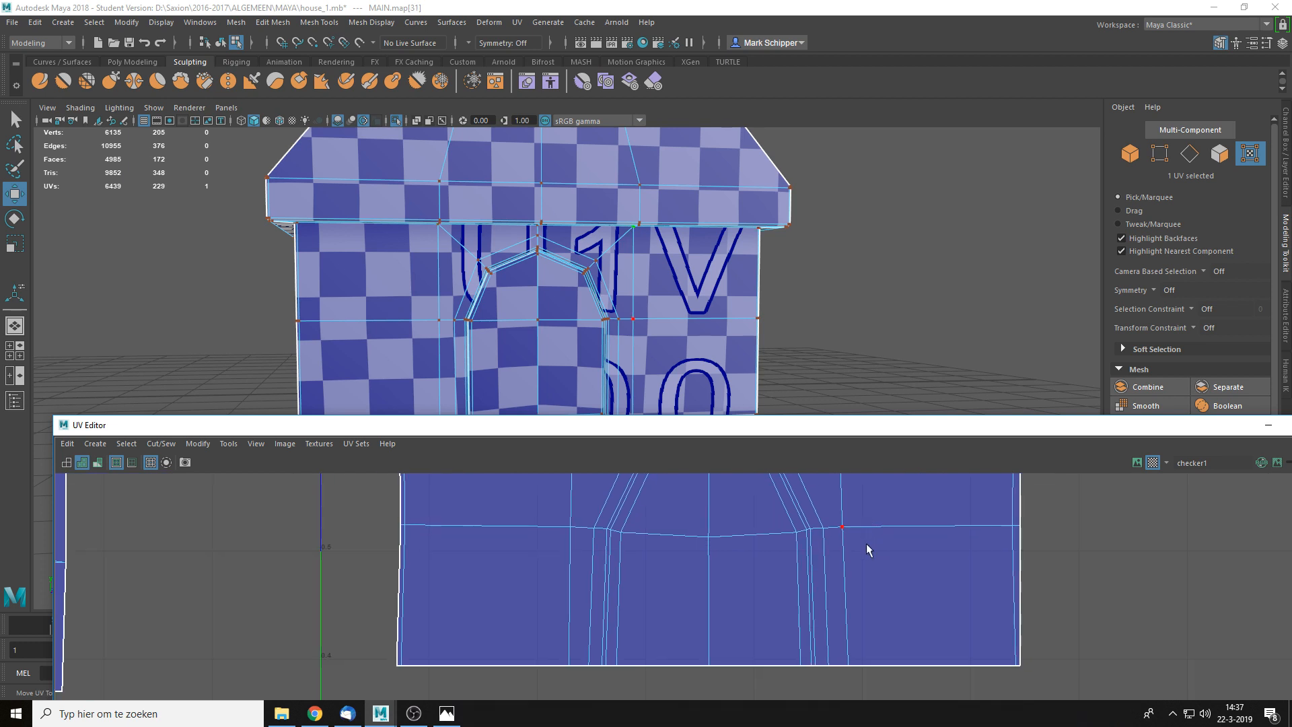
click(876, 532)
drag(898, 527, 902, 527)
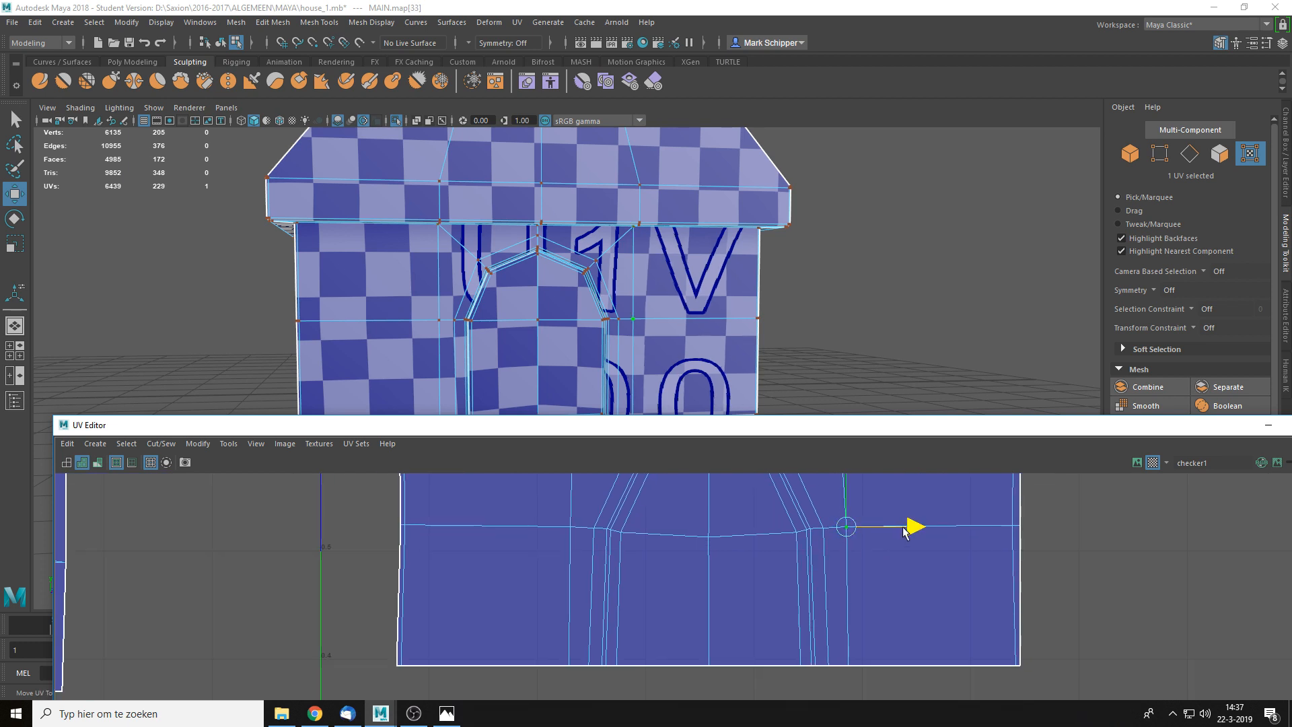
alt+middle_drag(875, 486, 874, 598)
click(845, 527)
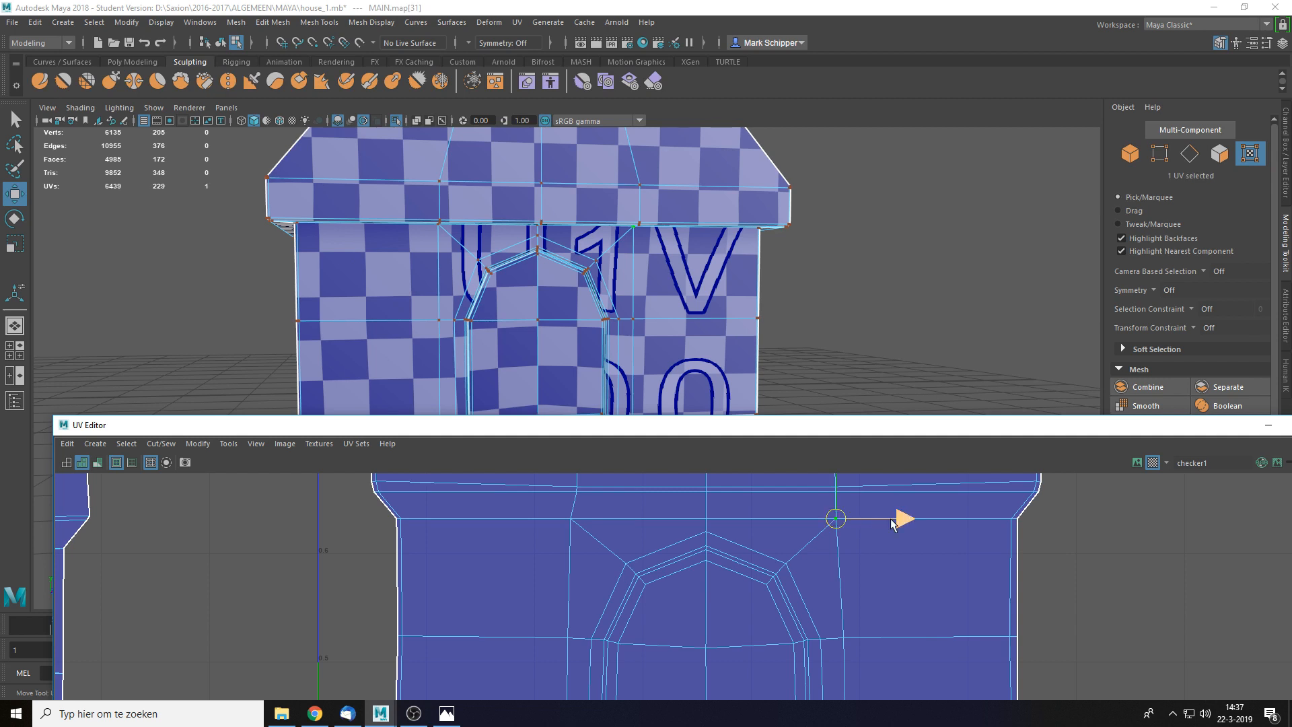
drag(892, 524, 906, 525)
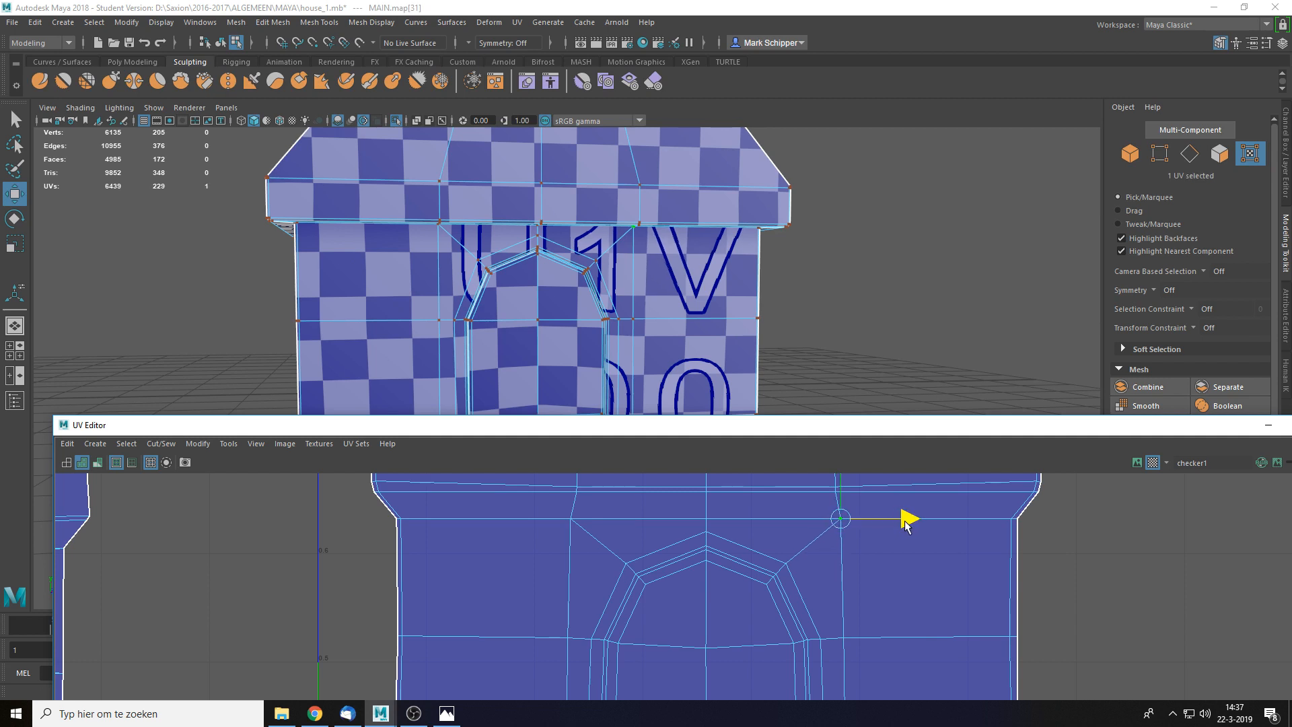
- Select the horizontal UV row across the middle of the front wall and align it to its lowest V
alt+middle_drag(730, 622, 537, 609)
scroll(668, 537, up, 3)
scroll(673, 534, down, 1)
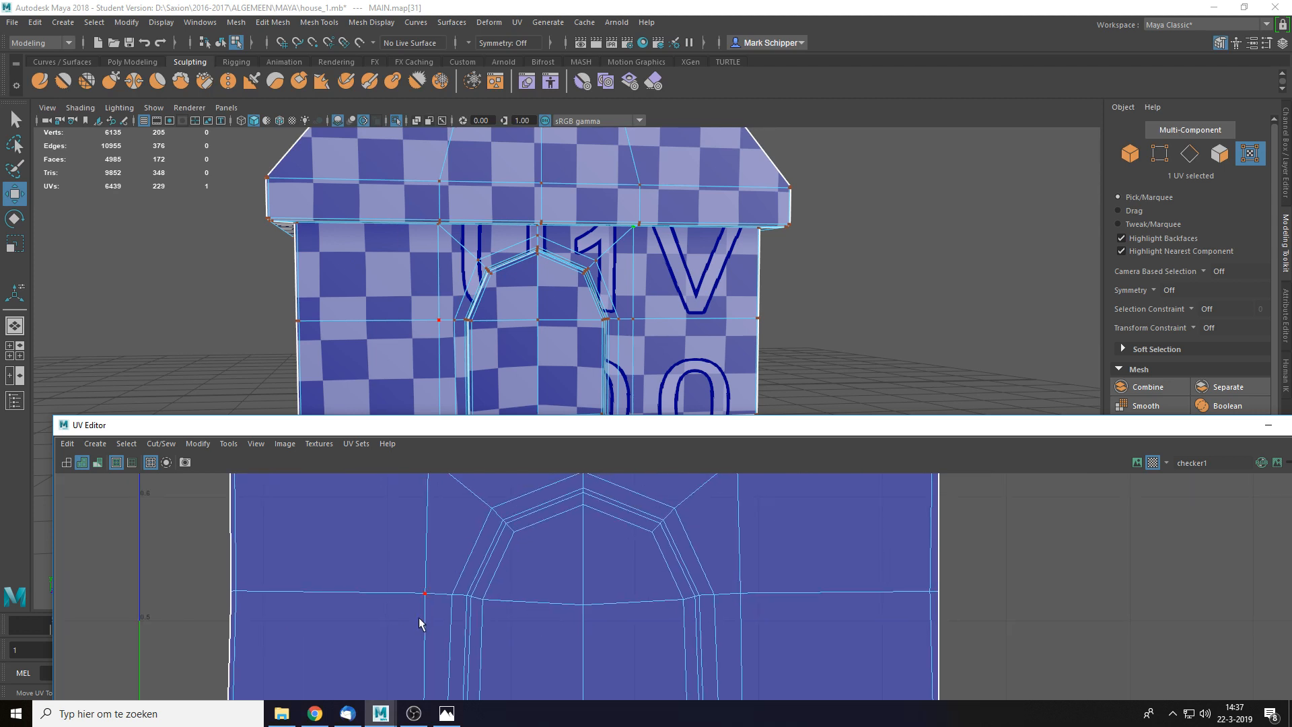
scroll(419, 622, down, 1)
drag(205, 578, 962, 614)
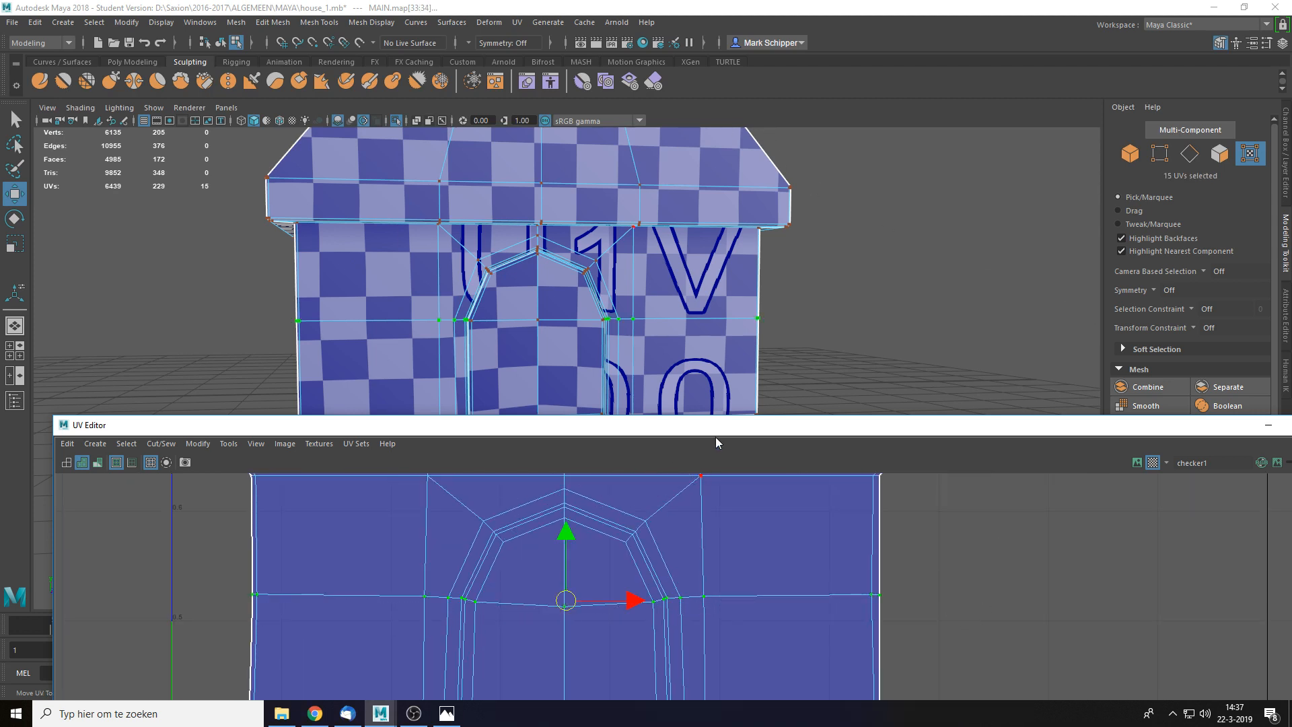
drag(671, 432, 720, 339)
shift+right_drag(658, 337, 710, 386)
key(ctrl+z)
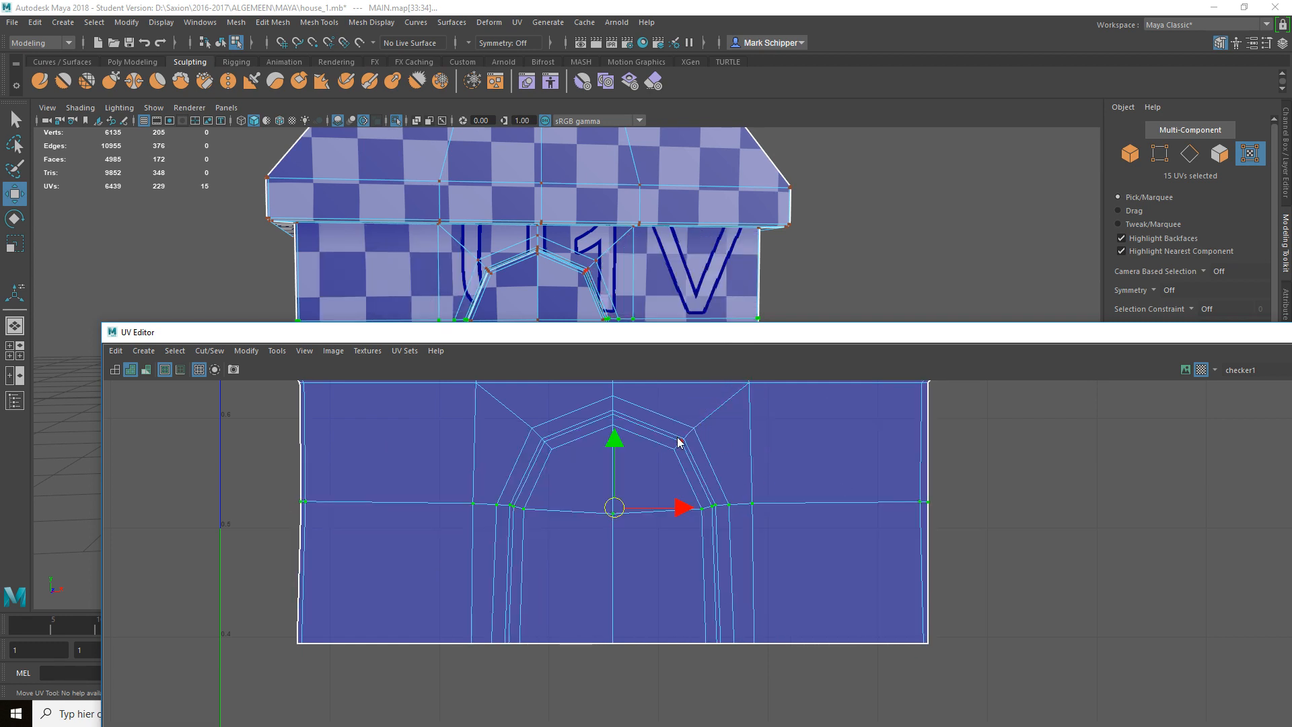
shift+right_drag(665, 336, 784, 388)
drag(698, 344, 693, 439)
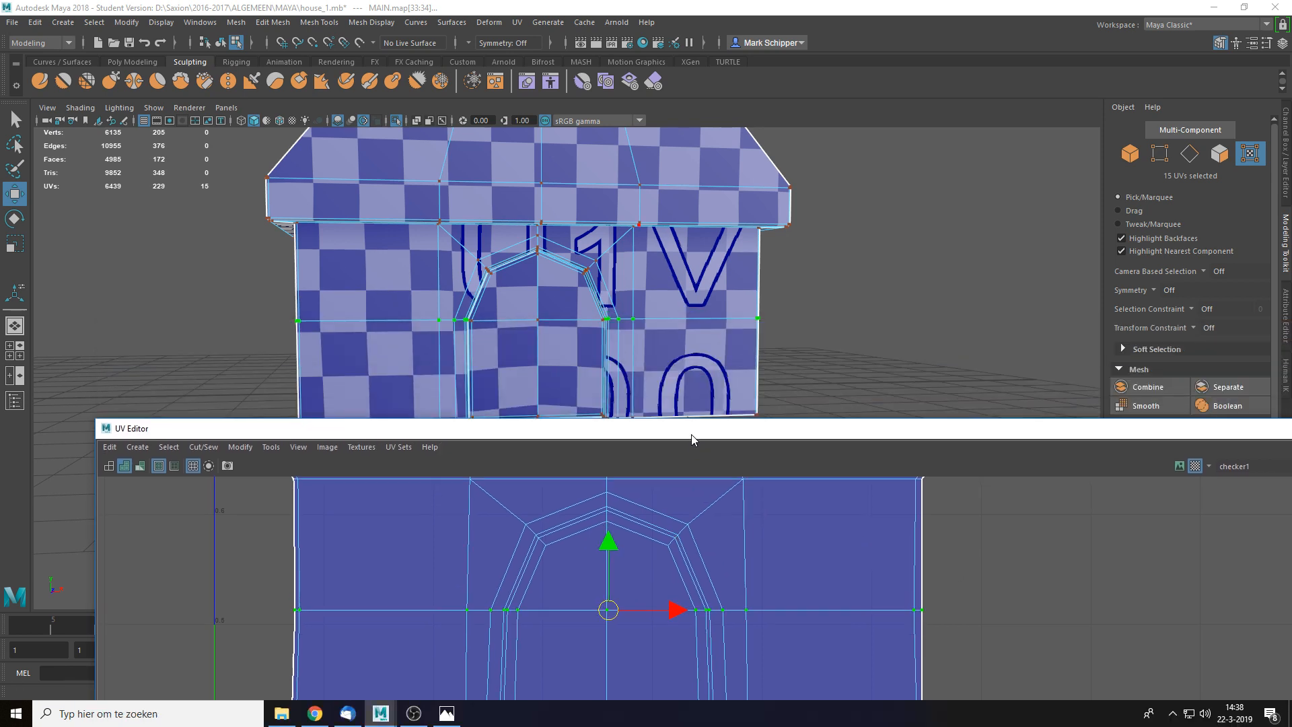
- Try to move the front wall's middle UV row and the centre UV inside the door arch downward
drag(627, 516, 628, 555)
key(ctrl+z)
click(658, 536)
click(584, 551)
click(625, 554)
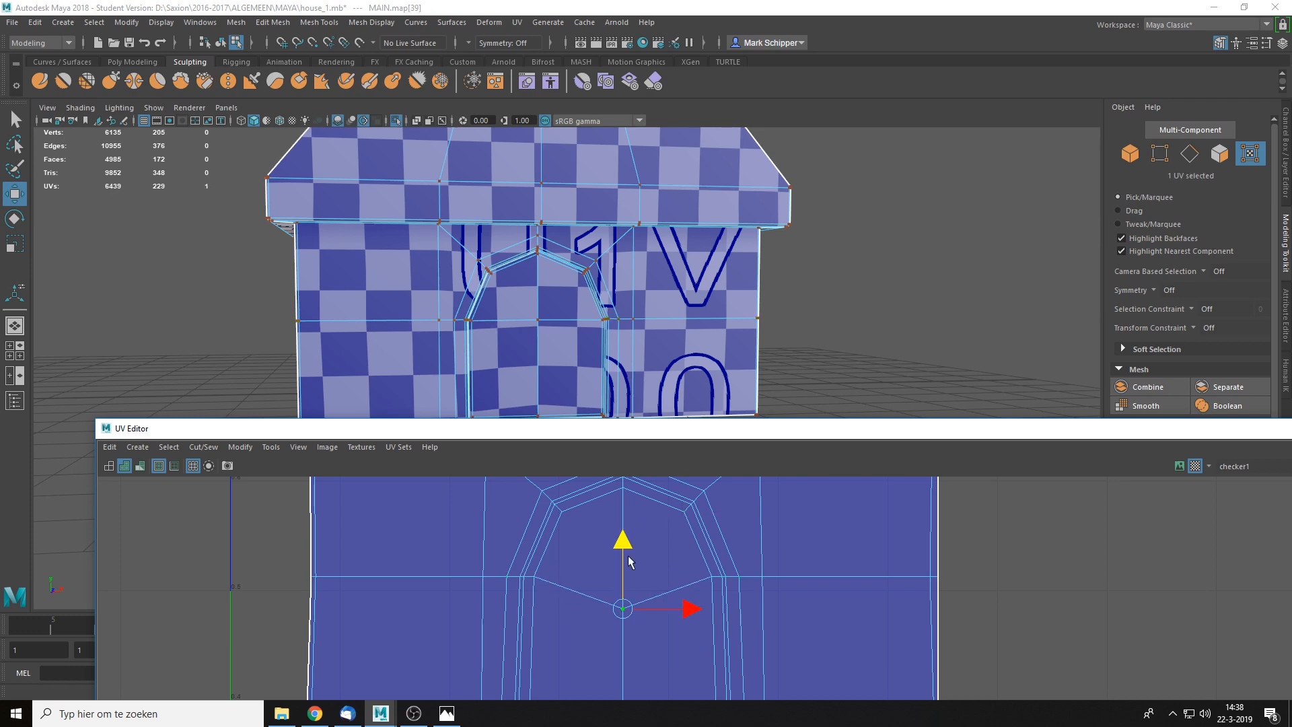
key(ctrl+z)
- Select the door's centre point on the 3D model and look for its matching UV in the layout
scroll(756, 290, down, 5)
scroll(766, 321, up, 10)
alt+drag(766, 350, 580, 348)
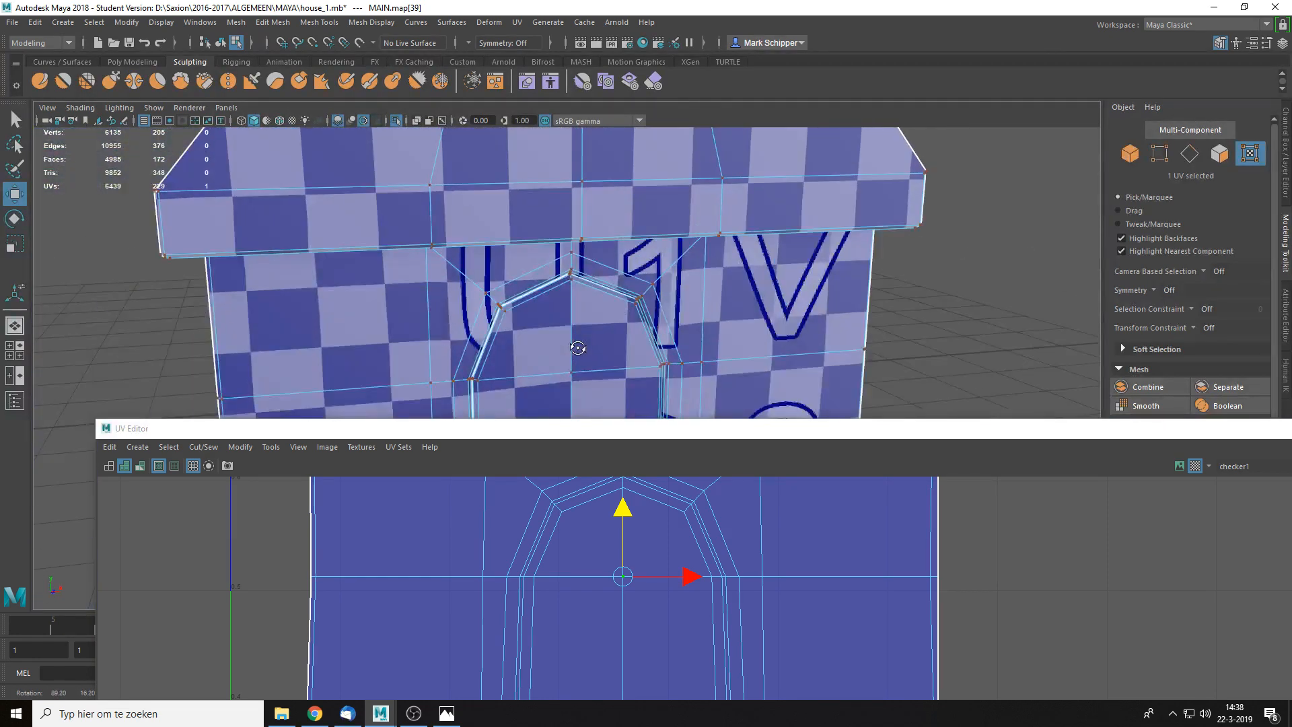
click(572, 372)
alt+middle_drag(650, 561, 665, 511)
scroll(664, 511, down, 8)
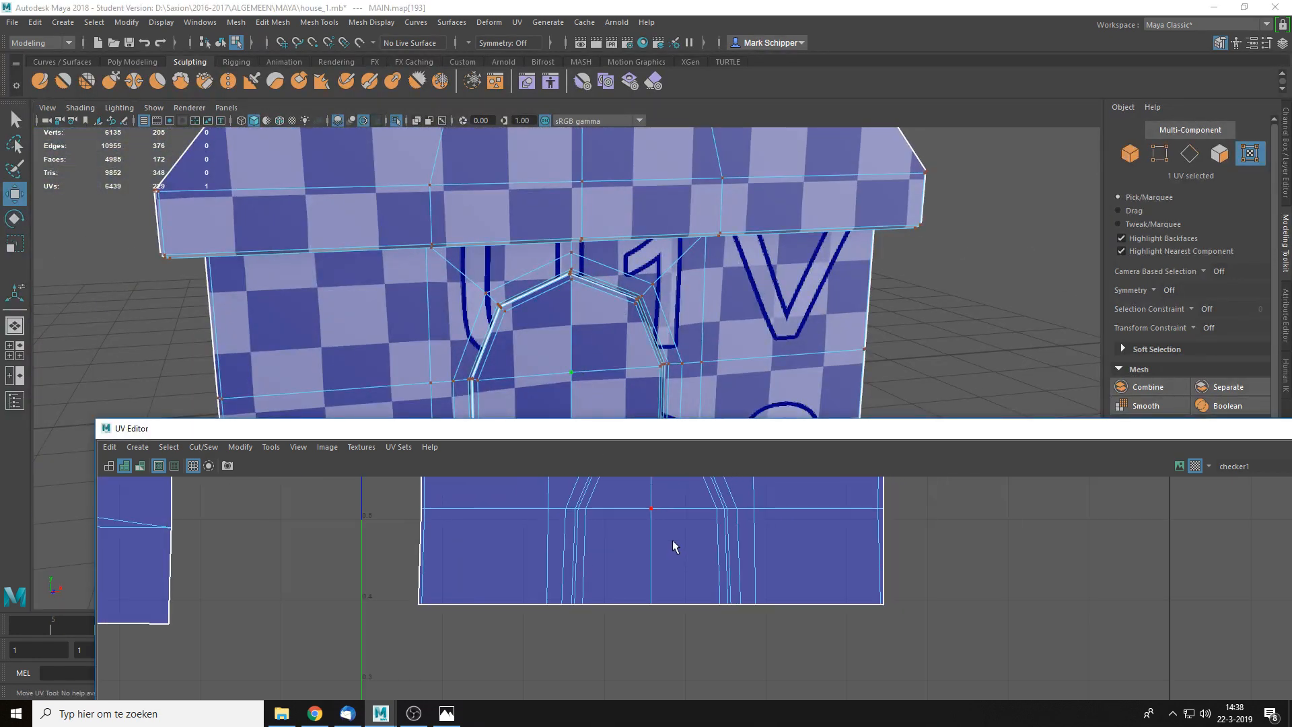
scroll(752, 585, down, 2)
alt+middle_drag(818, 620, 821, 519)
scroll(806, 590, up, 5)
- Select the horizontal middle row of UVs in the small arched door shell and align them to the same V
click(736, 572)
alt+middle_drag(700, 513, 792, 601)
scroll(774, 596, up, 5)
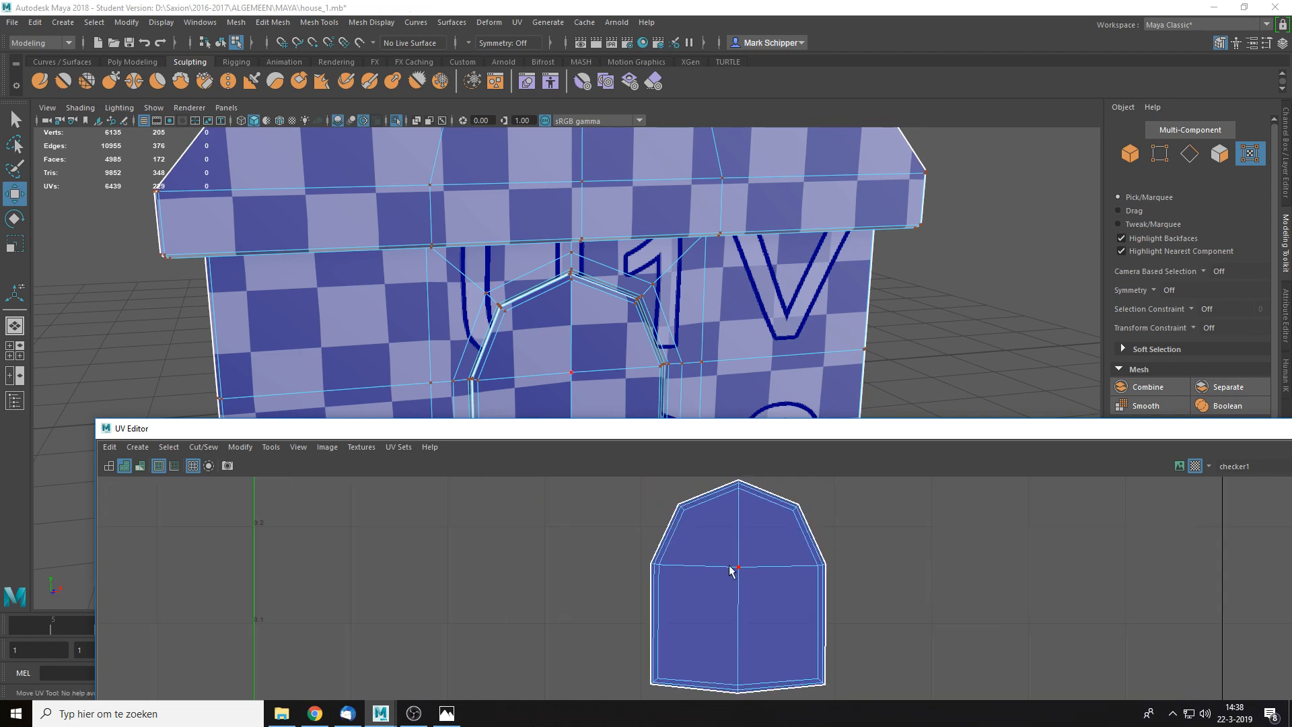
click(733, 566)
scroll(771, 595, up, 3)
drag(549, 518, 868, 579)
shift+right_drag(775, 348, 890, 398)
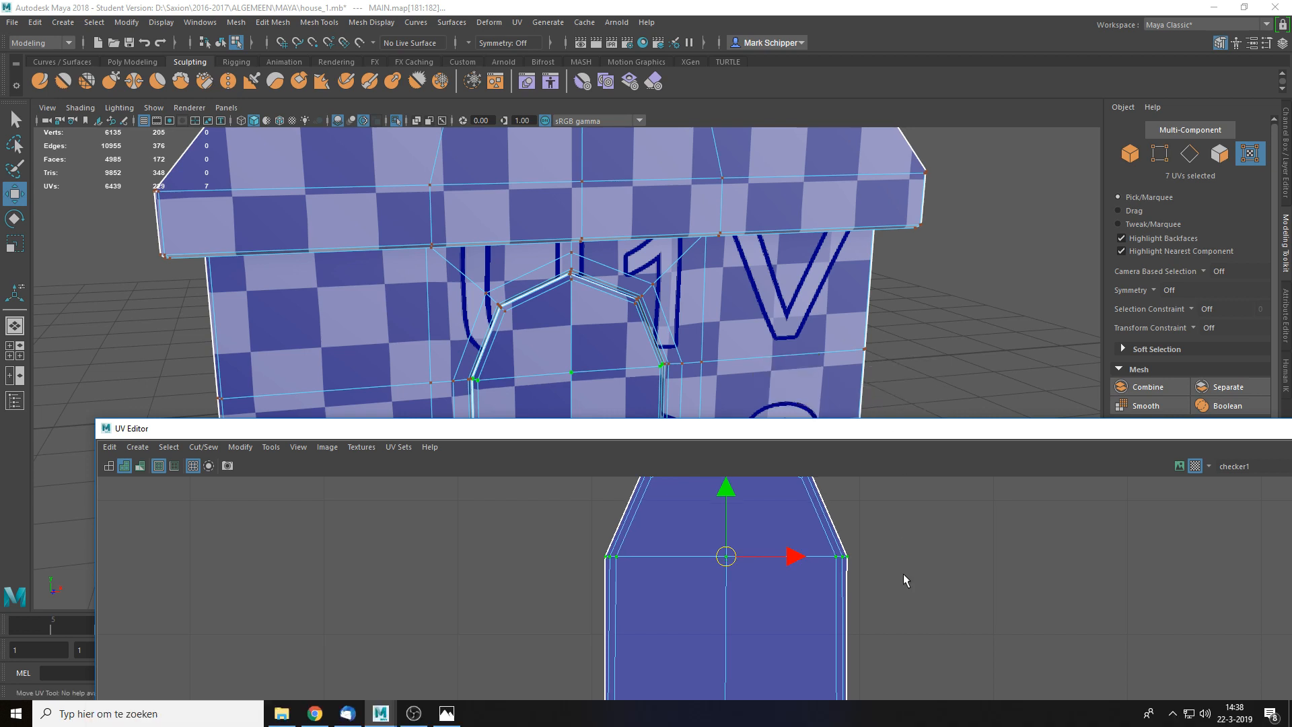
- Select the outermost bottom row of UVs in the arched door shell and align it to its lowest V
click(906, 575)
alt+middle_drag(852, 653, 837, 520)
drag(522, 550, 883, 620)
scroll(782, 617, up, 2)
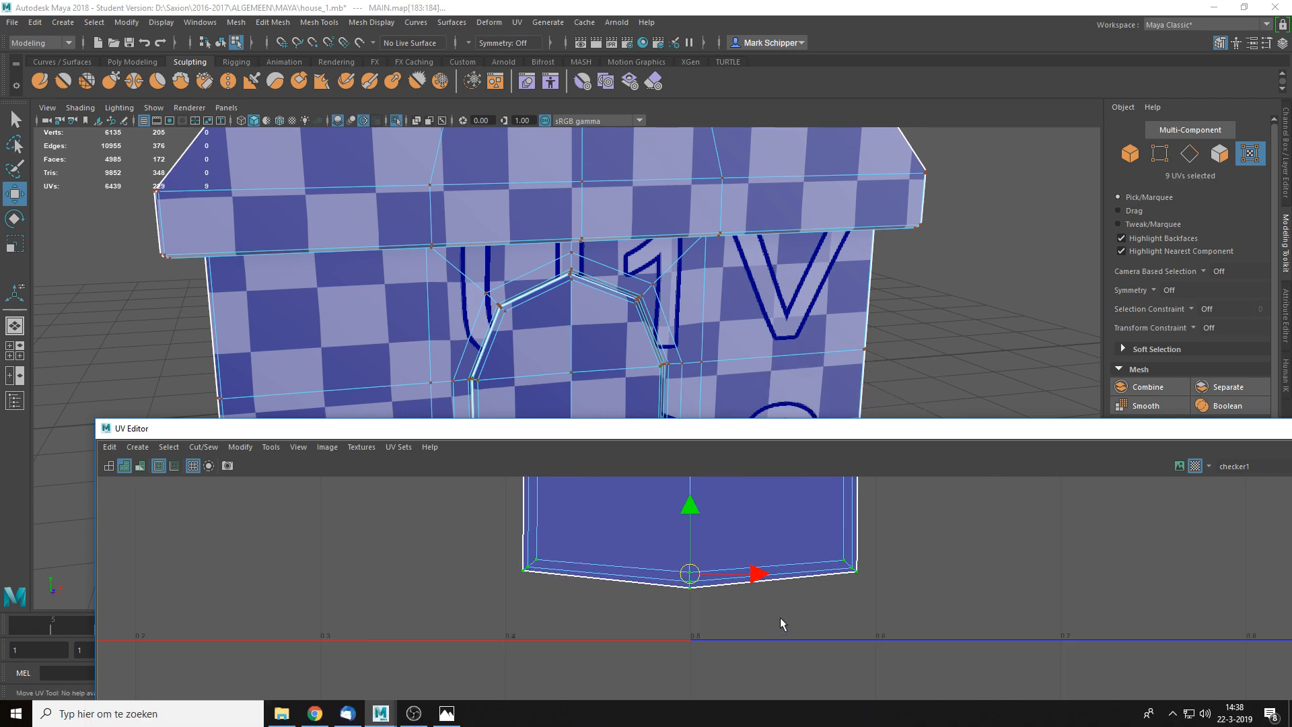
click(851, 570)
scroll(666, 607, up, 4)
click(567, 588)
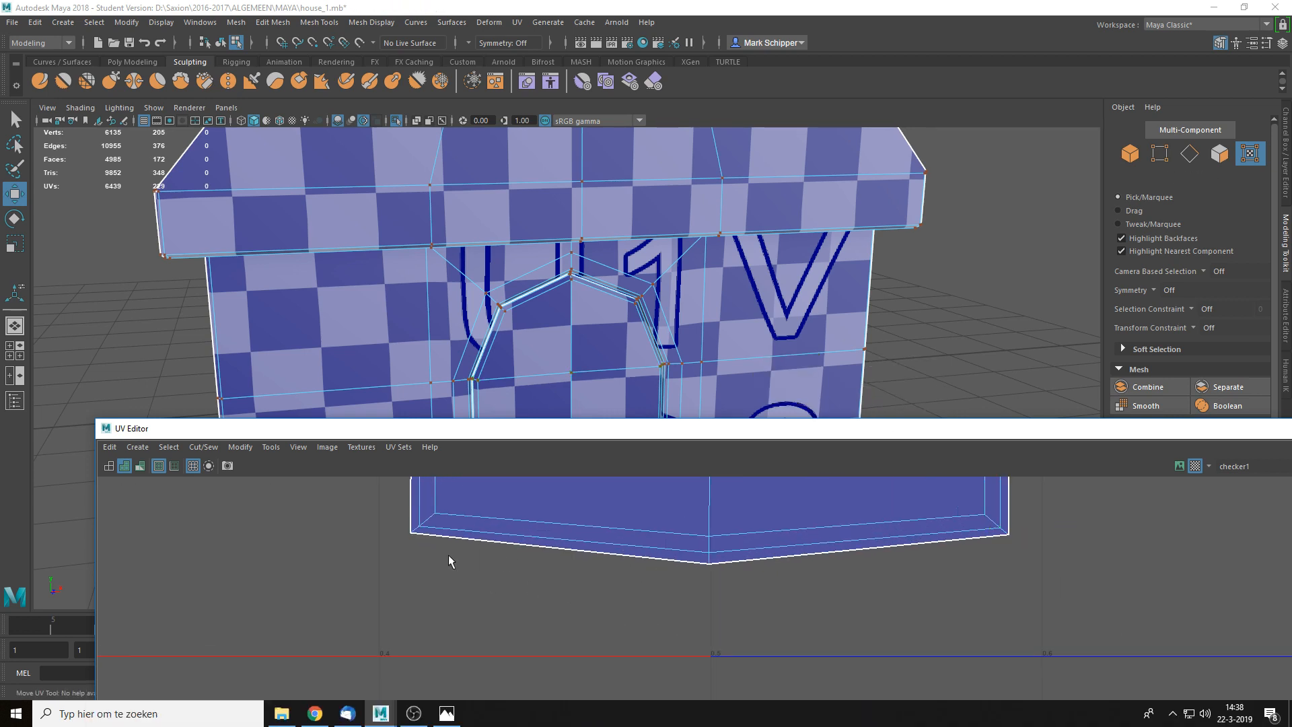
click(411, 533)
shift+click(709, 562)
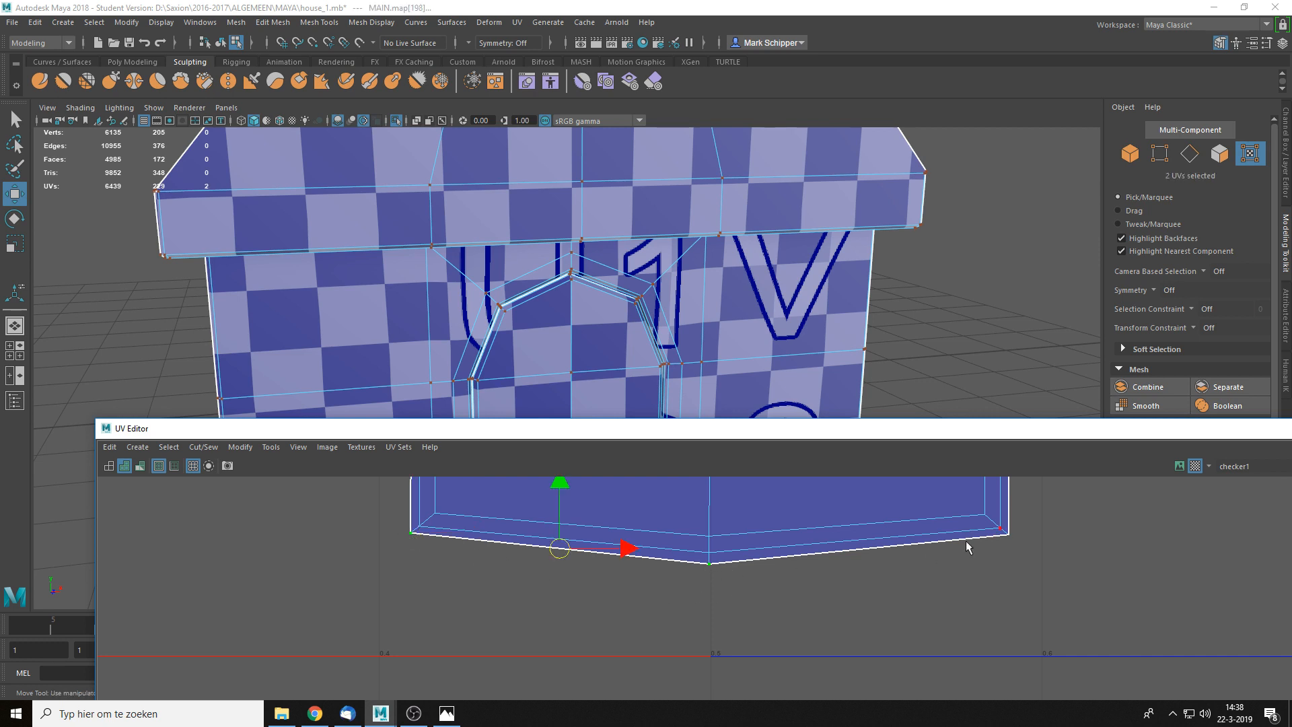
shift+click(1009, 534)
shift+right_drag(895, 349, 1013, 388)
- Select the second bottom row of UVs in the door shell and align it to the centre UV's V
click(445, 541)
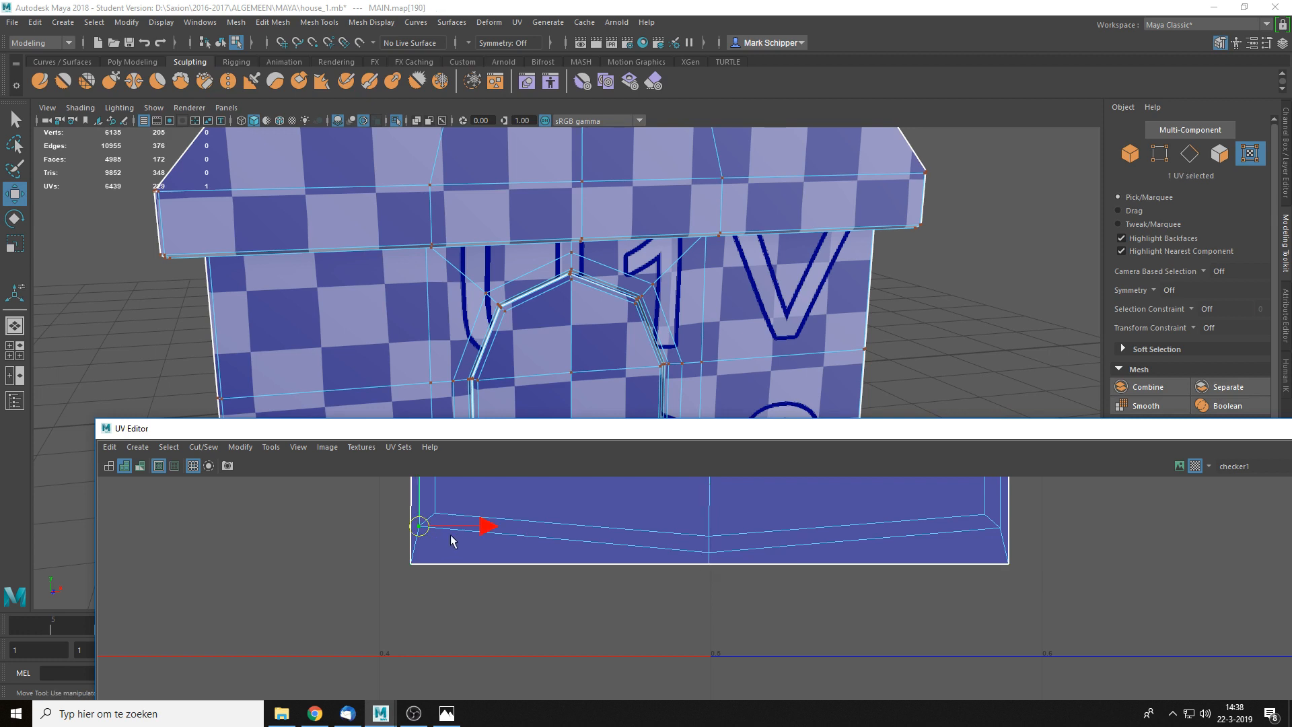
shift+click(710, 553)
shift+click(988, 534)
shift+click(1002, 525)
shift+click(986, 515)
key(g)
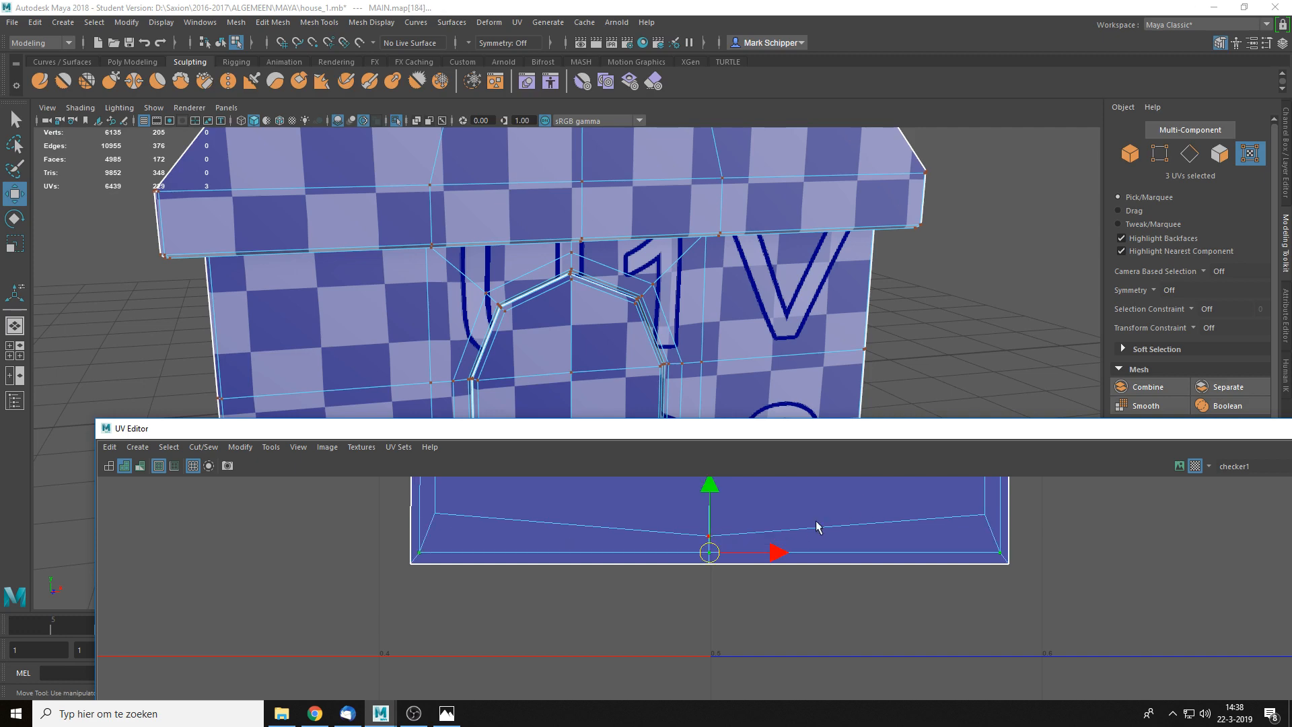
- Align the three UVs of the door shell's innermost bottom row to the lowest V and clear the selection
click(505, 513)
shift+click(709, 535)
shift+click(981, 517)
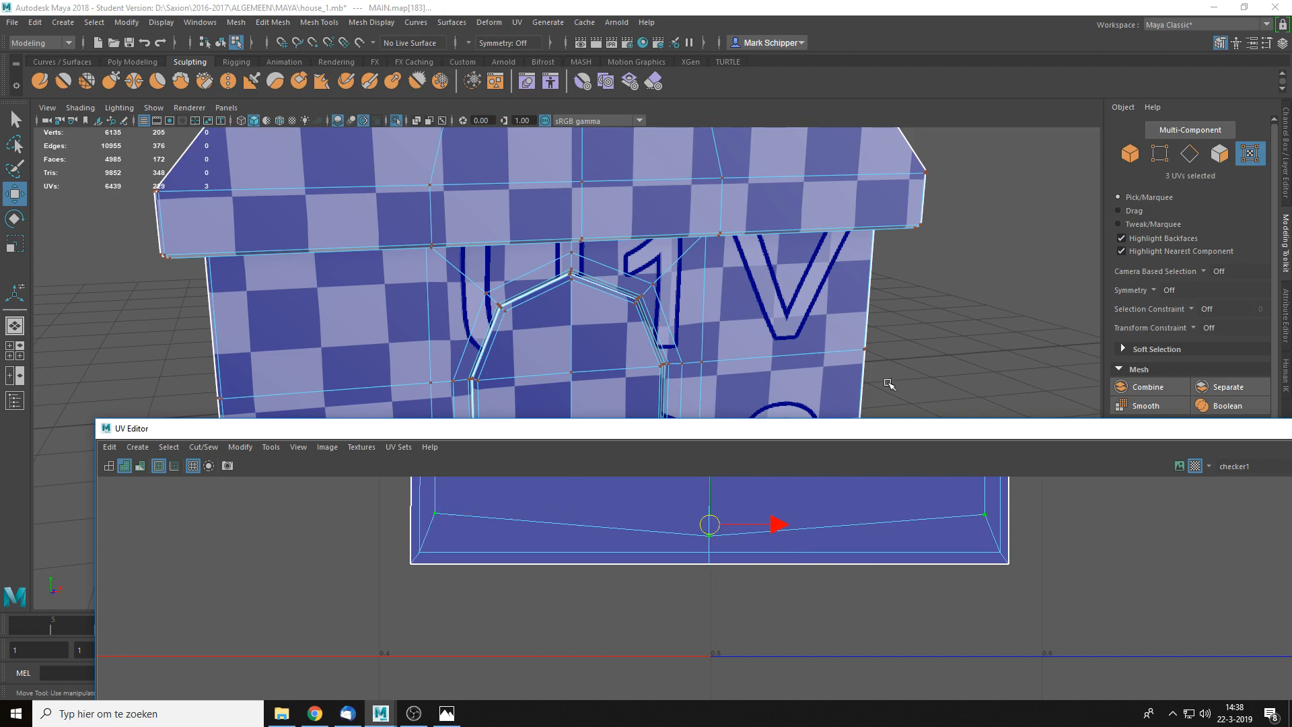
key(g)
scroll(837, 515, down, 2)
alt+middle_drag(717, 338, 767, 225)
scroll(761, 269, down, 2)
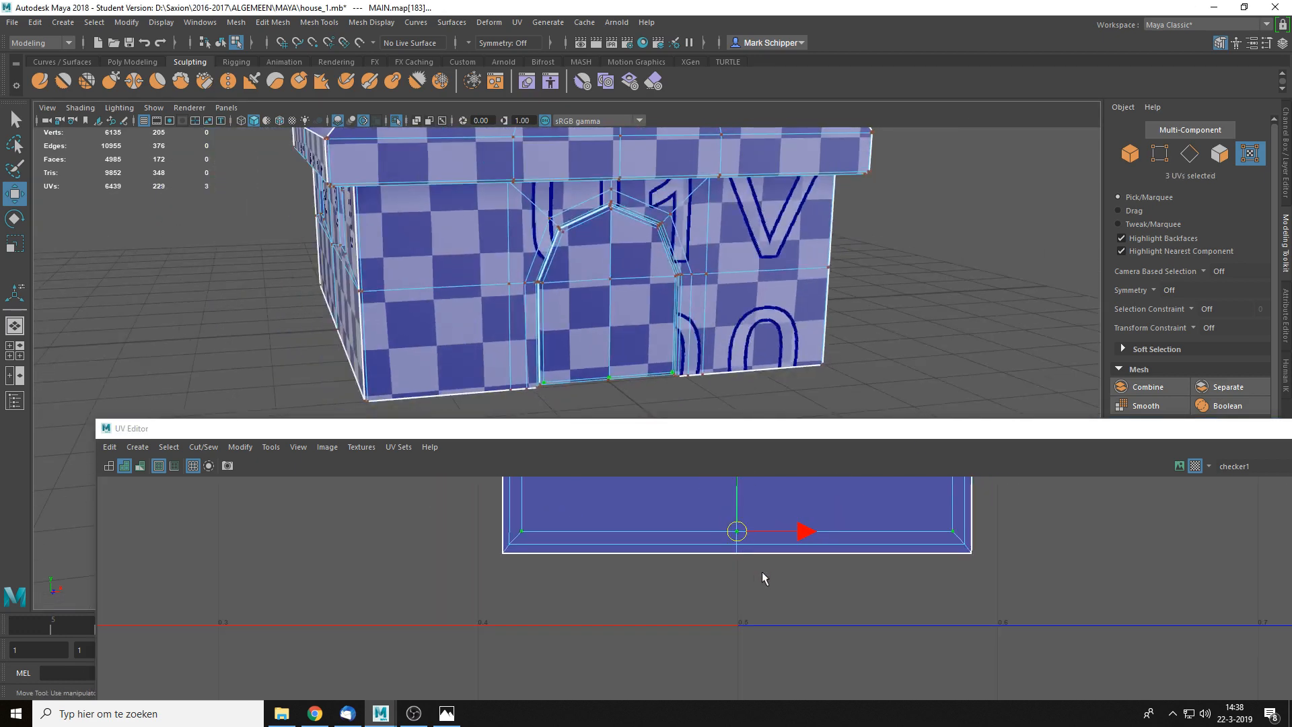
scroll(767, 571, down, 1)
click(807, 566)
- Select the horizontal UV row at the base of the door's arch, move it slightly upward and deselect it
scroll(806, 565, down, 4)
alt+middle_drag(806, 501, 797, 606)
scroll(801, 556, down, 3)
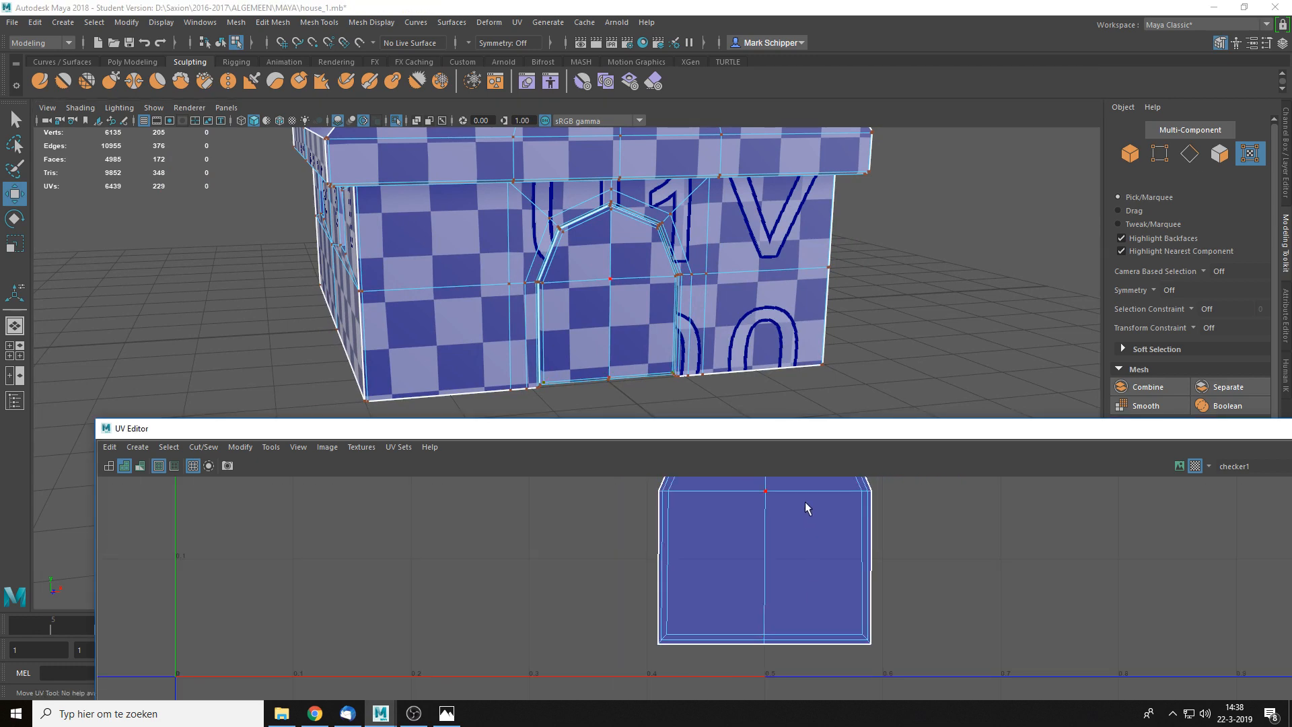
alt+middle_drag(806, 503, 795, 610)
scroll(693, 580, up, 2)
drag(706, 597, 963, 623)
mouse_move(663, 337)
alt+mouse_down()
mouse_move(655, 300)
mouse_move(635, 293)
mouse_move(643, 328)
alt+mouse_up()
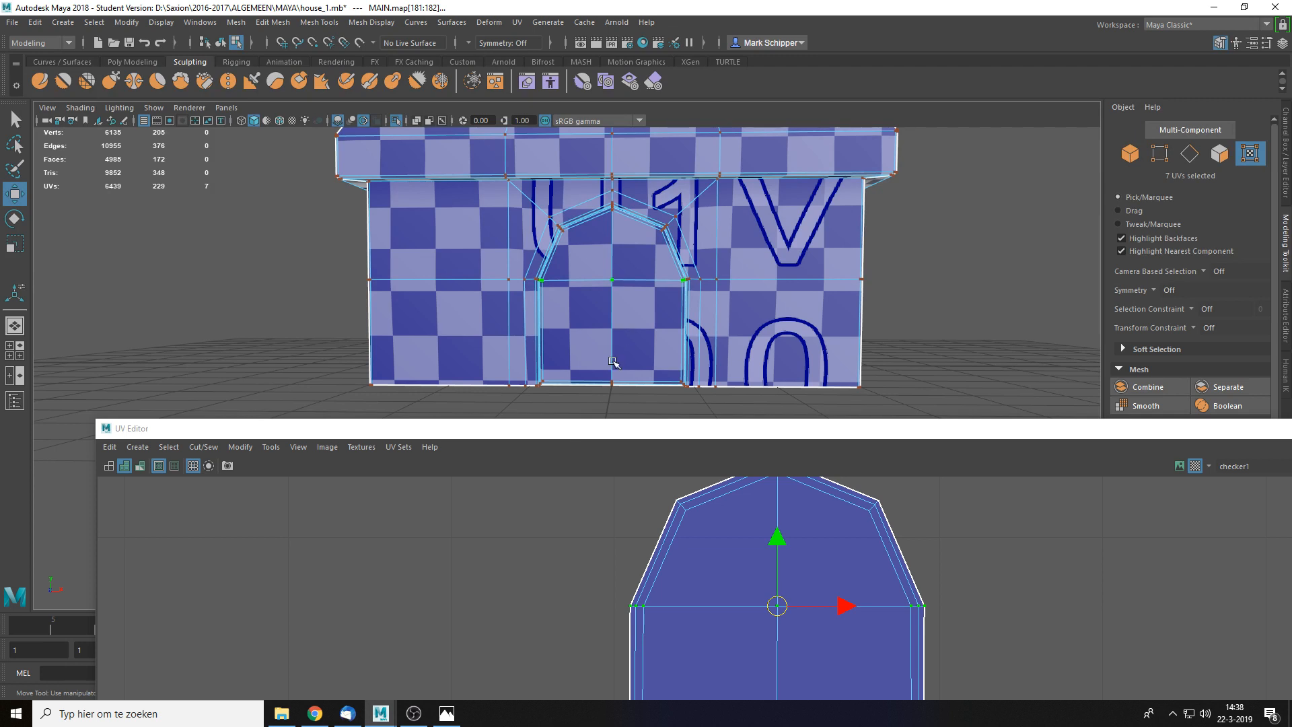
drag(781, 552, 784, 542)
scroll(919, 617, down, 2)
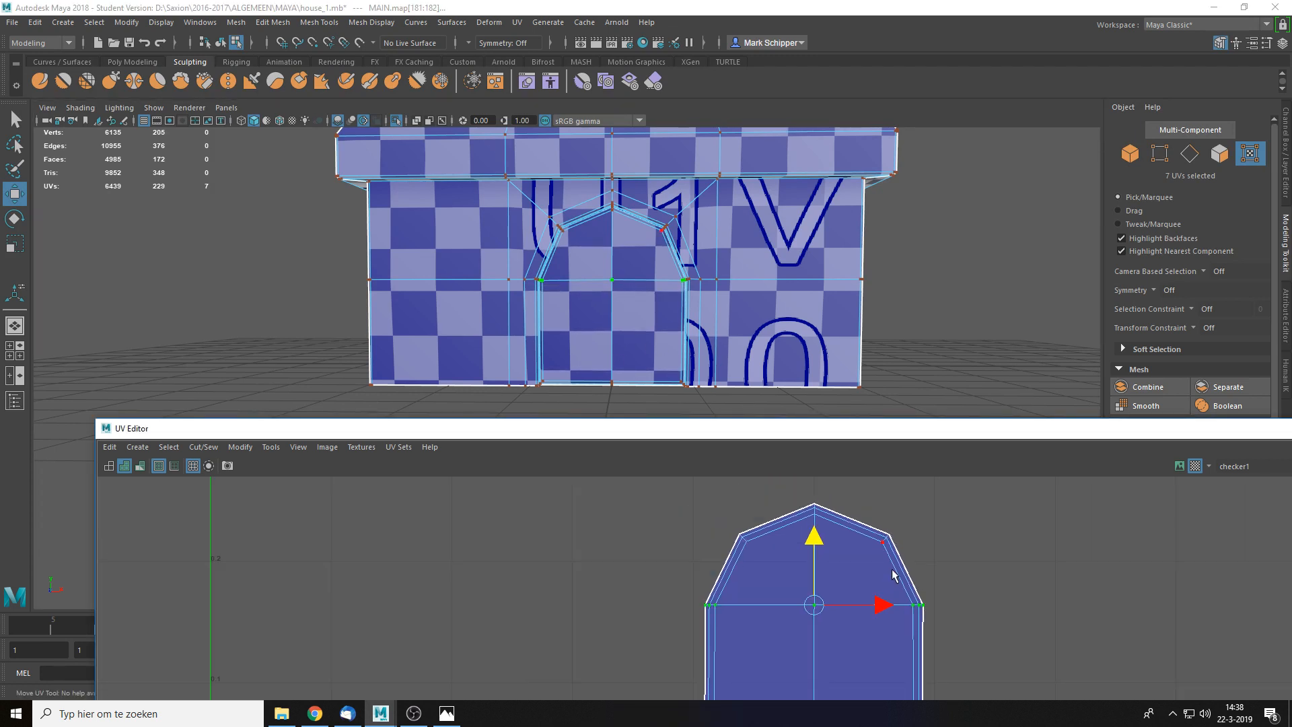
scroll(864, 550, down, 2)
alt+middle_drag(893, 572, 817, 612)
click(865, 535)
- Switch to shell selection, frame the door's UV shell and examine its shape against the checker pattern on the model
scroll(864, 535, down, 3)
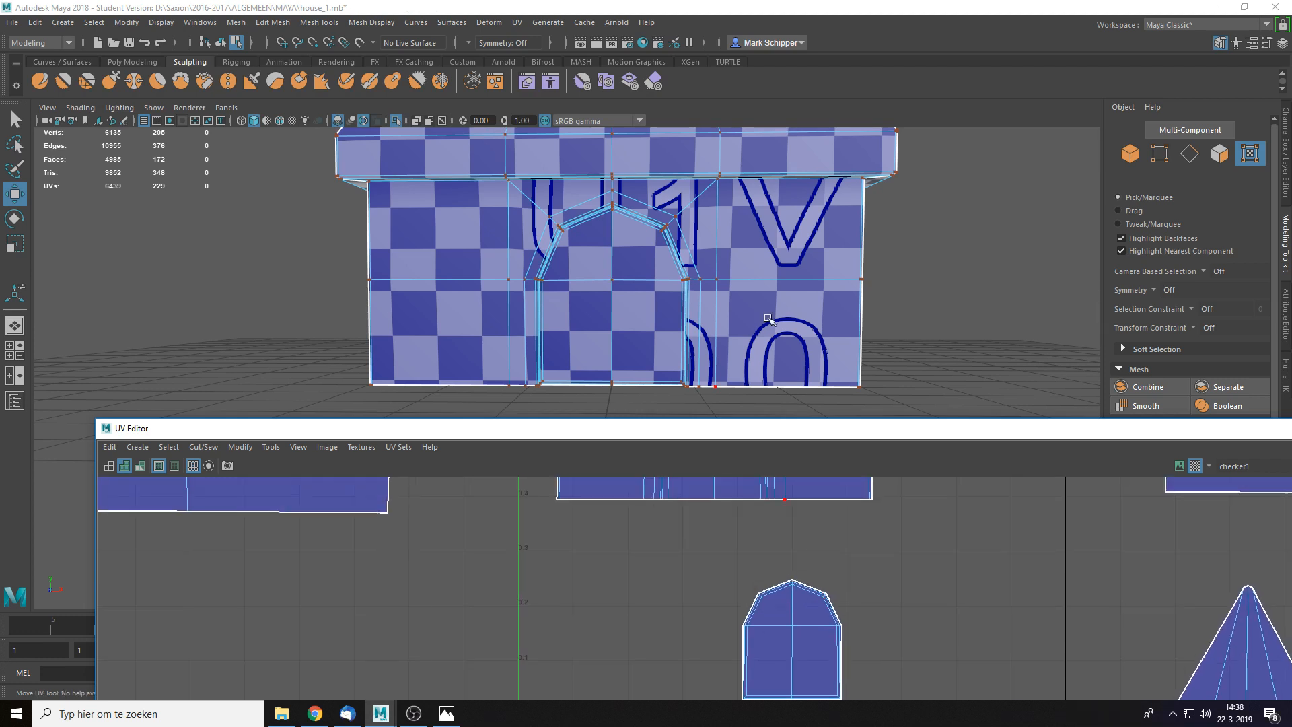
scroll(747, 329, down, 2)
right_drag(600, 332, 685, 364)
right_drag(807, 527, 761, 499)
click(793, 660)
click(801, 630)
key(f)
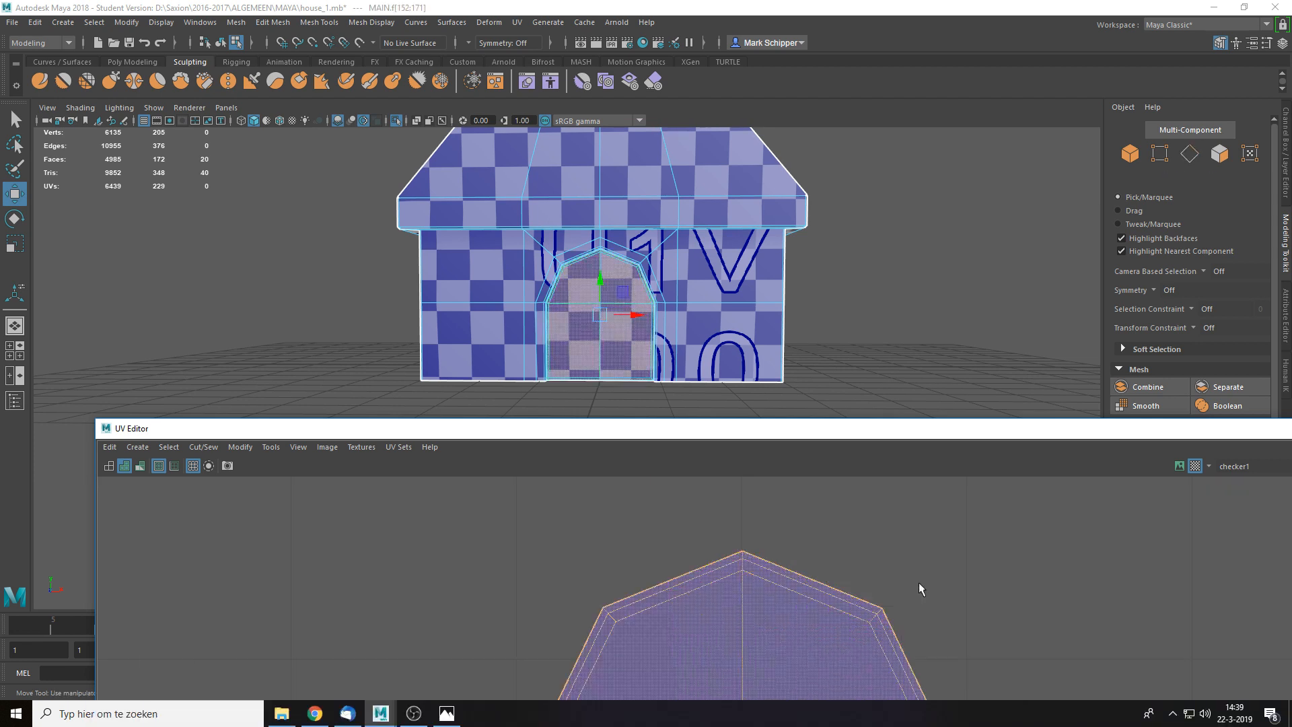
click(920, 583)
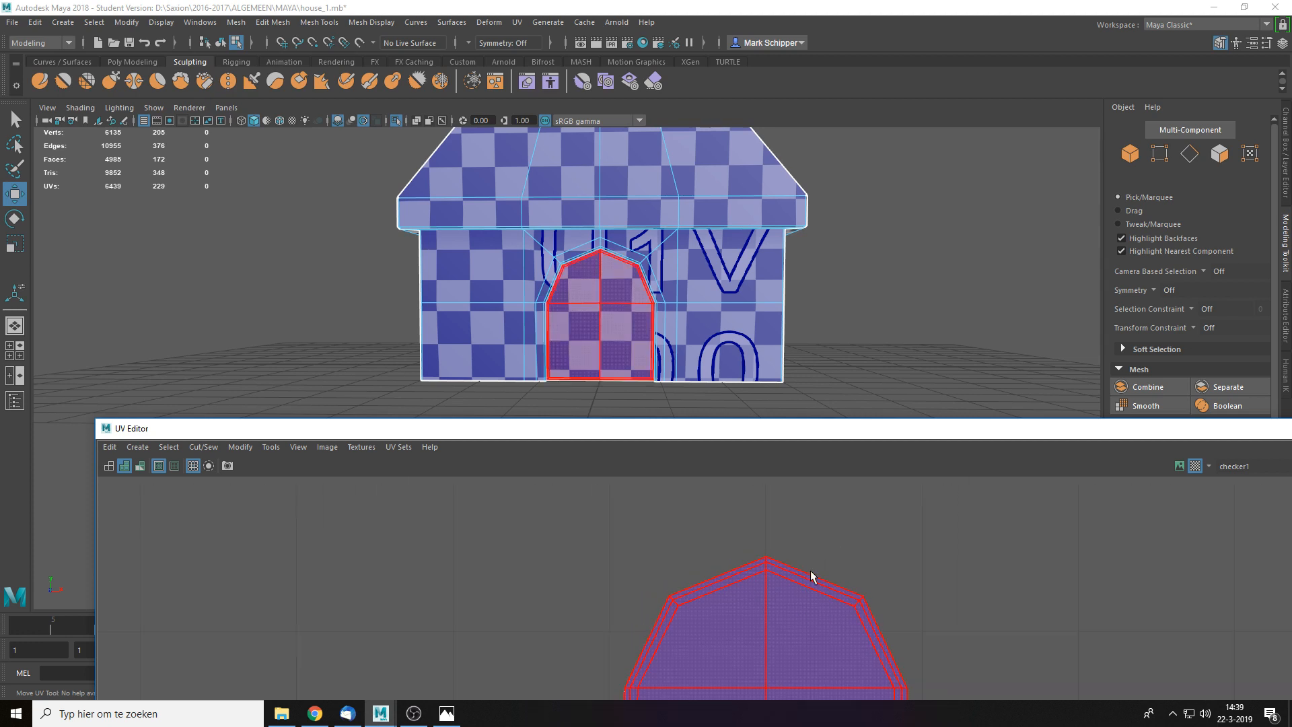
scroll(828, 564, down, 4)
scroll(848, 556, down, 1)
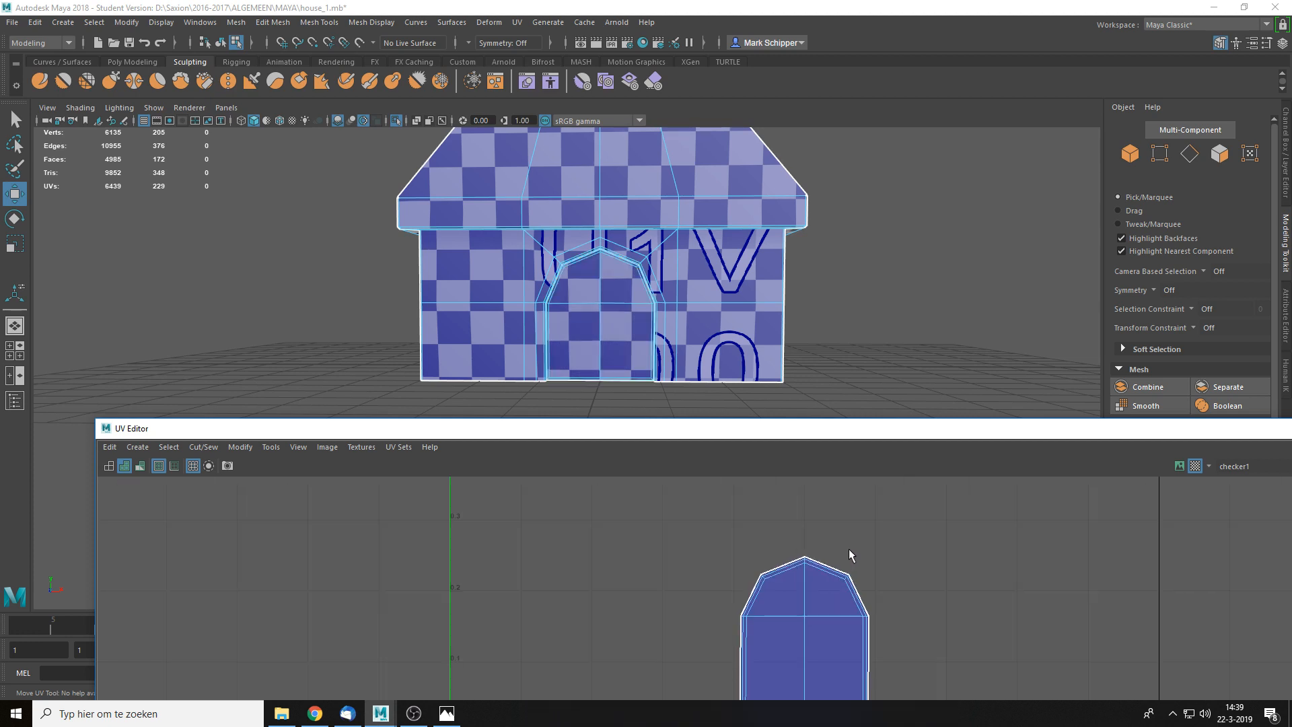
scroll(844, 541, down, 3)
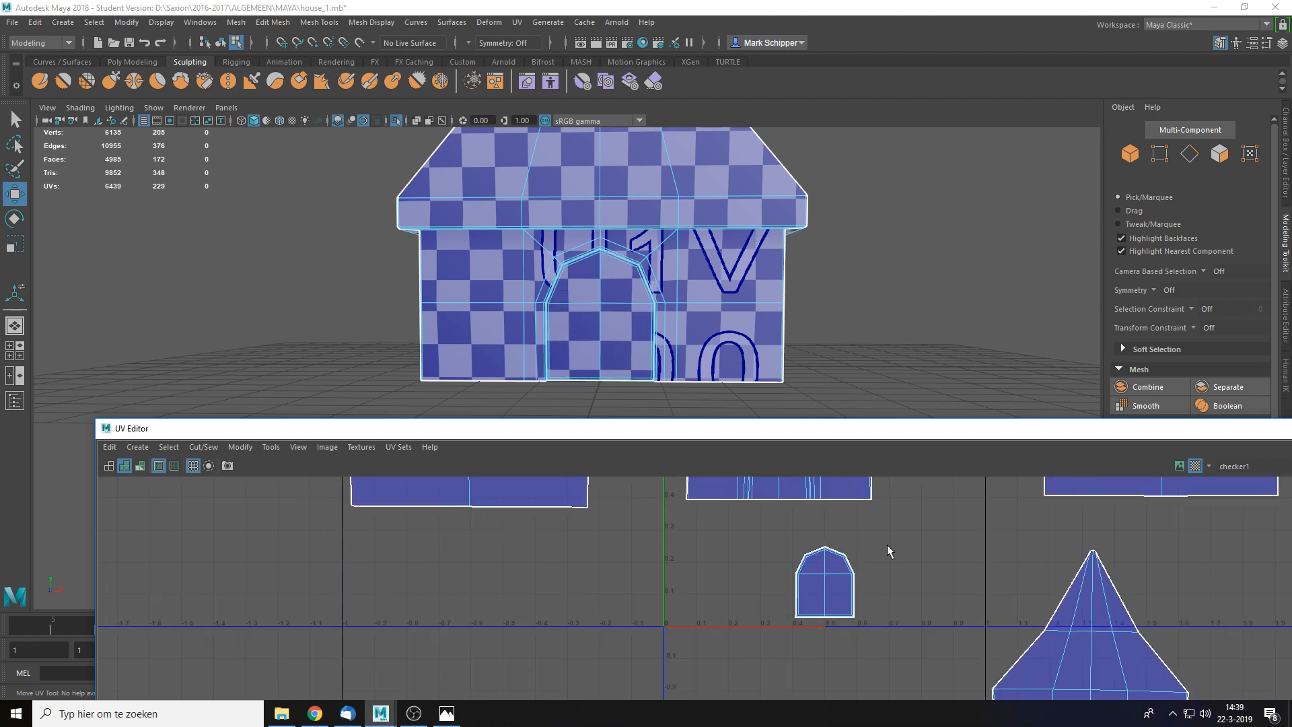
alt+drag(836, 196, 711, 253)
click(1054, 634)
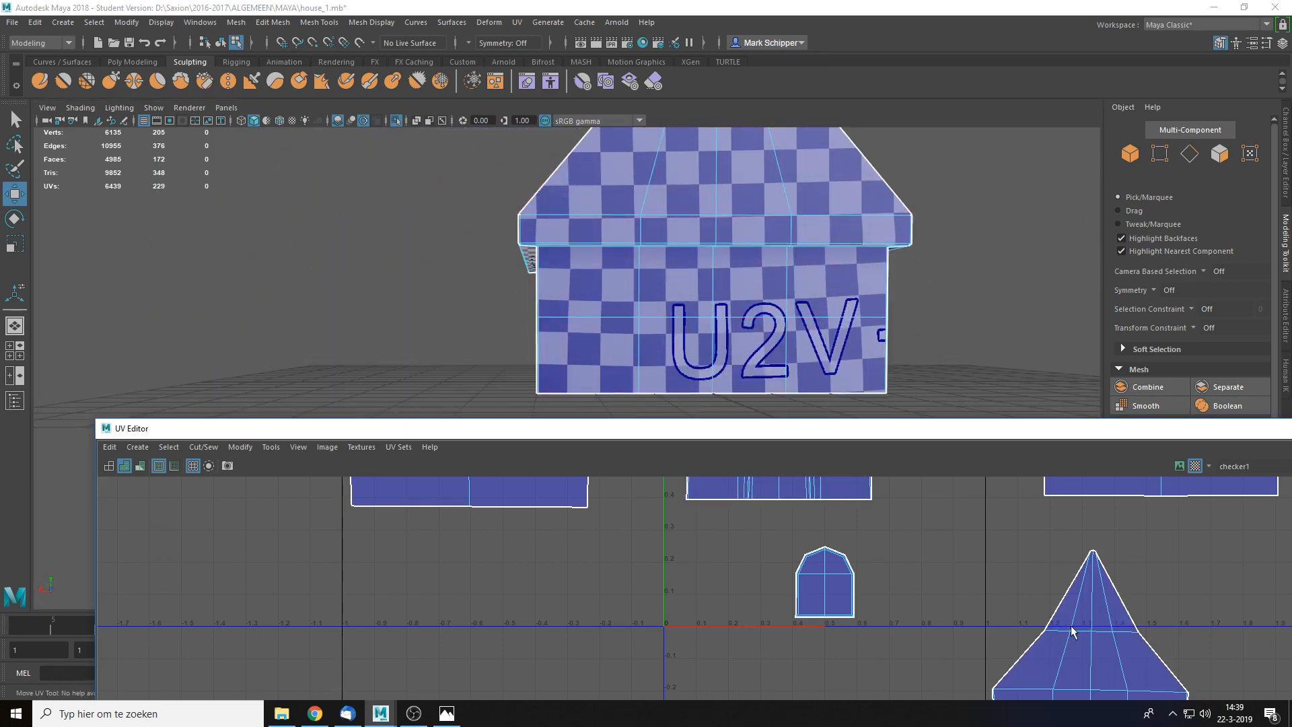
shift+right_click(1085, 582)
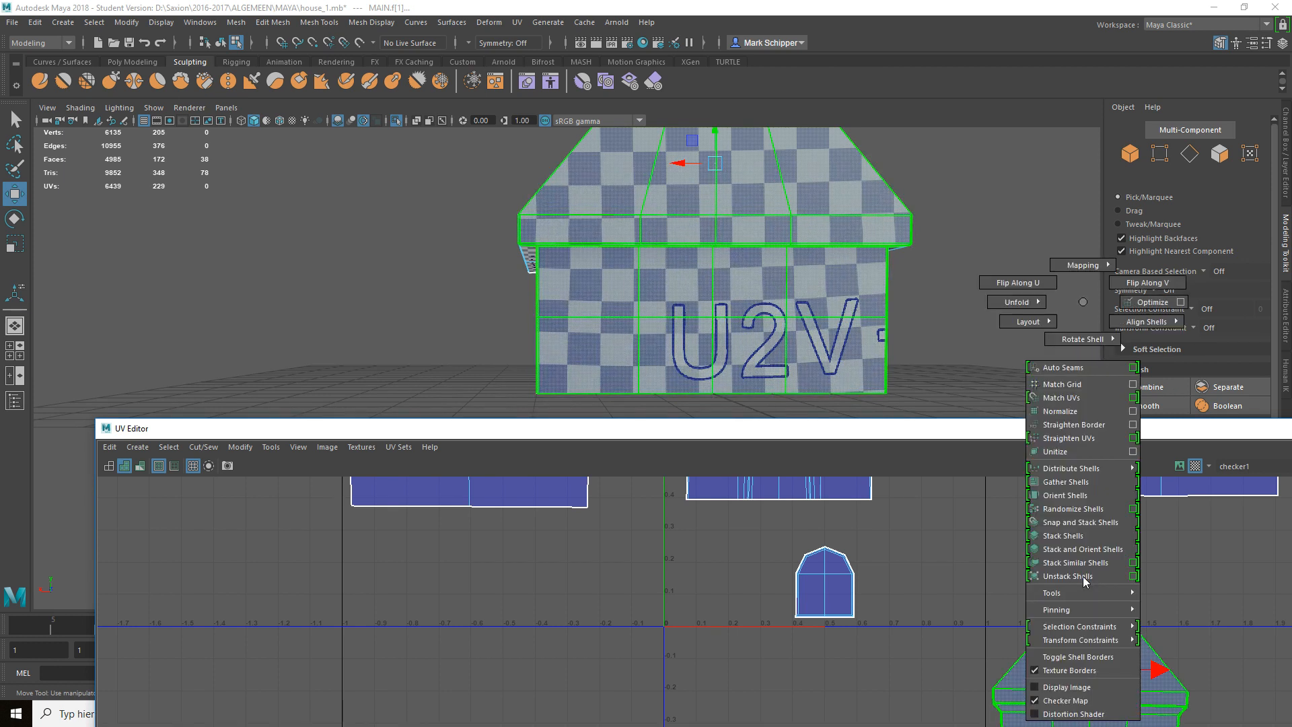
shift+right_drag(1084, 577, 1084, 440)
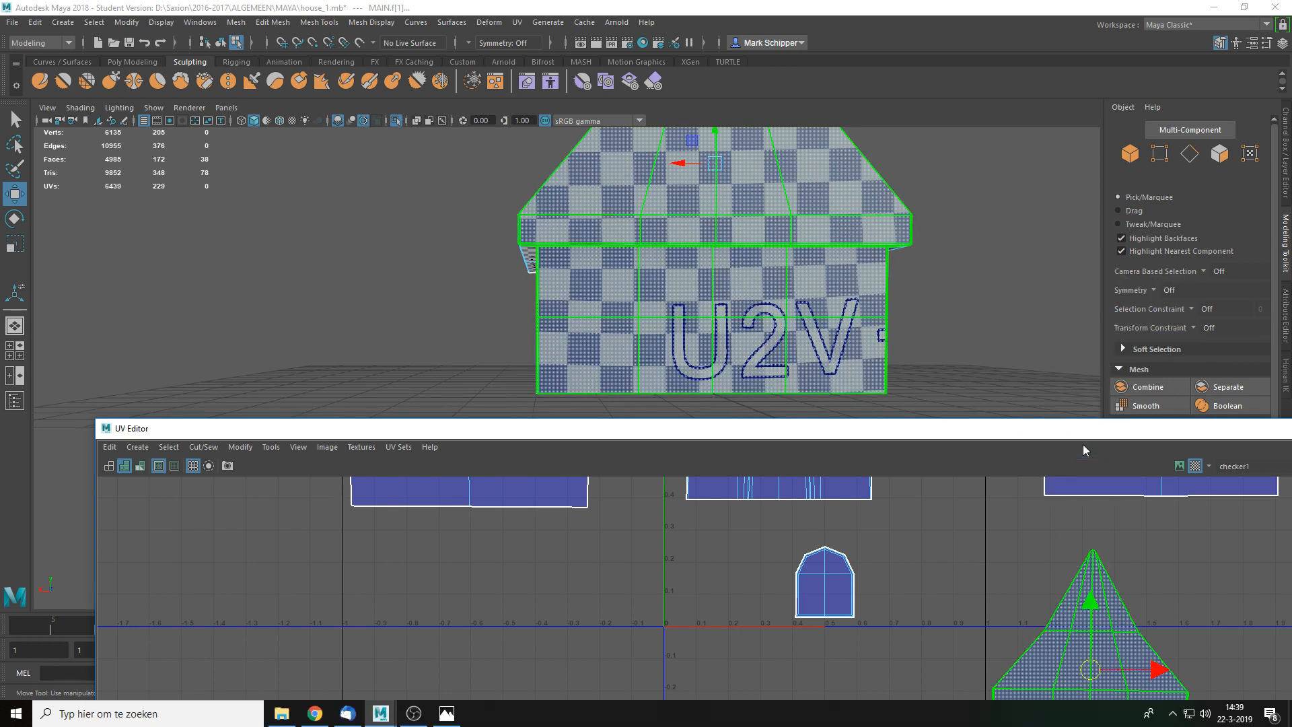
alt+middle_drag(1178, 579, 1039, 523)
click(1038, 528)
shift+right_click(971, 579)
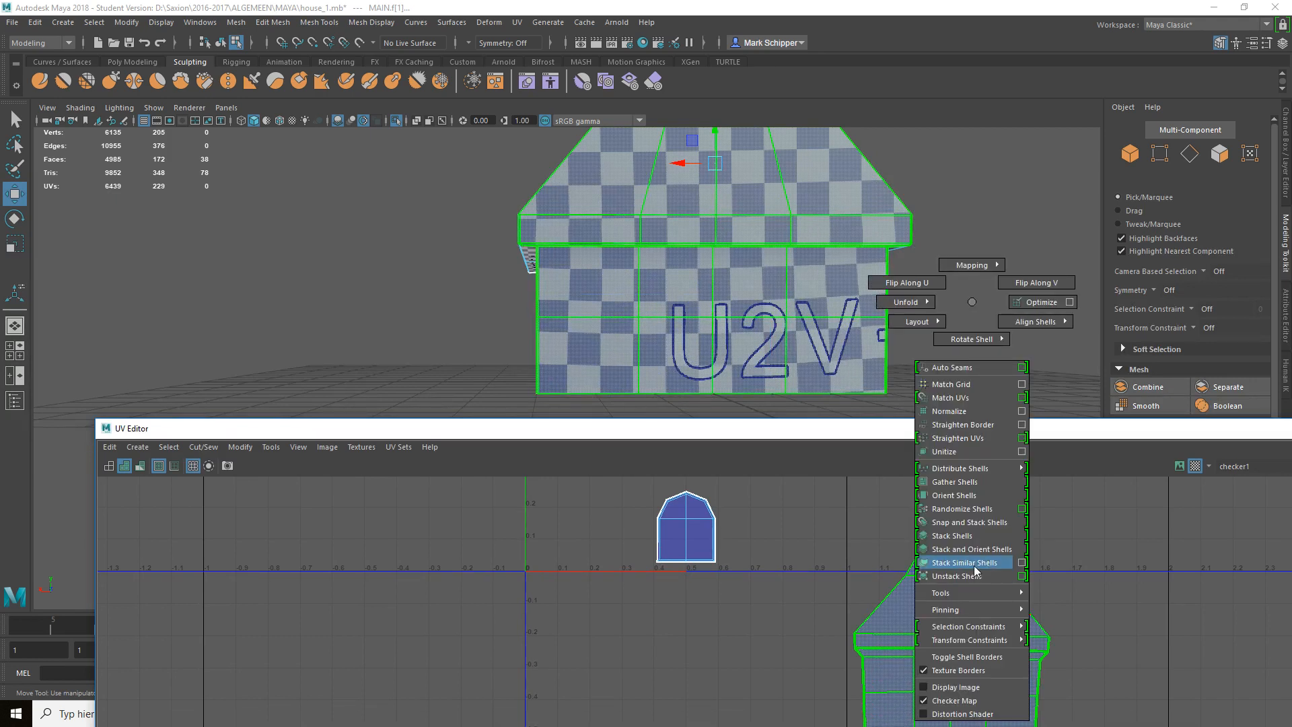
shift+right_drag(975, 566, 998, 438)
- Straighten the orientation of the back wall's UV shell so that its centre line is vertical and its base level
scroll(932, 520, down, 2)
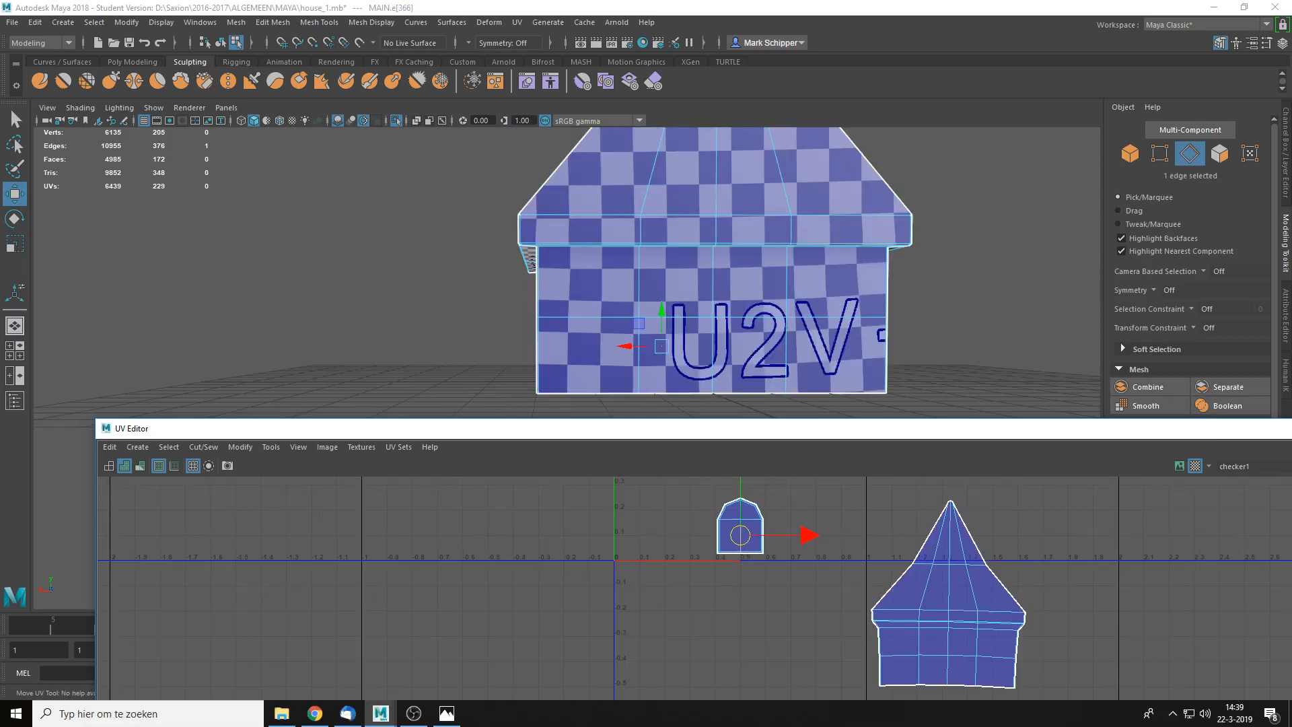
drag(858, 482, 1062, 657)
shift+right_drag(959, 527, 1035, 522)
click(1076, 558)
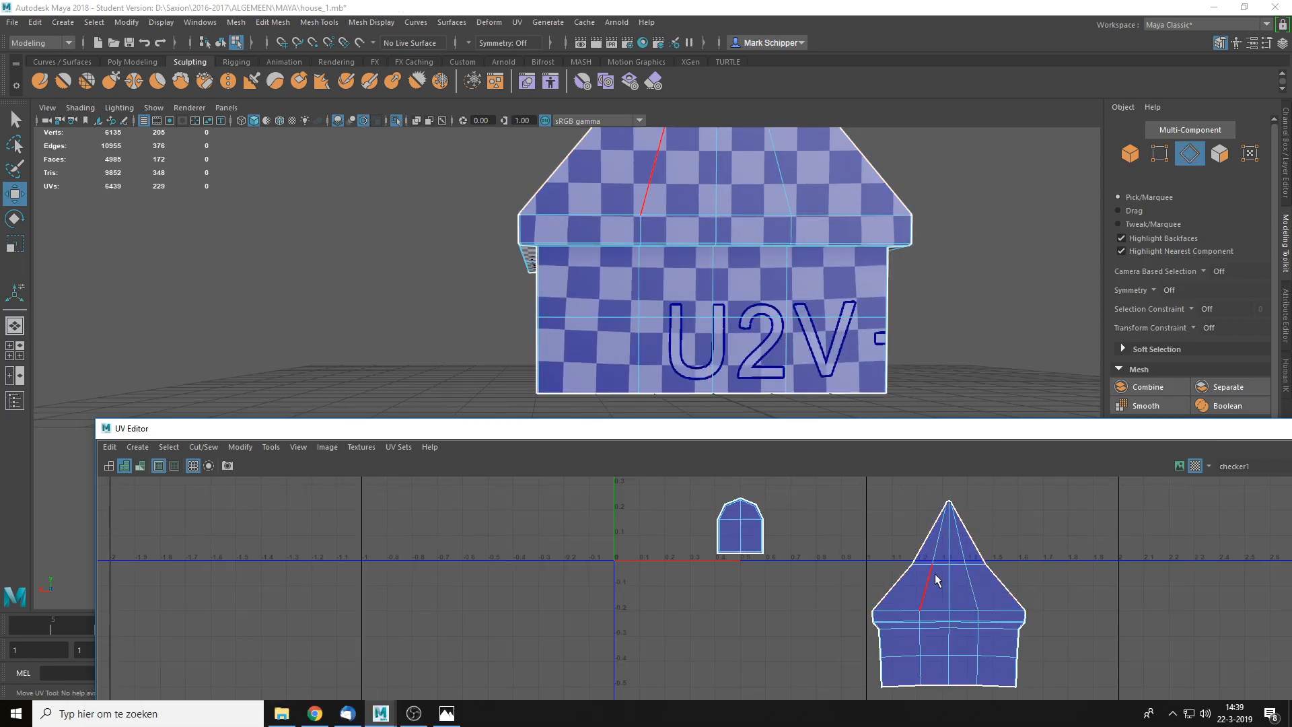
- Return to UV shell selection and move the UV Editor window upward to show all shells of the layout
alt+drag(828, 330, 784, 341)
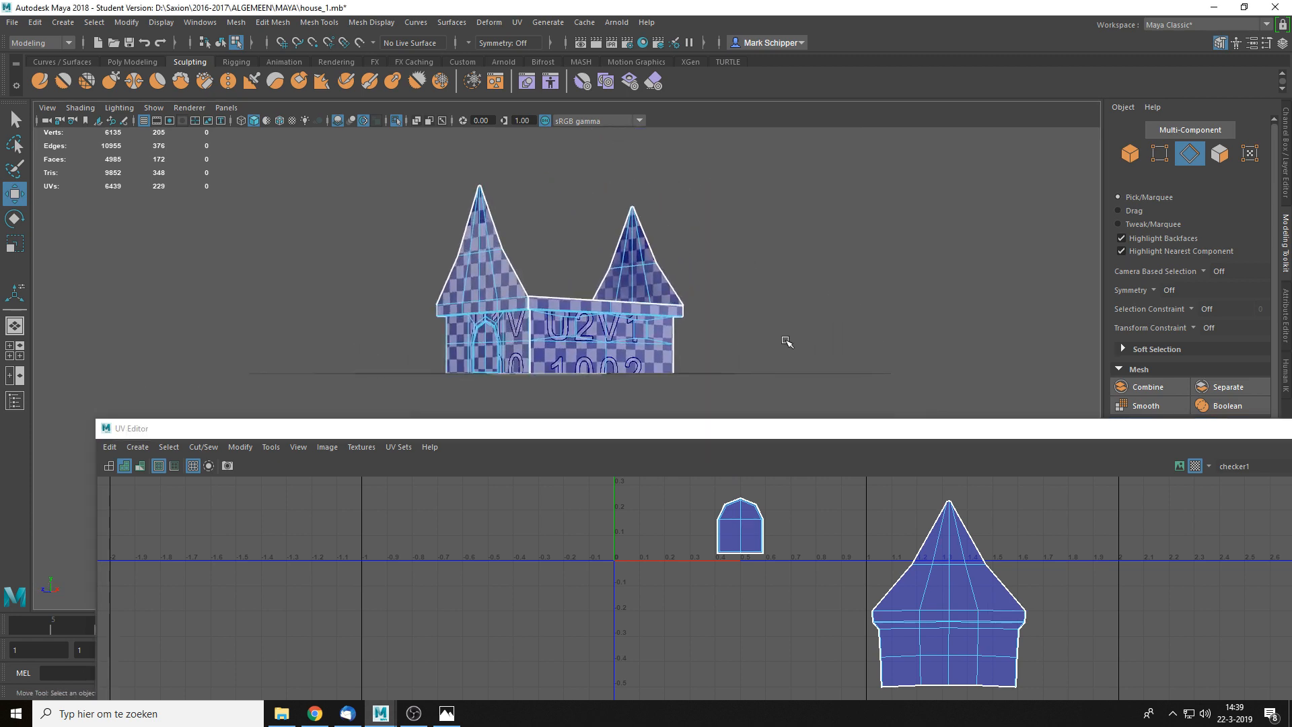
scroll(785, 341, up, 5)
shift+right_drag(747, 502, 771, 495)
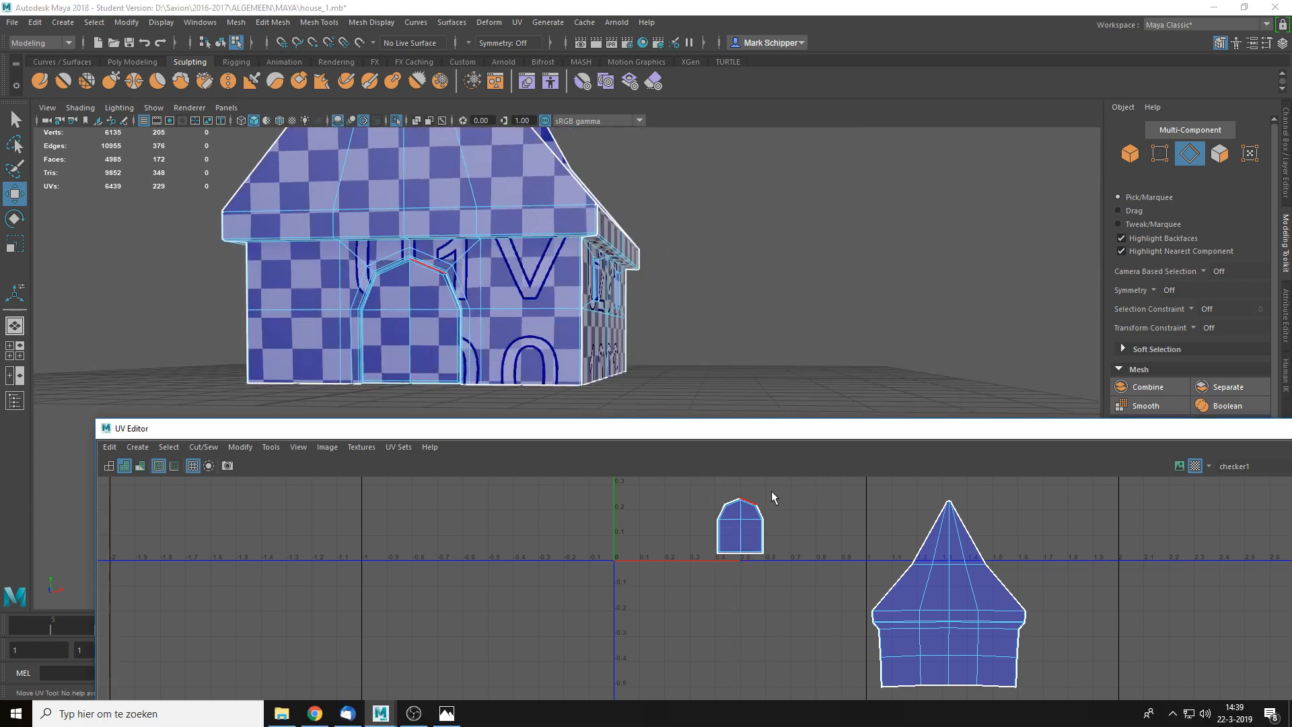
scroll(771, 495, down, 5)
drag(482, 508, 784, 615)
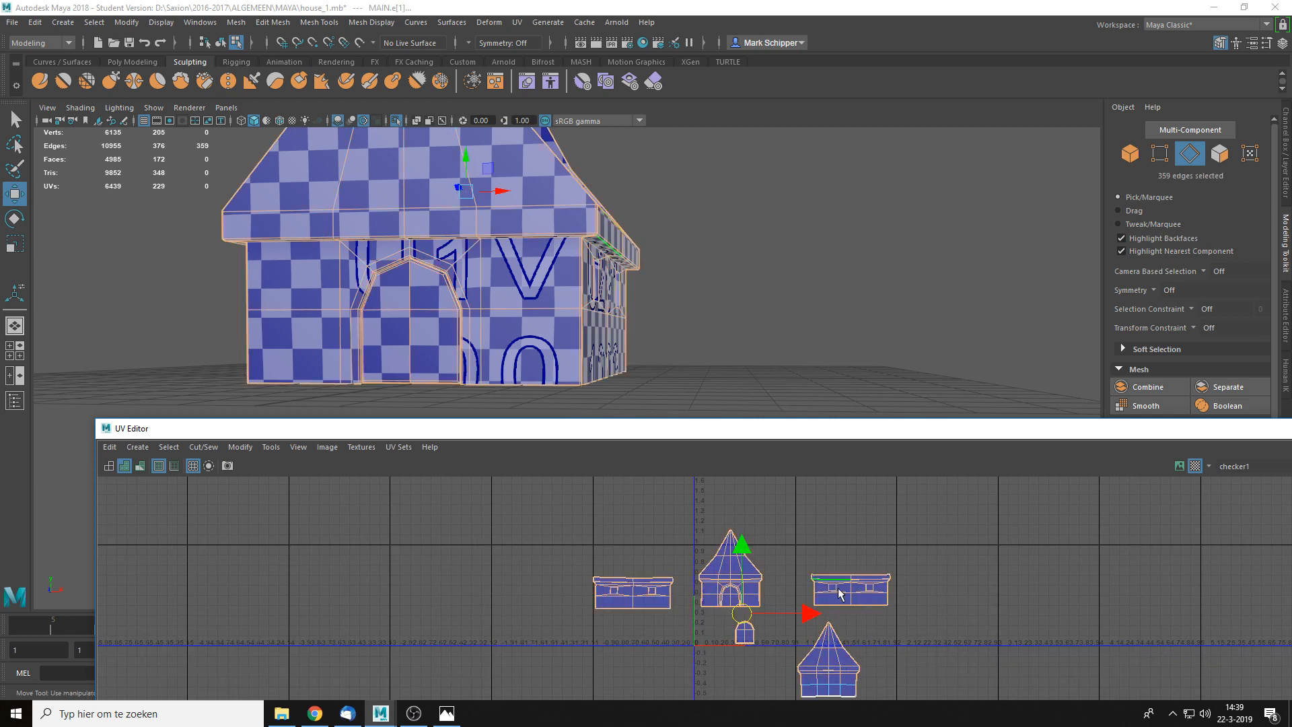
right_drag(840, 593, 713, 491)
drag(574, 522, 819, 660)
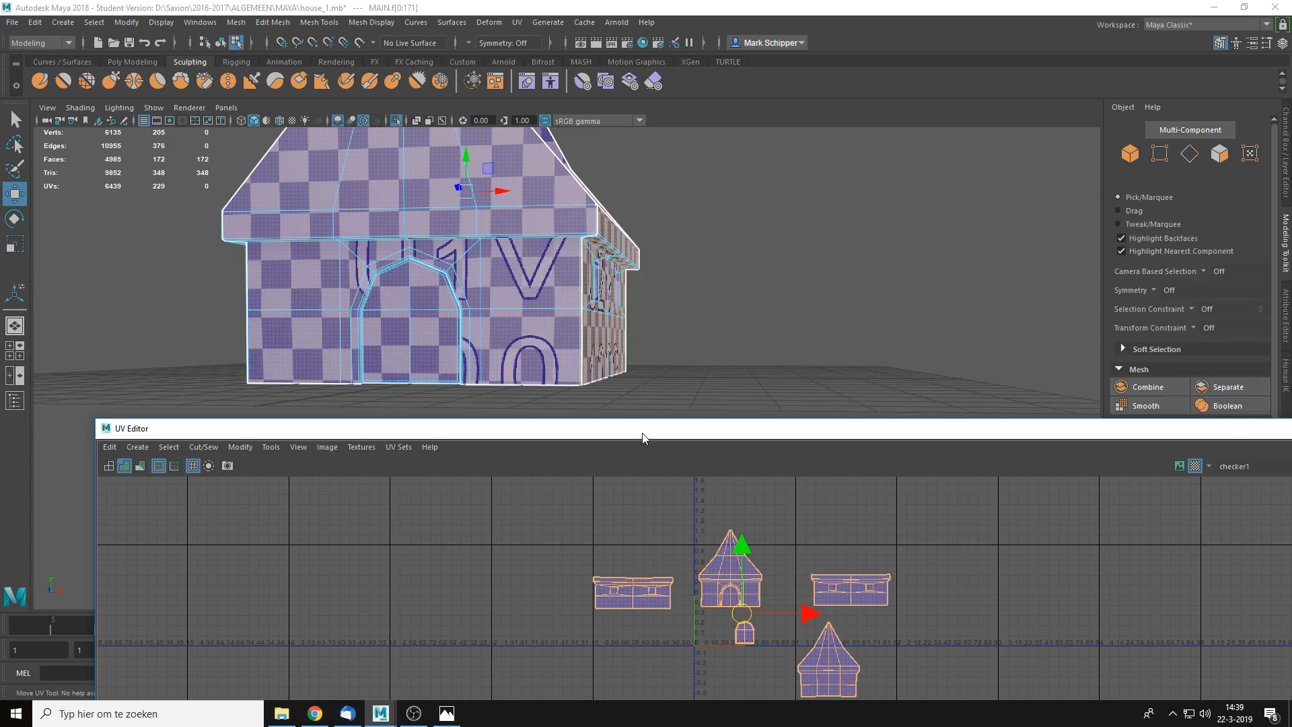
drag(642, 438, 651, 177)
scroll(773, 366, up, 3)
click(658, 375)
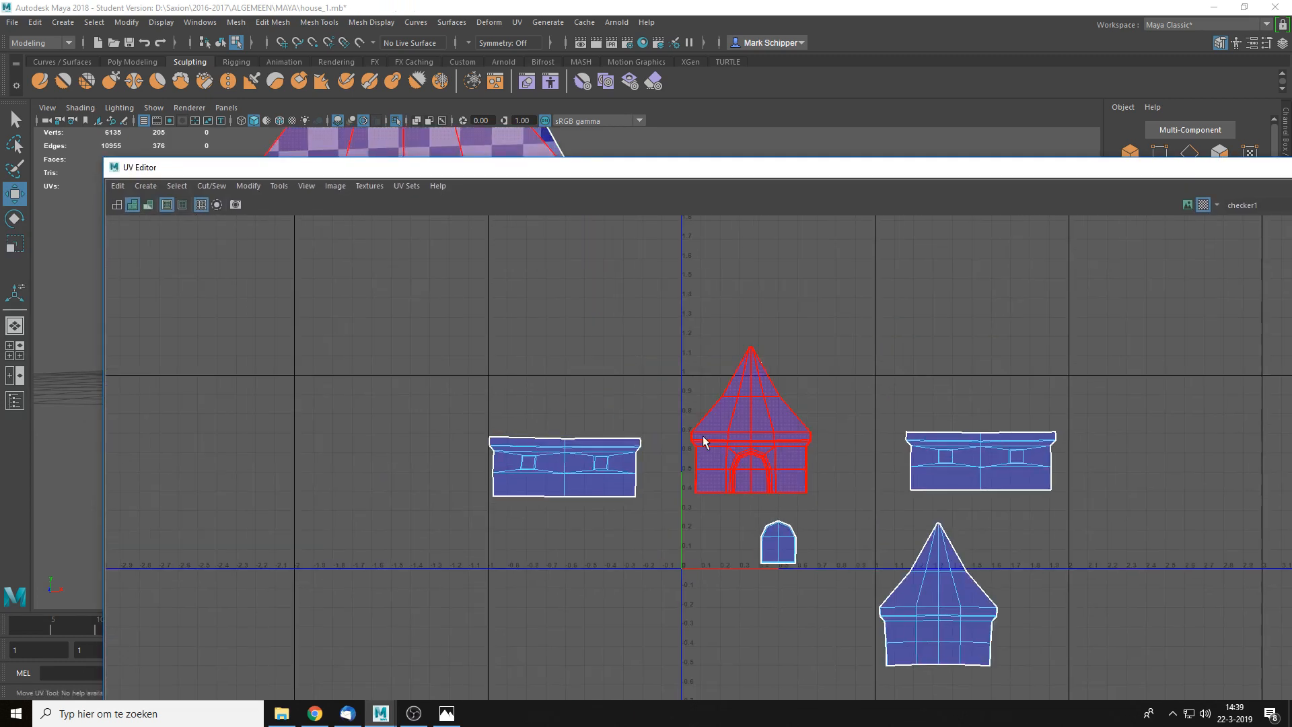
- Move the arched door shell into the upper-right part of the 0–1 UV square, beside the front wall's roof
click(703, 441)
scroll(705, 446, up, 3)
key(r)
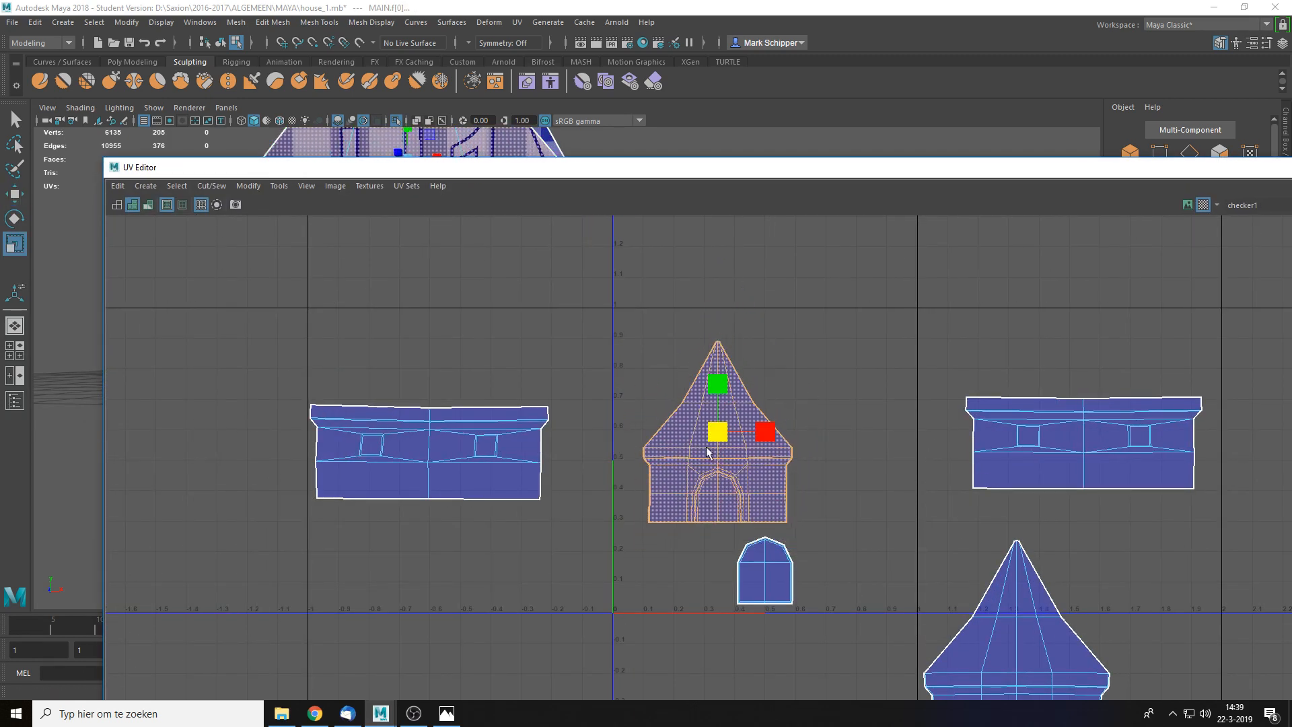
key(w)
drag(755, 577, 863, 359)
- Place the front wall shell at the upper left of the 0–1 UV square and the right-hand side wall shell below it
click(1093, 445)
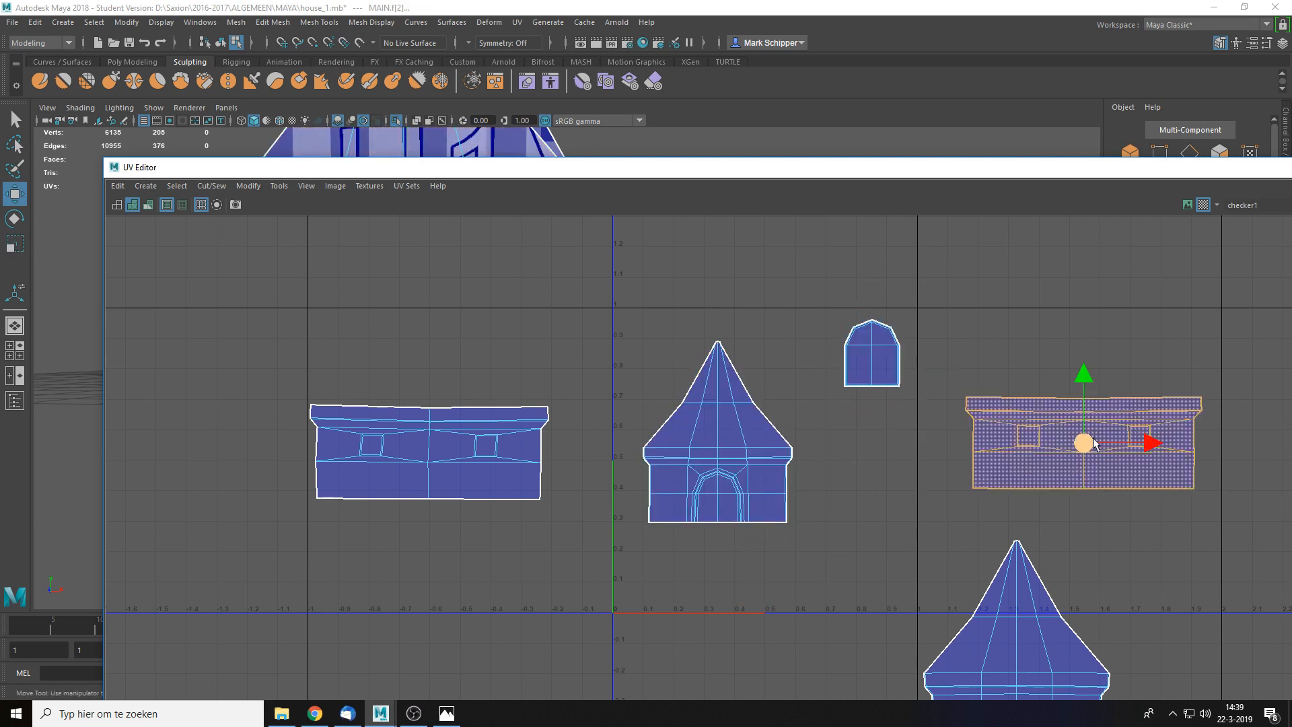
drag(1094, 444, 811, 577)
click(718, 435)
drag(718, 434, 698, 407)
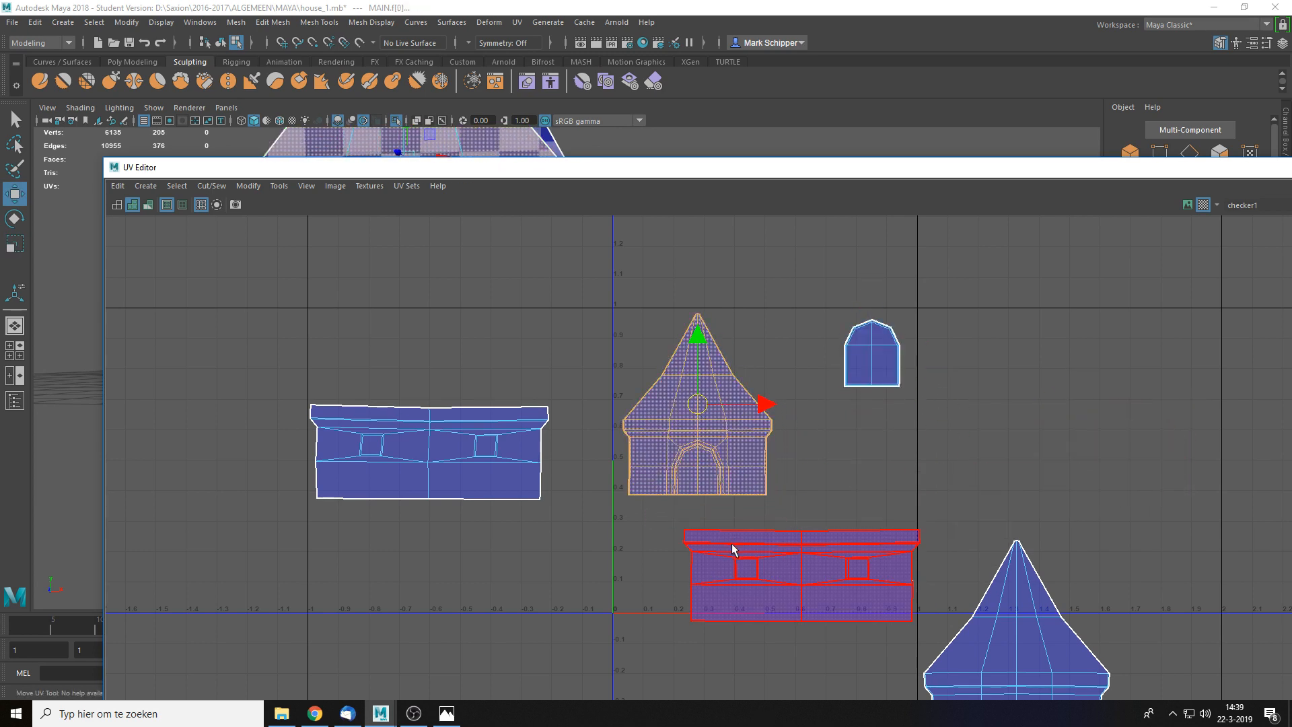
click(732, 548)
drag(786, 572, 729, 551)
- Park the door shell outside the UV square at its upper left and move the remaining side wall shell beside the front wall's roof
drag(877, 364, 535, 277)
click(445, 425)
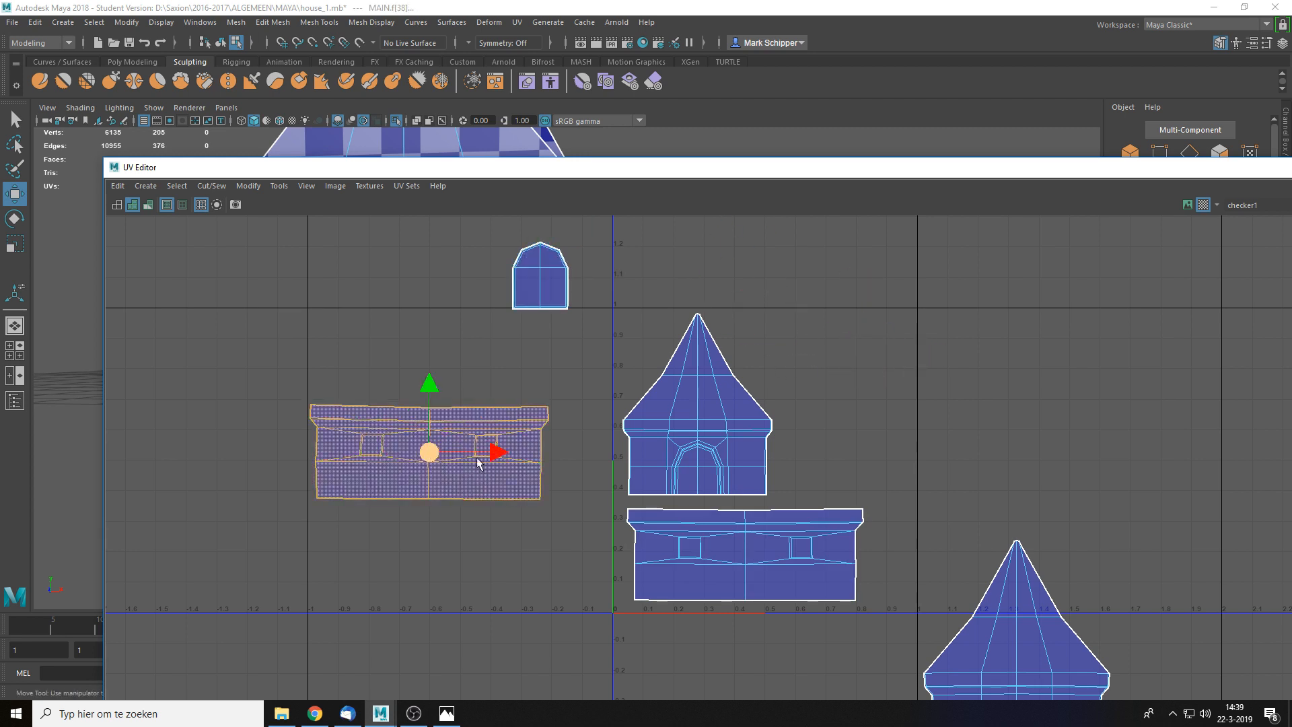
drag(478, 463, 907, 379)
click(939, 453)
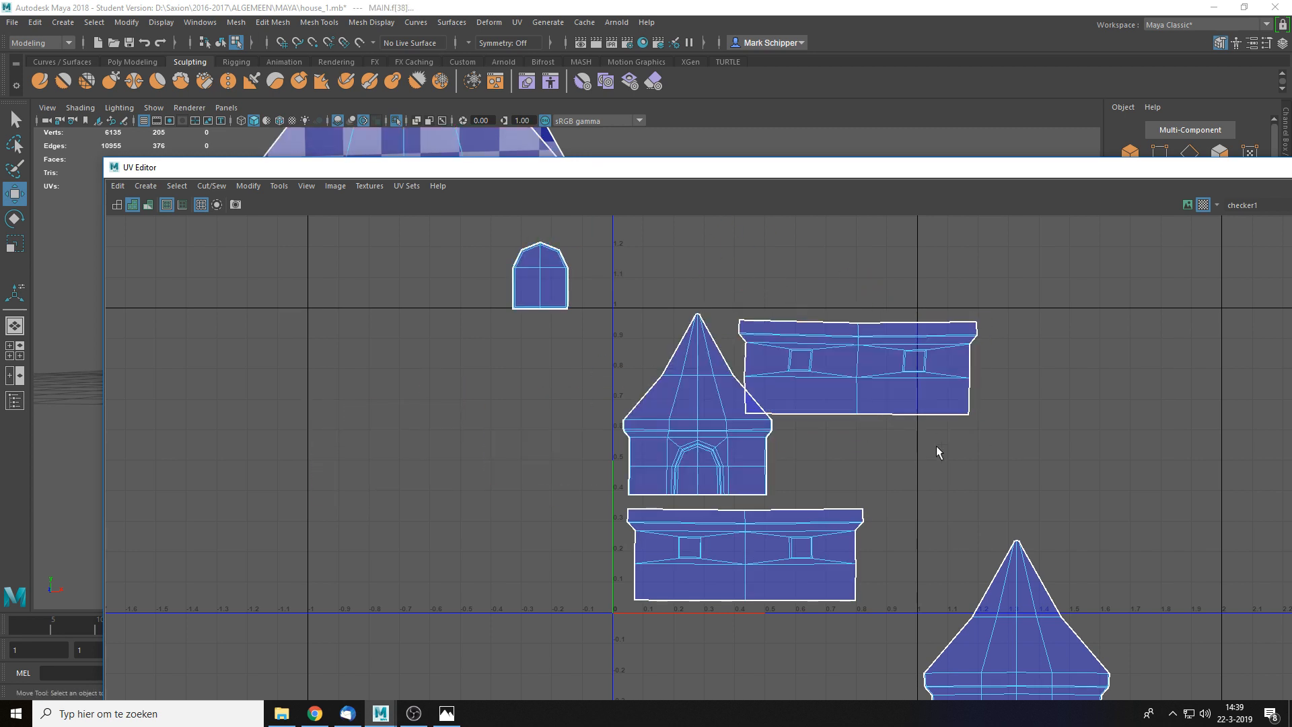
- Try to rotate the upper side wall shell about a quarter turn so that it stands upright beside the front wall
click(866, 375)
key(e)
drag(807, 404, 777, 457)
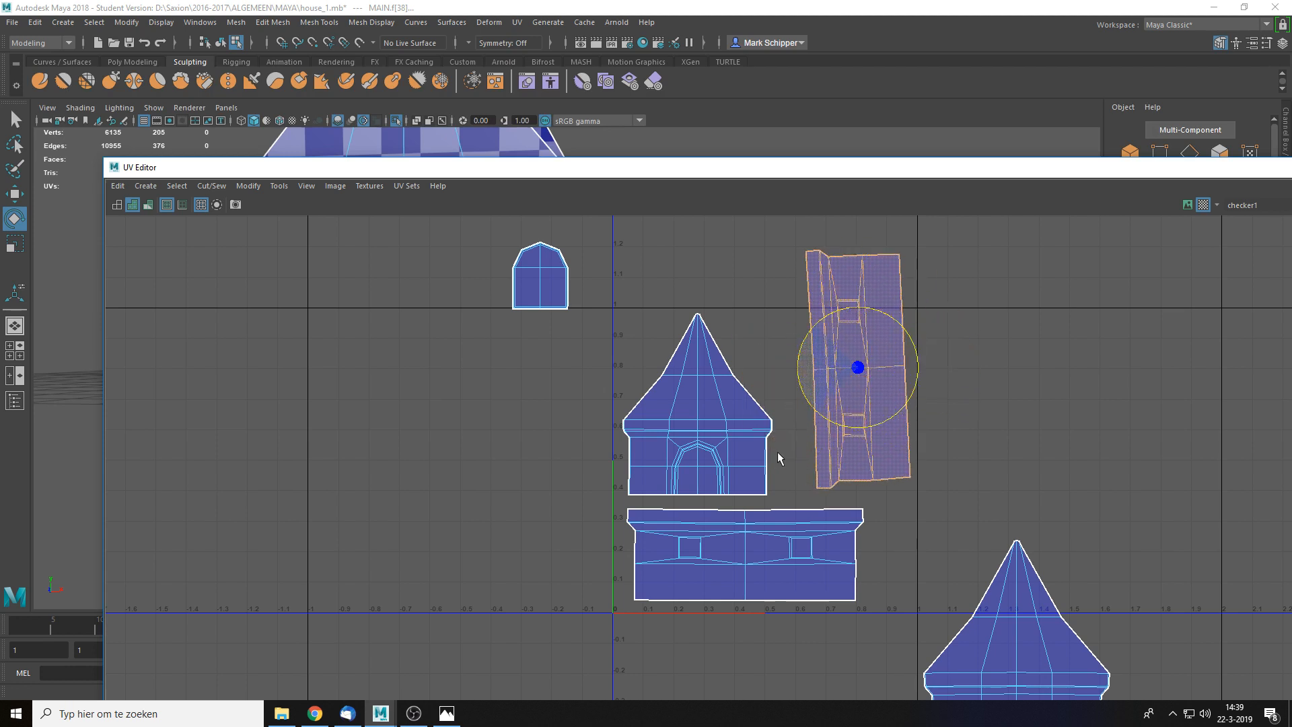
drag(911, 394, 941, 453)
click(1007, 477)
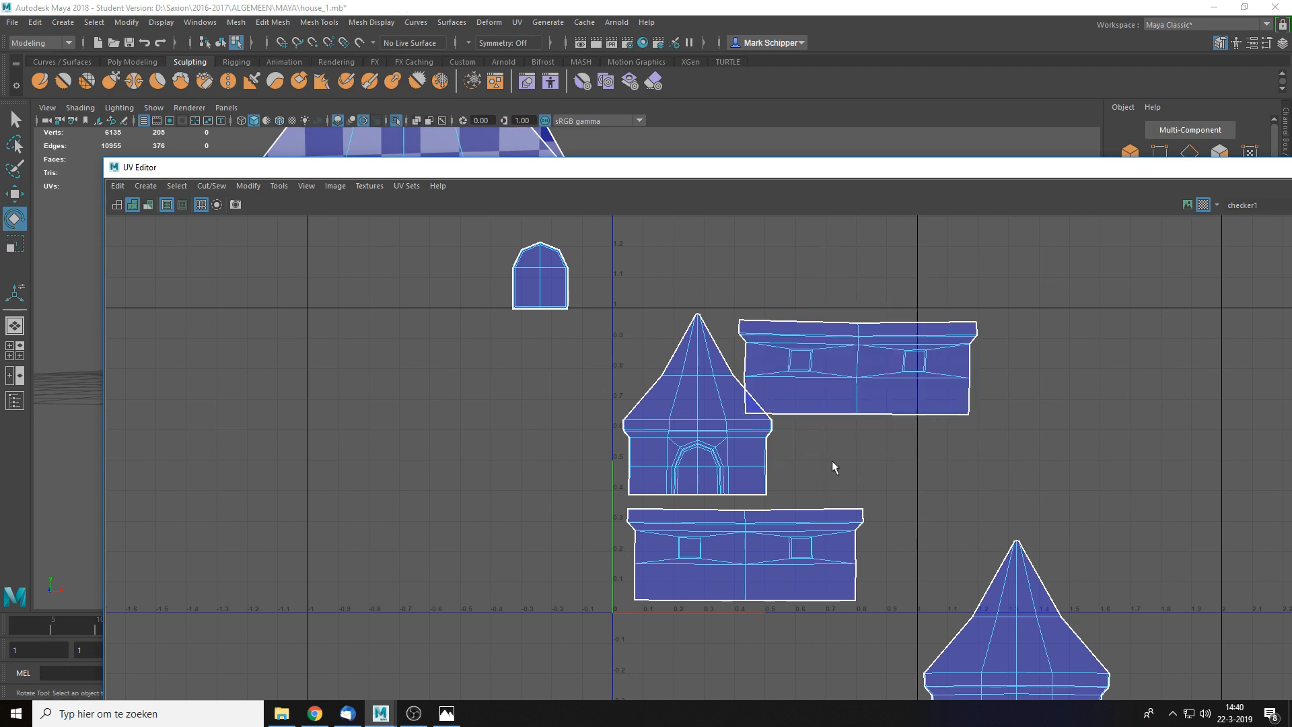
- Move the back wall's UV shell to the left of the front wall shell, with their roof tips about level
click(1003, 608)
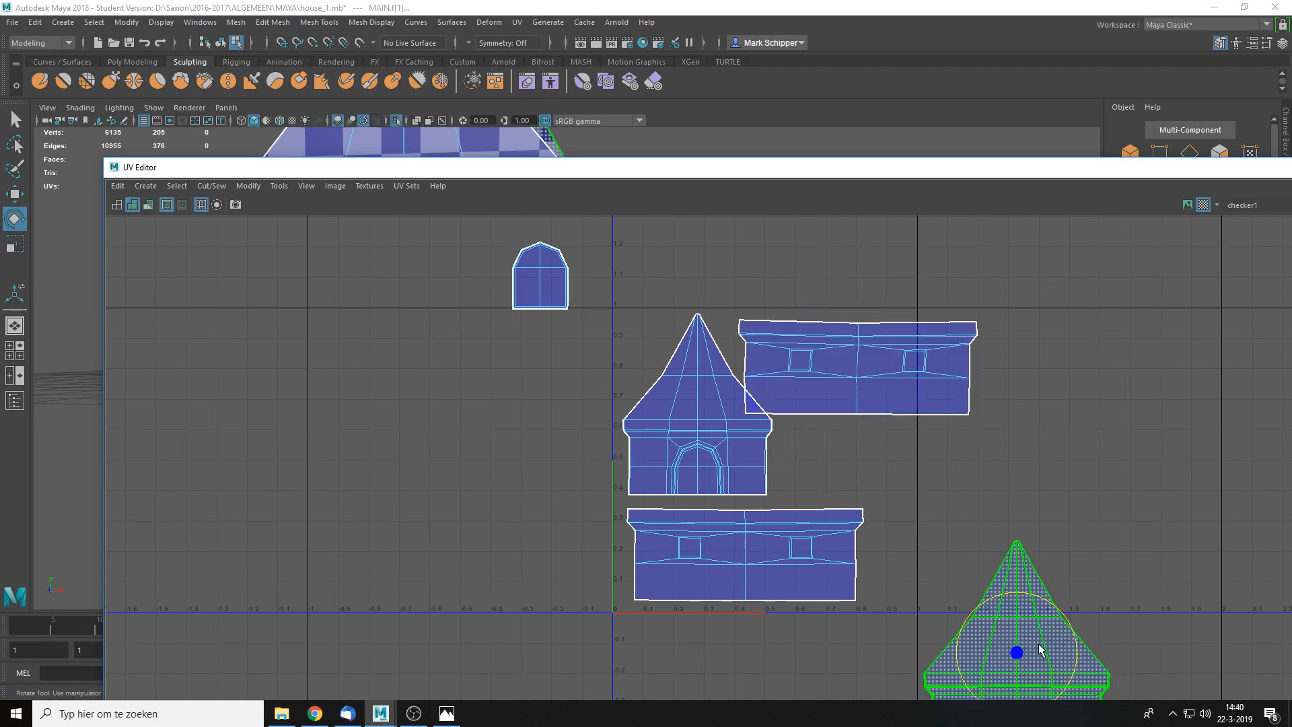
key(w)
drag(1082, 665, 625, 438)
click(618, 399)
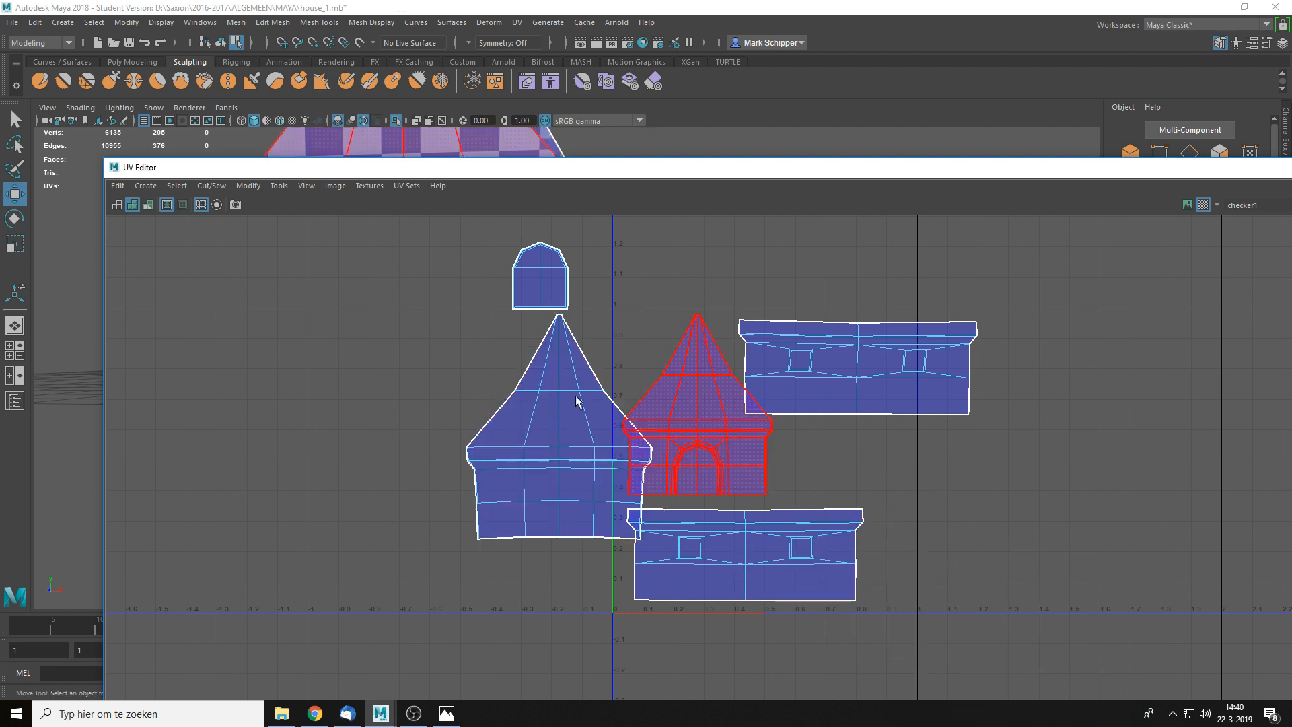
- Move the front wall's UV shell outside the UV square on its left side and the back wall's shell outside on its right side
click(578, 464)
click(710, 424)
drag(705, 423, 377, 393)
click(617, 419)
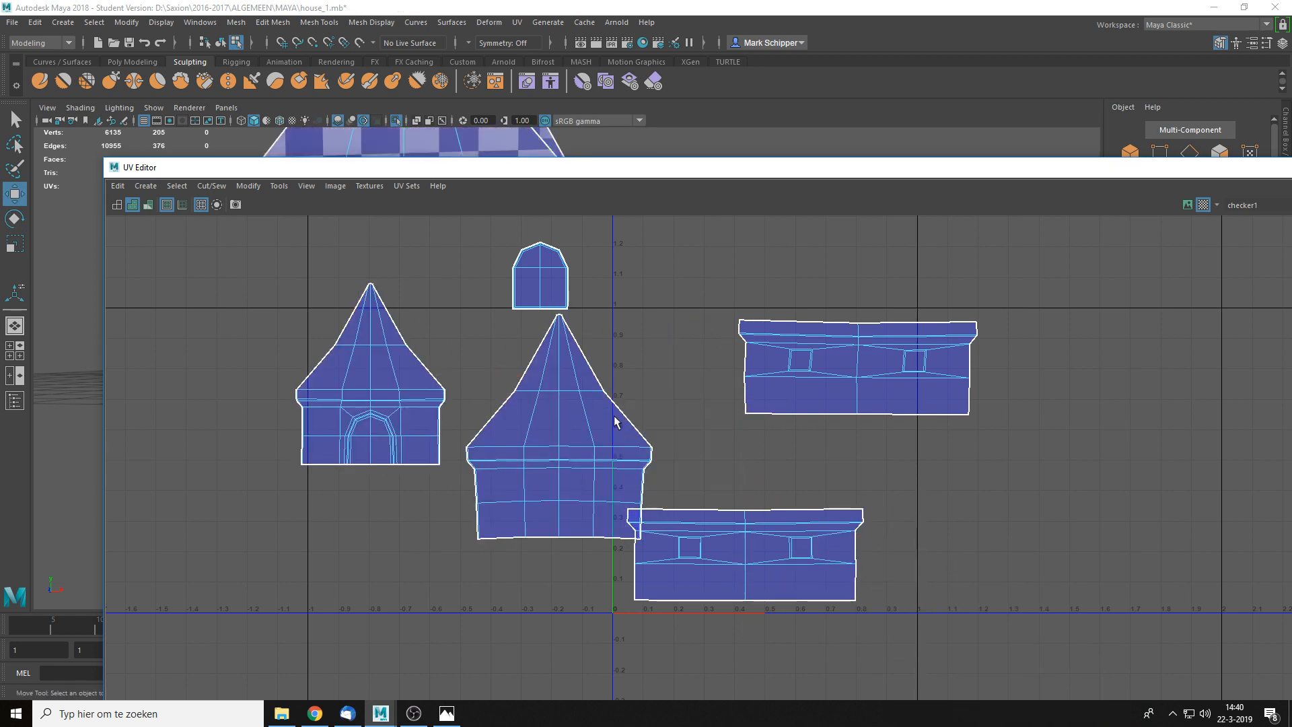
click(565, 439)
drag(565, 438, 1129, 458)
- Stack the upper side wall shell directly above the other side wall shell inside the UV square
drag(873, 416, 752, 458)
click(493, 434)
scroll(583, 452, down, 3)
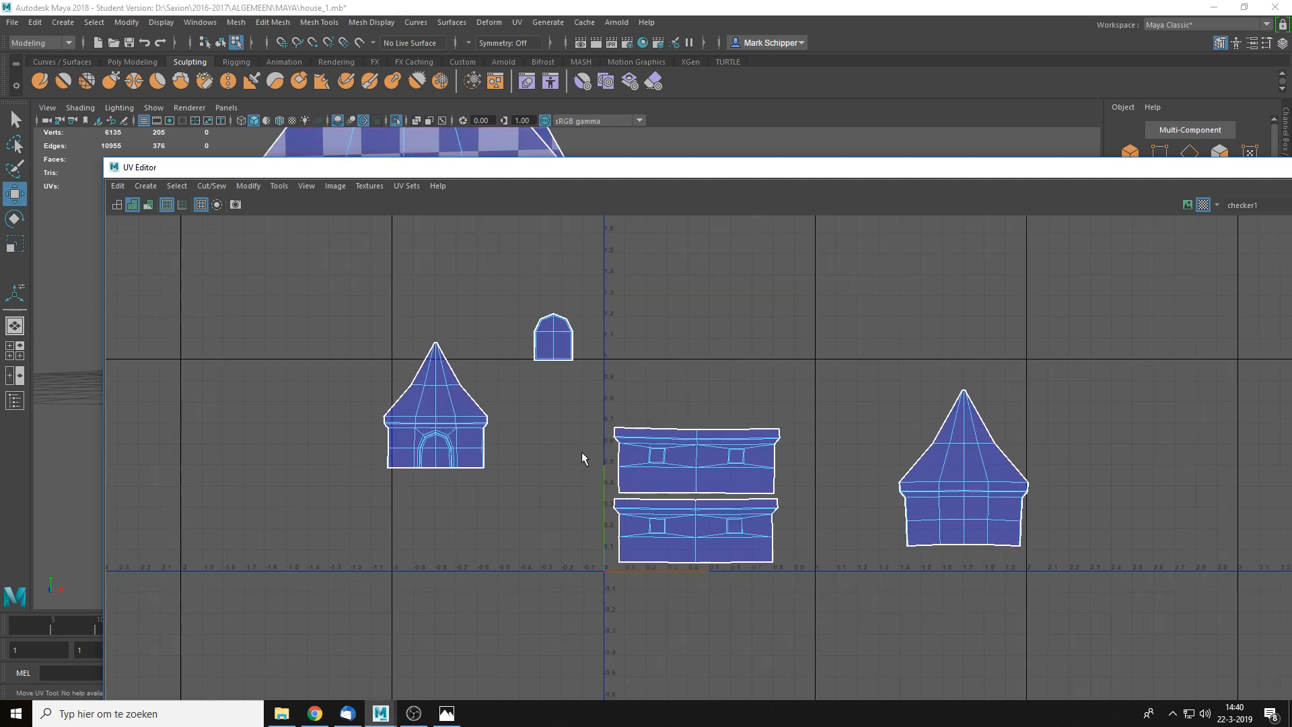
- Select all five UV shells, reset the Layout UVs options to their defaults and lay the shells out
drag(275, 238, 1102, 624)
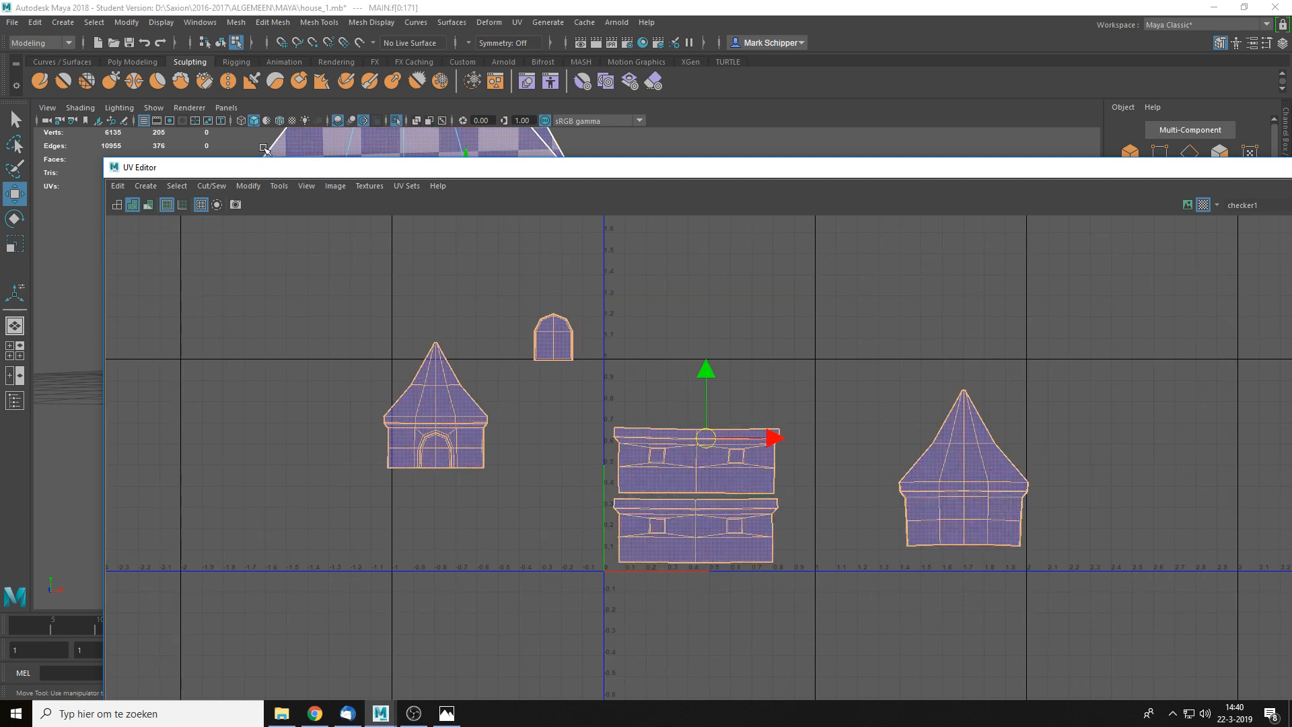
click(248, 187)
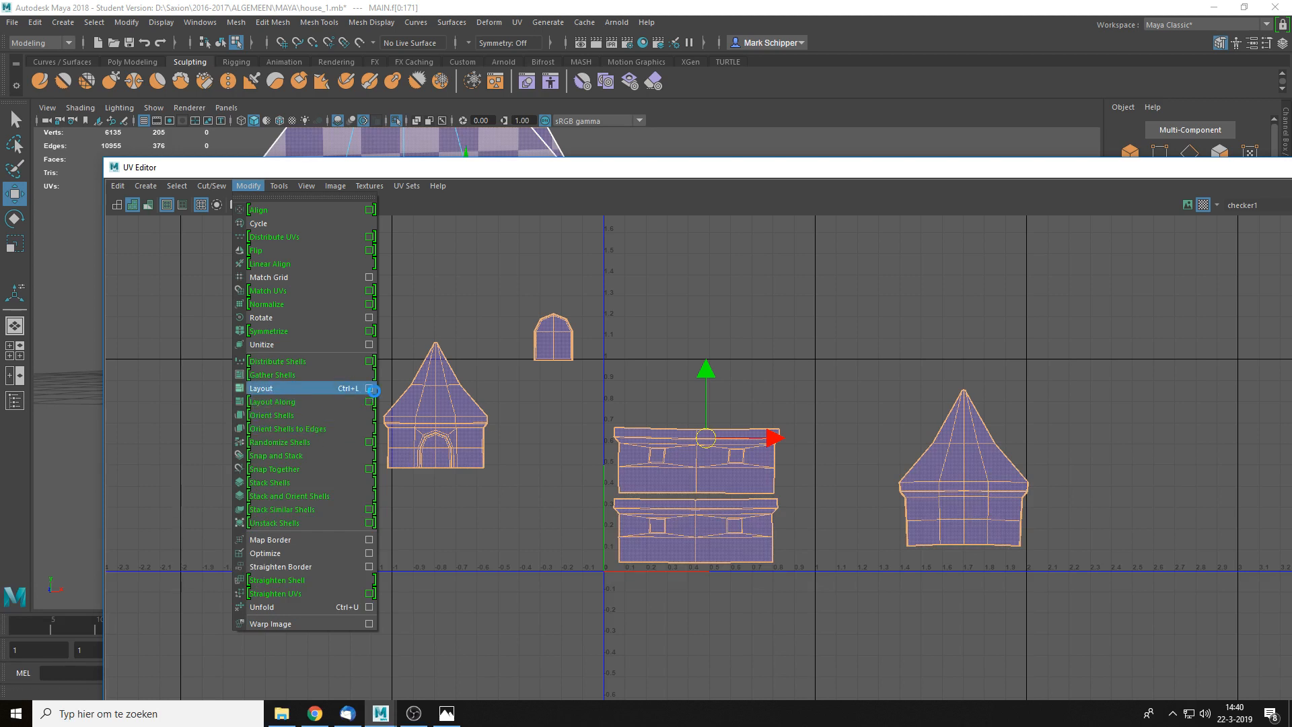
click(374, 393)
drag(502, 214, 737, 204)
click(596, 214)
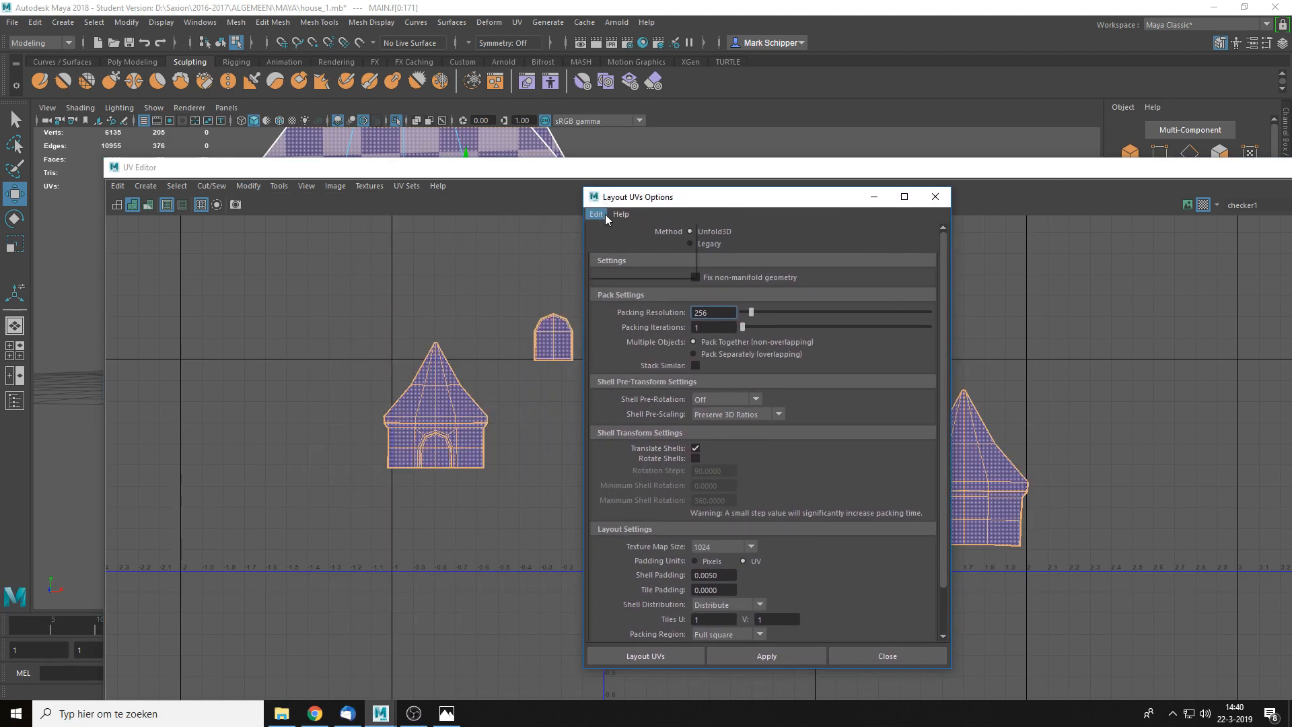
click(633, 244)
click(660, 656)
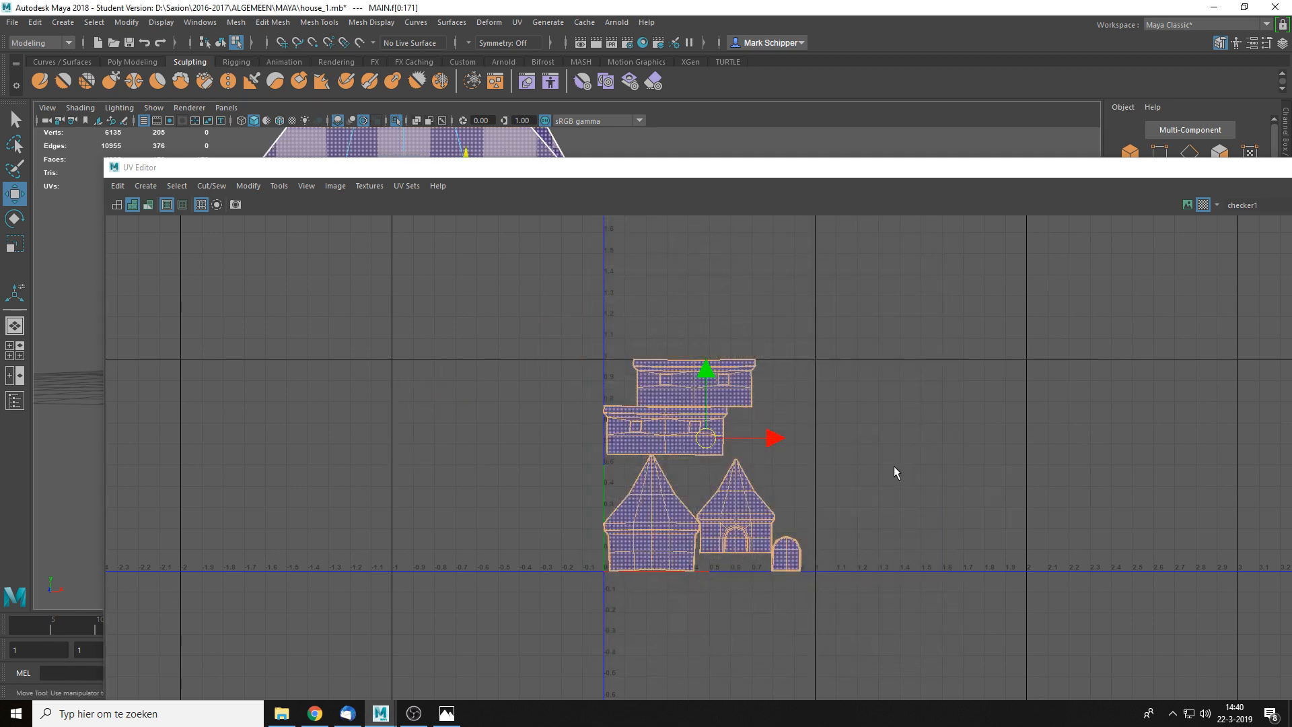
click(844, 481)
scroll(844, 481, up, 4)
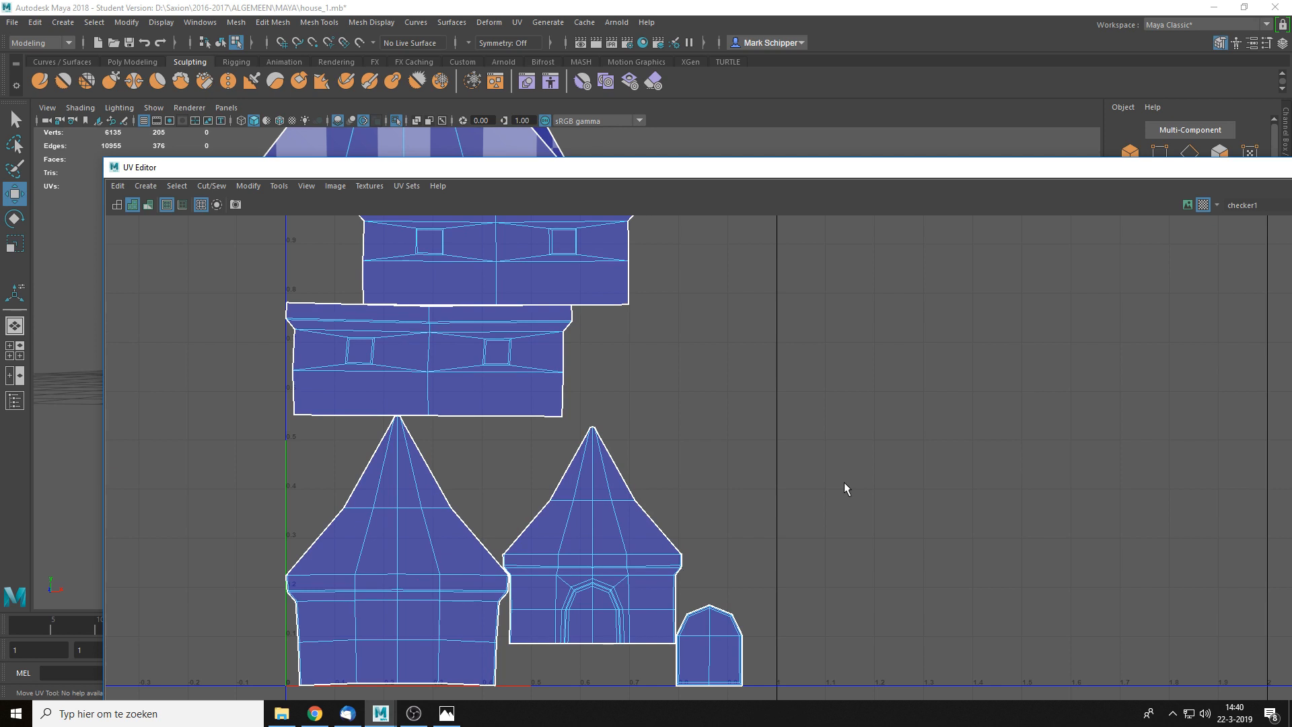
- Move the door shell up beside the side wall shells and enlarge it within the right part of the UV square
click(712, 653)
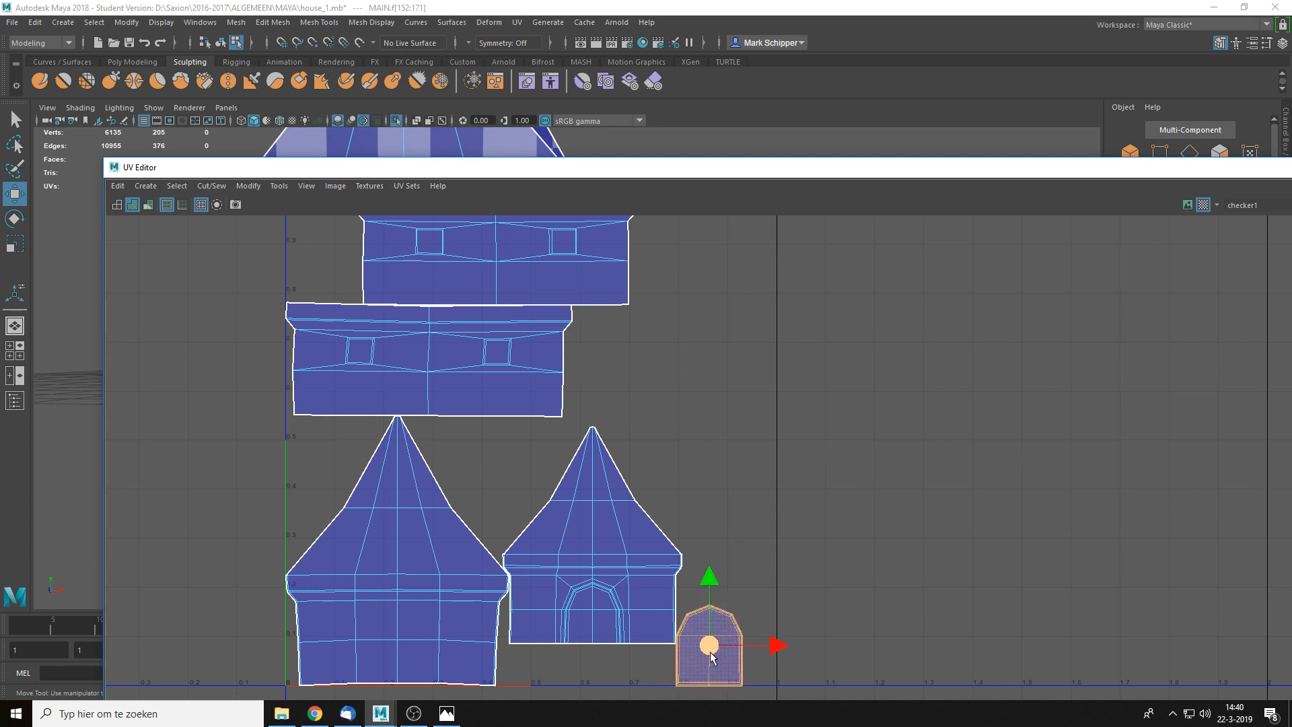
drag(712, 656, 754, 329)
key(r)
key(w)
key(r)
drag(701, 417, 700, 354)
key(w)
click(875, 374)
click(720, 360)
click(823, 379)
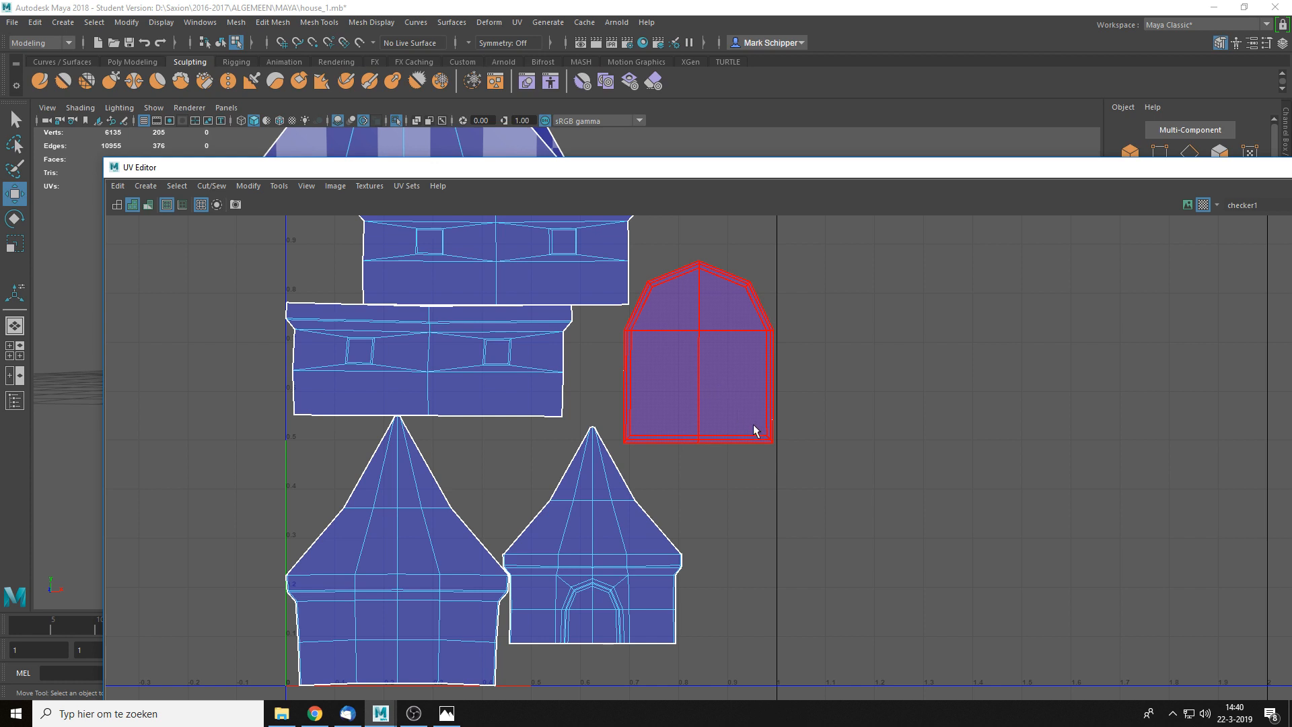
- Undo the door shell's scaling and move
key(ctrl+z)
key(ctrl+z)
key(ctrl+z)
key(ctrl+z)
key(ctrl+z)
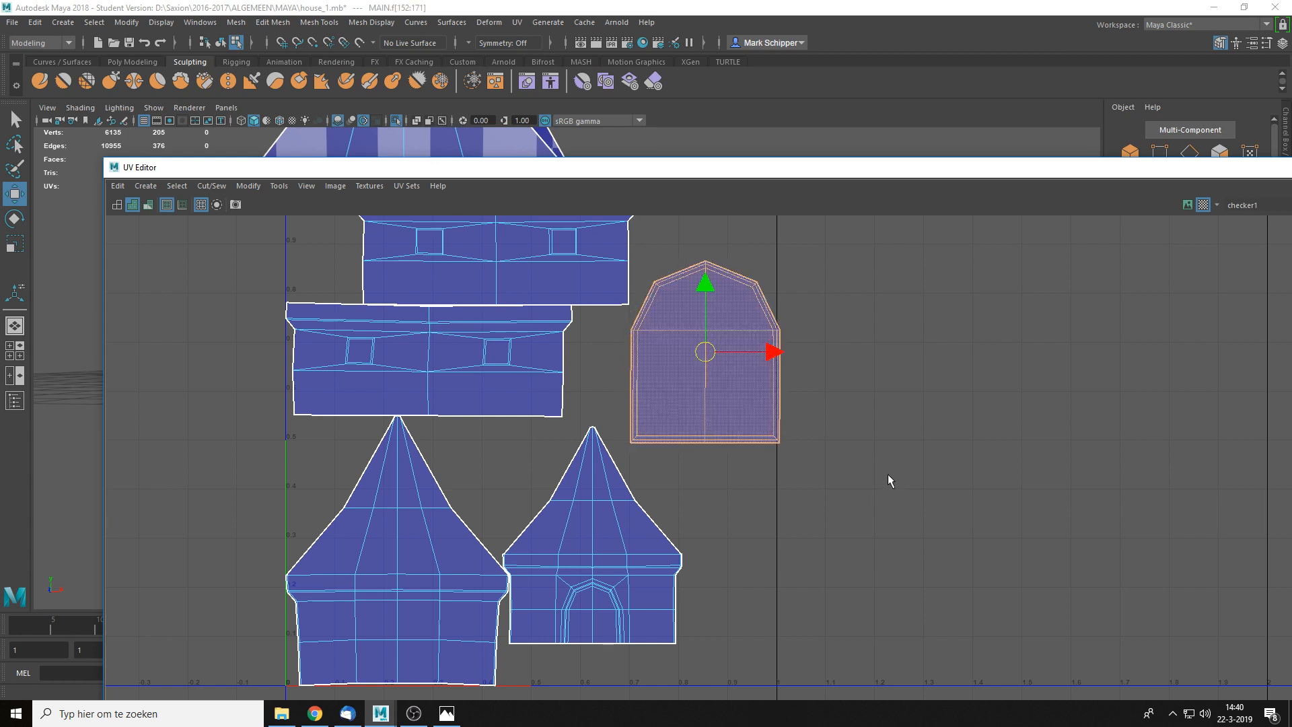
key(ctrl+z)
key(ctrl+z)
key(ctrl+z)
key(ctrl+z)
key(ctrl+z)
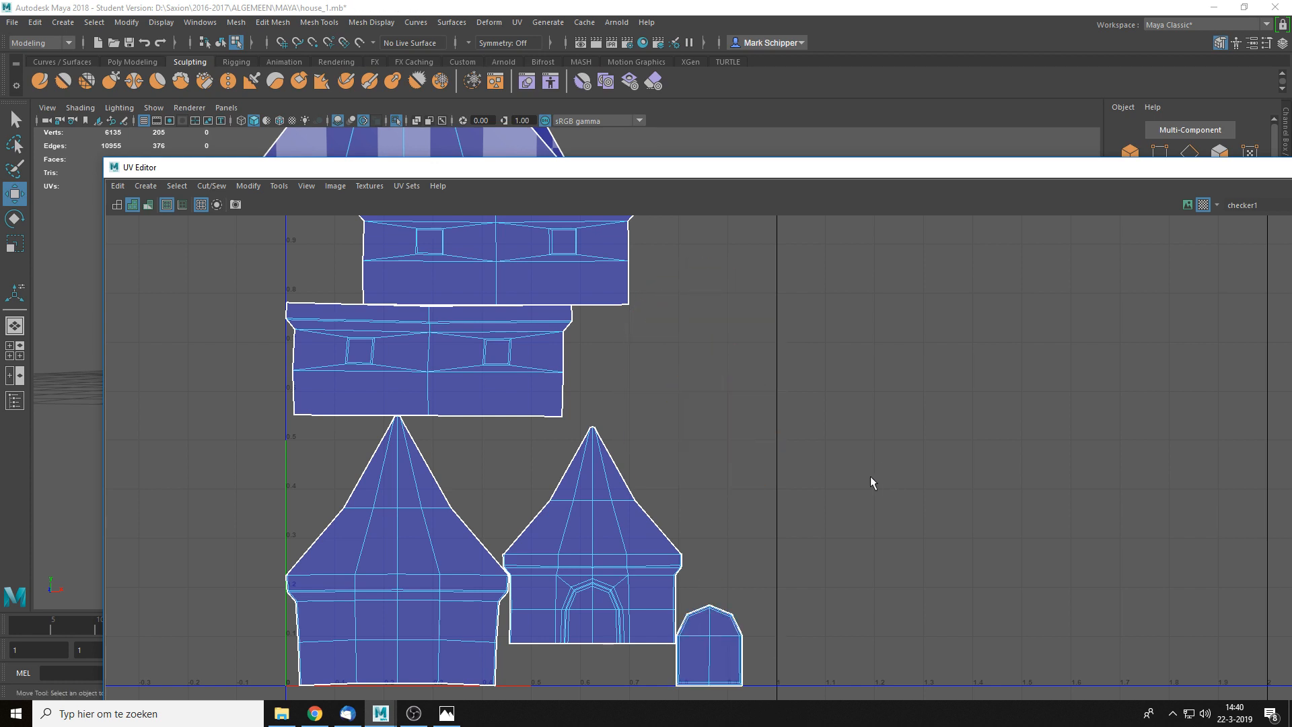
- Cut the back and front wall shells along the horizontal edge loops at the lower border of the roof band
alt+middle_drag(611, 490, 794, 321)
scroll(753, 418, up, 8)
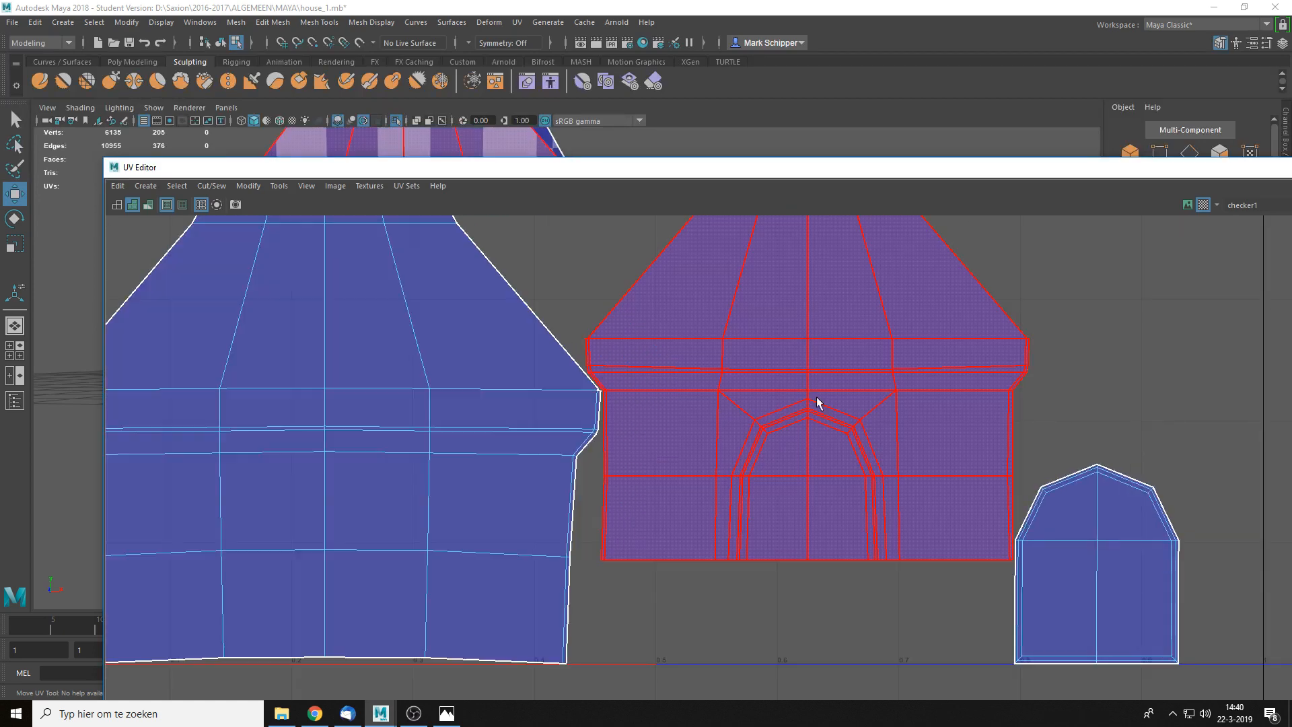
scroll(829, 429, down, 5)
alt+middle_drag(712, 374, 650, 623)
scroll(767, 412, down, 4)
scroll(786, 458, down, 3)
scroll(795, 473, up, 5)
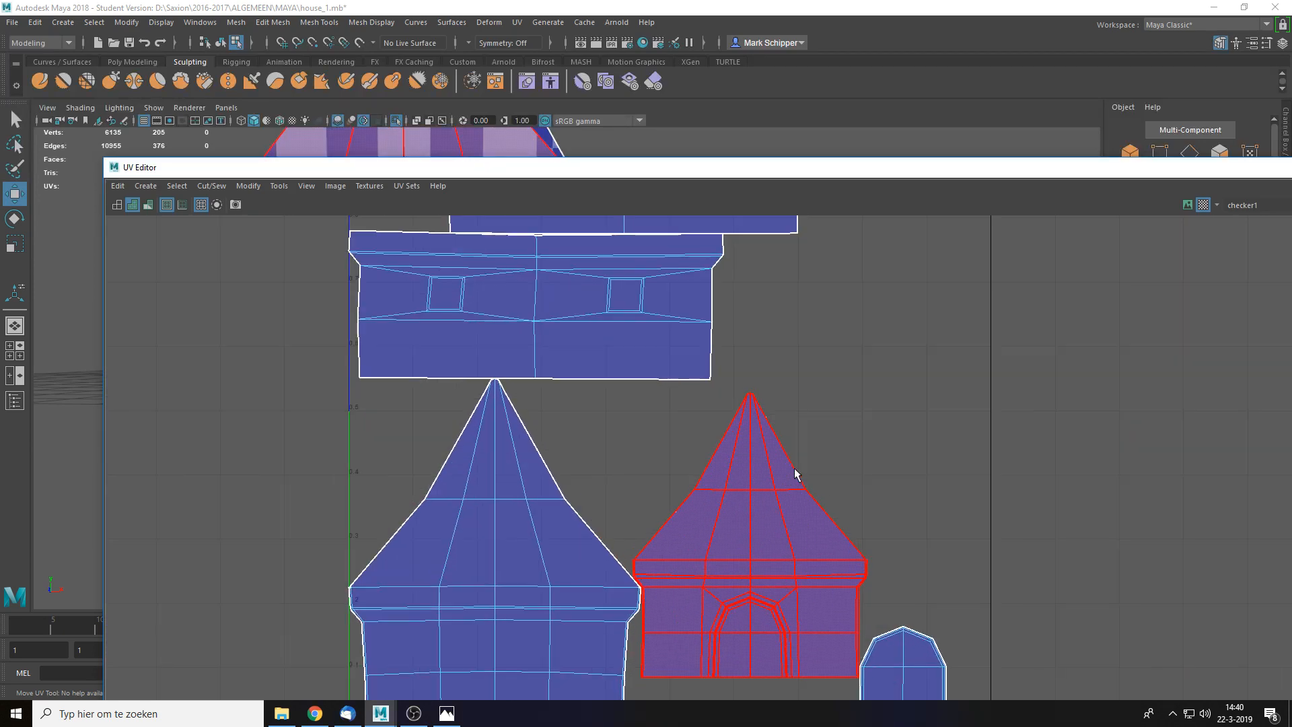
right_drag(795, 472, 801, 367)
alt+middle_drag(793, 566, 833, 433)
scroll(562, 502, up, 5)
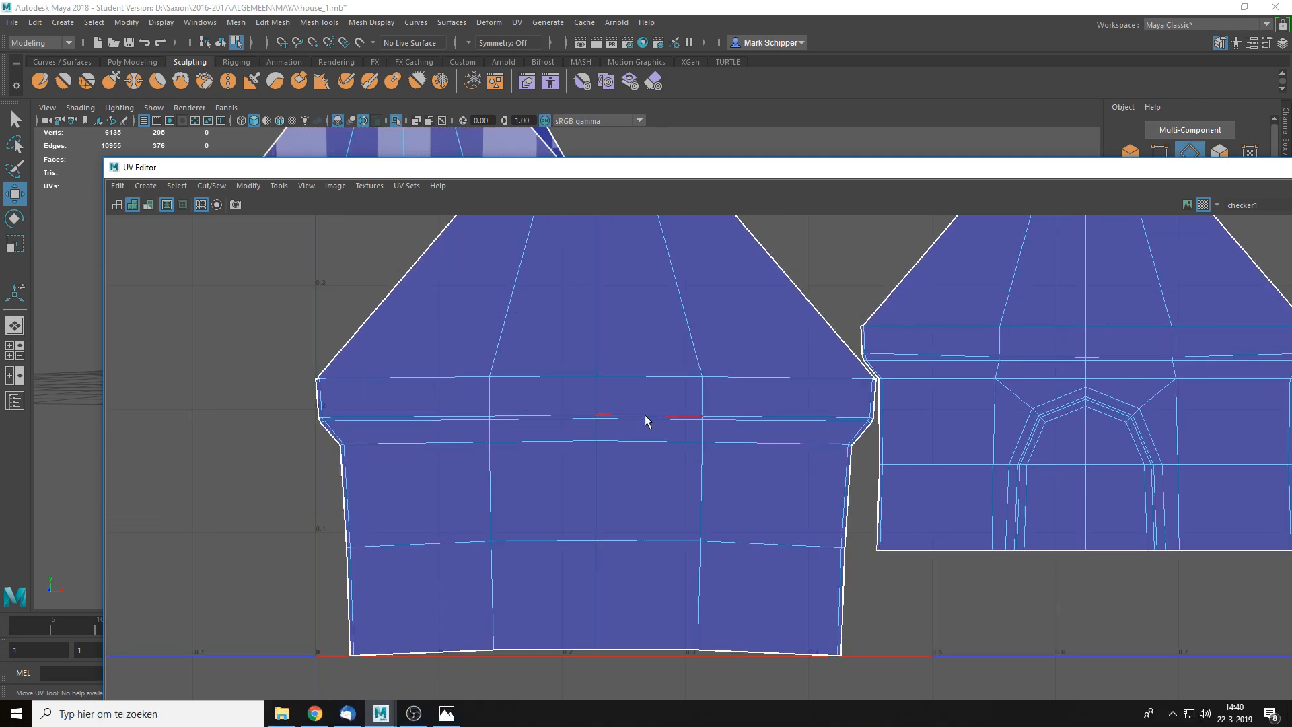
click(646, 419)
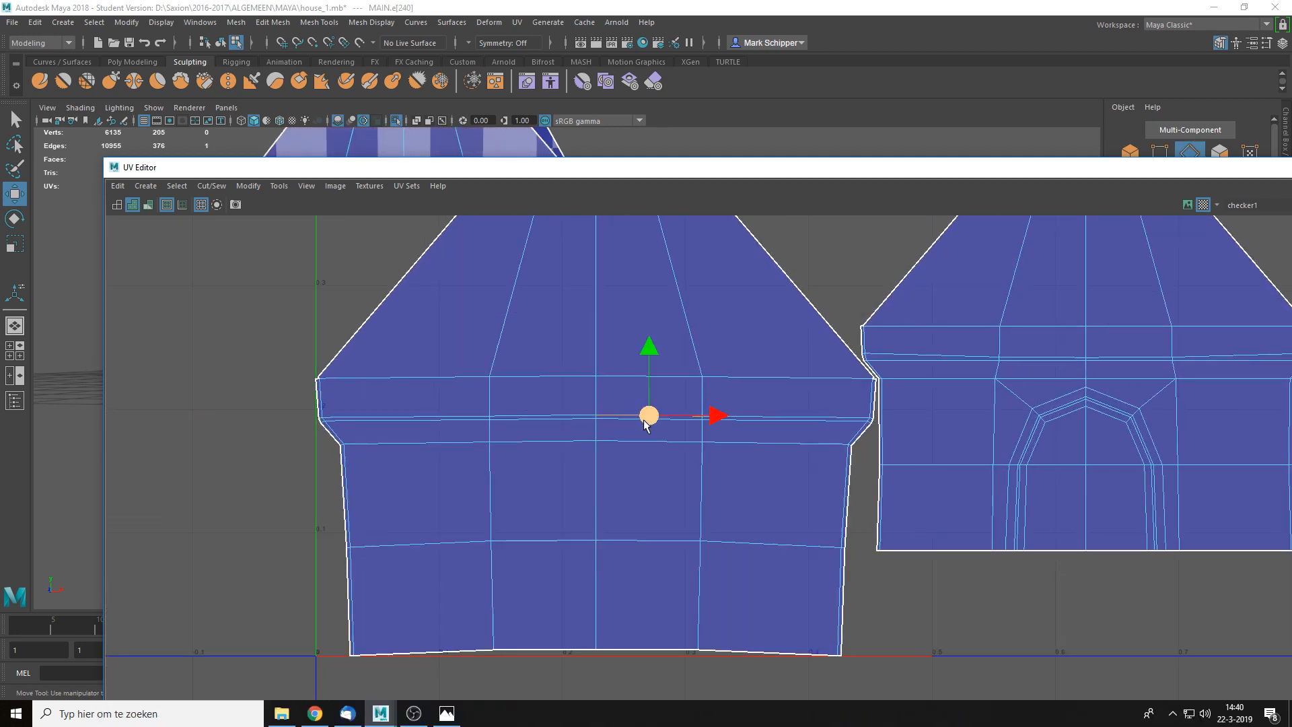
shift+click(969, 371)
shift+right_drag(969, 370, 920, 394)
scroll(1025, 397, down, 3)
- Select all shells, including the separated roof and wall pieces, and lay them out within the UV square
right_drag(1022, 317, 962, 265)
scroll(963, 265, down, 2)
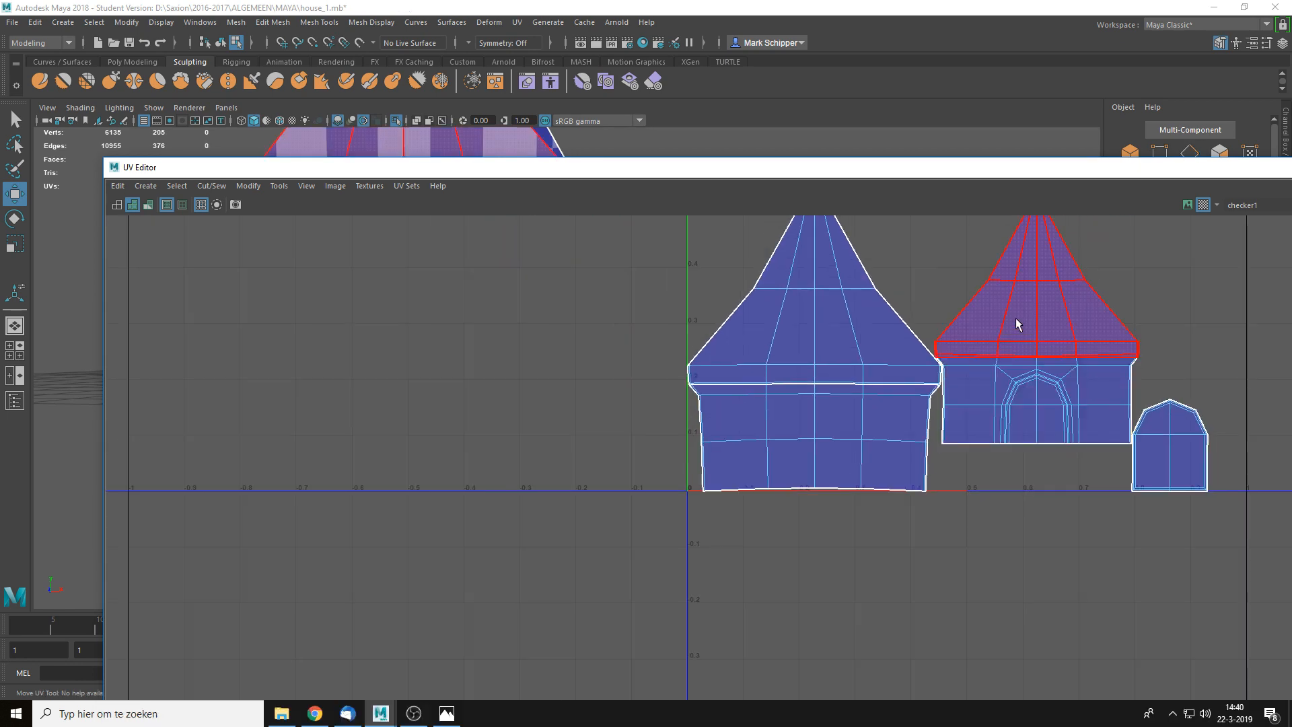
click(1015, 317)
scroll(870, 384, down, 2)
drag(615, 253, 977, 475)
scroll(978, 475, up, 4)
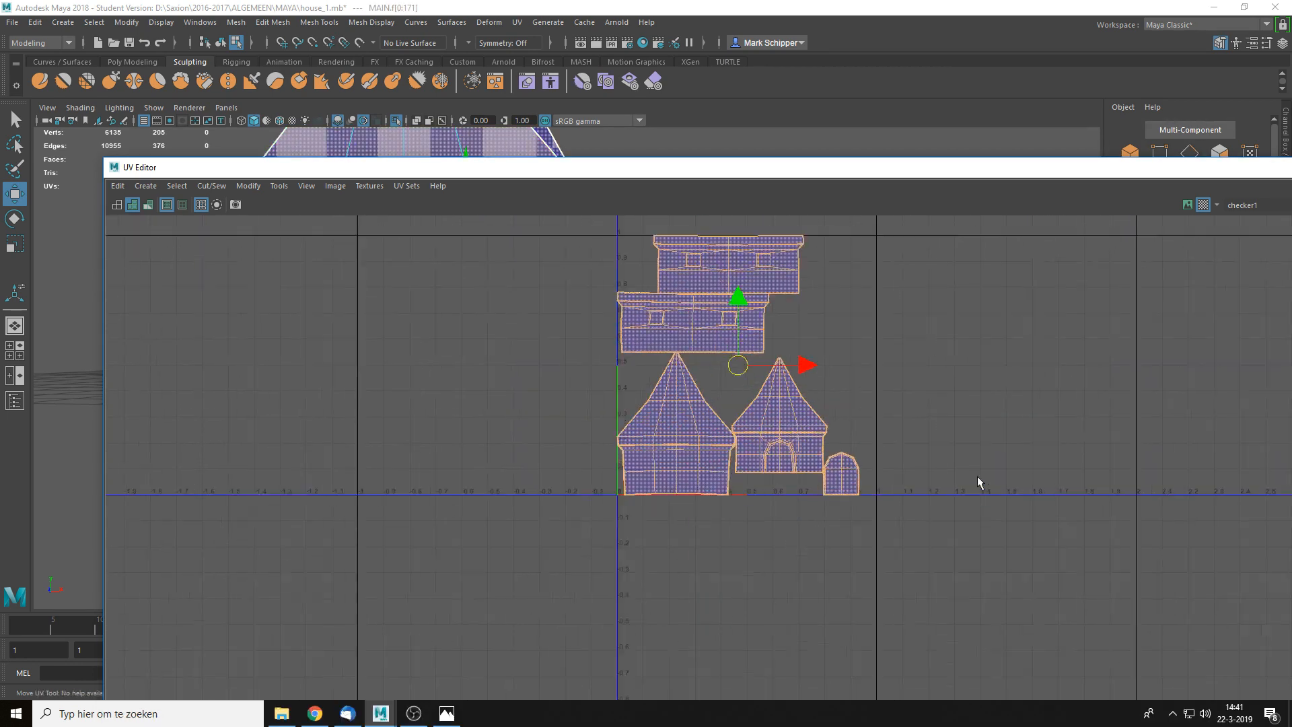
click(978, 475)
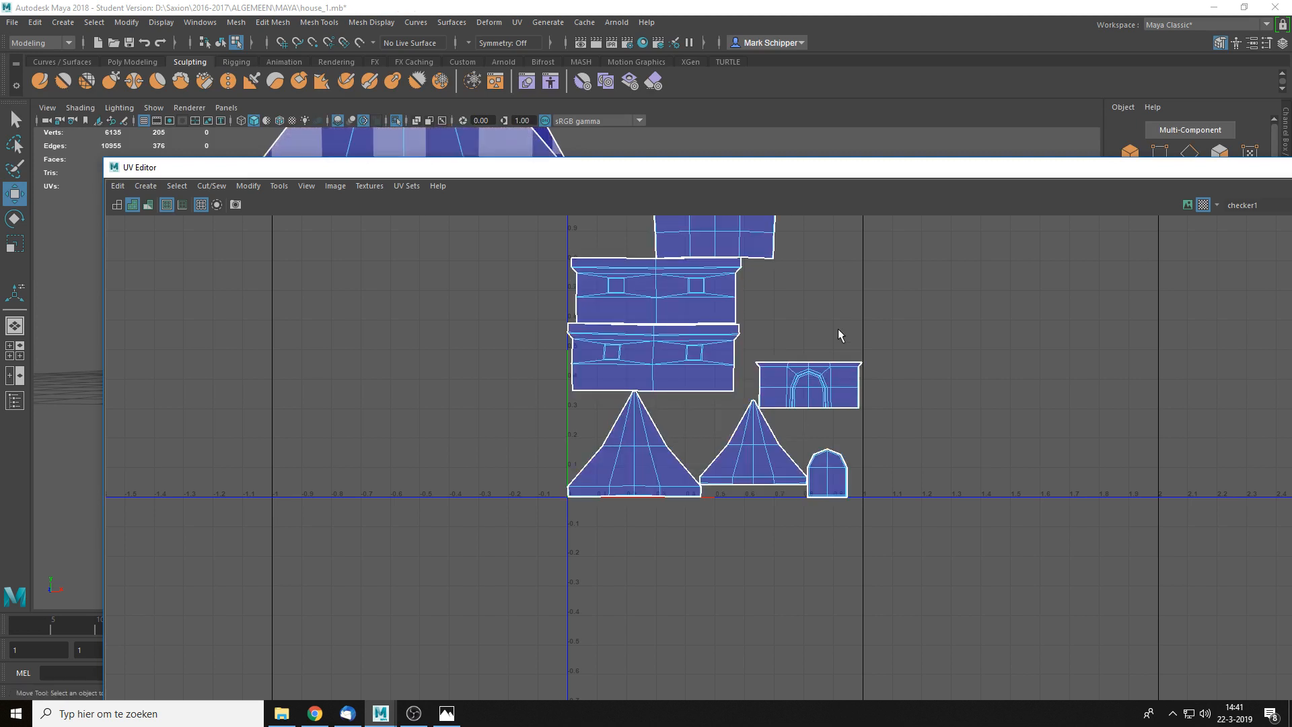
alt+middle_drag(839, 335, 873, 412)
scroll(851, 417, up, 3)
- Undo the last UV layout and the cuts between the roof and wall parts
key(ctrl+z)
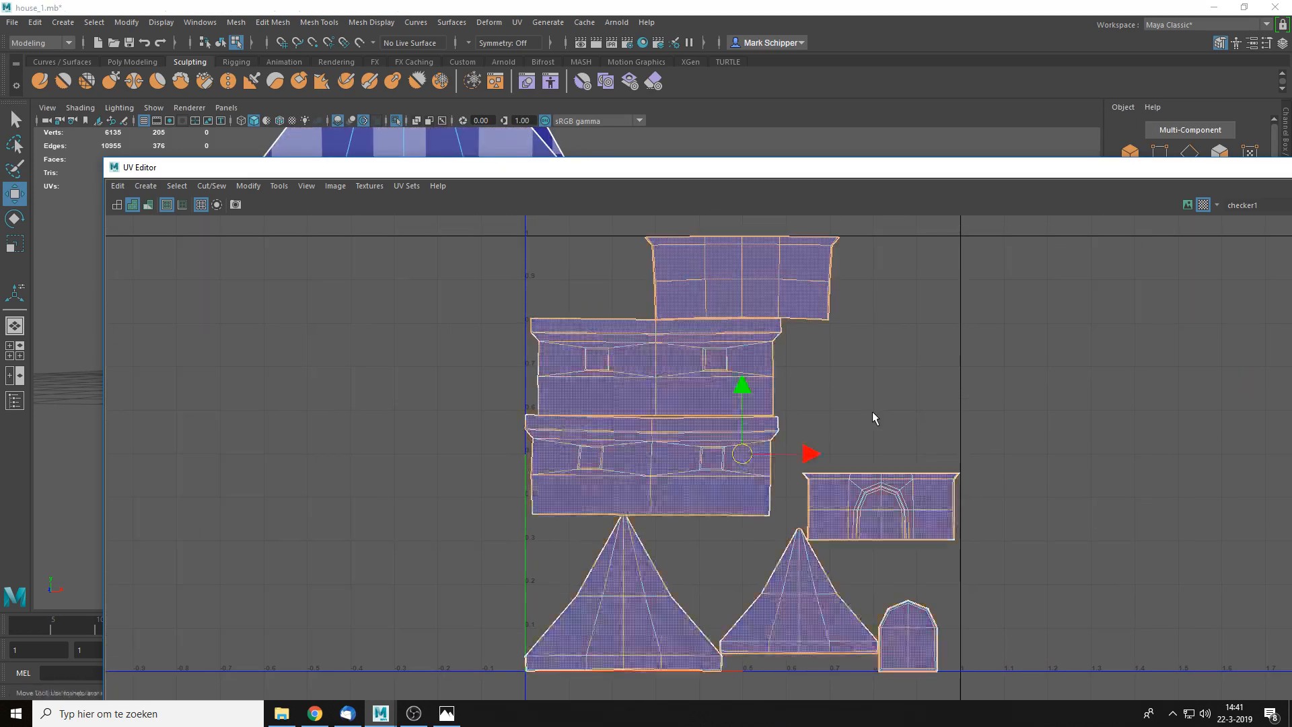
key(ctrl+z)
key(ctrl+z)
key(ctrl+z)
key(ctrl+z)
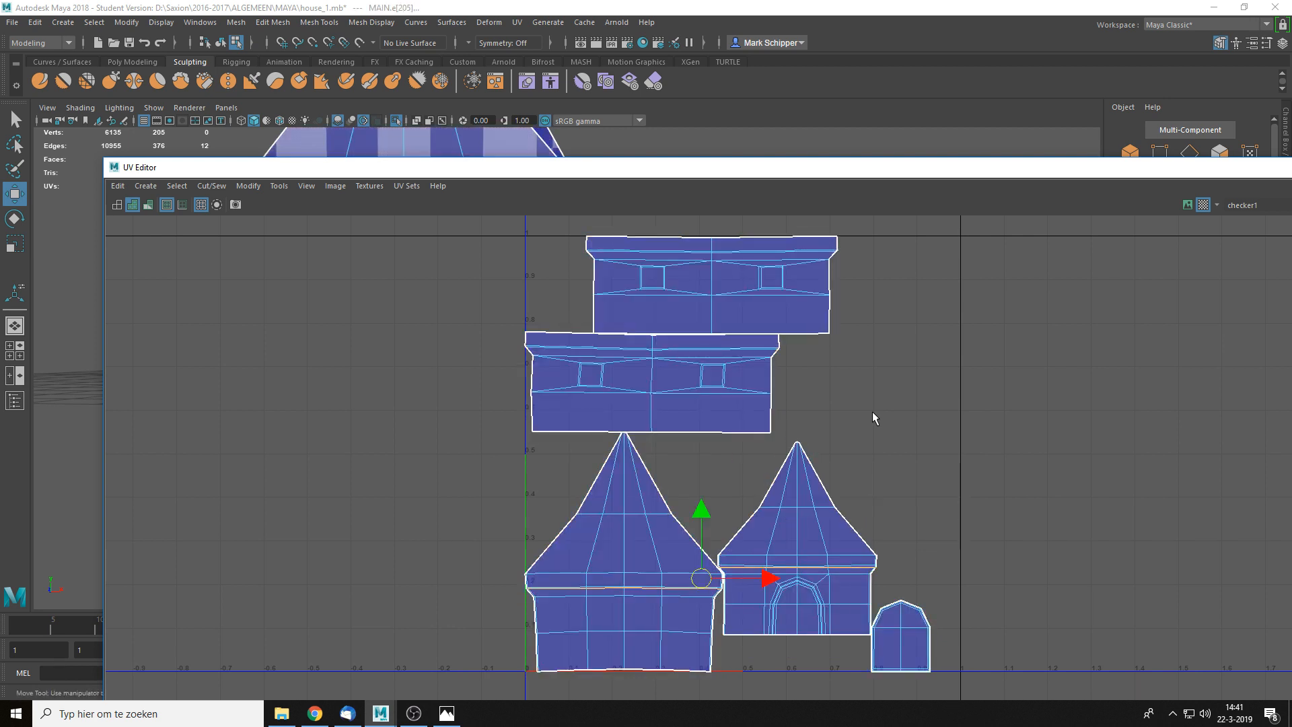
key(ctrl+z)
key(ctrl+z)
scroll(834, 446, down, 1)
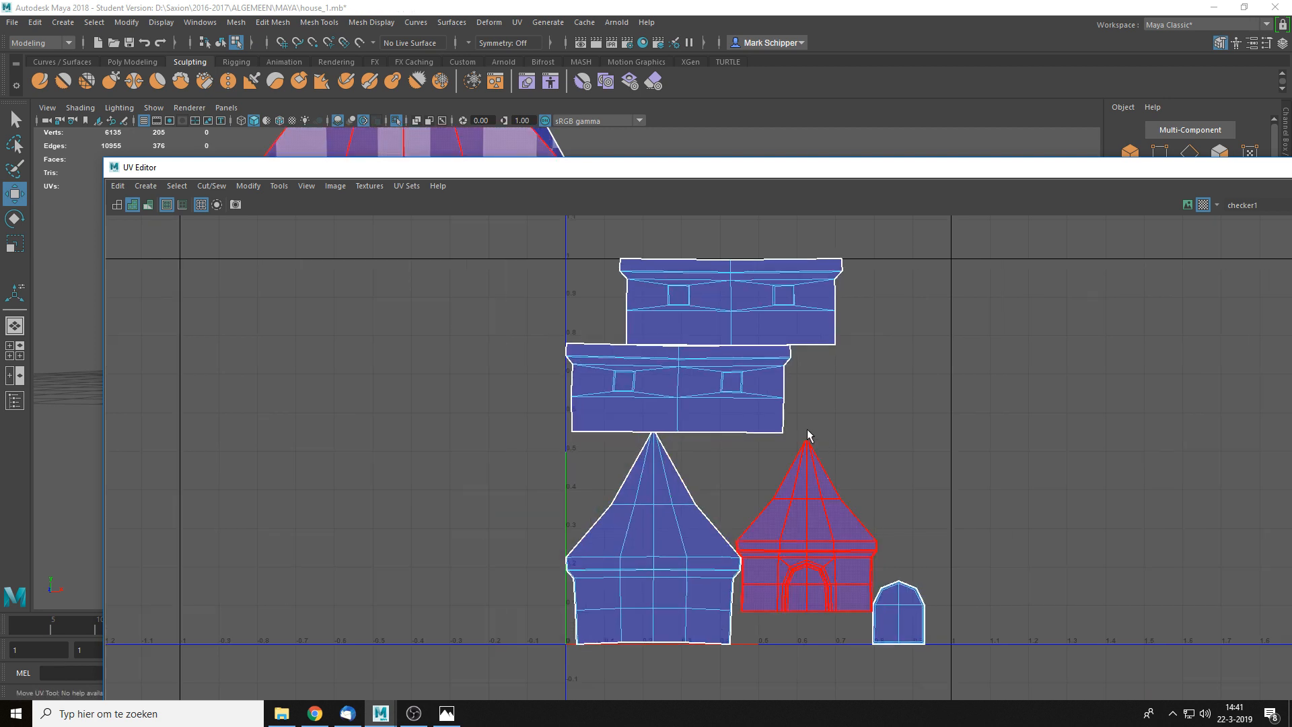
scroll(849, 231, down, 1)
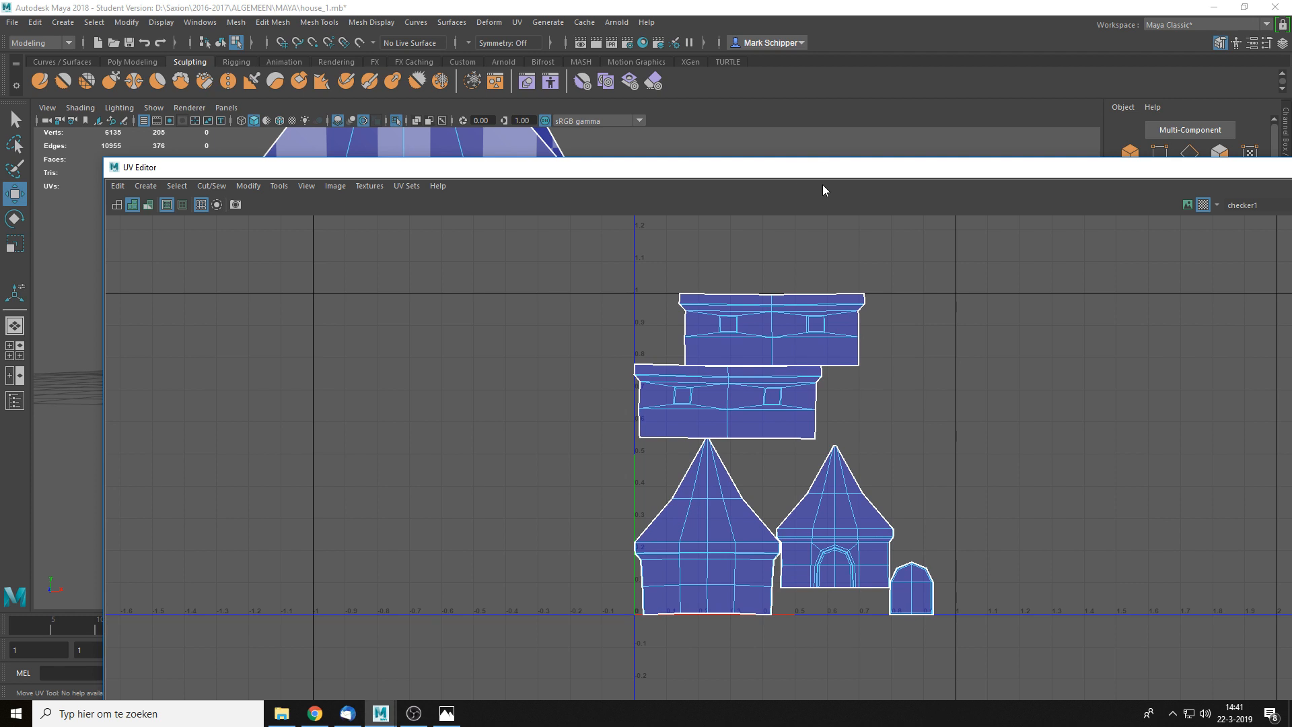
- Set the Layout UVs shell pre-scaling to Preserve 3D Ratios and run the layout
click(249, 187)
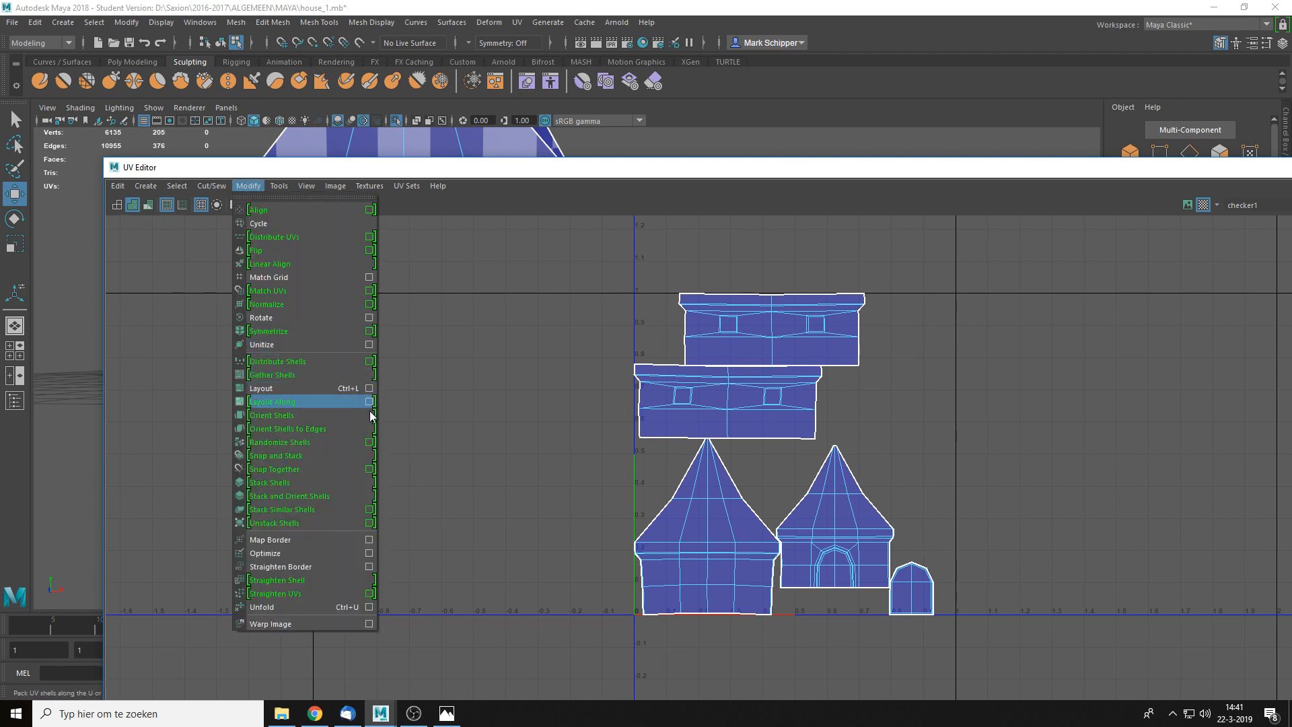
click(370, 388)
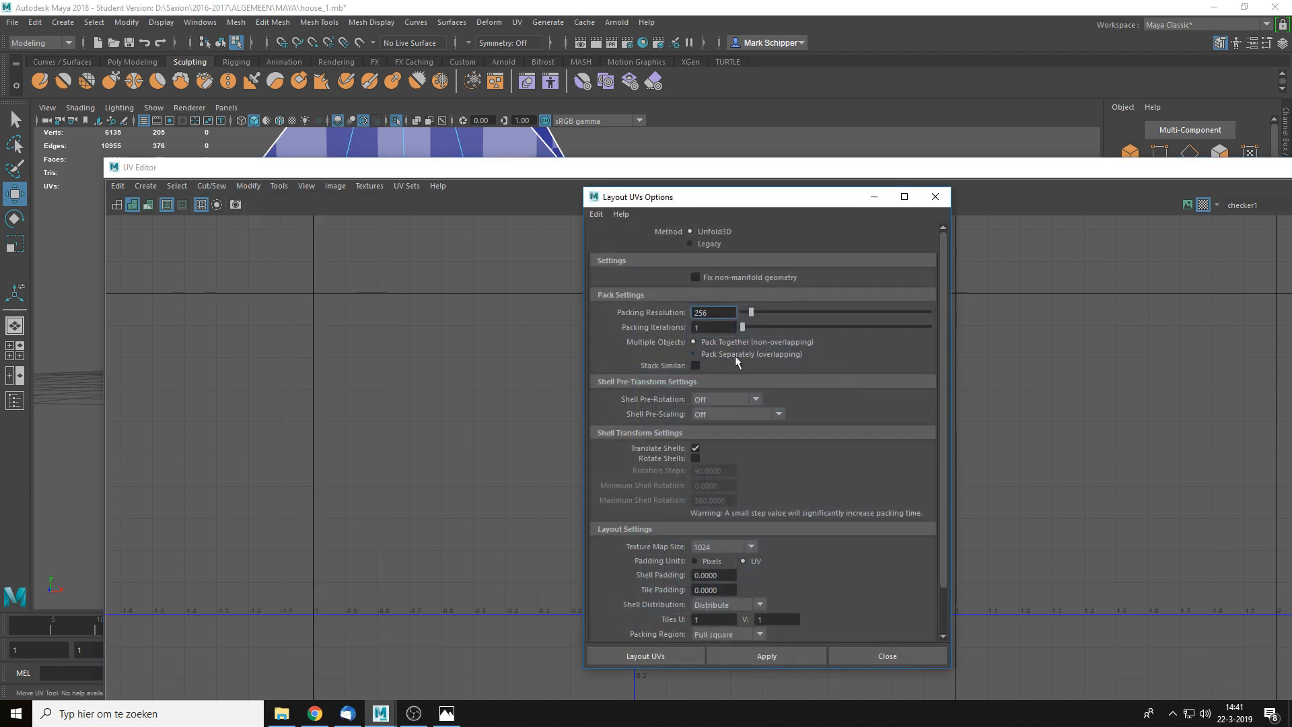
click(741, 414)
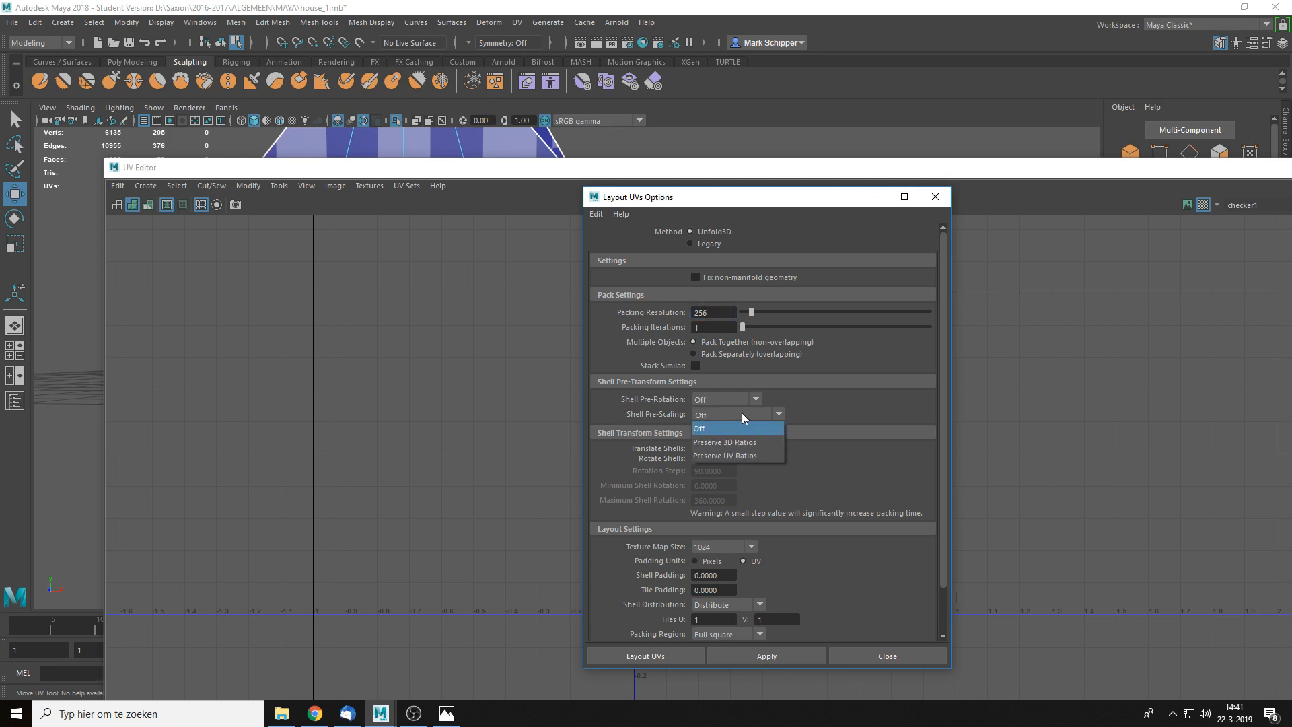
click(733, 443)
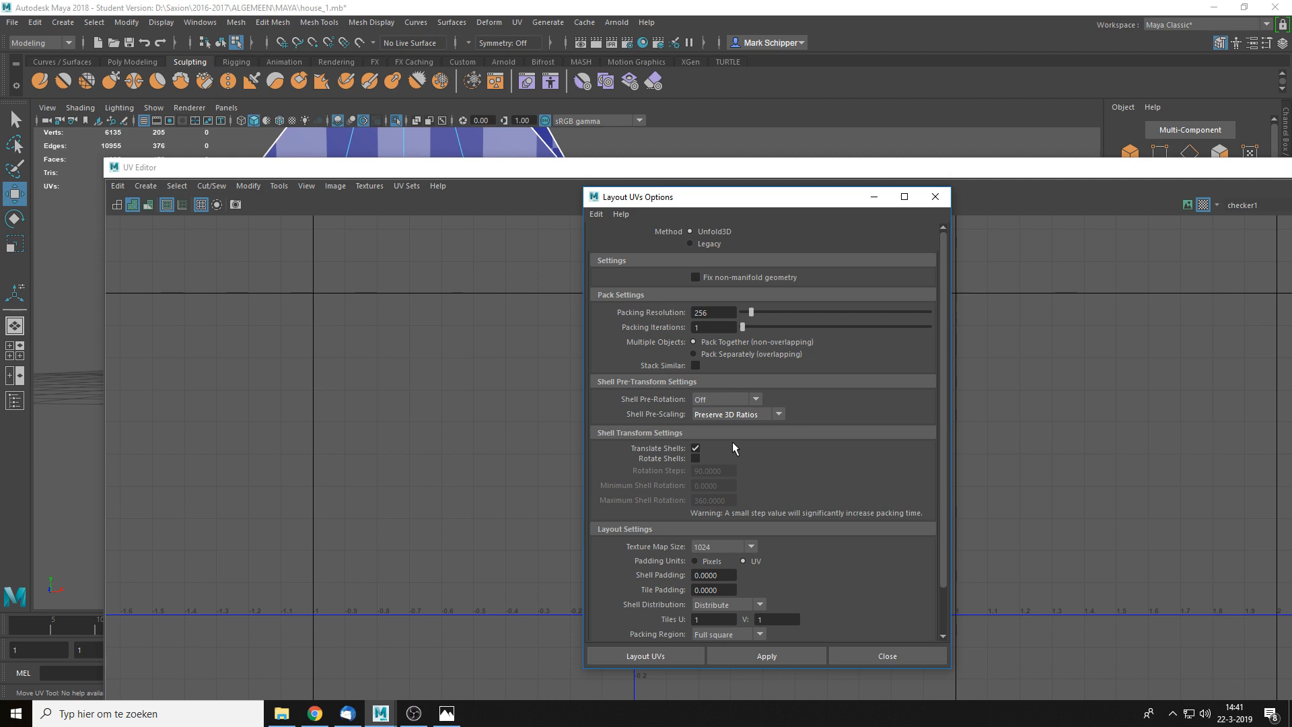
click(664, 656)
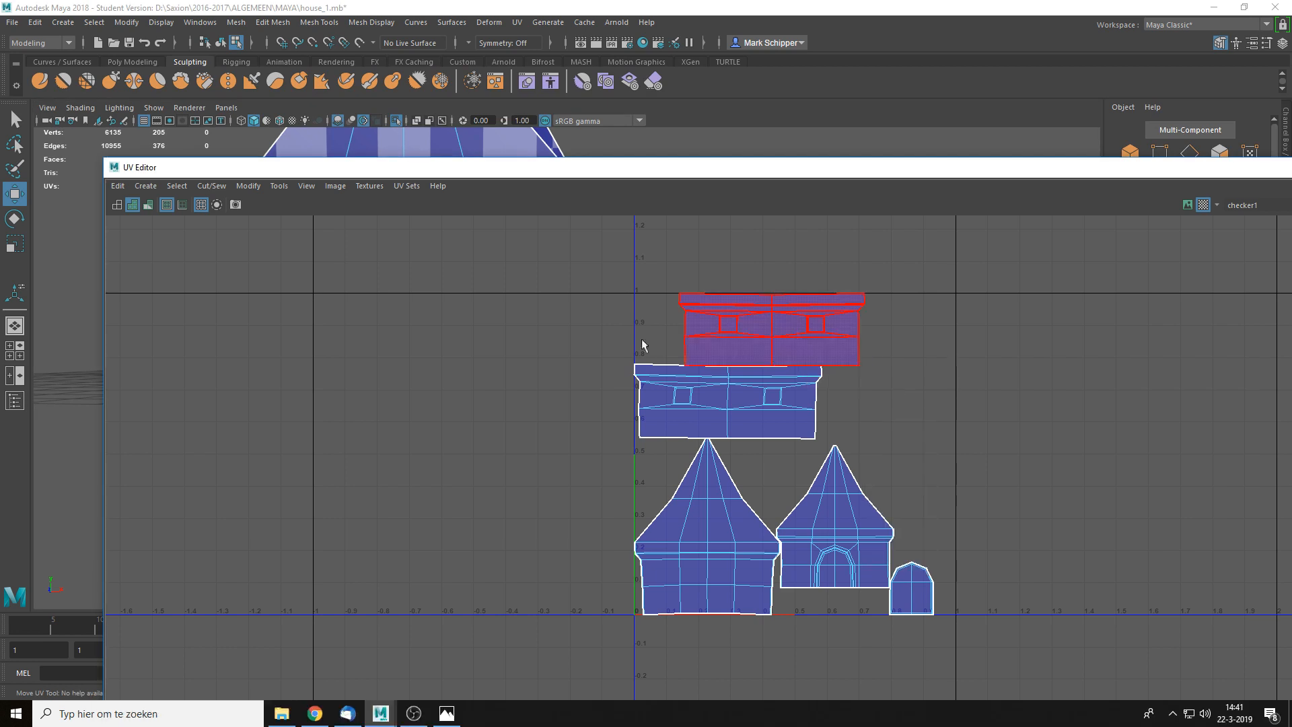
- Select all five UV shells, lay them out with the current settings and inspect the door shell's placement
drag(517, 264, 935, 615)
click(248, 186)
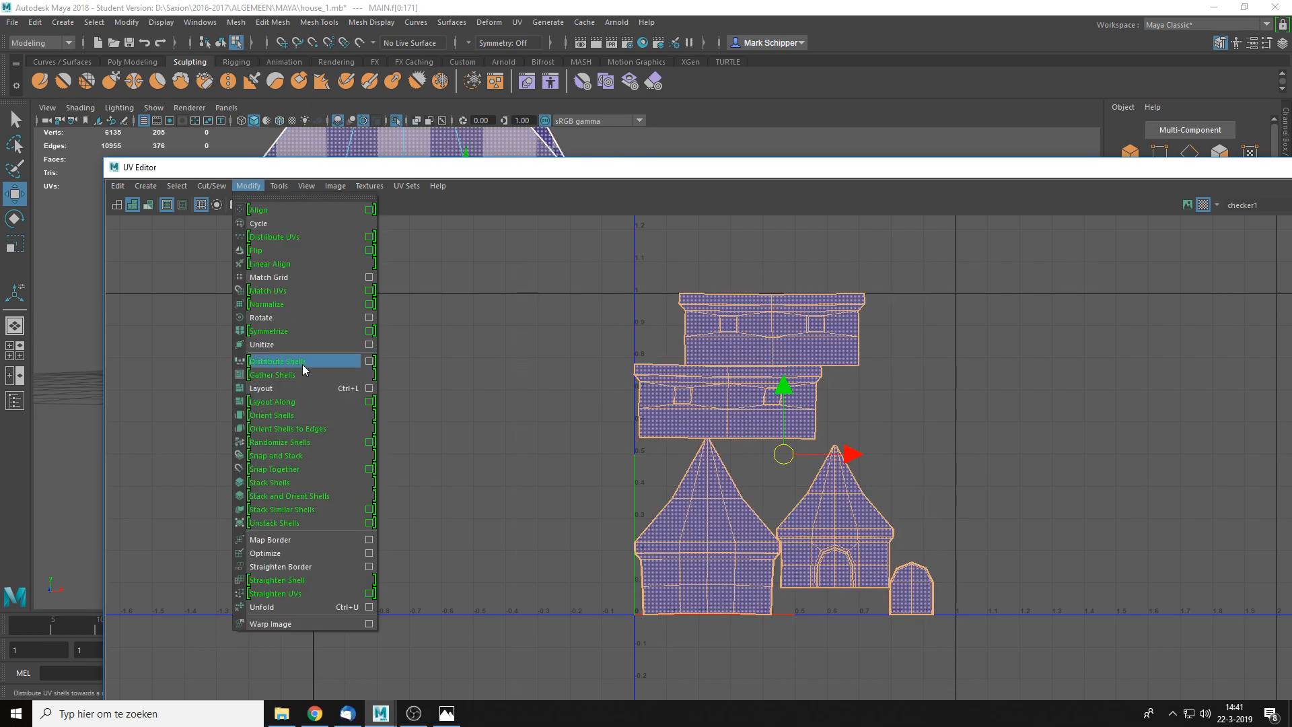
click(304, 388)
click(971, 401)
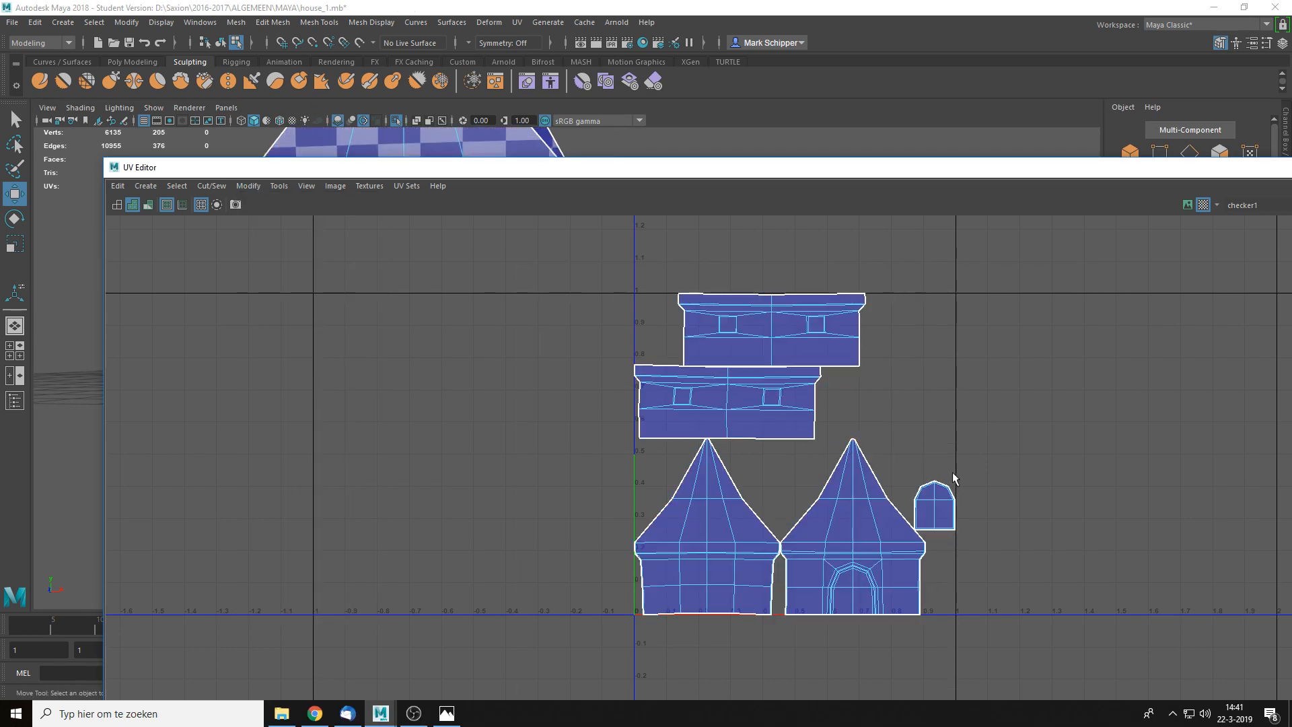
scroll(967, 523, up, 5)
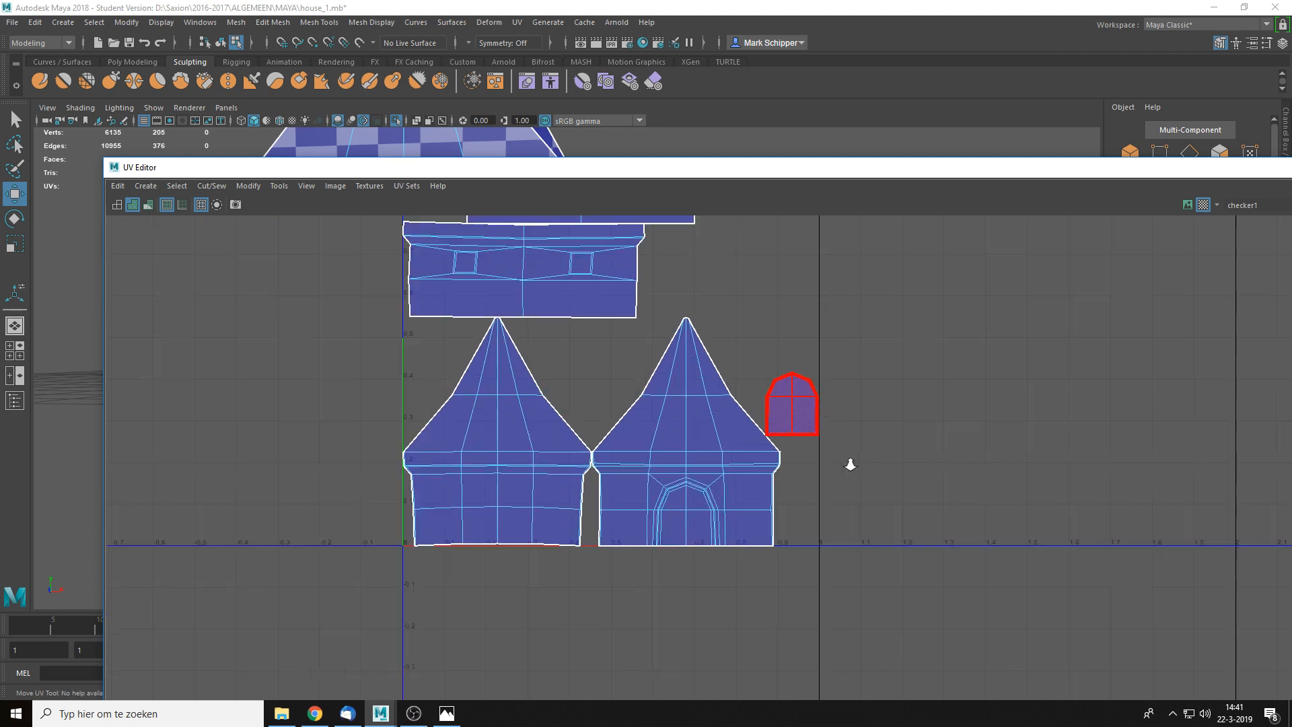
click(749, 356)
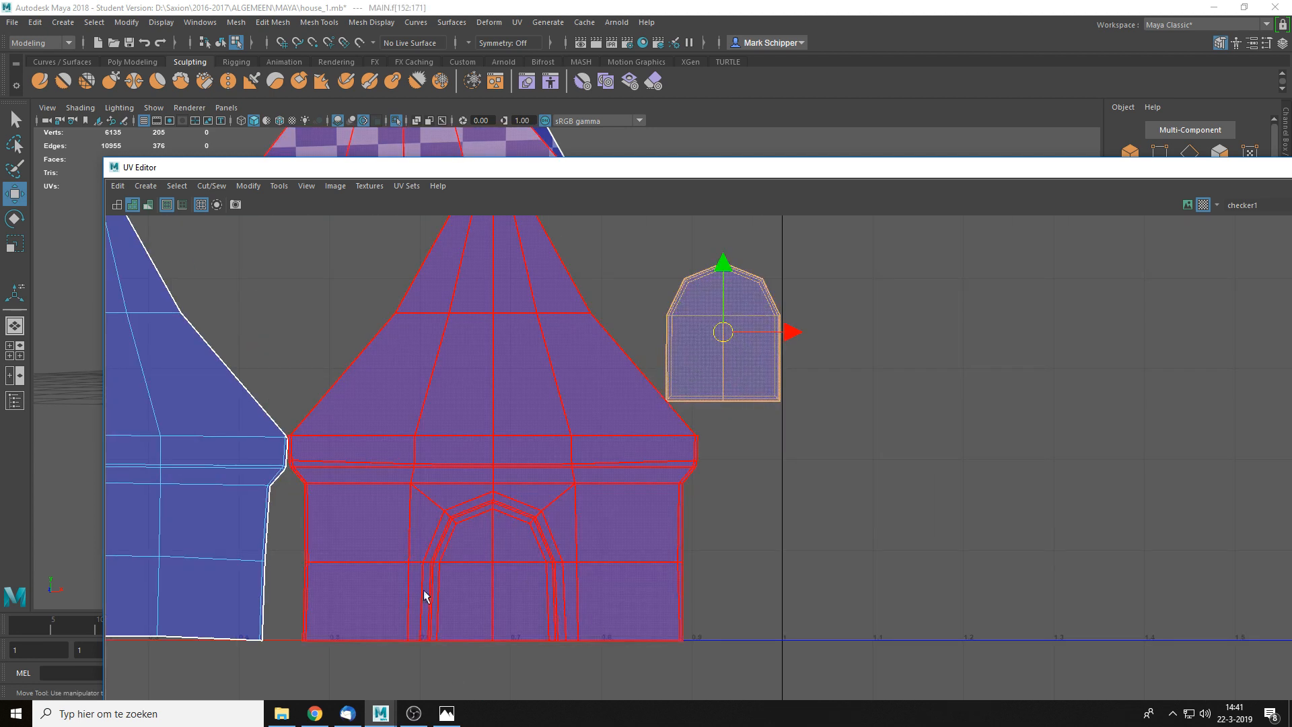
click(941, 453)
scroll(696, 448, down, 3)
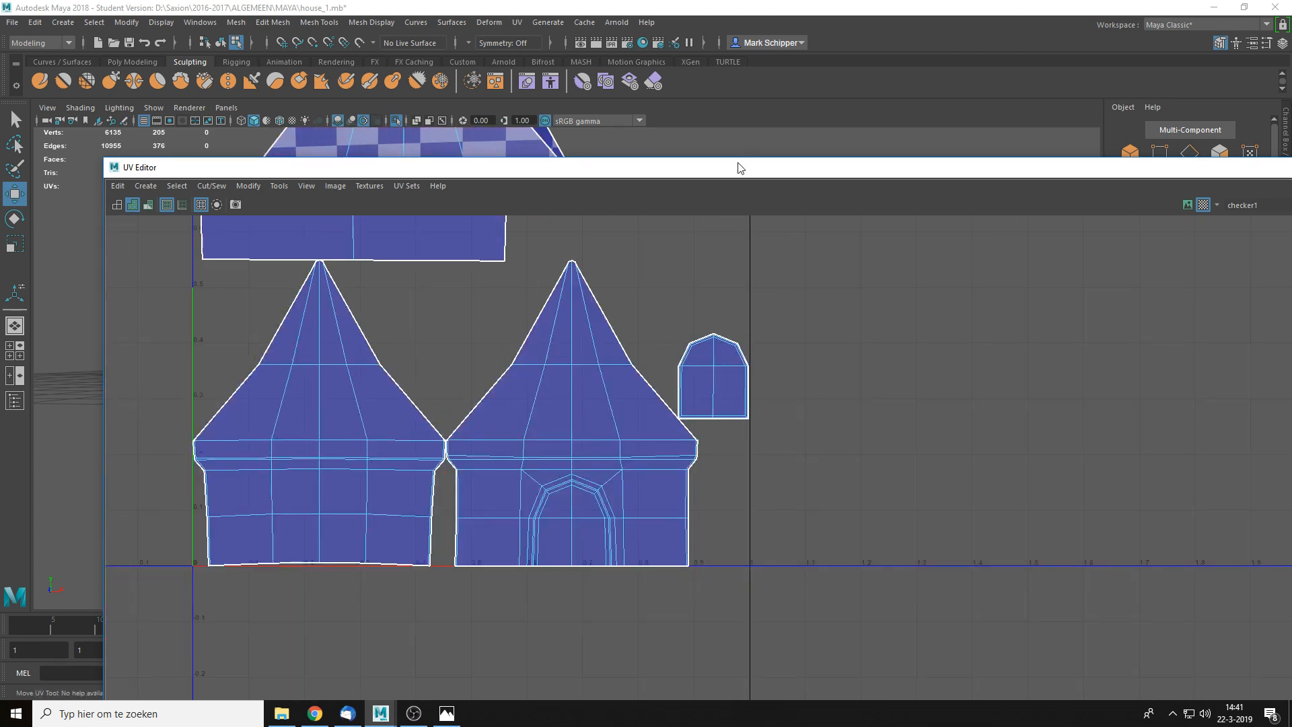
- Lower the UV Editor window, check the checker pattern on the main wall mesh and show the full house model again
drag(741, 168, 713, 392)
click(706, 214)
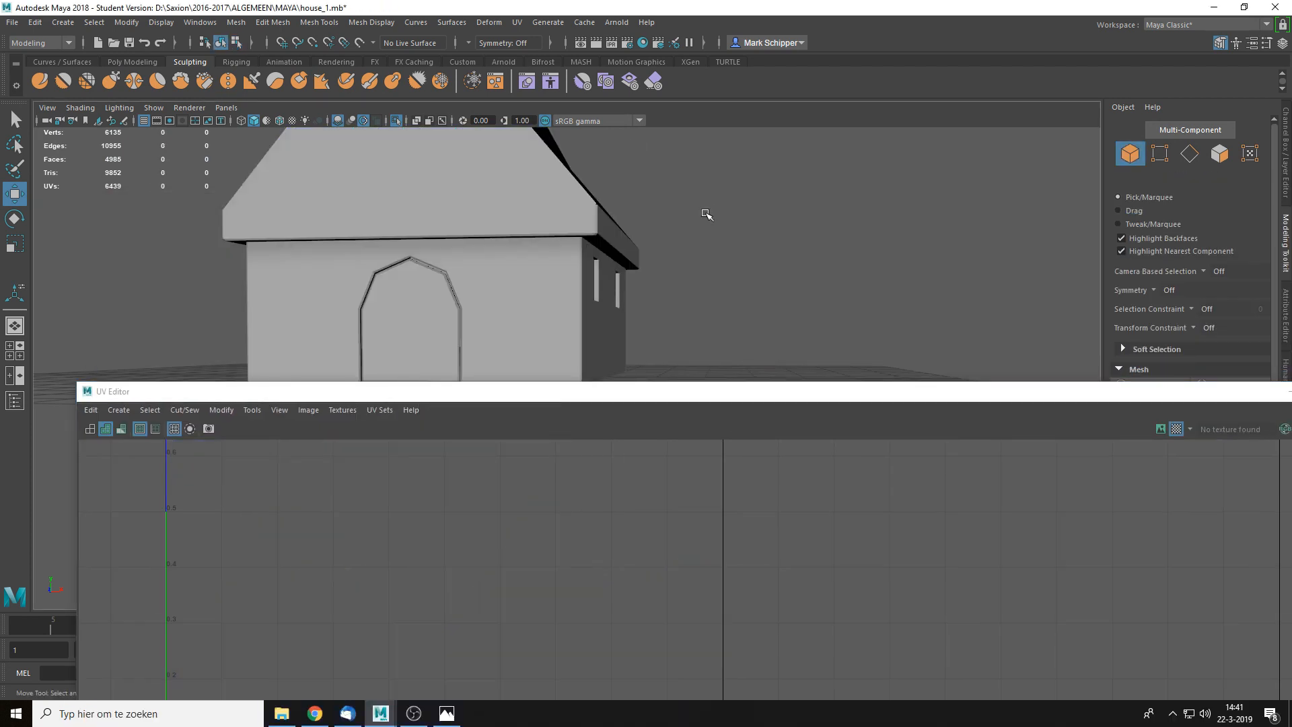
click(537, 242)
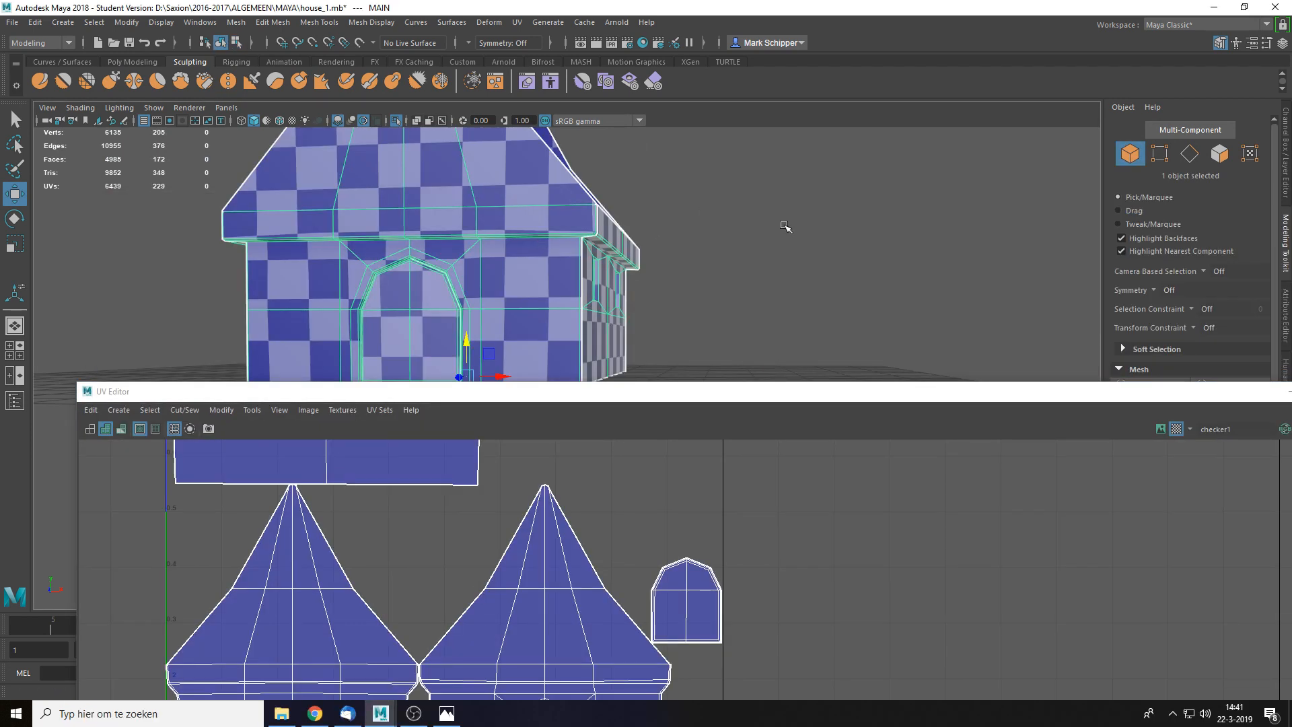
click(785, 226)
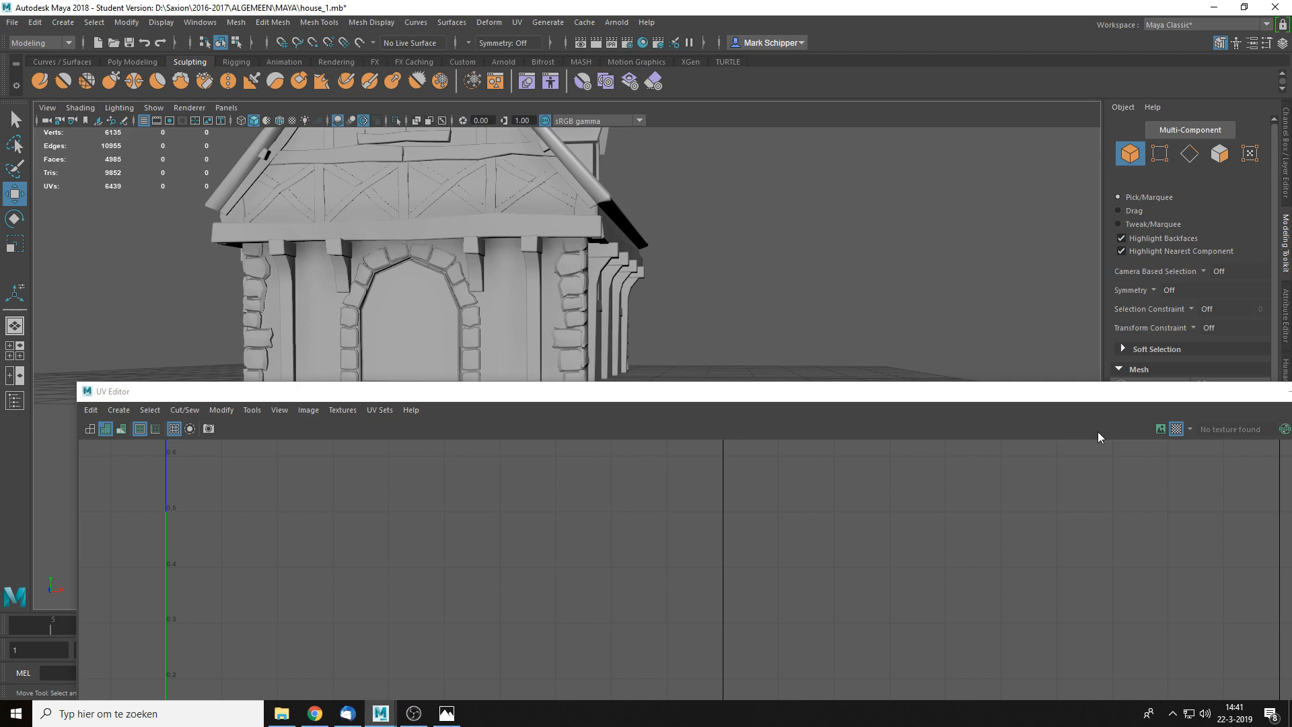
- Lower the UV Editor window and examine the UV shells of the wood beams, door arch stones and corner stones
drag(1142, 401, 1023, 484)
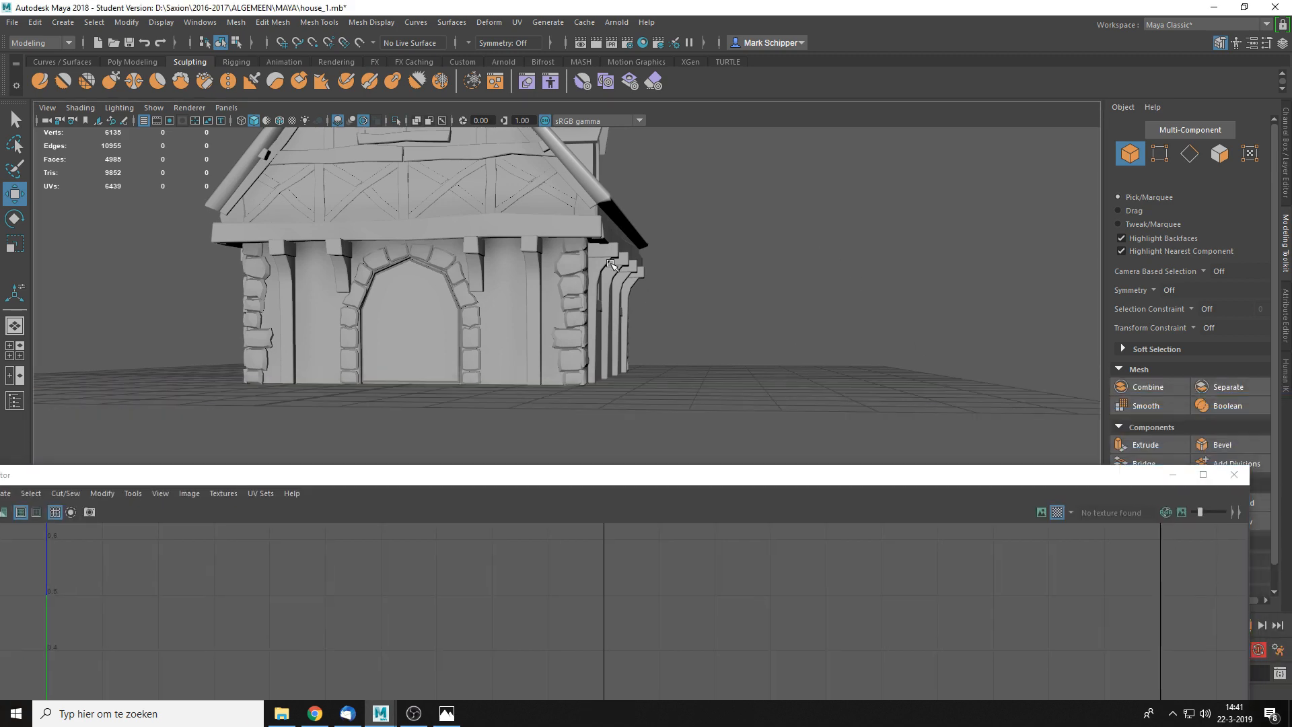
click(610, 263)
key(f)
alt+drag(864, 340, 845, 362)
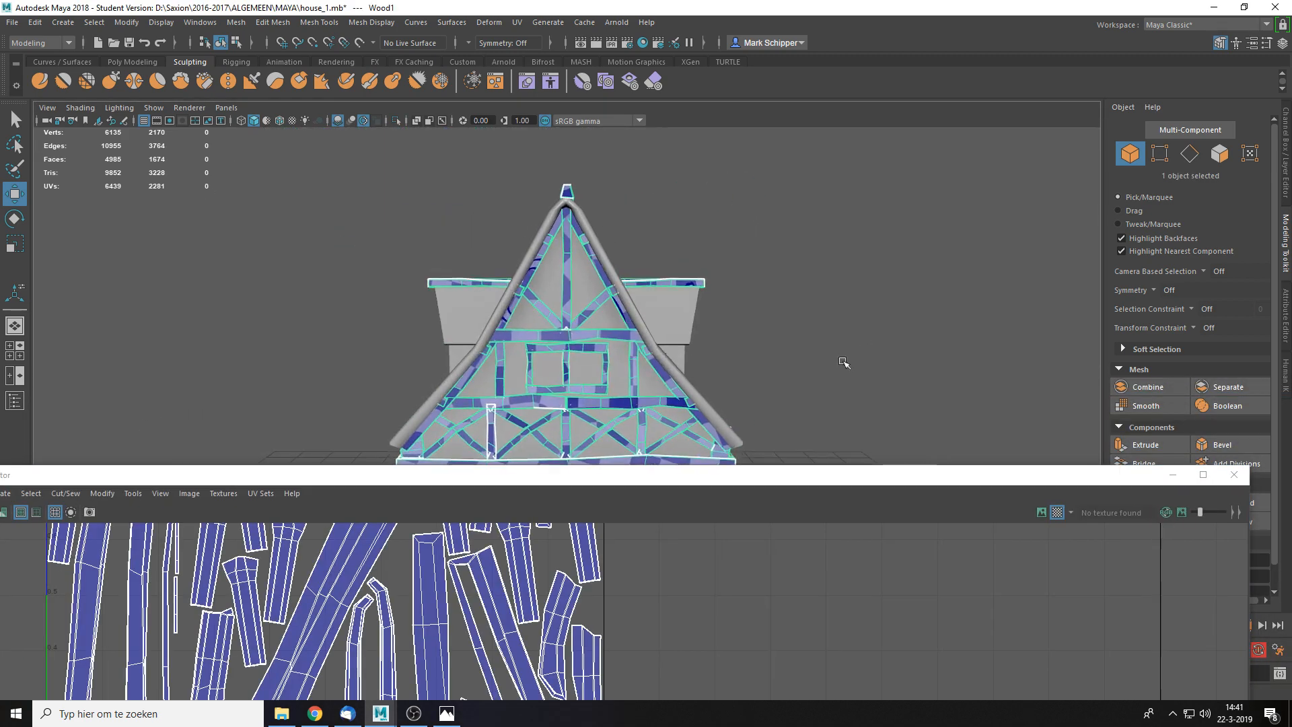
alt+middle_drag(845, 362, 846, 259)
scroll(922, 291, up, 5)
click(804, 264)
key(f)
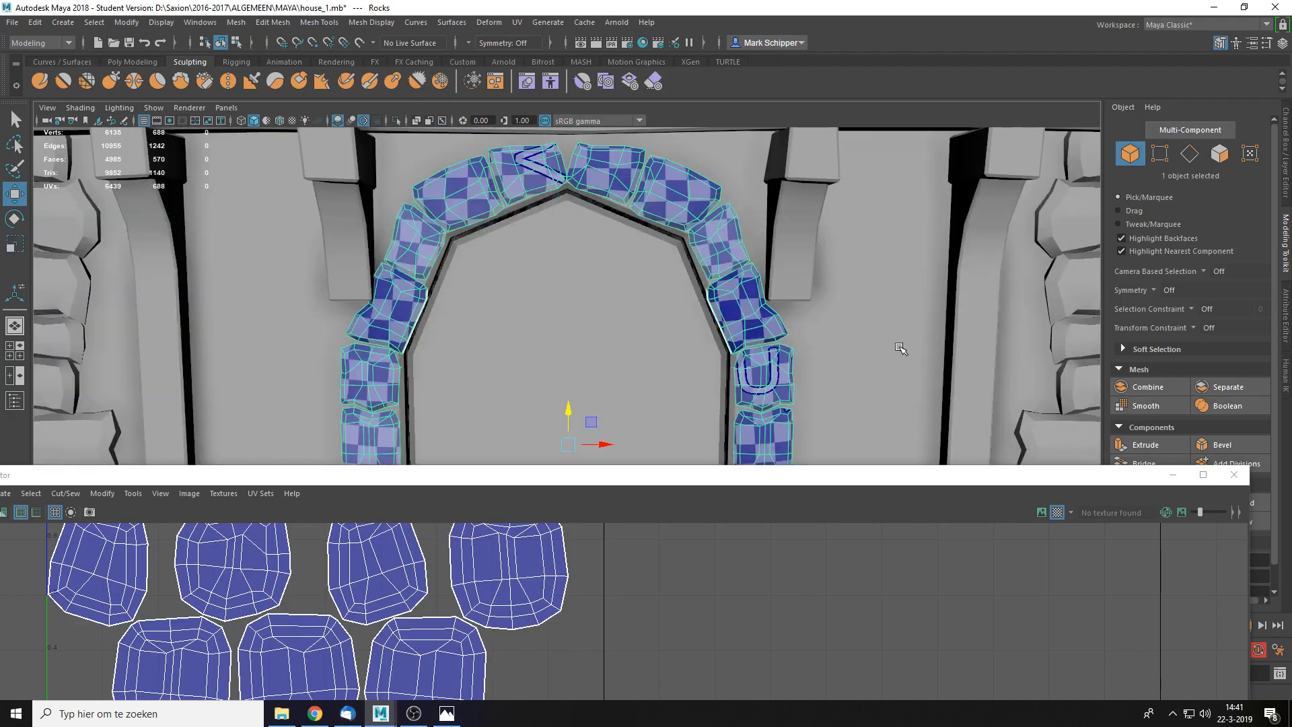
scroll(893, 360, down, 4)
click(830, 373)
click(783, 373)
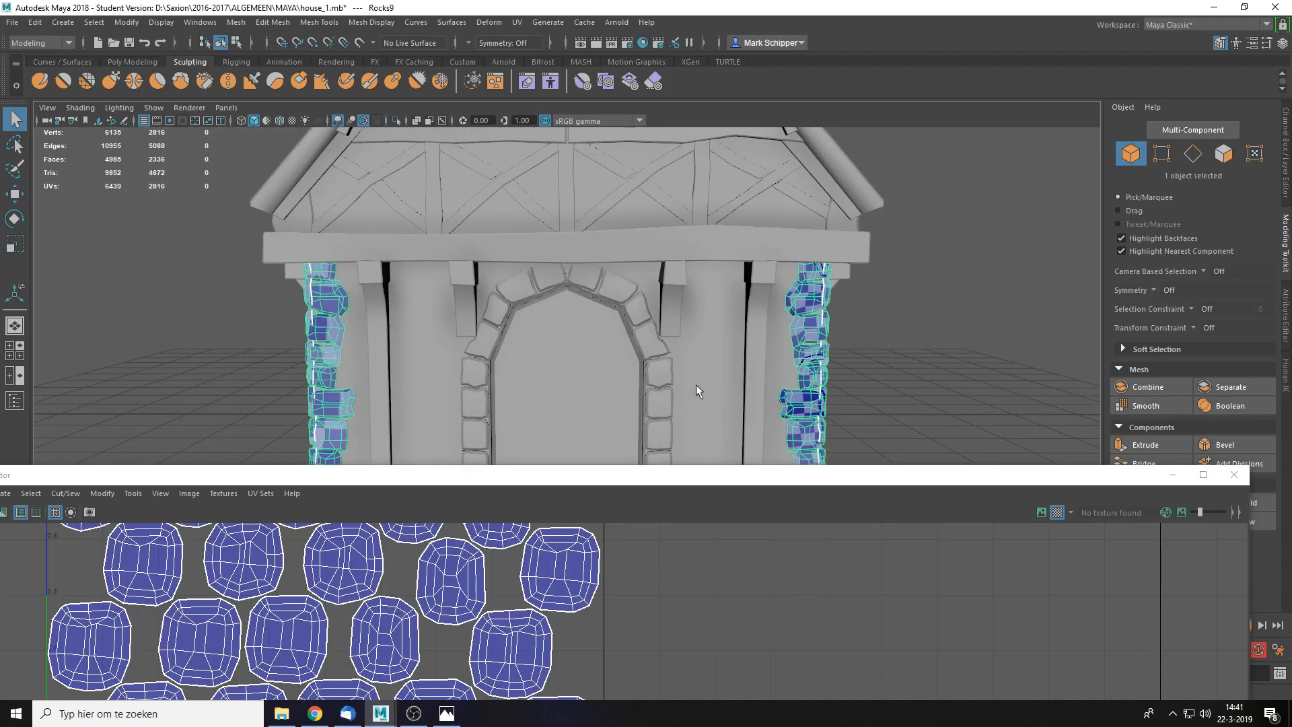
- Isolate the door arch stones in the viewport, close the UV Editor and frame the arch
click(664, 374)
key(ctrl+1)
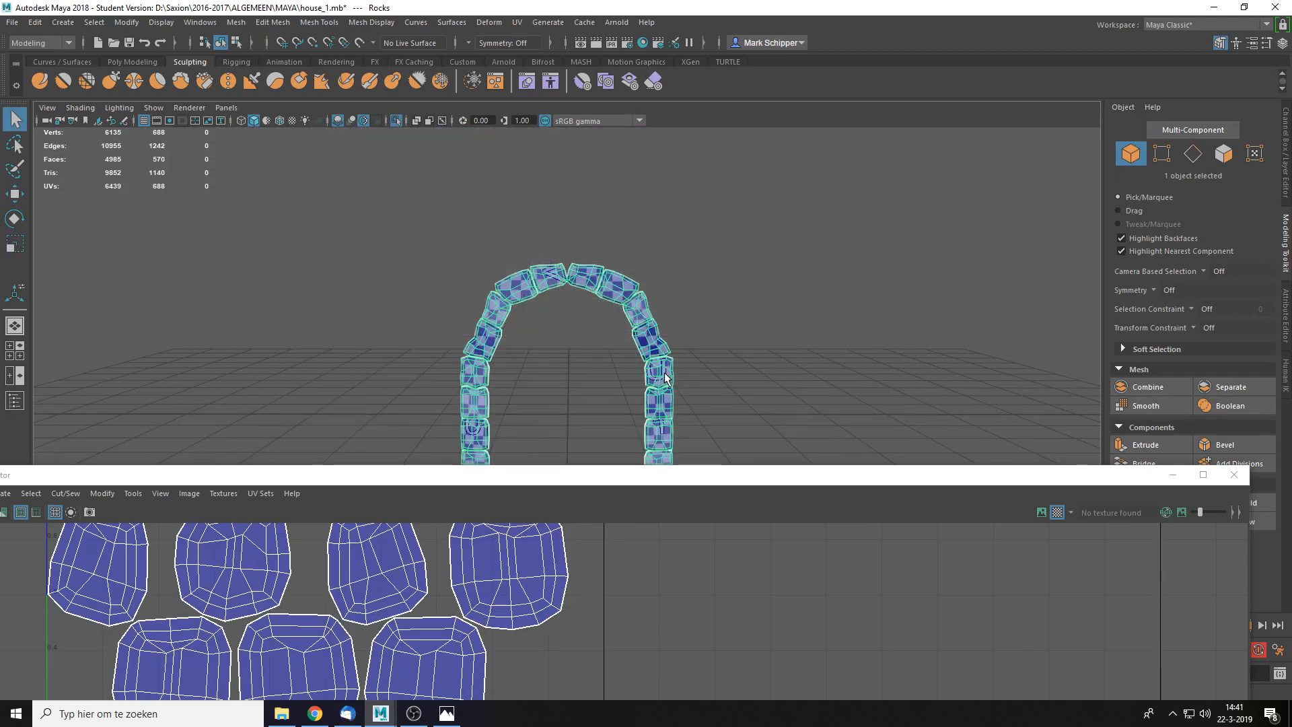
click(1240, 480)
key(f)
click(885, 374)
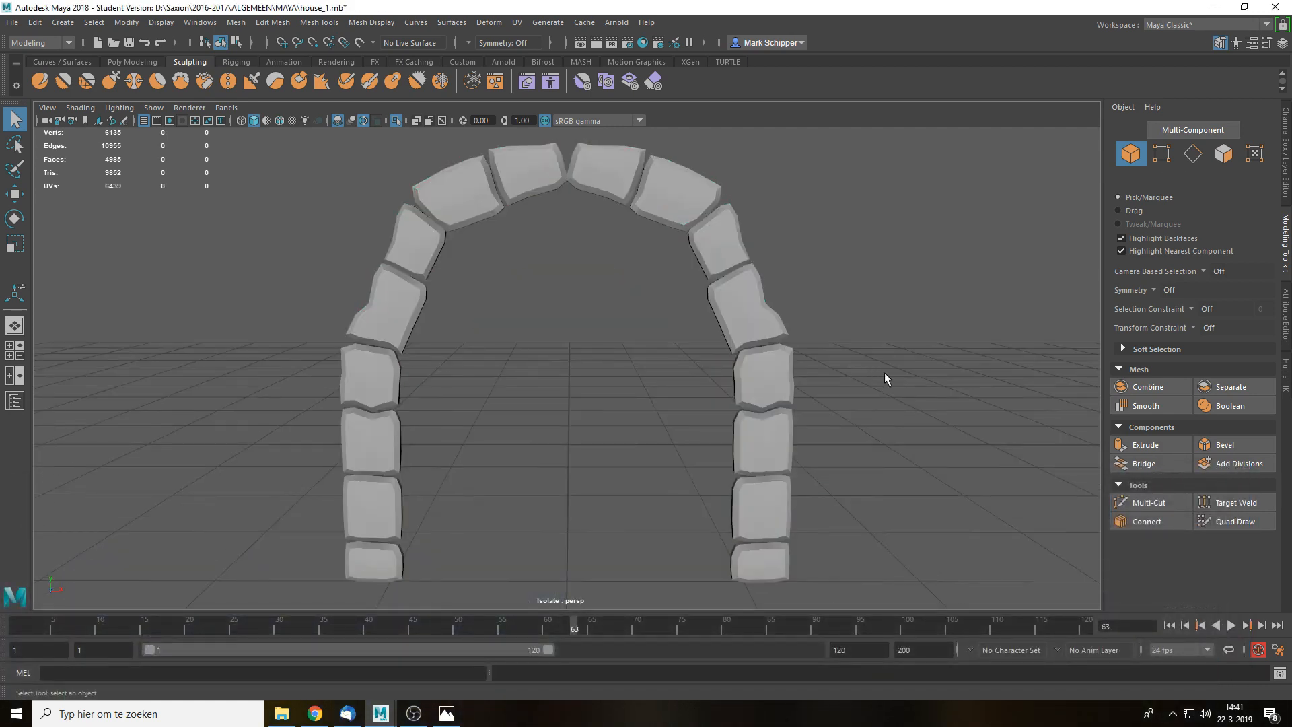
- Examine the arch stones from the front and back, then apply a planar UV projection to them
alt+drag(885, 373, 807, 388)
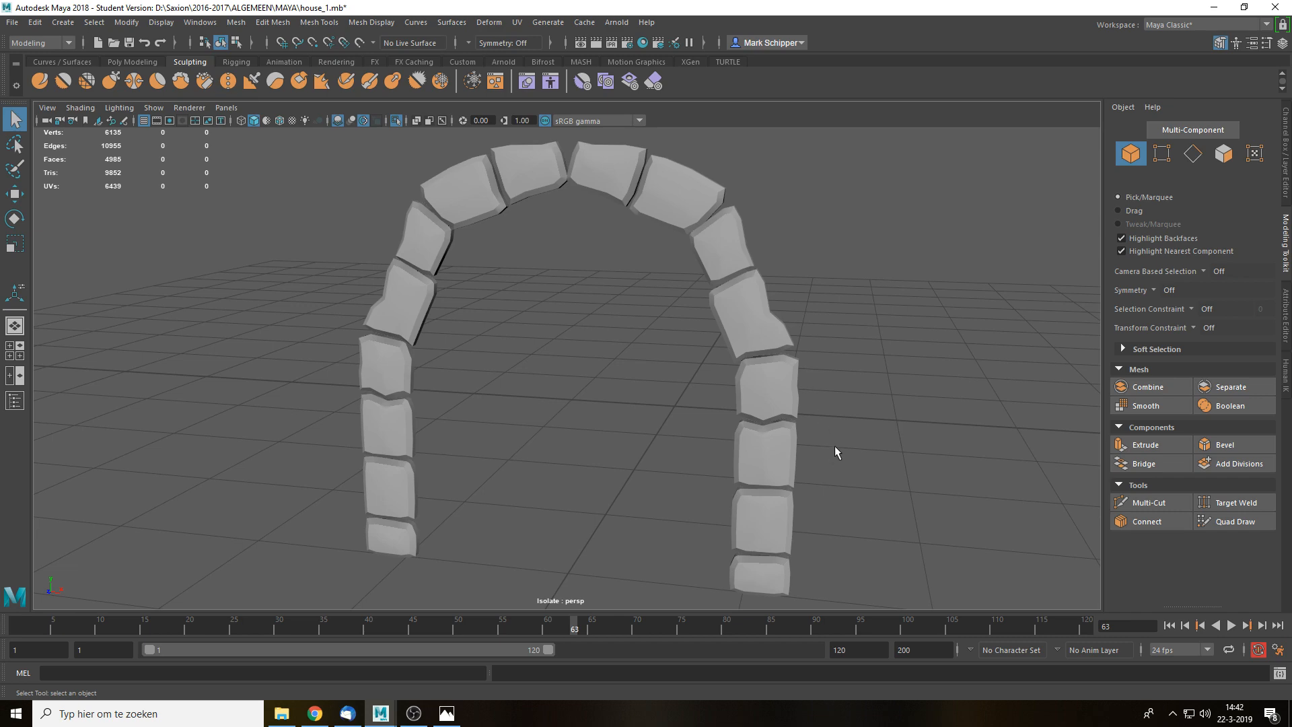
alt+drag(834, 445, 445, 308)
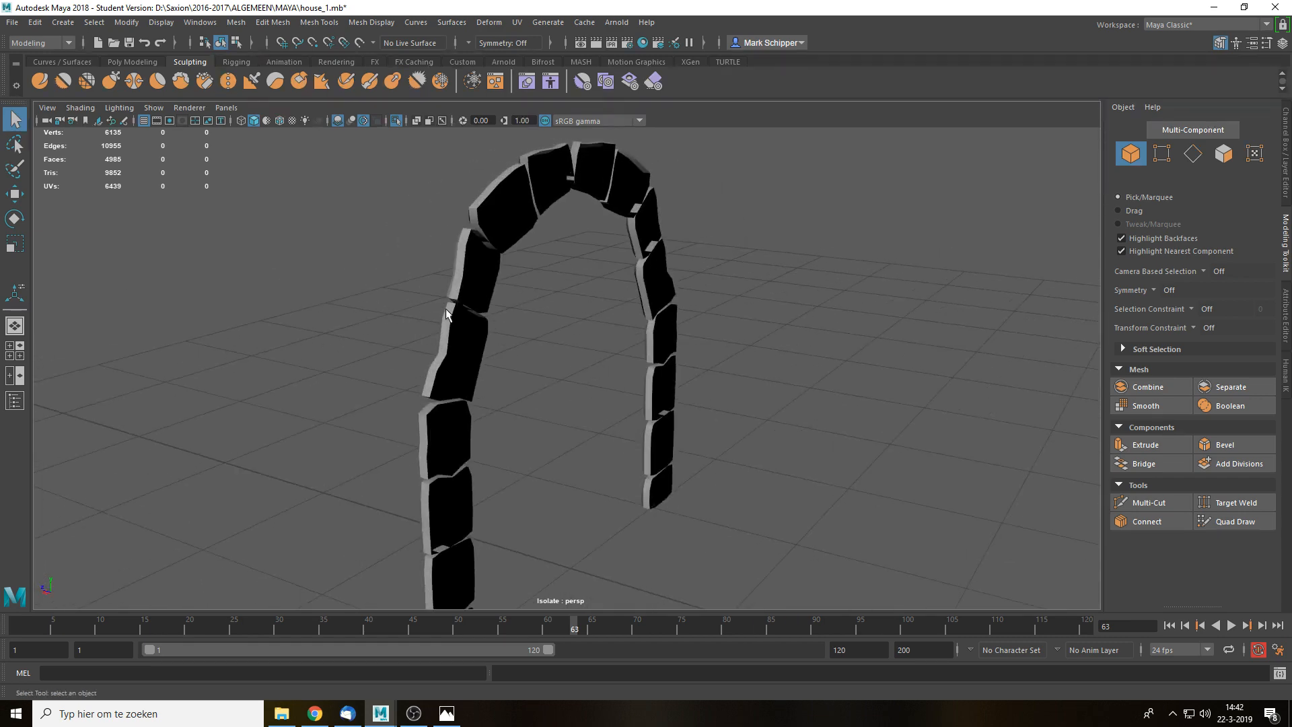
click(445, 308)
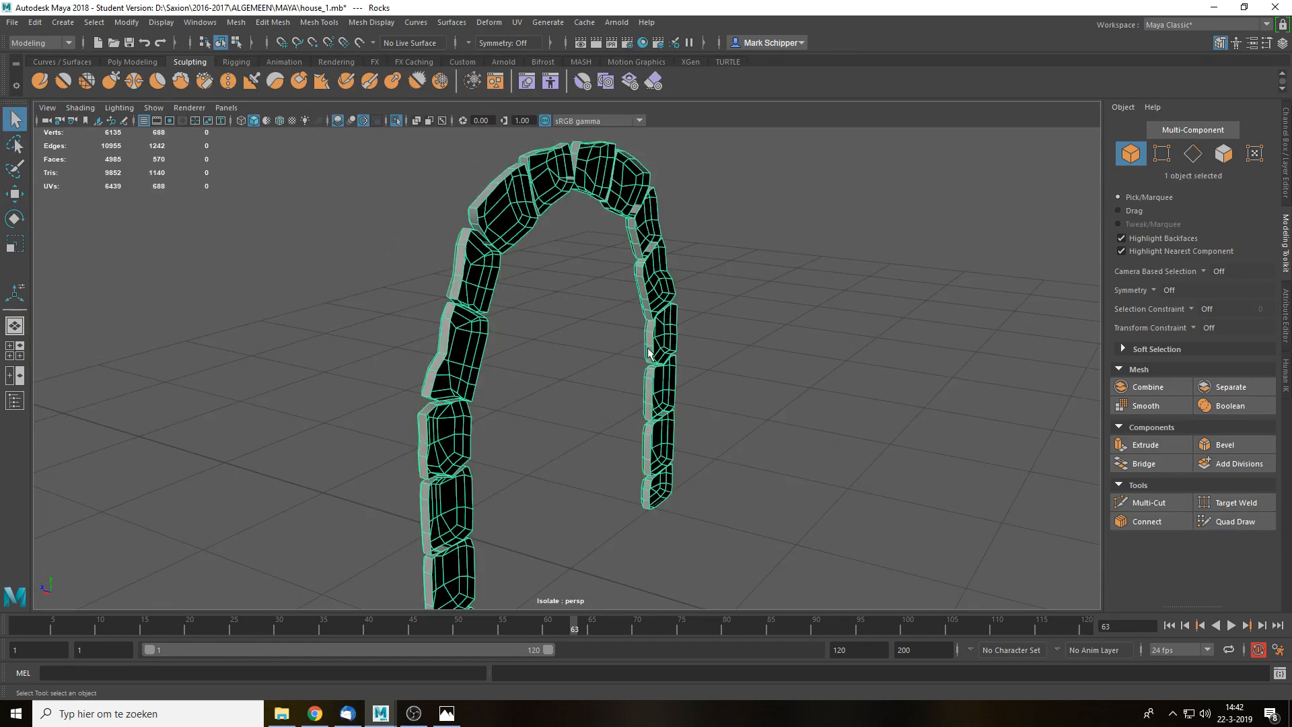
alt+drag(648, 352, 743, 357)
alt+drag(660, 378, 921, 378)
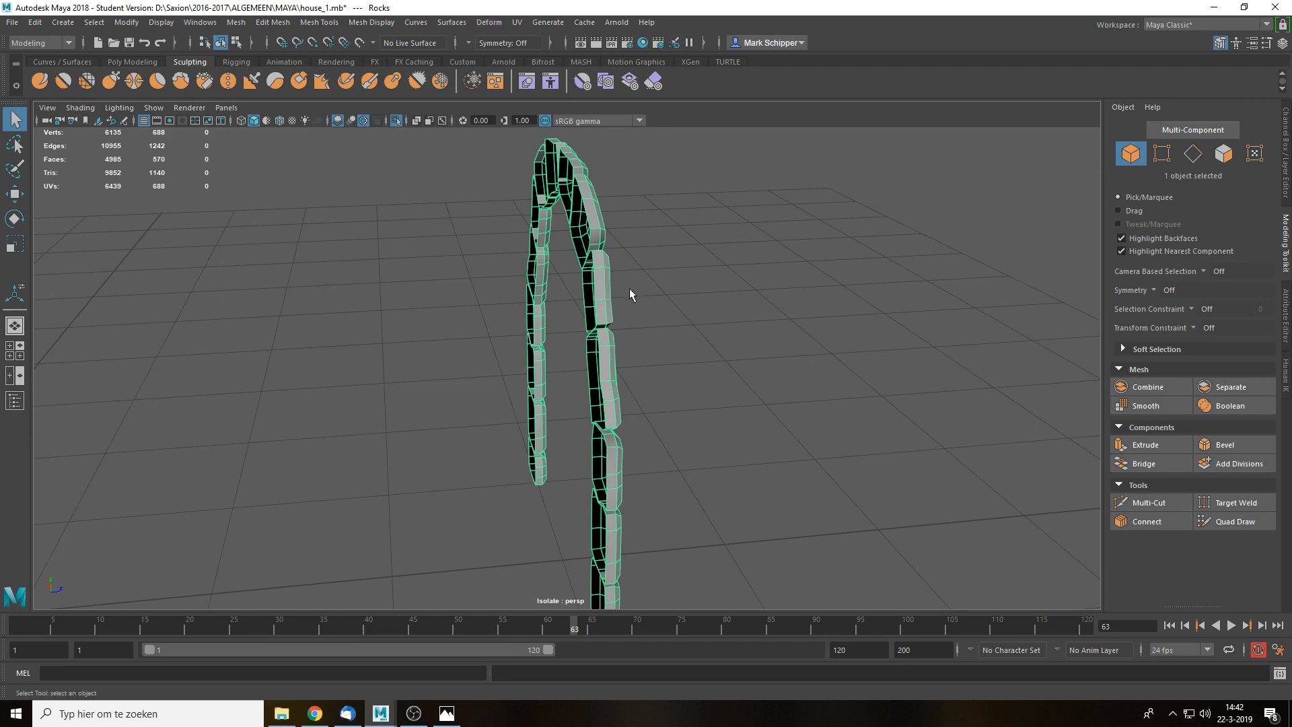
alt+drag(629, 288, 707, 298)
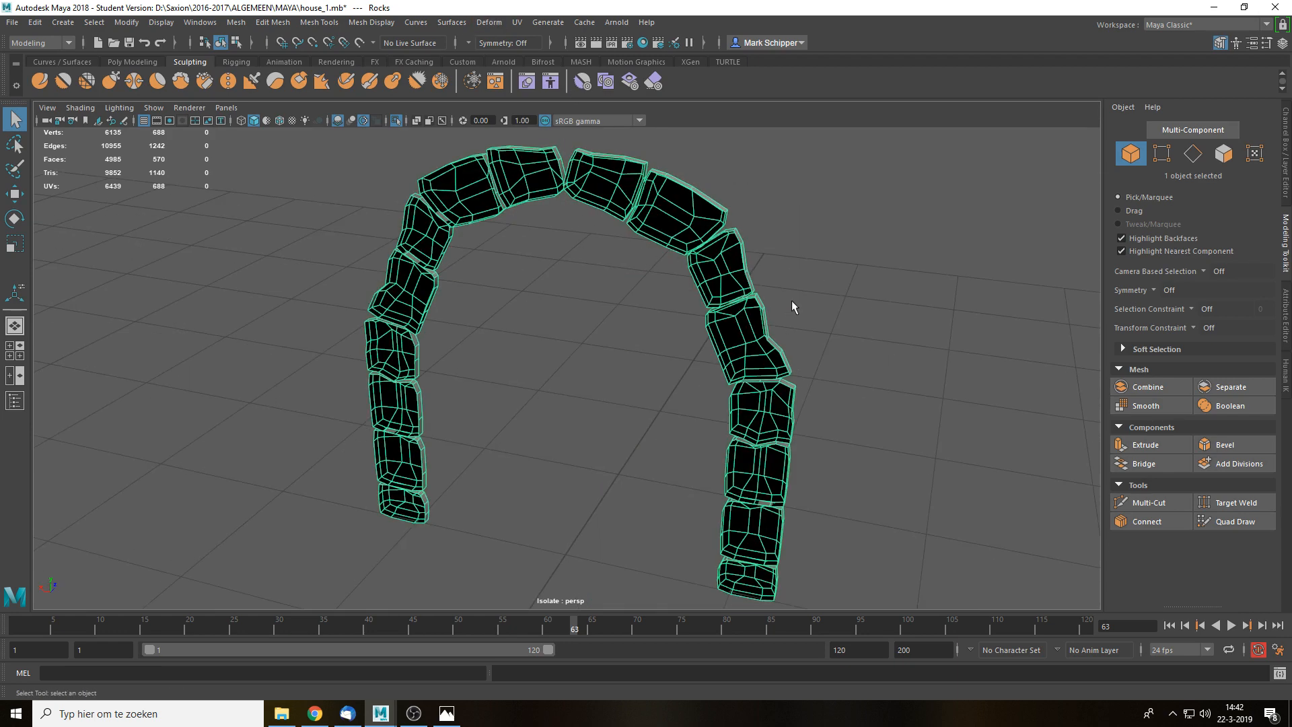
alt+drag(792, 307, 737, 369)
click(517, 22)
click(572, 183)
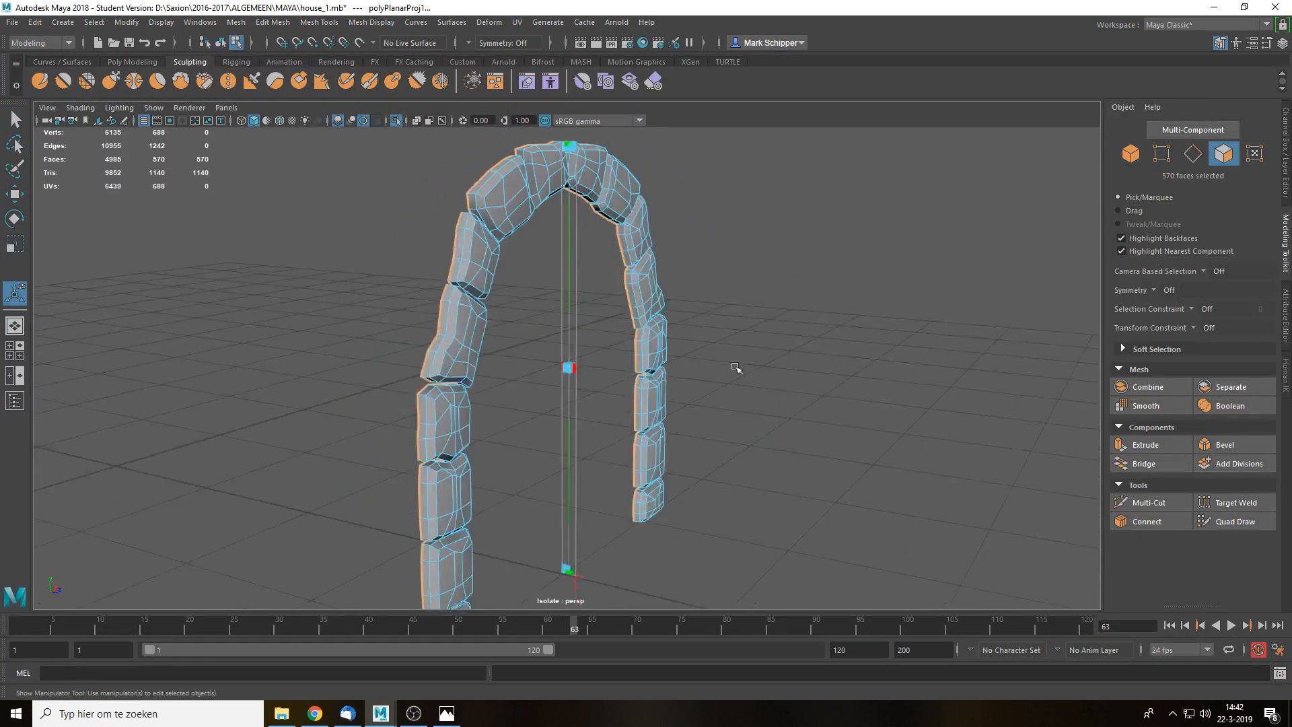
- Set the planar projection's Y rotation to 0 and its width to about 1.407 across the arch
click(578, 372)
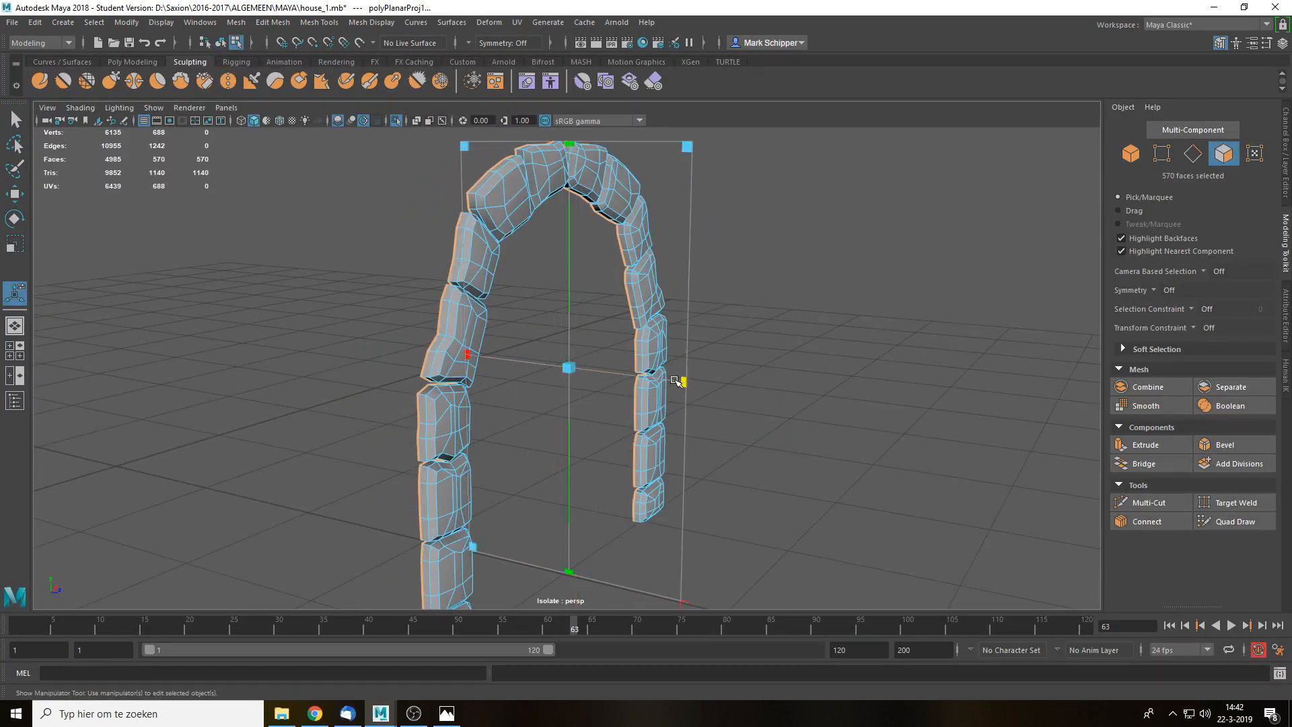
click(1248, 46)
click(1164, 250)
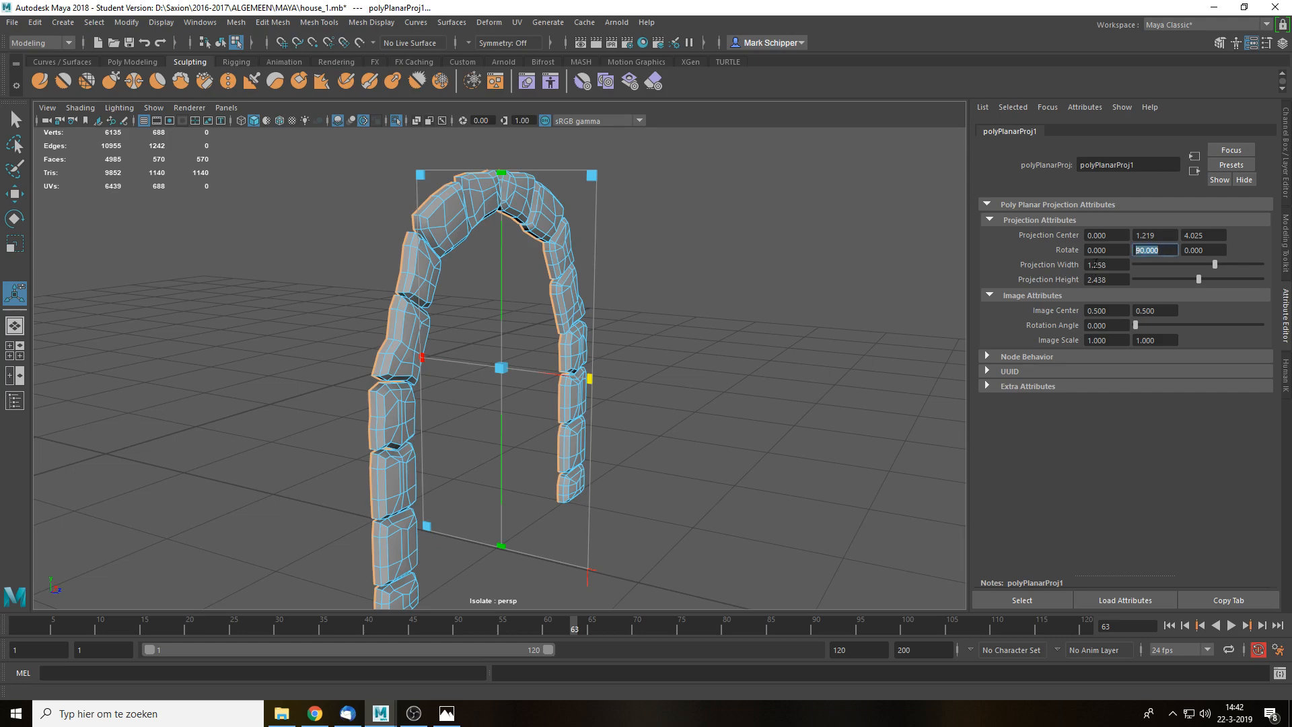
text(0)
key(Return)
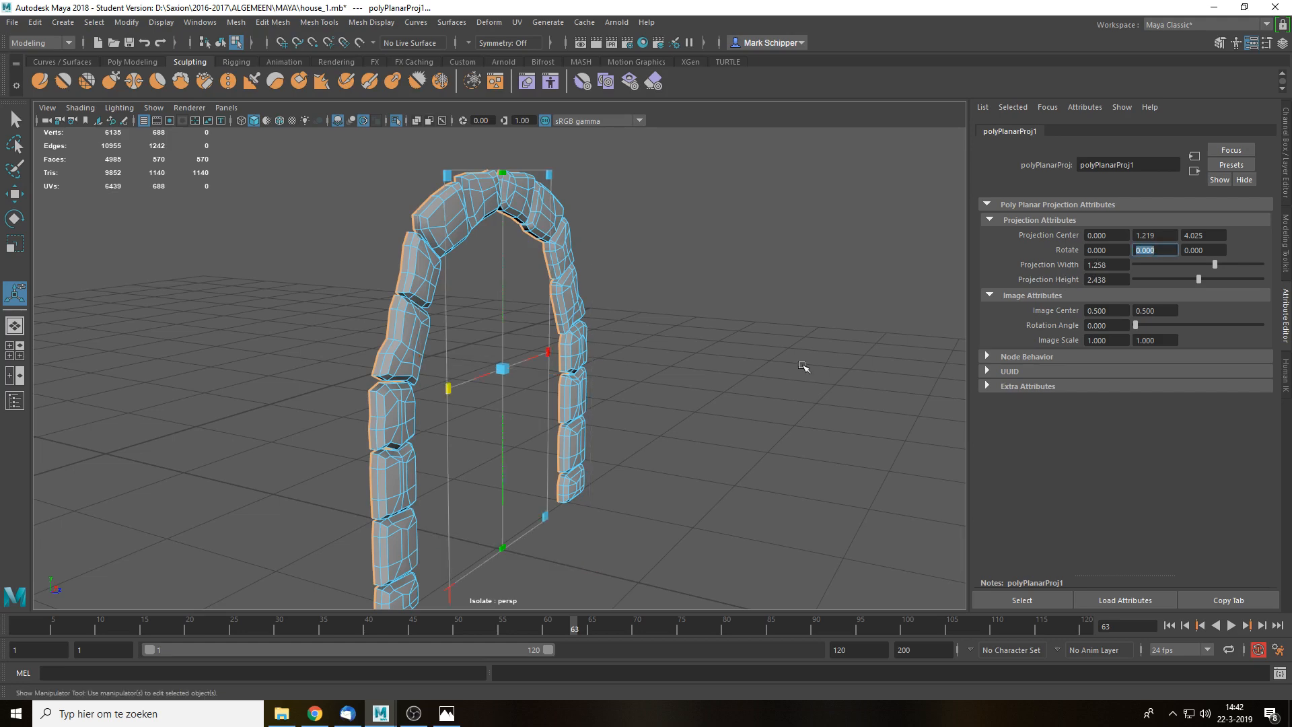
alt+drag(801, 364, 589, 410)
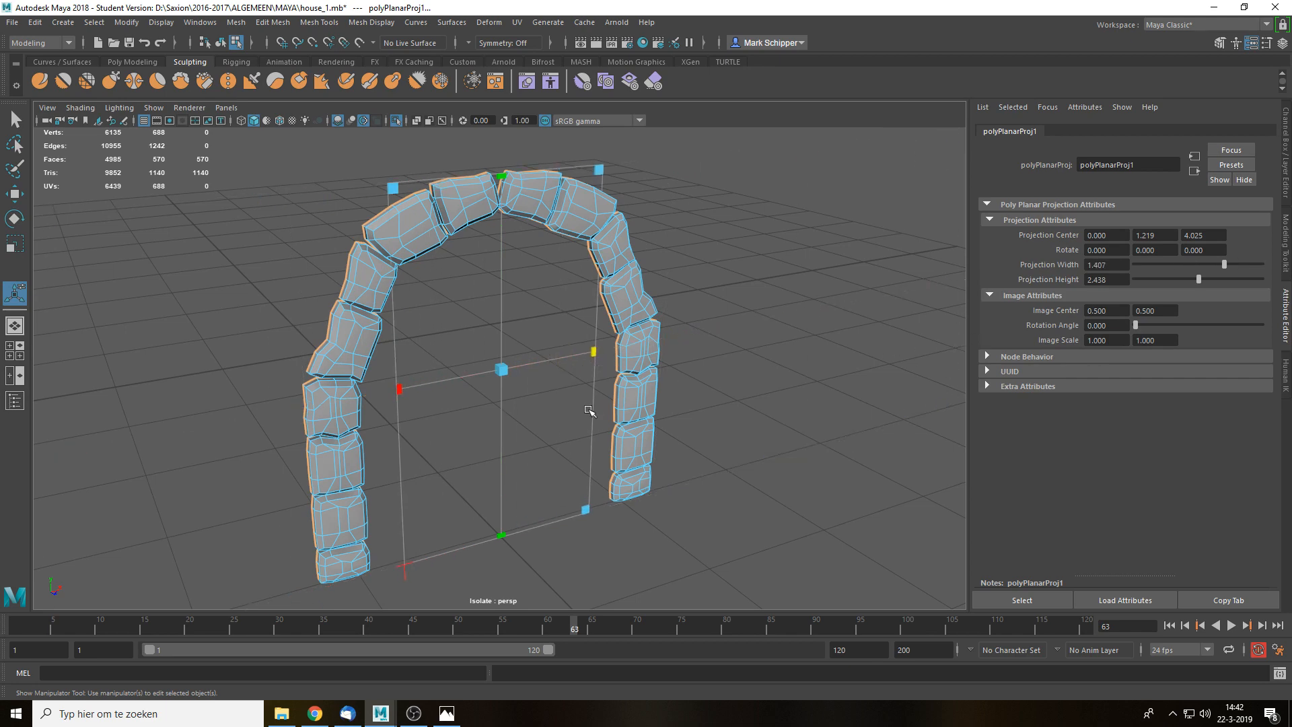
key(q)
- Open the UV Editor, unfold all of the arch stones' UVs and lay out the shells in the 0–1 square
click(518, 22)
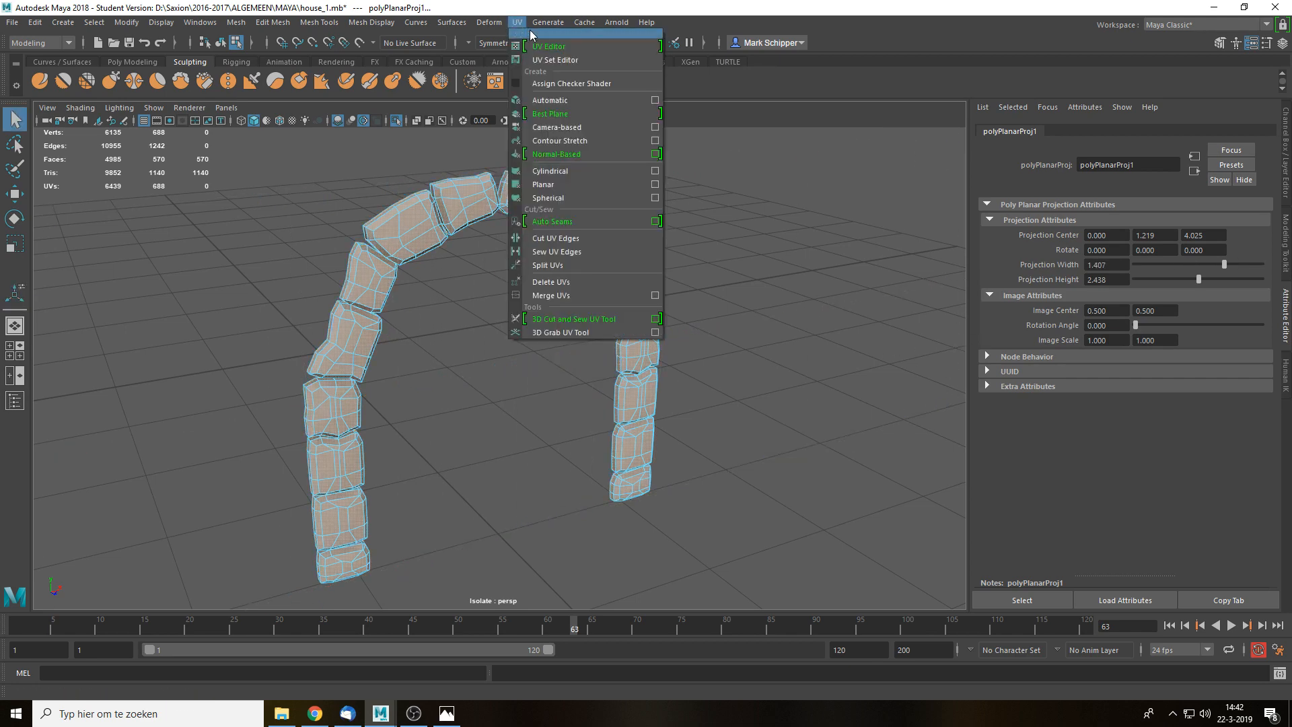
click(545, 46)
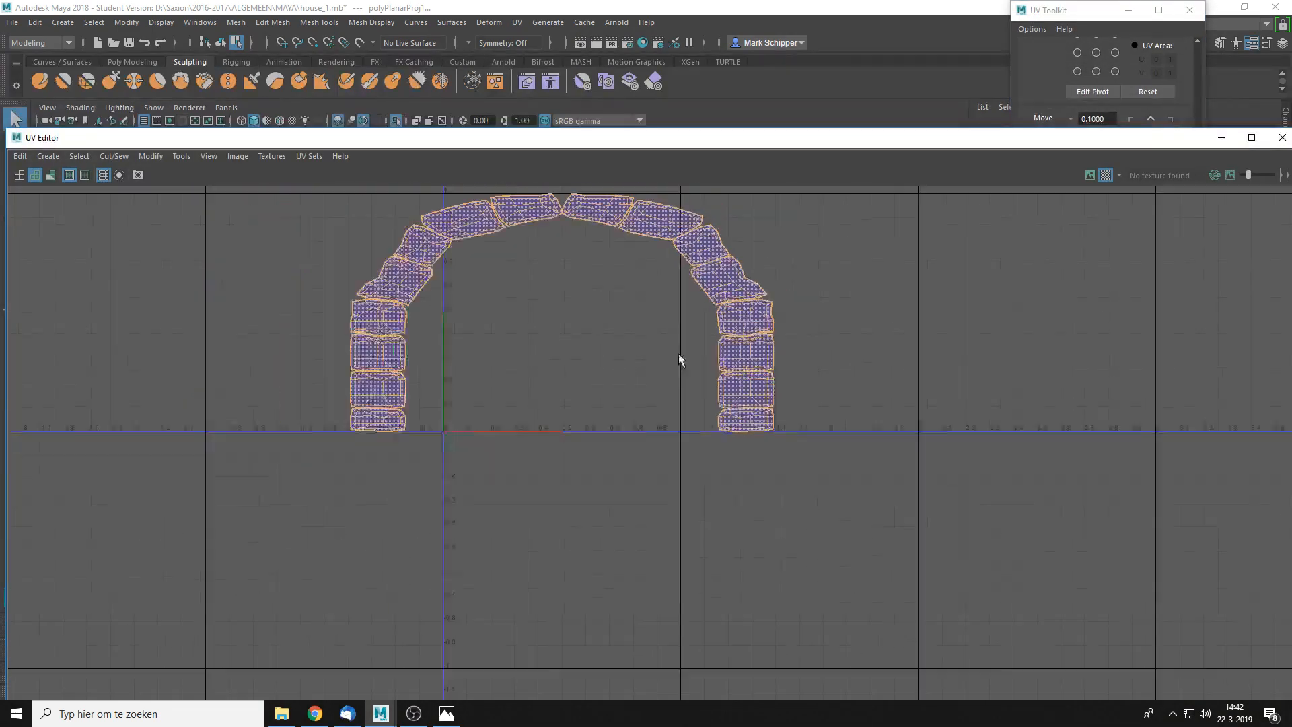
scroll(675, 344, down, 3)
right_drag(658, 248, 605, 225)
drag(359, 202, 964, 555)
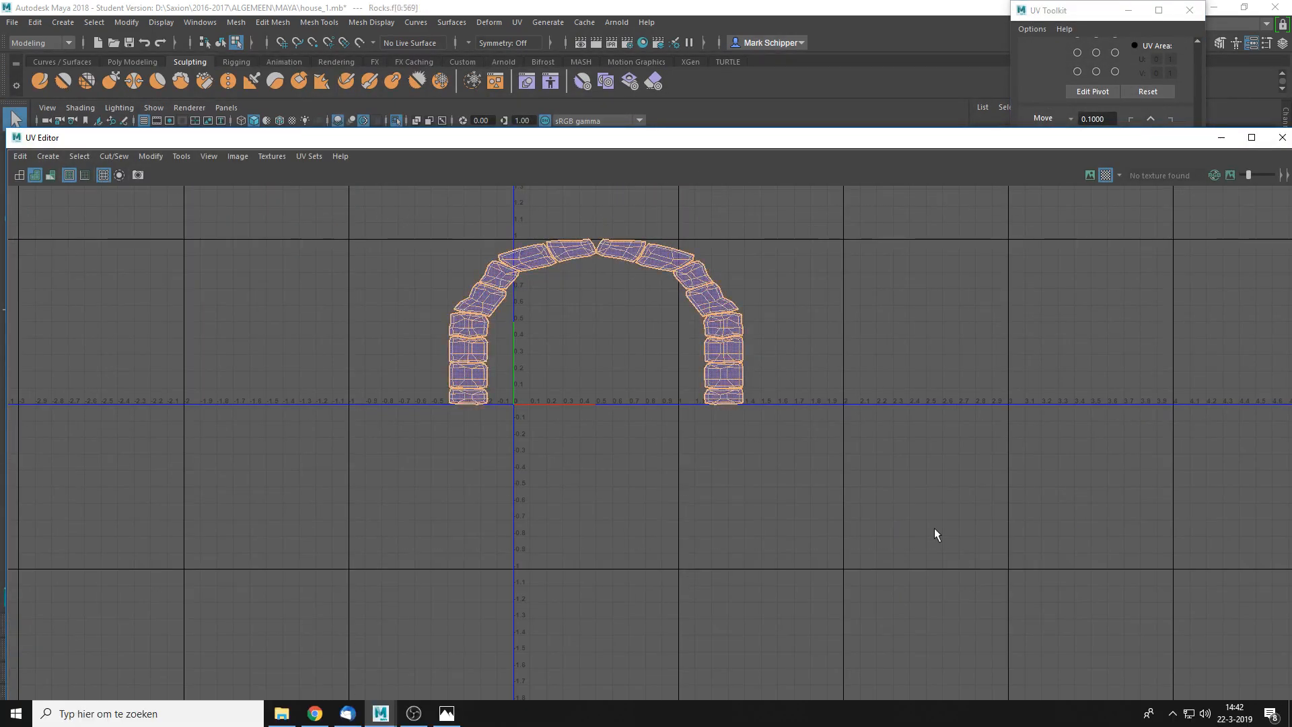
key(ctrl+u)
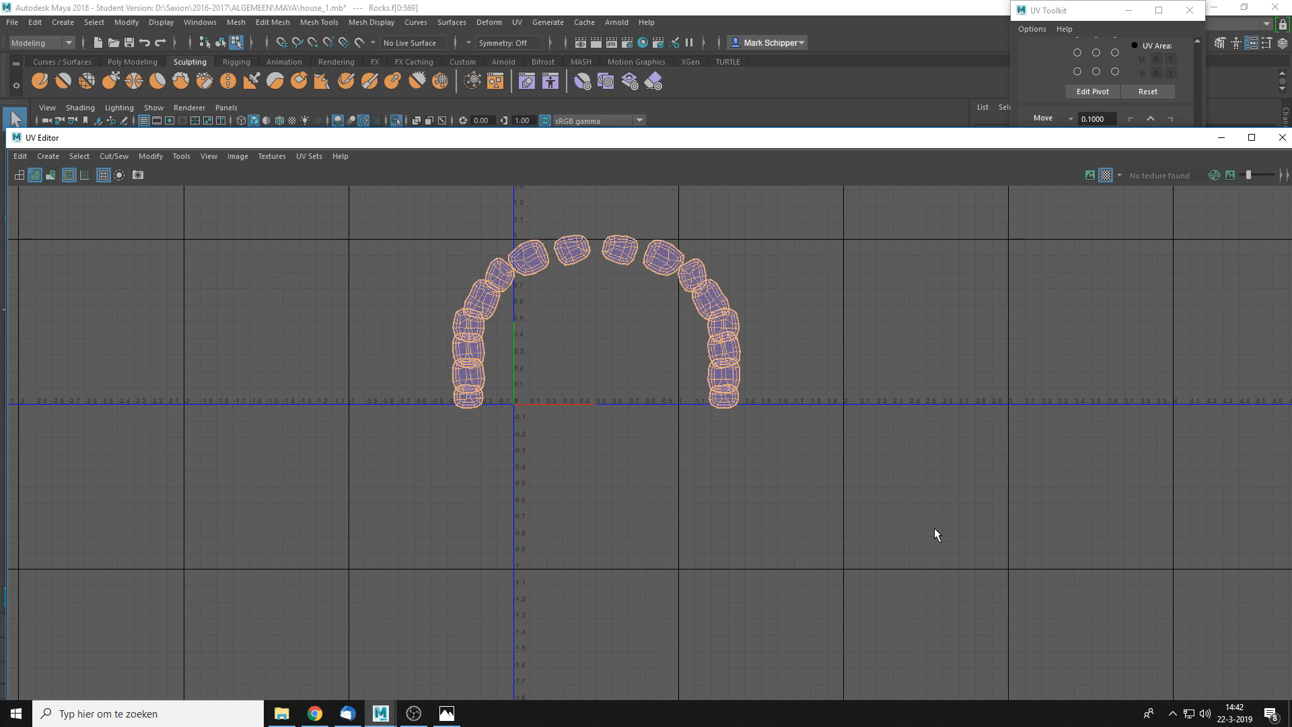
key(ctrl+l)
click(774, 459)
key(f)
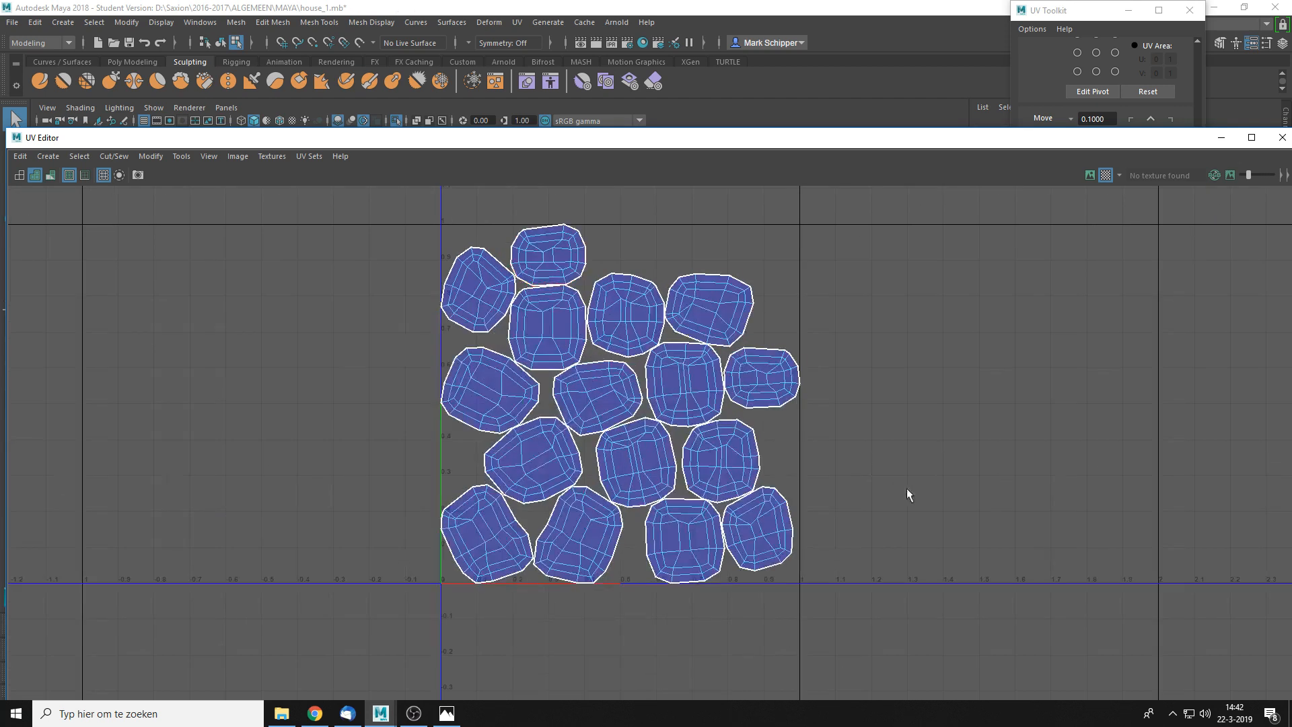
- Lower the UV Editor window and examine the checker pattern along the whole stone arch
drag(1000, 143, 971, 412)
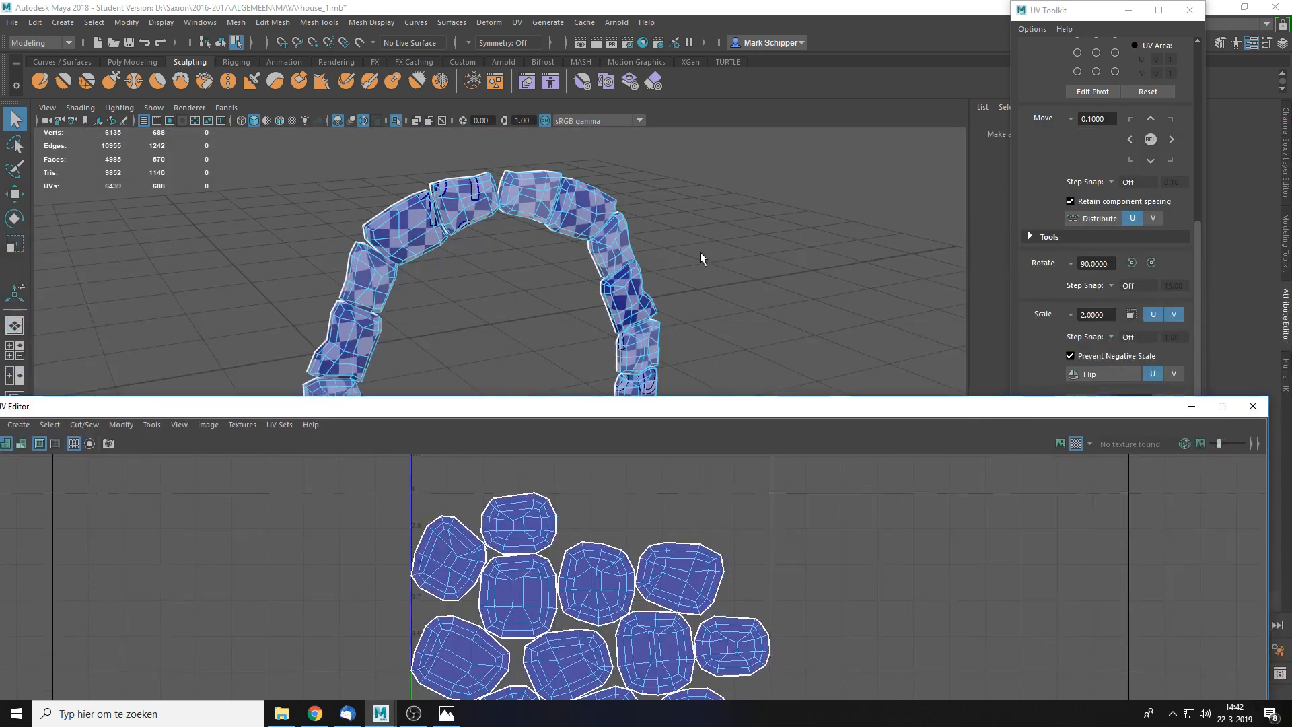
scroll(622, 271, up, 5)
click(733, 208)
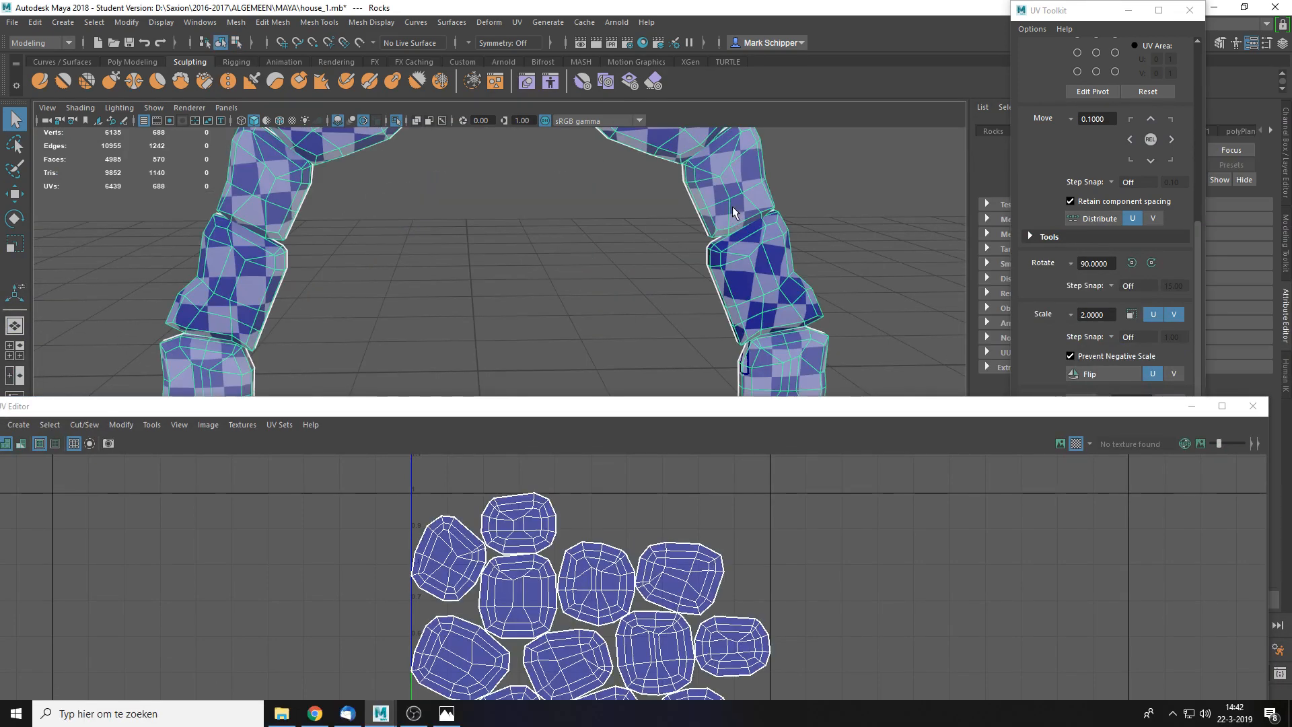
alt+middle_drag(807, 178, 833, 284)
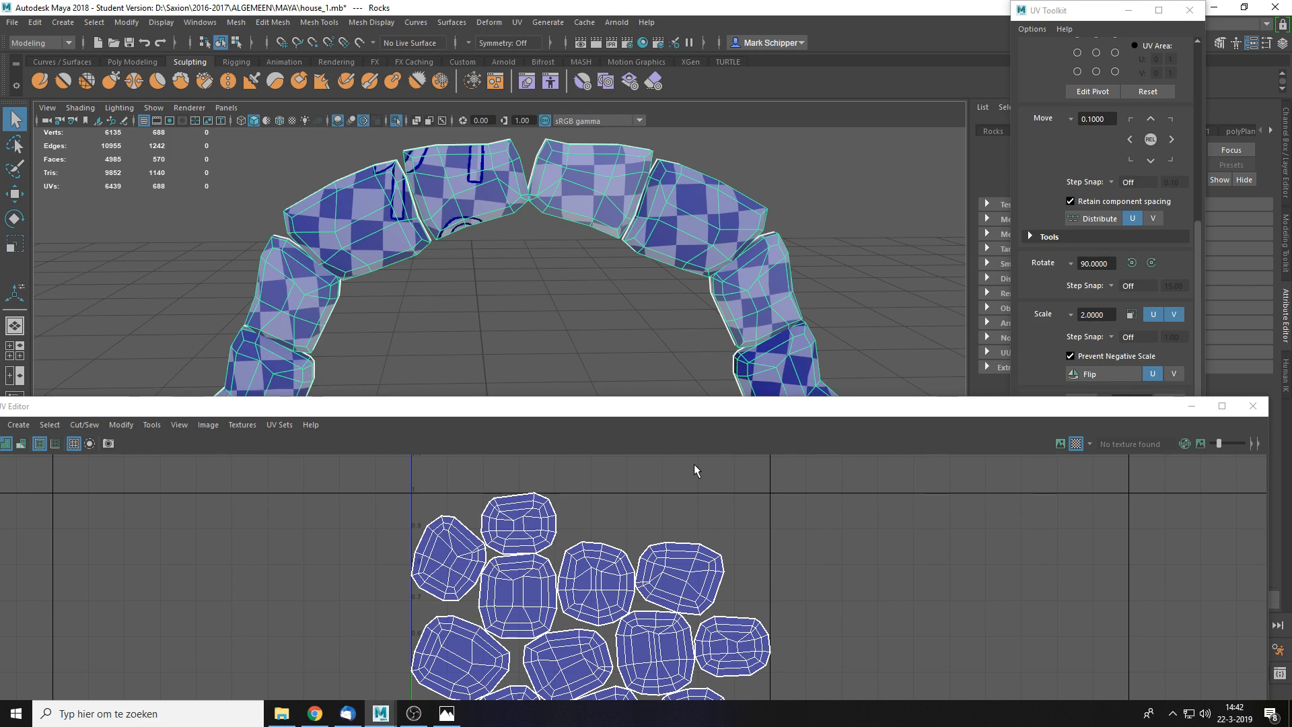
alt+middle_drag(683, 337, 692, 312)
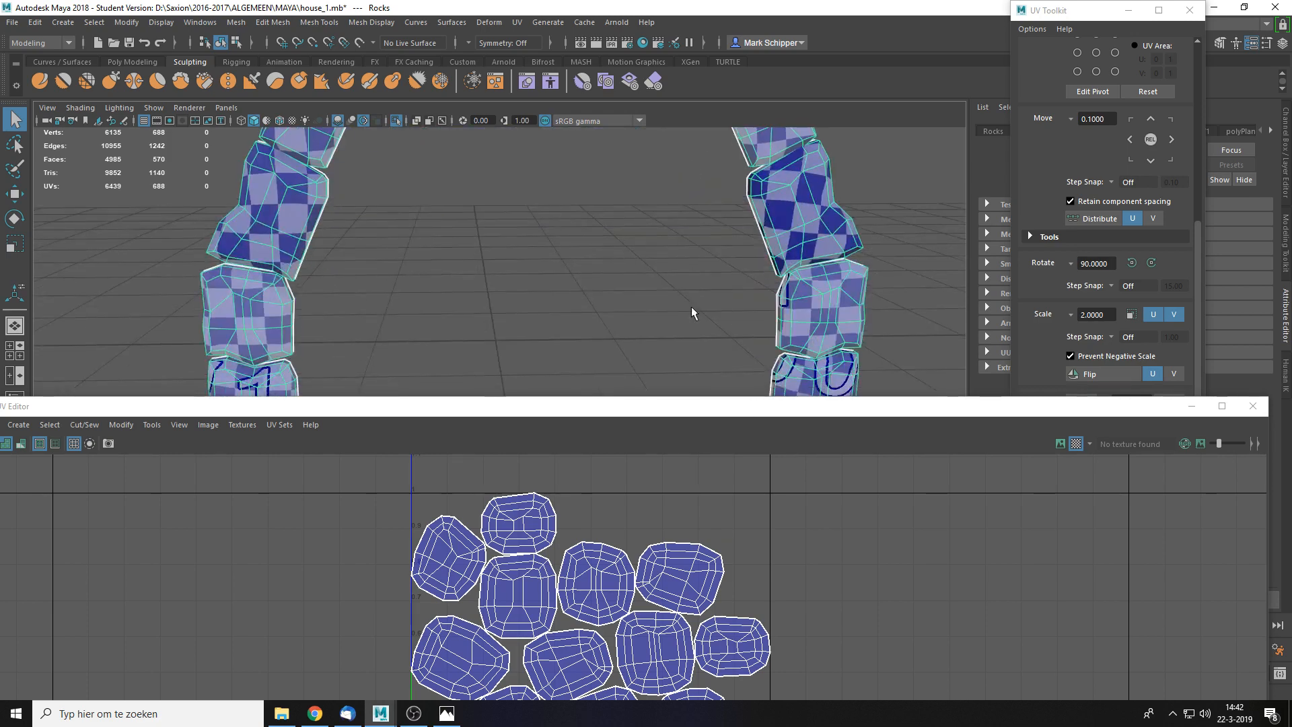
alt+middle_drag(562, 457, 608, 382)
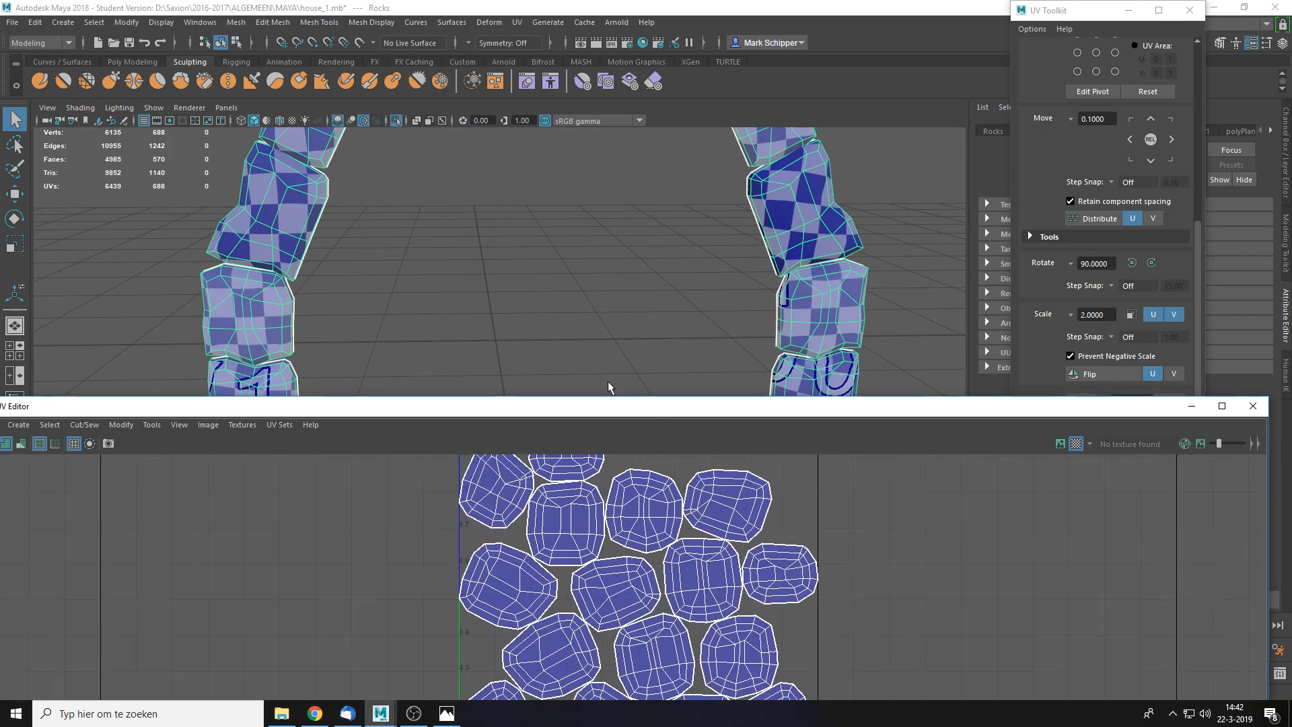
scroll(568, 284, down, 3)
alt+middle_drag(662, 329, 752, 184)
scroll(522, 263, up, 3)
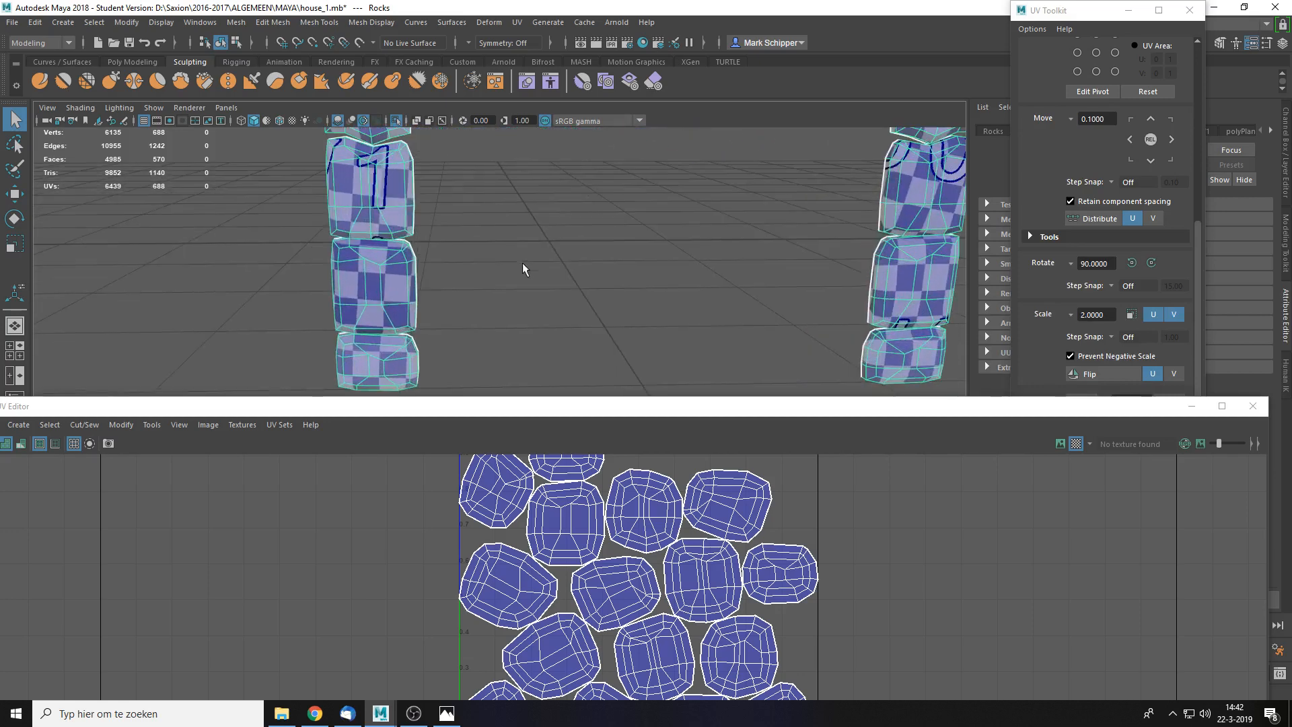
alt+middle_drag(619, 201, 591, 308)
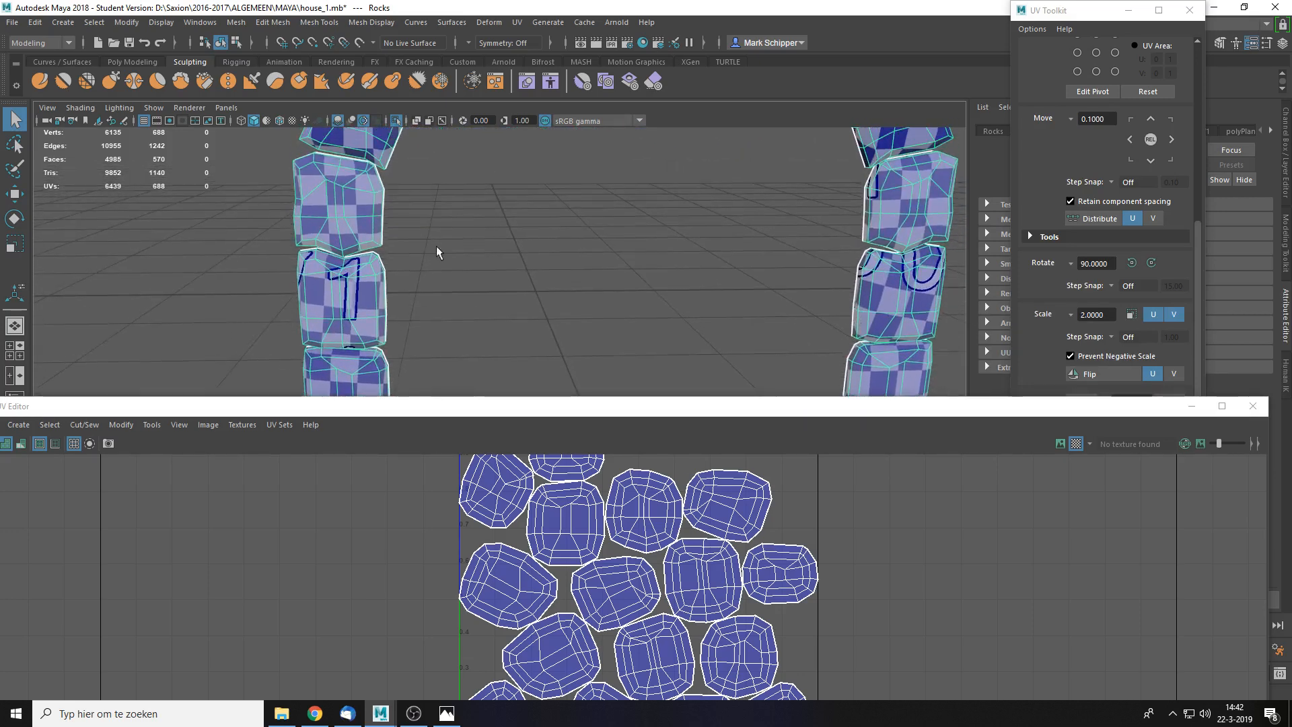
alt+middle_drag(810, 236, 759, 425)
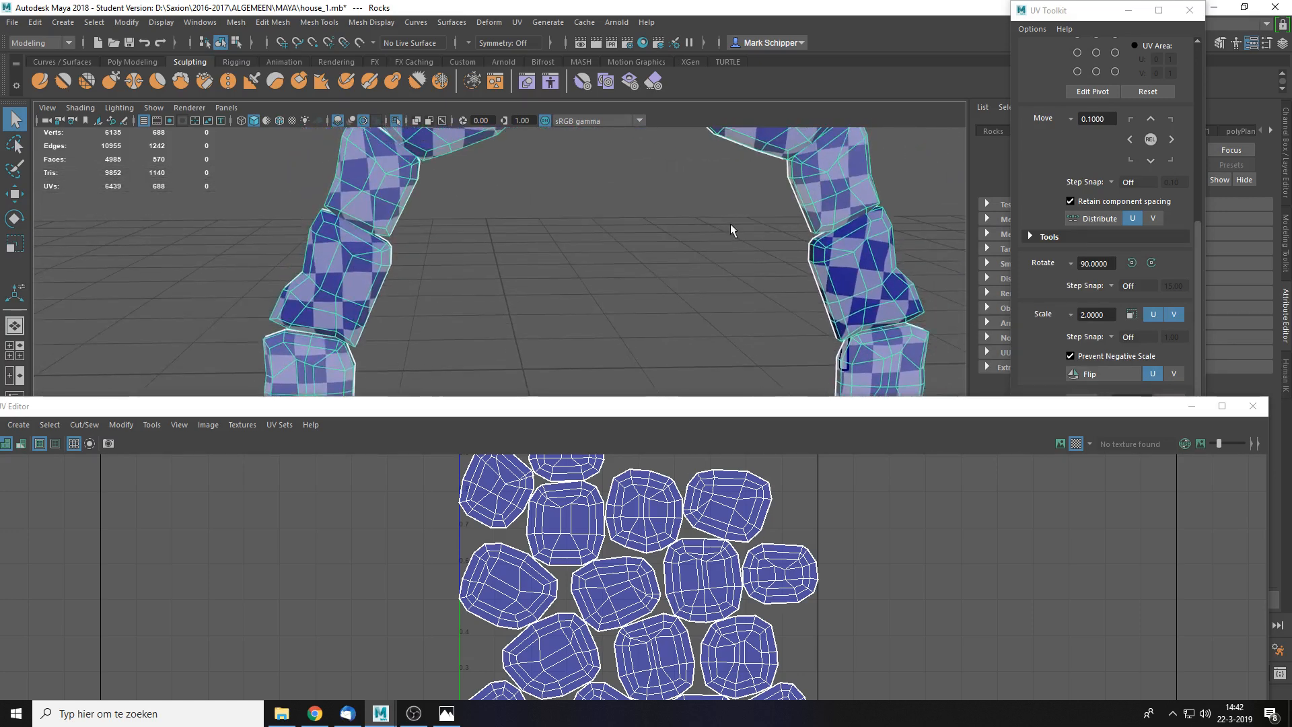
- Lay out the arch stone shells with shell pre-rotation set to Vertical and check the checker pattern on the arch
drag(154, 412, 283, 358)
click(281, 370)
mouse_move(250, 370)
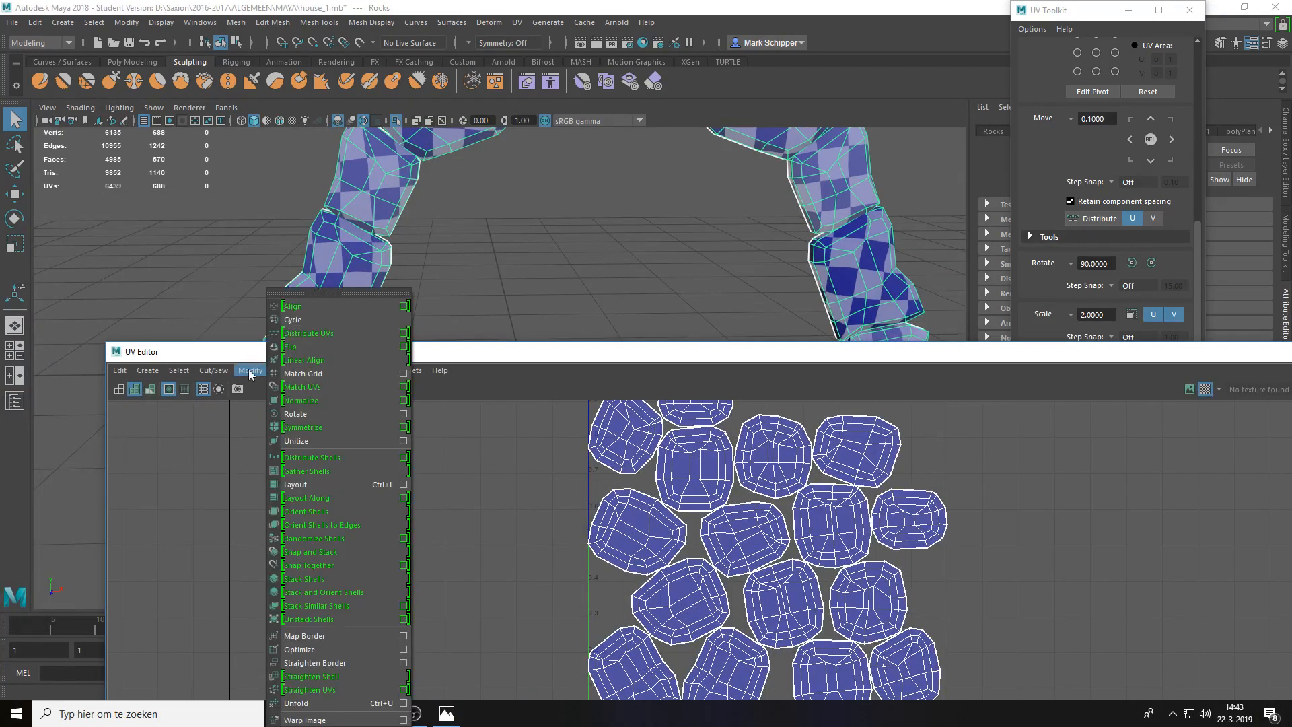
click(404, 485)
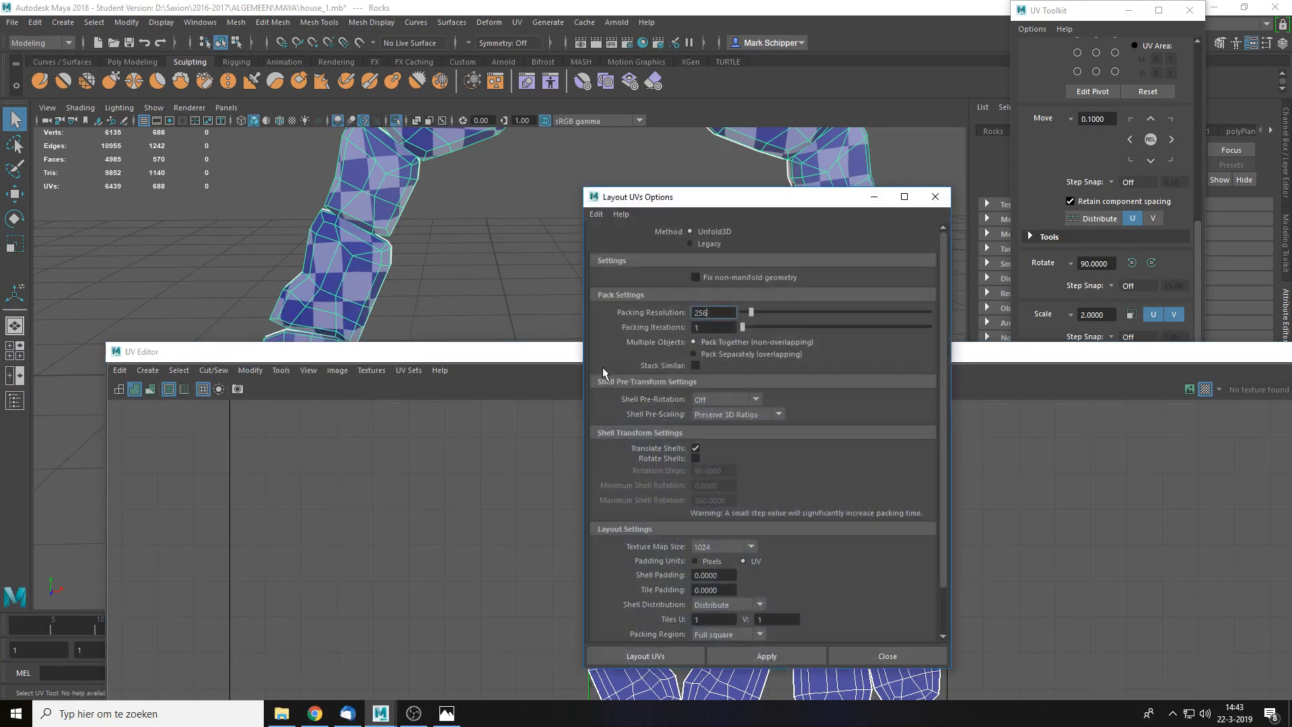
click(706, 395)
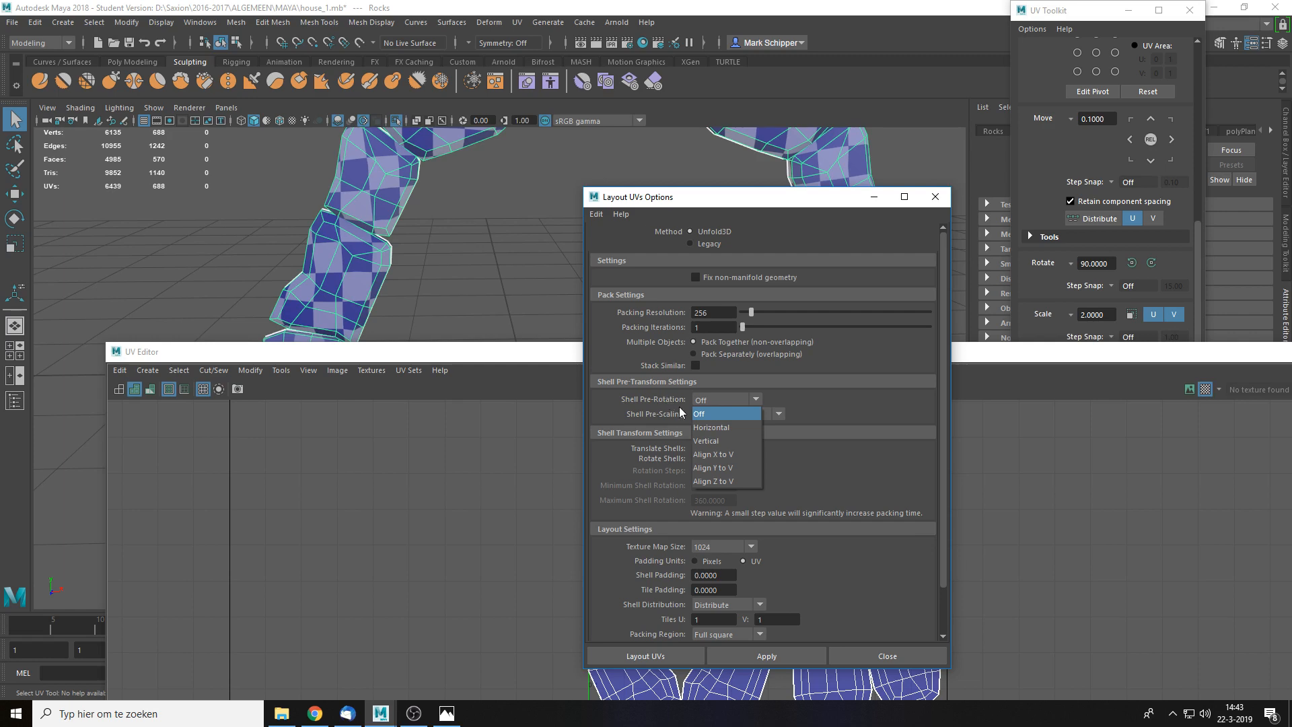
click(720, 441)
click(676, 657)
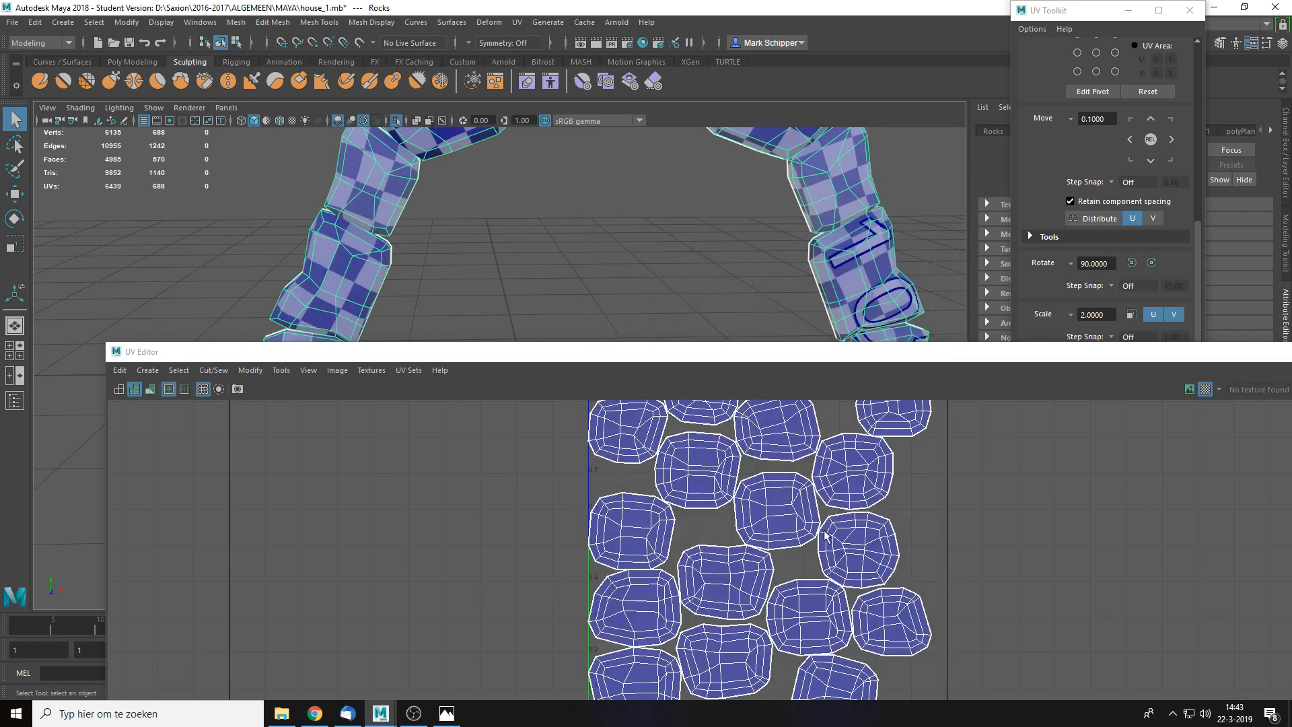
scroll(854, 554, down, 1)
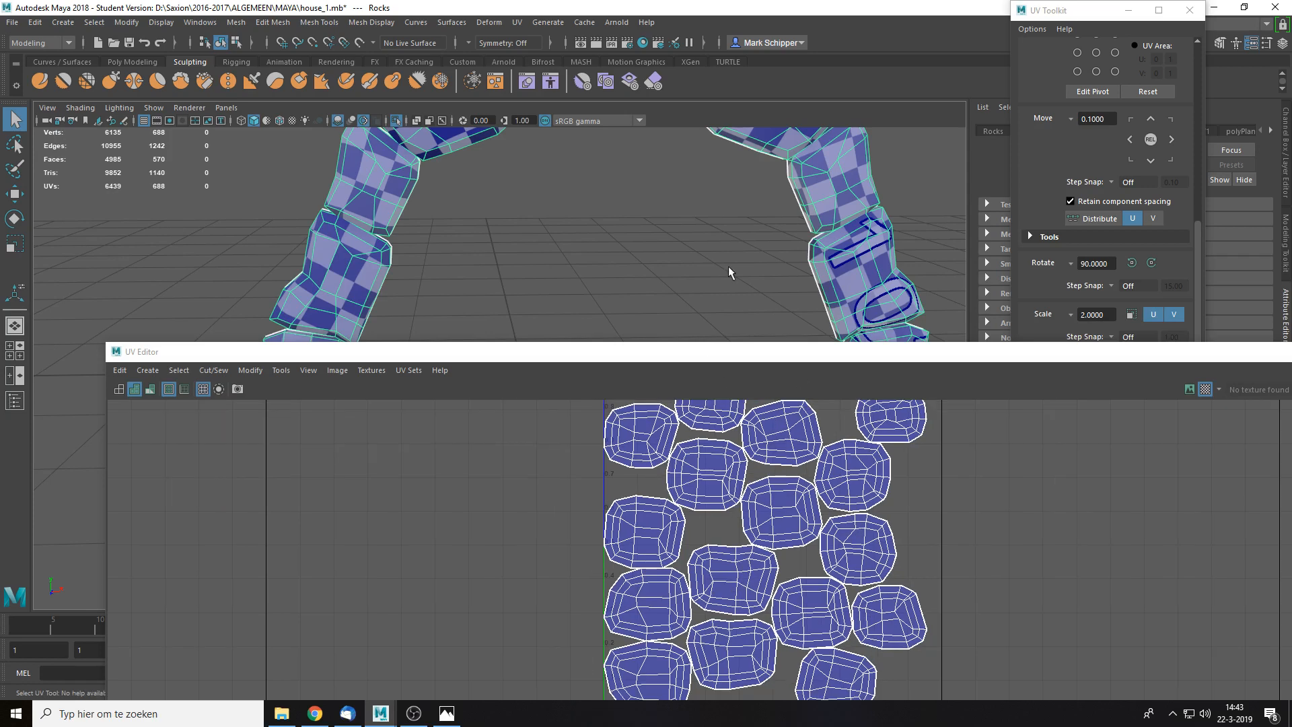
scroll(733, 287, down, 3)
alt+middle_drag(634, 254, 657, 144)
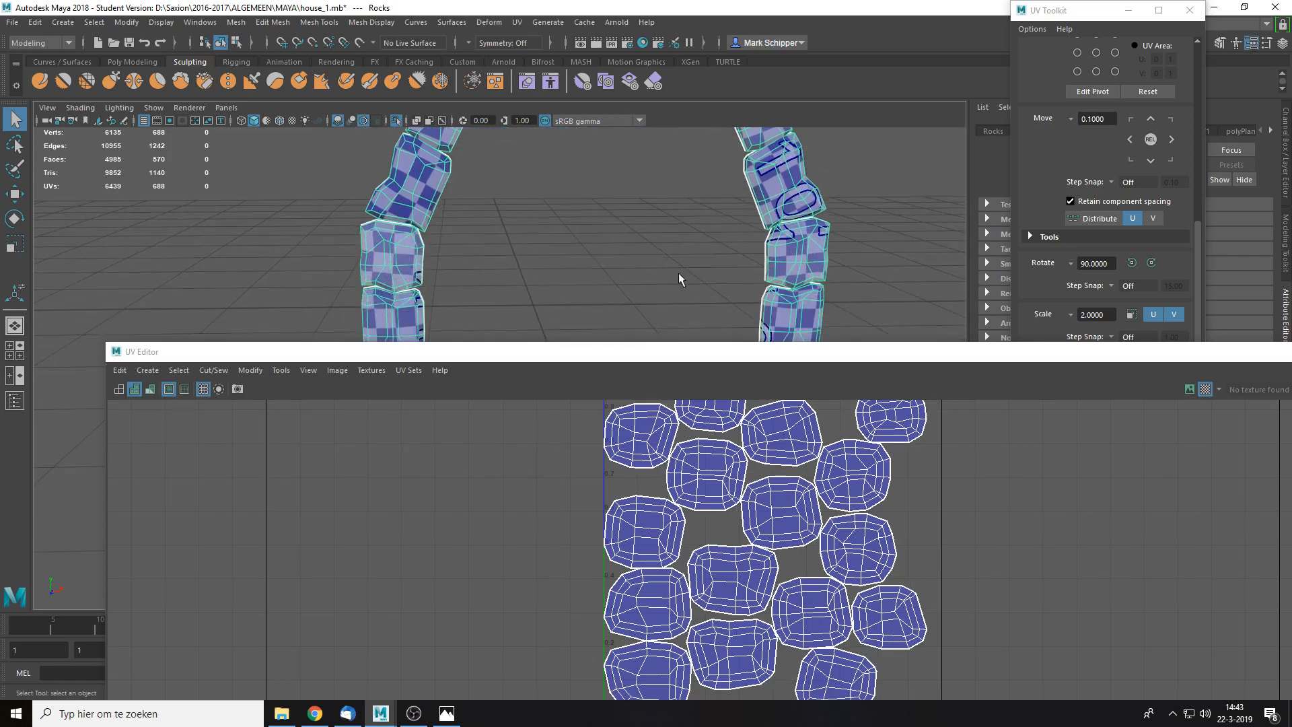
- Check the checker pattern down both sides of the arch, close the UV Editor and show the whole house again
alt+middle_drag(680, 278, 686, 172)
click(665, 233)
scroll(672, 252, down, 1)
click(761, 243)
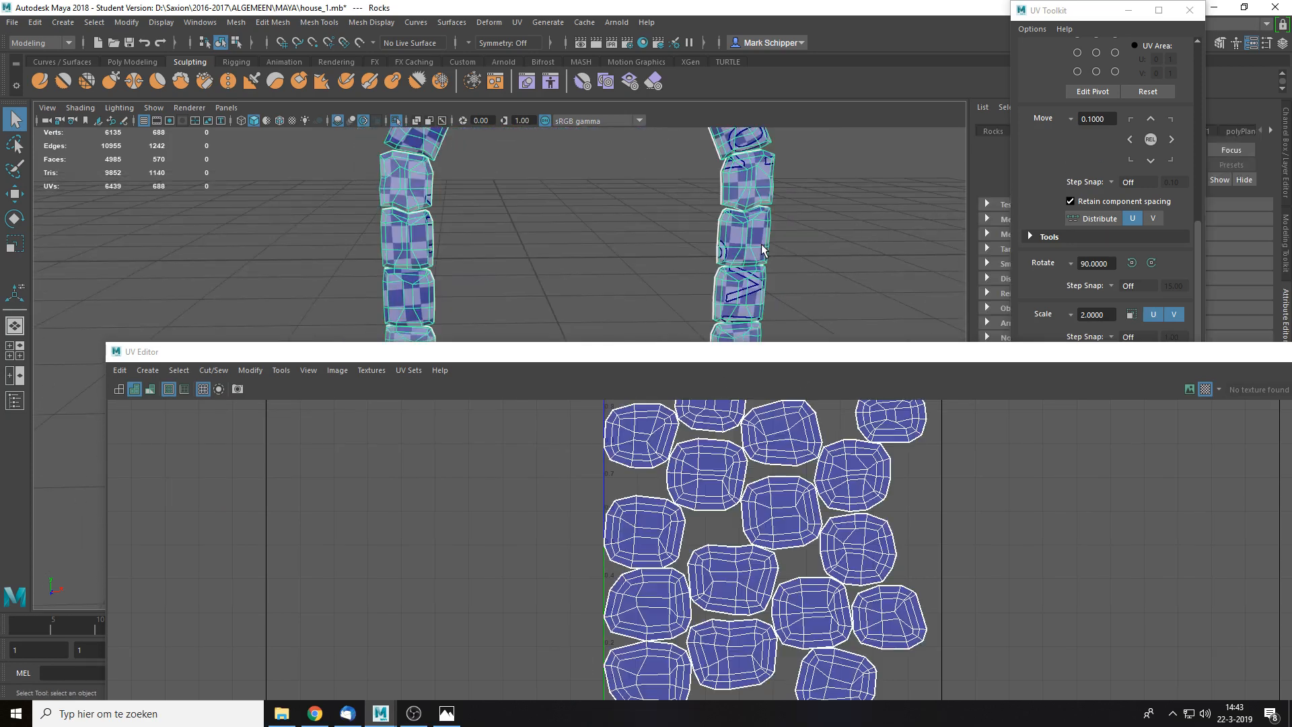
alt+middle_drag(837, 230, 825, 319)
scroll(816, 453, down, 2)
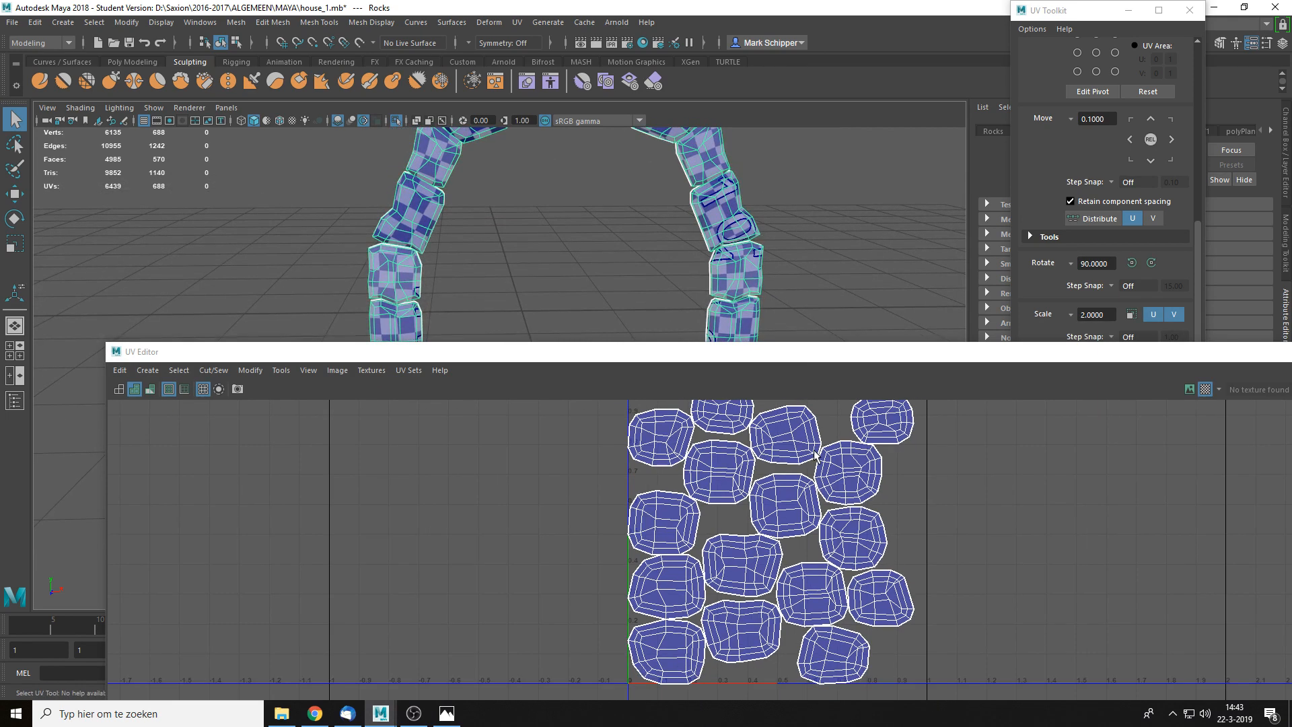
drag(944, 353, 602, 368)
click(1043, 368)
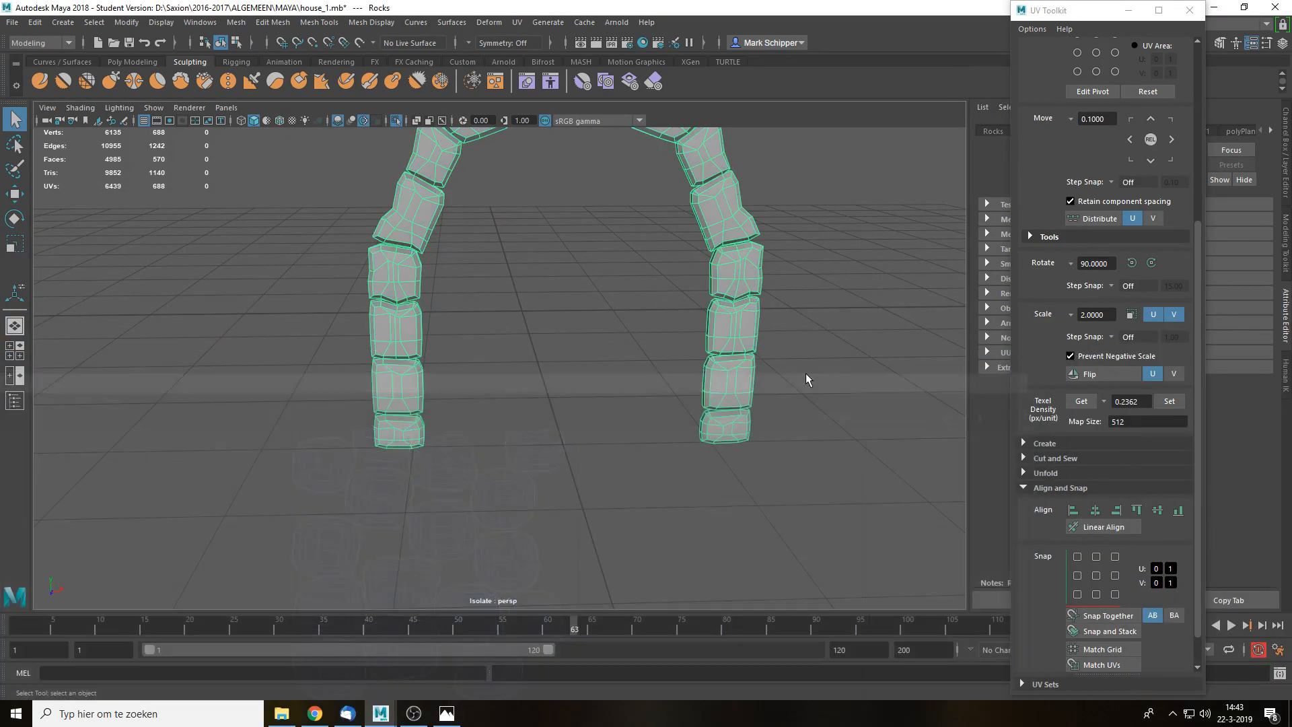
click(805, 373)
key(ctrl+1)
alt+middle_drag(790, 354, 644, 414)
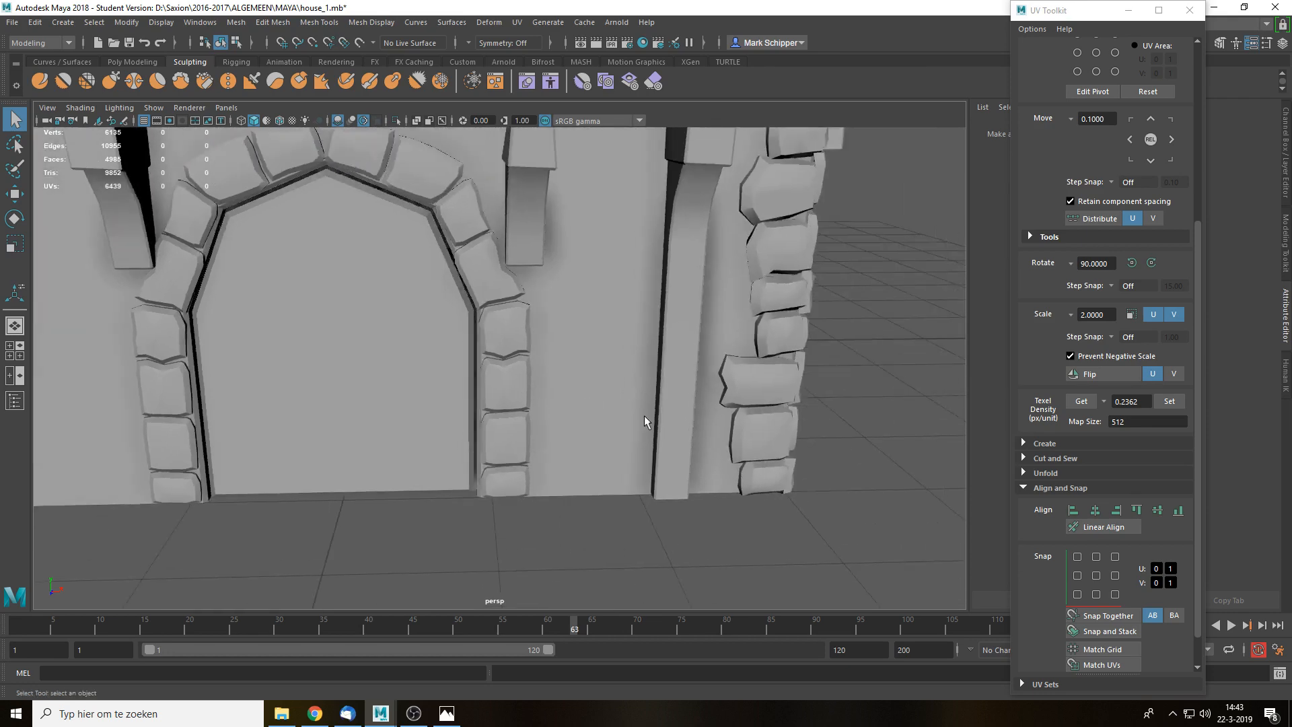
- Isolate the house's corner stone columns and switch to face selection
scroll(673, 334, down, 3)
click(672, 334)
key(f)
key(ctrl+1)
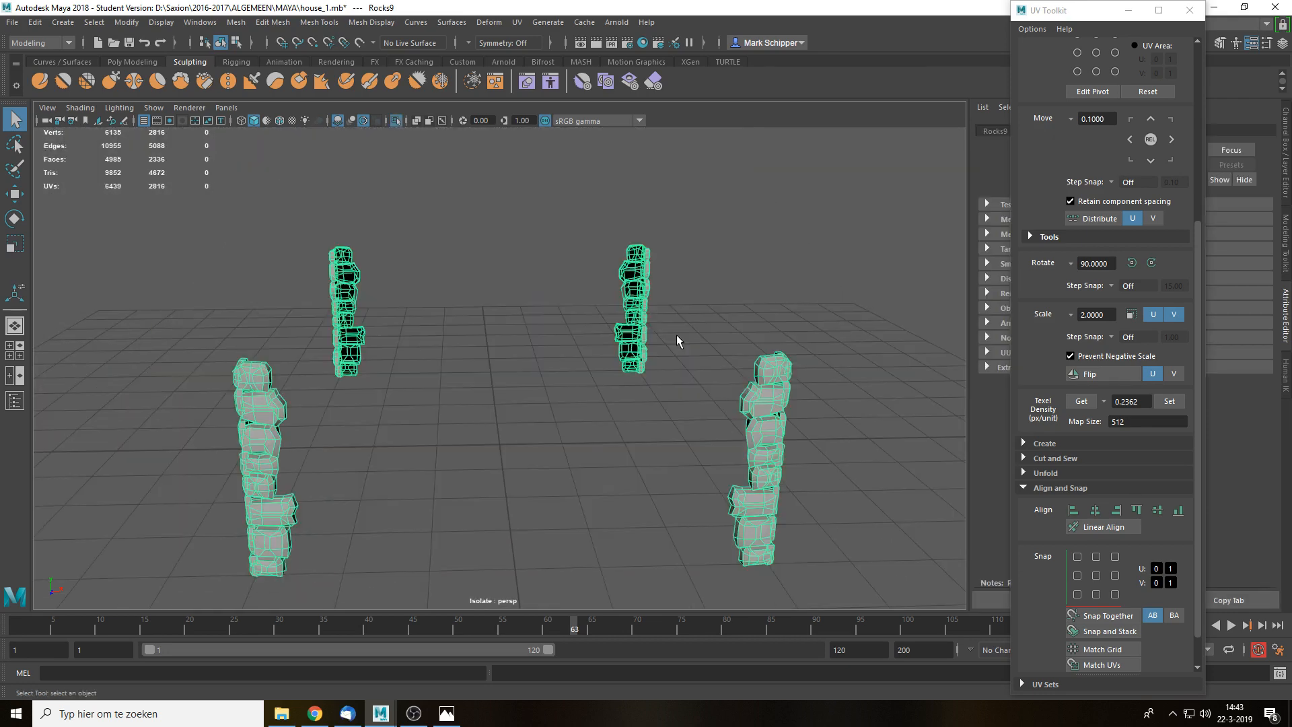
alt+drag(674, 333, 760, 371)
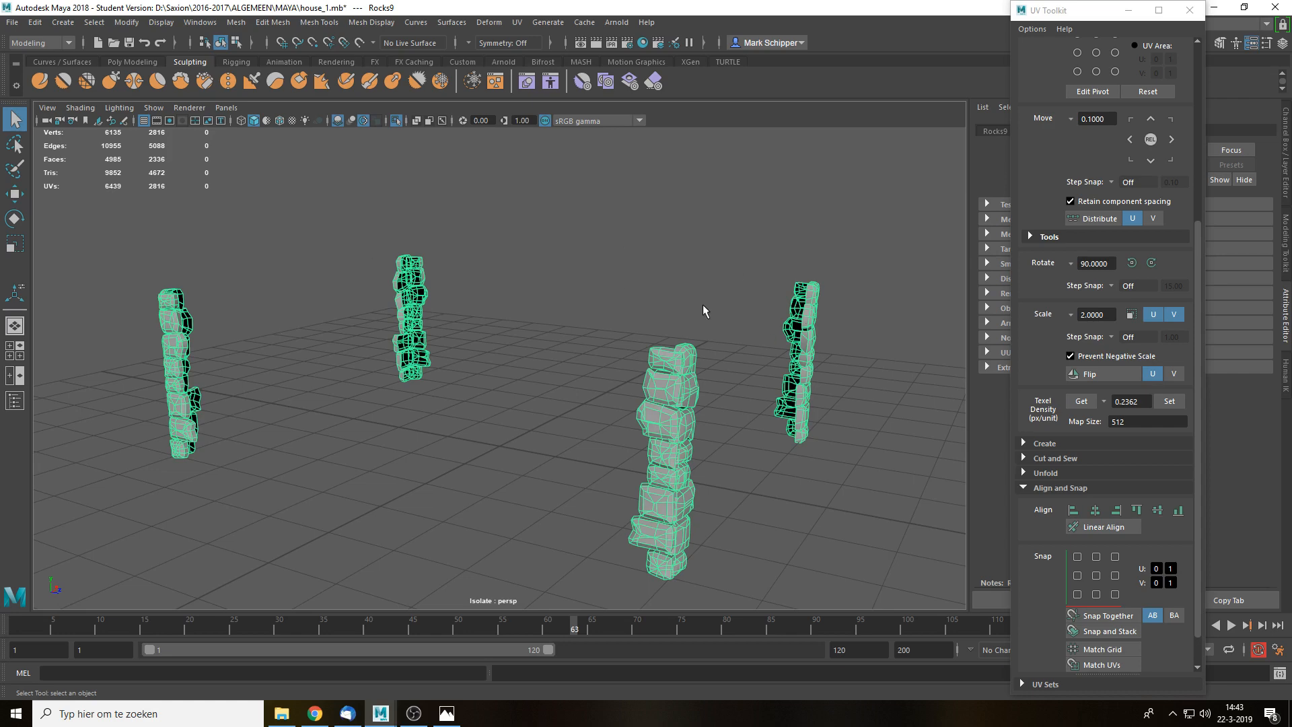
right_drag(706, 304, 706, 341)
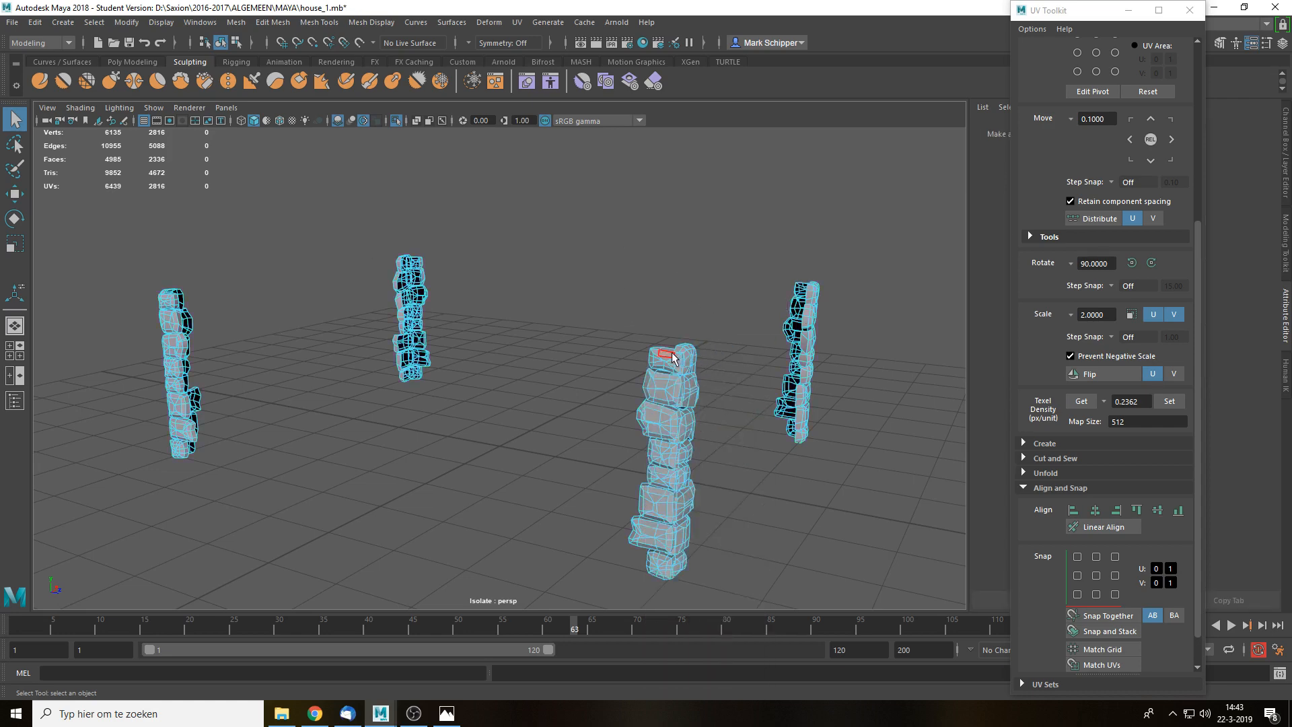
scroll(708, 402, down, 3)
drag(535, 245, 640, 579)
scroll(655, 358, up, 4)
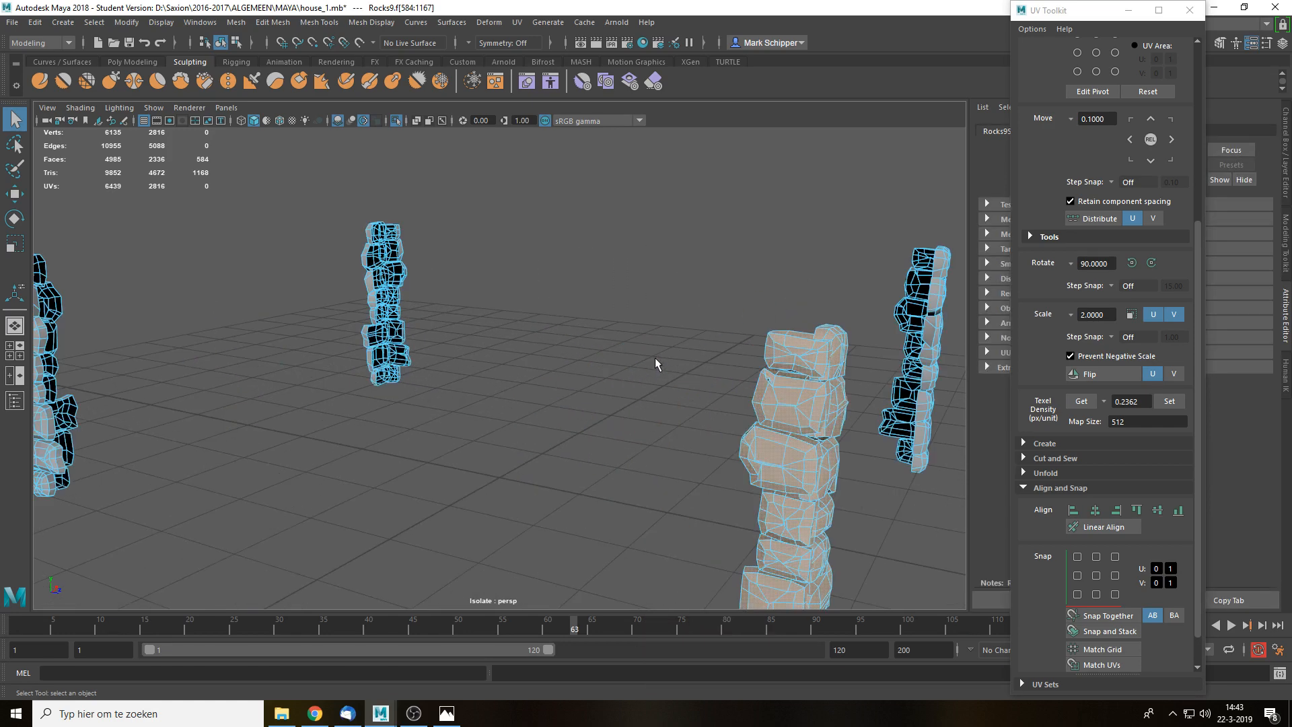
click(772, 348)
alt+drag(754, 326, 648, 552)
key(space)
scroll(693, 329, down, 12)
scroll(619, 356, up, 3)
scroll(618, 356, up, 5)
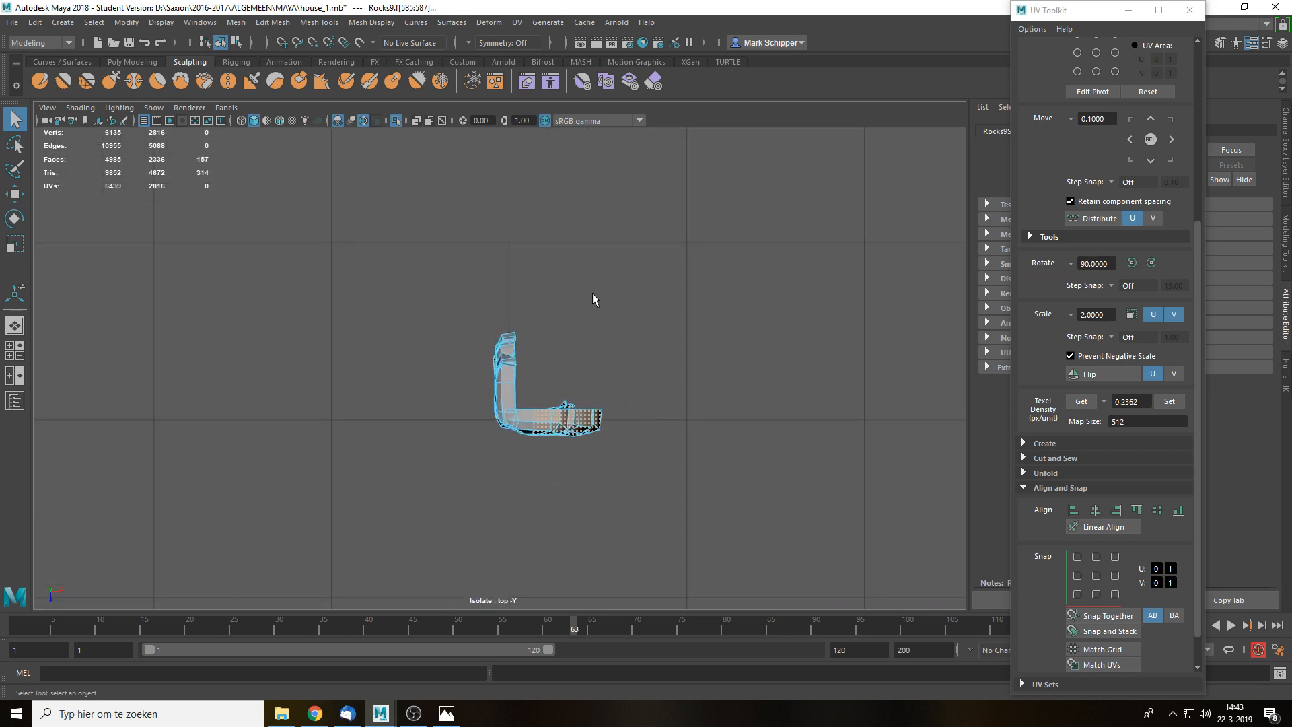
click(595, 323)
key(space)
drag(606, 325, 610, 293)
key(f)
alt+drag(684, 409, 514, 347)
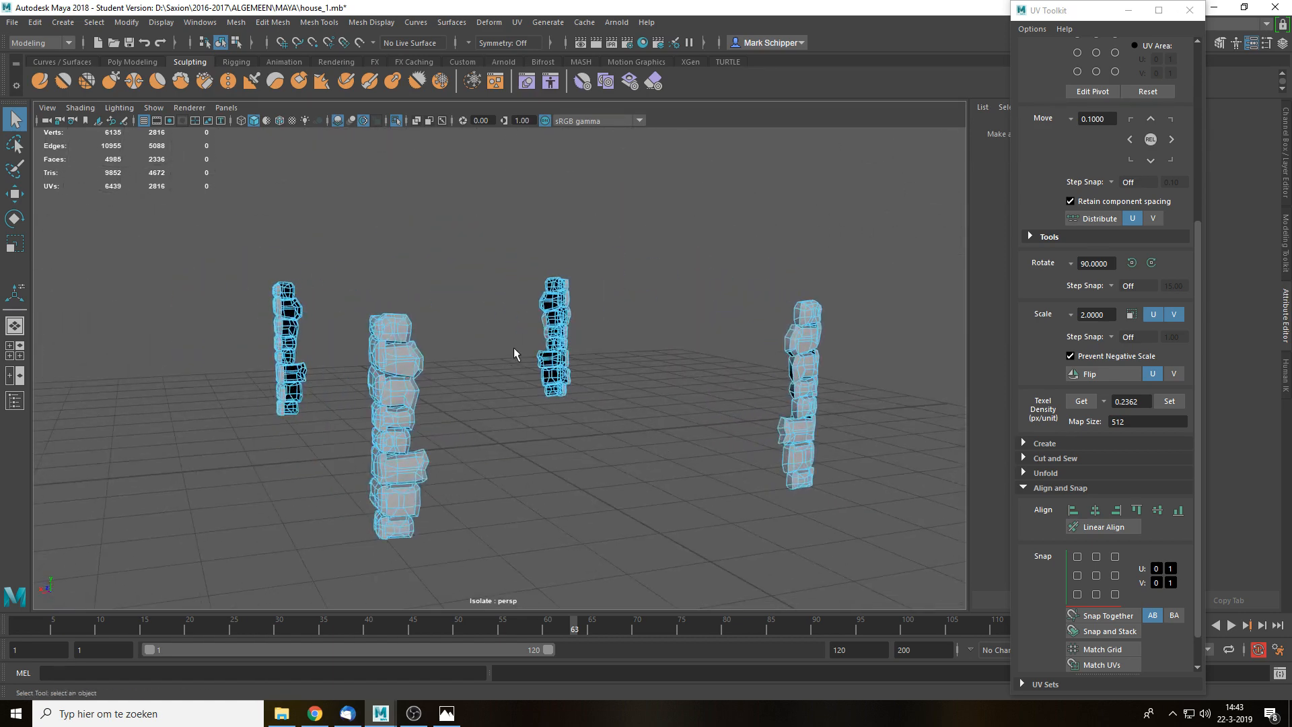
- Show the columns in wireframe and, from the top view, select all faces of the front-facing stones on the front -X column
key(4)
key(w)
alt+drag(586, 395, 617, 410)
key(space)
key(f)
key(space)
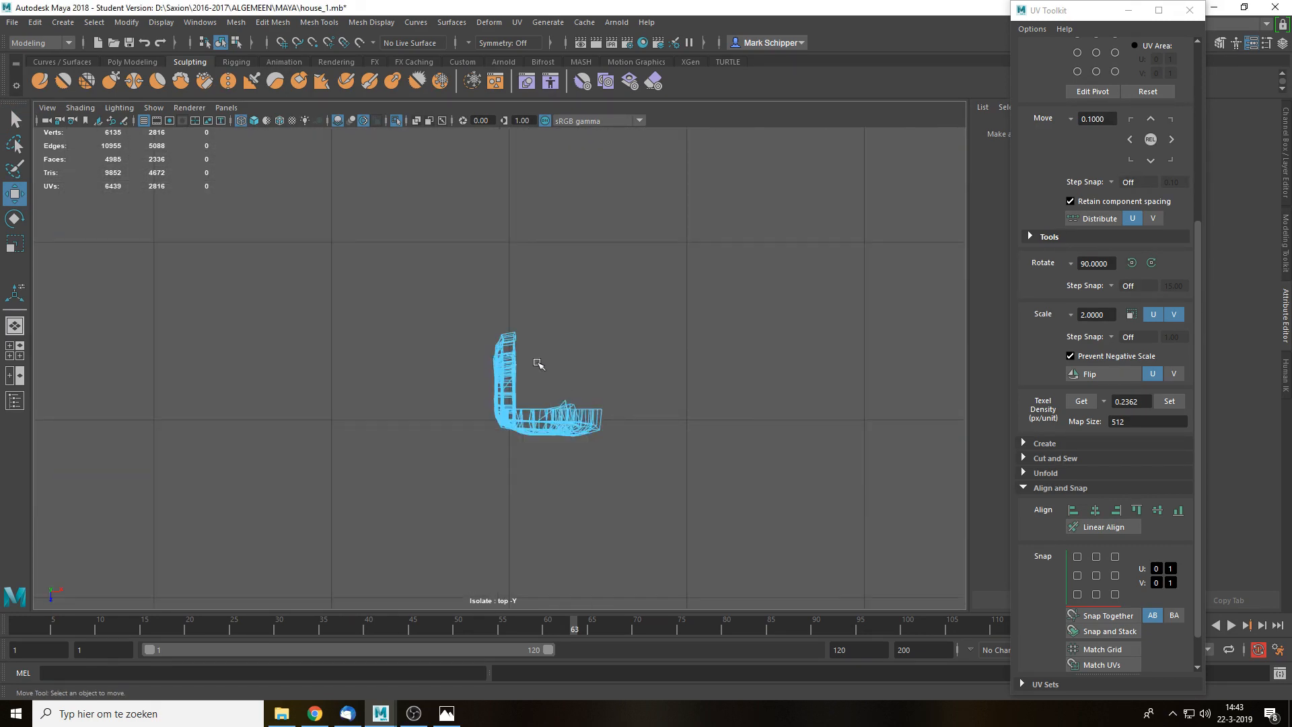
drag(538, 364, 676, 412)
key(space)
key(shift+period)
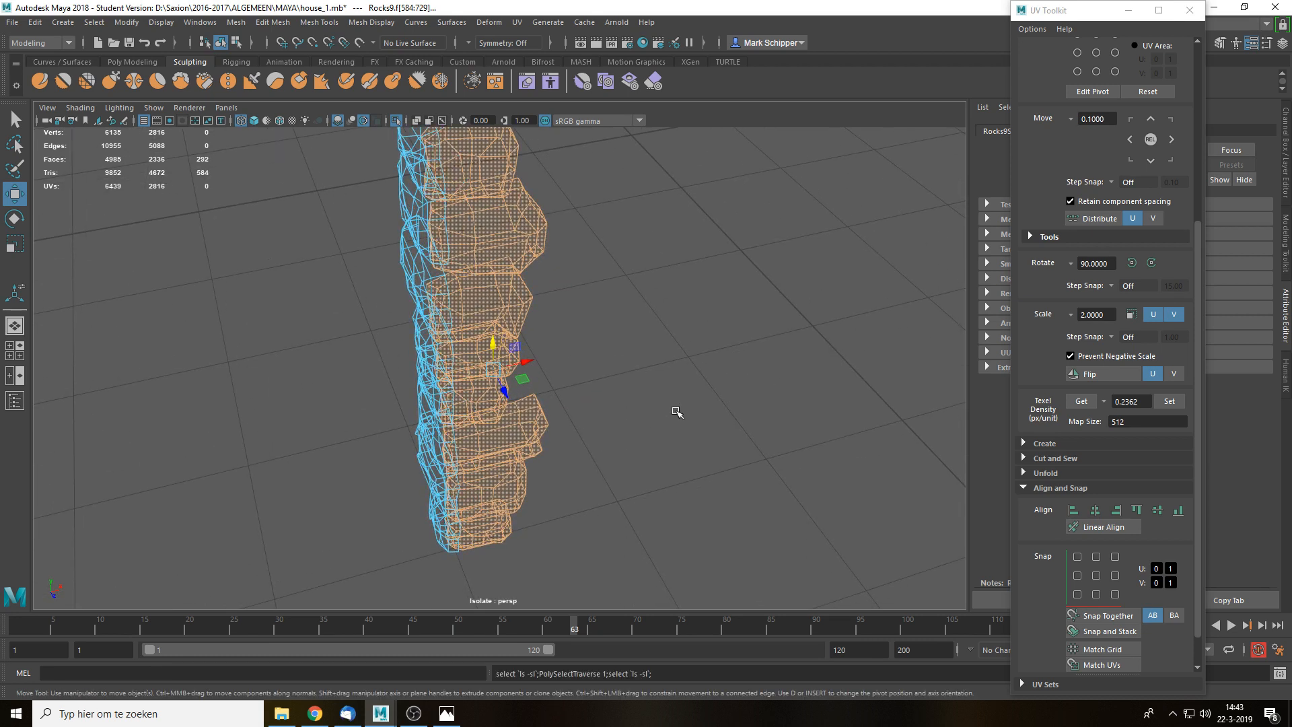
- Apply a planar UV projection to the selected front-facing stones and close the UV Toolkit
alt+drag(691, 275, 700, 301)
click(517, 22)
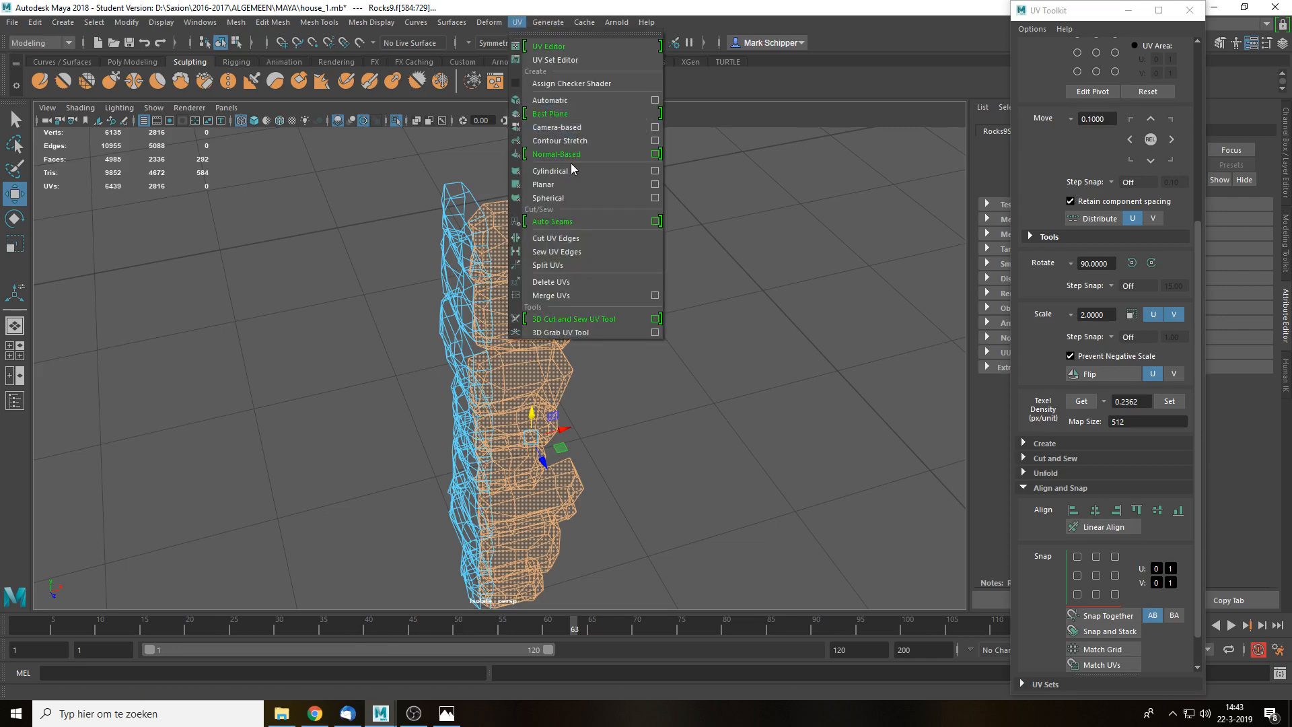
click(571, 184)
alt+drag(634, 360, 700, 345)
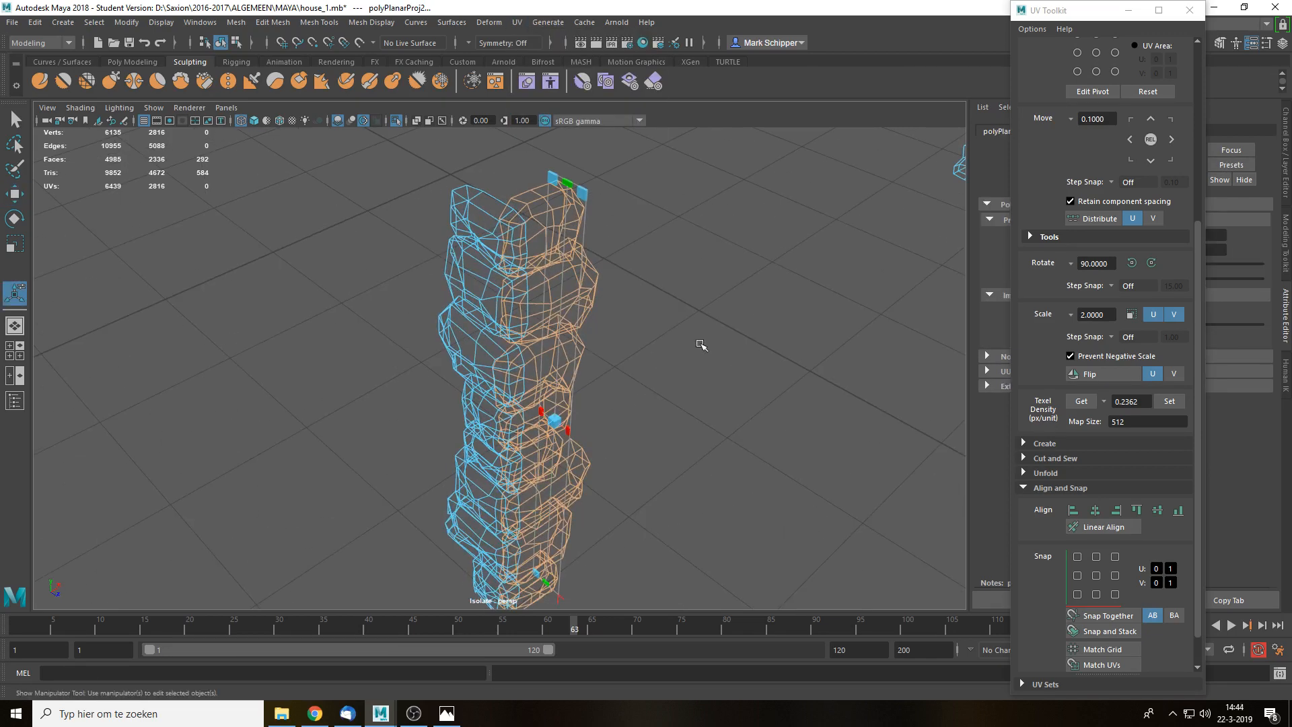
click(1189, 10)
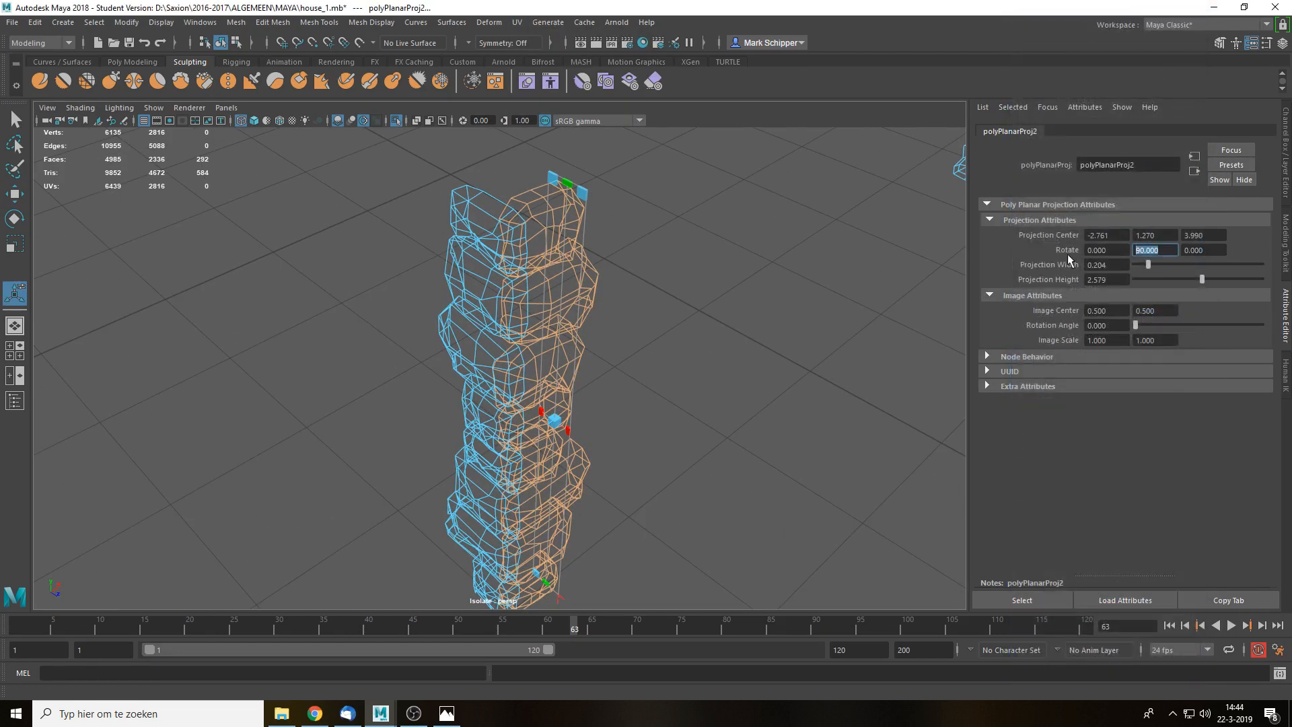
- Set the planar projection's Y rotation to 0 and widen it to about 0.624
key(Return)
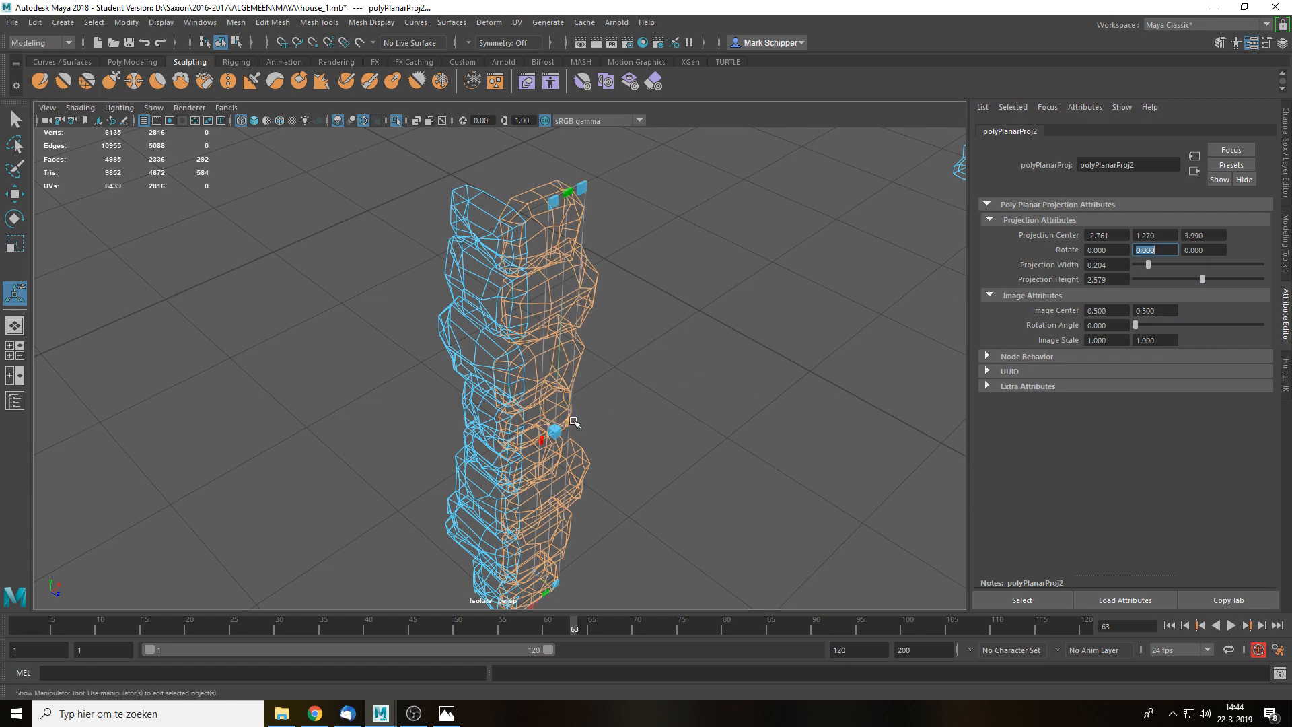
drag(574, 422, 603, 412)
alt+drag(714, 397, 745, 439)
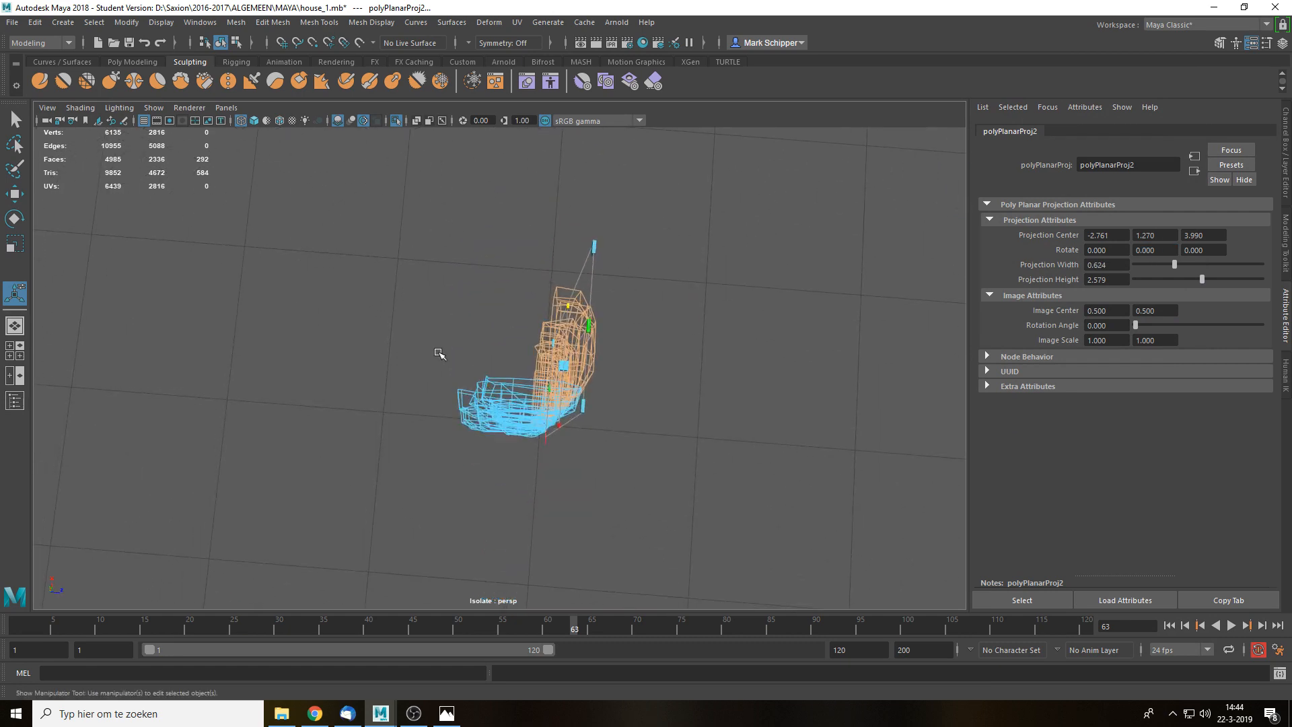
- Select all side-facing stones of the same front column and apply a planar UV projection to them
alt+drag(422, 354, 432, 392)
drag(403, 350, 506, 486)
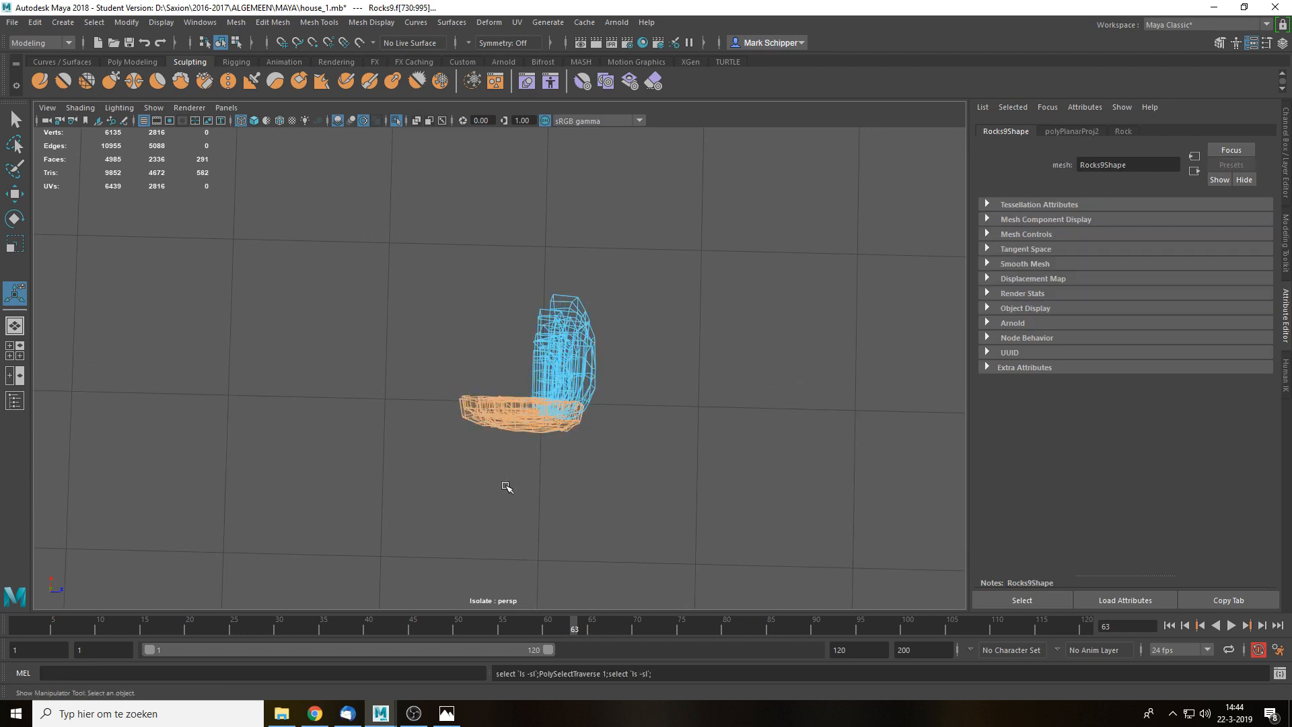
click(518, 27)
click(566, 185)
alt+drag(663, 437, 548, 461)
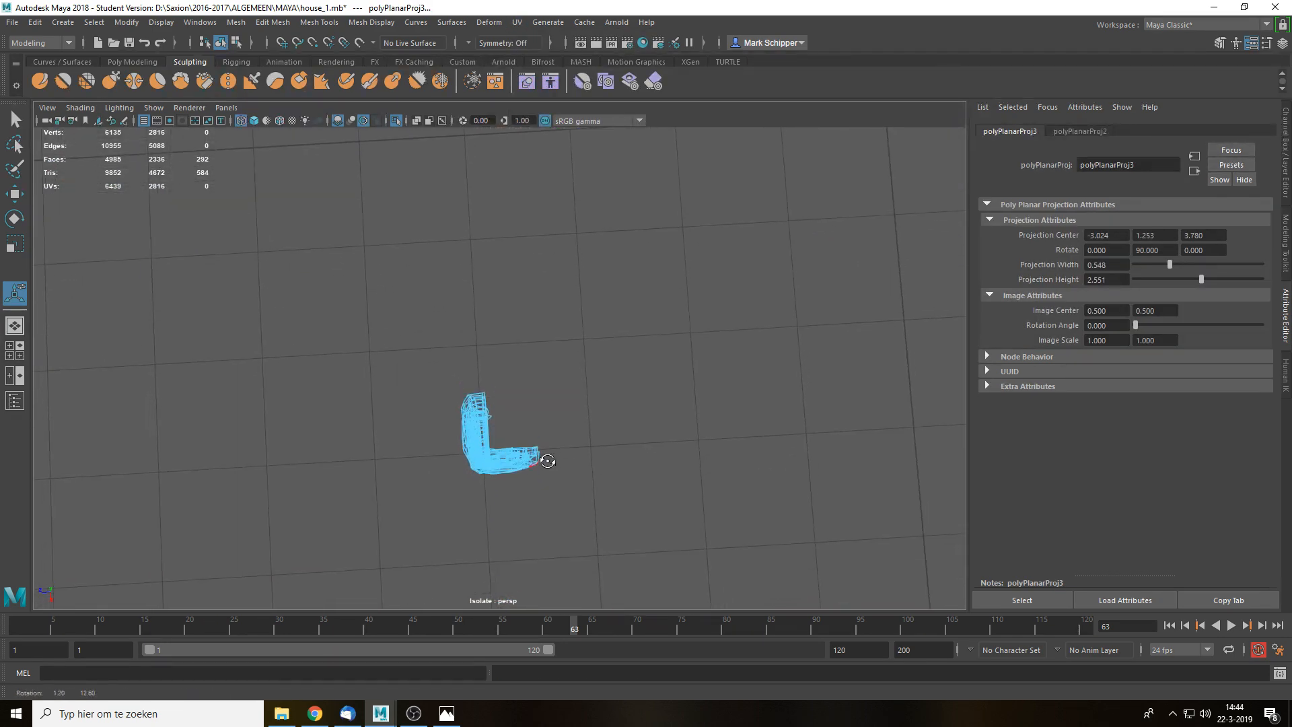
- Apply the same planar projection to the side-facing stones of the front and the back column on the +X side
drag(516, 415, 580, 496)
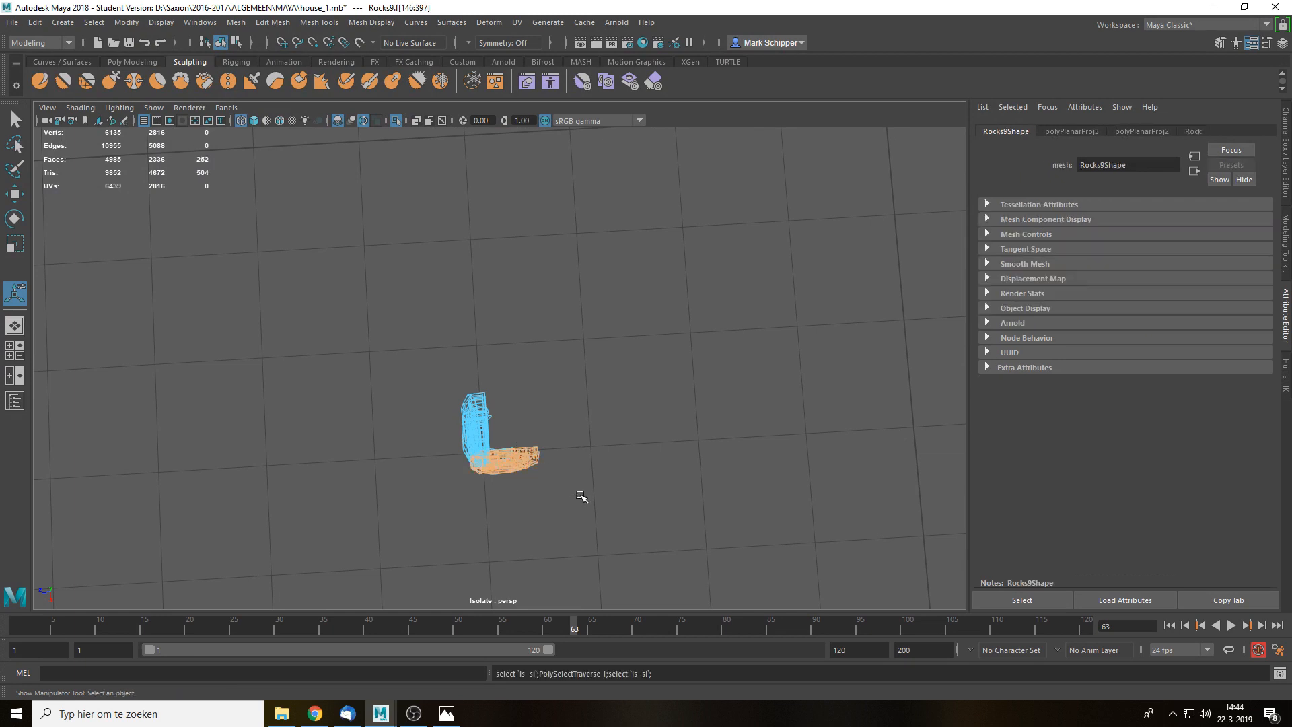
key(g)
alt+middle_drag(813, 353, 324, 365)
alt+middle_drag(713, 429, 351, 437)
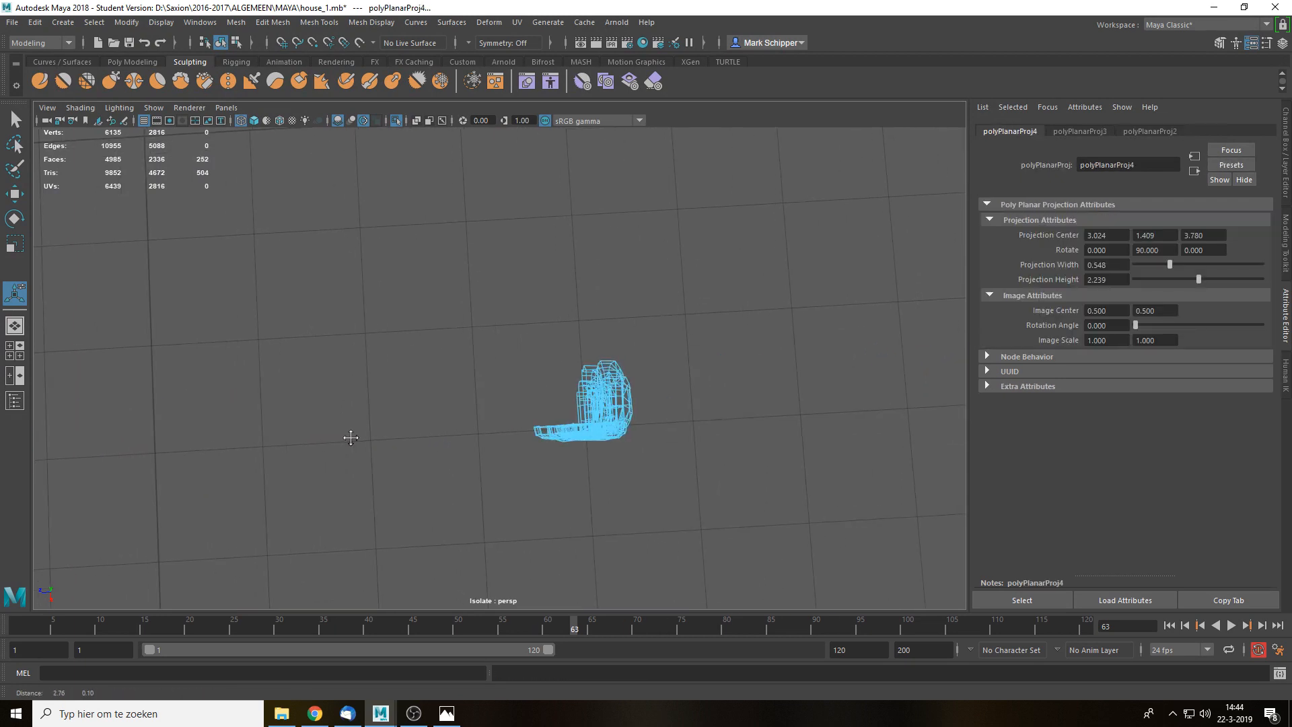
alt+drag(510, 412, 471, 468)
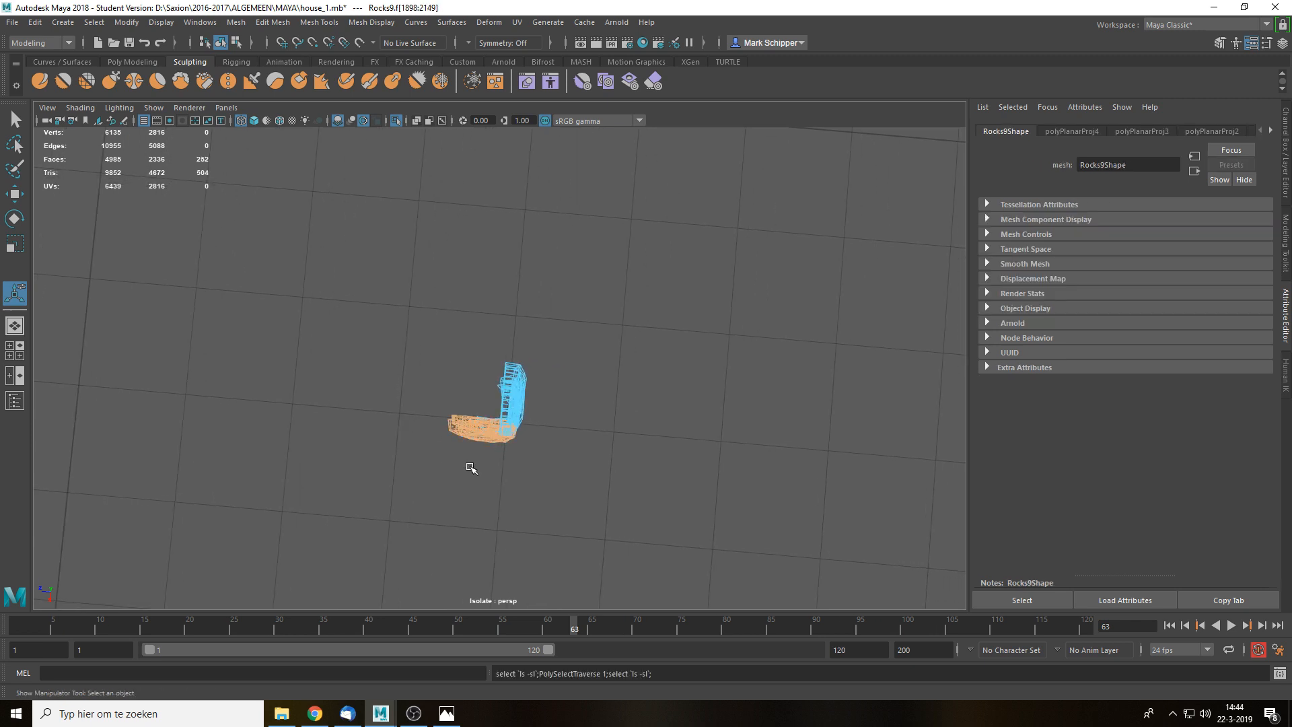
key(g)
alt+drag(506, 246, 539, 434)
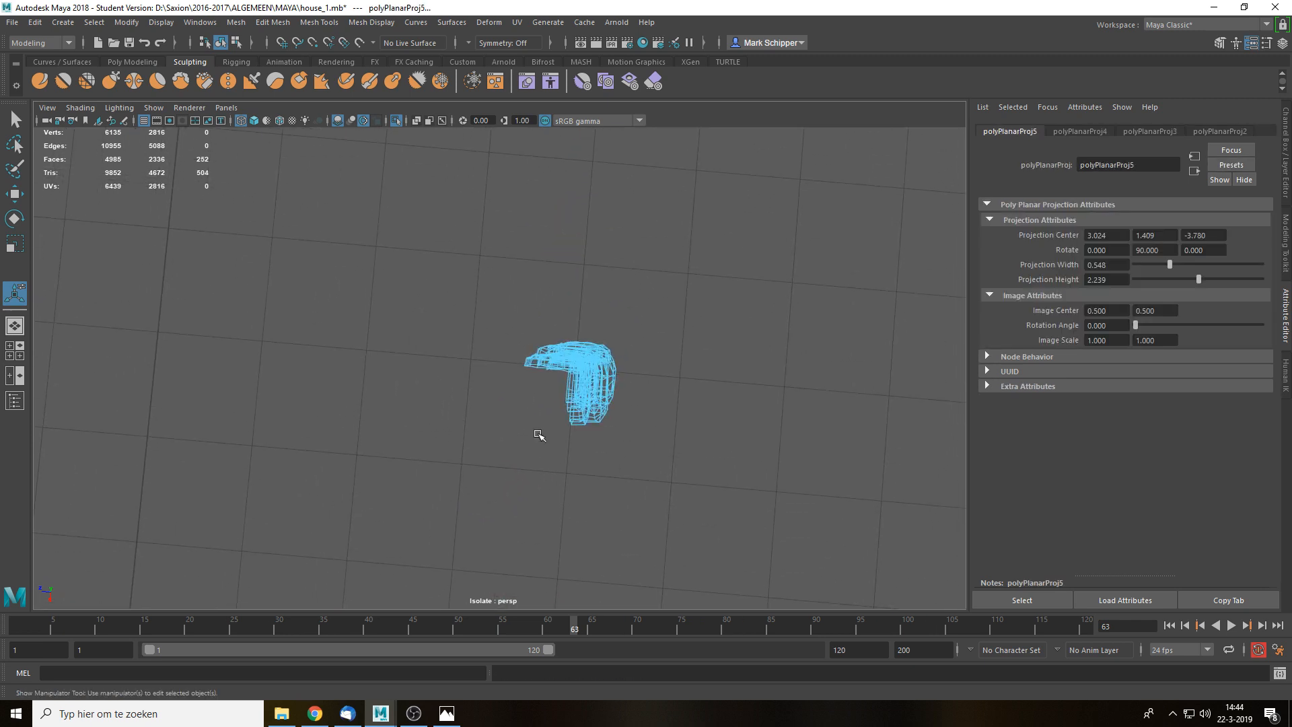
- Select the complete side-facing stones of the back -X column and repeat the planar projection on them
key(shift+period)
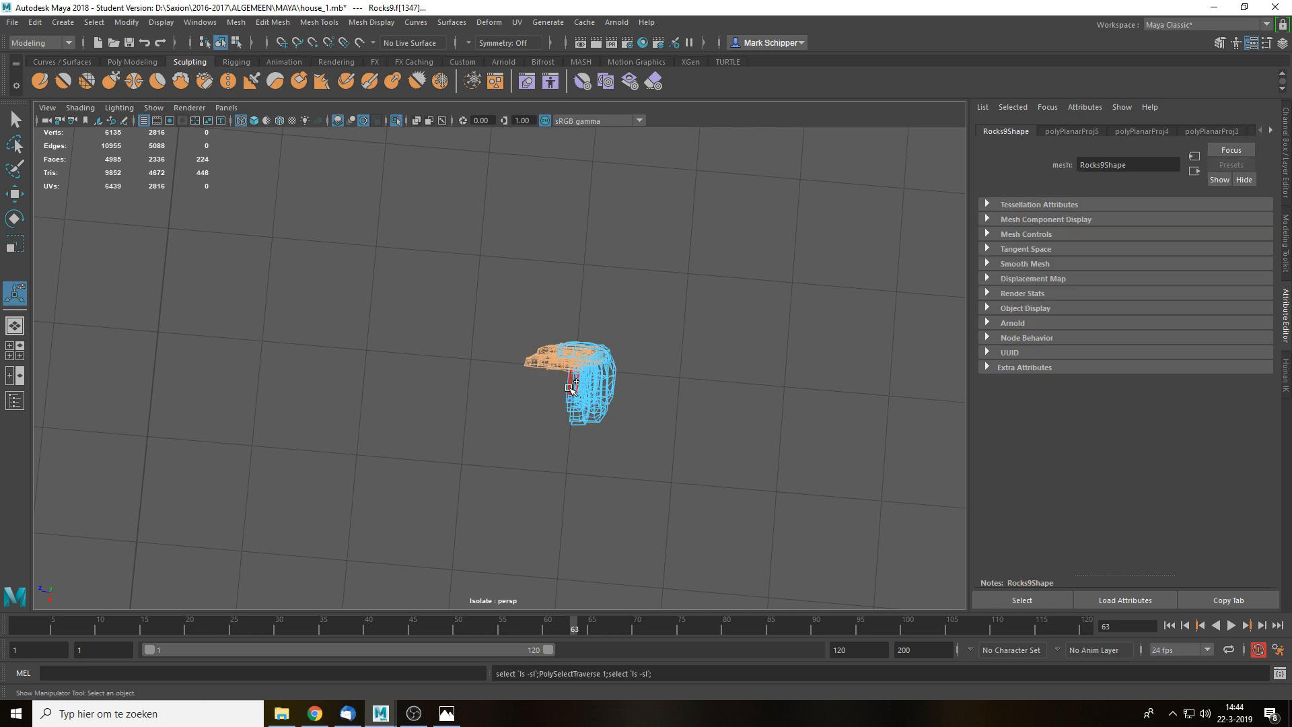
alt+drag(595, 387, 562, 402)
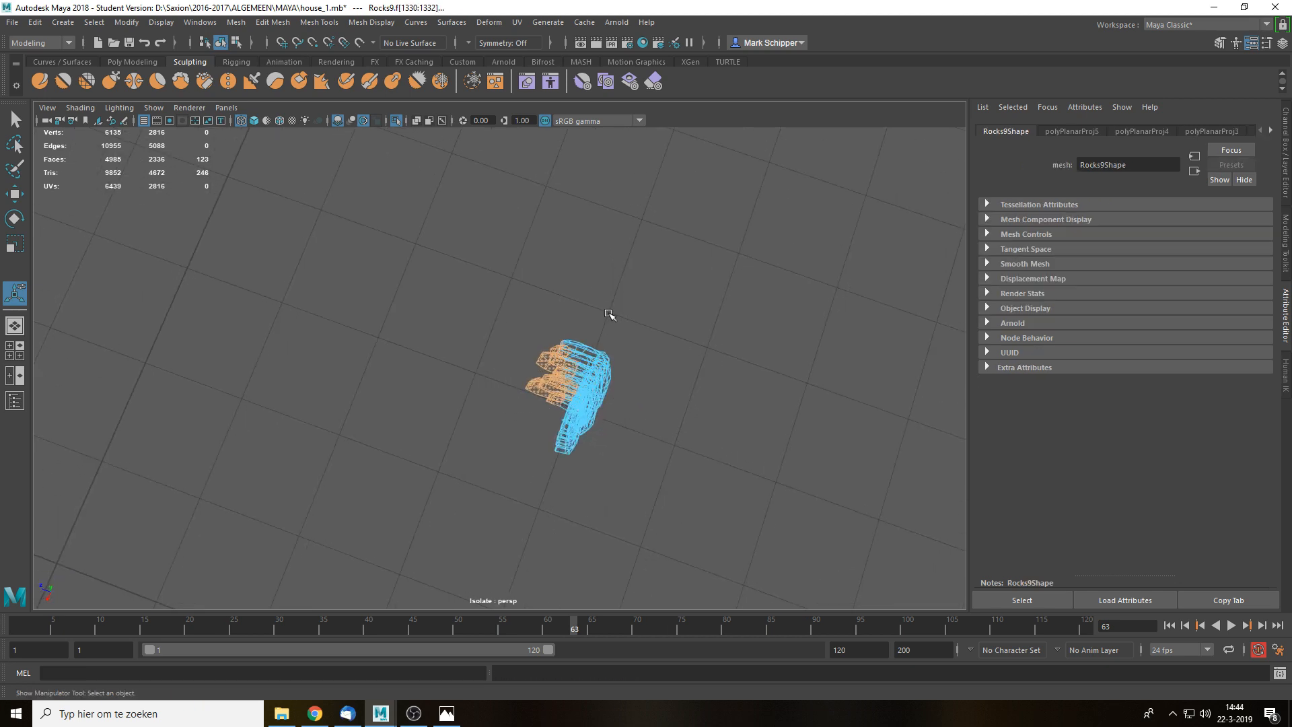
alt+drag(608, 313, 619, 370)
key(shift+period)
key(g)
- From the top view, planar-project the back-facing stones of the back -X column with the projection's Y rotation set to 0
key(space)
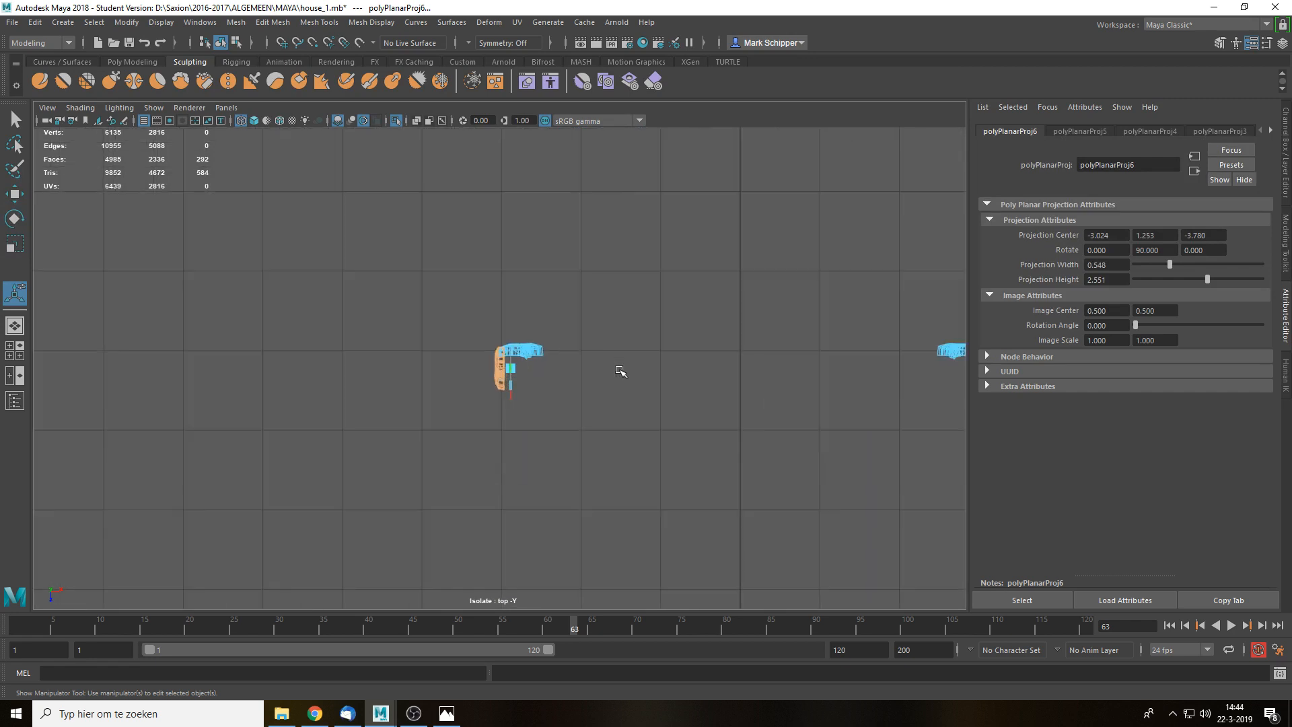
scroll(619, 370, up, 5)
key(q)
drag(548, 296, 602, 397)
key(shift+period)
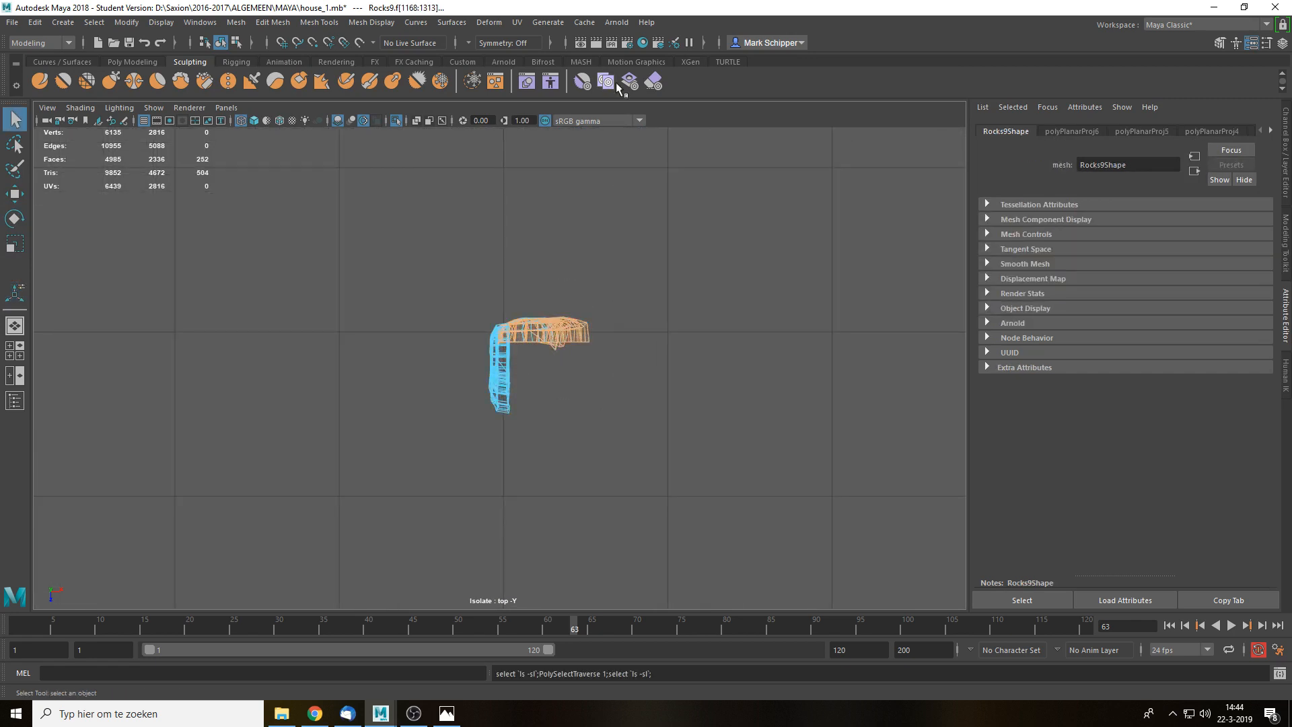
click(517, 22)
click(549, 184)
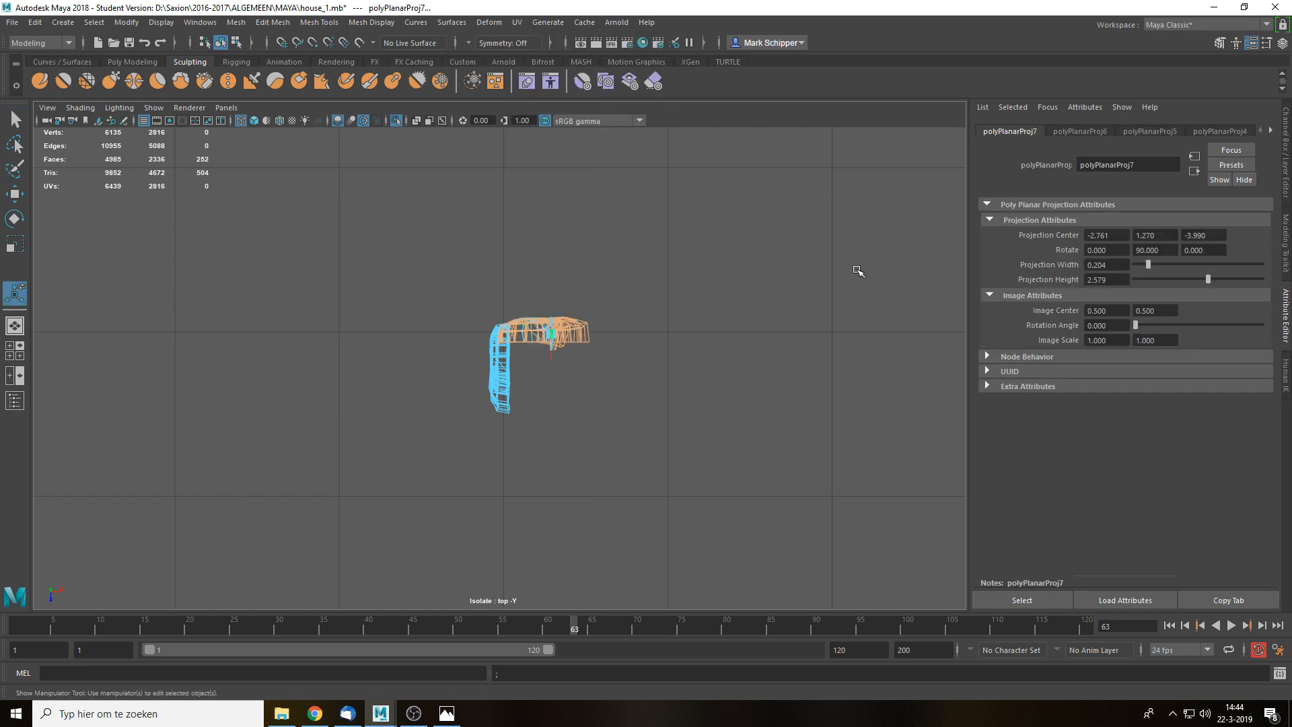
text(0)
key(Return)
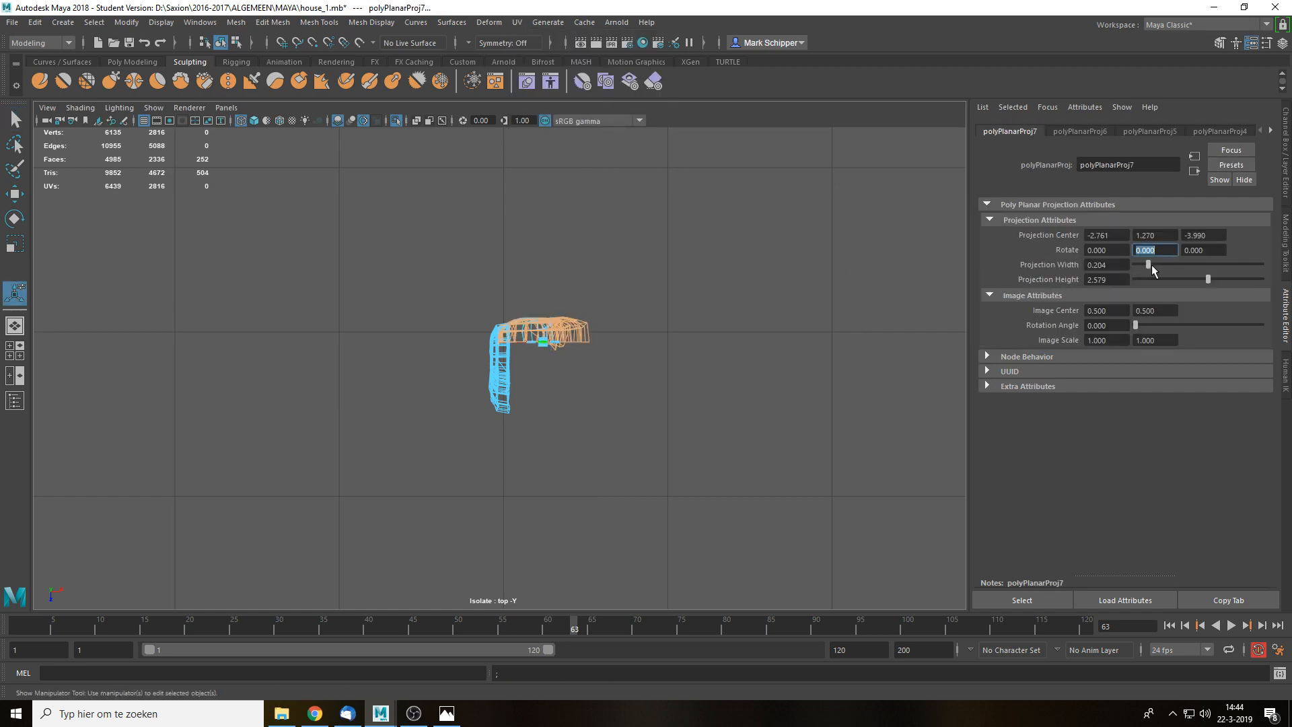
- Planar-project the back-facing stones of the back +X column with Y rotation 0 and a projection width of about 0.591
alt+middle_drag(805, 389, 258, 396)
alt+middle_drag(816, 341, 265, 367)
key(q)
drag(249, 280, 363, 412)
key(shift+period)
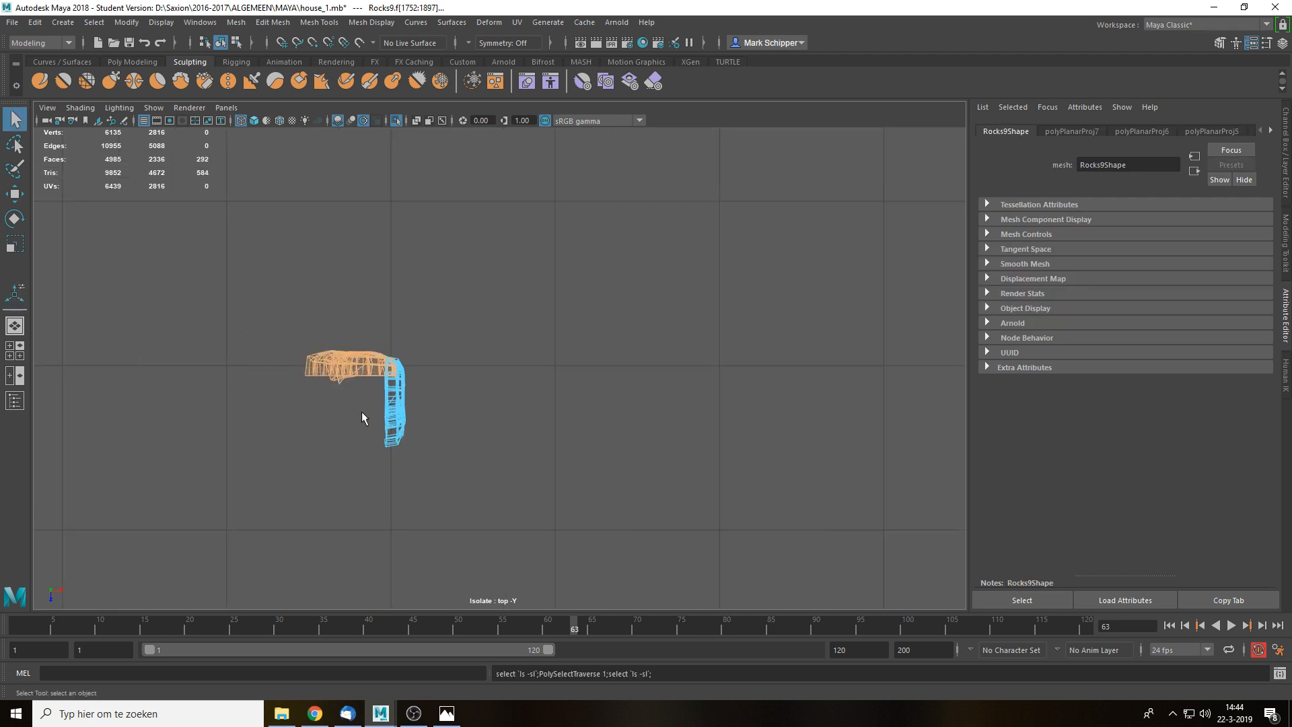
key(g)
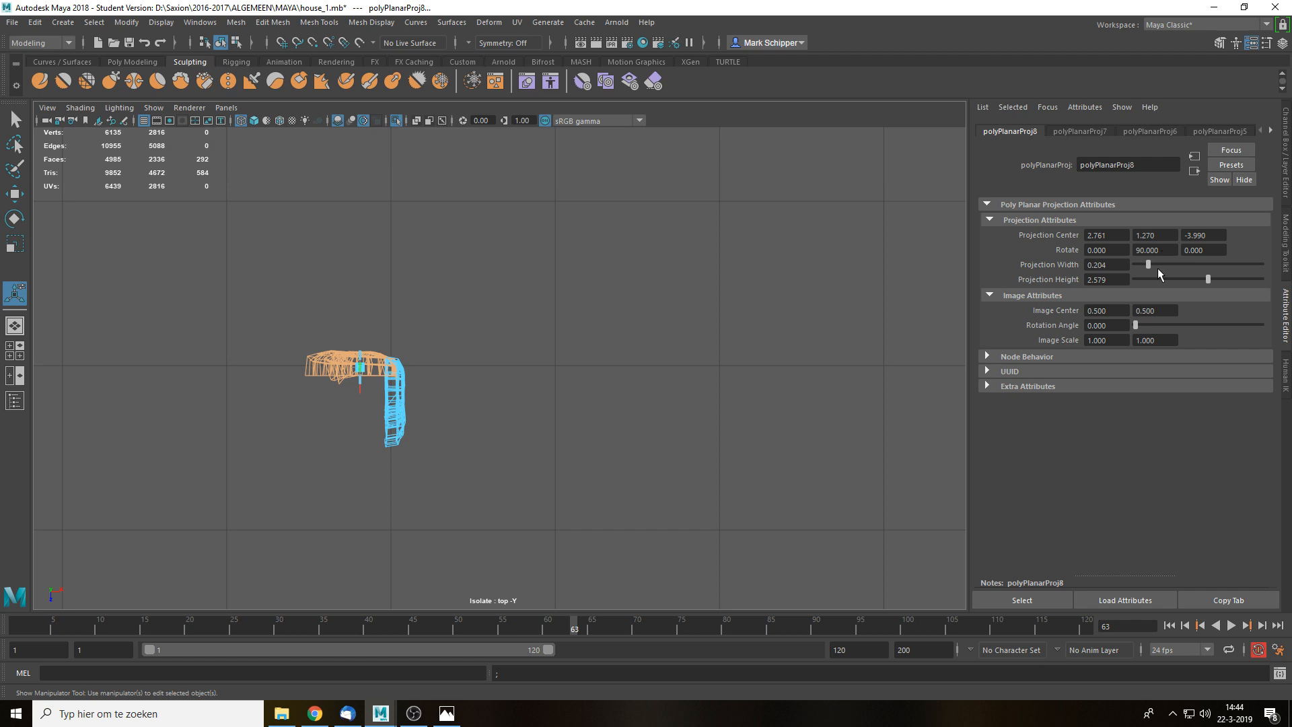
text(0)
key(Return)
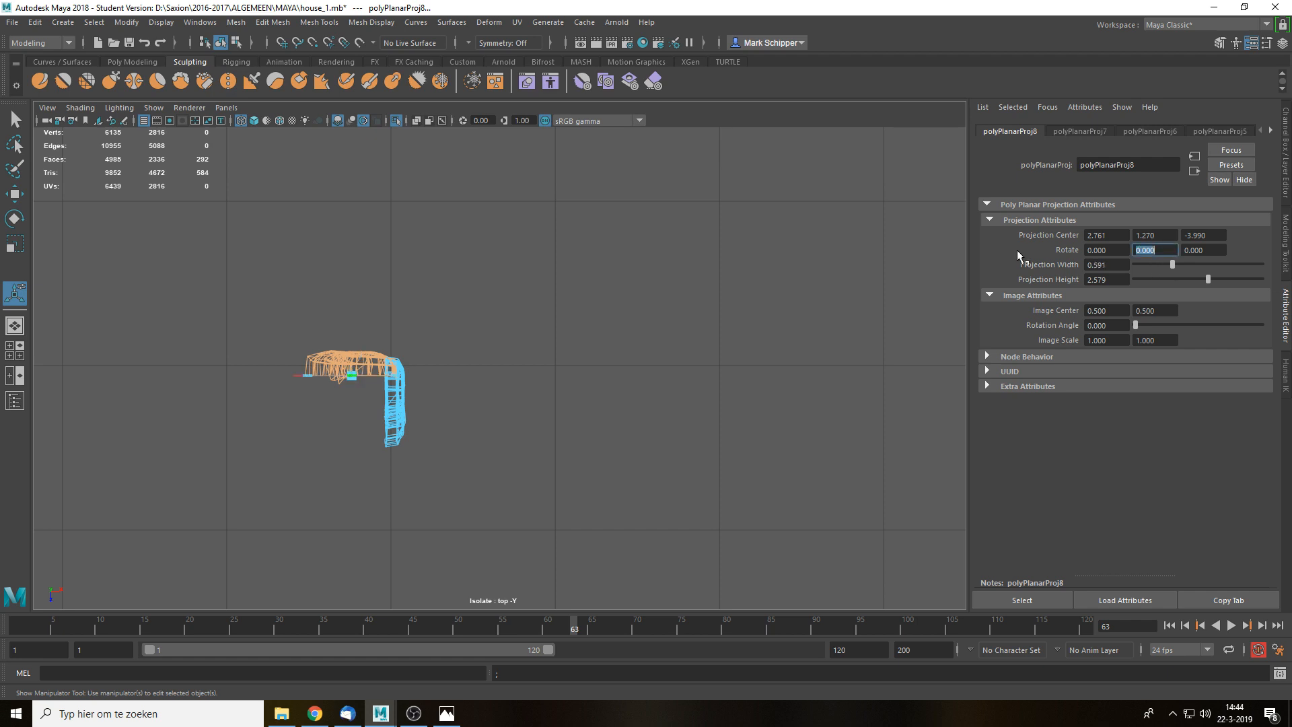
- Select the front-facing stones of the front +X column and apply the planar UV projection to them
alt+middle_drag(355, 412, 457, 54)
alt+middle_drag(575, 586, 616, 233)
alt+middle_drag(652, 572, 696, 155)
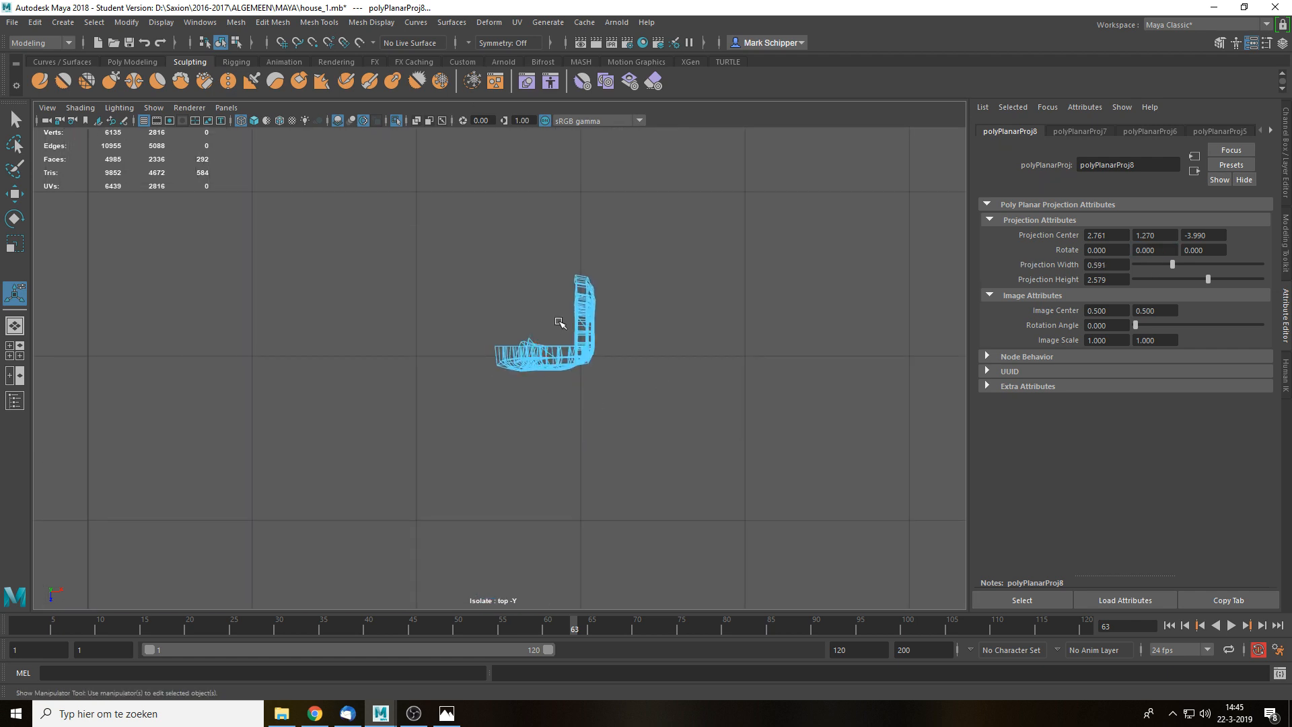
scroll(578, 269, down, 5)
scroll(542, 412, up, 5)
drag(470, 296, 518, 393)
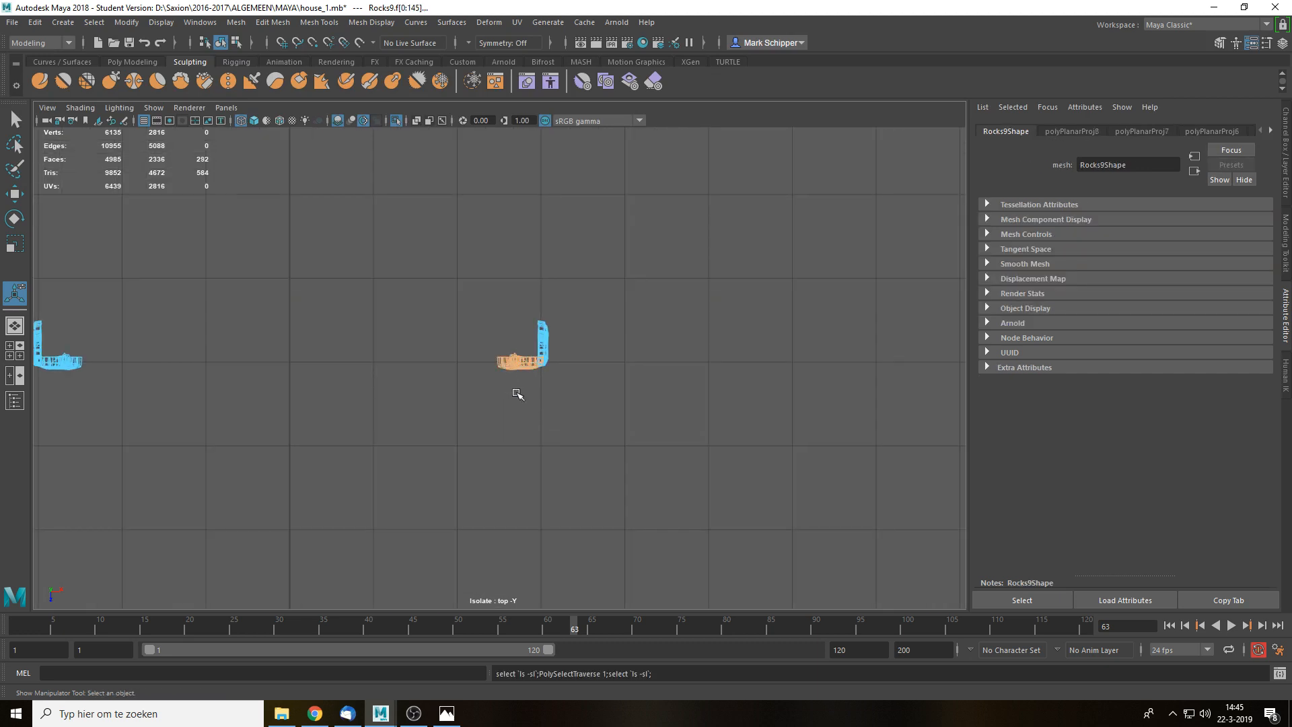
key(g)
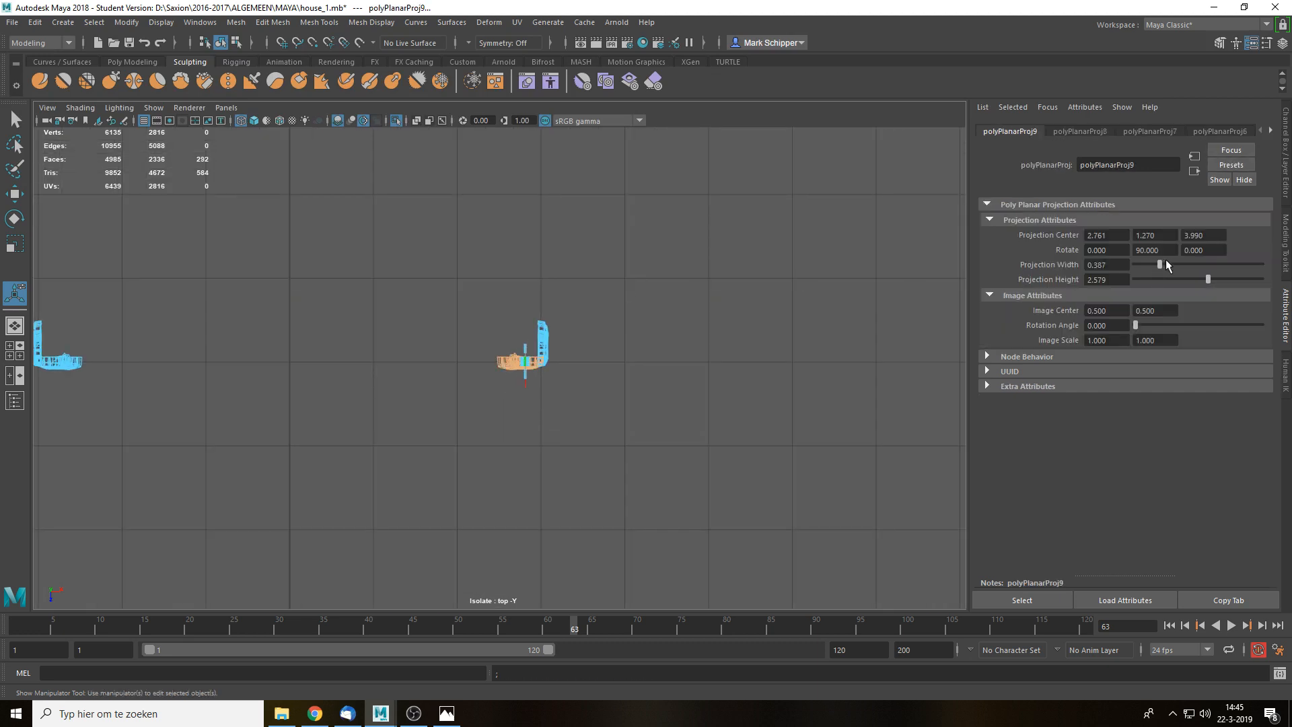
- Set the front +X column's front-facing planar projection to Y rotation 0 and a width of about 0.495
text(0)
key(Return)
alt+middle_drag(429, 254, 491, 314)
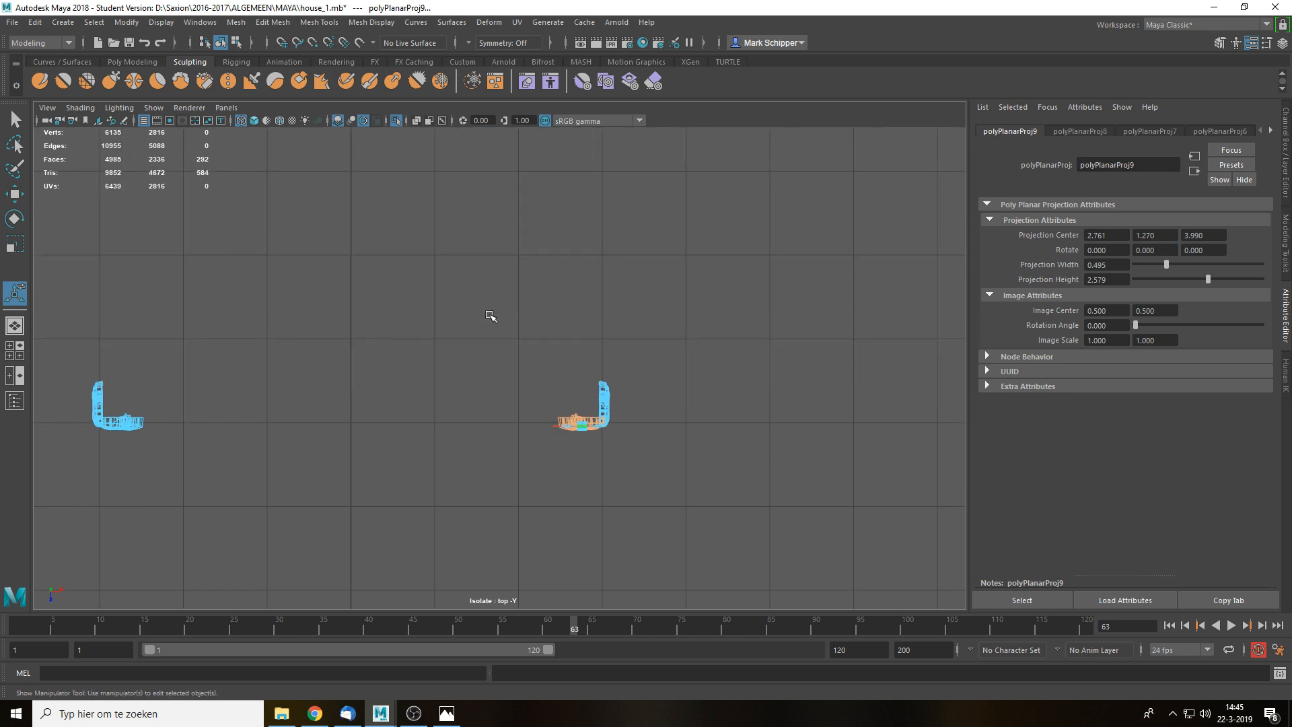
key(q)
- Select the corner stone columns as a whole object in the perspective view and open their UVs in the UV Editor
key(space)
click(528, 327)
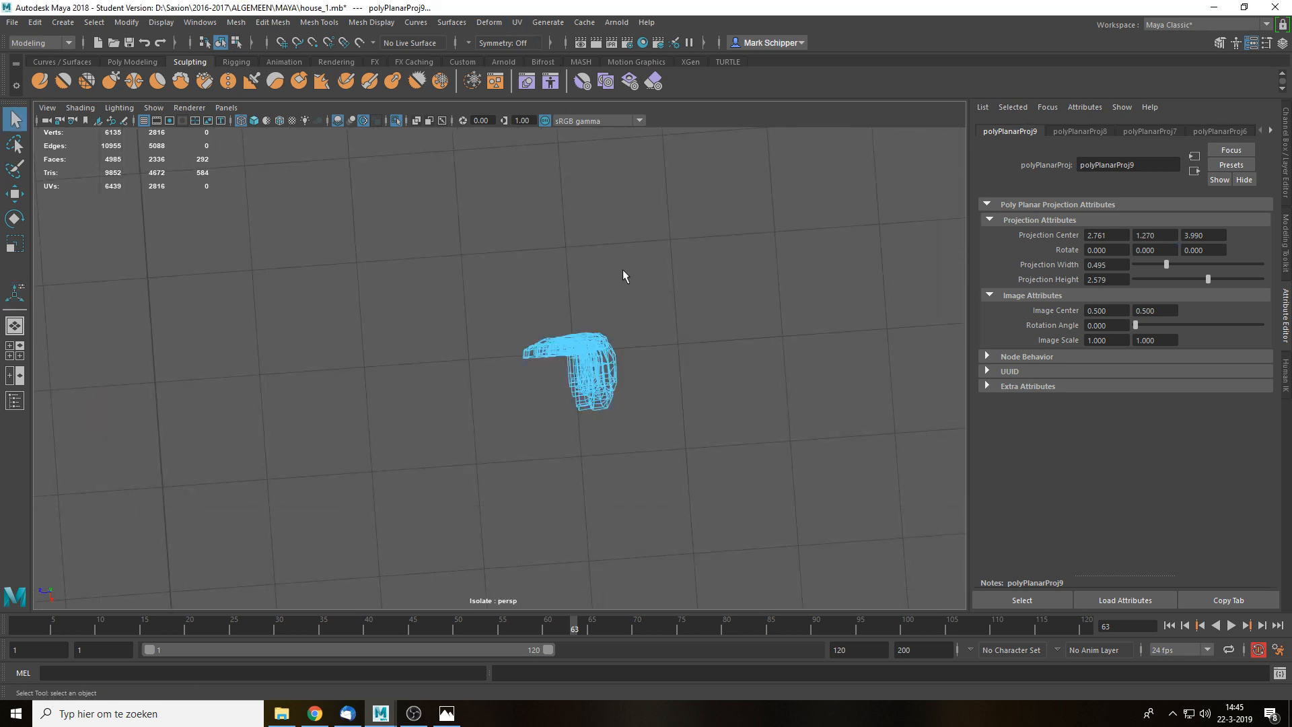
key(f)
click(714, 300)
scroll(544, 350, down, 6)
alt+drag(544, 350, 547, 311)
click(539, 307)
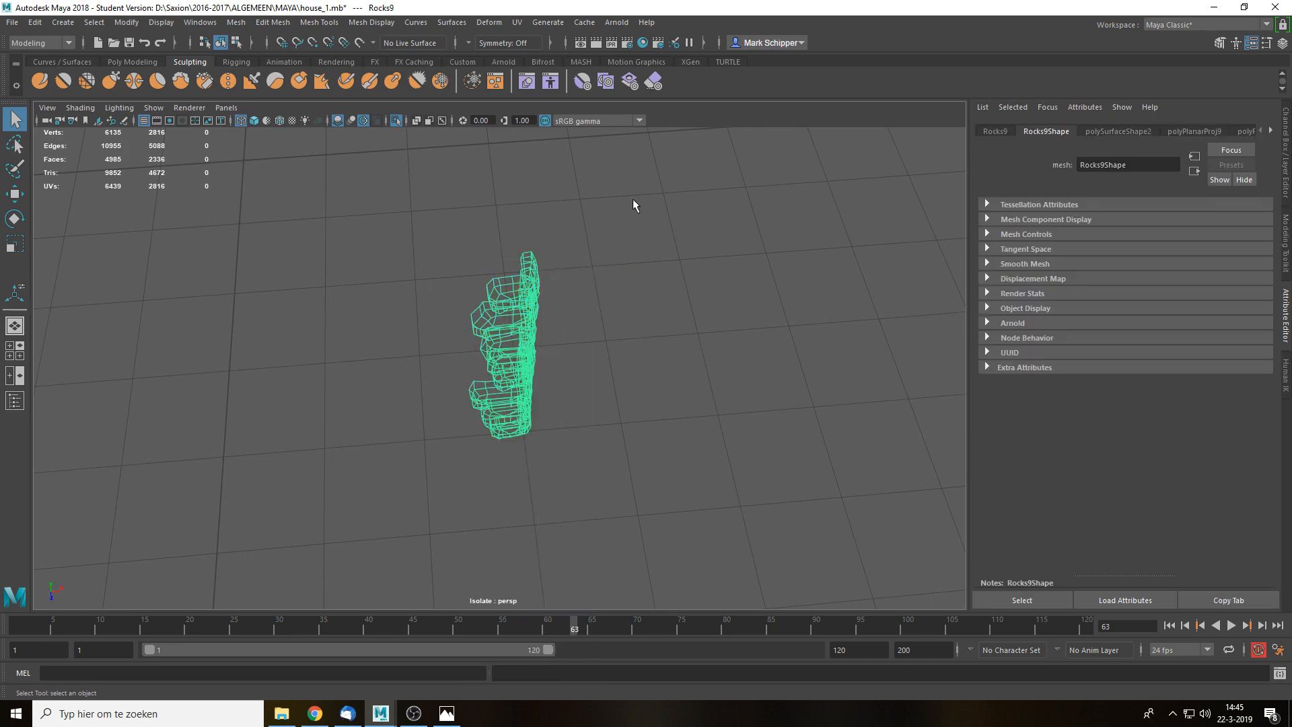
alt+drag(635, 202, 693, 305)
click(526, 23)
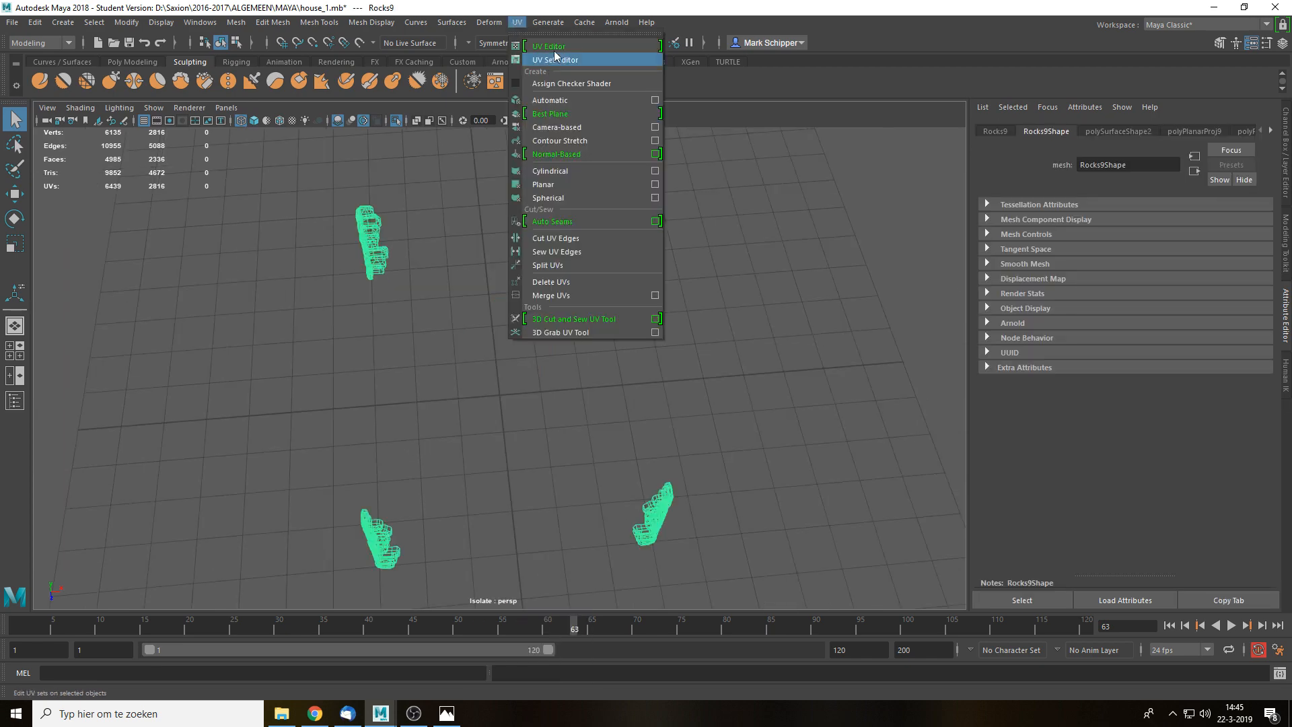
click(549, 46)
double_click(626, 369)
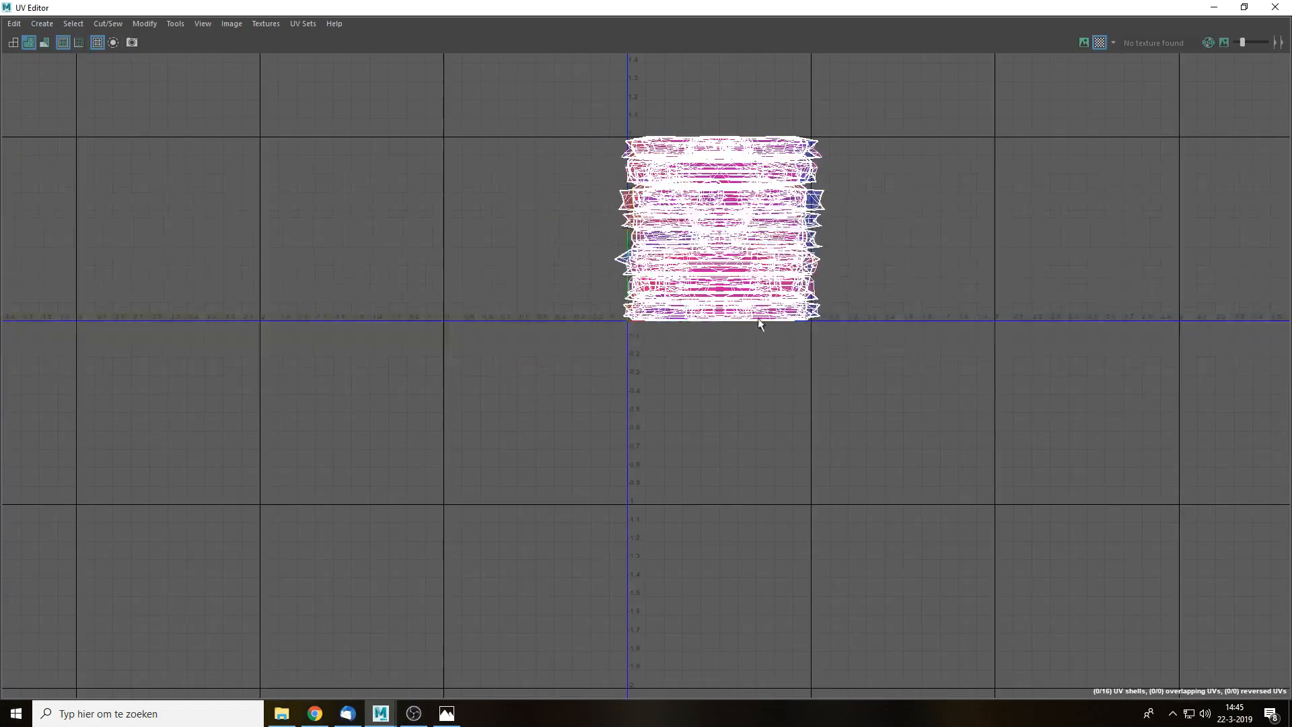
- Unfold all UV shells of the corner columns and lay them out within the 0–1 UV tile
alt+middle_drag(766, 220, 762, 265)
scroll(762, 269, up, 4)
right_drag(764, 296, 709, 260)
drag(462, 99, 981, 580)
key(ctrl+u)
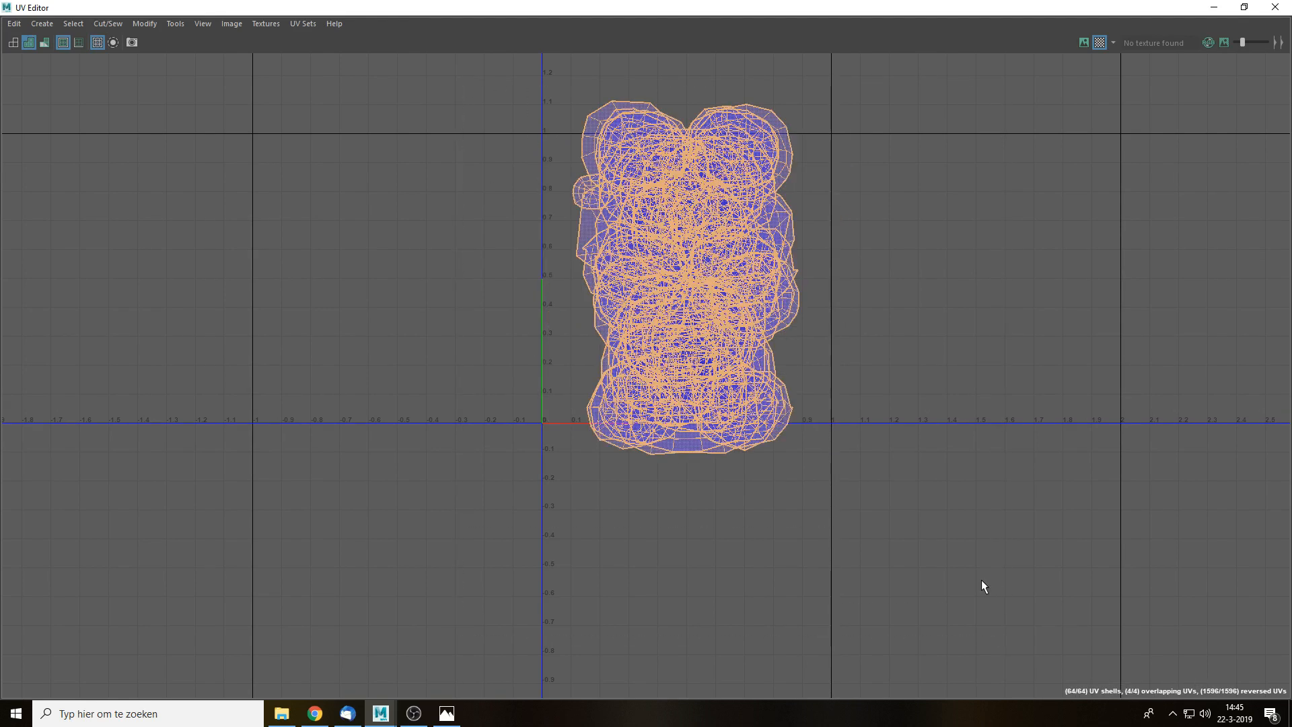
key(ctrl+l)
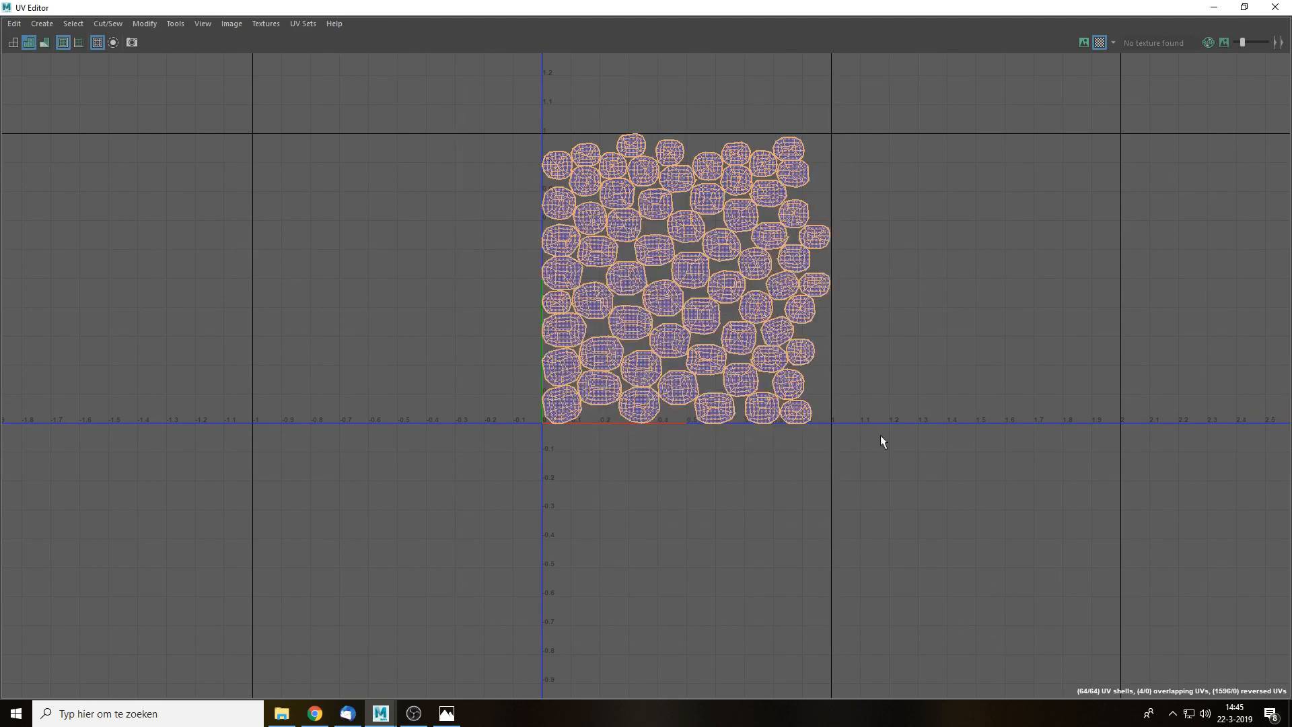
click(874, 396)
scroll(874, 394, up, 4)
alt+middle_drag(719, 305, 792, 386)
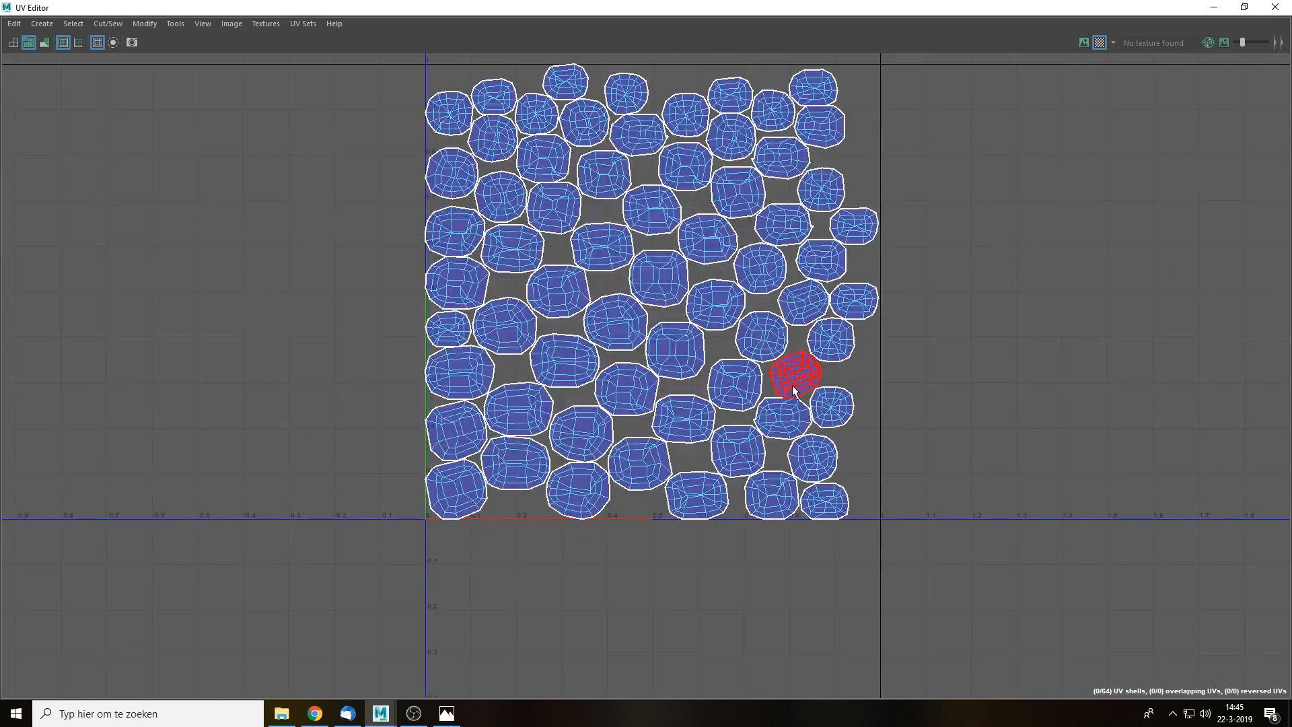
- Return to the perspective view, reselect the corner columns object and apply automatic UV mapping to it
click(1214, 7)
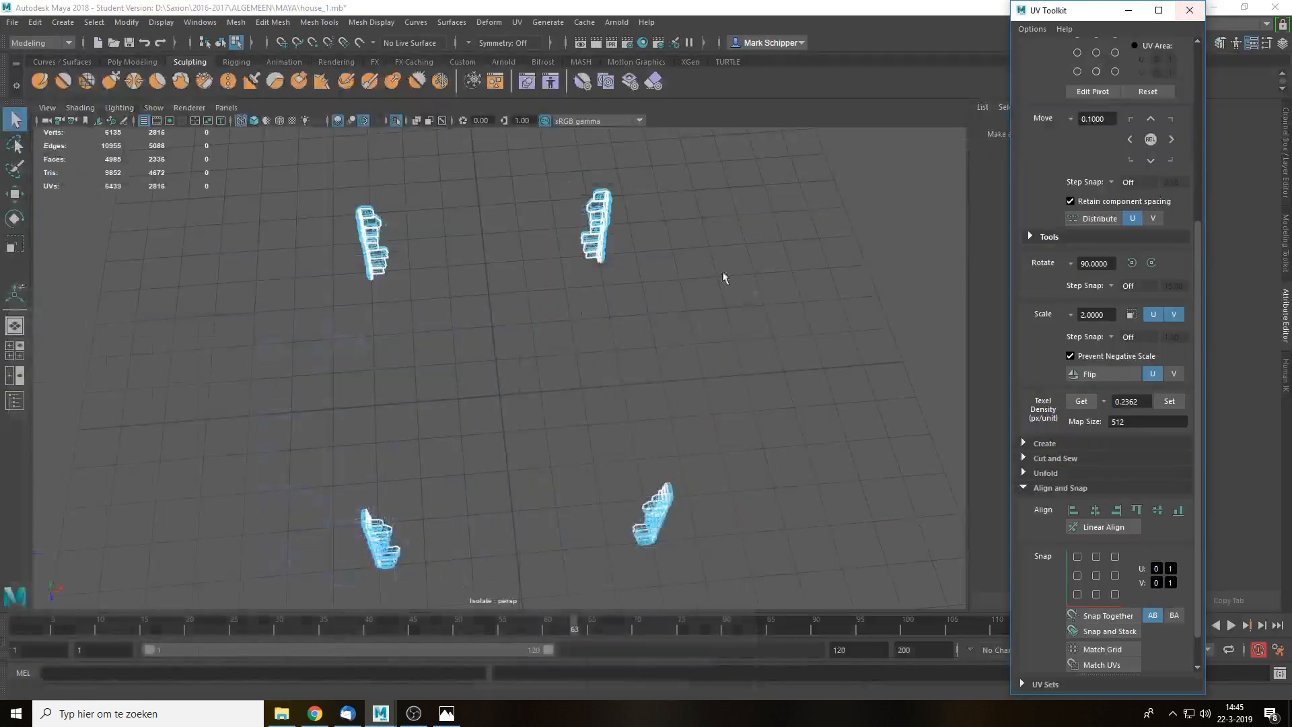
click(596, 220)
alt+drag(545, 348, 603, 342)
click(702, 434)
click(515, 380)
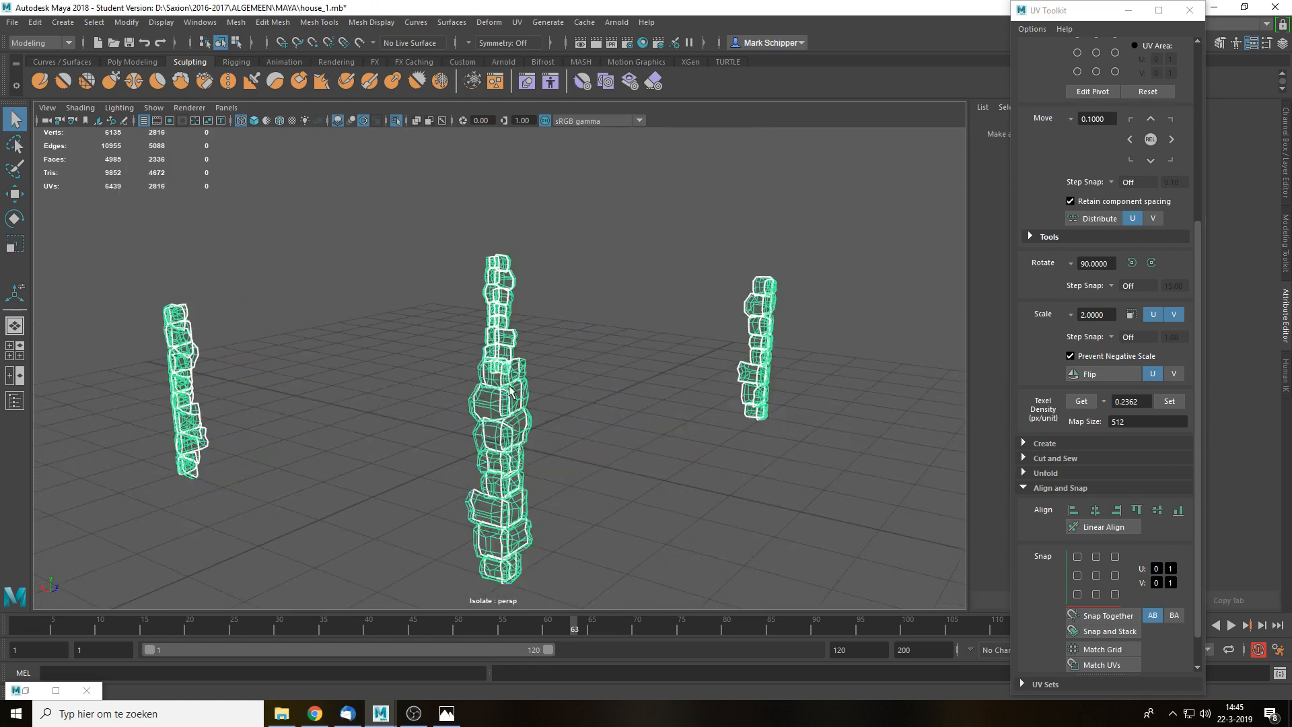
scroll(716, 265, up, 4)
click(518, 22)
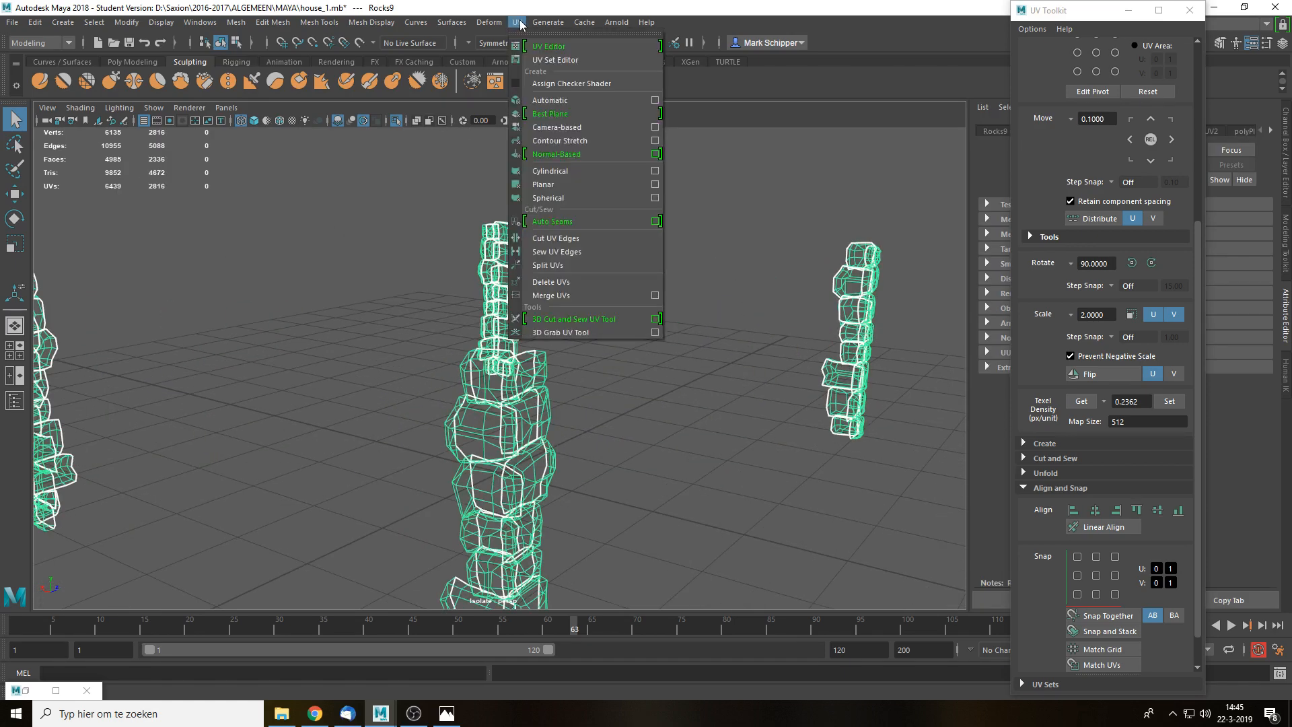
click(567, 109)
- In the UV Editor, sew the matching side pieces onto all four sides of one square stone shell, edge by edge
click(55, 691)
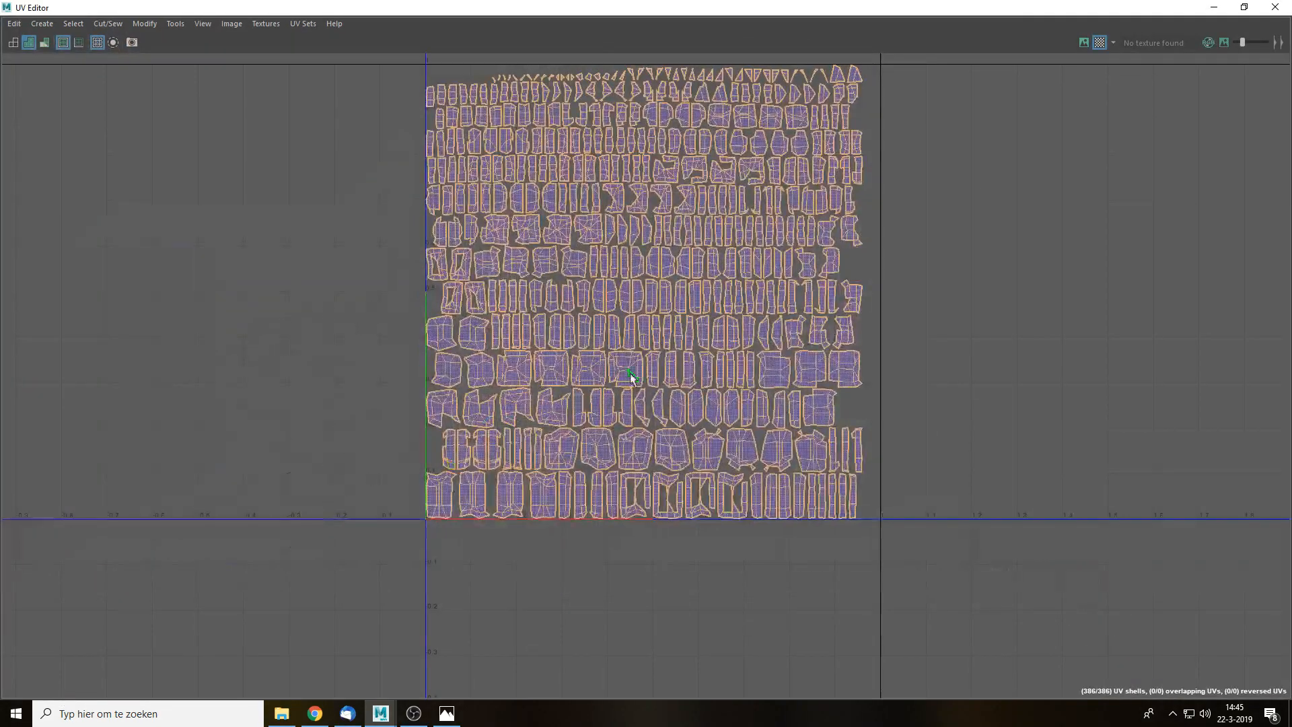
alt+middle_drag(752, 286, 811, 375)
scroll(624, 302, up, 6)
right_drag(624, 302, 623, 265)
scroll(625, 407, up, 4)
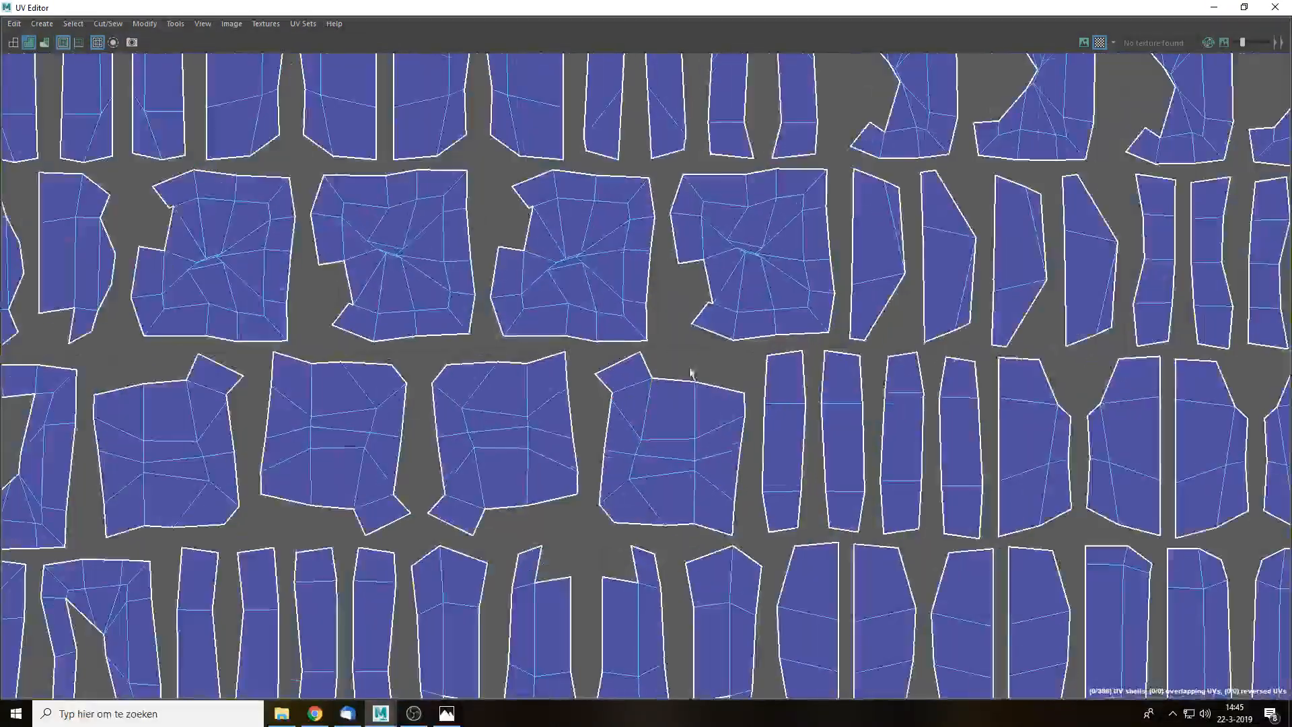
click(708, 294)
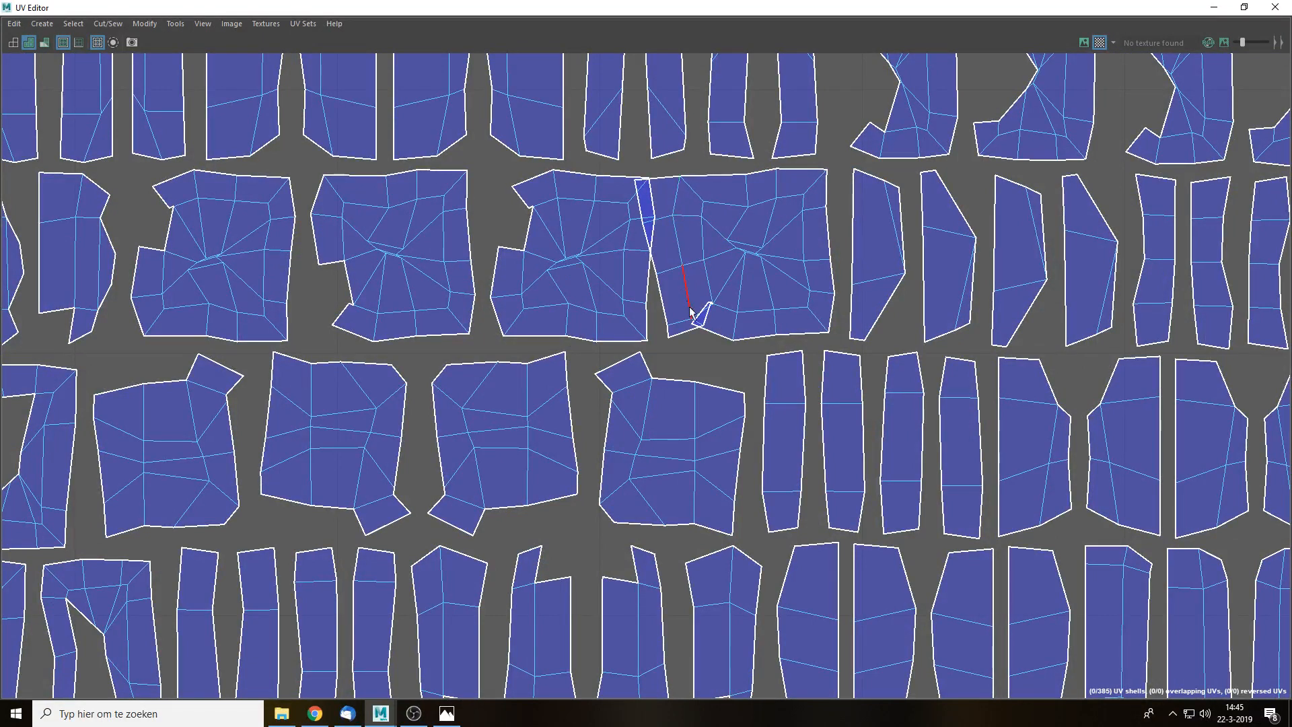
click(717, 337)
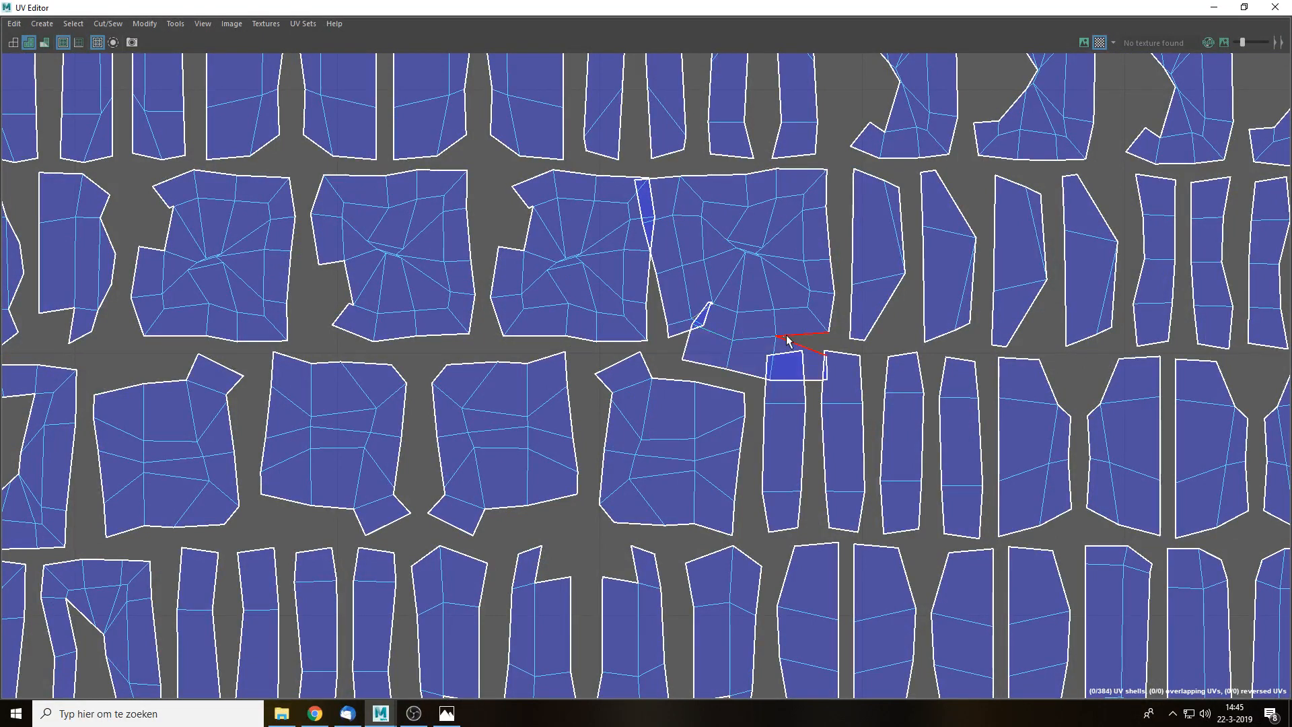
click(835, 326)
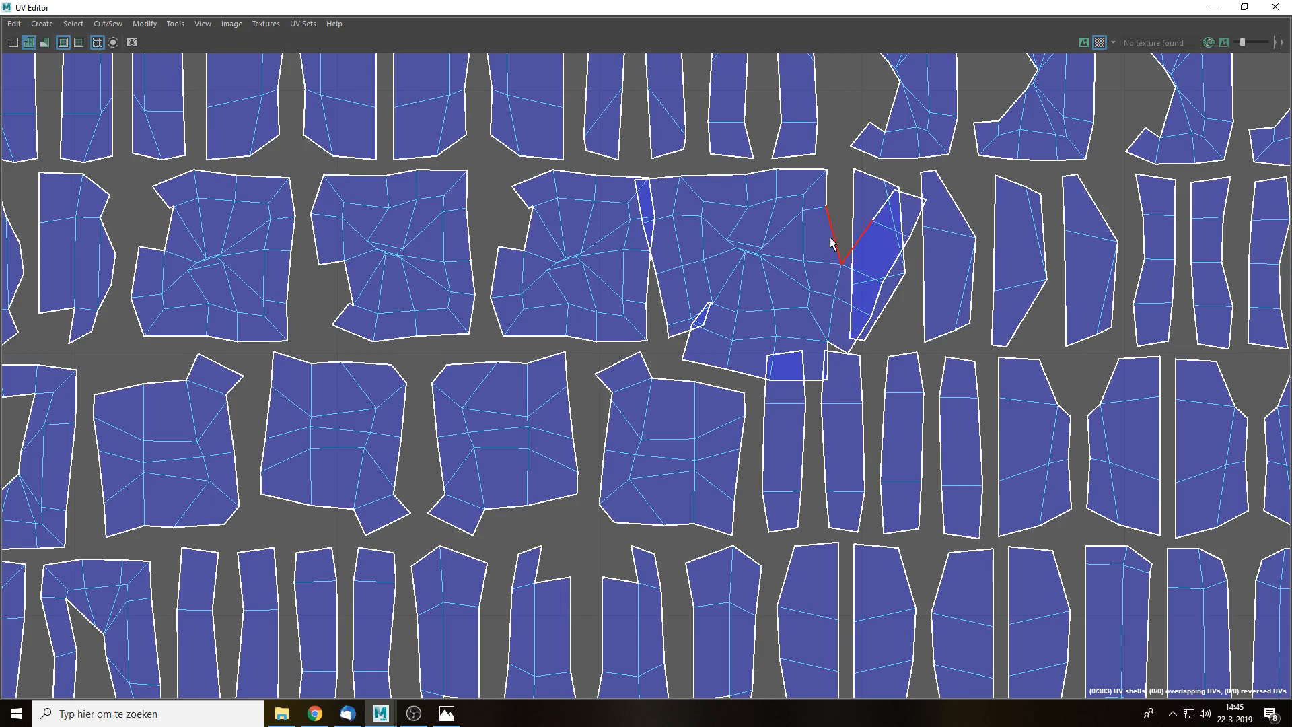
click(804, 171)
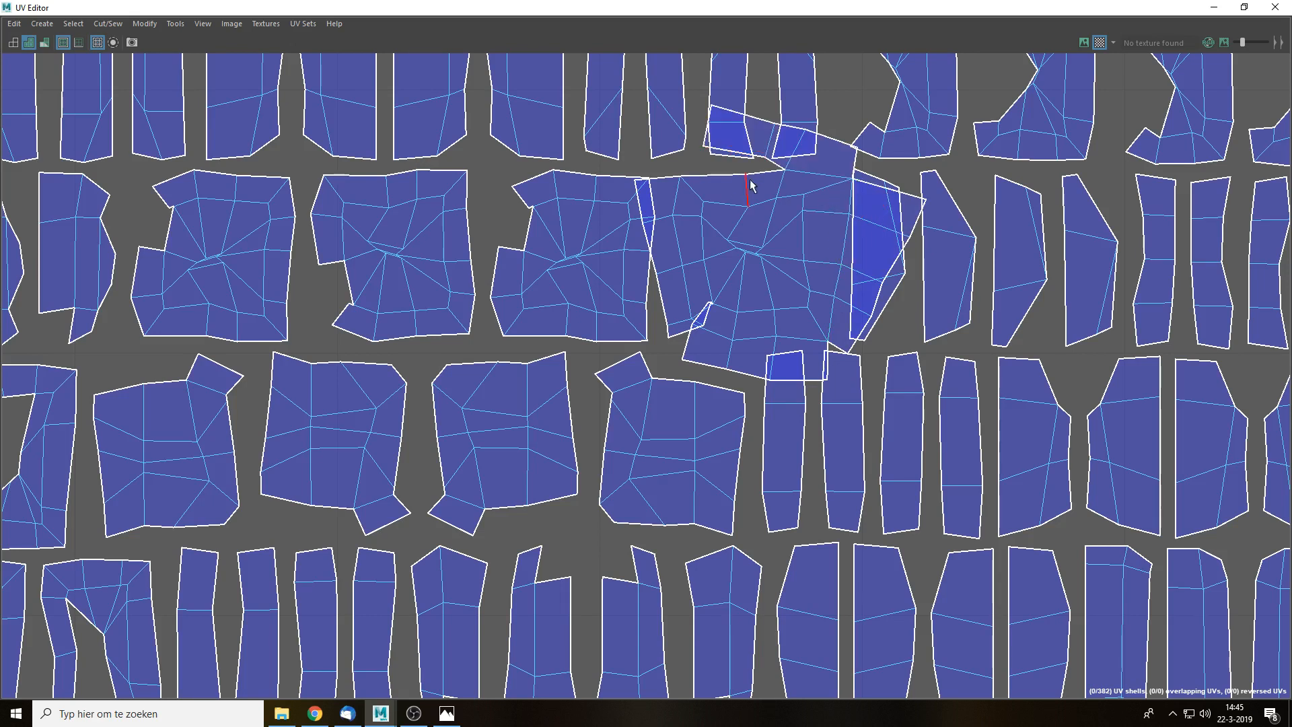
- Try to sew more adjoining pieces onto the large square UV shell along its upper and lower-left edges
click(721, 177)
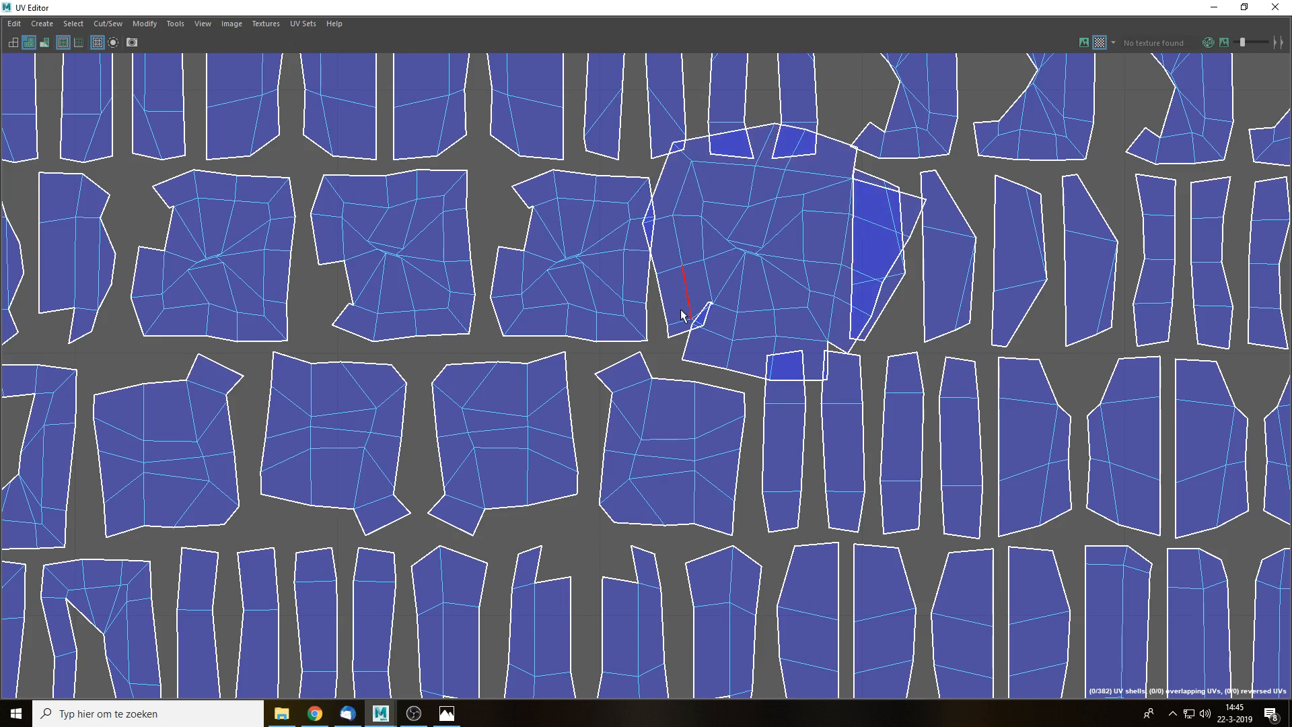
click(692, 350)
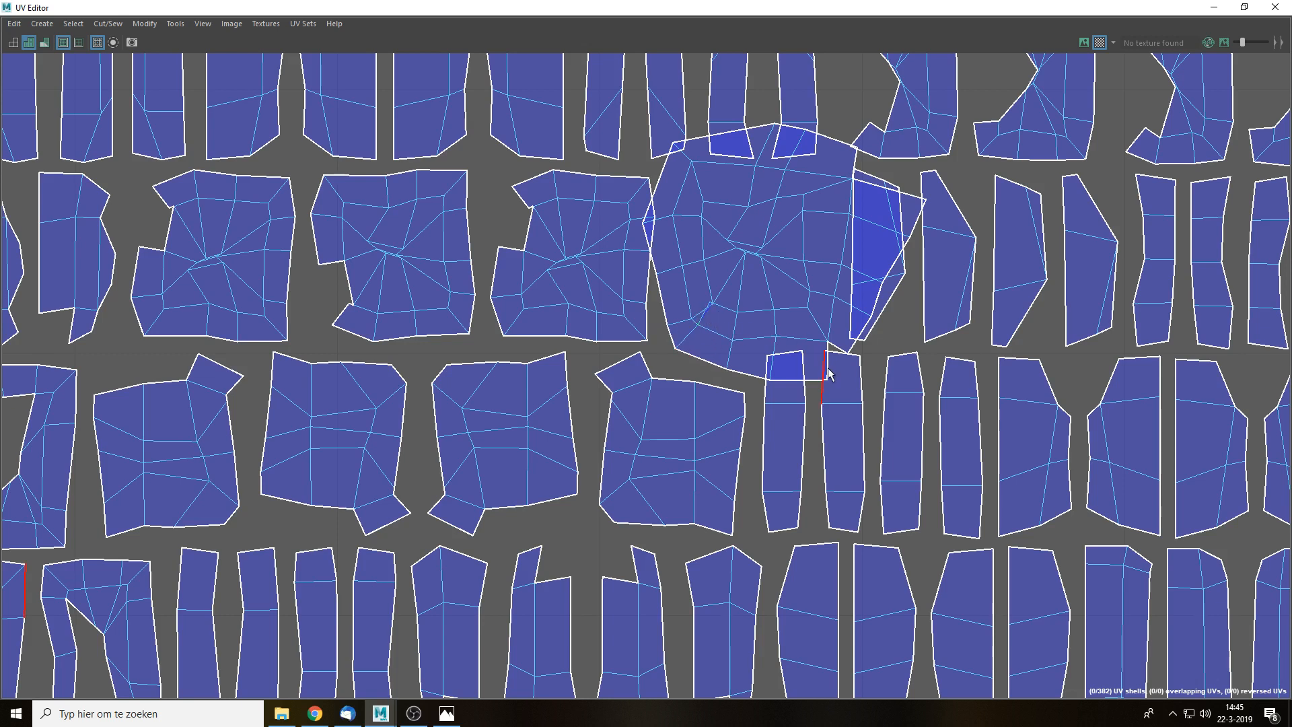
- Undo all the edge sews made on the square UV shell
key(ctrl+z)
key(ctrl+z)
key(ctrl+z)
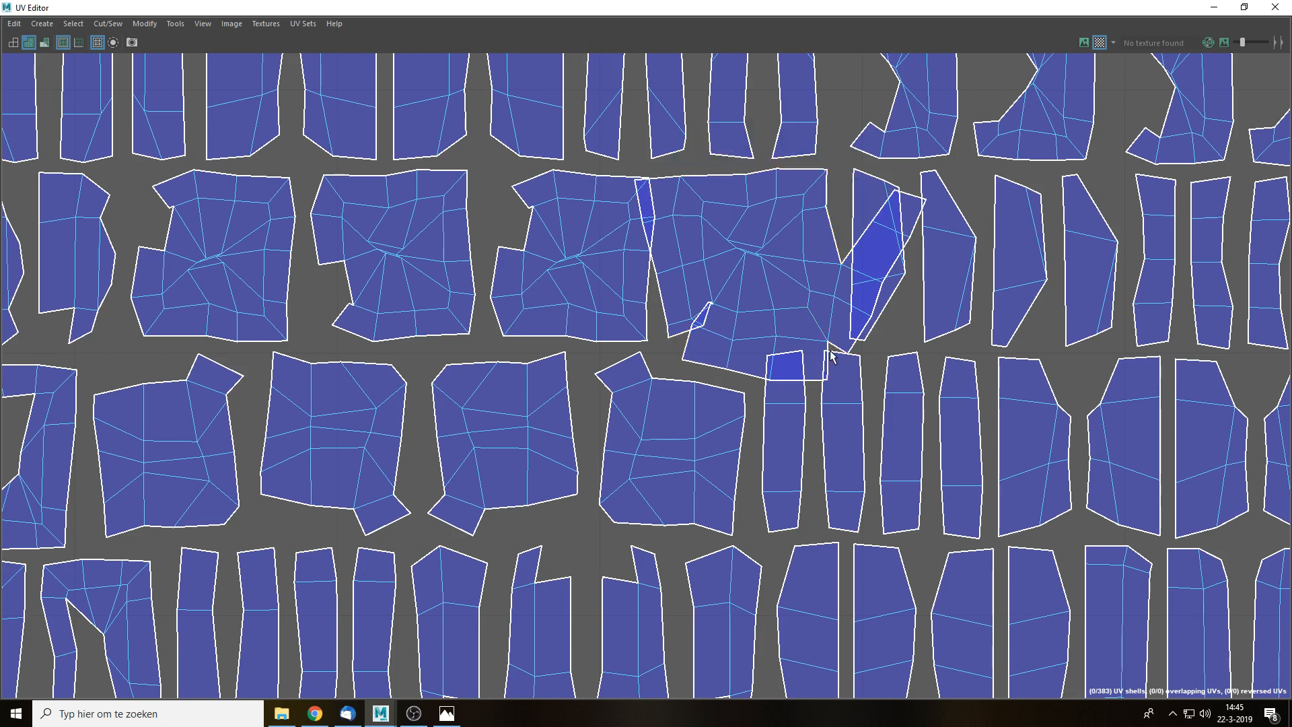
key(ctrl+z)
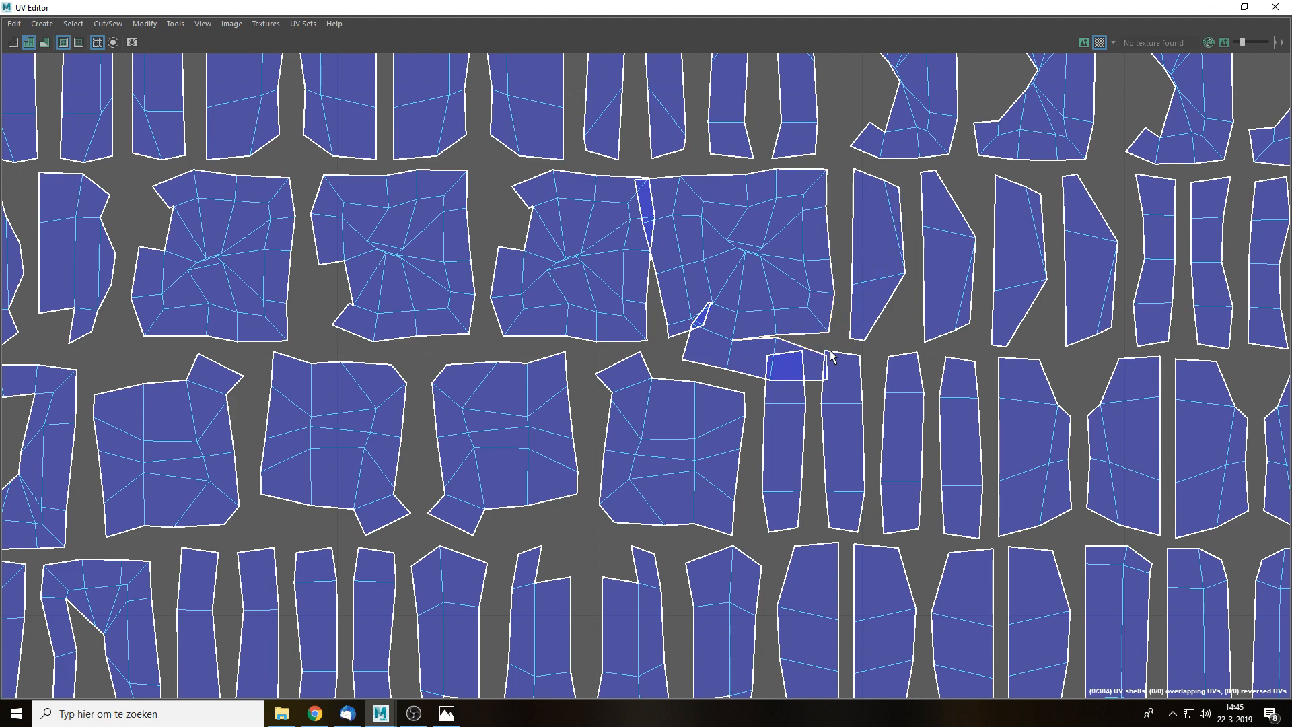
key(ctrl+z)
key(ctrl+z)
key(ctrl+z)
key(ctrl+z)
key(ctrl+z)
key(ctrl+z)
key(ctrl+z)
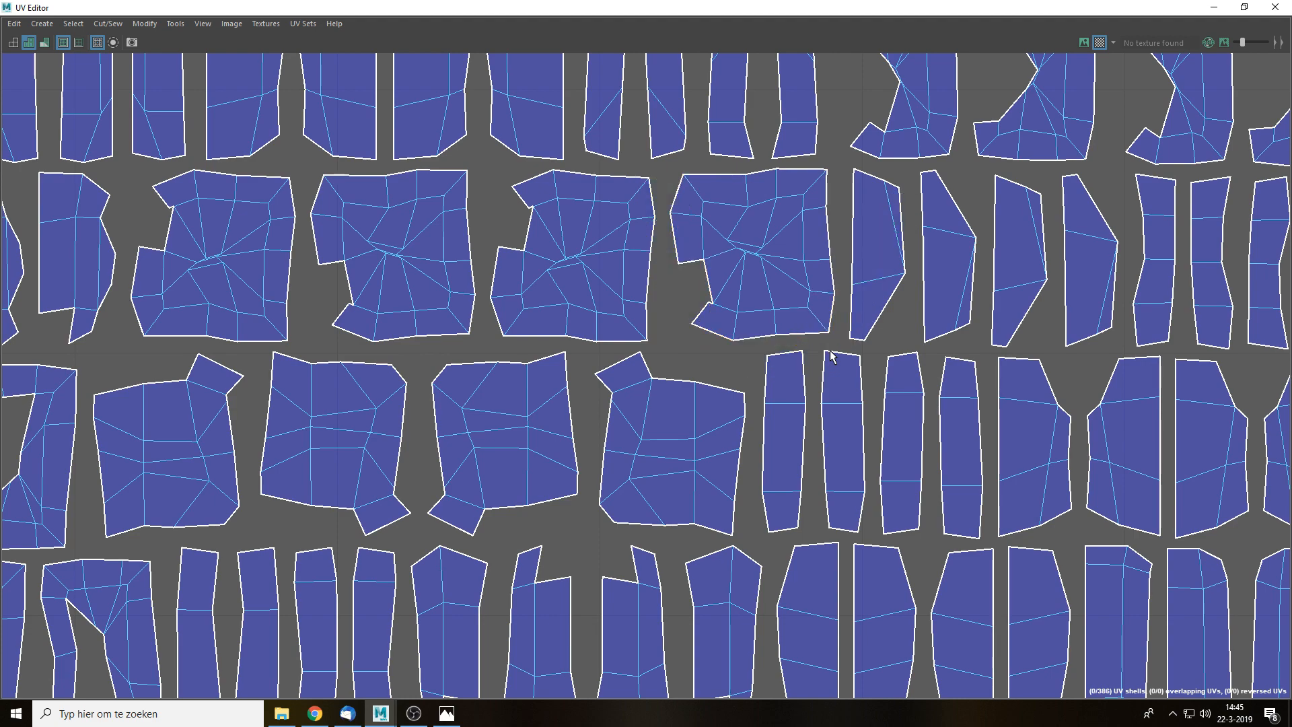
scroll(787, 337, down, 5)
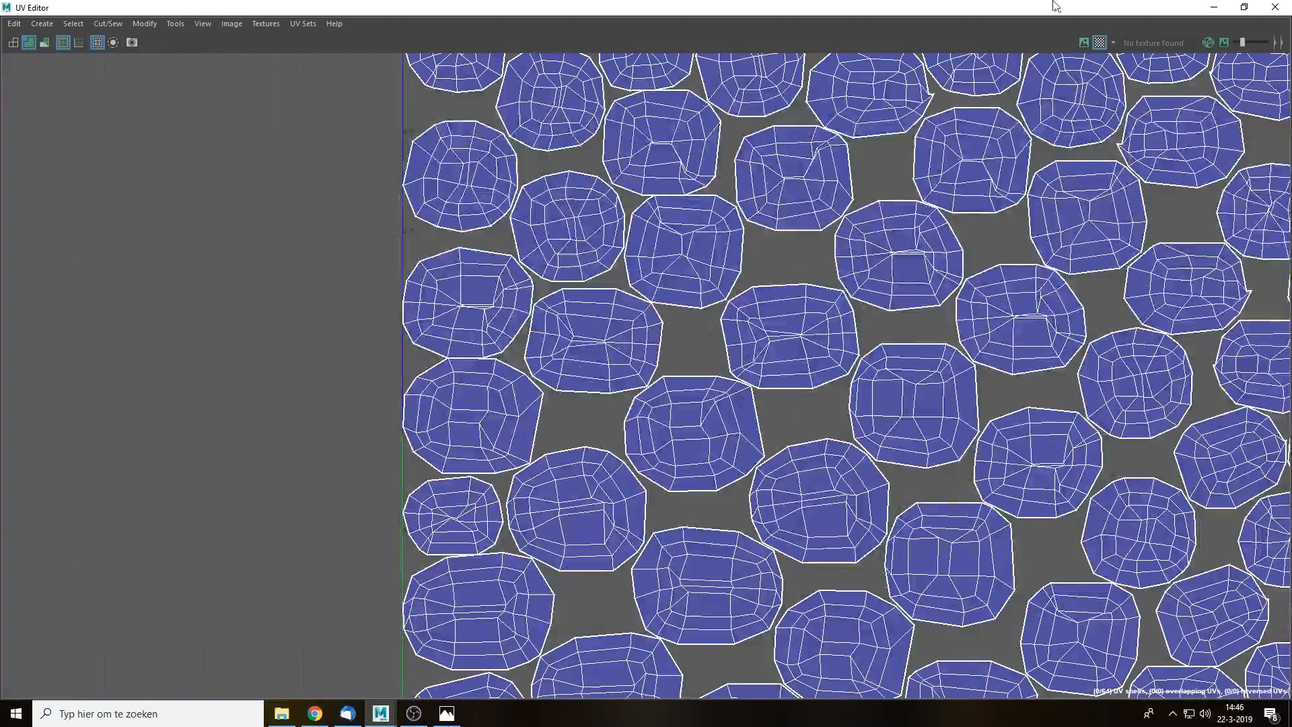
- Leave the UV Editor, take the stone pillars out of isolation and frame the whole house in shaded display
drag(1053, 7, 700, 255)
click(859, 257)
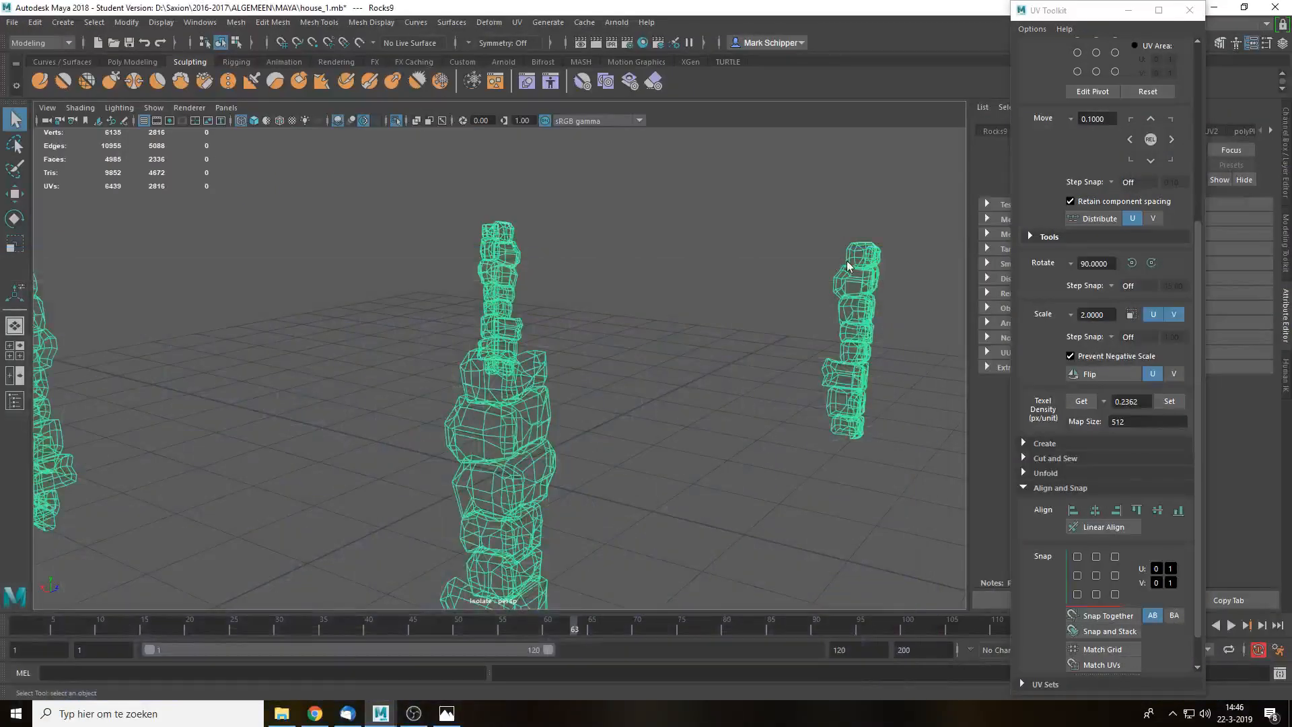
click(923, 163)
key(5)
key(ctrl+1)
key(f)
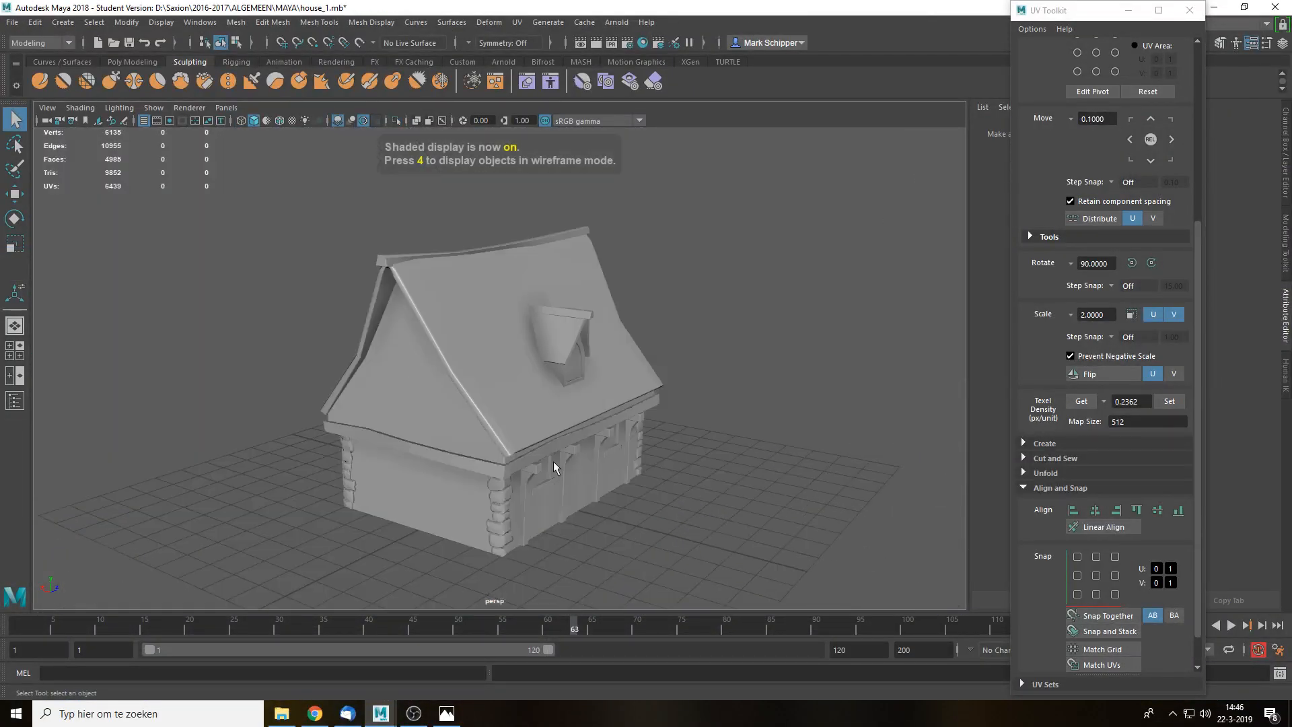
- Isolate the house's main body with its timber framing, without the roof covering and corner stones
alt+drag(523, 476, 543, 446)
click(543, 446)
alt+drag(726, 431, 591, 454)
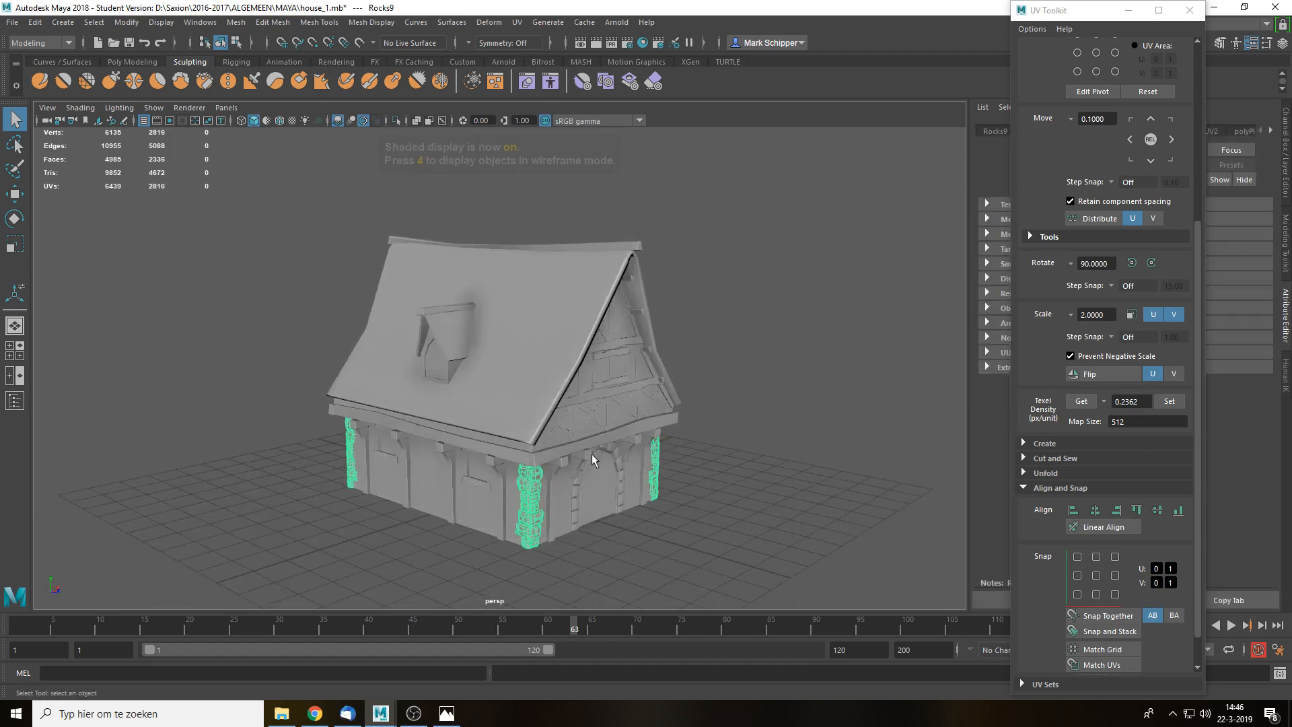
click(575, 476)
scroll(710, 514, up, 5)
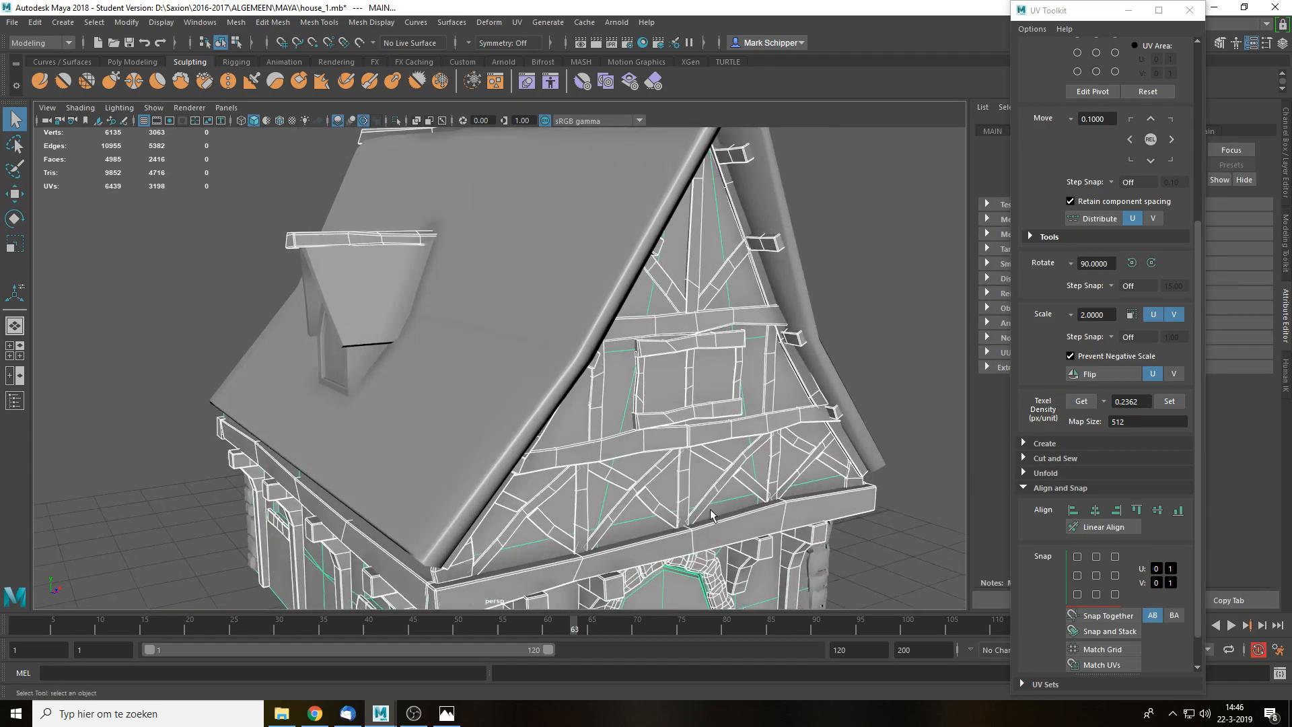
key(ctrl+1)
key(f)
click(790, 396)
alt+drag(790, 396, 616, 423)
alt+right_drag(615, 423, 733, 382)
alt+middle_drag(733, 382, 577, 291)
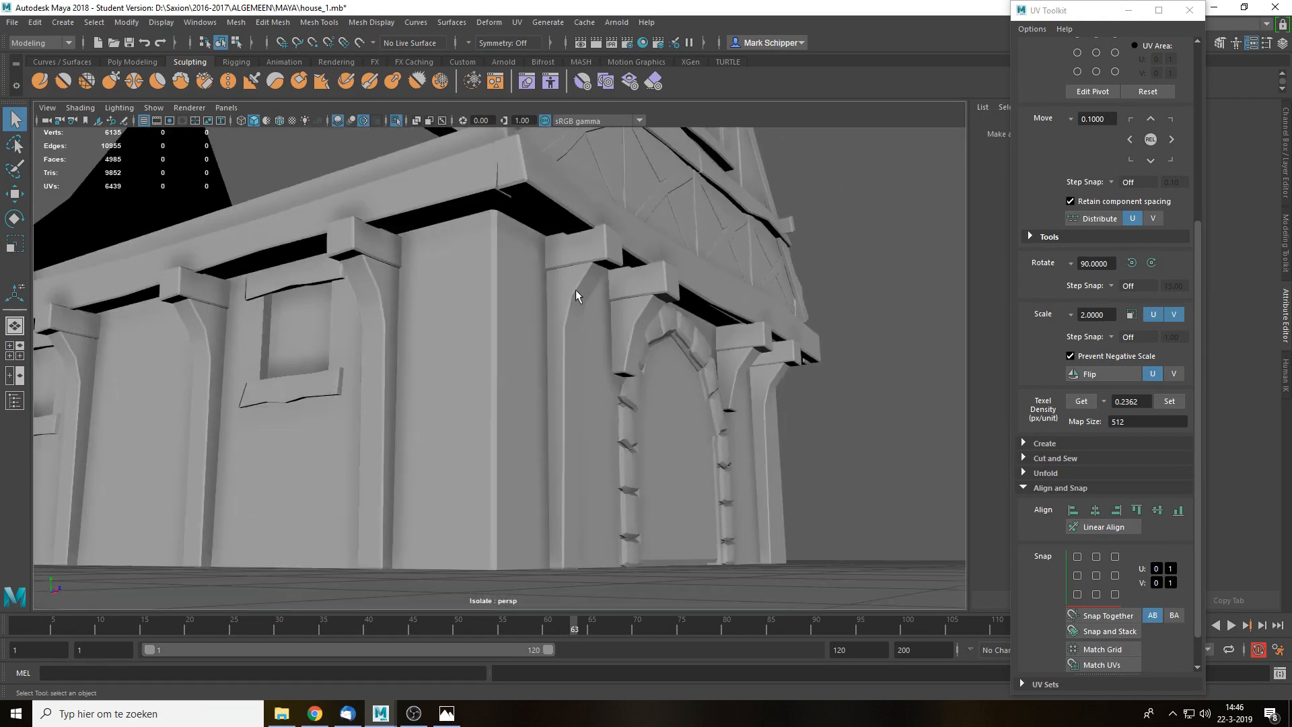
- Isolate the wooden frame mesh Wood1 and switch it to face selection
click(584, 285)
key(ctrl+1)
right_drag(585, 285, 577, 313)
alt+drag(623, 313, 697, 349)
- Select all faces of the full-height wooden post at the frame's corner and apply a planar UV projection
double_click(740, 339)
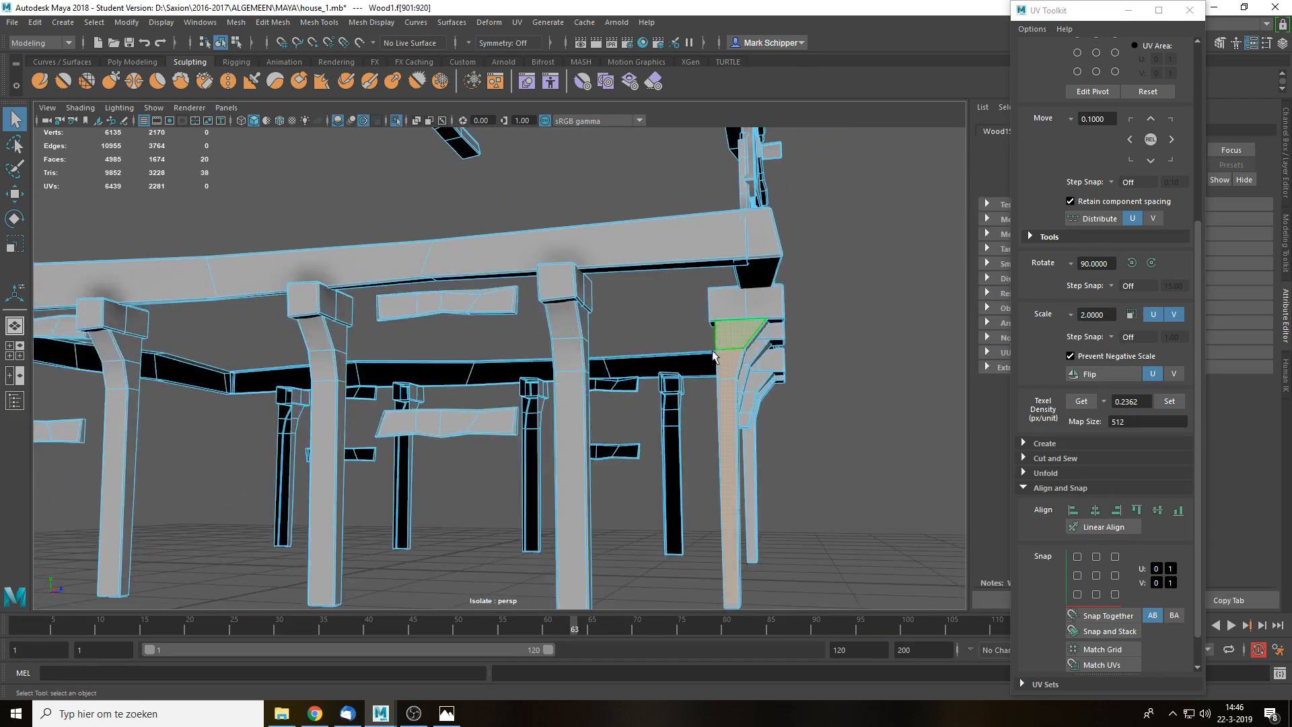
key(f)
alt+drag(511, 390, 829, 379)
alt+drag(545, 327, 700, 350)
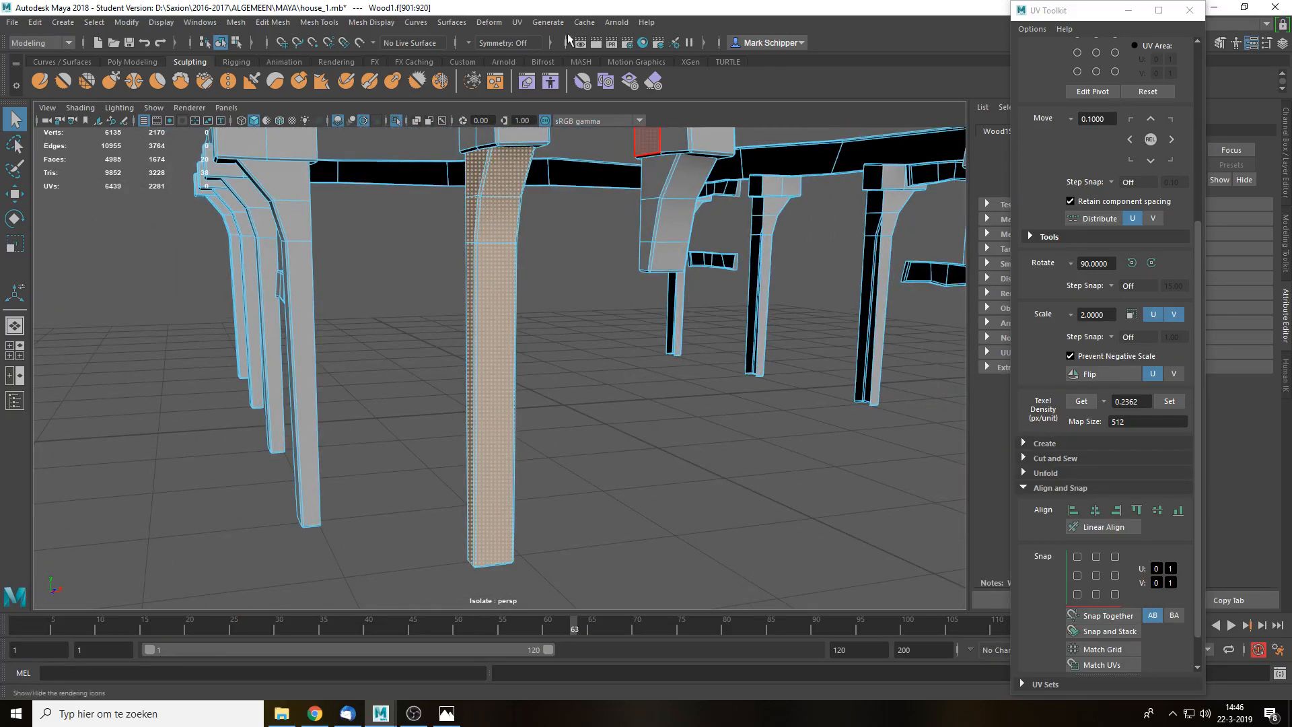
click(517, 22)
click(543, 184)
- Set the post's planar projection rotation to 0 on the Y axis
click(517, 22)
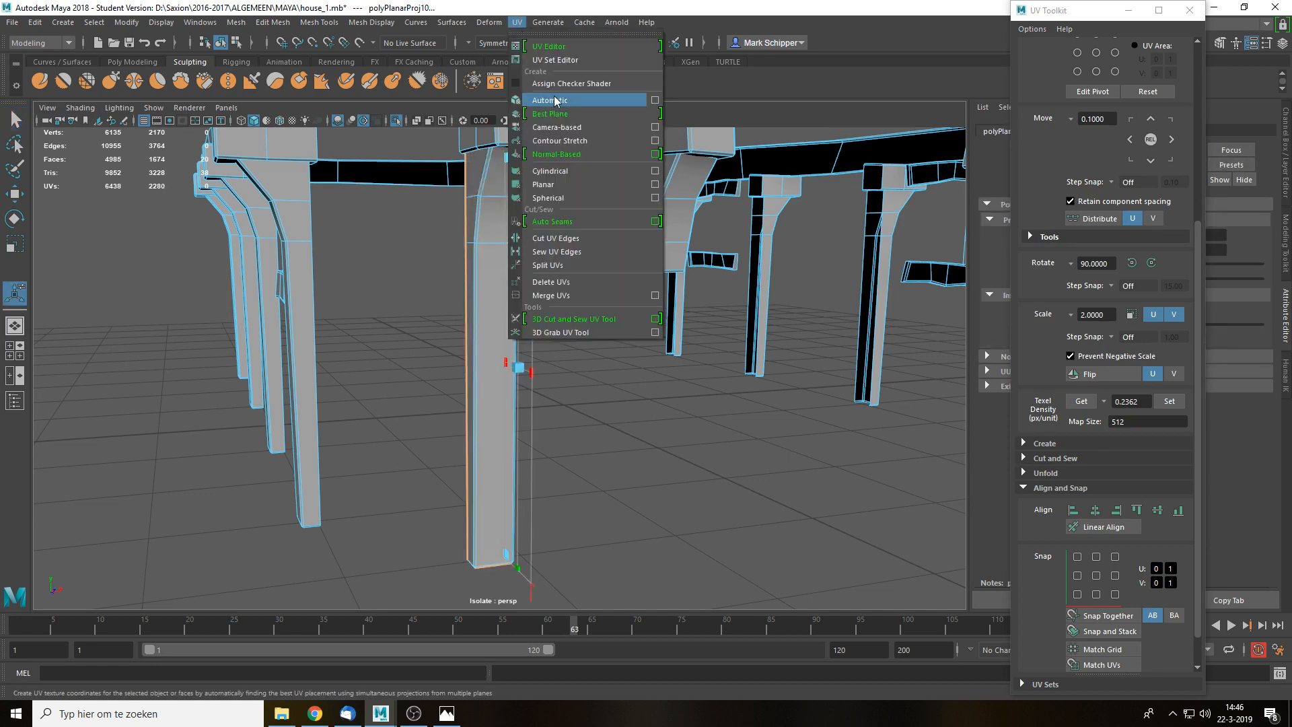
click(1196, 18)
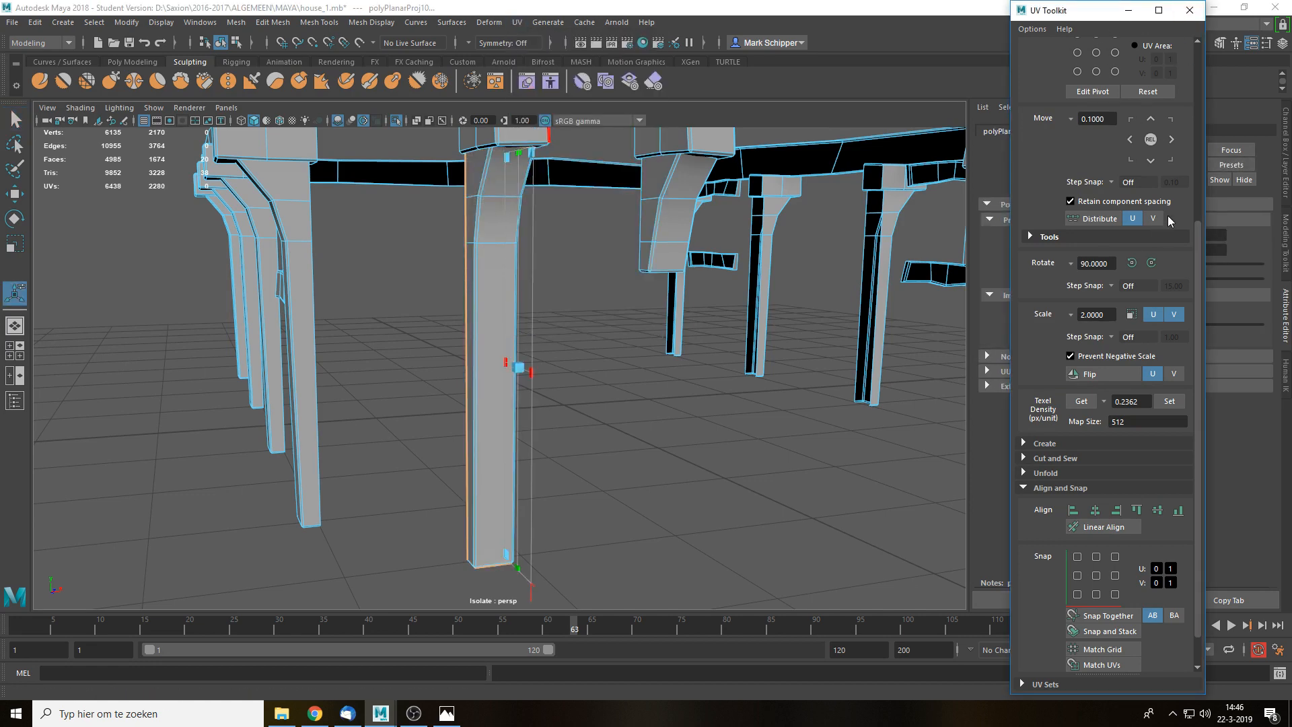
click(1190, 12)
text(0)
key(Return)
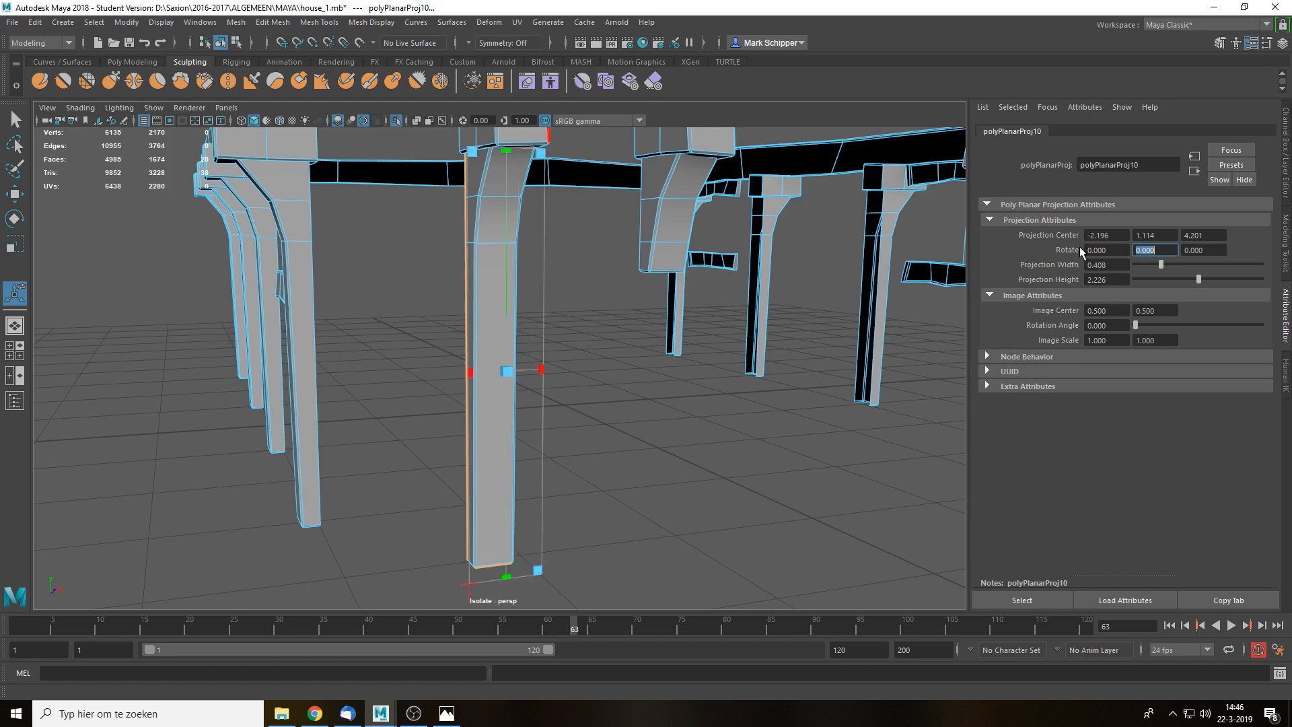
- Move the post's projected UVs in the UV Editor out of the 0–1 space, clear of the other shells
alt+middle_drag(629, 404, 627, 494)
click(519, 22)
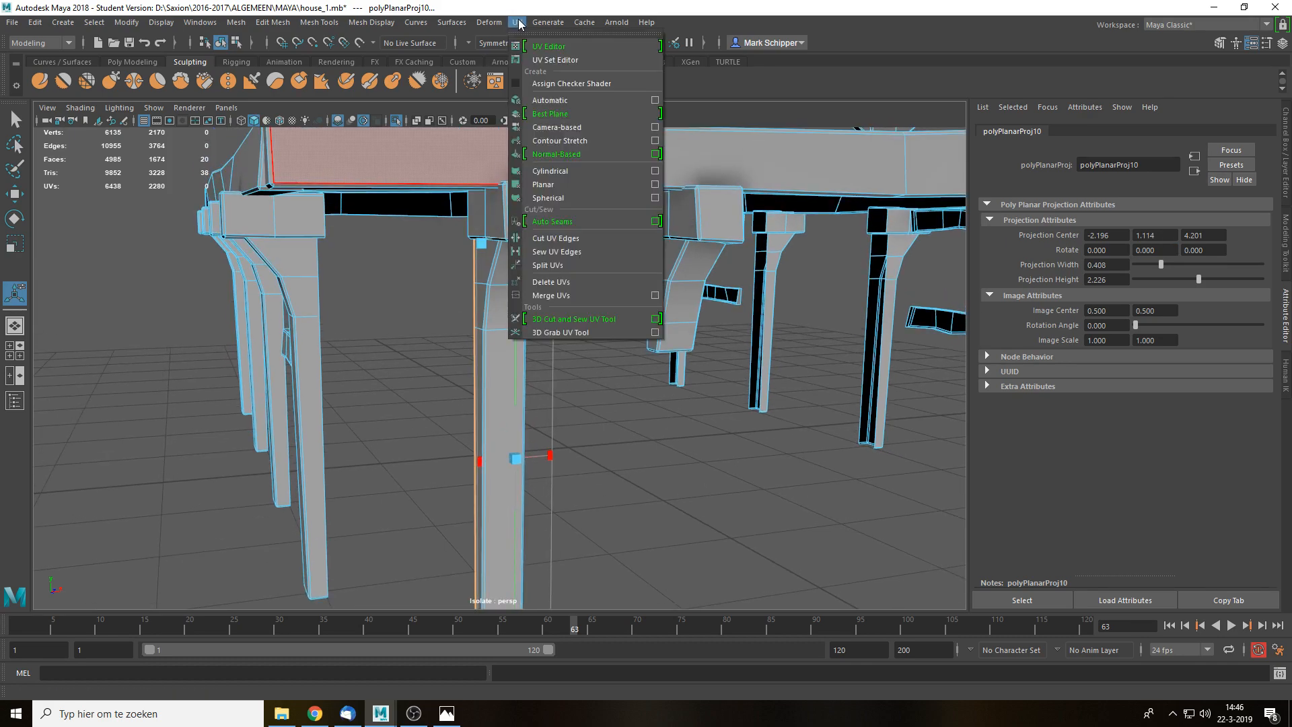
click(572, 52)
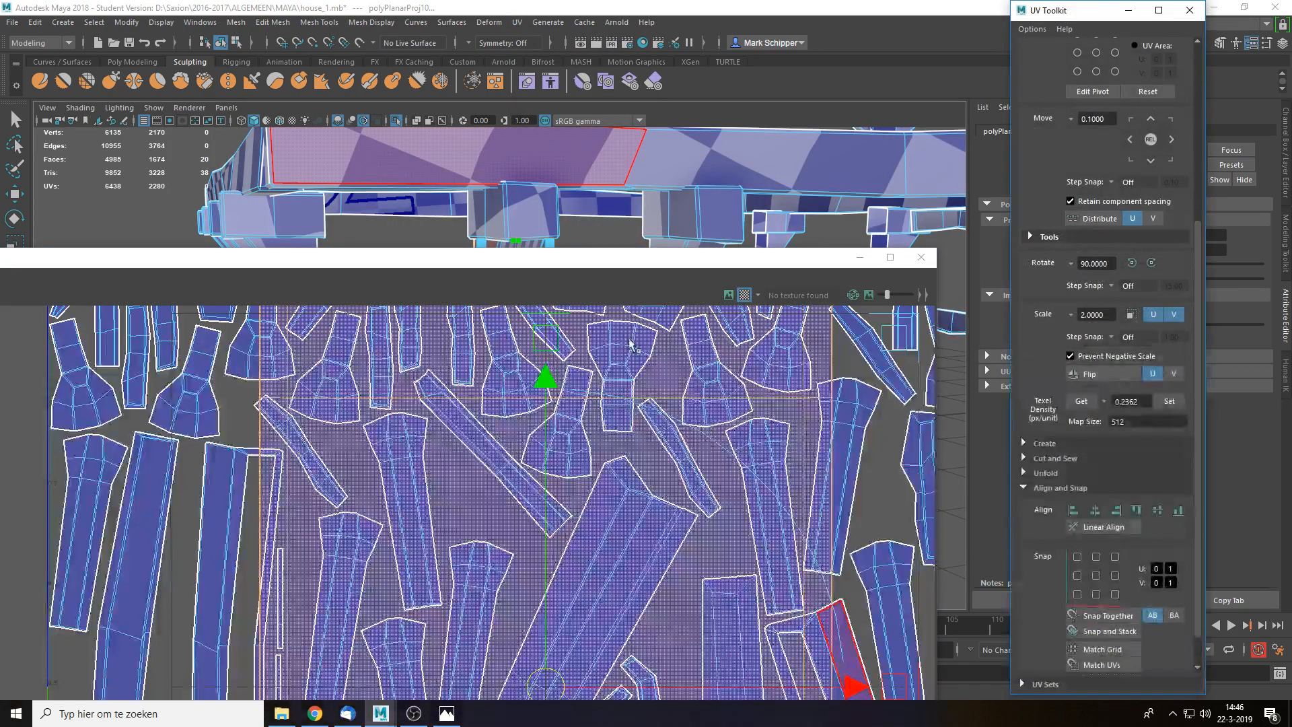
scroll(675, 346, down, 6)
scroll(670, 457, down, 5)
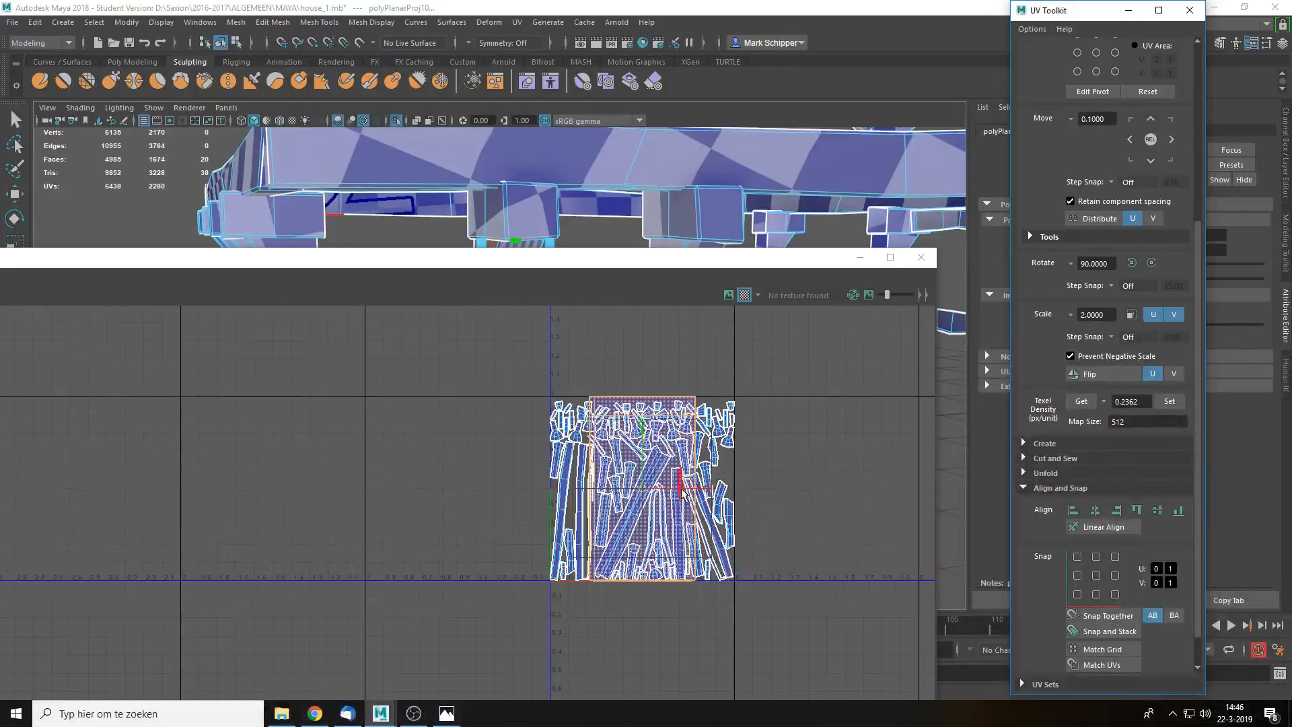
alt+middle_drag(681, 489, 705, 445)
key(w)
drag(675, 445, 413, 441)
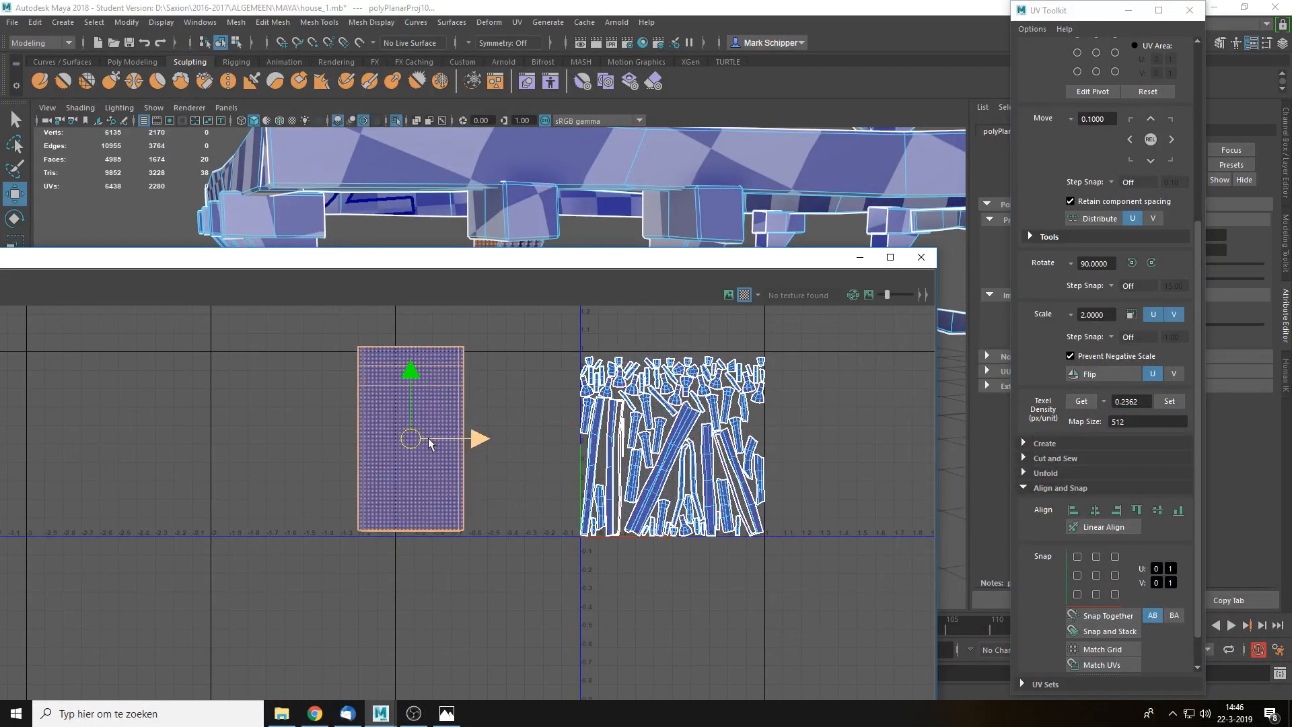
- Unfold the post's UV shell and inspect its faces beside the packed layout
key(ctrl+u)
click(522, 404)
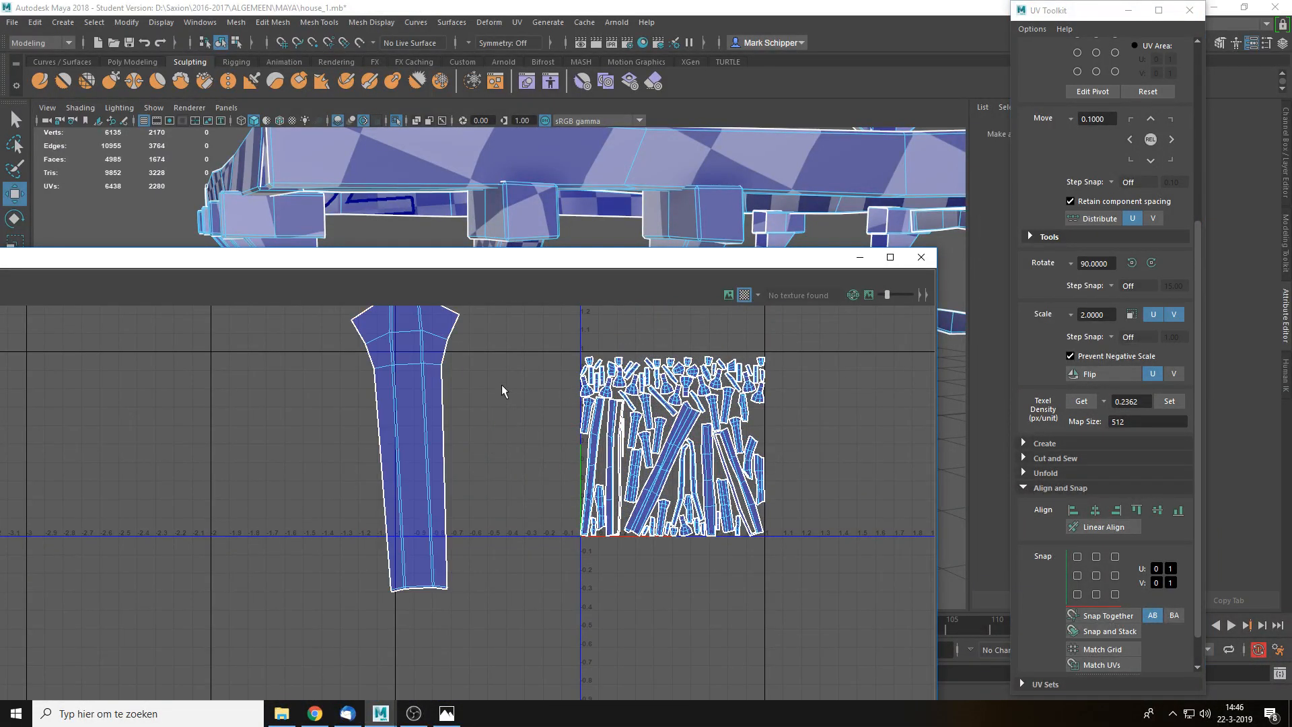
alt+middle_drag(502, 385, 571, 462)
double_click(490, 426)
key(q)
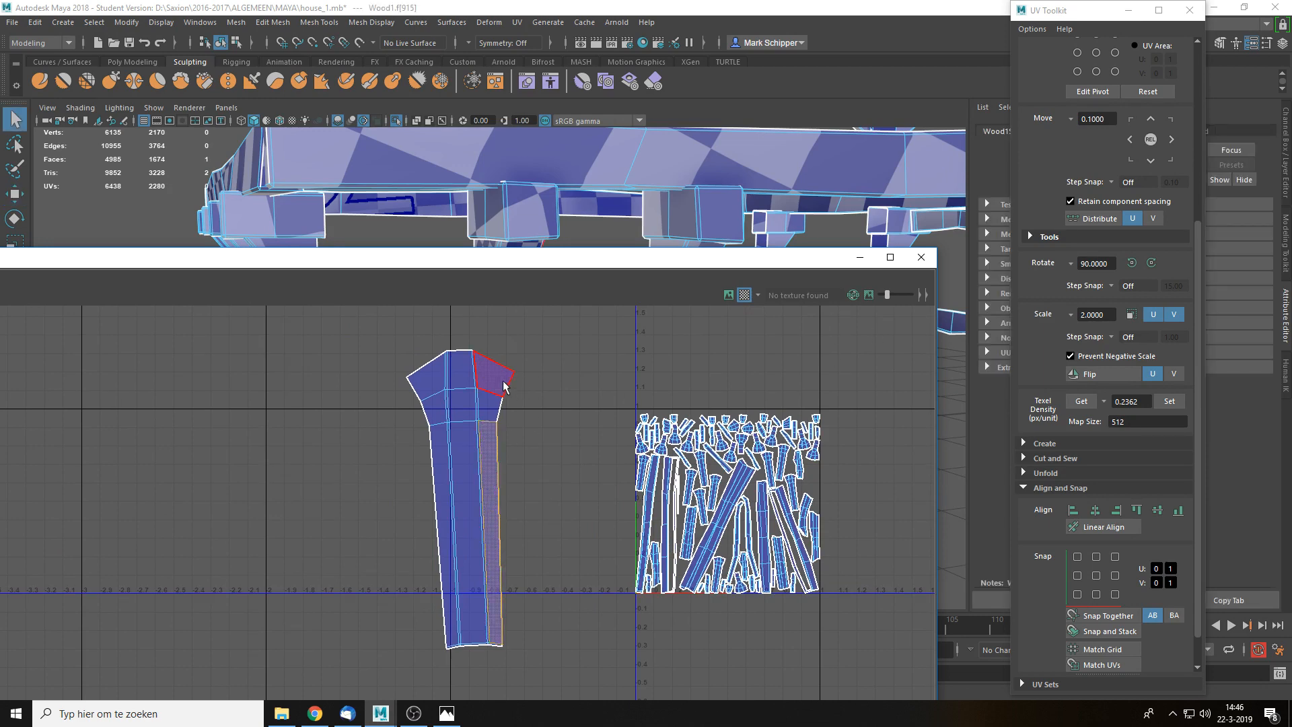
- Leave the UV Editor and delete the UVs of the entire wooden frame mesh
click(921, 257)
right_drag(508, 276, 540, 114)
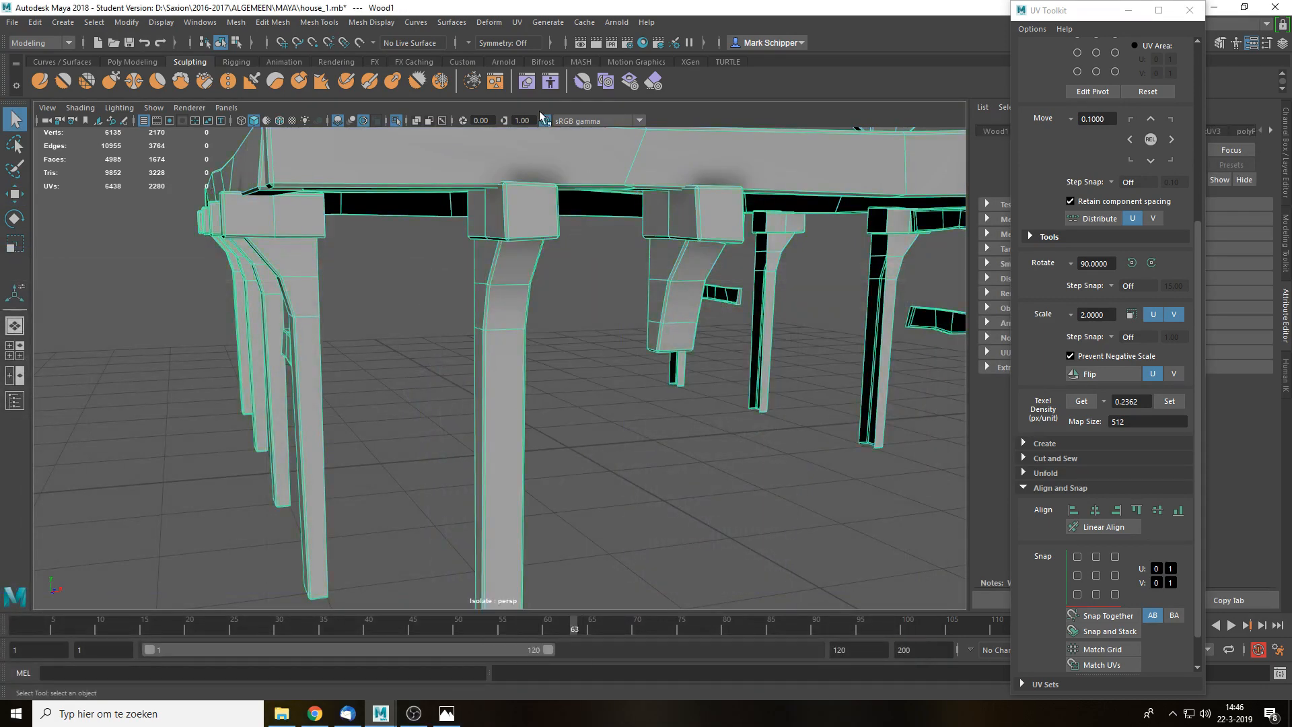
click(517, 22)
click(592, 282)
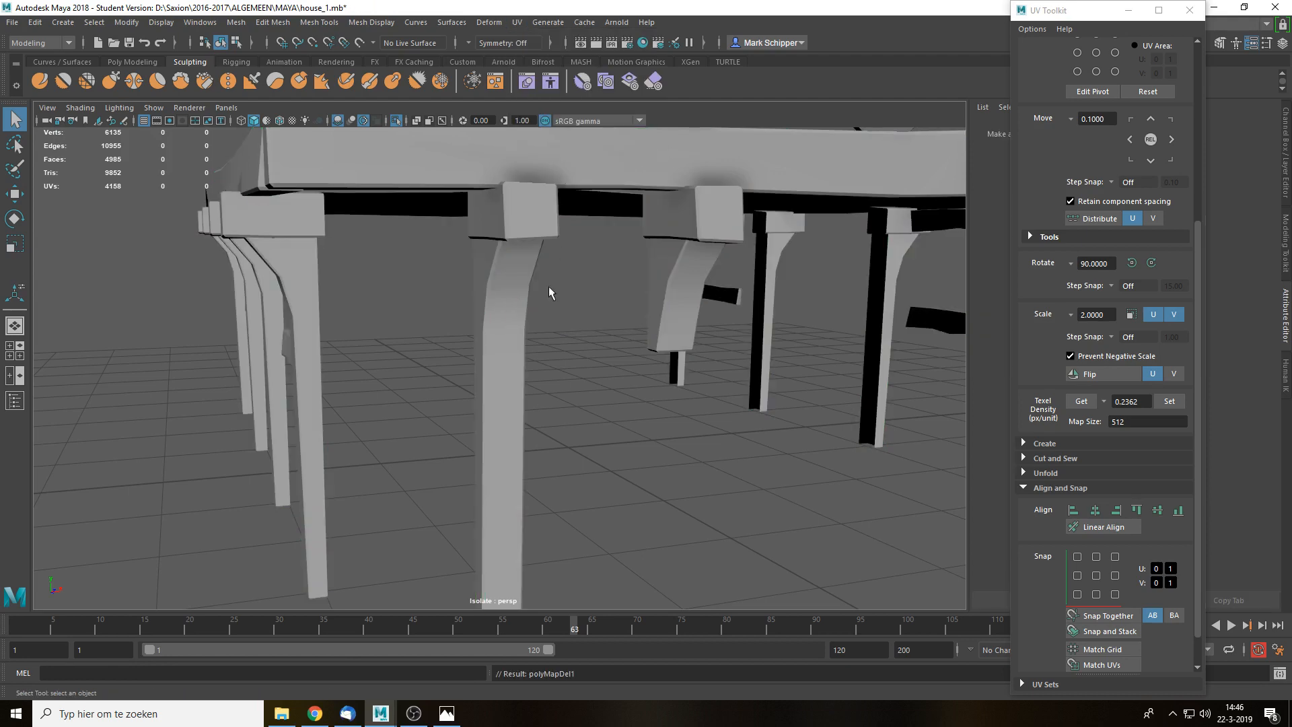
- Select all faces of the full-height wooden post and apply a new planar UV projection
alt+drag(547, 286, 185, 322)
right_click(503, 256)
right_drag(504, 253, 503, 290)
double_click(502, 259)
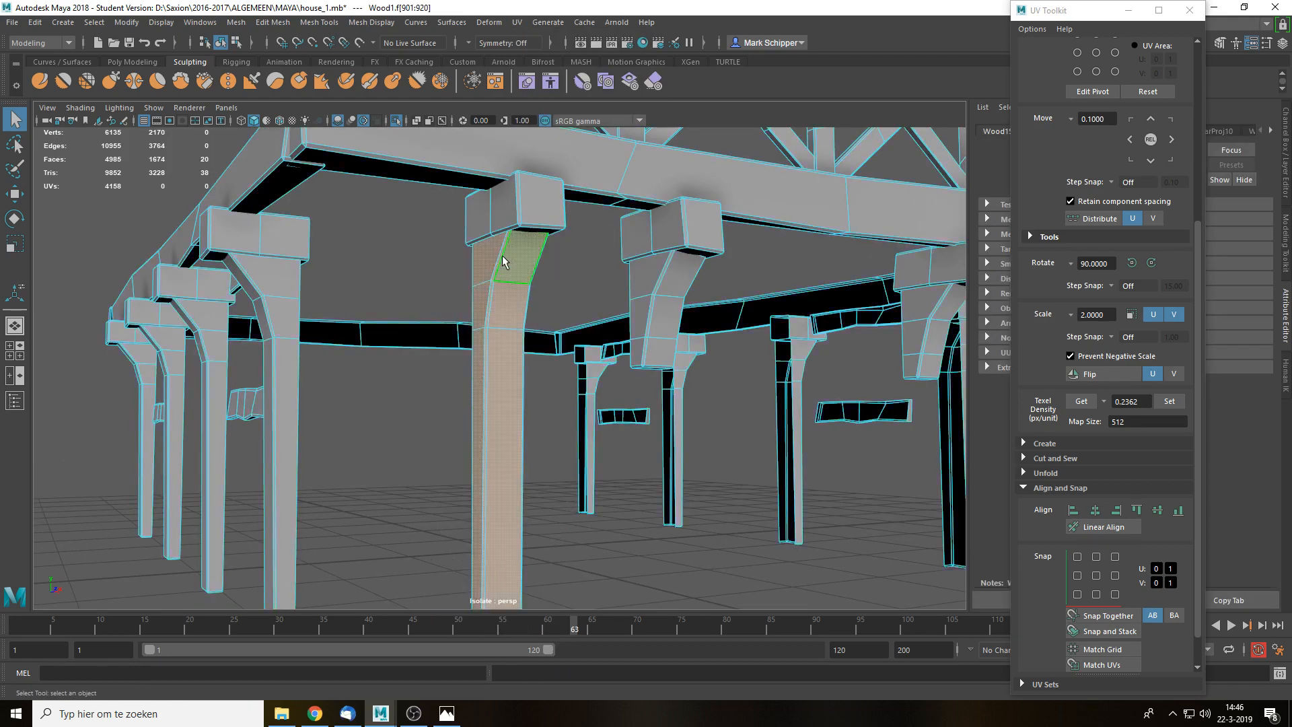
click(517, 22)
click(552, 185)
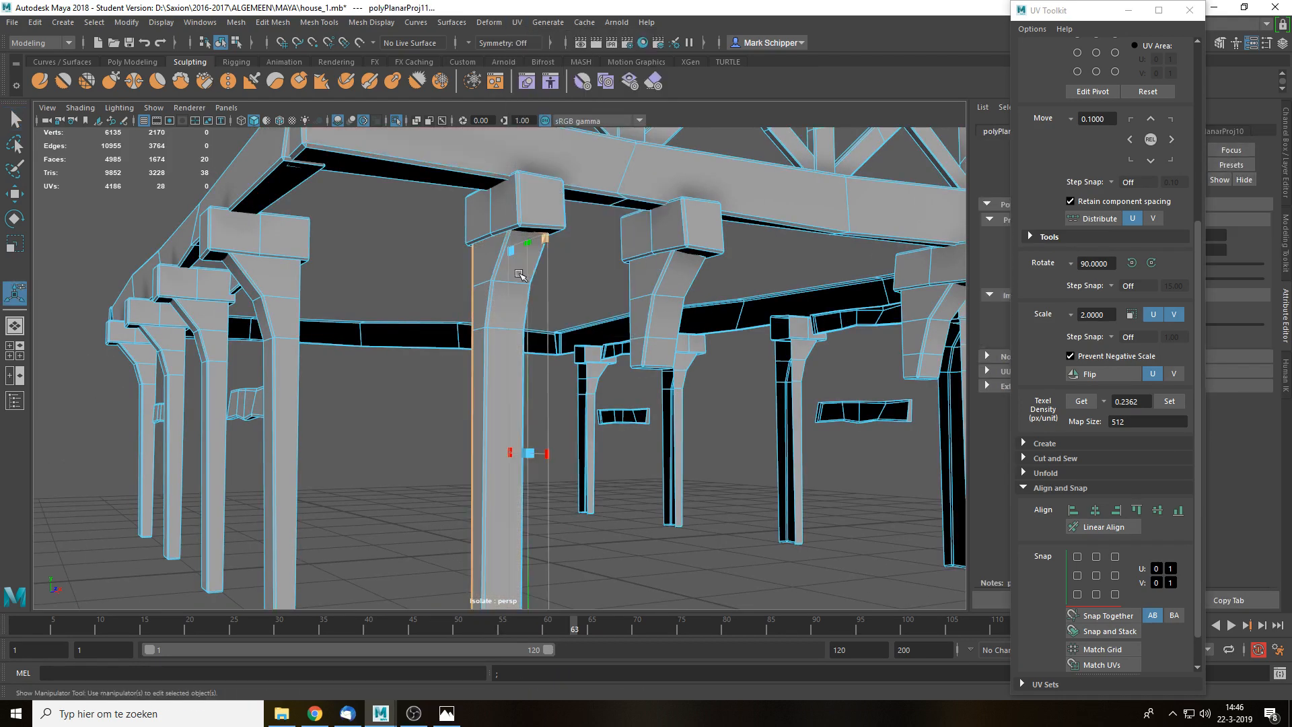
- Set the Y rotation of the post's new planar projection to 0
alt+drag(491, 277, 538, 300)
click(1192, 18)
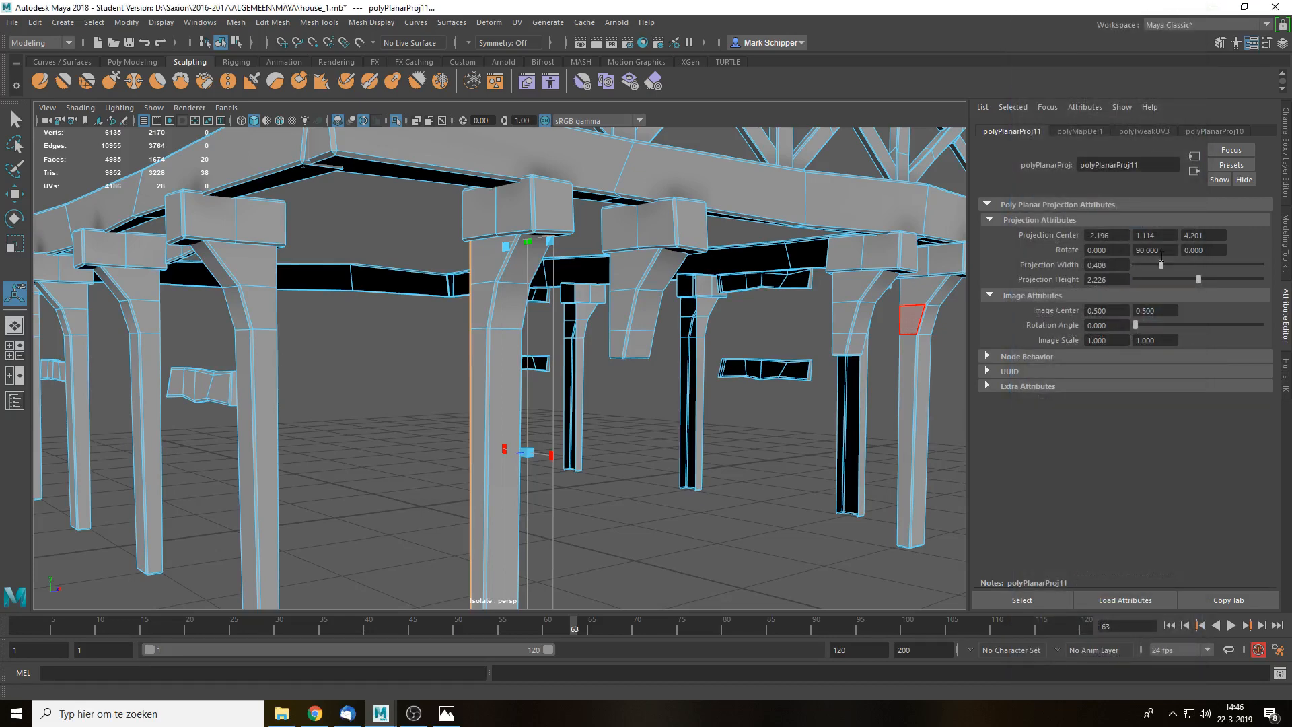
drag(1157, 251, 1076, 252)
text(0)
key(Return)
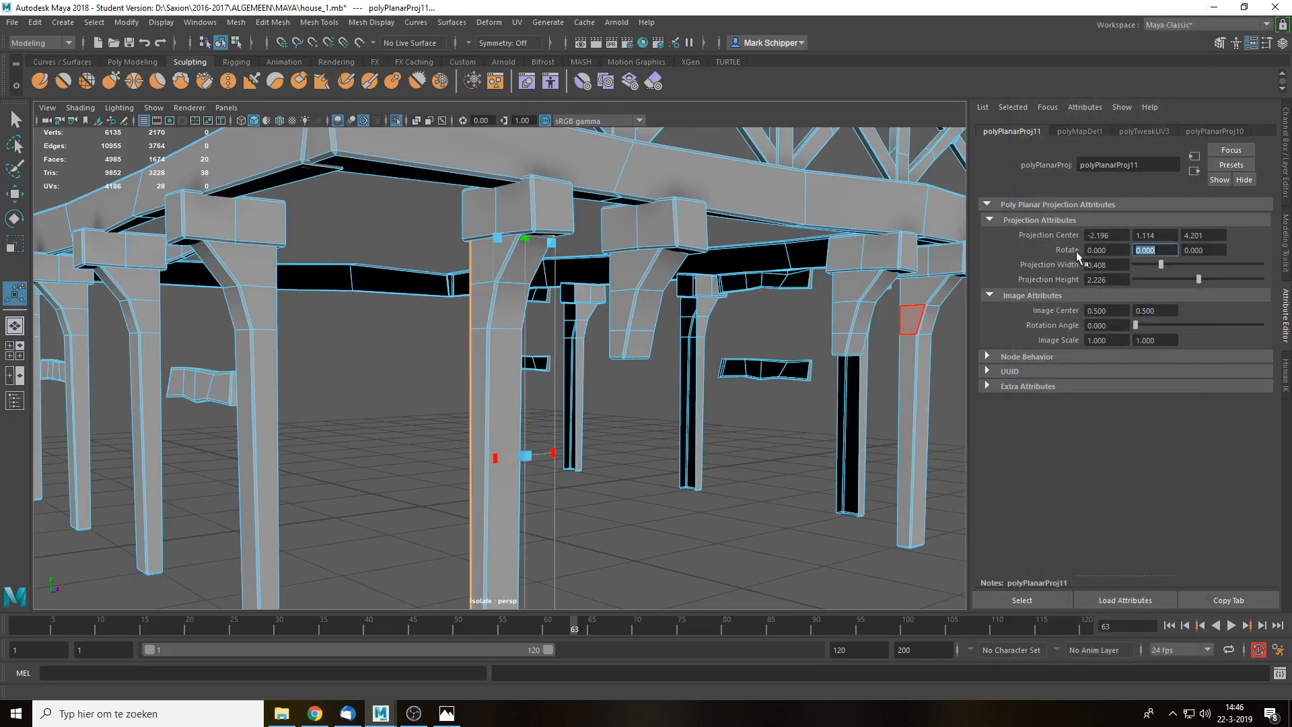
- Apply a planar UV projection to the short bracket next to the post, with a Y rotation of 0
alt+drag(541, 475, 673, 397)
key(q)
alt+drag(418, 349, 700, 323)
alt+drag(476, 401, 590, 386)
double_click(476, 365)
key(f)
key(g)
scroll(756, 366, down, 4)
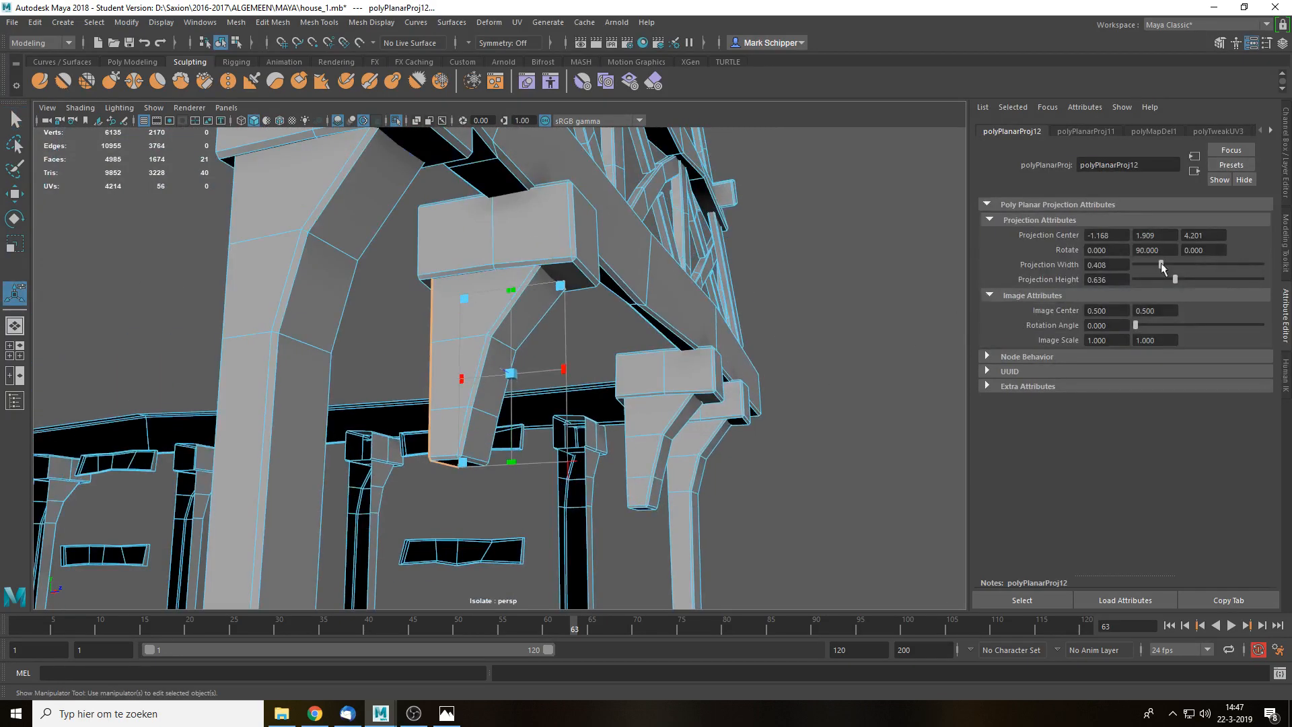
text(0)
key(Return)
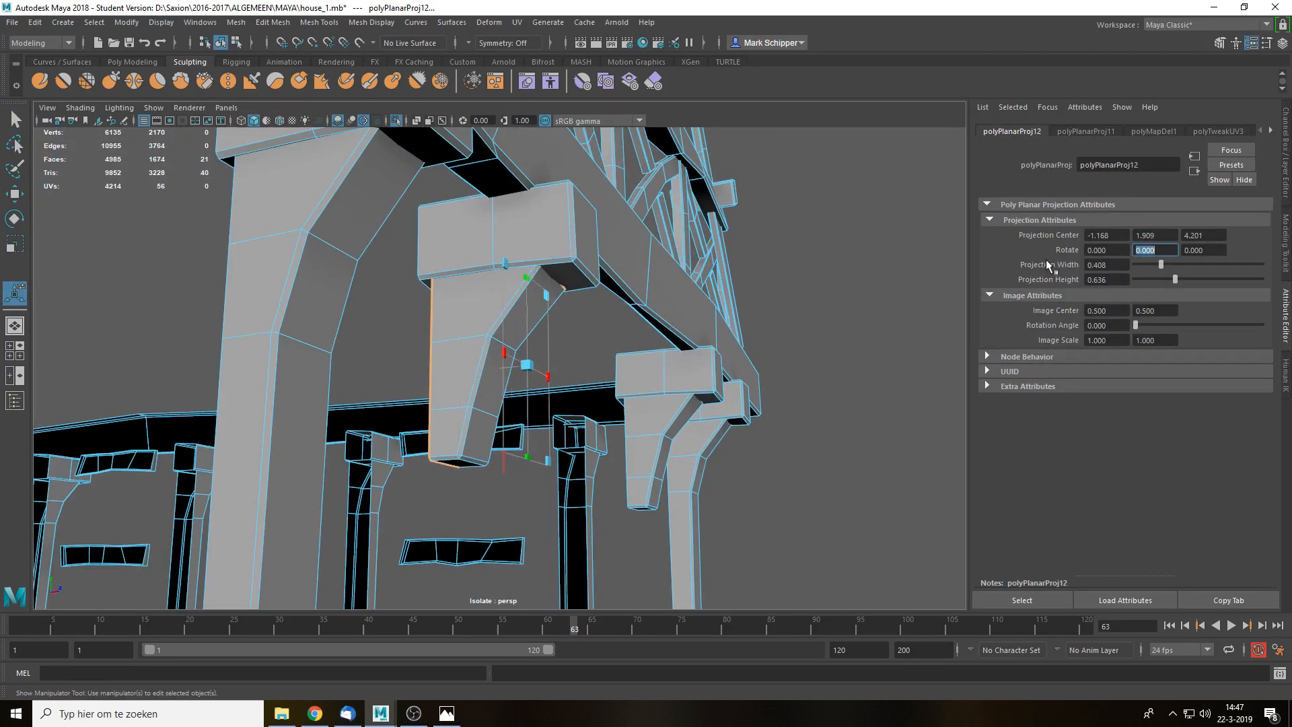
- Apply the same planar UV projection to the next short bracket along that side of the frame
double_click(632, 424)
key(g)
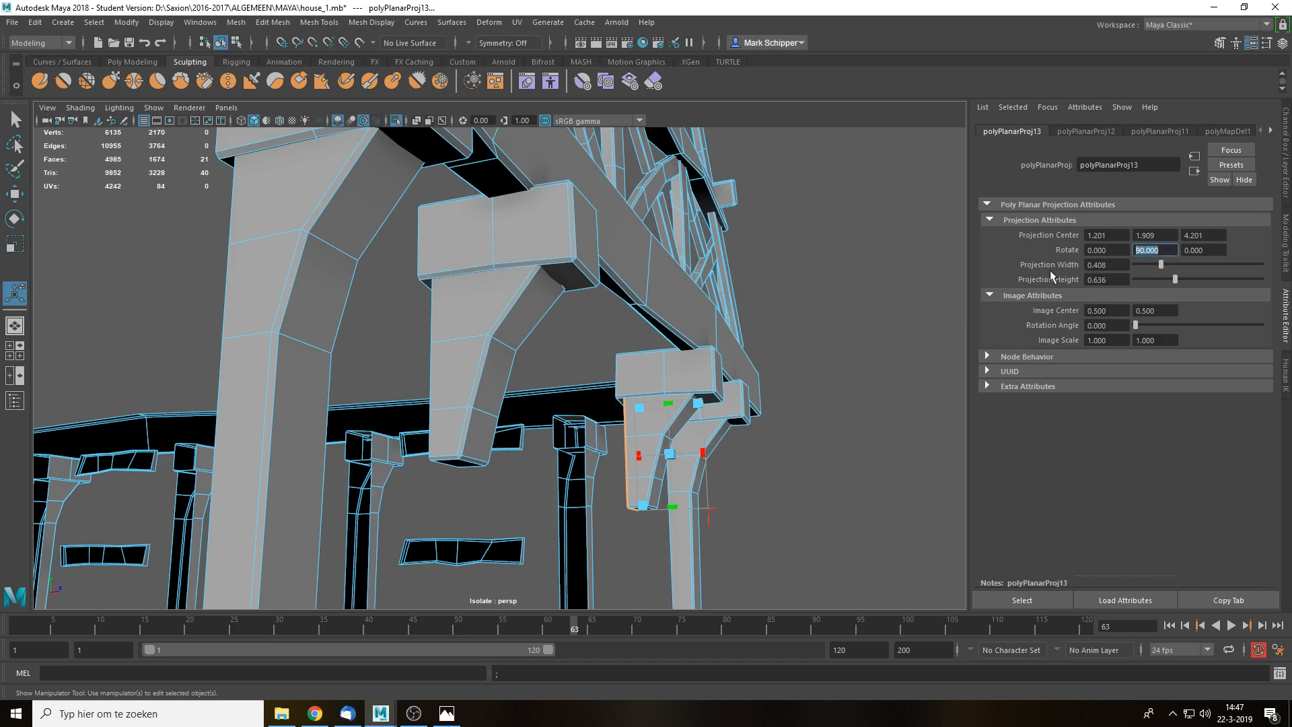
alt+drag(785, 409, 767, 346)
click(656, 305)
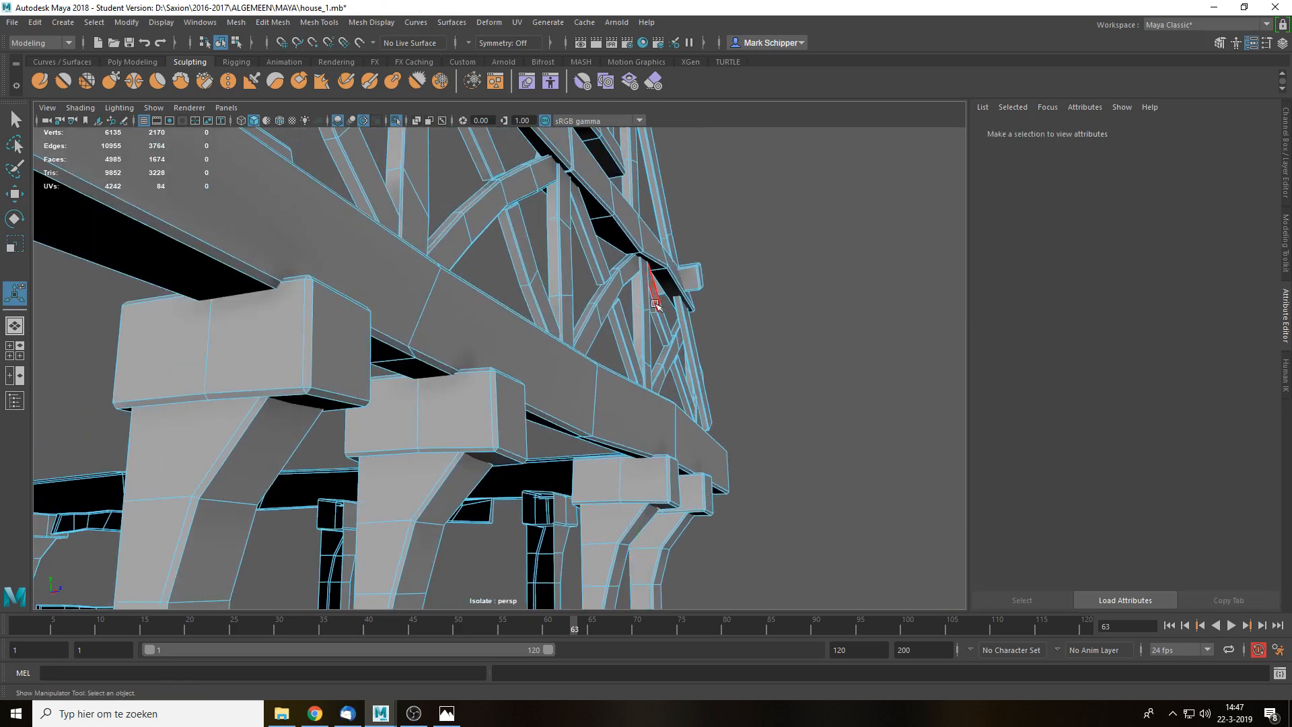
- Select all faces of the long curved roof beam above the gable's central post and apply a cylindrical UV projection
scroll(656, 304, down, 5)
double_click(558, 251)
key(f)
alt+drag(563, 250, 592, 355)
click(592, 355)
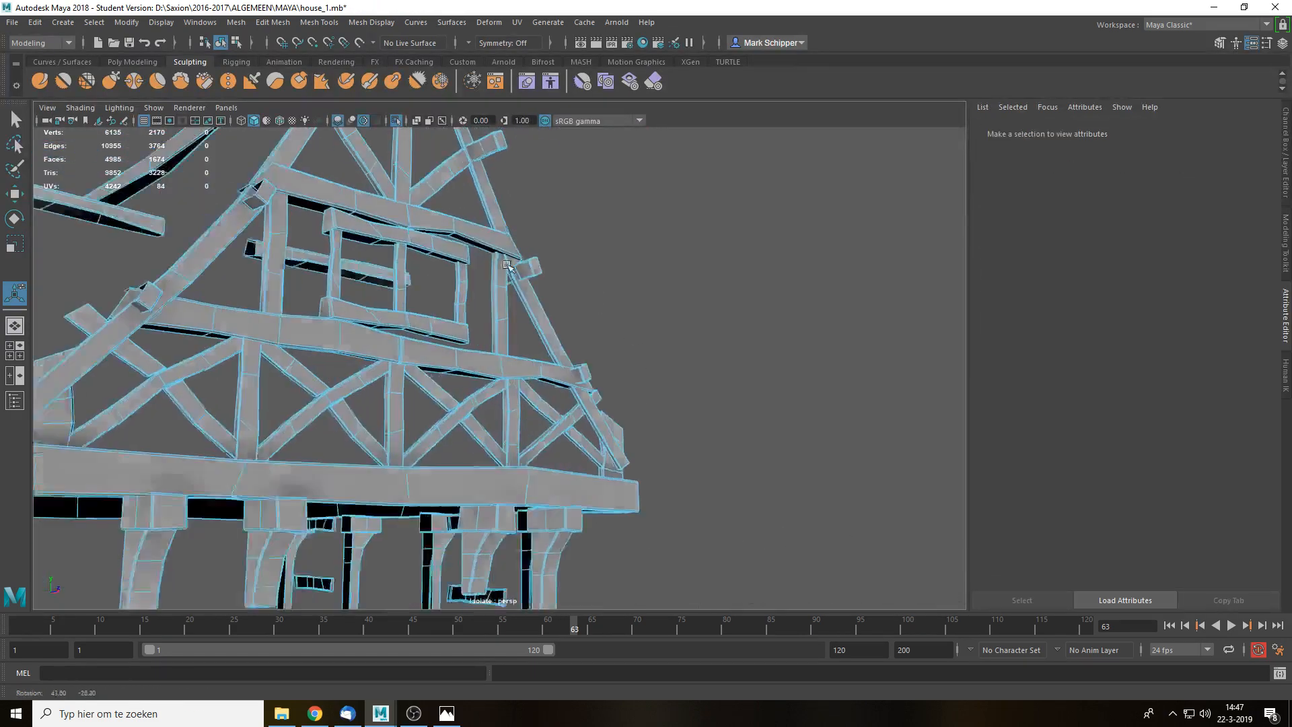
alt+middle_drag(507, 265, 633, 447)
double_click(447, 226)
key(f)
mouse_move(710, 338)
alt+mouse_down()
mouse_move(562, 358)
mouse_move(398, 328)
mouse_move(522, 357)
mouse_move(741, 349)
mouse_move(673, 343)
mouse_move(726, 323)
alt+mouse_up()
key(q)
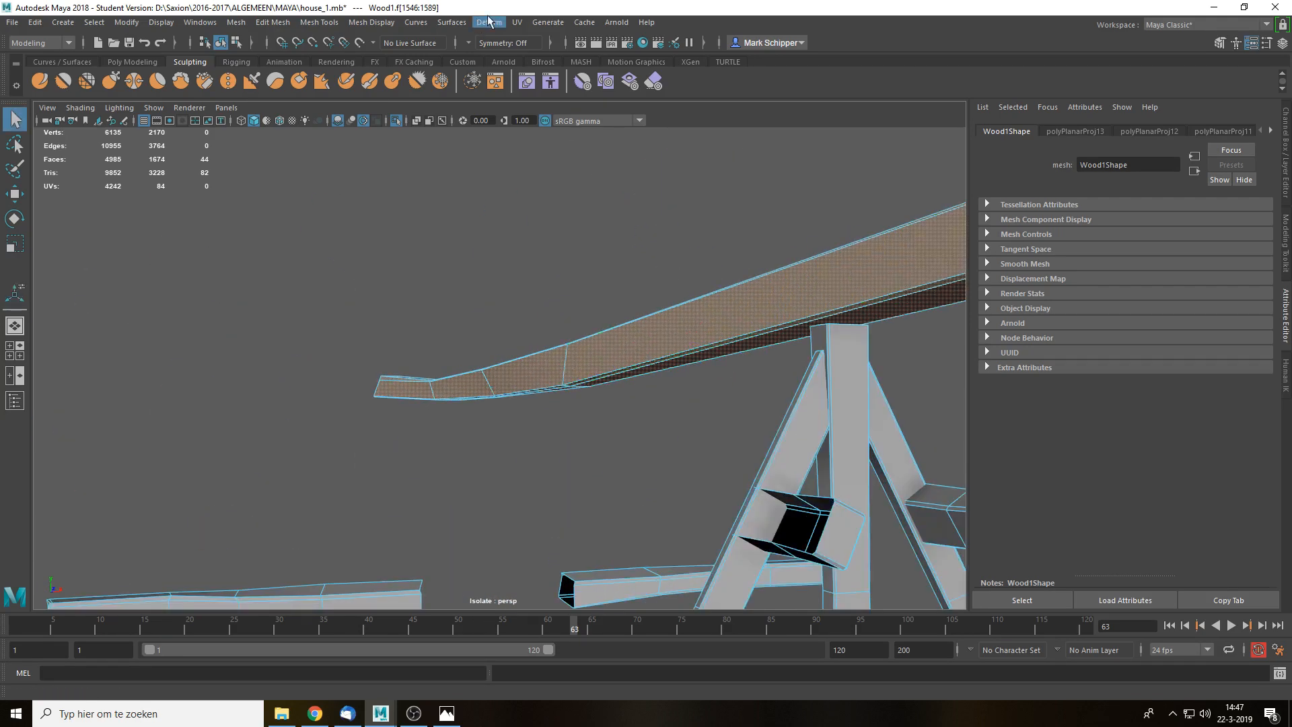
click(517, 23)
click(575, 174)
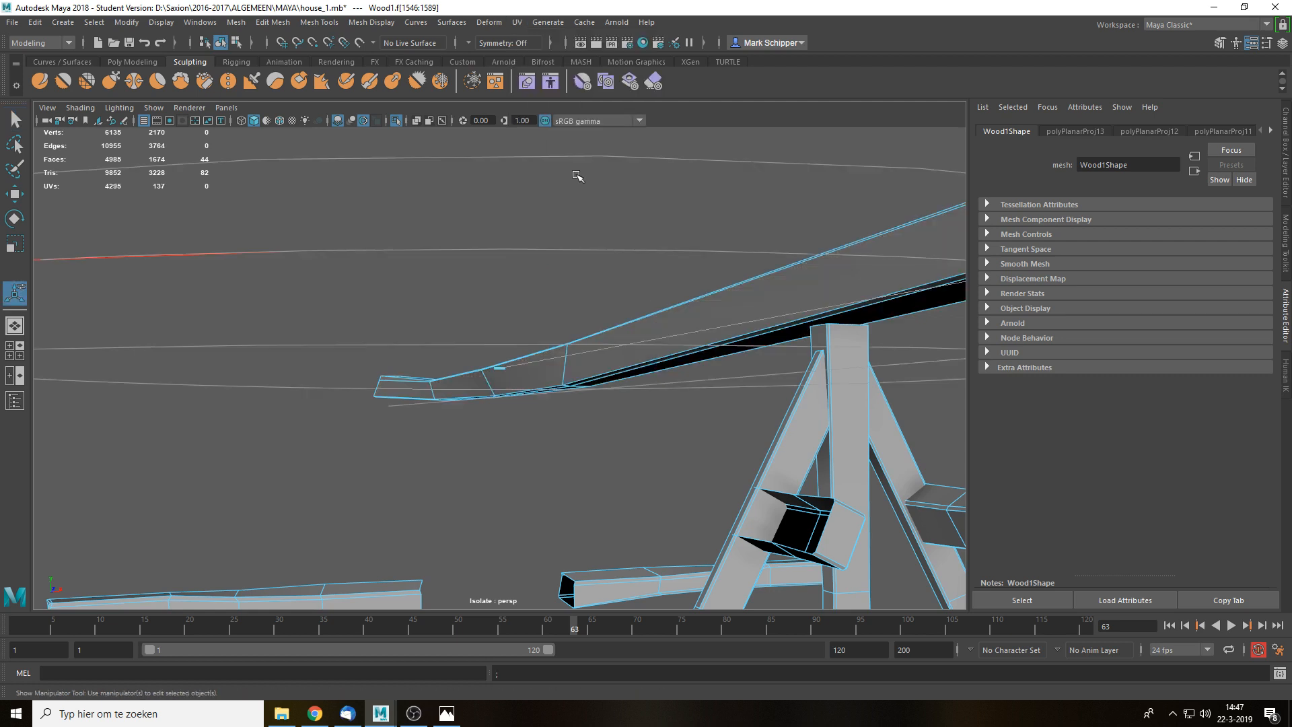
- Undo the long curved roof beam's cylindrical projection and apply a fresh cylindrical UV projection to the same faces
alt+drag(577, 173, 657, 317)
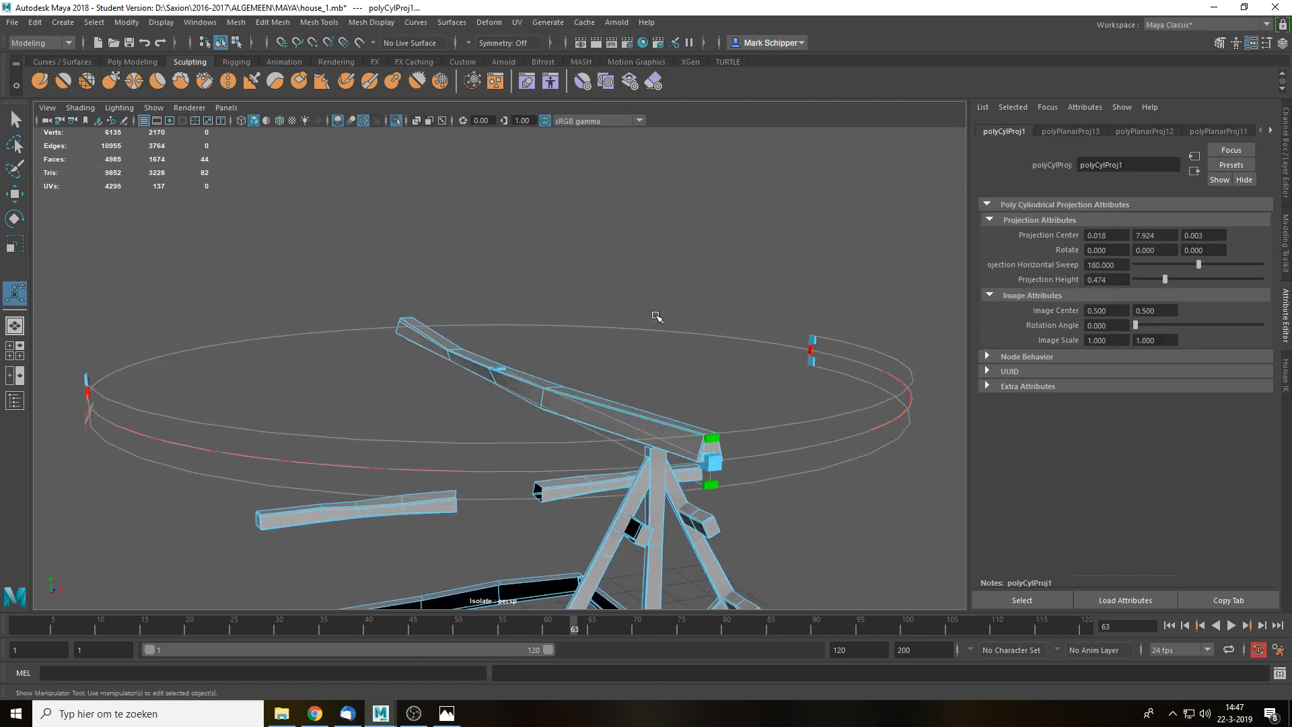
right_click(817, 341)
right_click(811, 365)
key(ctrl+z)
key(w)
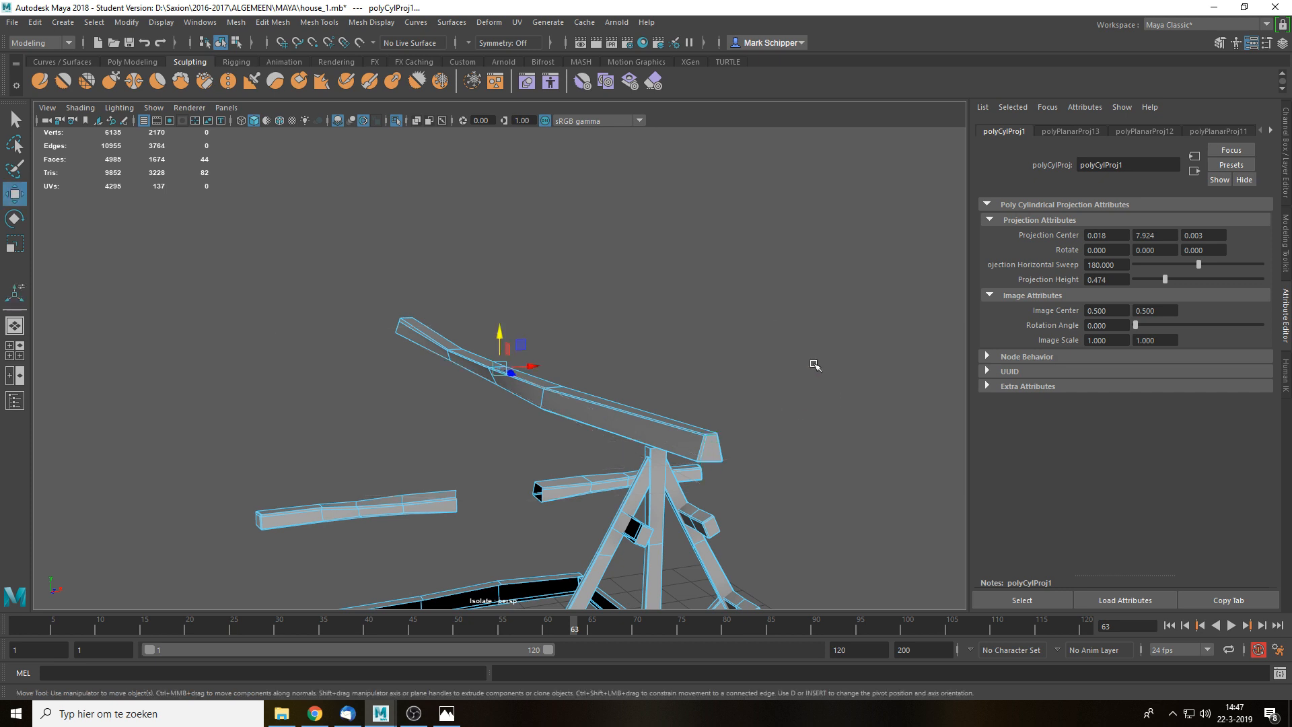
key(q)
click(517, 23)
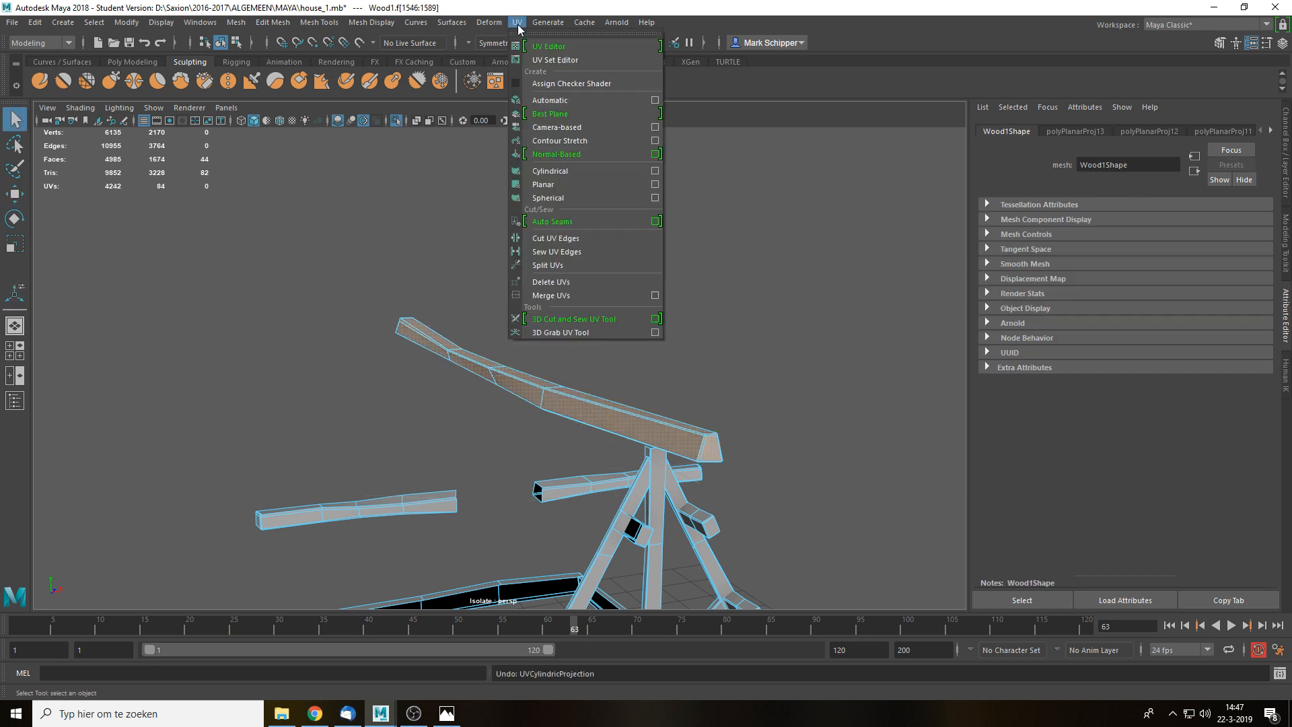
click(551, 171)
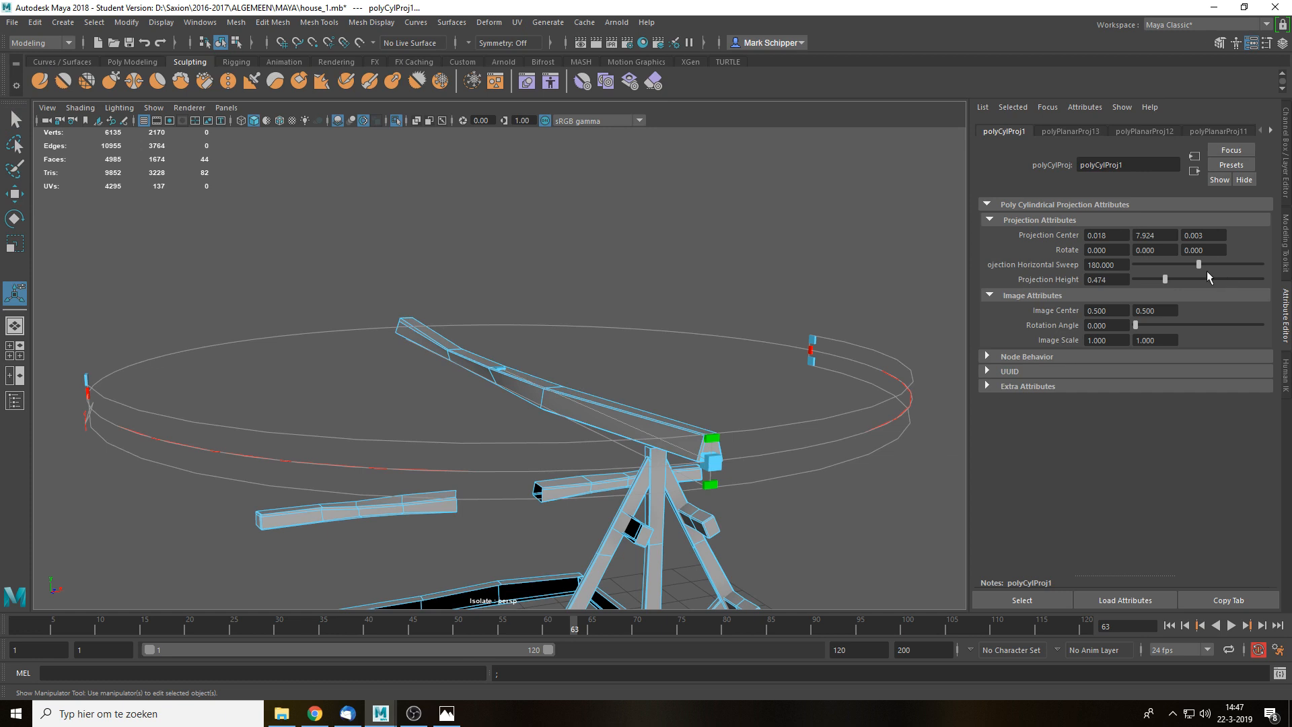
- Set the beam's cylindrical projection to an X rotation of 90 and a projection height of 2
drag(1163, 282, 1237, 279)
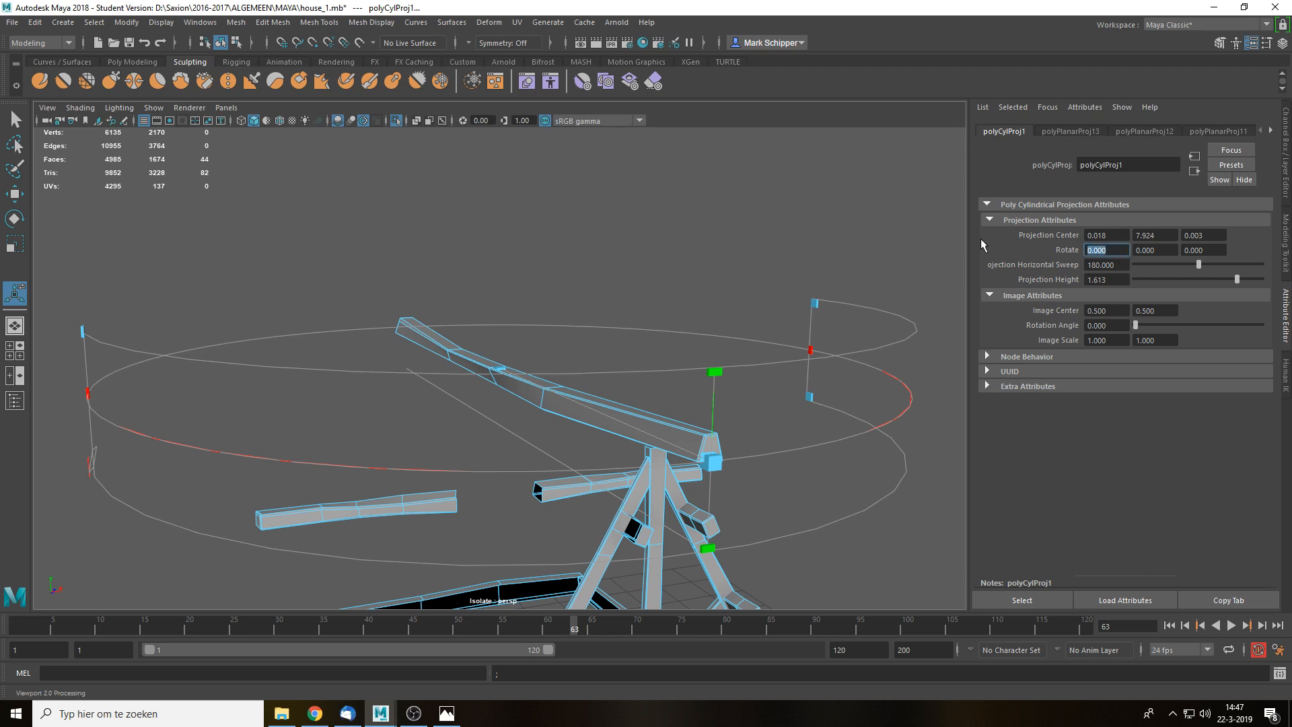
text(90)
key(Return)
alt+drag(875, 262, 660, 360)
scroll(661, 360, up, 5)
drag(1221, 279, 1265, 279)
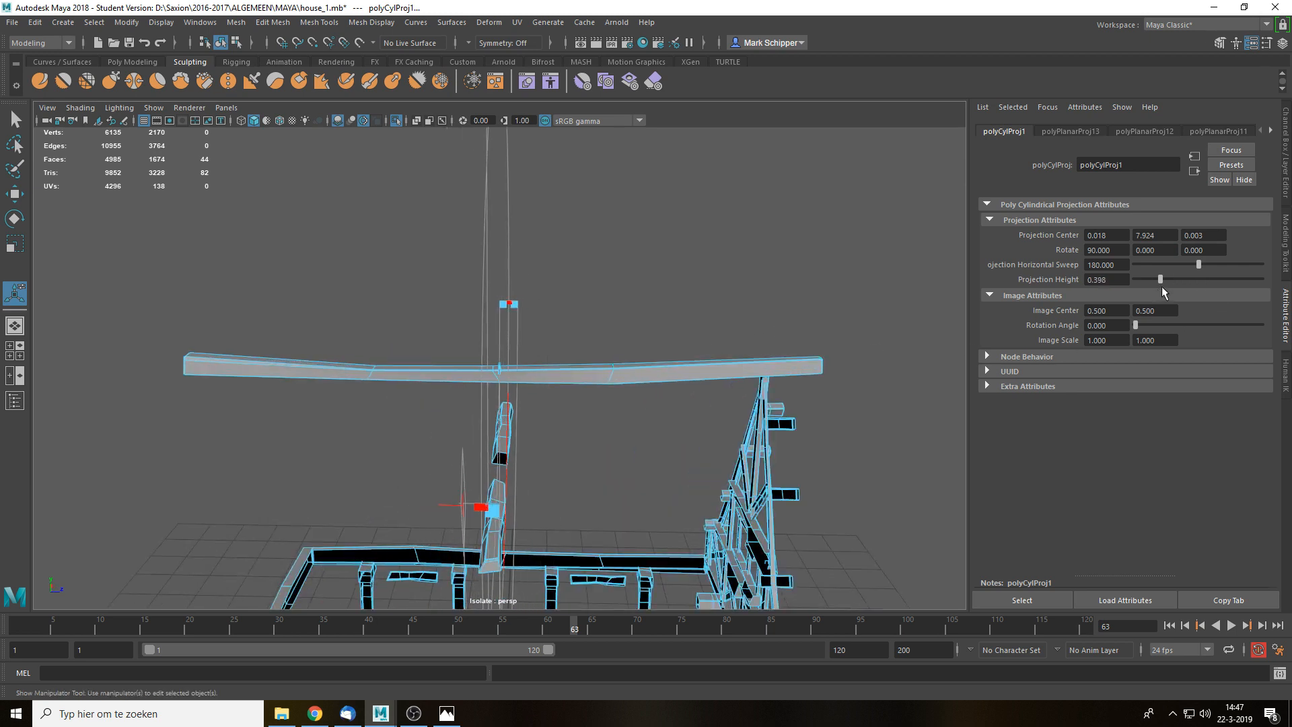
alt+drag(699, 326, 690, 310)
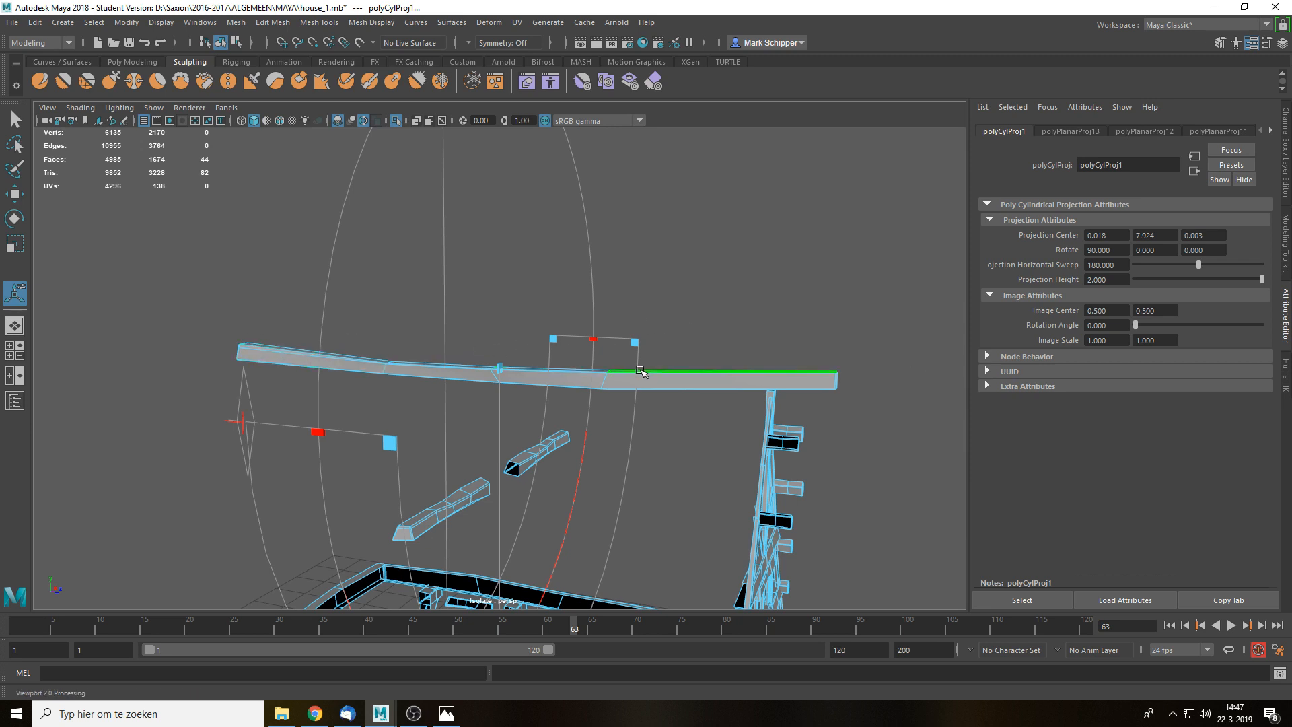
- Try a second cylindrical projection on the beam, and open the UV Editor at full size with all shells framed
click(517, 22)
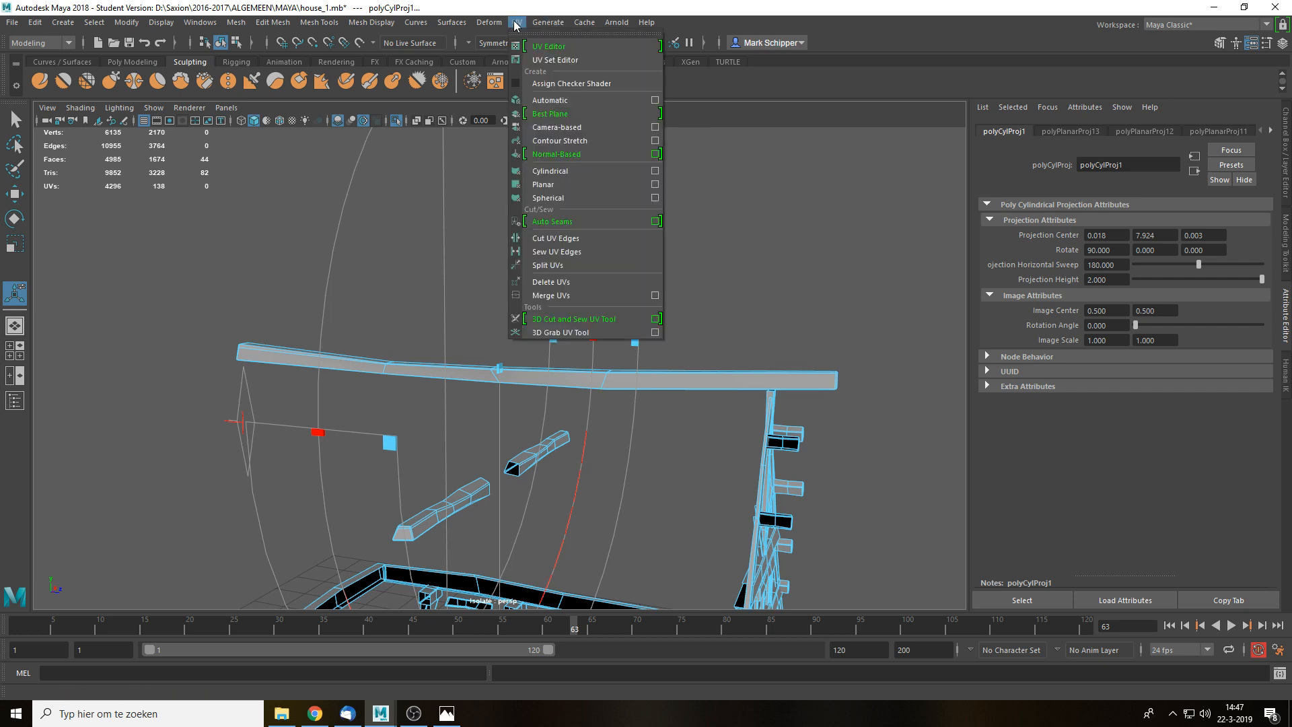
click(581, 170)
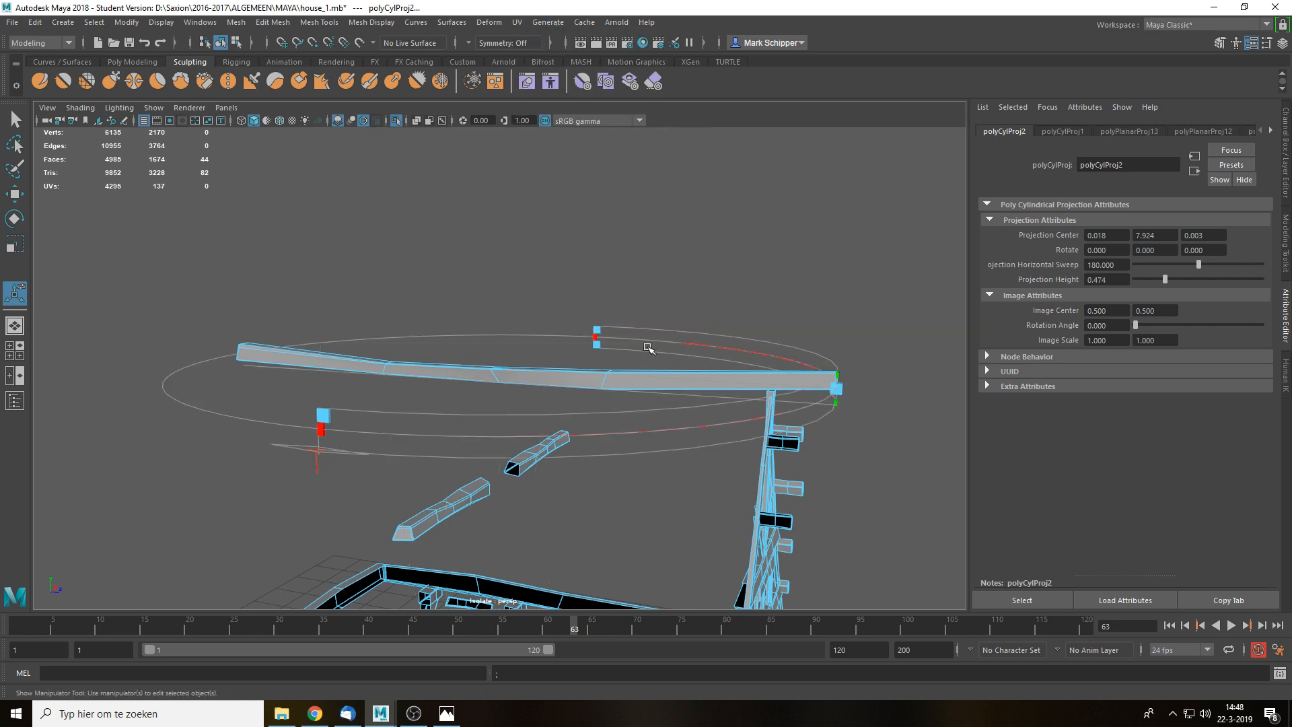
click(517, 22)
click(549, 55)
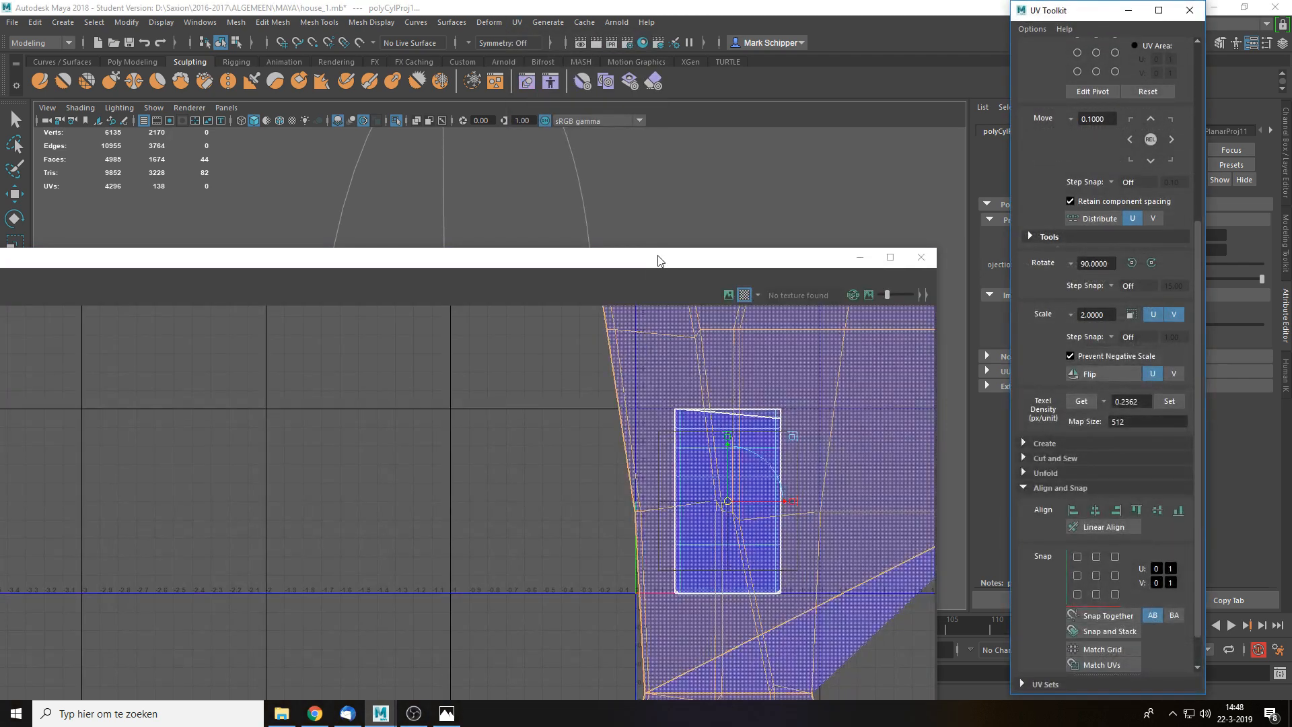
double_click(658, 260)
key(a)
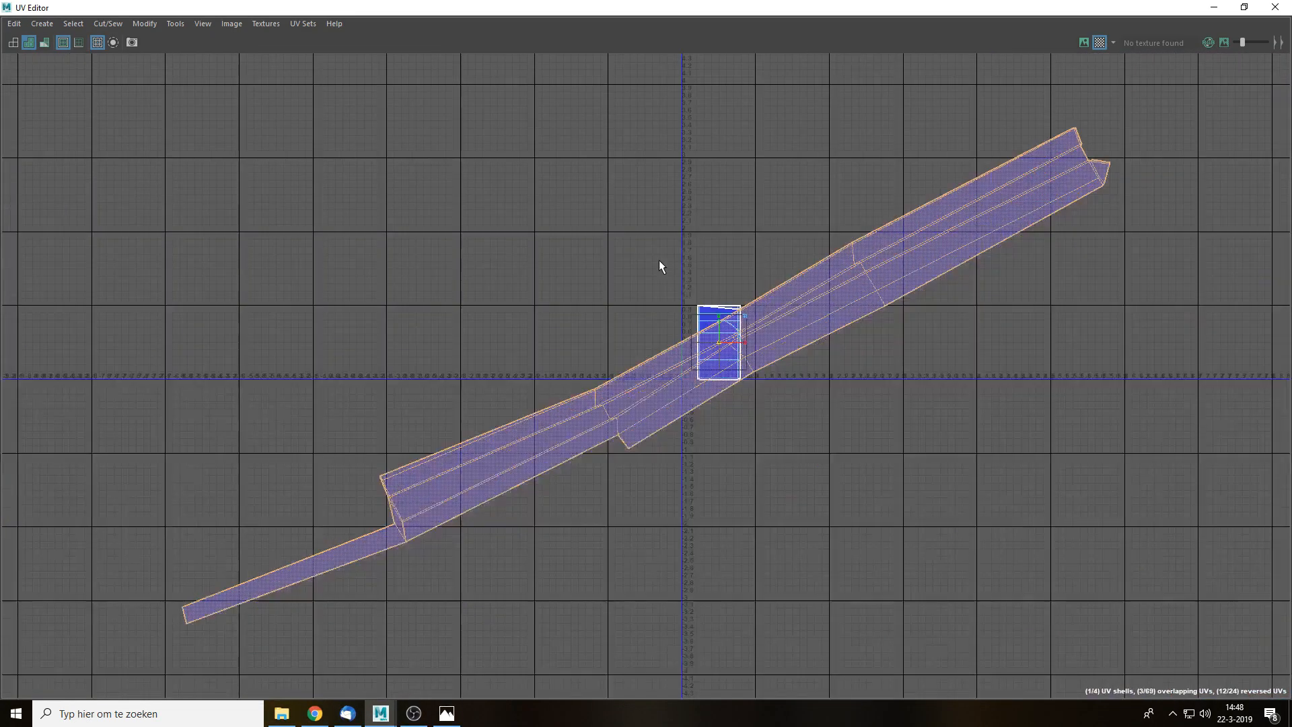
- Move the roof beam's UV shell up and away from the small rectangular shell in the UV tile
click(906, 457)
click(842, 325)
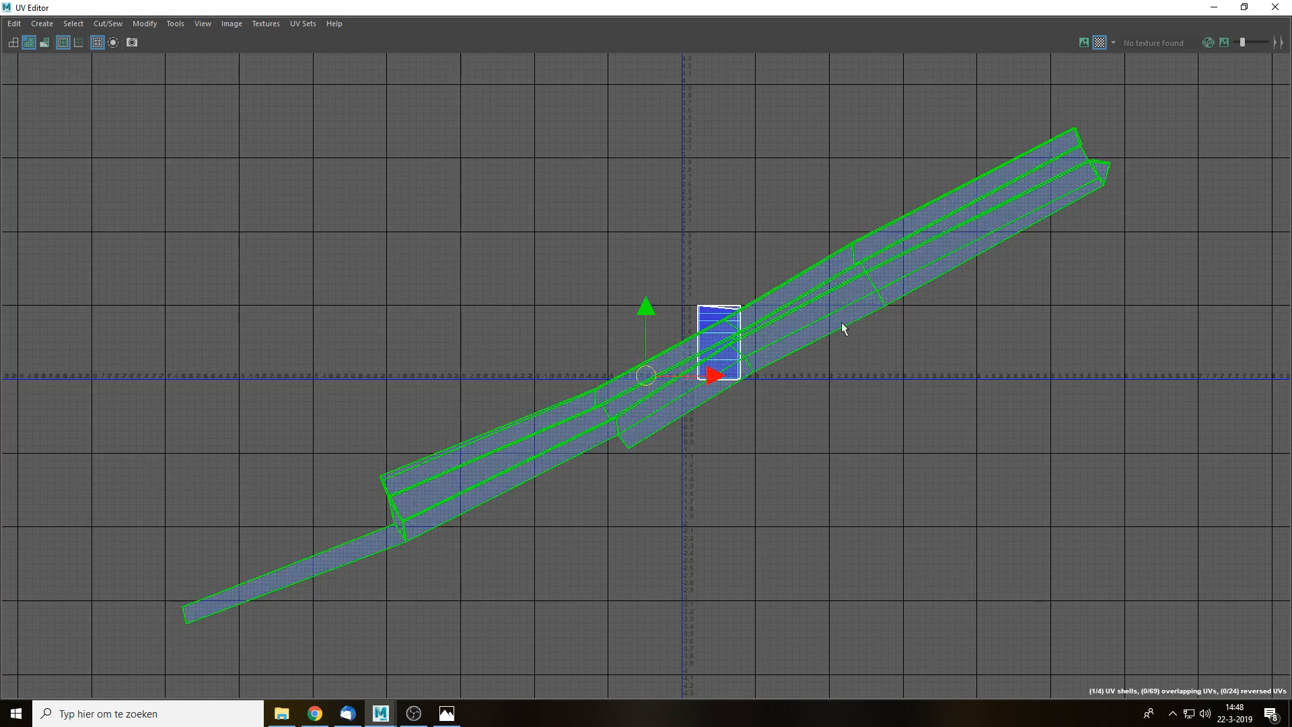
drag(646, 363, 457, 212)
click(594, 388)
alt+middle_drag(386, 294, 779, 339)
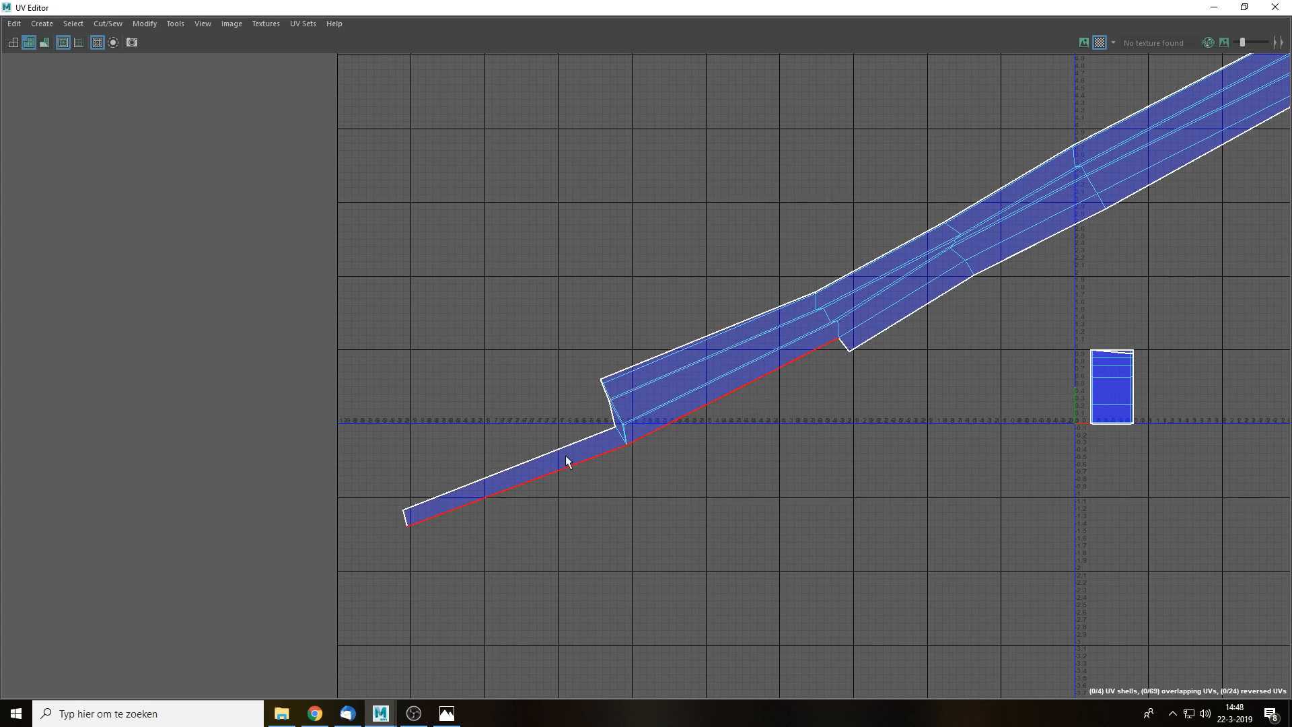
- Sew the beam shell's loose narrow strip onto the adjoining lower border edge and unfold the whole shell
click(672, 420)
shift+right_drag(672, 419, 672, 332)
right_drag(787, 326, 719, 295)
click(793, 356)
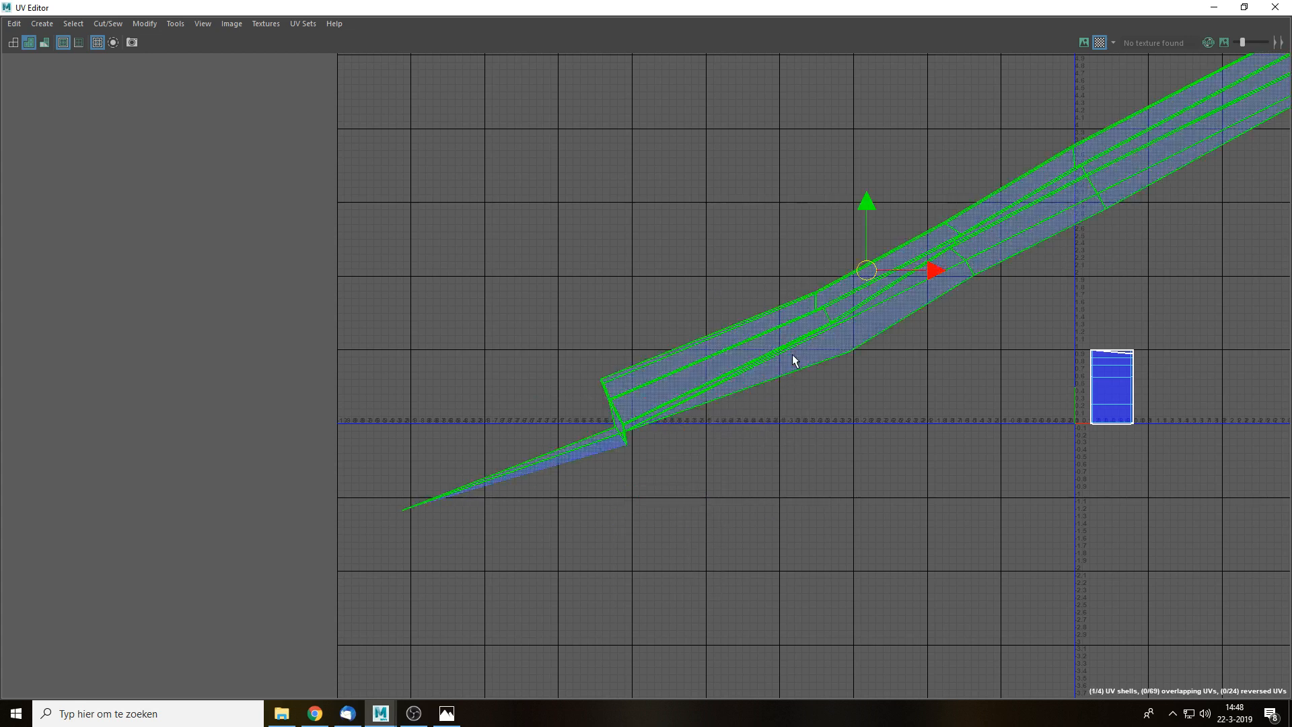
key(ctrl+u)
click(807, 354)
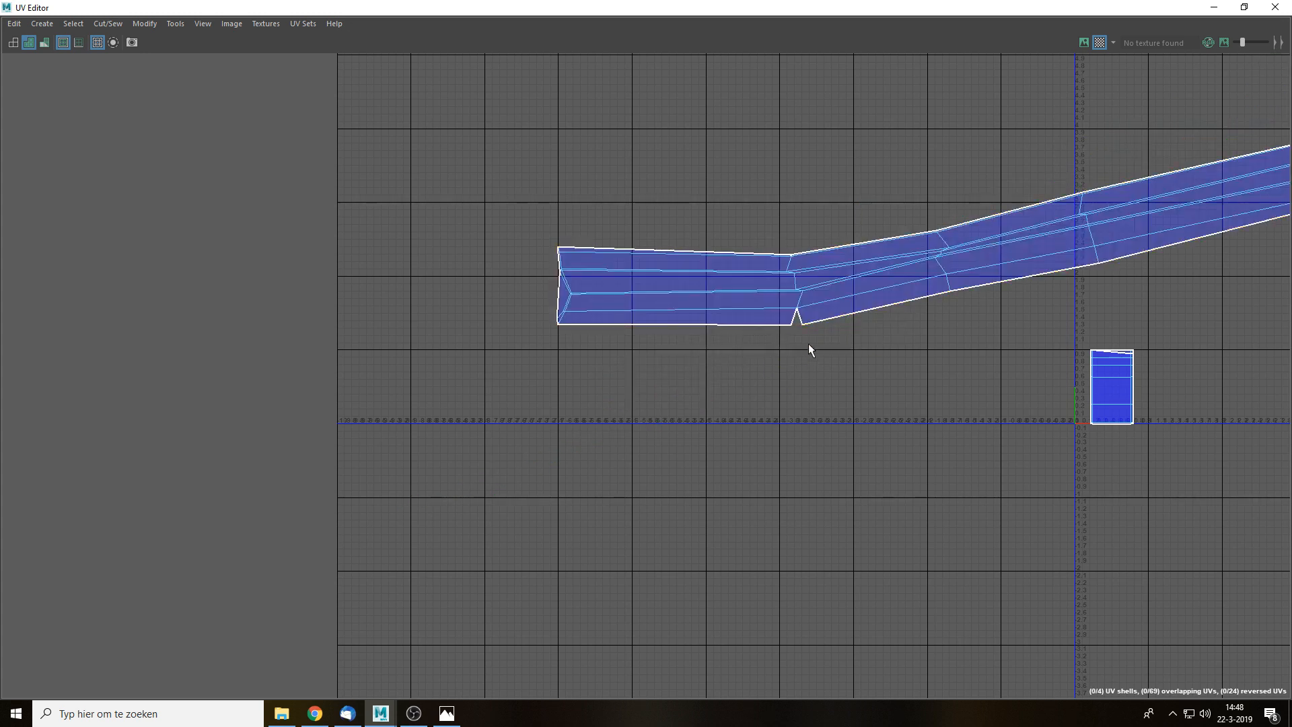
- Close the small notch in the beam shell's lower border and unfold the shell again
scroll(799, 319, up, 2)
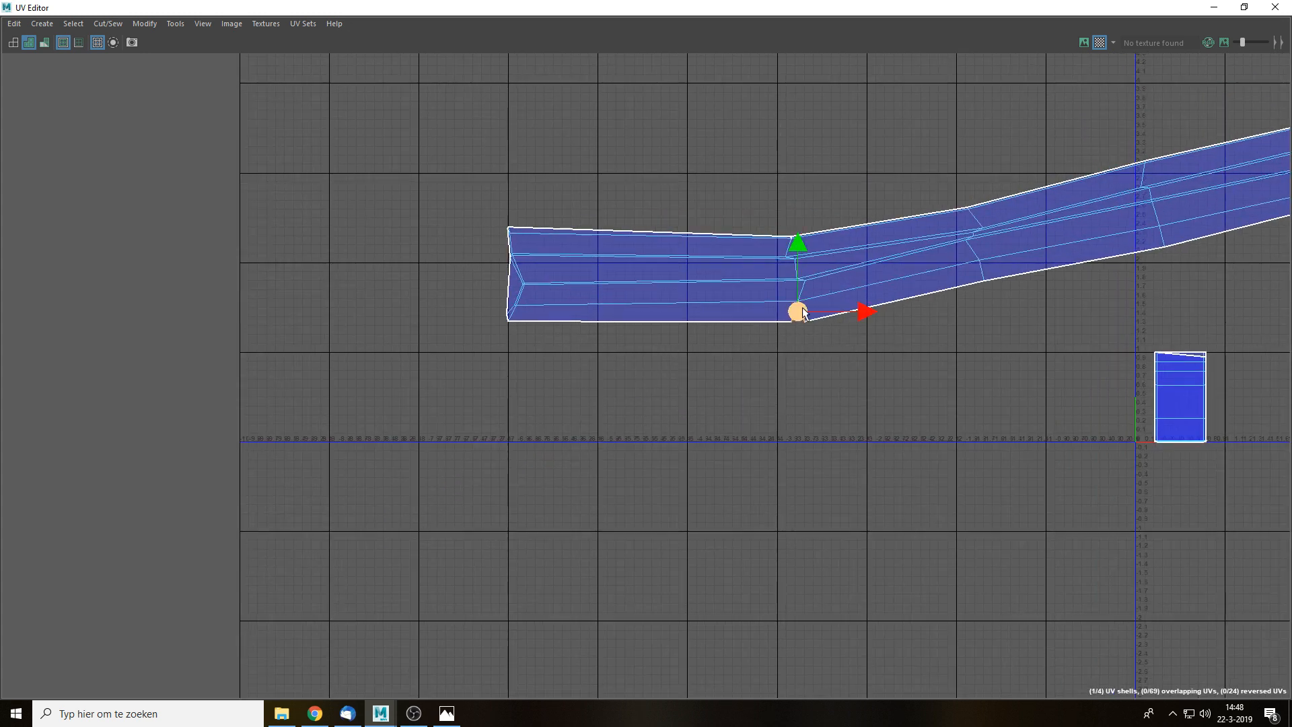
key(ctrl+z)
alt+middle_drag(991, 251, 484, 375)
alt+middle_drag(731, 289, 1020, 266)
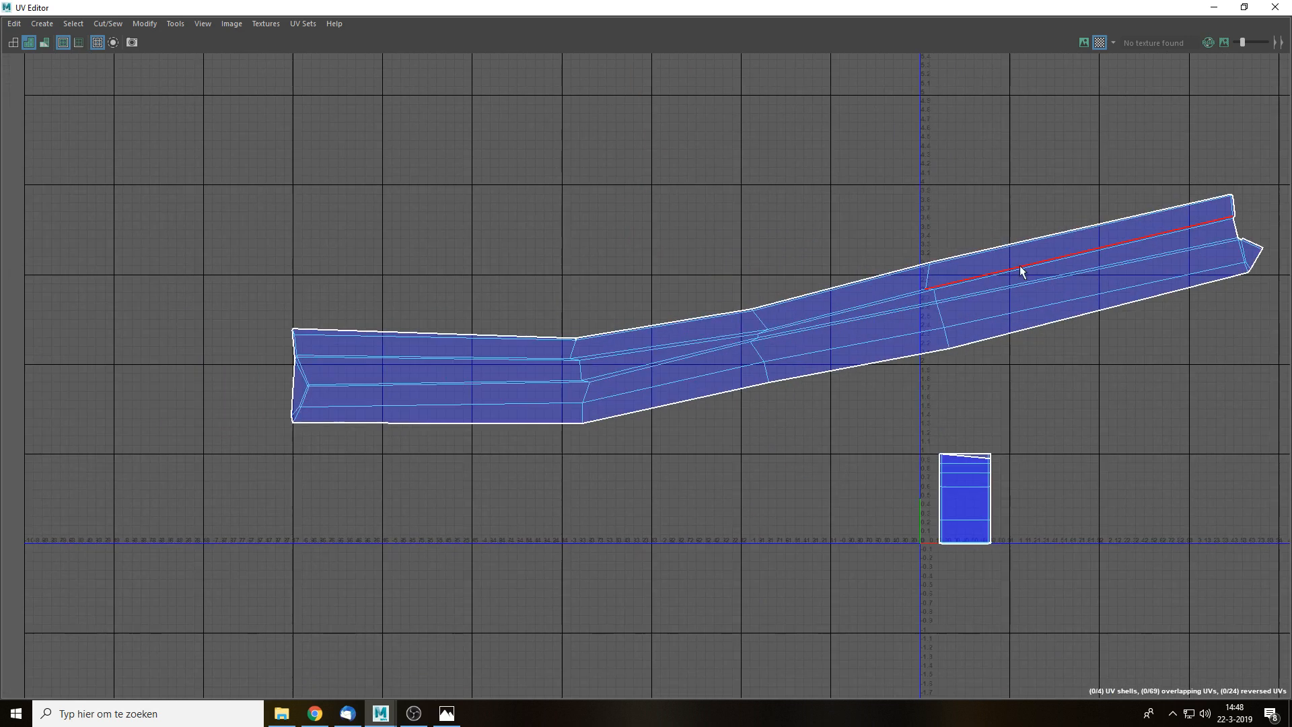
right_drag(932, 283, 909, 296)
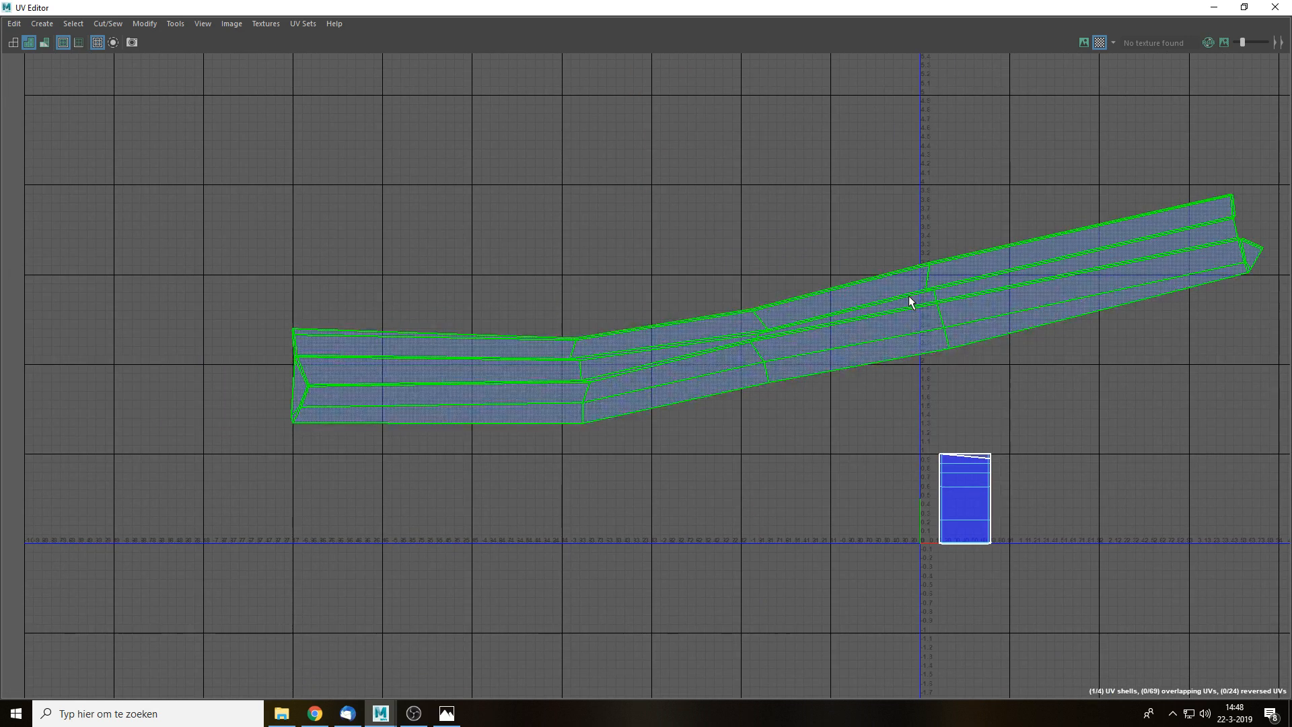
key(ctrl+u)
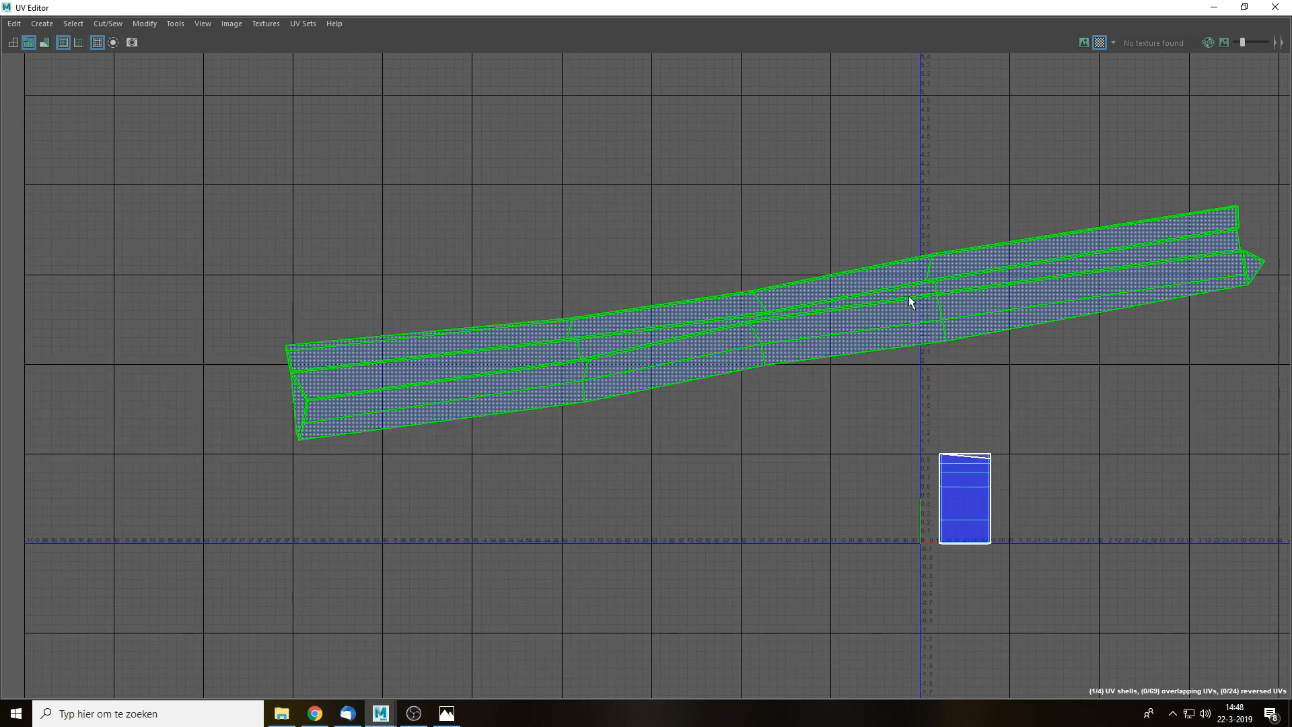
click(1109, 413)
- Restore the UV Editor to a smaller window below the model and bring the beam's end face into view
double_click(1129, 7)
drag(1058, 111, 983, 444)
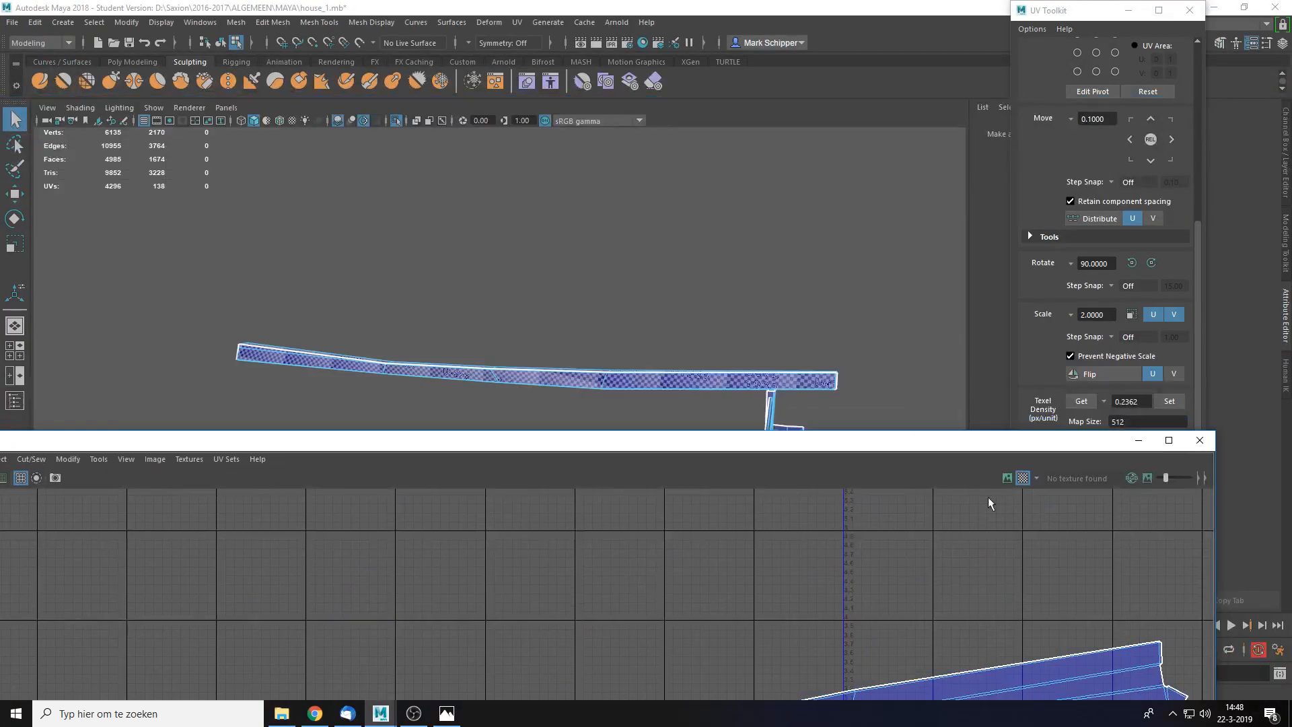
alt+drag(839, 358, 744, 361)
click(583, 352)
alt+drag(582, 351, 628, 308)
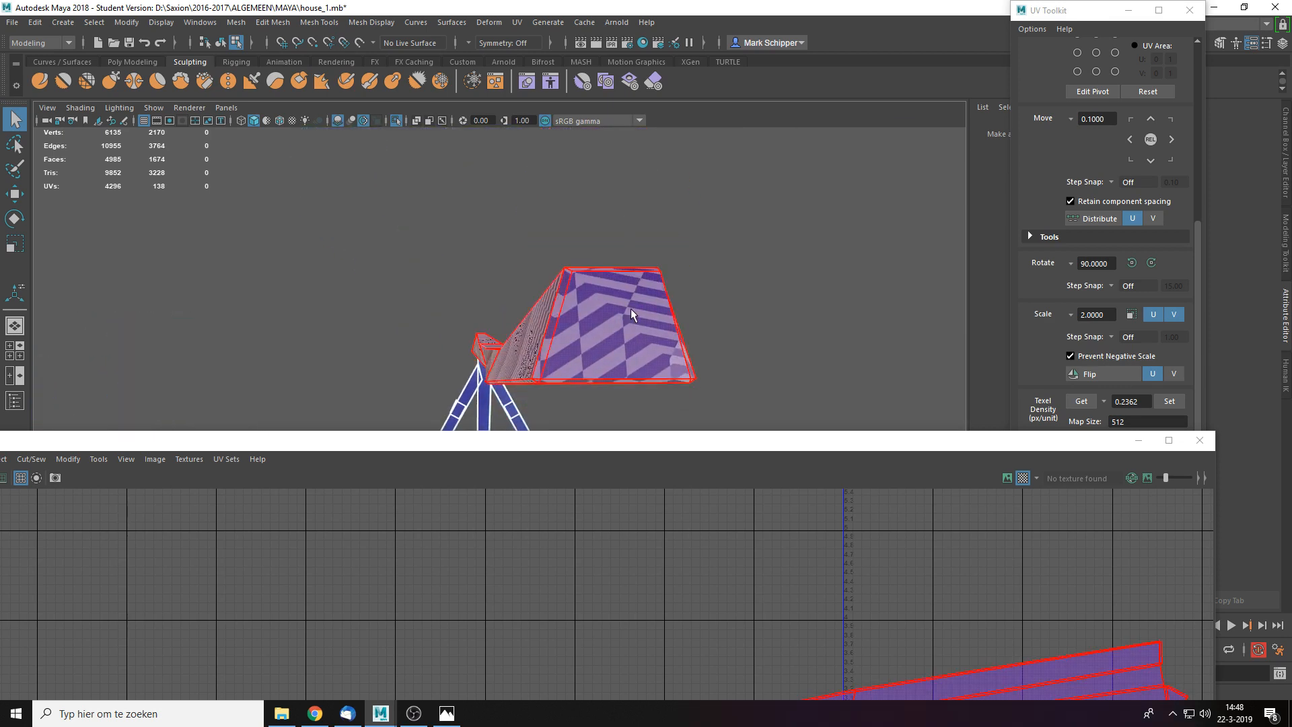
- Select the beam's end face to locate its UVs in the UV Editor, and enlarge the editor window for a closer look
click(631, 308)
right_drag(937, 635, 933, 562)
scroll(932, 562, down, 3)
click(658, 376)
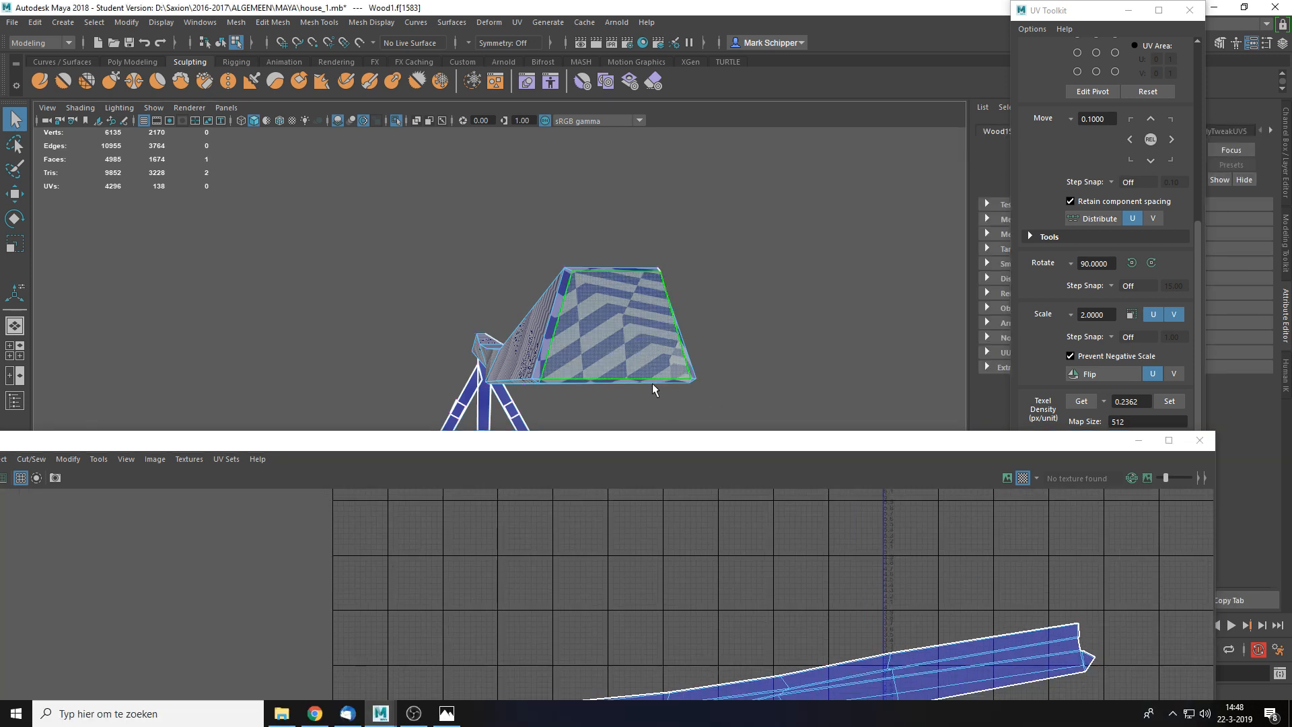
alt+middle_drag(785, 675, 958, 551)
scroll(687, 609, up, 5)
scroll(586, 607, down, 2)
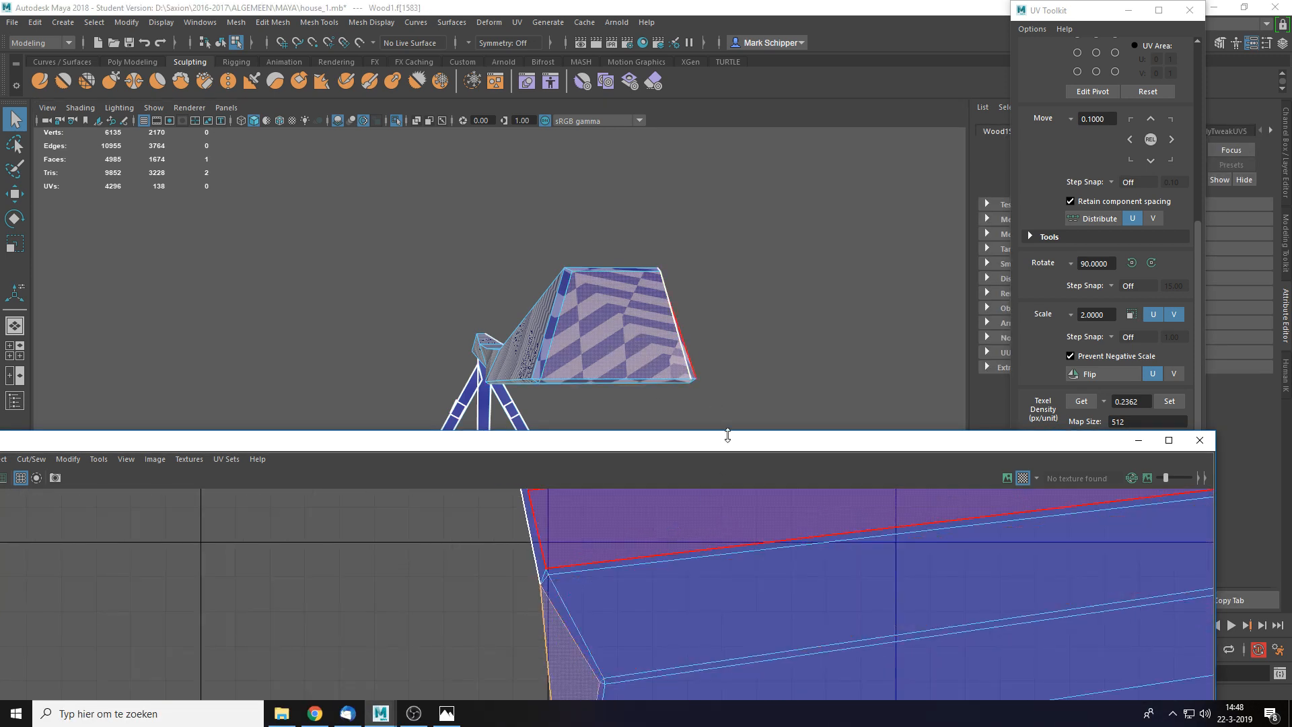
drag(728, 436, 726, 371)
click(506, 551)
alt+middle_drag(653, 639, 745, 514)
scroll(724, 525, down, 2)
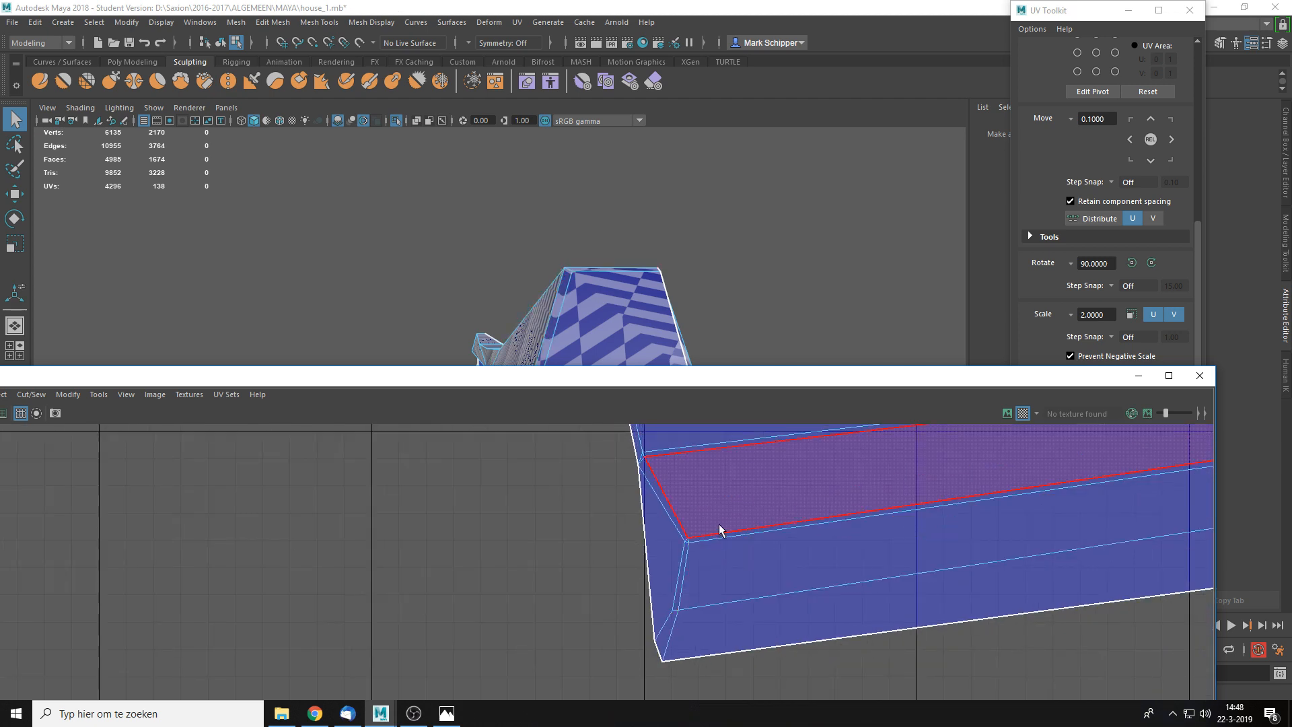
scroll(719, 524, up, 2)
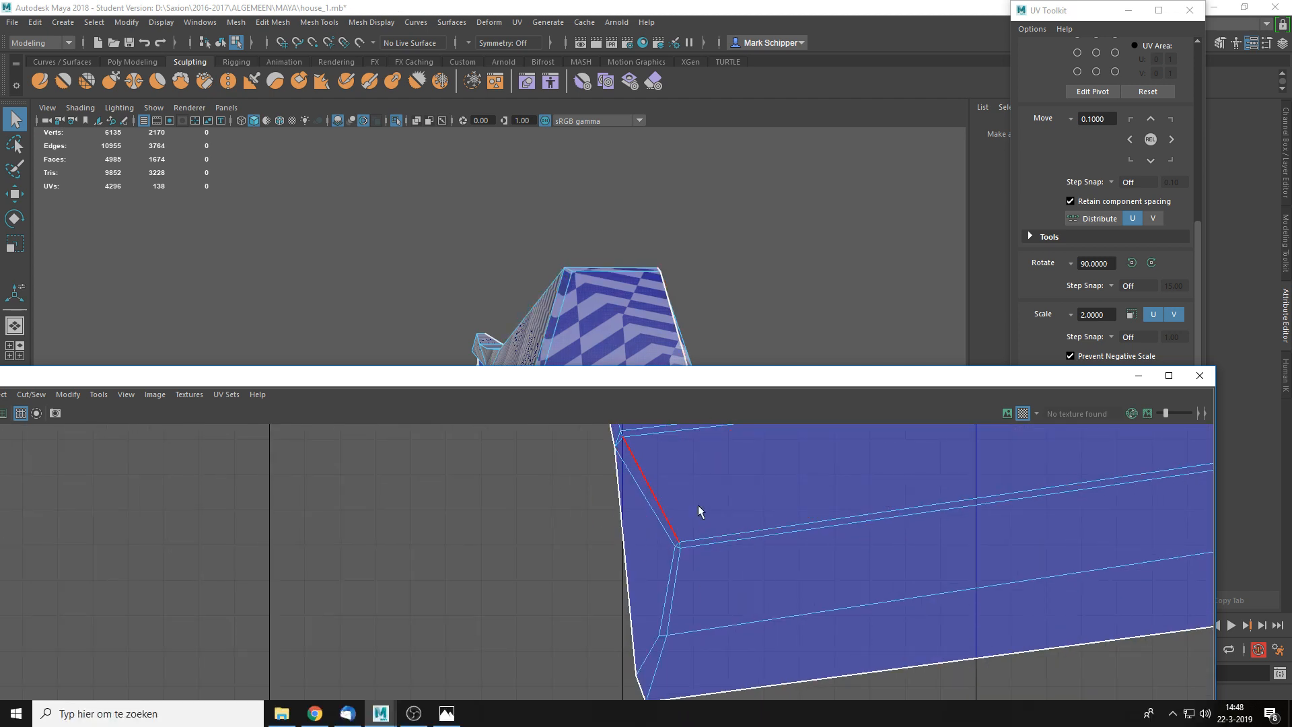
- Cut the UV edge on the upper slanted side of the beam's end cap and unfold the beam shell
click(638, 503)
right_drag(638, 503, 654, 586)
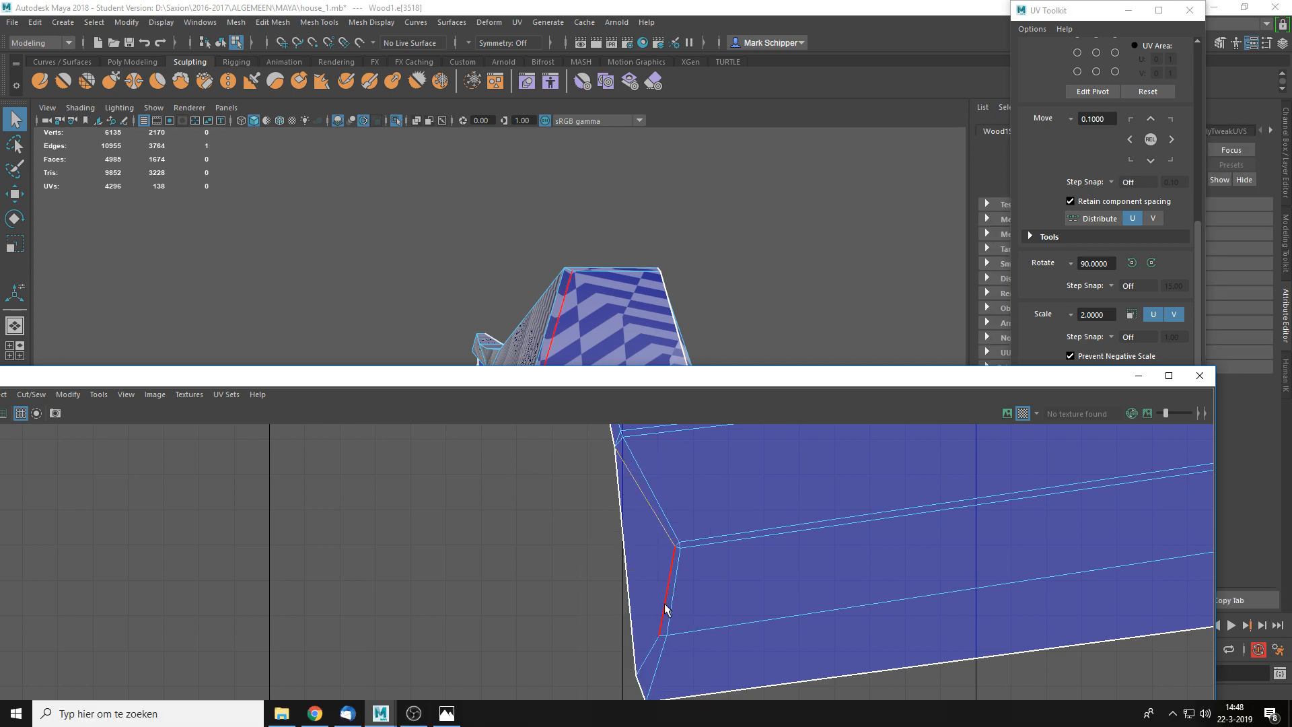
shift+right_drag(662, 515, 614, 535)
right_drag(738, 502, 655, 436)
click(764, 527)
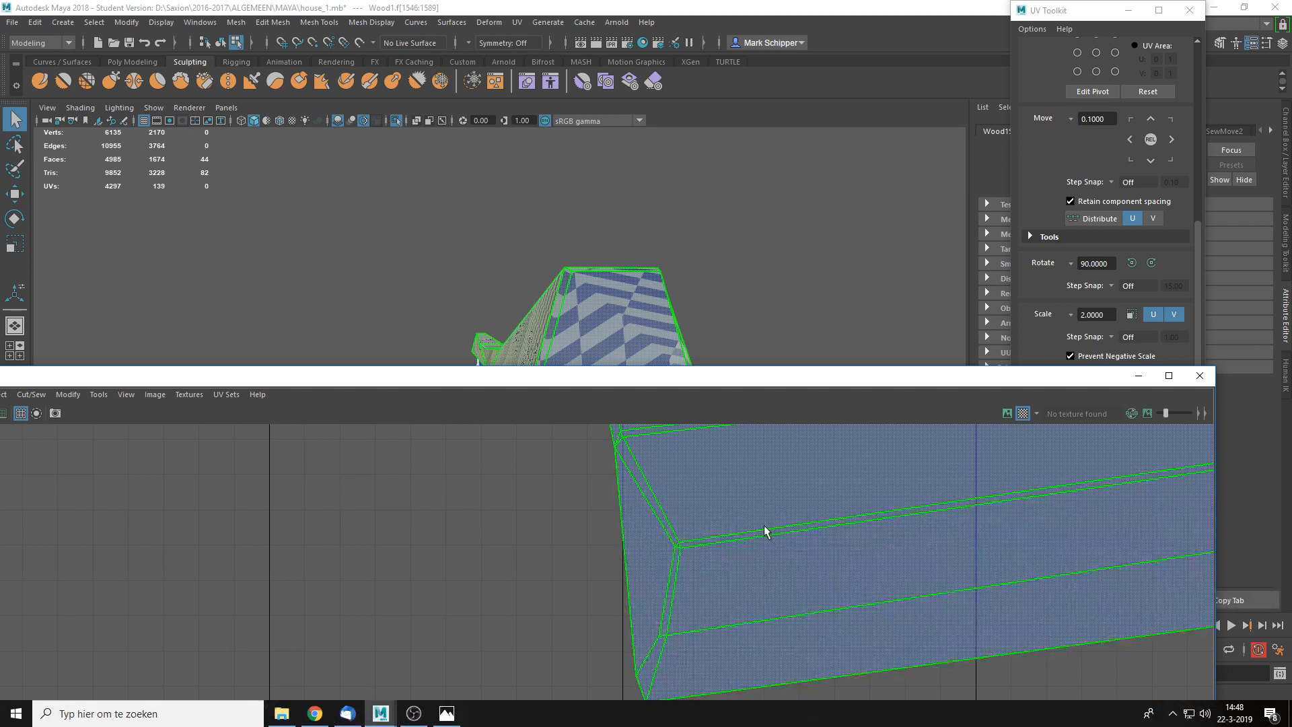
key(ctrl+u)
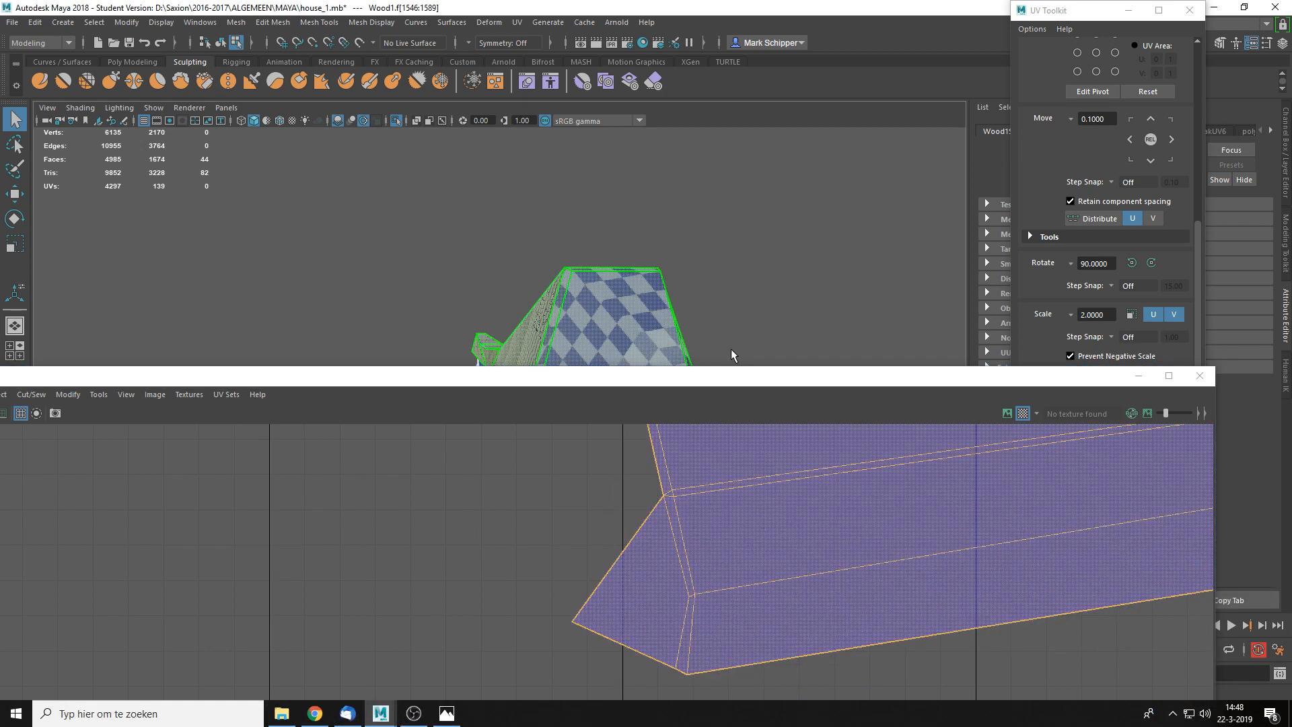
- Cut the UV edge on the lower side of the beam's end cap and unfold the beam shell once more
alt+middle_drag(730, 348, 750, 261)
click(557, 460)
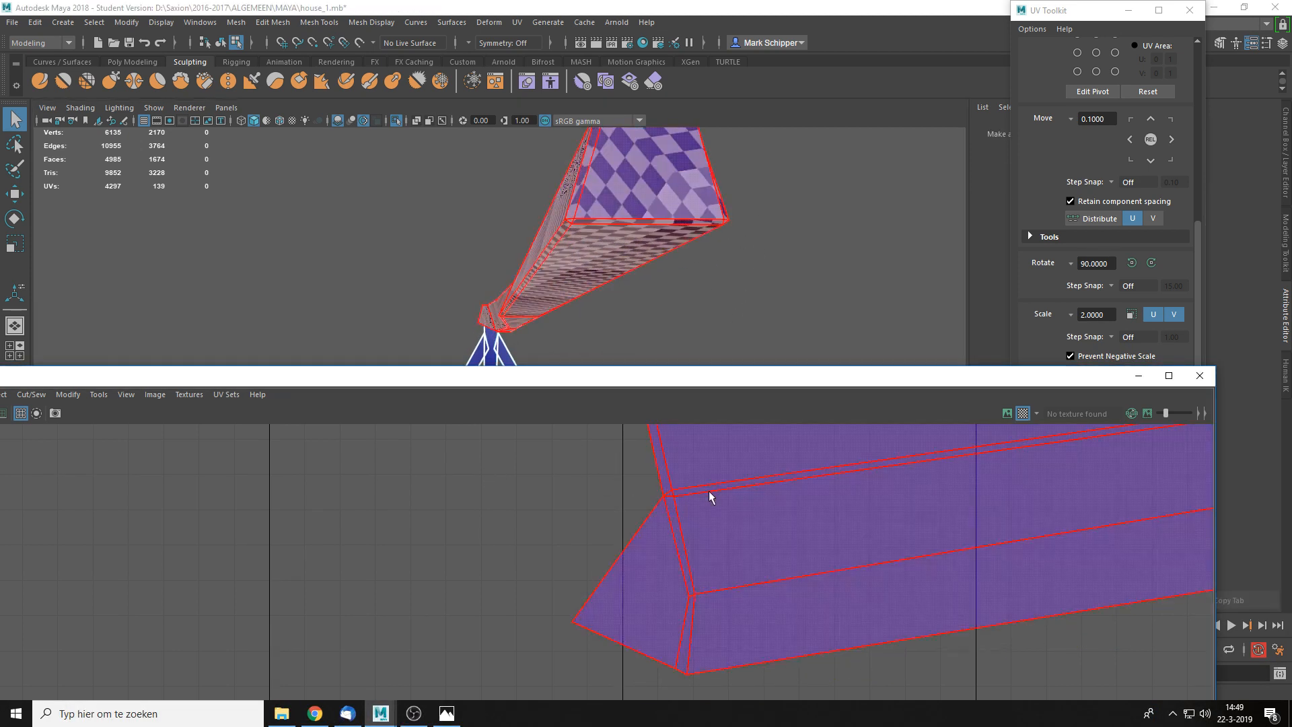
right_drag(709, 527, 712, 437)
click(673, 632)
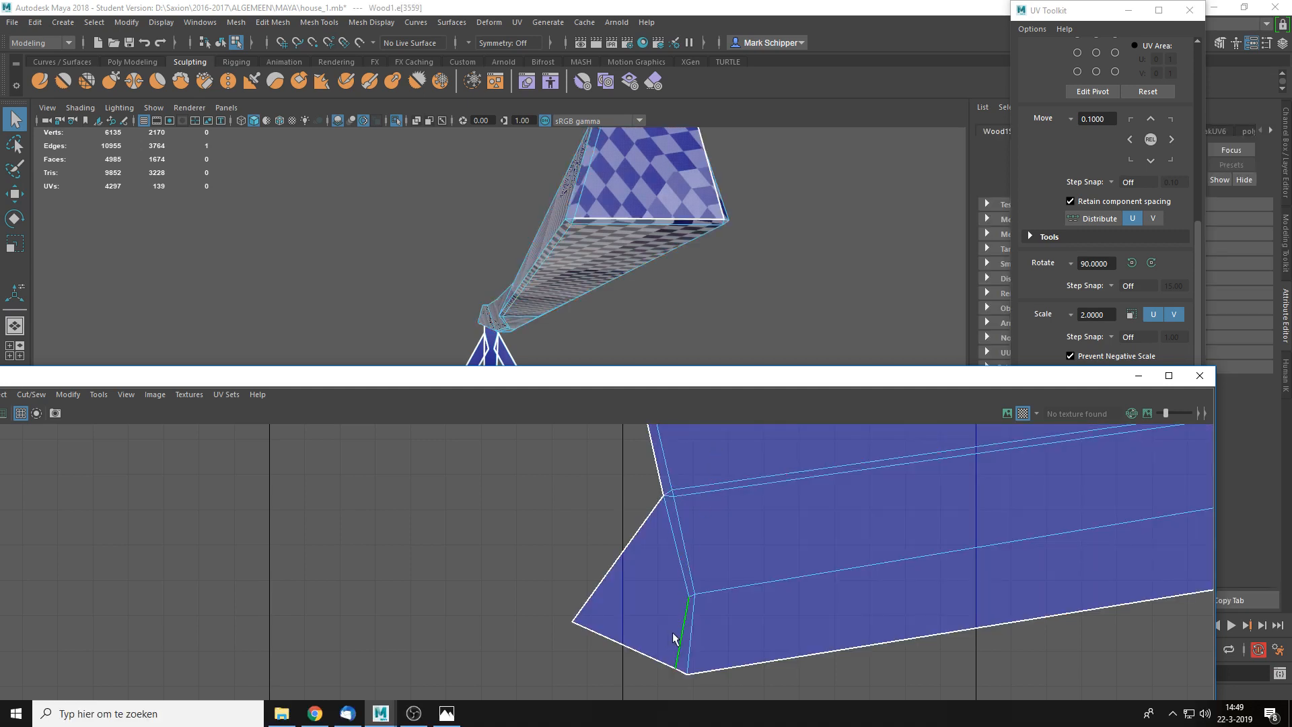
shift+right_drag(673, 632, 640, 548)
right_drag(765, 502, 715, 478)
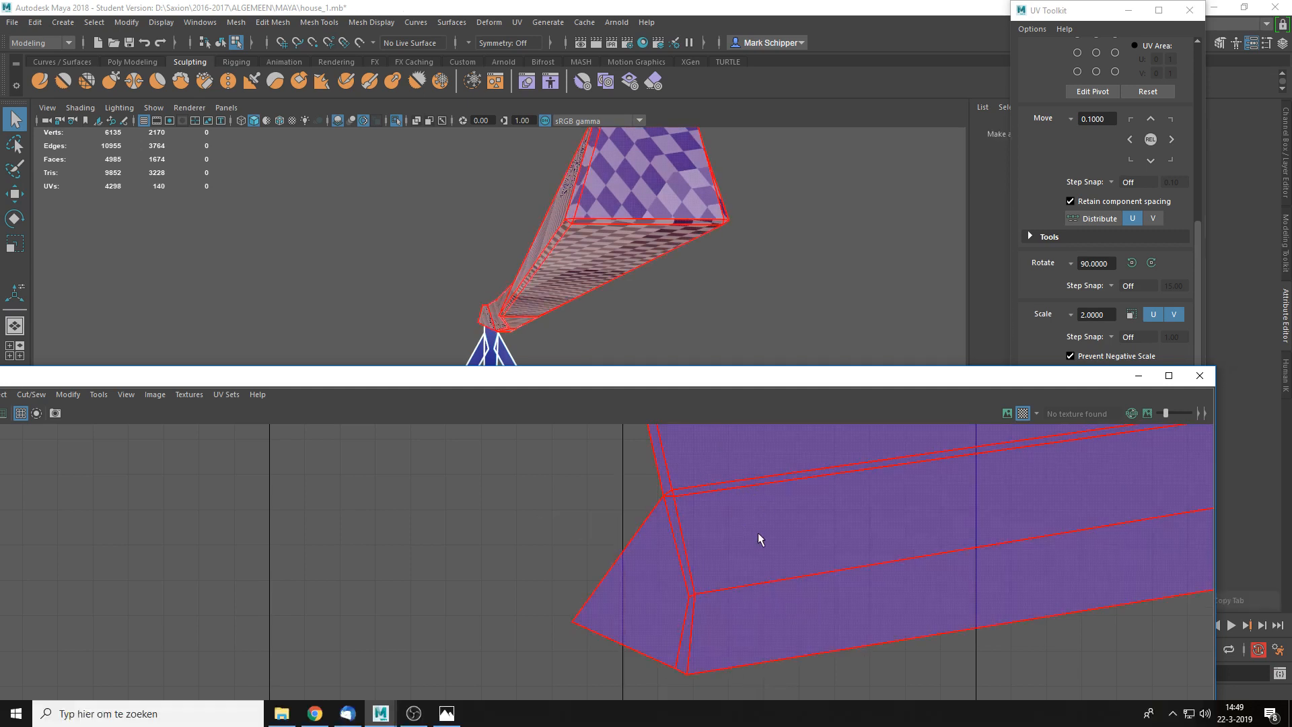
click(756, 536)
key(ctrl+u)
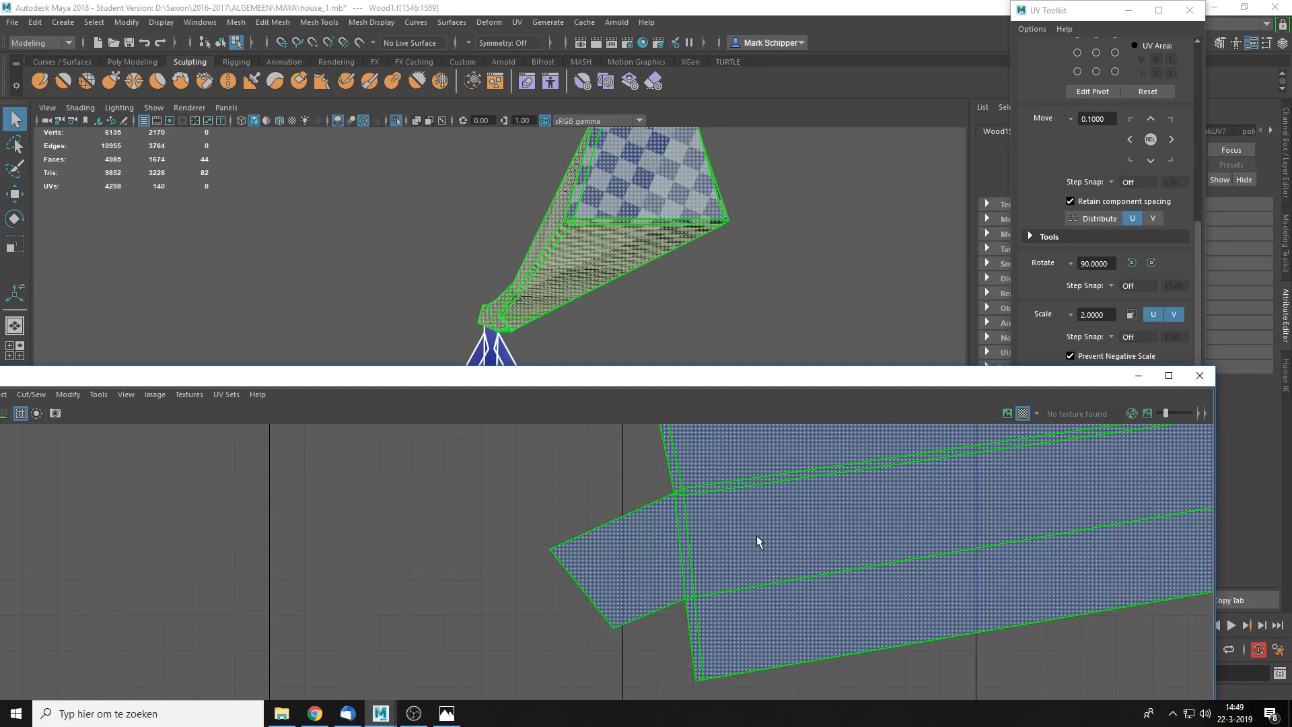
click(540, 431)
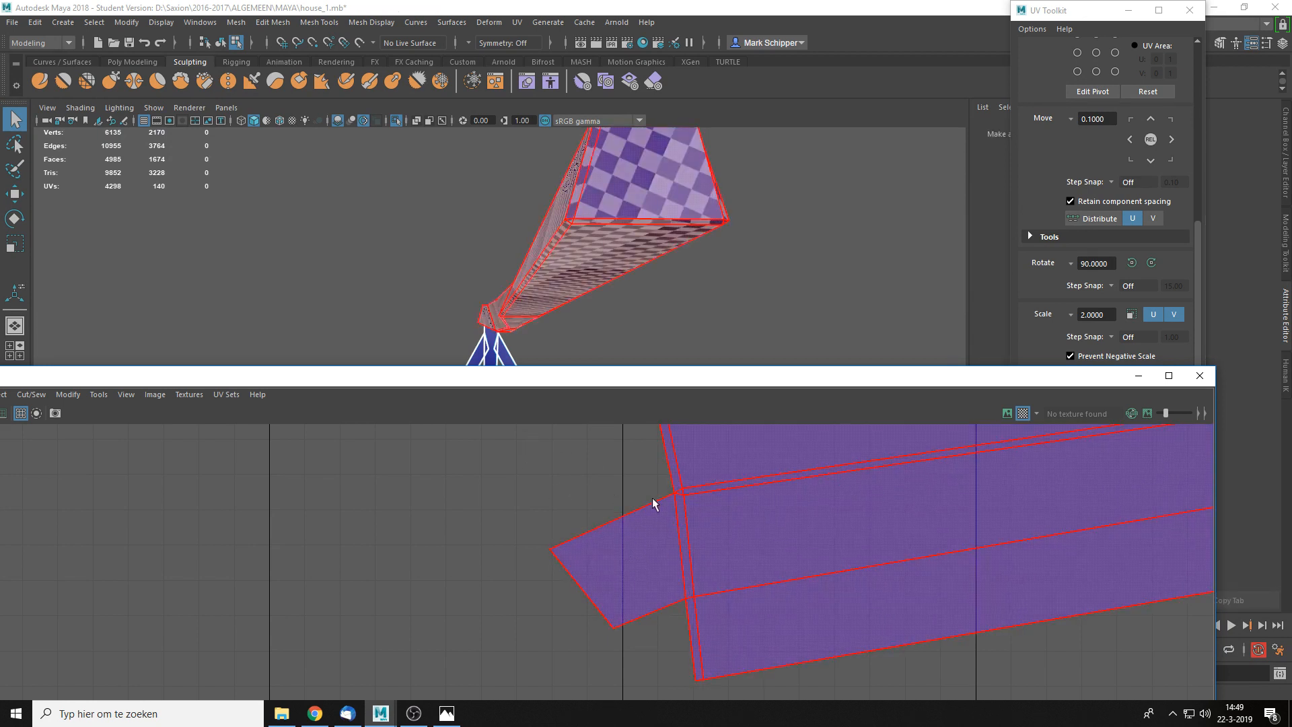
scroll(754, 506, down, 1)
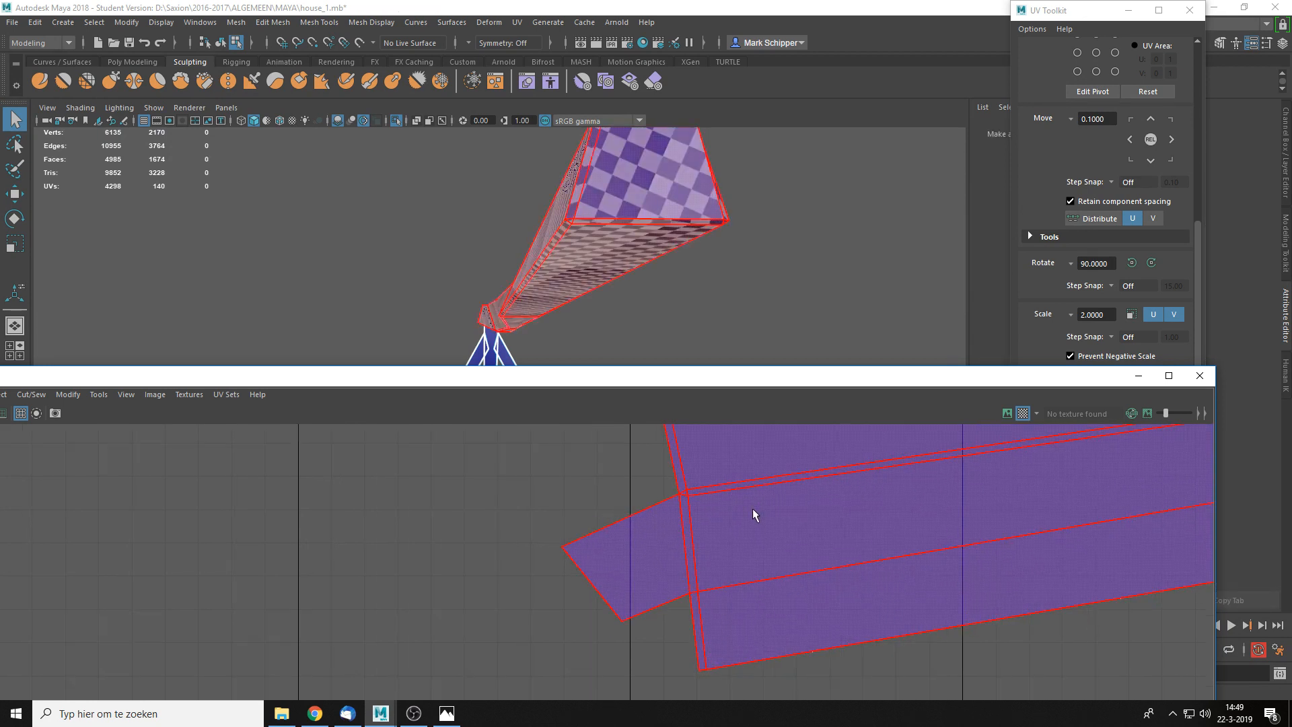
alt+drag(739, 268, 862, 284)
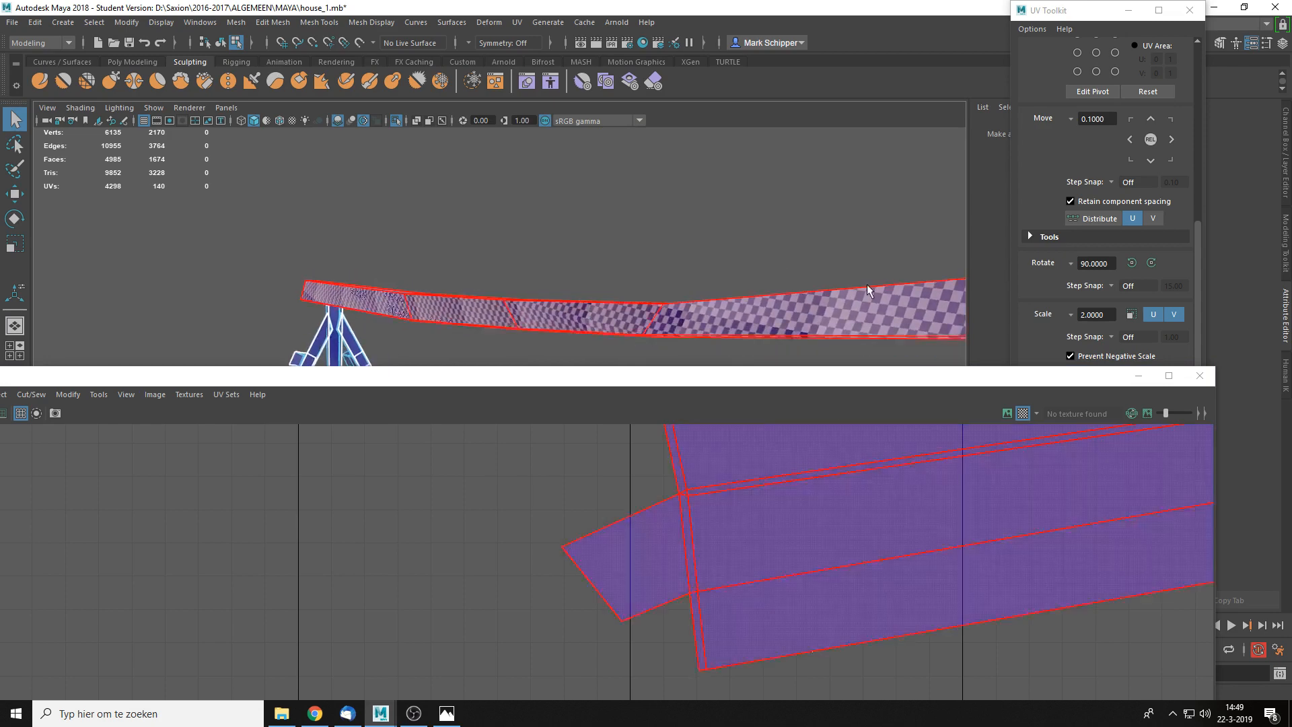
- Cut the UV edge between the bevel strip and the end cap at the beam's other end, and unfold the beam shell
alt+drag(592, 268, 720, 279)
mouse_move(1007, 485)
alt+middle_down()
mouse_move(499, 519)
mouse_move(471, 585)
alt+middle_up()
alt+middle_drag(1016, 509, 269, 609)
mouse_move(1077, 491)
alt+middle_down()
mouse_move(485, 592)
mouse_move(591, 559)
alt+middle_up()
scroll(572, 572, up, 6)
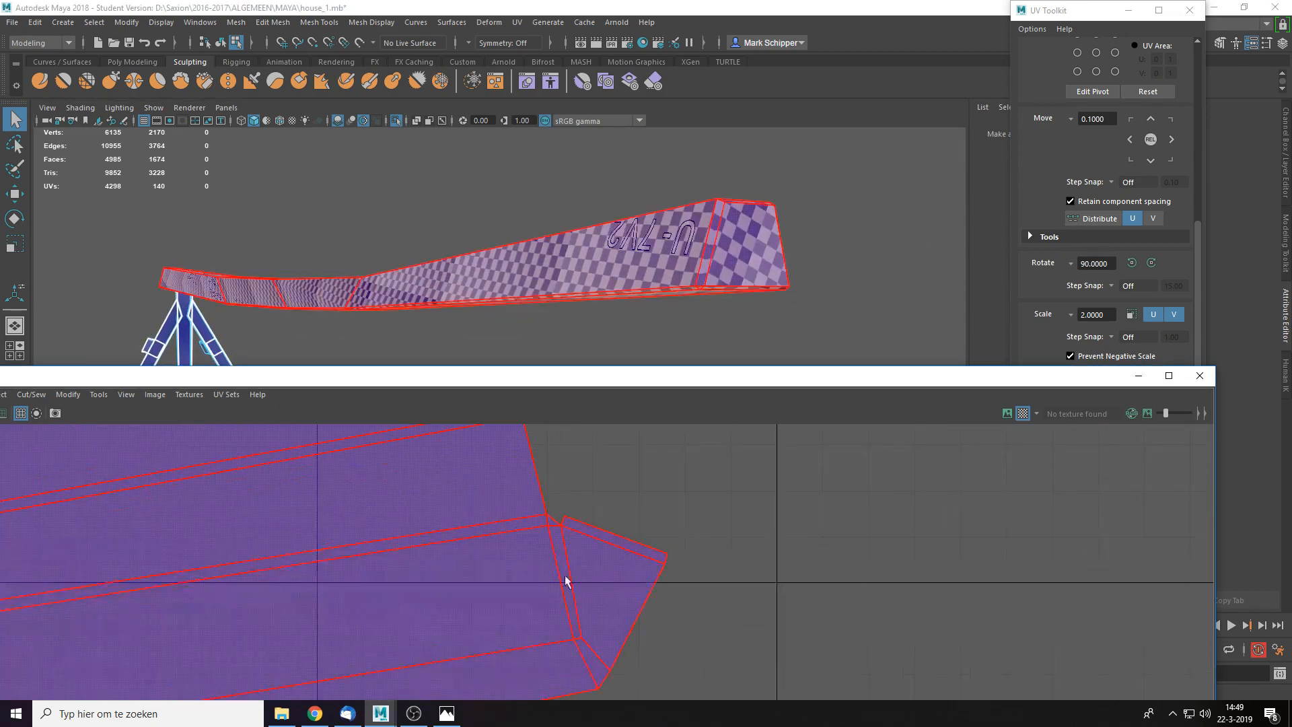
right_drag(604, 529, 604, 494)
scroll(570, 569, up, 2)
click(570, 545)
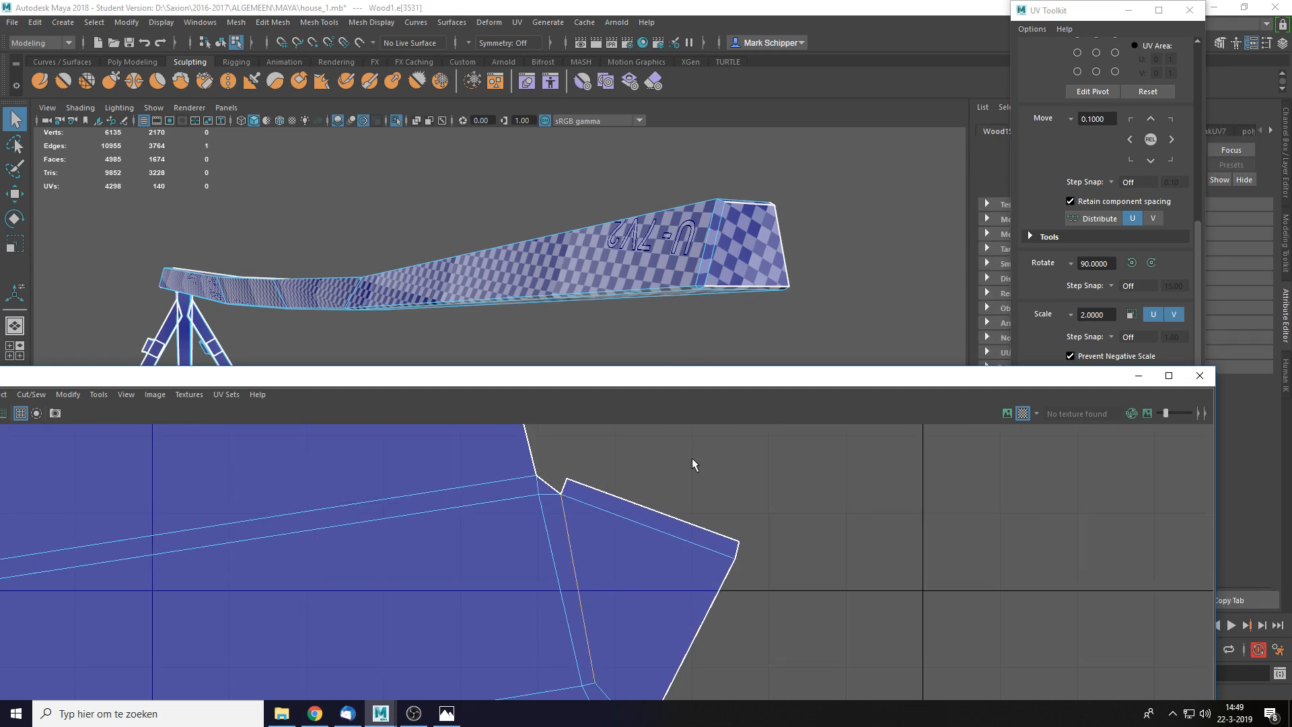
shift+right_drag(600, 513, 535, 532)
right_drag(620, 528, 620, 567)
double_click(628, 563)
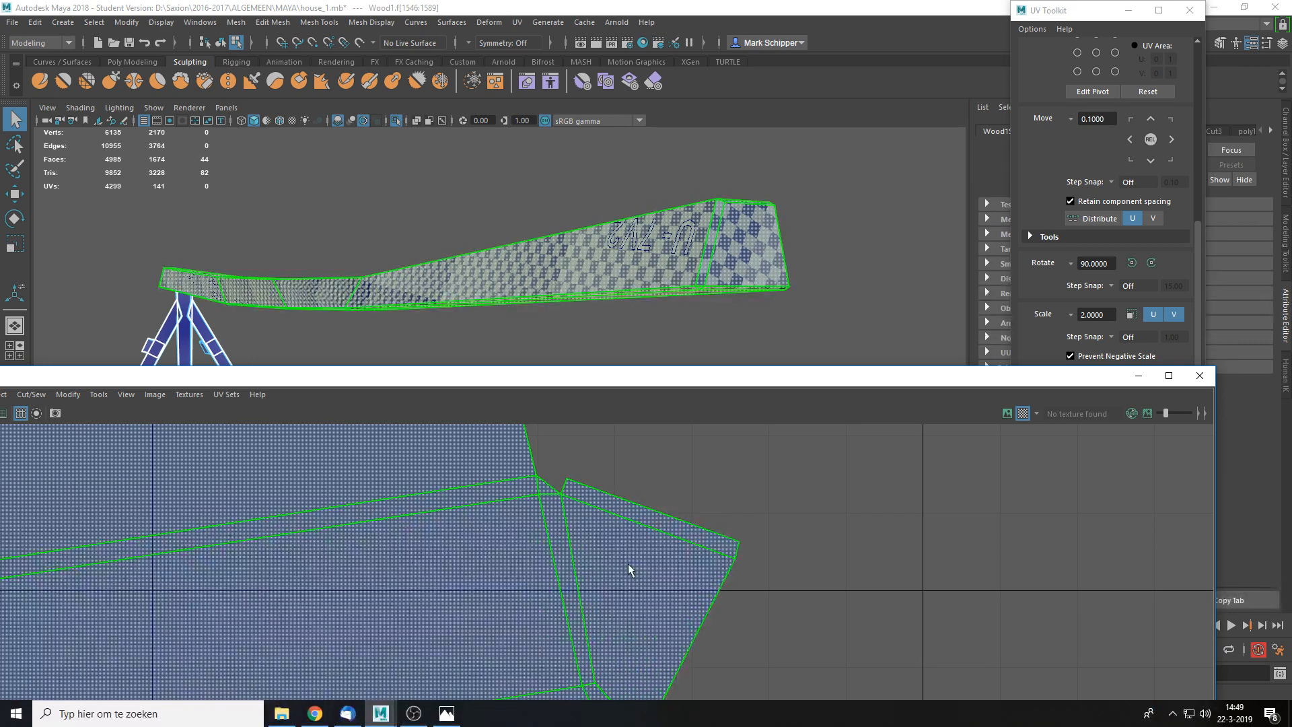
key(ctrl+u)
click(805, 553)
scroll(664, 563, down, 5)
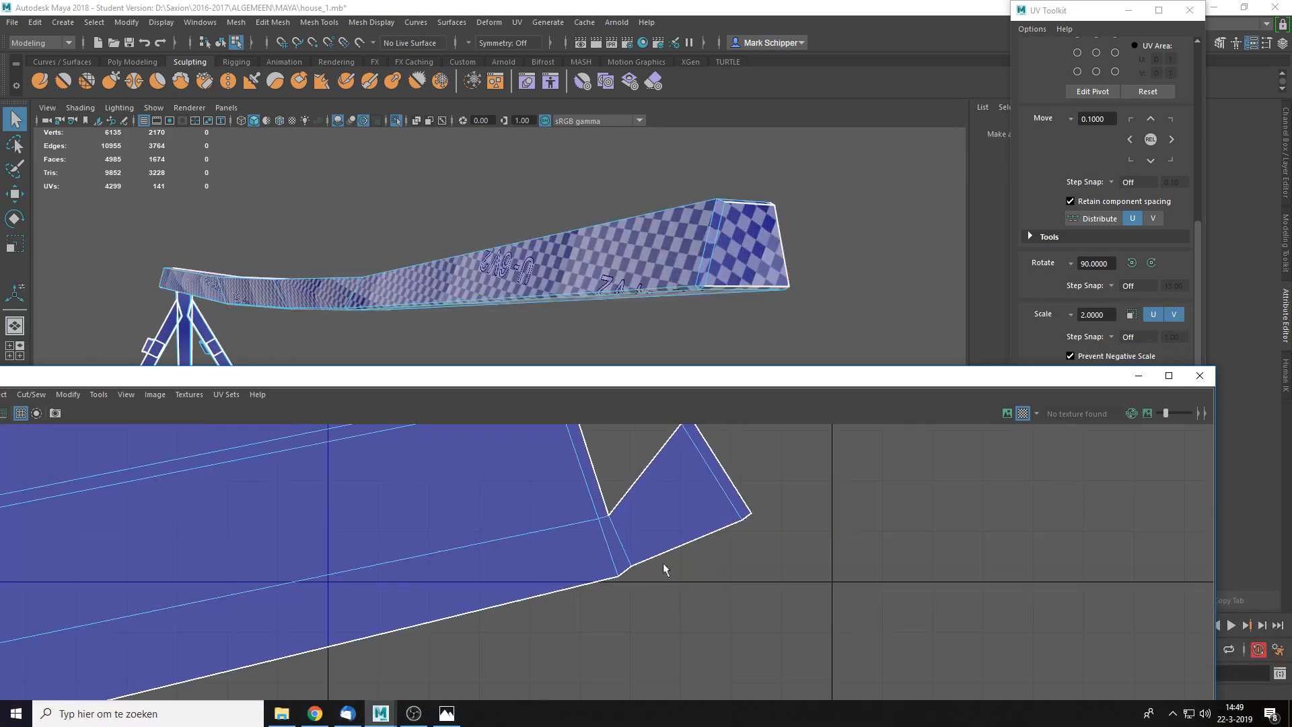
- Cut the UV edge between the triangular end cap and its narrow outer bevel strip
scroll(681, 504, down, 1)
alt+middle_drag(471, 490, 856, 532)
scroll(791, 563, down, 4)
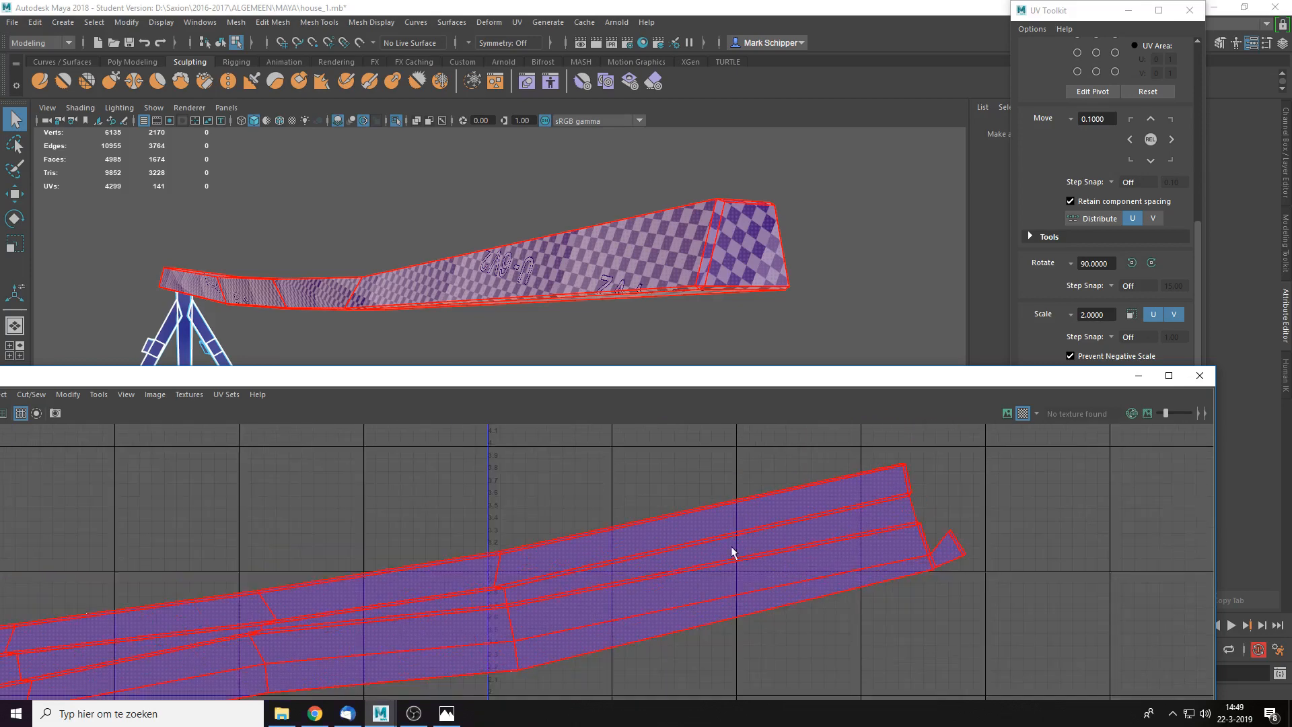
alt+middle_drag(649, 559, 956, 471)
alt+middle_drag(460, 550, 784, 474)
alt+middle_drag(1024, 450, 472, 538)
right_drag(749, 528, 956, 439)
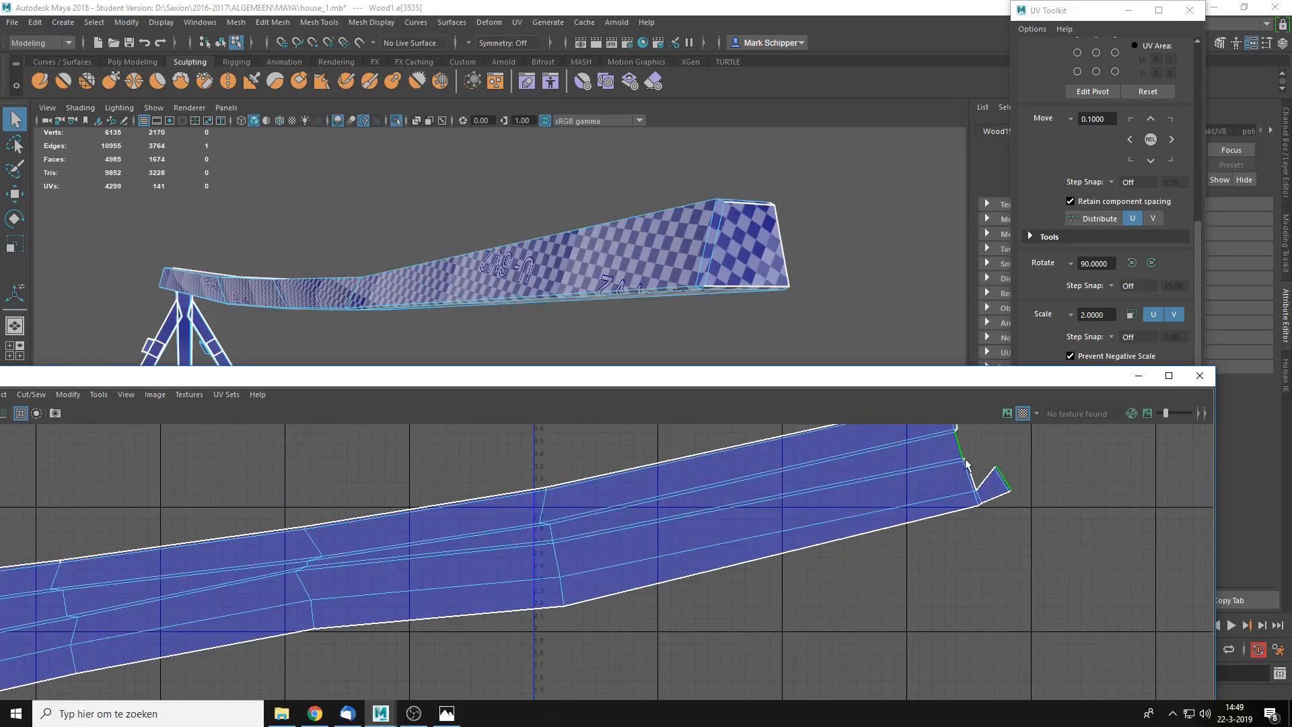
alt+middle_drag(959, 457, 739, 519)
scroll(807, 523, up, 2)
scroll(807, 523, up, 2)
alt+middle_drag(566, 530, 890, 577)
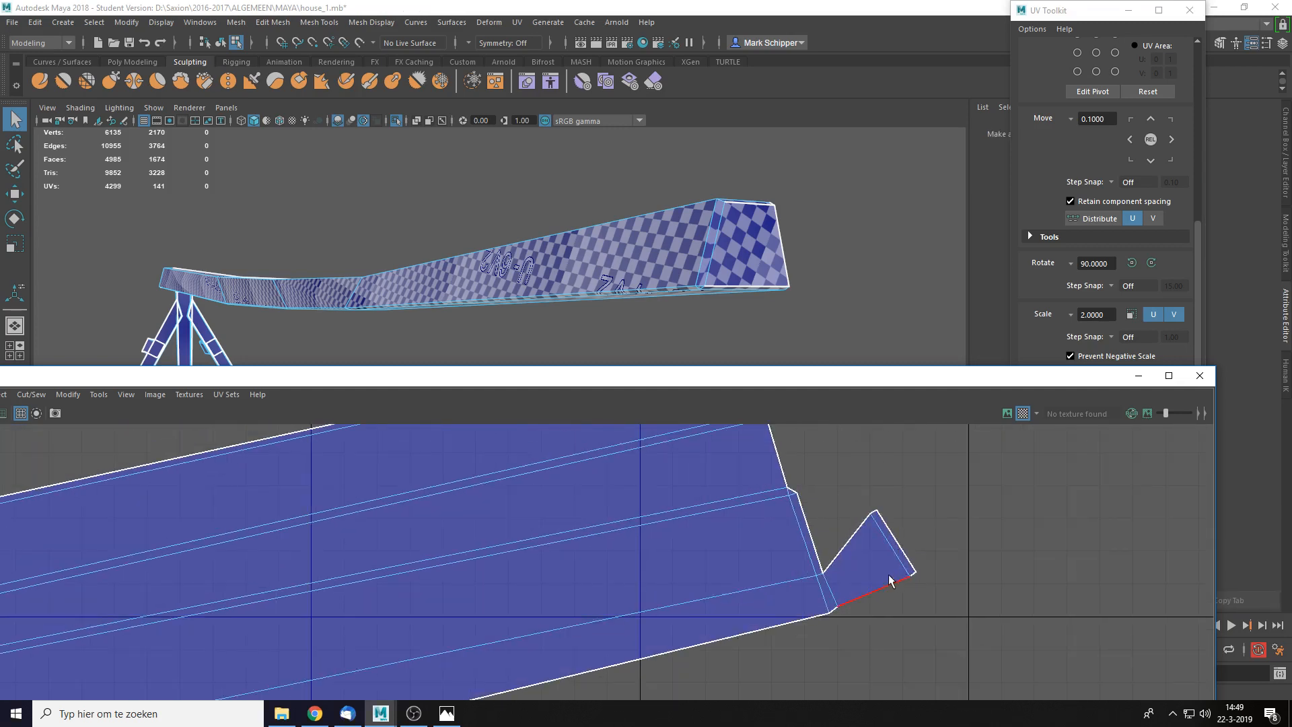
scroll(885, 538, up, 2)
alt+middle_drag(783, 486, 839, 591)
scroll(923, 632, up, 2)
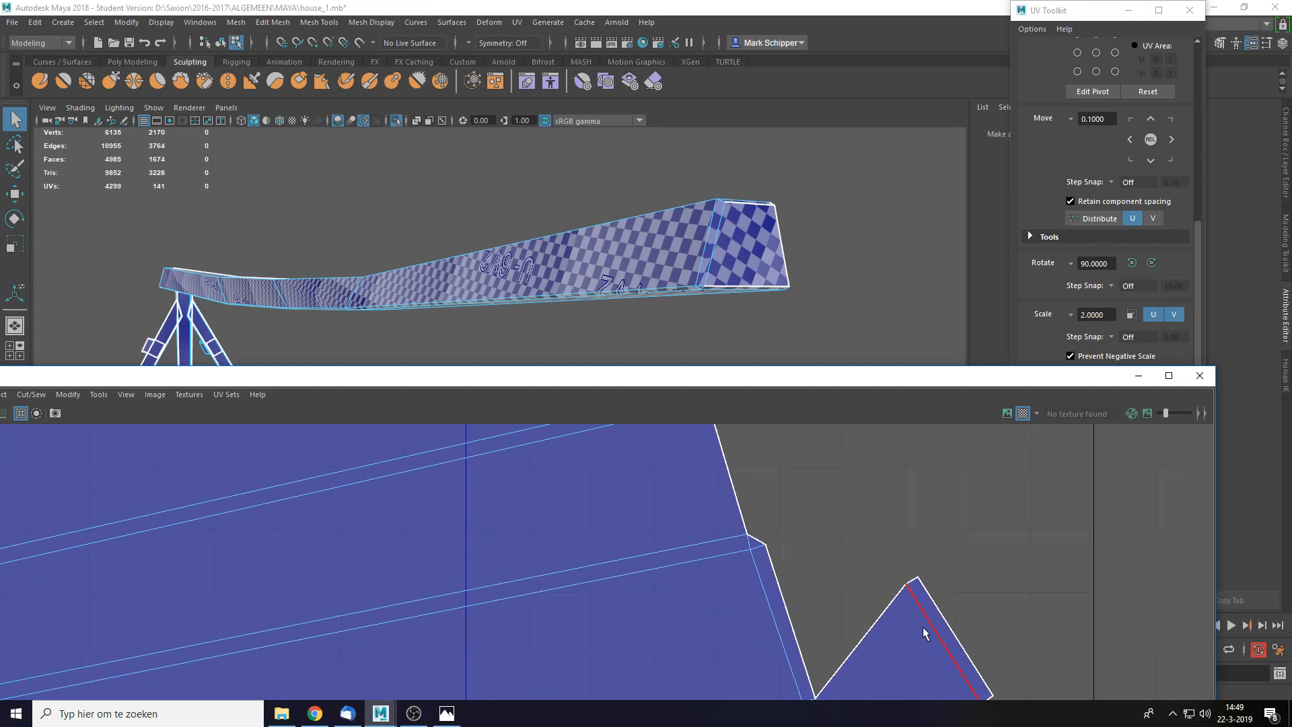
click(918, 607)
shift+right_drag(918, 608, 850, 540)
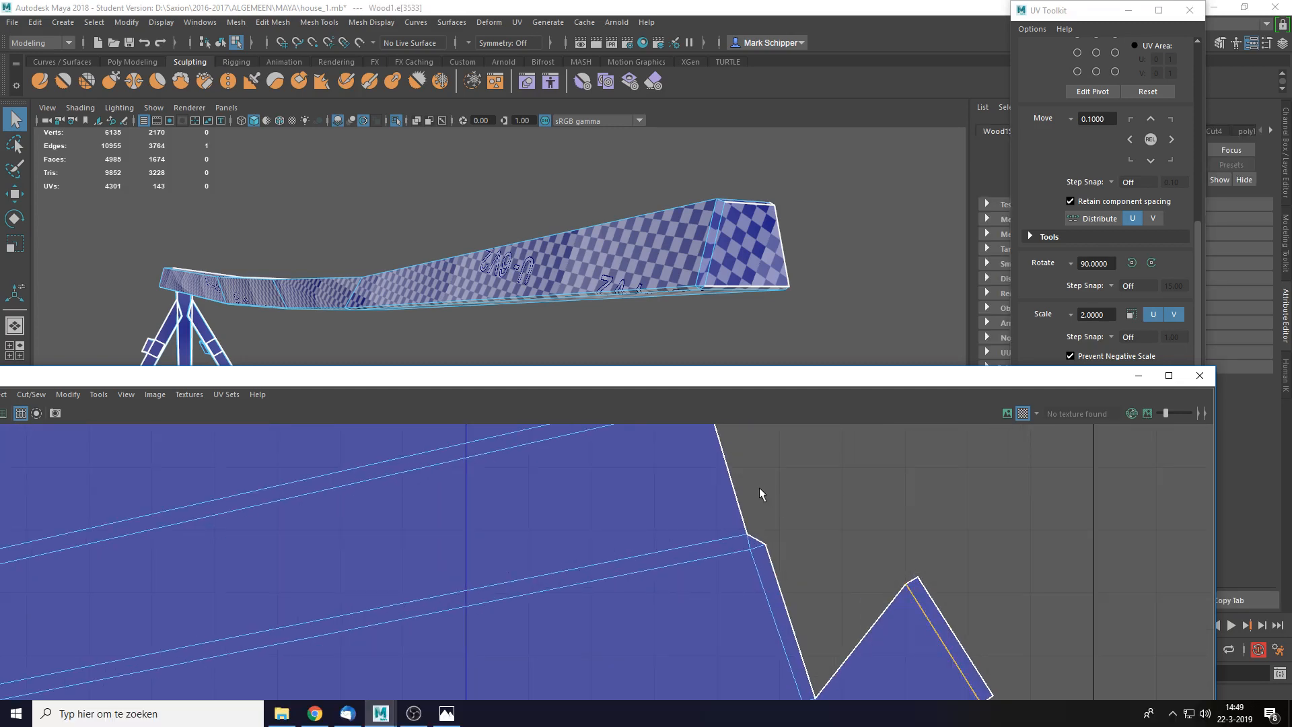
- Move and sew the detached bevel strip onto the beam's end, and sew the open bevel corners along that end
shift+right_drag(733, 487, 746, 413)
click(759, 533)
key(g)
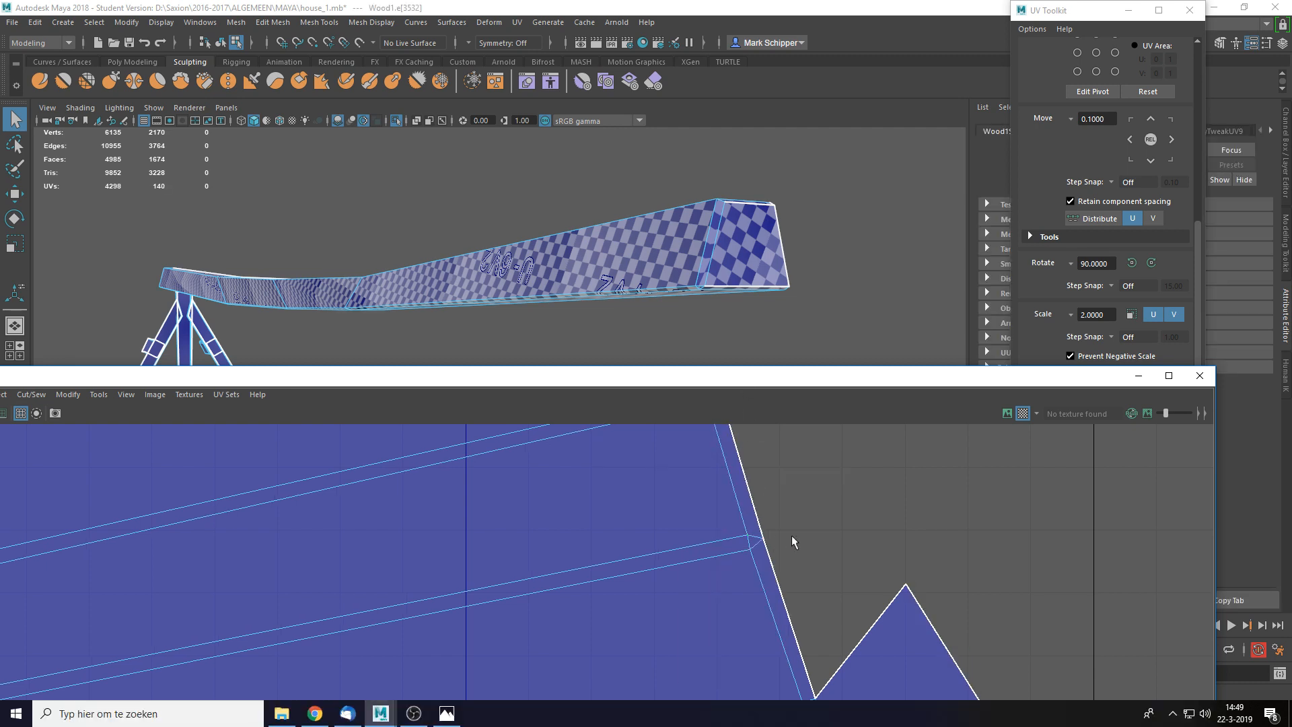
alt+middle_drag(804, 492, 844, 581)
click(759, 478)
key(g)
scroll(887, 541, down, 2)
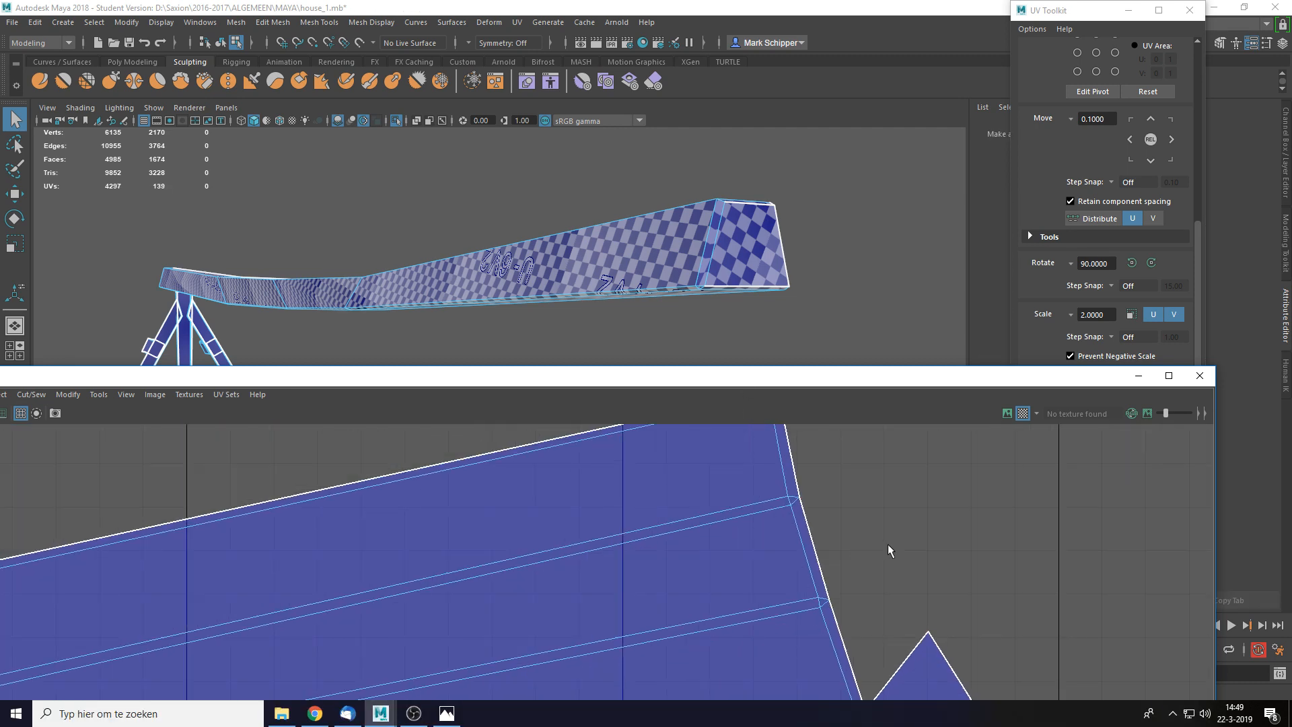
- Examine the beam shell's UV layout along its full length for irregular edges
scroll(783, 628, down, 3)
scroll(701, 609, down, 2)
alt+middle_drag(409, 613, 982, 440)
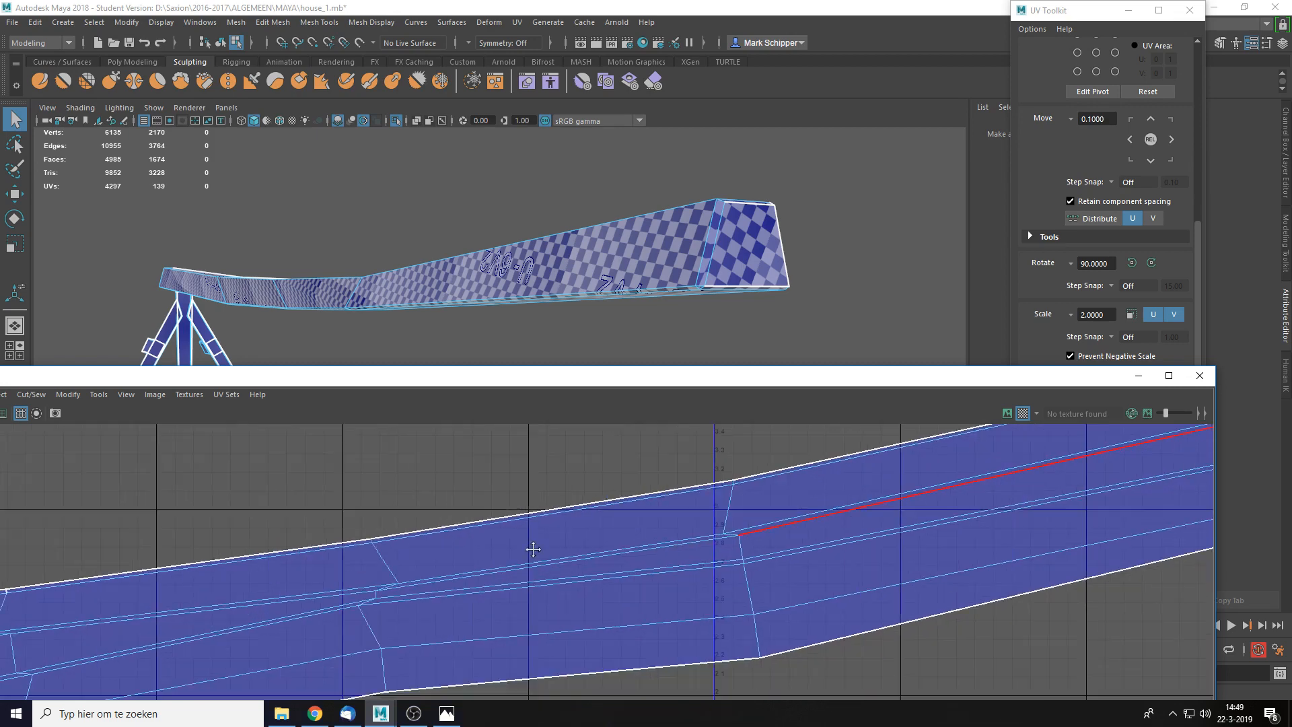
alt+middle_drag(531, 548, 1063, 471)
alt+middle_drag(367, 608, 1074, 479)
alt+middle_drag(974, 516, 487, 598)
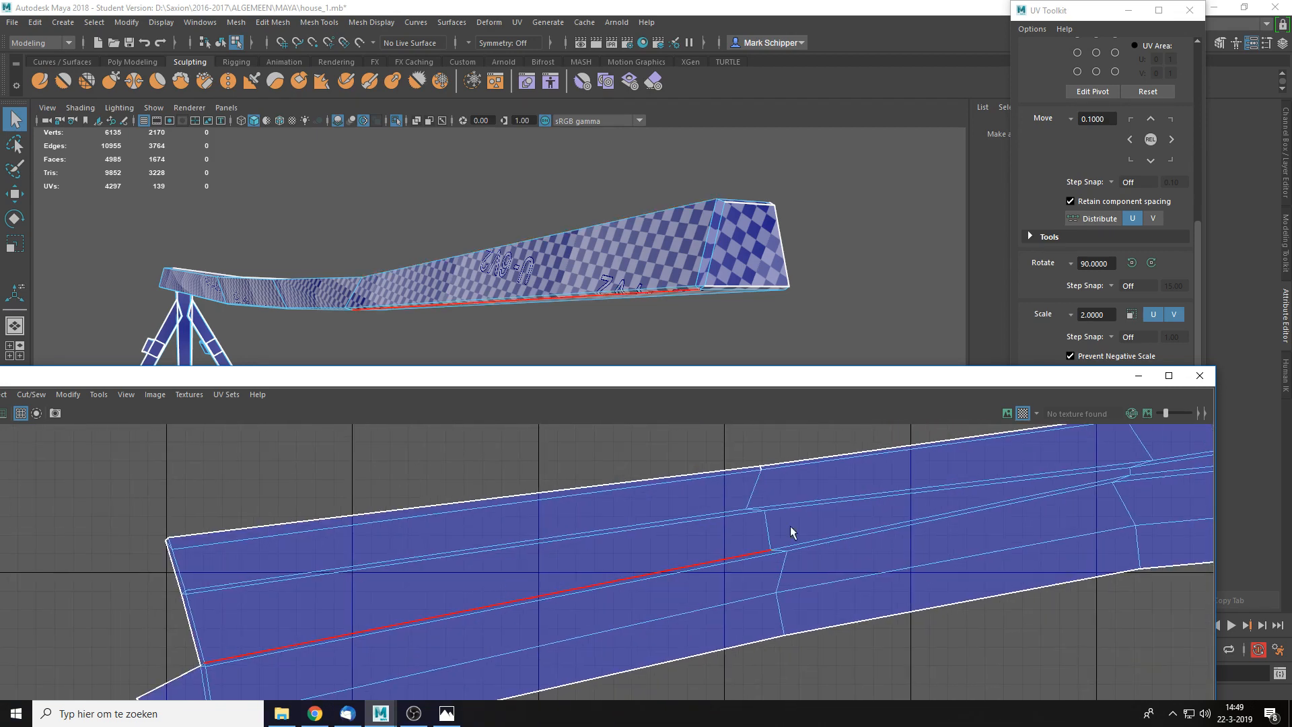
alt+middle_drag(790, 531, 455, 583)
- Apply Automatic UV mapping to all faces of the beam and frame the new shells in the enlarged UV Editor
right_drag(718, 234, 779, 213)
scroll(832, 328, down, 5)
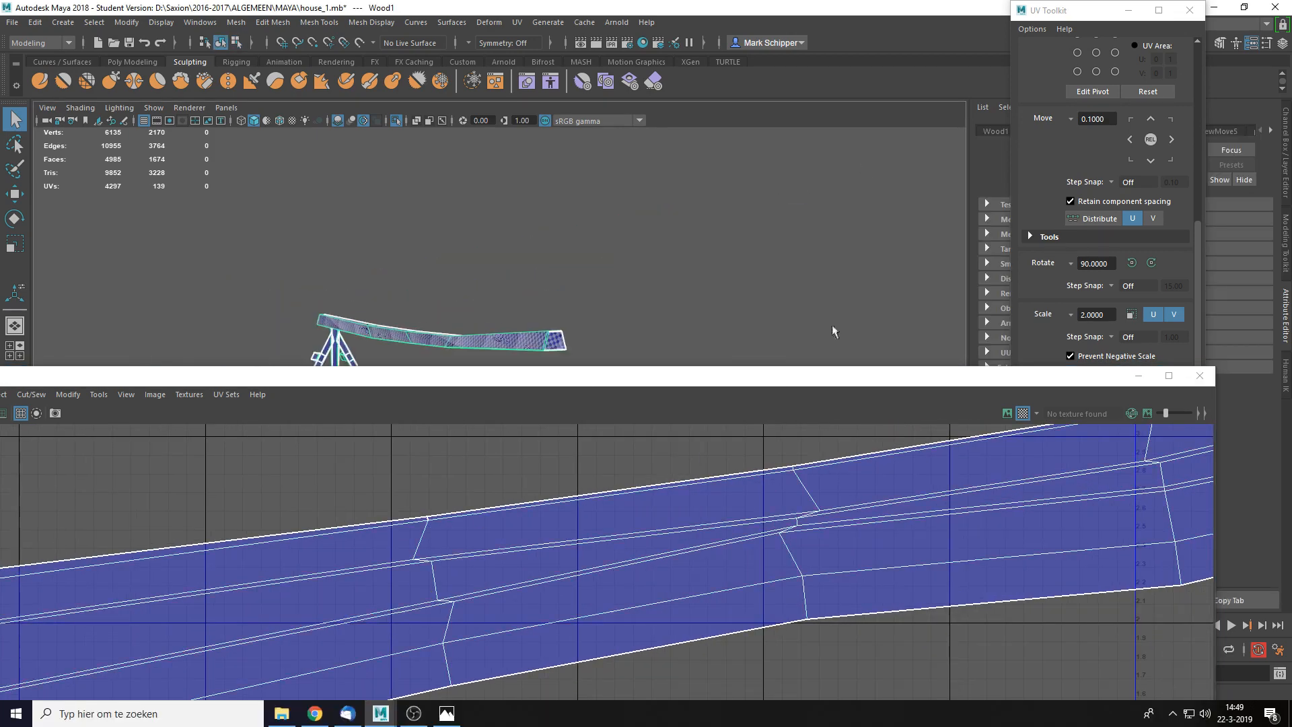
click(638, 240)
click(553, 345)
mouse_move(539, 337)
right_down()
mouse_move(540, 298)
mouse_move(540, 360)
right_up()
double_click(533, 339)
click(515, 24)
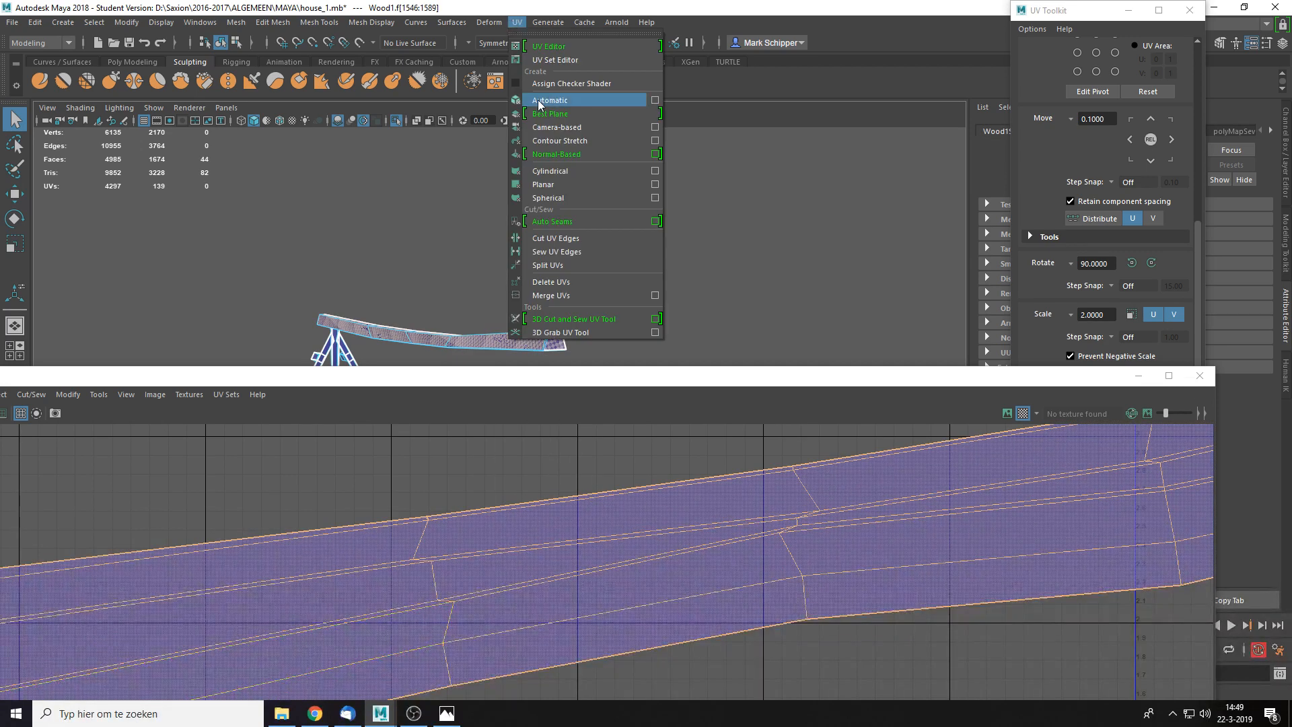
click(539, 99)
double_click(696, 377)
key(f)
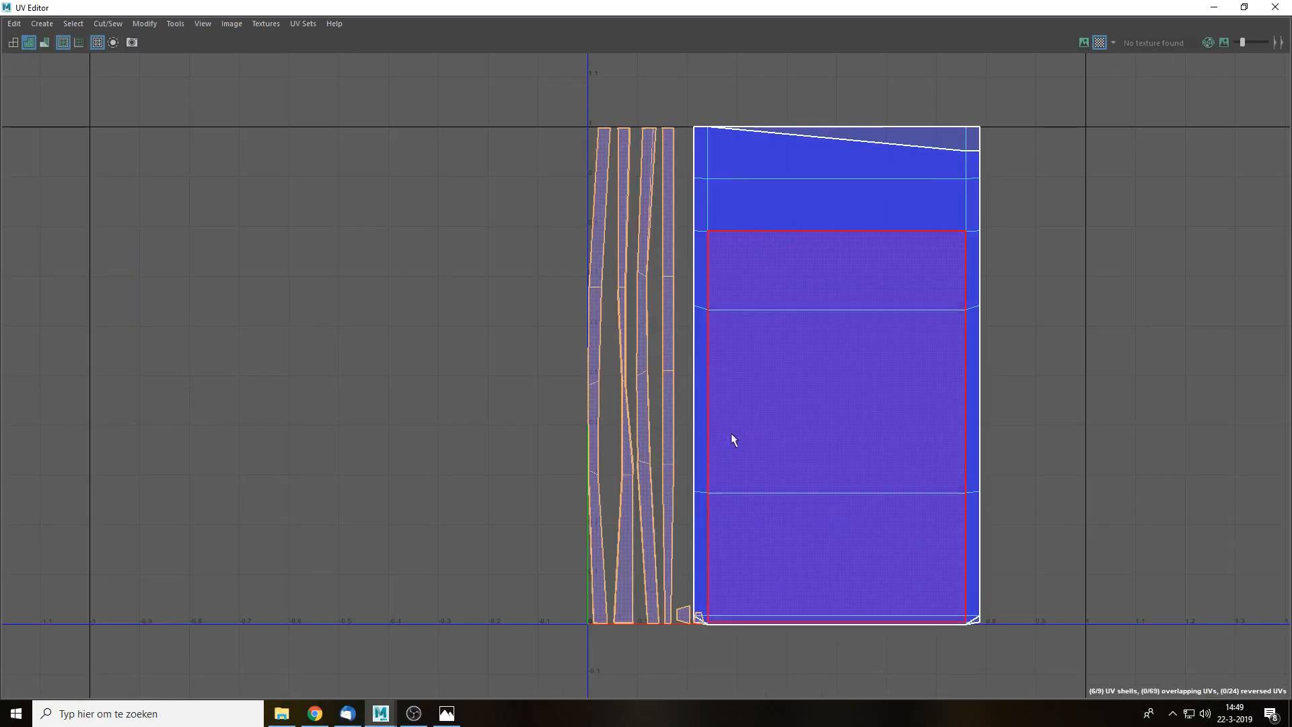
- Move the beam's new UV shells away from the overlapping shells into empty space on the negative U side
scroll(659, 365, up, 3)
key(w)
drag(645, 378, 284, 372)
right_drag(289, 370, 308, 342)
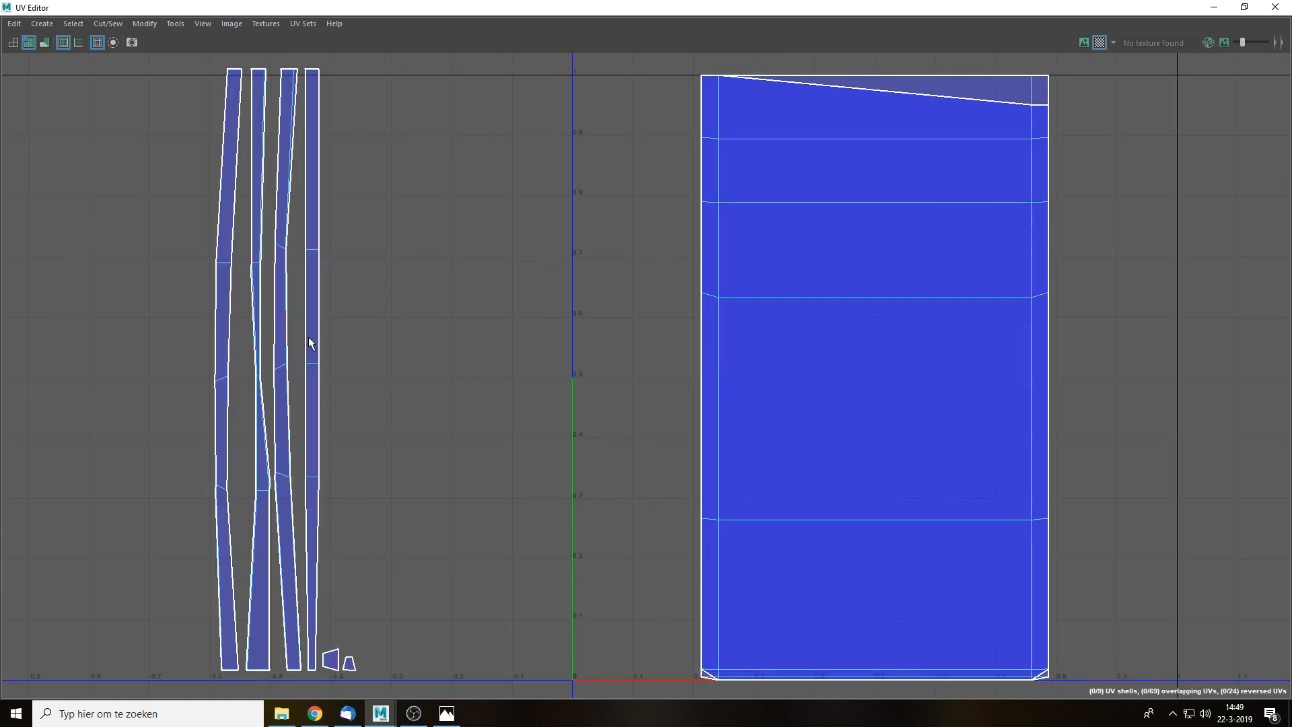
alt+middle_drag(309, 343, 698, 375)
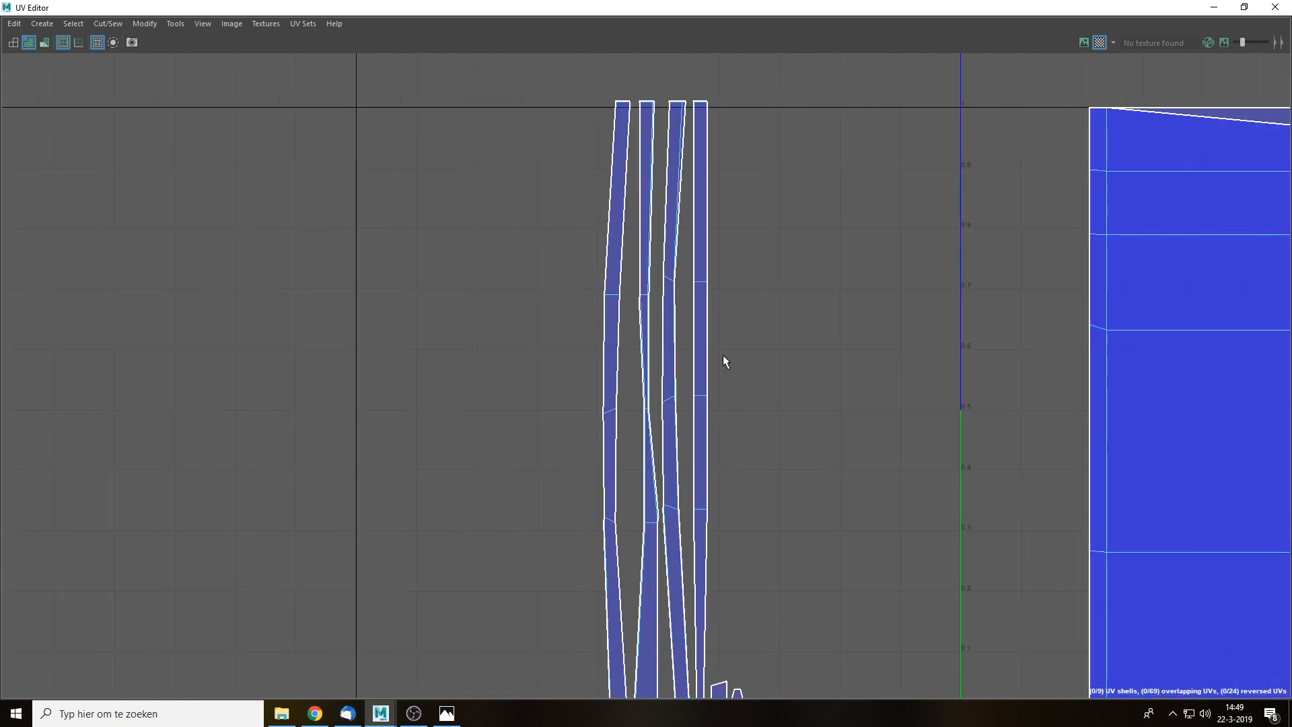
- Move and sew three of the long beam strips together along their shared edges, and set the joined shell apart from the fourth
click(708, 297)
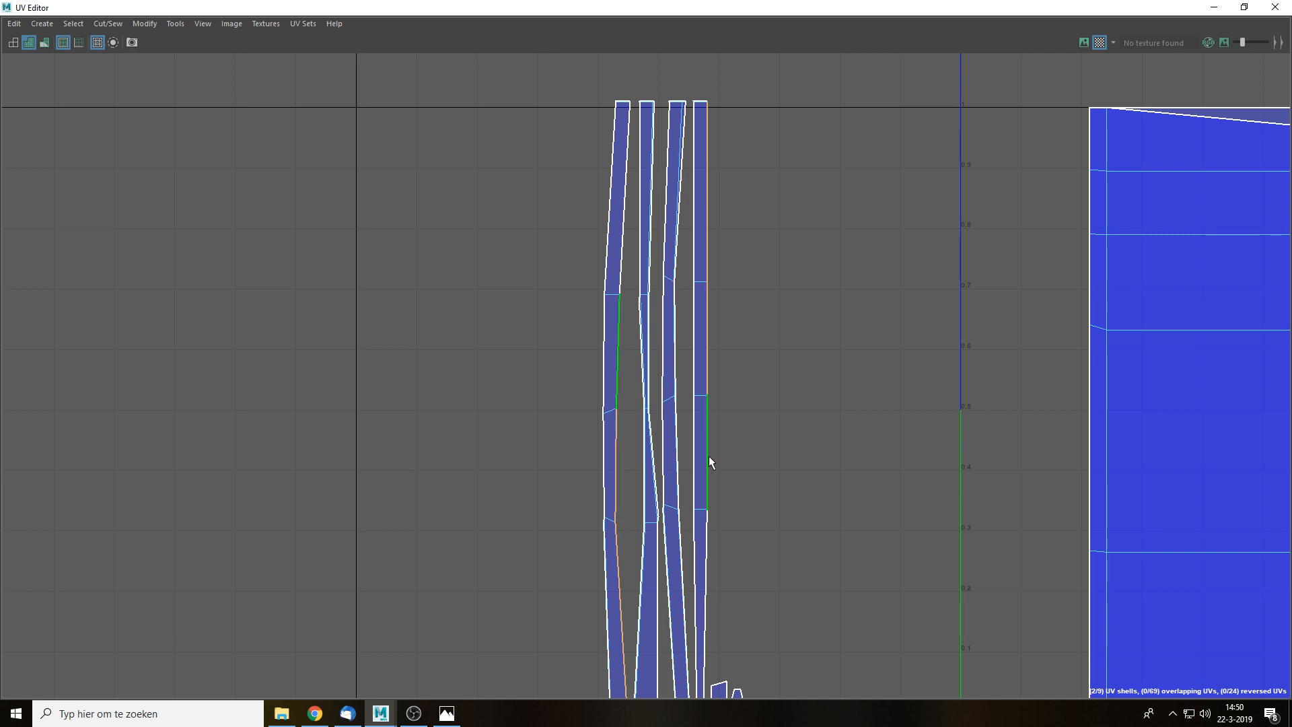
shift+right_drag(709, 529, 728, 358)
click(619, 252)
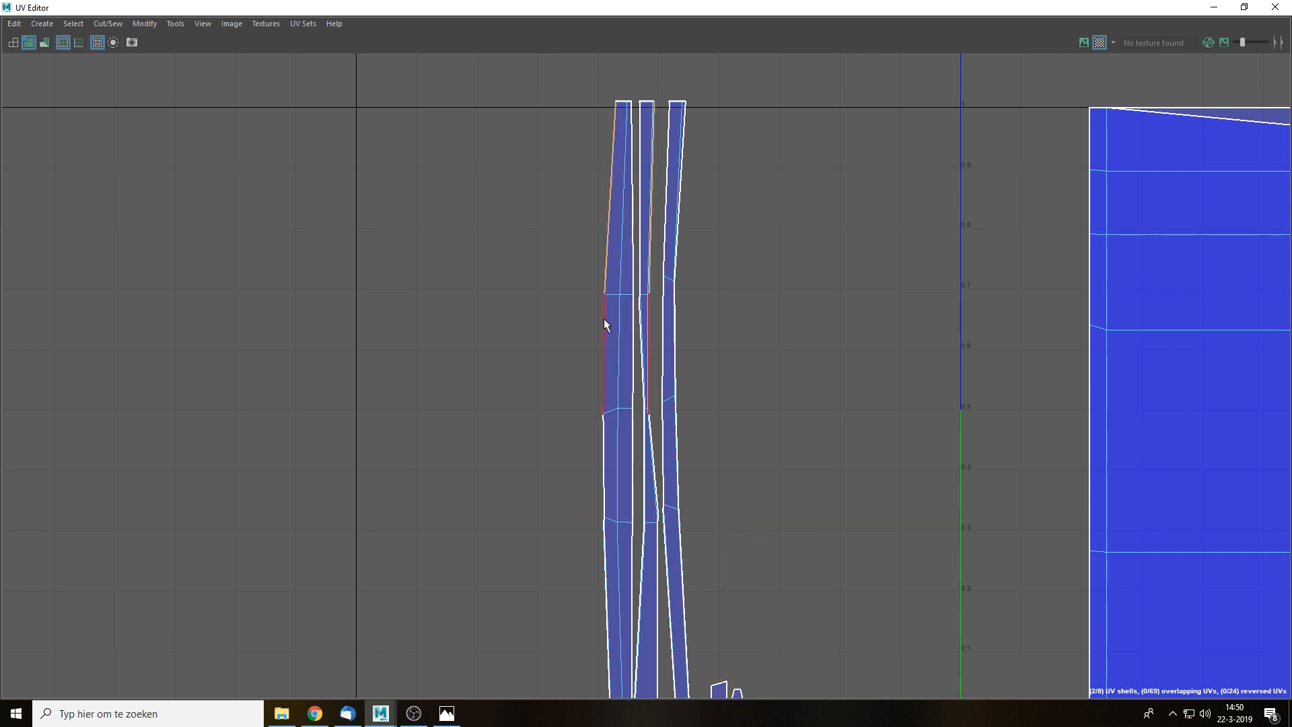
shift+right_drag(605, 546, 611, 485)
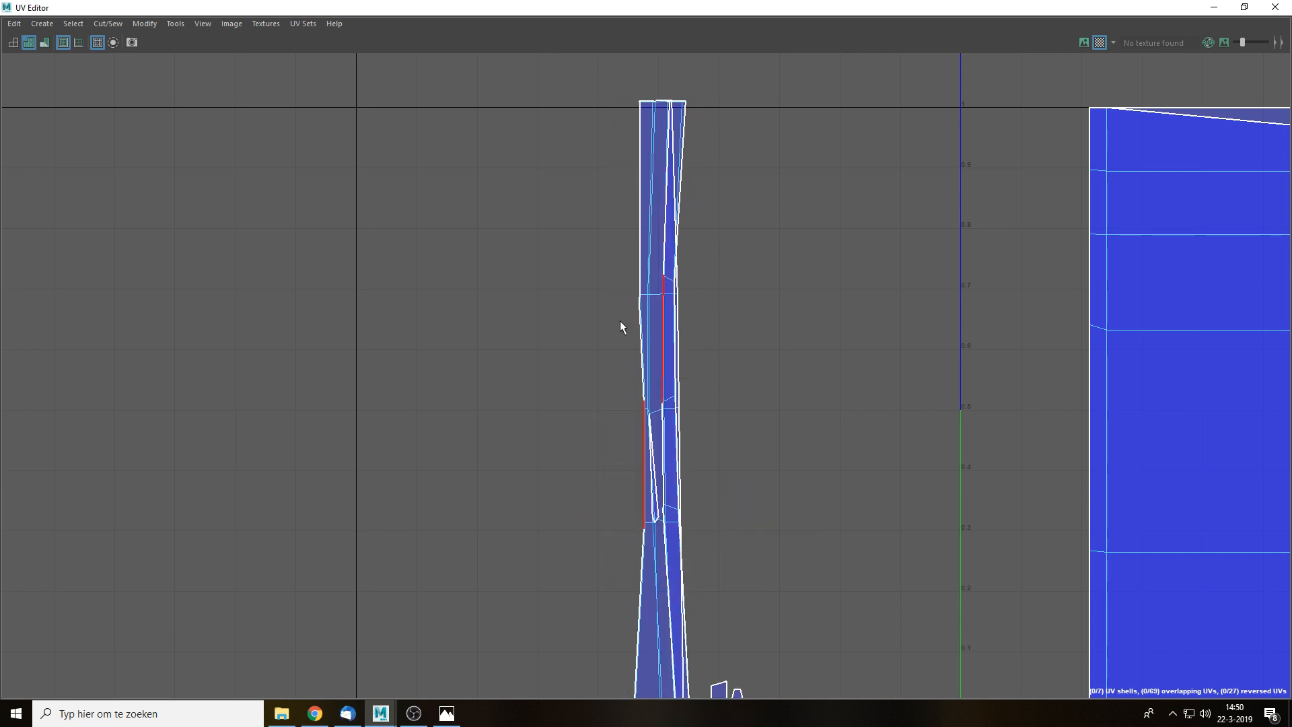
click(671, 424)
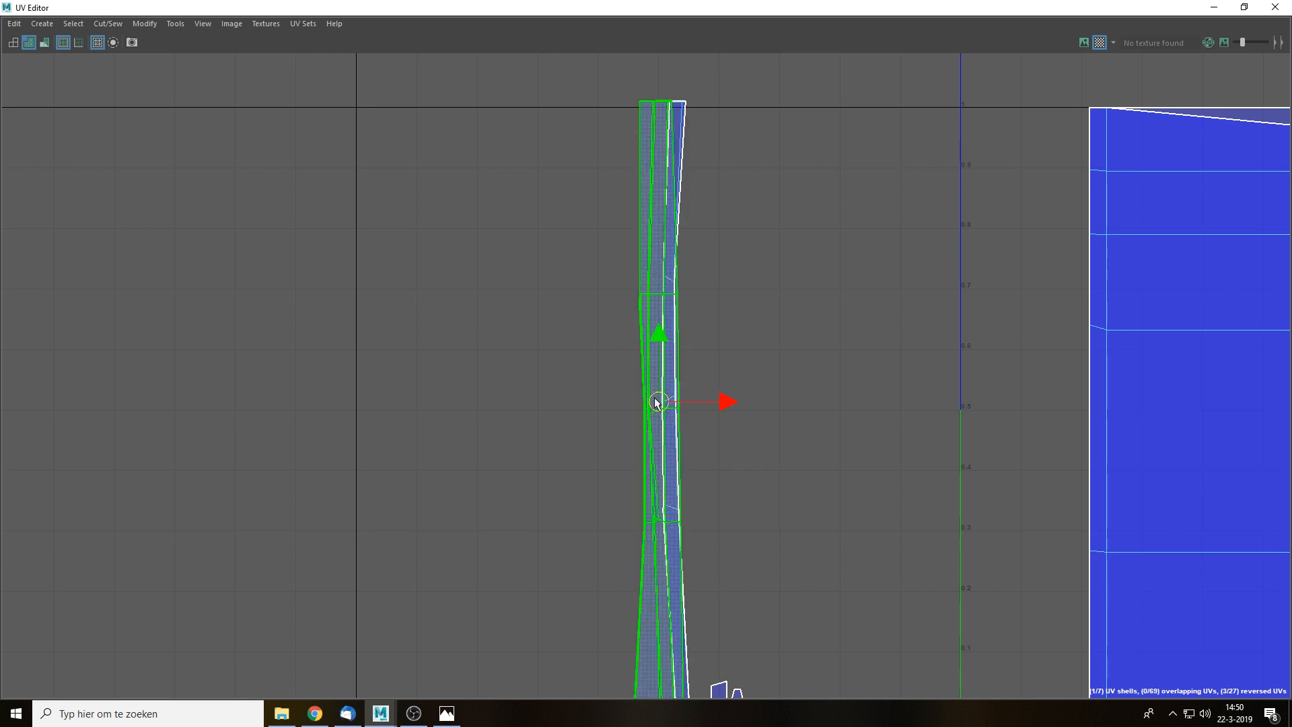
drag(658, 404, 515, 361)
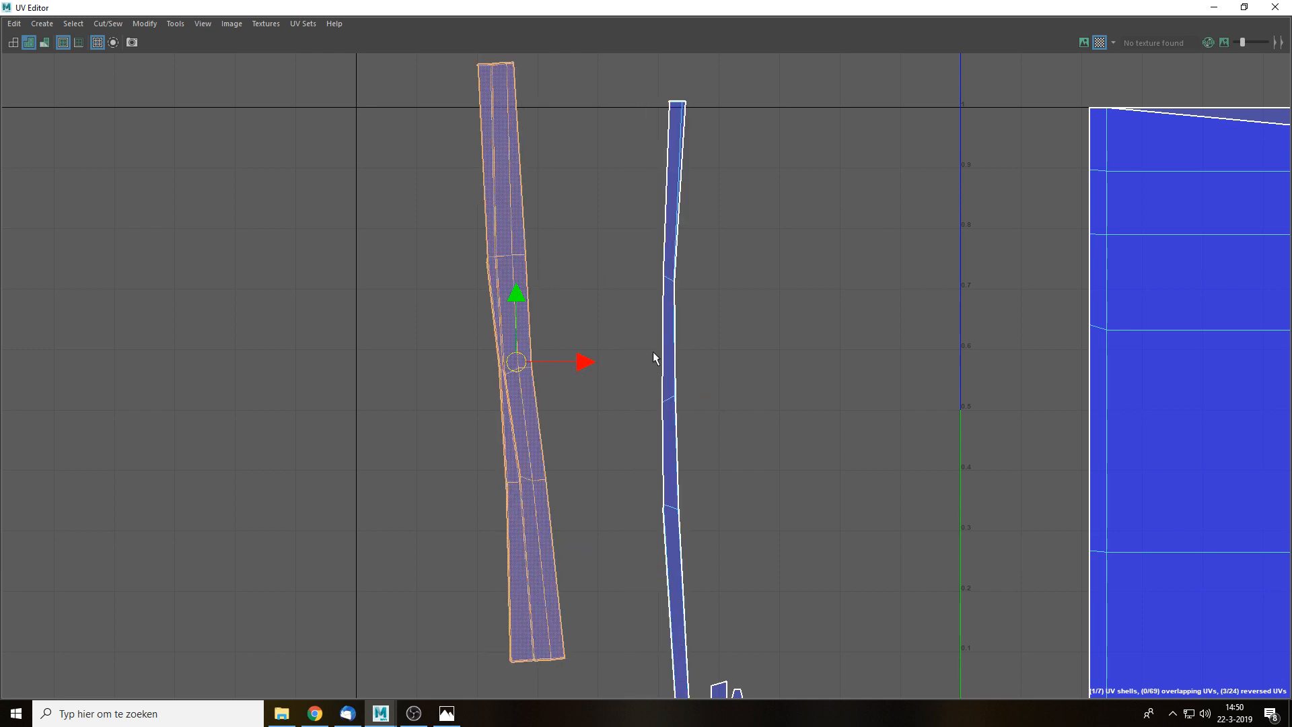
- Move and sew the remaining long strip onto the outer long edge of the joined beam shell
right_drag(565, 283, 567, 202)
click(523, 167)
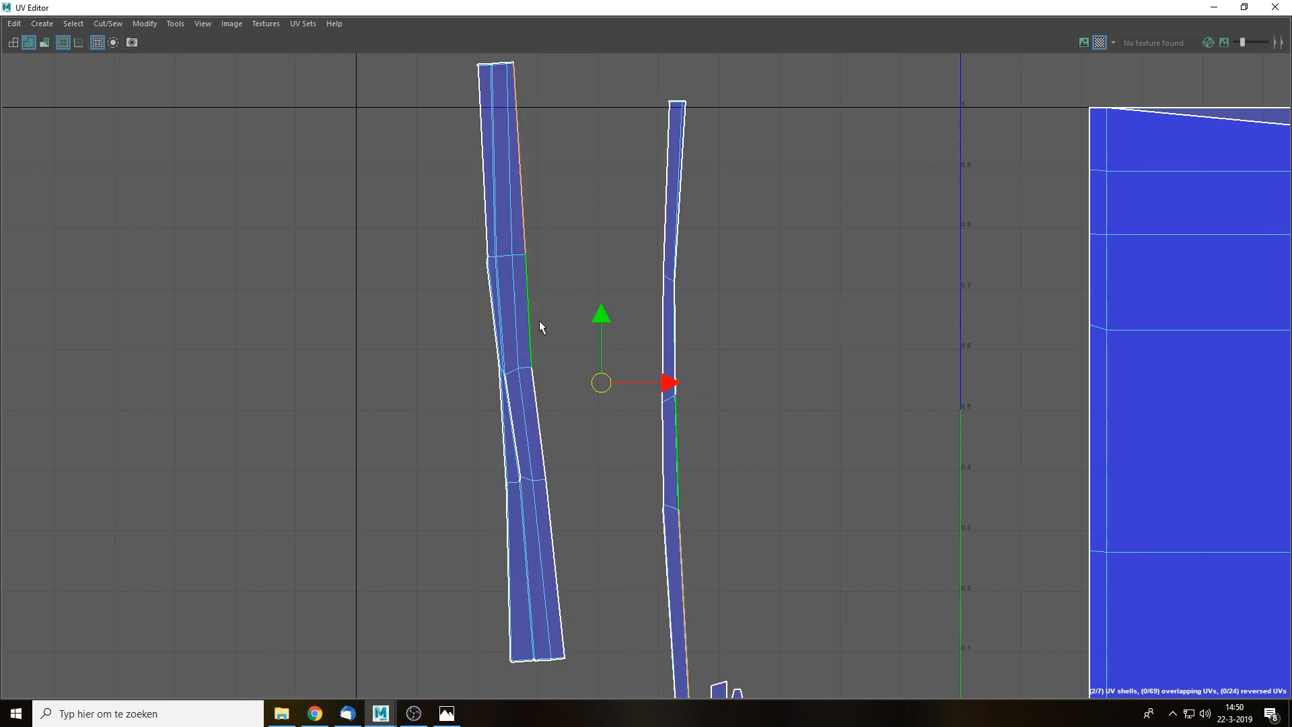
shift+click(539, 403)
shift+click(551, 515)
shift+right_drag(551, 514, 562, 417)
- Sew the open slanted seam in the middle section of the beam shell
scroll(537, 526, up, 2)
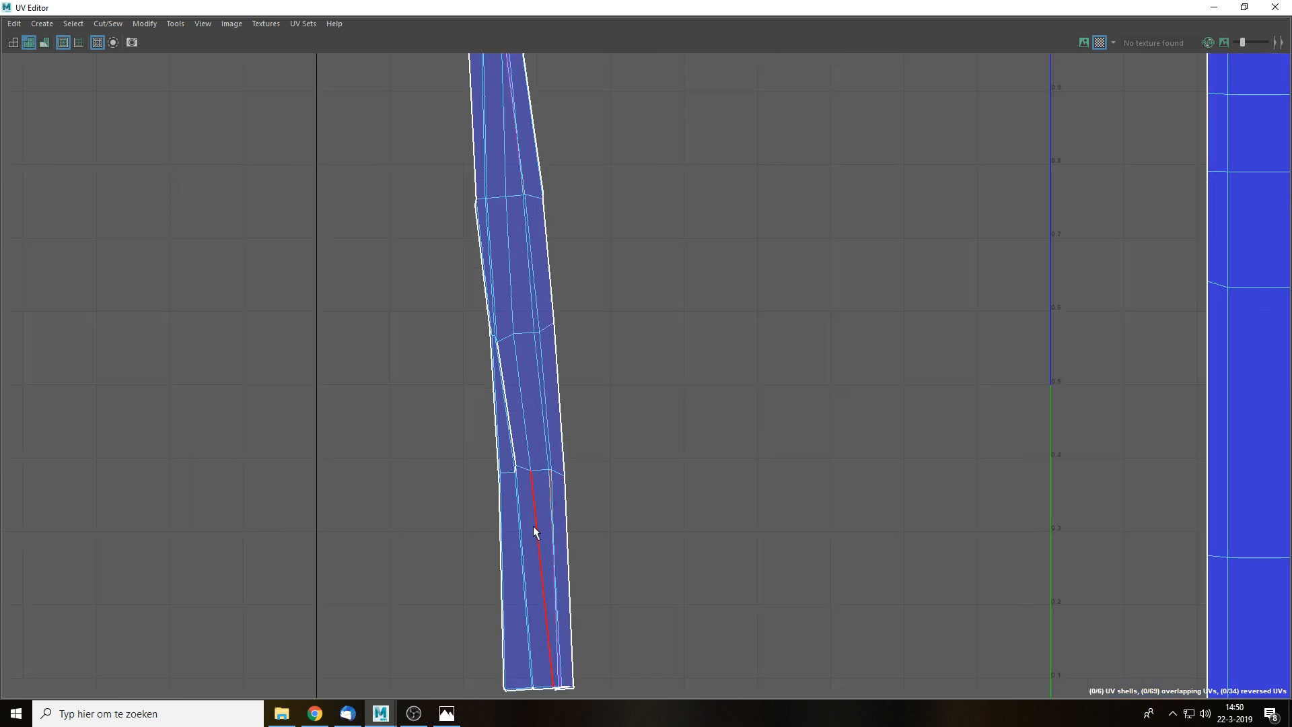
scroll(533, 527, up, 3)
scroll(402, 369, up, 3)
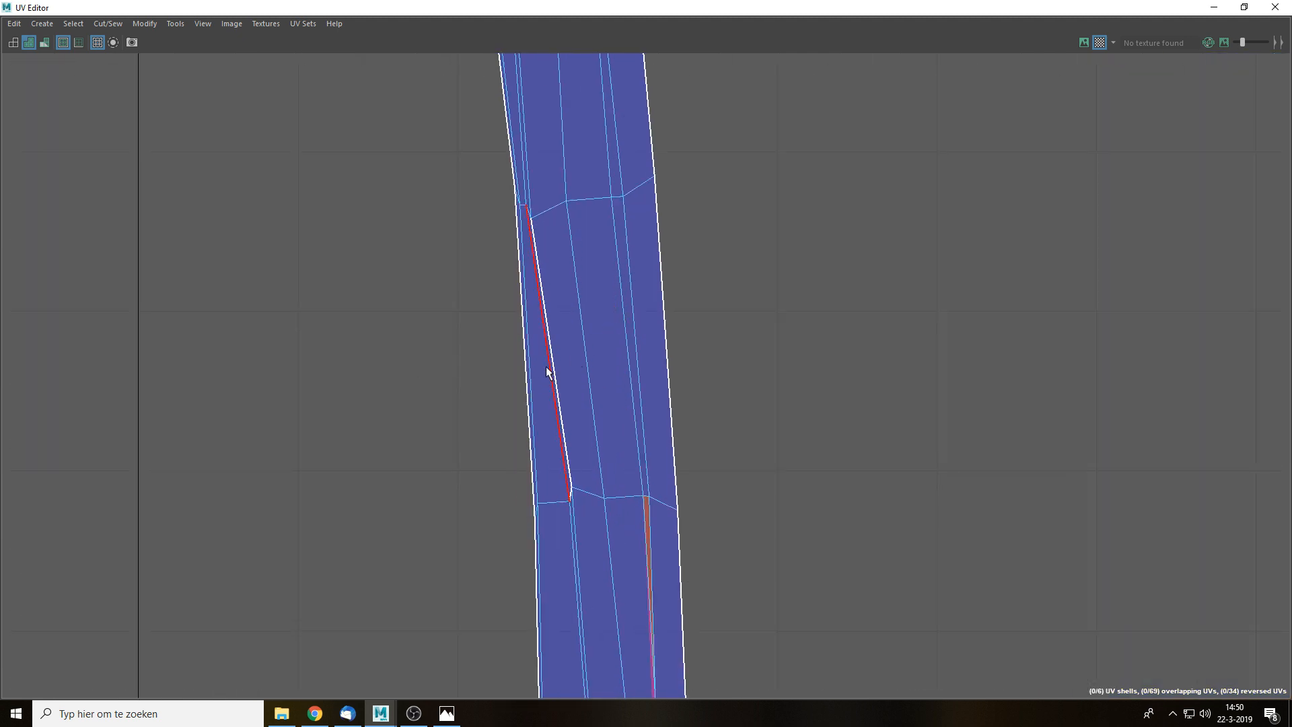
scroll(547, 372, up, 2)
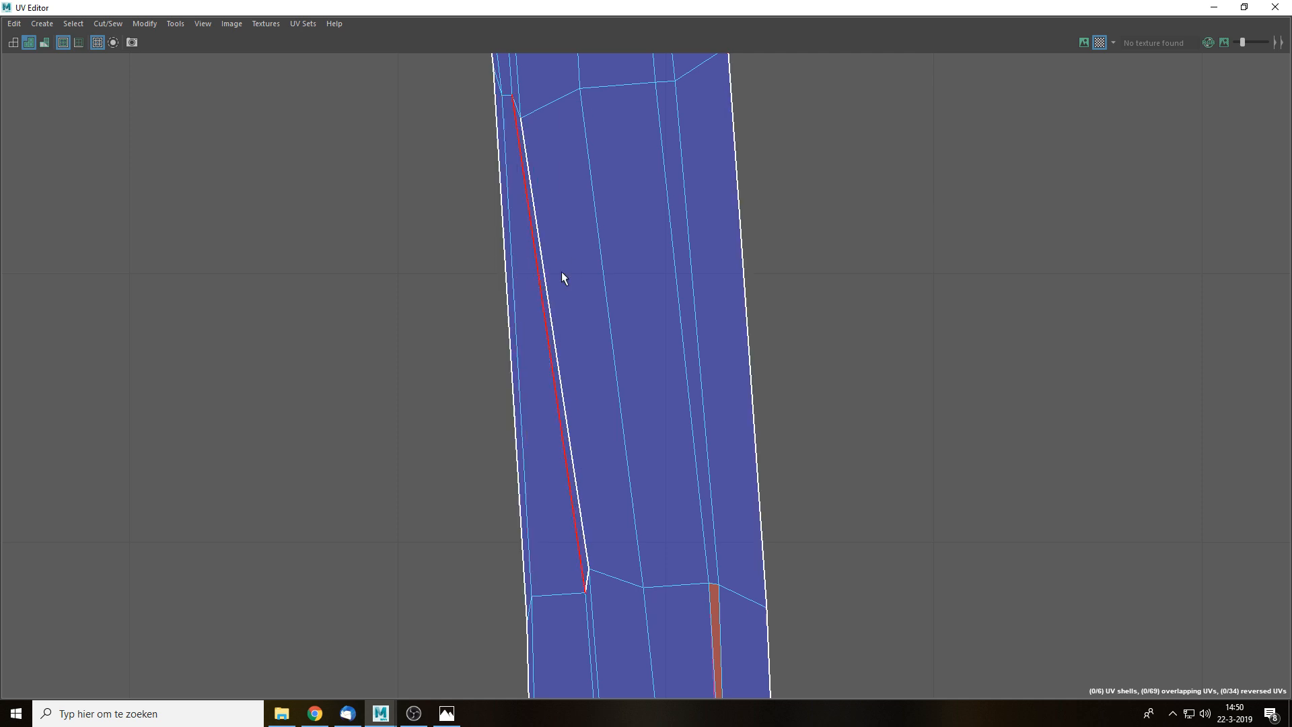
scroll(584, 412, up, 1)
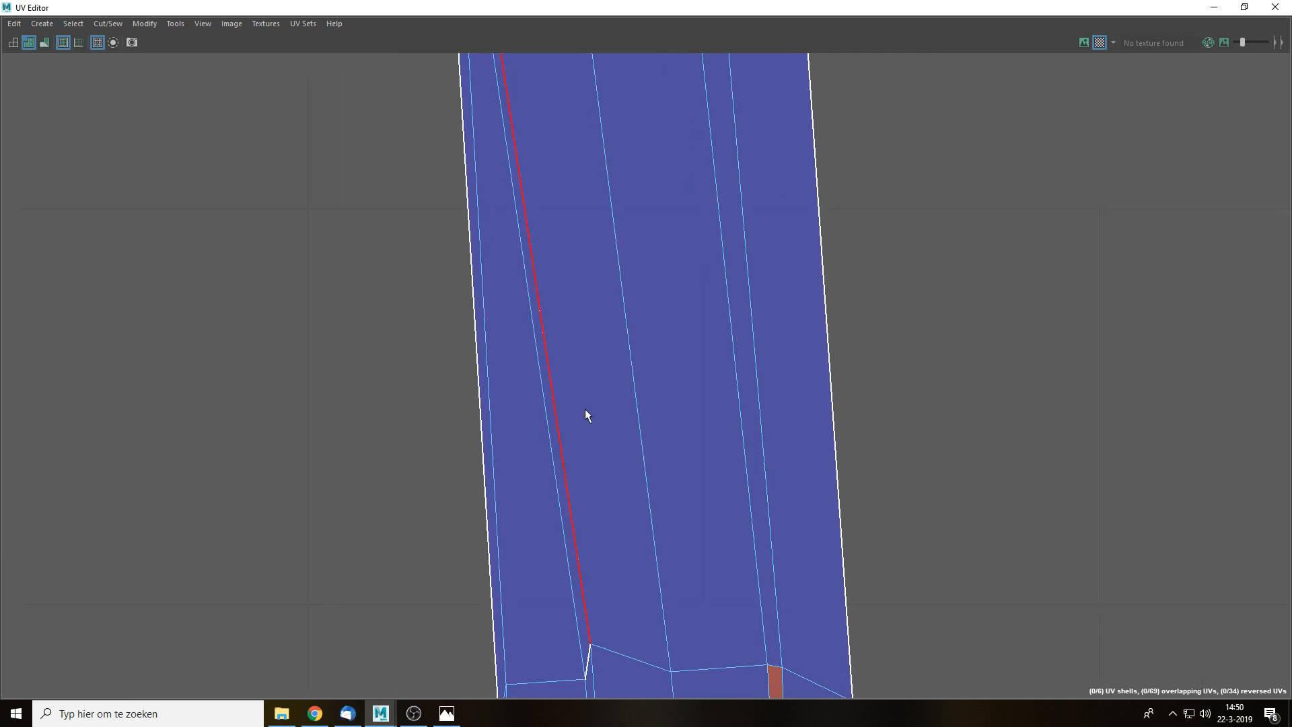
click(551, 406)
shift+right_drag(587, 413, 583, 466)
scroll(653, 438, down, 4)
scroll(662, 414, down, 1)
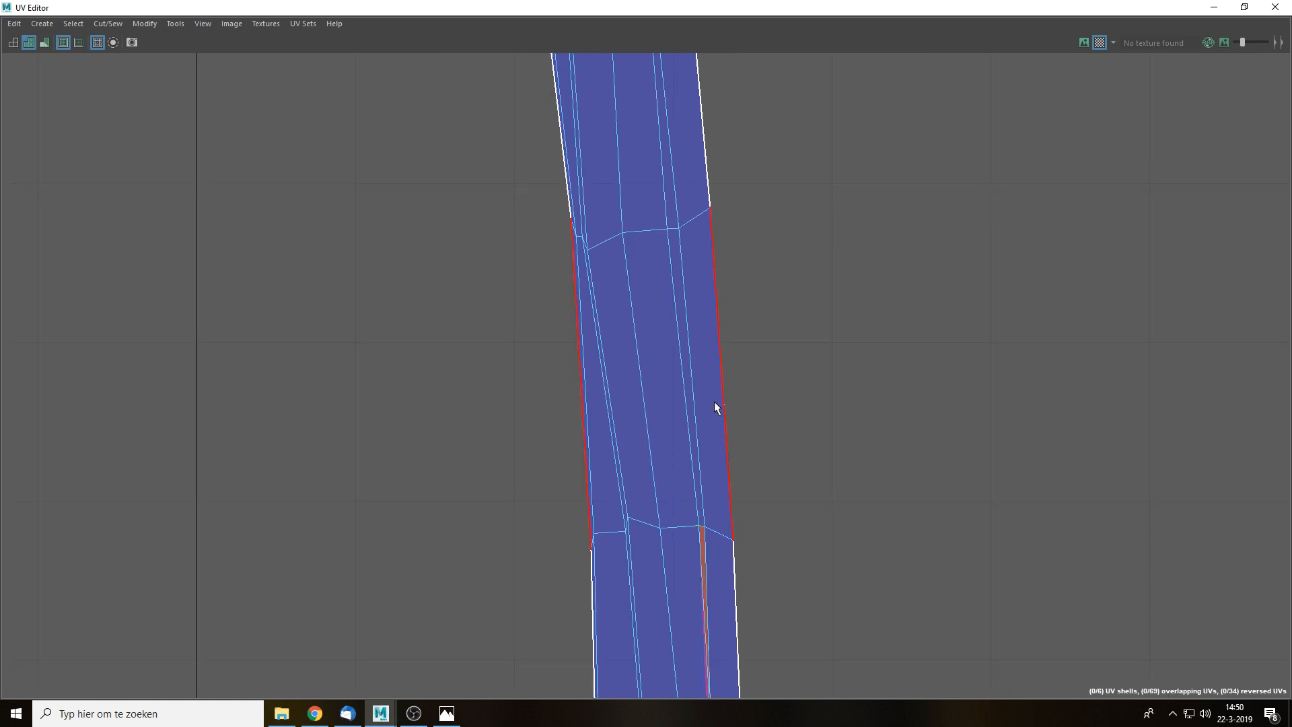
- Unfold the joined beam shell to remove its overlapping UVs
click(669, 335)
key(ctrl+u)
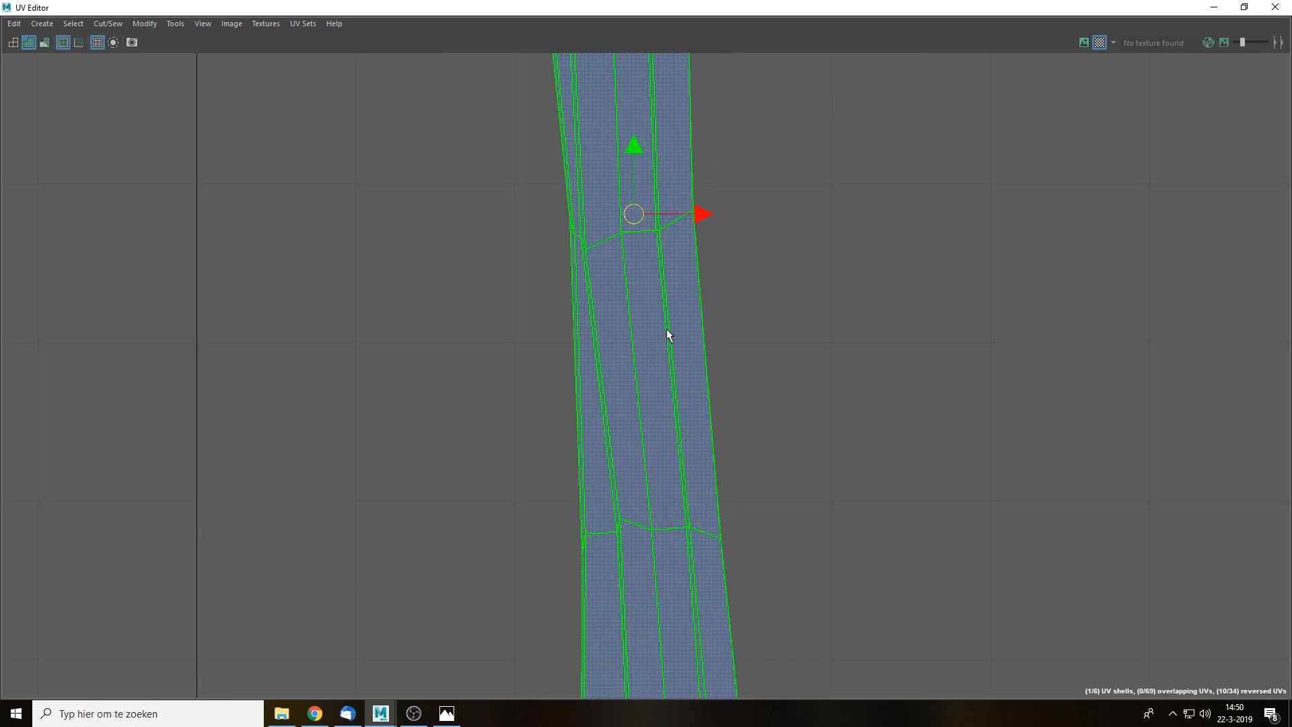
scroll(856, 323, down, 1)
click(850, 347)
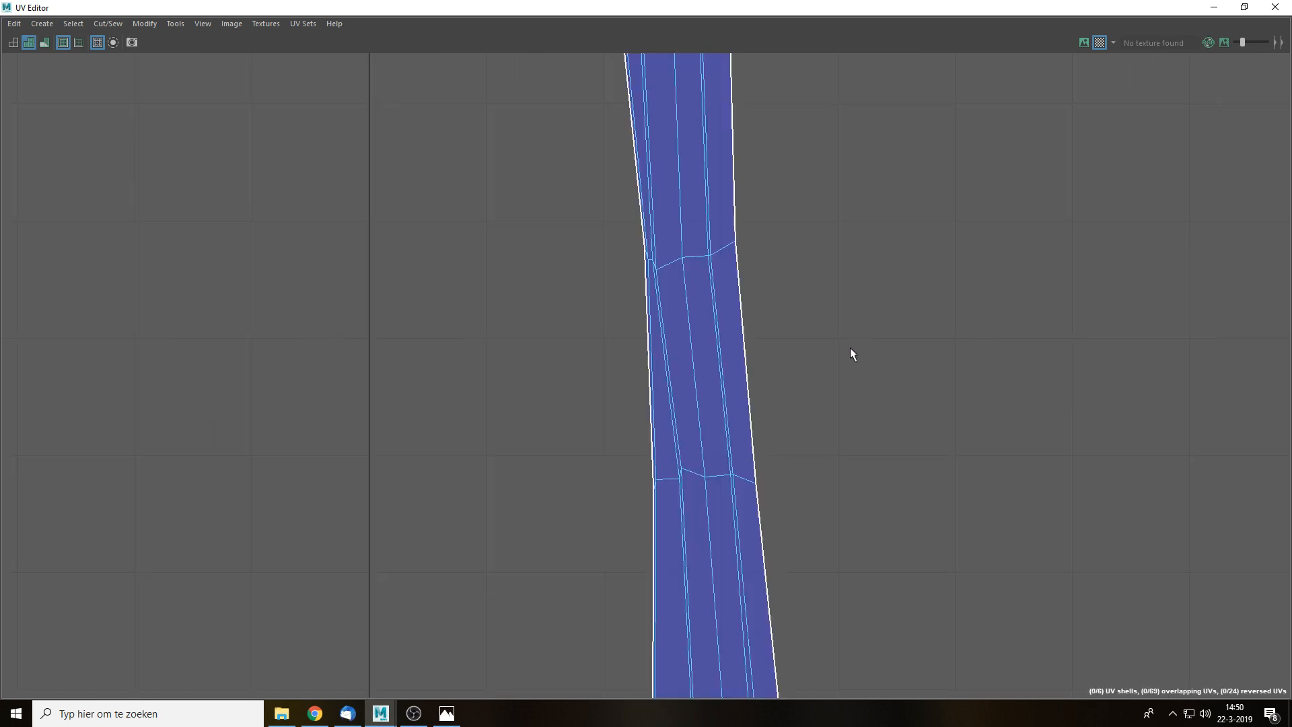
- Move and sew the two small end caps onto the opposite ends of the beam shell
scroll(850, 347, down, 3)
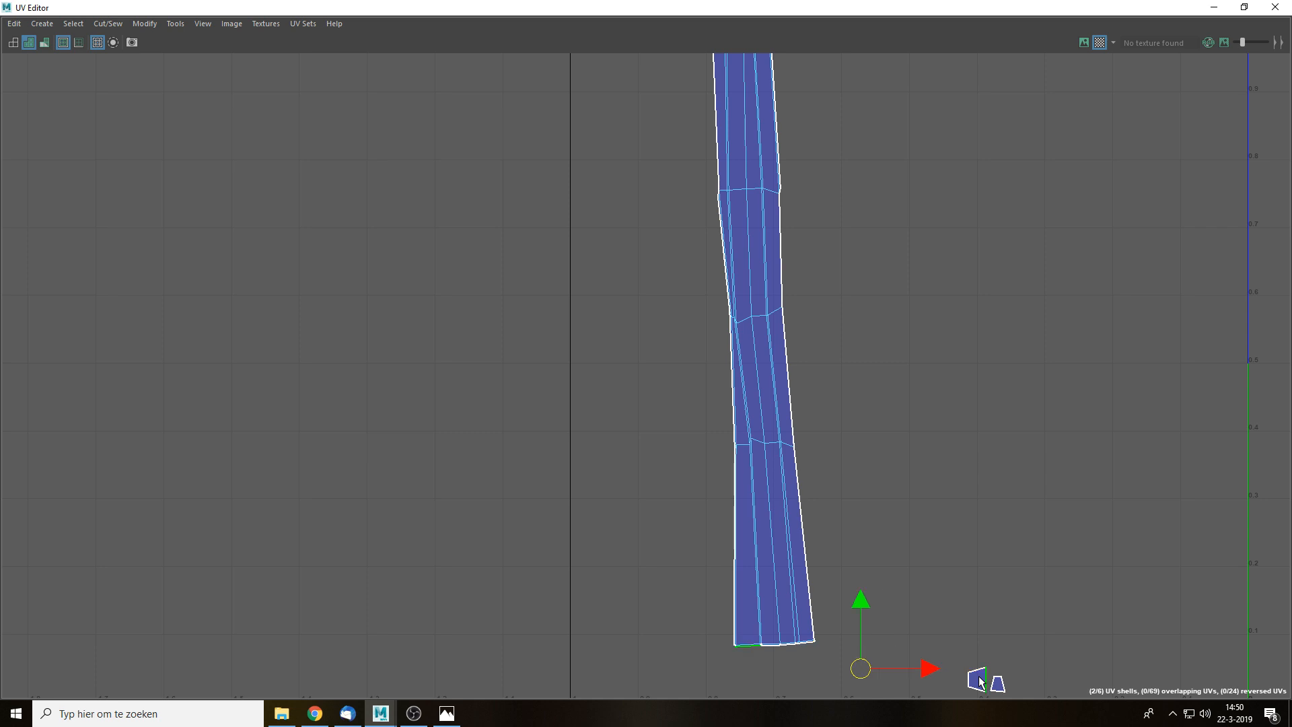
shift+right_drag(969, 678, 970, 529)
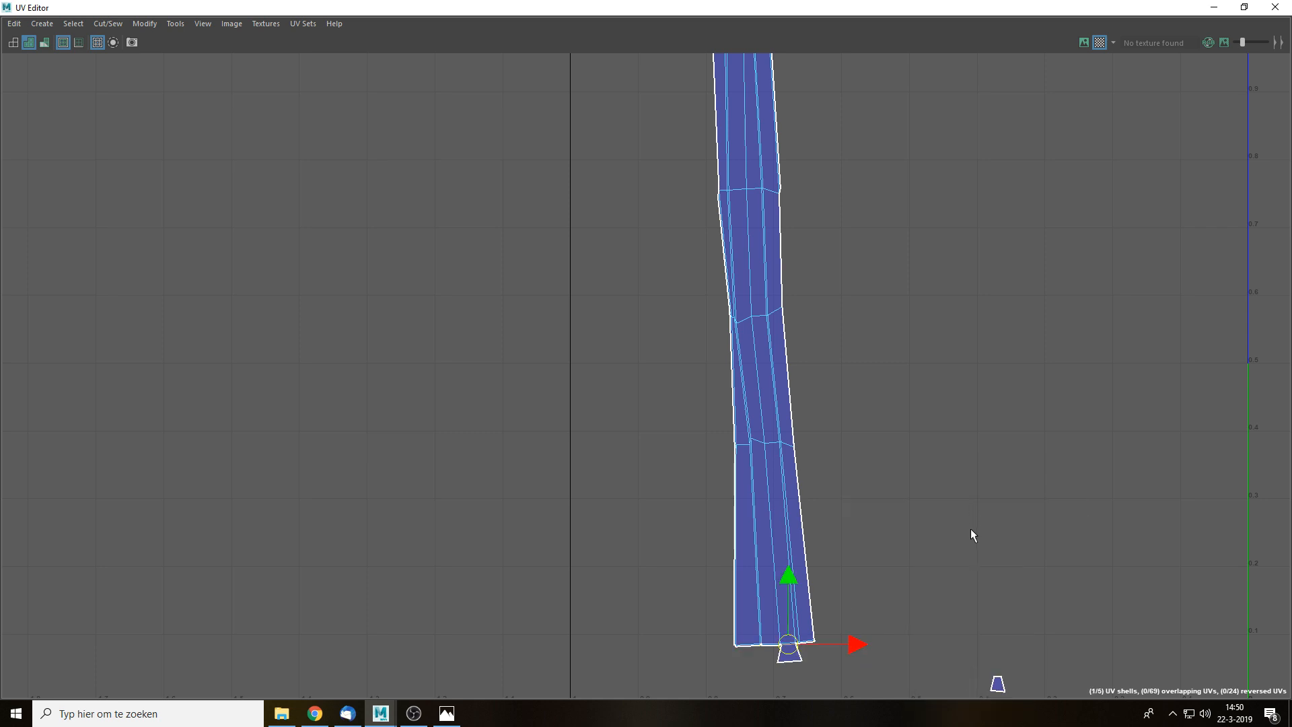
shift+click(1003, 696)
shift+right_drag(879, 389, 858, 256)
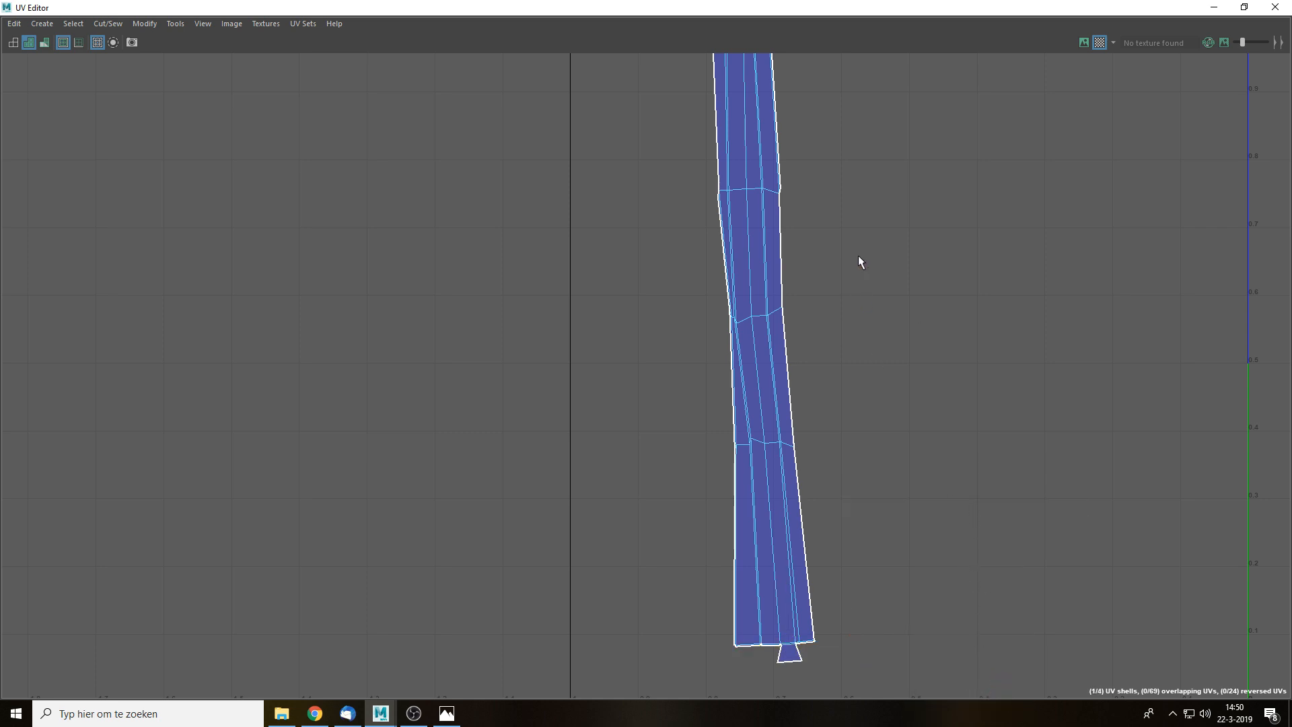
scroll(859, 280, down, 3)
click(861, 305)
alt+middle_drag(899, 223, 840, 299)
key(ctrl+z)
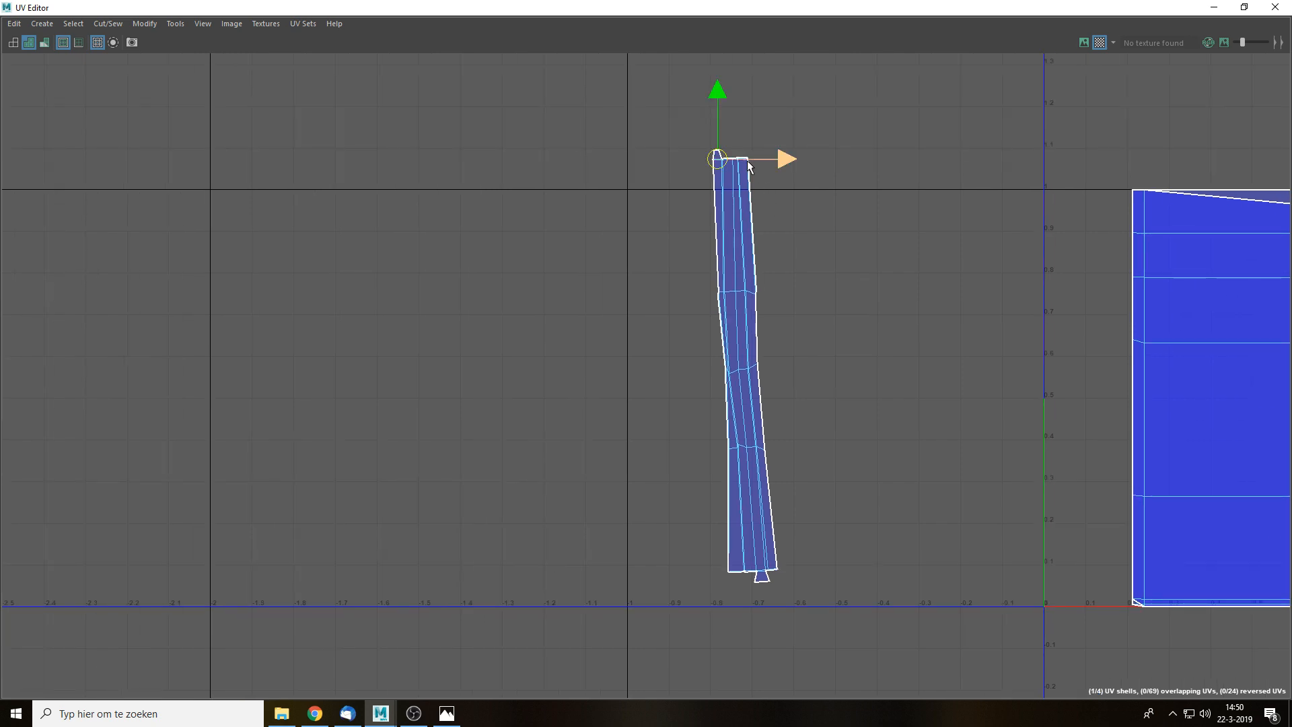
- Undo the misplaced end cap sew and sew the cap onto the middle segment of the beam shell's top edge
key(ctrl+z)
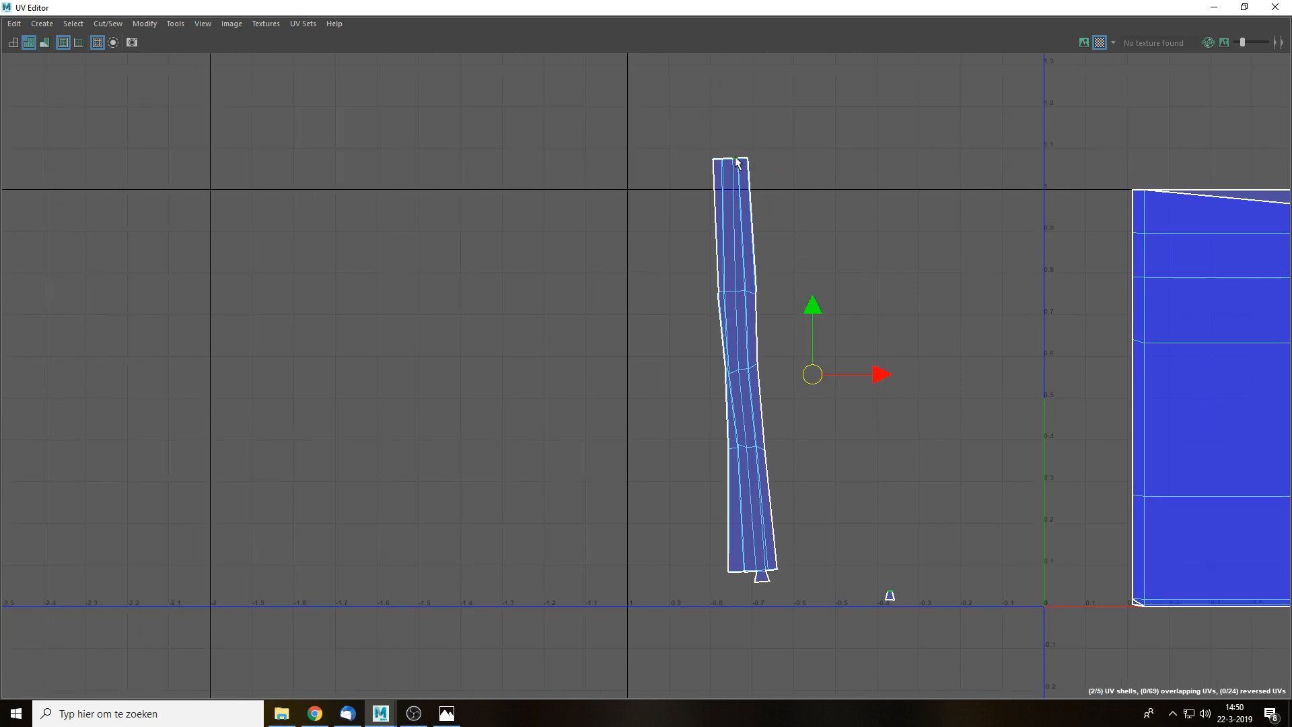
click(833, 276)
alt+middle_drag(943, 302, 739, 299)
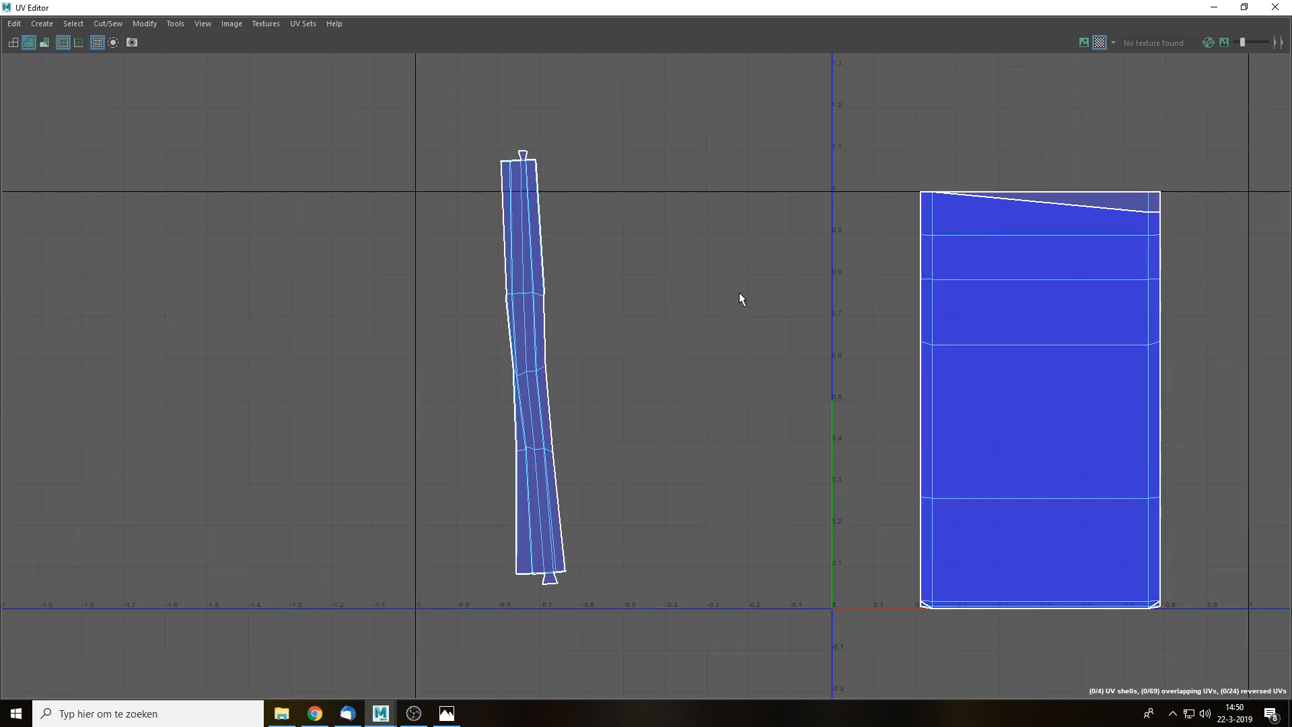
click(511, 229)
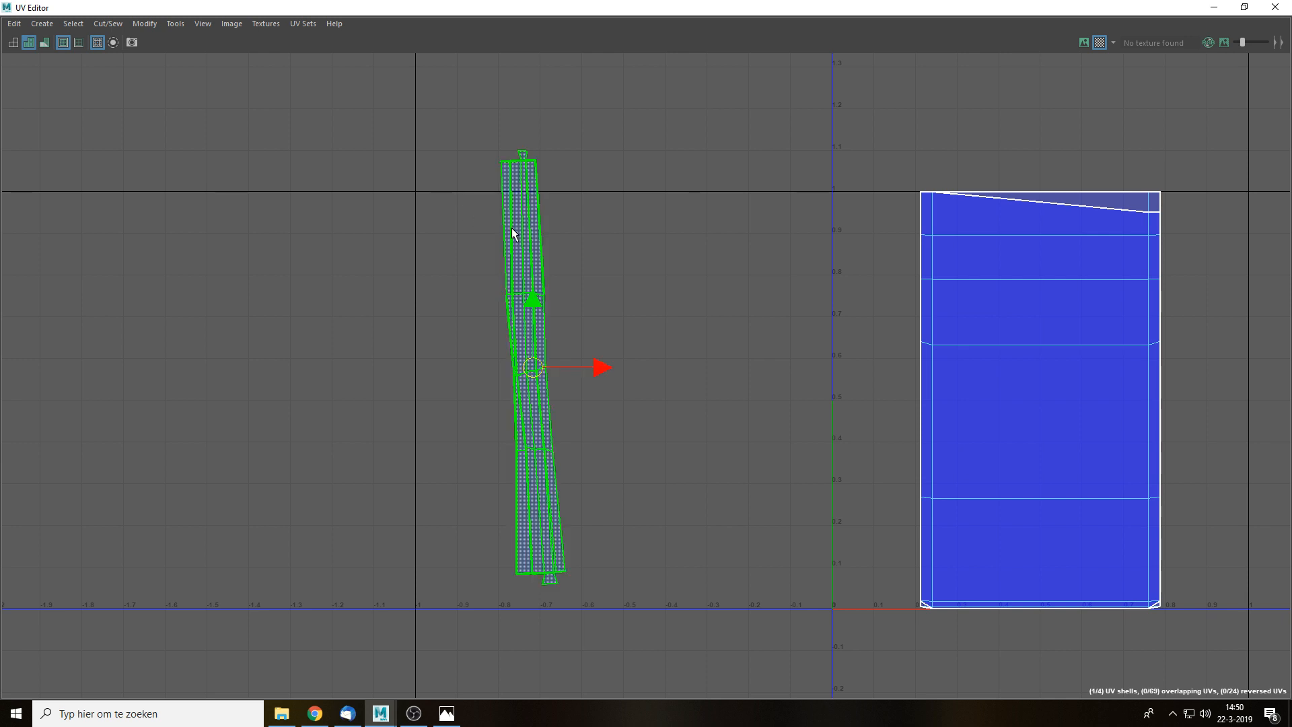
click(867, 179)
- Inspect the wooden frame's beams, posts and brackets from several sides for parts whose UVs still need work
click(1212, 9)
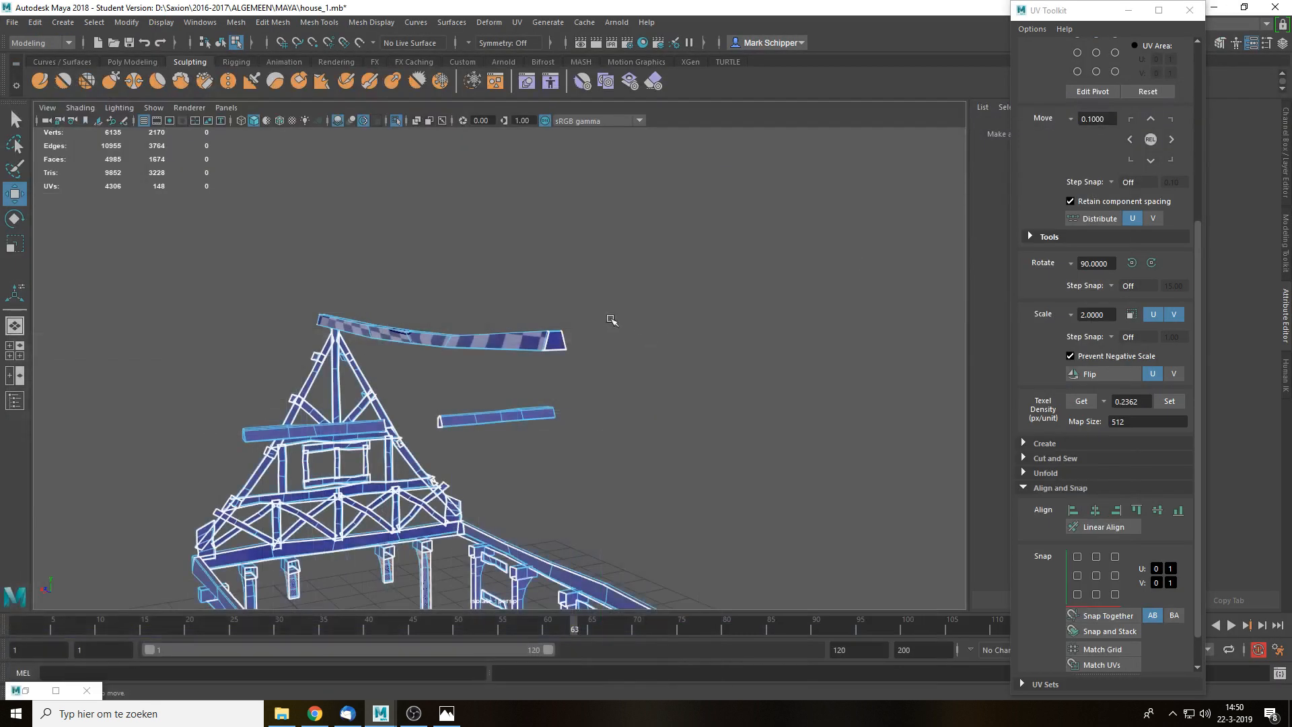
key(f)
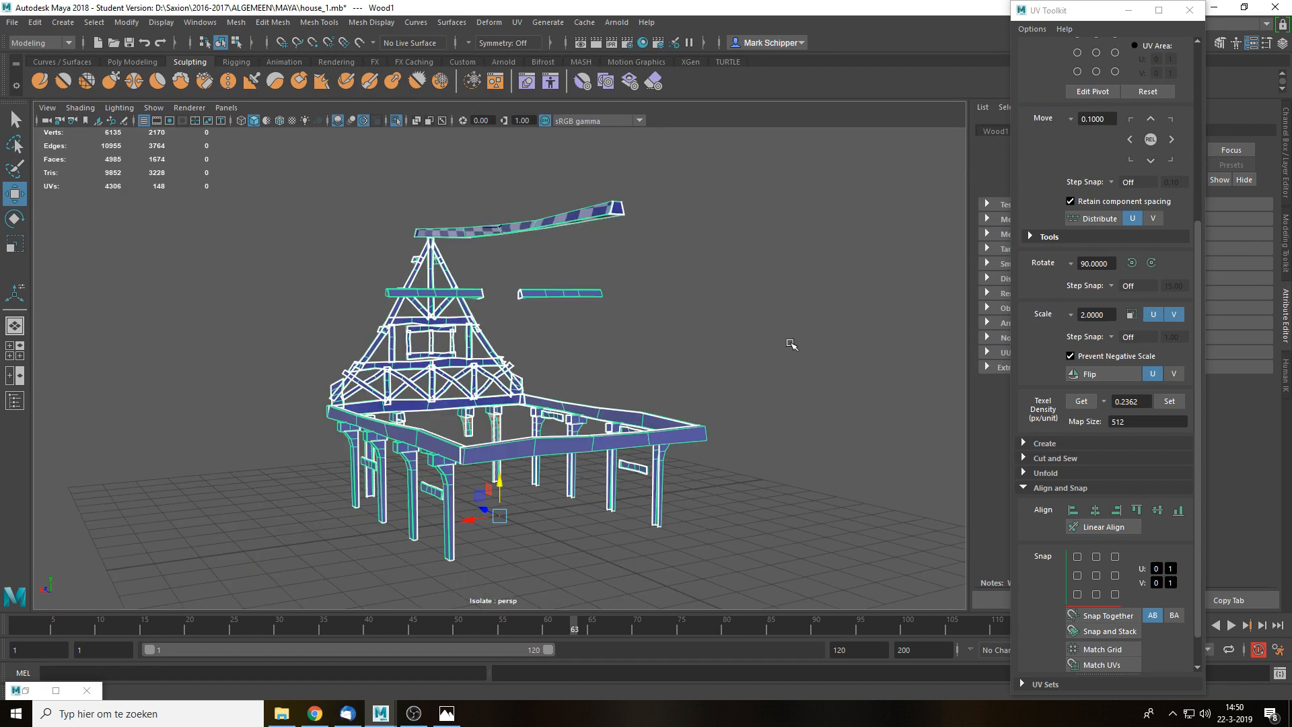
click(791, 343)
scroll(622, 436, up, 4)
alt+drag(622, 437, 740, 494)
click(762, 499)
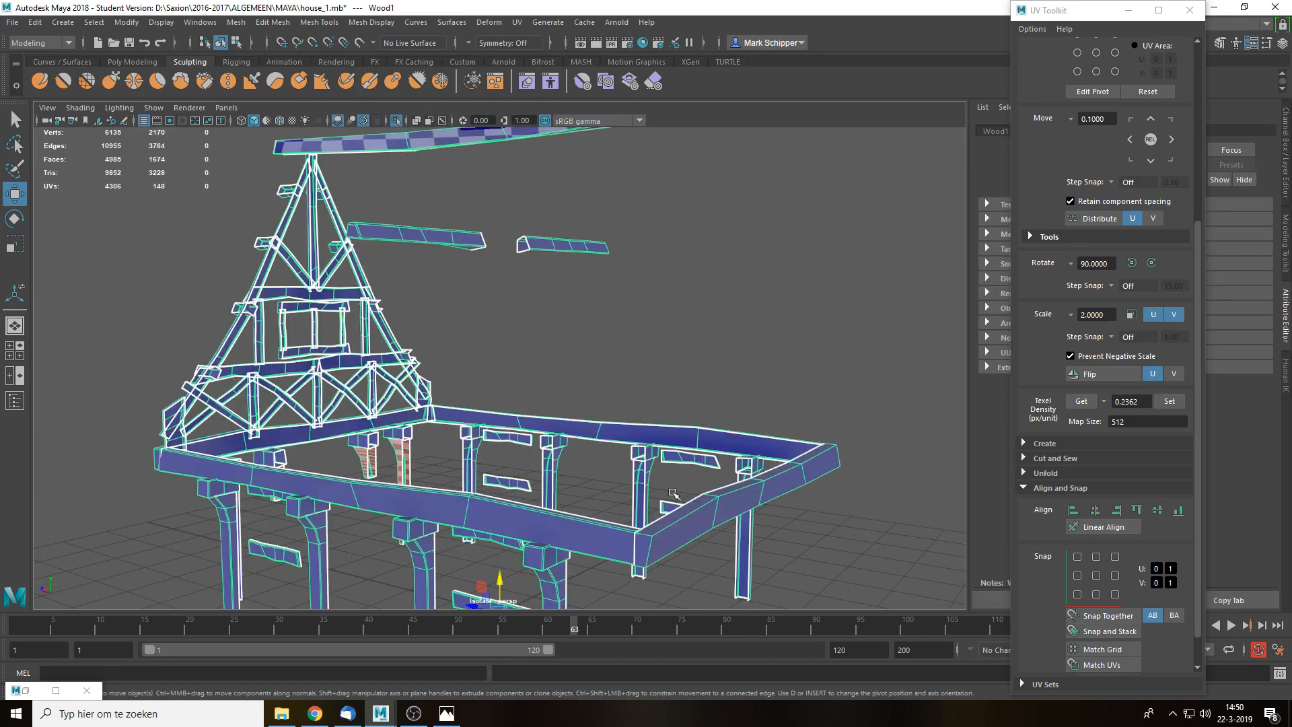
mouse_move(532, 196)
alt+mouse_down()
mouse_move(579, 162)
mouse_move(527, 209)
alt+mouse_up()
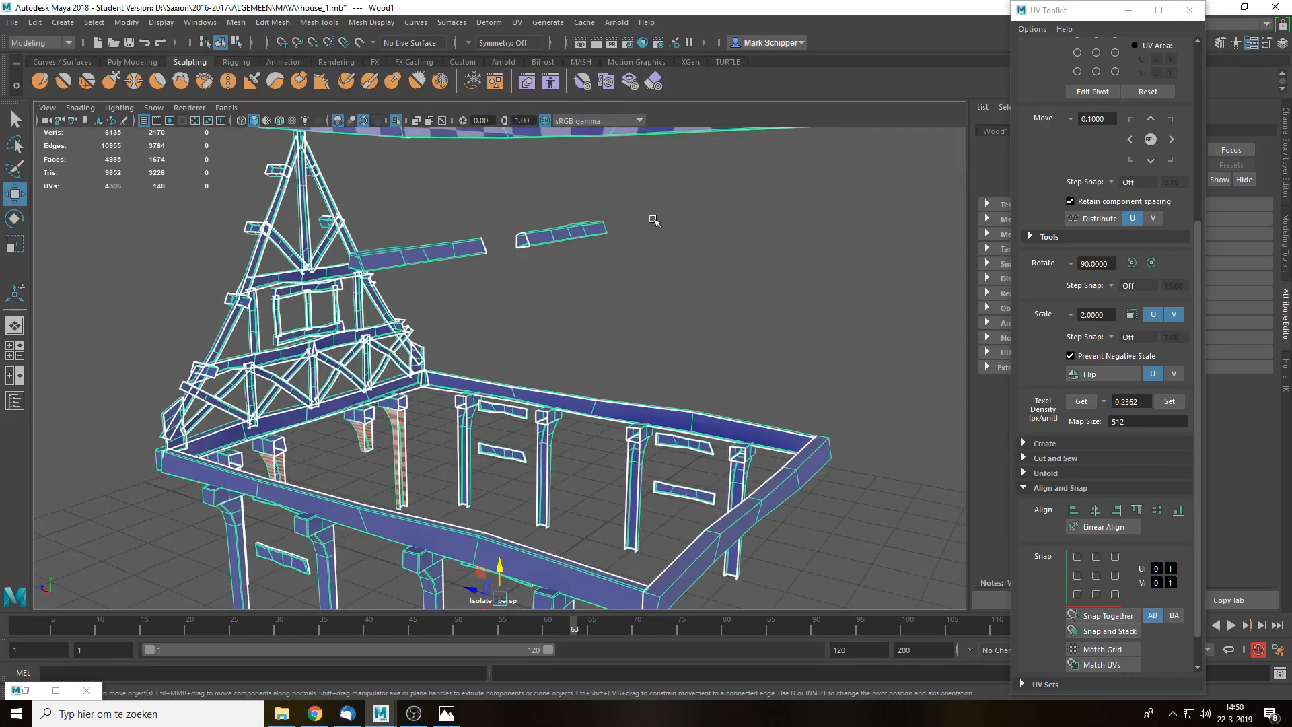
alt+middle_drag(383, 327, 709, 381)
scroll(709, 381, up, 7)
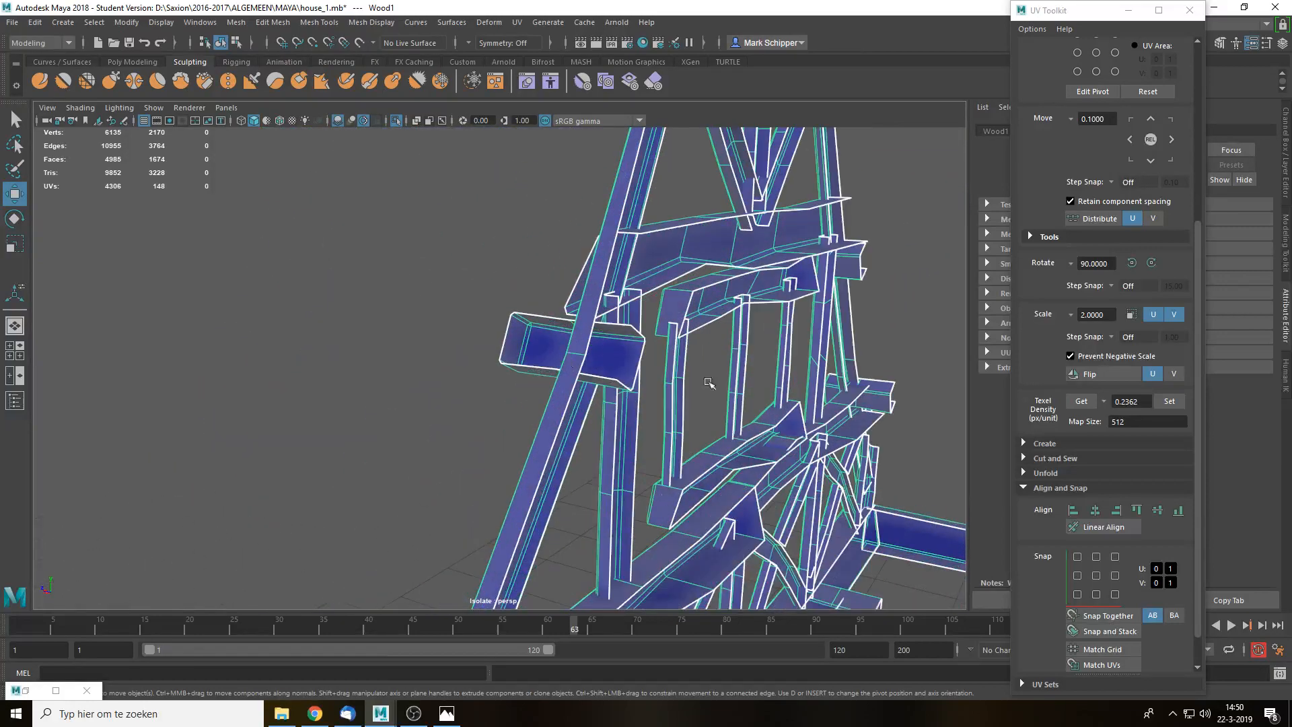
alt+drag(709, 381, 565, 471)
alt+middle_drag(565, 471, 761, 355)
scroll(491, 482, up, 3)
alt+drag(473, 486, 552, 377)
alt+middle_drag(572, 316, 680, 222)
alt+drag(626, 343, 660, 307)
key(q)
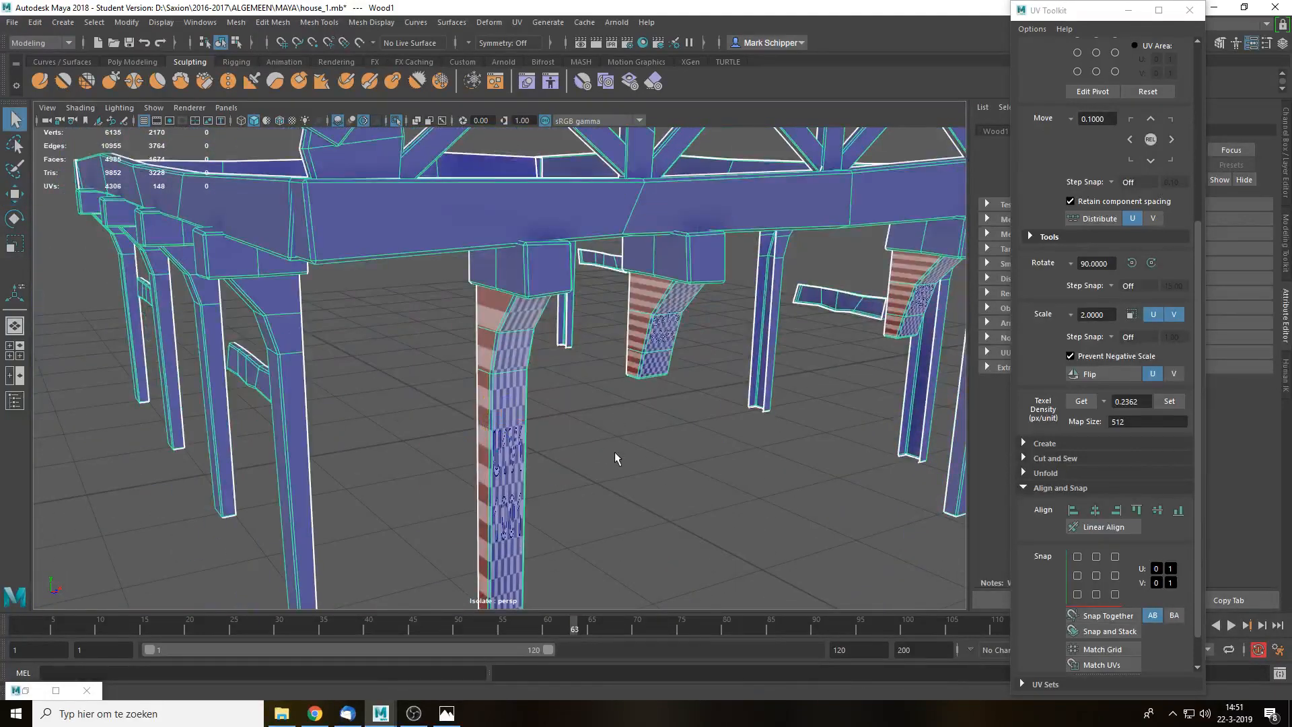
scroll(614, 452, down, 4)
alt+drag(606, 456, 626, 435)
scroll(505, 347, up, 4)
alt+drag(533, 320, 686, 323)
alt+middle_drag(683, 363, 697, 651)
alt+middle_drag(586, 165, 621, 327)
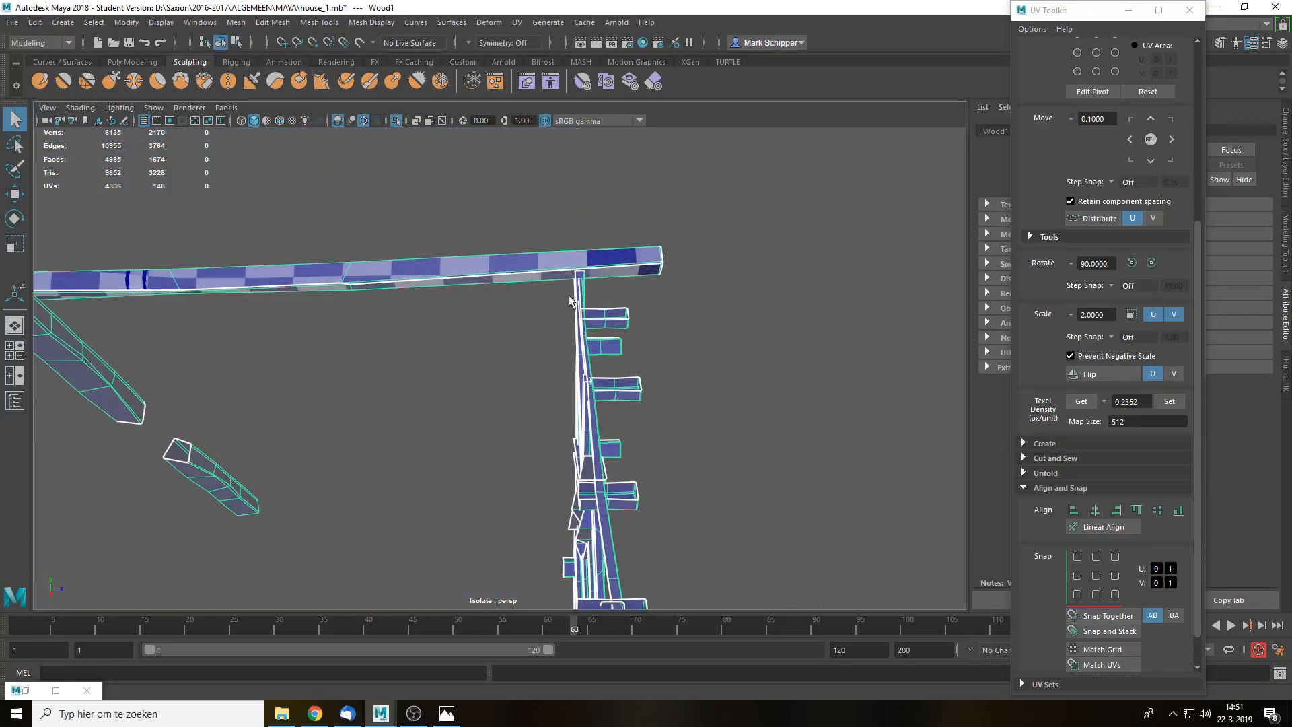
alt+drag(686, 341, 587, 357)
scroll(588, 358, down, 6)
scroll(621, 319, up, 4)
scroll(603, 447, up, 5)
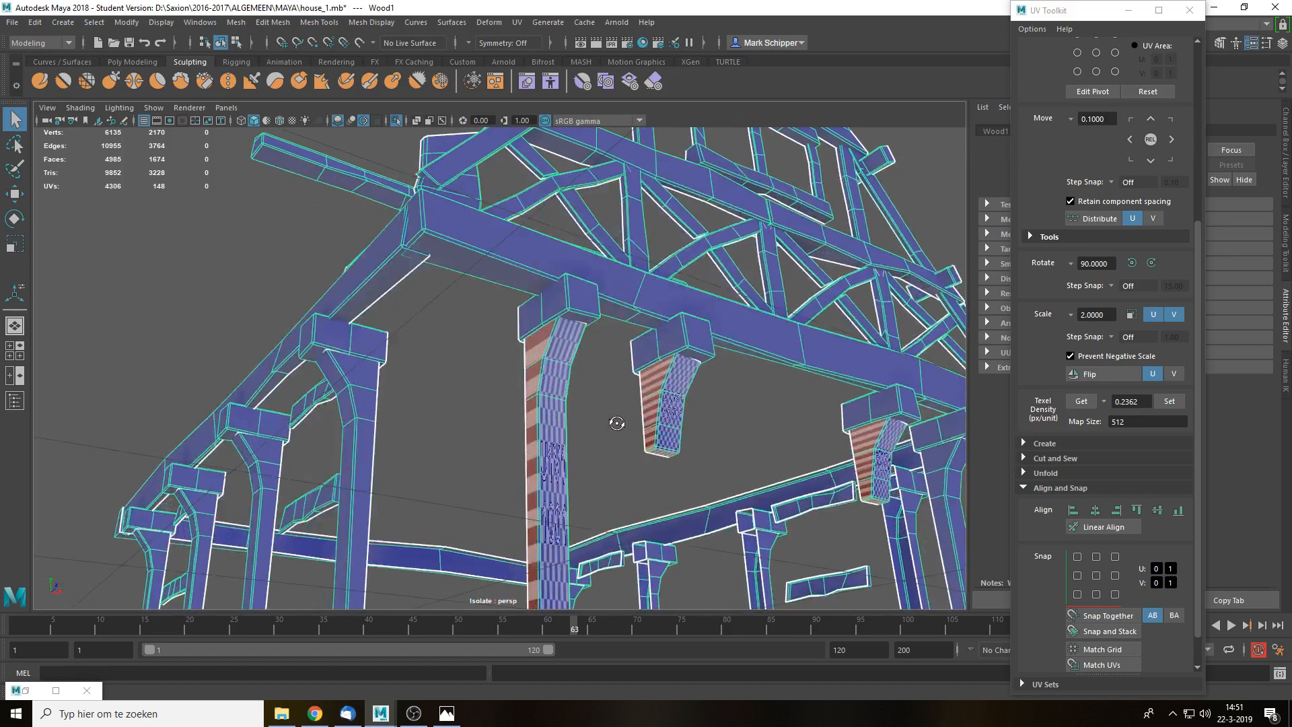
- Return the wooden frame to object selection and bring up the UV editor alongside the model view
right_click(564, 327)
click(564, 362)
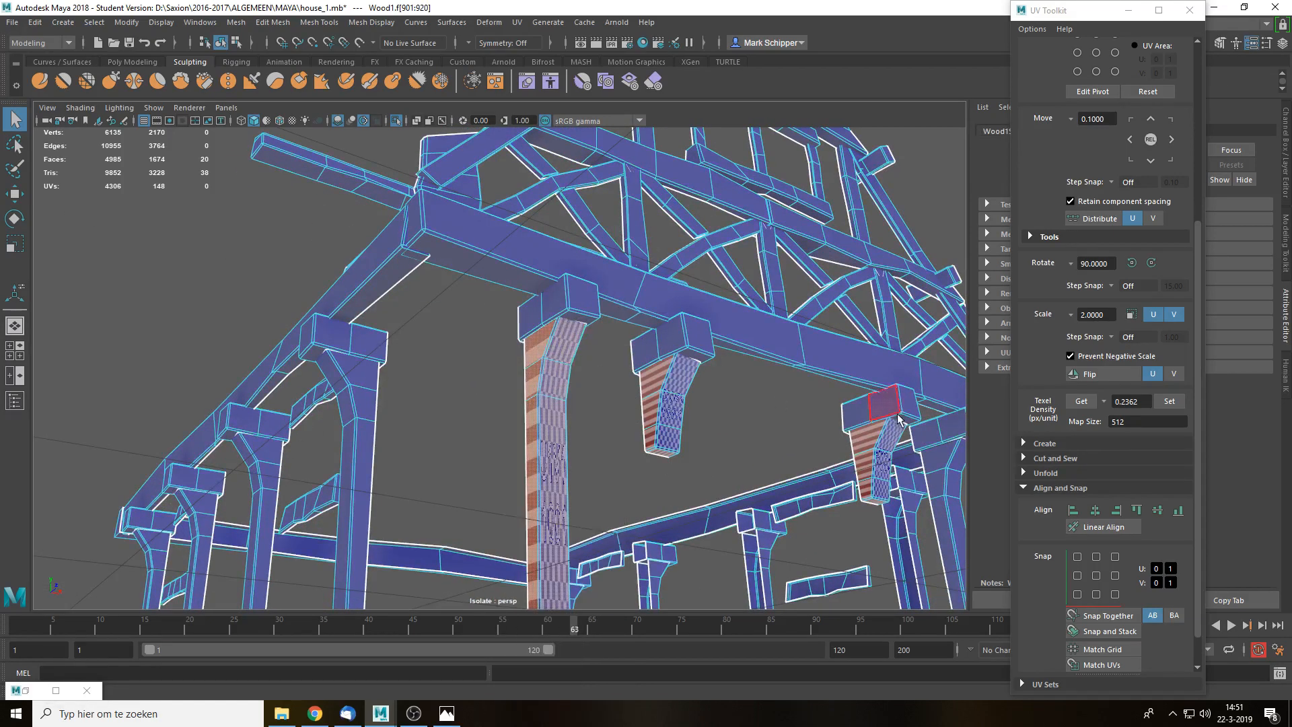
right_click(566, 336)
click(606, 300)
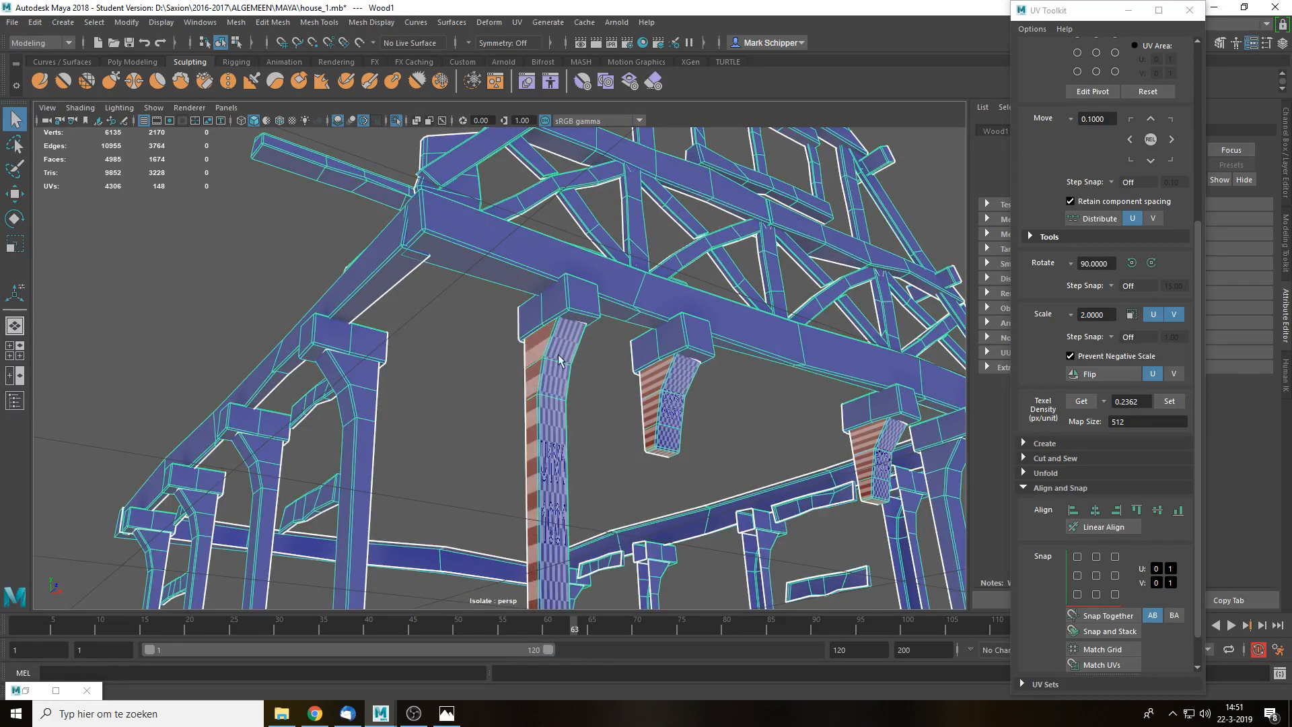
click(518, 22)
click(547, 60)
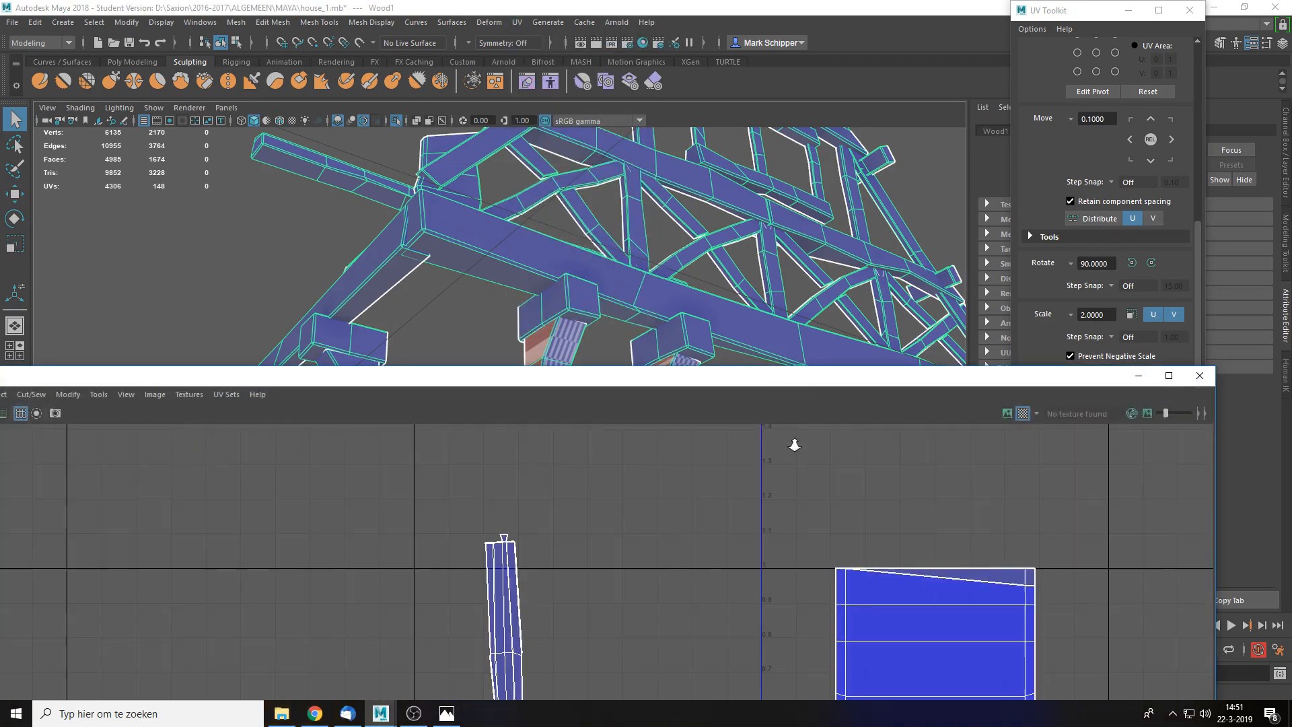
- Select all the stacked post and bracket UV shells, unfold them and lay them out without overlap
scroll(795, 444, down, 1)
right_drag(874, 588, 798, 478)
scroll(822, 505, down, 4)
alt+middle_drag(895, 582, 801, 508)
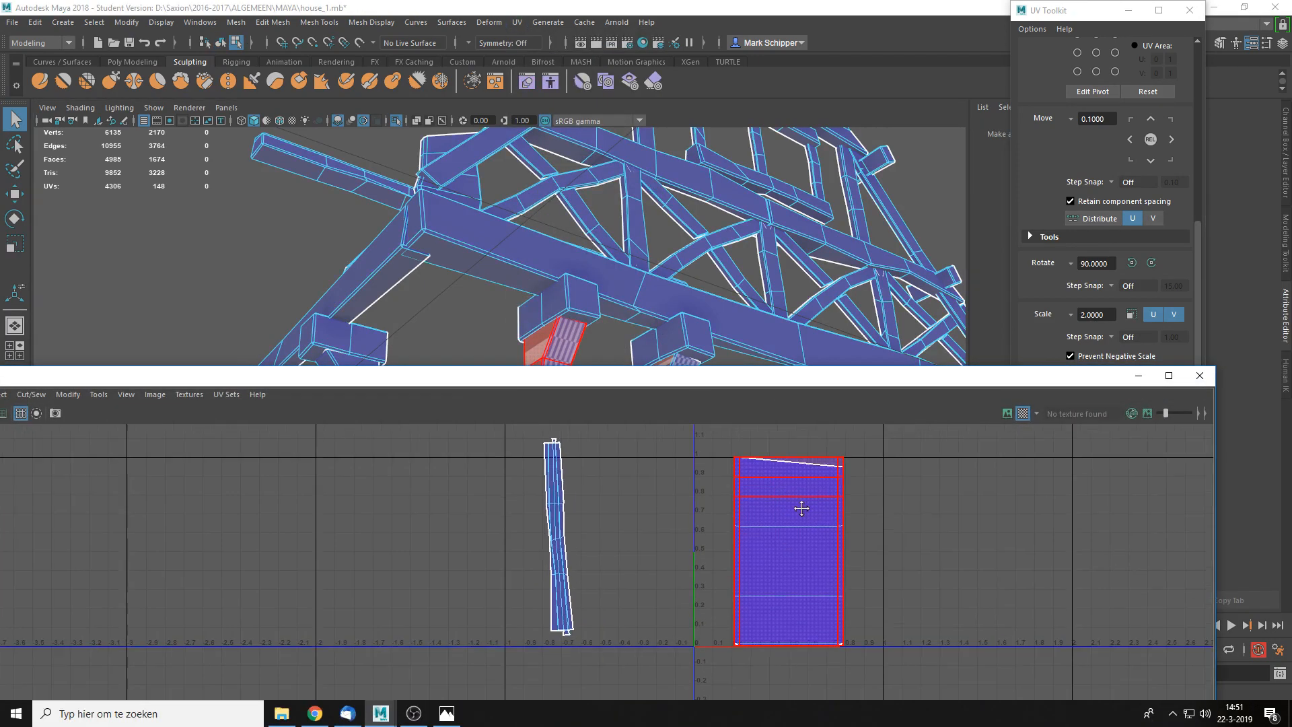
scroll(801, 508, down, 2)
drag(722, 441, 958, 664)
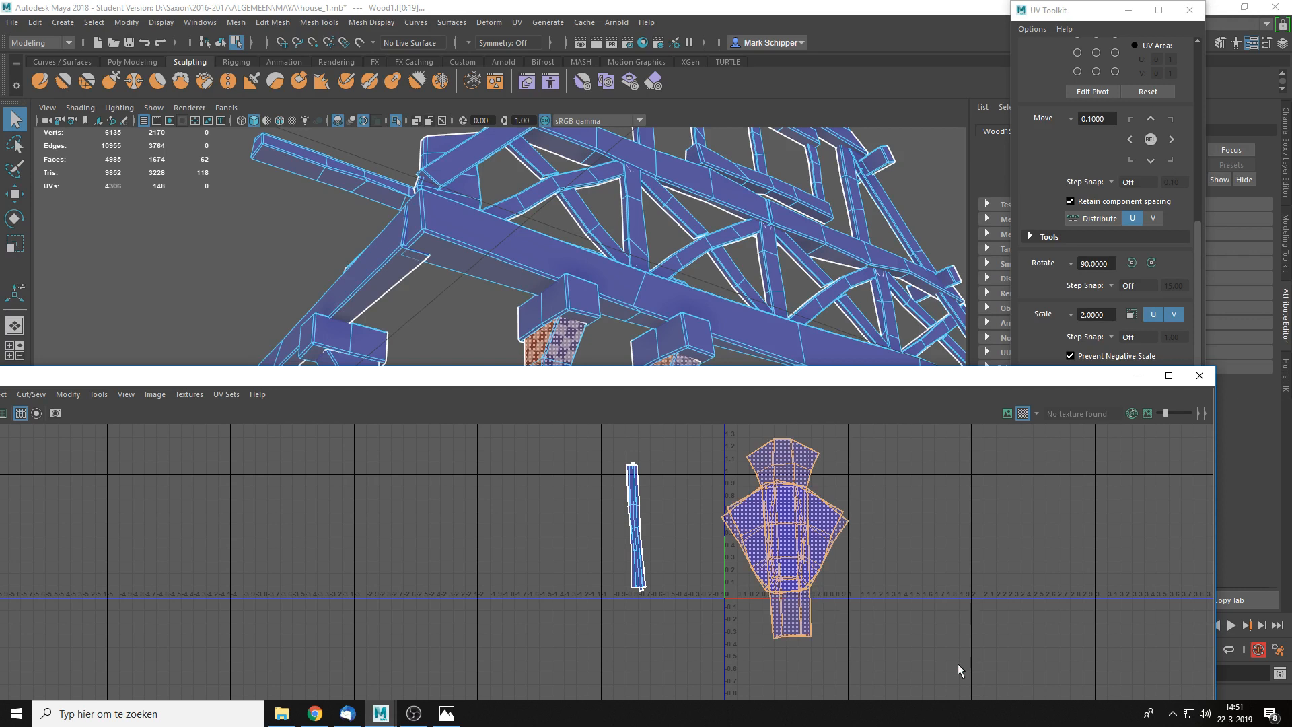
key(ctrl+l)
click(907, 567)
- Rotate the long post shell upright and move it into the empty tile beside the two bracket shells
scroll(825, 591, up, 2)
click(808, 534)
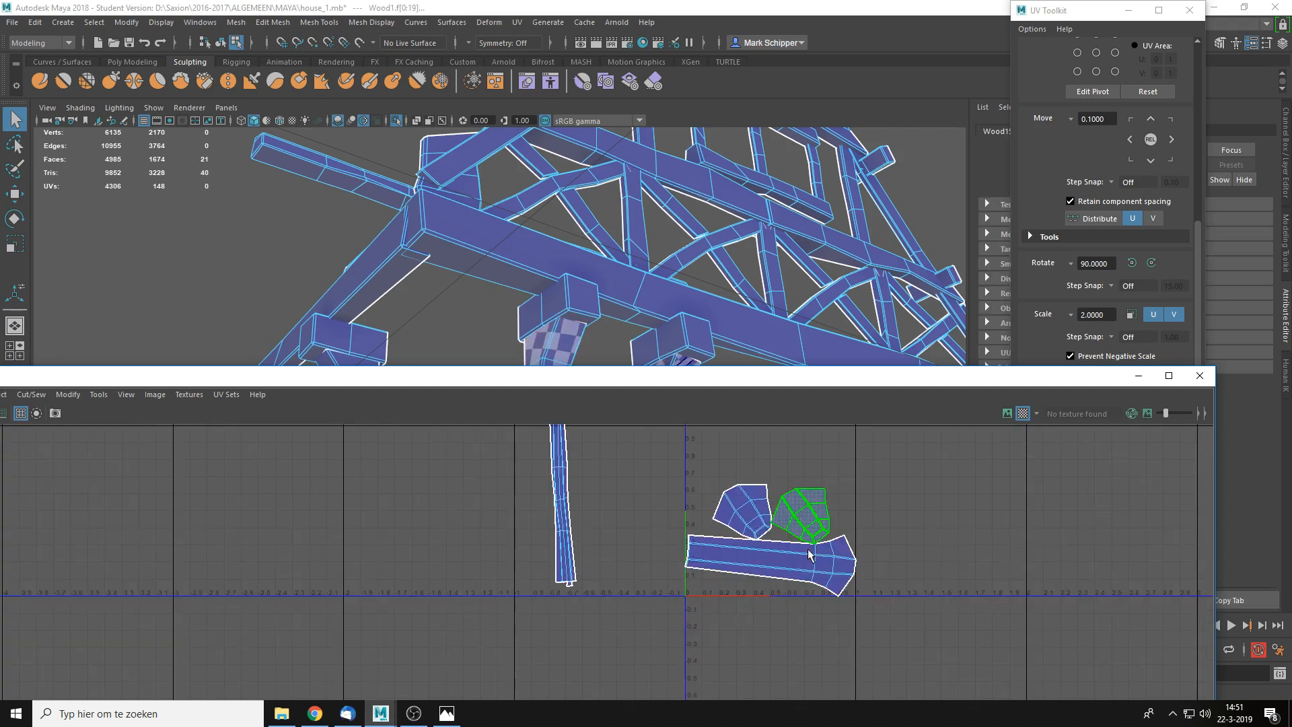
key(e)
click(833, 557)
drag(839, 577, 761, 442)
key(w)
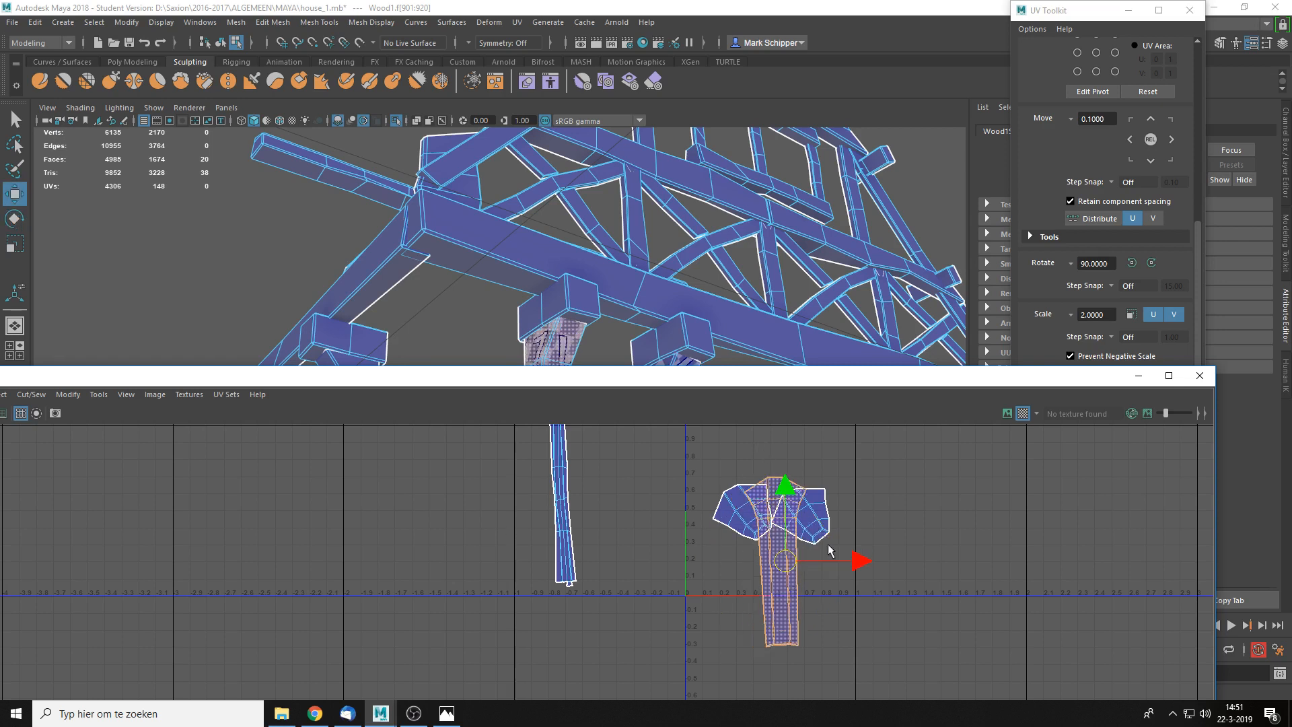
drag(770, 565, 928, 520)
key(e)
key(q)
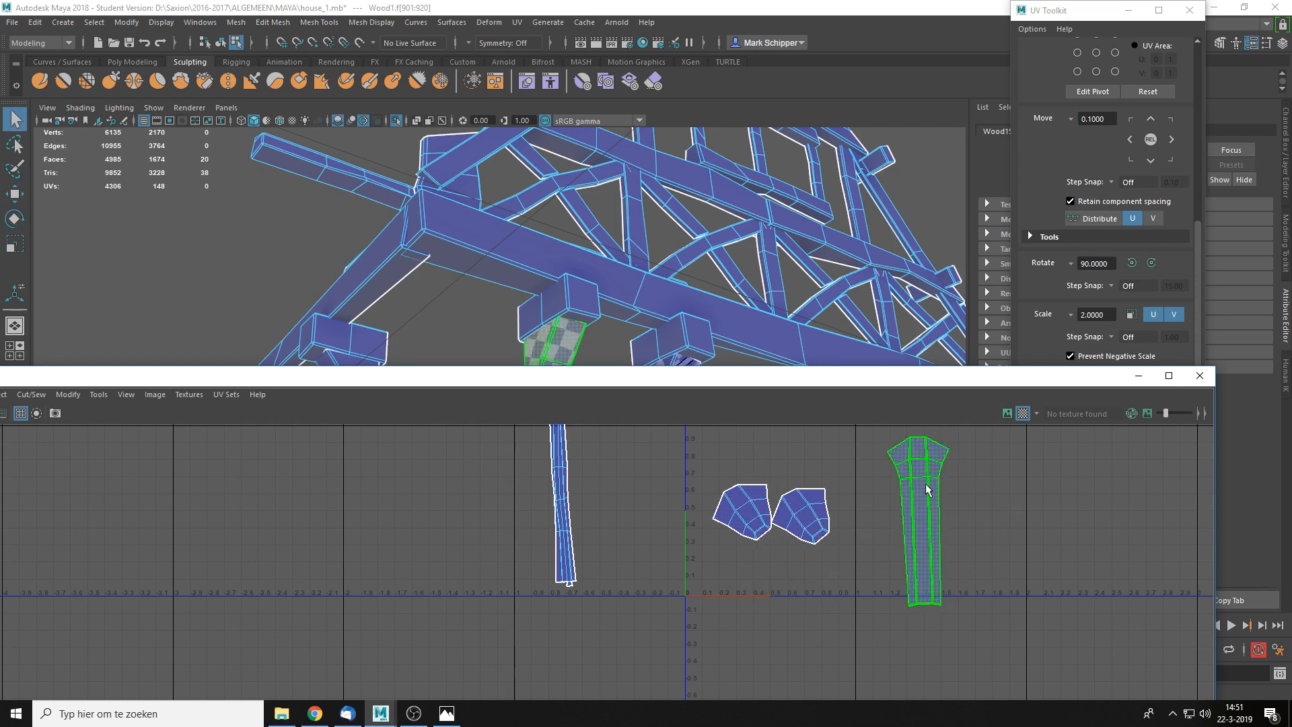
- Select all edges of the long post shell and unfold it again
alt+middle_drag(925, 482, 906, 511)
right_drag(889, 499, 887, 463)
drag(846, 442, 952, 648)
right_drag(903, 535, 979, 499)
click(858, 450)
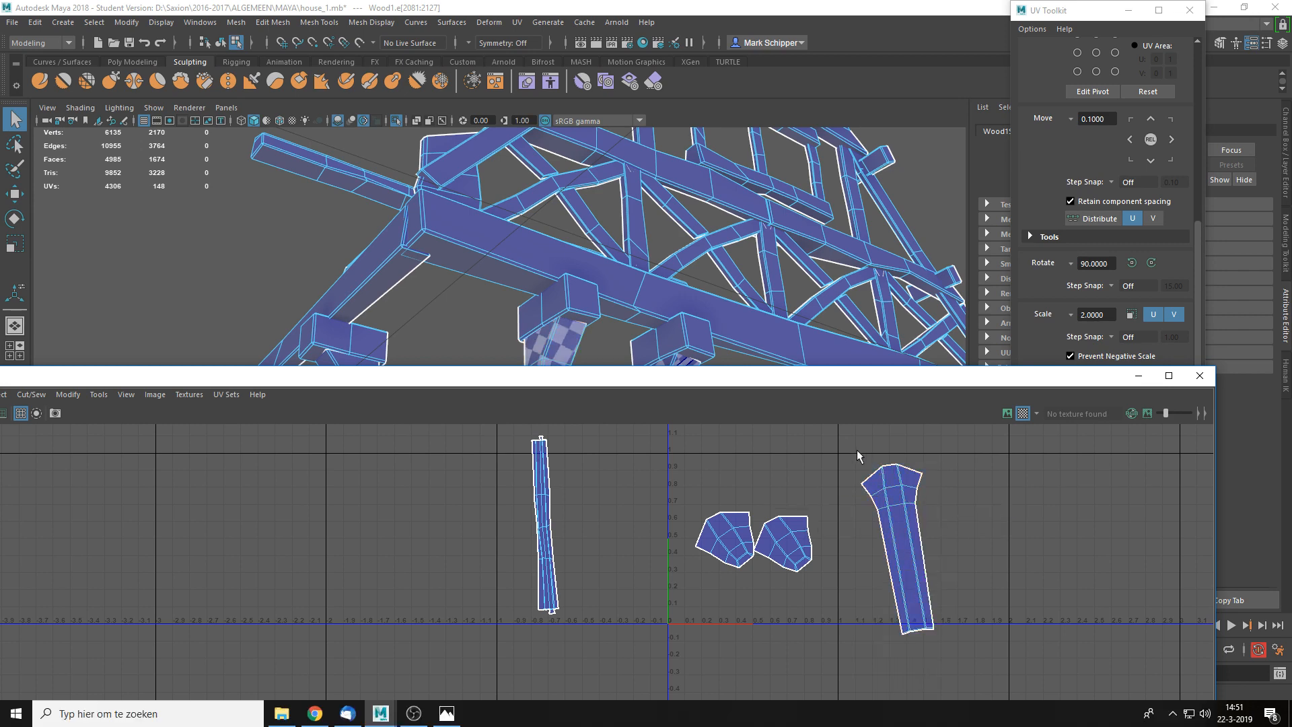
- Rotate the tilted post shell until it stands upright
alt+drag(591, 303, 738, 356)
click(923, 510)
key(e)
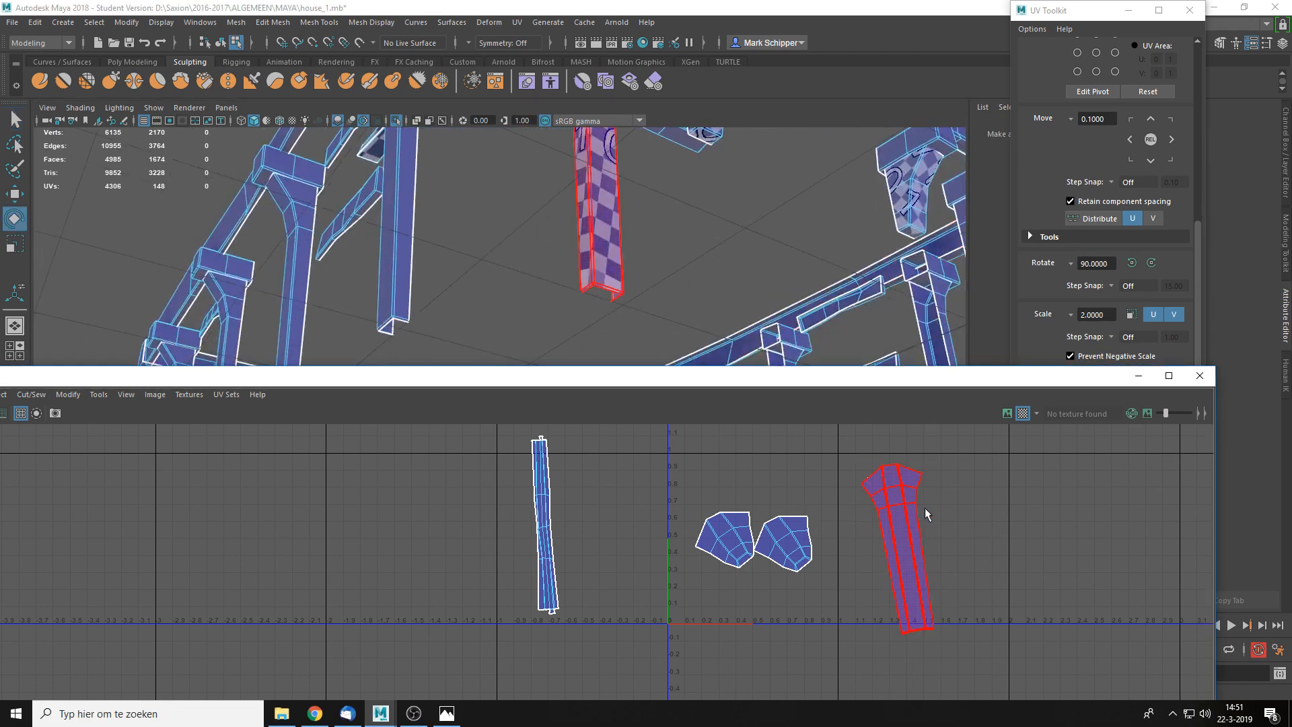
click(904, 506)
drag(949, 503, 959, 508)
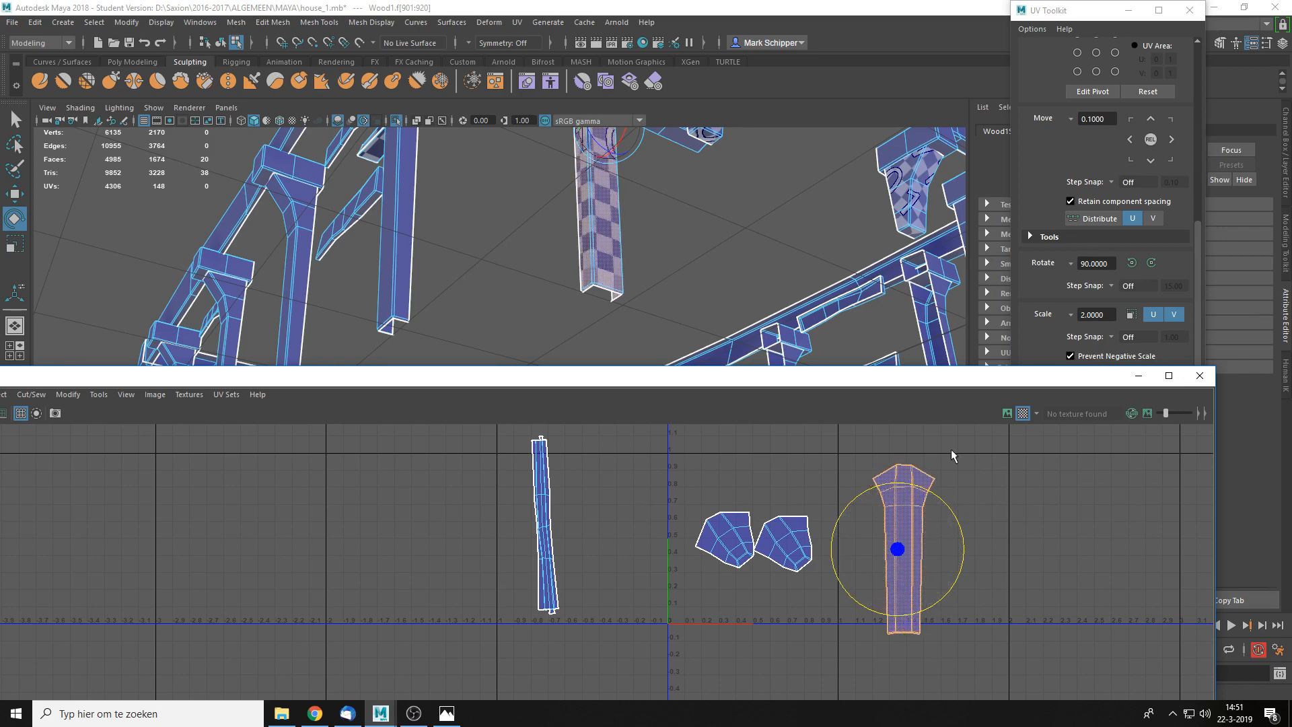
- Show the checker texture behind the UVs and examine the checker pattern's alignment and distortion on the post
alt+drag(700, 250, 561, 259)
alt+middle_drag(595, 264, 807, 271)
key(f)
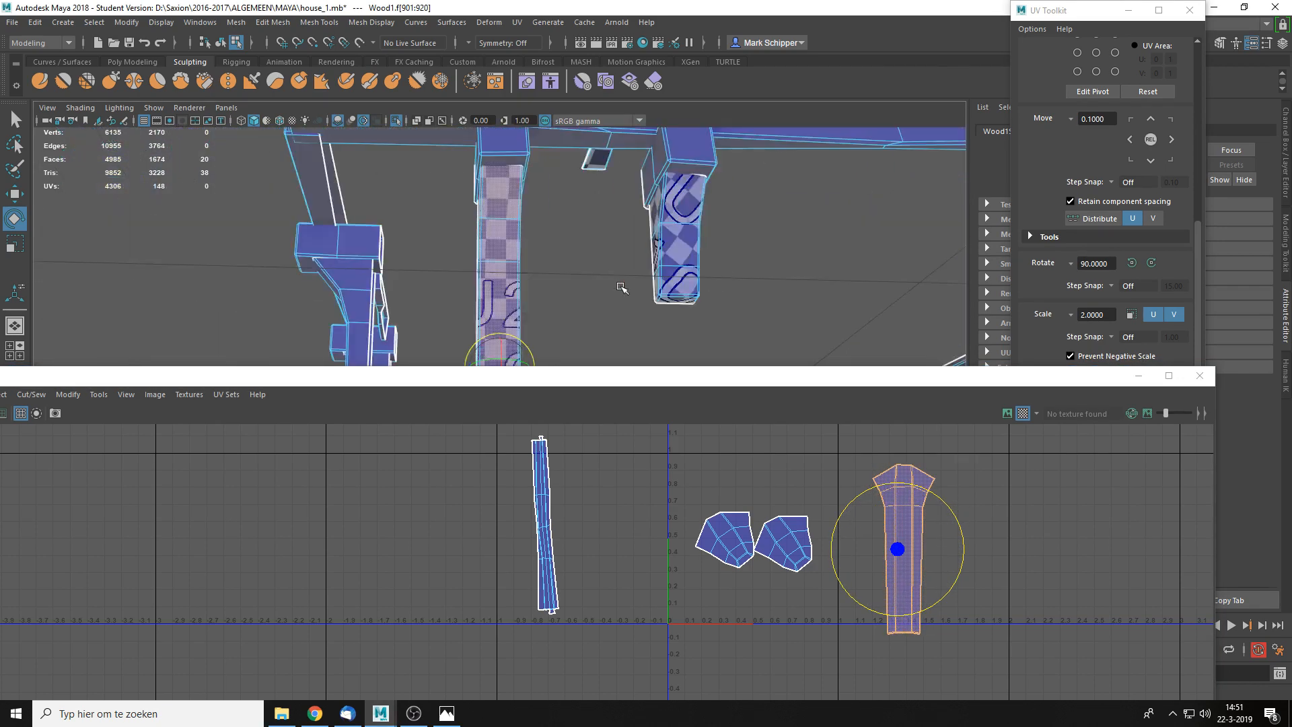
alt+middle_drag(560, 294, 614, 167)
click(626, 271)
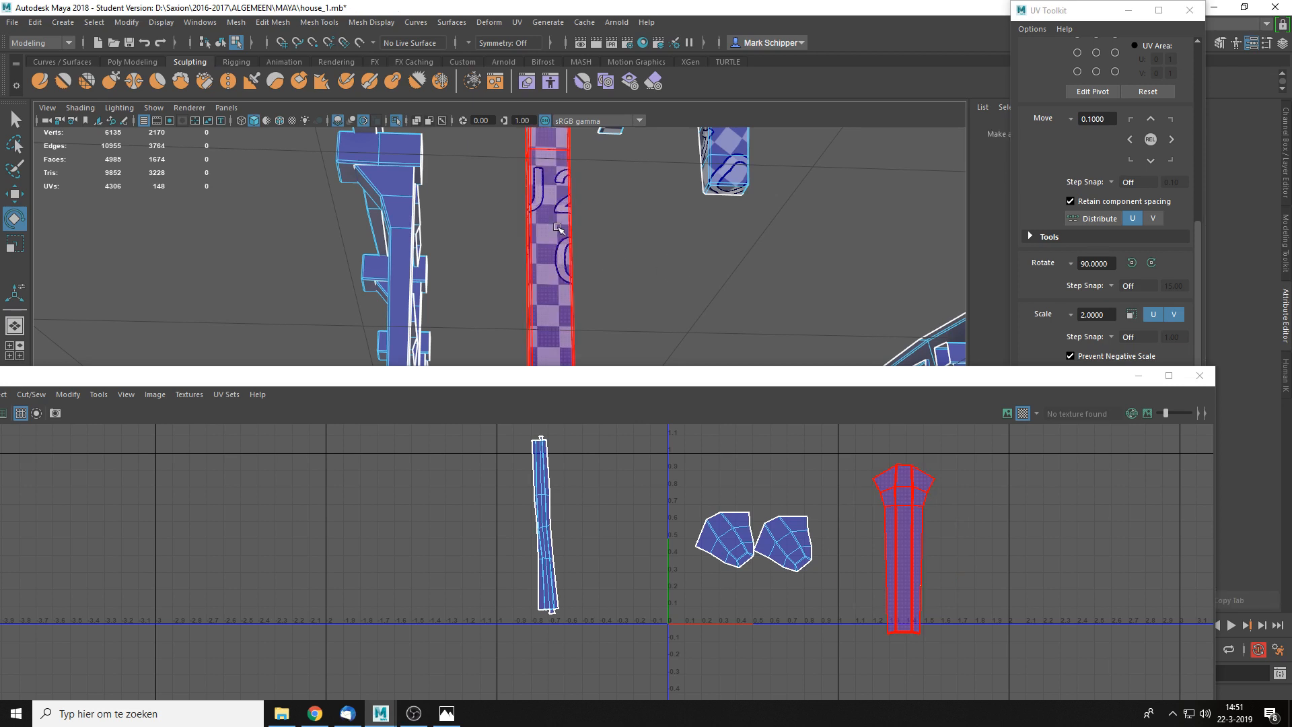
click(1003, 413)
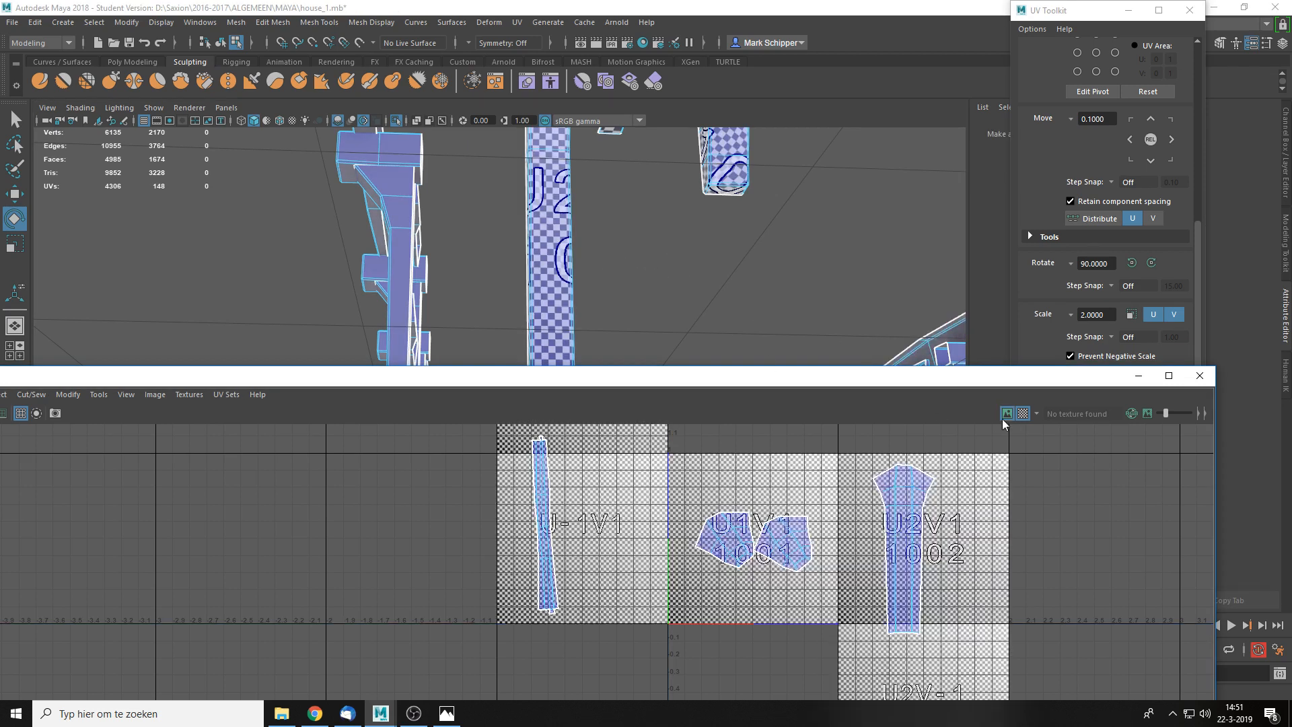
click(1005, 414)
click(1004, 415)
alt+drag(692, 291, 785, 301)
mouse_move(558, 269)
alt+right_down()
mouse_move(580, 480)
mouse_move(534, 331)
mouse_move(551, 375)
alt+right_up()
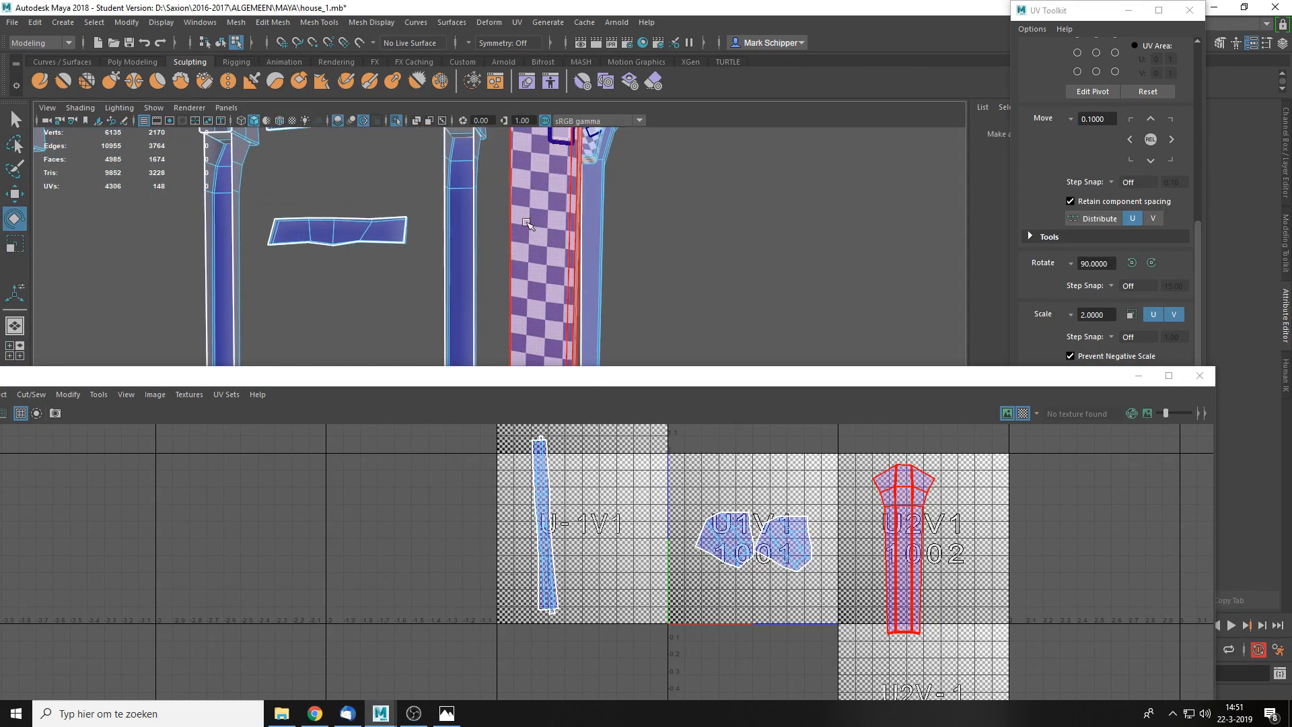
scroll(851, 527, up, 3)
- Switch to UV selection at the post shell's bottom end and hide the checker texture behind the UVs
right_drag(851, 528, 819, 500)
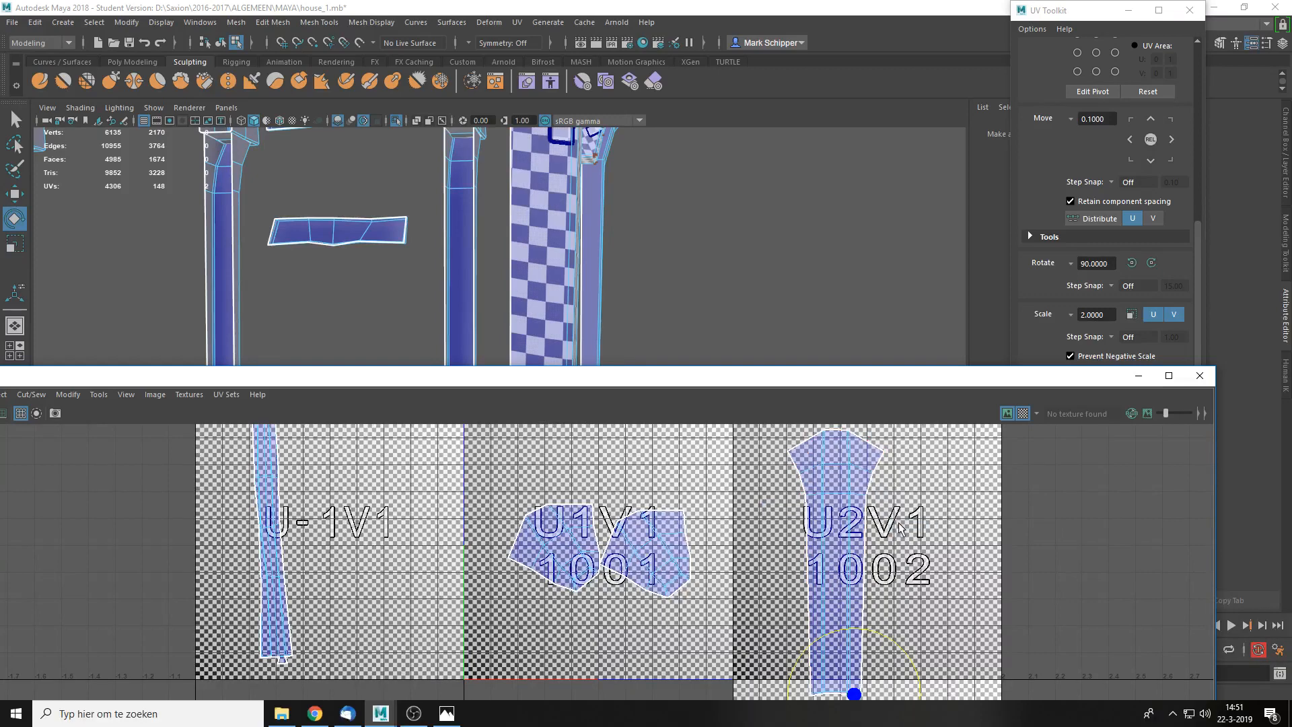
alt+middle_drag(908, 665, 836, 547)
scroll(882, 557, up, 2)
click(950, 548)
scroll(834, 537, up, 2)
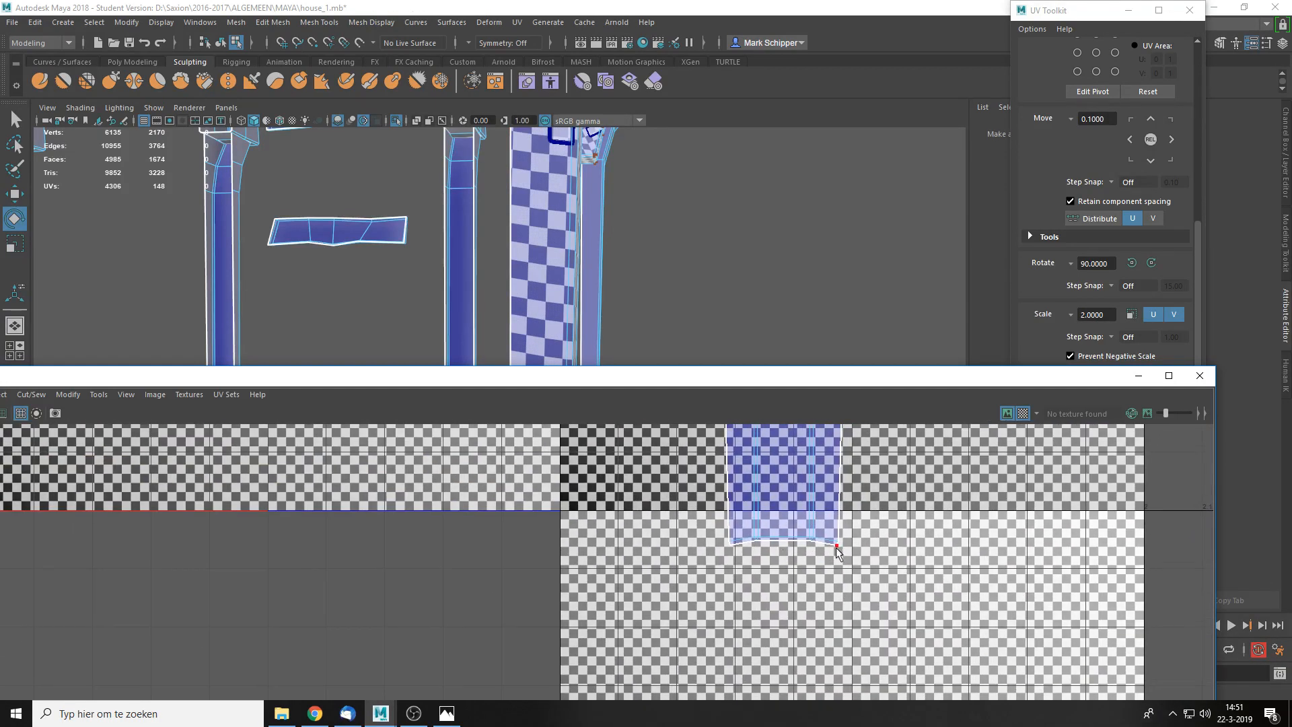
drag(893, 587, 891, 555)
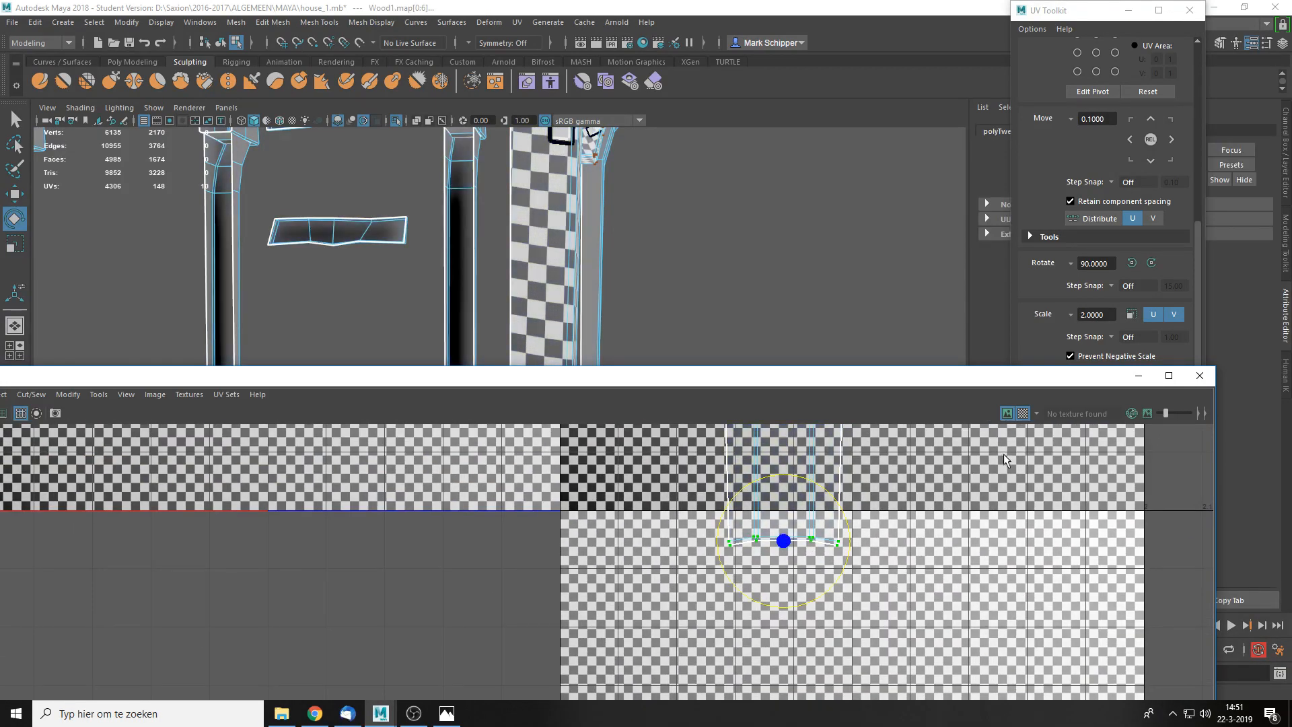
click(1007, 414)
click(898, 544)
scroll(898, 544, up, 3)
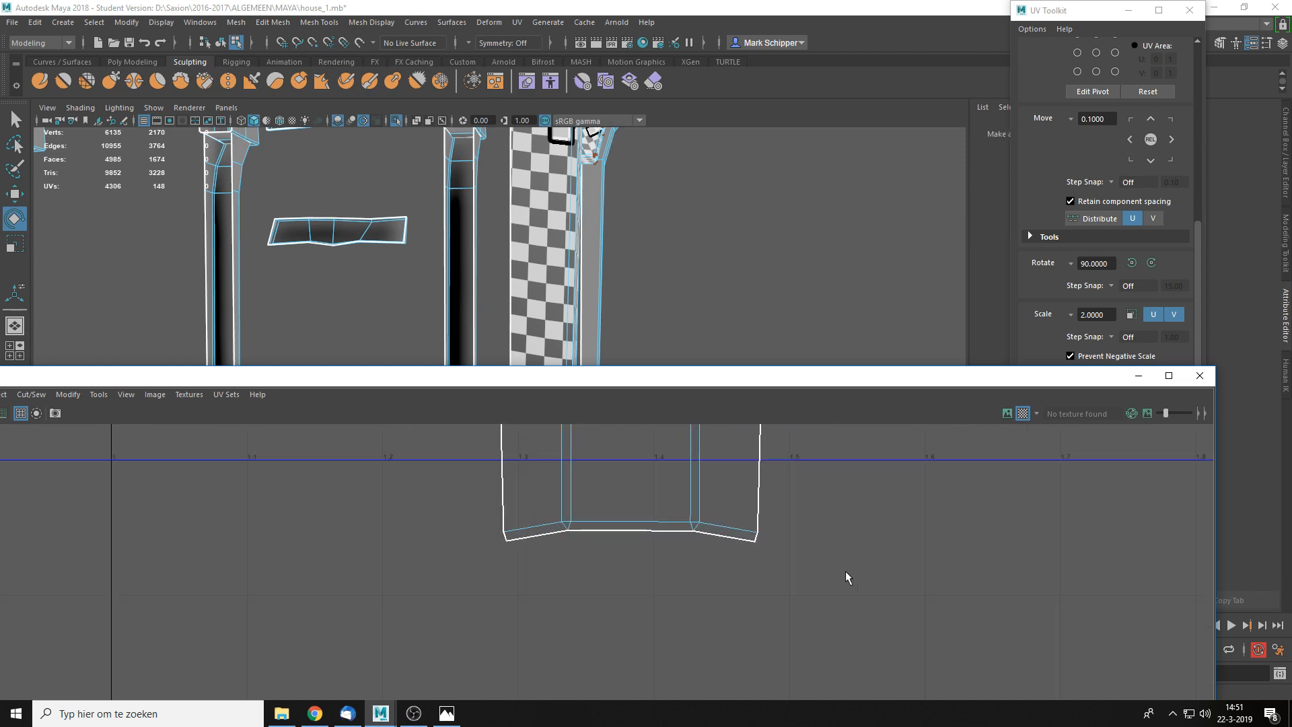
- Align the four outermost UVs along the post shell's bottom border to Min V
click(491, 527)
shift+click(584, 509)
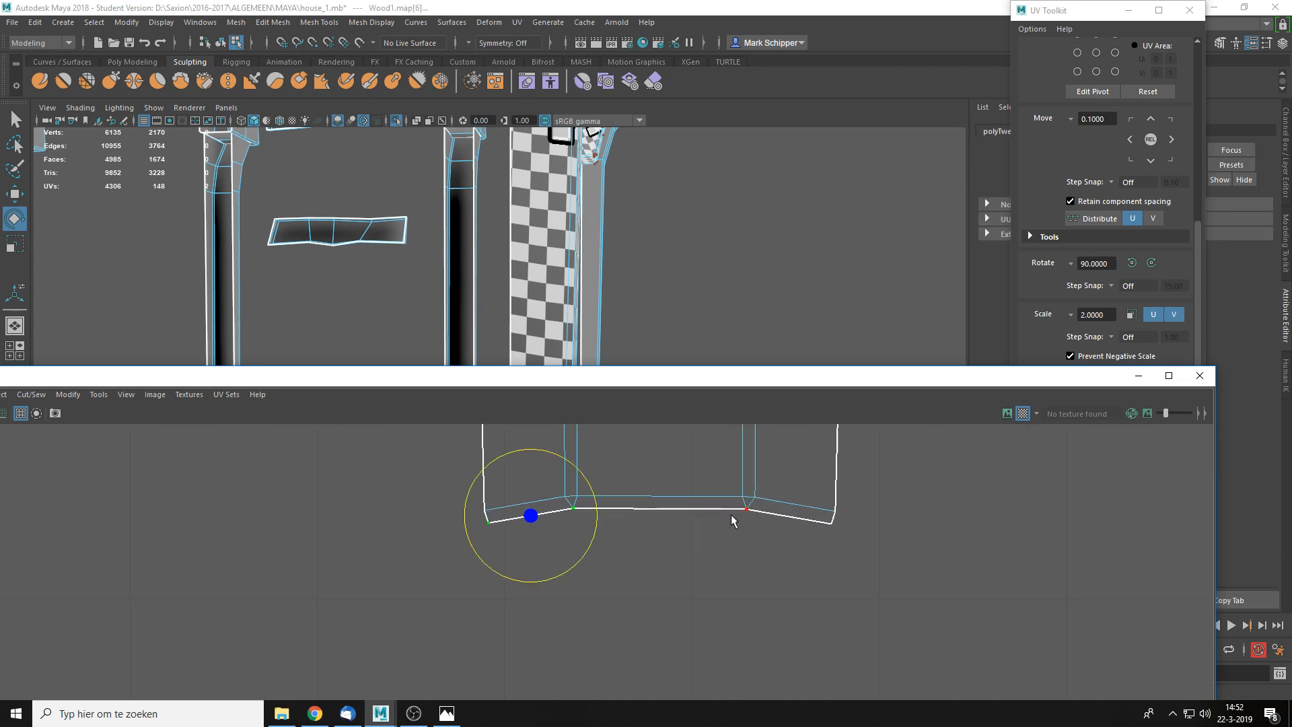
shift+click(735, 514)
shift+click(818, 524)
shift+right_click(818, 527)
mouse_move(875, 374)
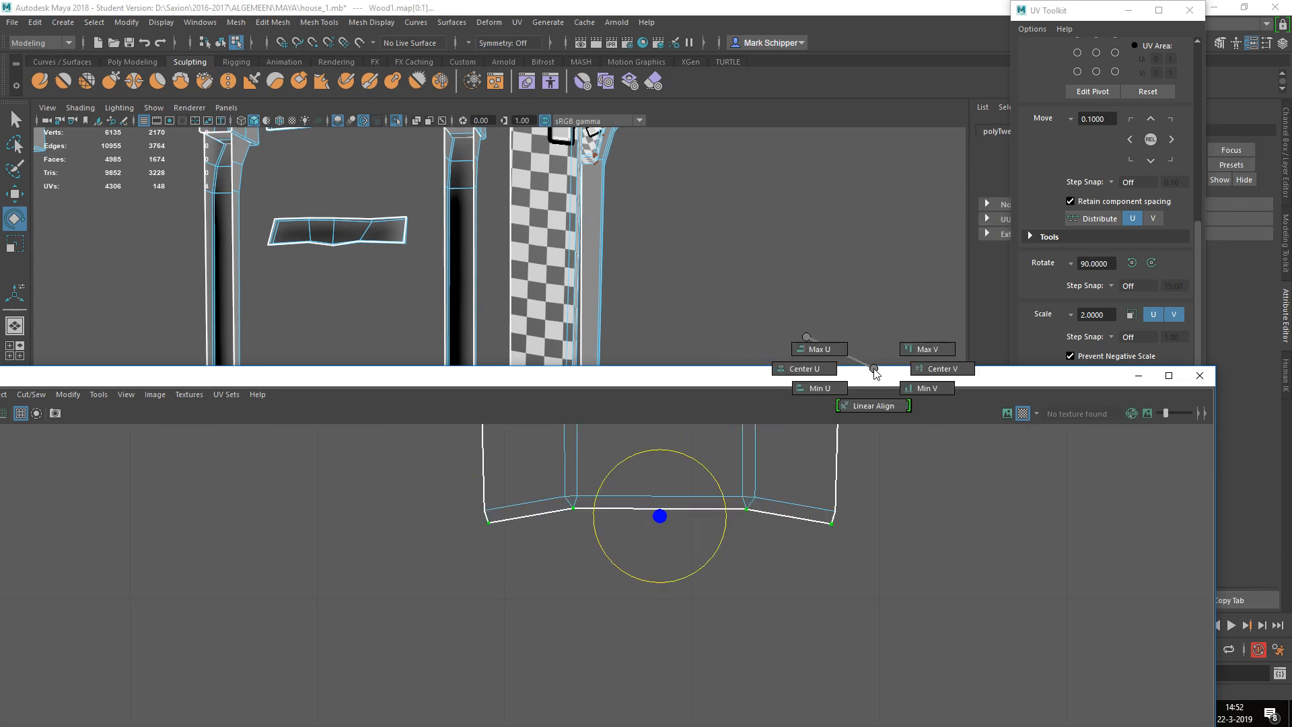
shift+right_drag(930, 377, 931, 396)
- Align the inner row of UVs just above the post shell's bottom border with the same Min V alignment
click(781, 559)
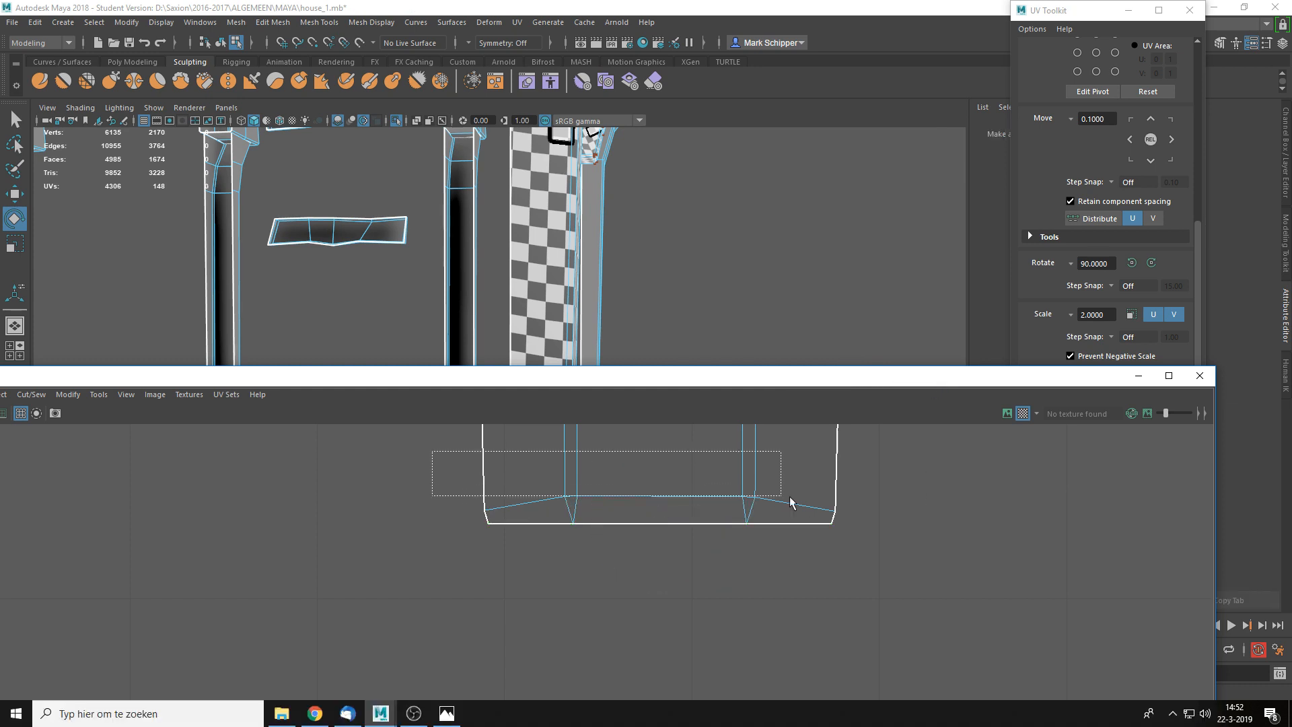
drag(790, 495, 879, 512)
key(g)
click(890, 502)
scroll(793, 514, down, 3)
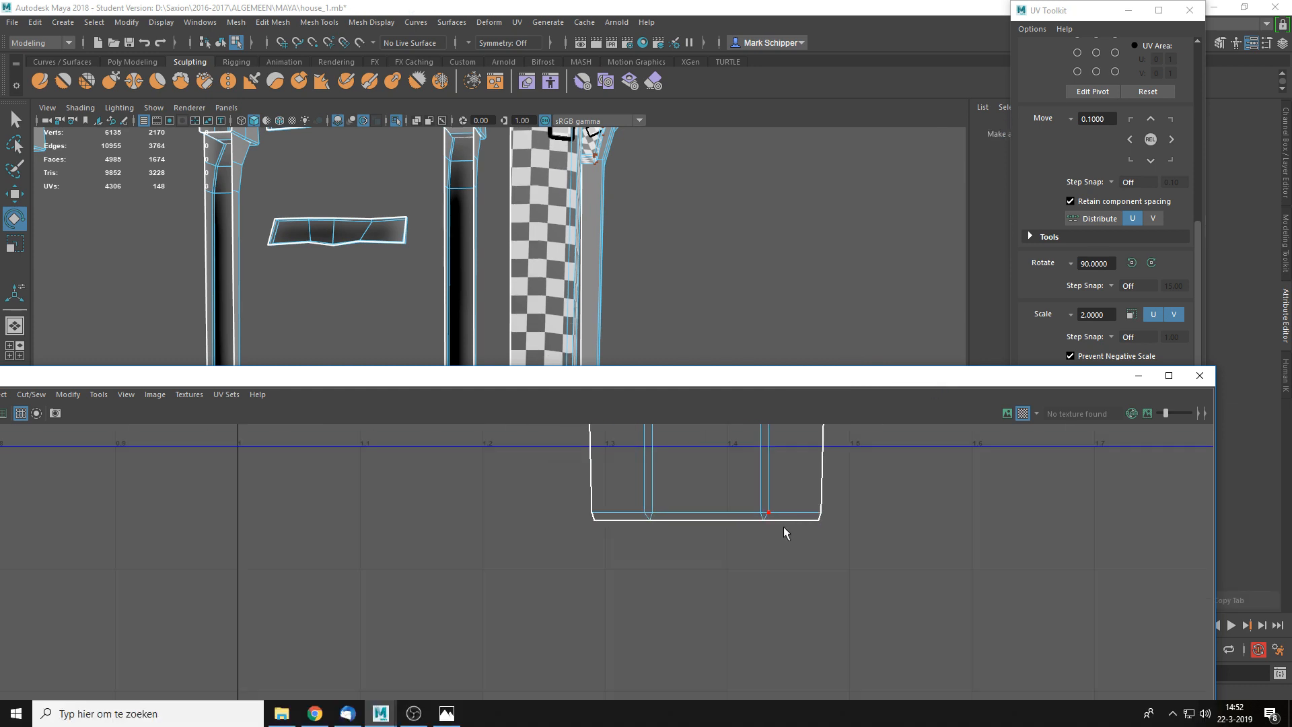
alt+middle_drag(758, 510, 764, 653)
alt+middle_drag(732, 458, 767, 596)
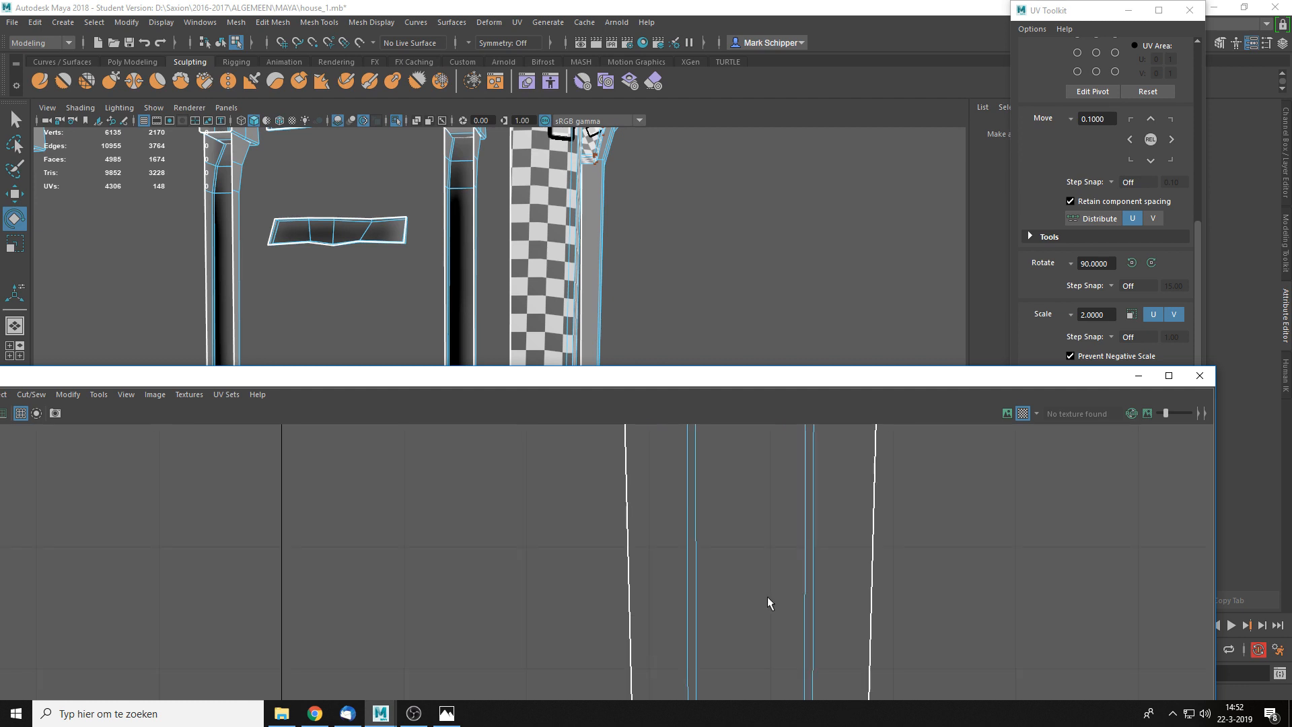
- Align the UVs at the upper and bottom ends of the post shell's left long border to Min U
scroll(704, 582, down, 6)
alt+middle_drag(673, 485, 686, 525)
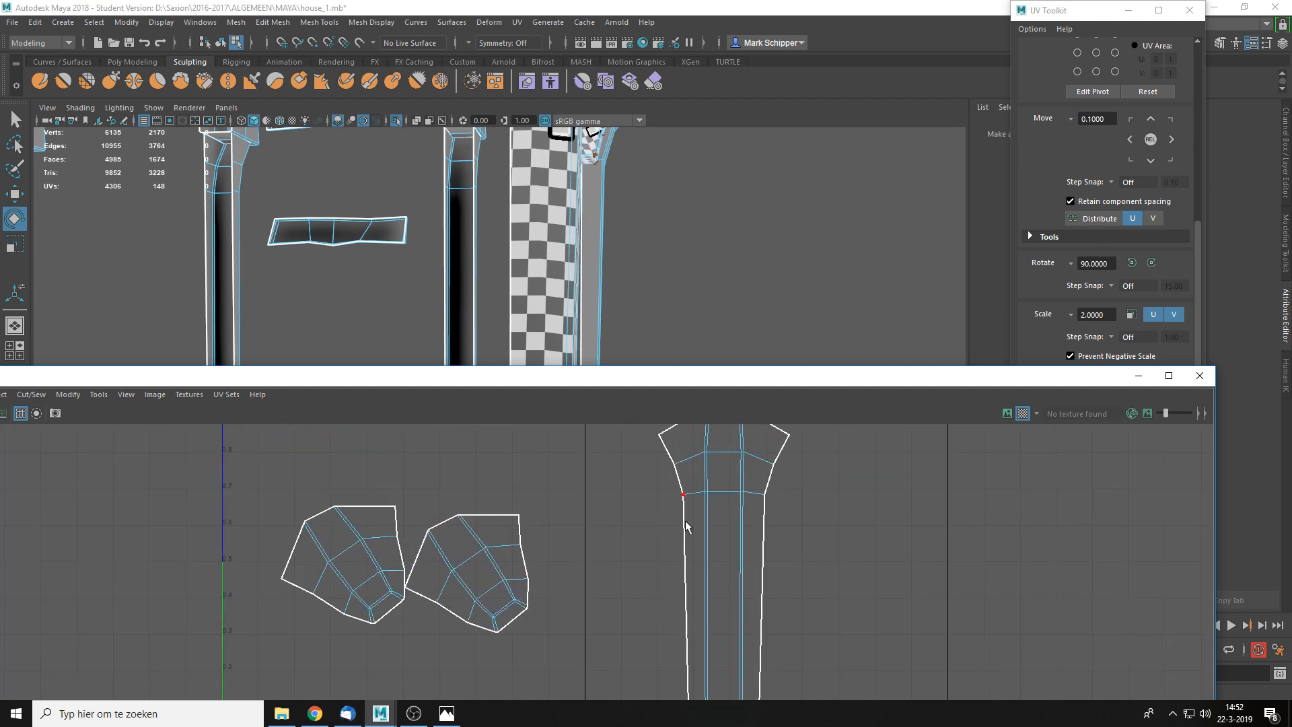
click(681, 502)
alt+middle_drag(670, 687, 661, 471)
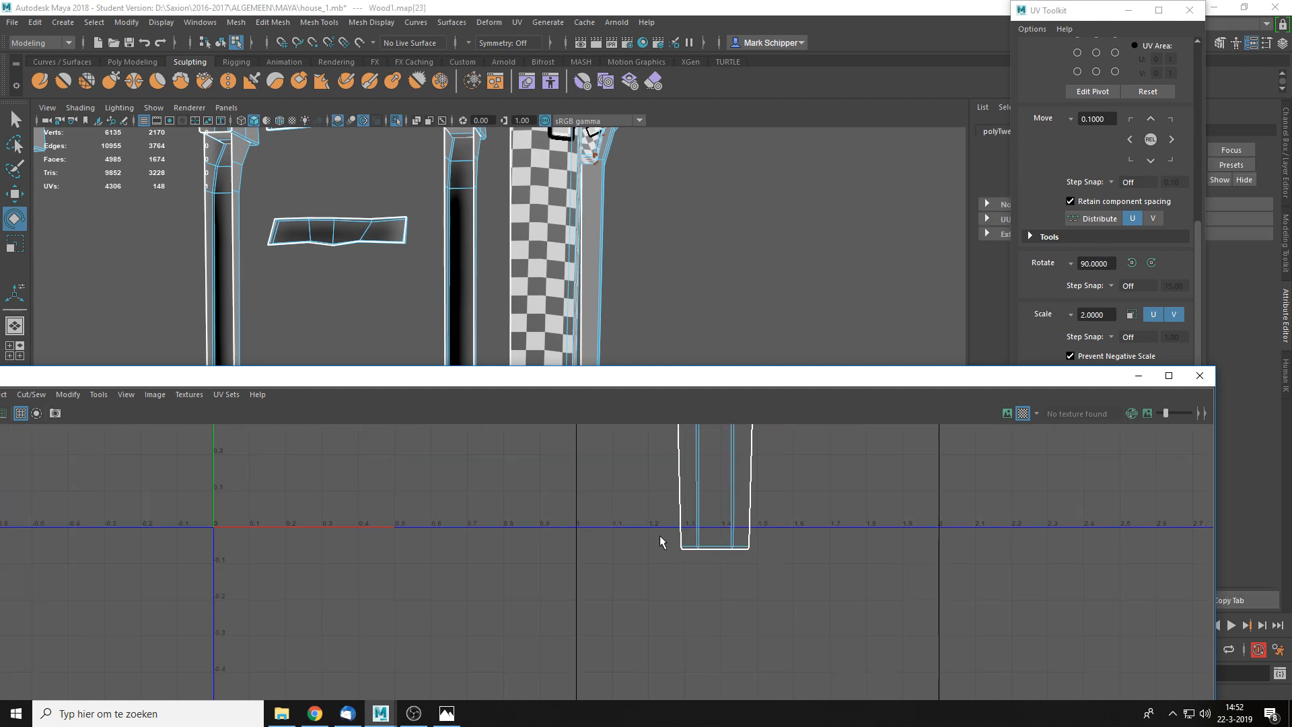
shift+drag(684, 563, 685, 563)
shift+right_drag(689, 524, 721, 409)
click(850, 519)
- Align the UVs at the upper and bottom ends of the post shell's right long border to Max U
alt+middle_drag(774, 438, 769, 564)
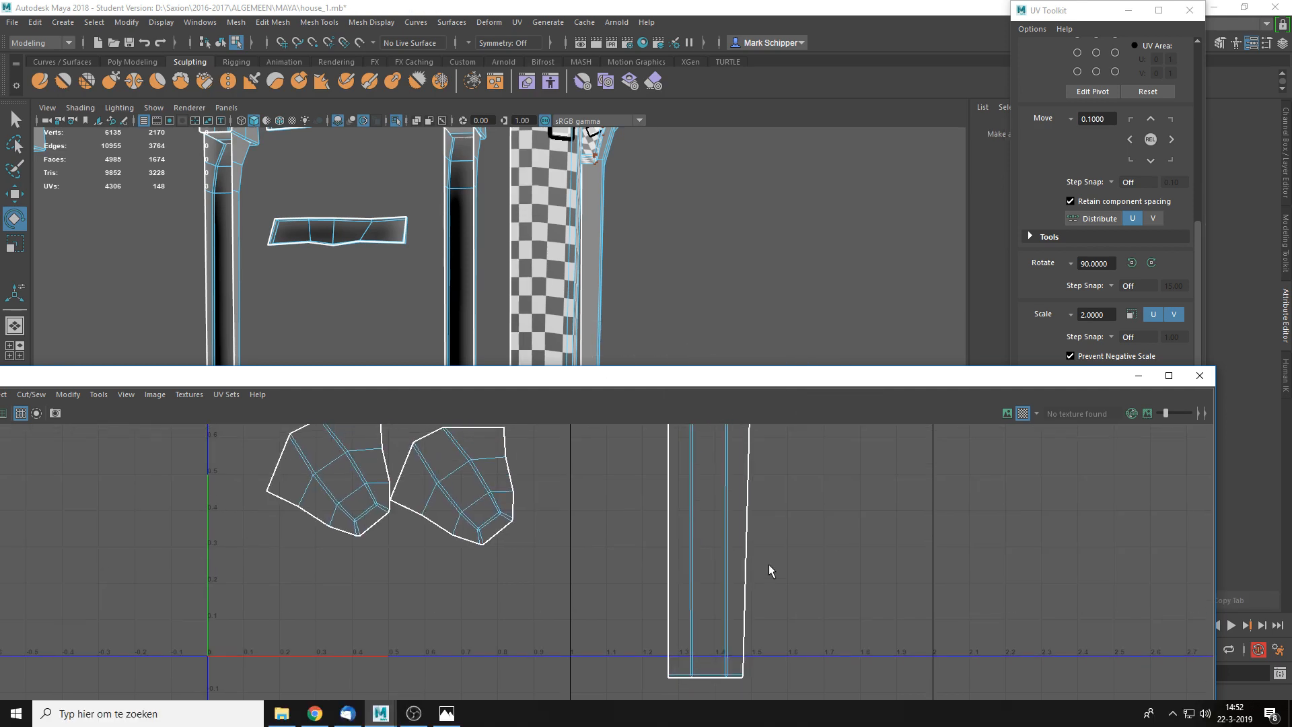
alt+right_drag(768, 561, 765, 477)
click(756, 442)
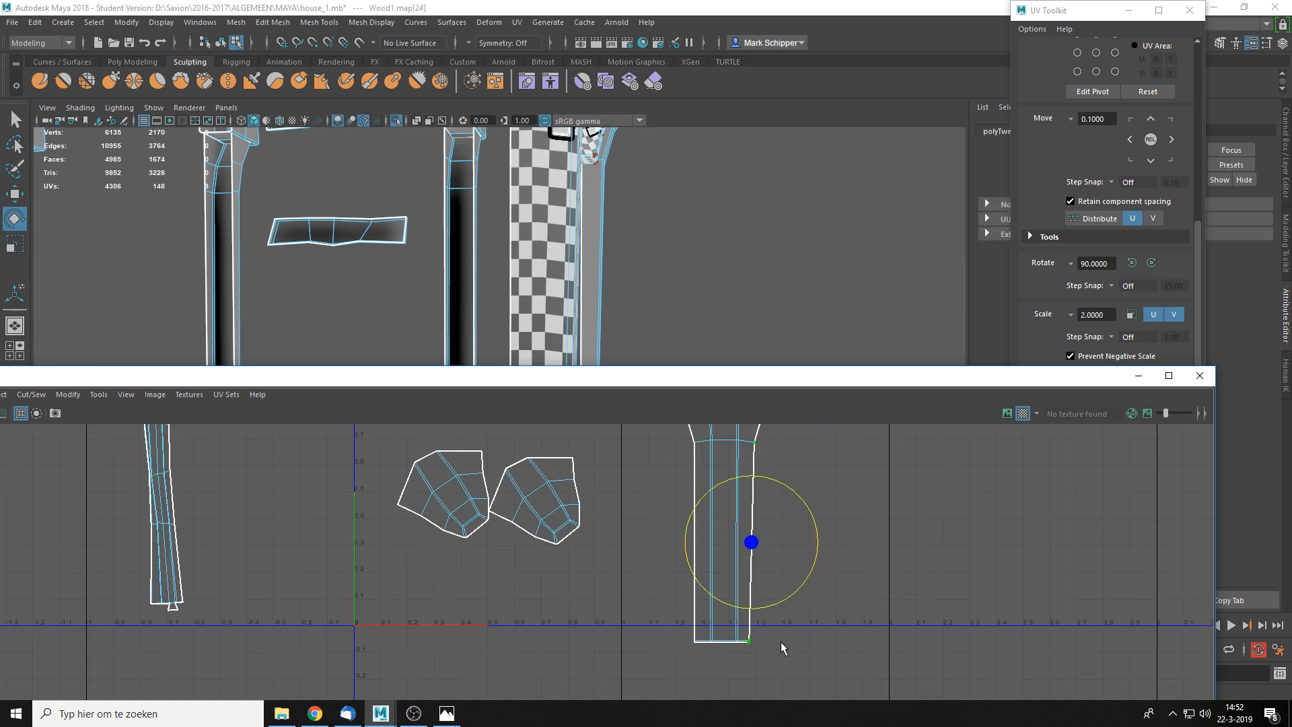
shift+right_click(751, 624)
mouse_move(799, 370)
shift+right_down()
mouse_move(751, 368)
mouse_move(764, 347)
shift+right_up()
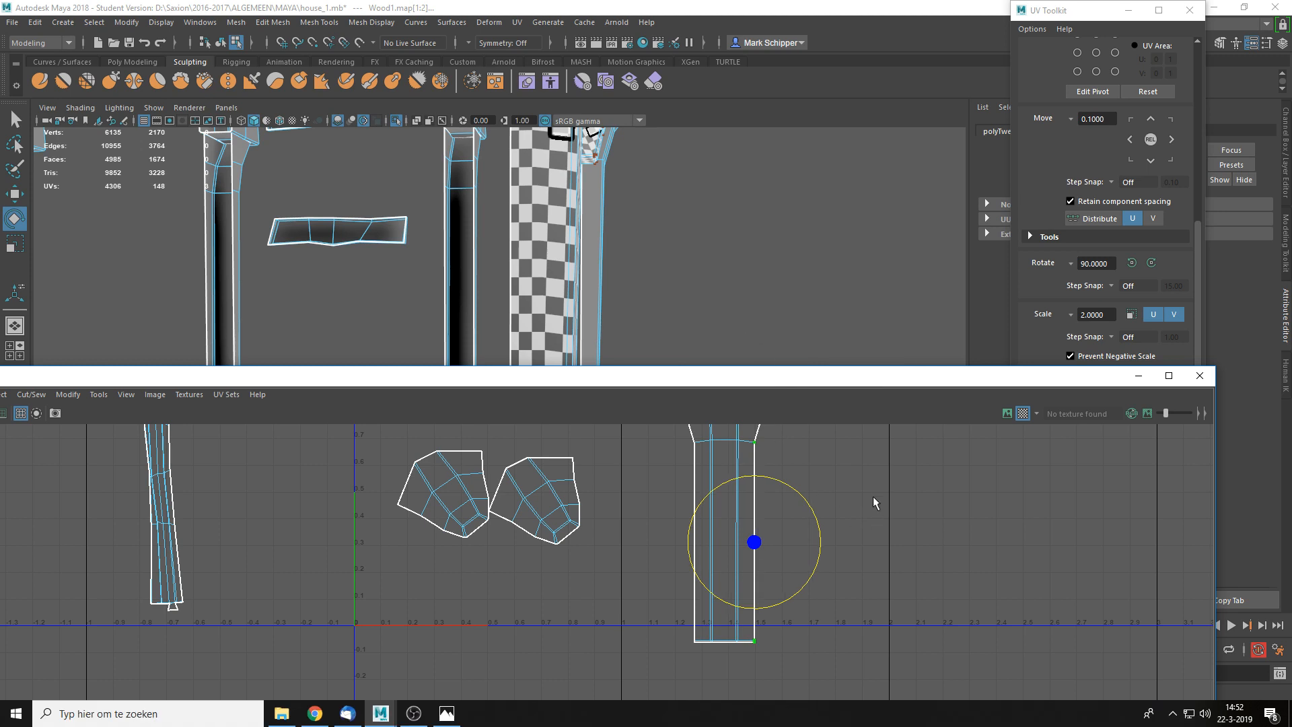
click(874, 494)
- Move the left border UV of the row below the post's flared head slightly up, towards the level of the inner UVs
alt+middle_drag(604, 342, 629, 301)
alt+middle_drag(700, 484, 696, 522)
scroll(707, 528, up, 5)
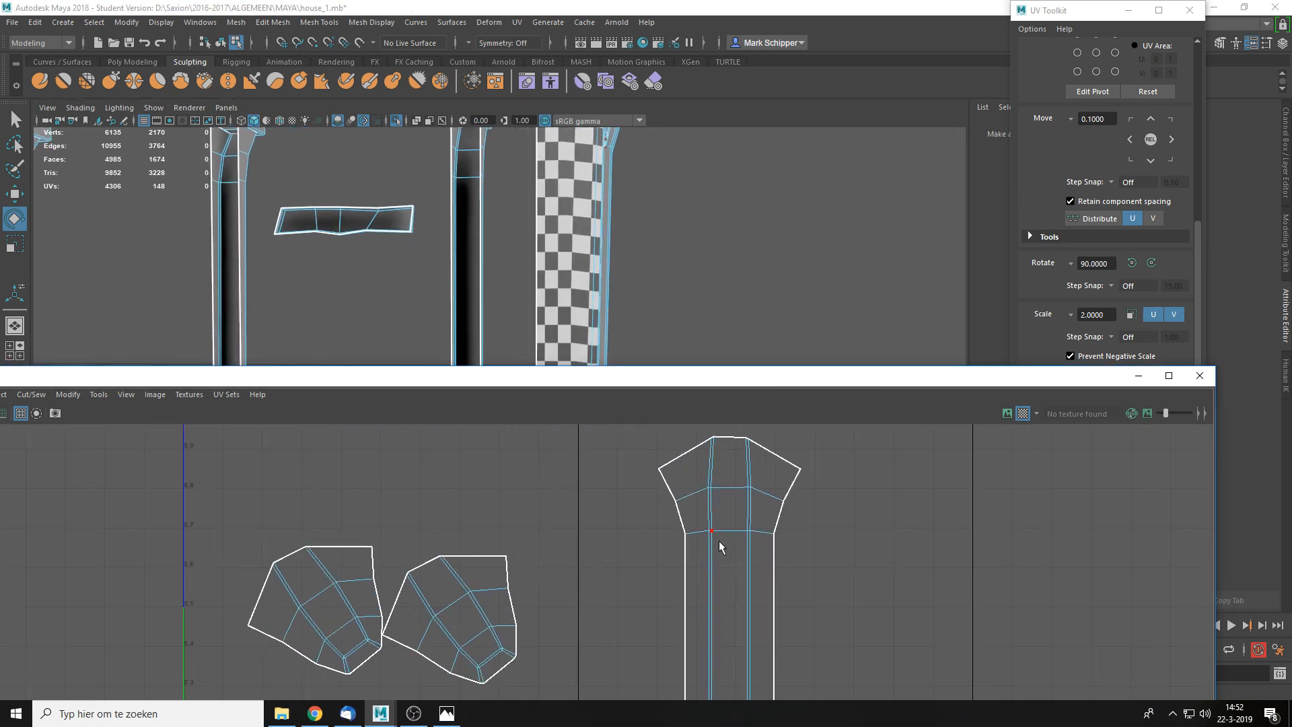
click(640, 514)
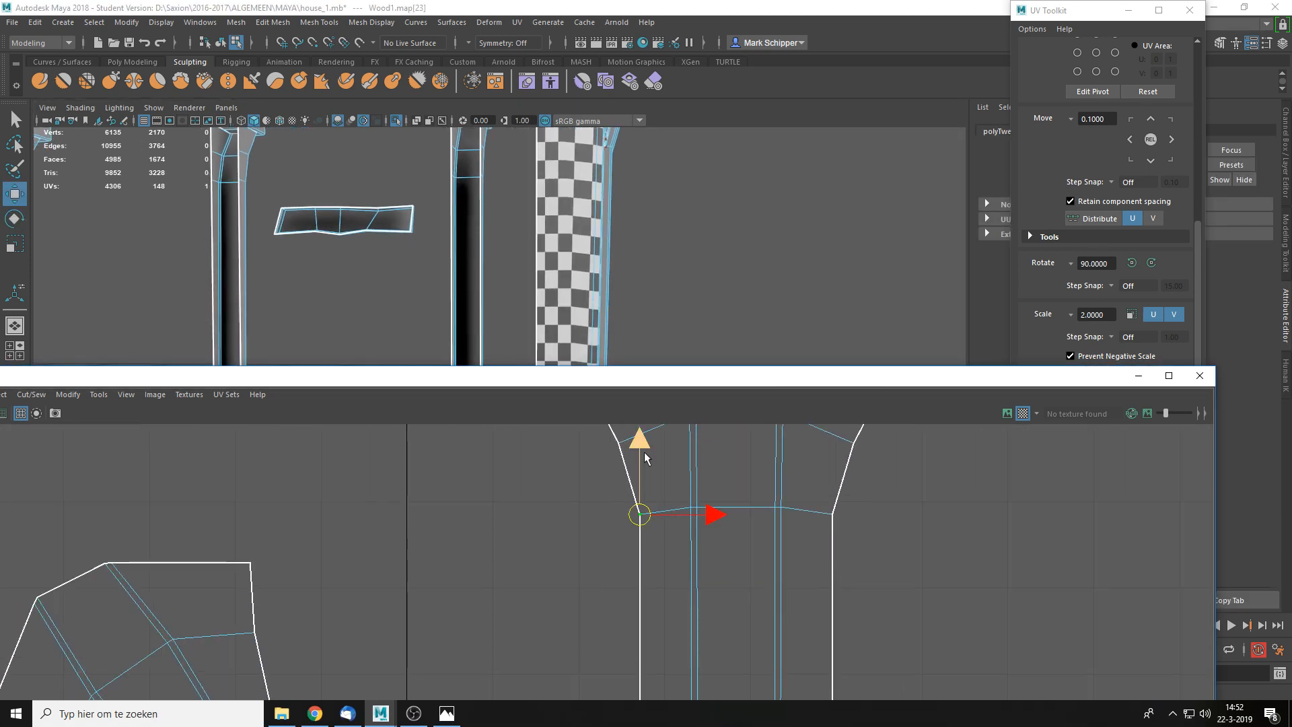
drag(644, 451, 651, 447)
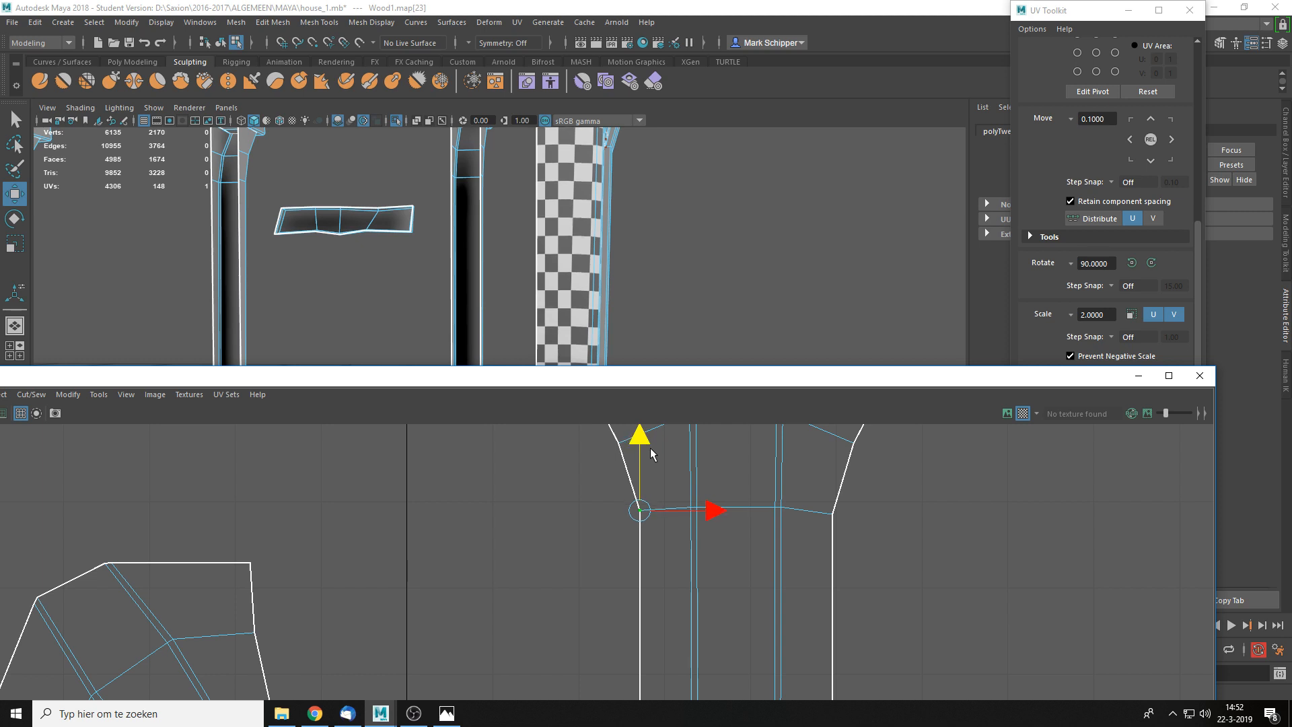
- Switch to edge selection and move the post shell's long left border edge sideways to test the checker's distortion
key(F10)
click(640, 547)
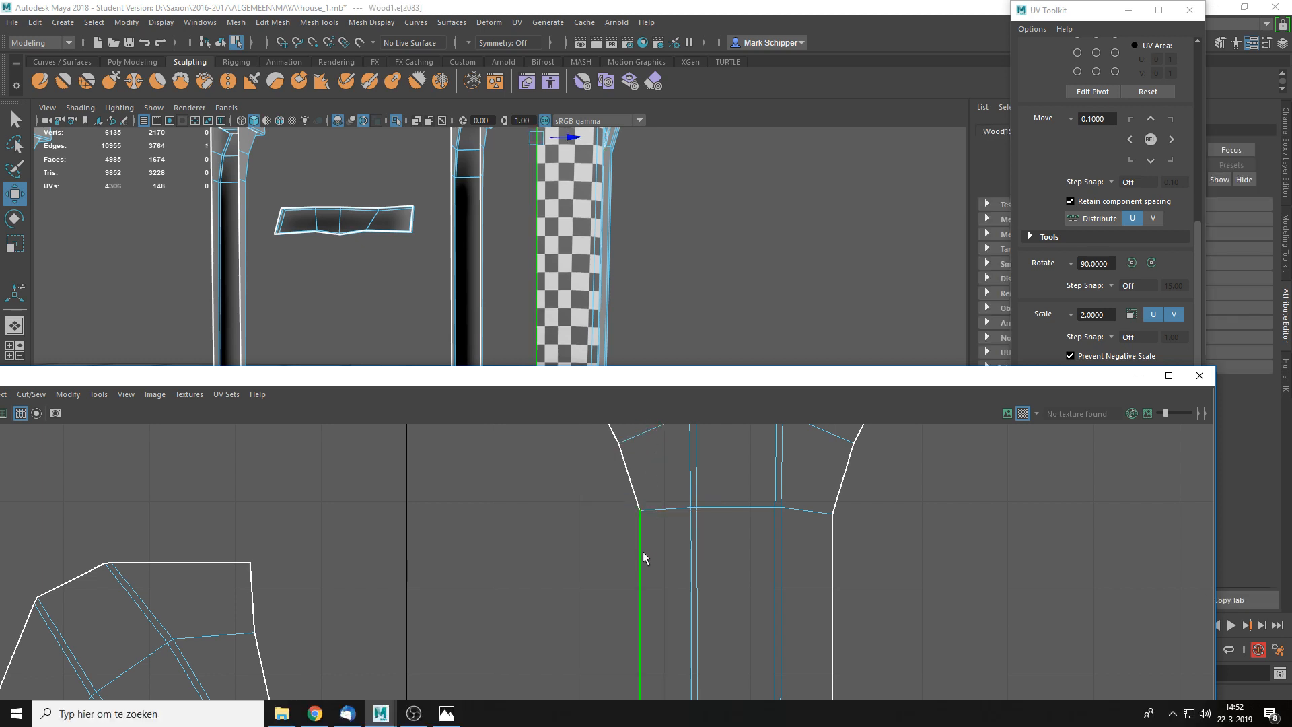
scroll(644, 551, down, 1)
alt+drag(531, 262, 654, 291)
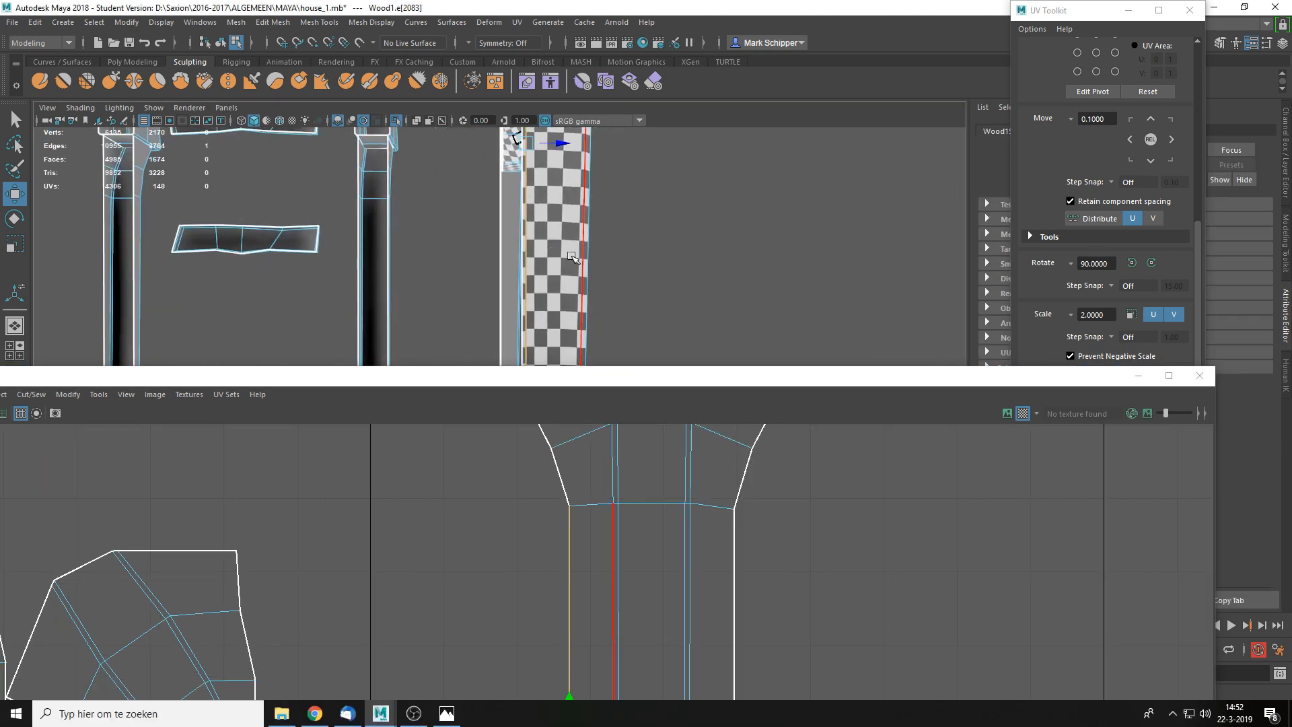
alt+drag(571, 256, 562, 267)
alt+middle_drag(662, 576, 682, 411)
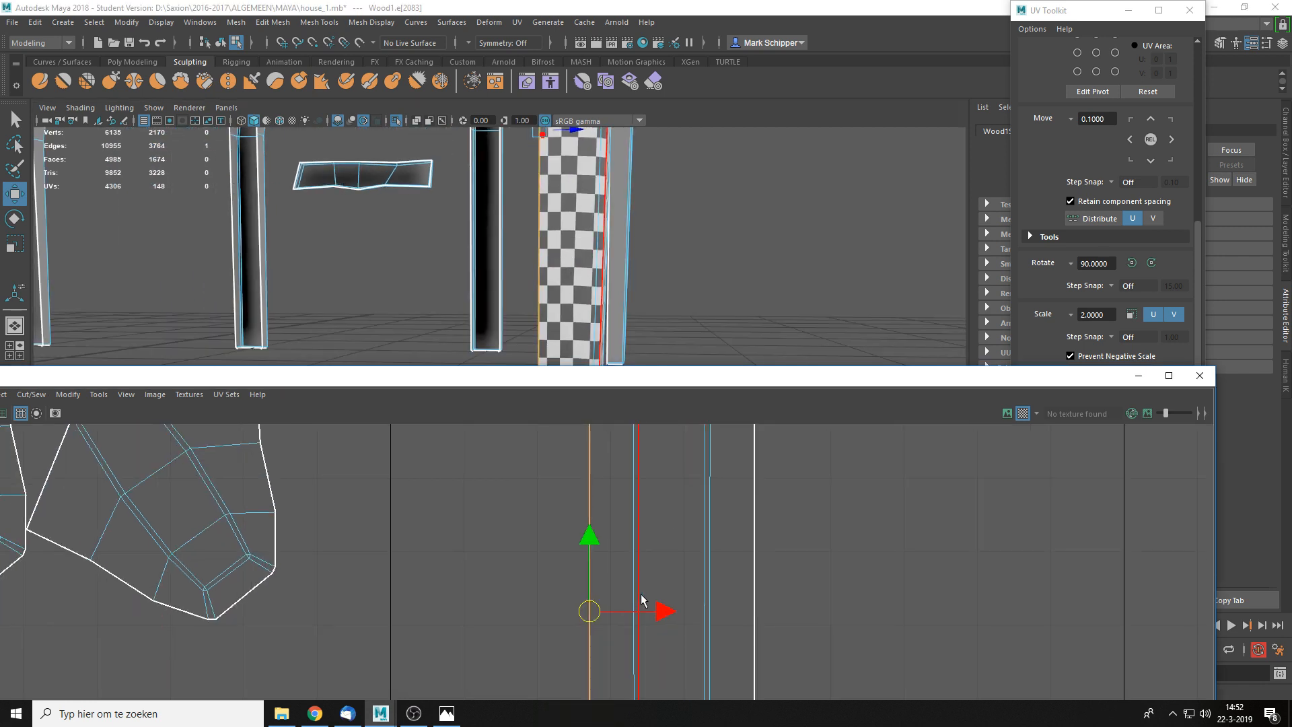
drag(663, 609, 720, 610)
- Move the inner bevel edge beside the left border sideways and compare the checker pattern on the post's faces
click(633, 559)
click(658, 536)
alt+drag(737, 216, 734, 329)
drag(726, 615, 742, 614)
alt+drag(687, 200, 573, 218)
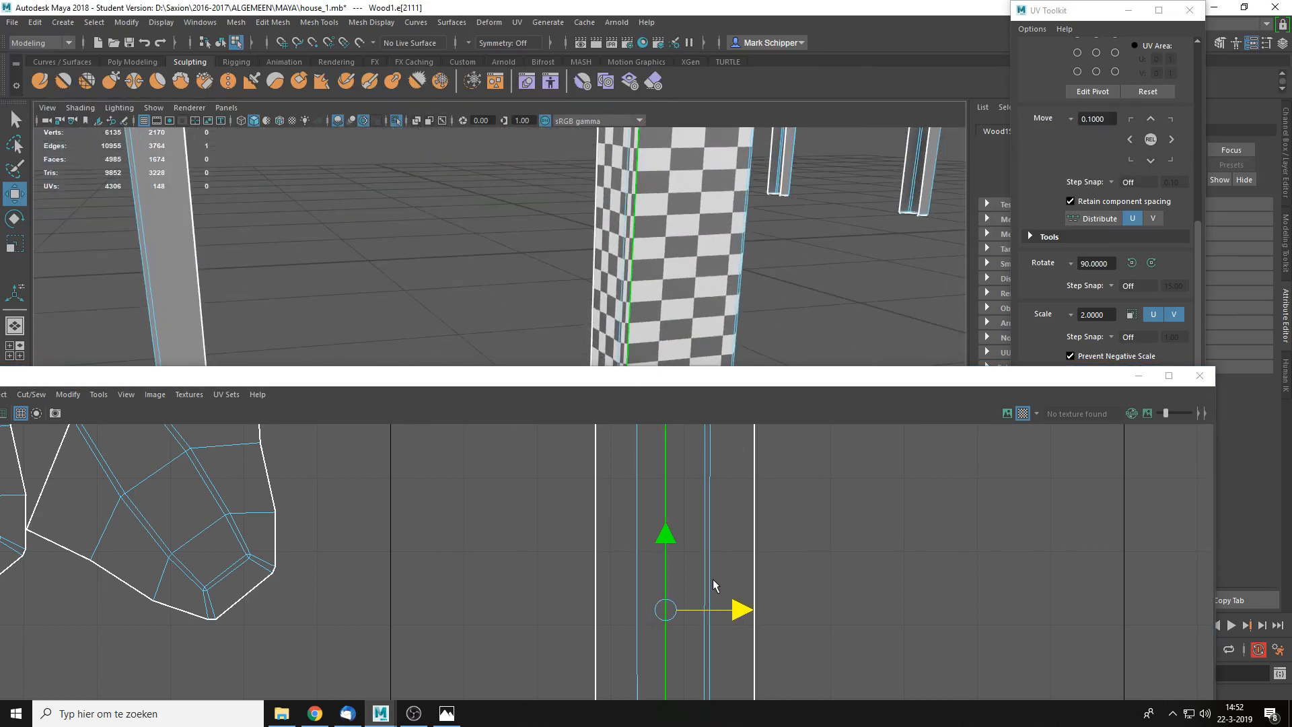
drag(739, 610, 708, 601)
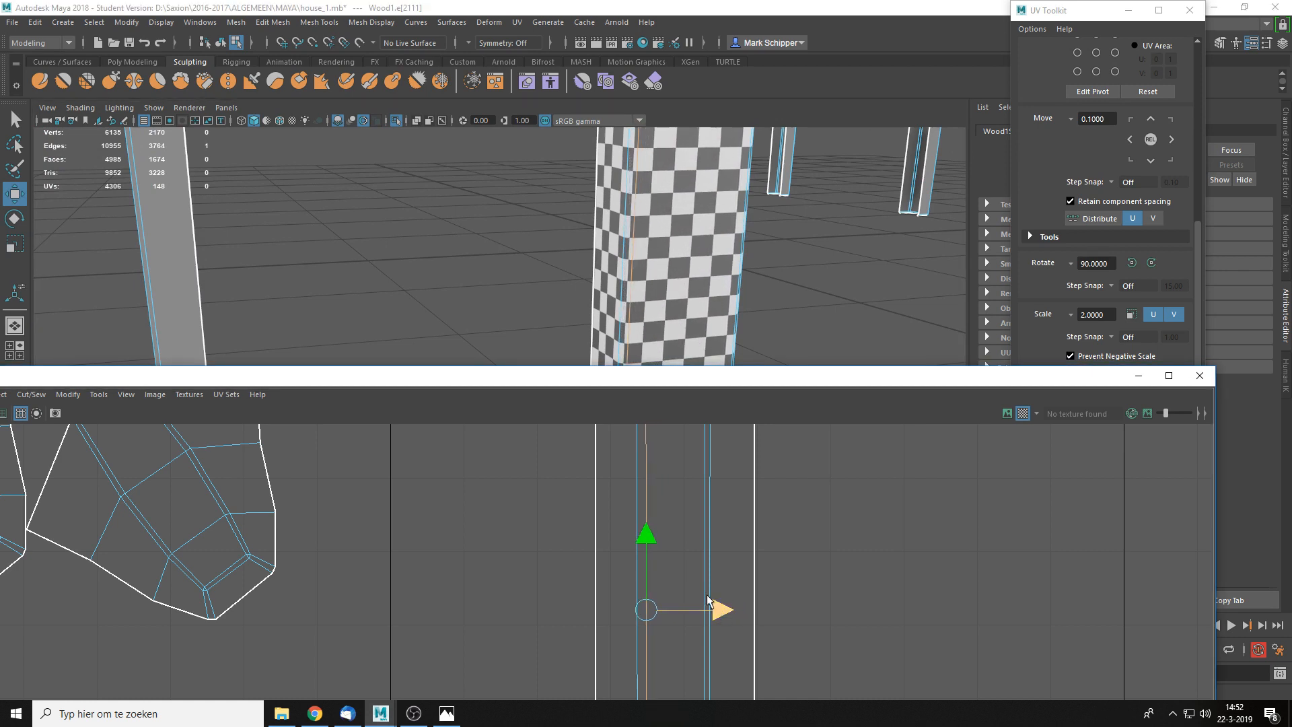
- Shift the post shell's left border and neighbouring inner edges sideways again while checking the texture from another angle
click(636, 580)
alt+drag(742, 318, 806, 293)
drag(704, 610, 662, 611)
click(597, 592)
alt+middle_drag(639, 535, 672, 528)
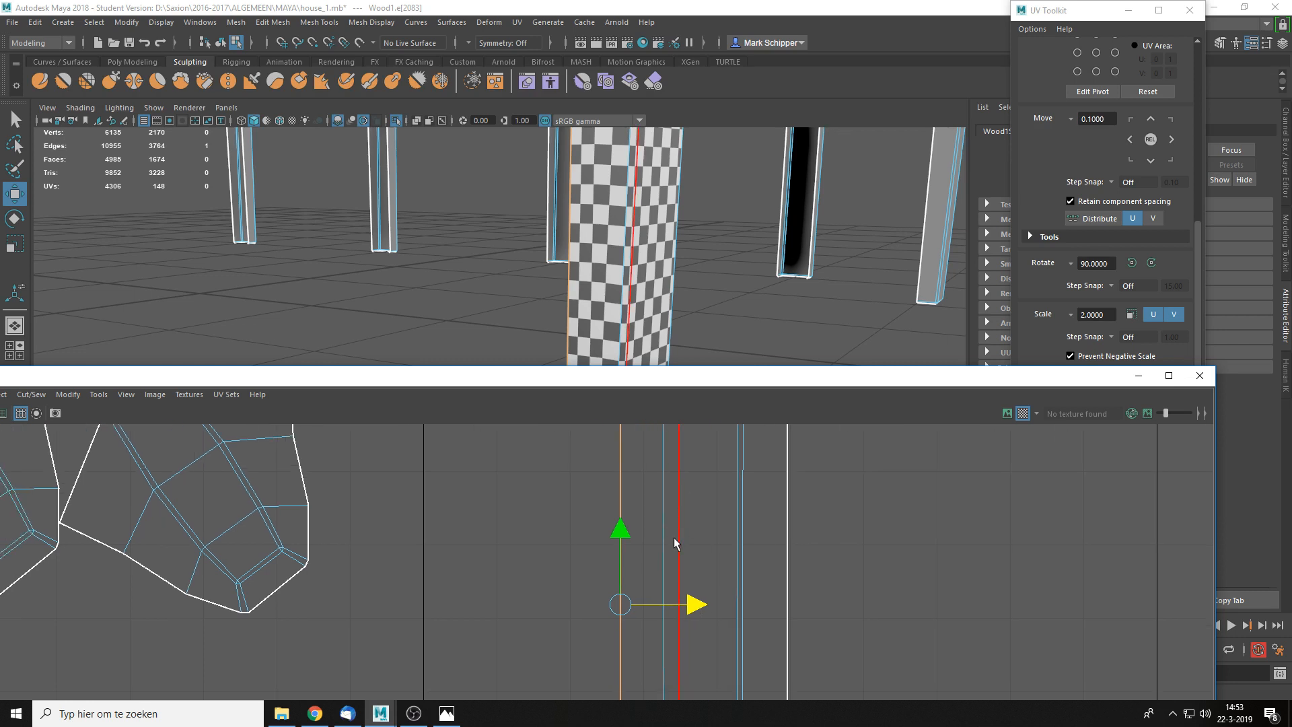
click(666, 549)
click(685, 563)
drag(744, 604, 752, 604)
- Select the whole post UV shell and unfold it again
right_drag(744, 484, 741, 512)
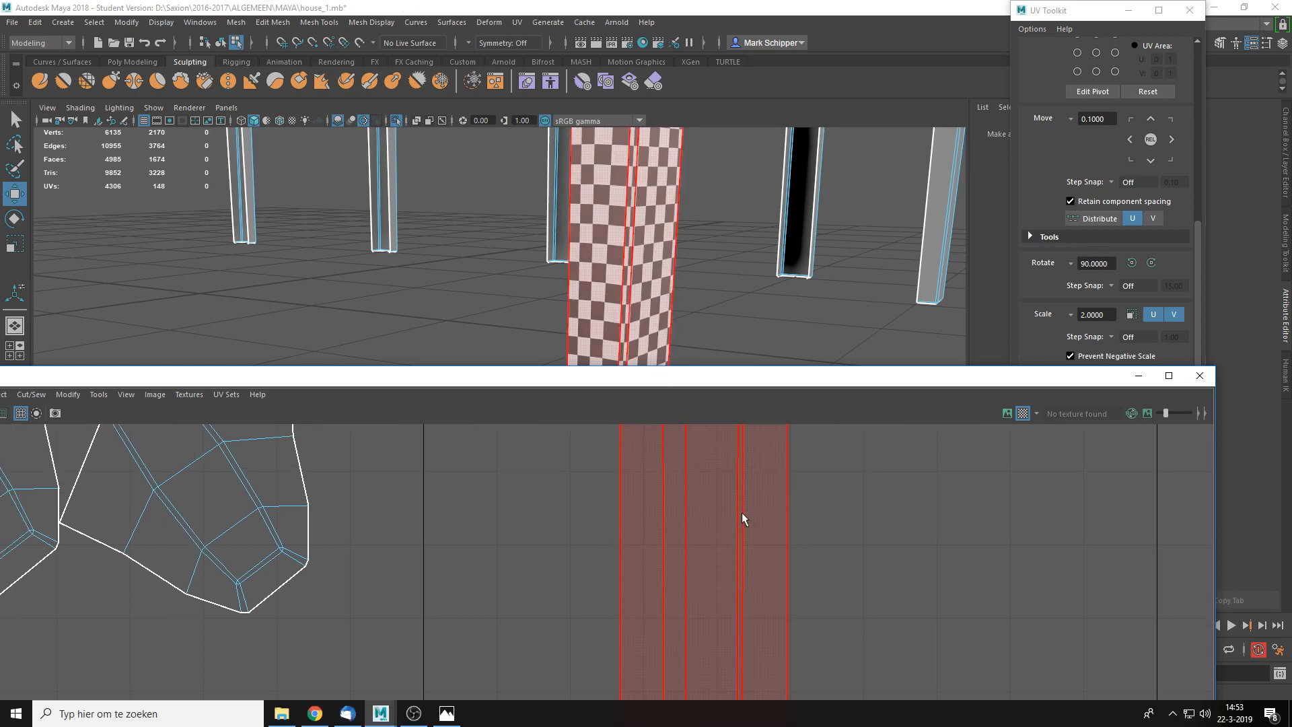
click(741, 513)
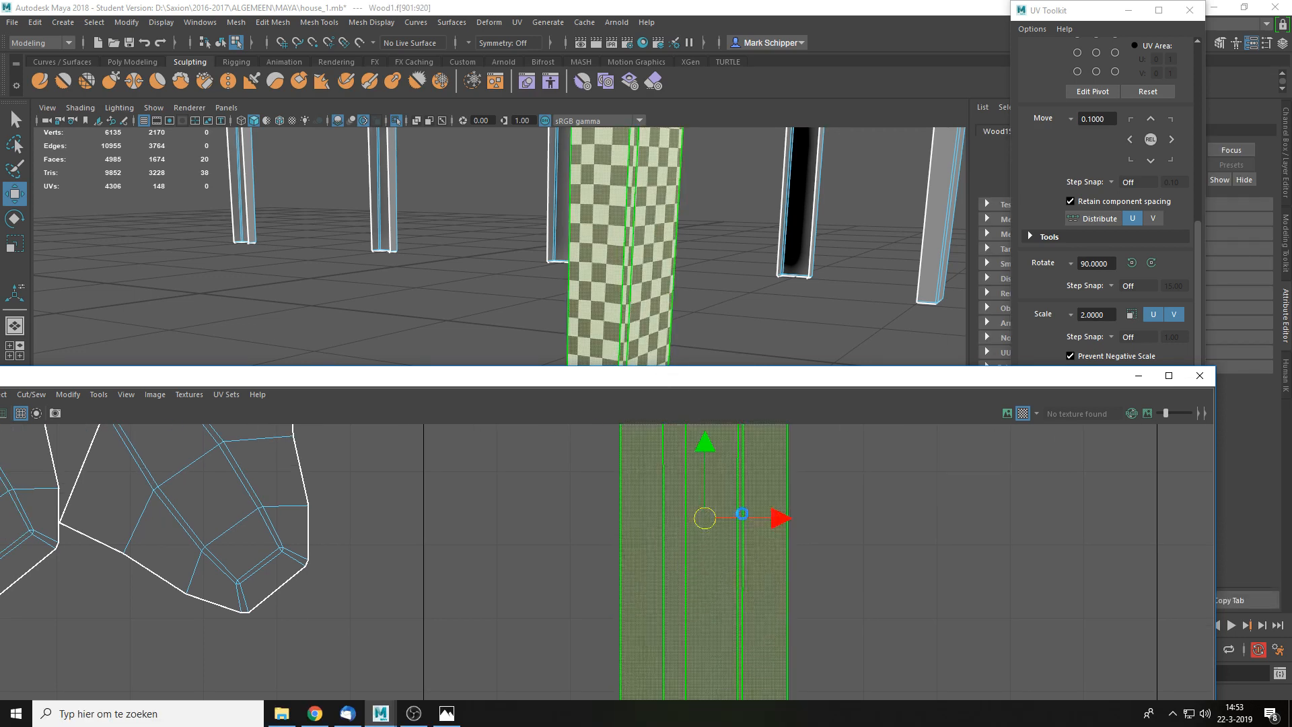
key(ctrl+u)
click(915, 540)
scroll(765, 572, down, 2)
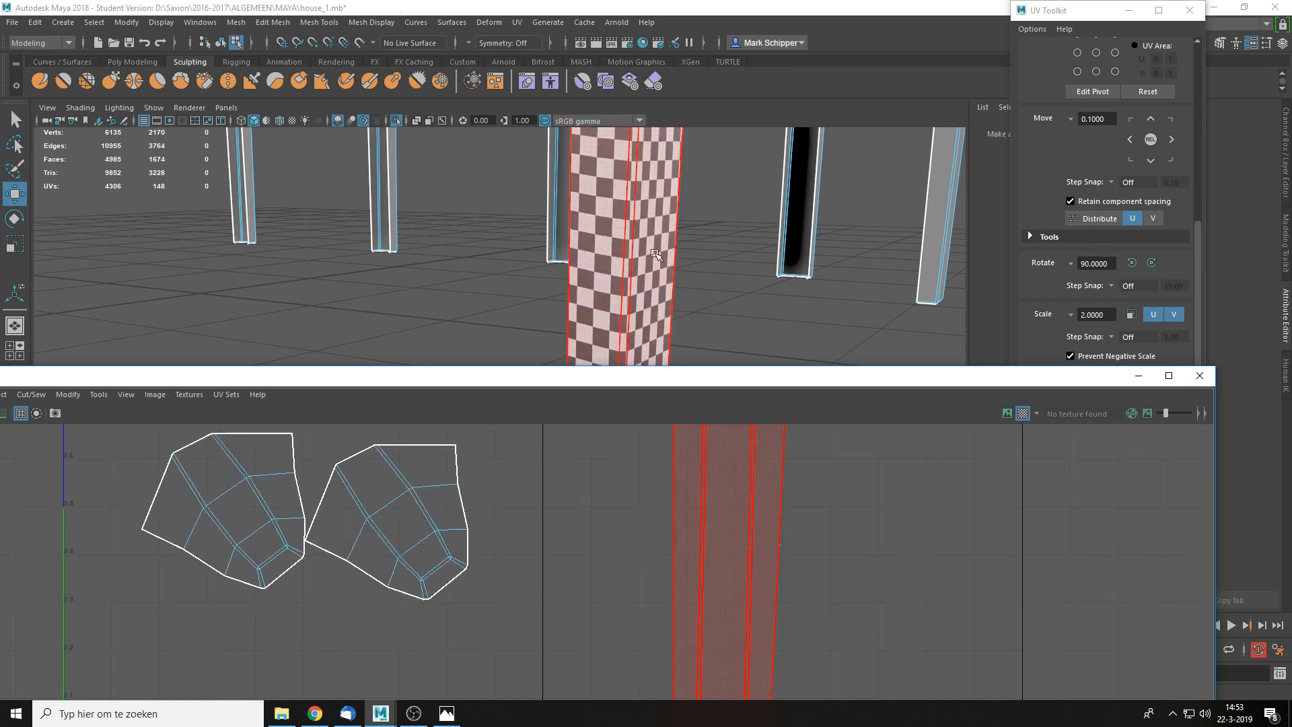
- Return to object mode, then select the UV shell of the short bracket under the beam and frame it
alt+drag(654, 255, 706, 189)
right_drag(707, 189, 737, 161)
alt+drag(737, 162, 707, 195)
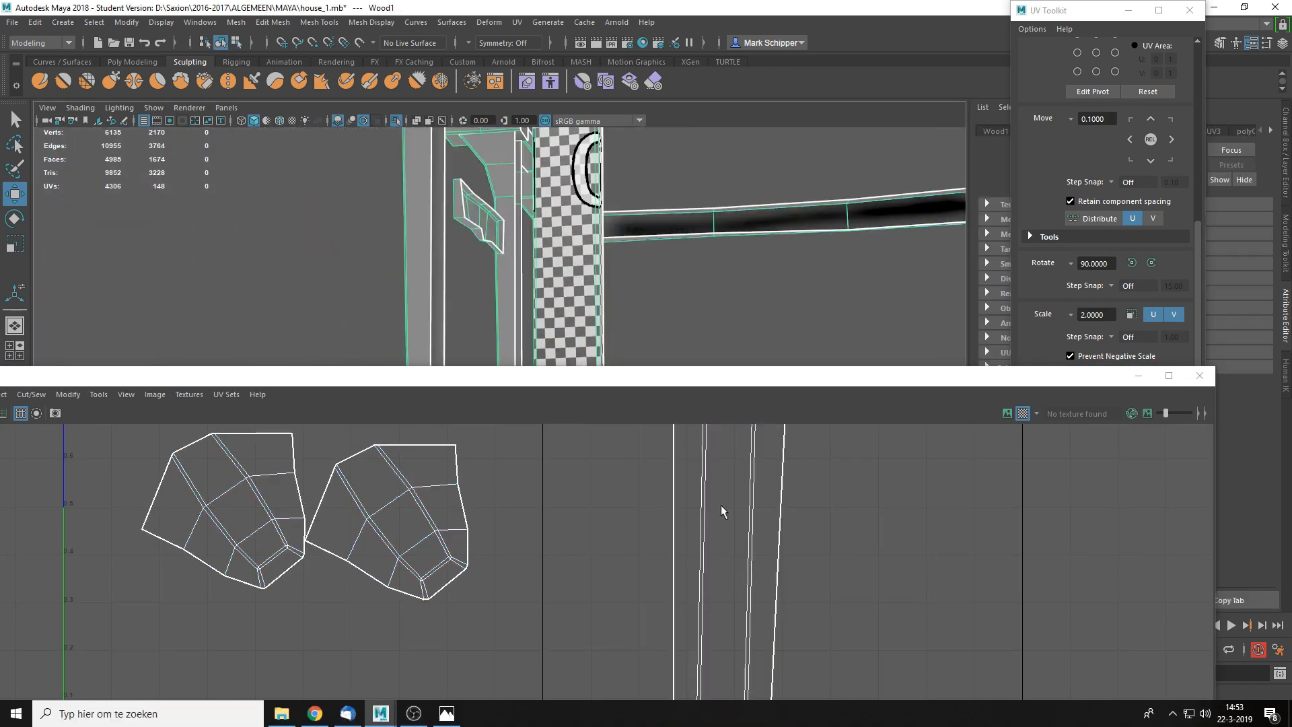
scroll(720, 505, down, 5)
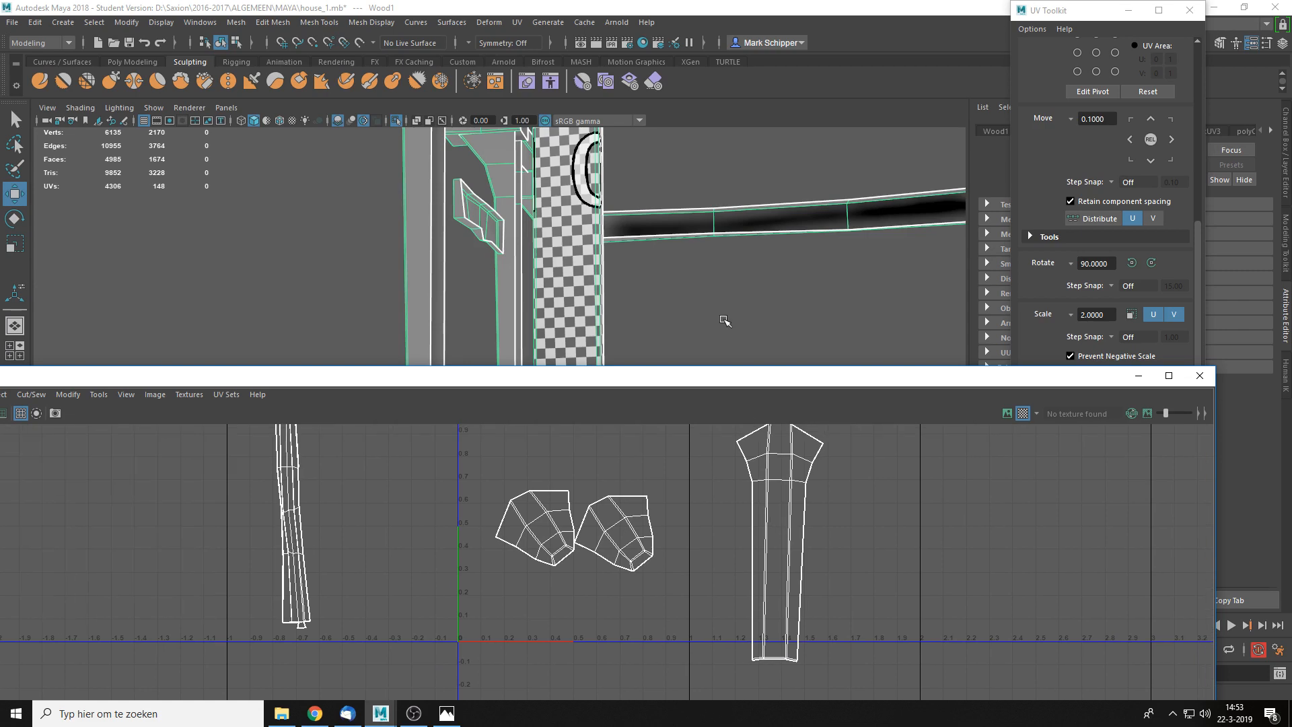
scroll(670, 295, down, 6)
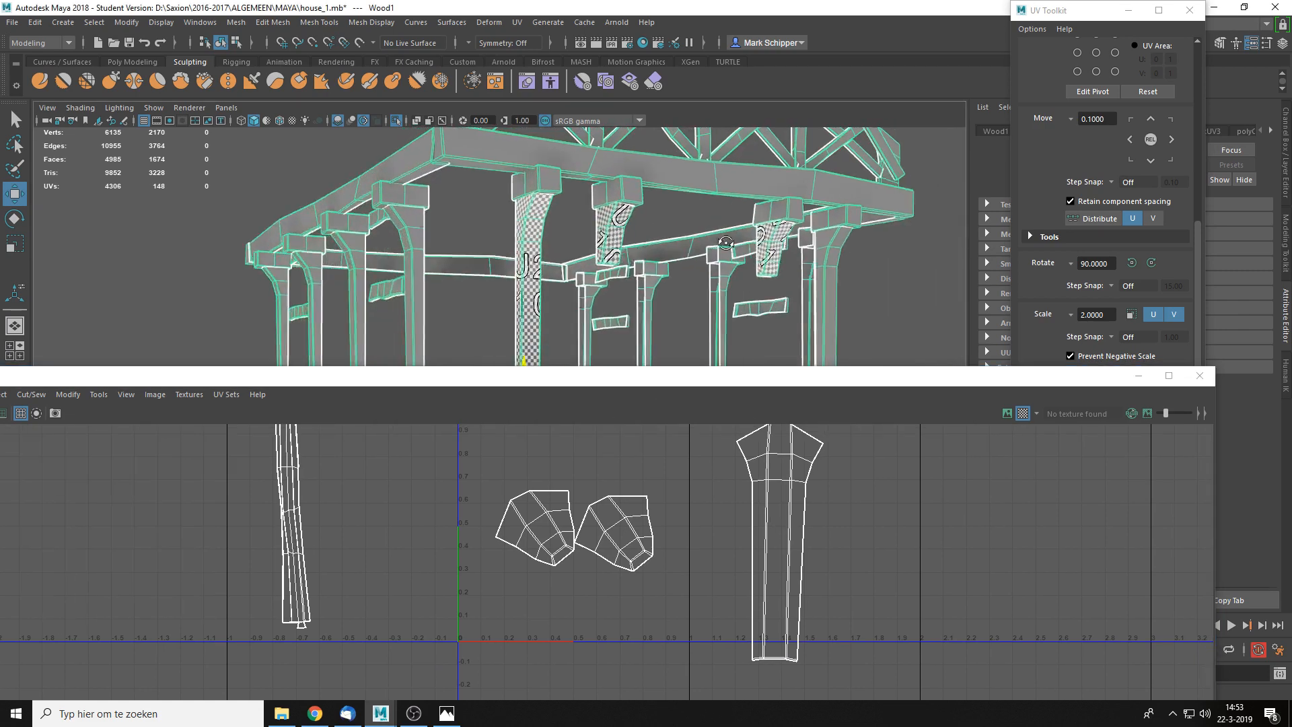
right_drag(612, 229, 624, 278)
key(f)
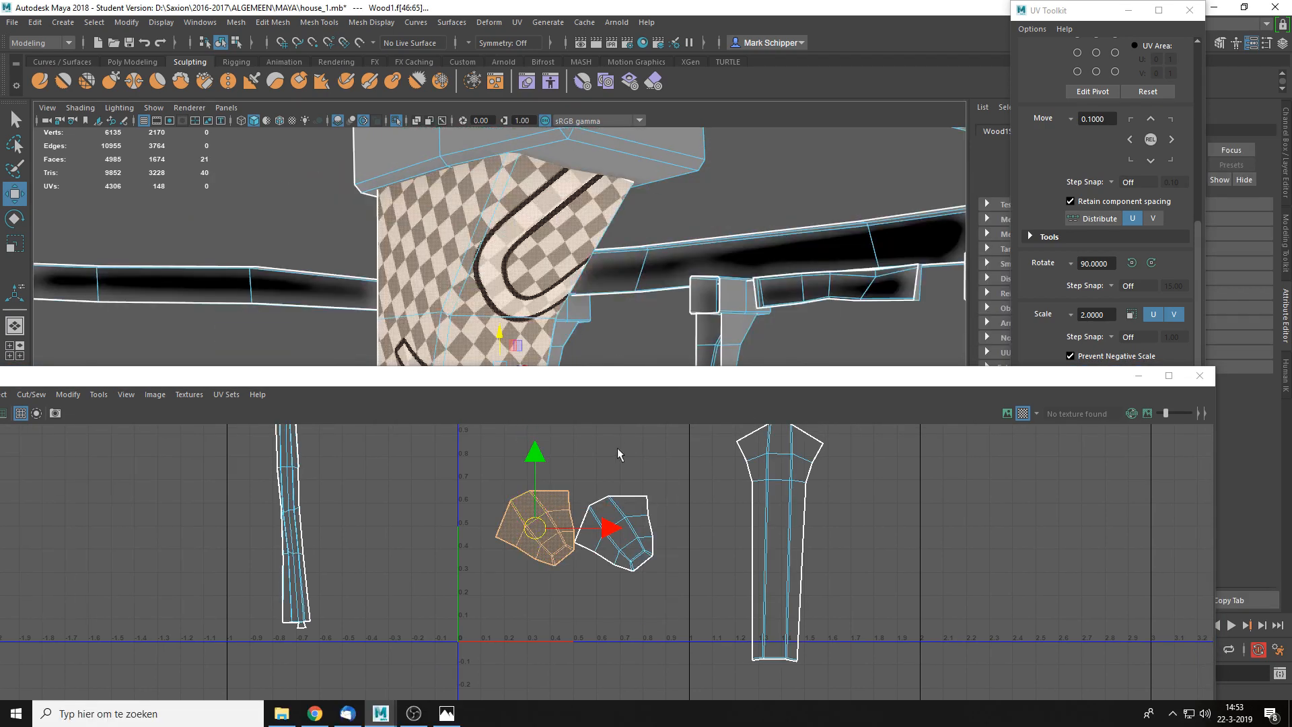
- Select the left bracket UV shell and rotate it until its central strip stands roughly vertical
click(579, 470)
scroll(578, 471, up, 4)
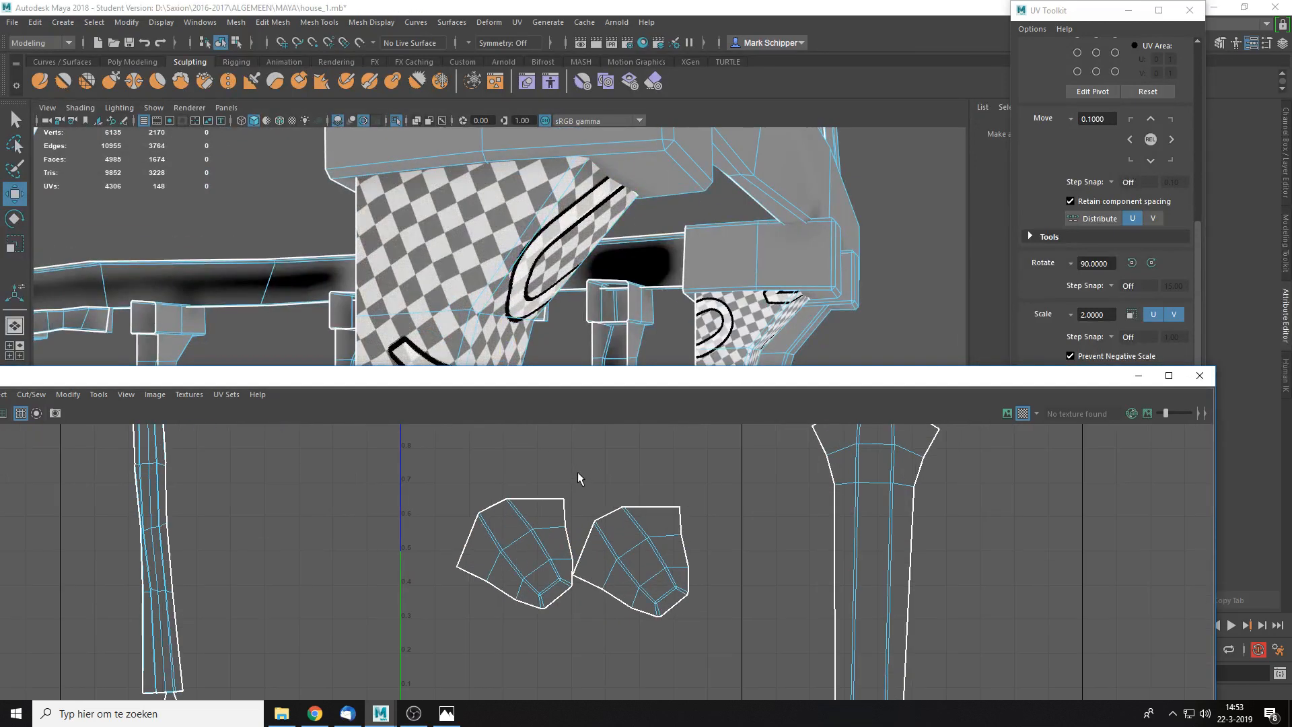
click(531, 547)
key(e)
right_drag(447, 525, 428, 506)
click(454, 534)
drag(454, 534, 534, 605)
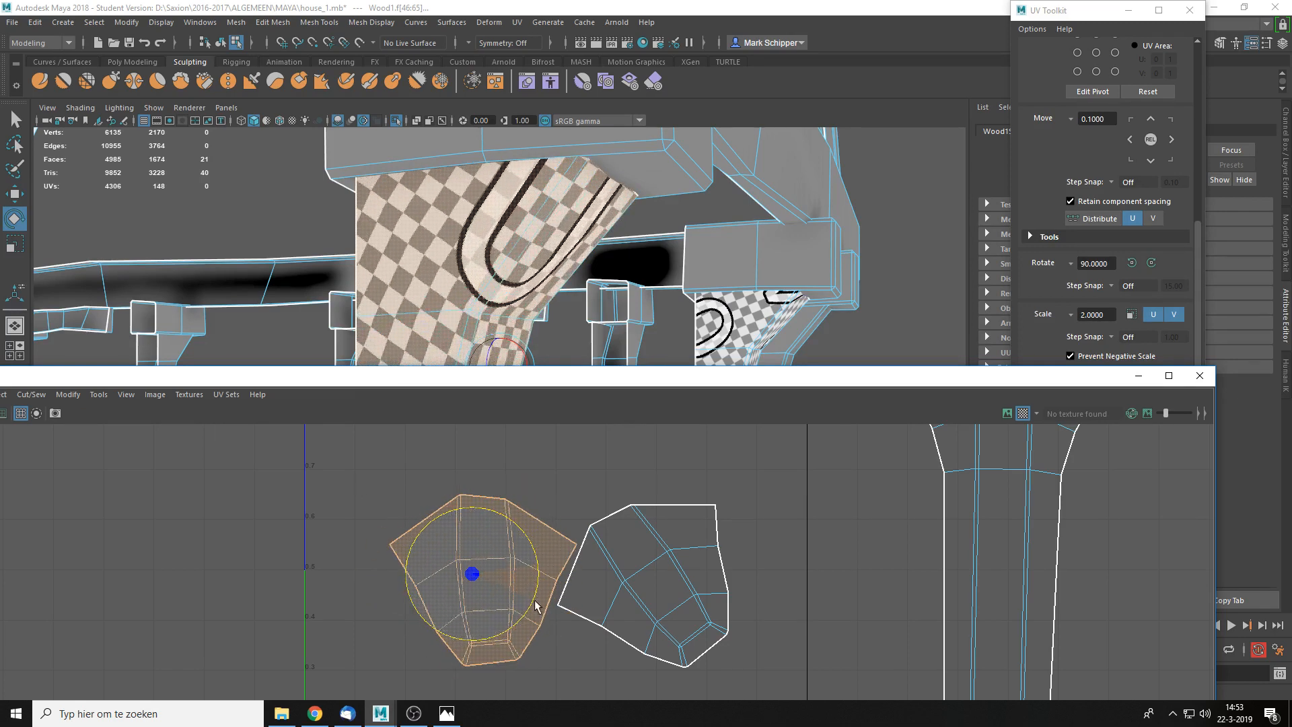
- Select the bracket's bottom end face in the UV layout and examine its checker distortion on the model
key(q)
right_drag(541, 540, 538, 572)
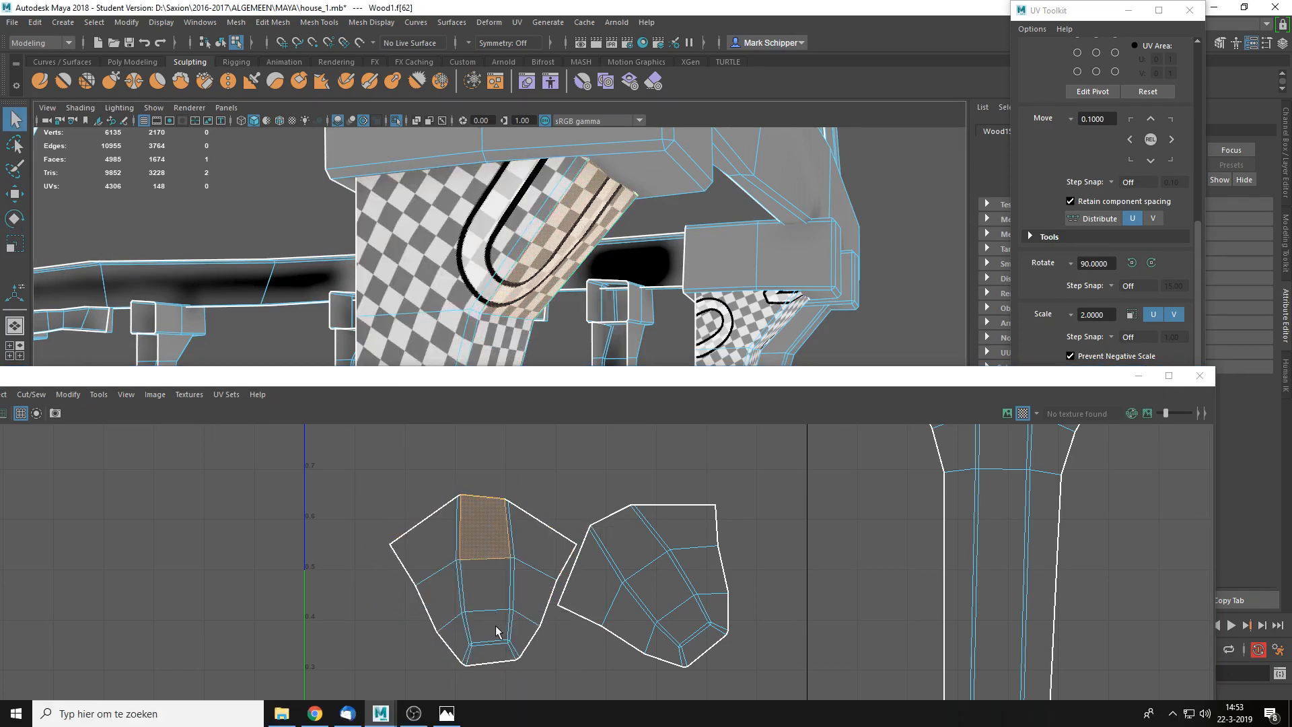
click(499, 658)
alt+drag(658, 276, 600, 236)
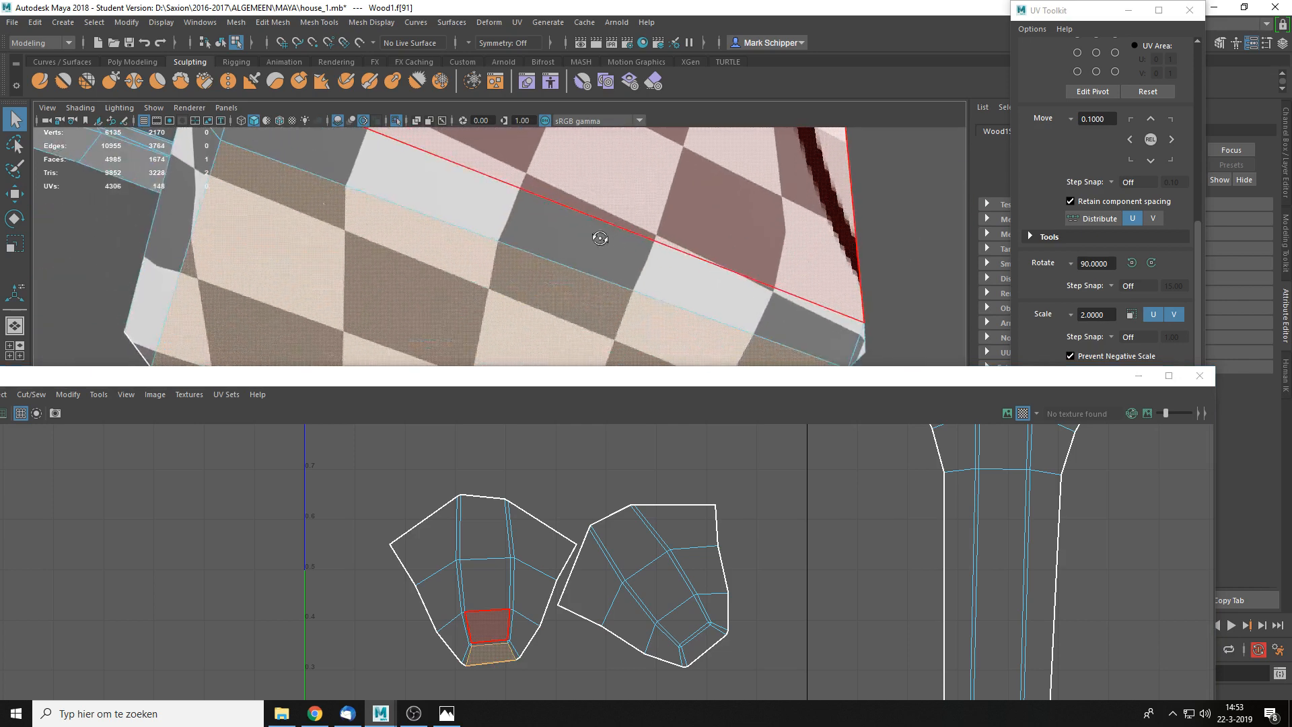
scroll(599, 236, down, 5)
alt+drag(556, 175, 519, 308)
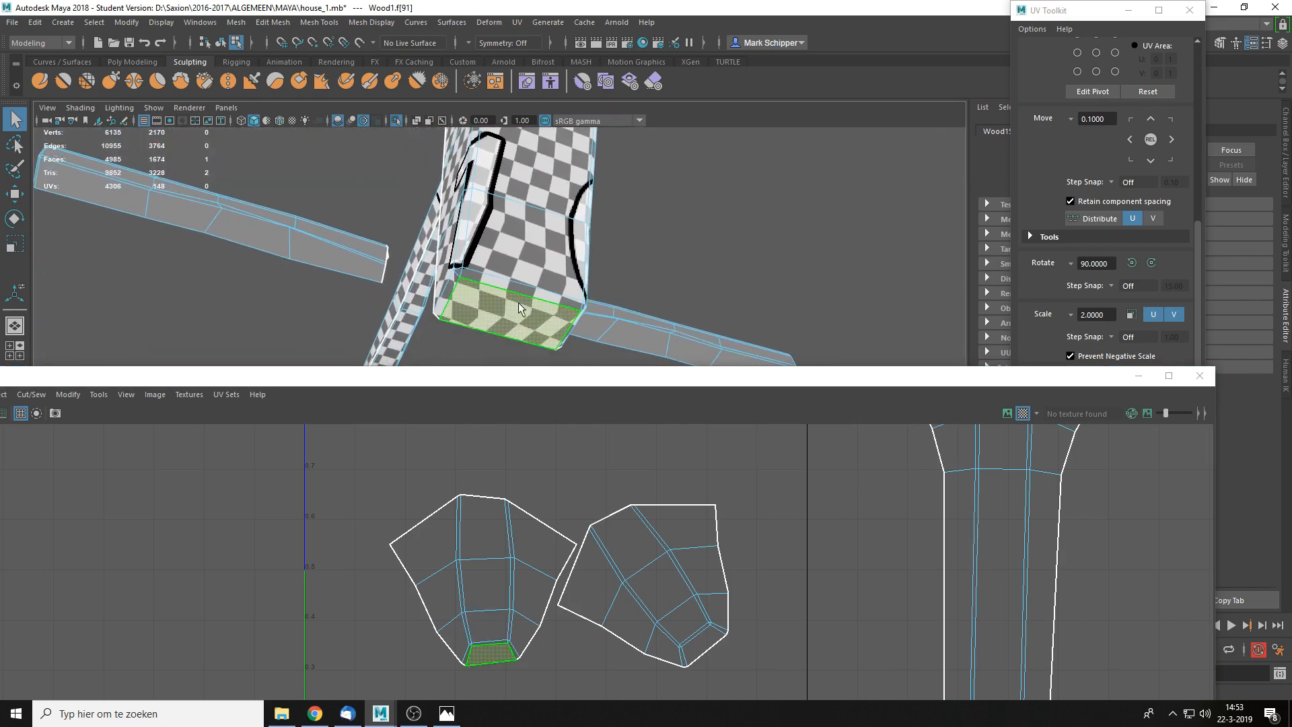
scroll(572, 484, up, 10)
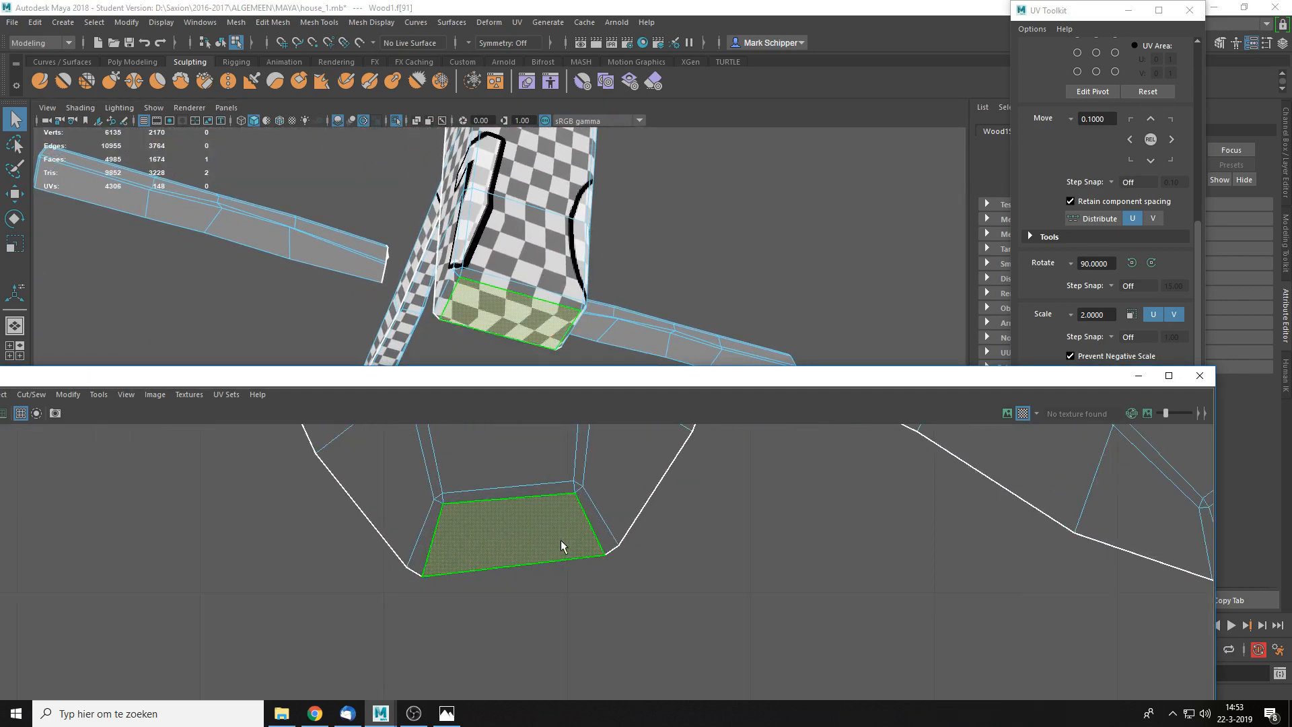
- Cut the UVs along the two side edges of the bracket's bottom end face
click(599, 497)
shift+click(377, 539)
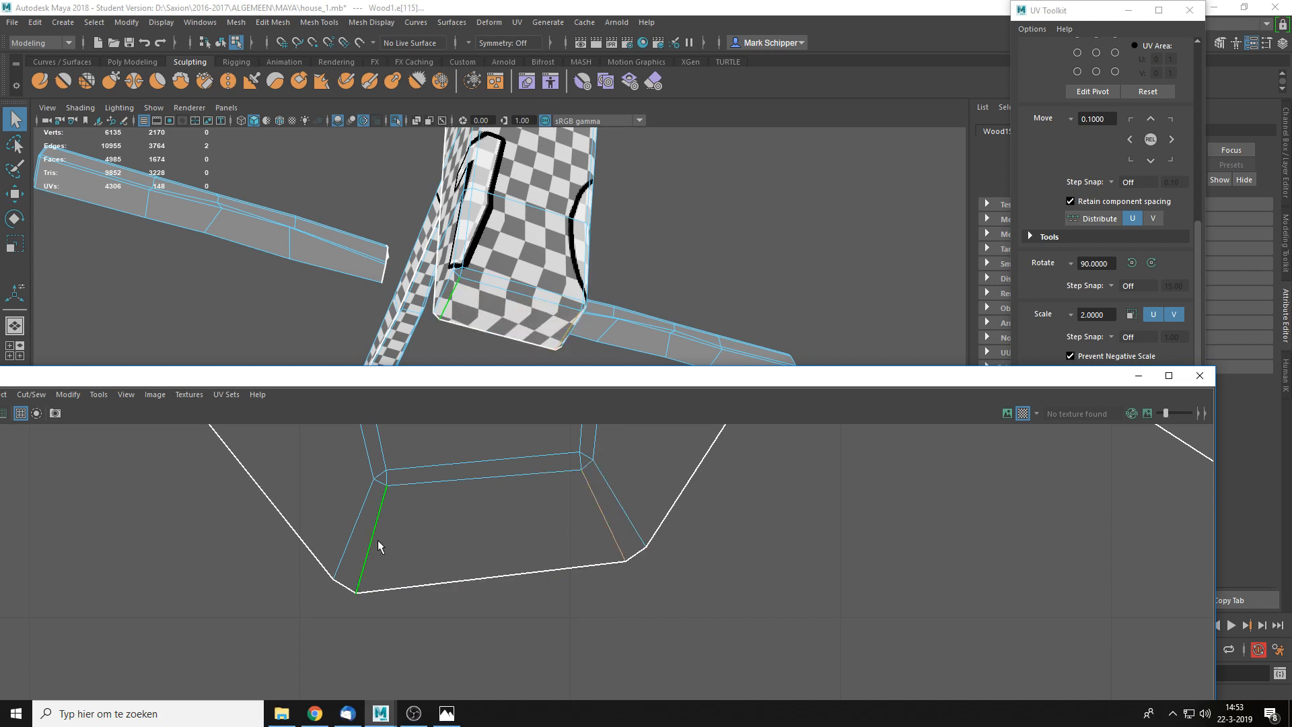
shift+right_drag(377, 540, 346, 552)
- Select the whole left bracket UV shell and unfold it with the new cuts
right_drag(479, 444, 452, 432)
click(457, 434)
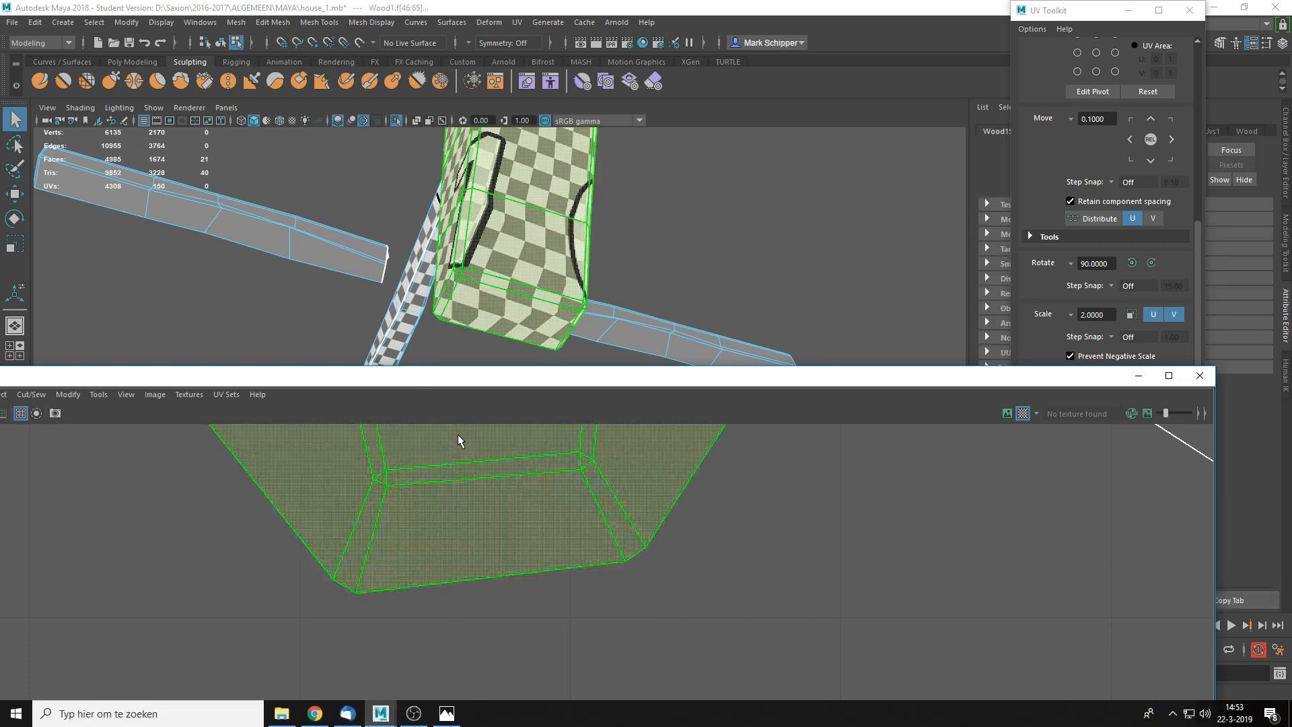
key(ctrl+u)
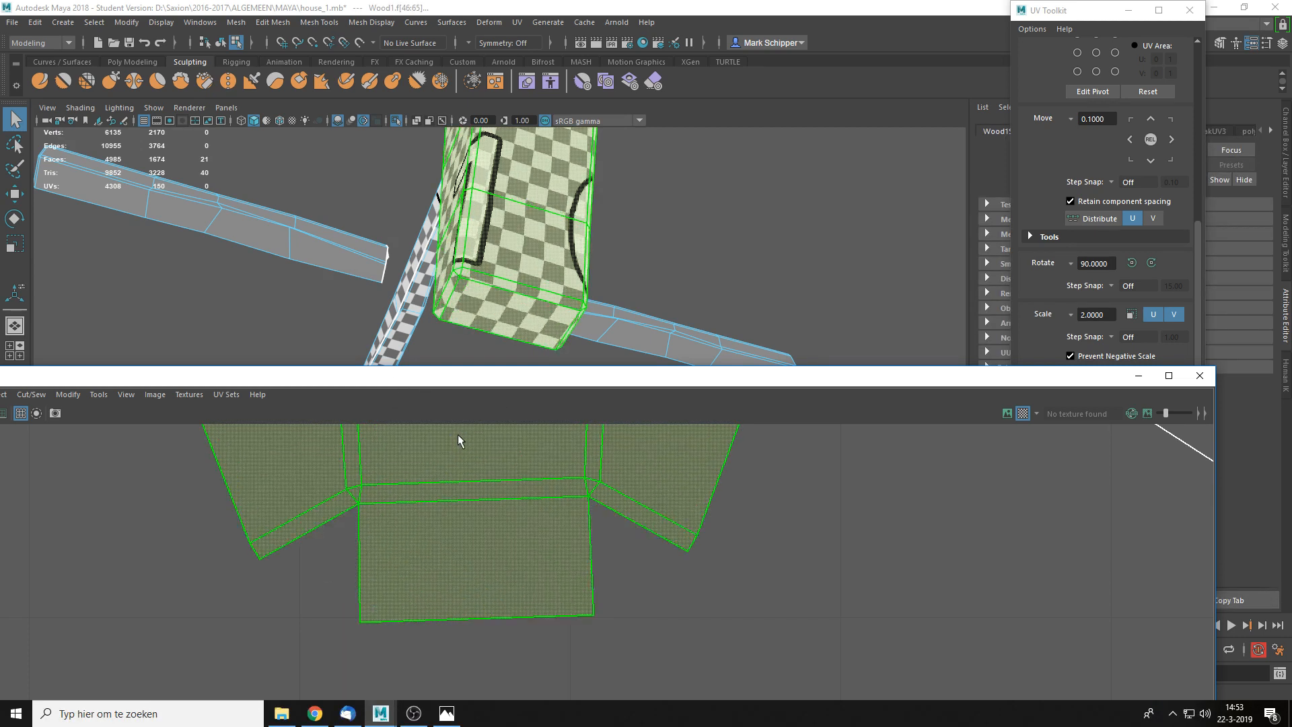
click(747, 625)
scroll(641, 506, down, 2)
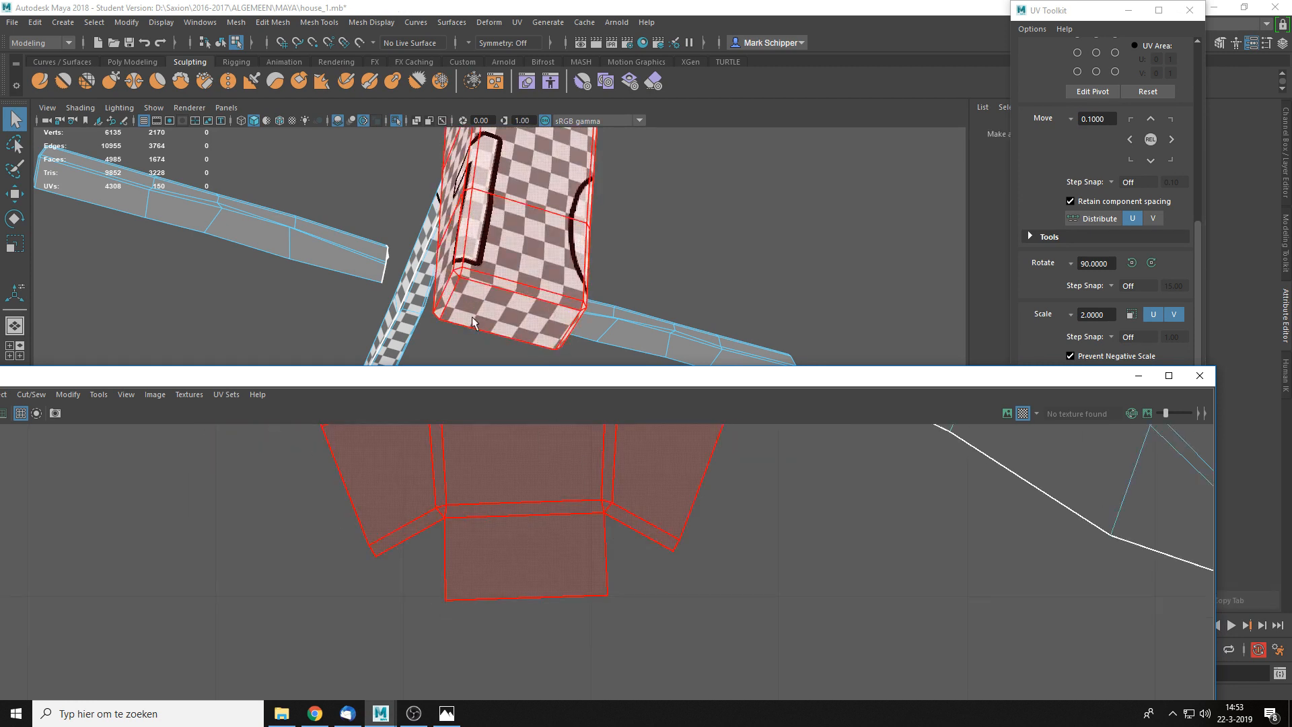
- Switch to edge selection and examine the cut edges at the bracket's bottom end in the layout and on the model
scroll(605, 505, down, 4)
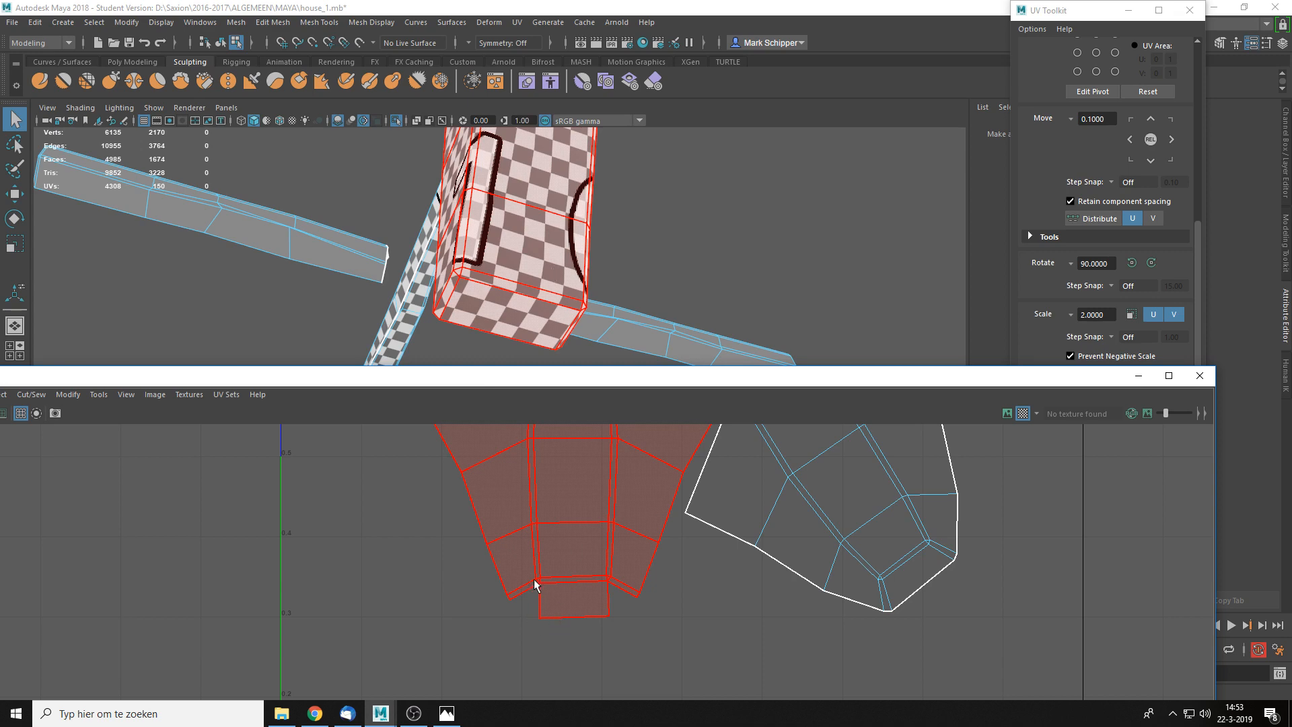
right_drag(540, 528, 527, 383)
mouse_move(511, 202)
alt+mouse_down()
mouse_move(619, 242)
mouse_move(622, 216)
mouse_move(502, 266)
alt+mouse_up()
scroll(622, 216, down, 5)
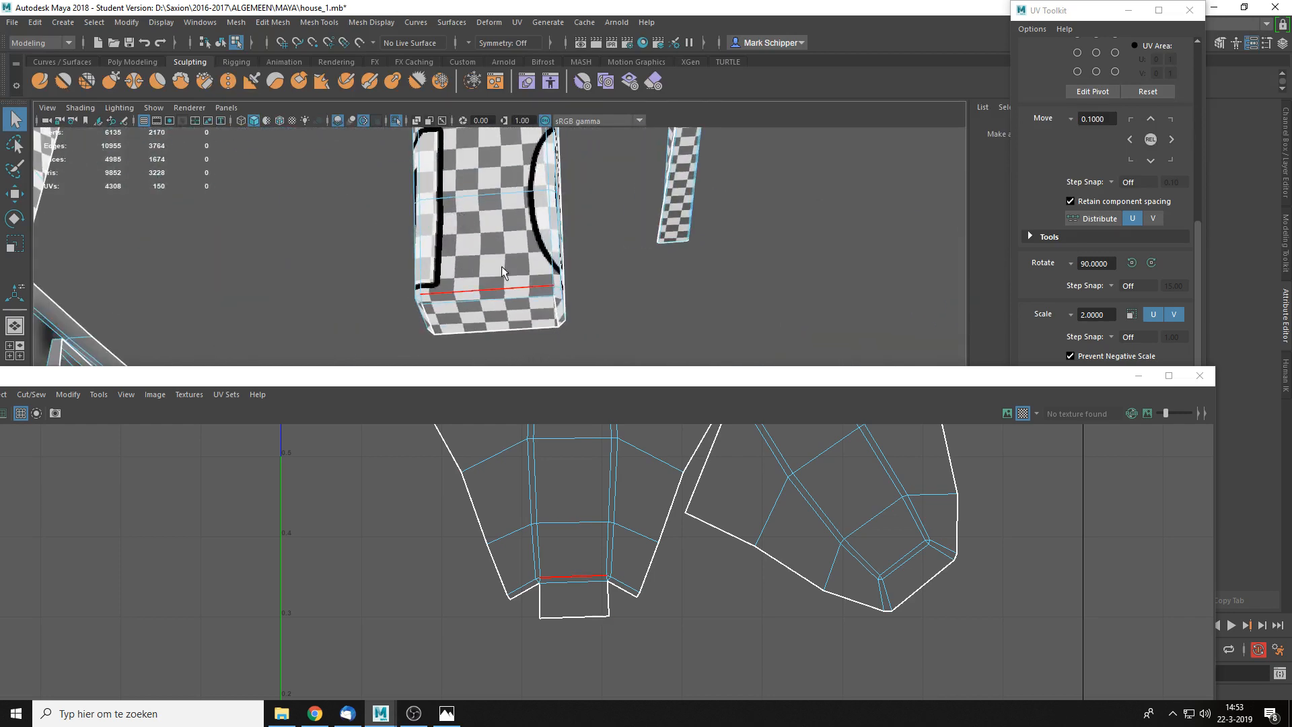
alt+drag(567, 302, 557, 392)
click(628, 593)
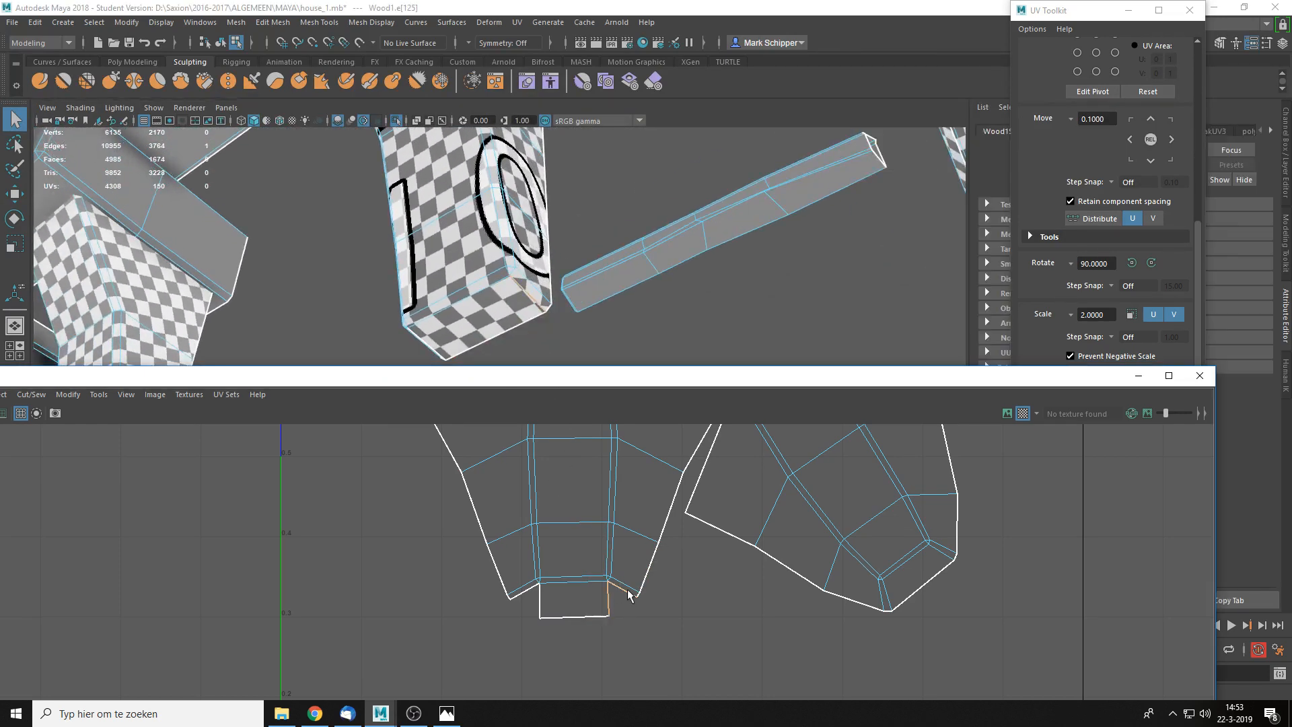
- Undo the last unfold of the left bracket shell
key(ctrl+z)
key(ctrl+z)
key(ctrl+z)
key(ctrl+z)
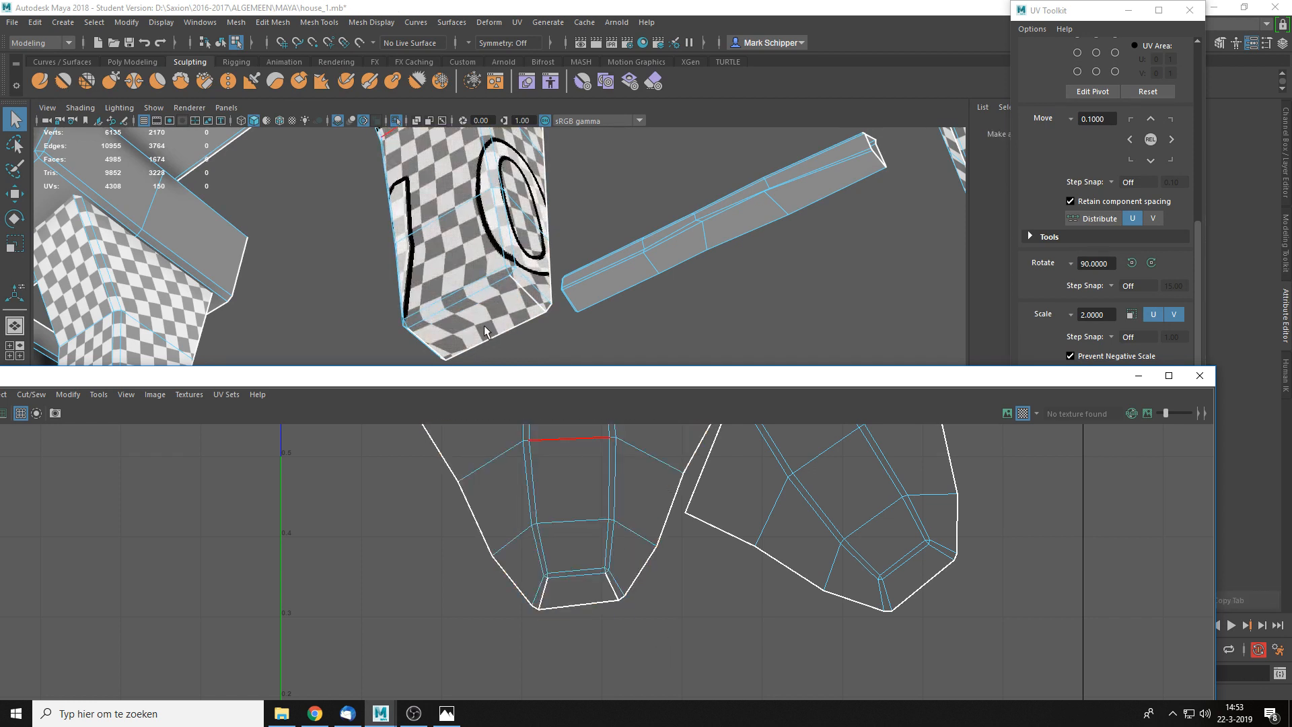
- Select the left bracket's UV shell and unfold it with the cut bottom end face
right_drag(603, 527, 547, 441)
click(590, 499)
key(ctrl+u)
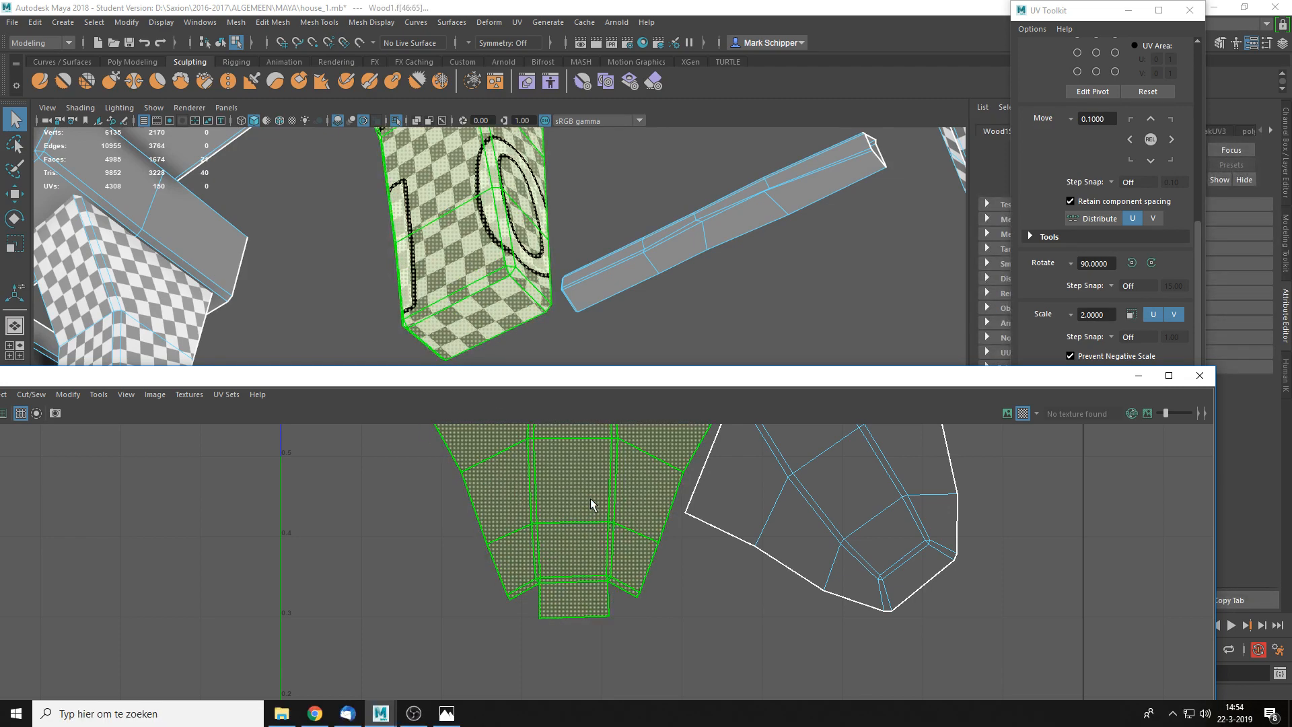
click(692, 564)
- Move the UV at the upper right corner of the left bracket shell to level its top edge
alt+middle_drag(613, 458, 605, 591)
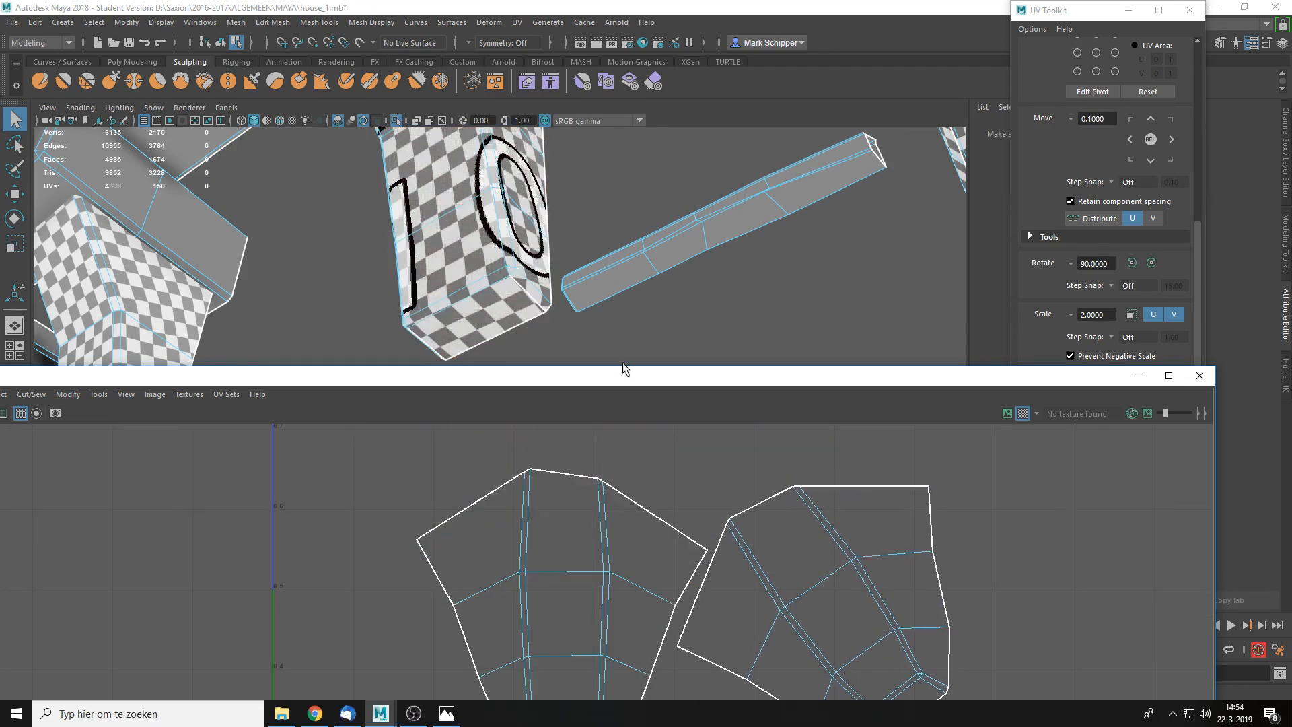
right_drag(612, 493, 669, 467)
drag(588, 454, 617, 486)
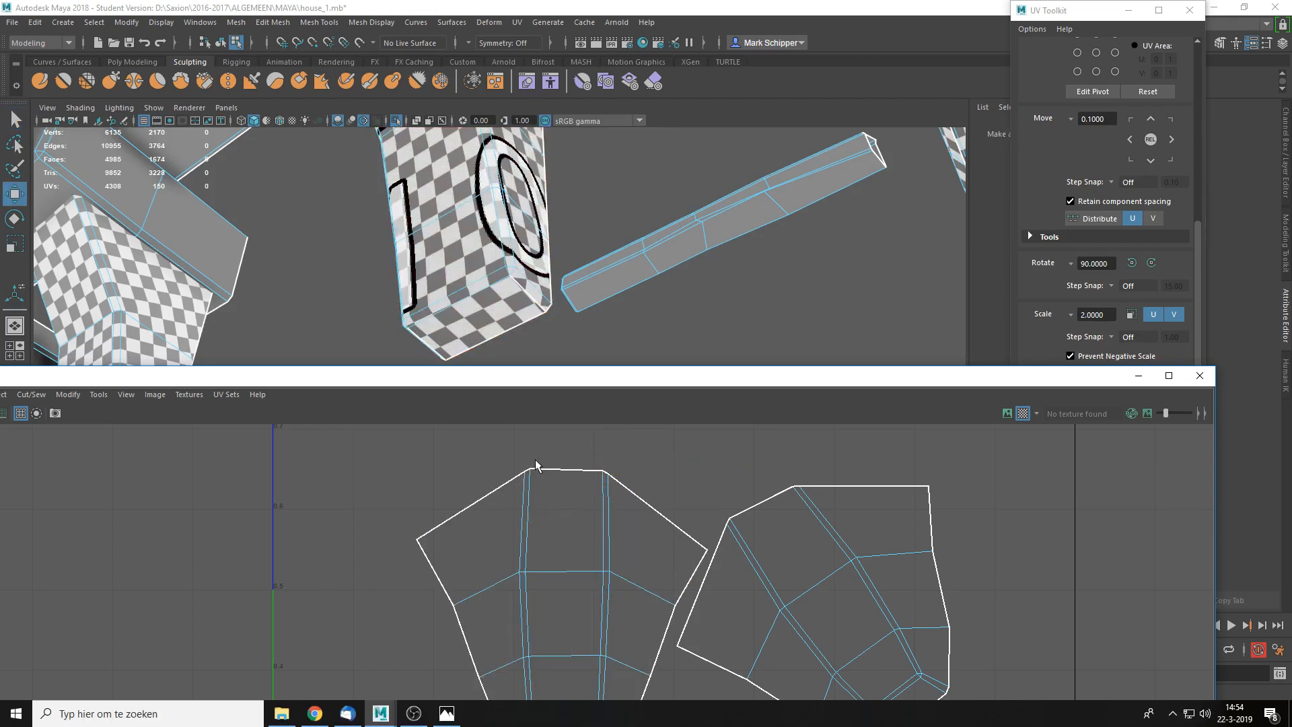
scroll(734, 498, down, 6)
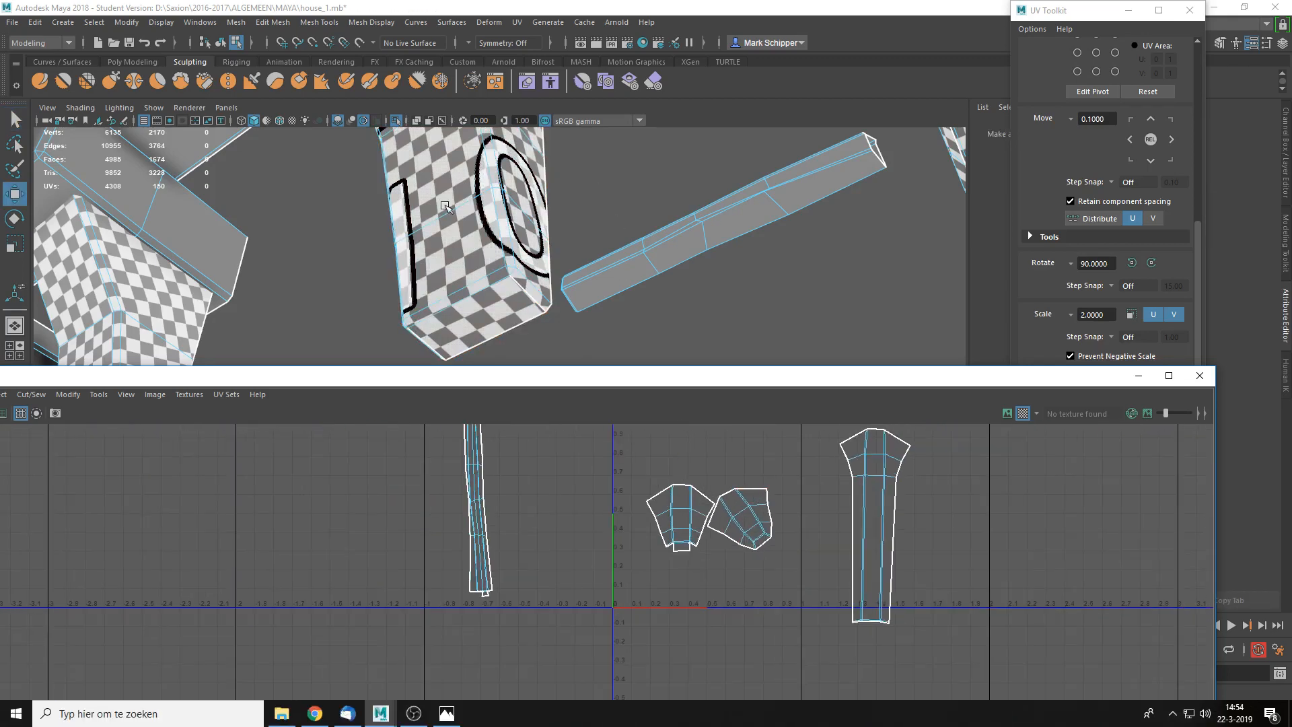
- Return to object mode, end the isolated view of the wooden frame and close the UV Editor
right_drag(445, 206, 497, 179)
click(815, 265)
key(ctrl+1)
key(f)
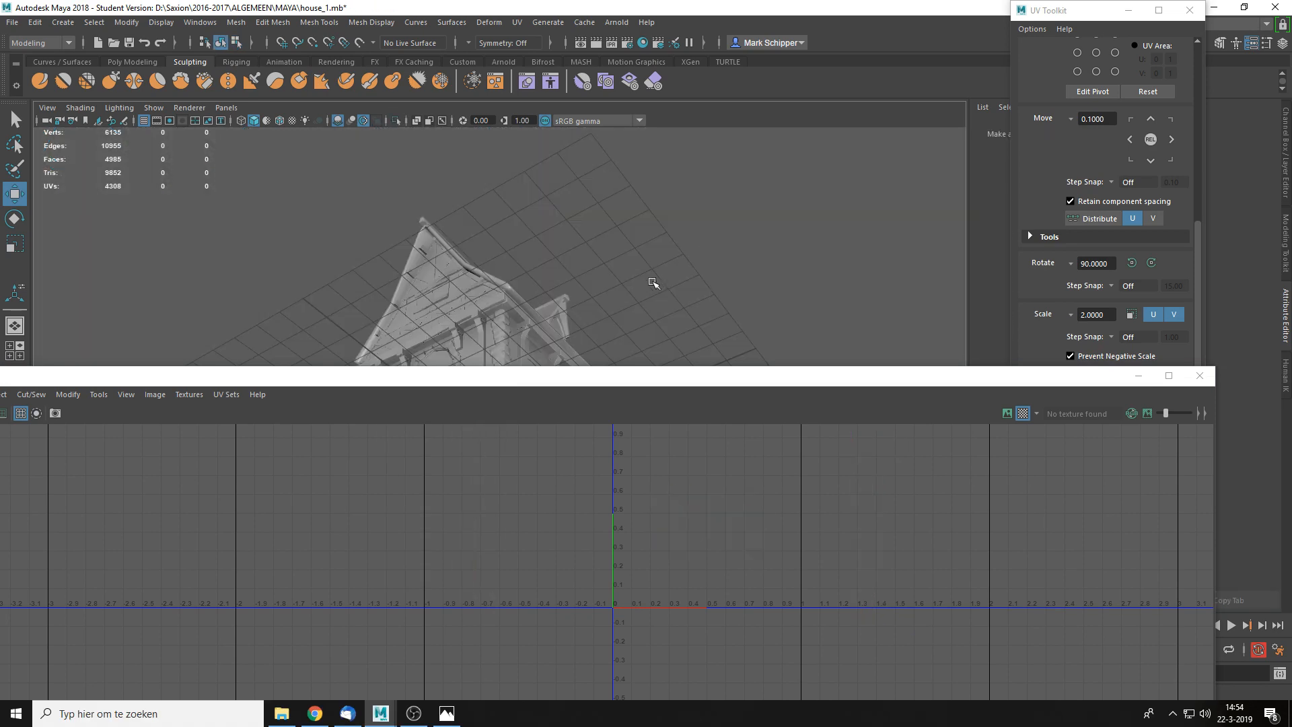
click(1200, 376)
- Examine the house's roof from the front gable and along its sloped side
alt+drag(609, 296, 603, 367)
scroll(698, 389, up, 6)
click(553, 294)
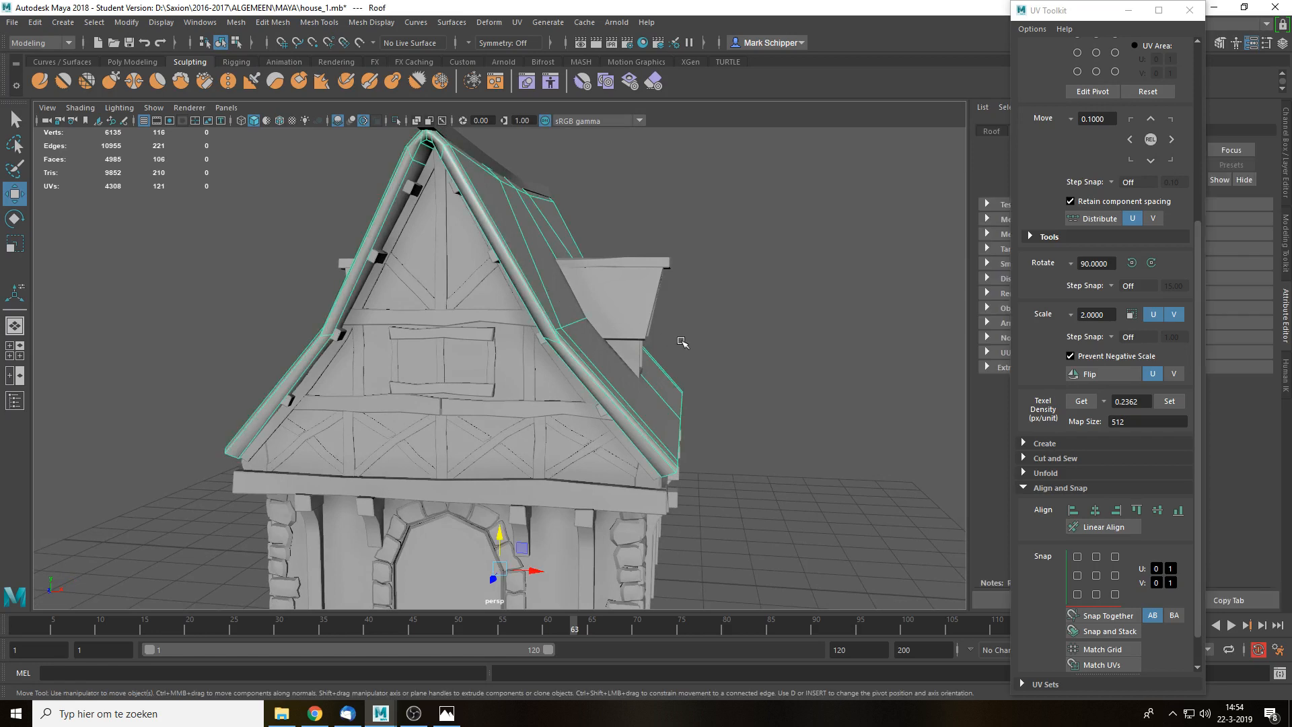
alt+drag(684, 342, 650, 345)
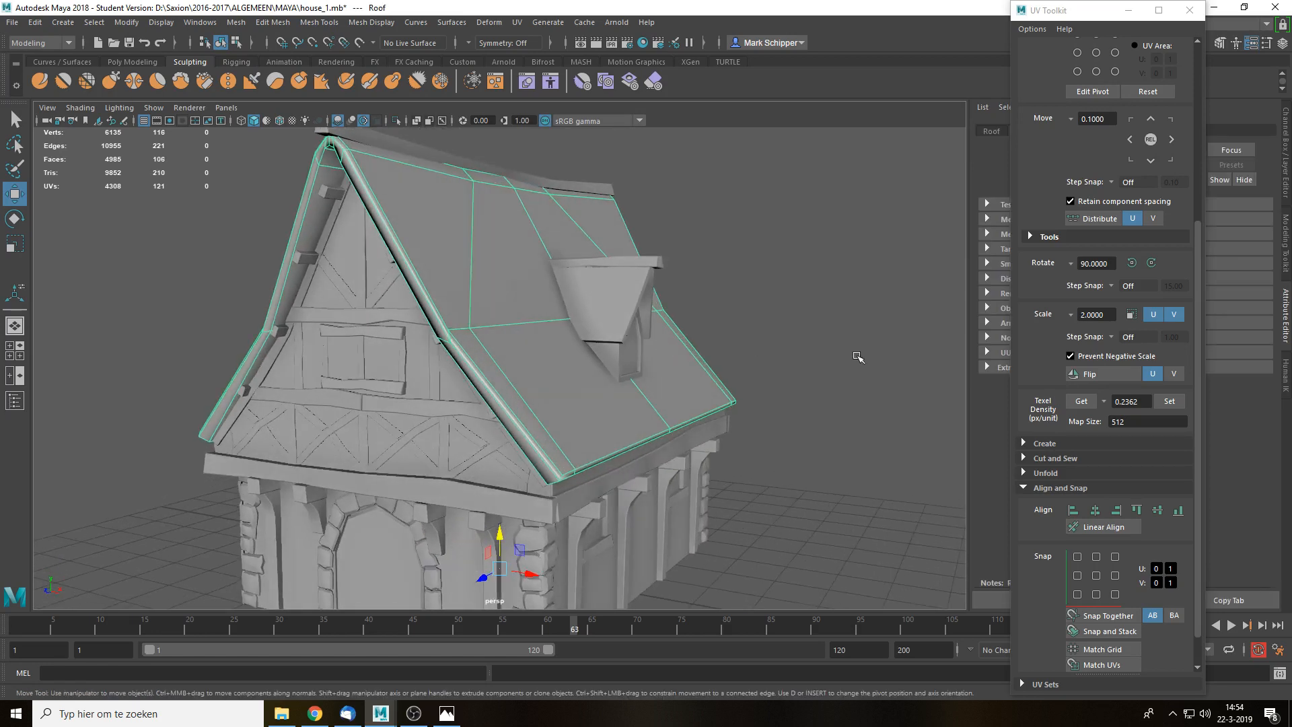
click(516, 23)
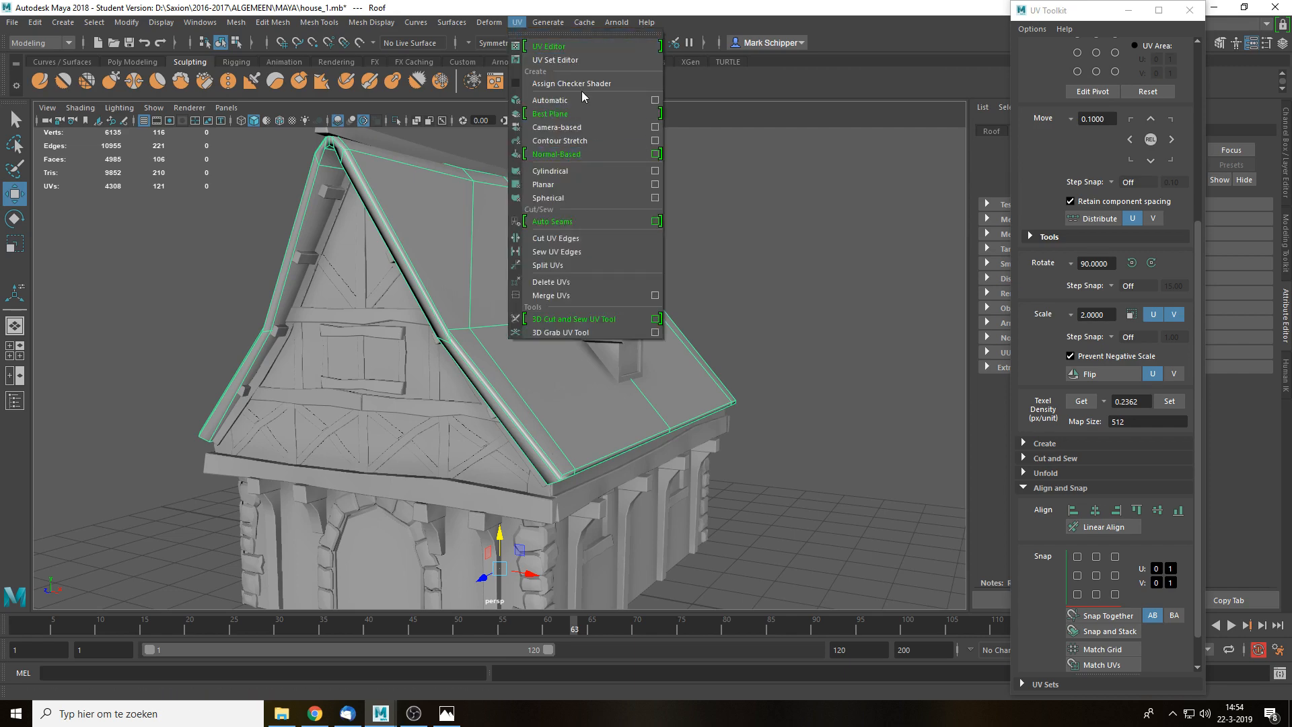
click(761, 343)
alt+drag(651, 343, 650, 392)
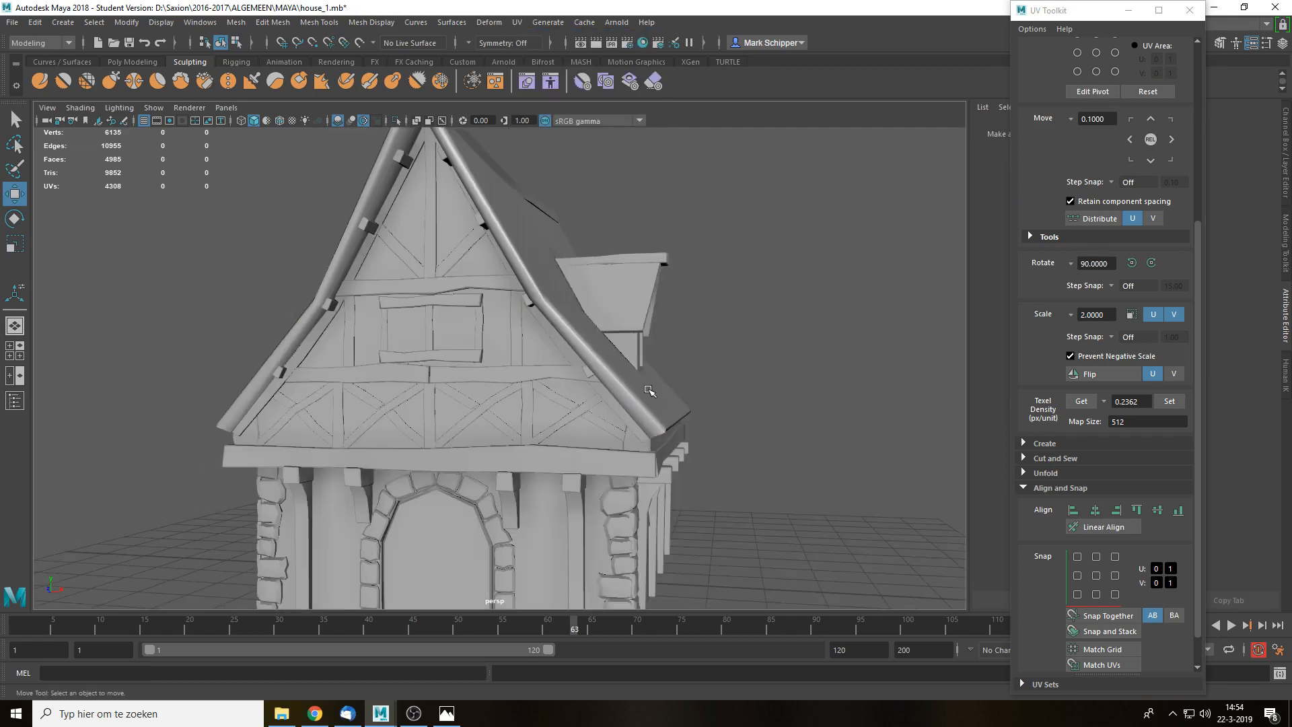
- Isolate the roof in the viewport and keep it selected for UV mapping
click(649, 391)
key(ctrl+1)
key(f)
click(648, 330)
alt+drag(648, 331, 677, 428)
click(518, 355)
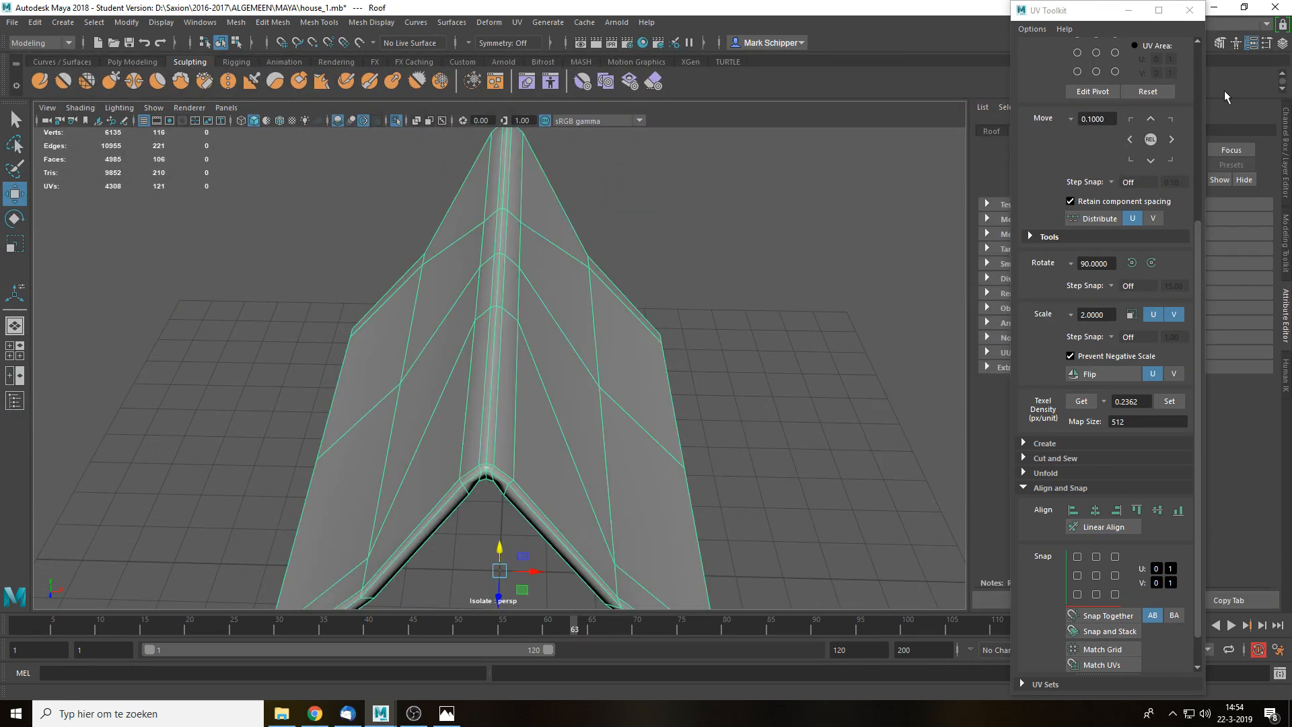
- Close the UV Toolkit and apply a planar UV projection to the roof
click(1189, 13)
alt+drag(709, 350, 703, 296)
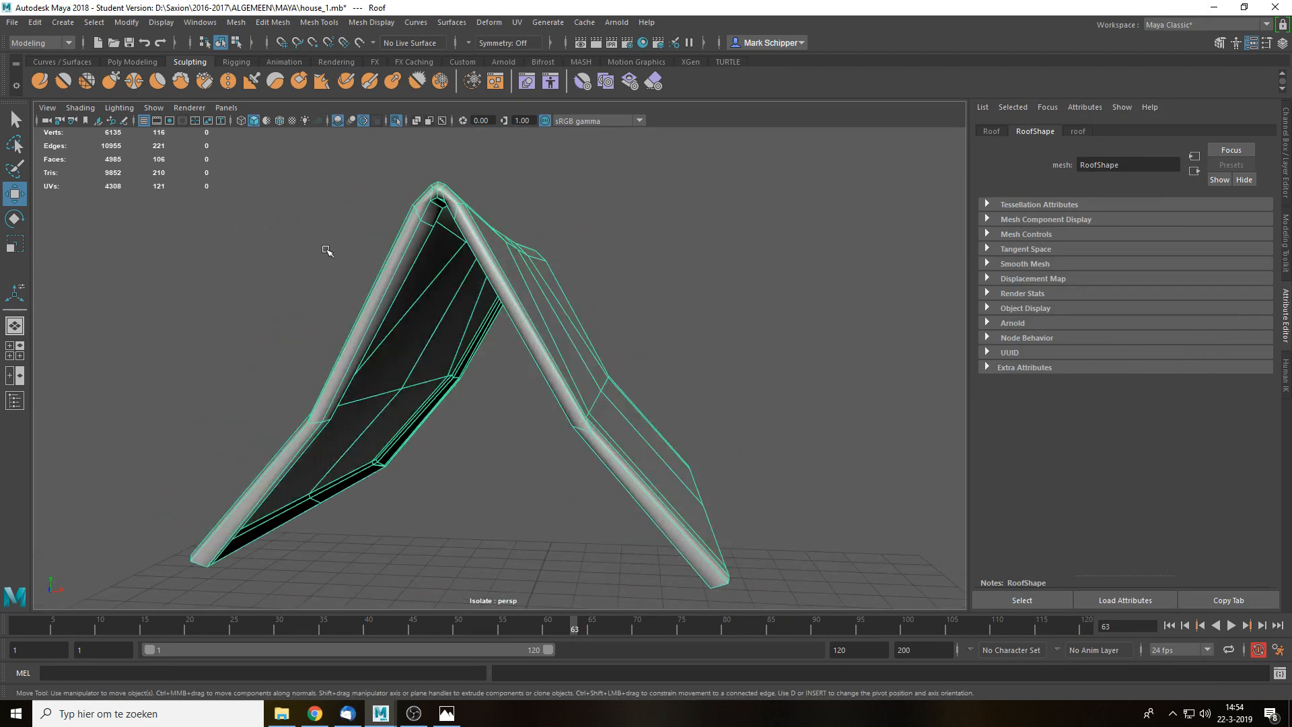
alt+drag(427, 457, 539, 401)
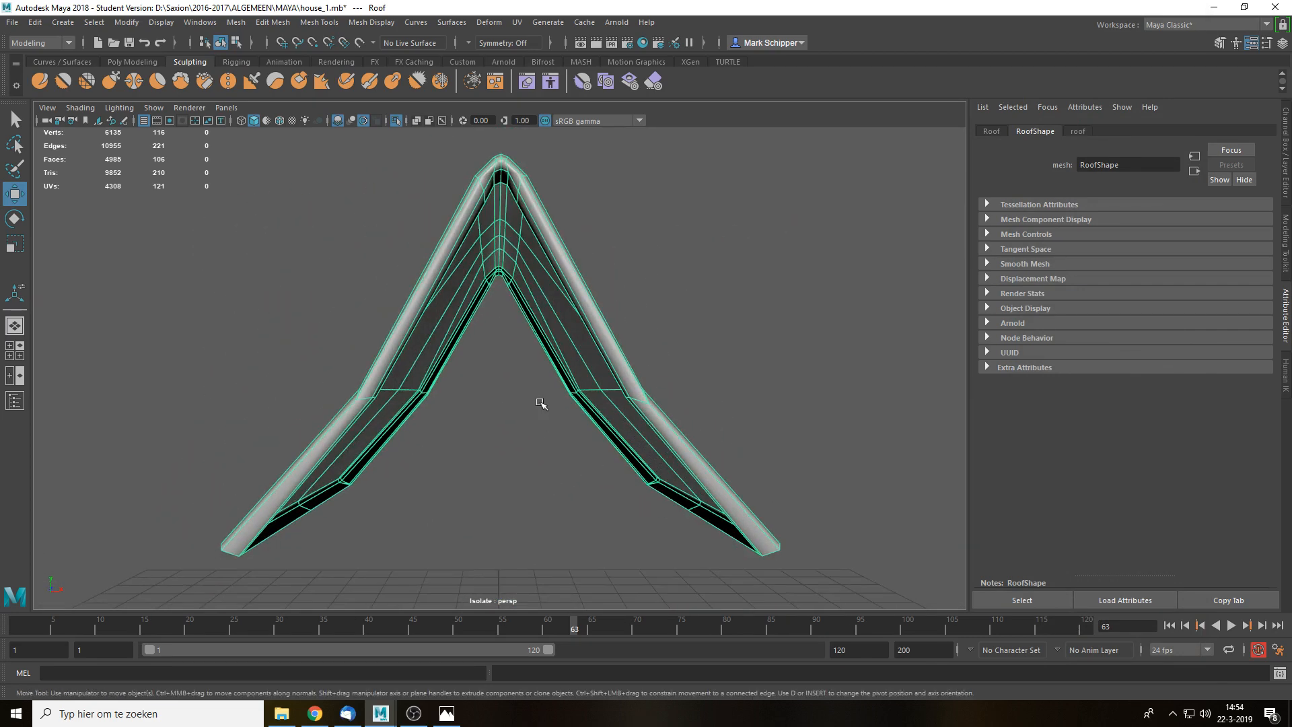
click(516, 22)
click(545, 185)
alt+drag(714, 290, 757, 306)
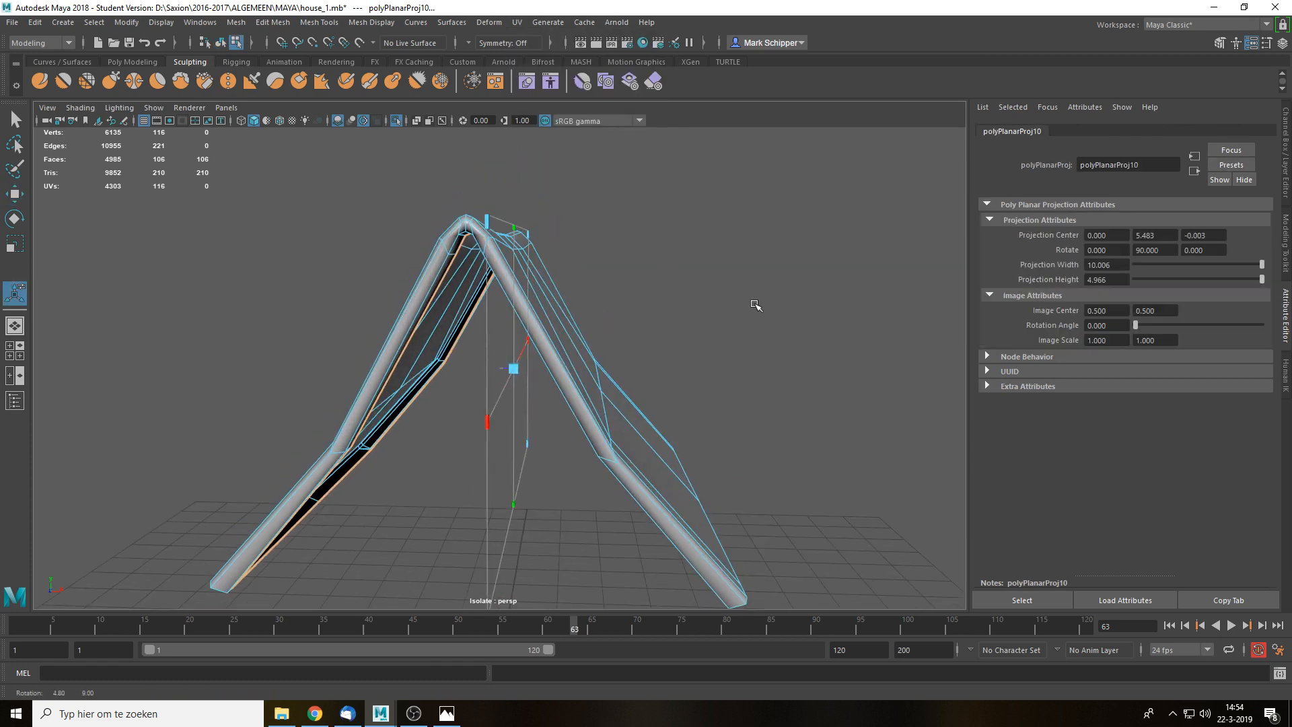
- Set the roof's planar projection rotation to 90 in X and 90 in Y so it projects from above
text(0)
key(Return)
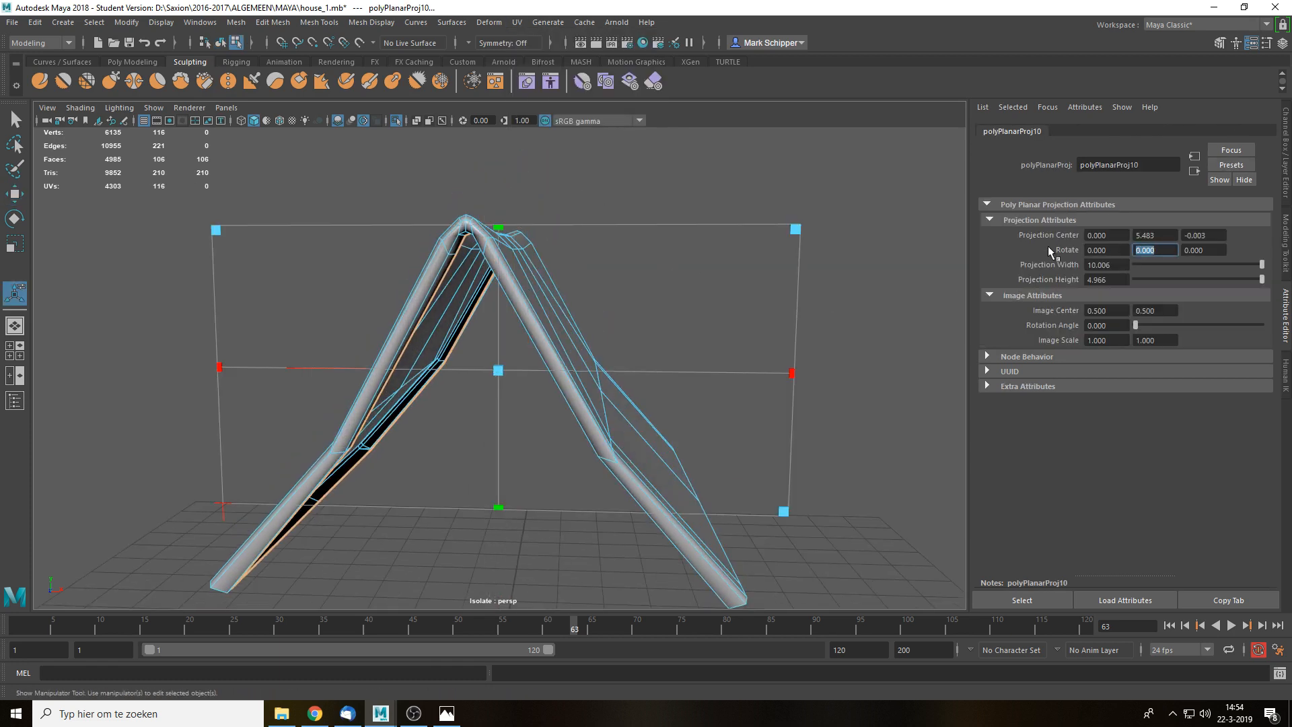
key(shift+Tab)
text(90)
key(Return)
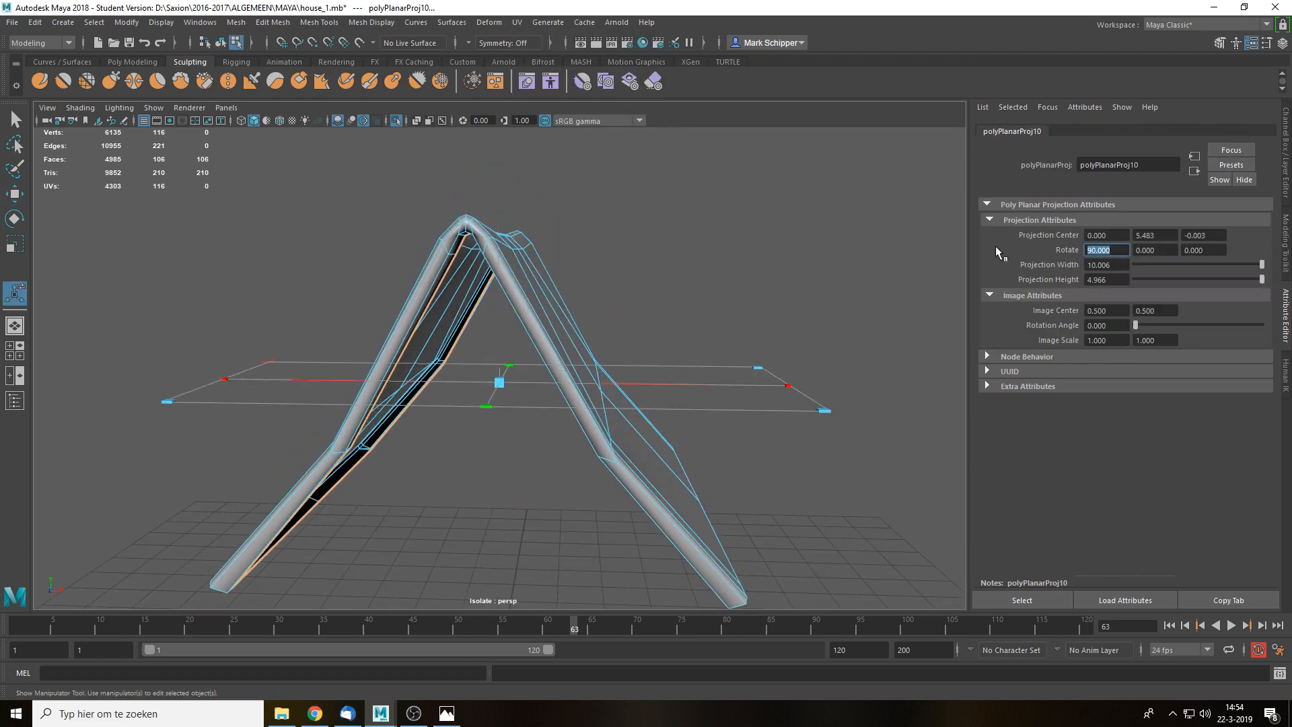
text(90)
key(Return)
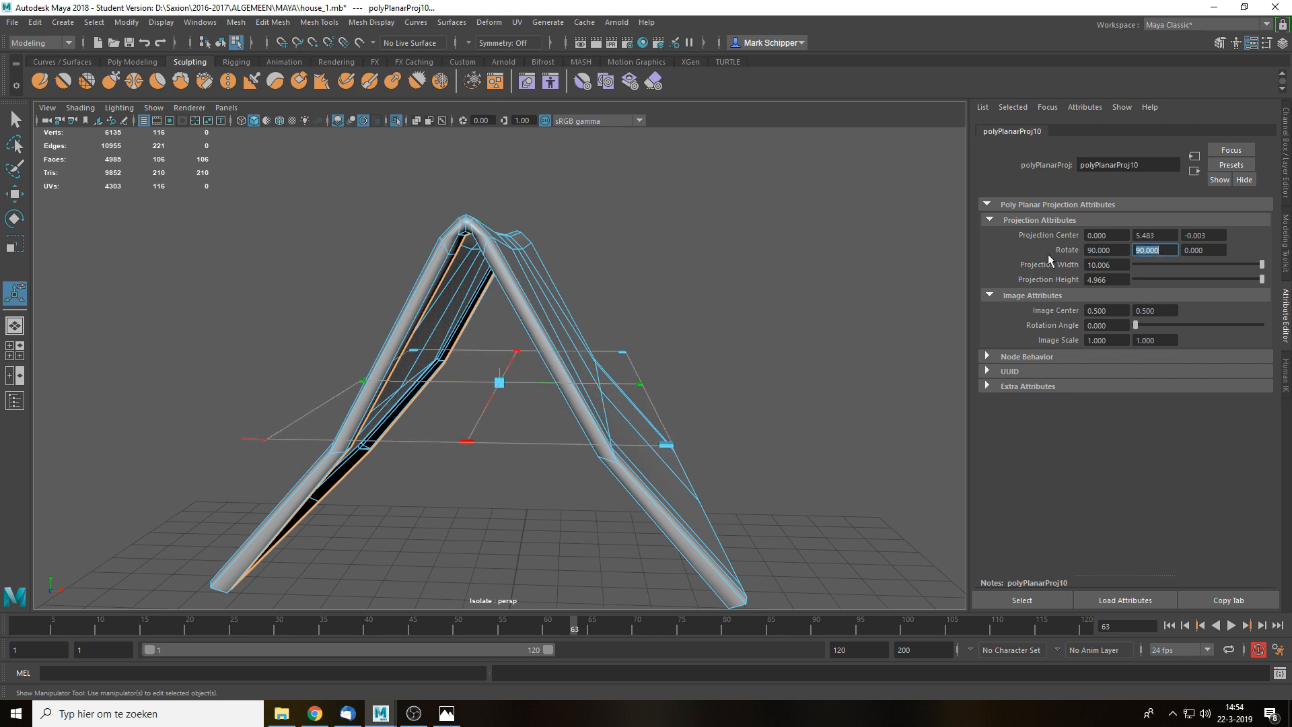
alt+drag(681, 279, 698, 310)
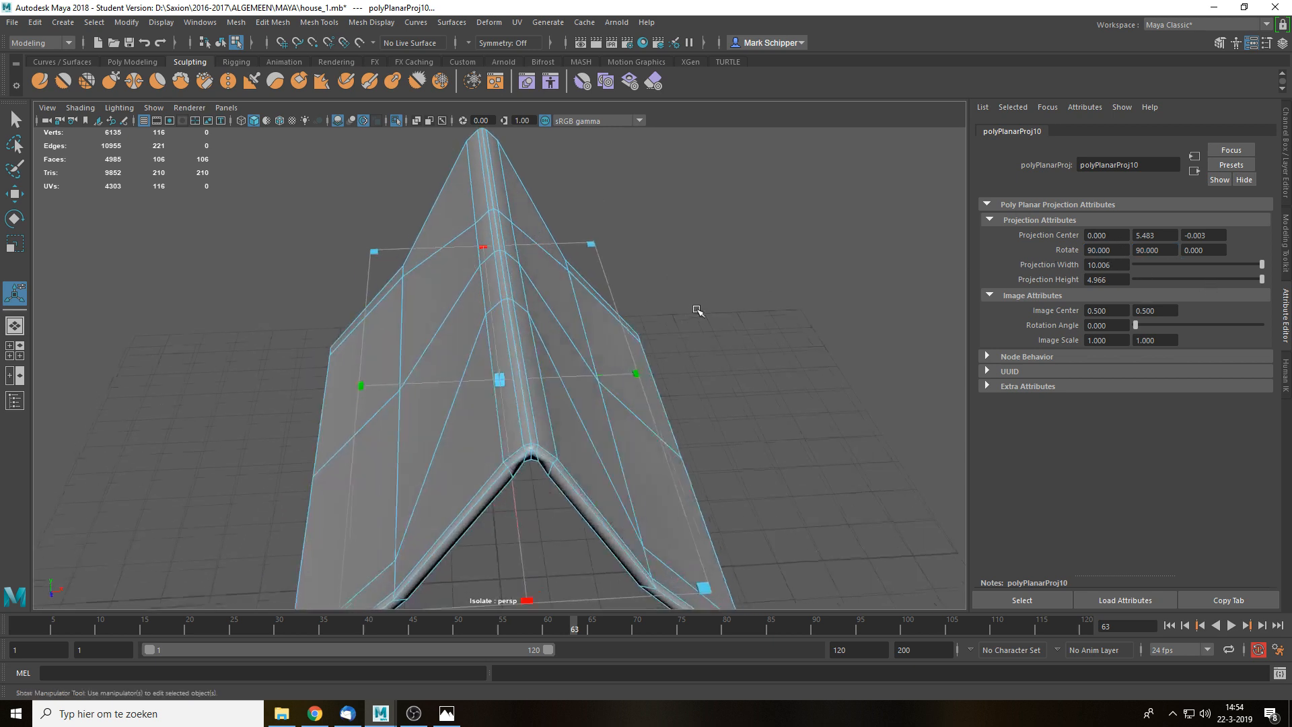
- Open the UV Editor and unfold the roof's projected UV shell
click(521, 26)
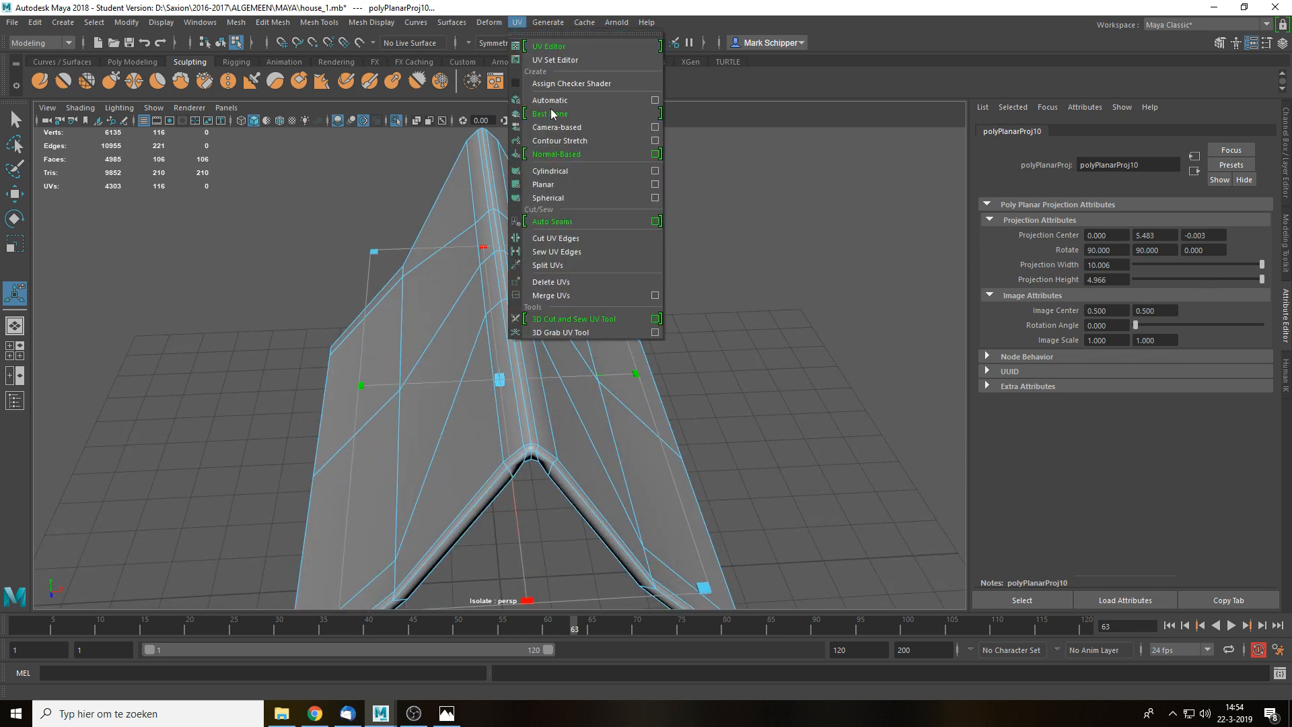
click(566, 49)
alt+middle_drag(741, 492, 720, 519)
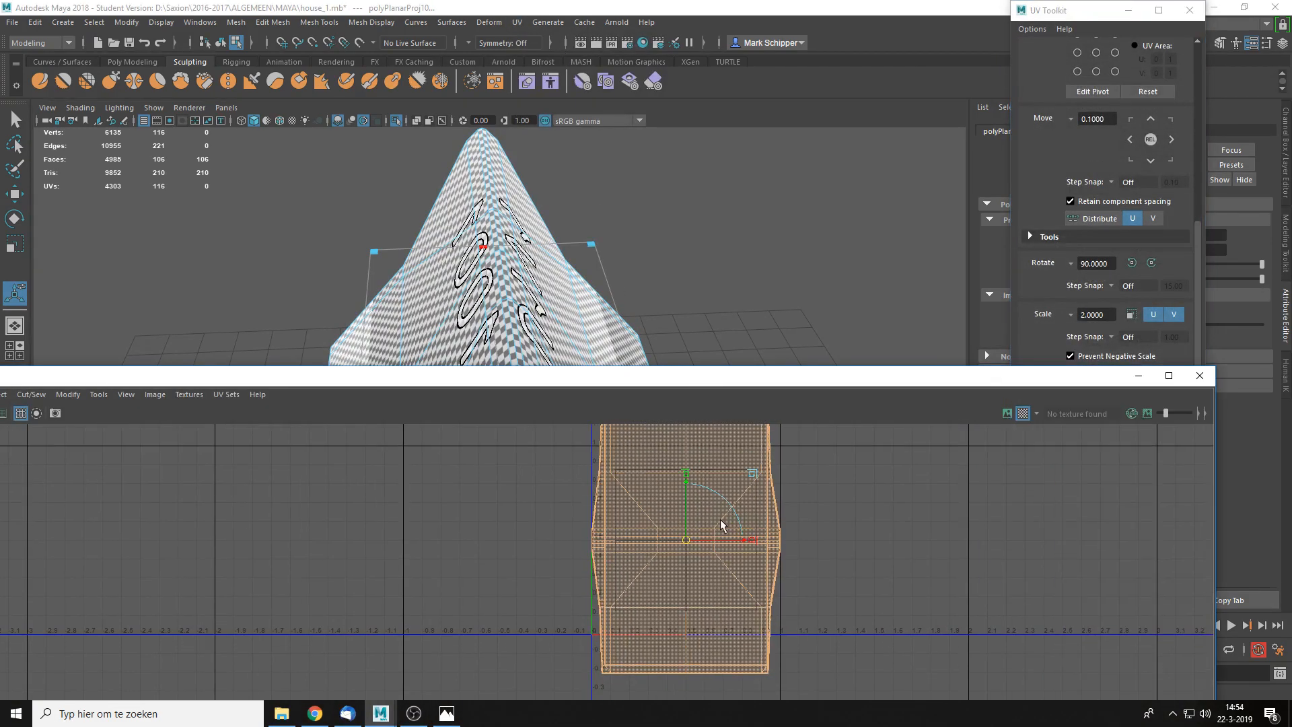
key(ctrl+u)
click(923, 550)
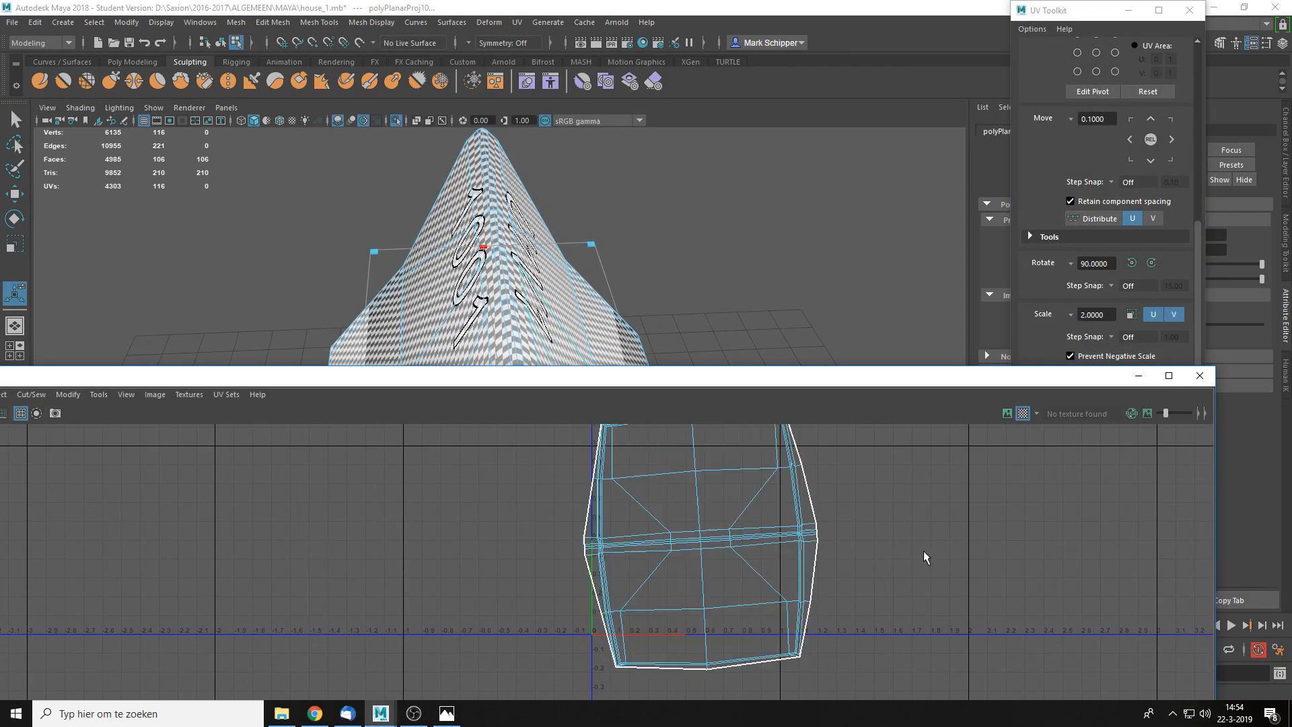
- Enlarge the UV Editor and examine the checker pattern at the roof's eave corner and the matching corner of the shell
alt+drag(384, 222, 521, 313)
alt+middle_drag(521, 313, 592, 156)
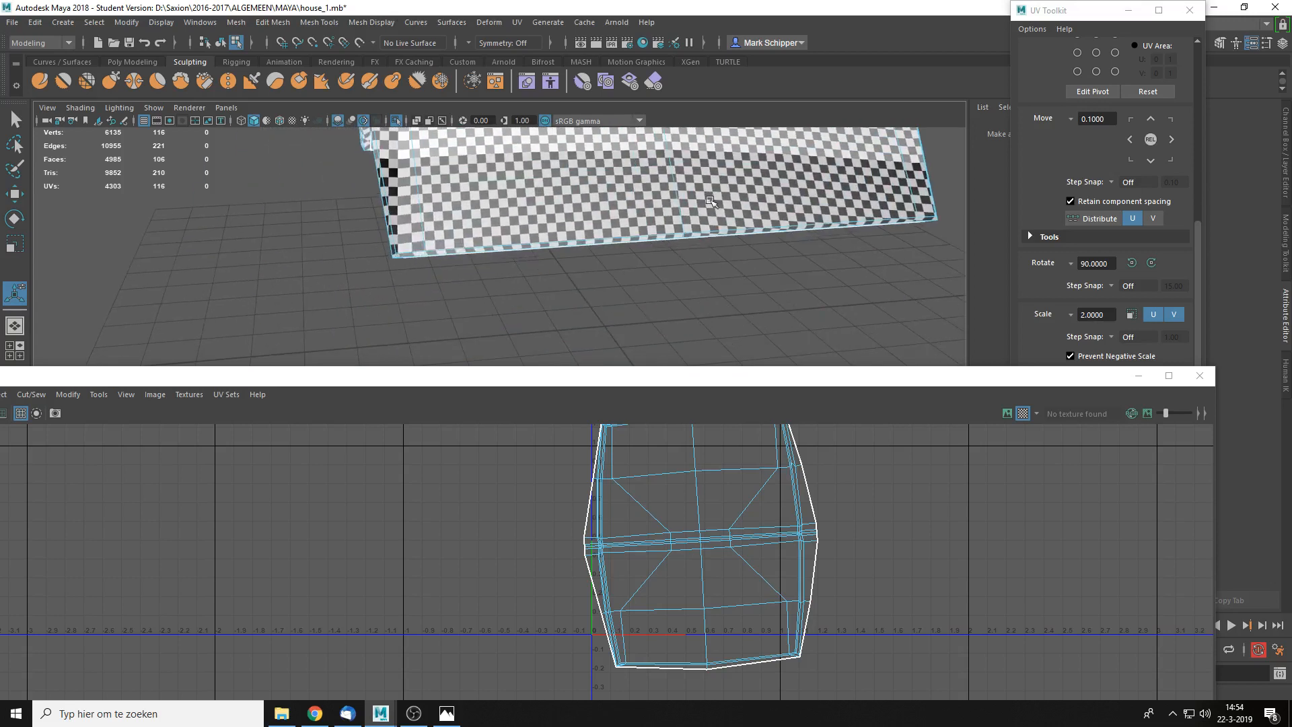
alt+drag(713, 202, 681, 266)
alt+drag(584, 255, 545, 194)
drag(757, 379, 759, 296)
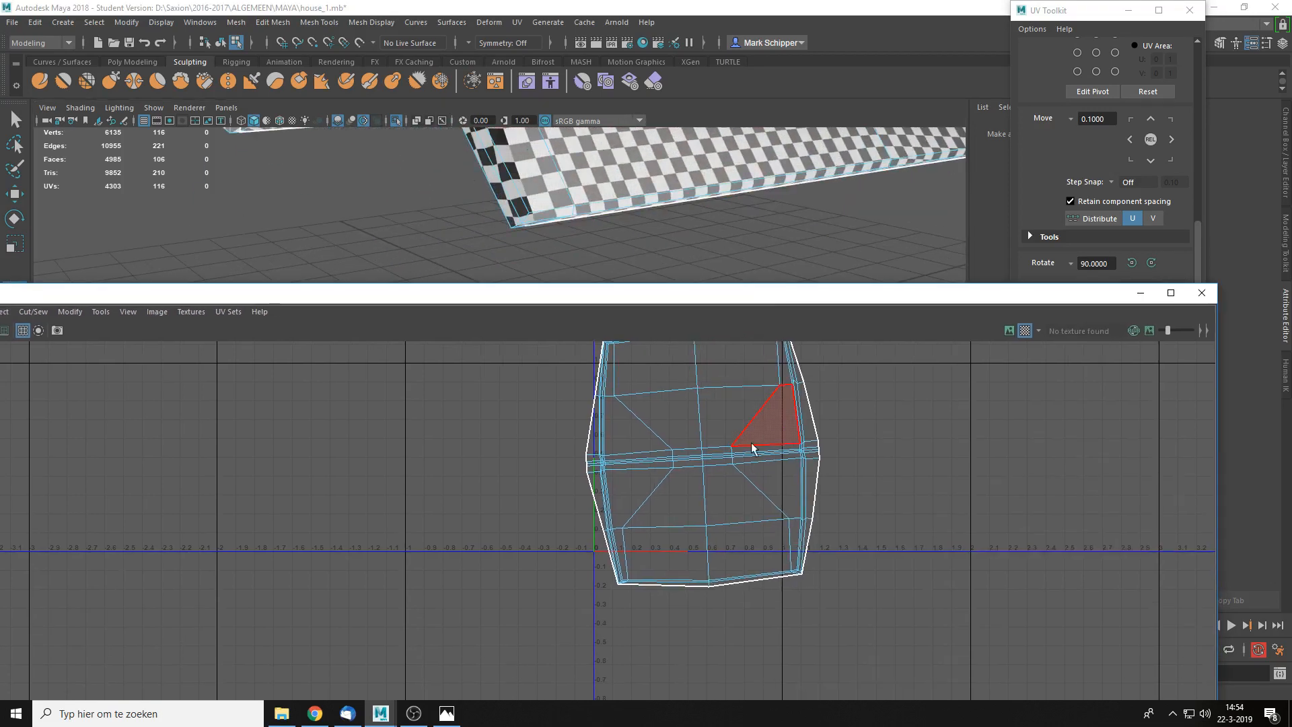
alt+middle_drag(753, 447, 735, 509)
alt+drag(606, 201, 611, 238)
alt+middle_drag(749, 437, 705, 499)
scroll(766, 451, up, 6)
scroll(641, 492, up, 5)
- Cut the diagonal and short connecting edges at the two upper corners of the roof's UV shell
right_drag(640, 490, 652, 397)
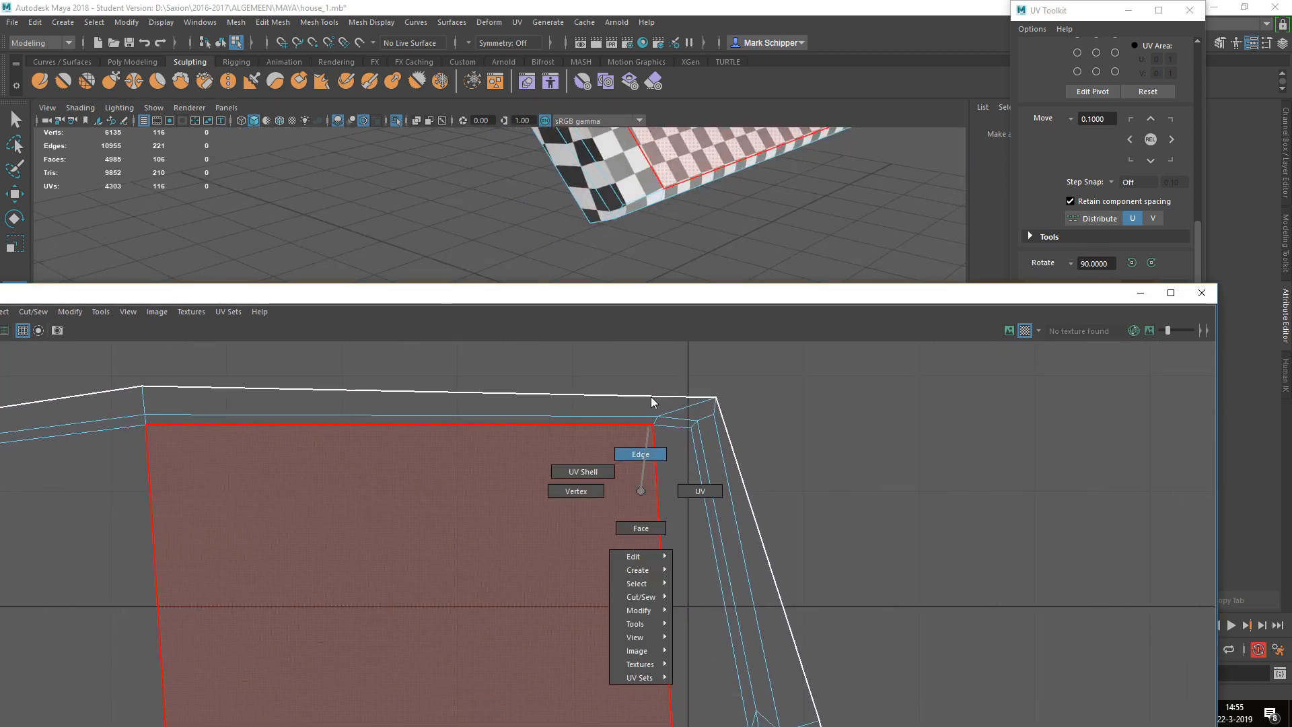
click(638, 449)
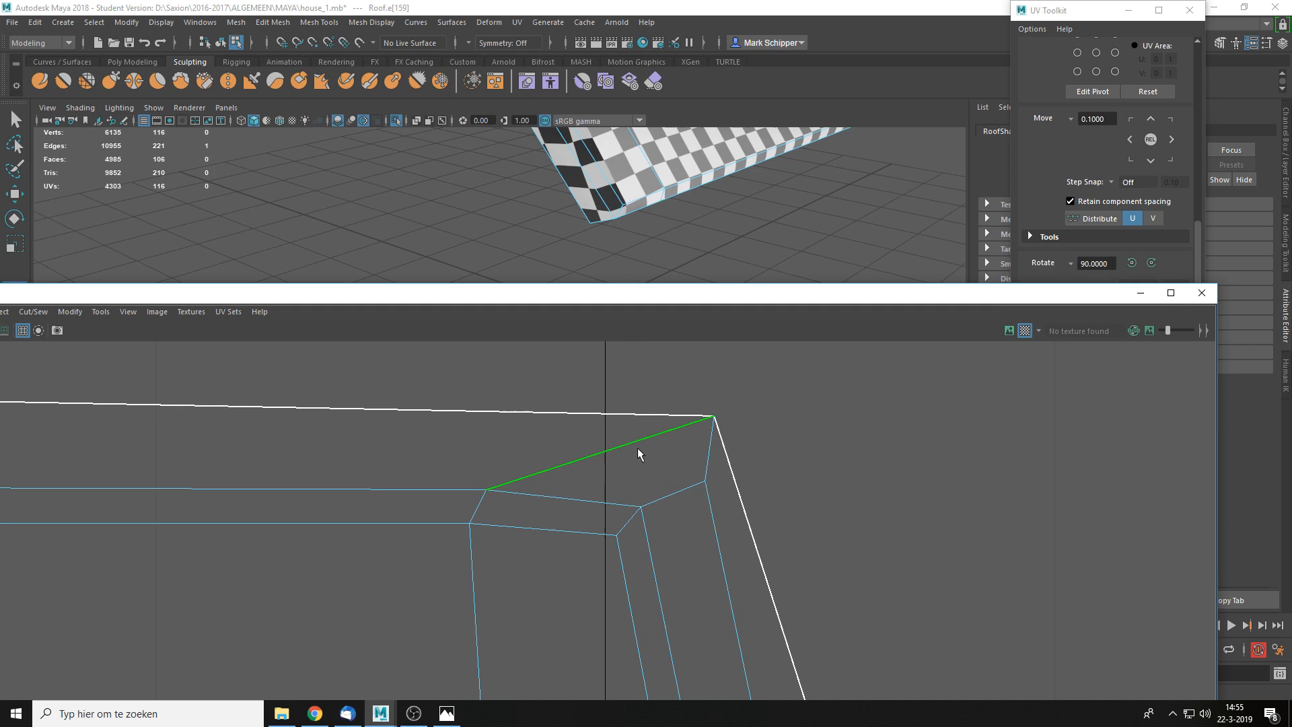
shift+click(485, 502)
scroll(471, 500, down, 3)
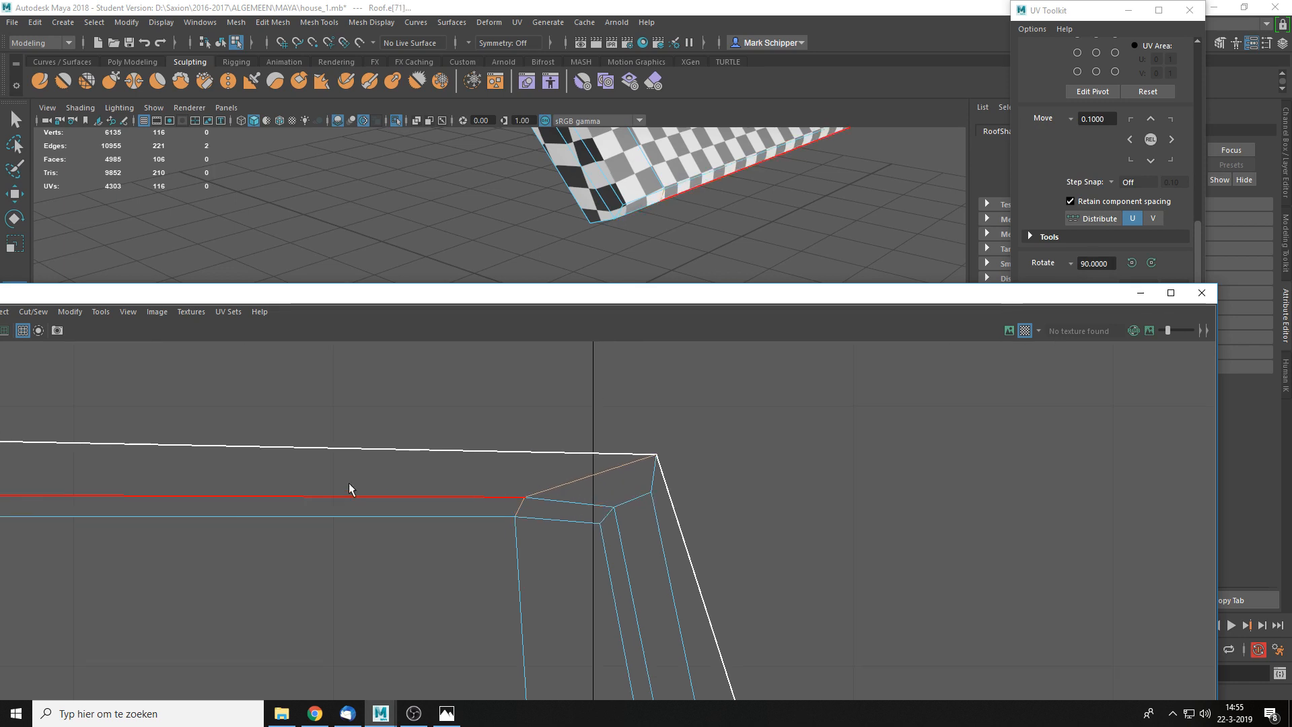
alt+middle_drag(349, 482, 922, 467)
alt+middle_drag(383, 477, 1077, 445)
alt+middle_drag(336, 482, 1144, 434)
alt+middle_drag(606, 442, 947, 374)
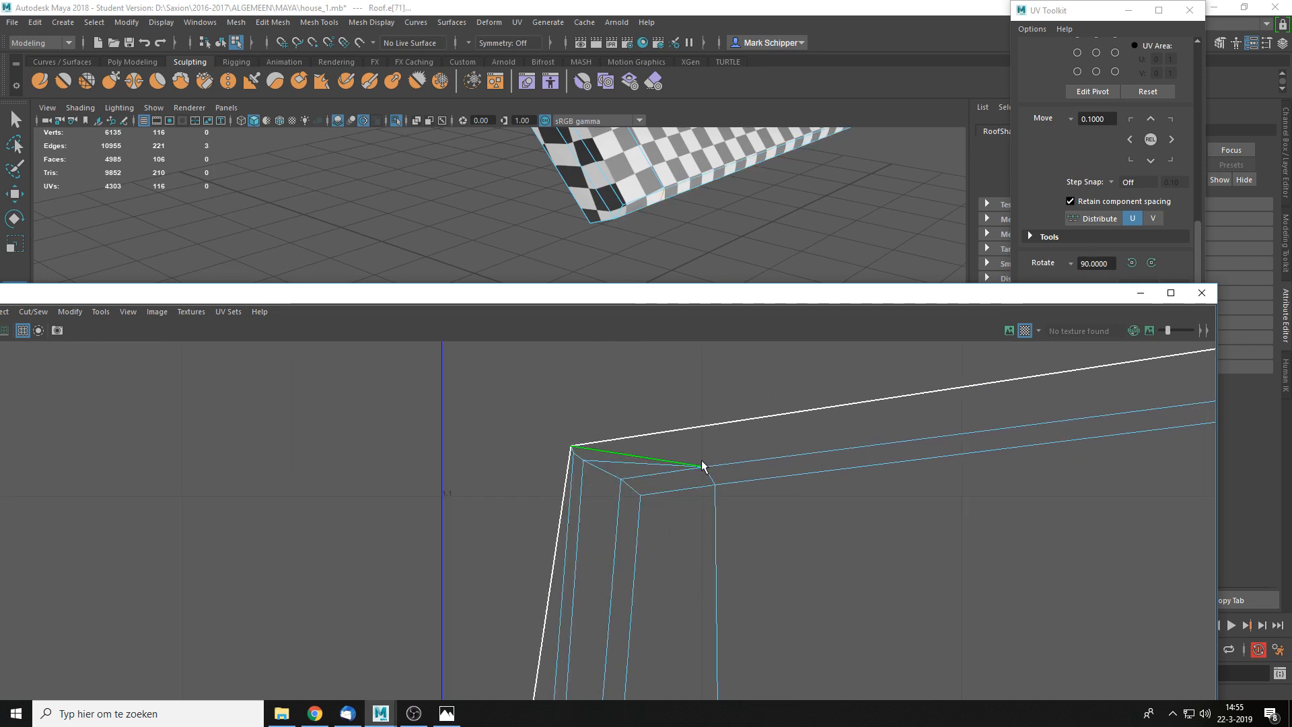
shift+click(715, 477)
shift+right_drag(714, 478, 678, 496)
- Select the whole roof UV shell and unfold it with the new corner cuts
right_drag(789, 441, 684, 393)
click(822, 461)
key(ctrl+u)
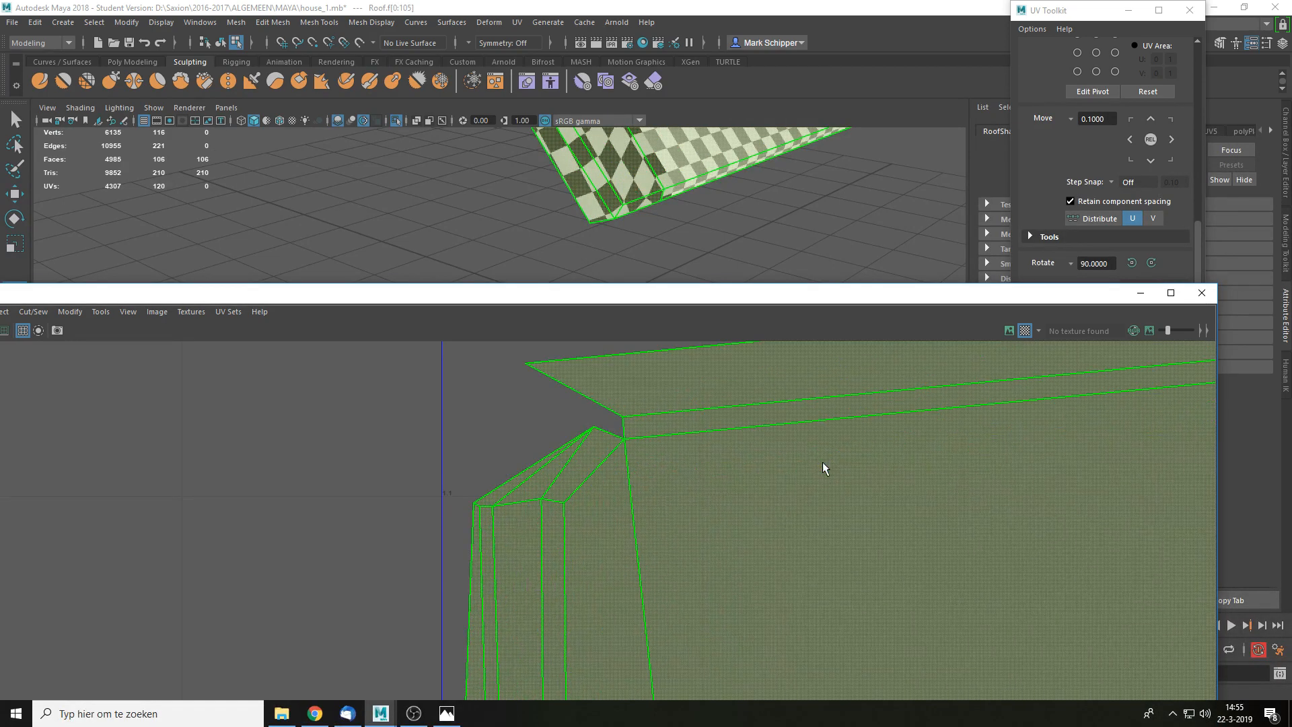
- Inspect the upper left corner of the roof shell and select the long eave strip face to locate it on the model
scroll(822, 462, down, 3)
alt+middle_drag(795, 462, 830, 417)
key(f)
alt+drag(656, 226, 638, 192)
right_drag(711, 436, 742, 369)
click(584, 374)
click(761, 400)
click(742, 369)
click(764, 414)
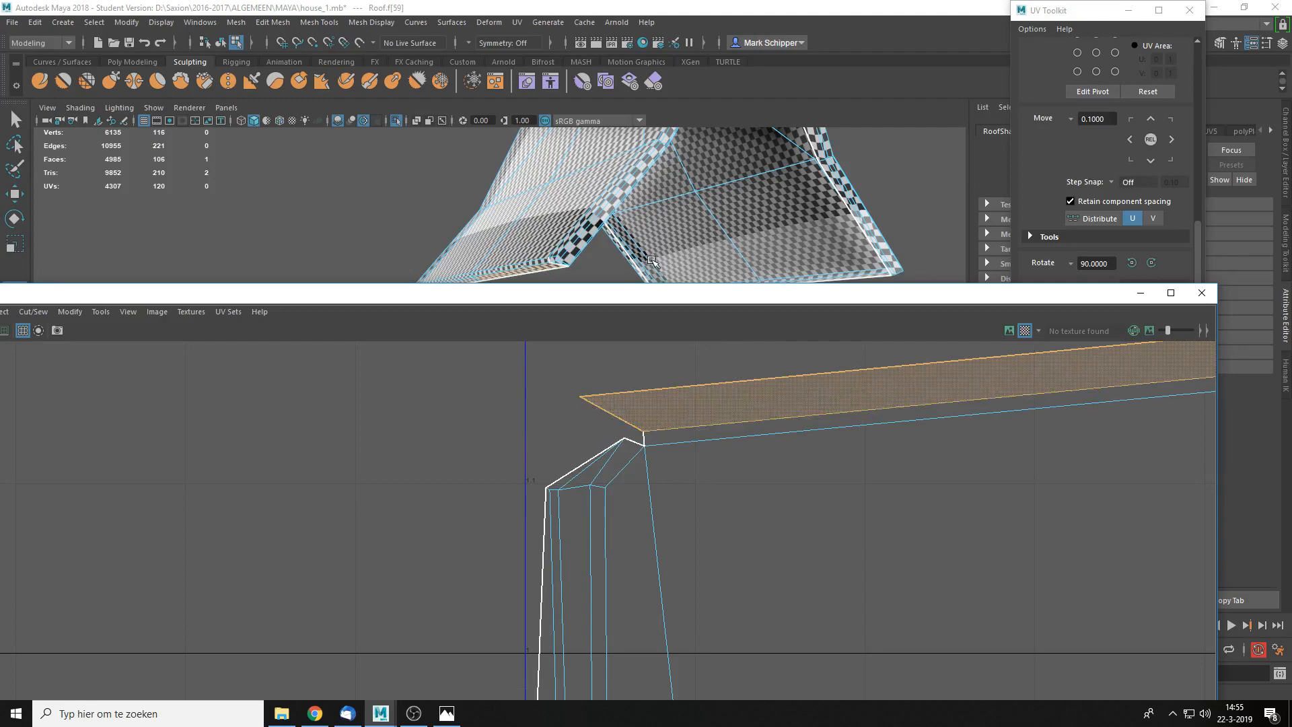
- Examine the selected eave strip on the model from several angles, clear the selection and check the shell's right border
key(f)
alt+drag(675, 245, 721, 232)
scroll(736, 428, down, 4)
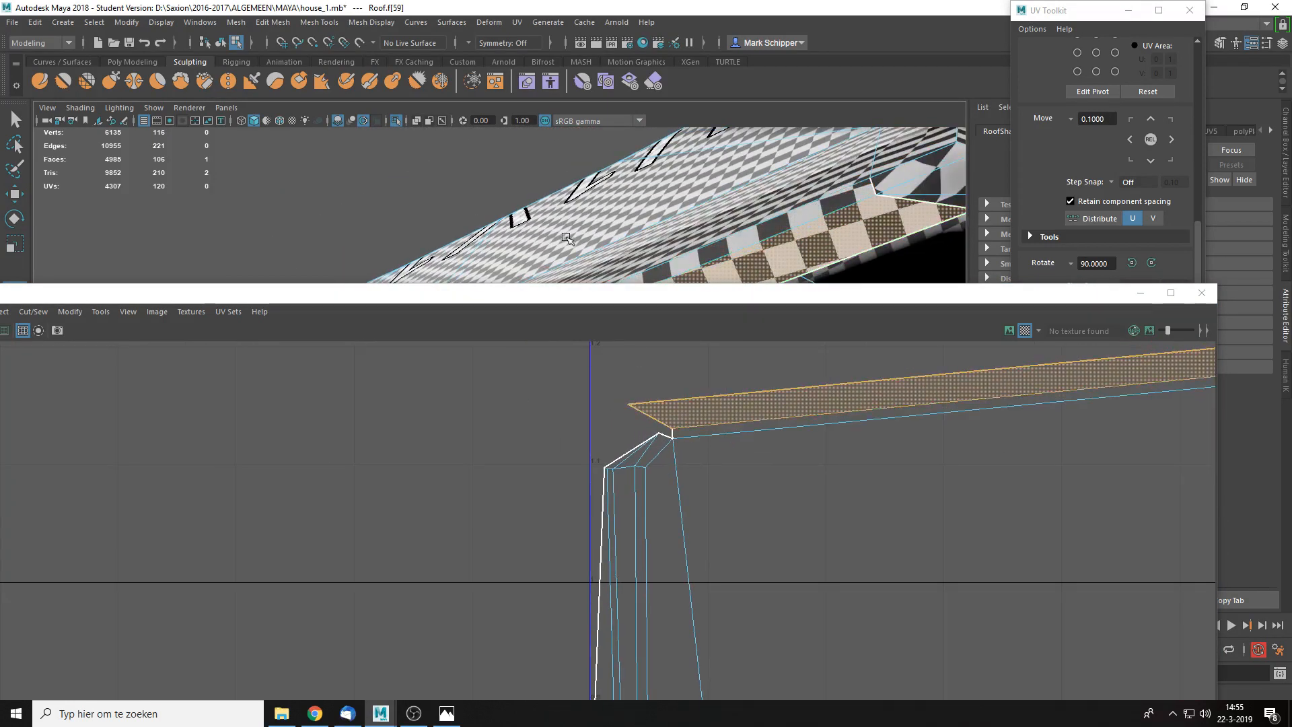
alt+drag(568, 238, 640, 241)
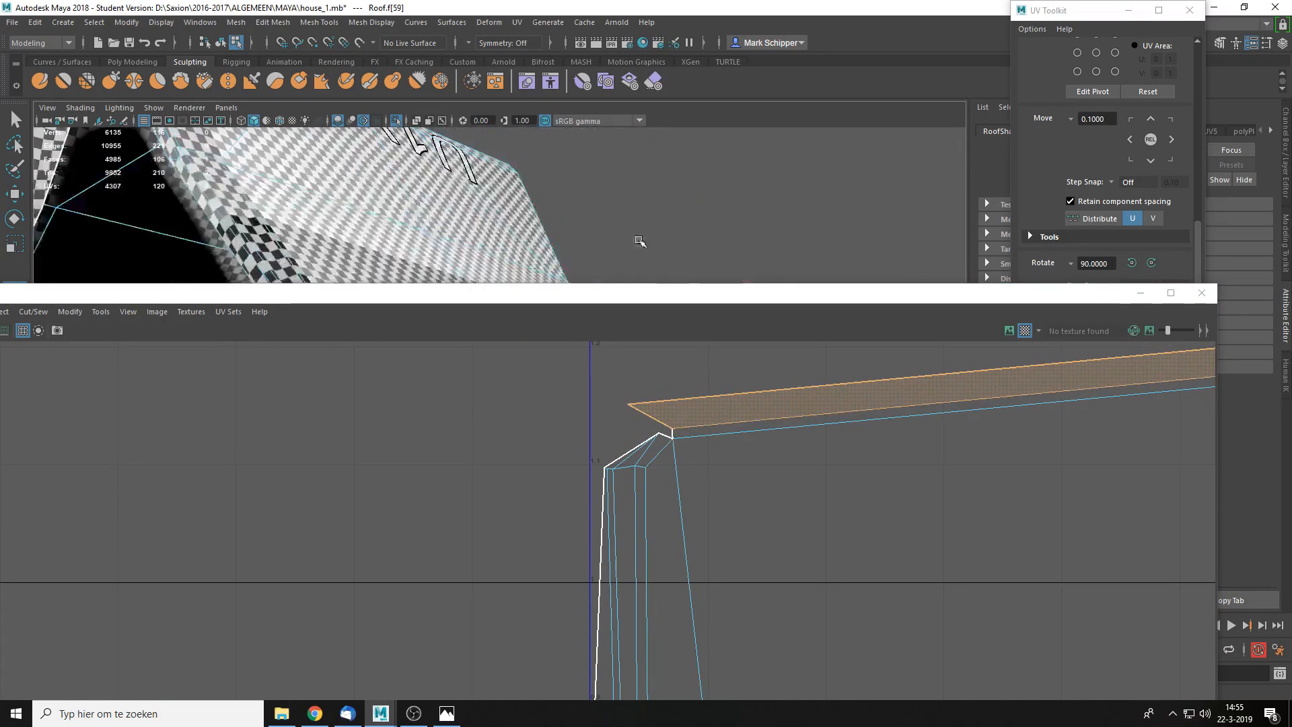
click(253, 263)
key(f)
scroll(724, 445, down, 3)
click(720, 458)
alt+middle_drag(700, 540, 740, 449)
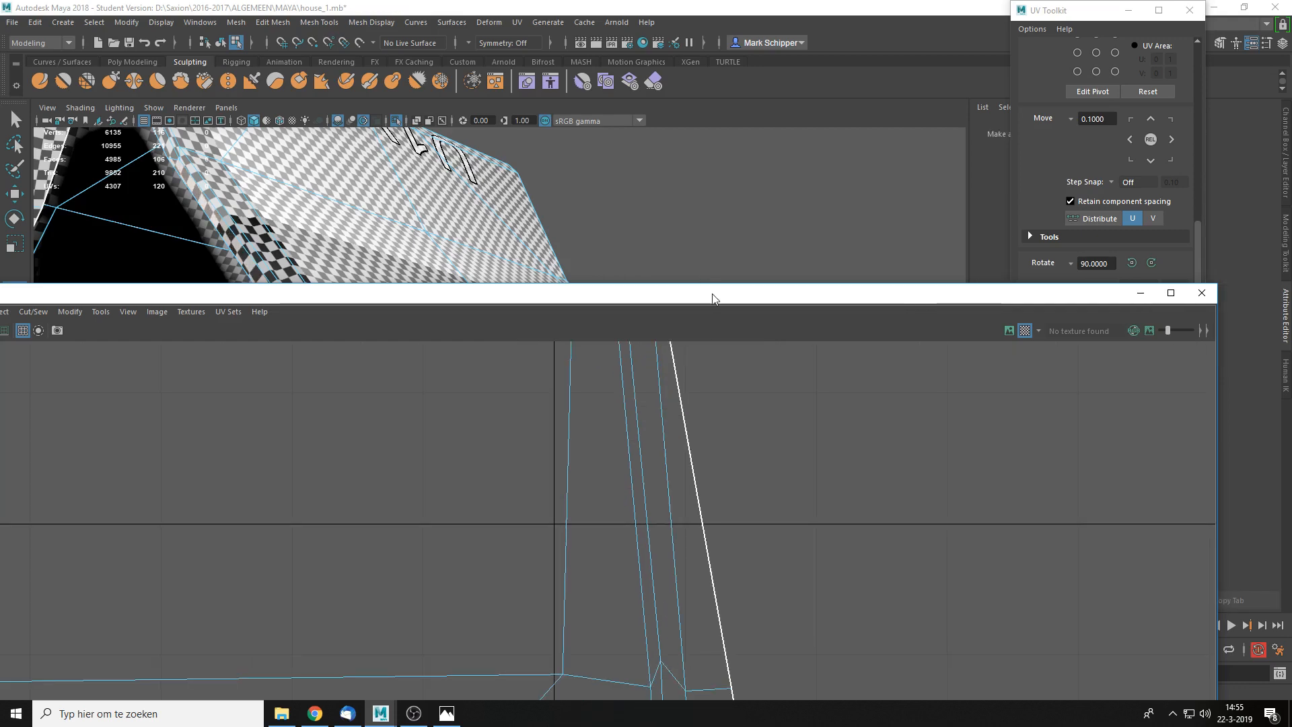
- Move the UV Editor aside and compare the roof's gable ends and underside with the complete UV shell
drag(720, 294, 848, 310)
alt+middle_drag(451, 201, 550, 205)
alt+drag(551, 205, 606, 218)
alt+drag(722, 273, 731, 216)
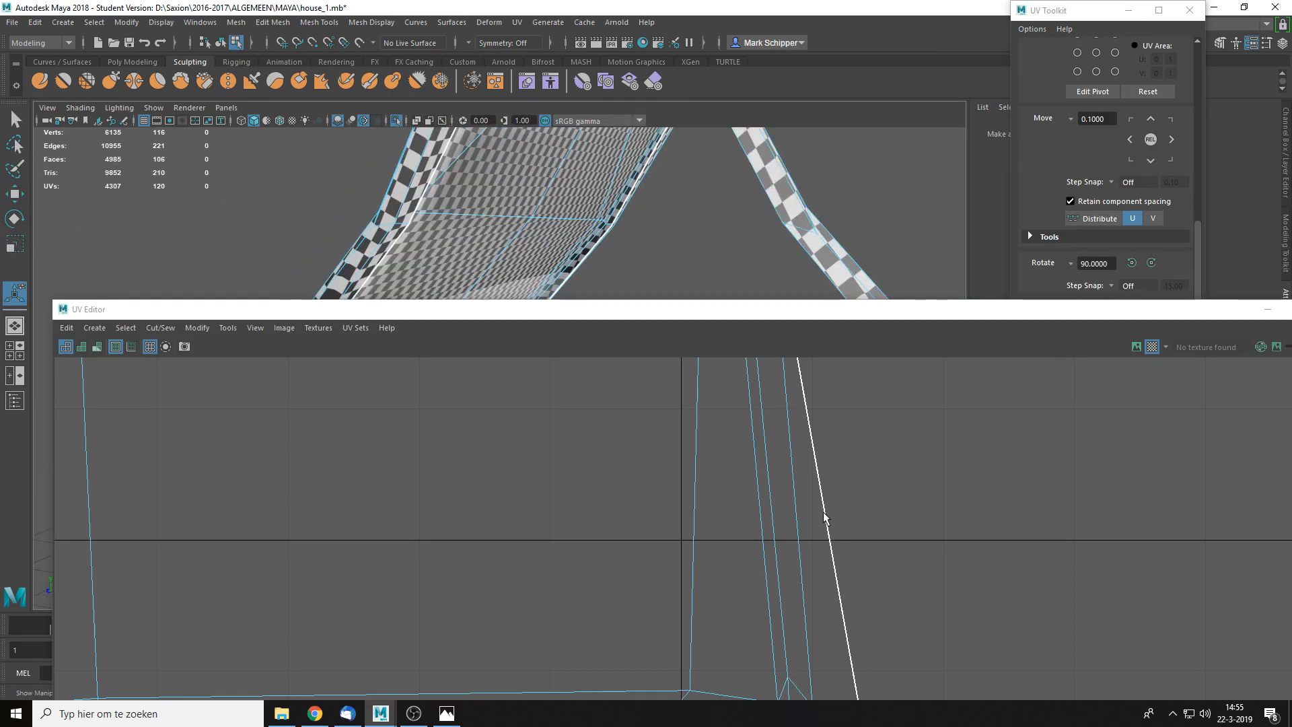
scroll(834, 527, down, 6)
right_drag(824, 525, 745, 421)
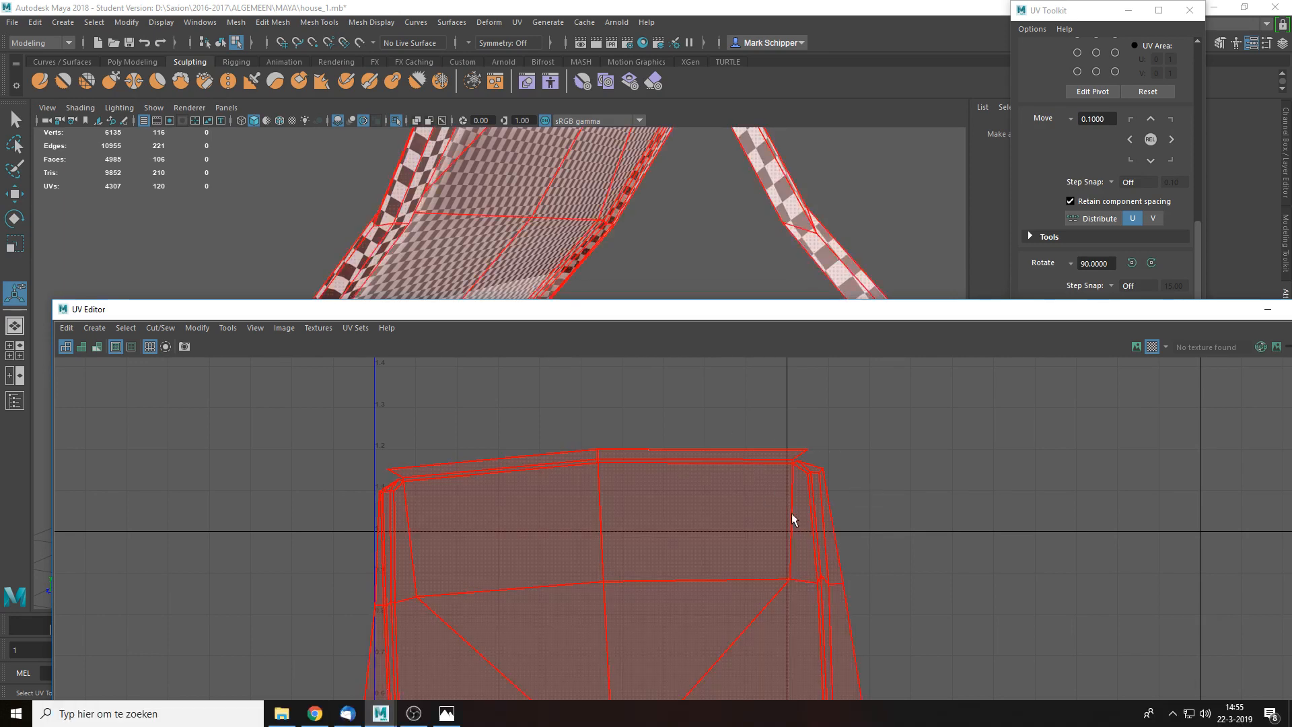
scroll(792, 513, up, 3)
click(739, 445)
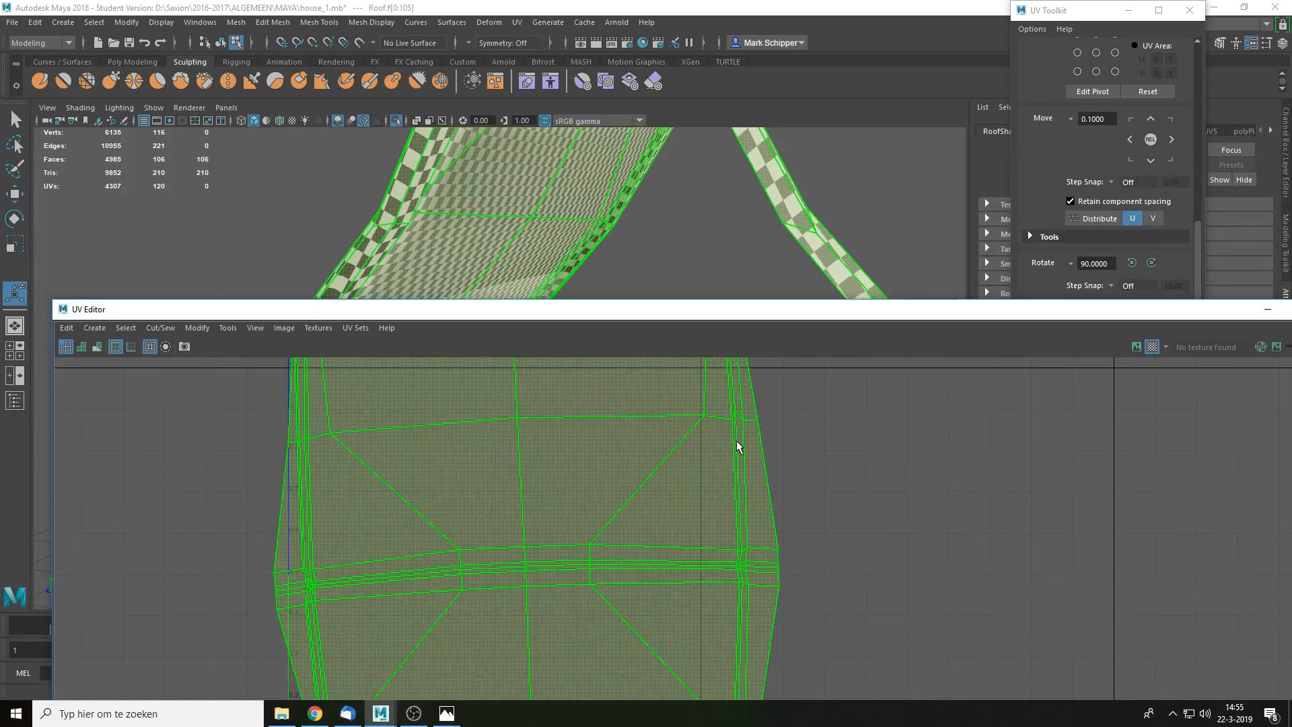
click(784, 455)
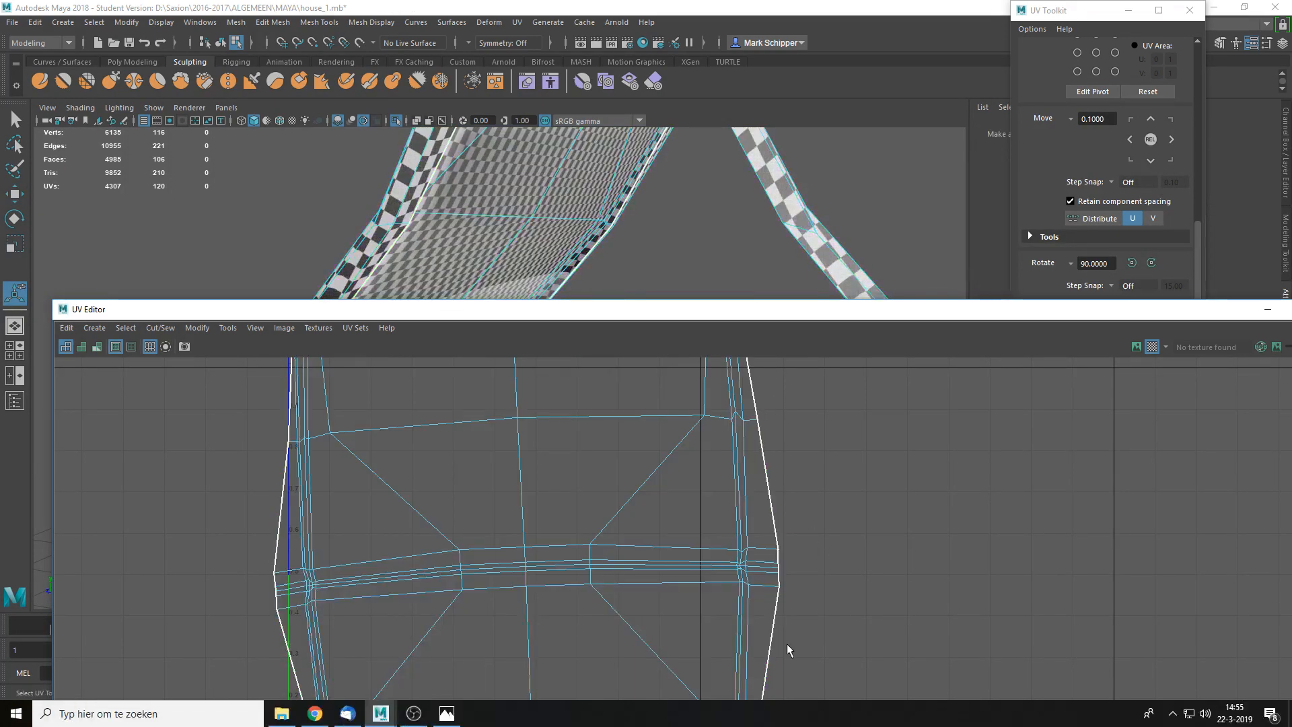
- Select the short corner edges at both lower corners of the roof UV shell and cut them
scroll(750, 663, down, 2)
scroll(830, 543, up, 6)
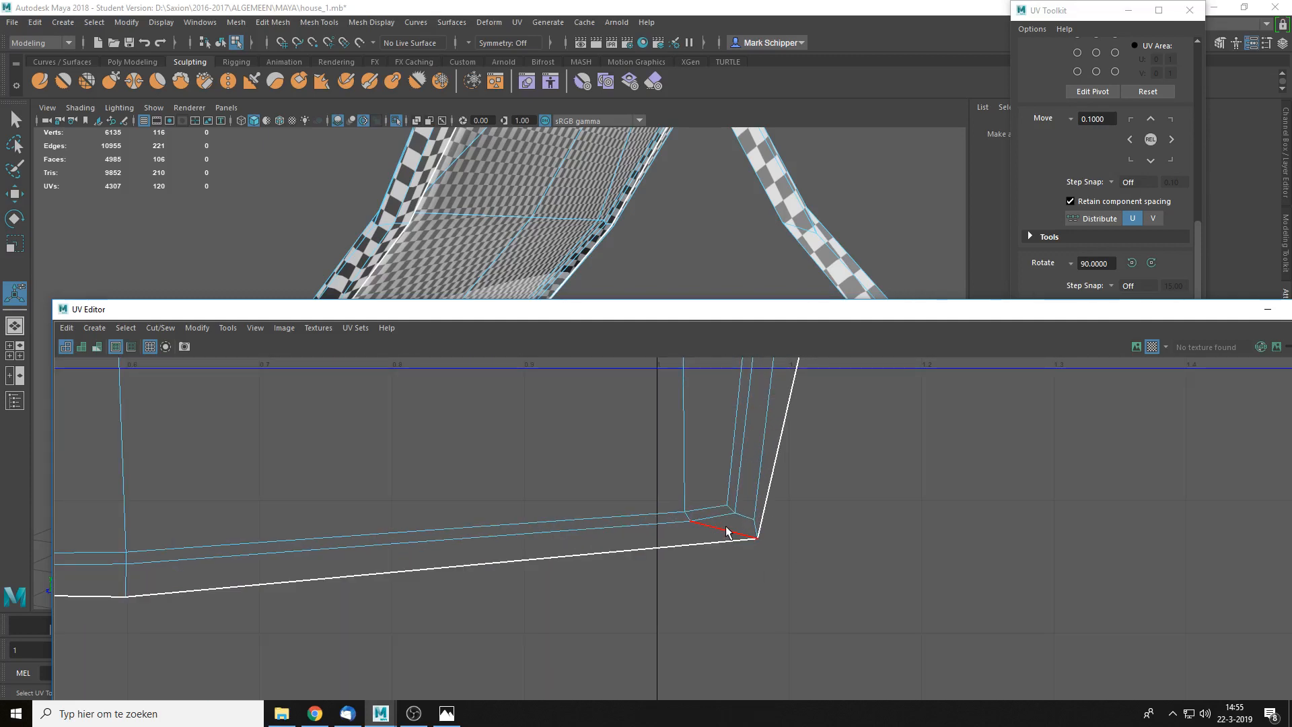
click(726, 531)
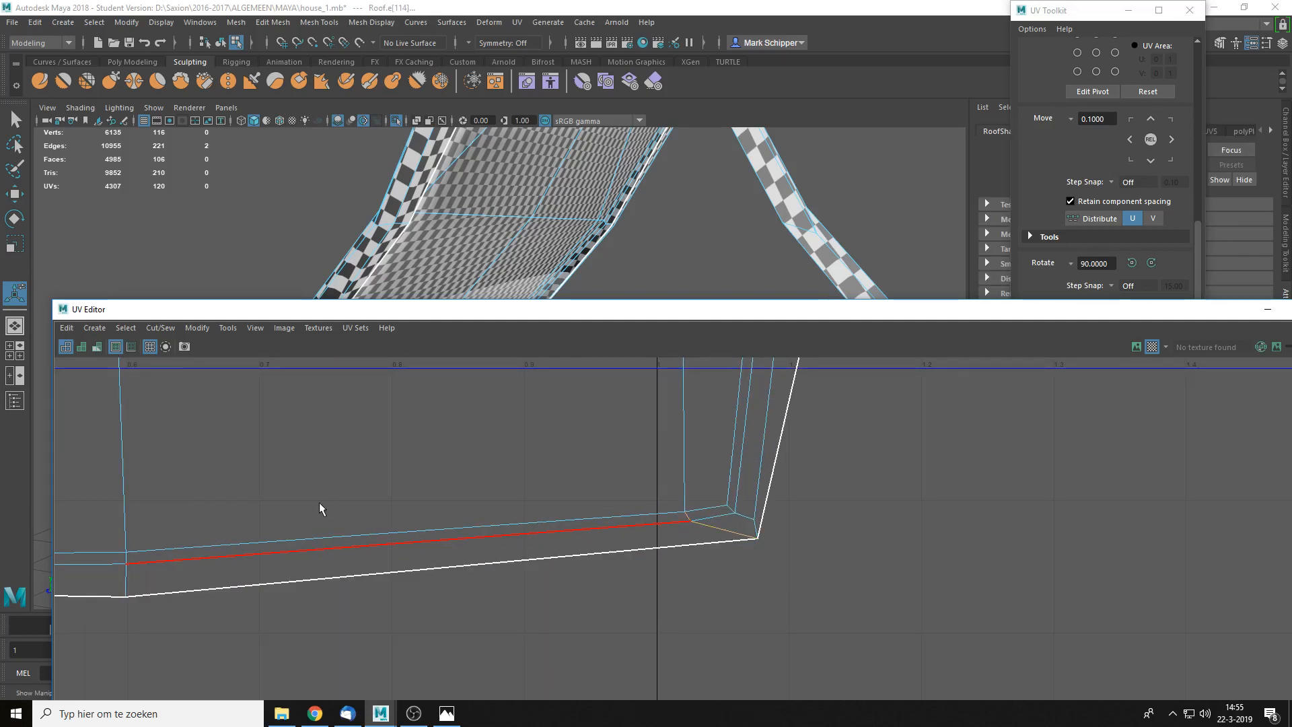
alt+middle_drag(319, 502, 923, 460)
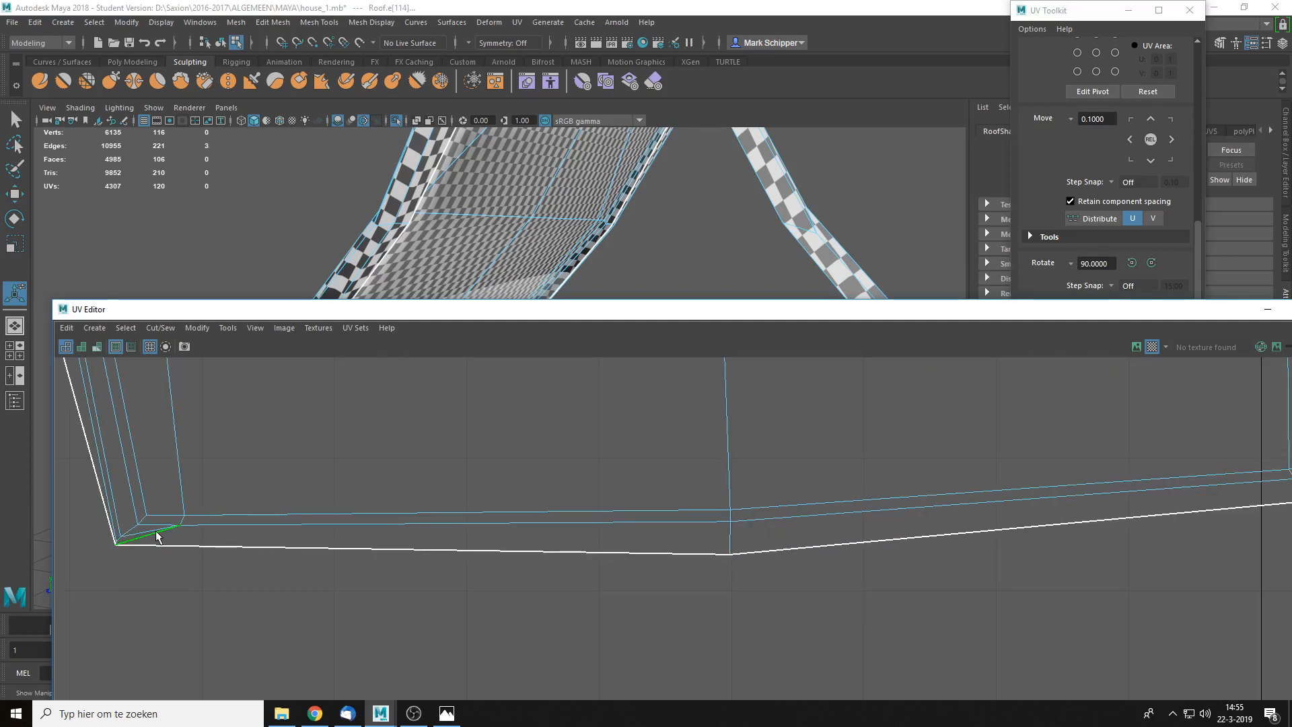
shift+right_drag(181, 518, 138, 539)
right_drag(317, 479, 319, 380)
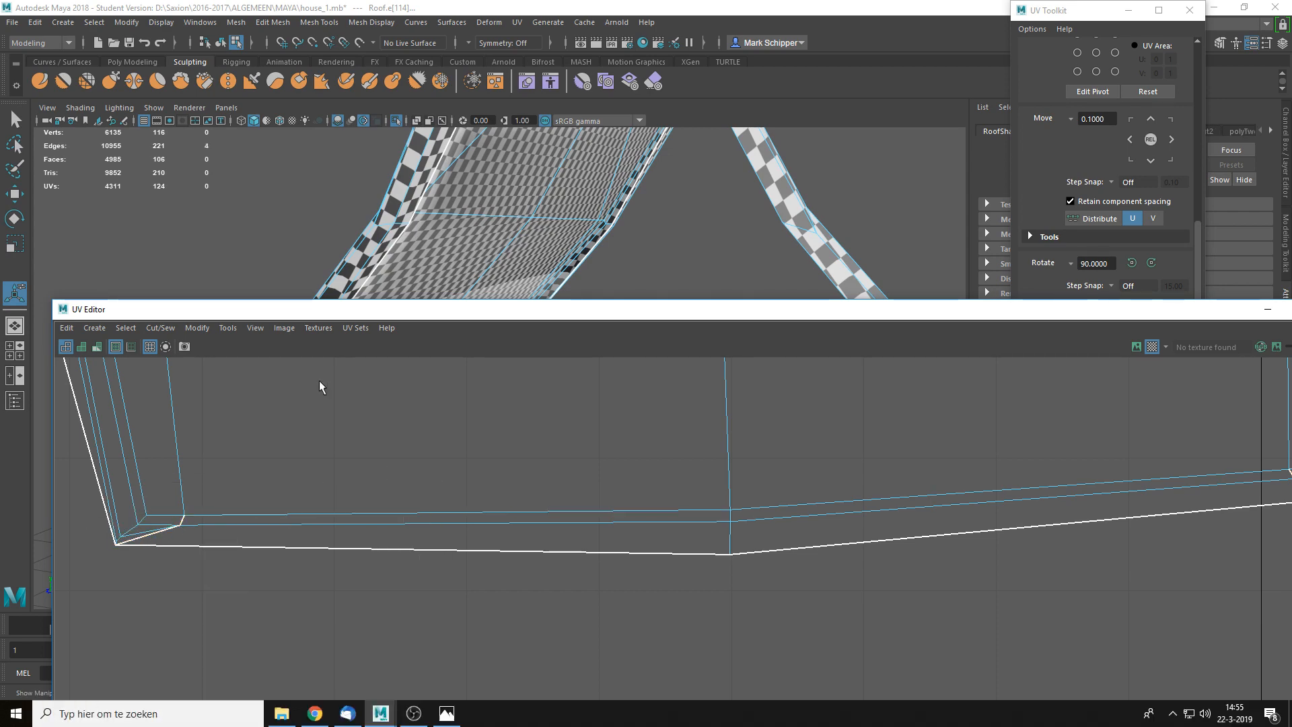
- Select the whole roof UV shell, unfold it with the lower corner cuts and clear the selection
scroll(487, 473, down, 2)
click(603, 471)
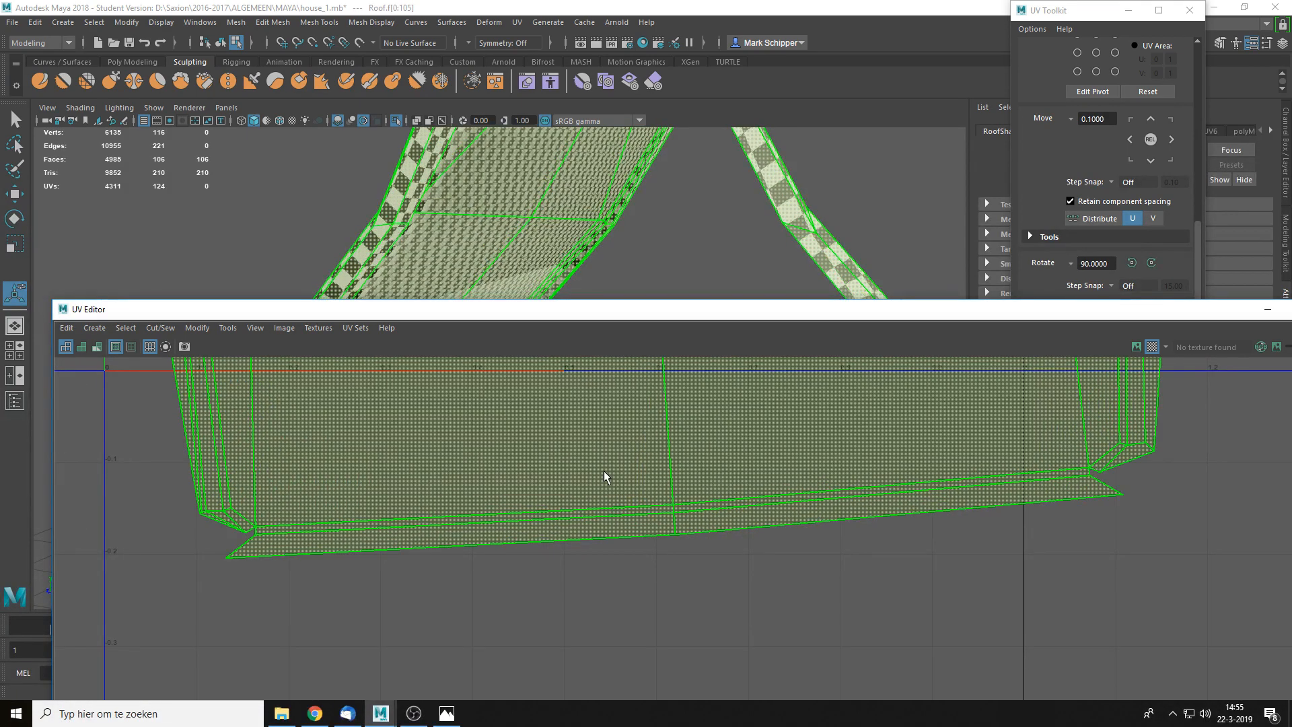
key(ctrl+u)
click(846, 620)
- Select individual strip faces along the shell's right border and locate them on the roof's gable ends
scroll(898, 466, down, 2)
alt+middle_drag(920, 377, 850, 544)
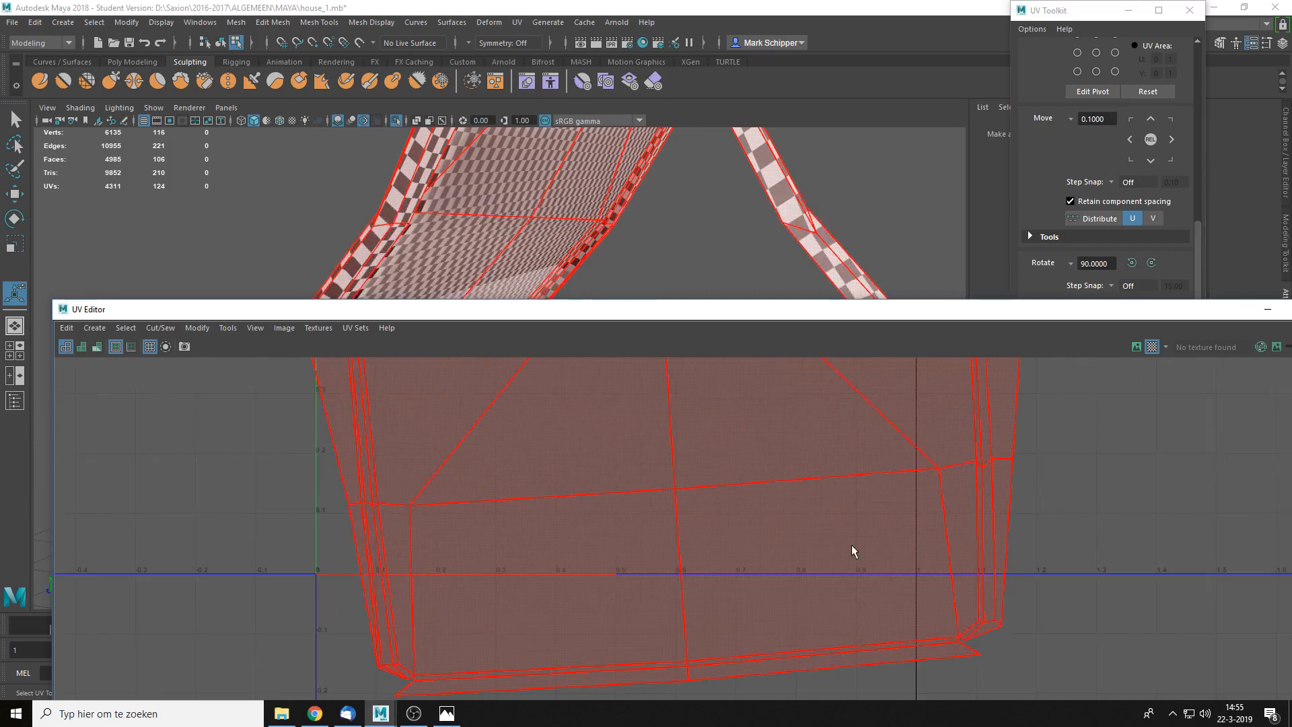
scroll(938, 533, down, 1)
scroll(939, 538, down, 1)
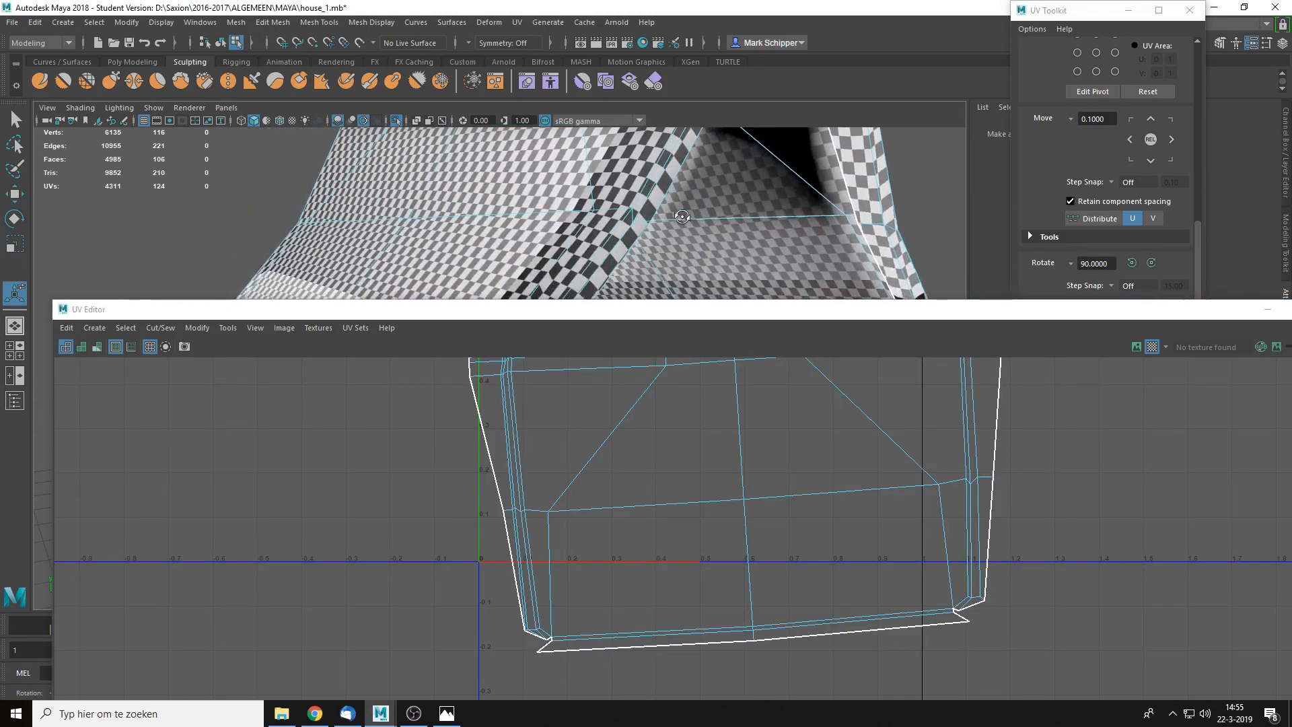
right_click(893, 446)
click(893, 484)
click(983, 417)
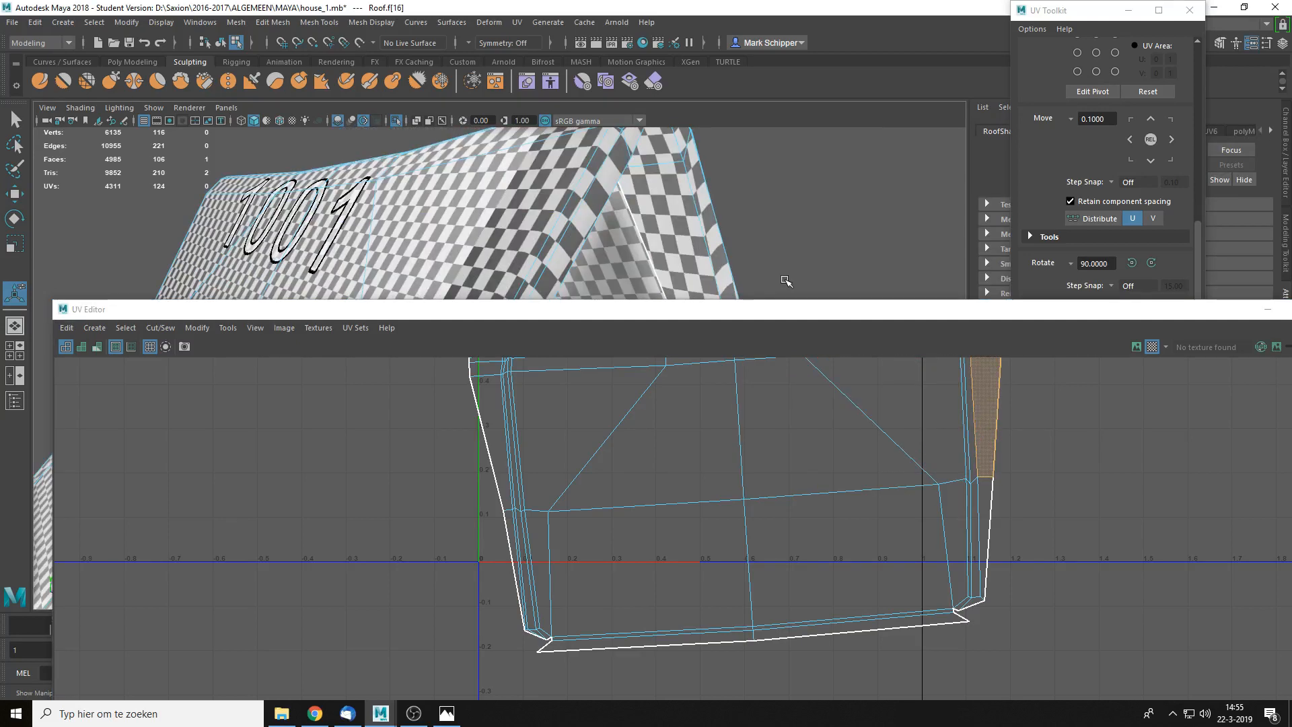
alt+drag(687, 246, 490, 238)
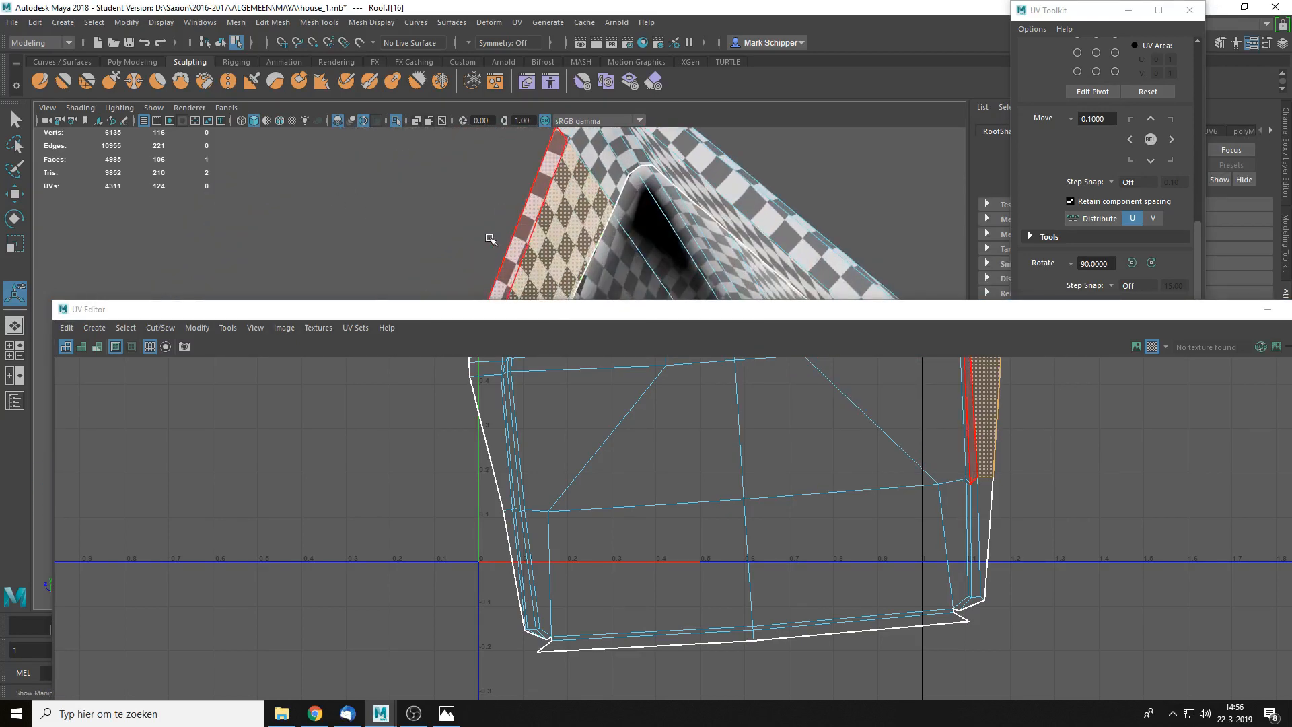
alt+middle_drag(958, 482, 924, 662)
click(953, 471)
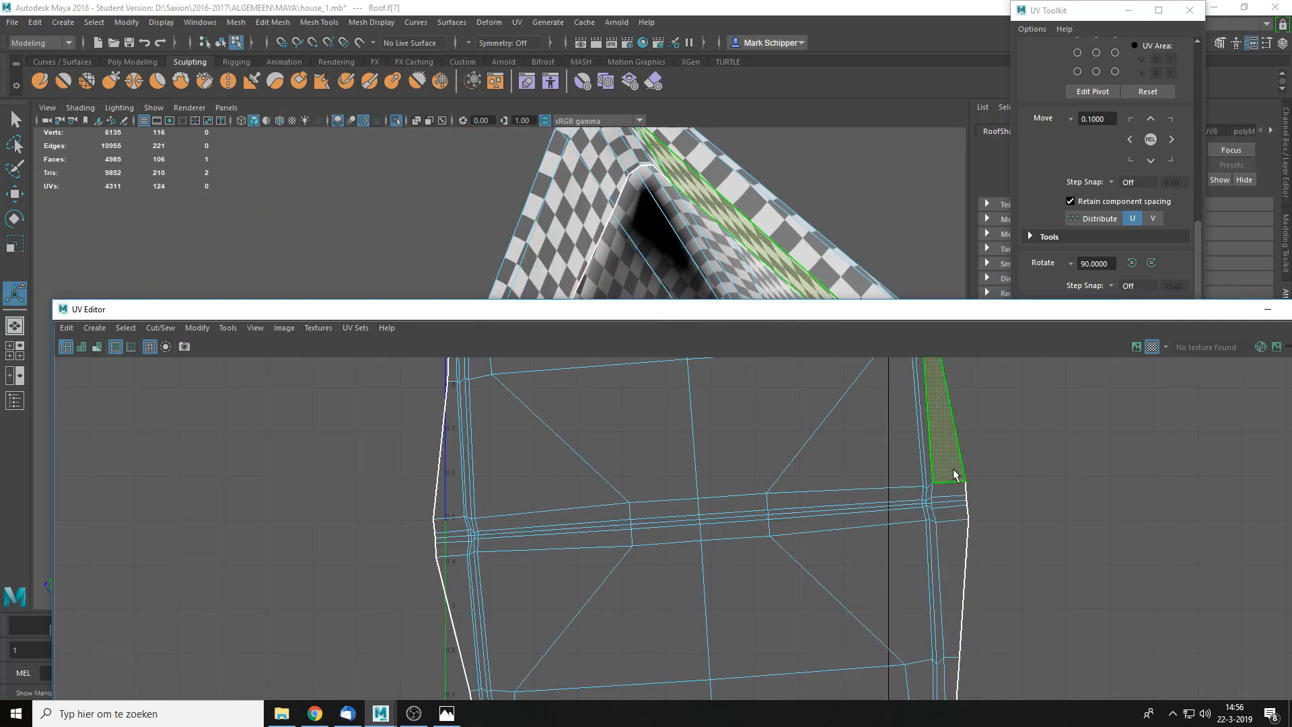
click(930, 479)
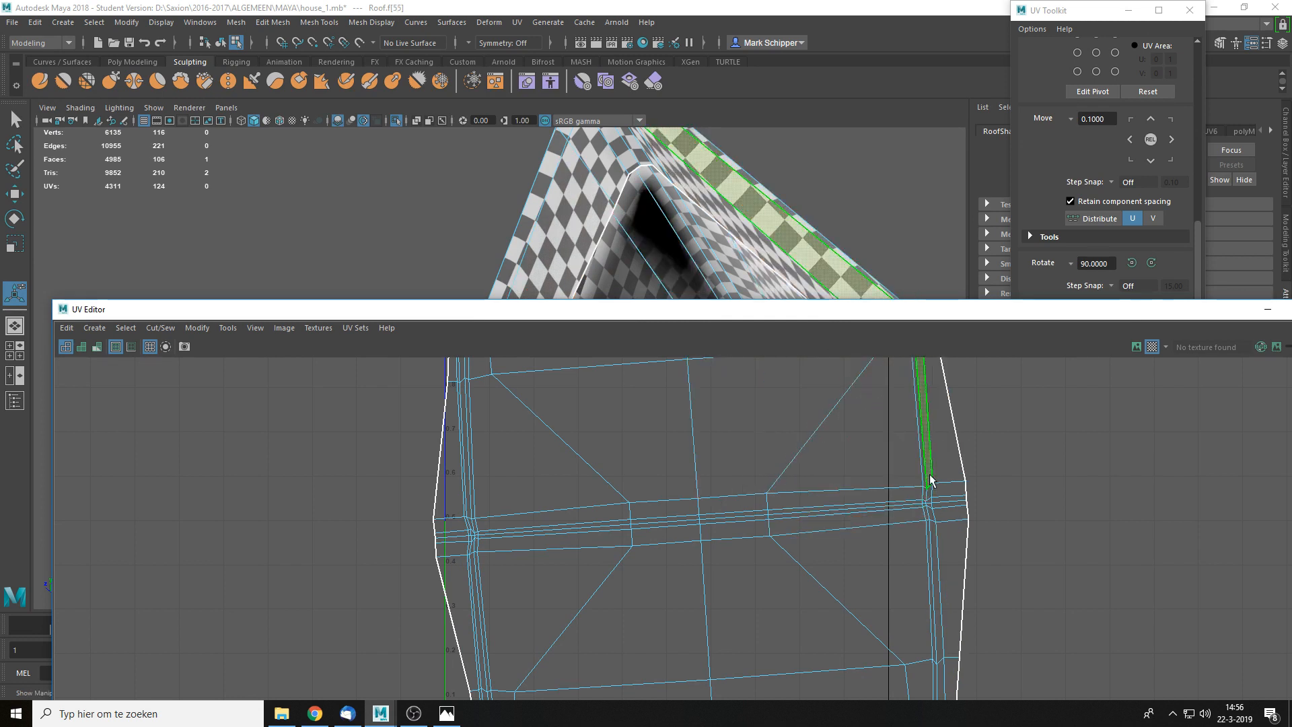
key(f)
scroll(685, 243, up, 2)
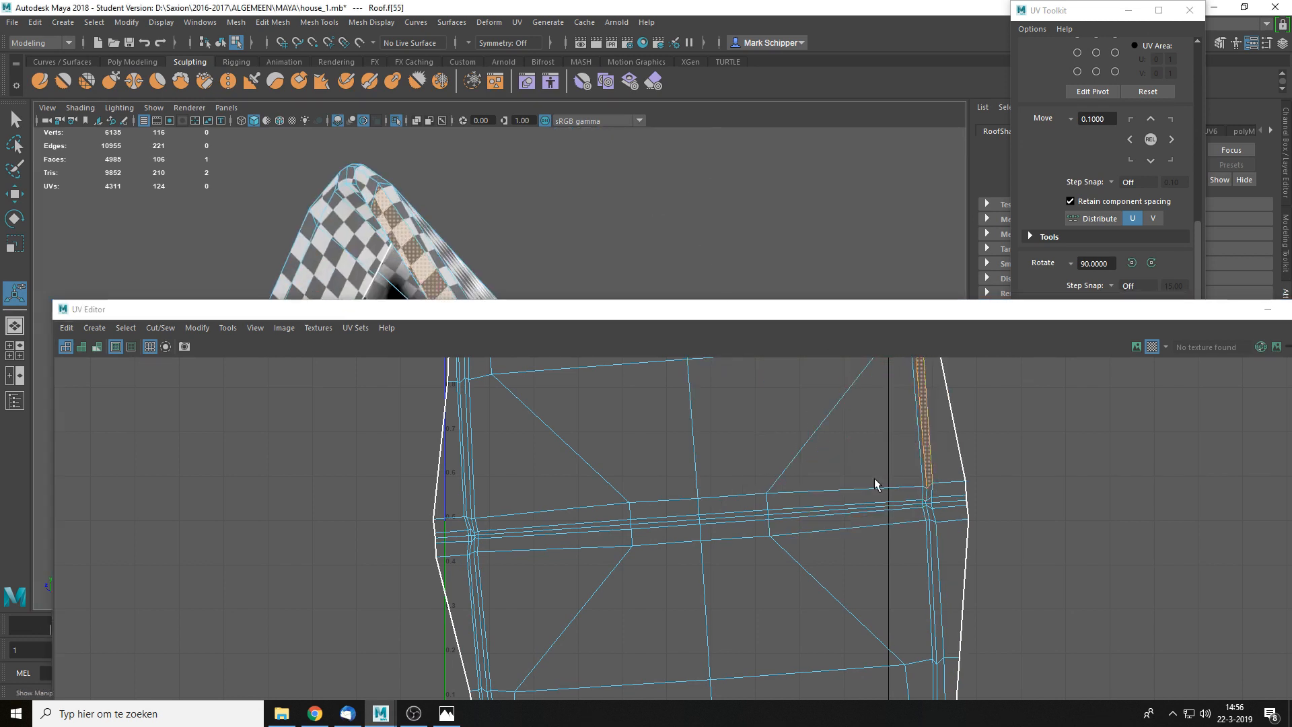
- Select the whole roof UV shell and rotate it about a quarter turn so its ridge runs vertically
right_drag(835, 486, 760, 430)
click(881, 493)
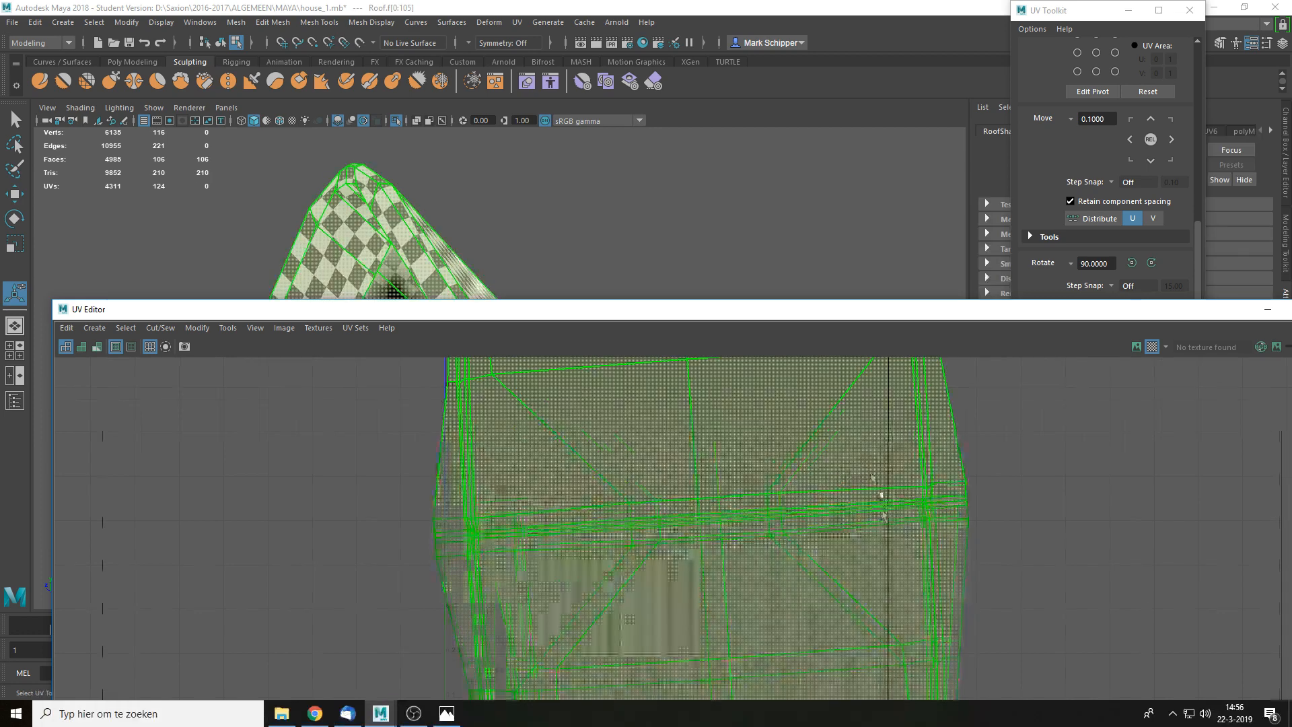
scroll(877, 499, down, 2)
key(e)
drag(807, 474, 846, 638)
click(969, 593)
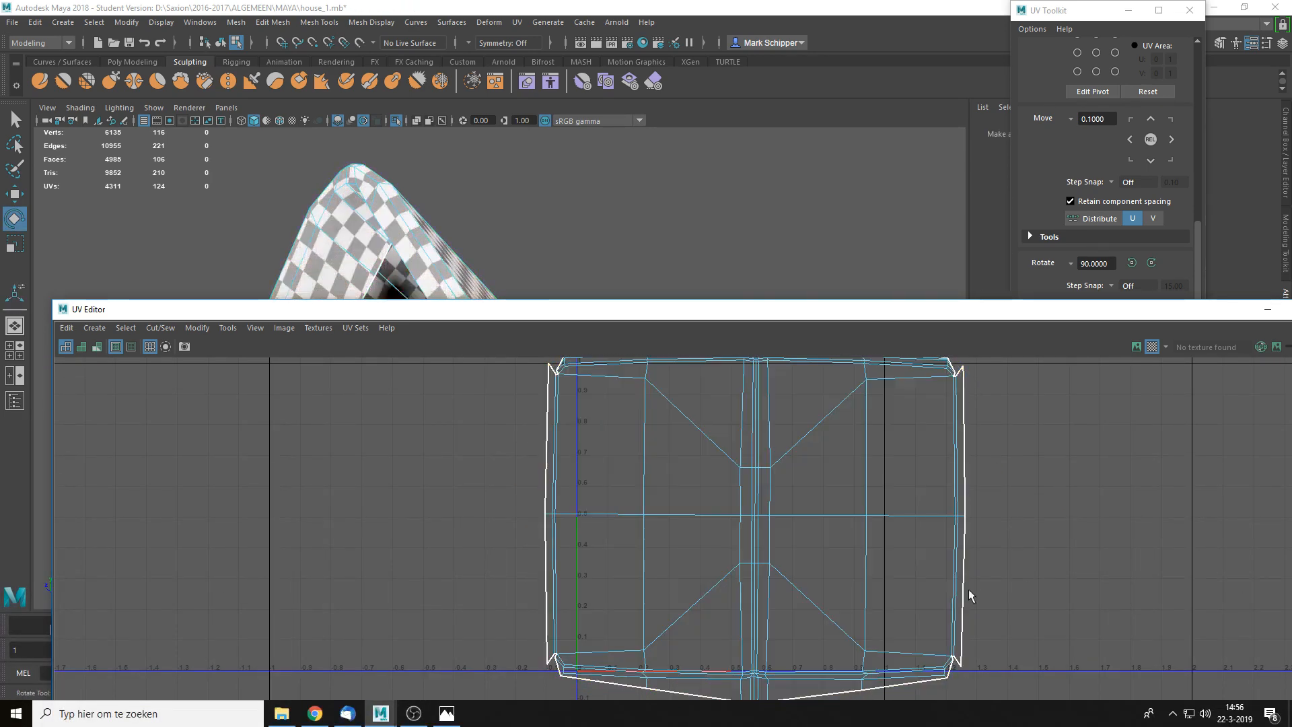
- Move the UV Editor down to reveal the roof, switch to edge selection and examine the shell's lower left corner
alt+middle_drag(861, 556, 921, 452)
drag(640, 313, 618, 446)
scroll(597, 346, up, 5)
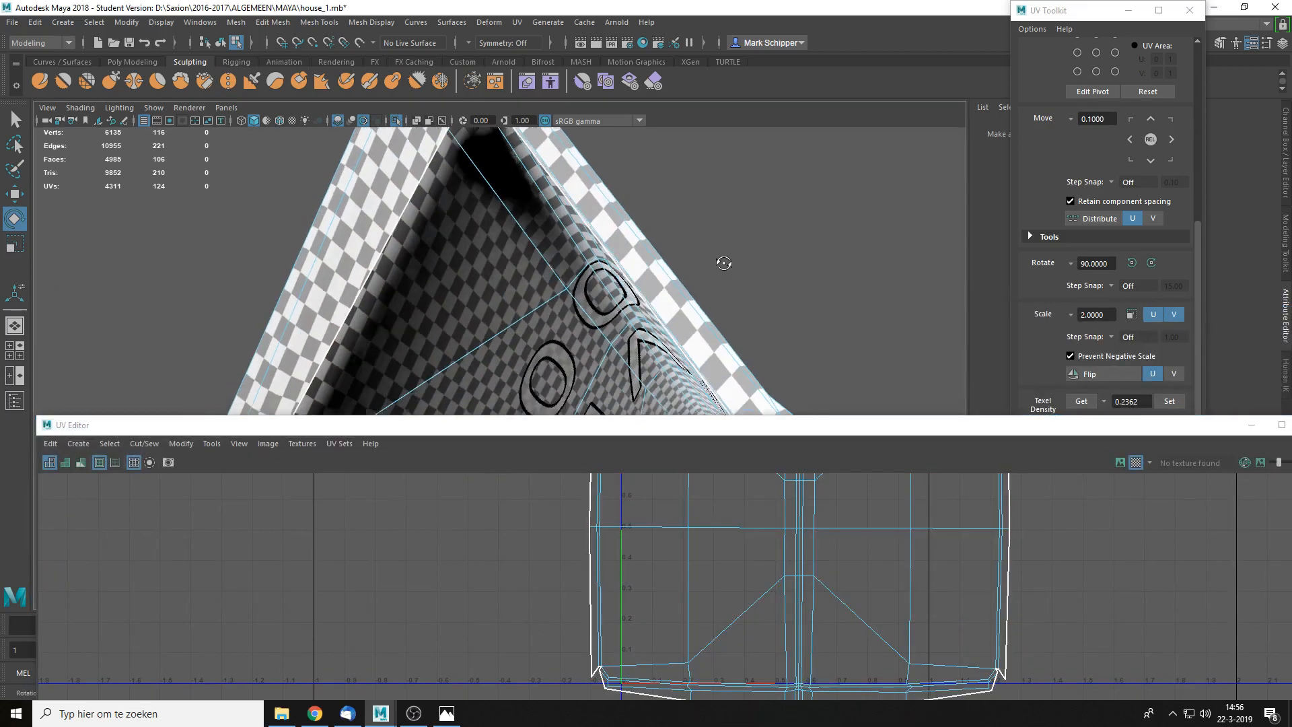
scroll(805, 561, up, 6)
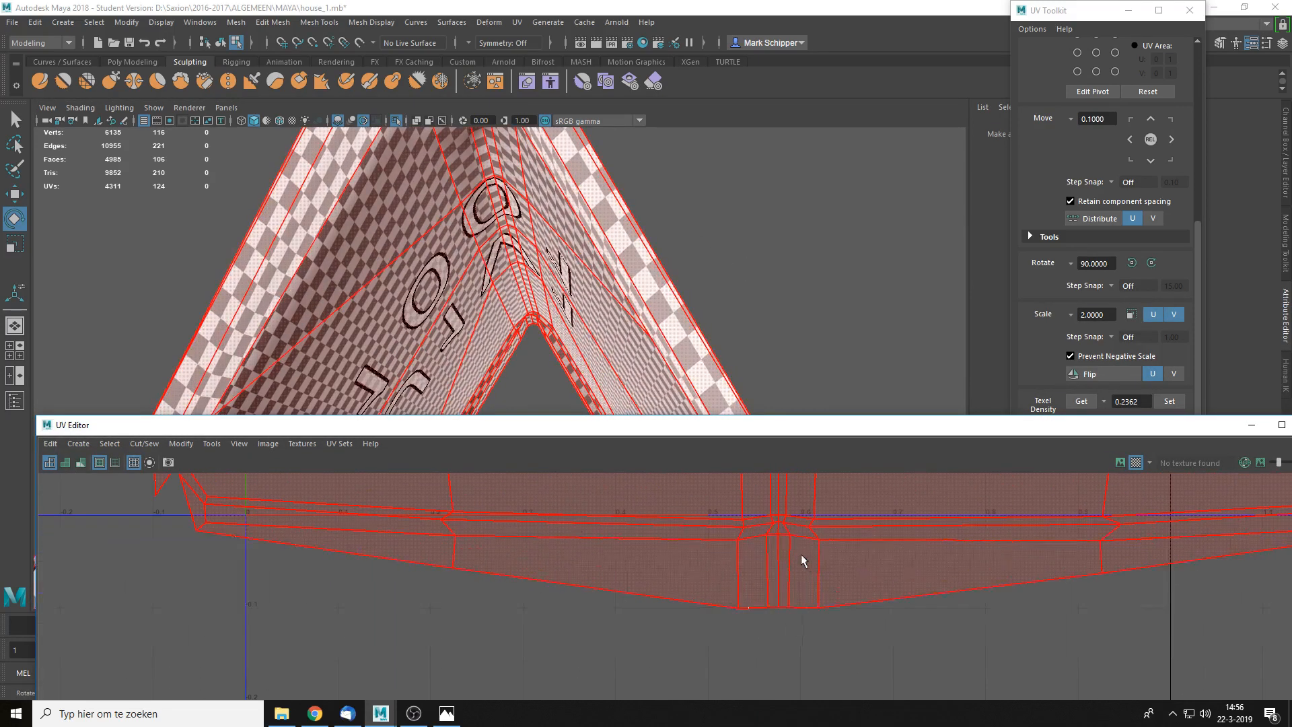
alt+middle_drag(549, 538, 931, 559)
right_click(615, 528)
right_drag(622, 525, 615, 490)
scroll(549, 518, up, 2)
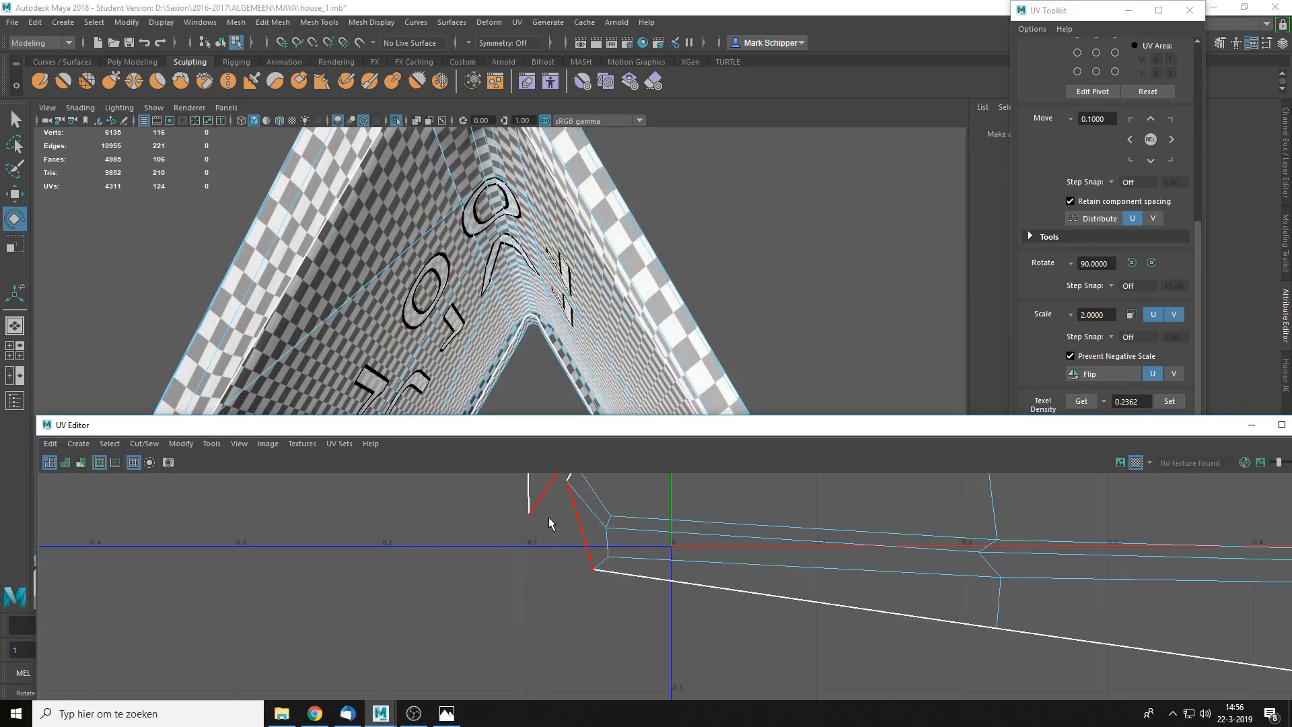
alt+middle_drag(909, 580, 584, 586)
alt+drag(538, 357, 585, 377)
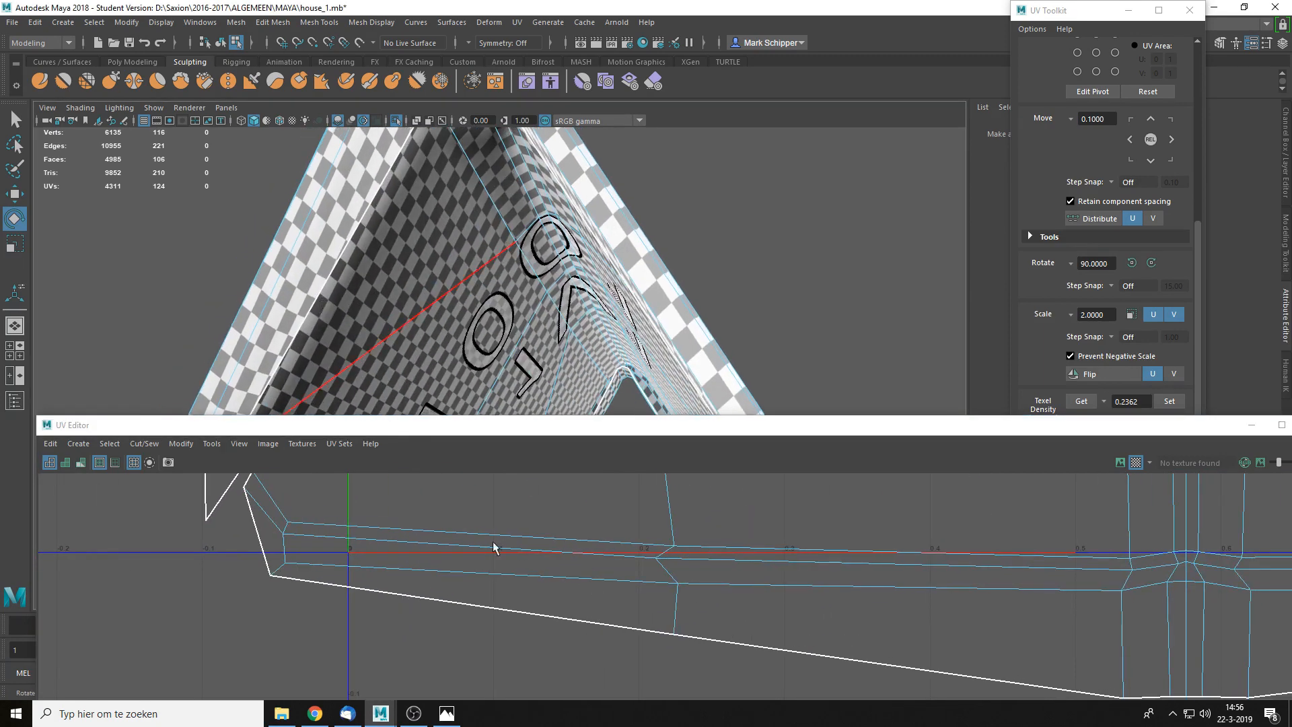
- Try an additional cut on the diagonal edge at the shell's lower left corner and unfold the whole shell
click(297, 564)
scroll(650, 571, down, 2)
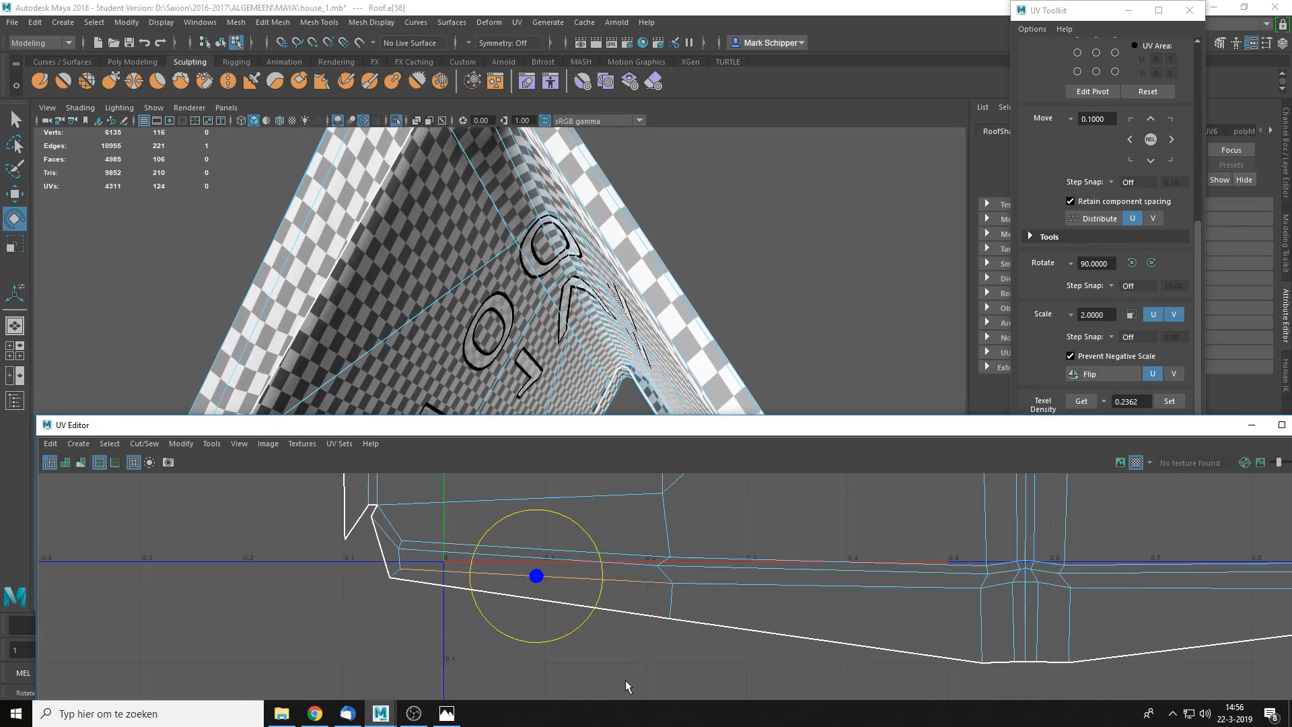
click(443, 577)
scroll(397, 538, up, 2)
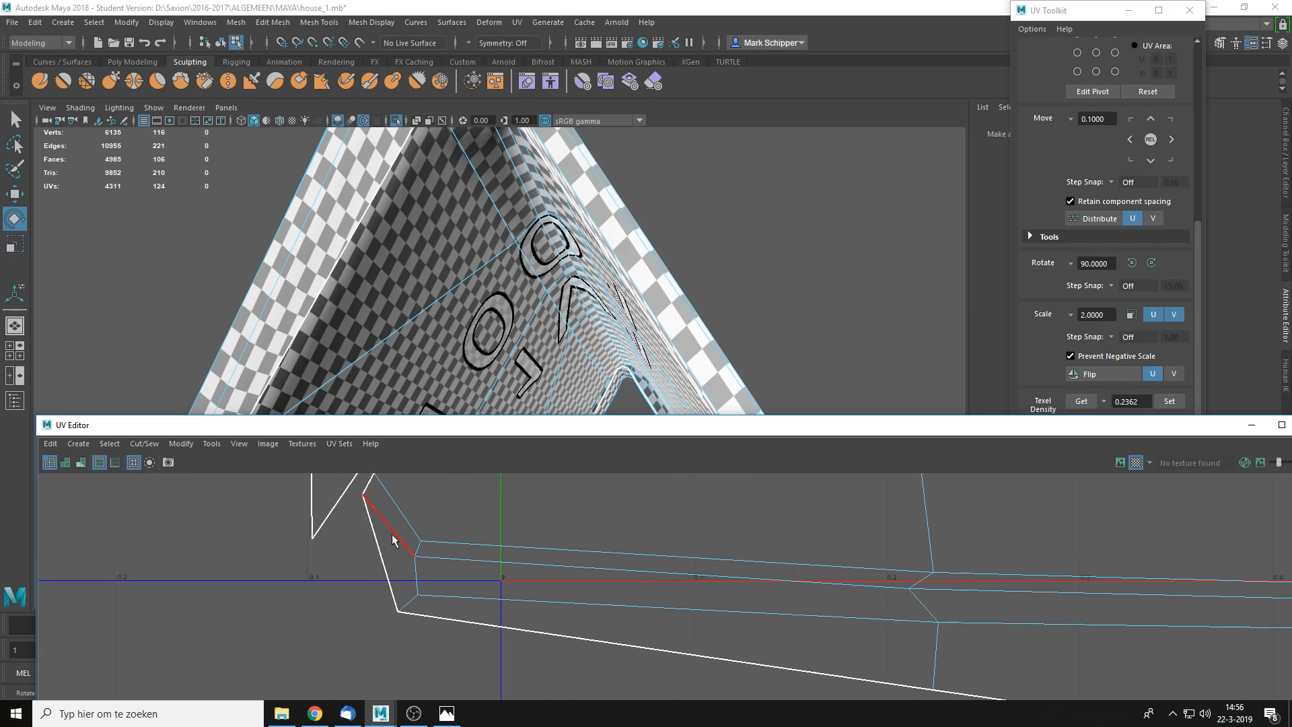
click(389, 537)
right_click(389, 535)
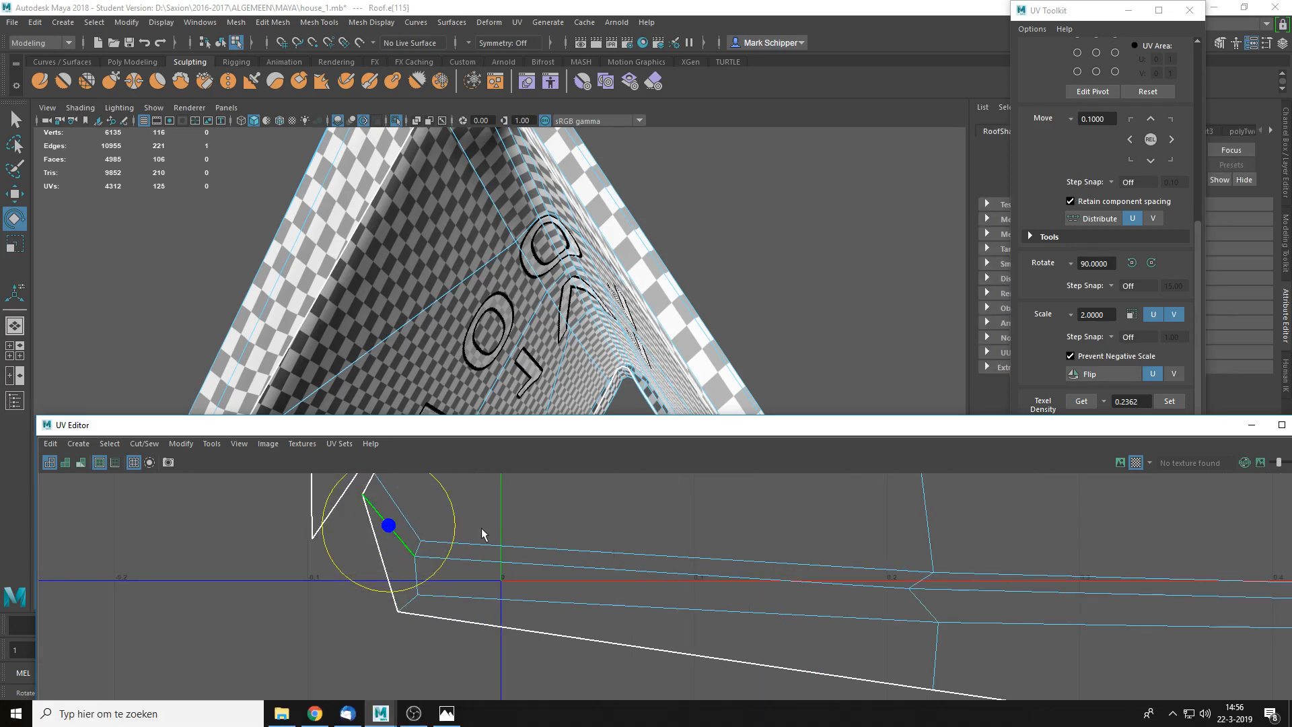
right_drag(657, 503, 576, 466)
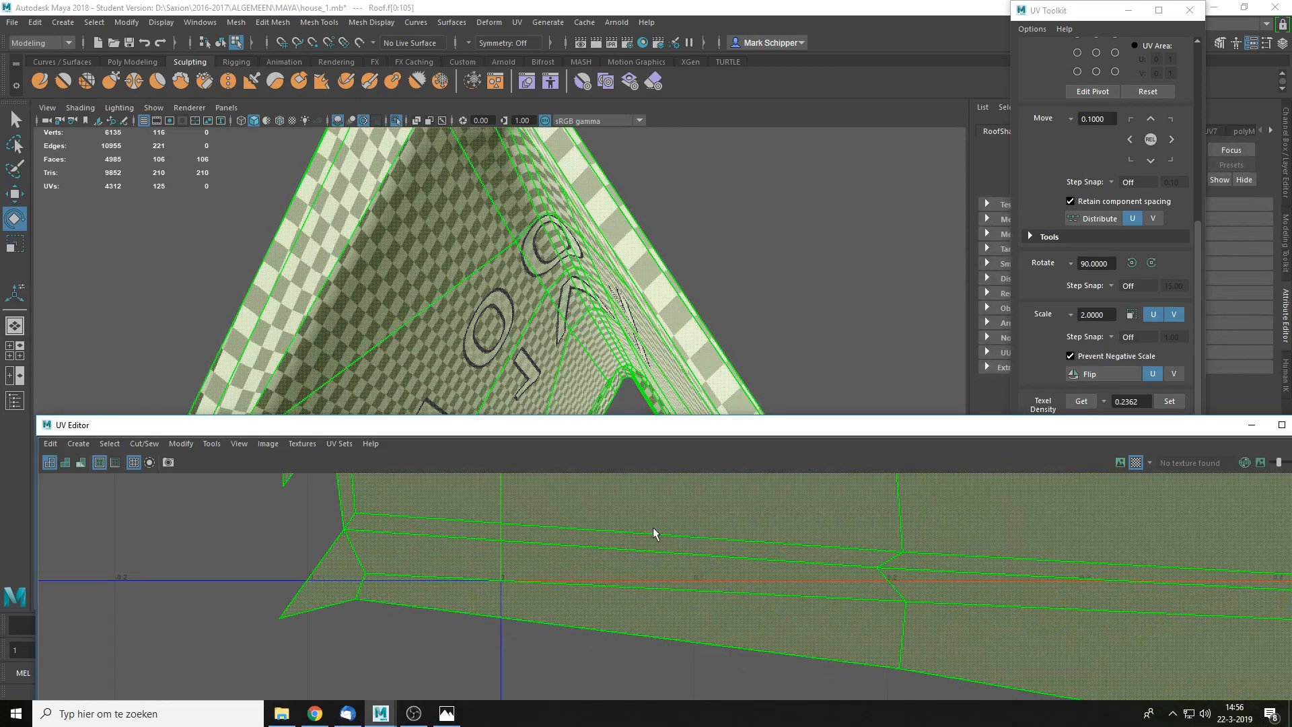
- Examine the roof's lower eave corner on the model and compare its faces with the newly cut UV corner
alt+drag(571, 326, 677, 390)
click(574, 536)
alt+drag(602, 326, 483, 515)
click(292, 528)
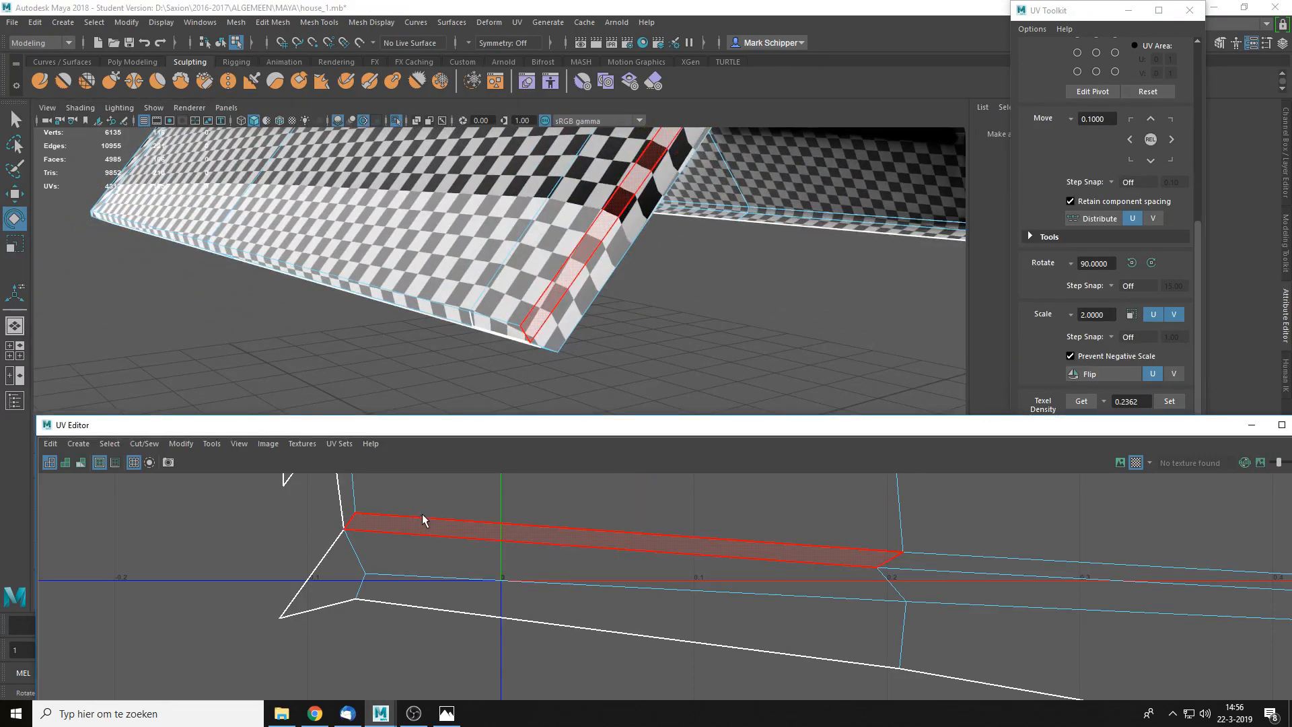
alt+drag(575, 303, 539, 329)
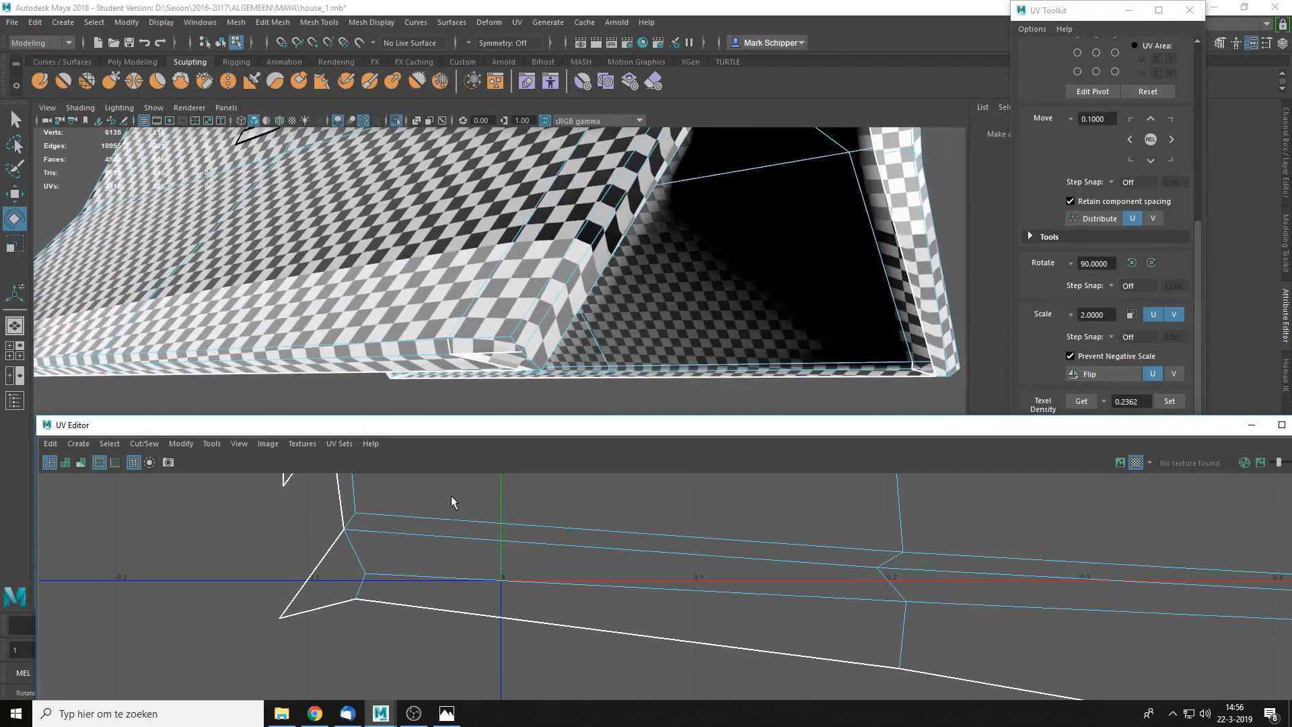
alt+middle_drag(451, 495, 499, 575)
- Reselect the whole roof UV shell and unfold it again, checking the checker pattern at the eave corner
double_click(504, 575)
key(ctrl+u)
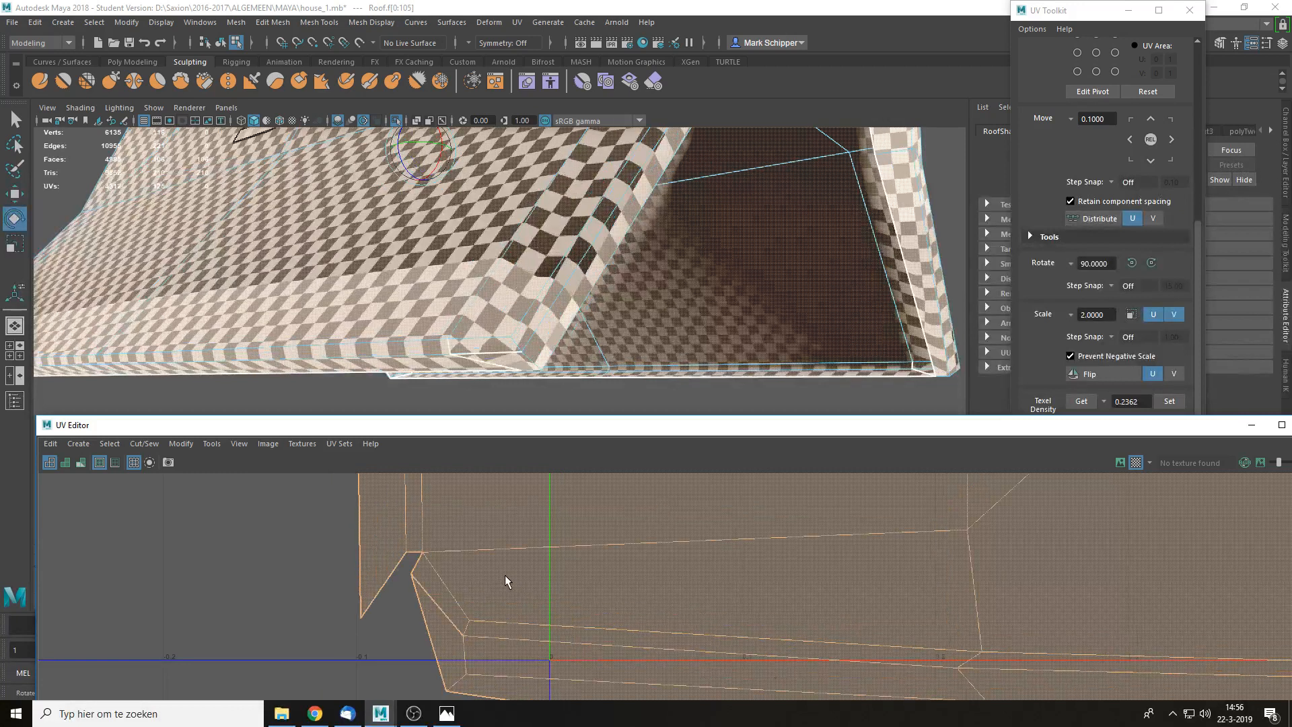
click(380, 640)
alt+drag(571, 392, 494, 345)
click(466, 337)
right_drag(485, 560, 421, 512)
click(438, 606)
right_drag(581, 530, 564, 522)
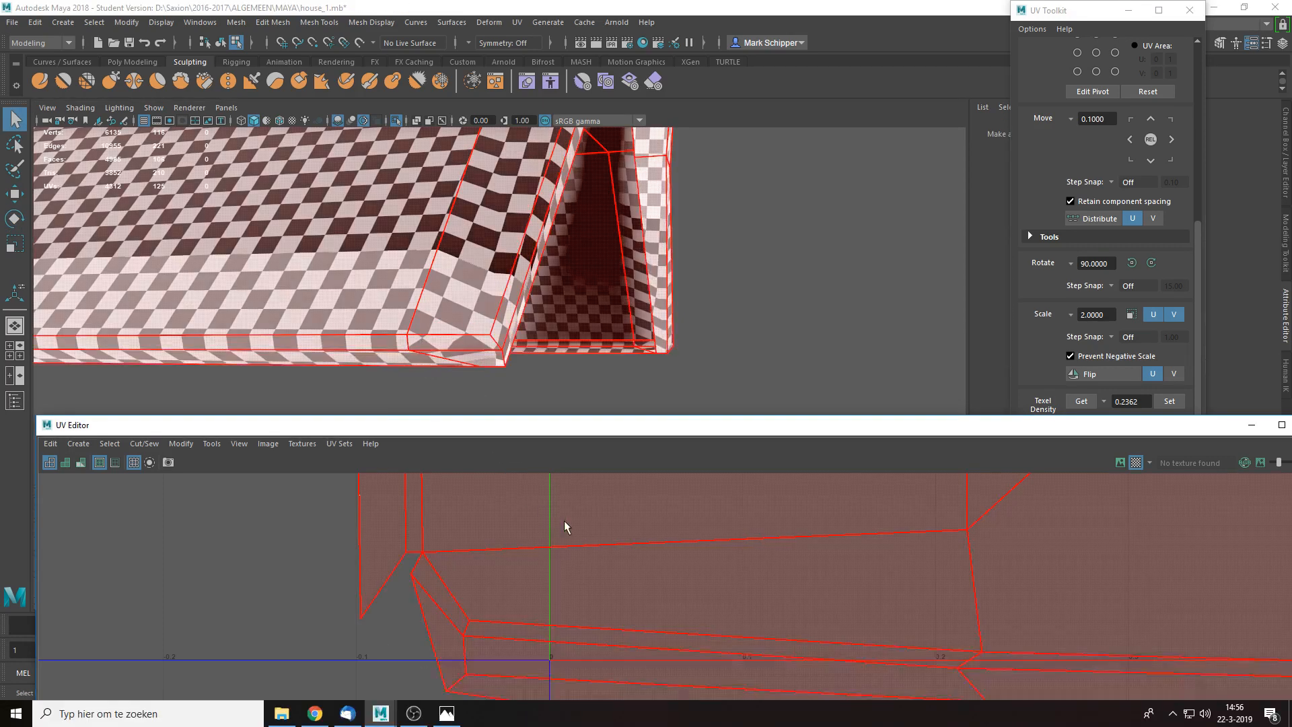
click(565, 522)
key(ctrl+u)
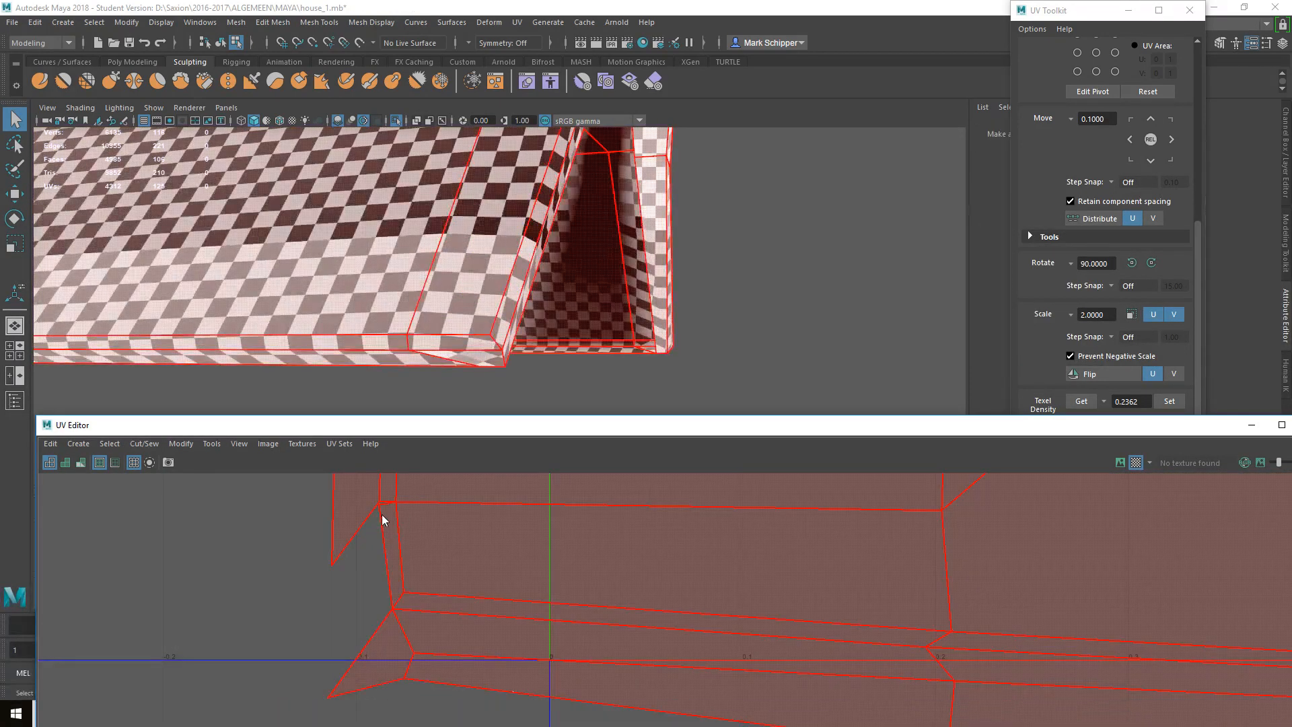
- Sew the split edges at the roof shell's lower left corner back together and unfold the whole shell
key(F10)
right_drag(390, 502, 491, 490)
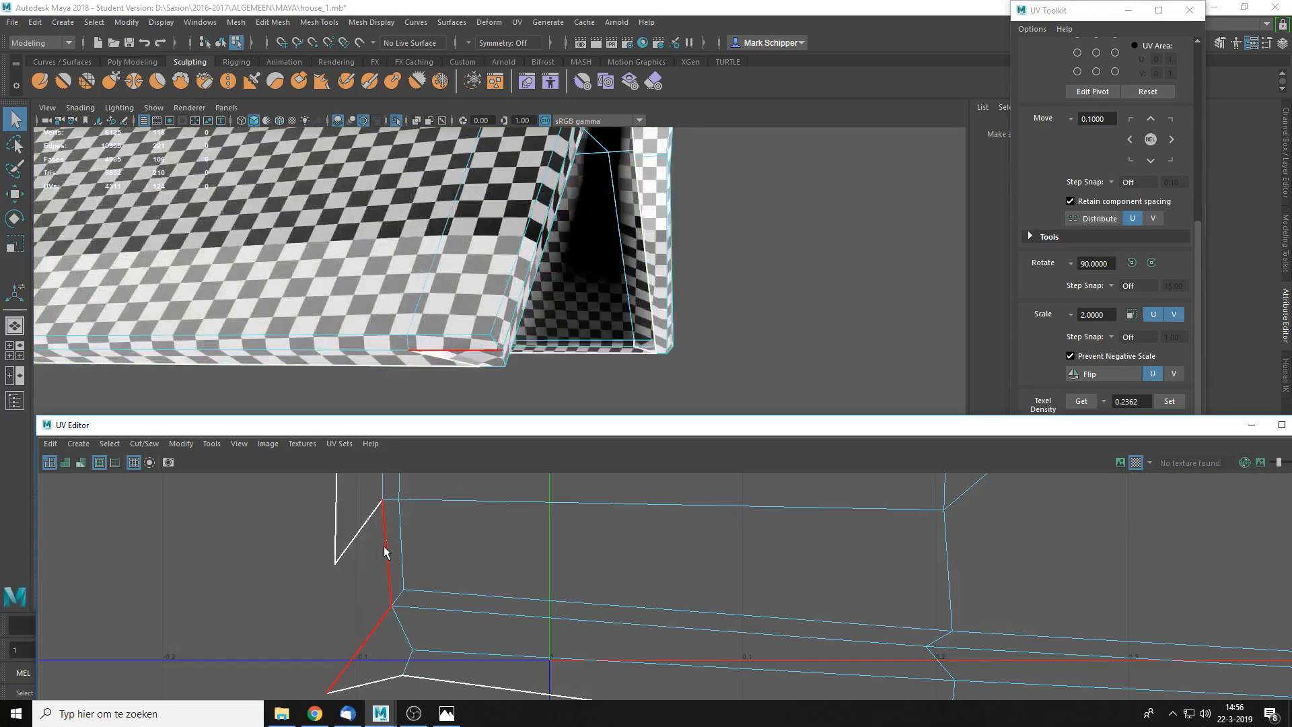
click(390, 564)
scroll(392, 564, down, 1)
click(358, 597)
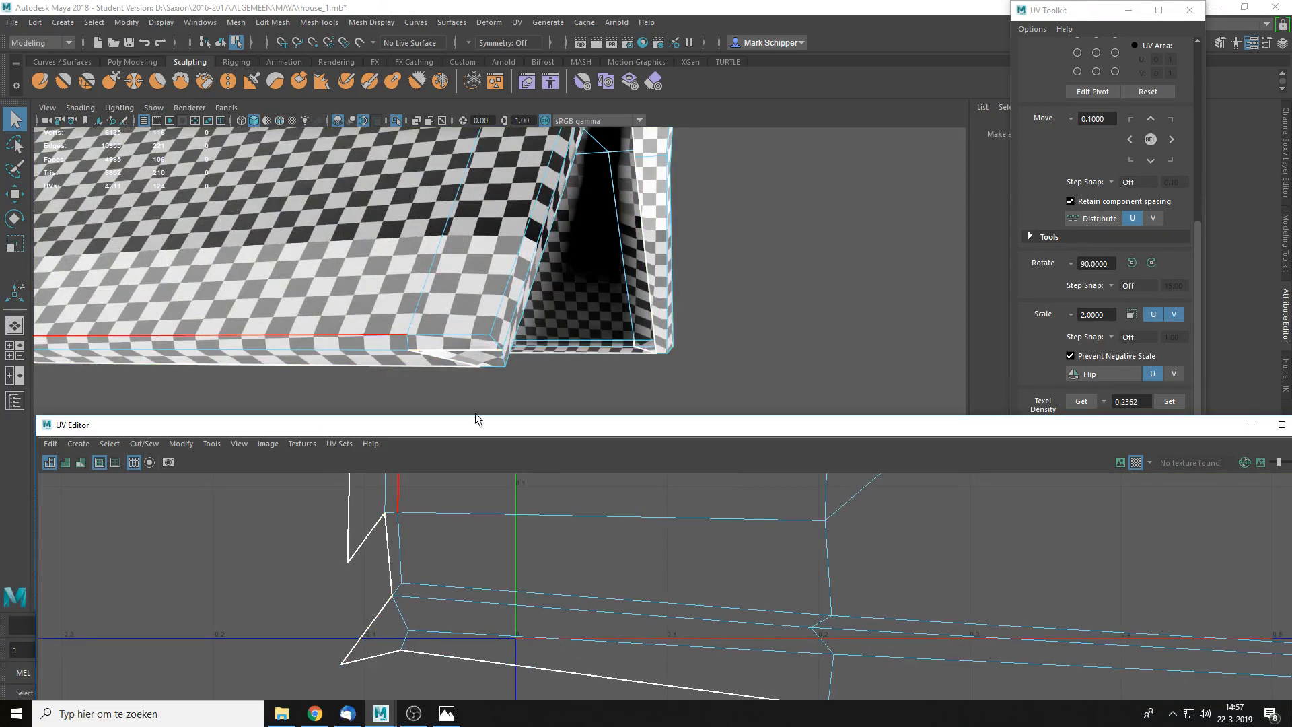
click(377, 626)
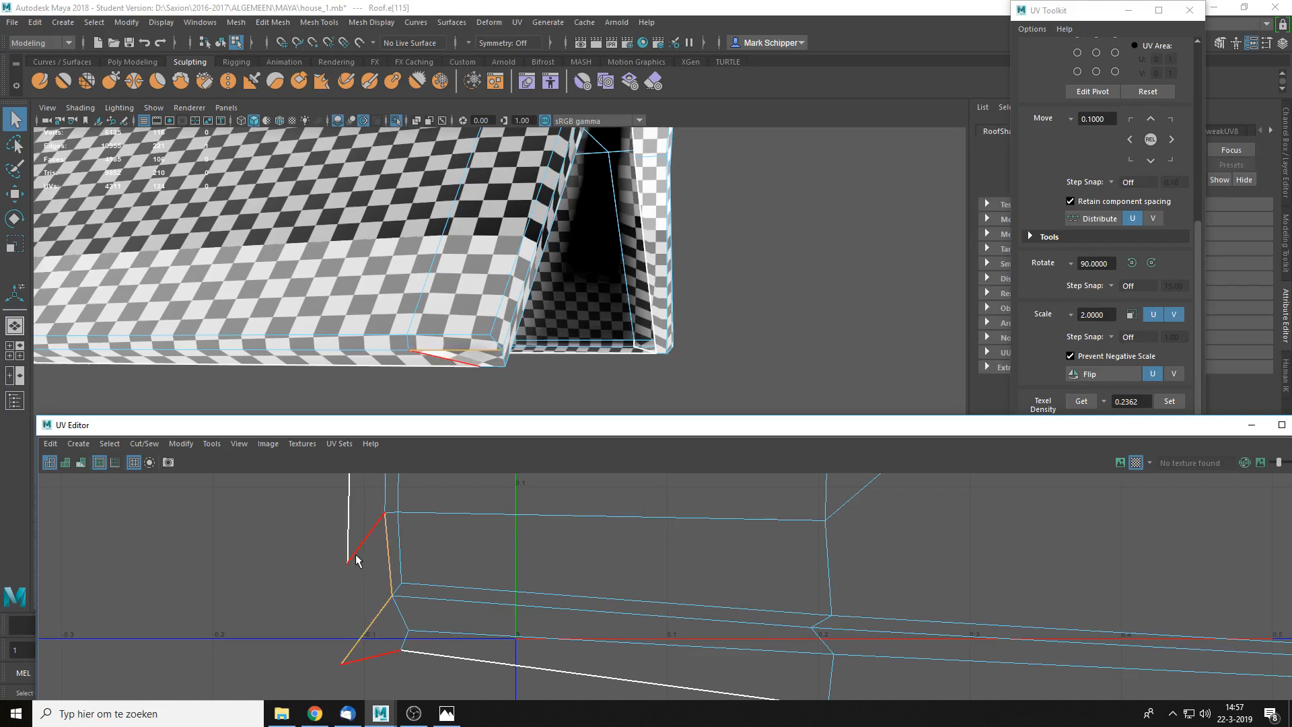
shift+right_drag(356, 560, 359, 591)
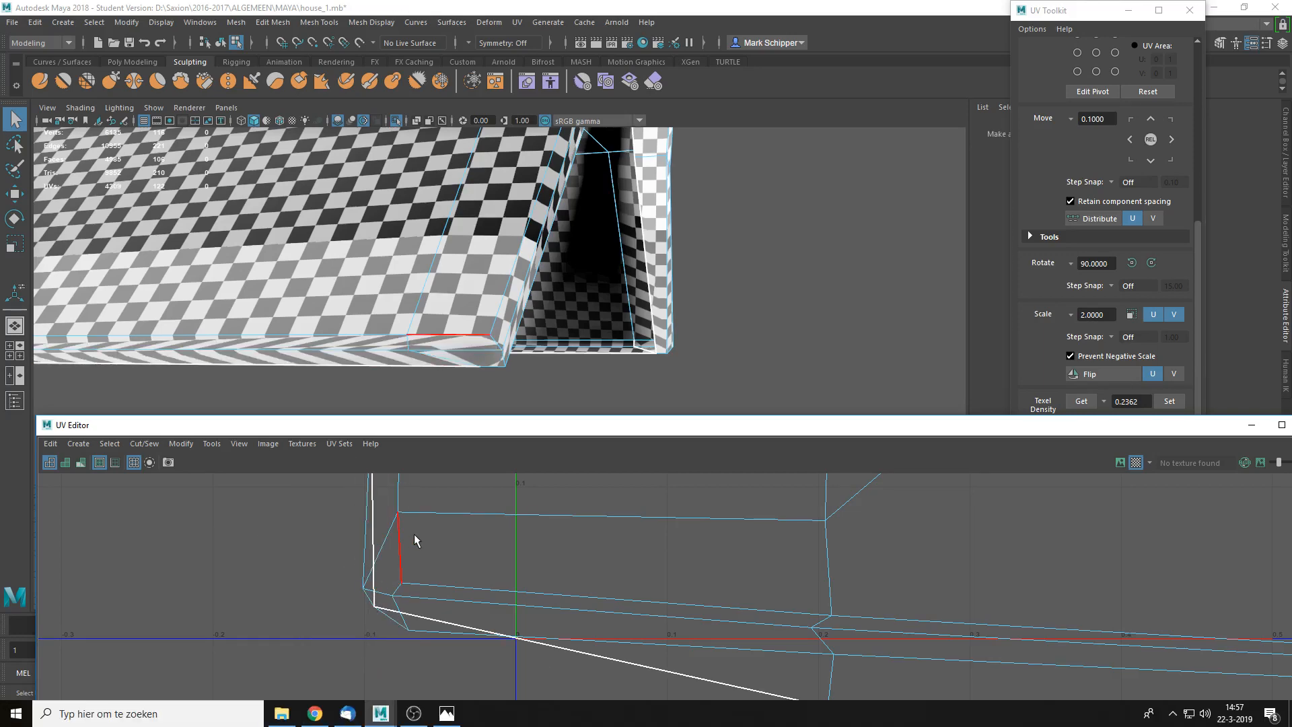
right_drag(470, 478, 381, 396)
click(464, 536)
key(ctrl+u)
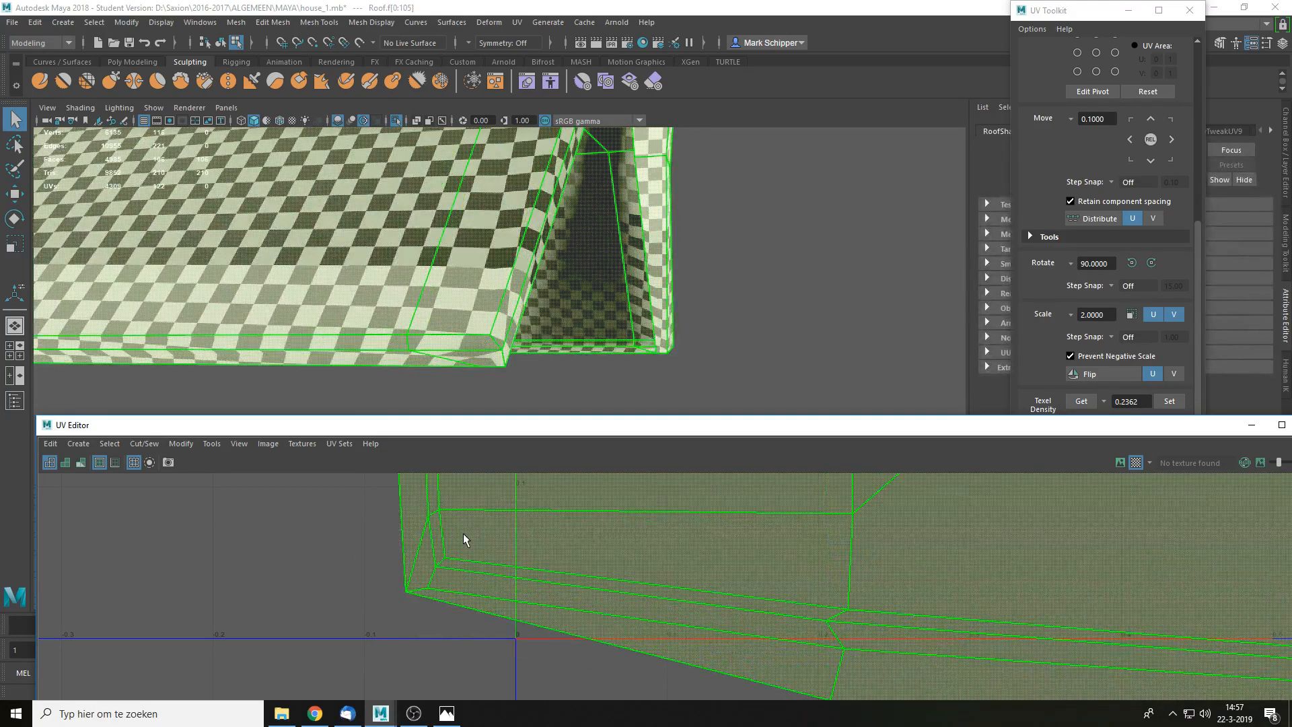
- Cut only the outer diagonal edge at the shell's lower left corner and unfold the whole roof shell with it
right_drag(464, 536, 463, 498)
click(411, 556)
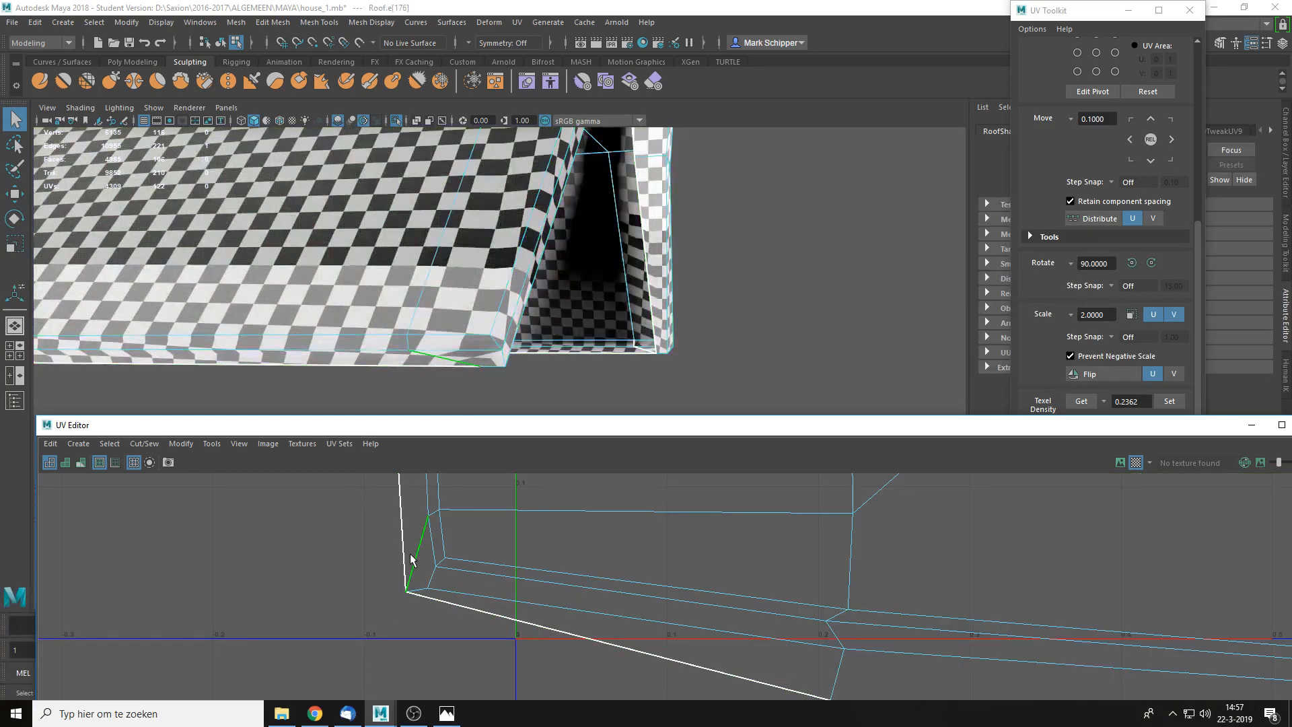
shift+right_drag(411, 556, 357, 556)
right_drag(544, 538, 466, 472)
click(543, 516)
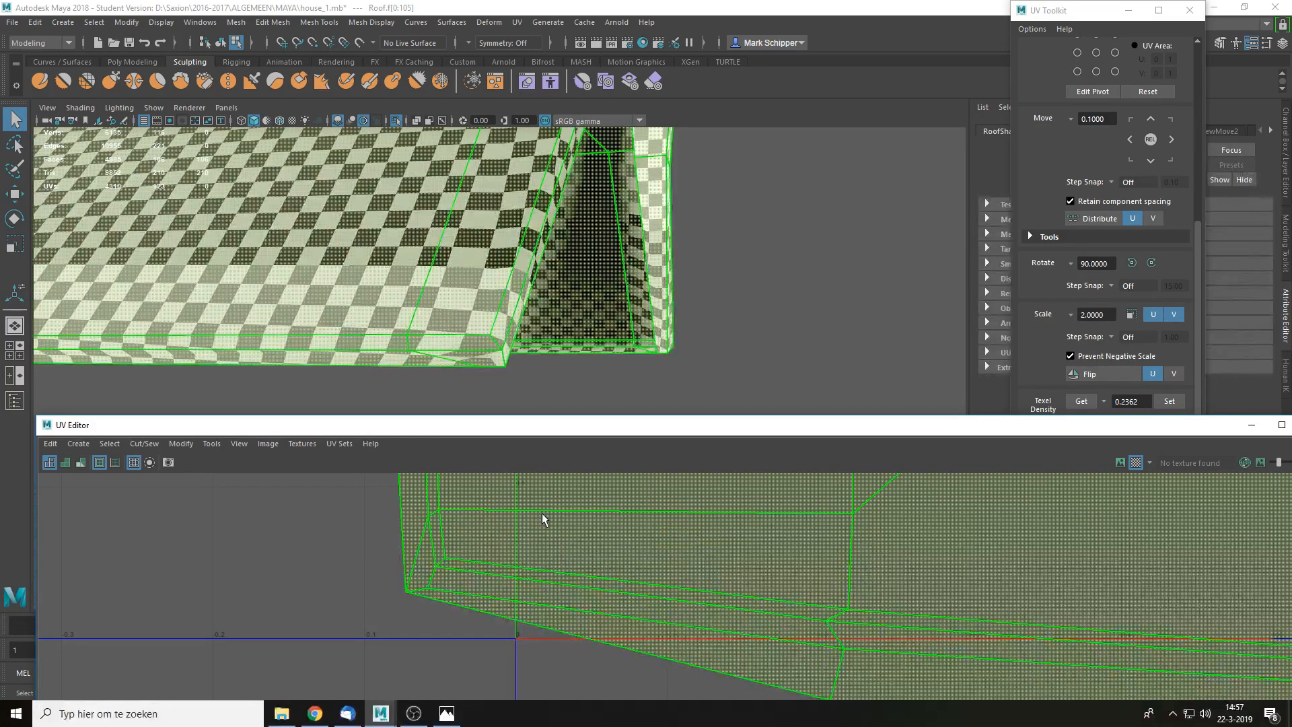
key(ctrl+u)
click(387, 579)
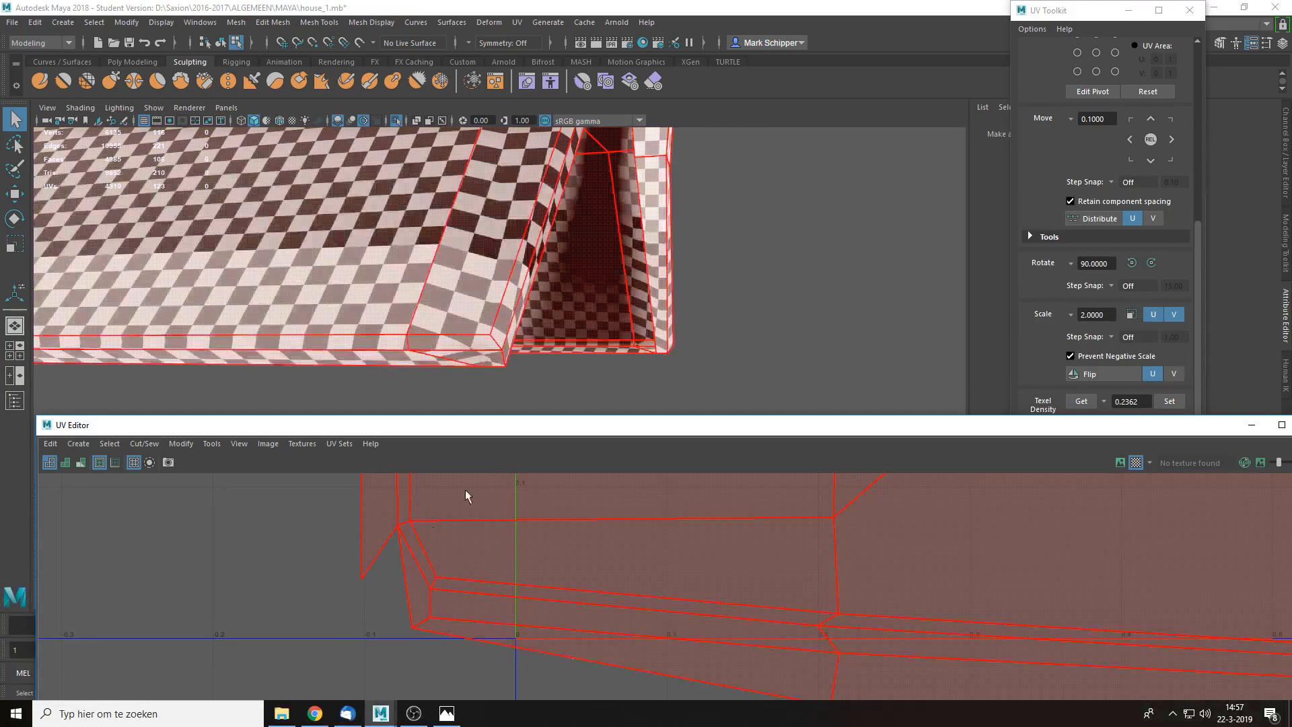
- Cut the short edge at the roof shell's lower left corner and unfold the whole shell again
alt+drag(547, 303, 486, 450)
right_drag(416, 529, 416, 490)
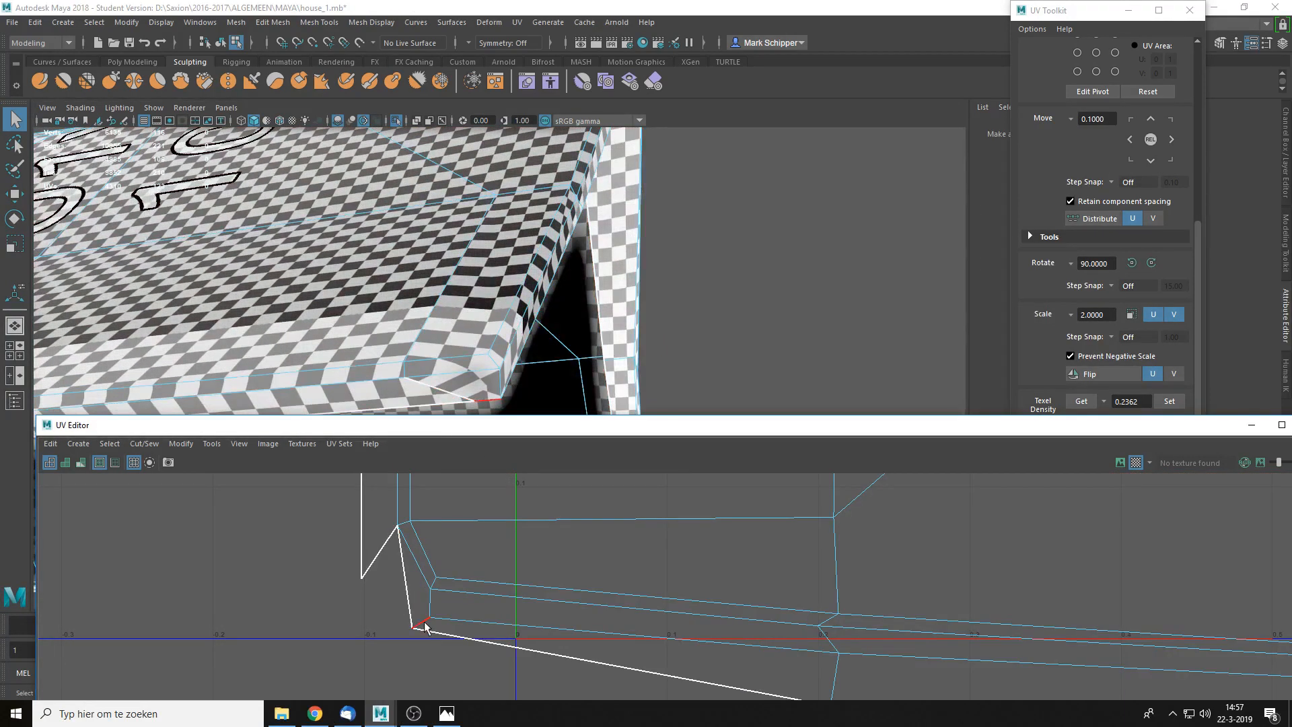
click(428, 621)
shift+right_drag(428, 621, 377, 506)
click(459, 528)
key(ctrl+u)
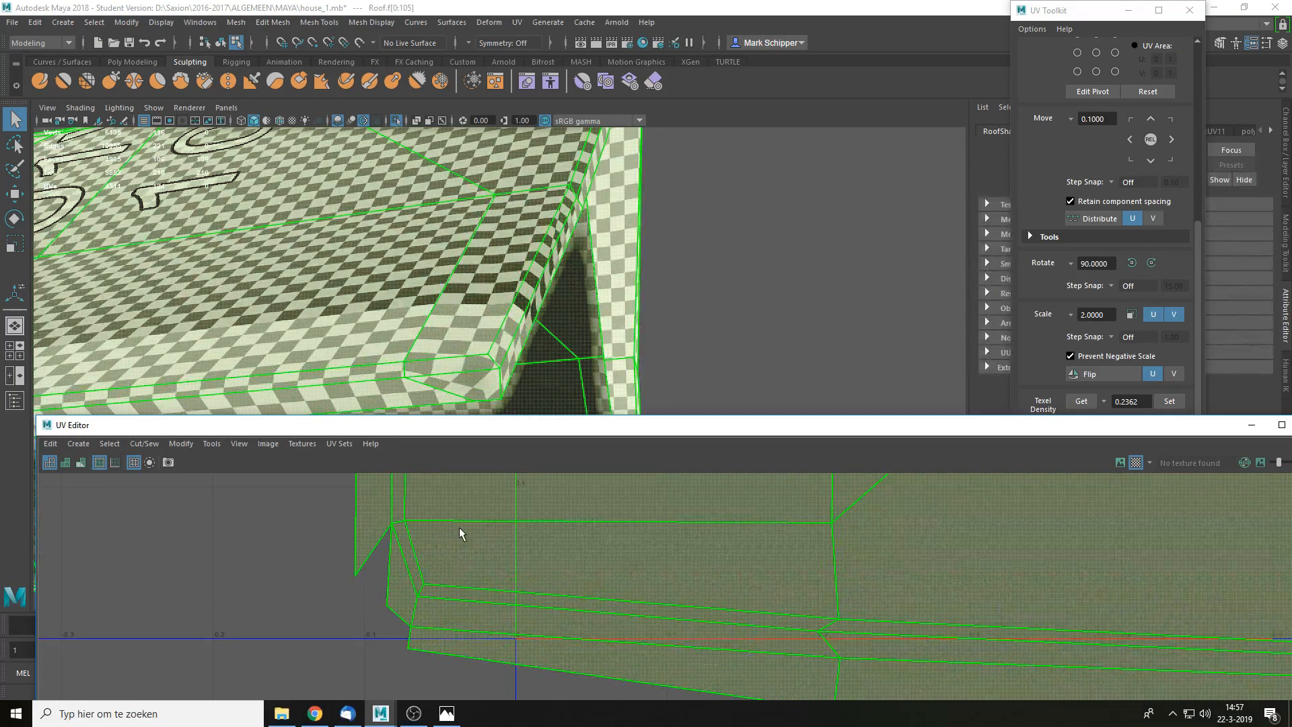
- Identify the eave corner face, cut the diagonal edge along its inner side and unfold the whole roof shell
right_drag(460, 528, 392, 488)
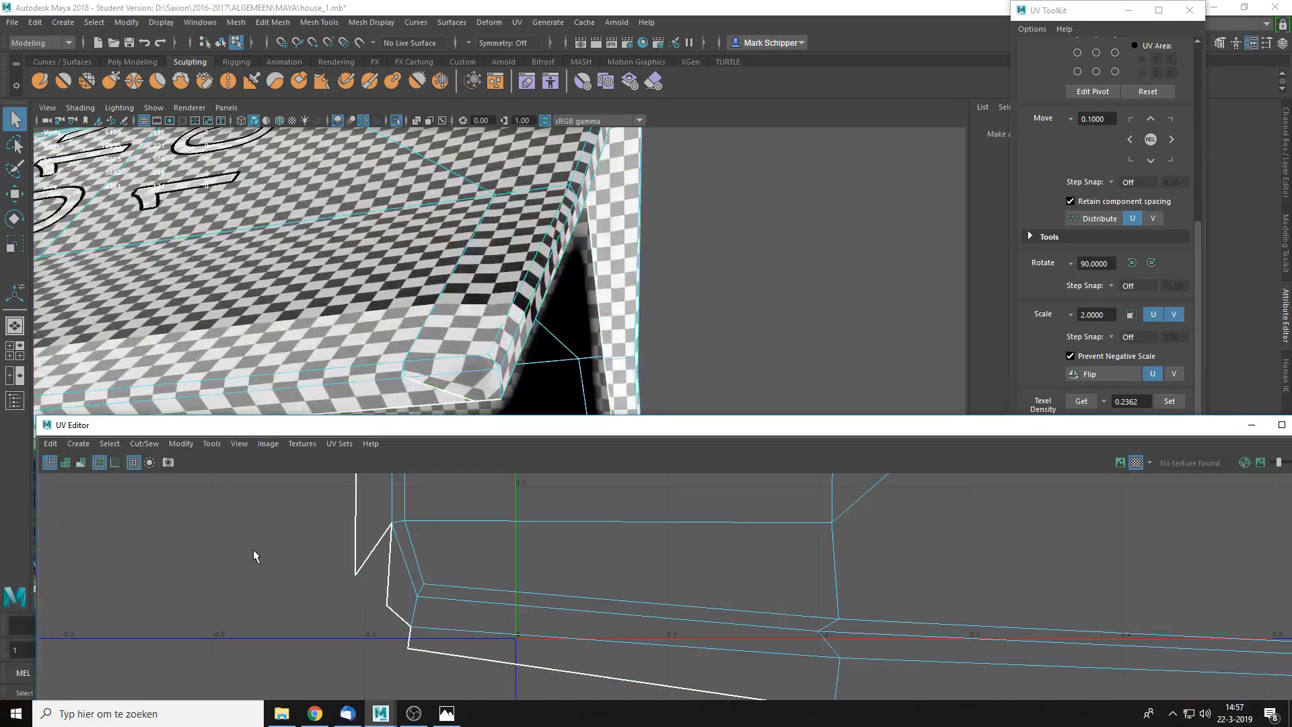
click(403, 564)
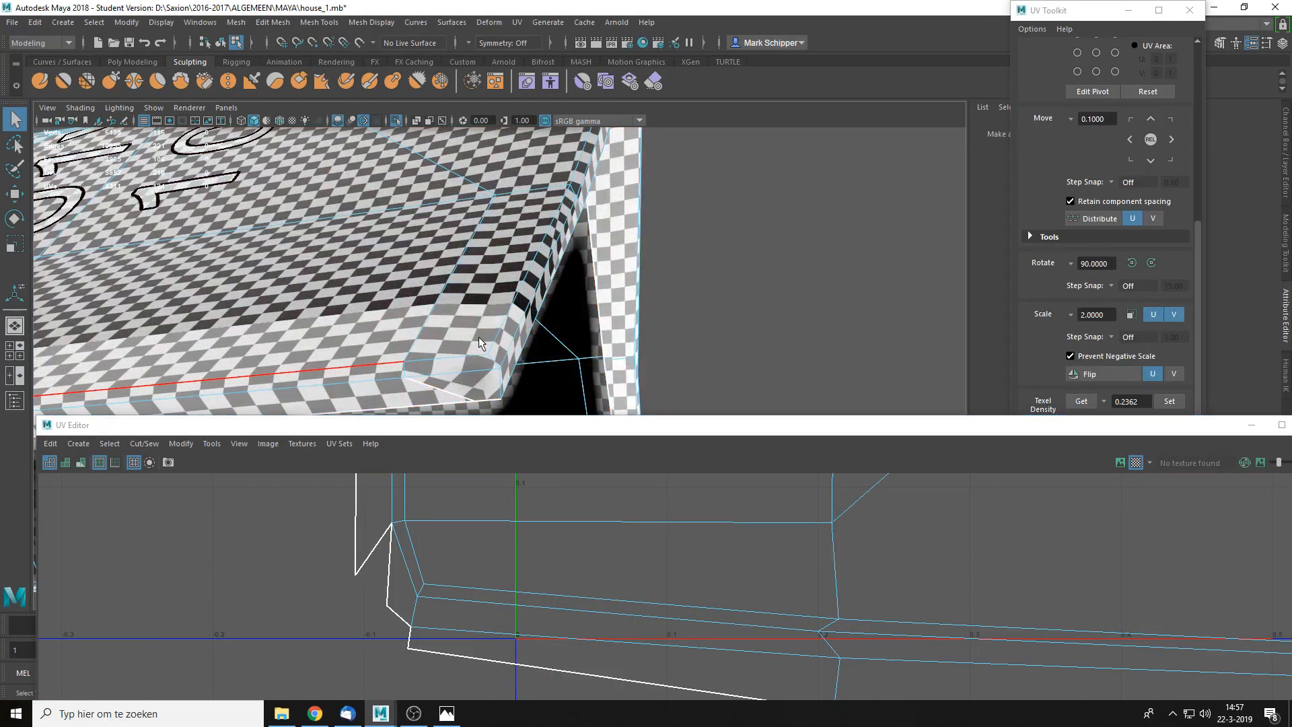
alt+drag(518, 289, 547, 289)
right_drag(528, 309, 528, 341)
click(537, 314)
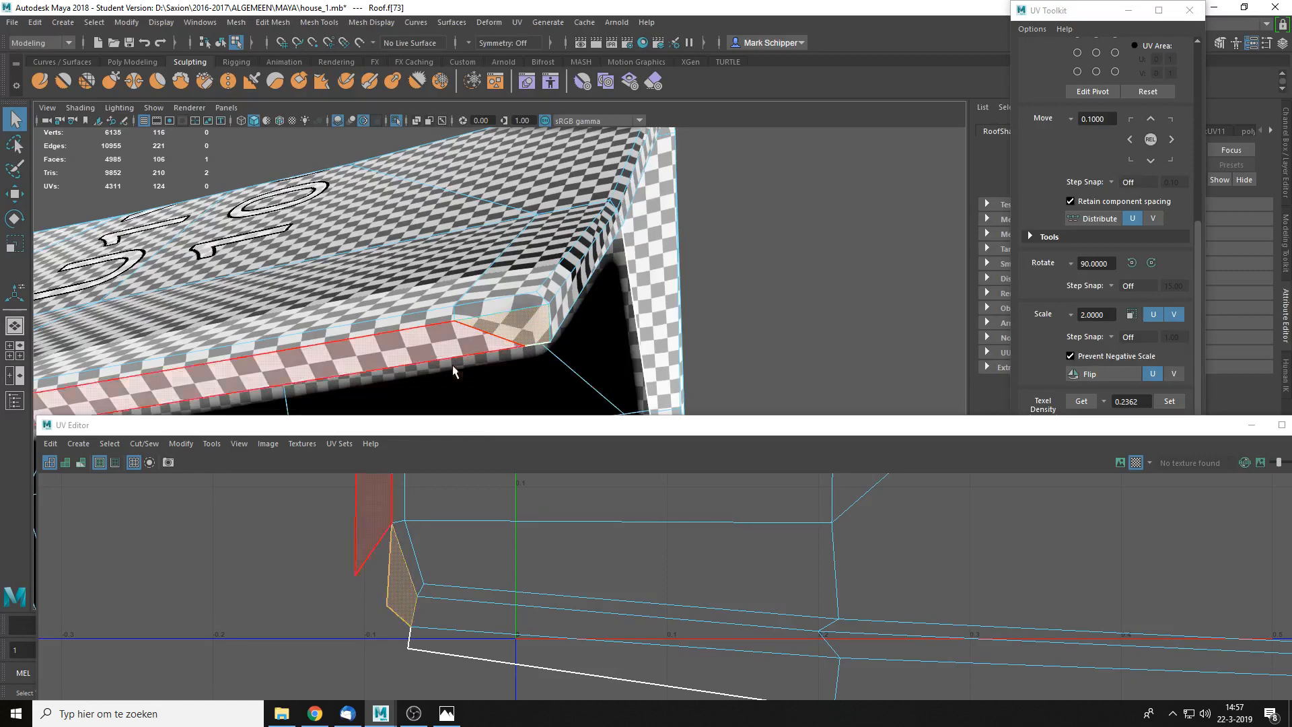
alt+drag(551, 366, 474, 324)
right_drag(395, 536, 395, 509)
scroll(394, 540, up, 1)
click(404, 556)
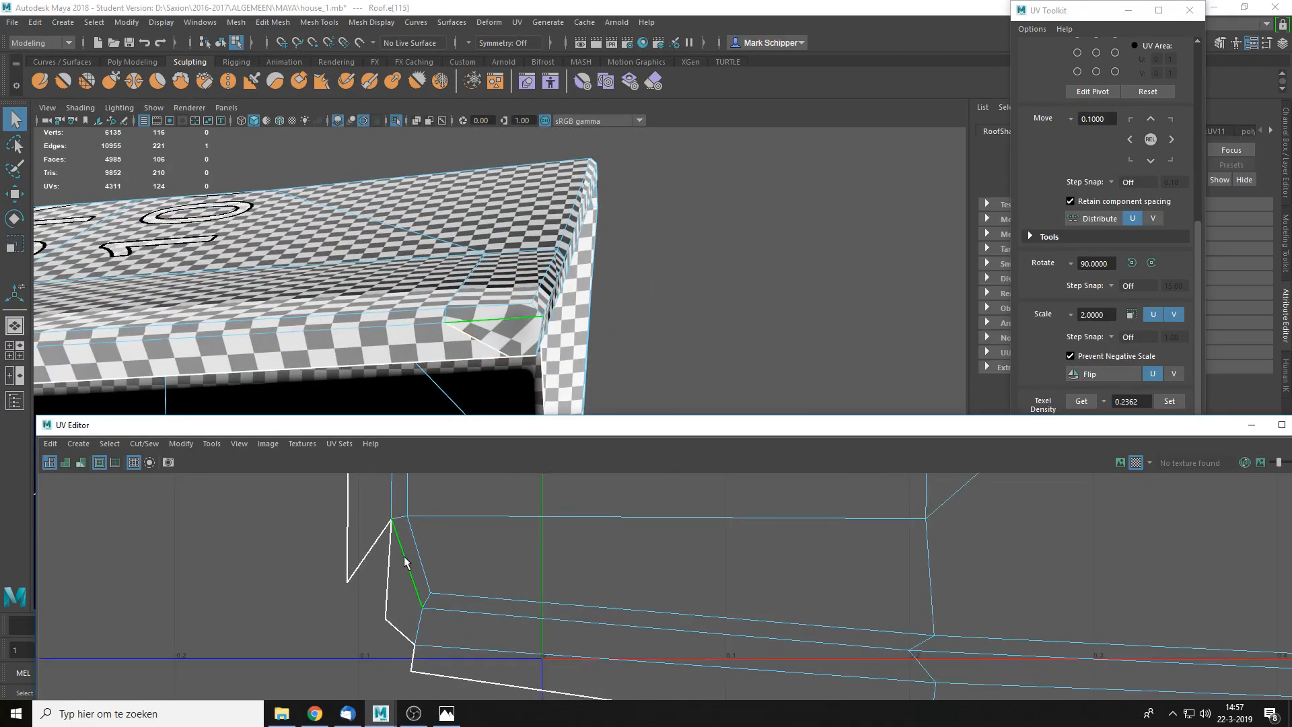
shift+right_drag(405, 557, 373, 549)
right_drag(476, 543, 430, 507)
click(435, 510)
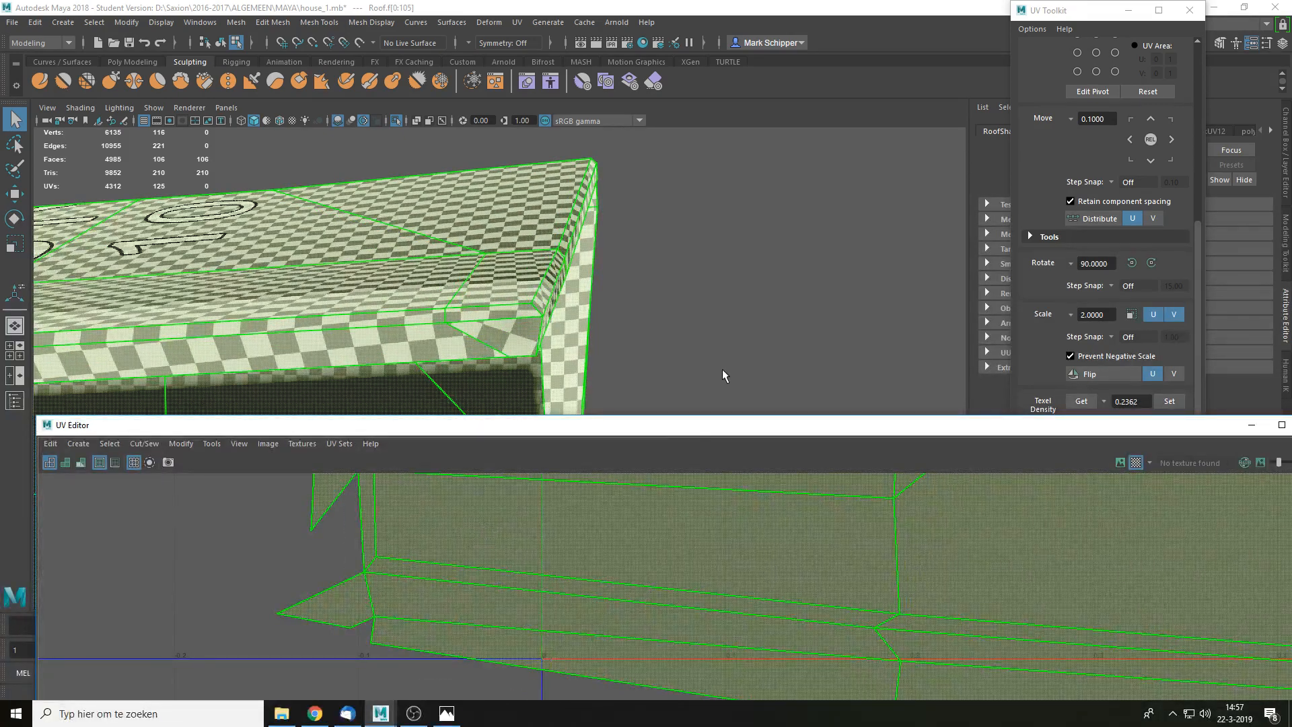
- Try to square up the small flap at the shell's lower left corner by moving its outer UVs, undoing the last move
right_drag(496, 539, 466, 551)
drag(302, 633, 301, 632)
key(w)
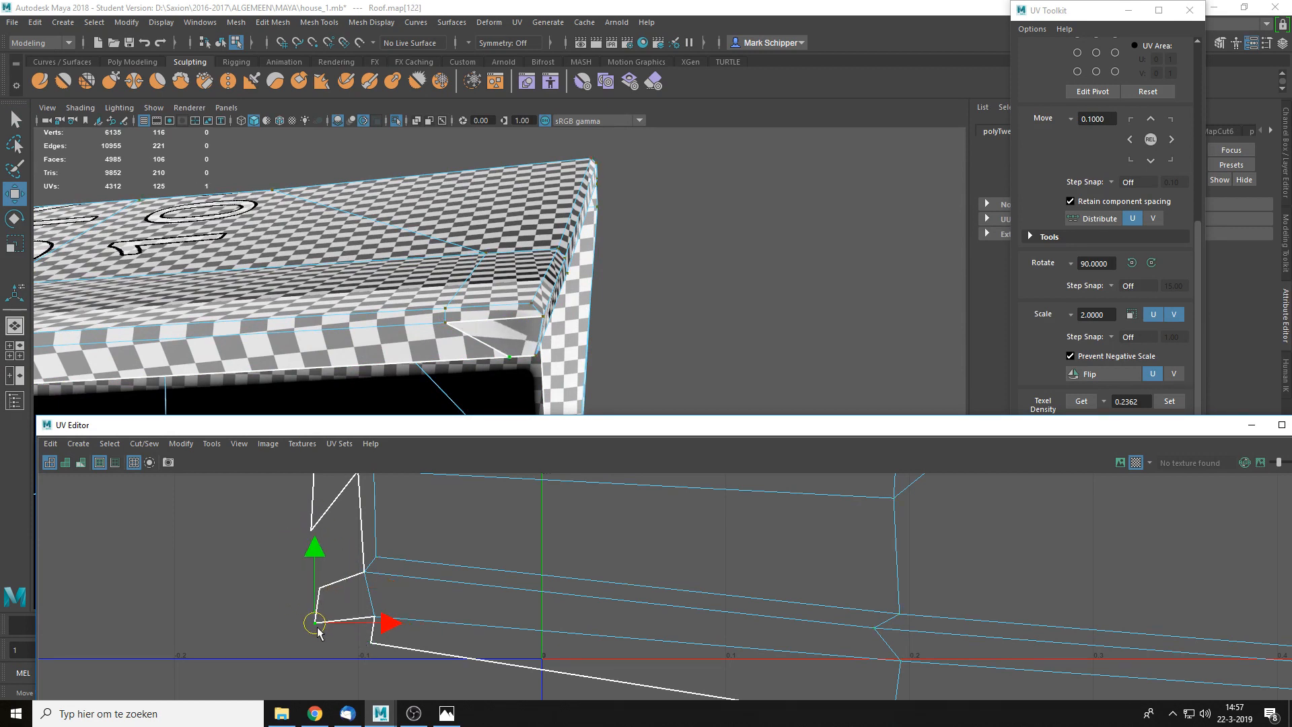
mouse_move(342, 636)
mouse_down()
mouse_move(345, 680)
mouse_move(320, 594)
mouse_move(348, 607)
mouse_move(203, 647)
mouse_move(215, 562)
mouse_move(217, 584)
mouse_move(322, 642)
mouse_up()
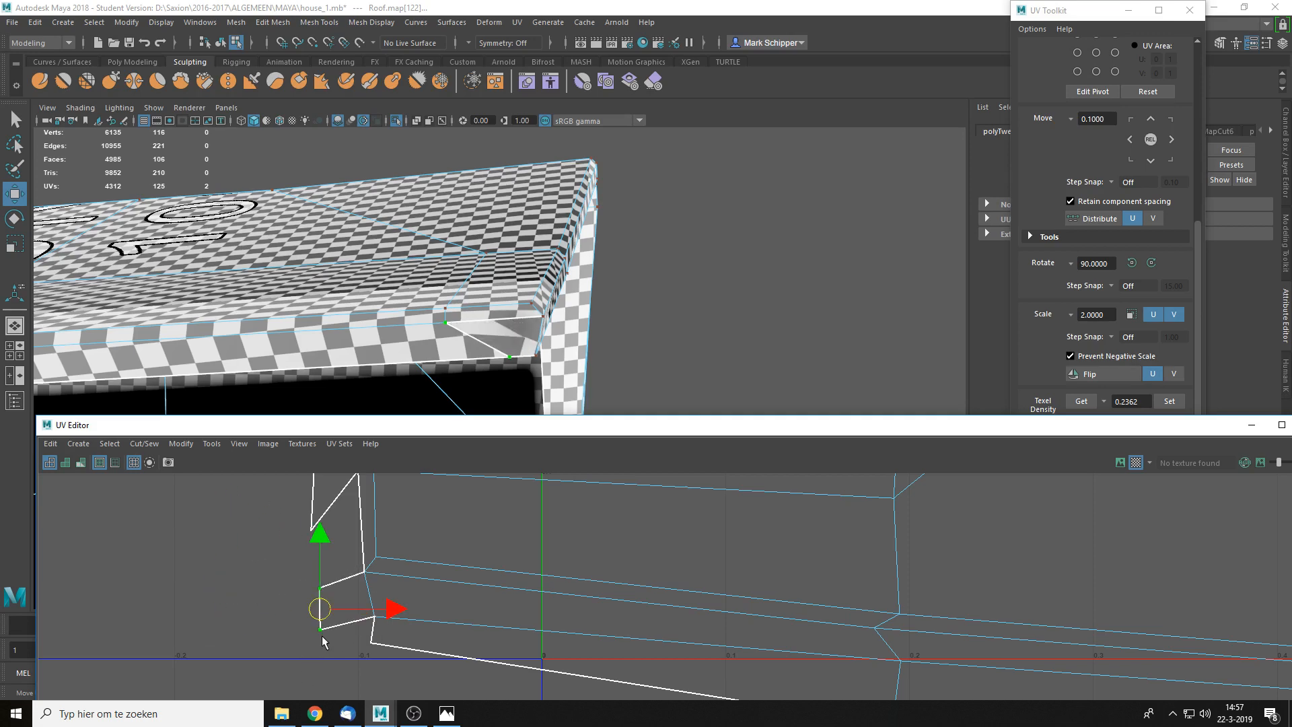
key(ctrl+z)
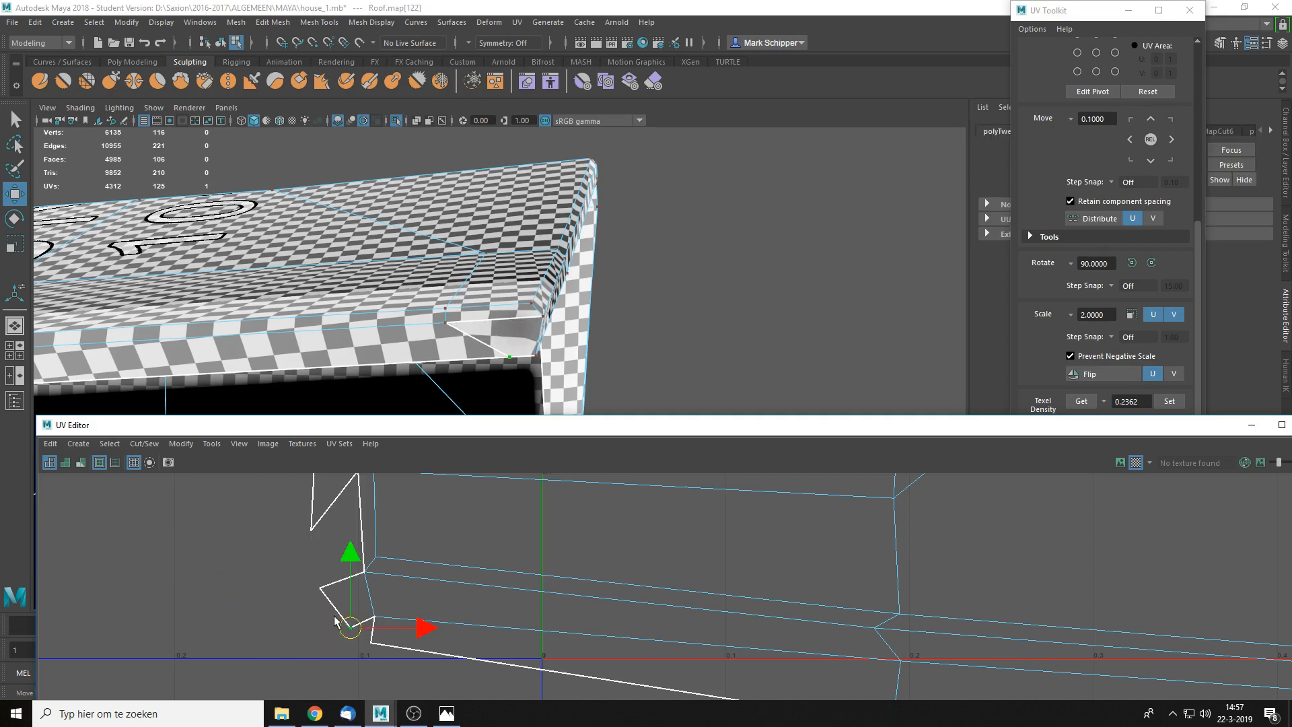
- View the whole roof model and reposition the UV Editor window to show the shell's lower right corner
alt+drag(595, 270, 551, 361)
scroll(539, 531, down, 3)
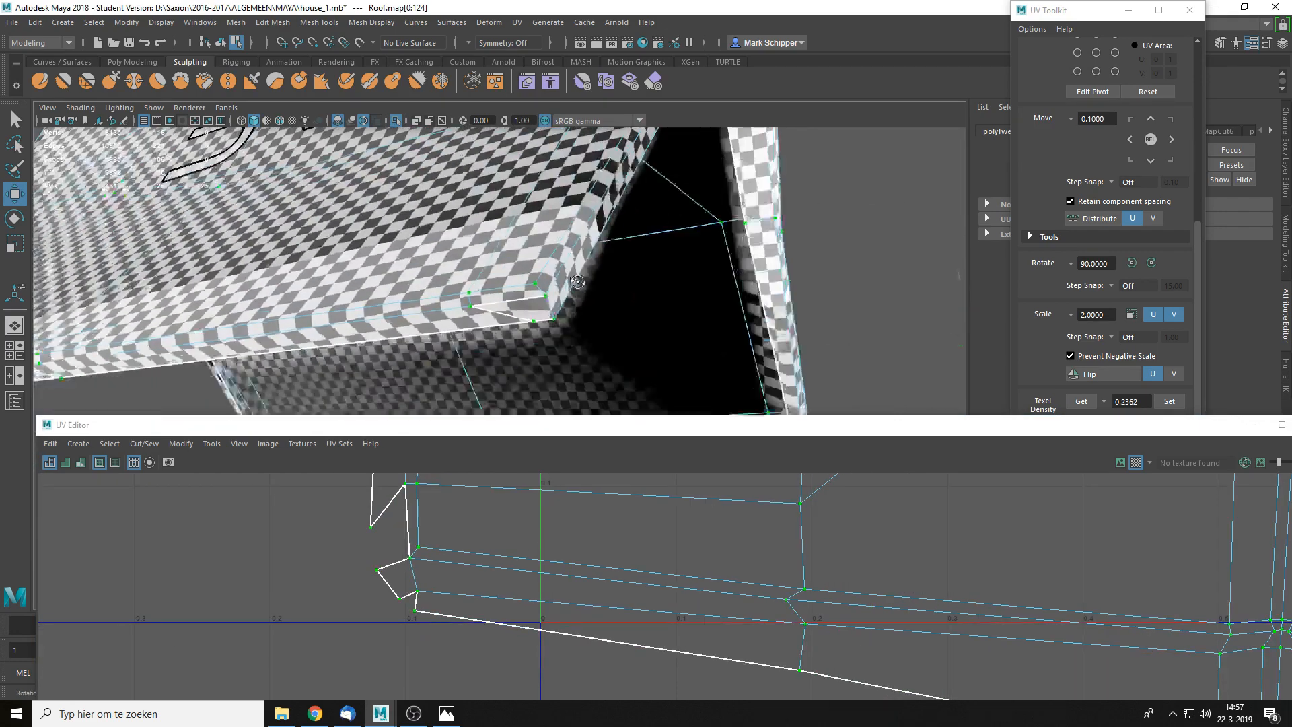
scroll(551, 361, down, 10)
alt+drag(588, 300, 518, 344)
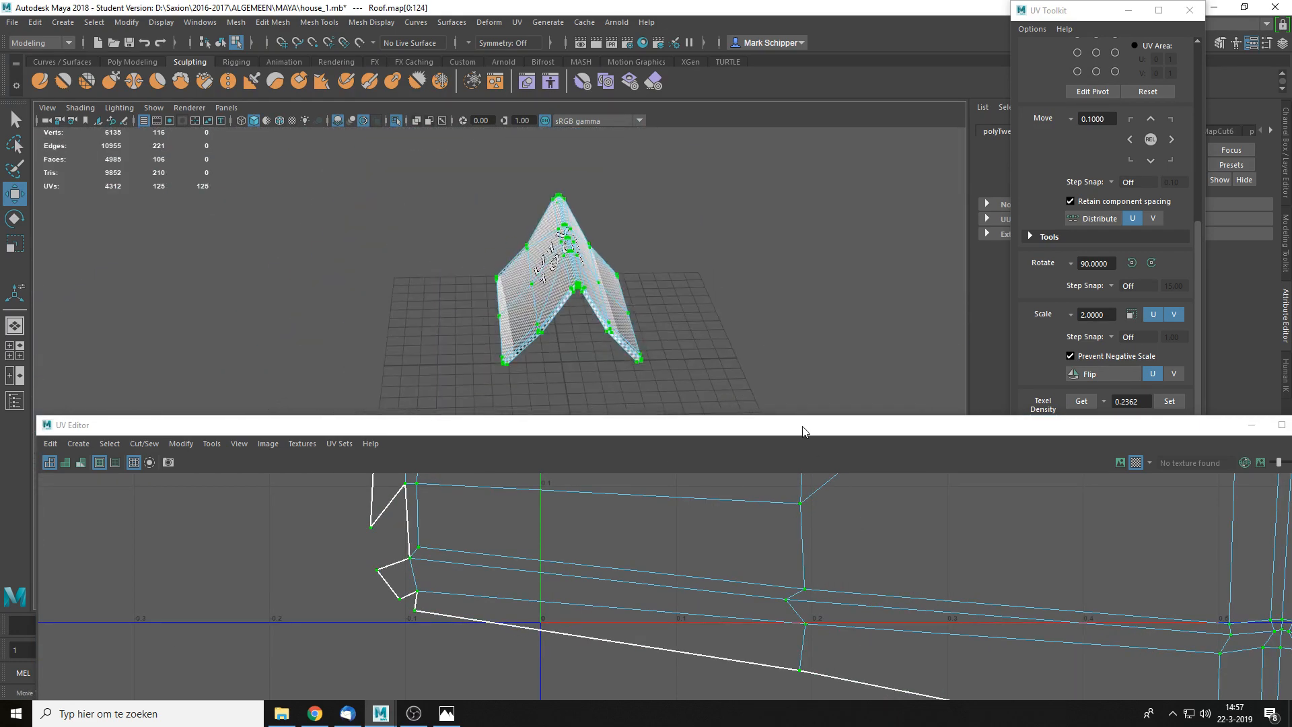
drag(864, 429, 603, 396)
scroll(754, 519, down, 5)
alt+middle_drag(944, 512, 495, 485)
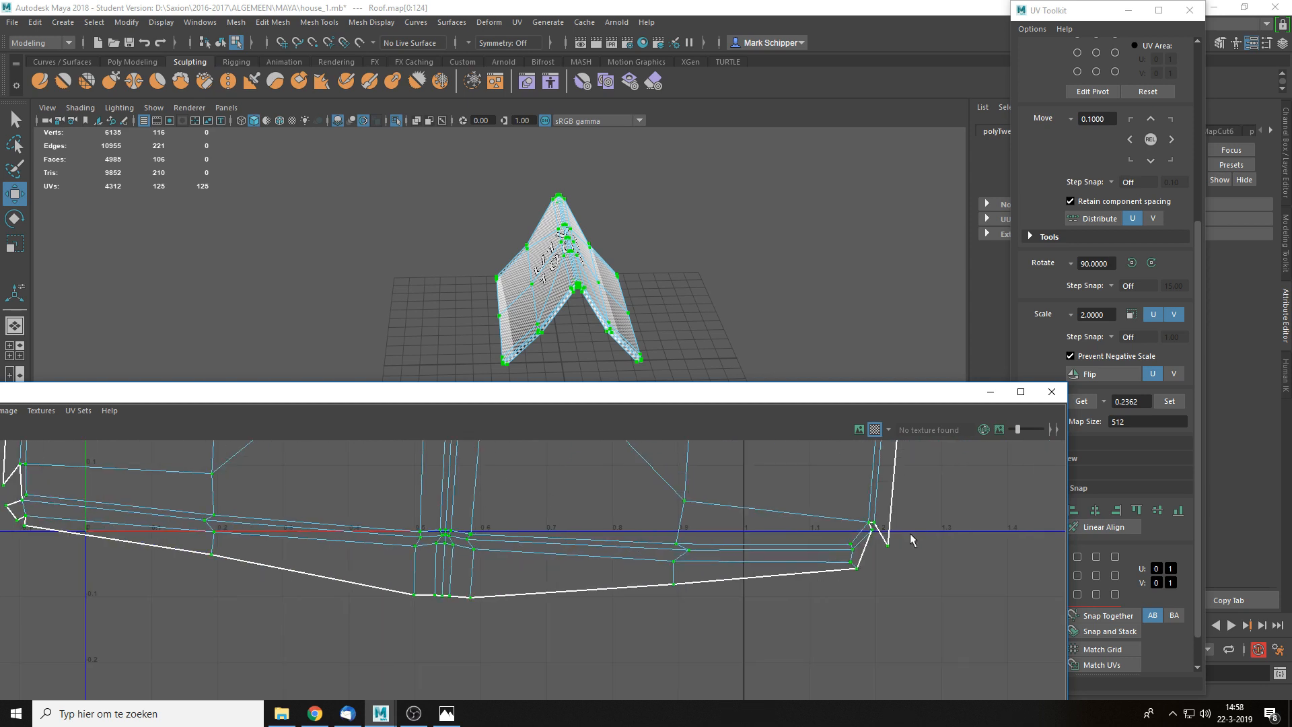
- Cut the two diagonal edges at the roof shell's lower right corner and unfold the whole shell
alt+middle_drag(910, 535, 740, 519)
scroll(699, 530, up, 6)
right_drag(698, 533, 618, 534)
shift+click(675, 506)
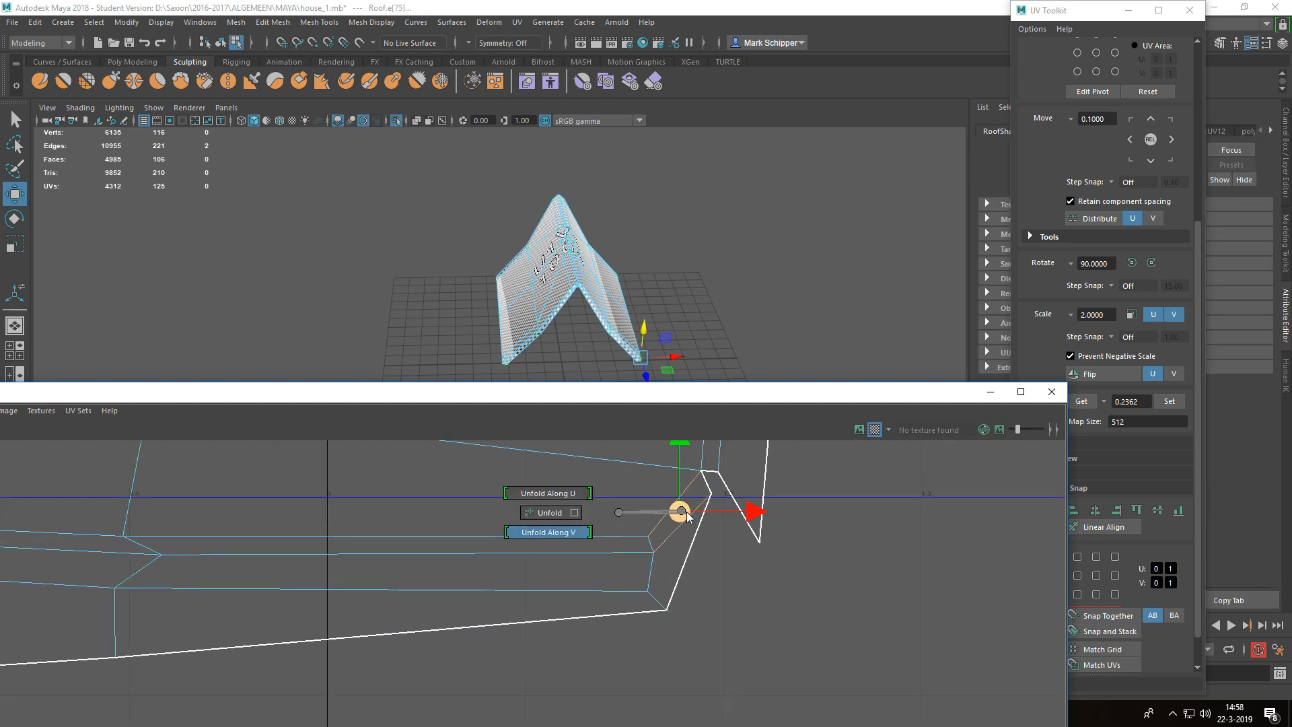
shift+right_drag(687, 512, 649, 526)
right_drag(658, 469, 634, 471)
click(635, 469)
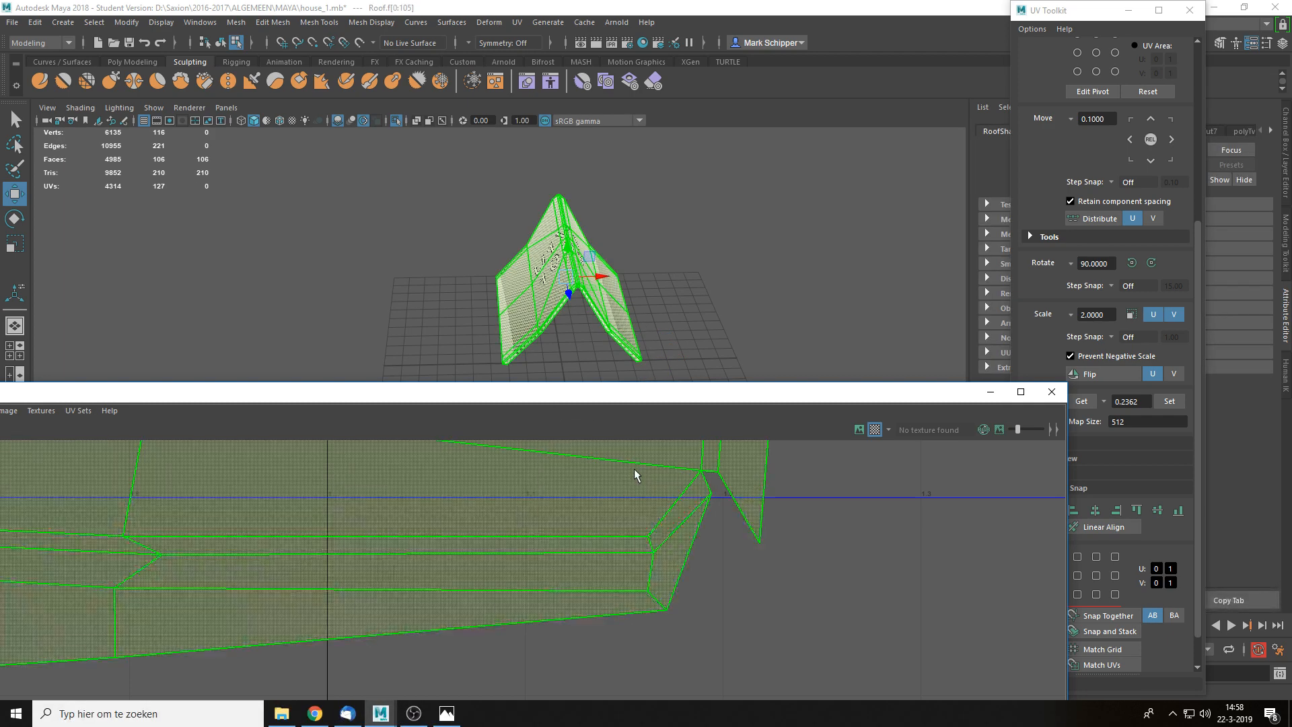
key(ctrl+u)
key(f)
- Check the unfolded roof on the model and rotate the UV shell slightly so its ridge lines run horizontally
click(766, 540)
scroll(724, 625, down, 3)
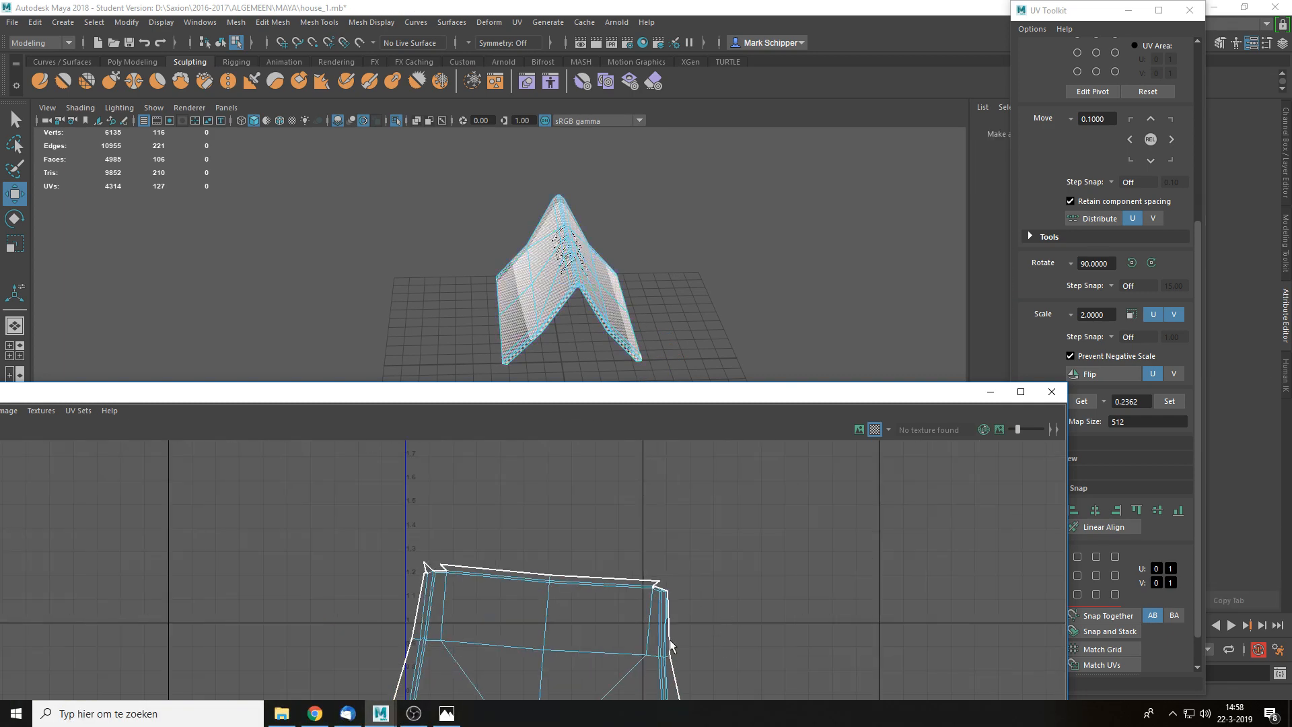
alt+middle_drag(670, 641, 685, 430)
alt+drag(687, 286, 684, 253)
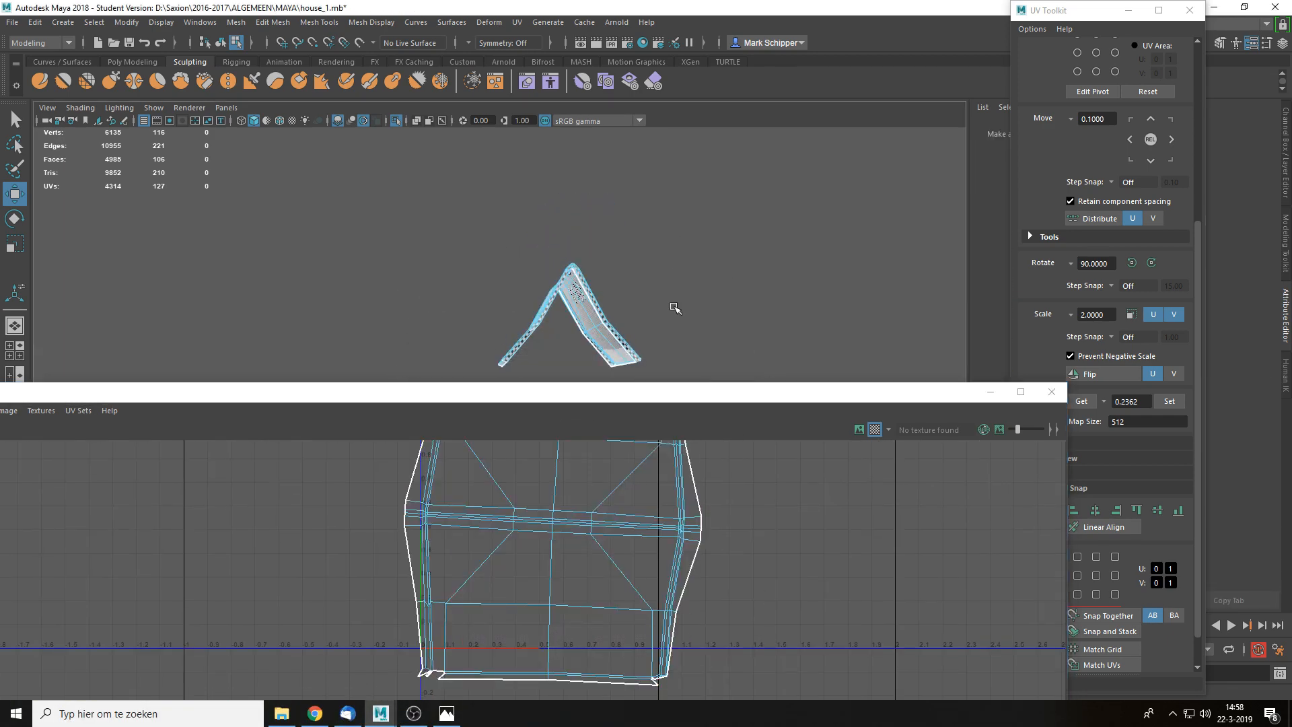
scroll(675, 308, up, 10)
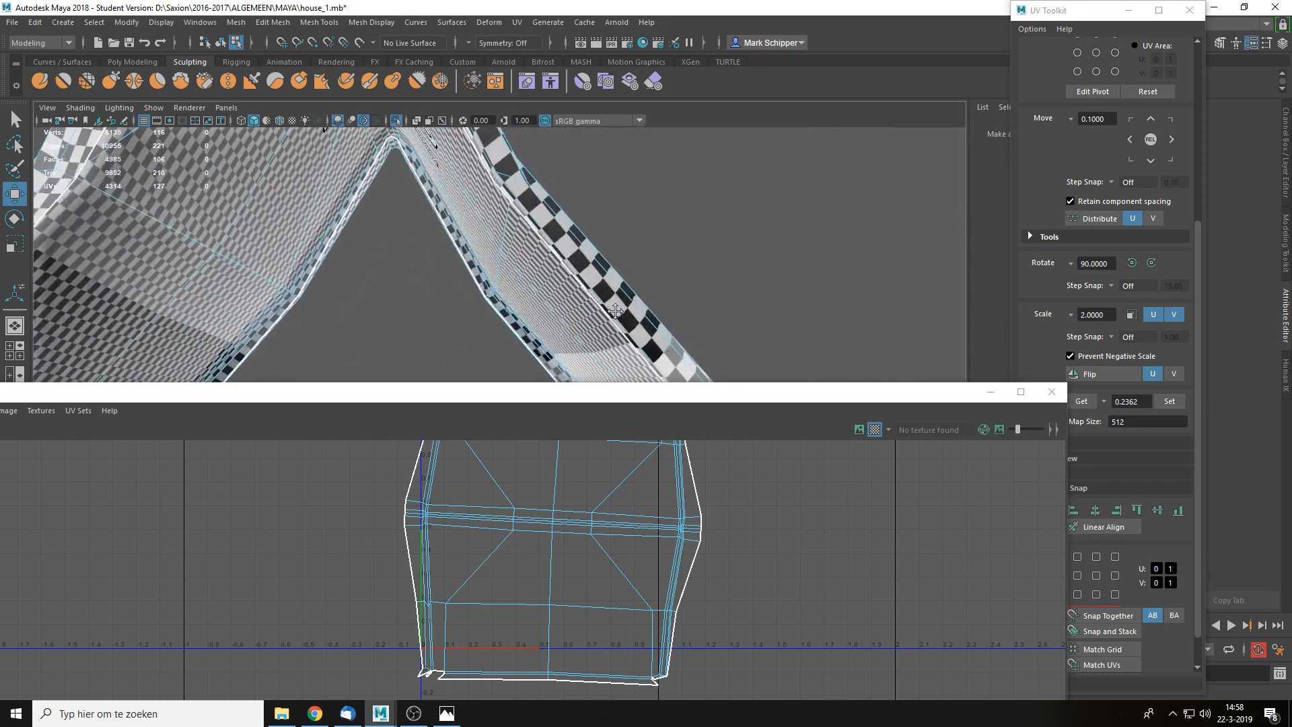
alt+drag(616, 311, 655, 286)
click(644, 550)
key(e)
drag(619, 512, 620, 505)
click(819, 516)
alt+drag(747, 275, 718, 287)
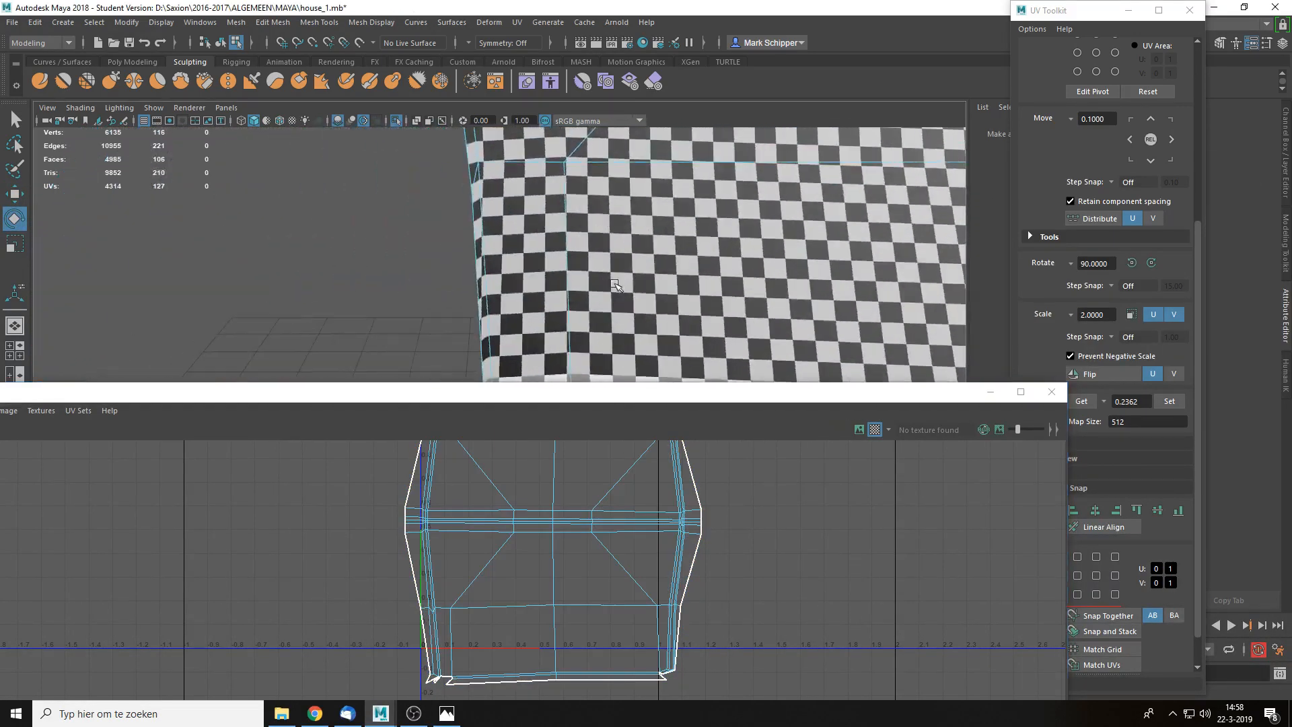
- Align the horizontal row of UVs across the lower half of the roof shell to one straight line
scroll(734, 270, down, 2)
scroll(733, 275, down, 3)
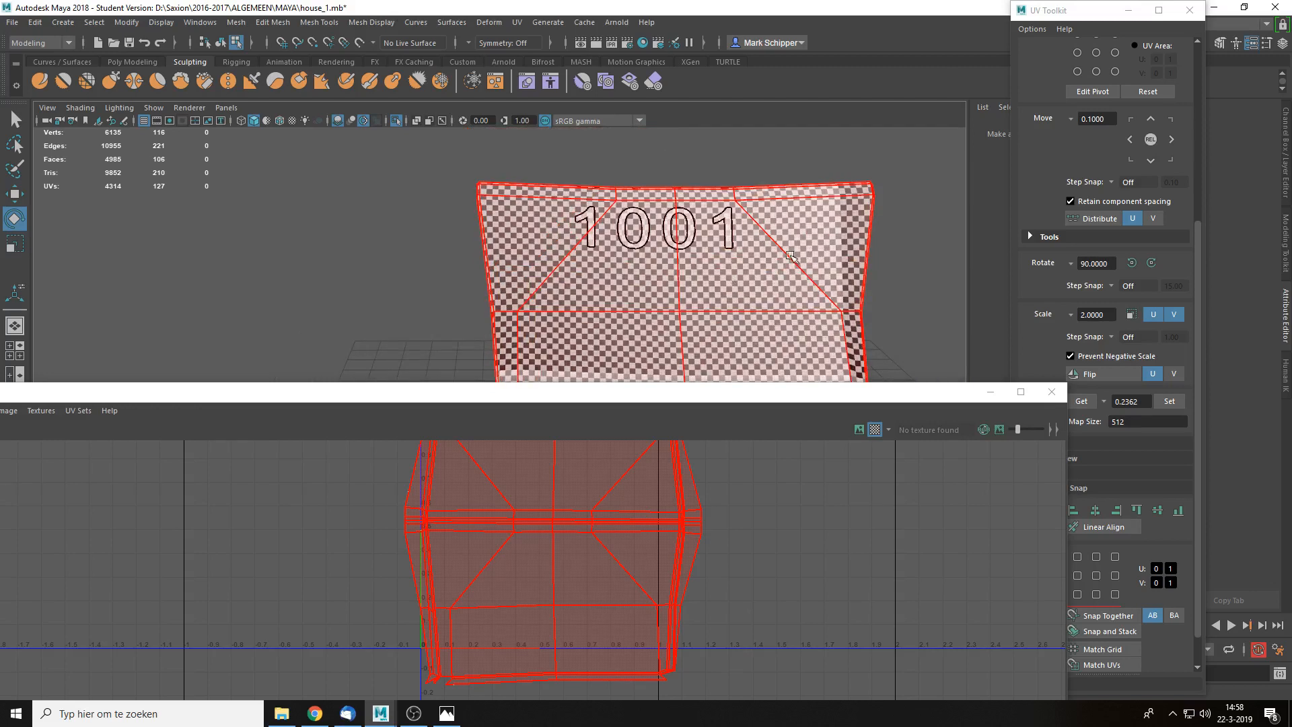
alt+middle_drag(703, 296, 620, 397)
scroll(724, 296, up, 5)
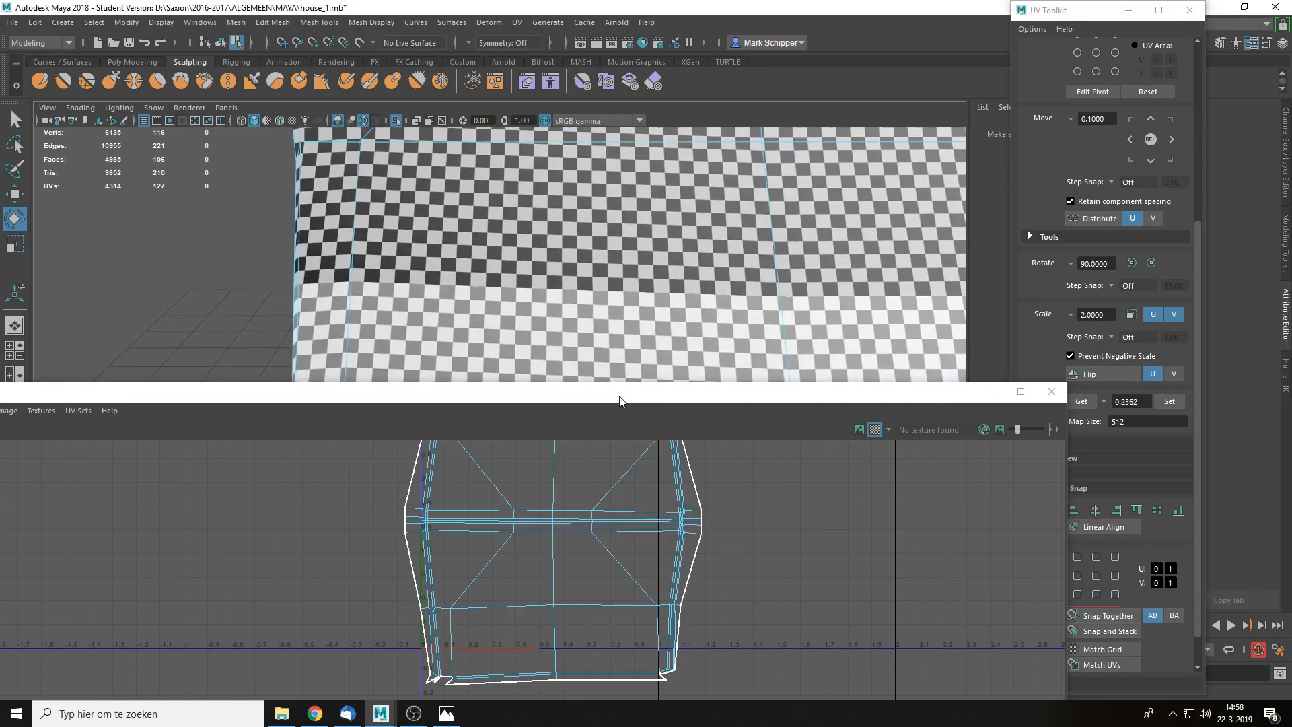
alt+middle_drag(617, 541, 649, 484)
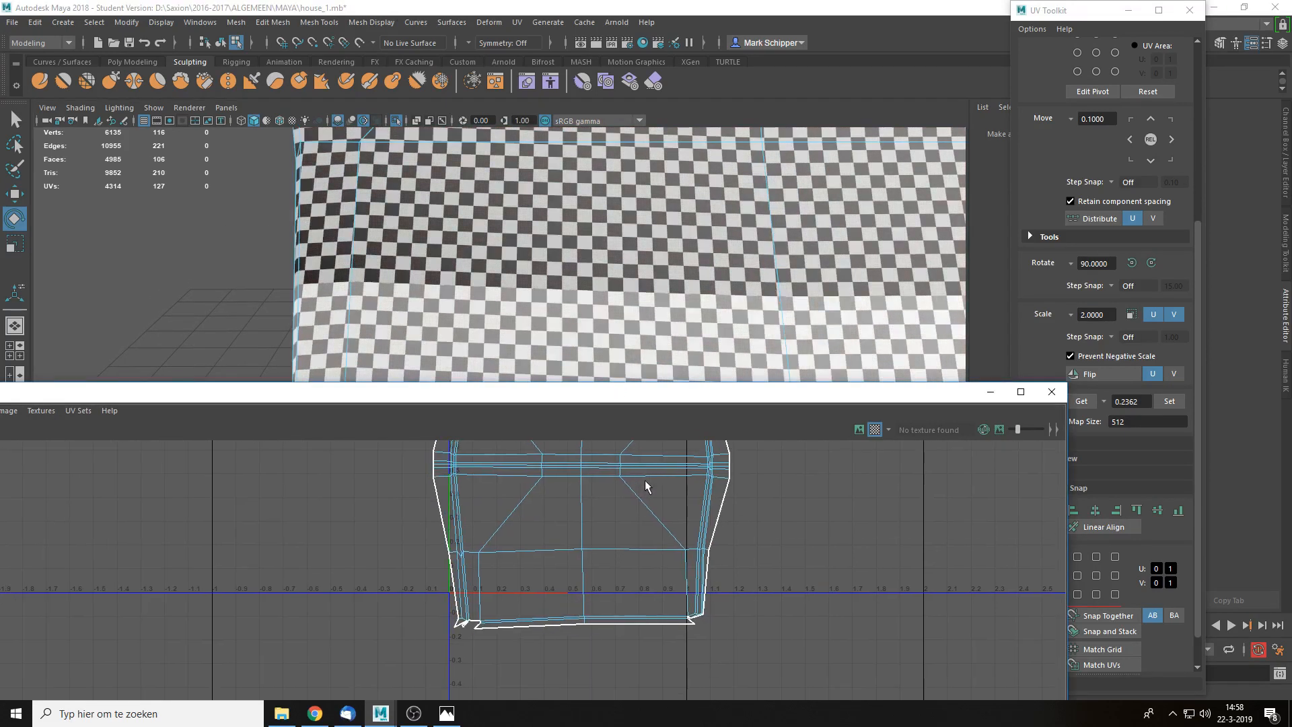
scroll(655, 547, up, 1)
scroll(525, 576, up, 1)
drag(308, 516, 764, 569)
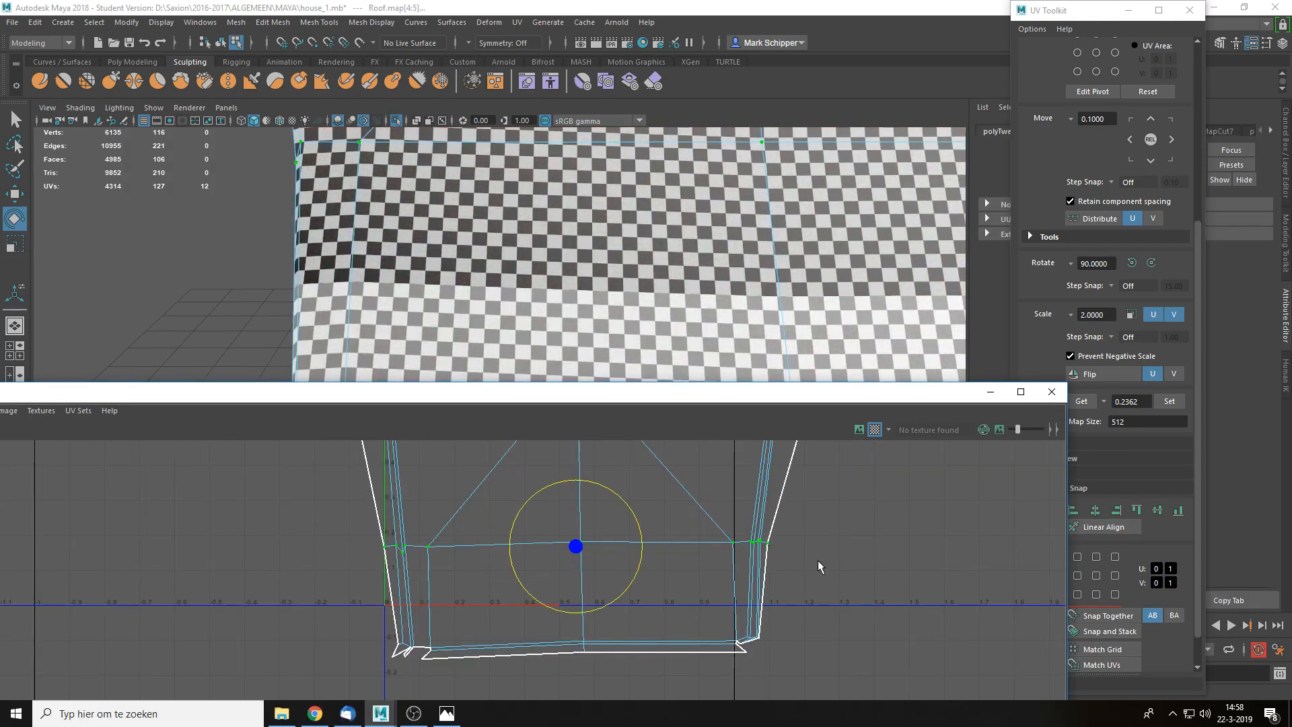
shift+right_click(593, 513)
shift+right_drag(607, 396, 720, 392)
scroll(747, 300, down, 3)
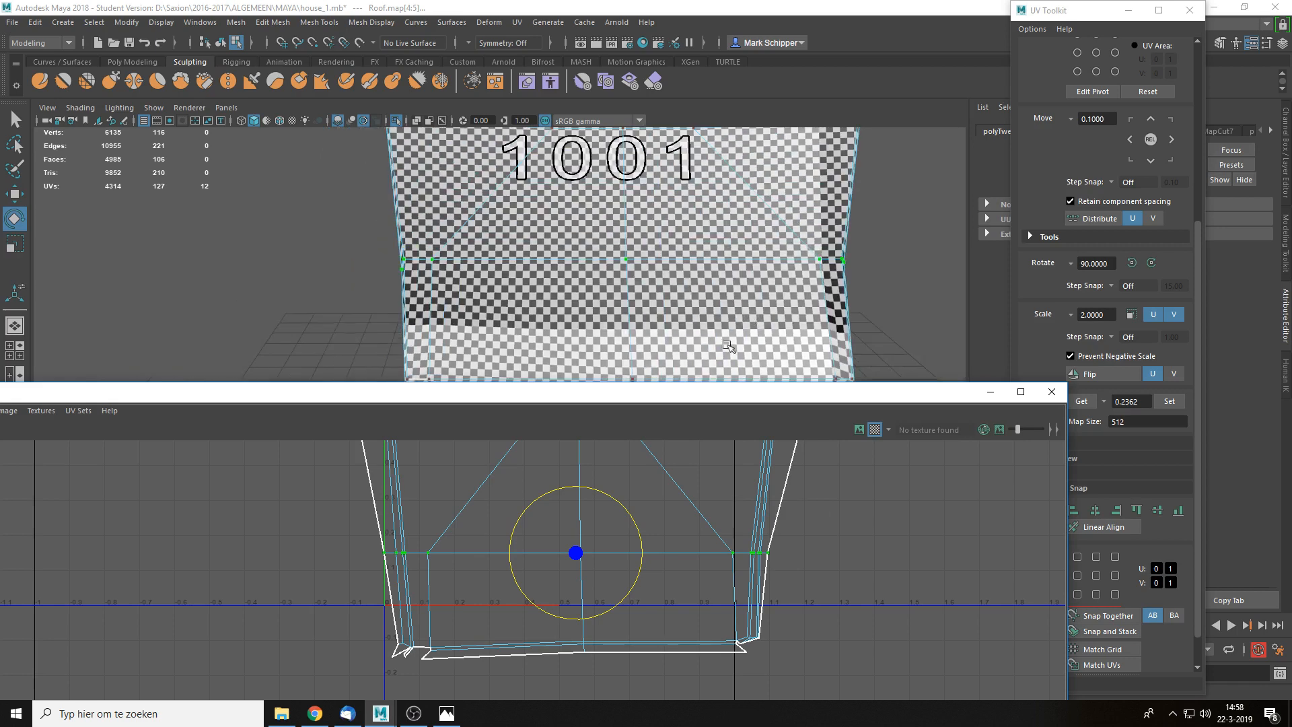
click(901, 607)
- Select the narrow side strip face near the roof's lower right edge and locate it in the UV layout
alt+middle_drag(656, 484, 643, 597)
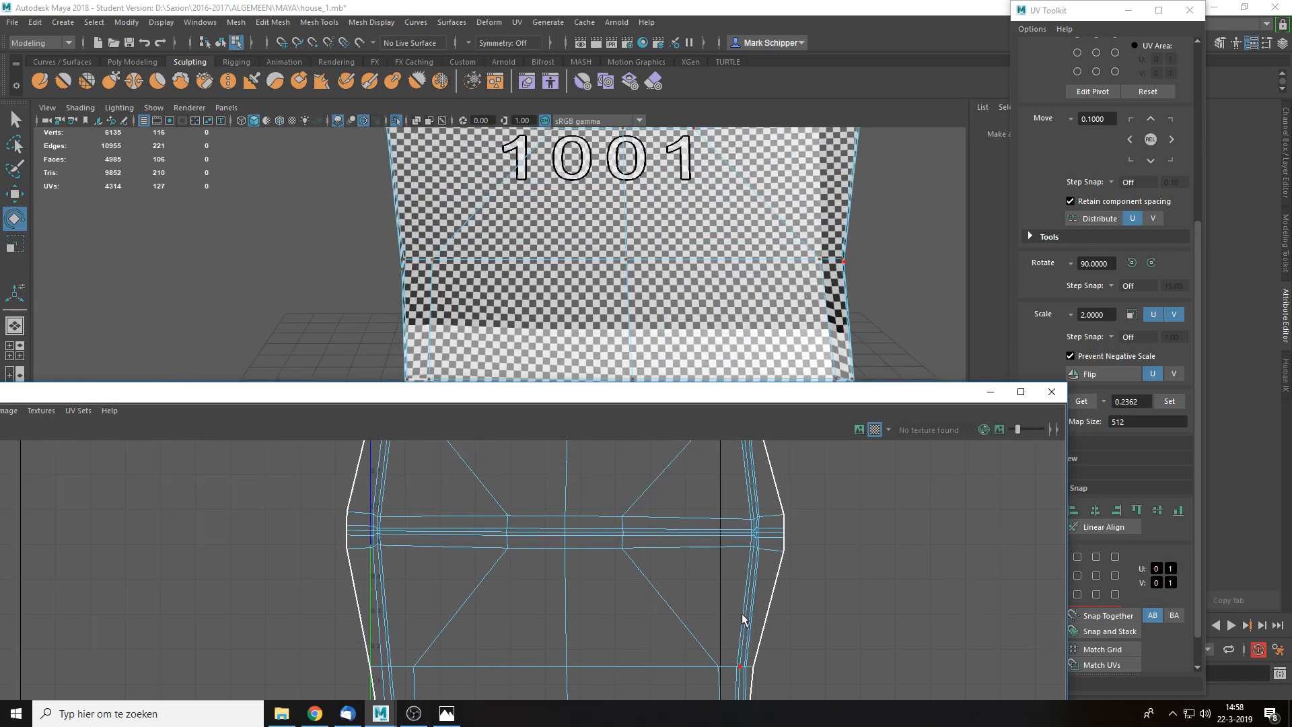
alt+middle_drag(874, 293, 737, 244)
scroll(753, 295, up, 4)
scroll(752, 296, up, 5)
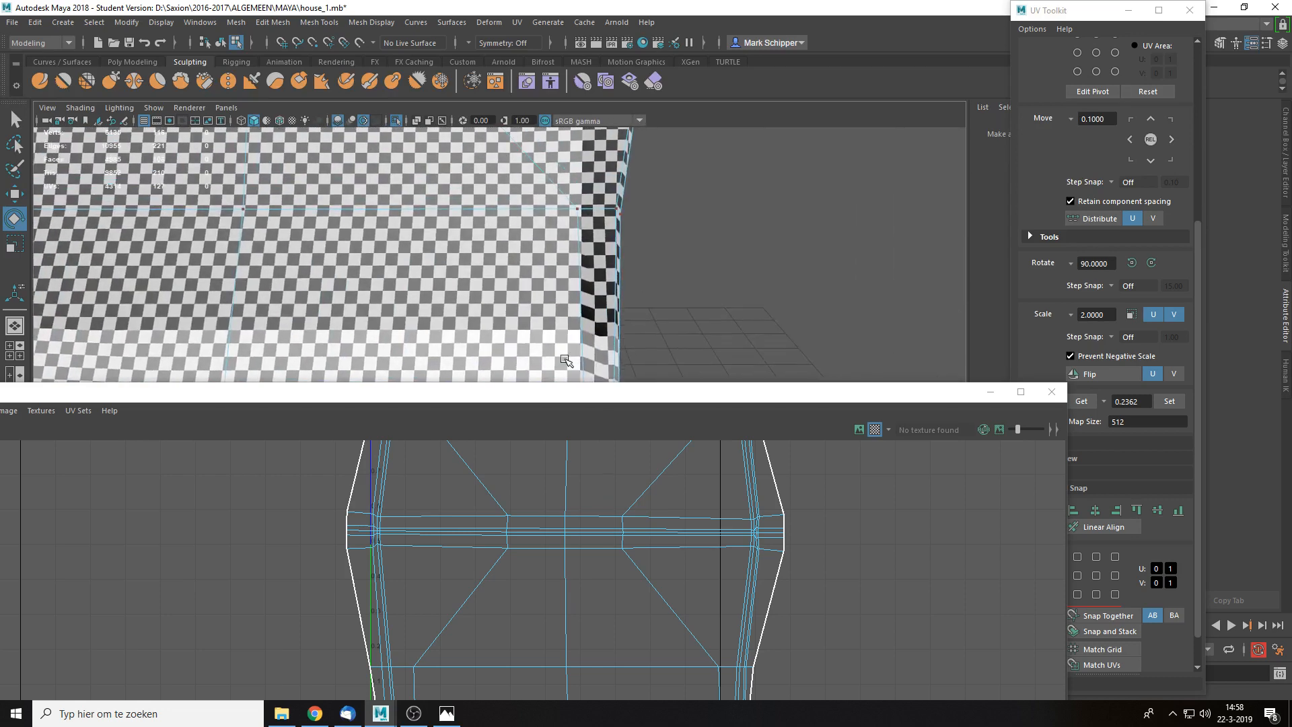
right_click(771, 528)
click(772, 569)
click(596, 248)
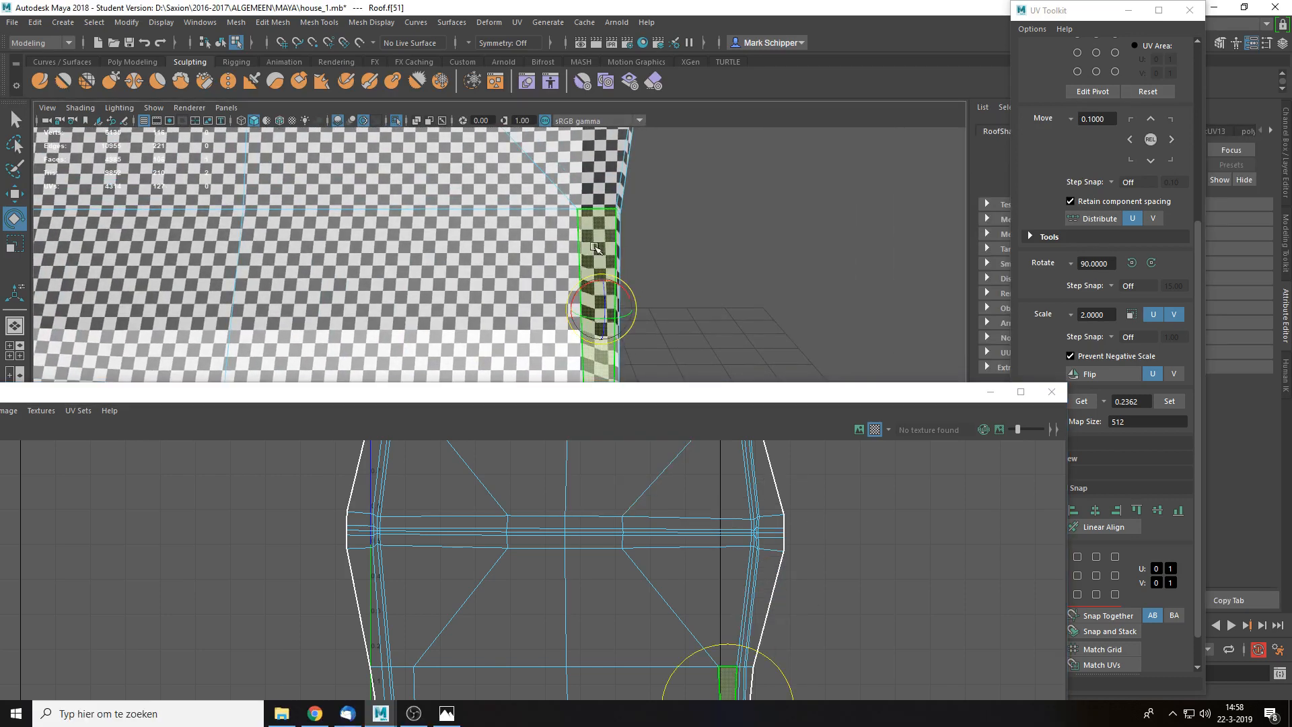
key(f)
click(765, 556)
- Move the UVs at the lower right end of the shell's side strip slightly down and inward to straighten the strip
right_drag(663, 522, 781, 493)
scroll(672, 531, down, 2)
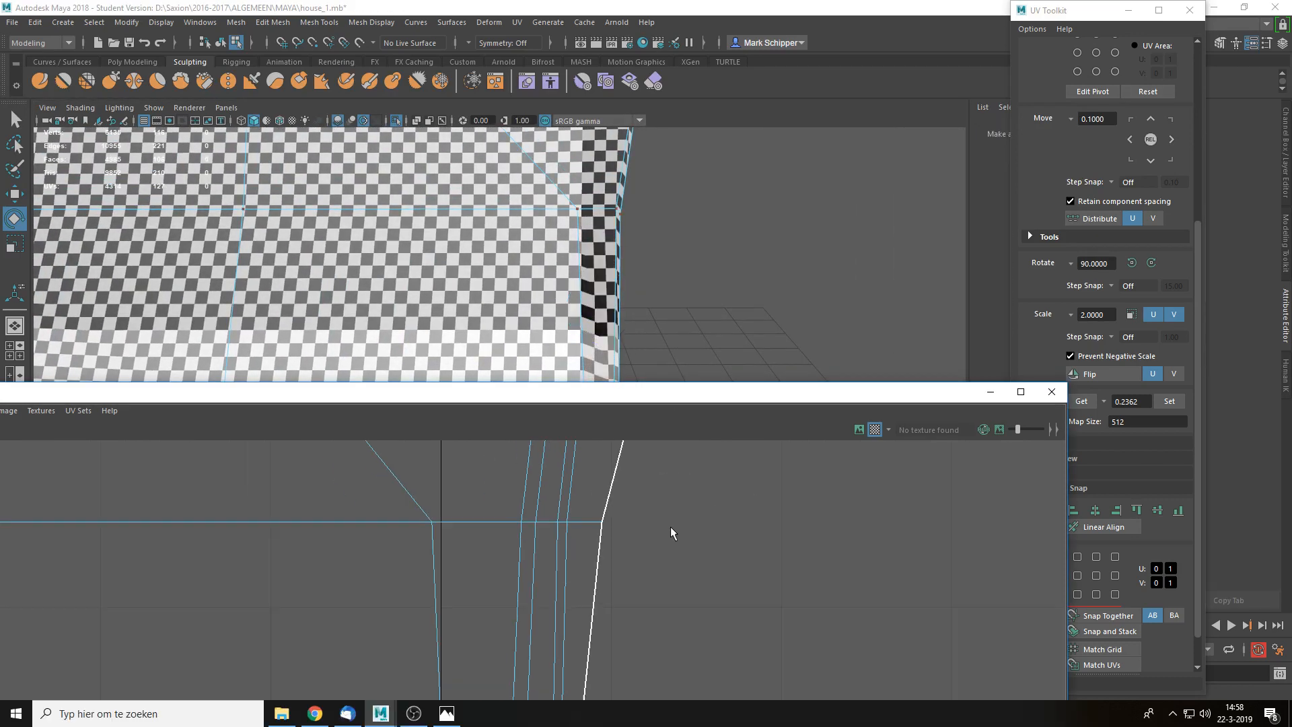
scroll(651, 601, down, 1)
scroll(651, 601, down, 3)
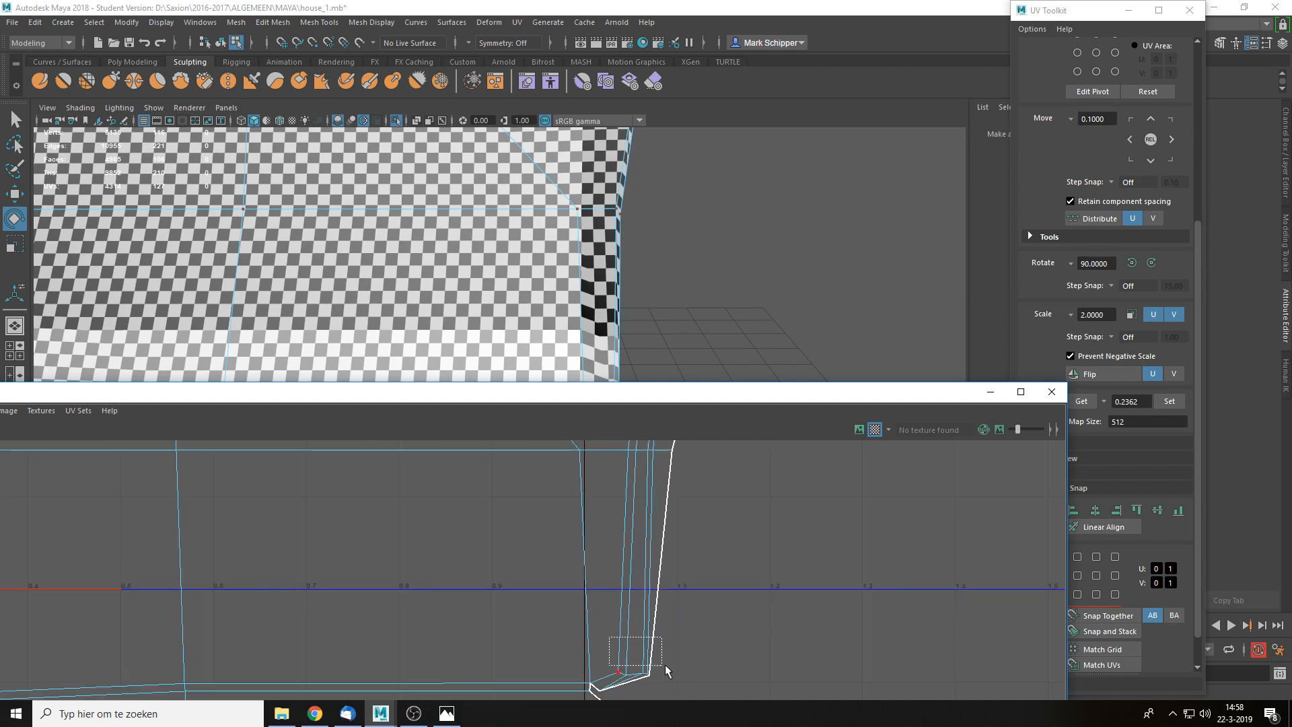
drag(665, 665, 687, 683)
alt+middle_drag(721, 590, 756, 542)
alt+middle_drag(640, 353, 651, 265)
key(w)
drag(670, 627, 676, 638)
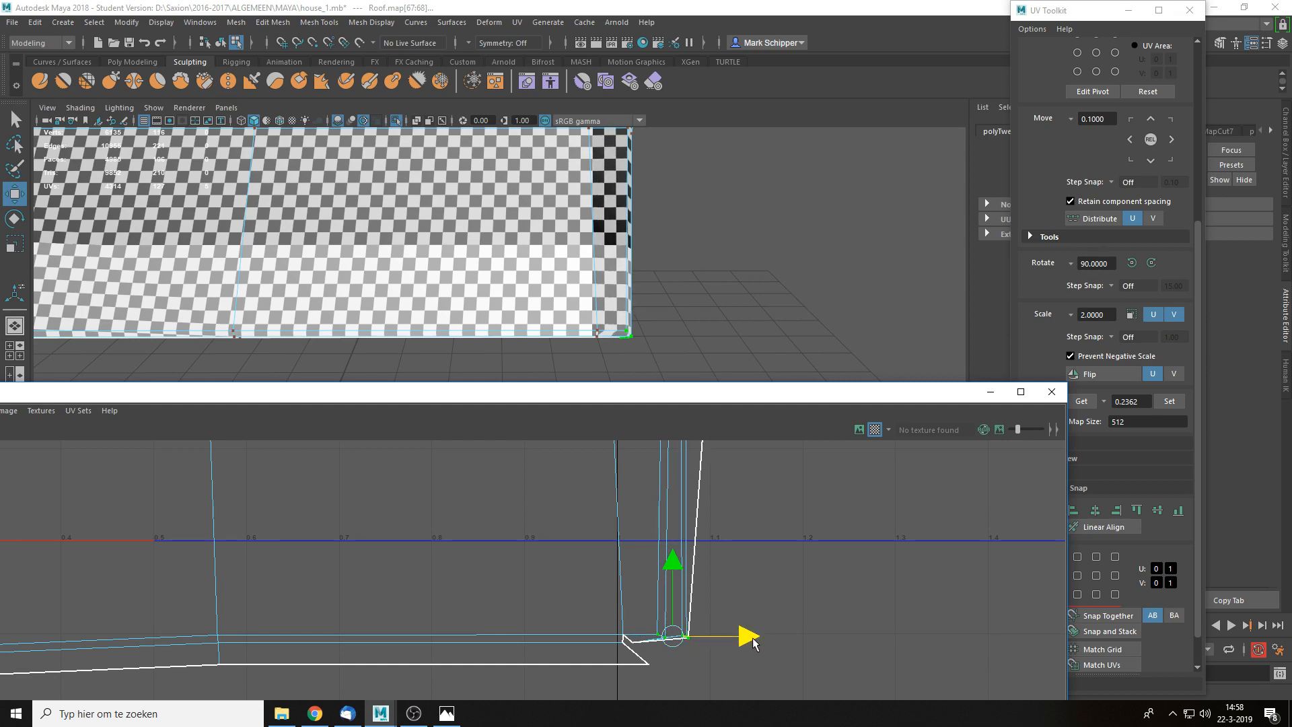
drag(754, 643, 750, 639)
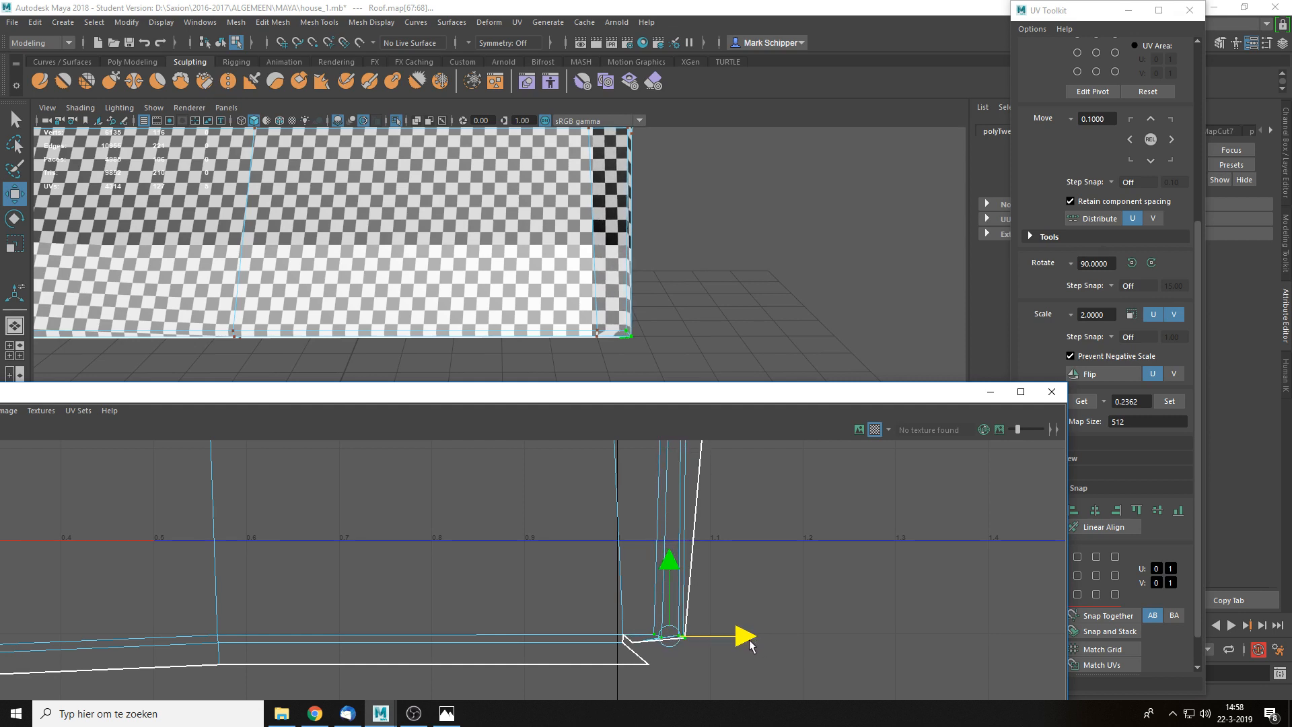
click(784, 572)
- Examine the side strip's UVs at the roof bend and the checker pattern along the roof's right edge
alt+middle_drag(688, 497, 707, 606)
drag(665, 482, 741, 535)
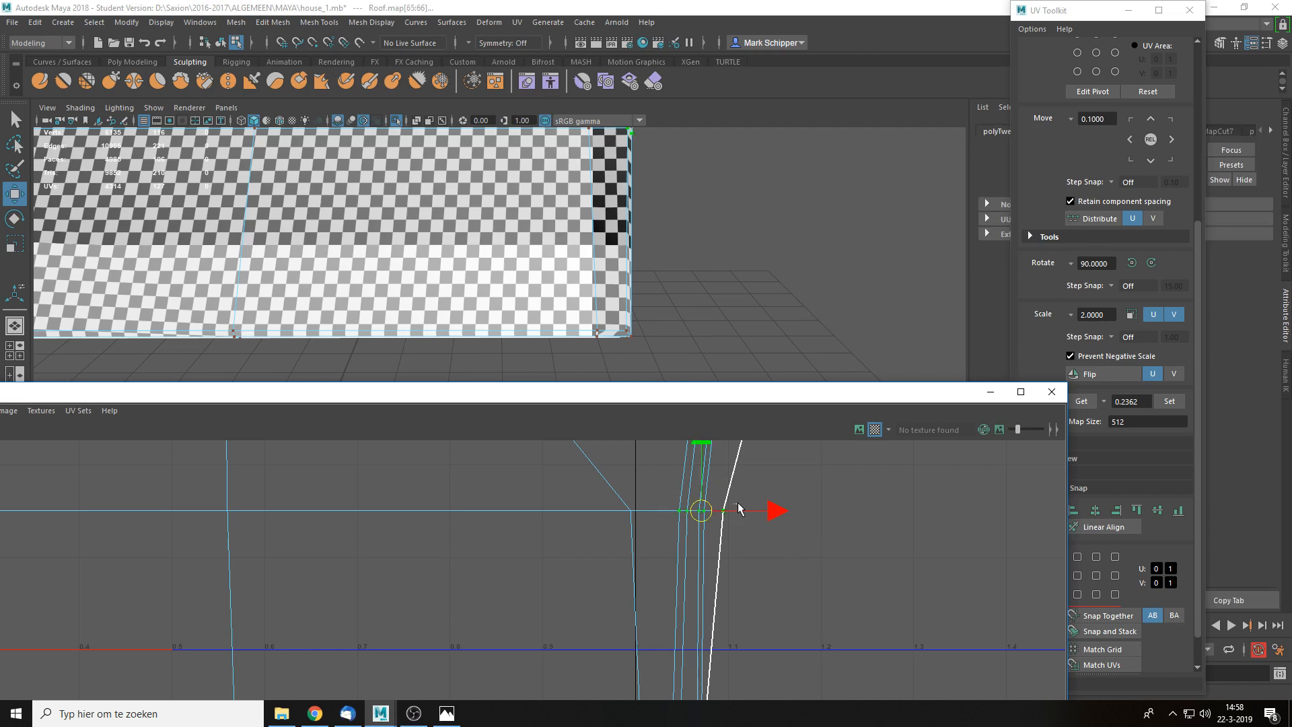
click(723, 510)
click(868, 596)
scroll(774, 546, down, 2)
alt+middle_drag(693, 496, 729, 649)
scroll(673, 193, down, 4)
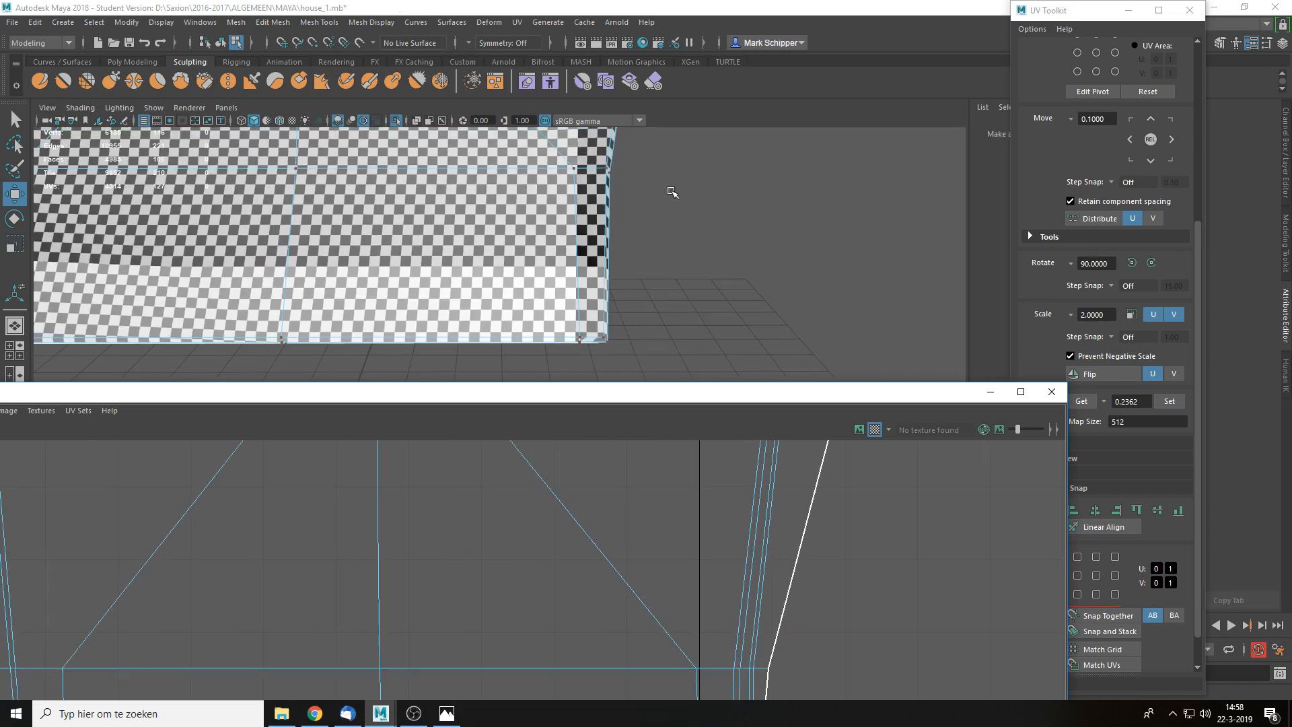
alt+middle_drag(674, 242, 730, 335)
alt+middle_drag(582, 295, 616, 278)
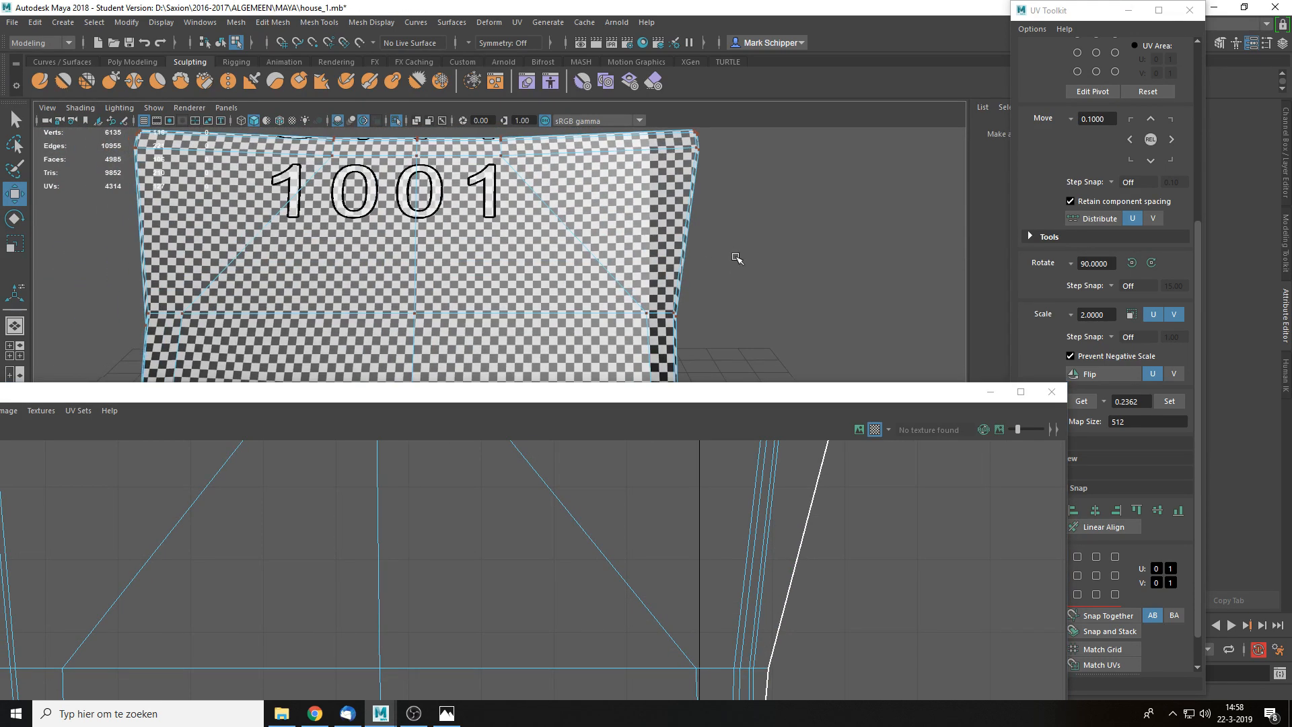
- Switch the roof to object mode and display the checker texture behind its UVs in the UV Editor
scroll(573, 255, down, 3)
right_drag(527, 263, 591, 242)
click(858, 432)
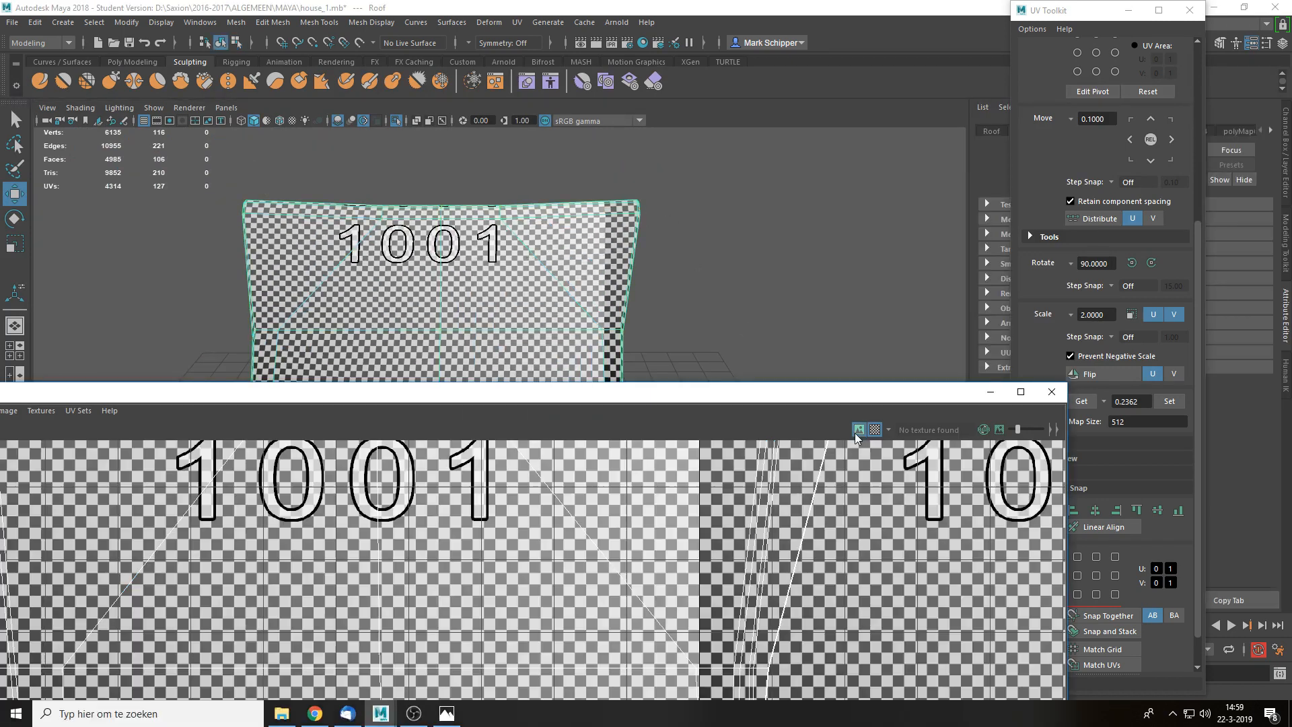
- Hide the checker texture in the UV Editor and inspect the checker pattern across the roof's faces
click(858, 432)
alt+drag(729, 283, 663, 323)
scroll(675, 216, up, 5)
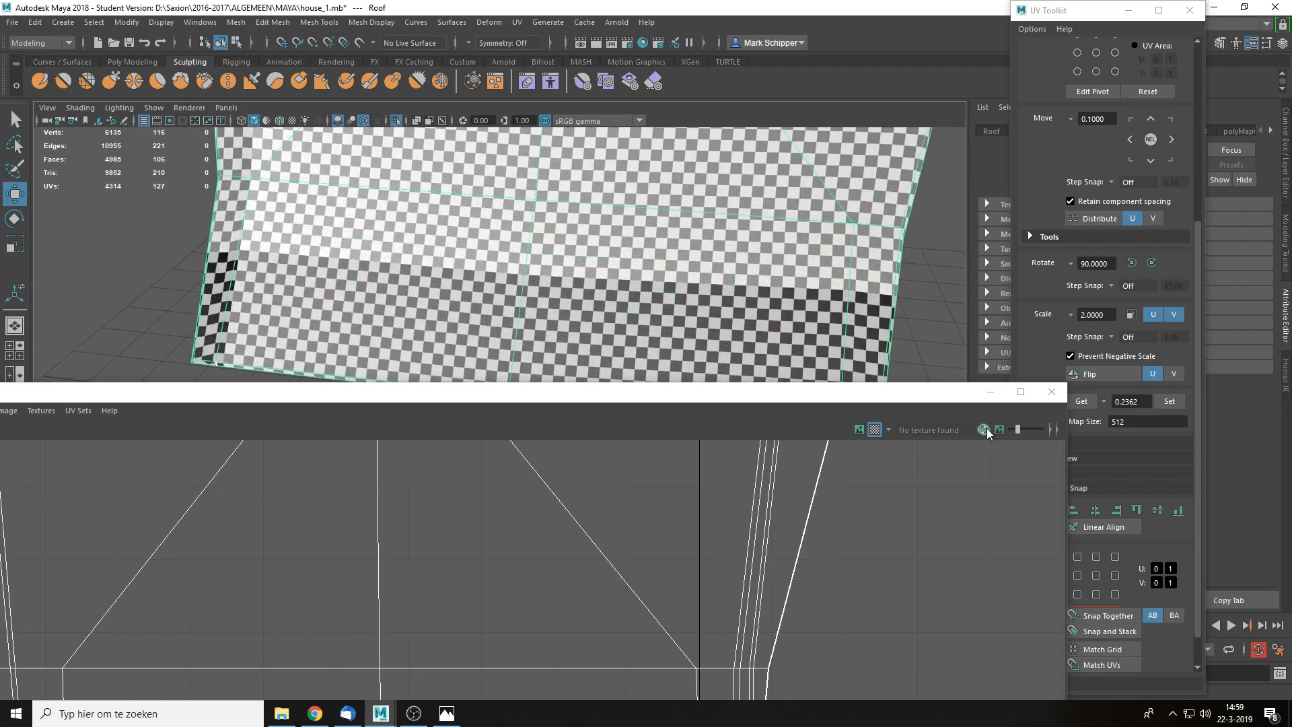
scroll(774, 276, down, 5)
alt+drag(774, 277, 740, 172)
- Try a cylindrical UV projection on the roof, testing a projection rotation of 90 on Y and 90 on X
click(516, 22)
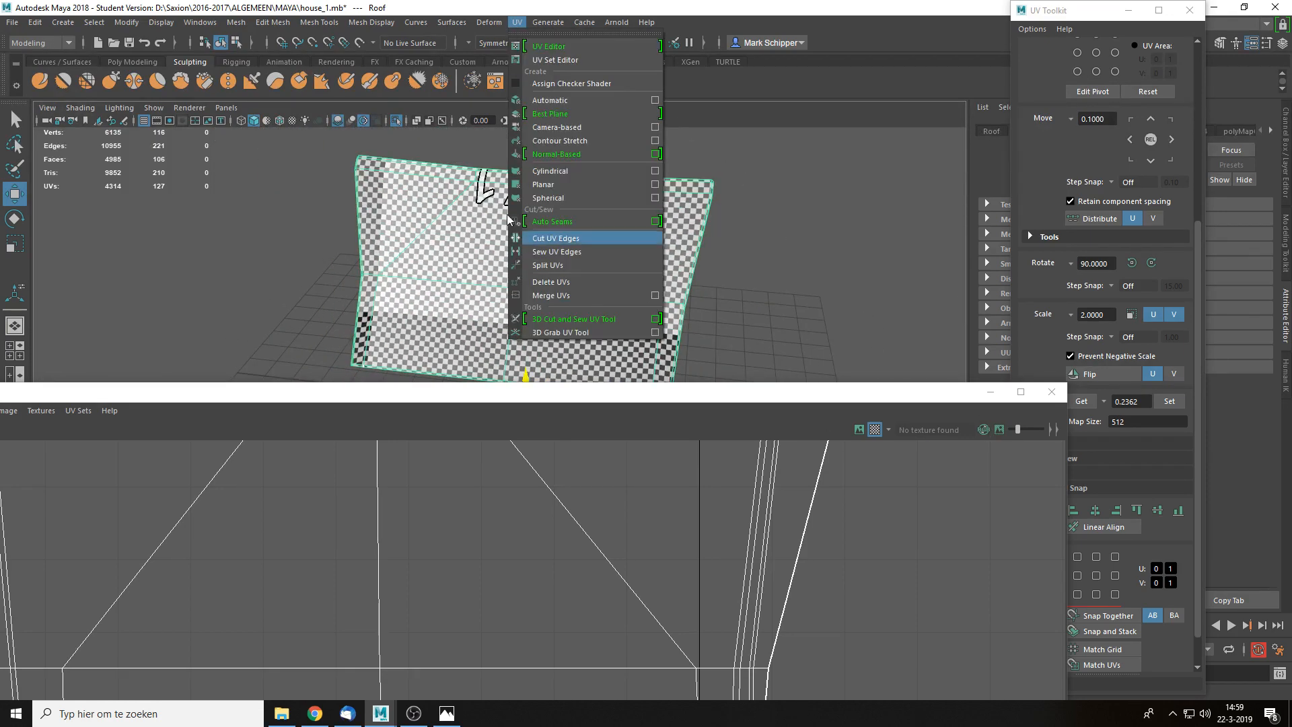
click(562, 173)
alt+drag(794, 259, 606, 245)
click(1189, 10)
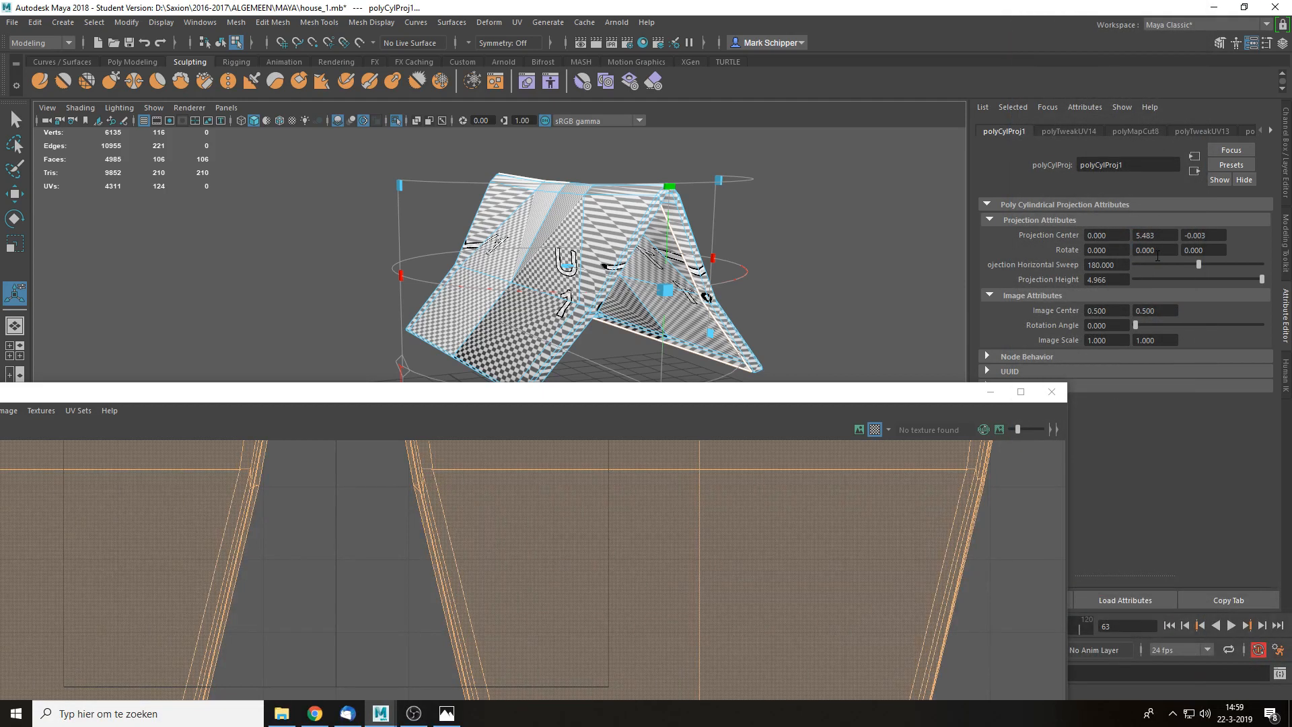
key(Return)
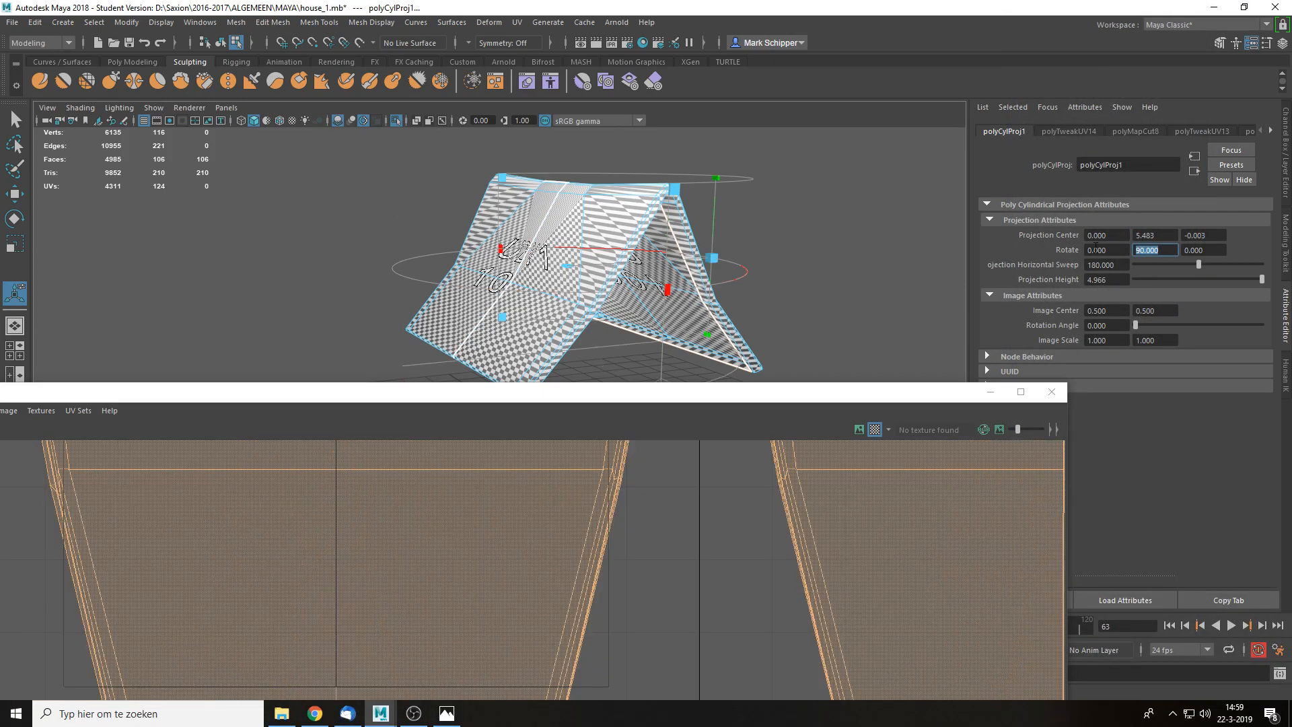
key(shift+Tab)
text(90)
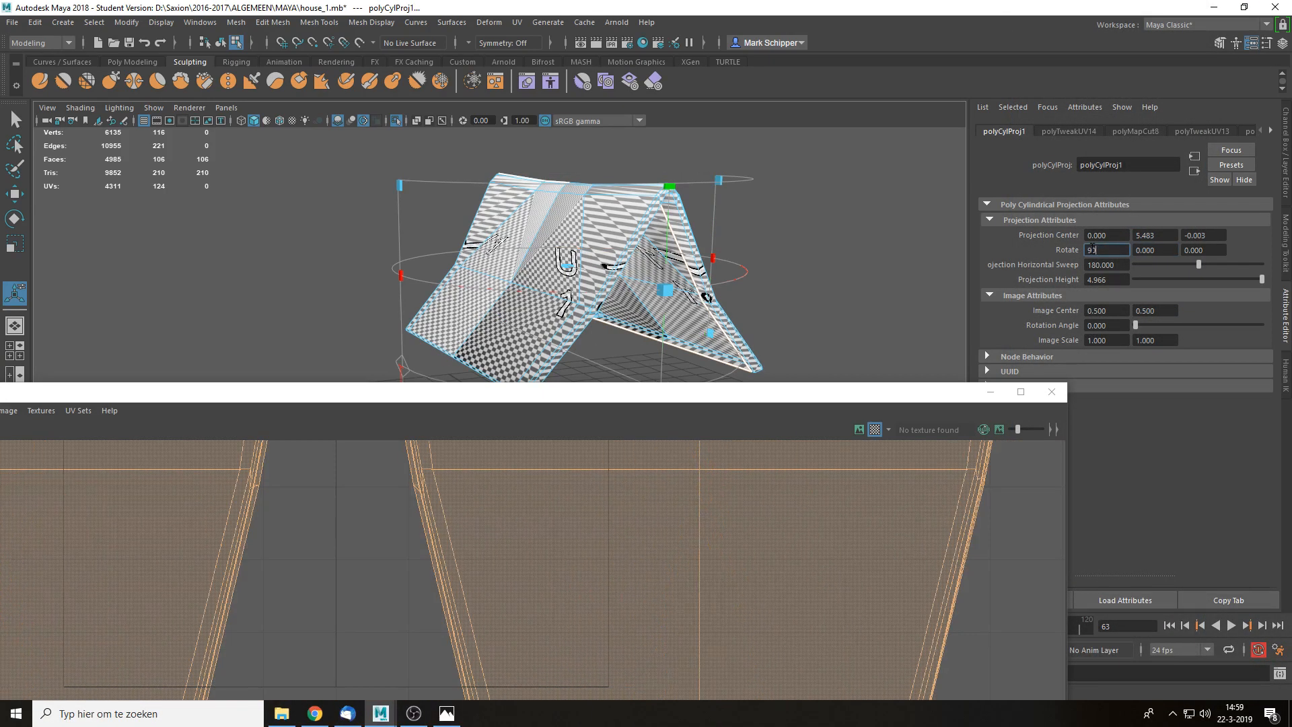
key(Return)
- Unfold the roof's cylindrically projected UVs in the enlarged UV Editor and clear the selection
double_click(752, 395)
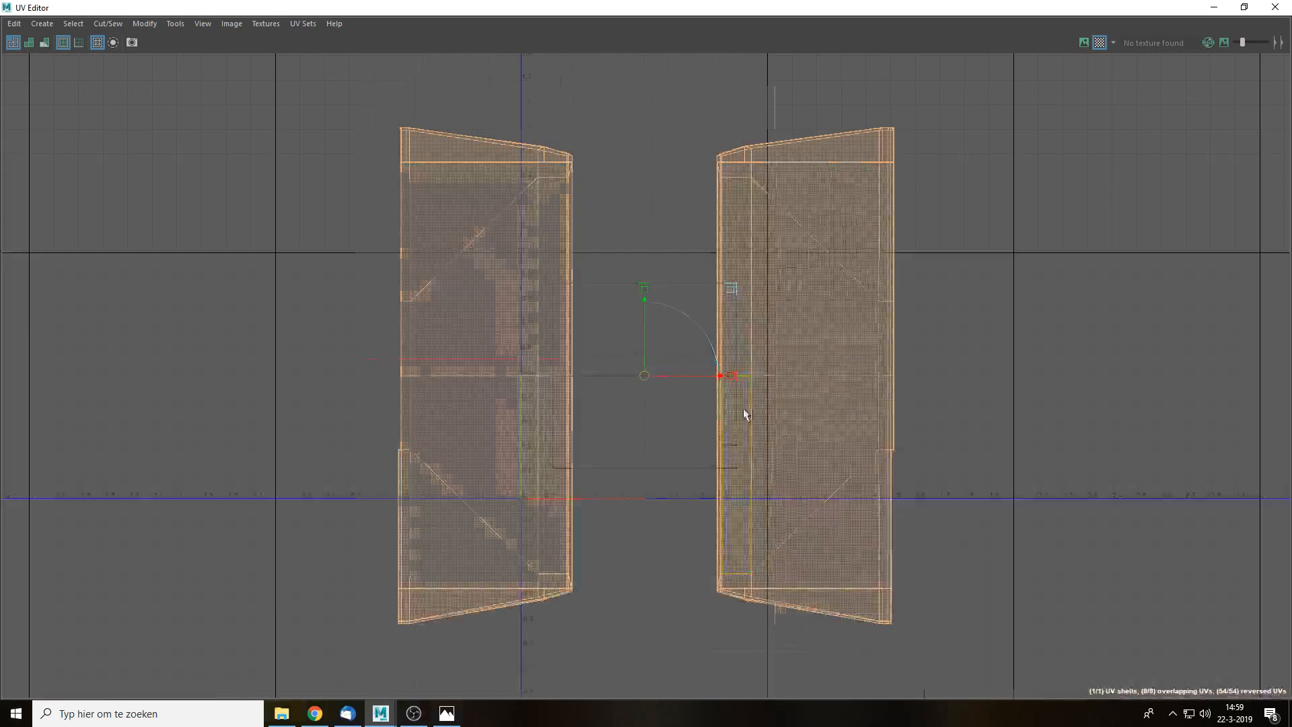
key(ctrl+u)
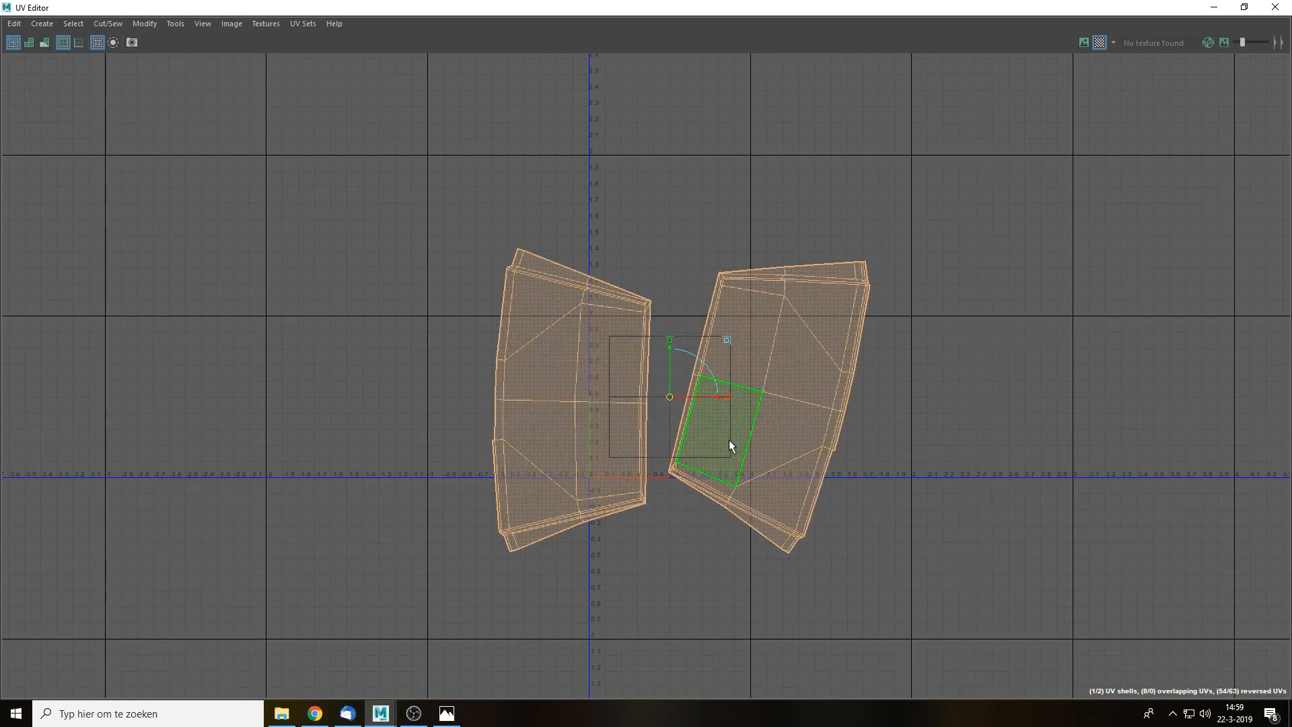
click(1048, 438)
scroll(808, 343, up, 2)
drag(805, 8, 665, 375)
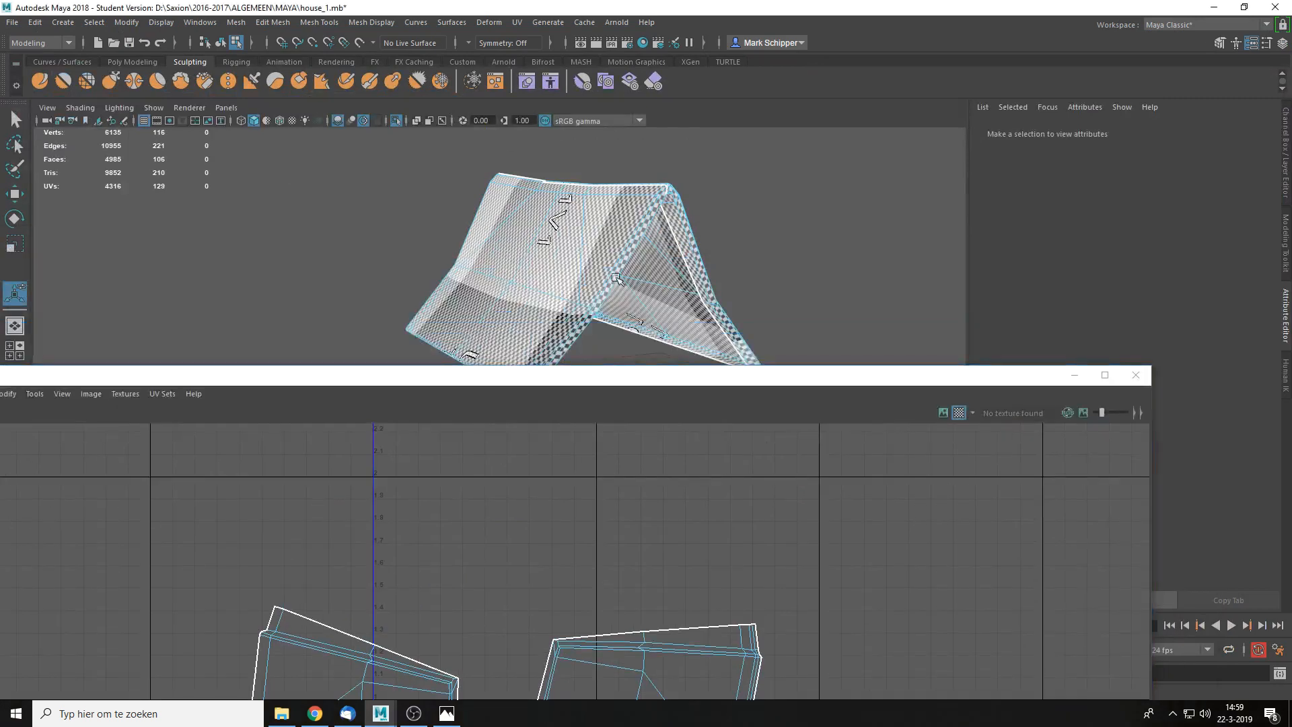
- Examine the checker pattern along the underside and lower edge of the roof
alt+drag(656, 289, 673, 313)
alt+middle_drag(673, 313, 720, 240)
scroll(793, 194, down, 8)
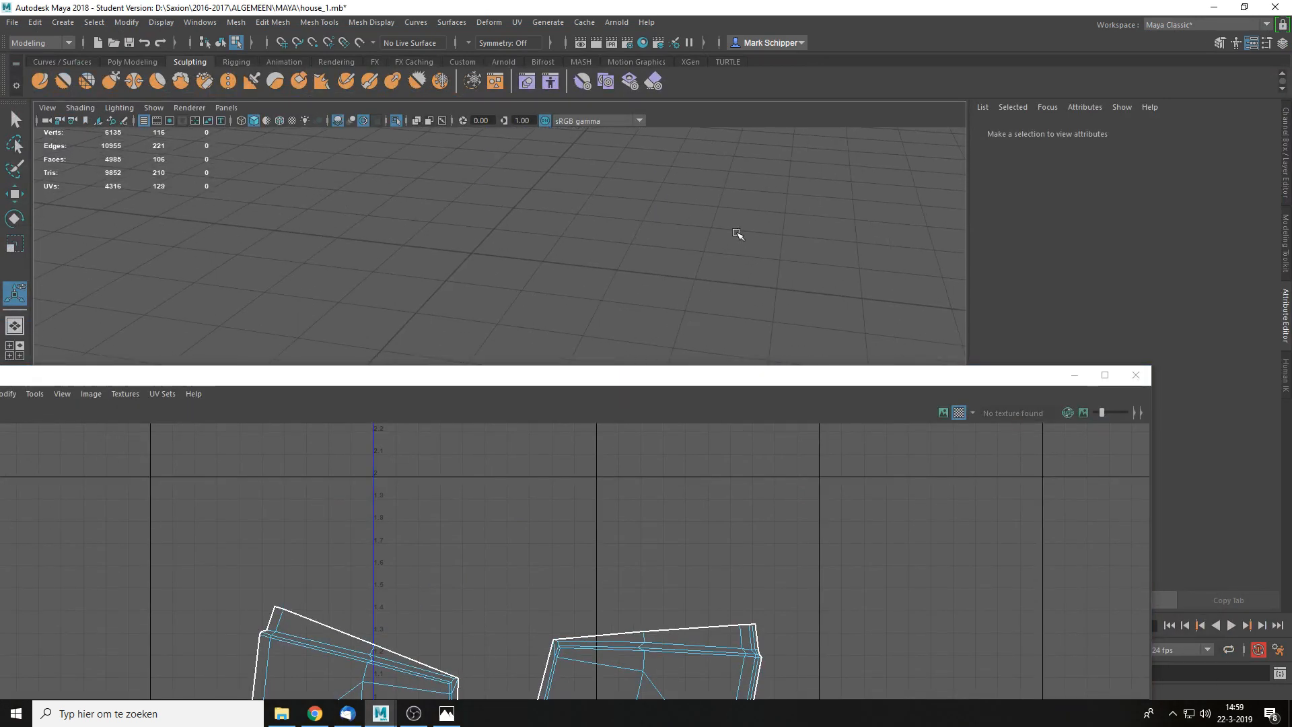
key(f)
alt+middle_drag(639, 338, 618, 300)
scroll(660, 222, up, 5)
alt+drag(618, 300, 618, 237)
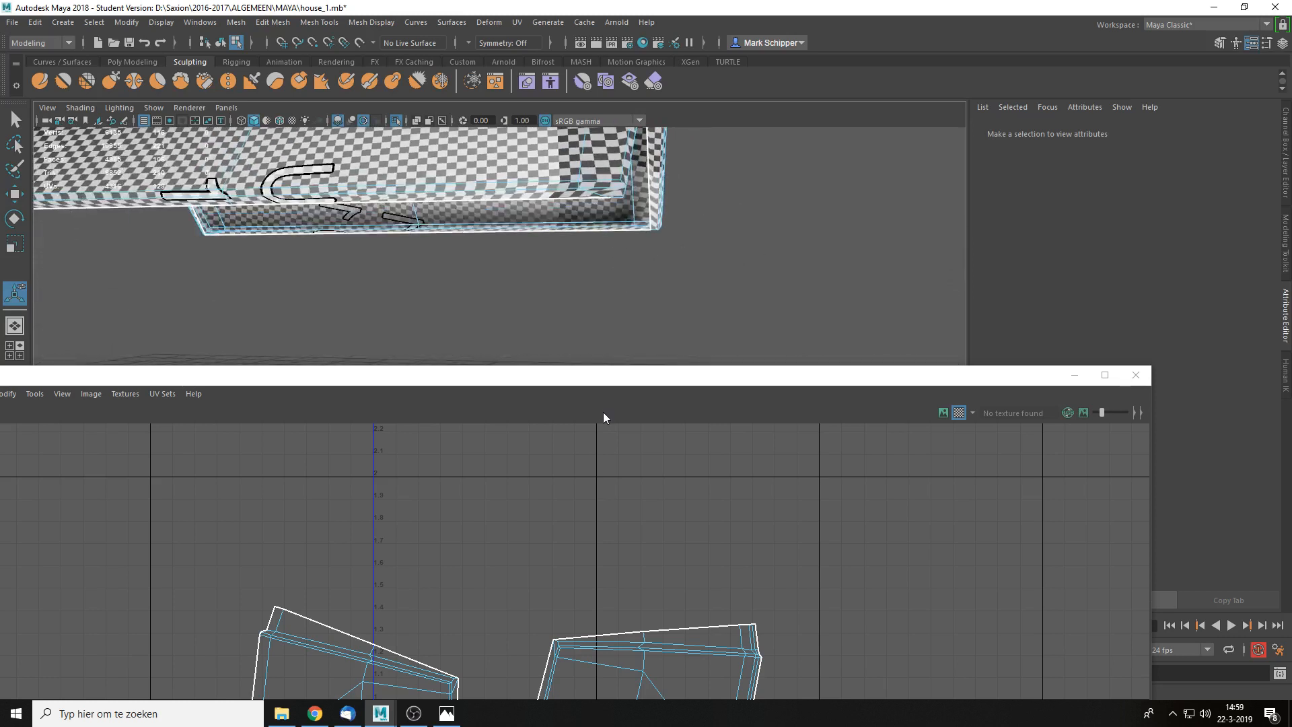
- Move and sew the two roof shells together along their matching long outer boundary edges
drag(596, 378, 691, 252)
right_drag(671, 519, 687, 447)
scroll(689, 502, up, 2)
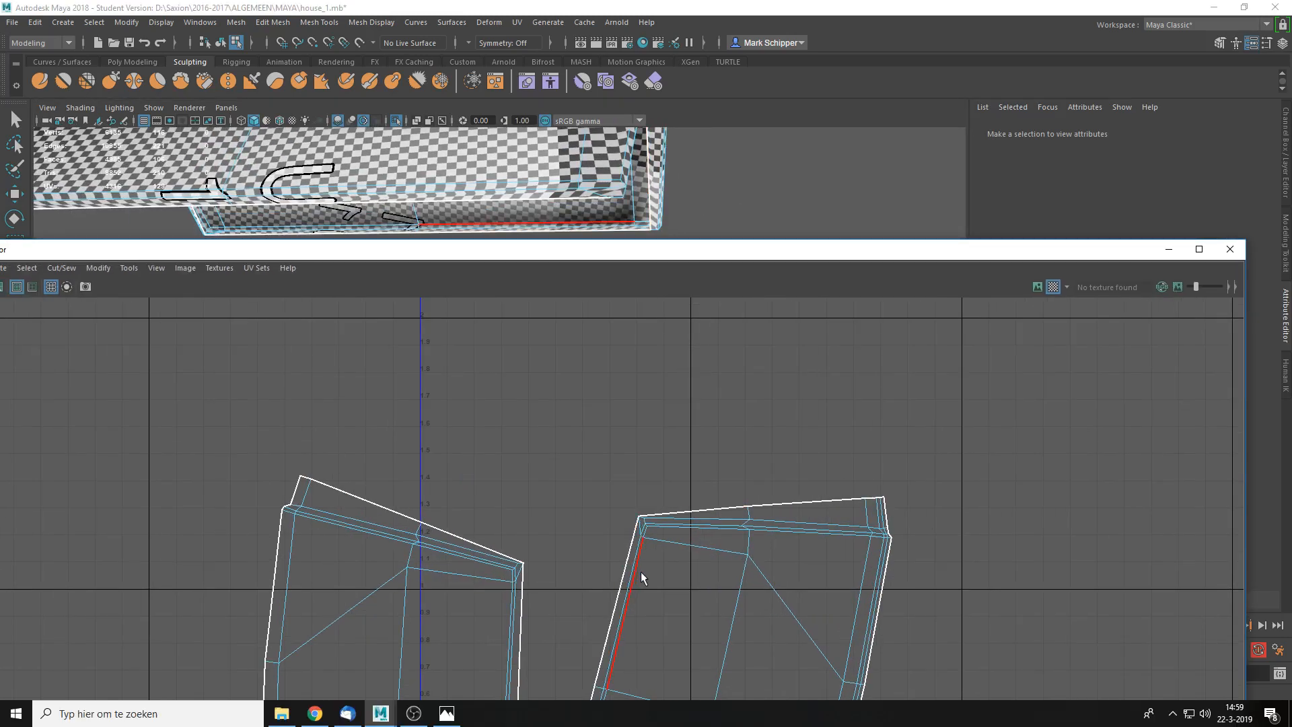
click(886, 515)
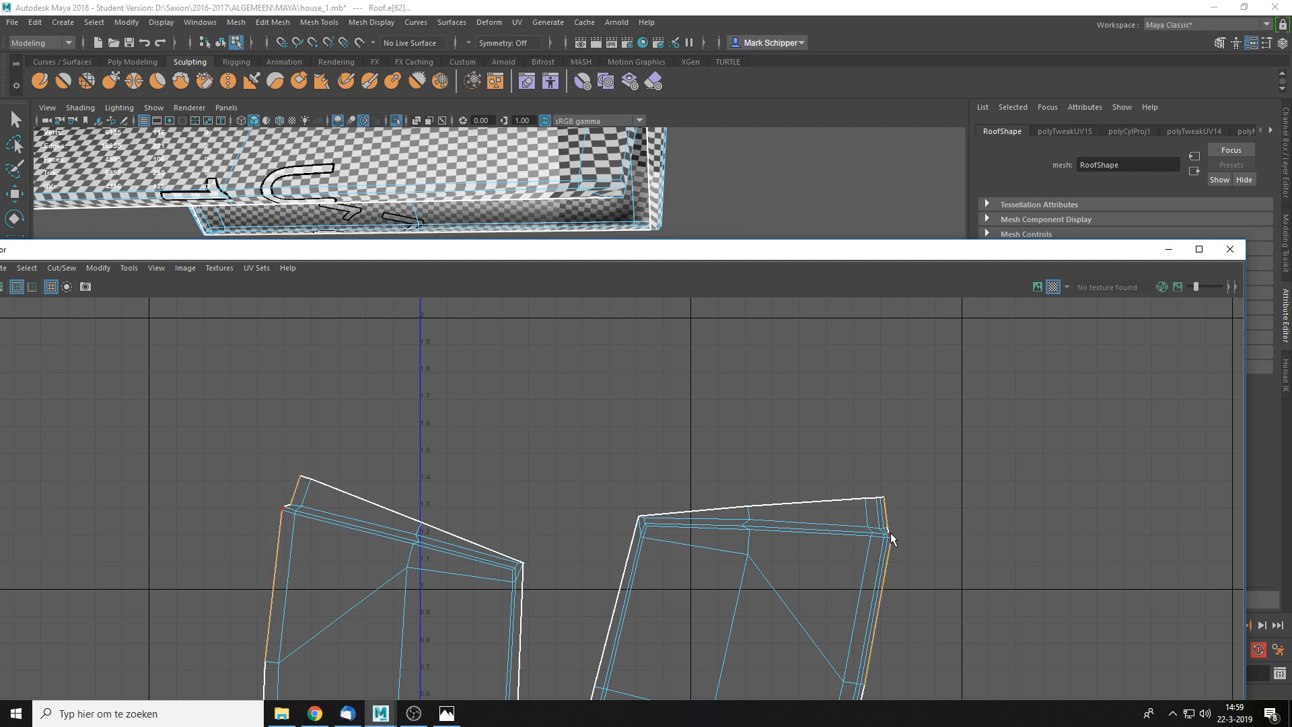
alt+middle_drag(892, 538, 881, 506)
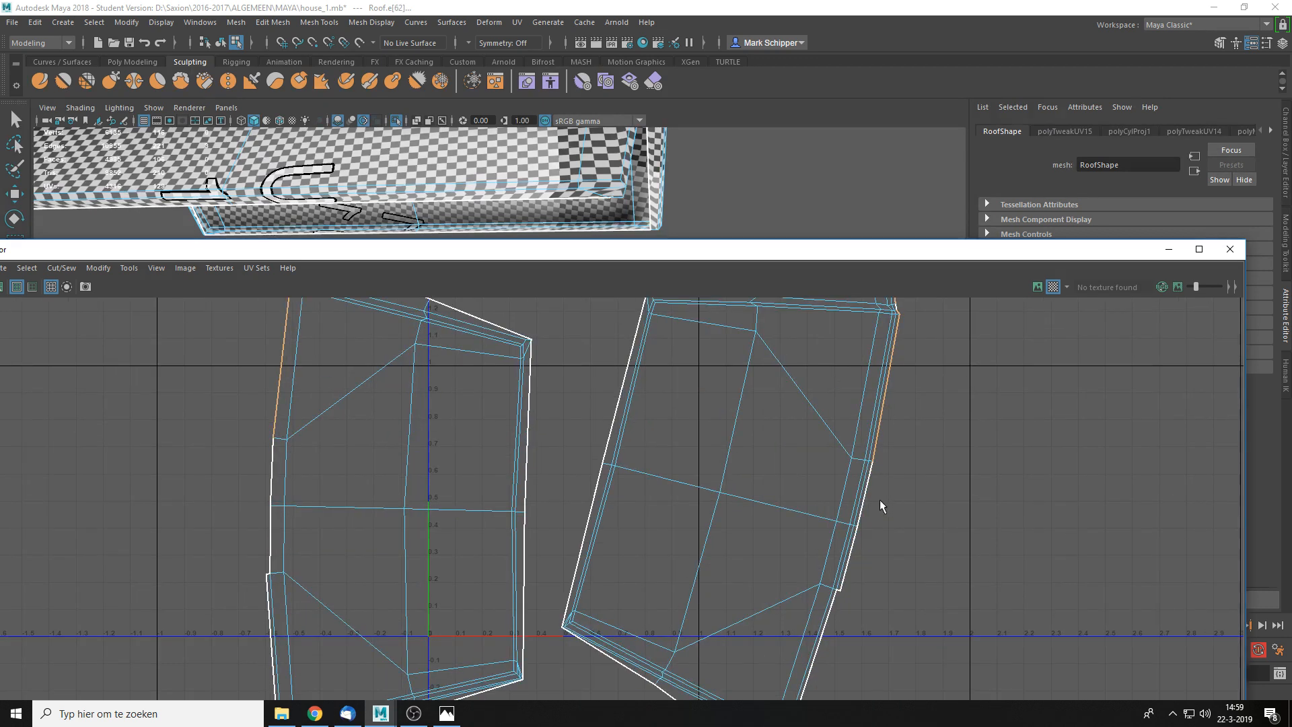
shift+click(837, 608)
alt+middle_drag(863, 555, 824, 614)
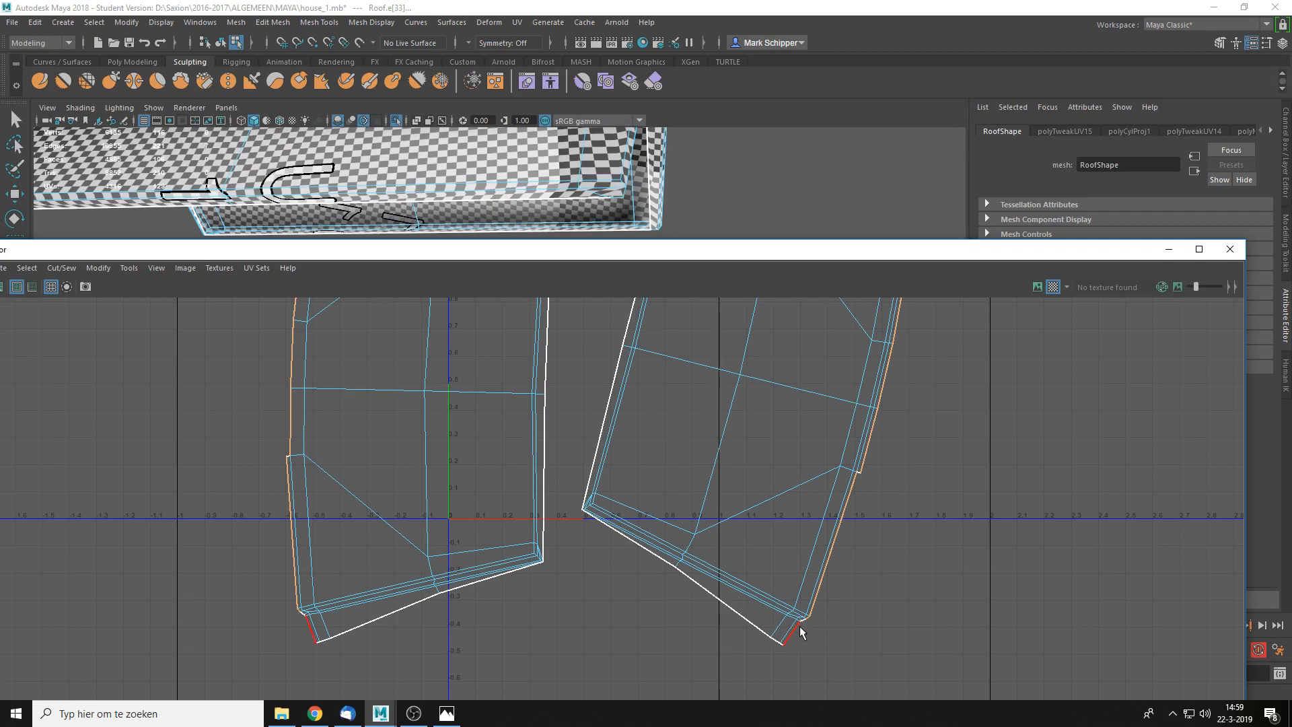
shift+click(800, 626)
shift+right_drag(801, 628, 789, 418)
click(799, 420)
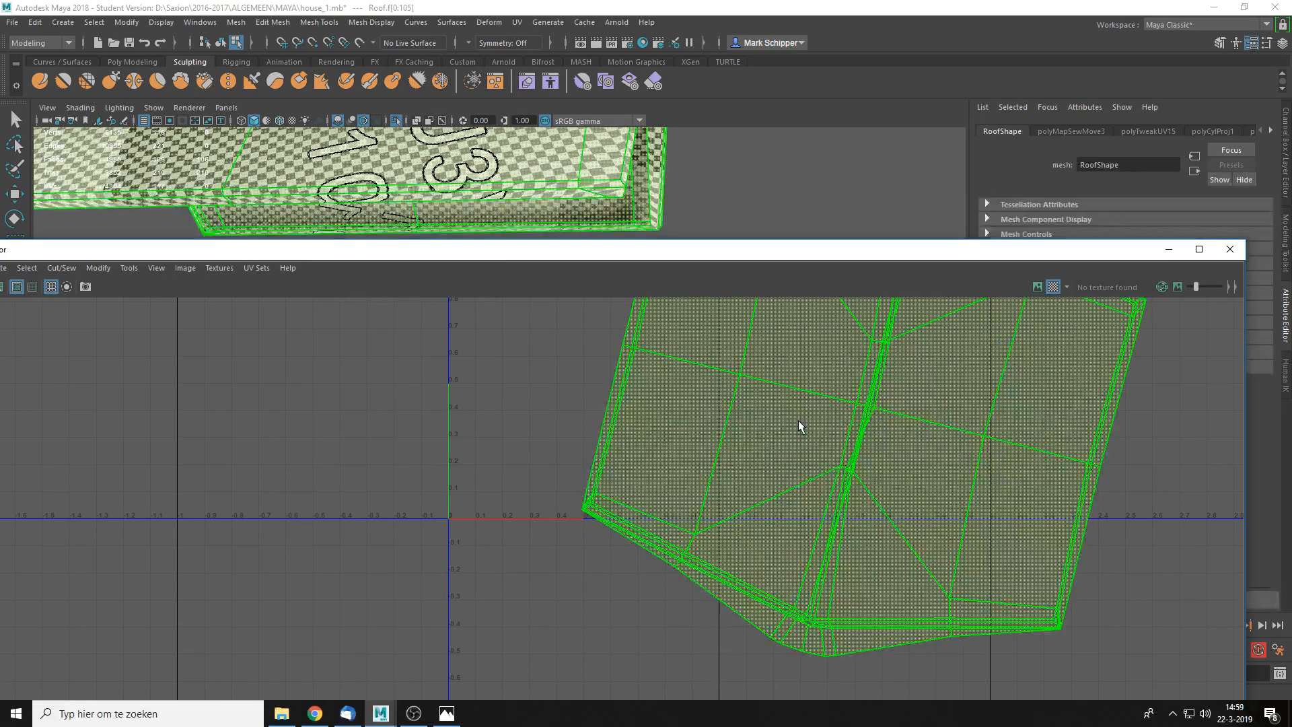
- Unfold the joined roof shell again to relax its UVs
key(ctrl+u)
click(469, 378)
scroll(881, 425, down, 2)
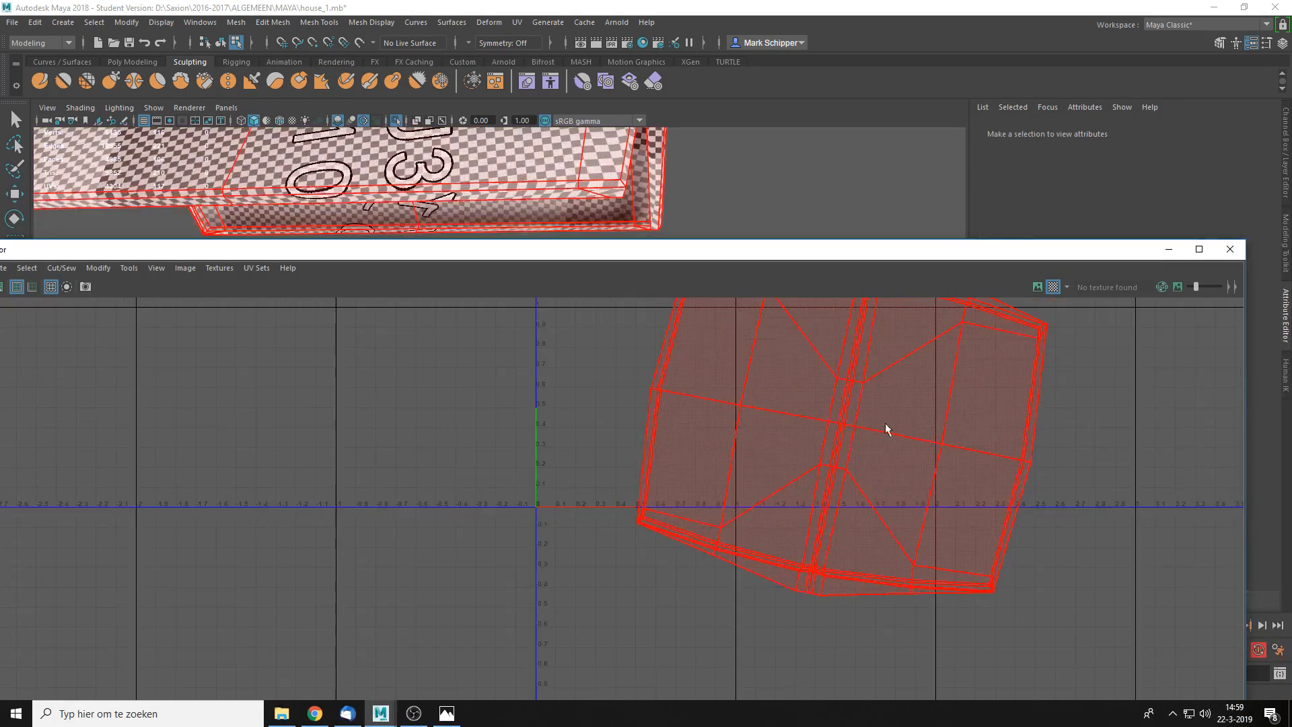
alt+middle_drag(886, 428, 789, 535)
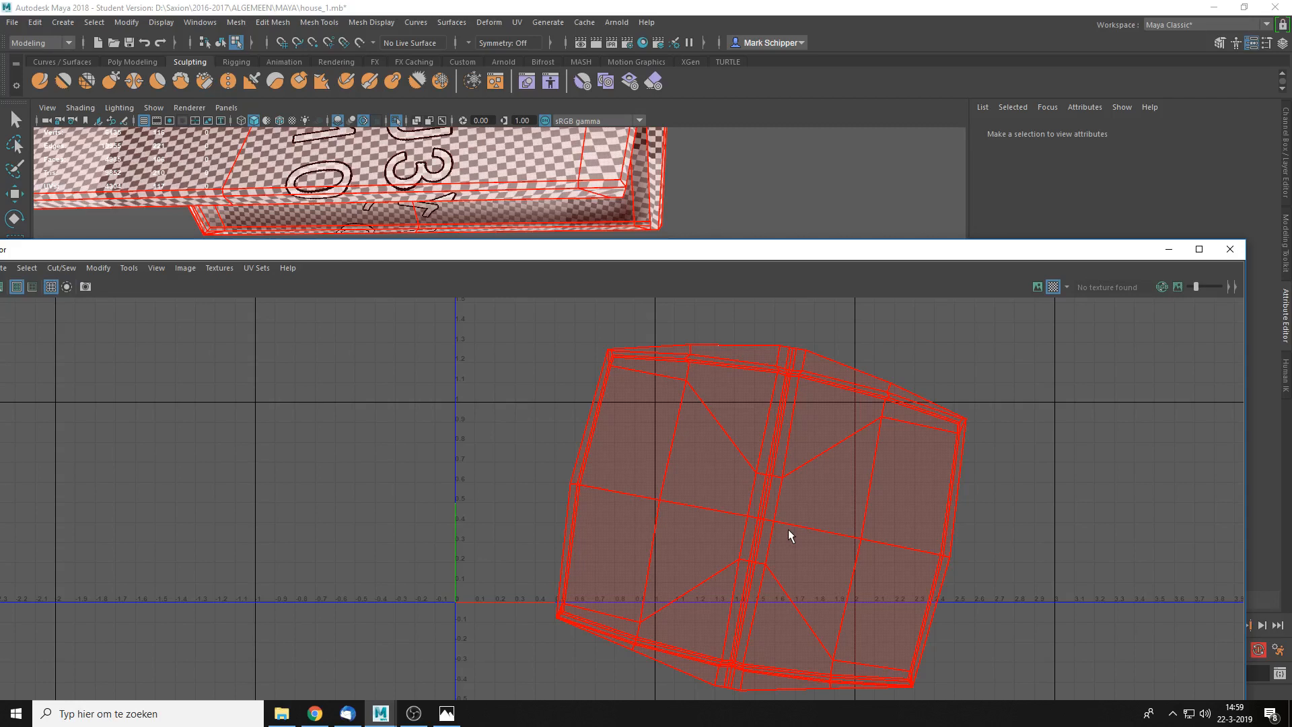
click(789, 529)
key(ctrl+u)
- Undo the unfolding, sewing and cylindrical projection to restore the roof's previous UV layout
key(ctrl+z)
key(ctrl+z)
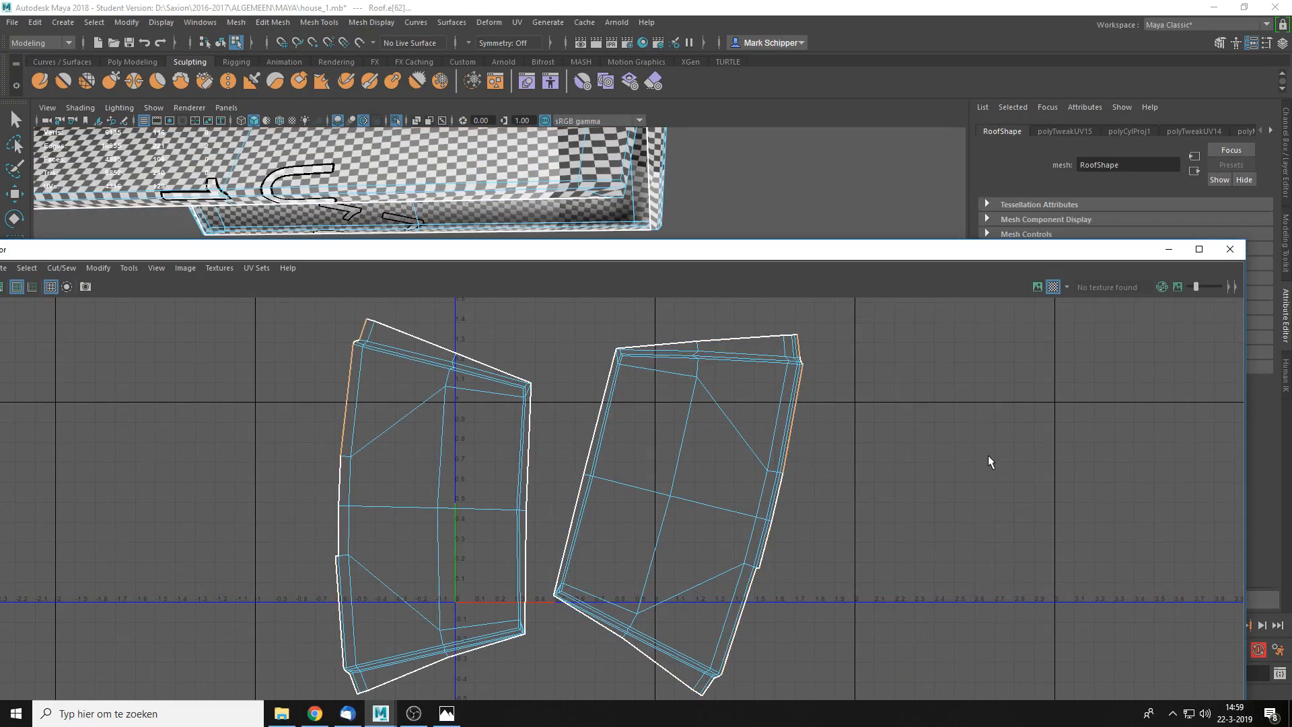
key(ctrl+z)
key(ctrl+z)
key(ctrl+z)
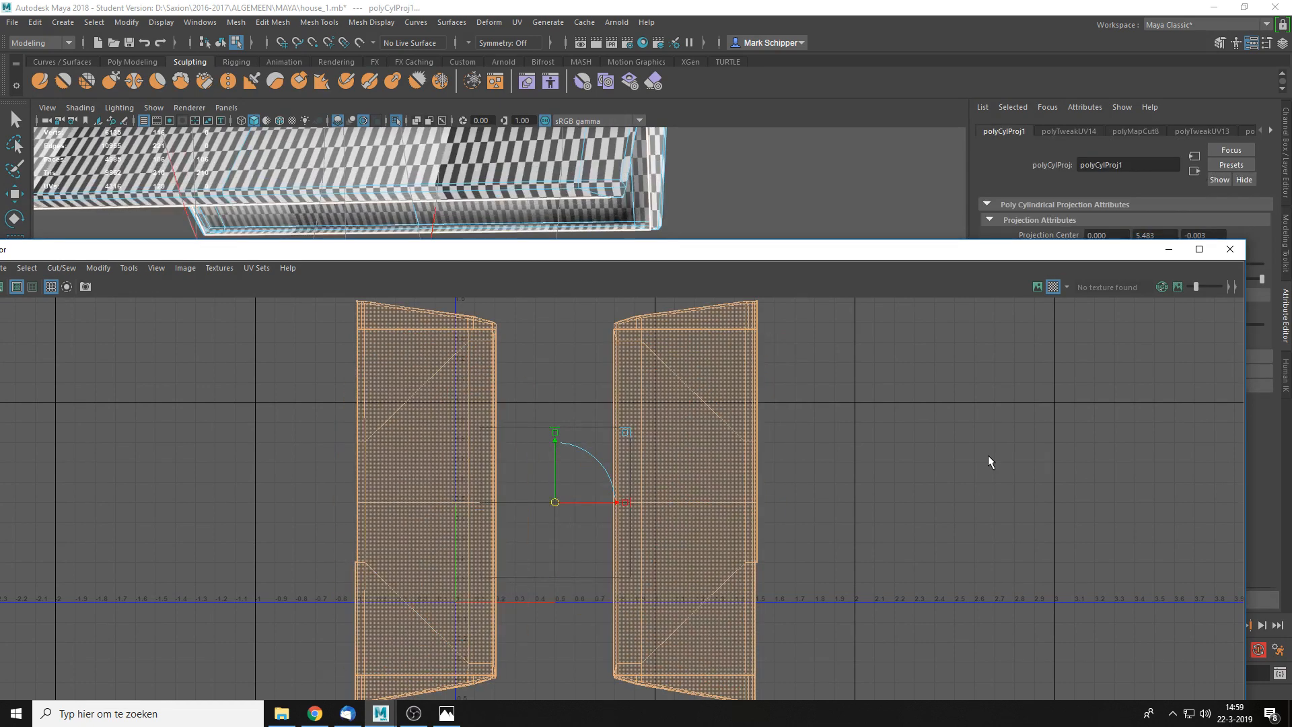
key(ctrl+z)
key(ctrl+z)
key(ctrl+z)
key(ctrl+z)
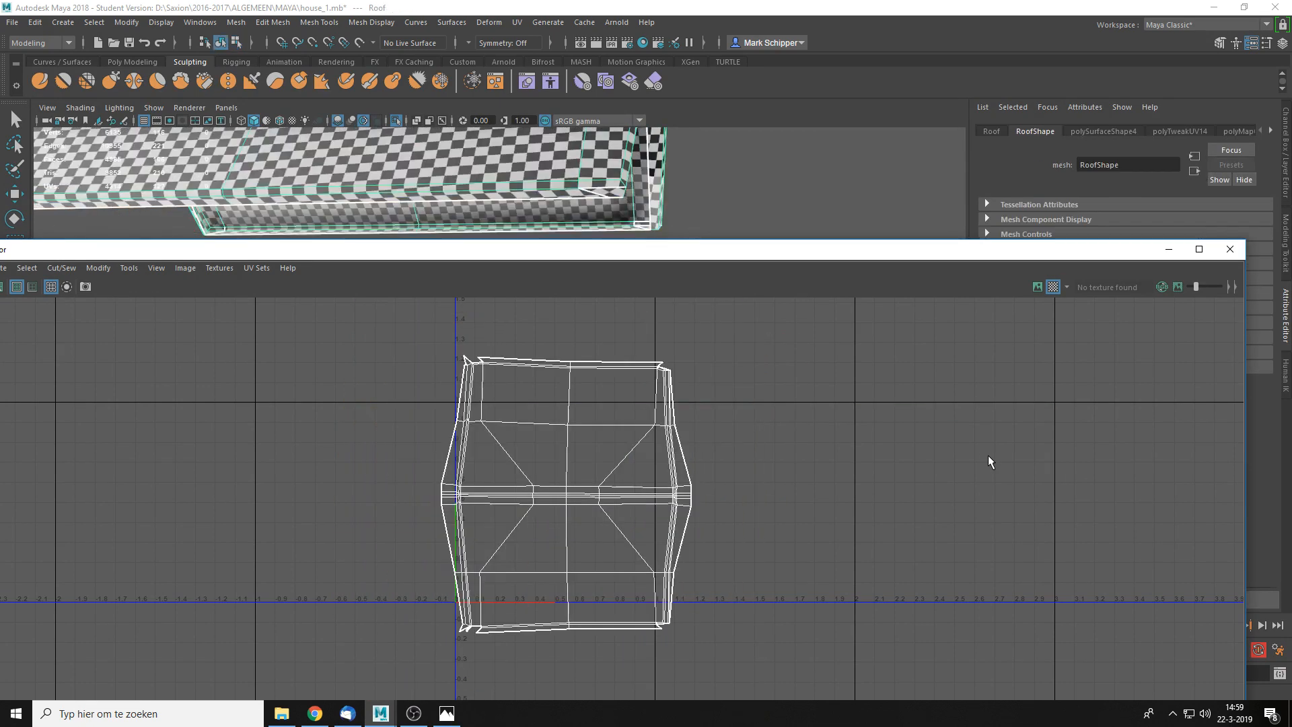
- Select the whole restored roof shell, unfold its UVs and clear the selection
right_drag(580, 431, 585, 420)
click(584, 420)
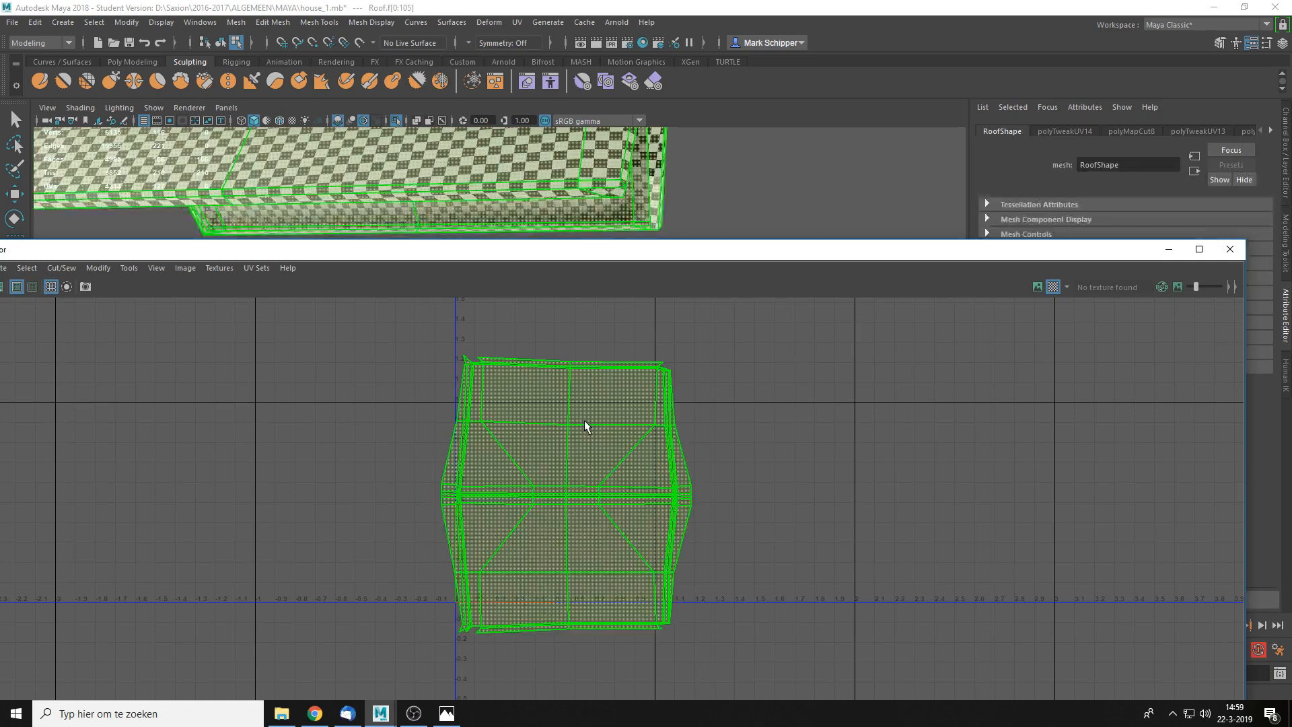
key(ctrl+u)
click(794, 453)
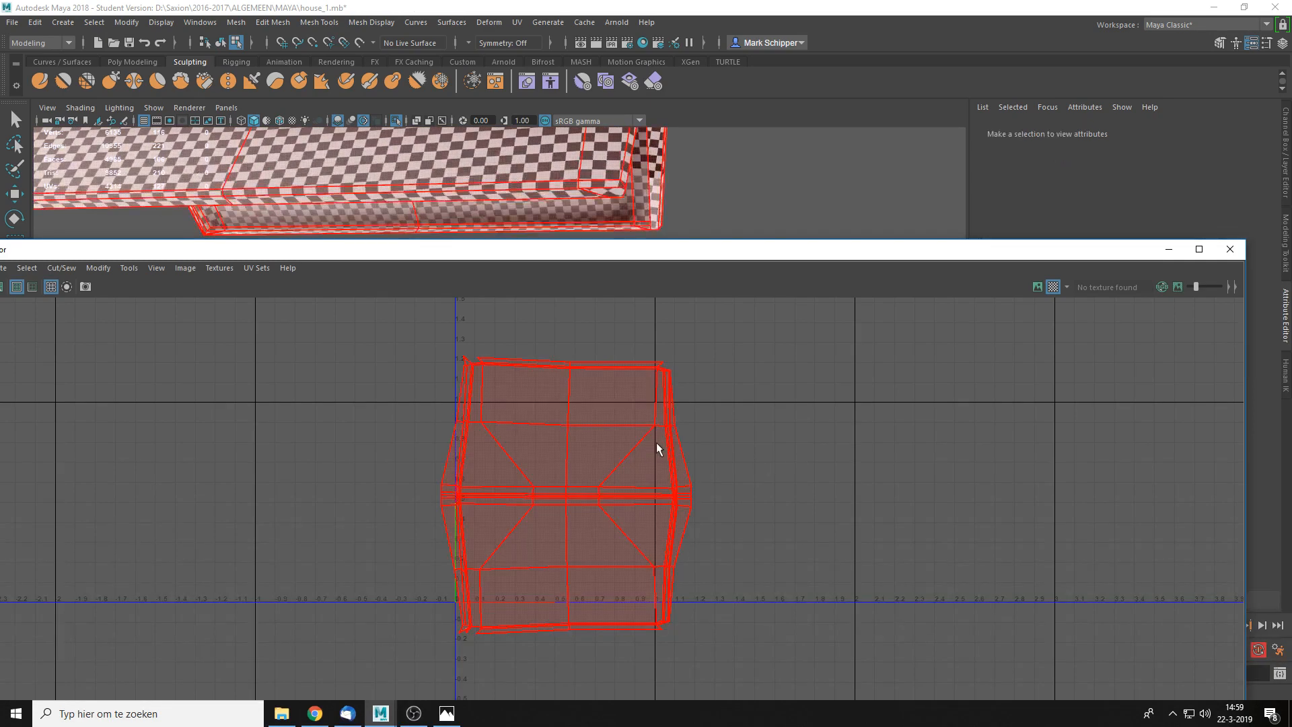
- Examine the roof shell's upper and lower border strips and the notched corners where they meet the side strips
scroll(738, 443, up, 10)
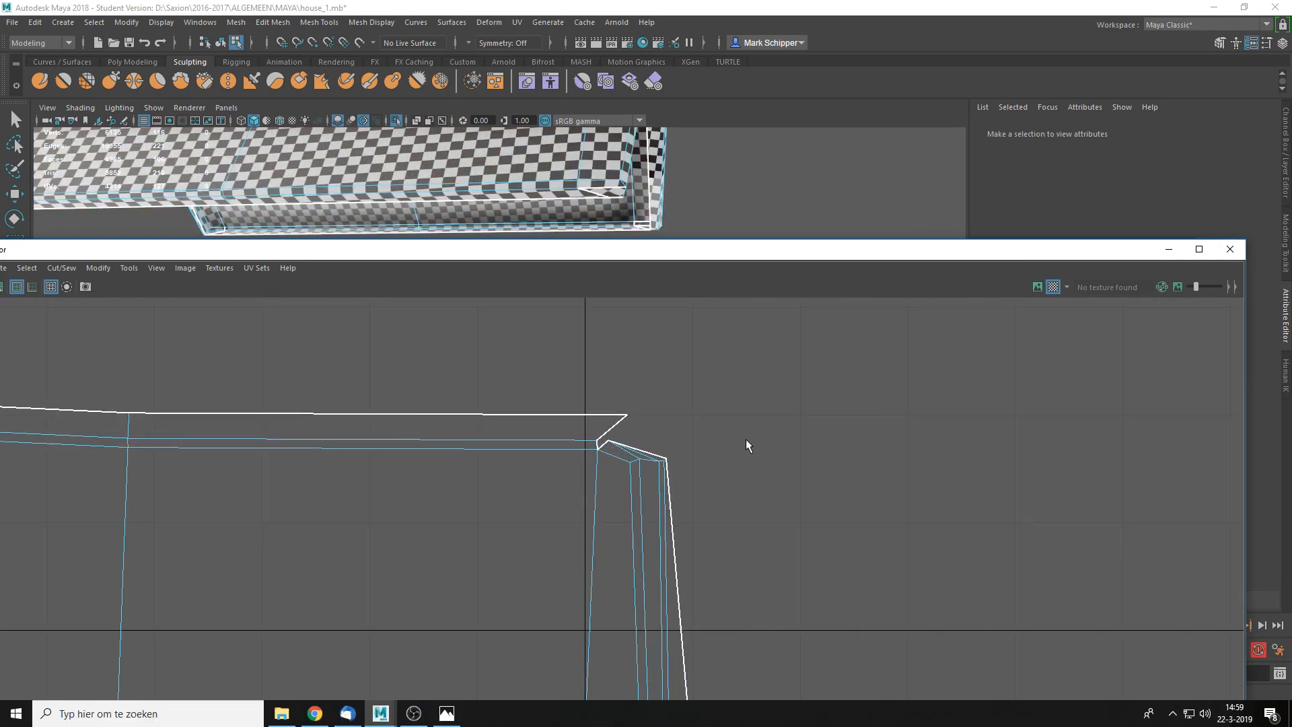
alt+middle_drag(502, 435, 1025, 439)
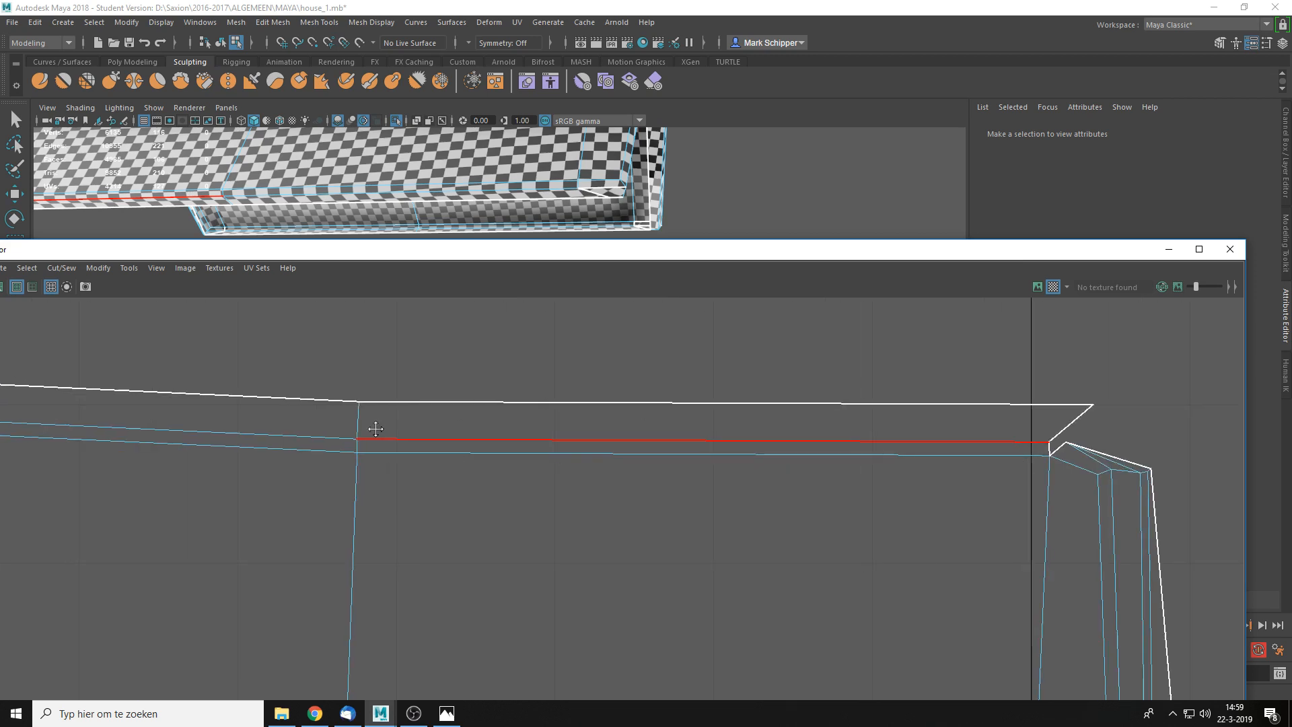
alt+middle_drag(376, 429, 1000, 431)
alt+middle_drag(391, 422, 929, 436)
scroll(824, 485, down, 9)
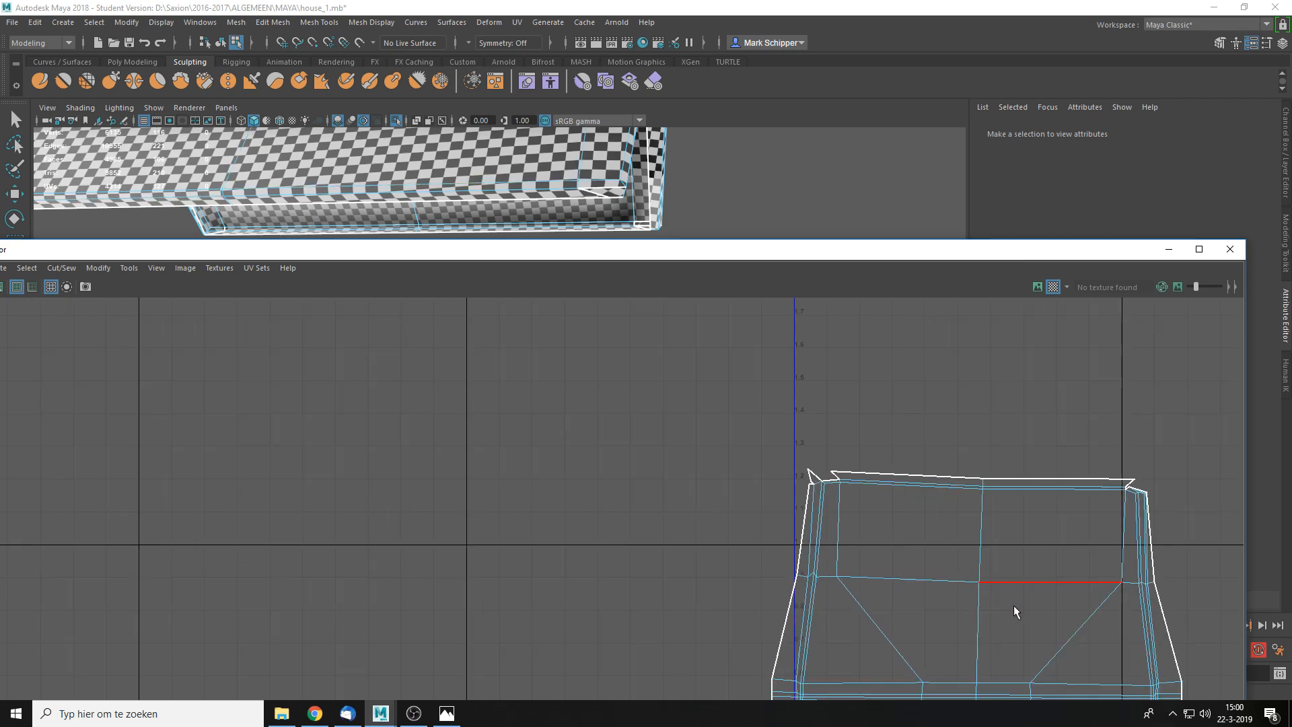
alt+middle_drag(1014, 604, 651, 440)
scroll(599, 511, up, 3)
scroll(1040, 527, up, 3)
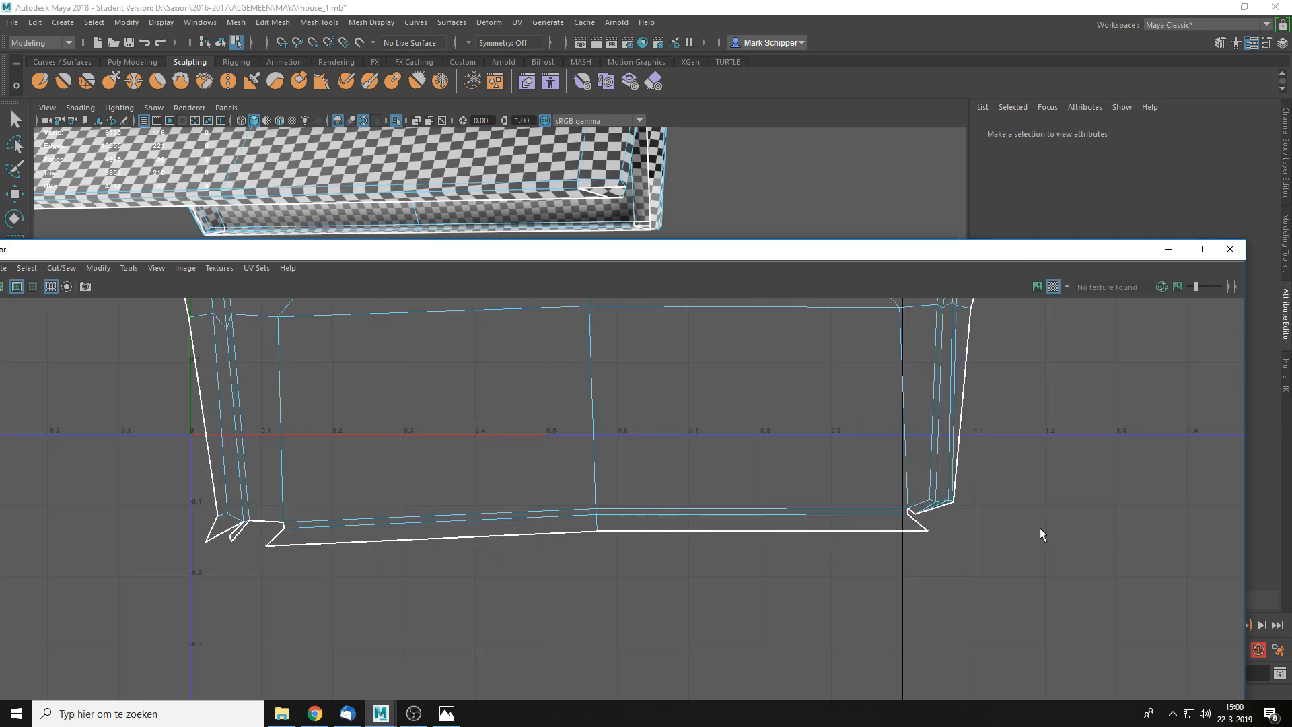
scroll(1036, 542, up, 4)
scroll(797, 431, up, 3)
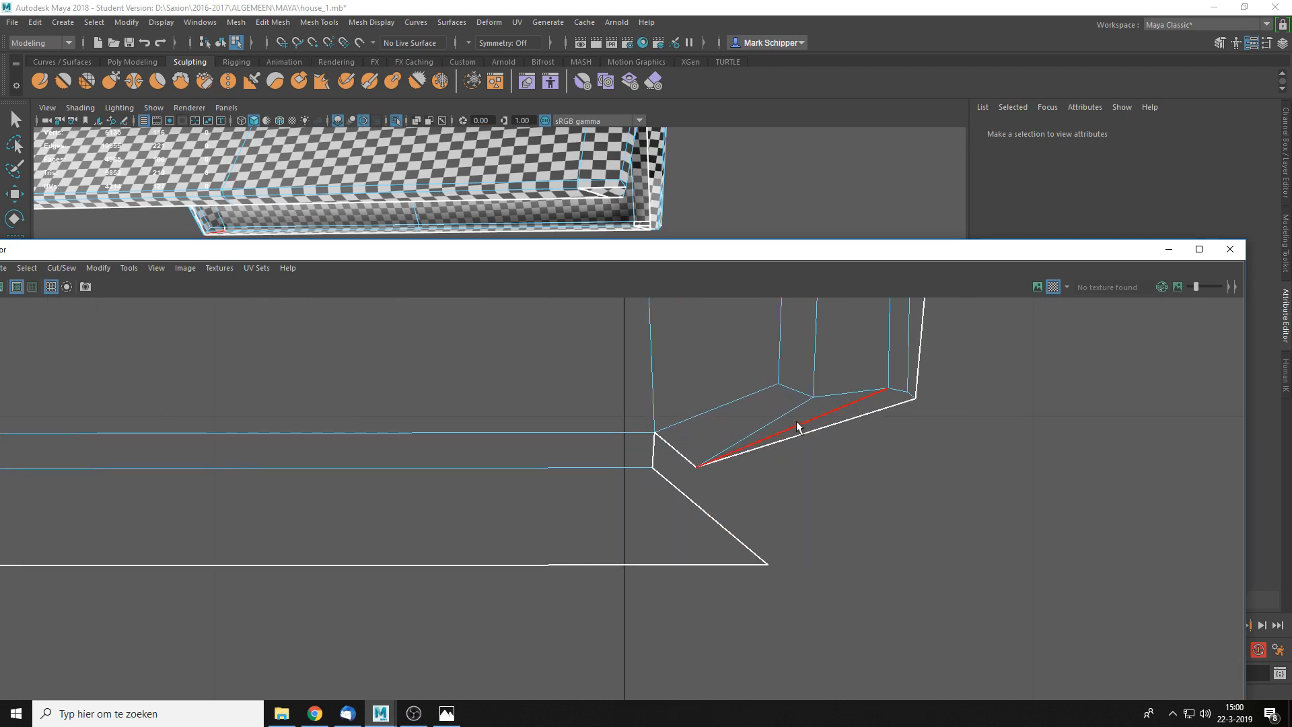
- Cut the end edges of the side strip at the roof shell's lower right corner and unfold the main shell
click(717, 409)
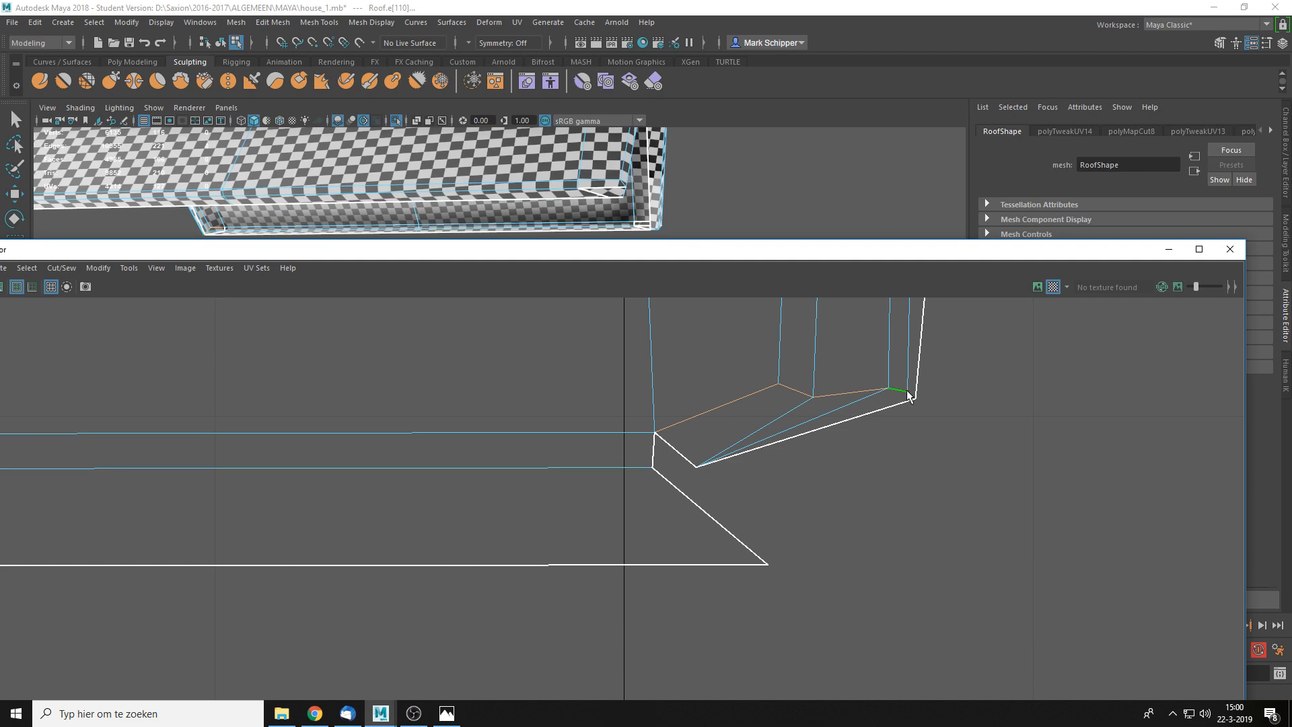
right_drag(910, 400, 880, 413)
right_drag(744, 367, 671, 319)
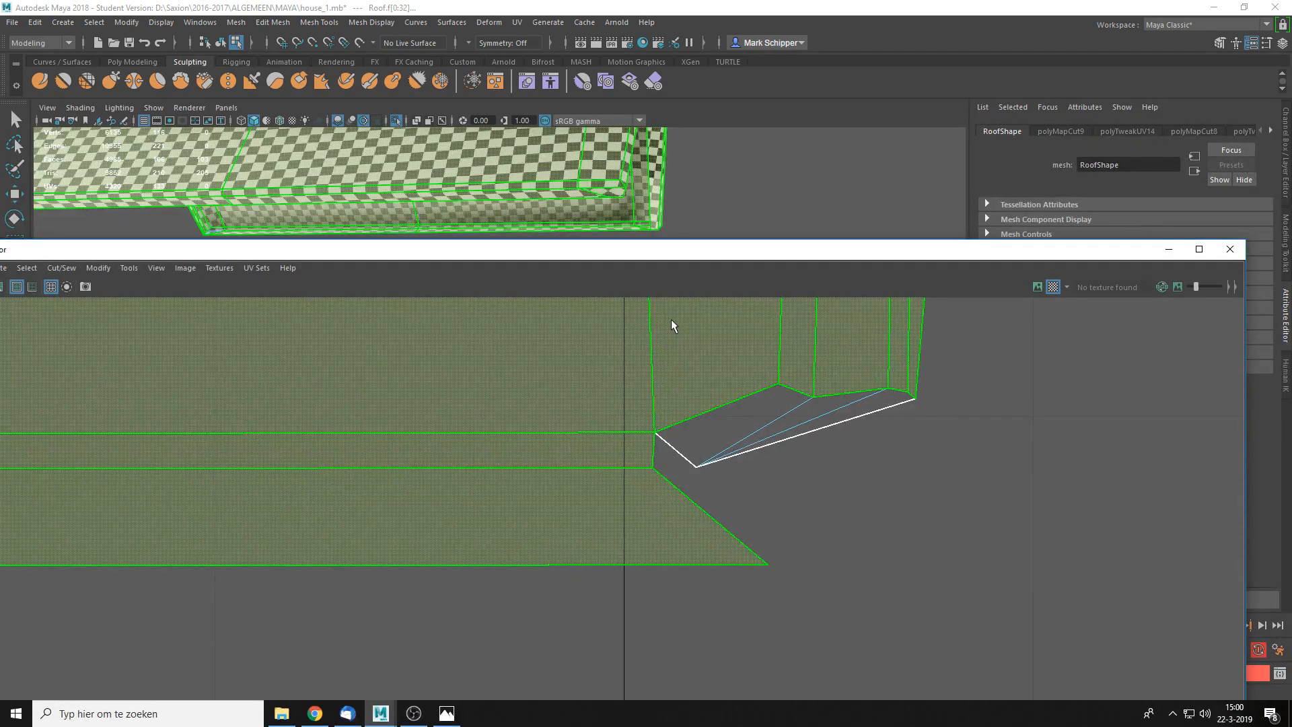
key(ctrl+u)
- Move and sew the cut corner piece onto the inner end edge and the adjoining edges of the lower border strip
right_drag(673, 444, 720, 352)
click(713, 417)
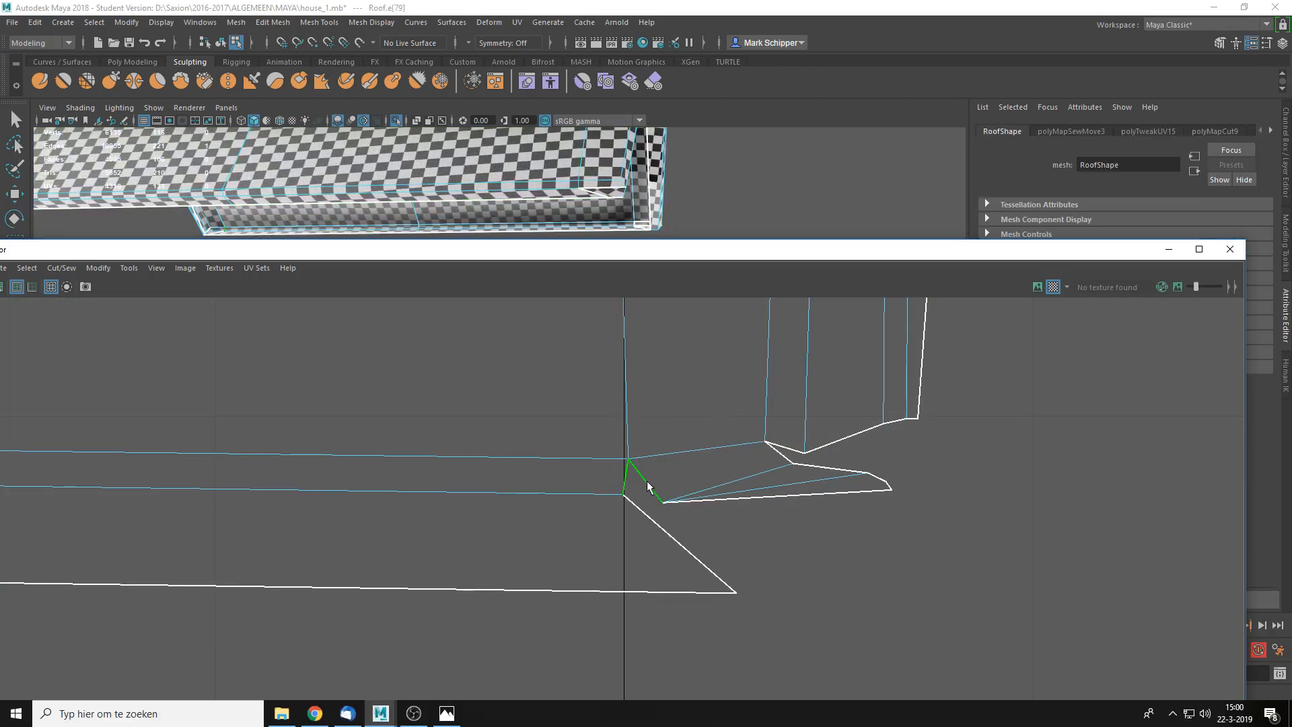
key(g)
click(715, 499)
key(g)
- Unfold the whole roof shell with its reattached lower right corner piece and clear the selection
right_drag(716, 500, 579, 425)
click(721, 448)
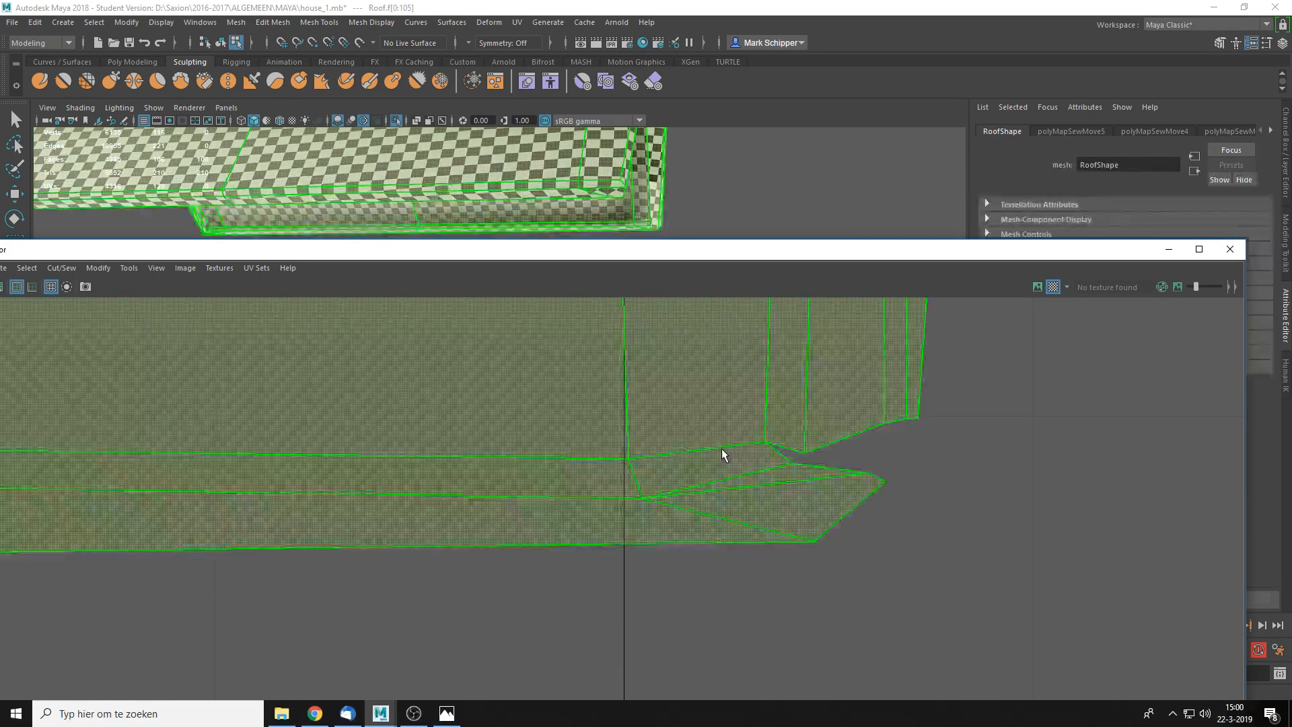
key(ctrl+u)
click(862, 438)
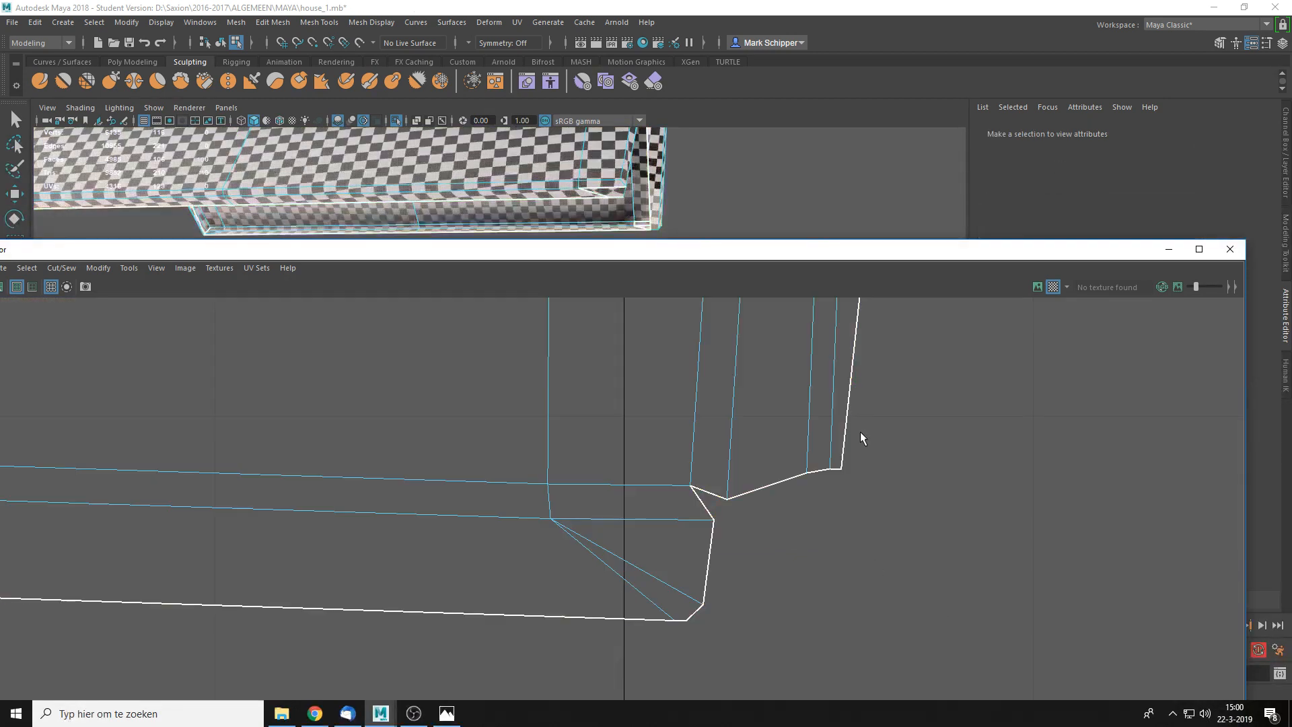
- Deselect the roof, put the UV Editor out of the way and examine the roof's shape in the 3D view
alt+drag(657, 162, 665, 354)
drag(766, 260, 888, 414)
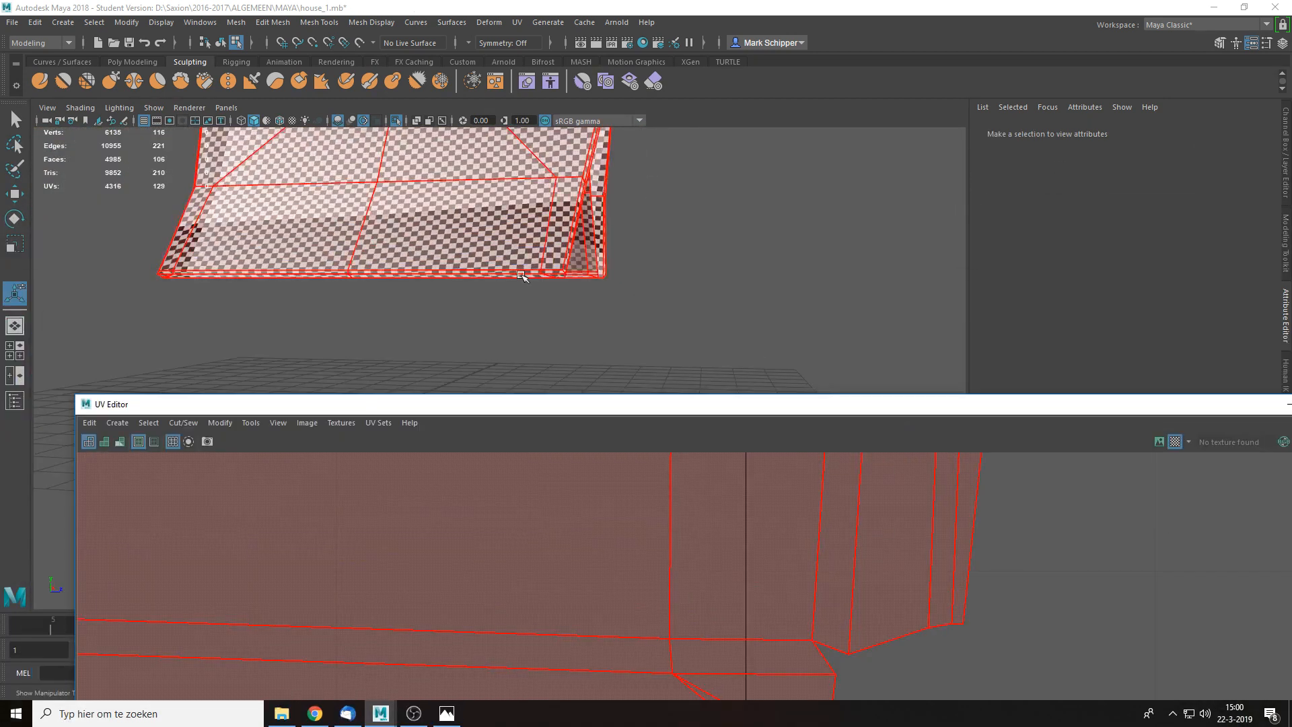
alt+drag(734, 195, 810, 377)
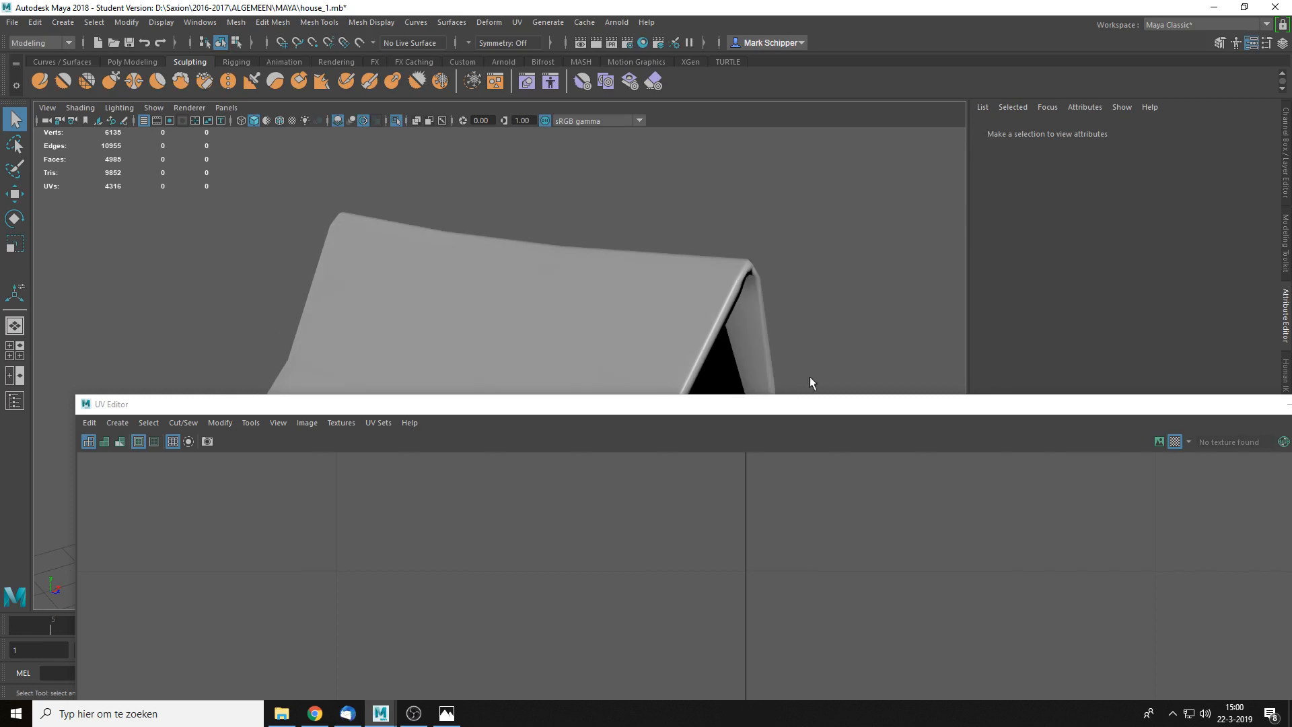
mouse_move(899, 404)
mouse_down()
mouse_move(971, 405)
mouse_move(886, 389)
mouse_up()
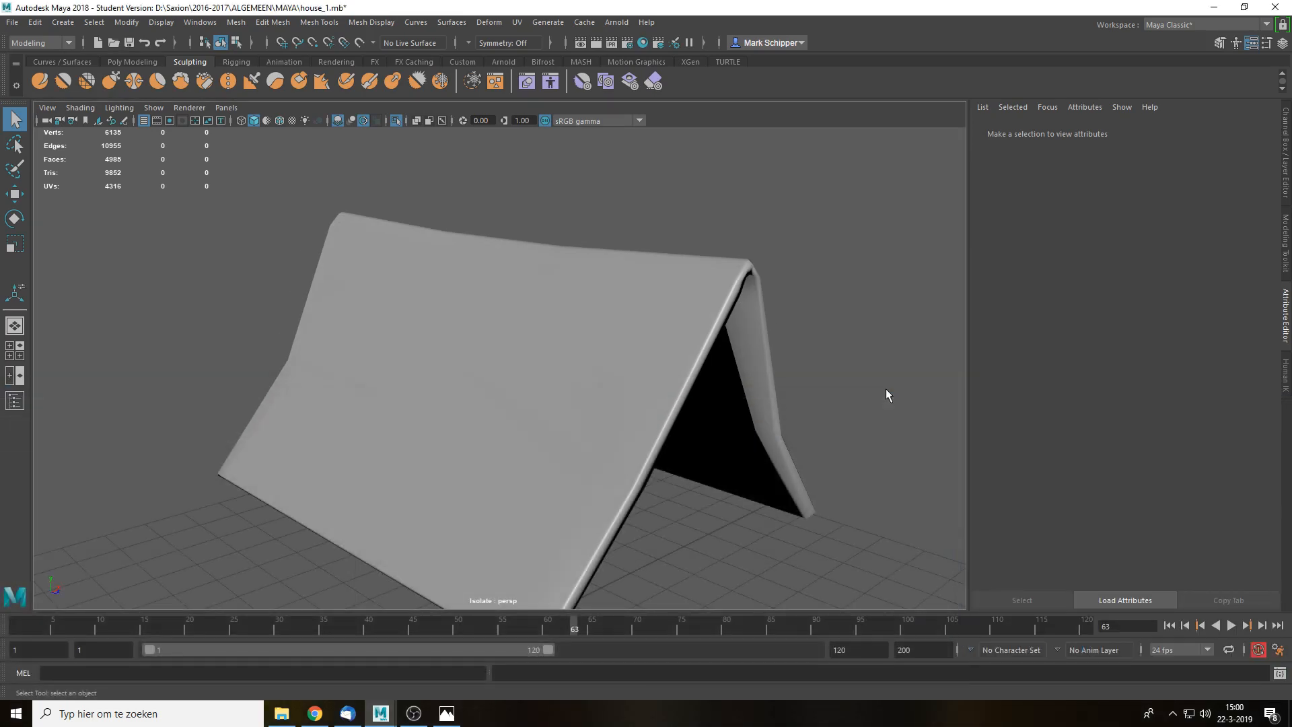
- Bring the whole house back out of isolation and select the main wall mesh
key(ctrl+1)
scroll(885, 389, down, 5)
alt+drag(616, 447, 673, 318)
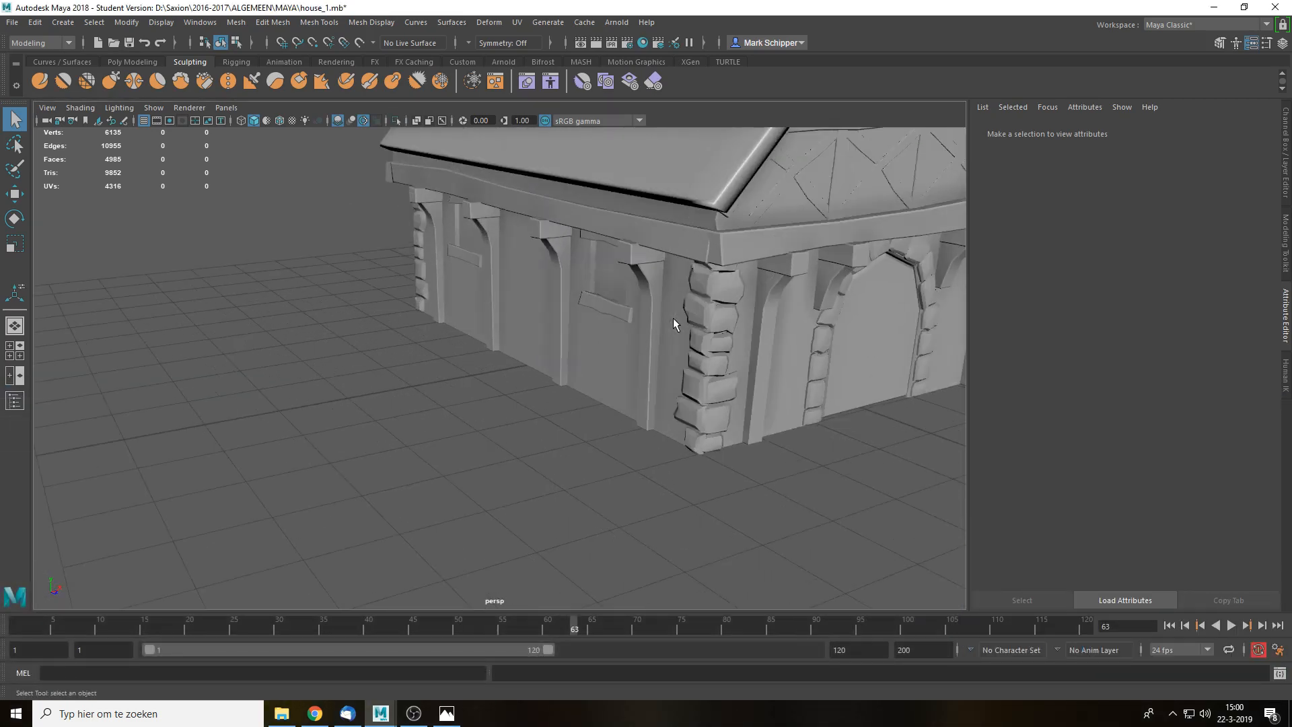
click(624, 342)
alt+drag(611, 405, 696, 389)
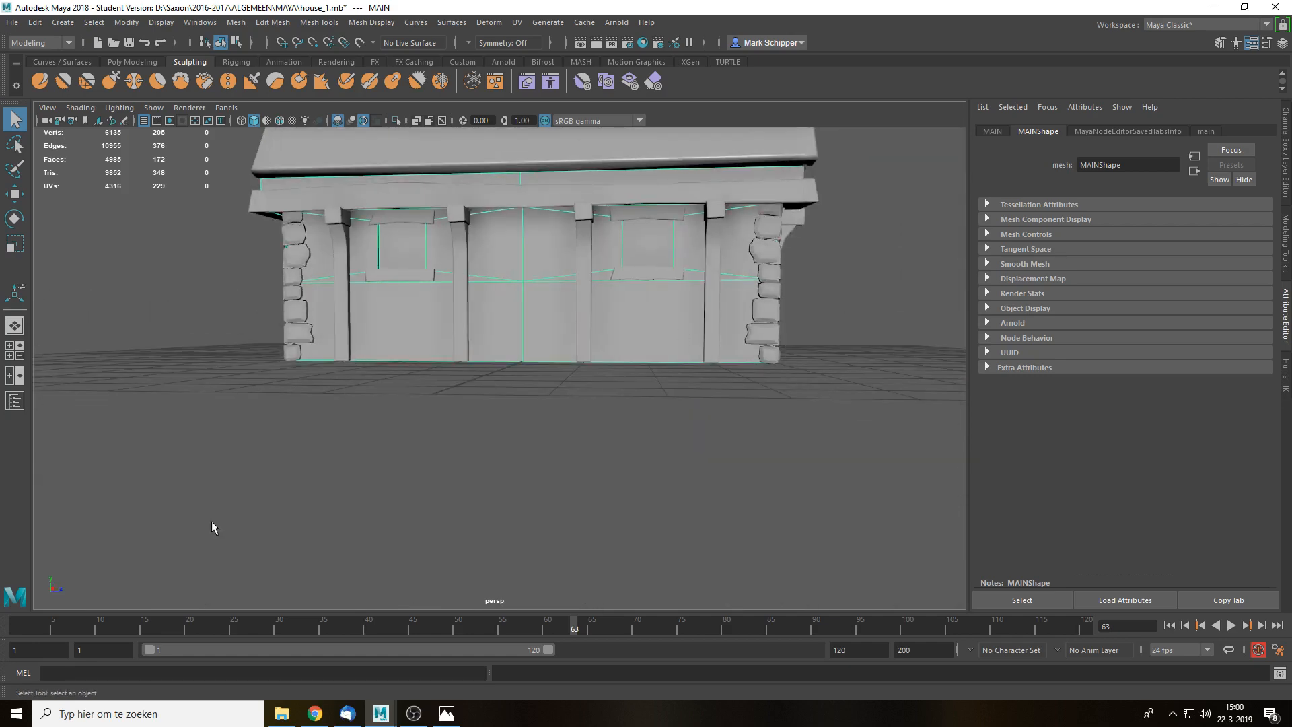
- Examine the main walls' shells in the UV Editor, then close the UV Editor and UV Toolkit
click(517, 22)
click(547, 50)
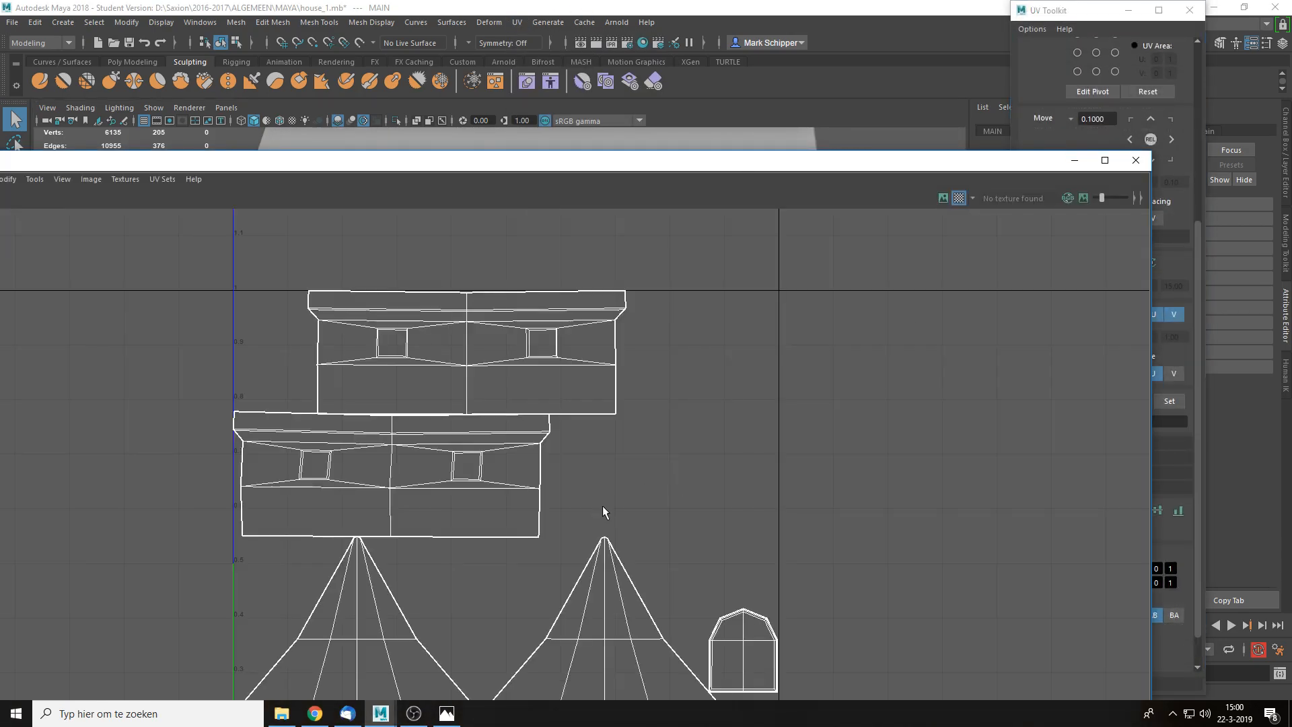
scroll(710, 453, up, 3)
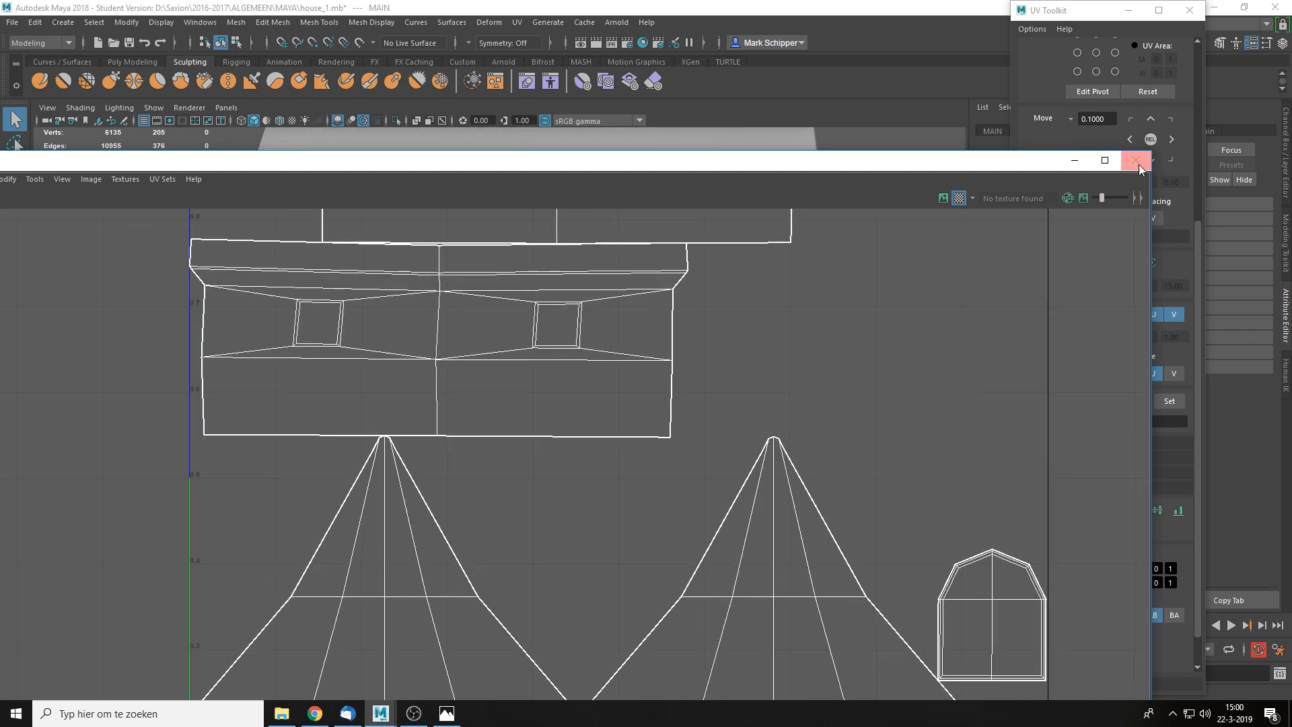
click(1136, 160)
alt+drag(683, 328, 619, 329)
click(1190, 10)
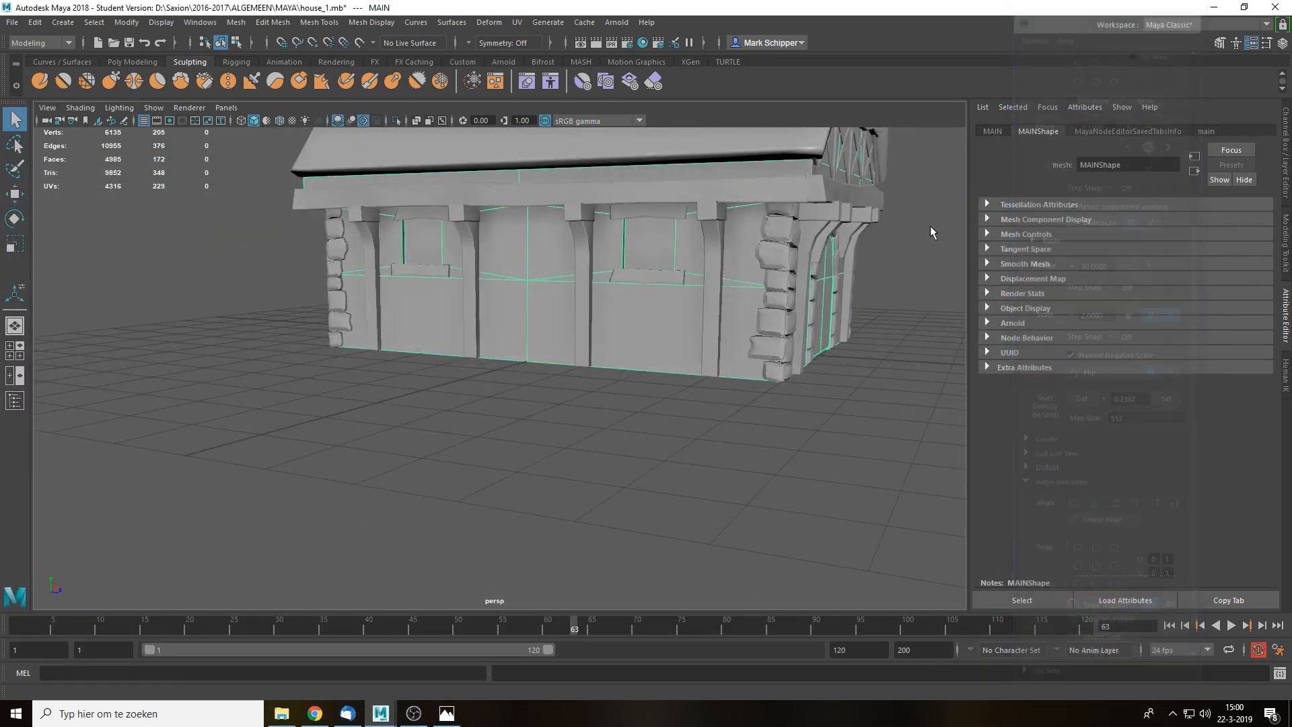
- Assign a new Lambert material to the main walls and connect a File texture to its color
right_drag(661, 322, 672, 667)
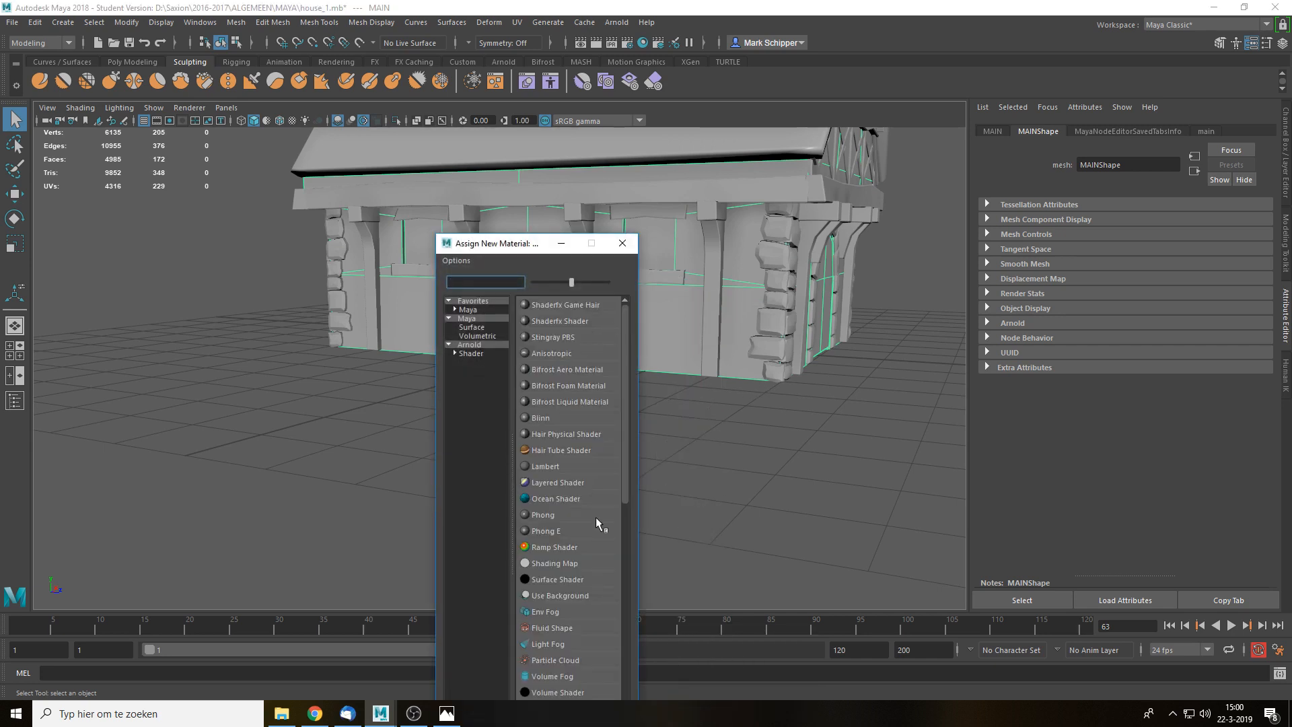
click(544, 467)
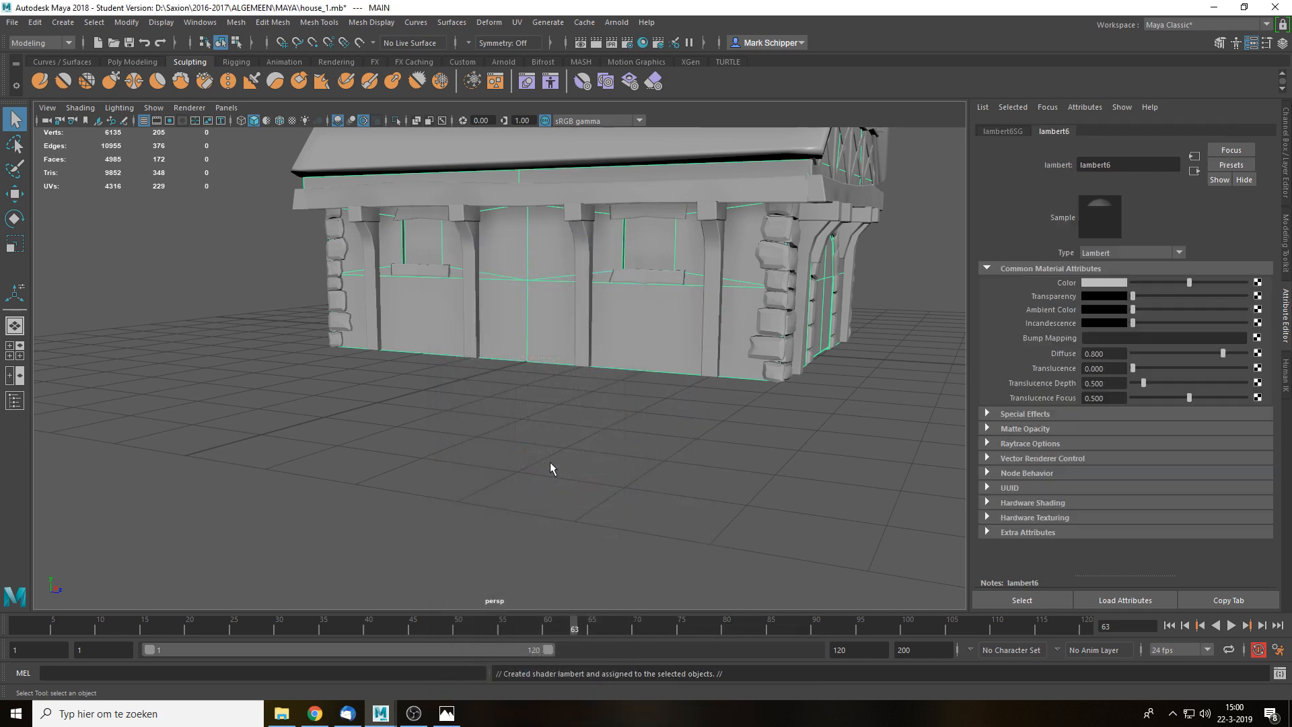
click(1256, 283)
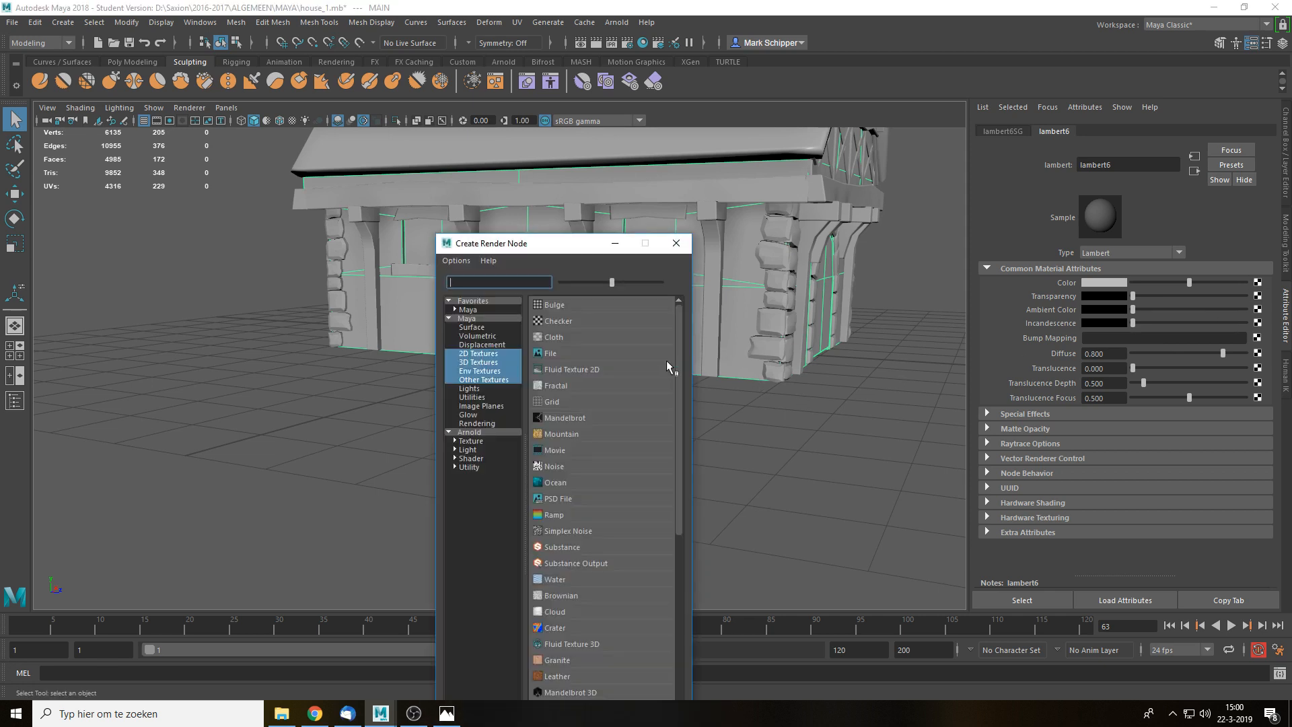
click(553, 353)
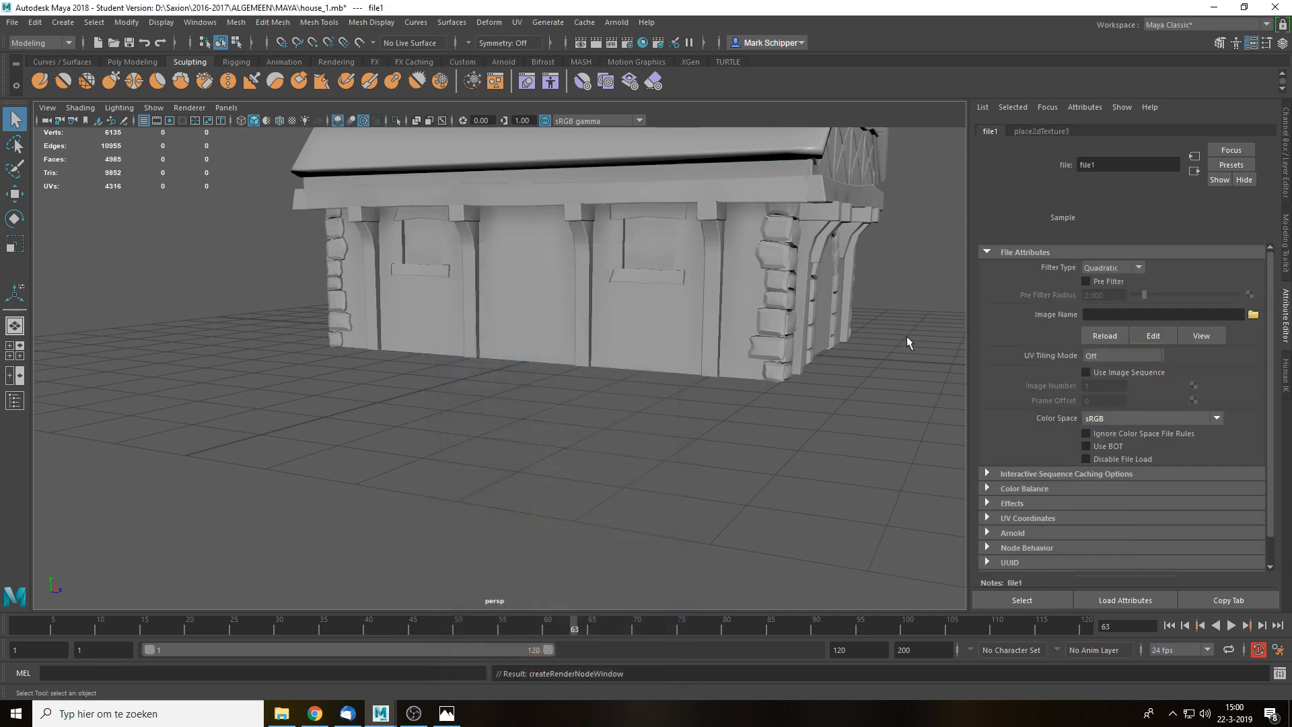
- Browse for the texture's image and preview the pictures in the D:\Saxion\2016-2017\ALGEMEEN folder
click(1253, 314)
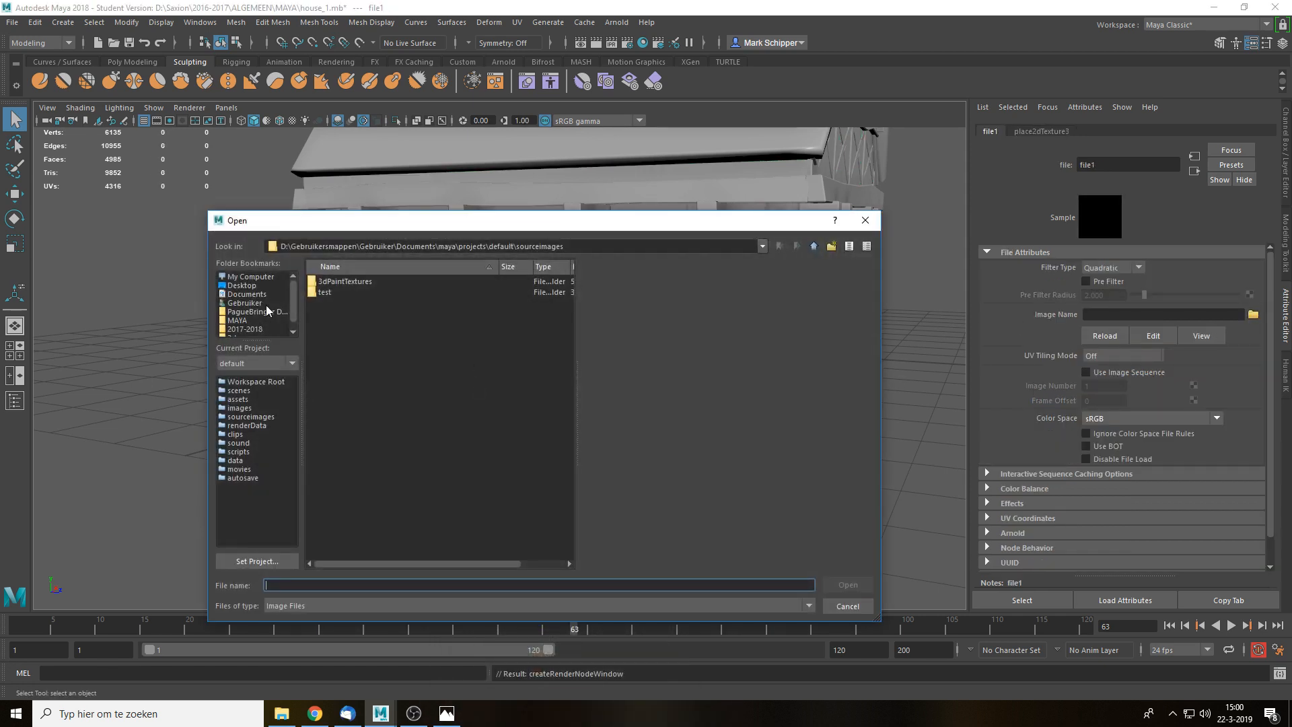
click(250, 322)
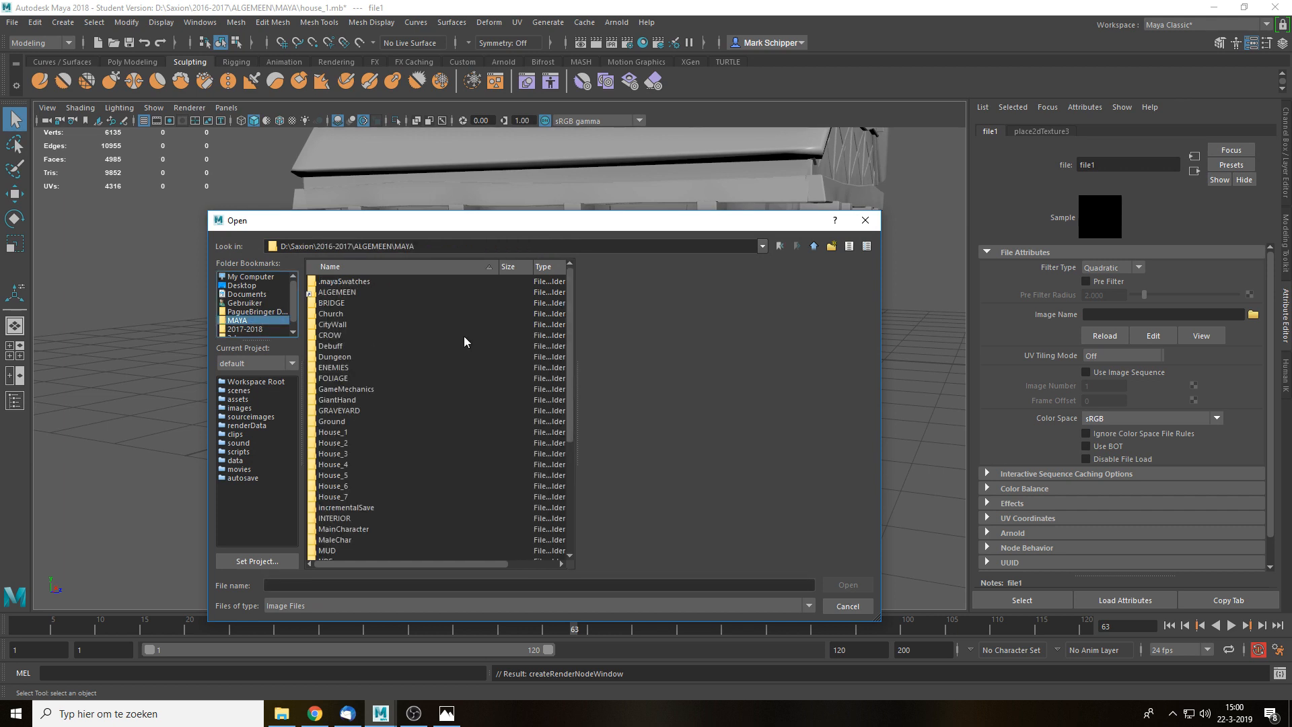
click(814, 247)
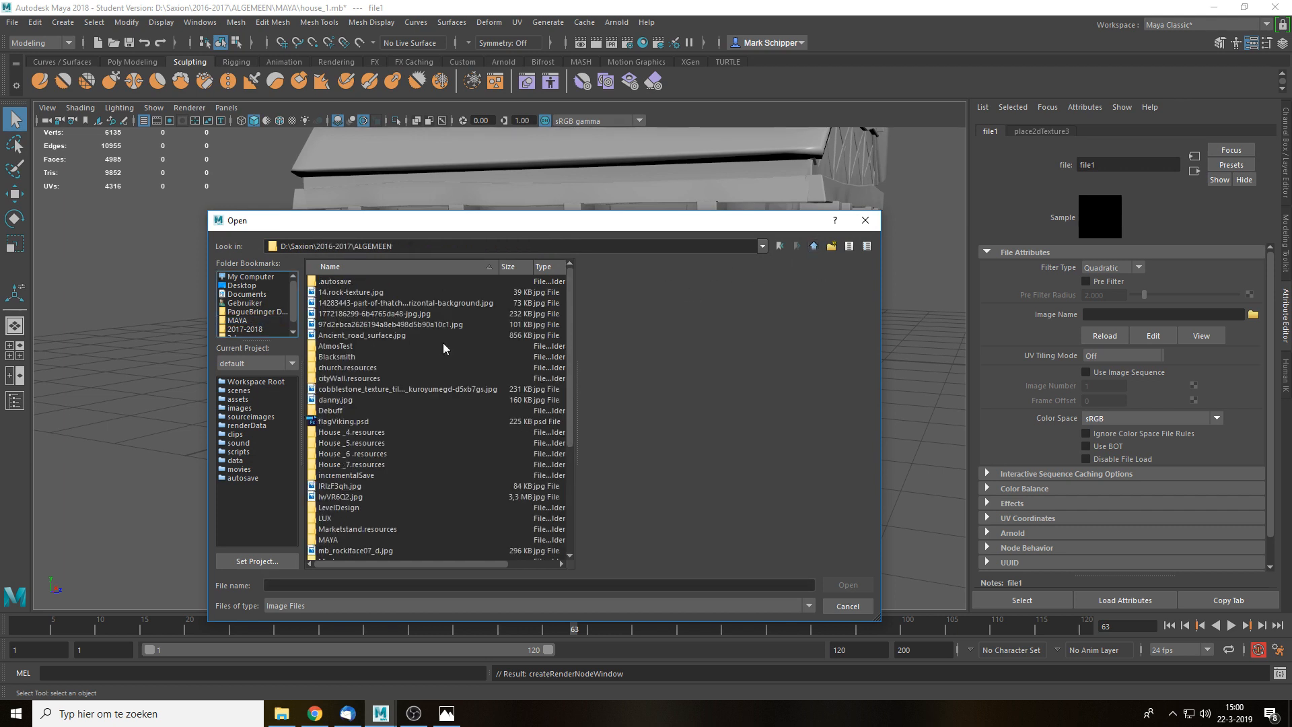
click(352, 292)
click(355, 303)
click(357, 314)
click(357, 325)
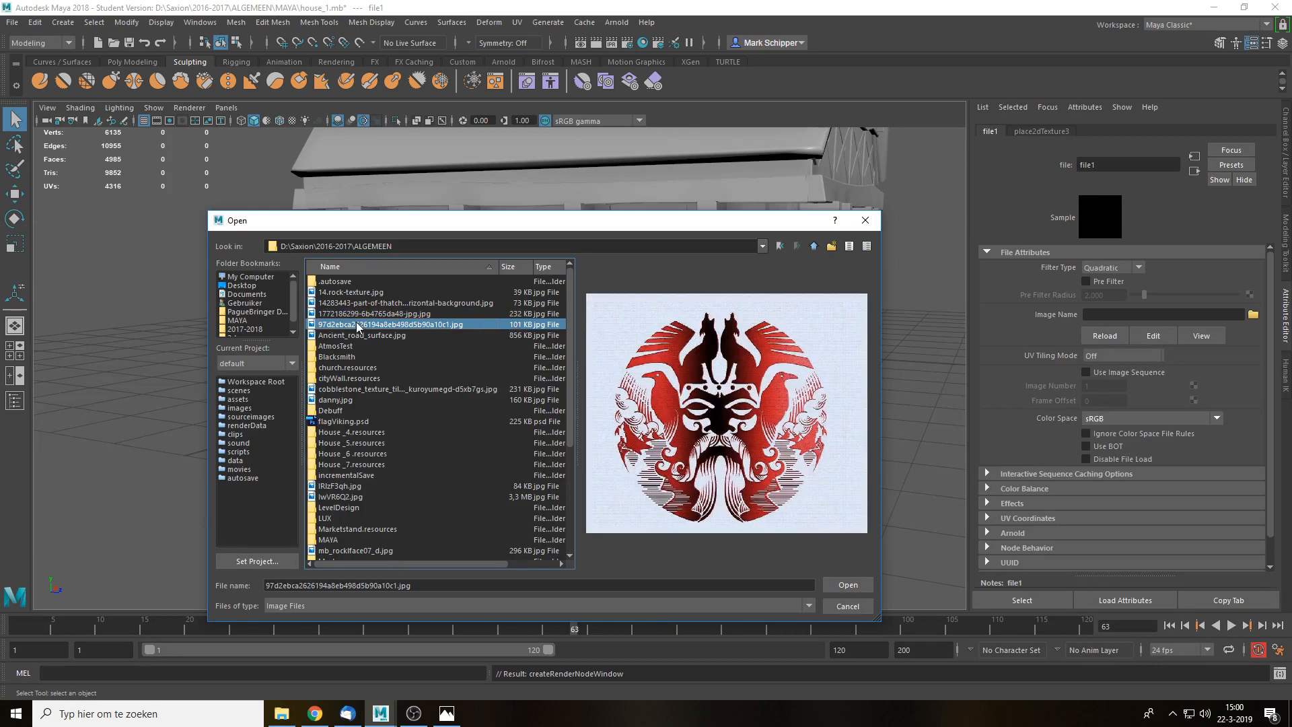
click(358, 335)
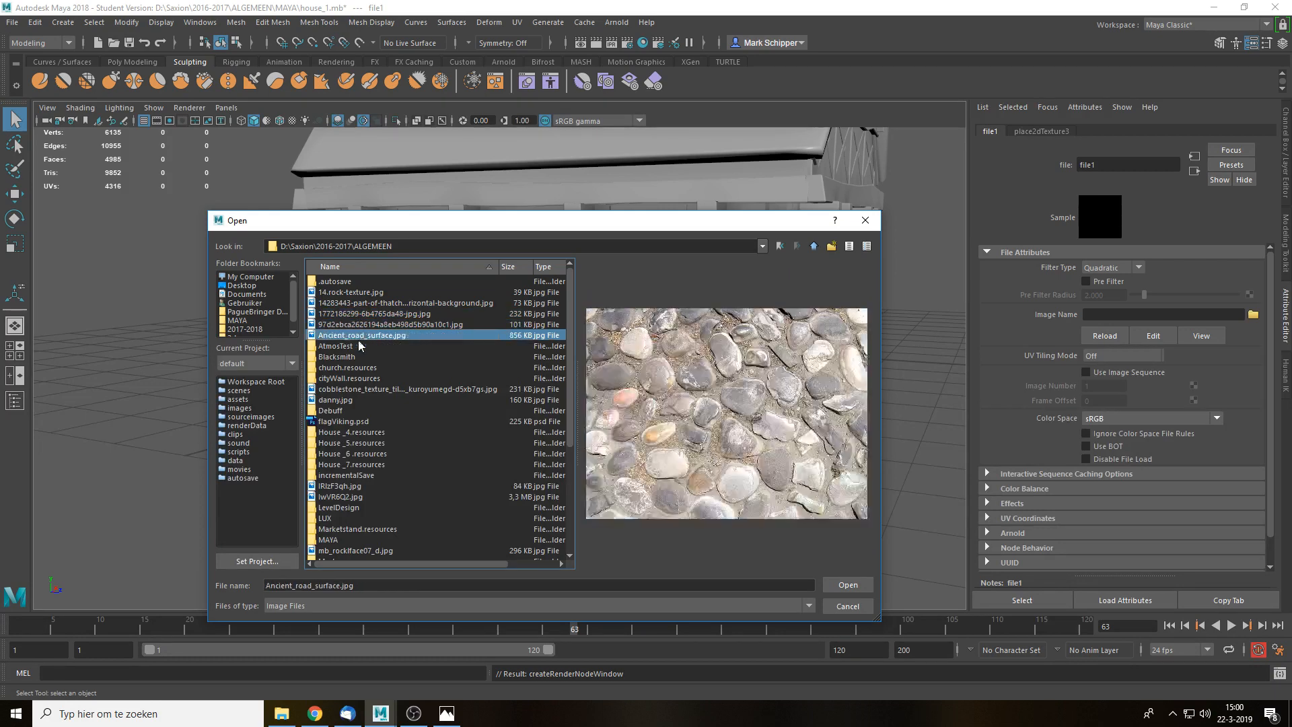
click(362, 390)
click(362, 400)
scroll(410, 424, down, 4)
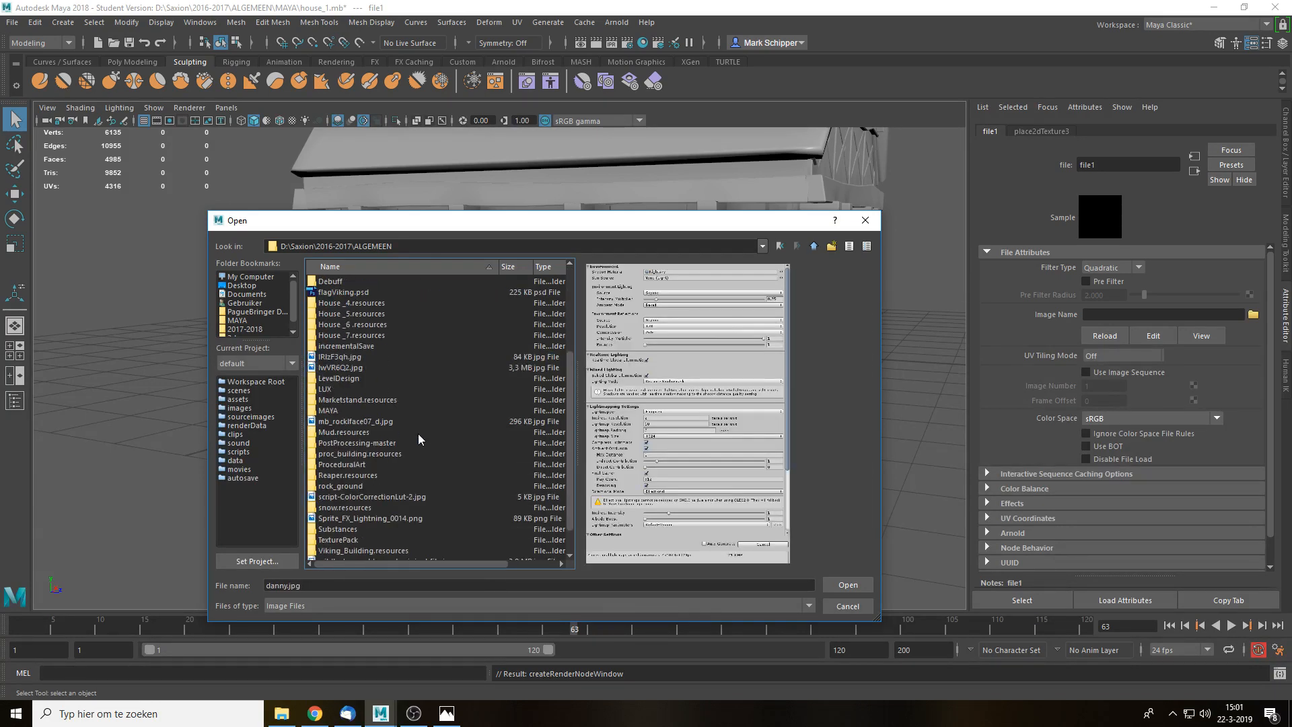
click(393, 422)
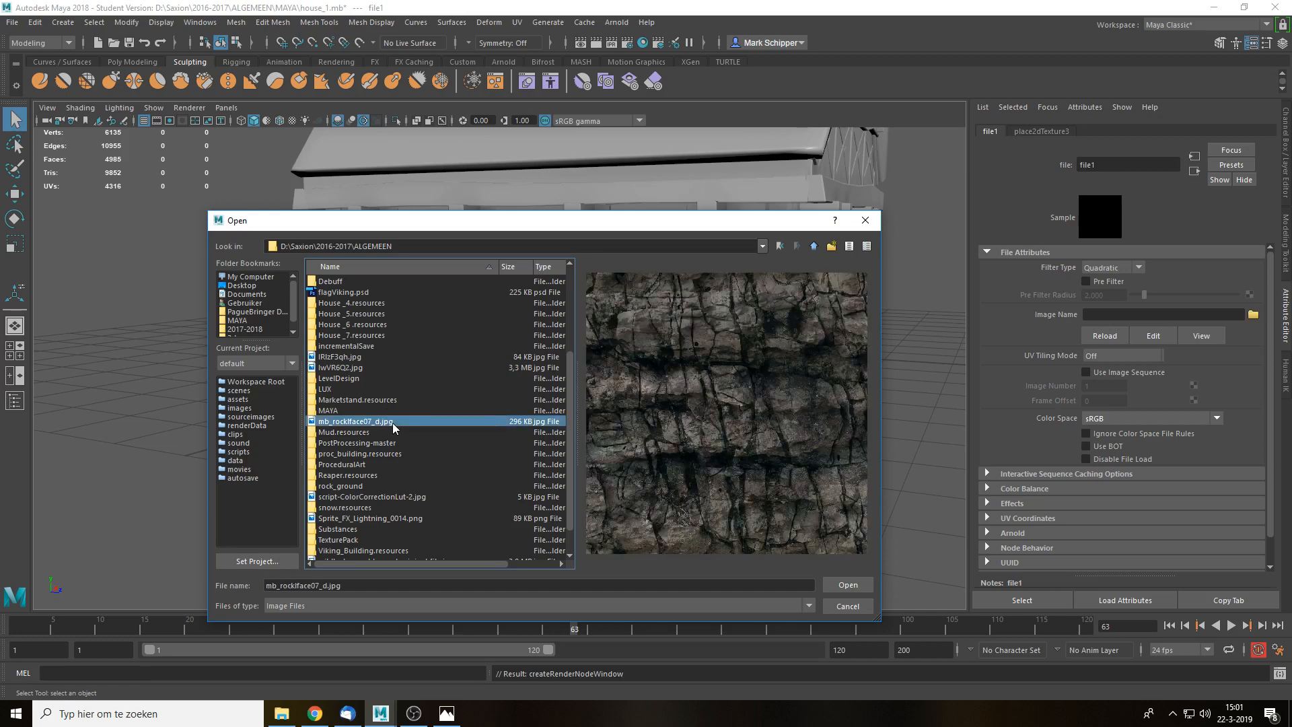
scroll(414, 445, down, 1)
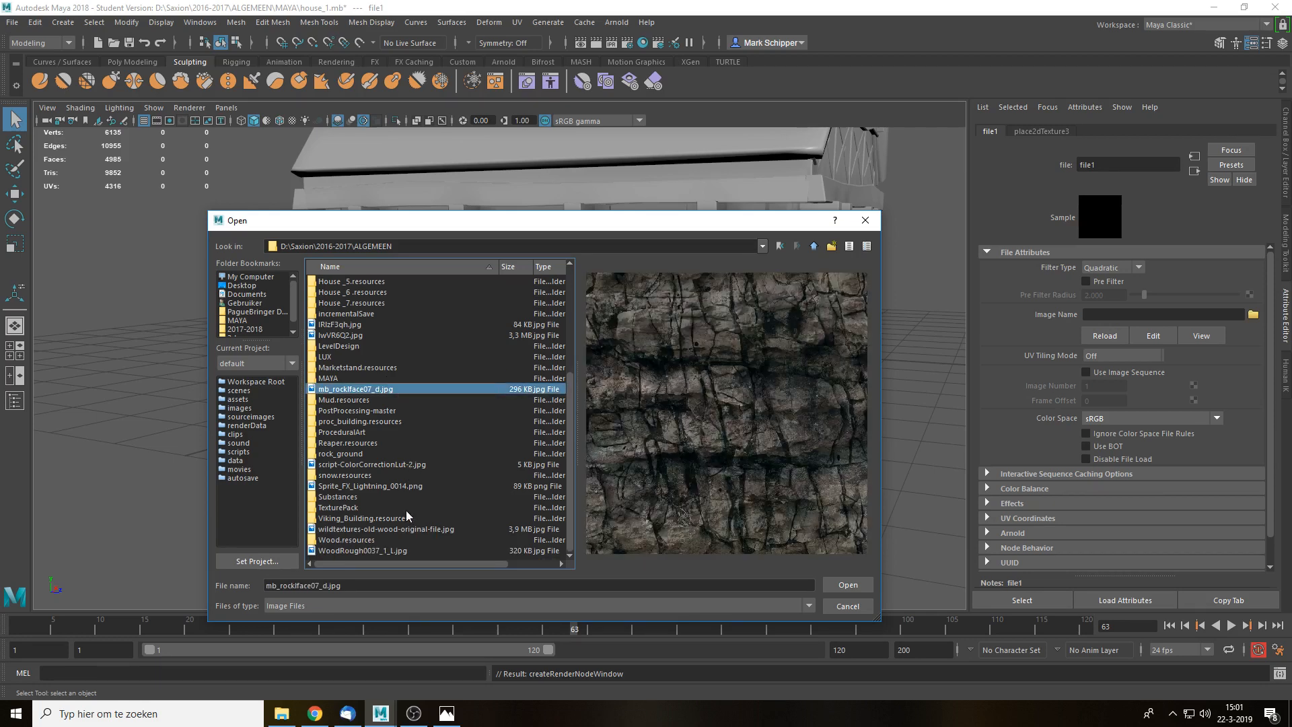
click(383, 528)
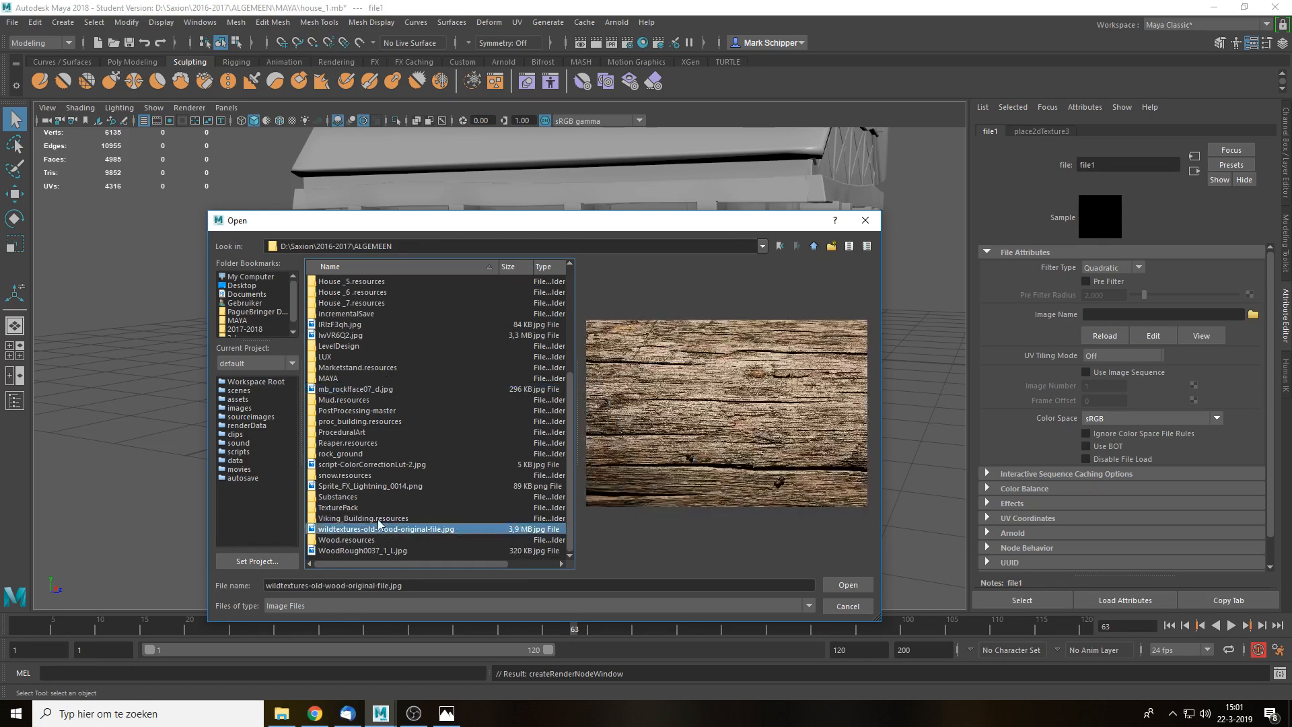
scroll(414, 472, up, 5)
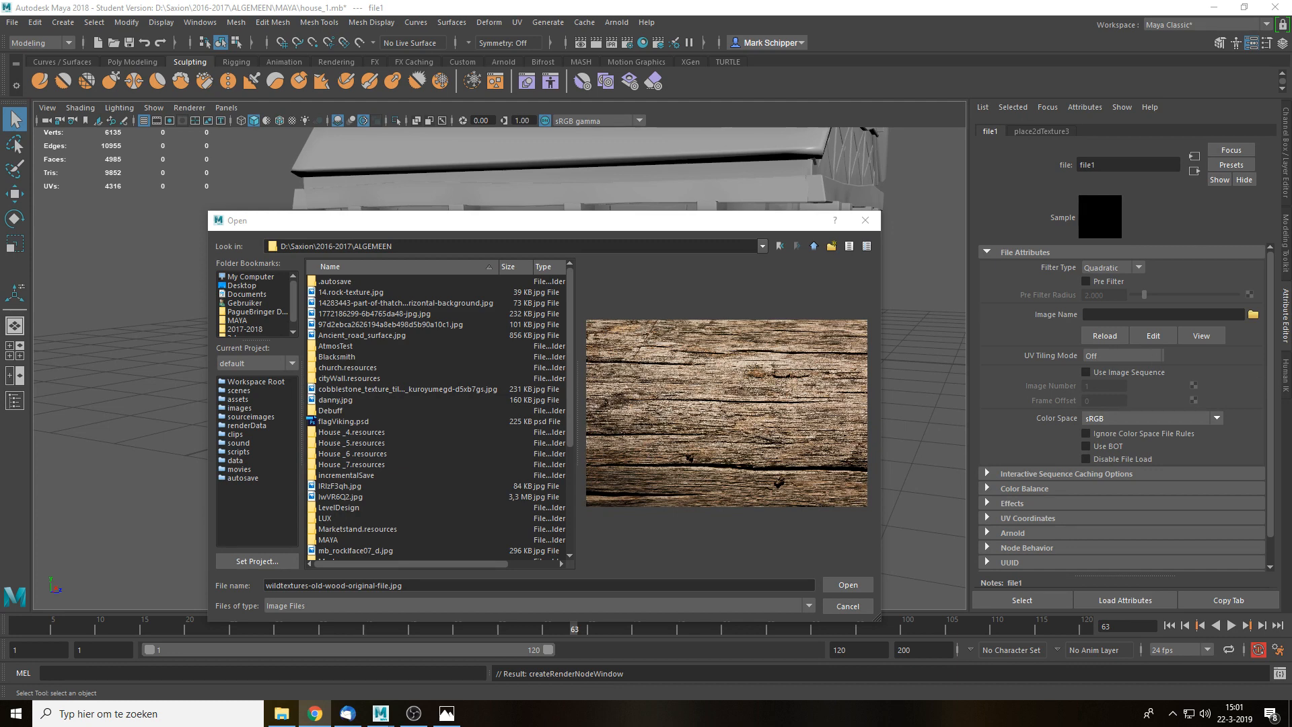
- Load download (1).jpg from D:\Saxion\2018-2019 as the wall texture's image and show textures in the 3D view
click(813, 247)
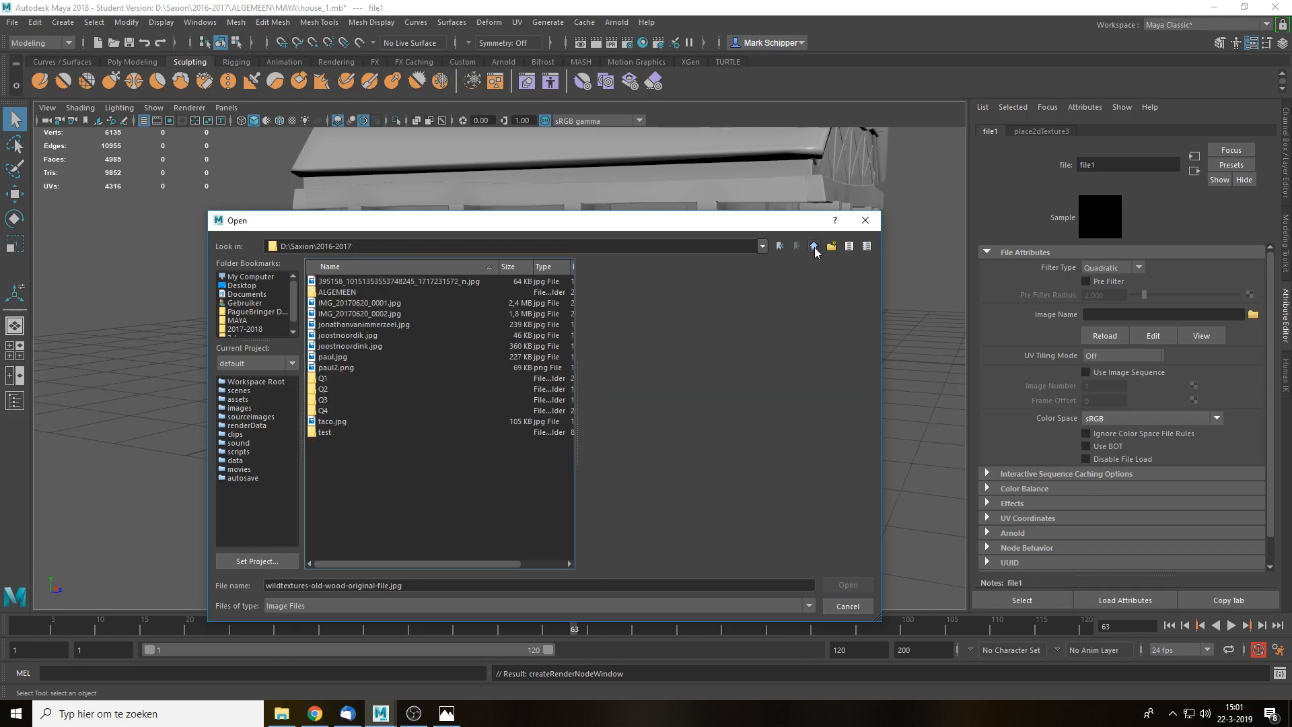
double_click(354, 315)
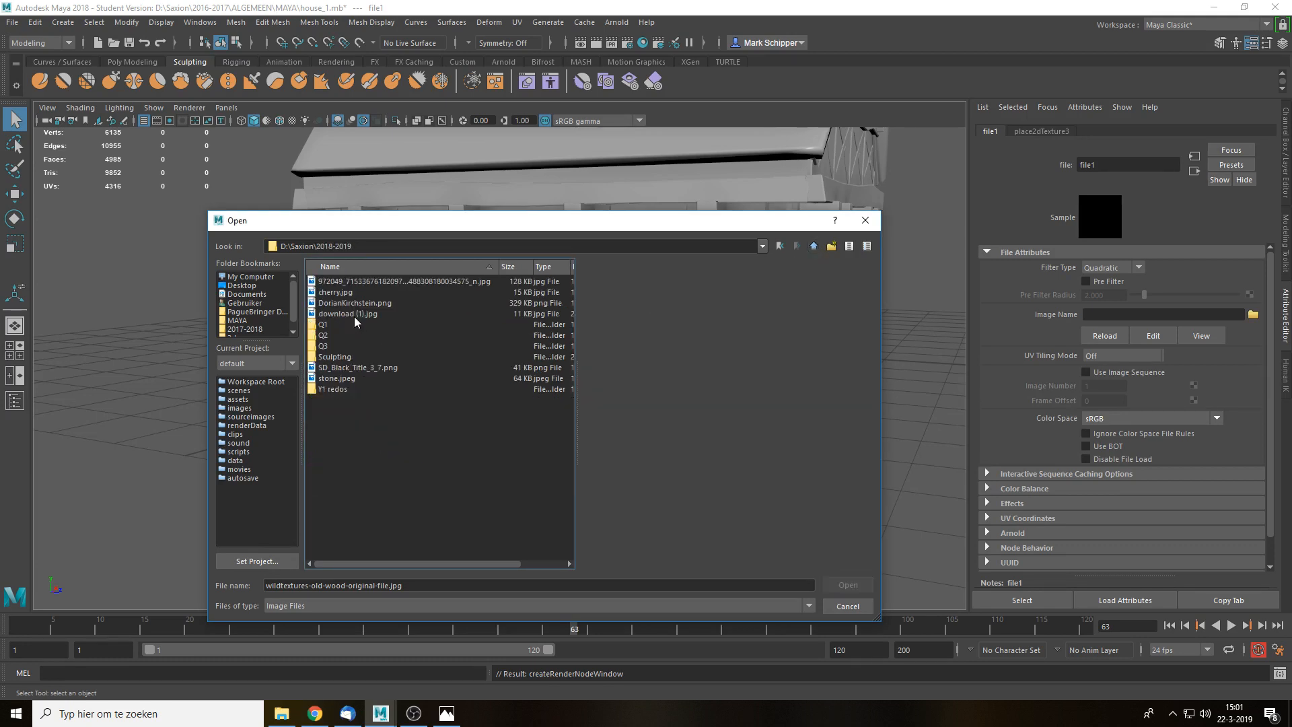
click(365, 367)
click(349, 381)
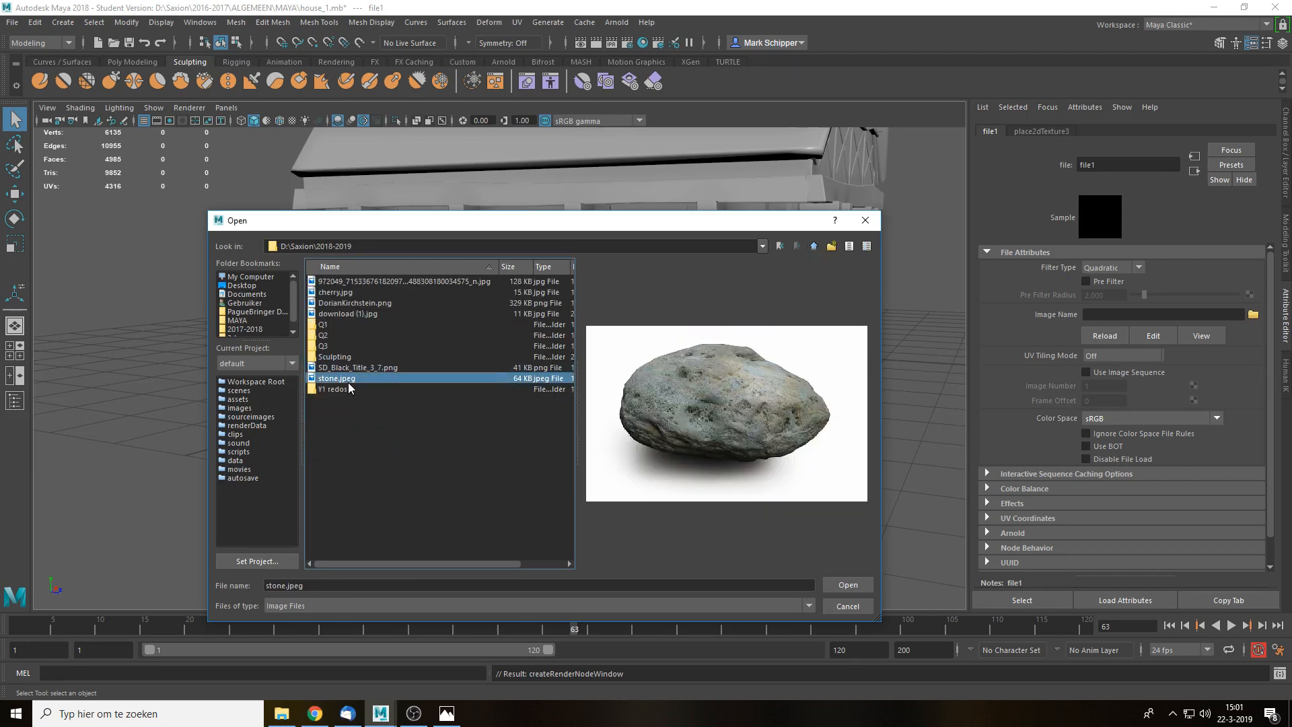
click(360, 303)
click(361, 292)
click(370, 281)
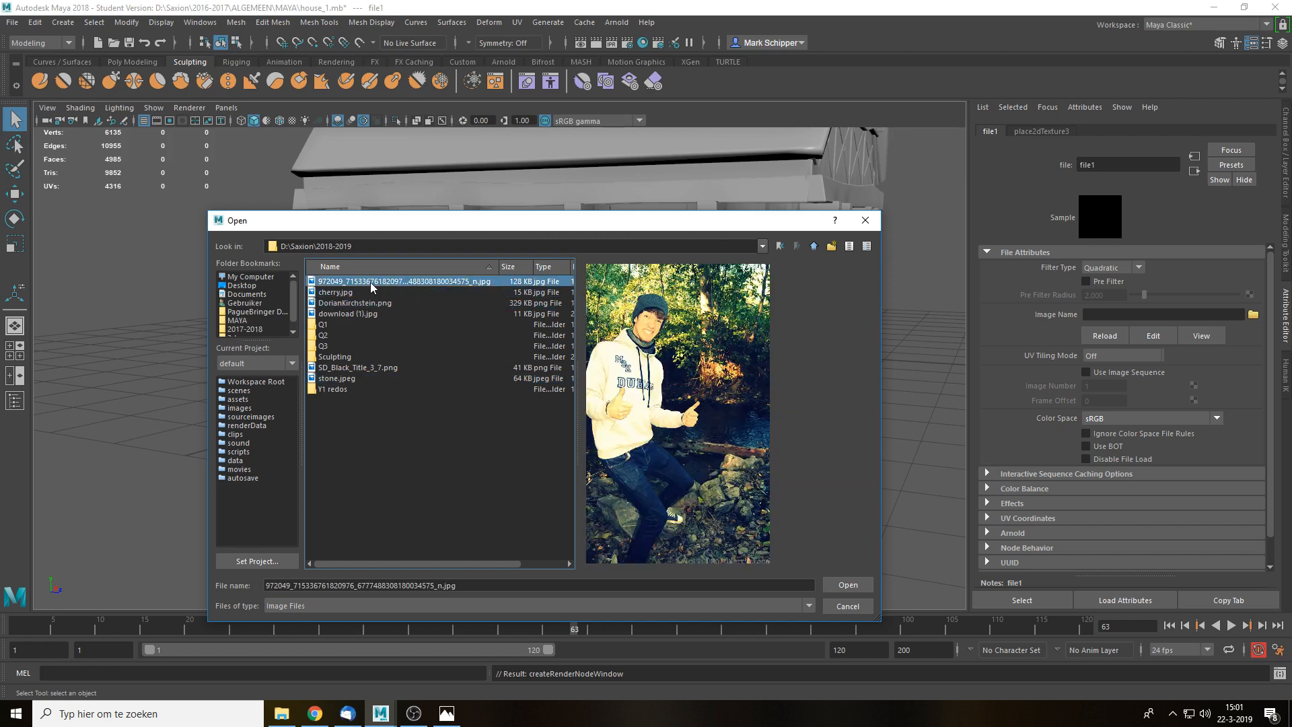
click(382, 315)
click(845, 583)
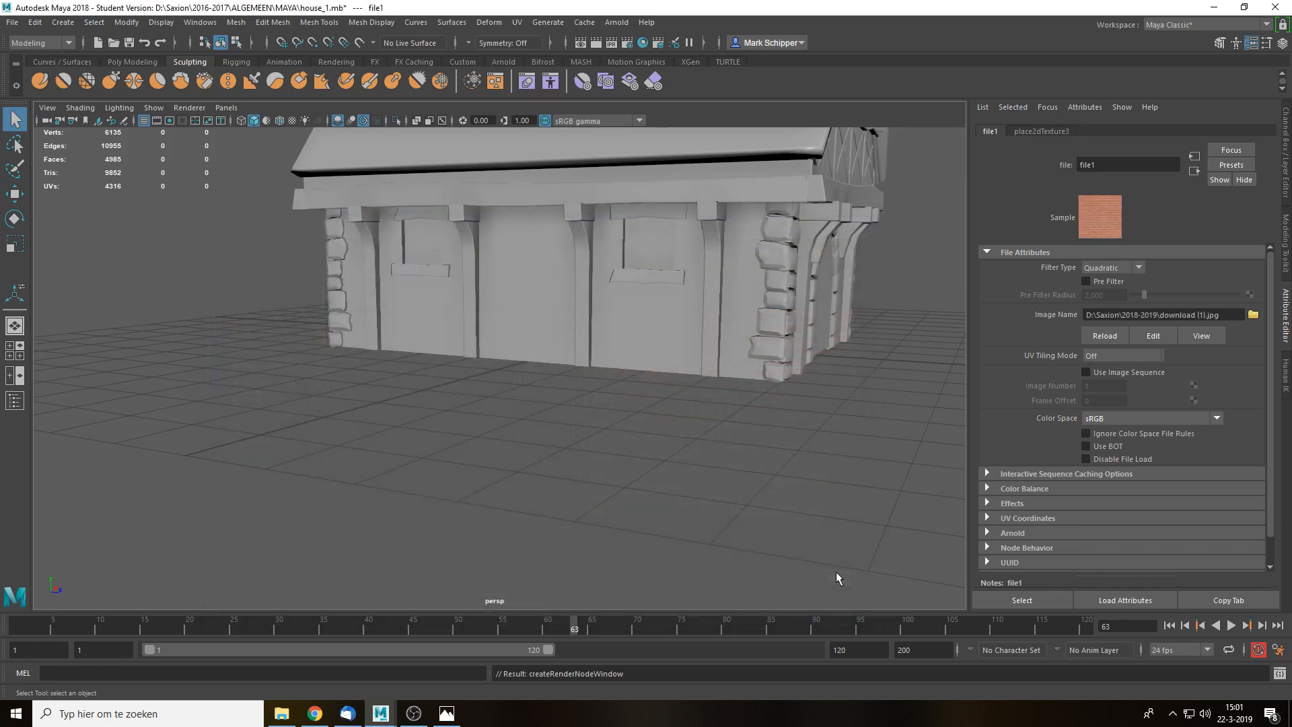
key(6)
alt+drag(730, 389, 662, 404)
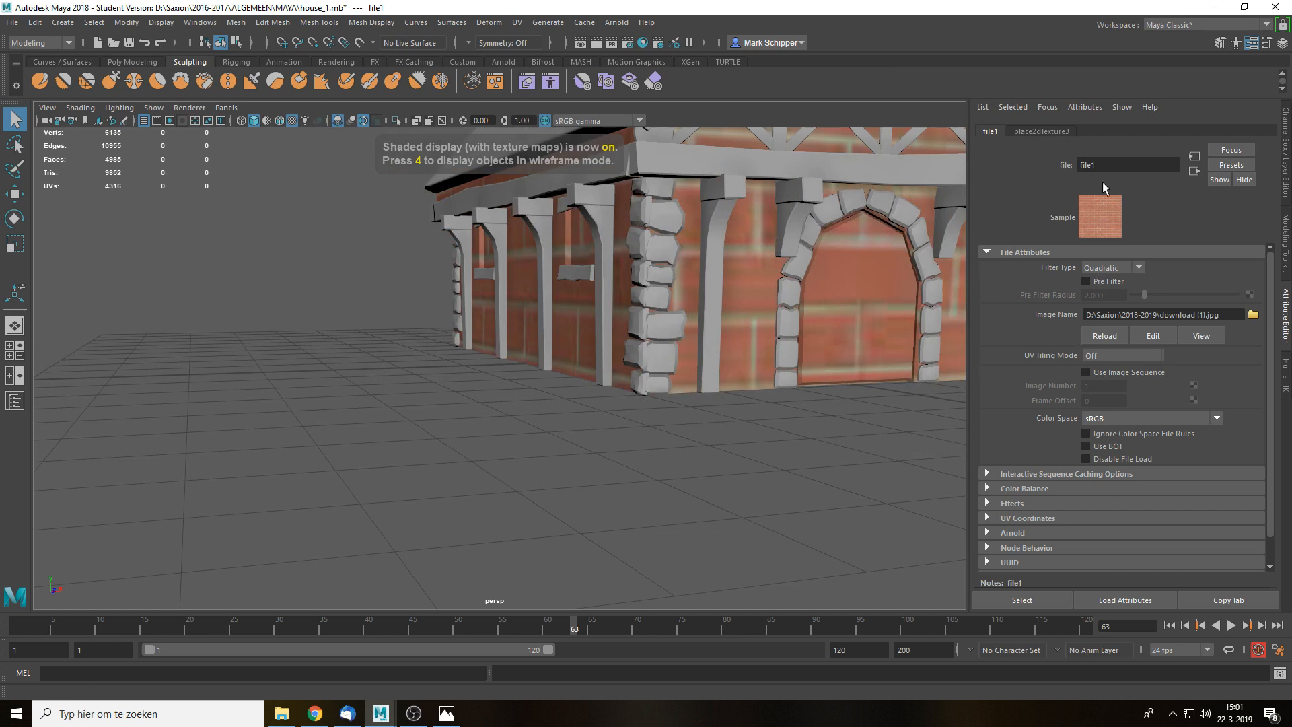
- Set the brick texture's Repeat UV to 10 in both directions and clear the selection
click(1042, 130)
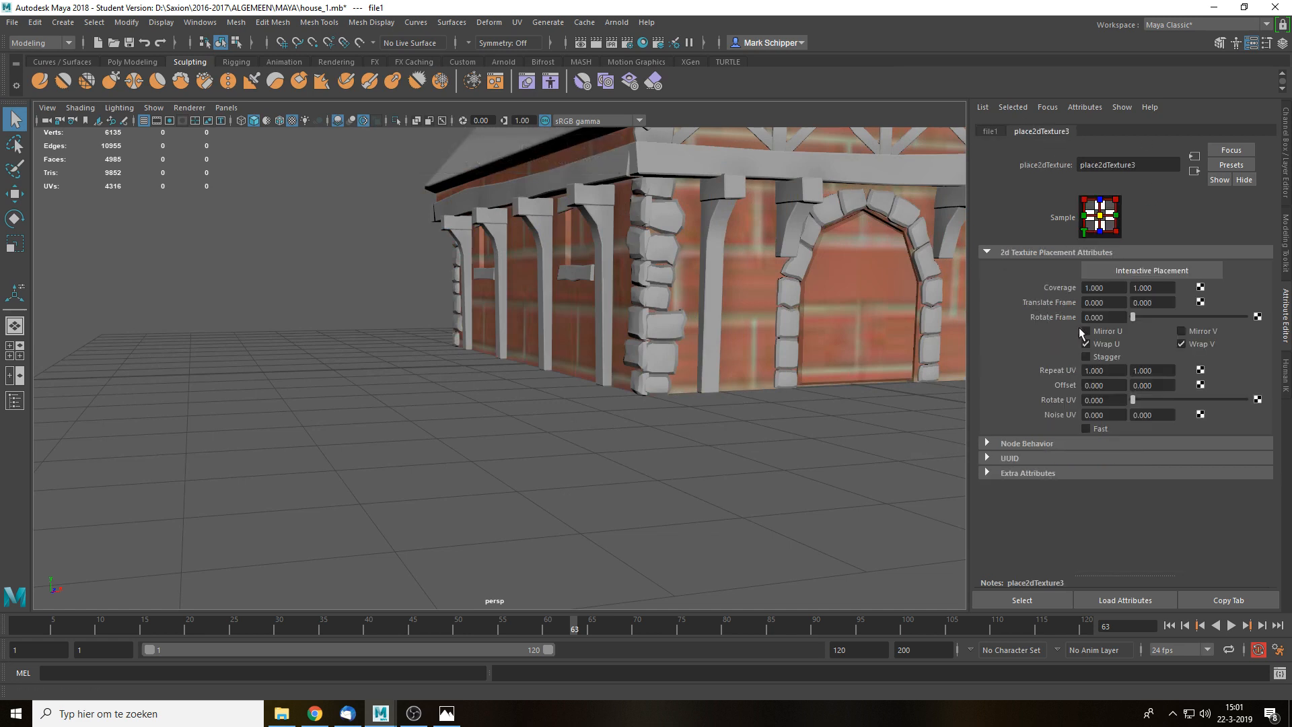
click(1114, 288)
click(1118, 370)
text(10)
key(Tab)
text(10)
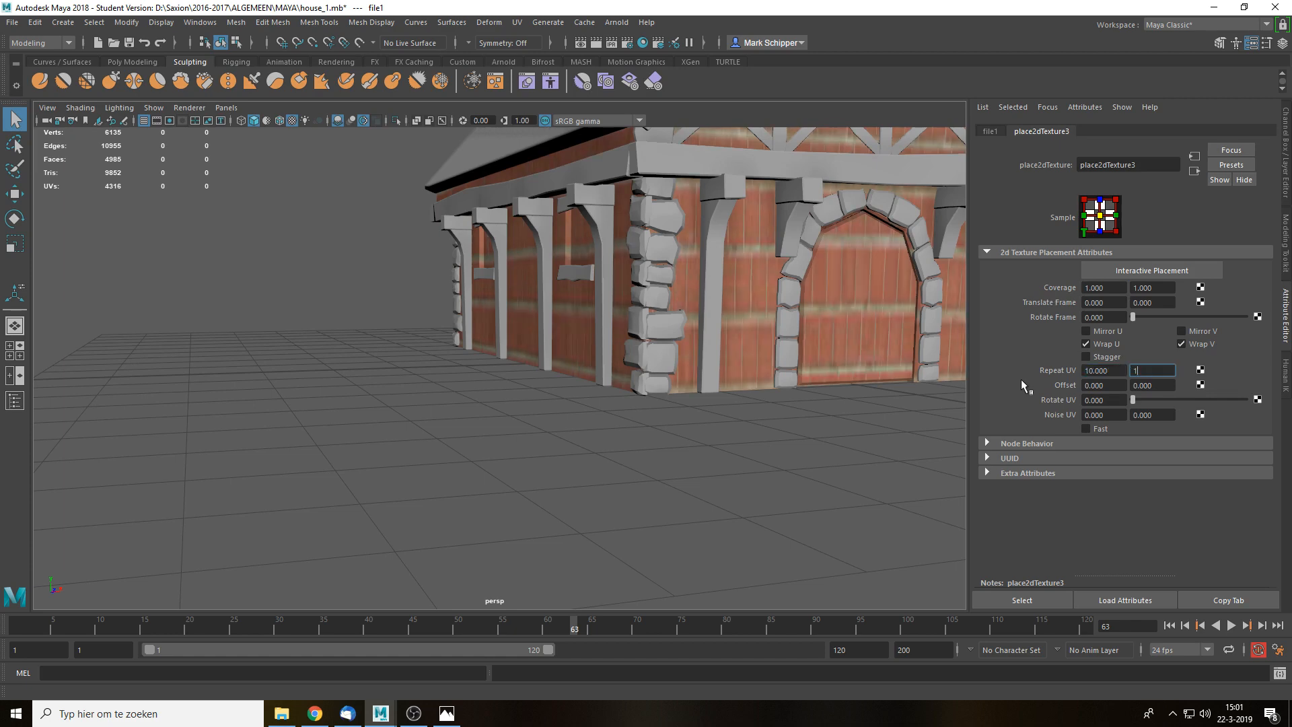
key(Tab)
click(759, 470)
- Examine the brick texture around the house's walls, door arch, windows and corners for stretching and uneven scale
alt+drag(865, 377, 792, 361)
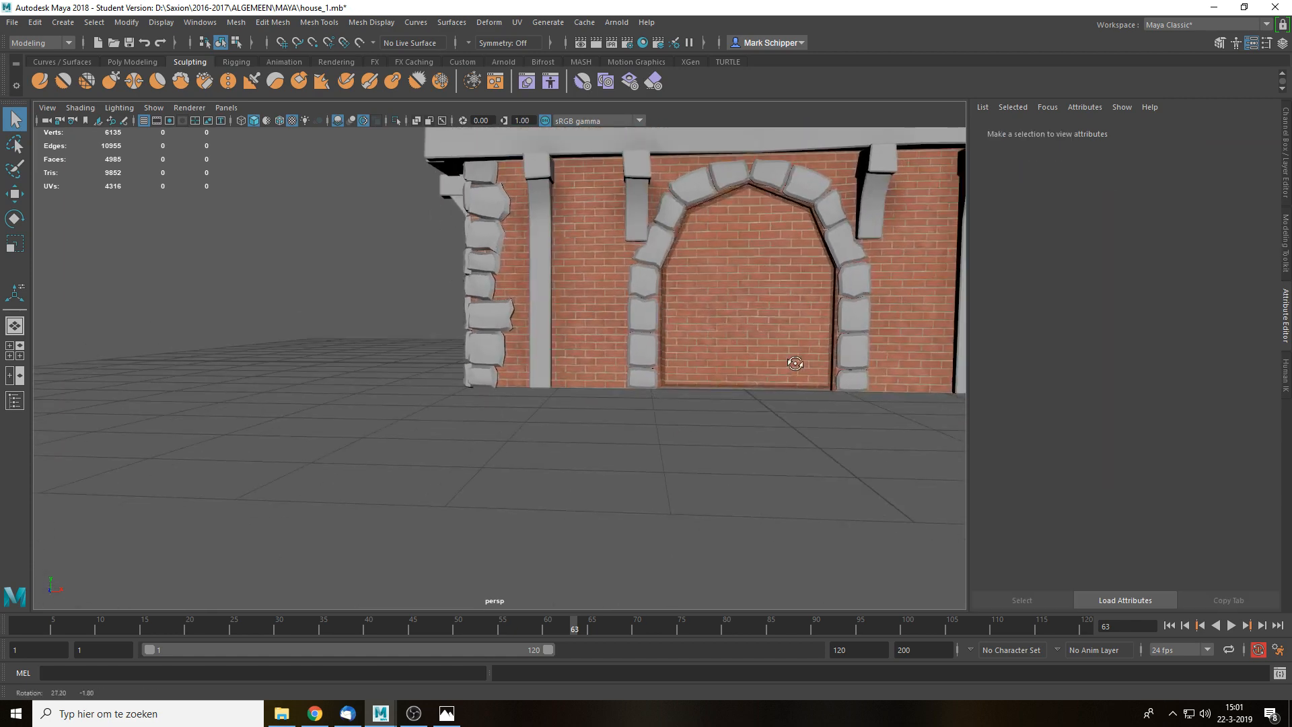
alt+middle_drag(792, 361, 719, 362)
alt+drag(761, 355, 728, 350)
scroll(741, 231, up, 6)
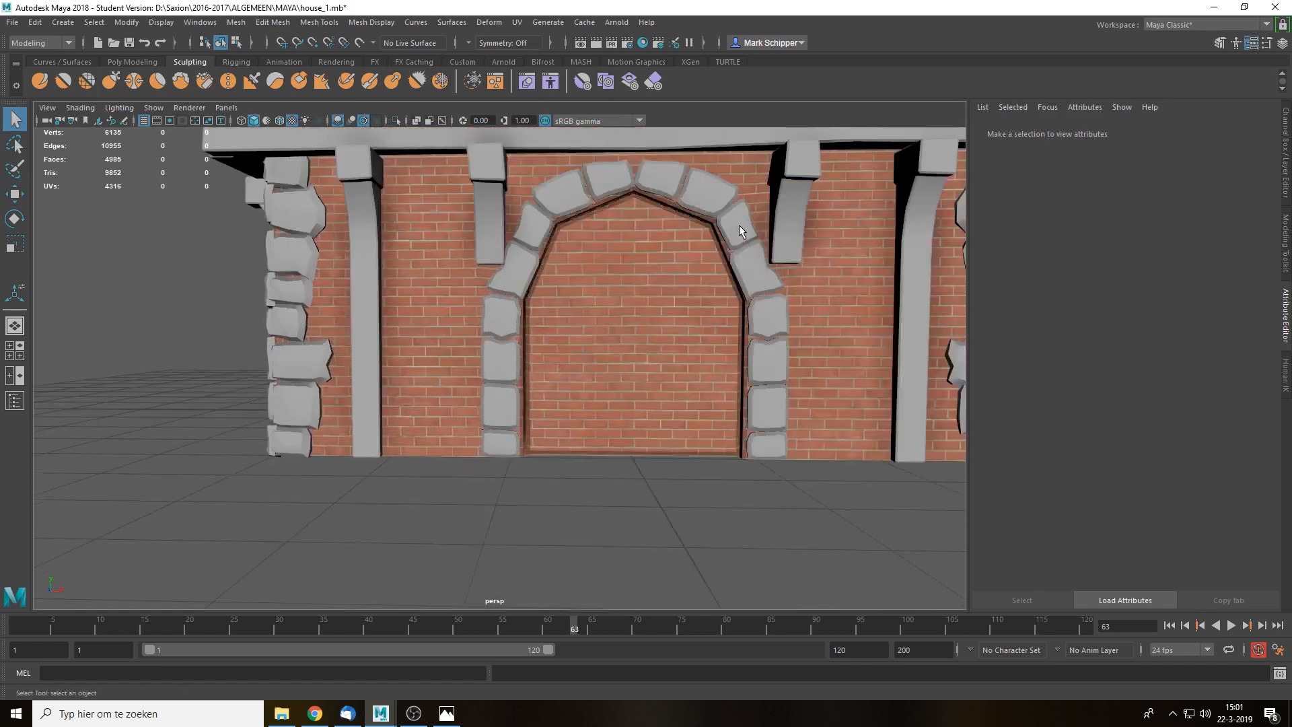
alt+middle_drag(746, 237, 712, 337)
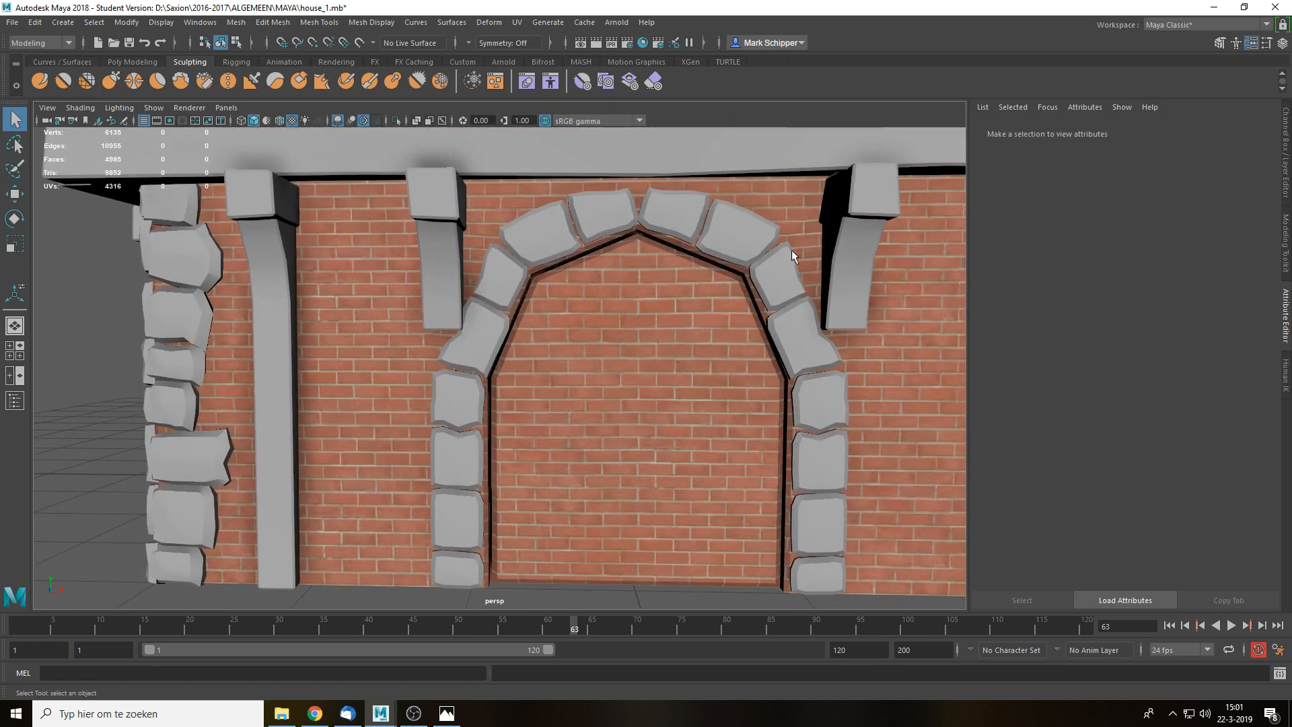
alt+drag(792, 249, 657, 294)
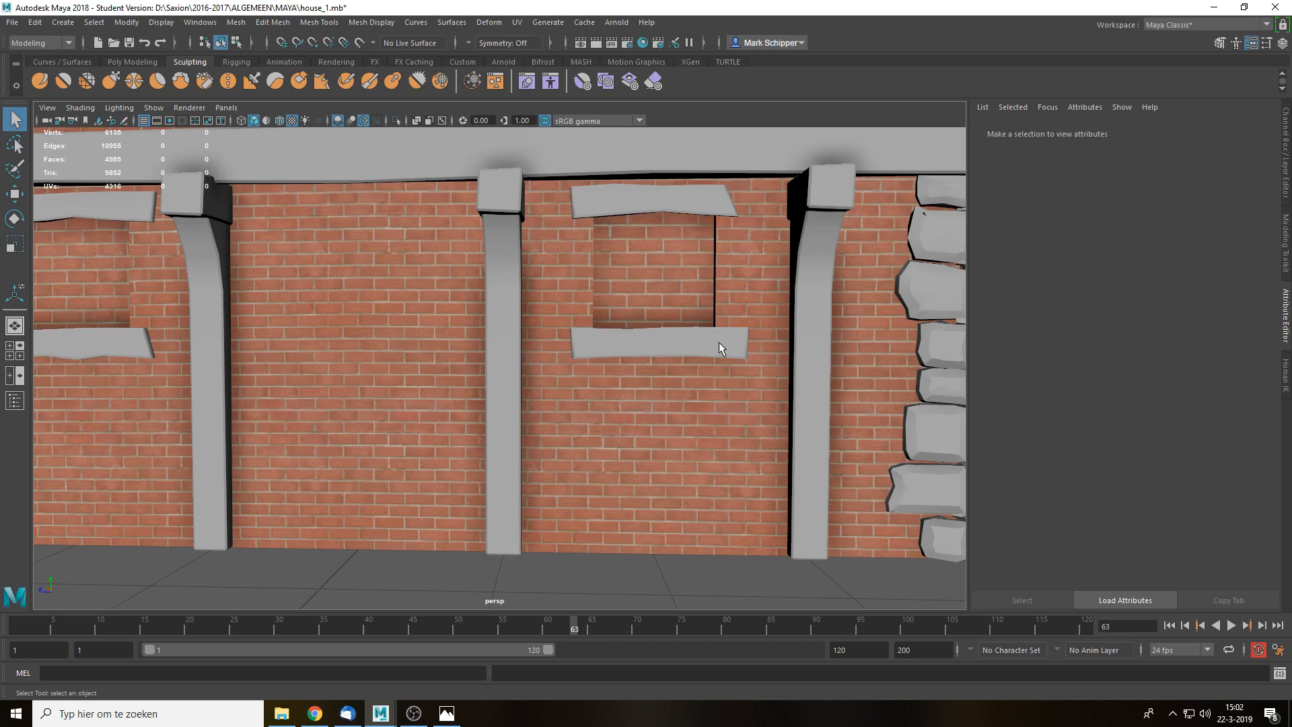
alt+drag(719, 342, 672, 350)
alt+drag(450, 342, 408, 337)
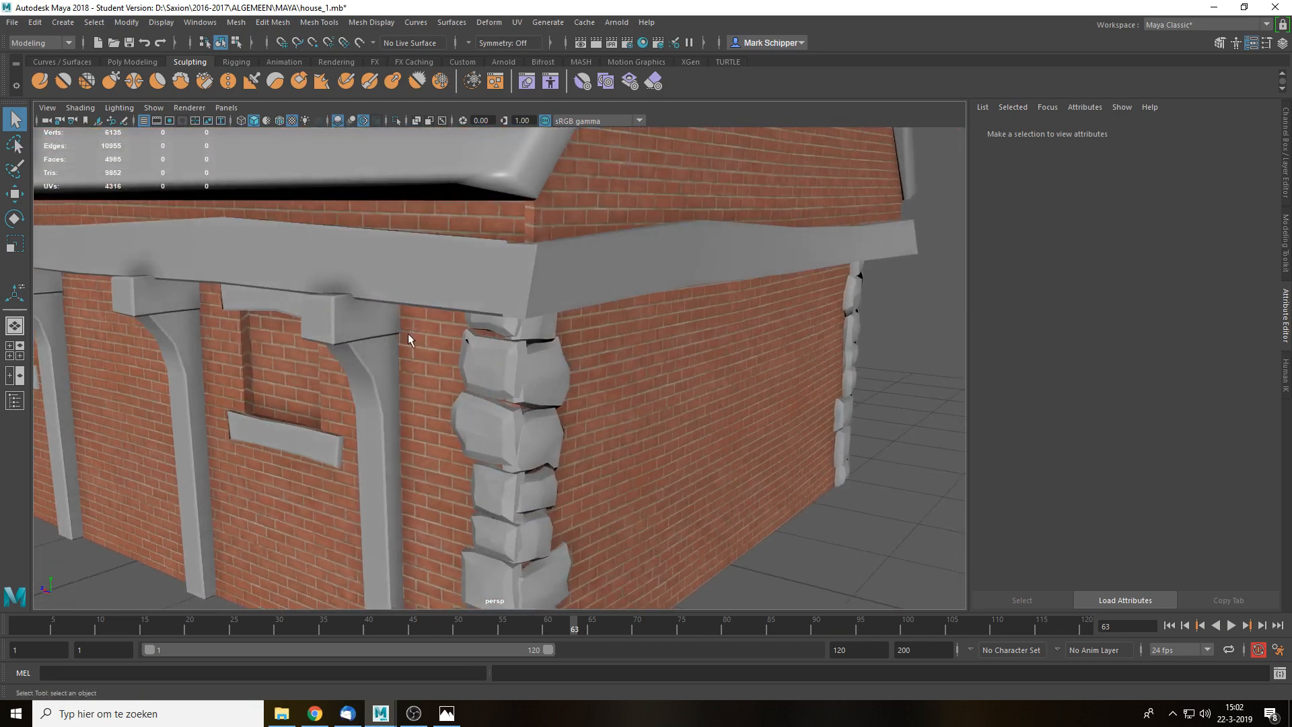
alt+right_drag(263, 345, 263, 472)
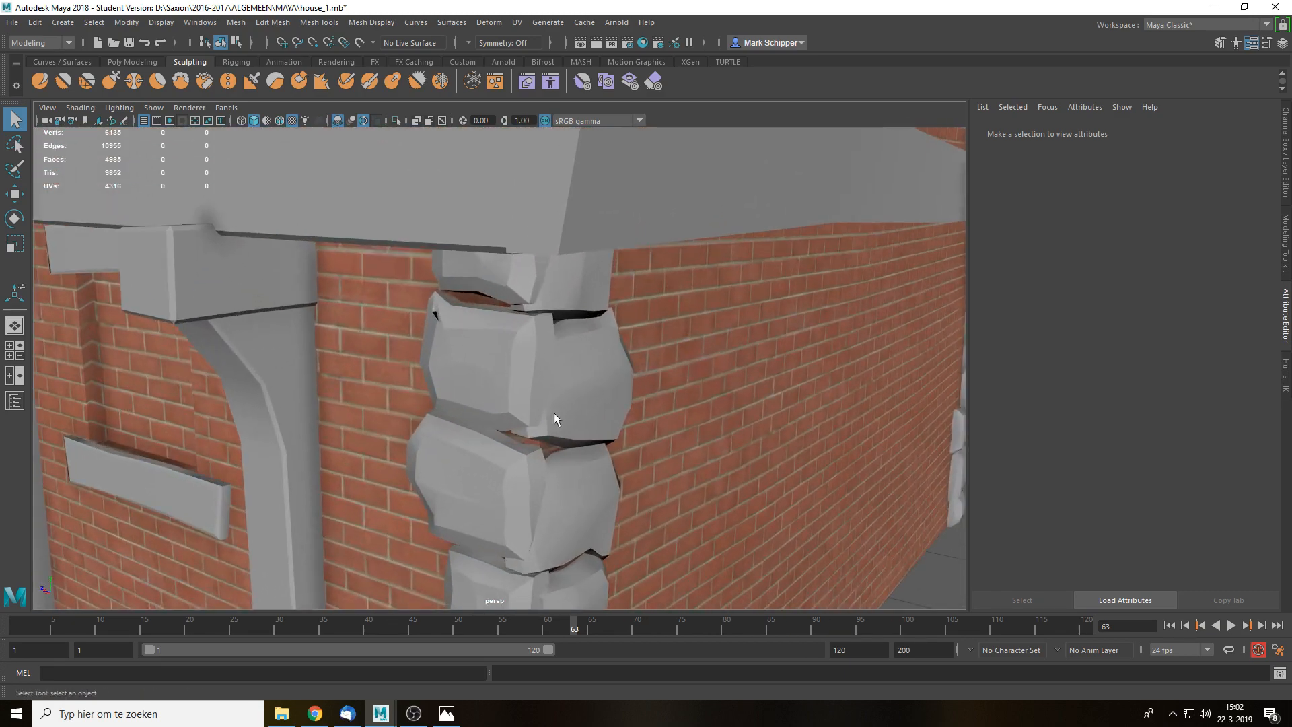
mouse_move(557, 418)
alt+mouse_down()
mouse_move(588, 412)
mouse_move(565, 409)
alt+mouse_up()
alt+right_drag(581, 364, 567, 358)
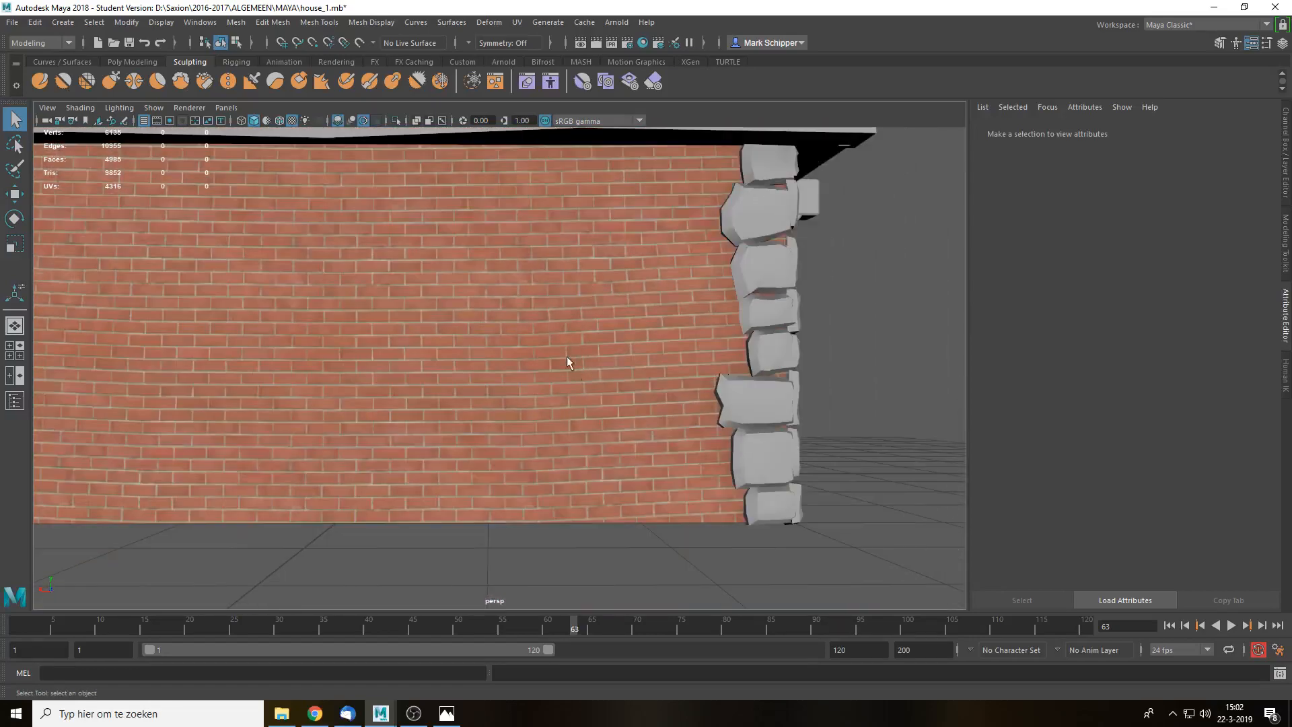
alt+middle_drag(592, 268, 794, 576)
scroll(703, 434, down, 5)
alt+middle_drag(680, 505, 718, 336)
alt+drag(412, 406, 655, 395)
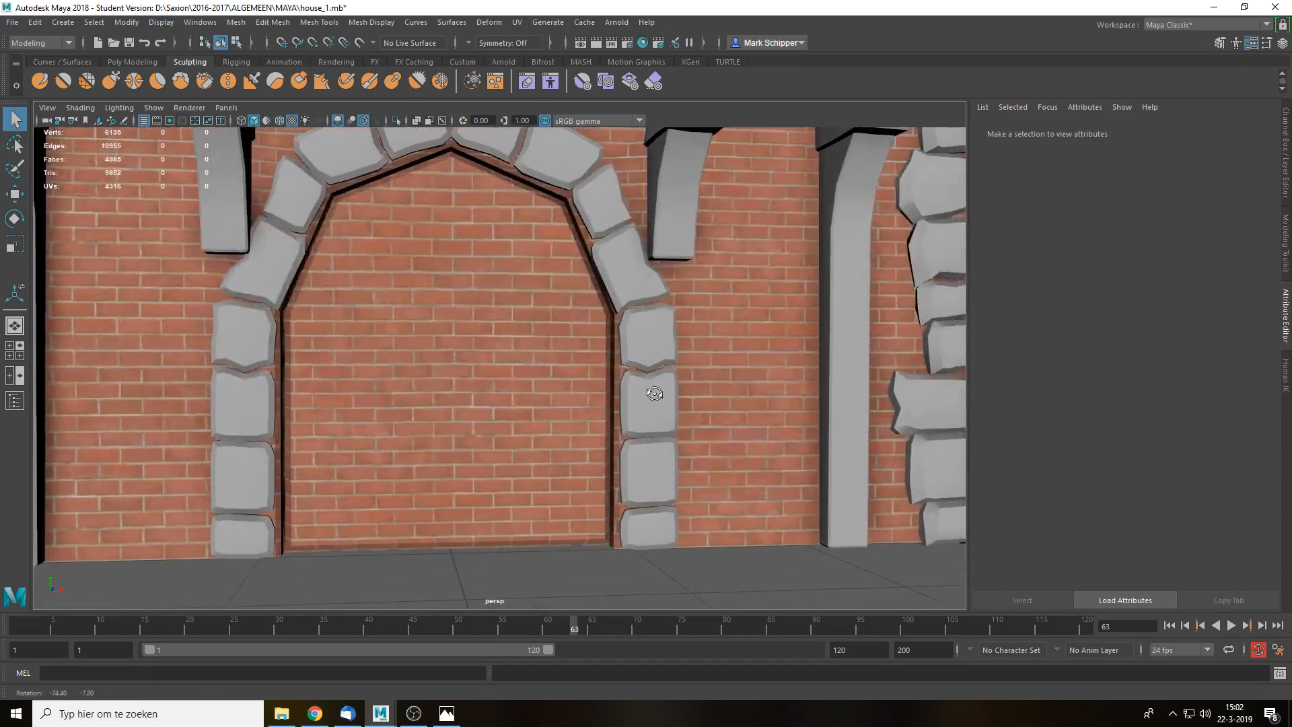
- Show the brick wall mesh's UVs in the UV Editor and turn off the checker map display
alt+middle_drag(650, 312, 635, 441)
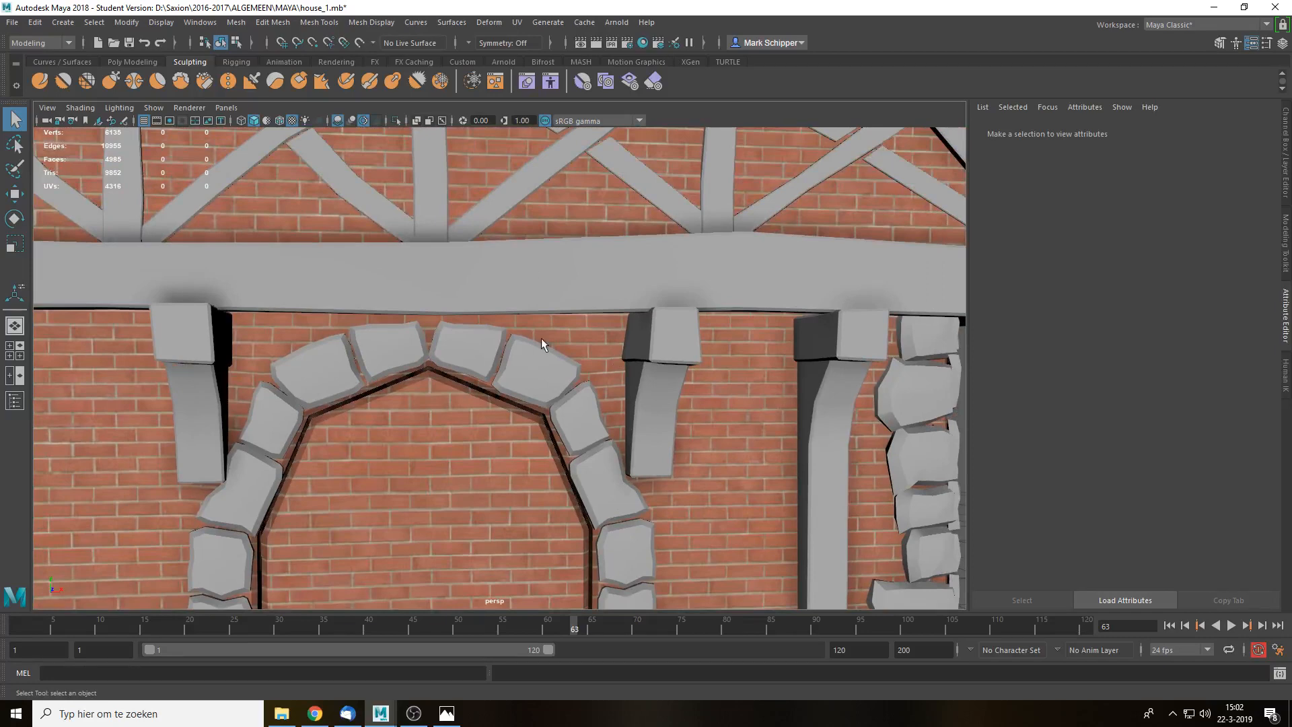
click(744, 498)
click(517, 22)
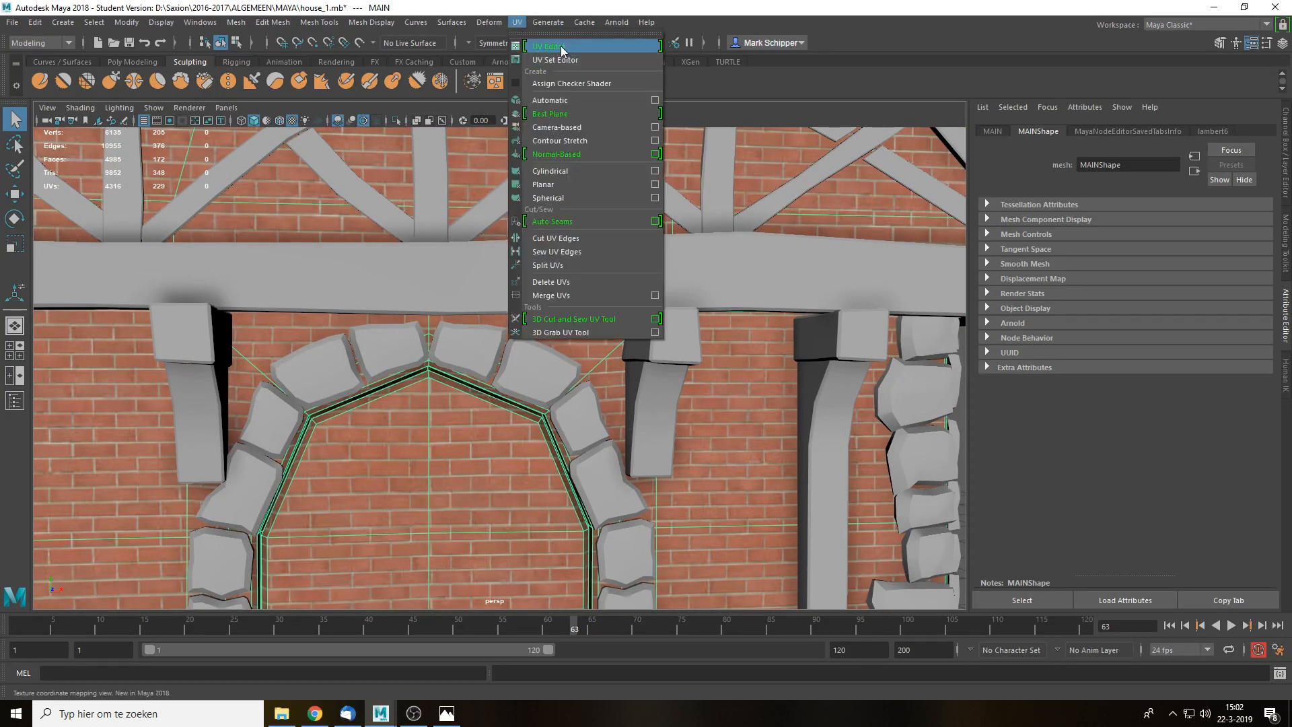
click(538, 51)
scroll(635, 443, down, 3)
alt+middle_drag(677, 488, 598, 391)
right_drag(719, 442, 760, 442)
drag(688, 160, 690, 337)
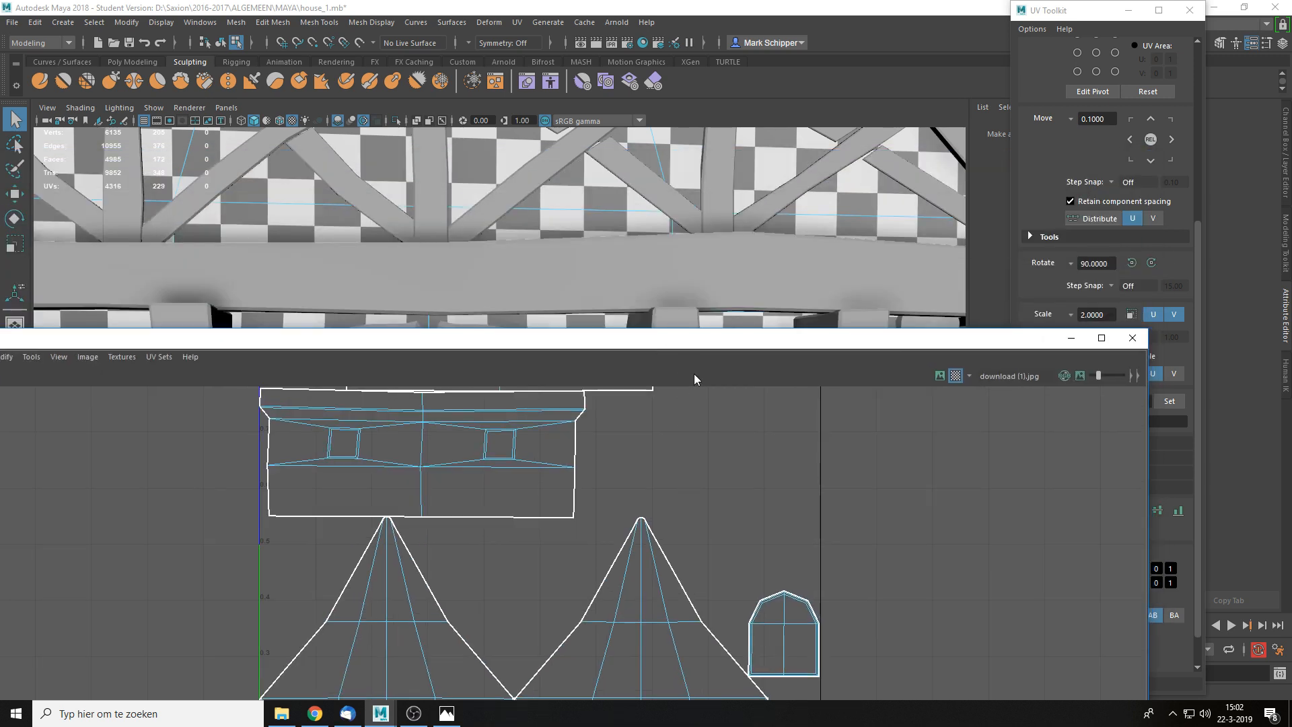
click(956, 375)
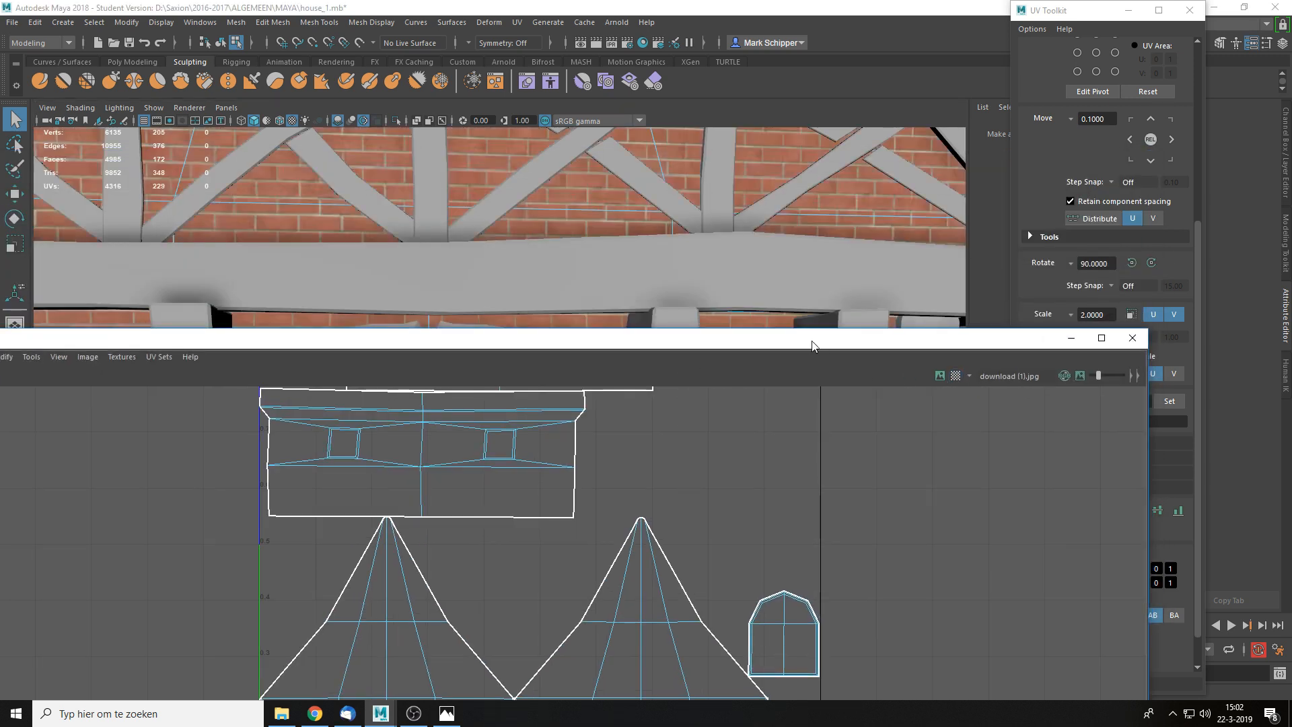
- Move the wall UV at the upper-right corner of the door arch's surrounding panel slightly upward
alt+middle_drag(724, 616, 716, 431)
click(691, 548)
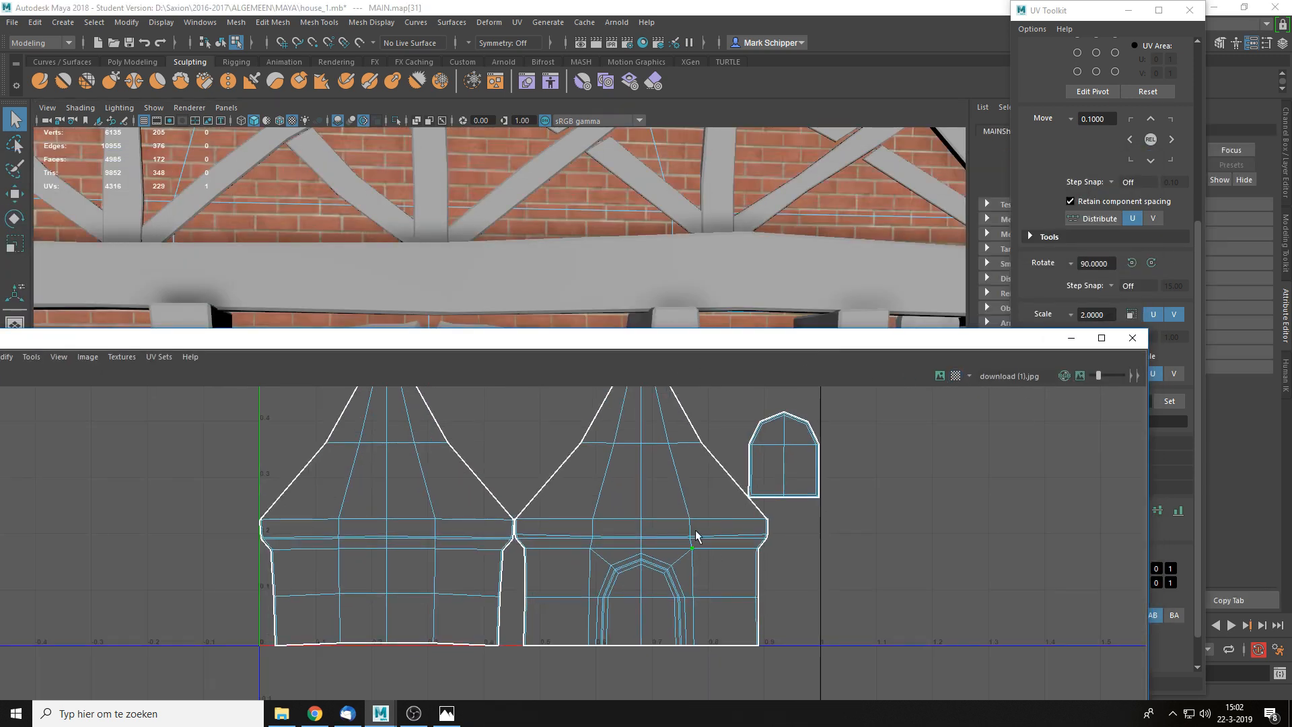
drag(698, 348, 684, 412)
key(w)
scroll(697, 631, up, 8)
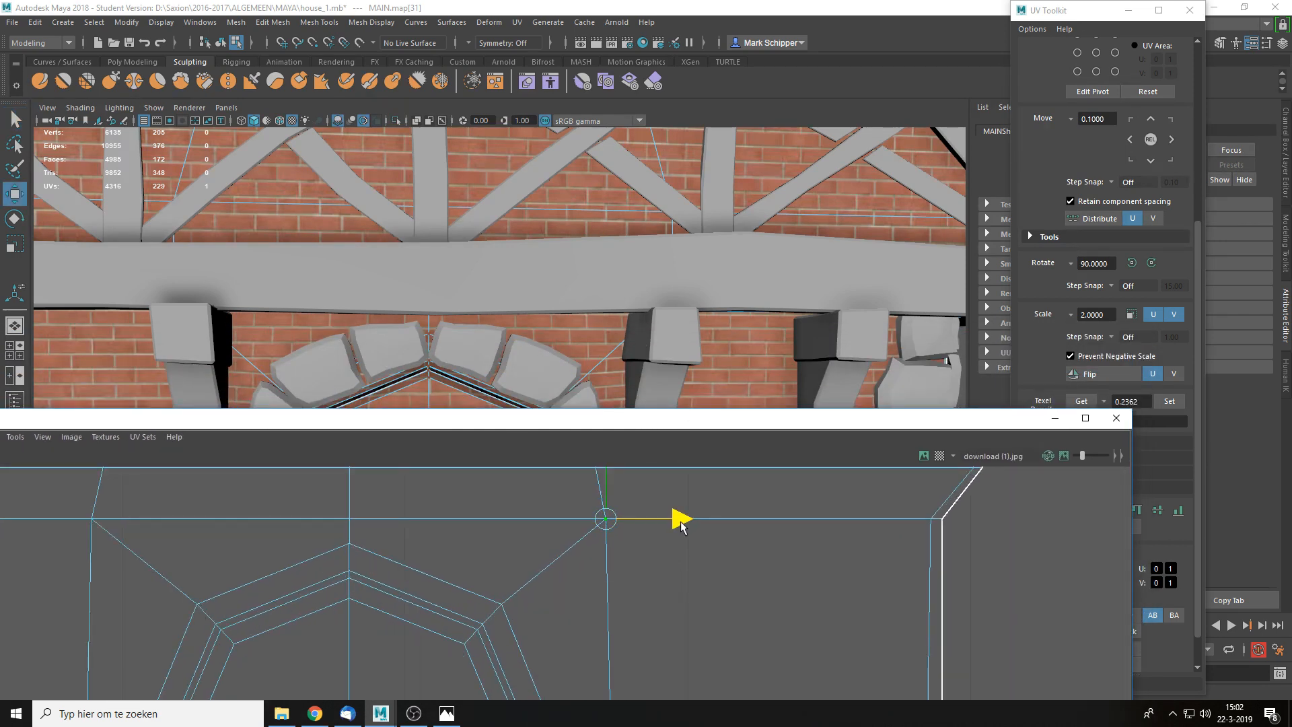
drag(678, 518, 693, 518)
key(ctrl+z)
drag(604, 494, 605, 483)
- Adjust the height of the UV at the upper-right corner of the door arch's outer outline and clear the selection
alt+middle_drag(697, 662, 687, 591)
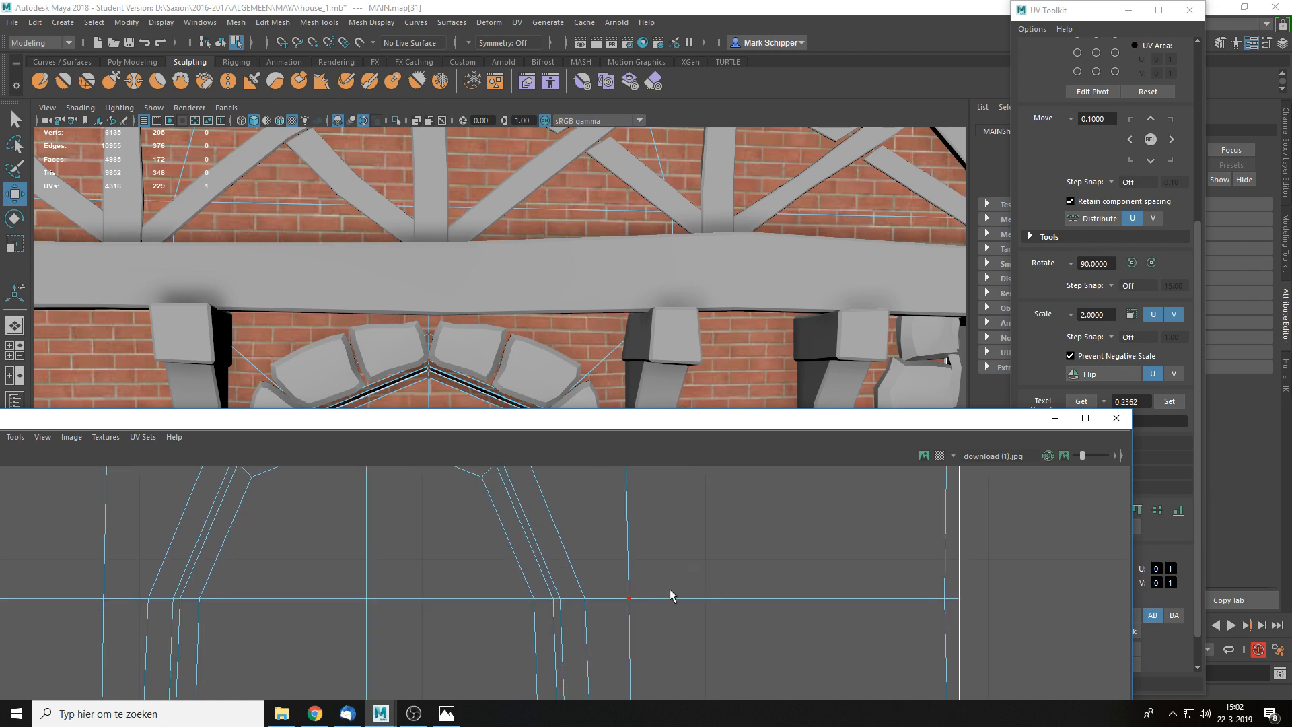
scroll(657, 542, down, 1)
alt+middle_drag(657, 542, 670, 593)
click(571, 550)
drag(614, 554, 617, 546)
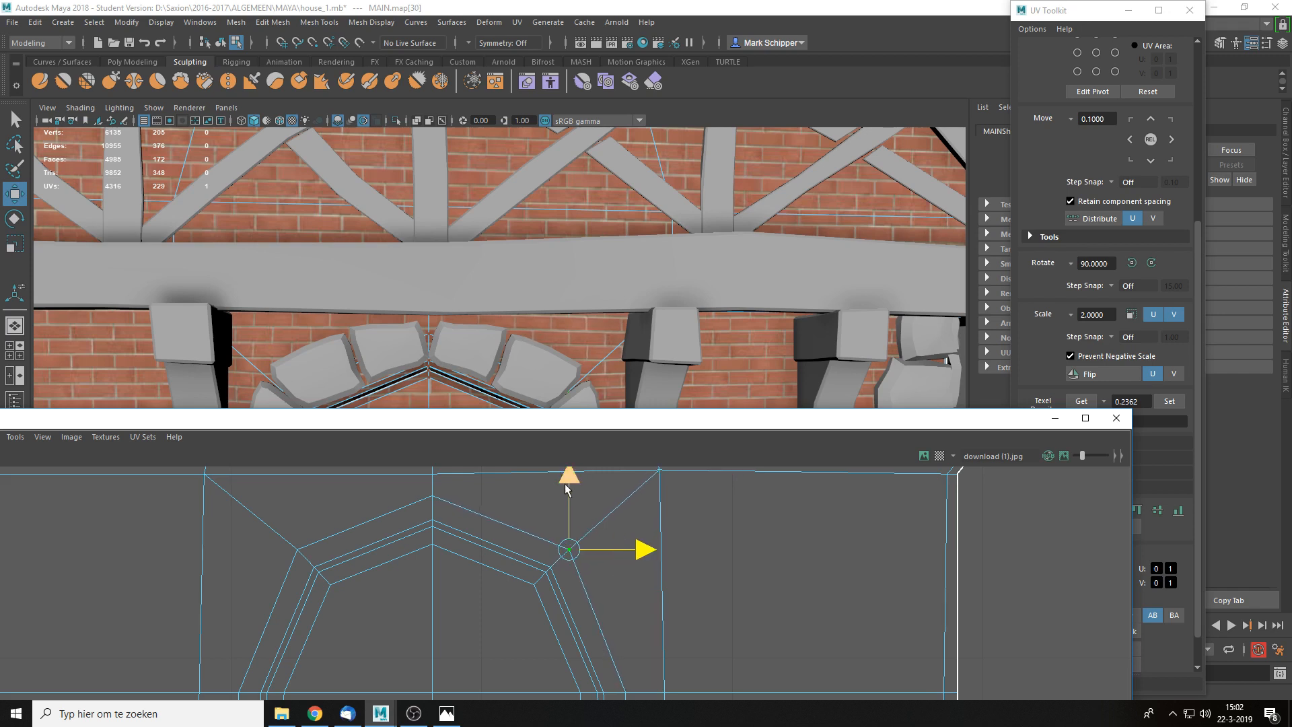
drag(568, 485, 584, 483)
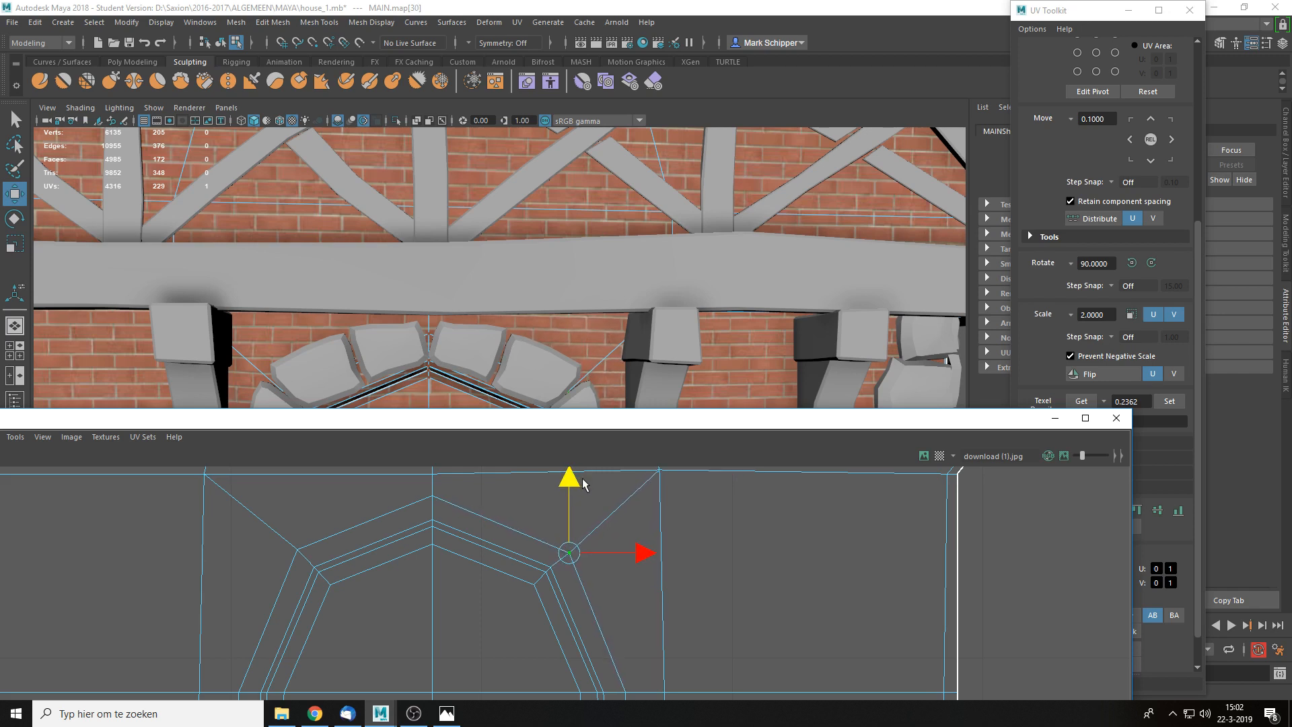
click(767, 518)
- Select the inner side face of the far window recess on the long wall and frame it in the UV Editor
alt+middle_drag(660, 370, 683, 261)
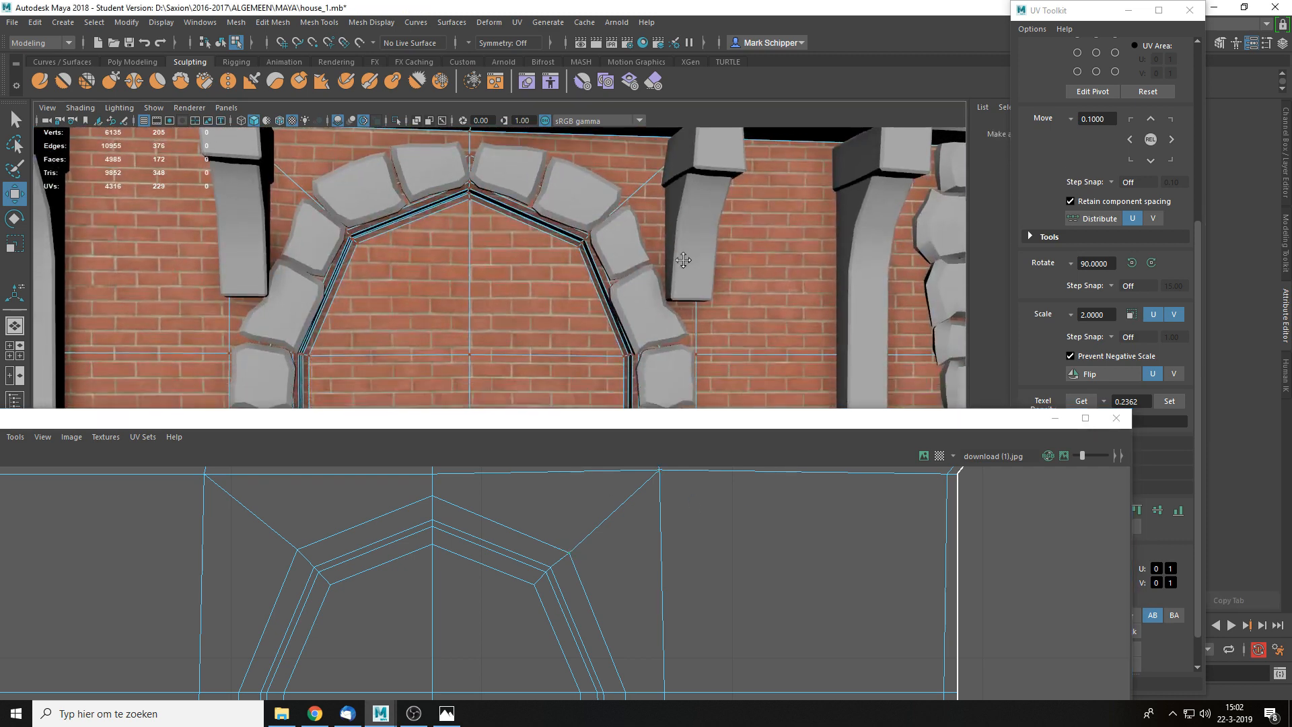
alt+drag(666, 284, 640, 288)
scroll(642, 289, down, 10)
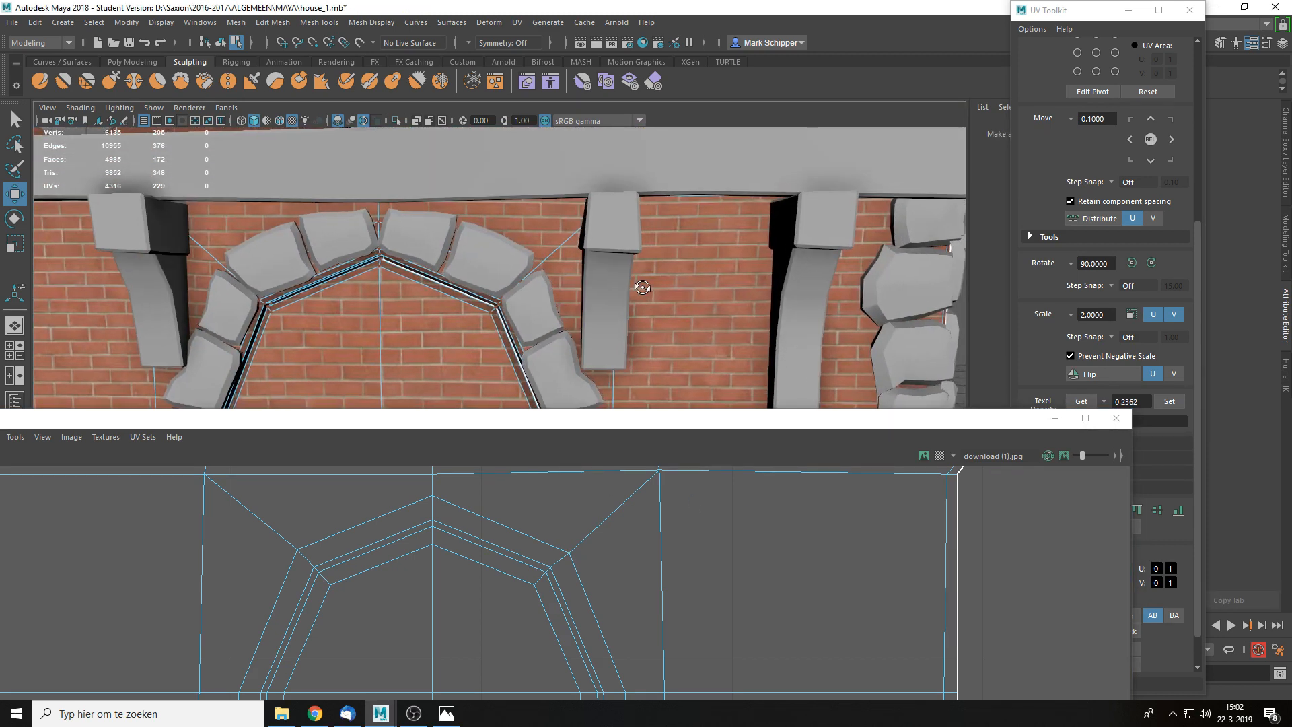
alt+drag(651, 297, 522, 317)
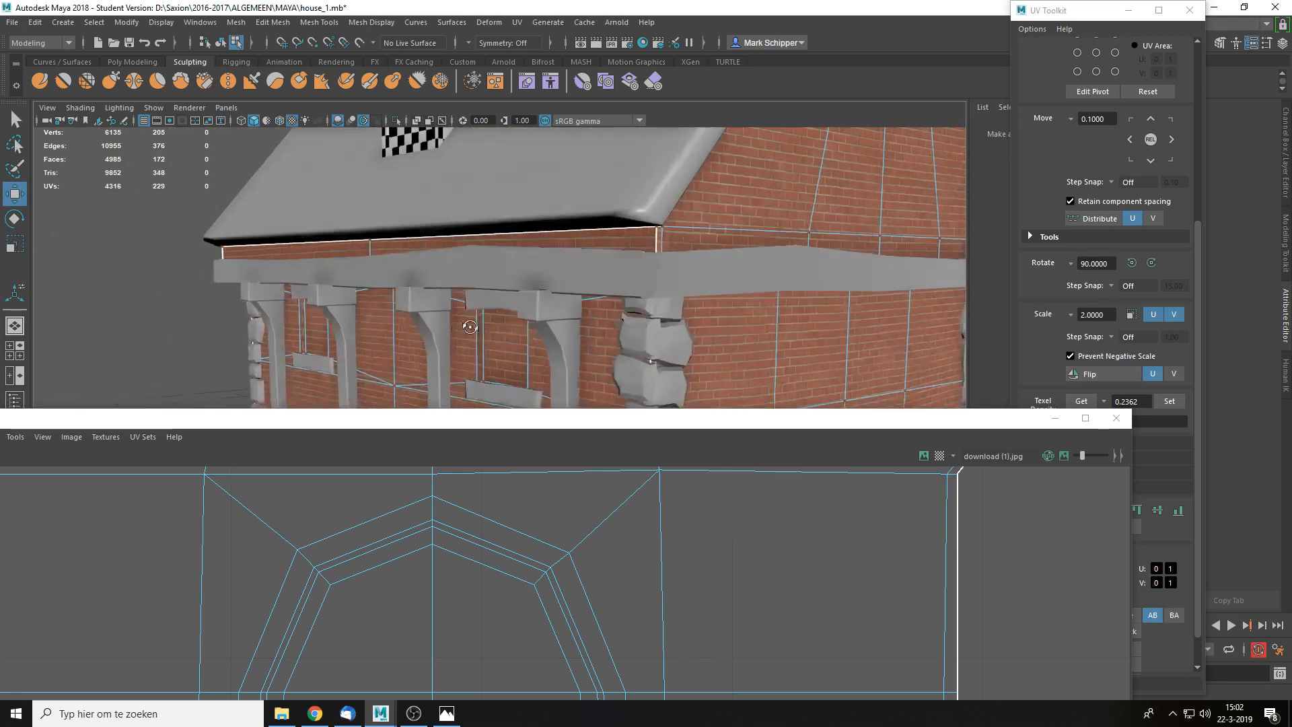
alt+middle_drag(522, 318, 602, 192)
scroll(592, 276, up, 5)
alt+middle_drag(641, 257, 596, 402)
alt+drag(572, 323, 595, 348)
alt+drag(401, 256, 386, 226)
right_drag(349, 210, 350, 251)
click(333, 206)
key(f)
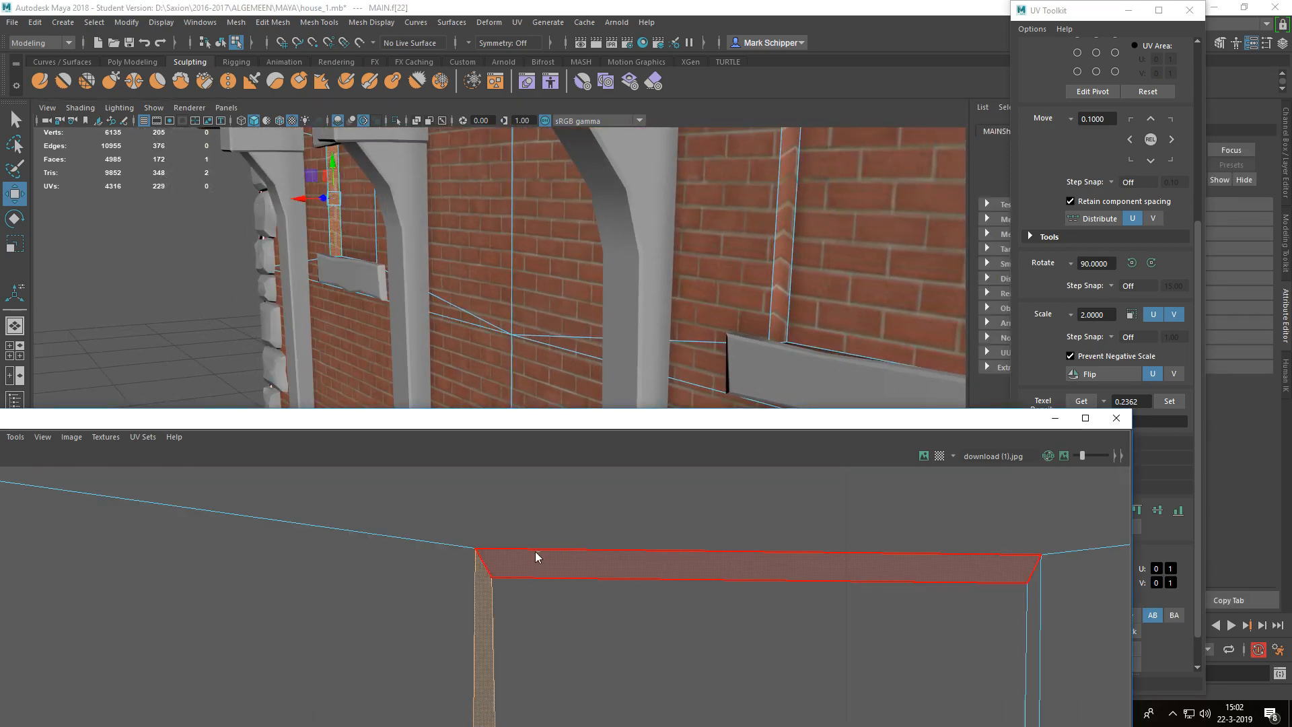
- Try to narrow the window recess's border by moving its upper corner UVs
right_drag(537, 529, 610, 530)
scroll(561, 560, down, 2)
click(528, 593)
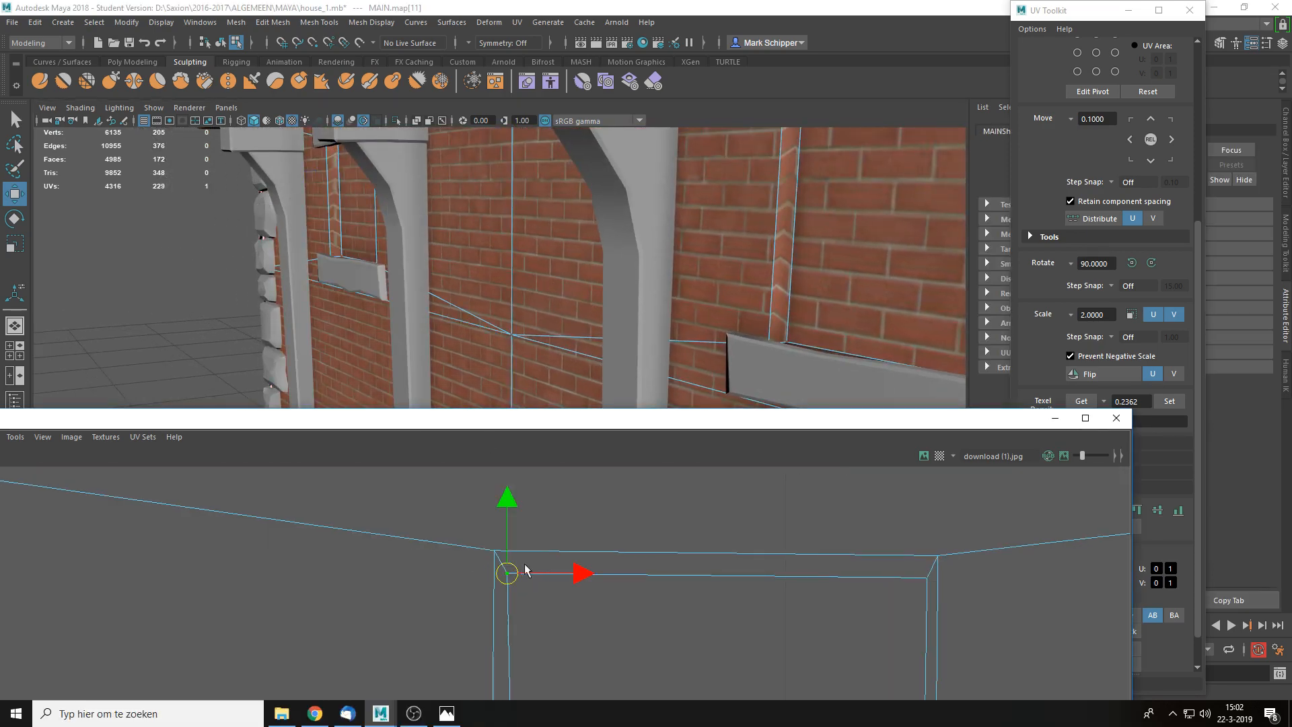
mouse_move(583, 570)
mouse_down()
mouse_move(656, 572)
mouse_move(602, 574)
mouse_up()
drag(517, 501, 520, 481)
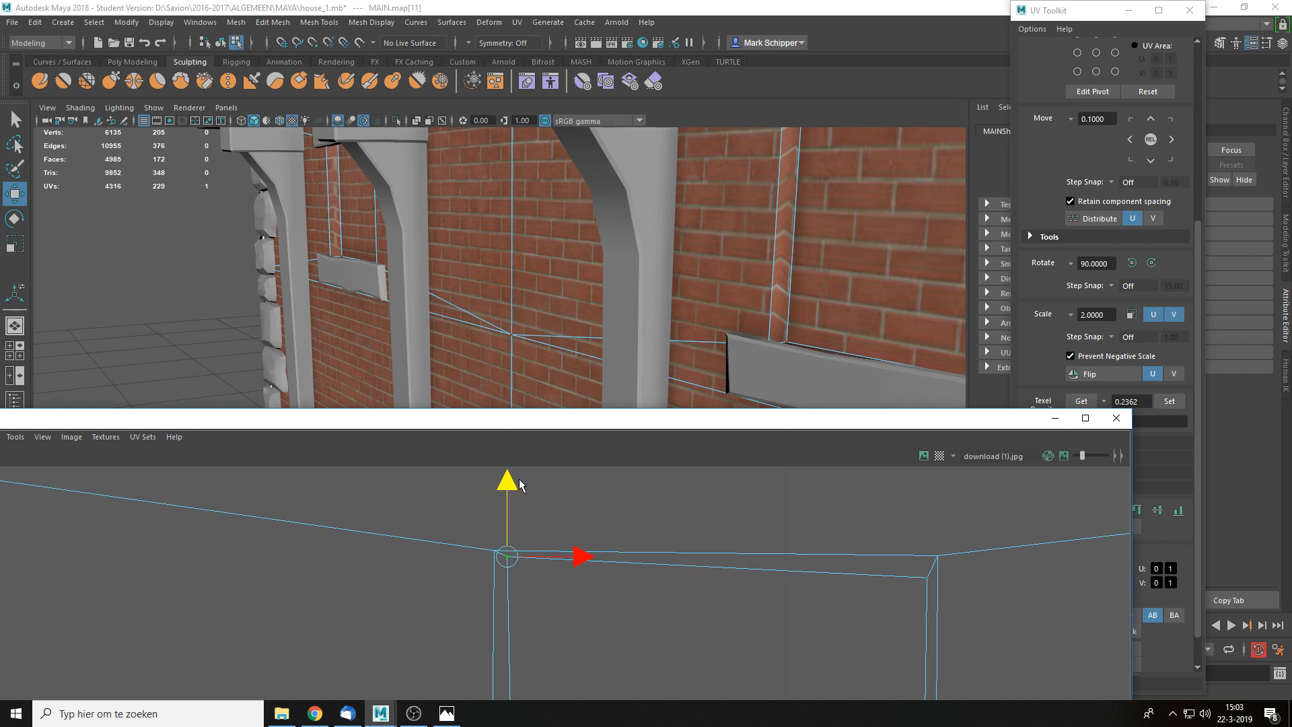
click(928, 577)
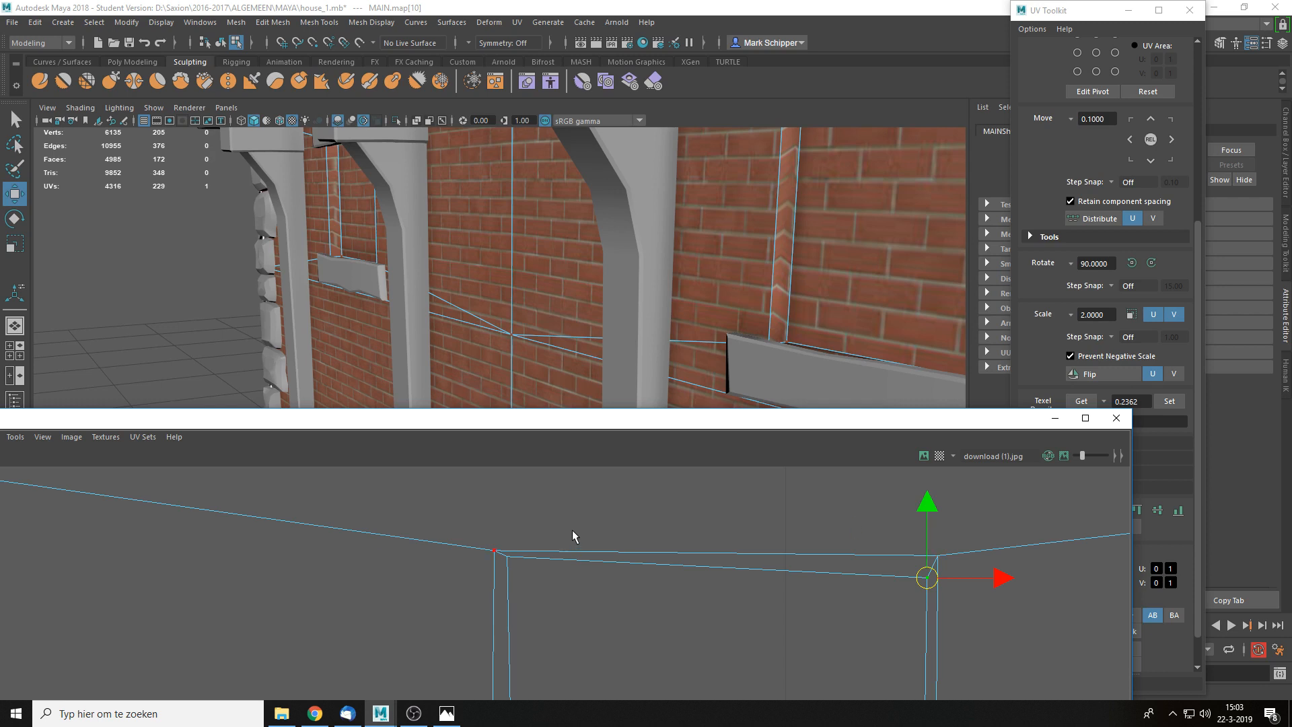
drag(928, 507, 928, 494)
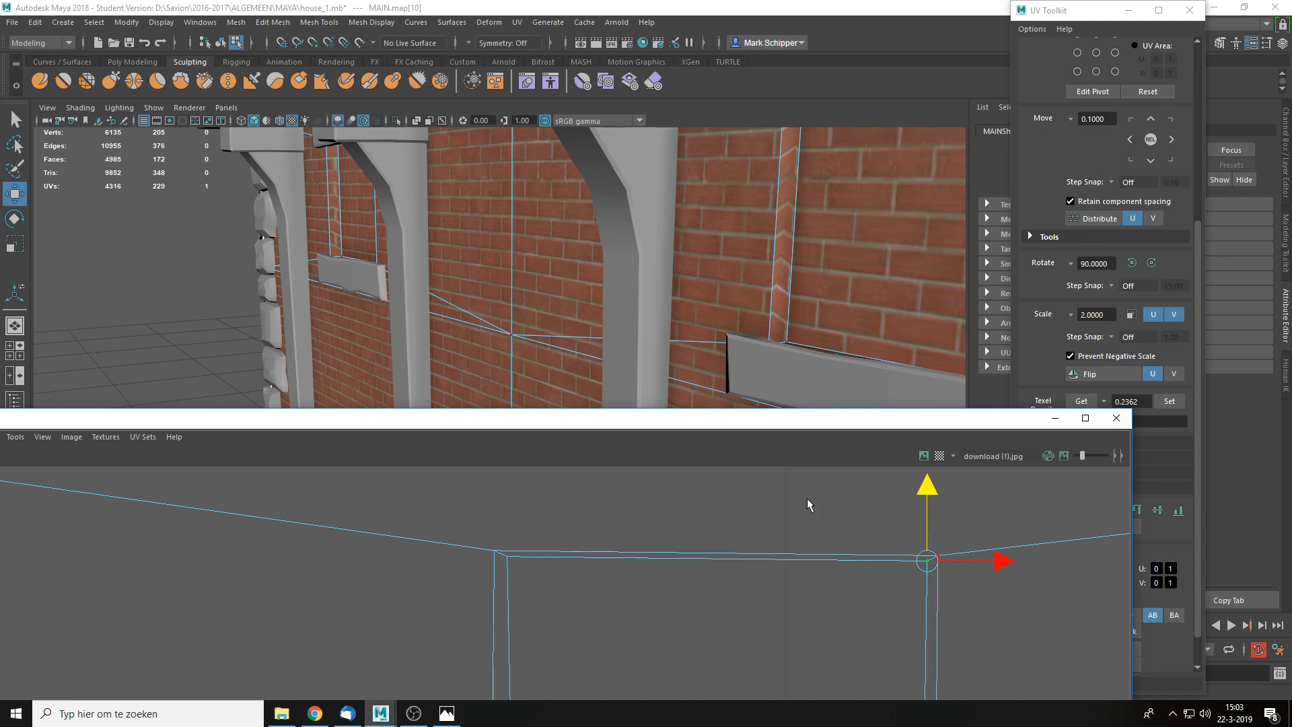
click(496, 552)
drag(496, 519, 502, 501)
click(633, 502)
scroll(611, 515, down, 1)
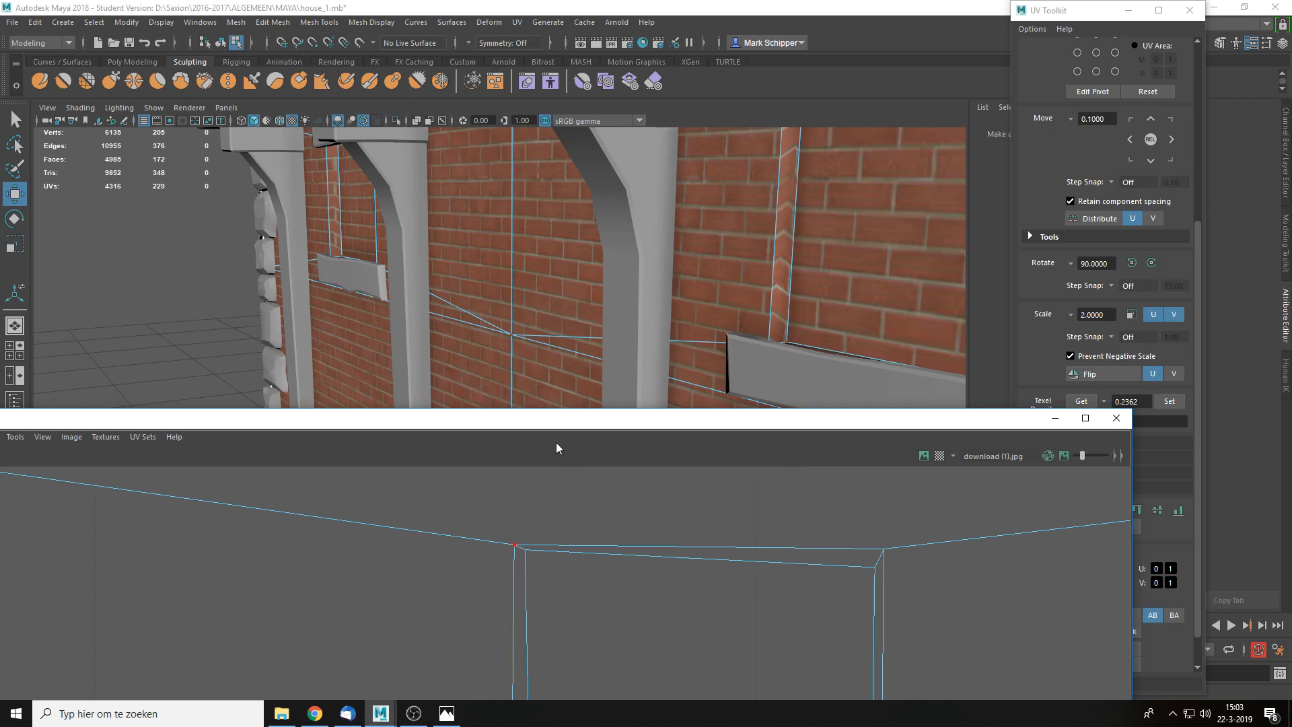
- Cut the UVs along the four outer edges of the window recess to separate it from the wall shell
right_drag(530, 499, 537, 467)
click(512, 601)
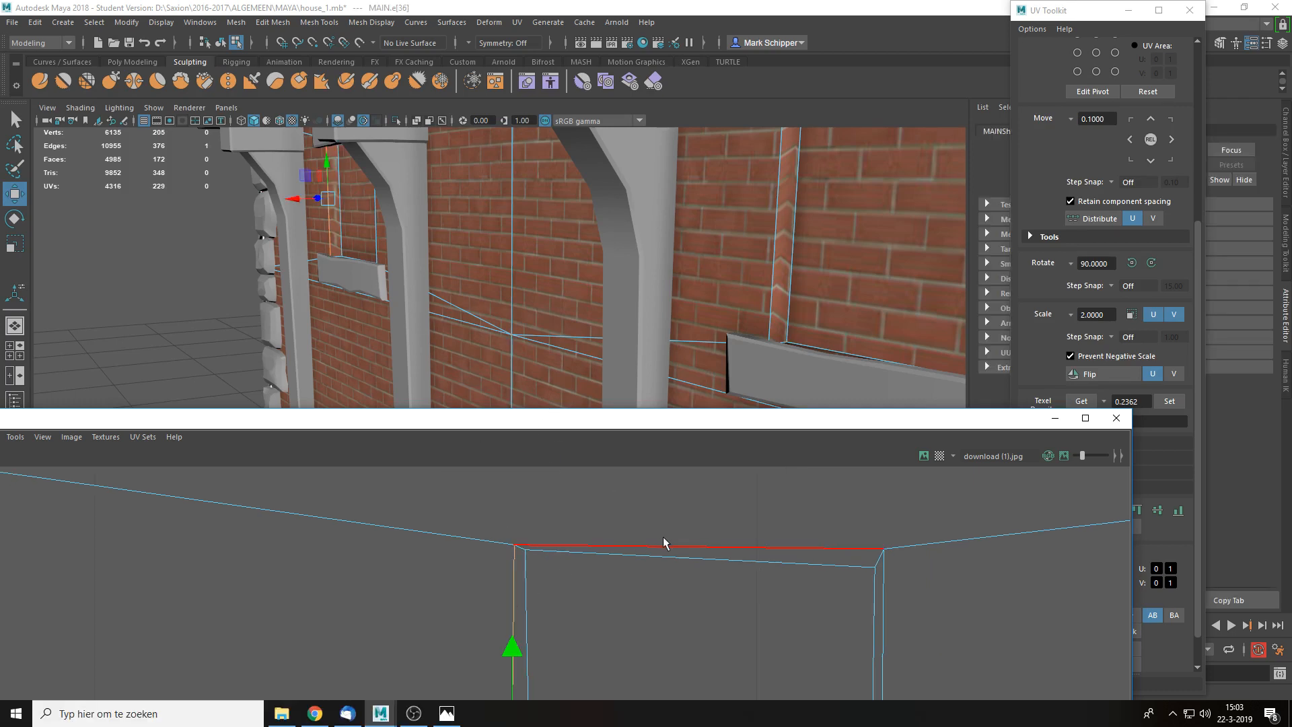
shift+click(663, 544)
shift+click(882, 596)
scroll(875, 587, up, 3)
scroll(681, 593, down, 2)
alt+middle_drag(676, 626, 724, 431)
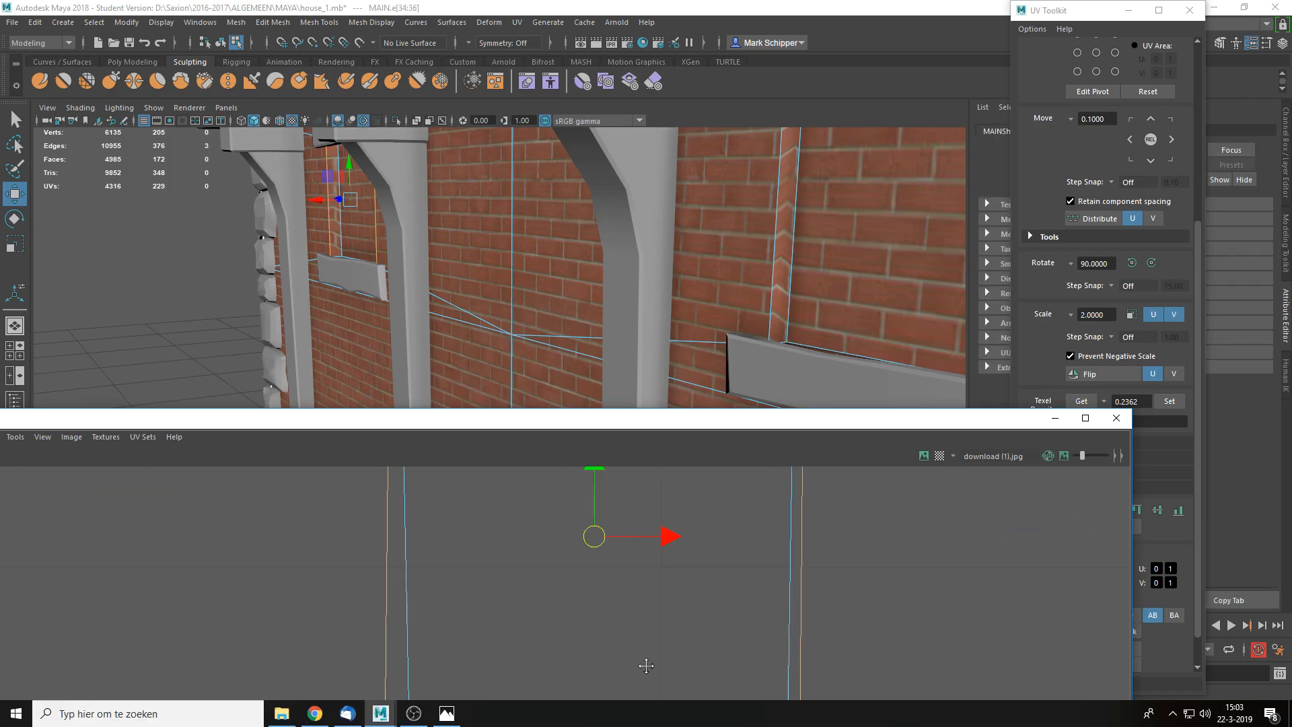
alt+middle_drag(645, 664, 689, 444)
shift+click(705, 495)
shift+right_drag(705, 493, 656, 510)
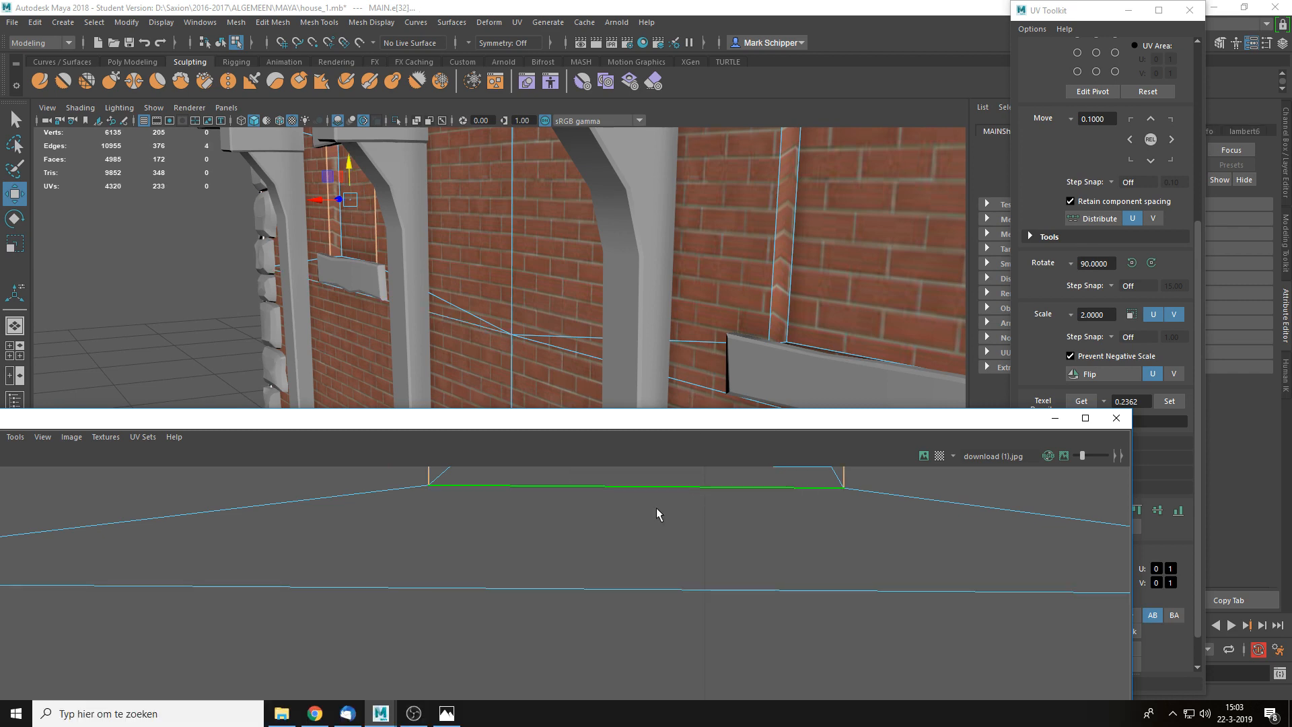
- Unfold the window recess shell, move it into the empty space beside the wall shell and straighten it
scroll(700, 495, down, 3)
alt+middle_drag(701, 491, 698, 630)
right_drag(688, 561, 656, 511)
click(656, 509)
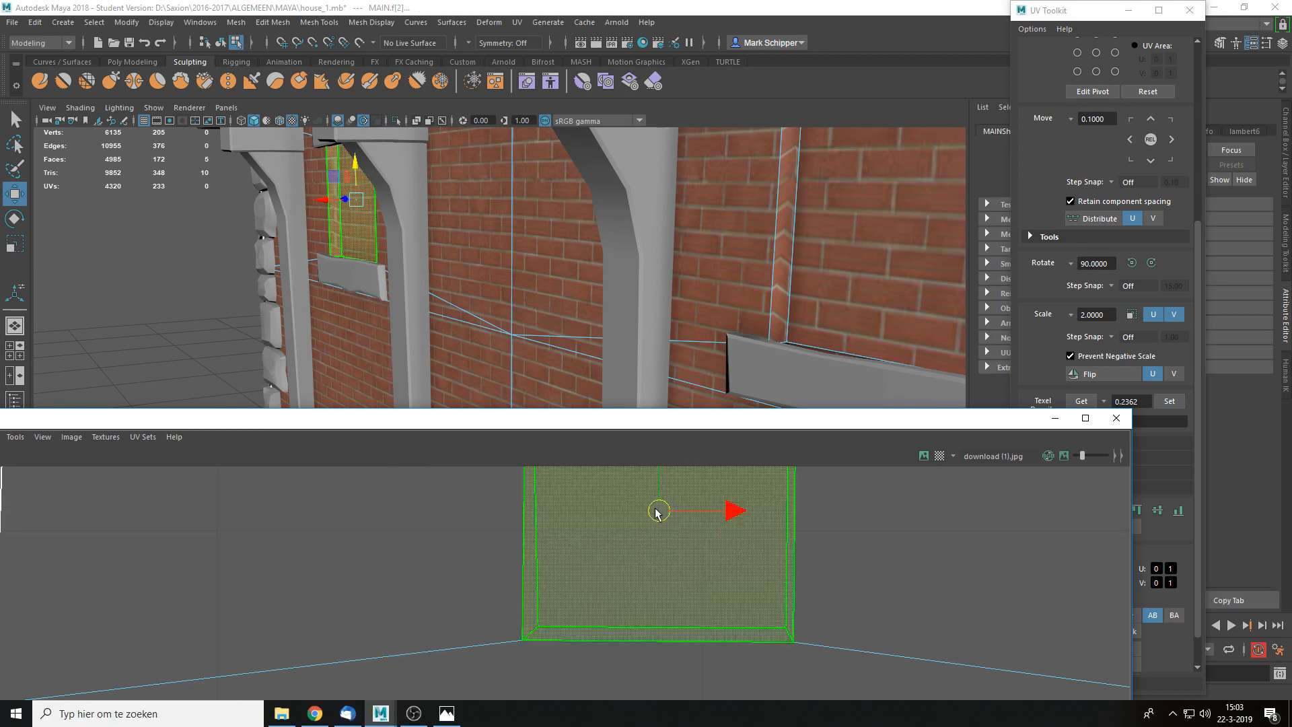
key(ctrl+u)
scroll(657, 511, down, 4)
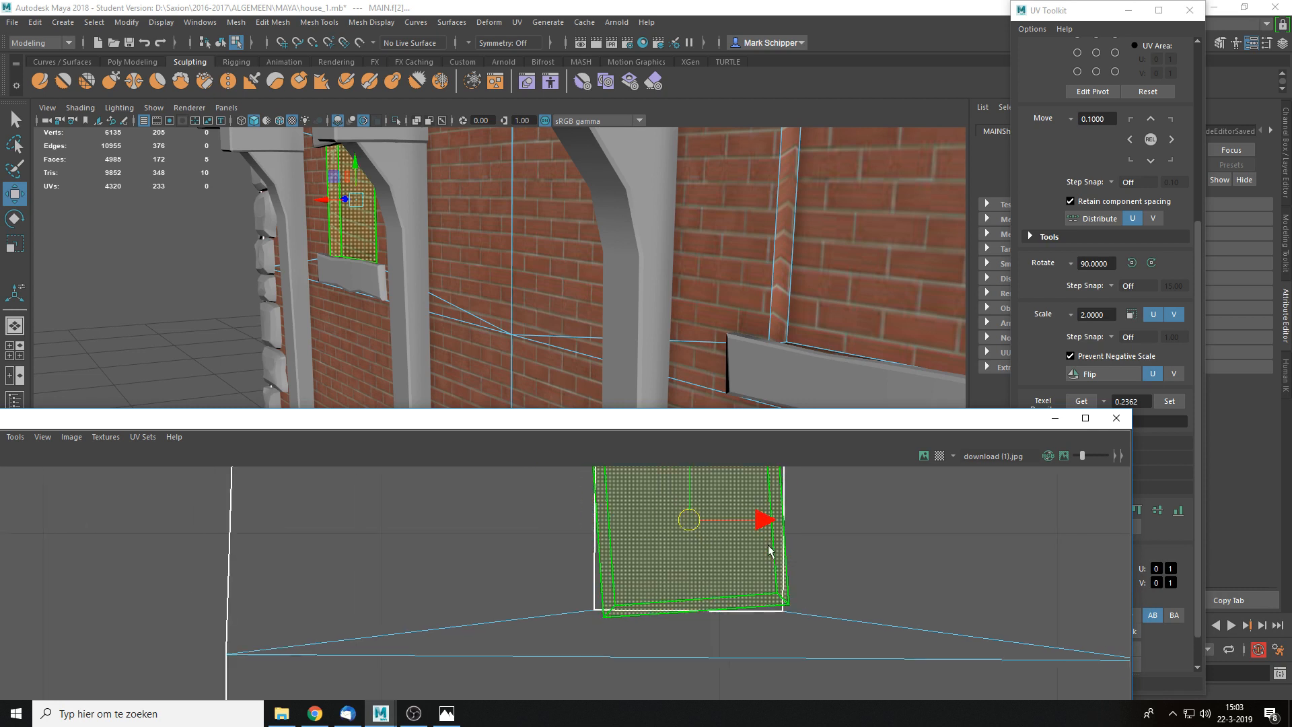
drag(736, 534, 472, 506)
key(e)
right_drag(477, 500, 427, 472)
click(428, 507)
drag(331, 473, 454, 603)
shift+right_drag(429, 531, 510, 519)
scroll(343, 619, up, 1)
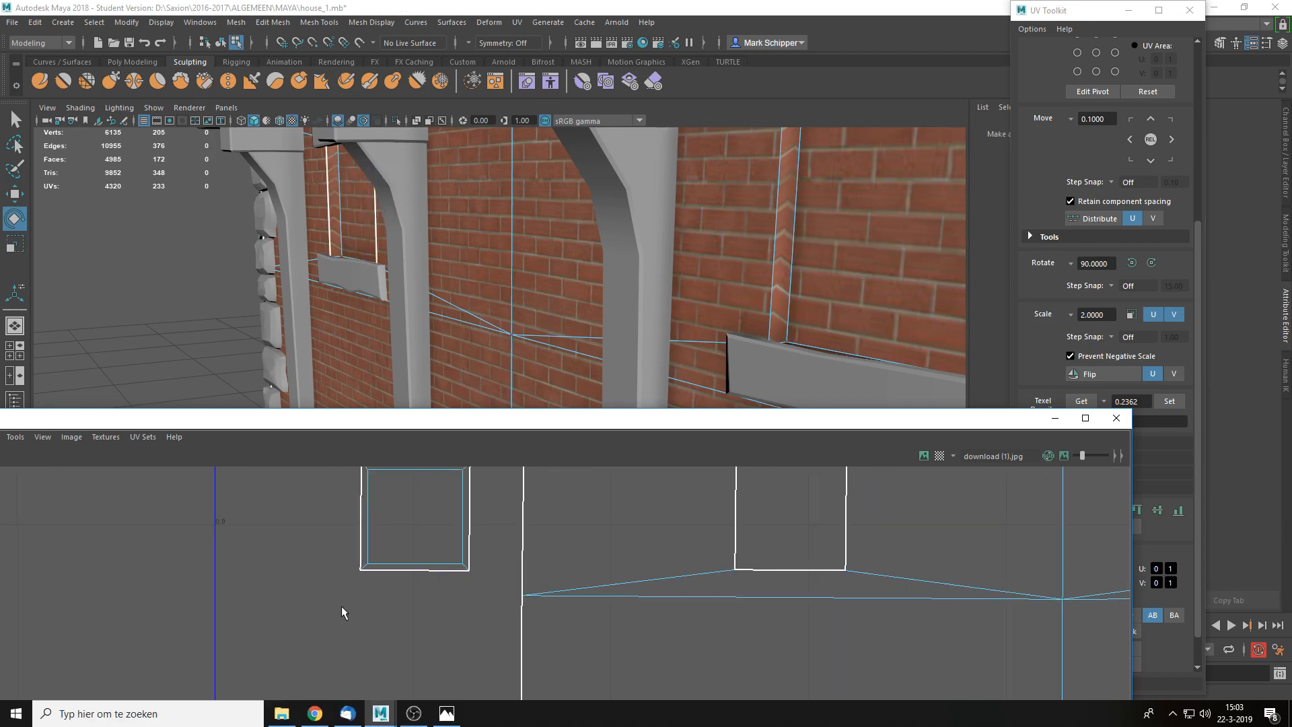
- Examine the brick direction on the window recess's side faces against its separated UV shell
drag(341, 605, 481, 571)
scroll(468, 564, up, 2)
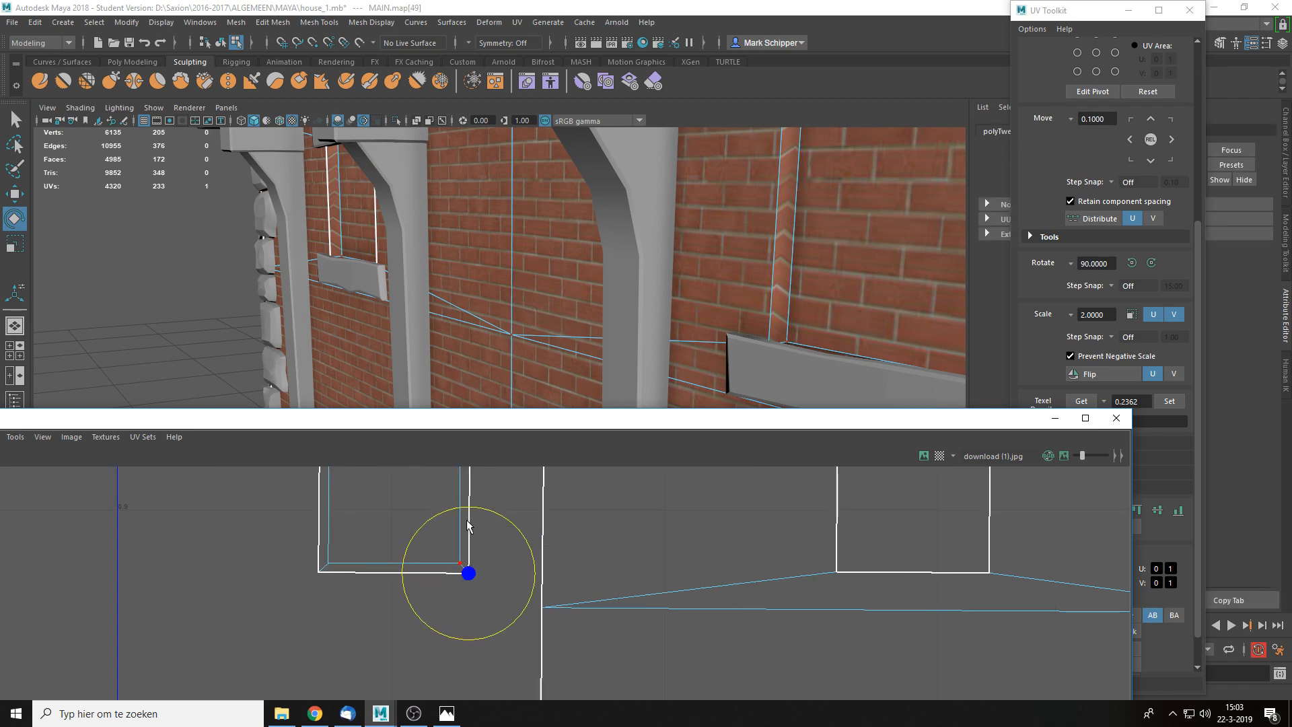
scroll(315, 283, up, 3)
alt+middle_drag(315, 260, 556, 405)
scroll(532, 283, up, 3)
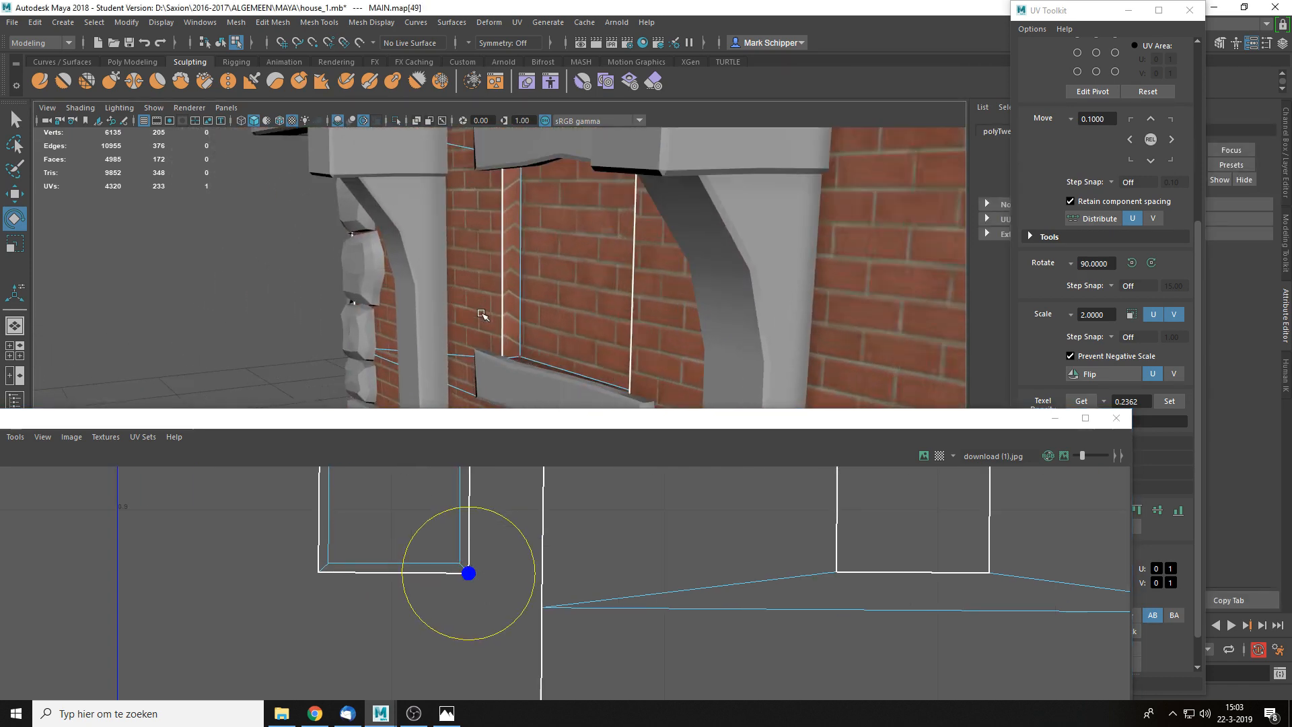
click(301, 560)
right_drag(393, 523, 369, 500)
click(369, 501)
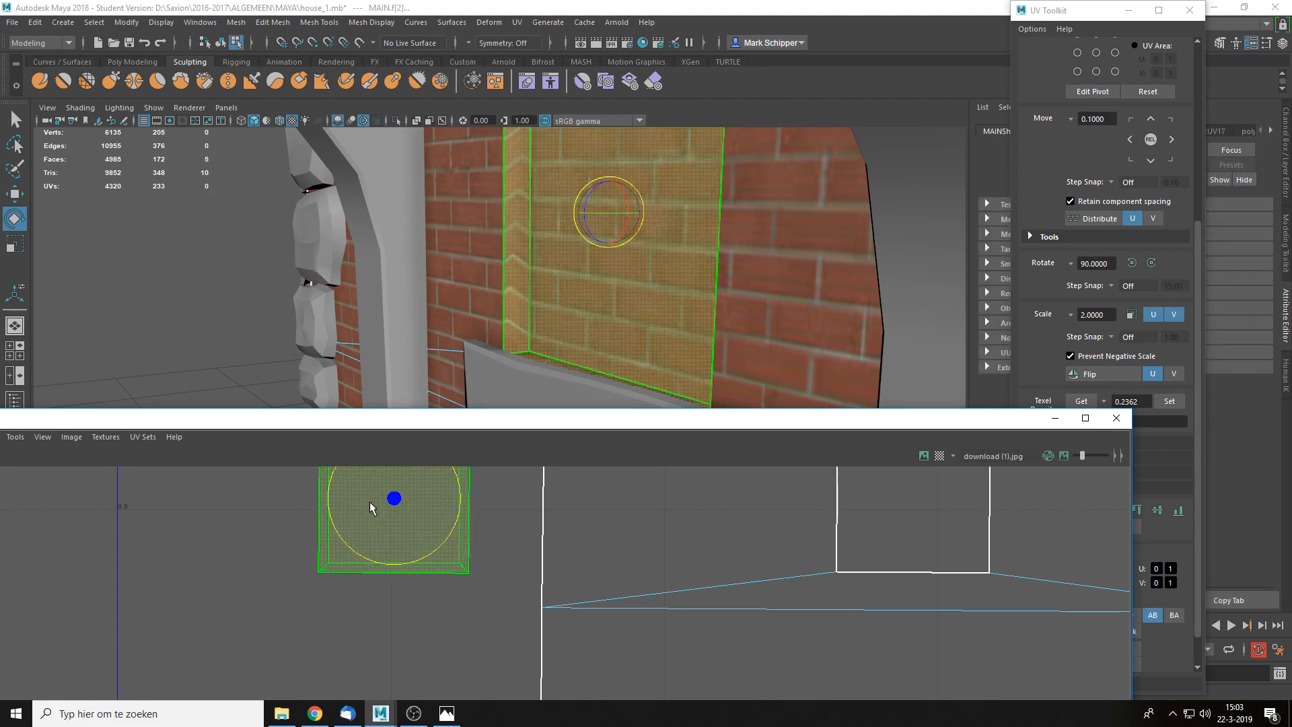
right_drag(369, 501, 400, 502)
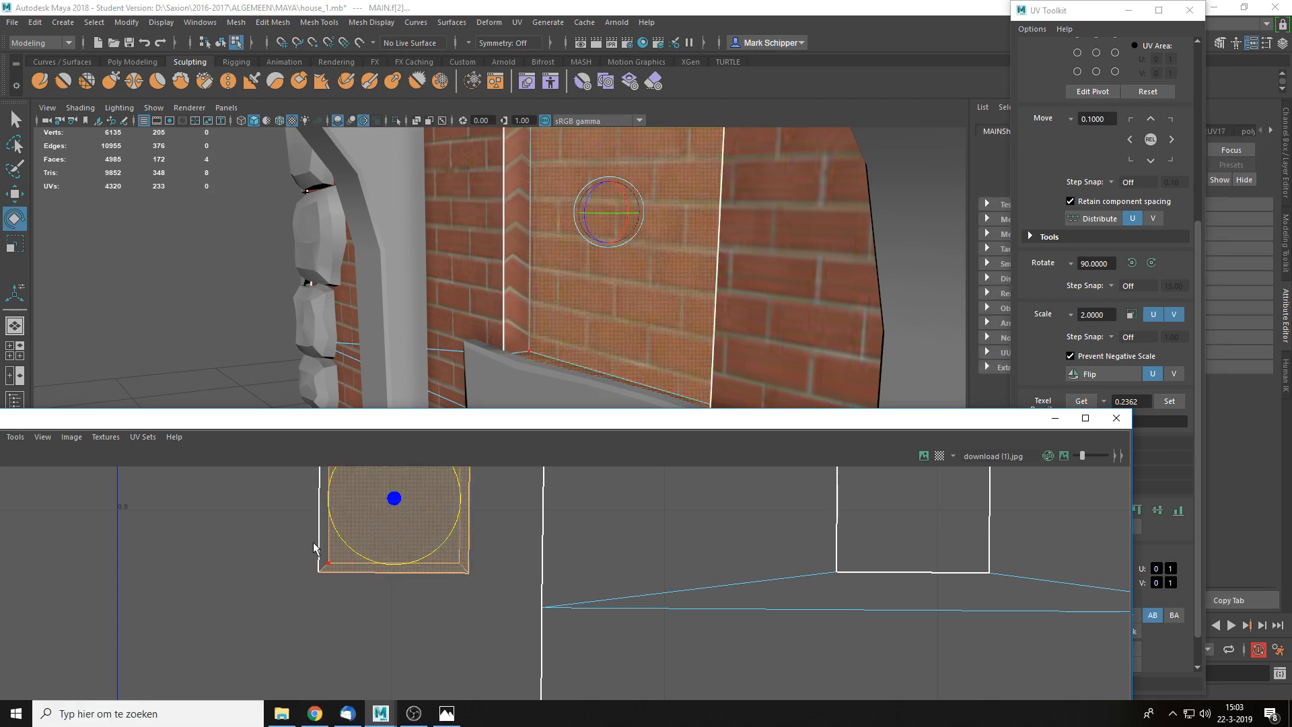
- Cut the UVs along the four diagonal corner edges of the window recess shell
alt+middle_drag(313, 542, 340, 660)
click(345, 542)
key(w)
scroll(360, 587, up, 2)
right_drag(357, 527, 358, 499)
click(341, 532)
click(348, 531)
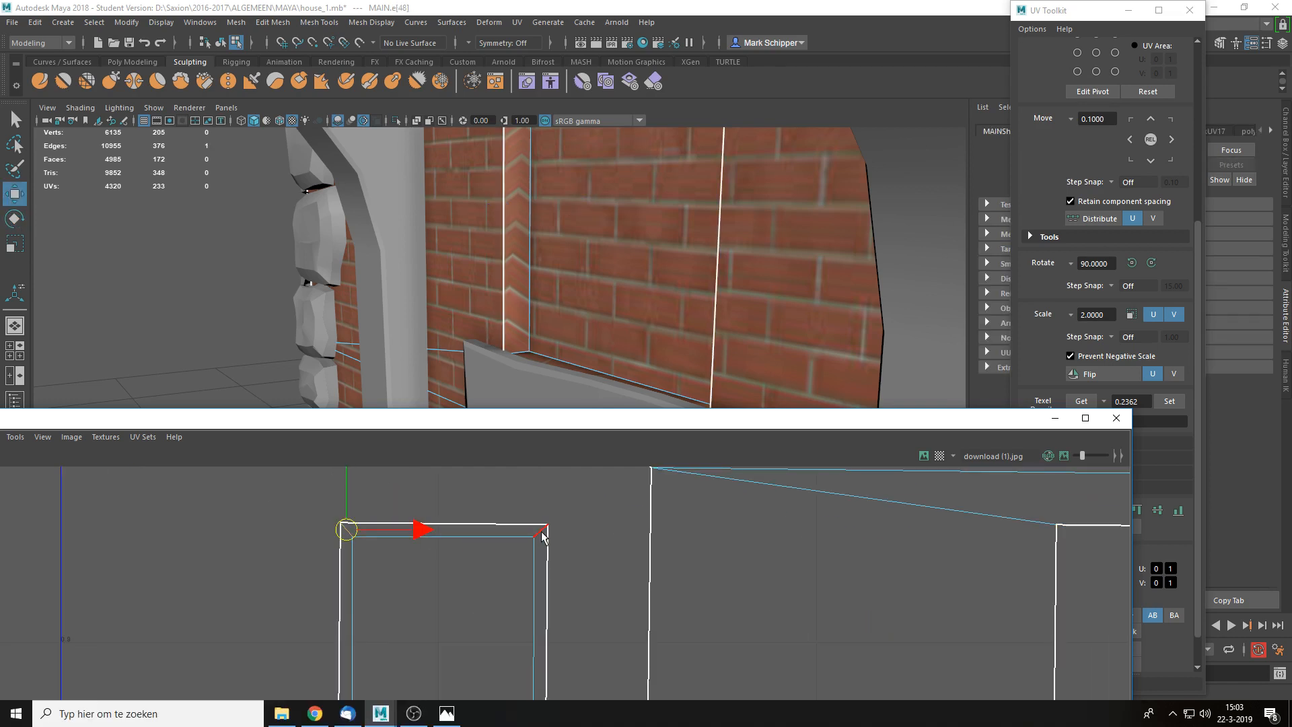
shift+click(541, 531)
alt+middle_drag(567, 633, 577, 515)
shift+click(547, 606)
shift+click(355, 607)
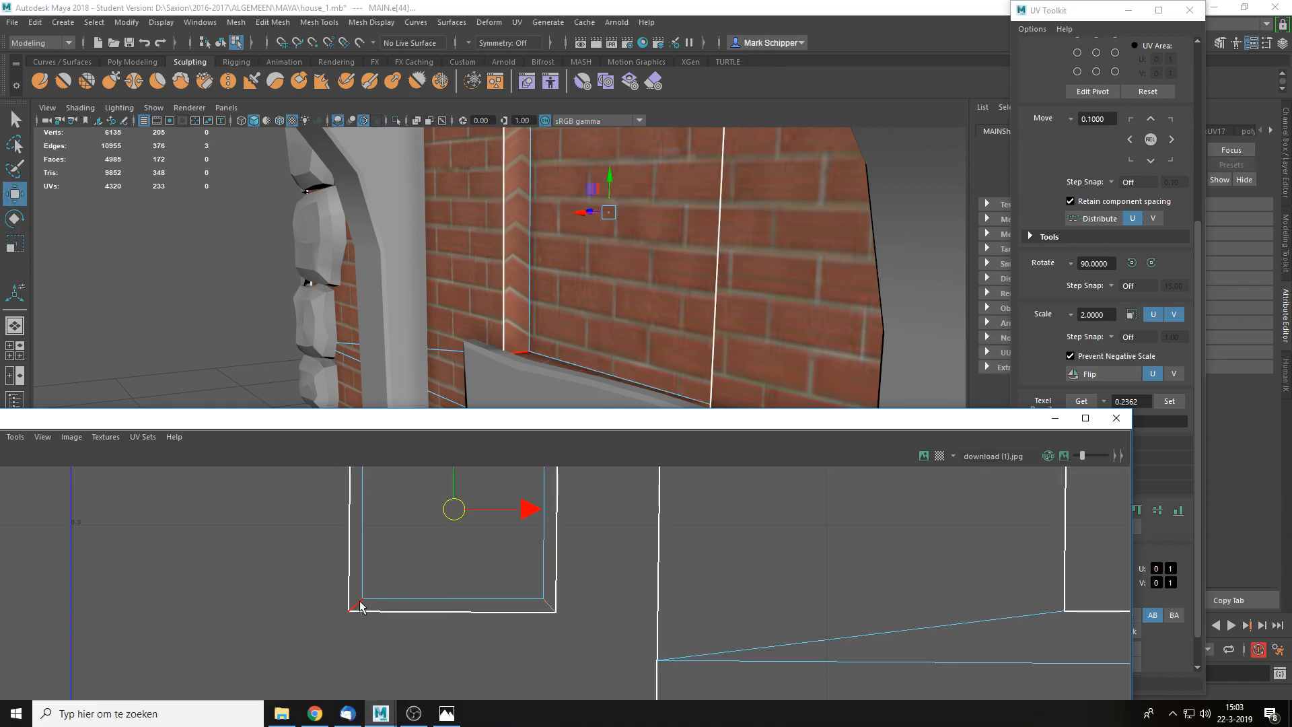
shift+right_drag(363, 527, 348, 494)
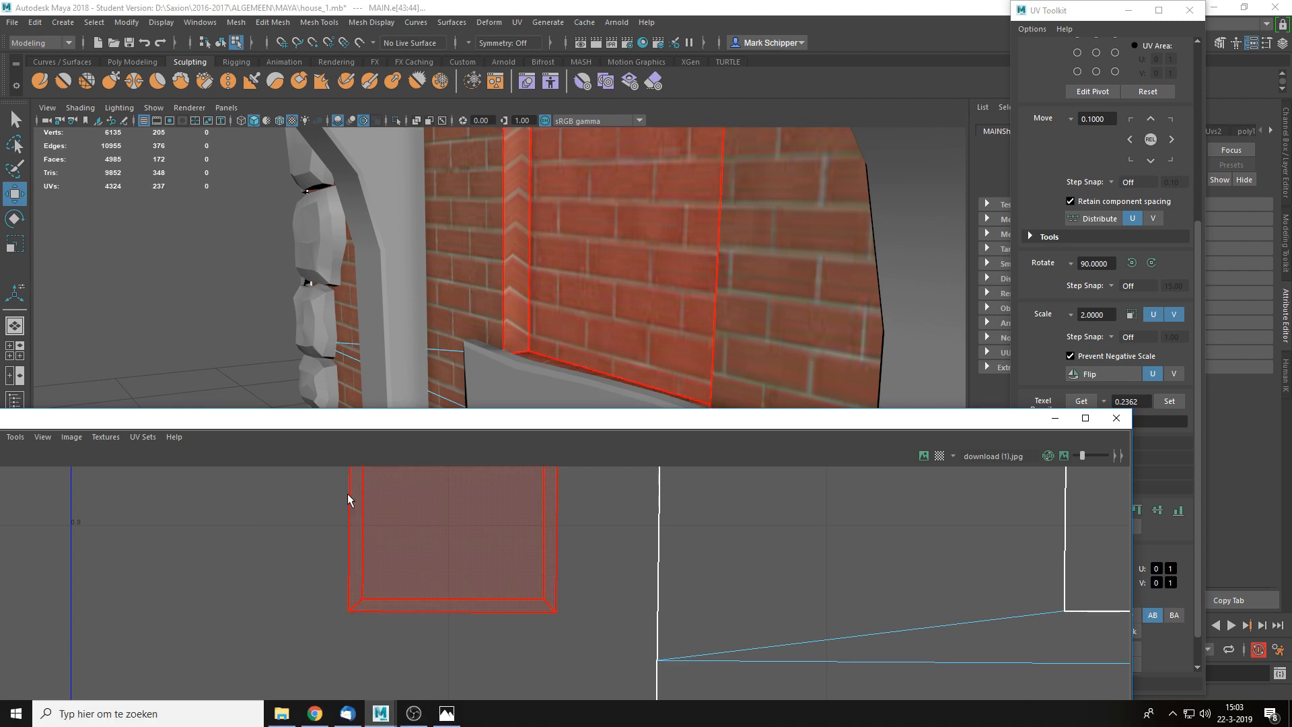
- Unfold the cut window recess shell and rotate it slightly so its edges run straight
click(396, 514)
key(ctrl+u)
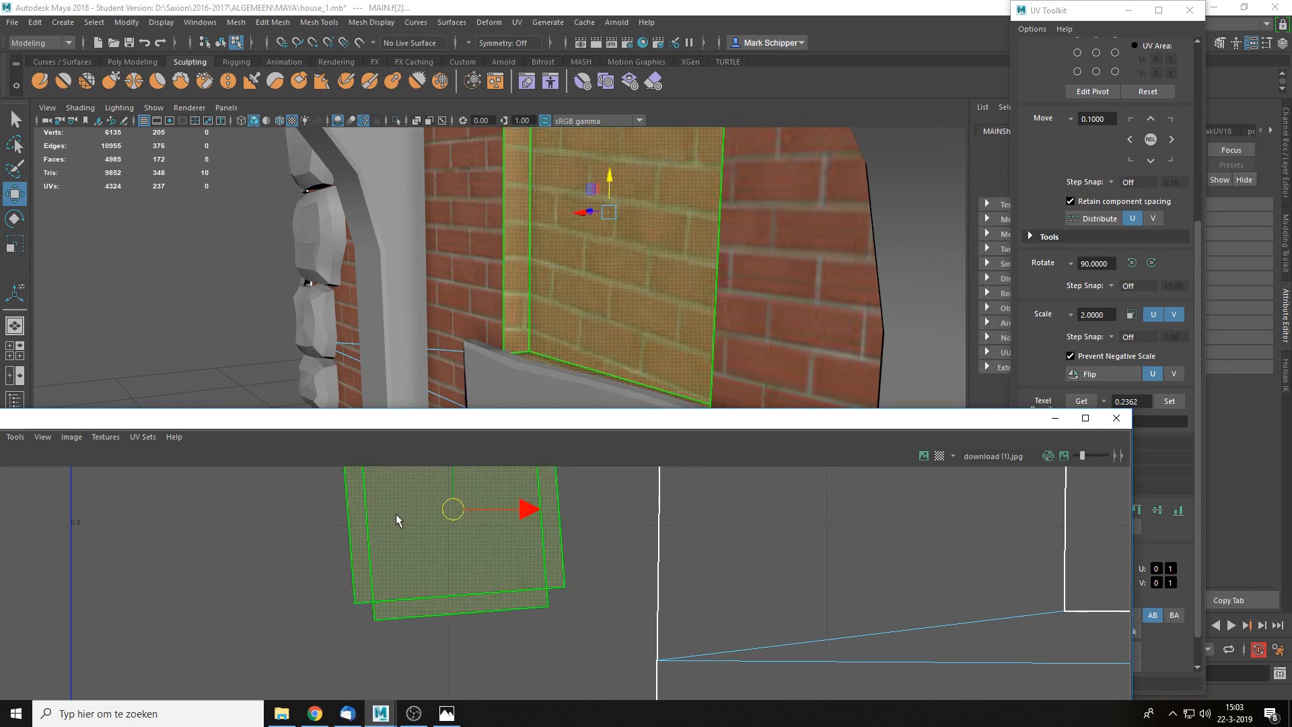
key(e)
drag(515, 531, 514, 536)
click(616, 520)
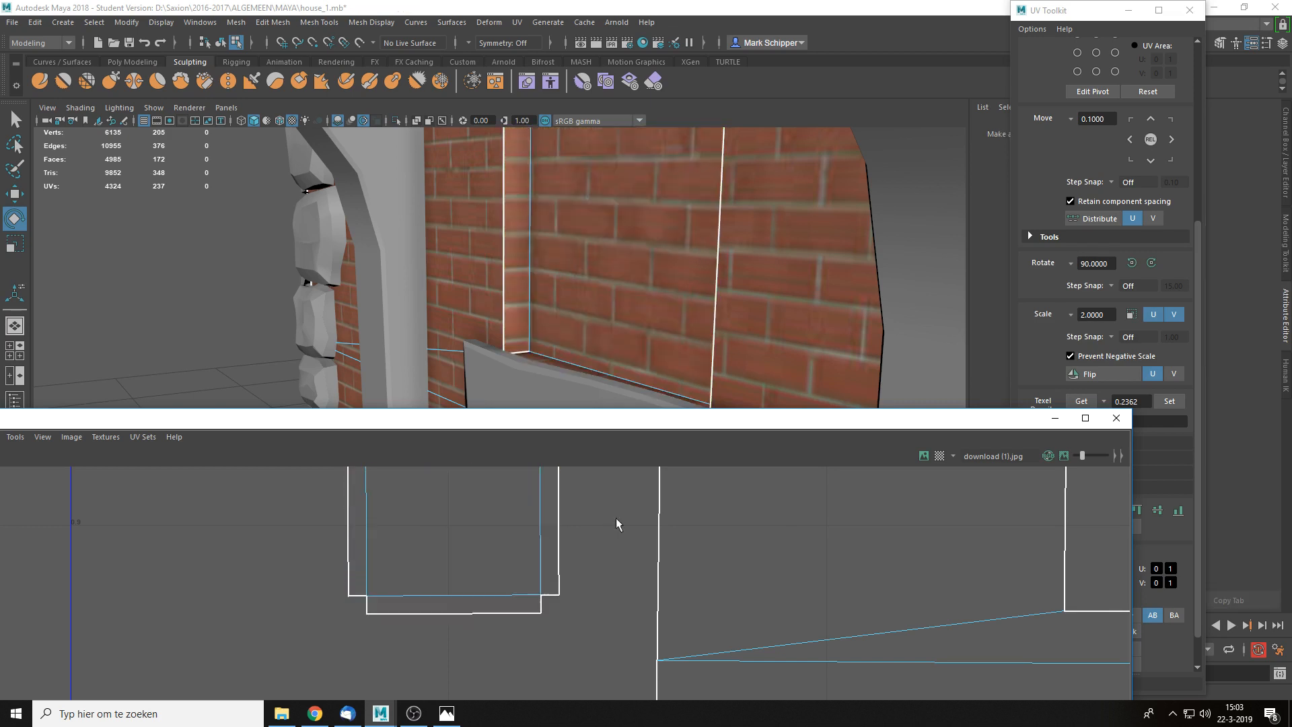
- Scale the window recess shell up uniformly and make it ready for moving
scroll(616, 519, down, 2)
click(511, 519)
key(r)
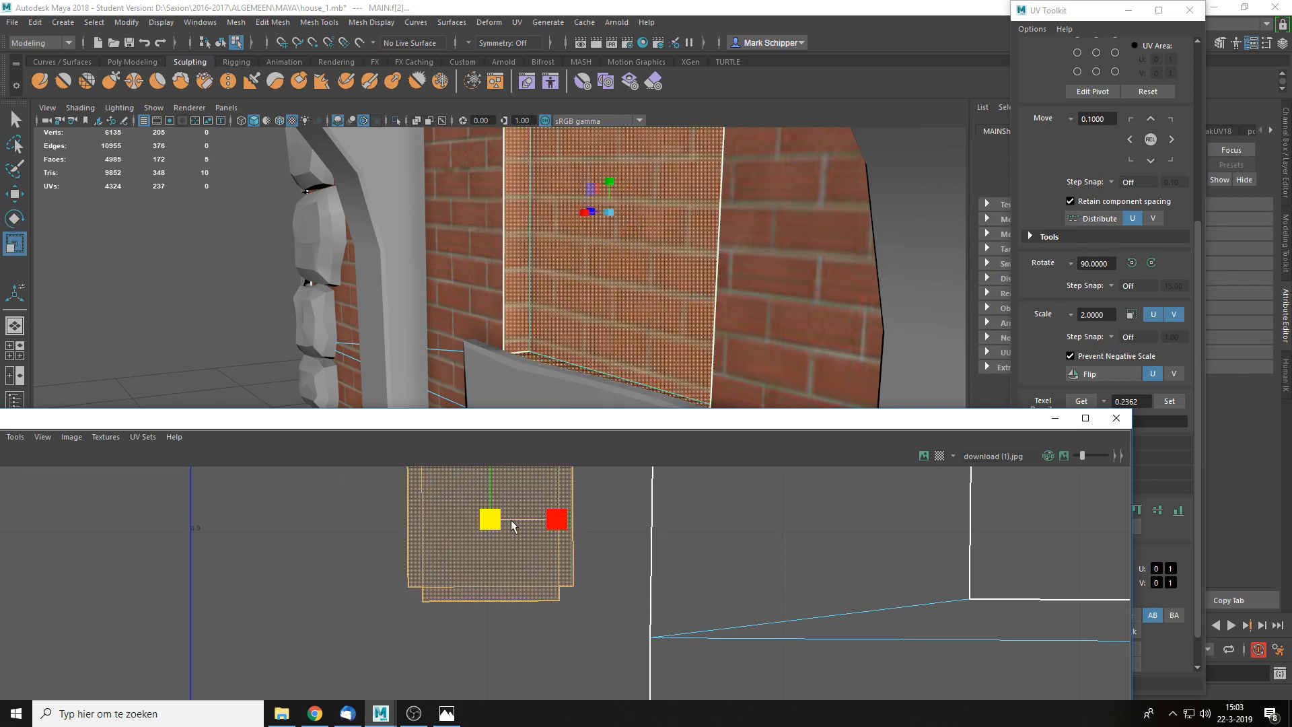
mouse_move(493, 533)
mouse_down()
mouse_move(479, 543)
mouse_move(505, 527)
mouse_up()
key(w)
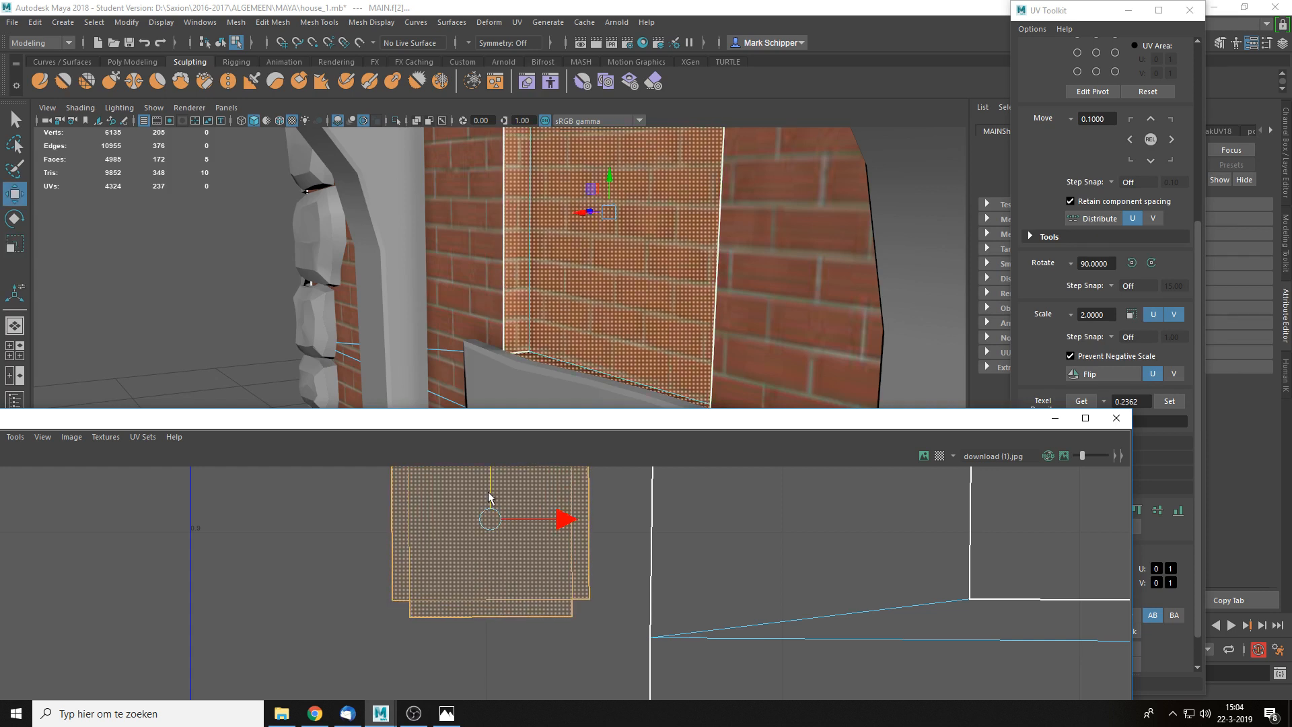
- Leave UV editing of the window recess shell, return to object selection and deselect the house walls
click(467, 470)
scroll(629, 225, down, 2)
right_drag(638, 255, 676, 223)
click(605, 490)
click(232, 389)
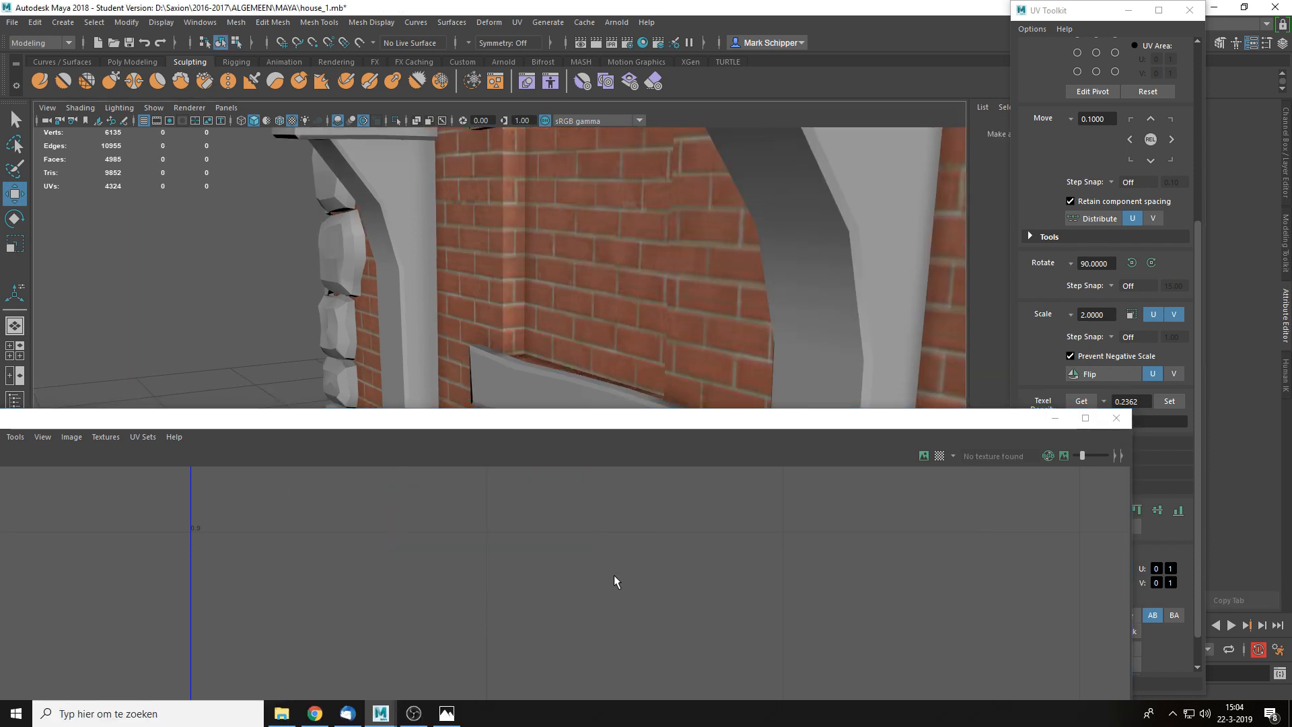
- Examine the brick scale and alignment along the house's side wall and its window recesses against the wall's UV layout
click(590, 364)
scroll(616, 583, down, 6)
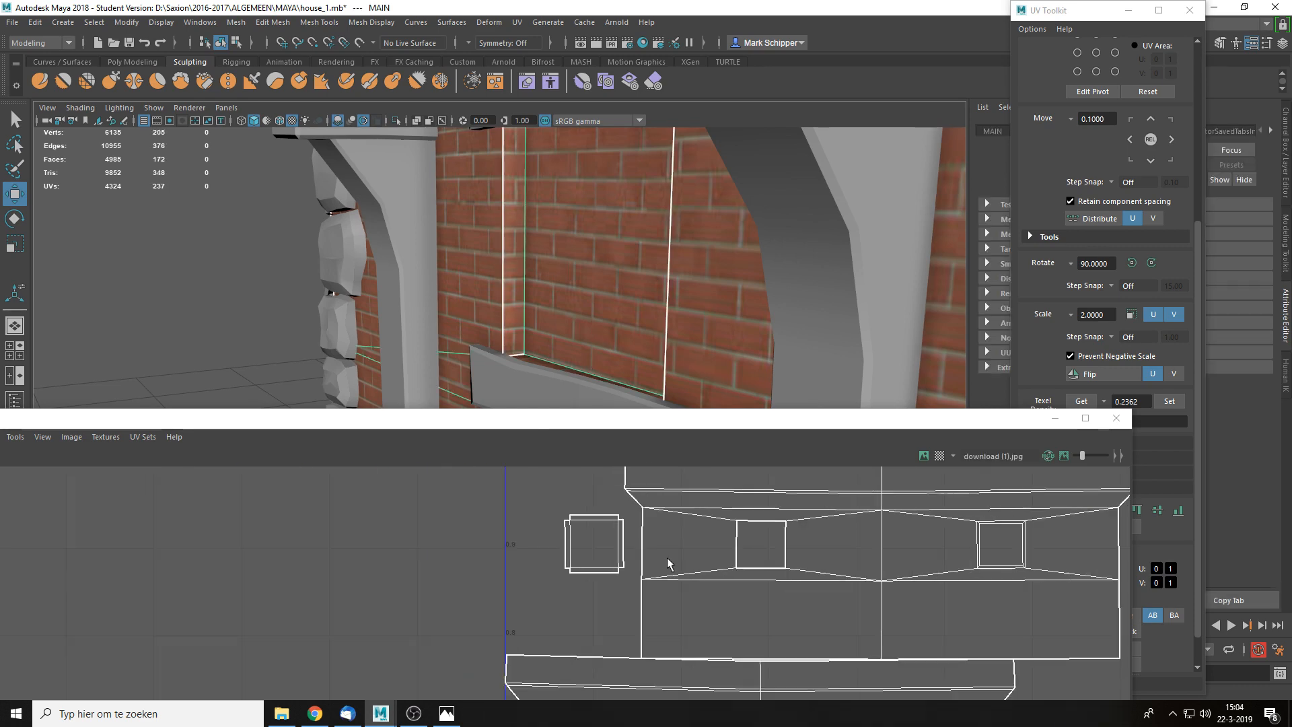
scroll(757, 337, down, 5)
alt+drag(759, 368, 844, 317)
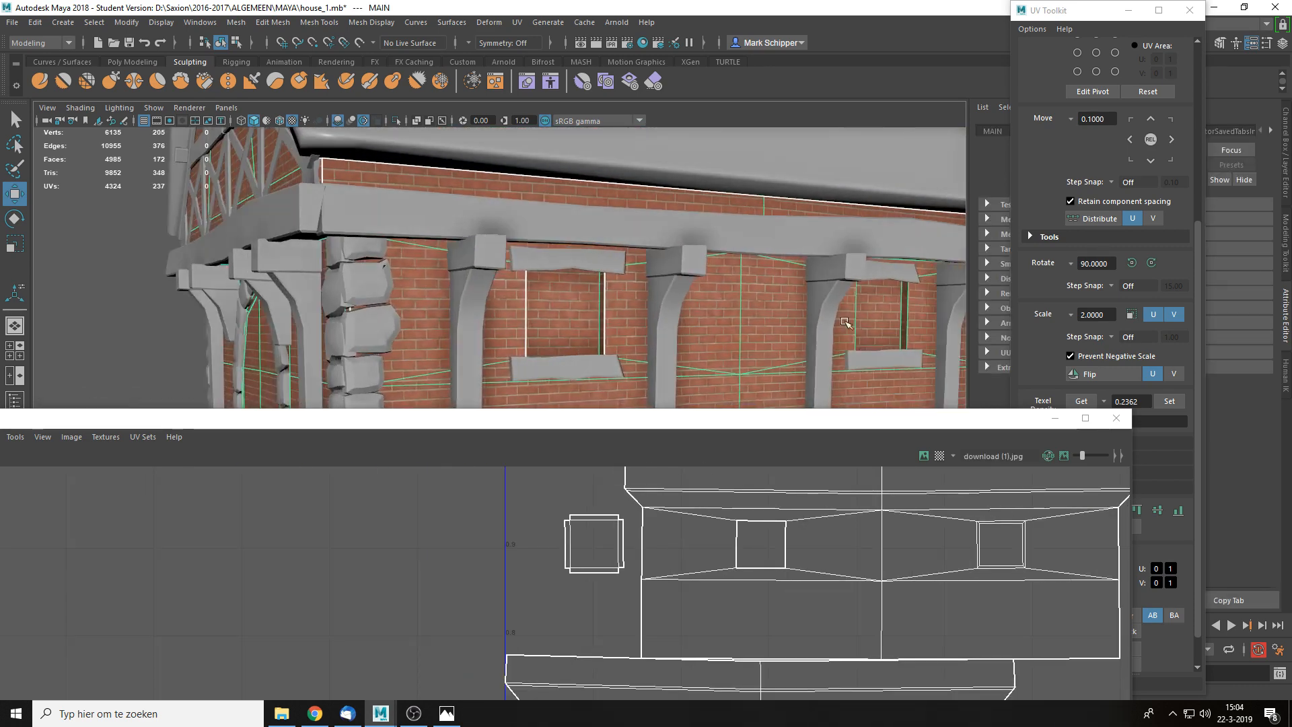
alt+middle_drag(844, 317, 559, 304)
scroll(630, 302, up, 3)
alt+middle_drag(343, 335, 622, 367)
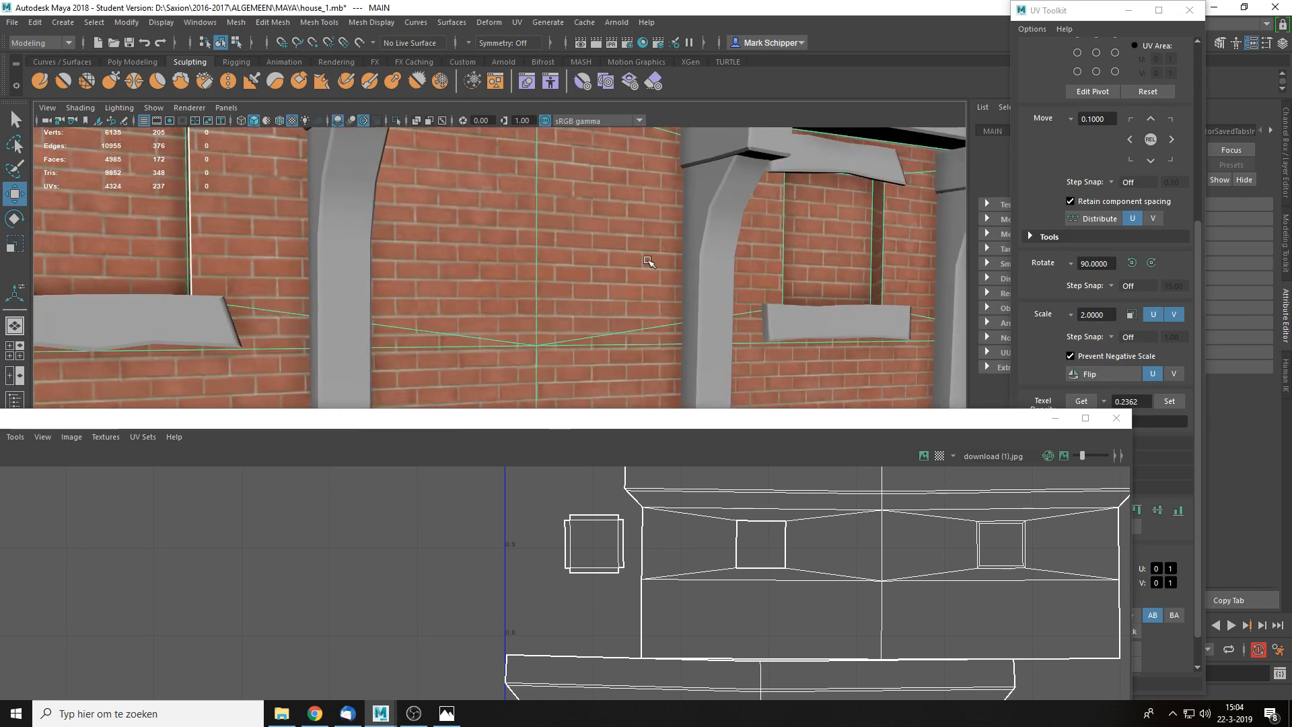
alt+drag(610, 301, 632, 319)
key(f)
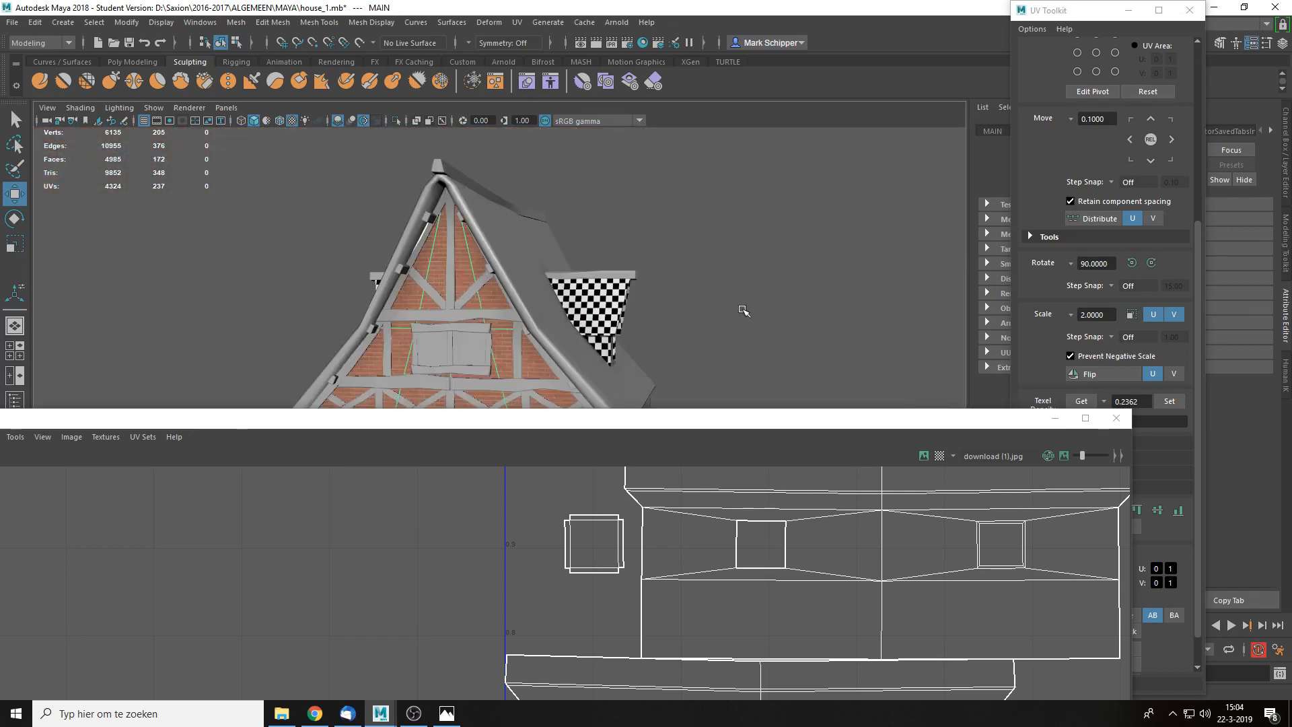
- Inspect the brick pattern on the front facade around the arched doorway and timber beams
click(743, 310)
alt+middle_drag(532, 352, 626, 287)
scroll(642, 273, up, 5)
scroll(641, 272, down, 6)
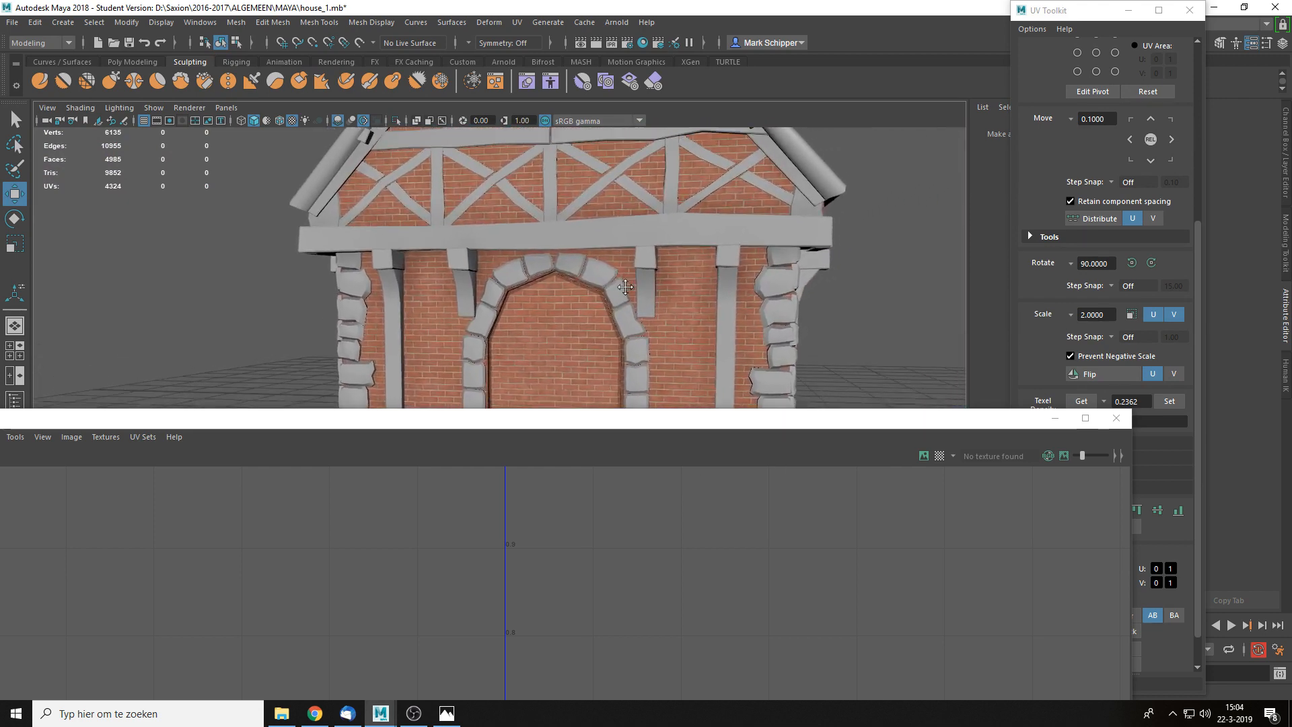
scroll(626, 287, down, 3)
scroll(630, 342, up, 6)
click(640, 270)
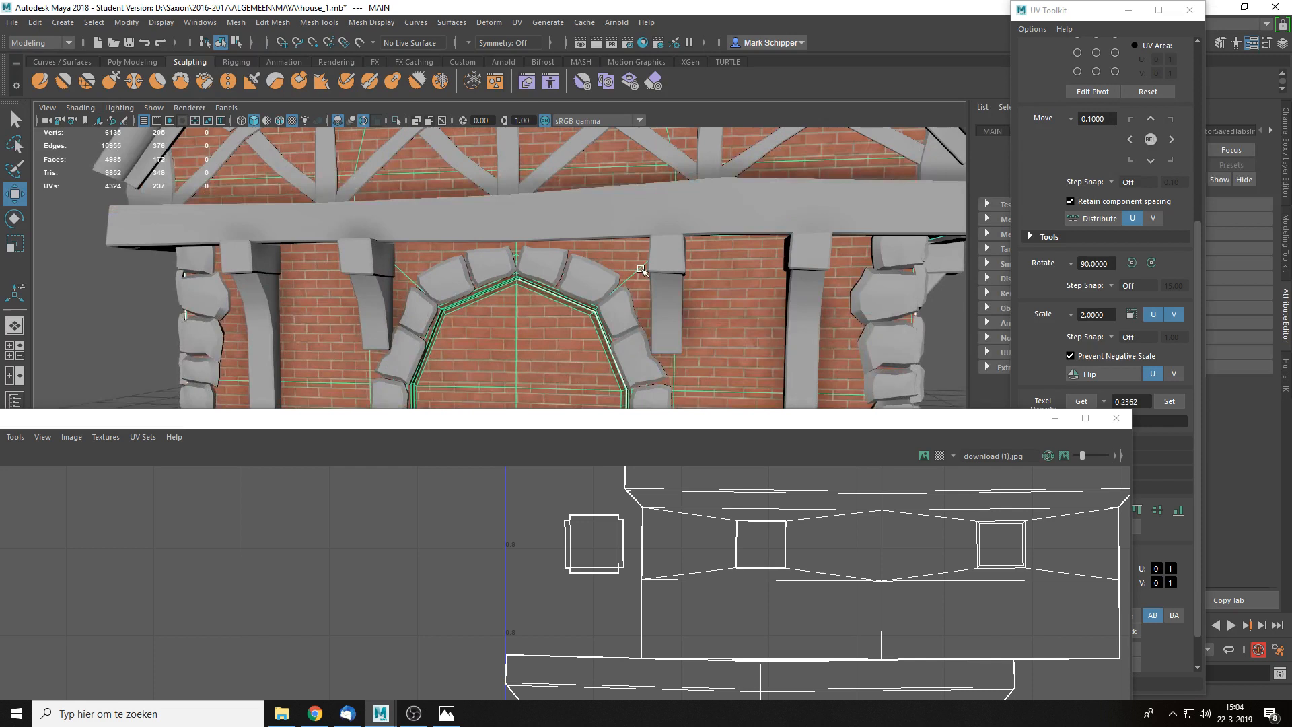
- Close the UV Editor and bring the whole front of the house into view
click(1116, 417)
scroll(715, 433, down, 5)
mouse_move(715, 433)
alt+mouse_down()
mouse_move(472, 444)
mouse_move(716, 446)
alt+mouse_up()
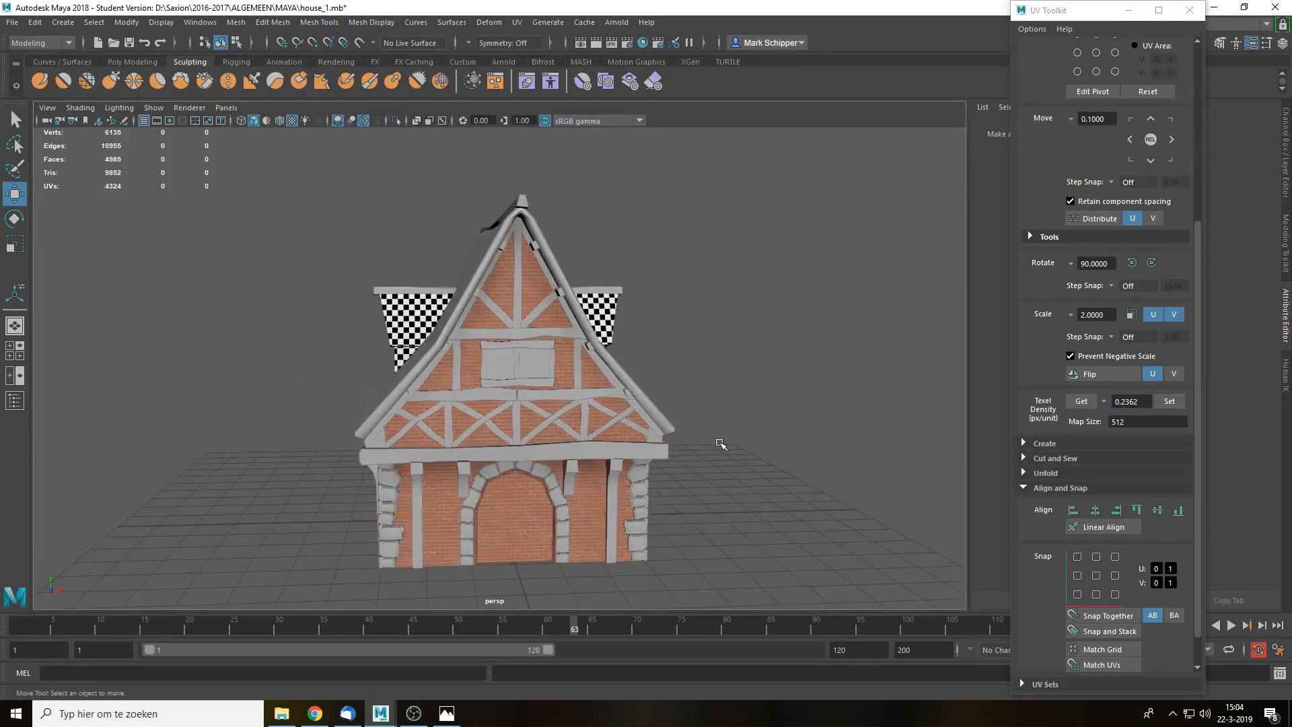